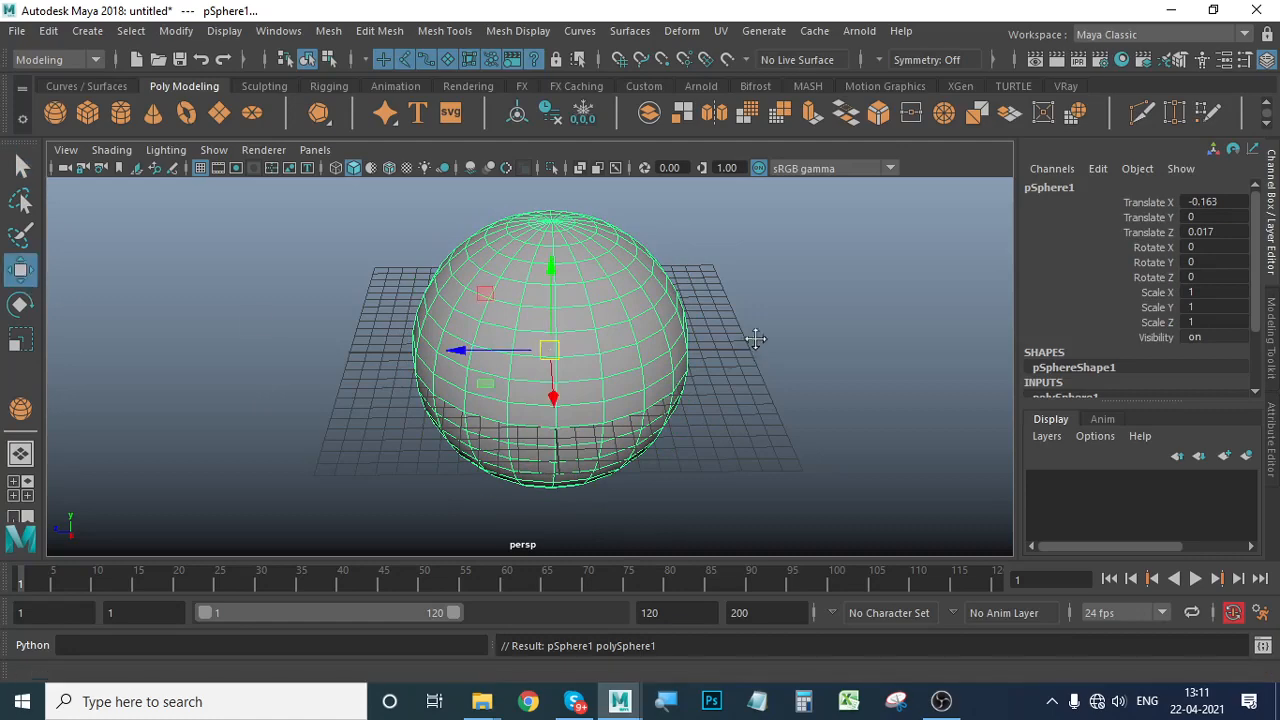
Set the sphere's axis and height subdivisions to 12.
left_click_drag(757, 337, 705, 360, "alt")
scroll(1190, 375, "down", 2)
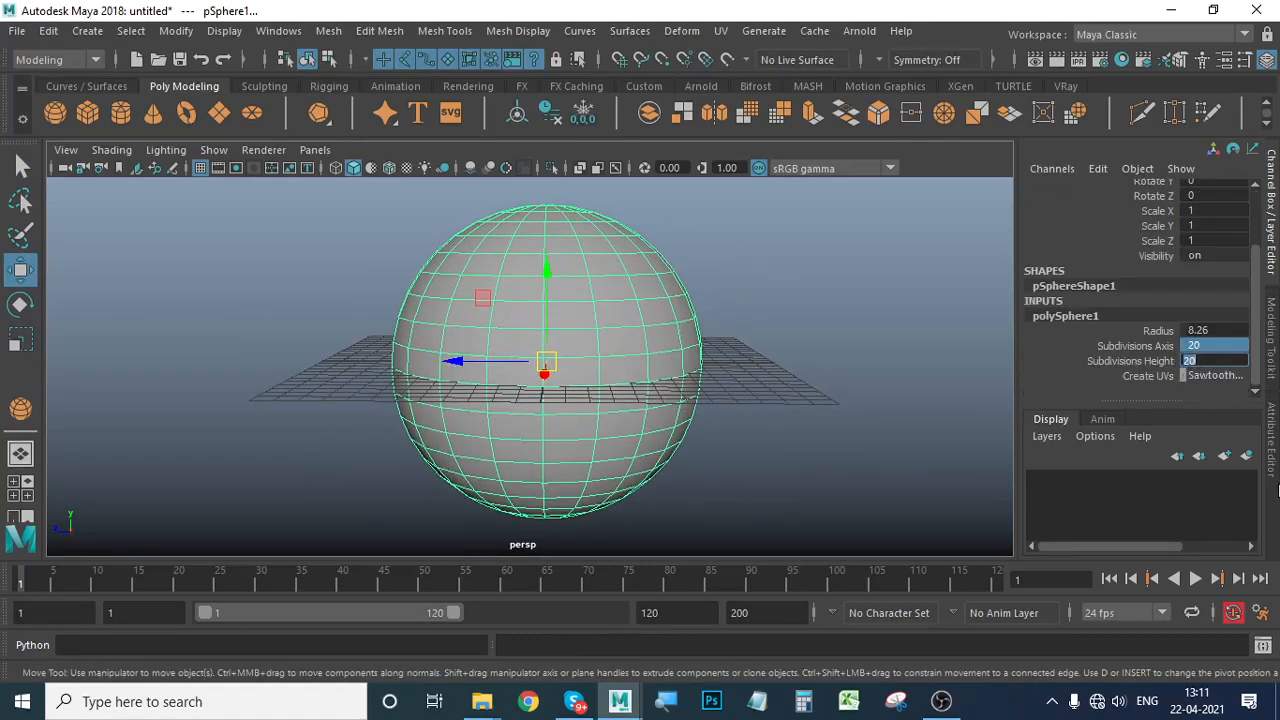
type("12")
key("Return")
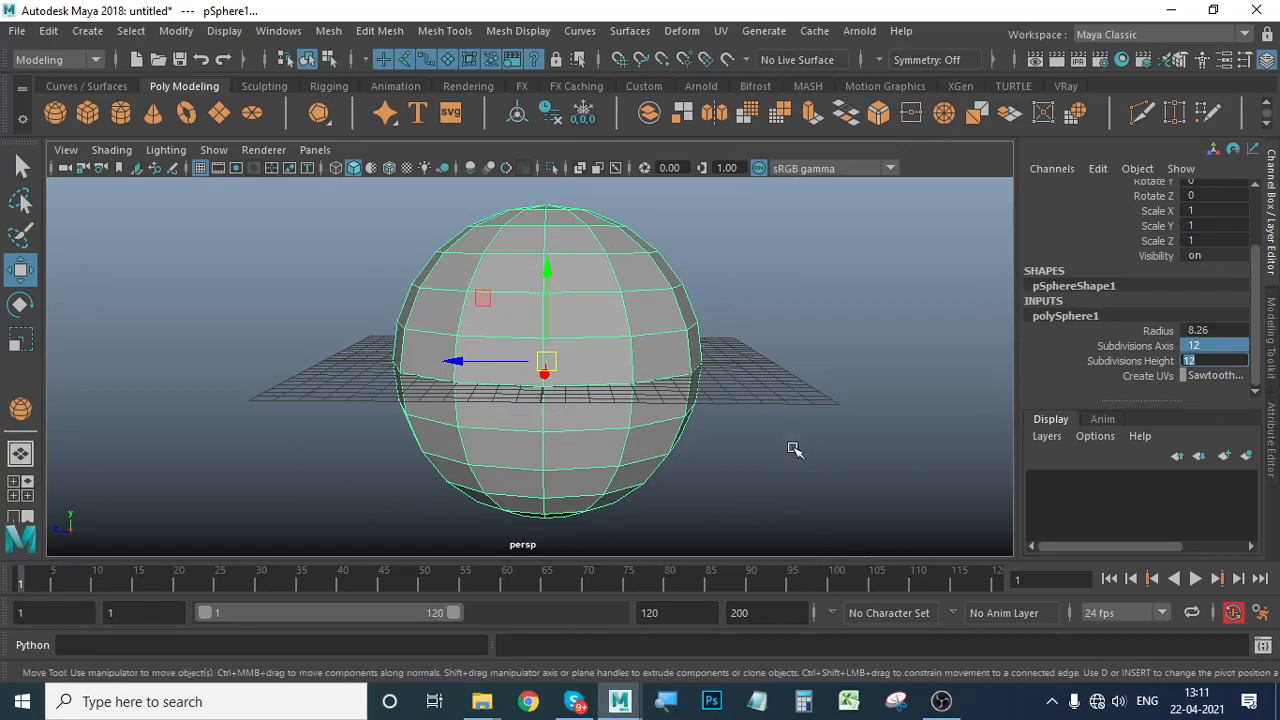
Move the sphere straight up above the grid to a Translate Y of about 21.6.
scroll(620, 440, "down", 5)
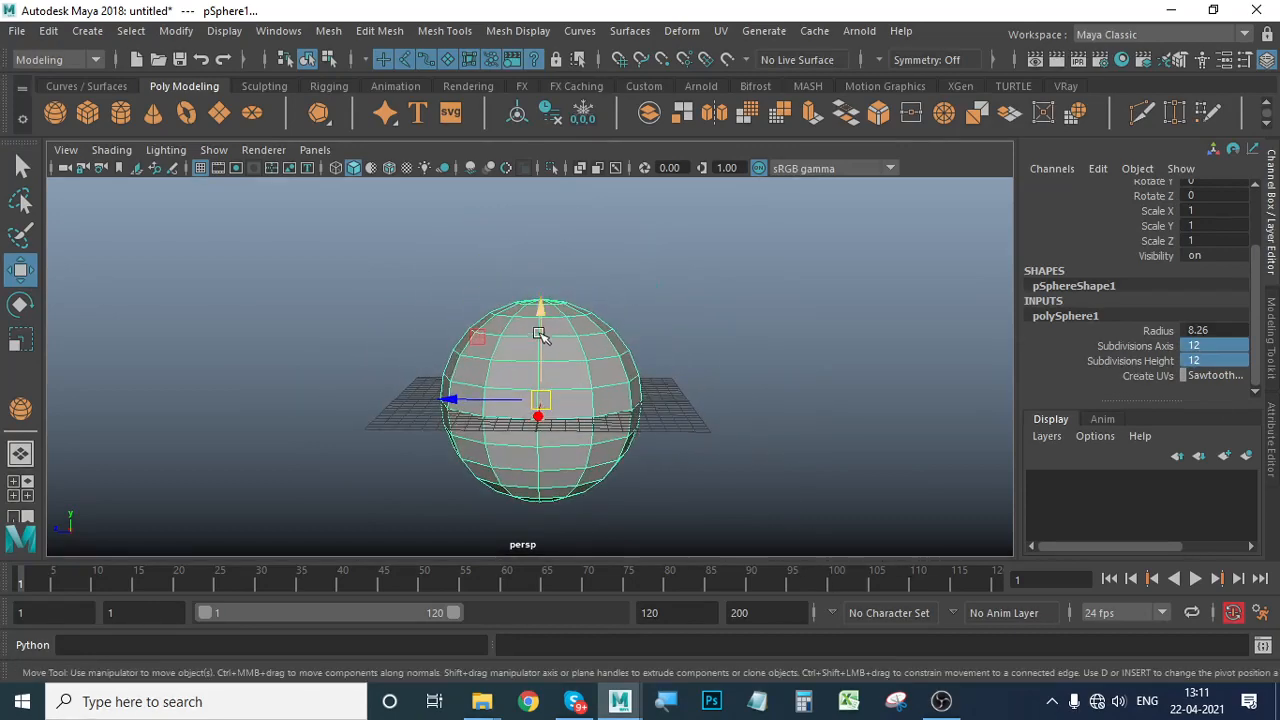
left_click_drag(541, 328, 541, 72)
middle_click_drag(680, 380, 683, 506, "alt")
scroll(660, 437, "down", 3)
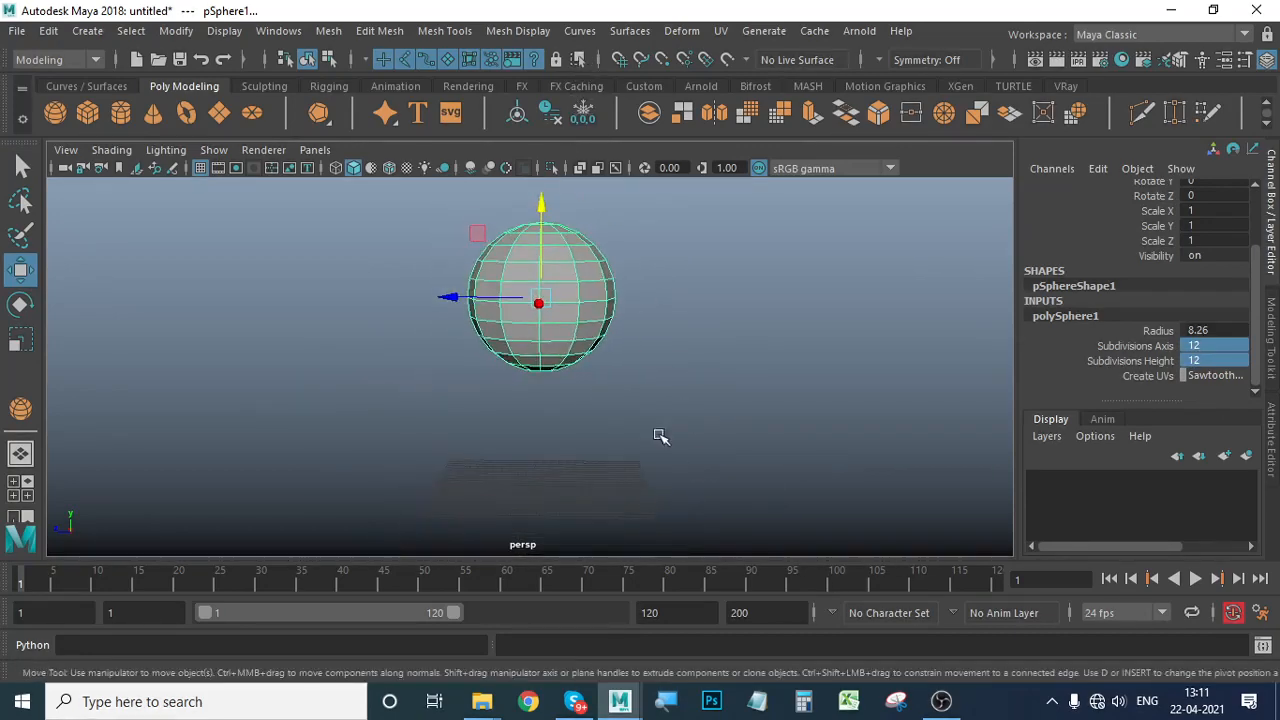
left_click_drag(659, 436, 660, 440, "alt")
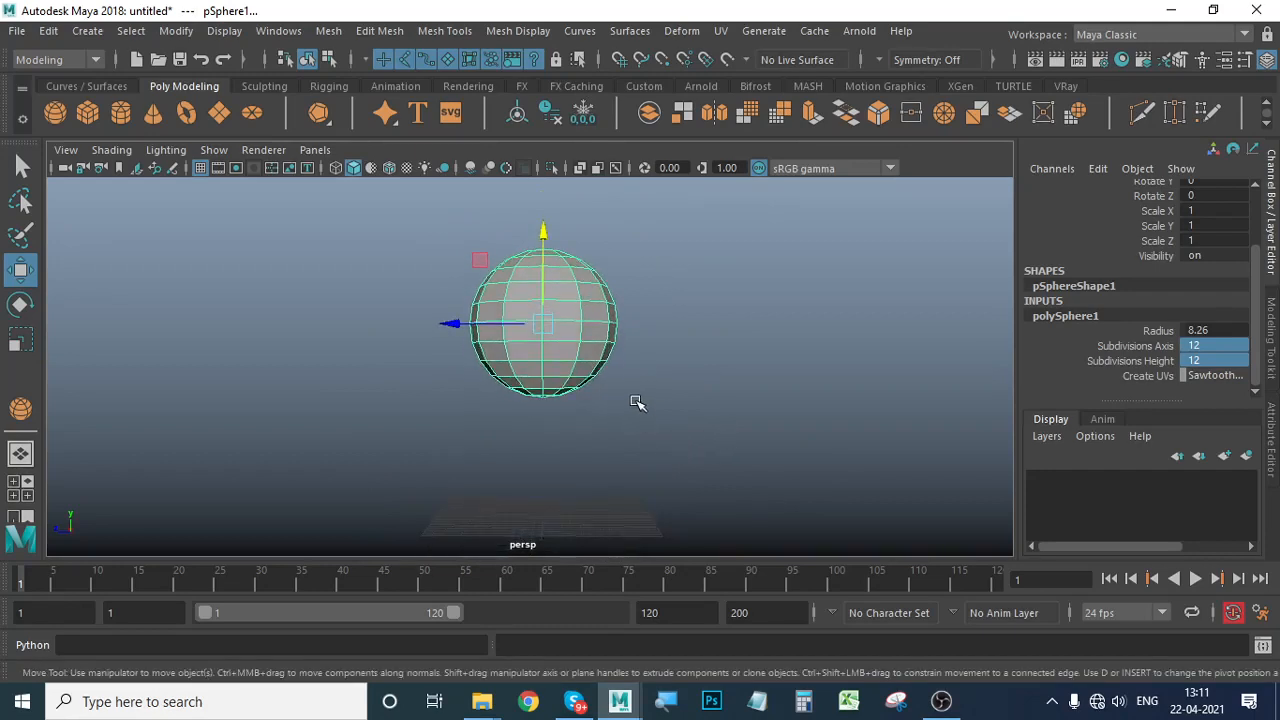
Duplicate the sphere and move the copy straight down below the original, to a Translate Y of about 2.58.
key("ctrl+d")
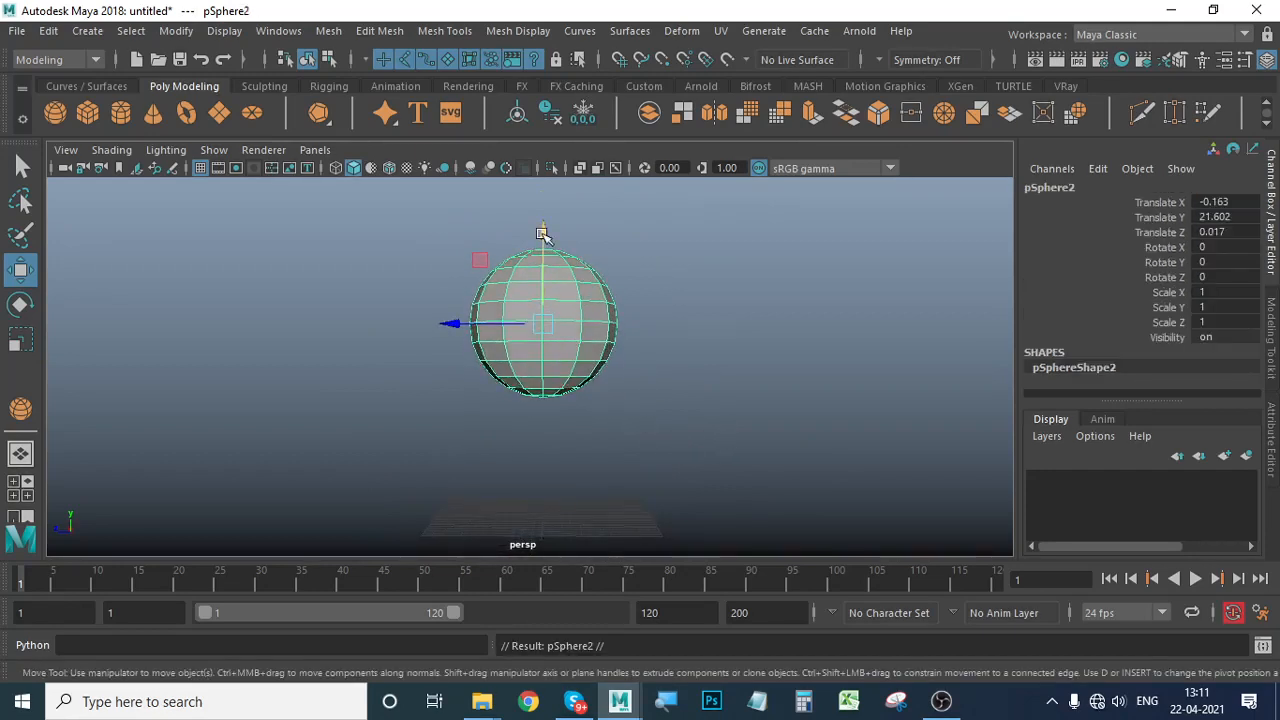
left_click_drag(542, 233, 562, 395)
left_click(941, 701)
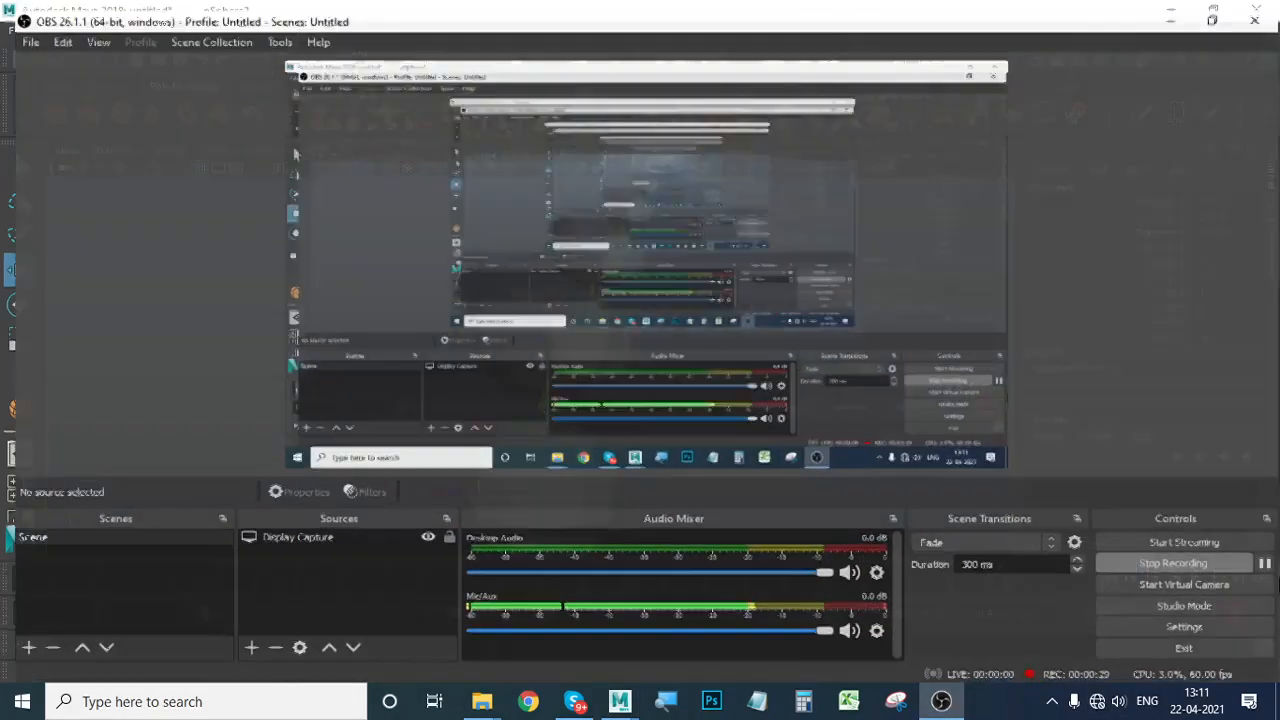
left_click(1186, 12)
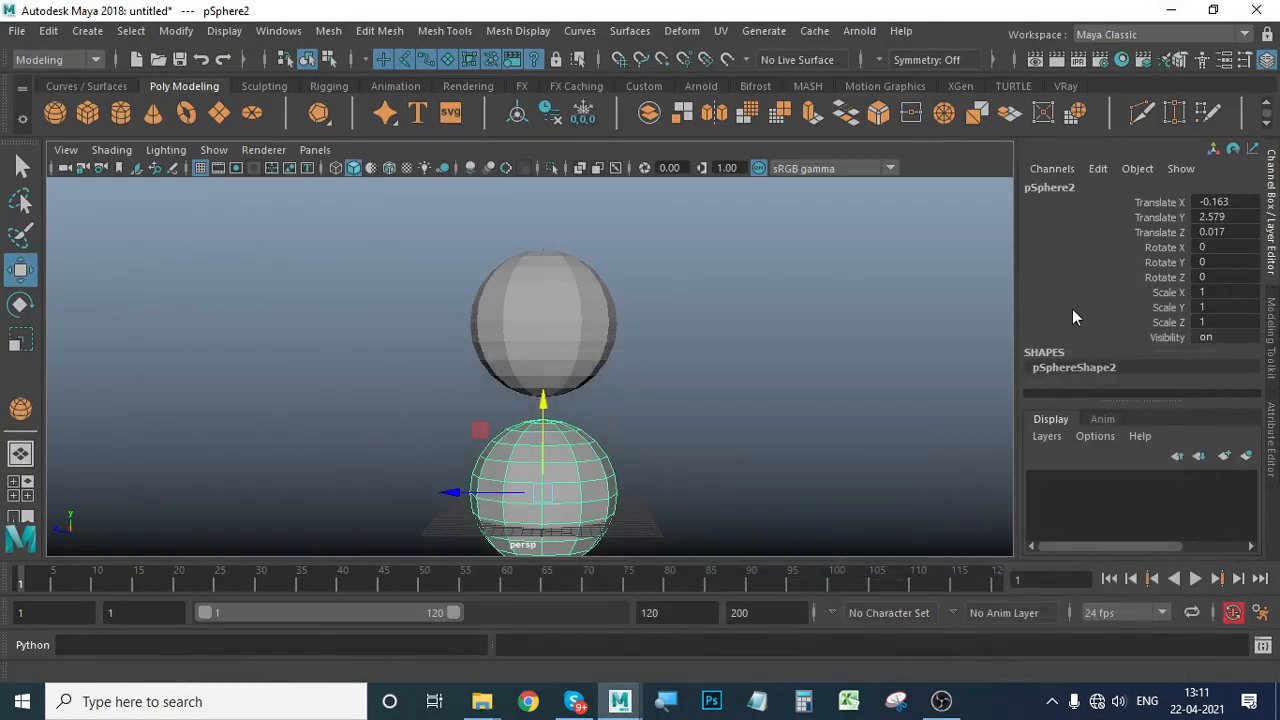
Flatten the upper sphere vertically to a Scale Y of about 0.76.
scroll(509, 371, "up", 3)
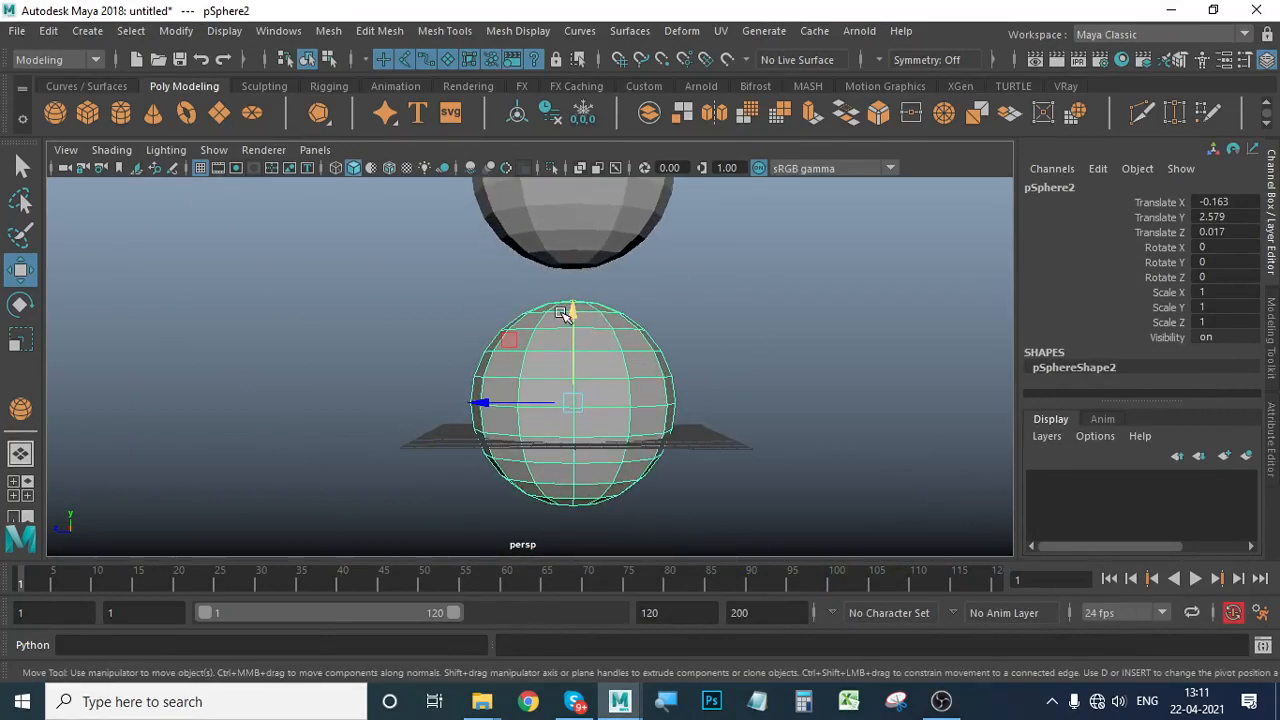
left_click_drag(637, 427, 631, 491, "alt")
middle_click_drag(650, 385, 644, 508, "alt")
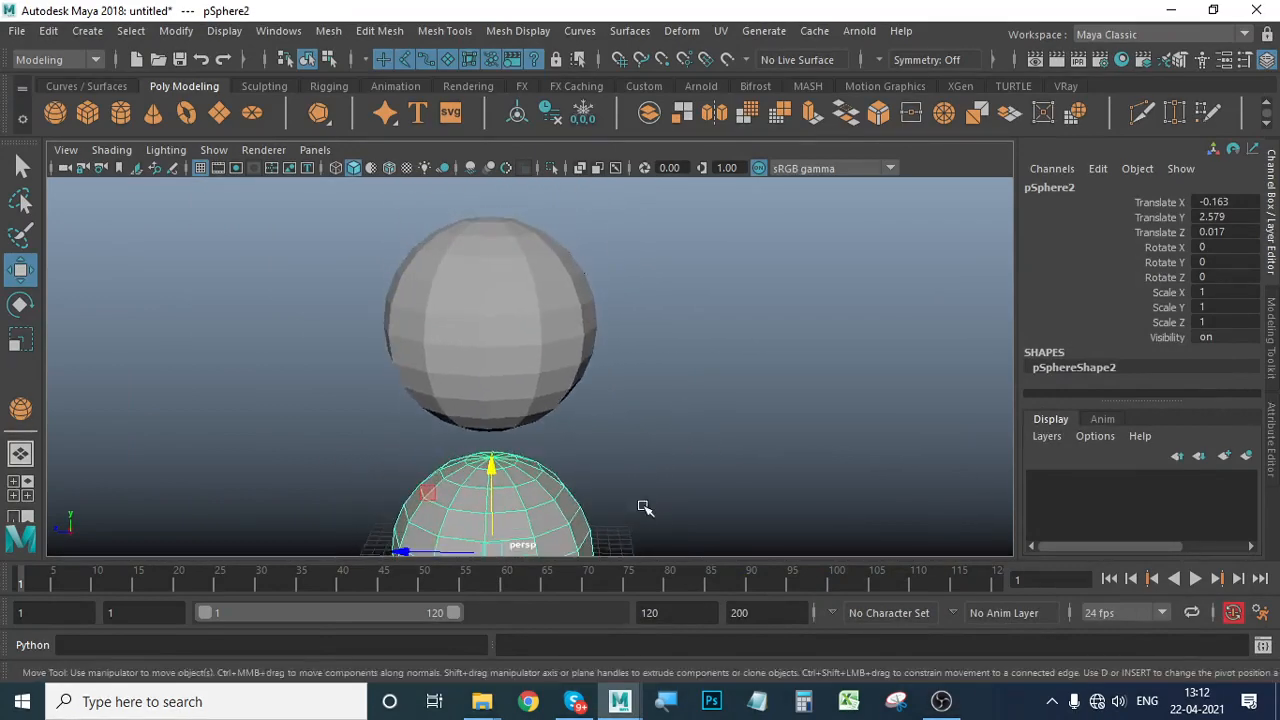
left_click(531, 331)
left_click(28, 341)
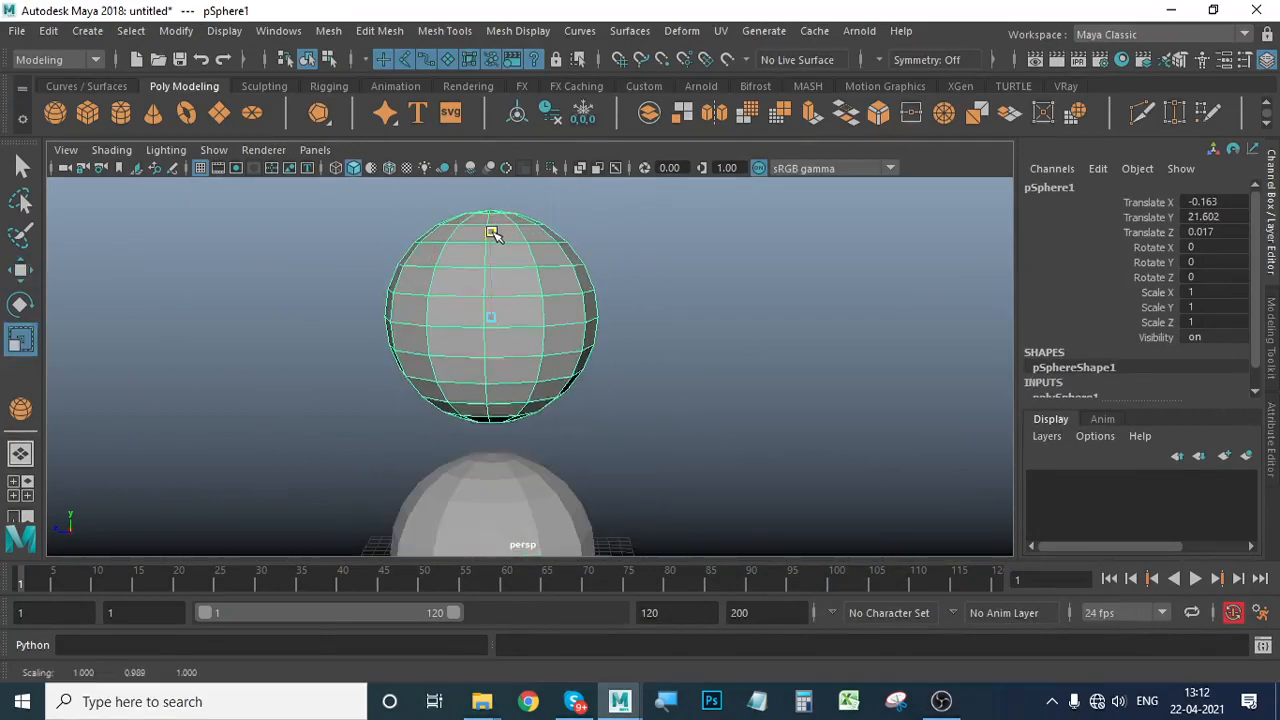
left_click_drag(491, 234, 518, 259)
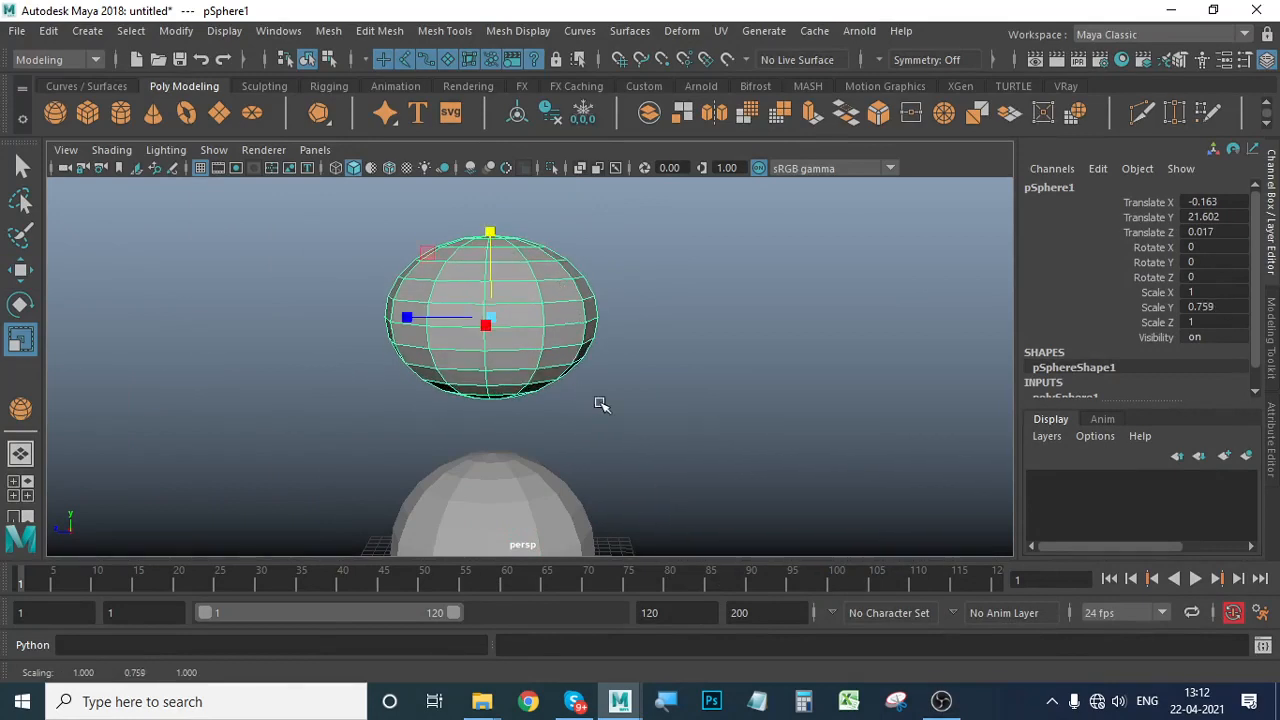
left_click_drag(600, 404, 628, 402, "alt")
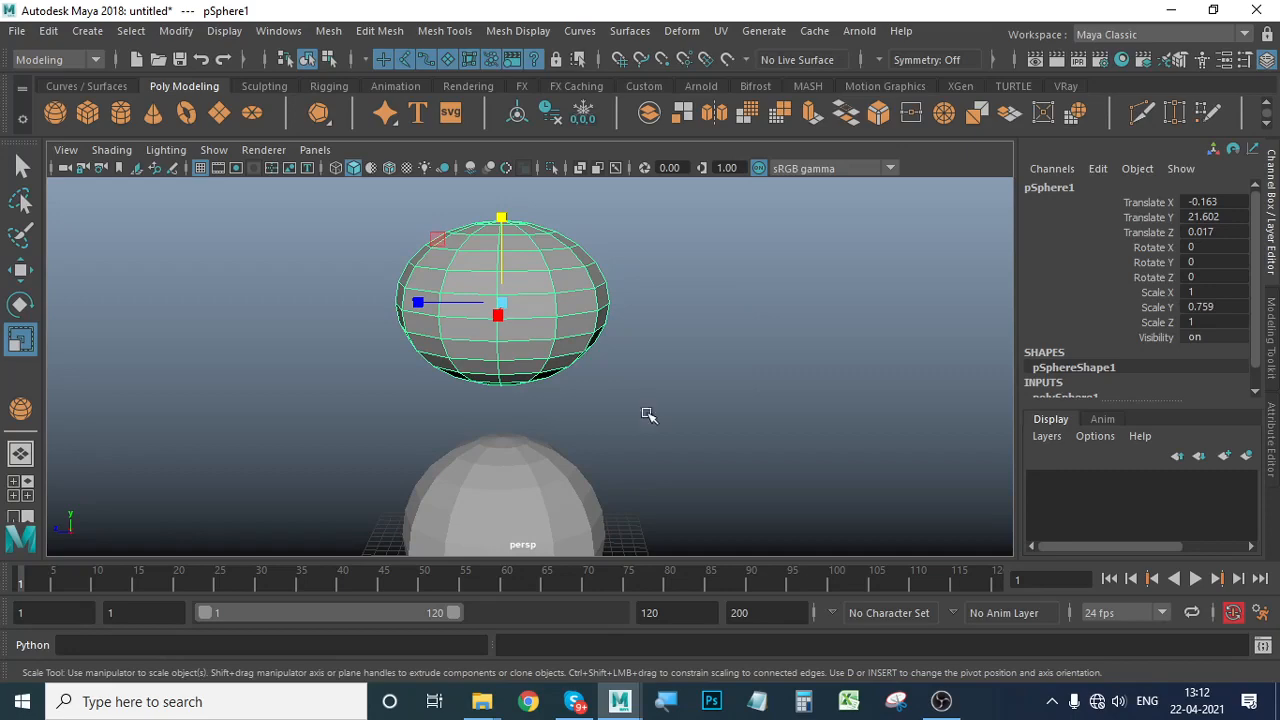
left_click(936, 702)
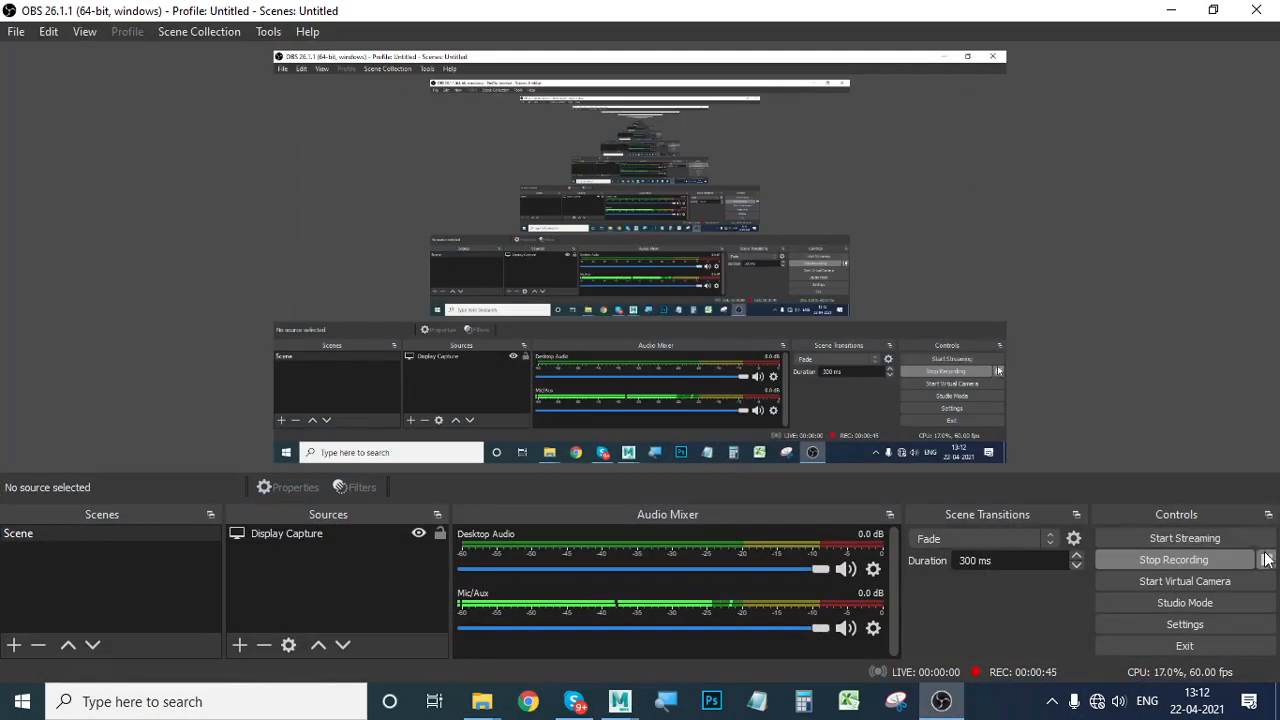
left_click(1182, 12)
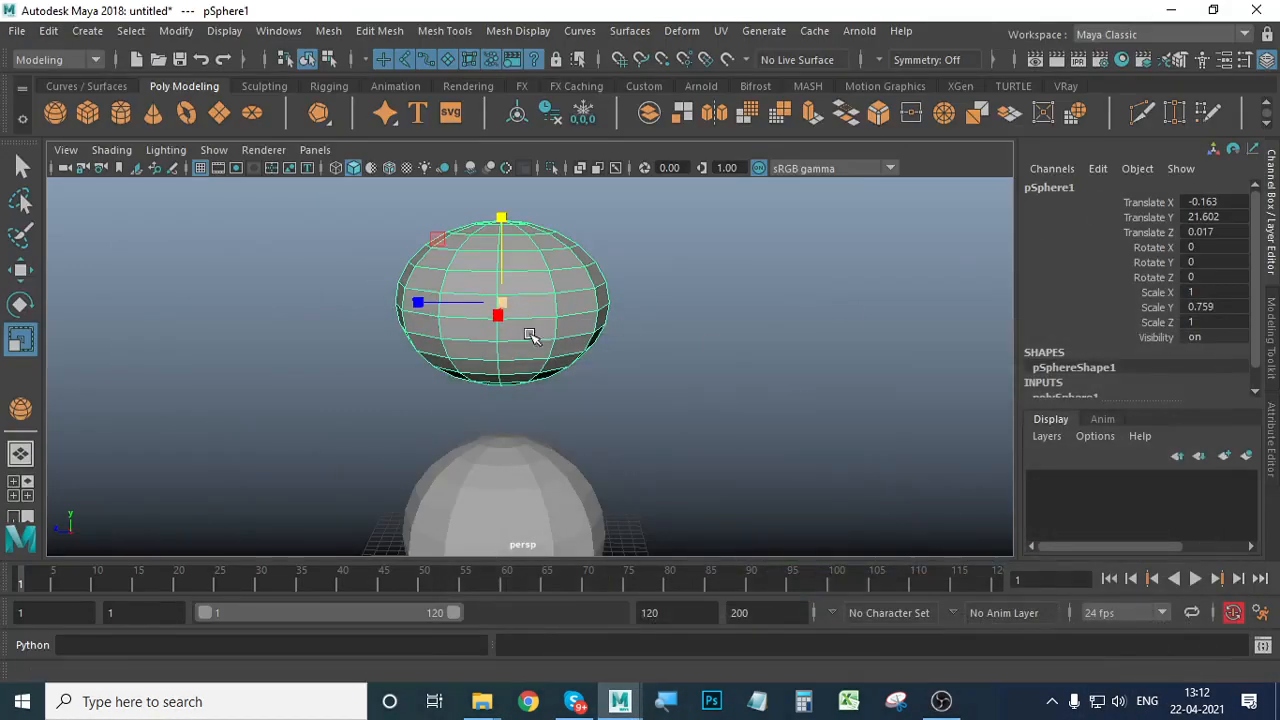
Scale the lower sphere up uniformly to about 1.35.
left_click_drag(530, 332, 609, 445, "alt")
left_click(609, 445)
left_click_drag(717, 480, 646, 463, "alt")
left_click_drag(517, 419, 572, 440)
key("w")
middle_click_drag(609, 414, 583, 480, "alt")
left_click_drag(583, 480, 526, 434, "alt")
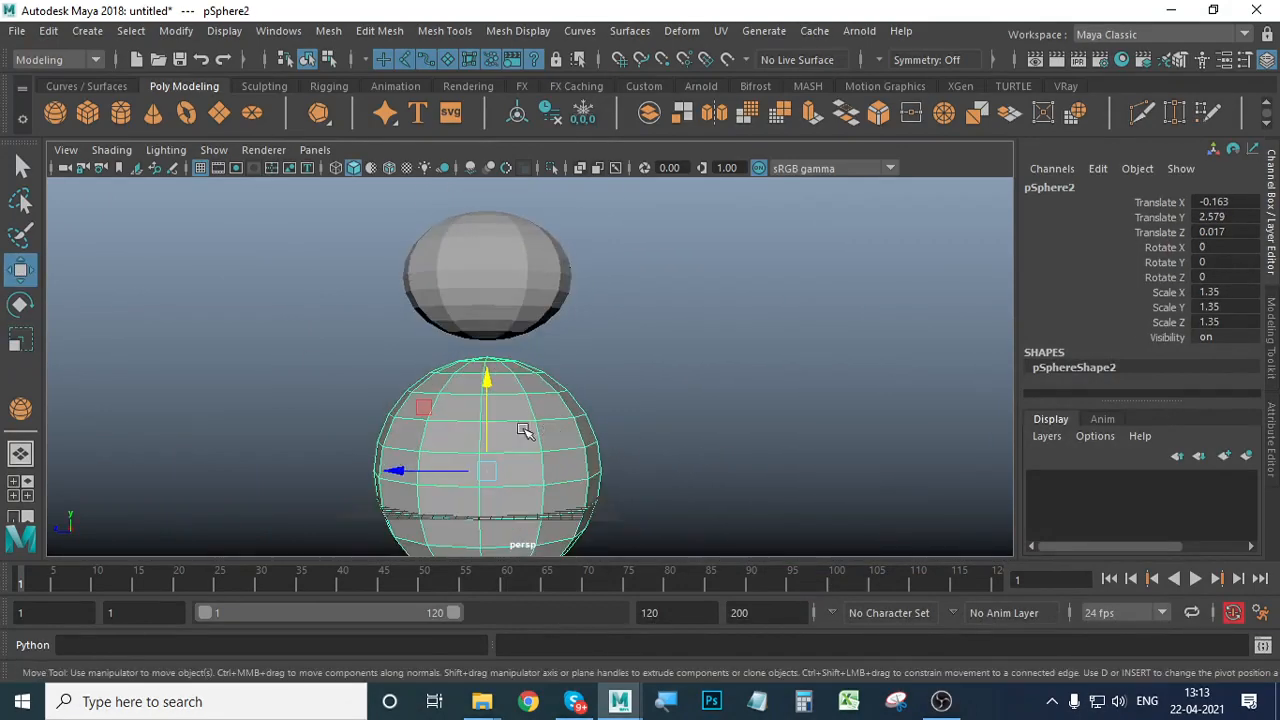
Combine the upper and lower spheres into a single mesh.
scroll(538, 390, "up", 5)
middle_click_drag(544, 363, 573, 420, "alt")
left_click(593, 420)
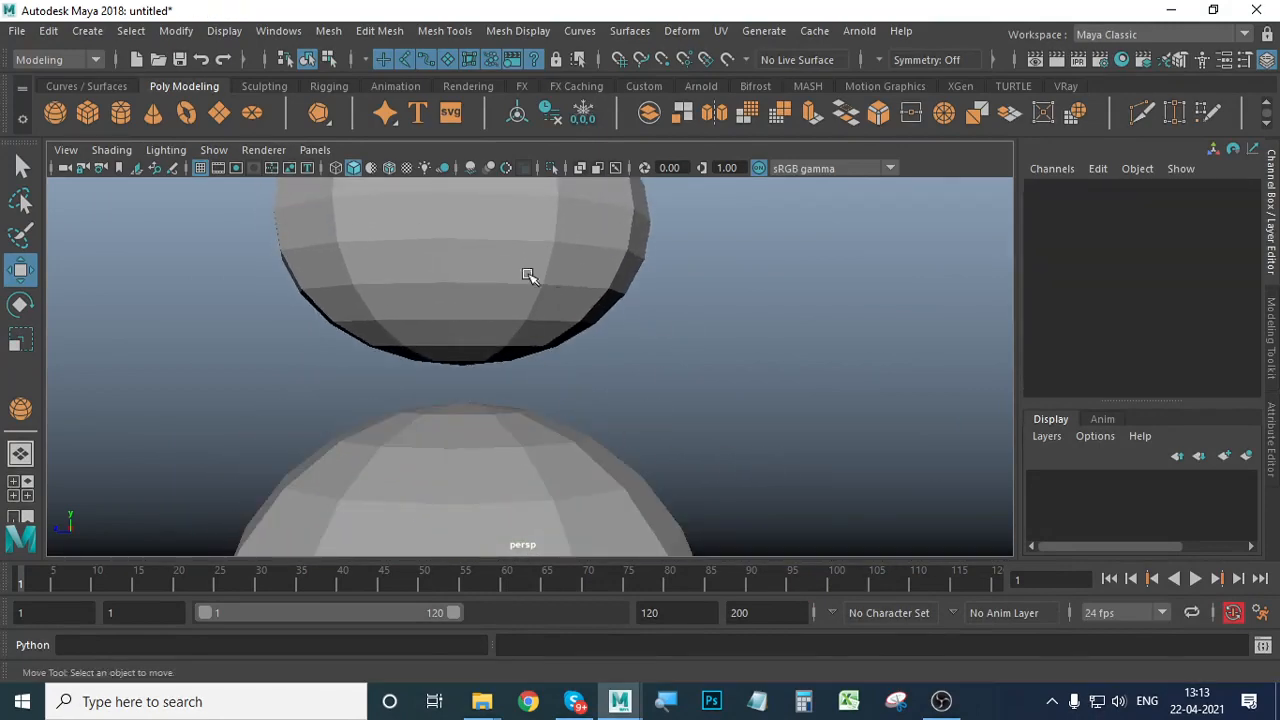
left_click(529, 277)
left_click(508, 458, "shift")
scroll(664, 457, "down", 3)
scroll(594, 465, "up", 2)
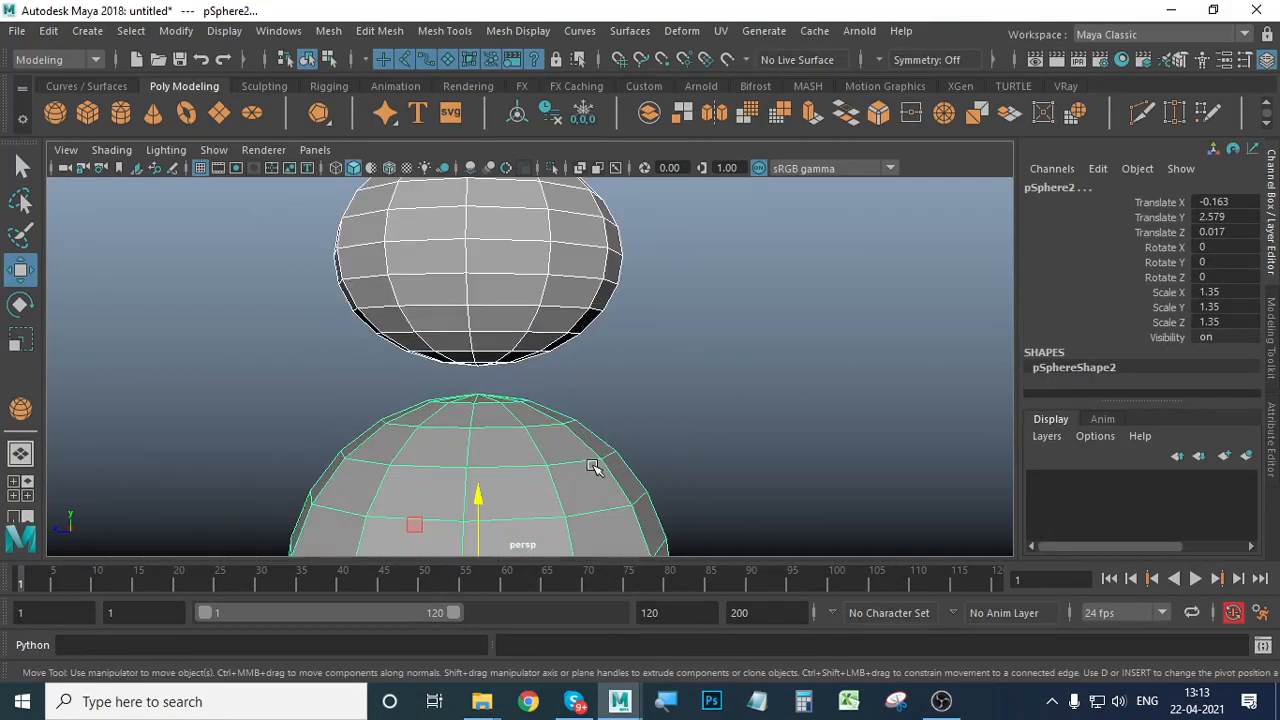
scroll(594, 465, "down", 1)
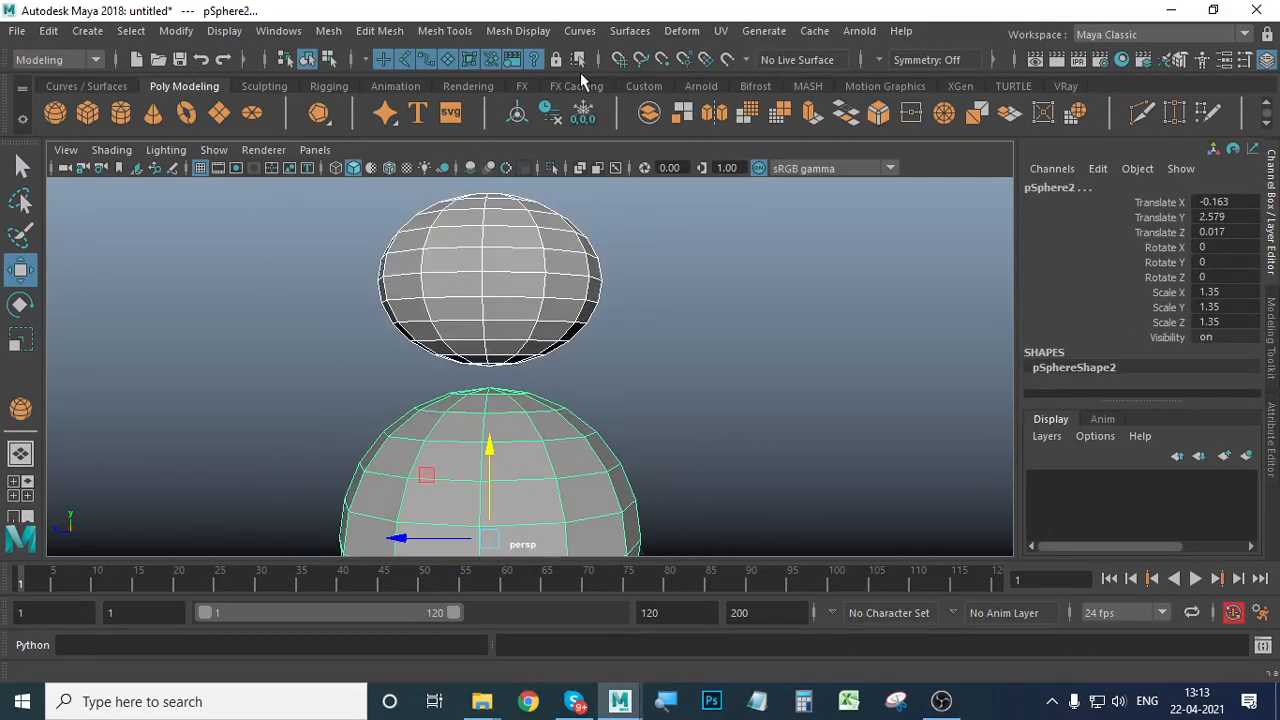
left_click(649, 113)
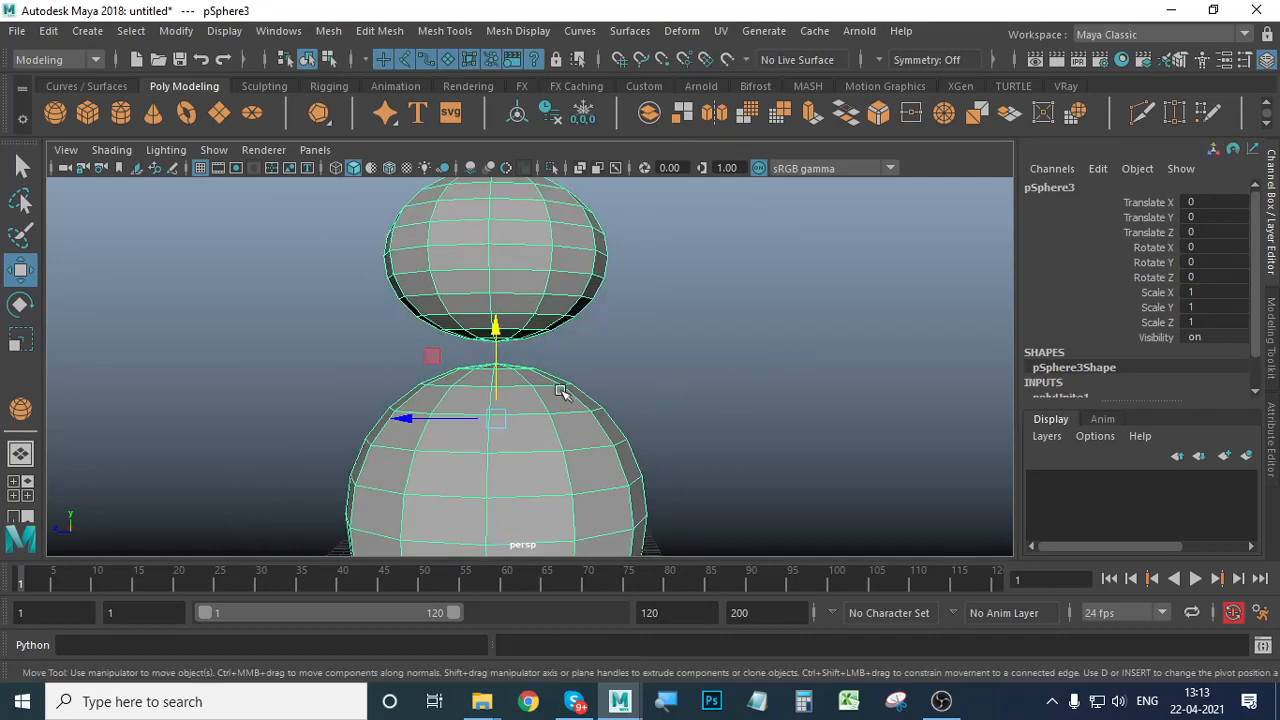
Select the two facing pole vertices between the spheres and convert the selection to their surrounding faces.
left_click_drag(561, 390, 522, 388, "alt")
right_click_drag(403, 371, 717, 389, "alt")
middle_click_drag(480, 250, 531, 403, "alt")
left_click_drag(529, 407, 515, 373, "alt")
right_click_drag(492, 195, 414, 206)
left_click(492, 370)
left_click_drag(492, 370, 600, 400, "alt")
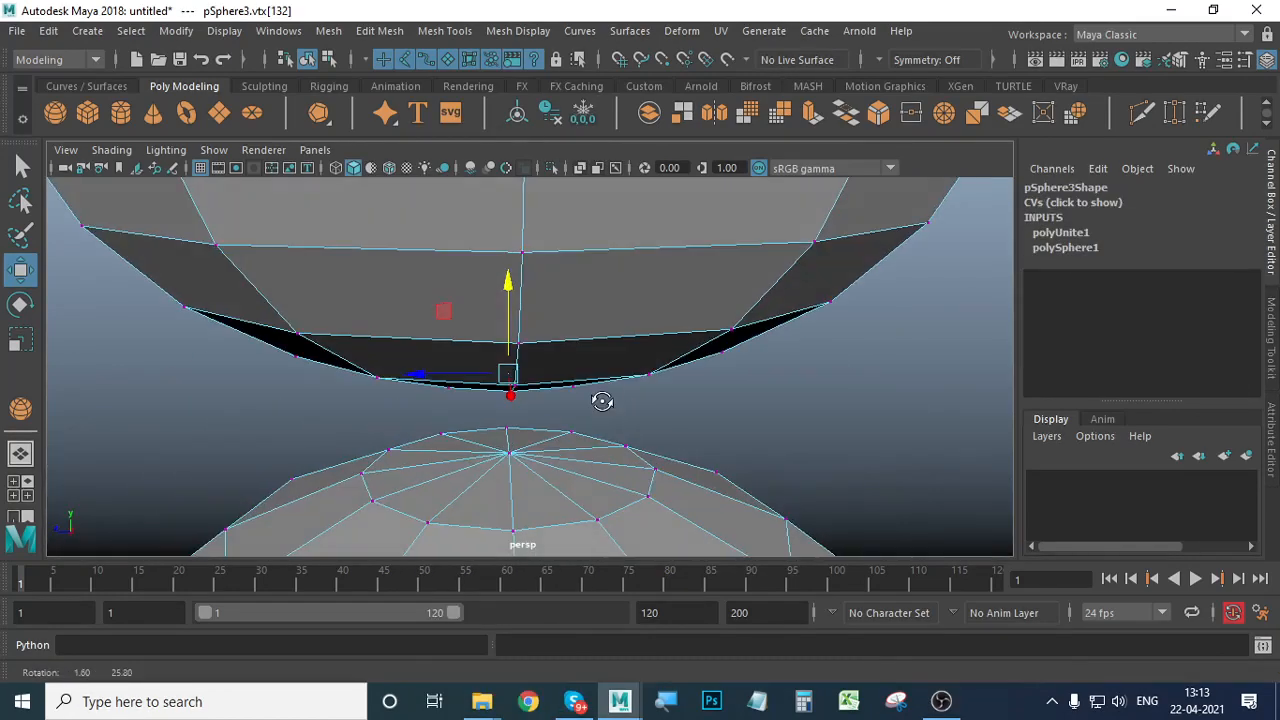
left_click_drag(901, 511, 737, 447, "alt")
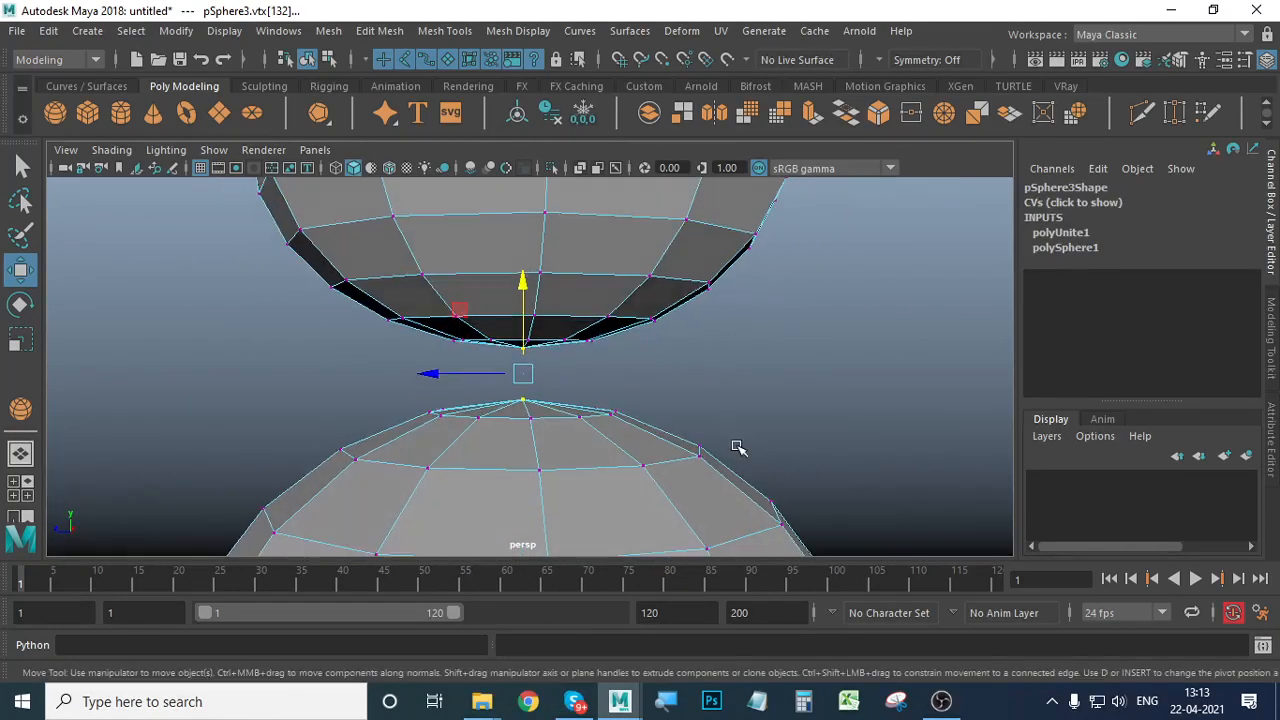
key("ctrl+F11")
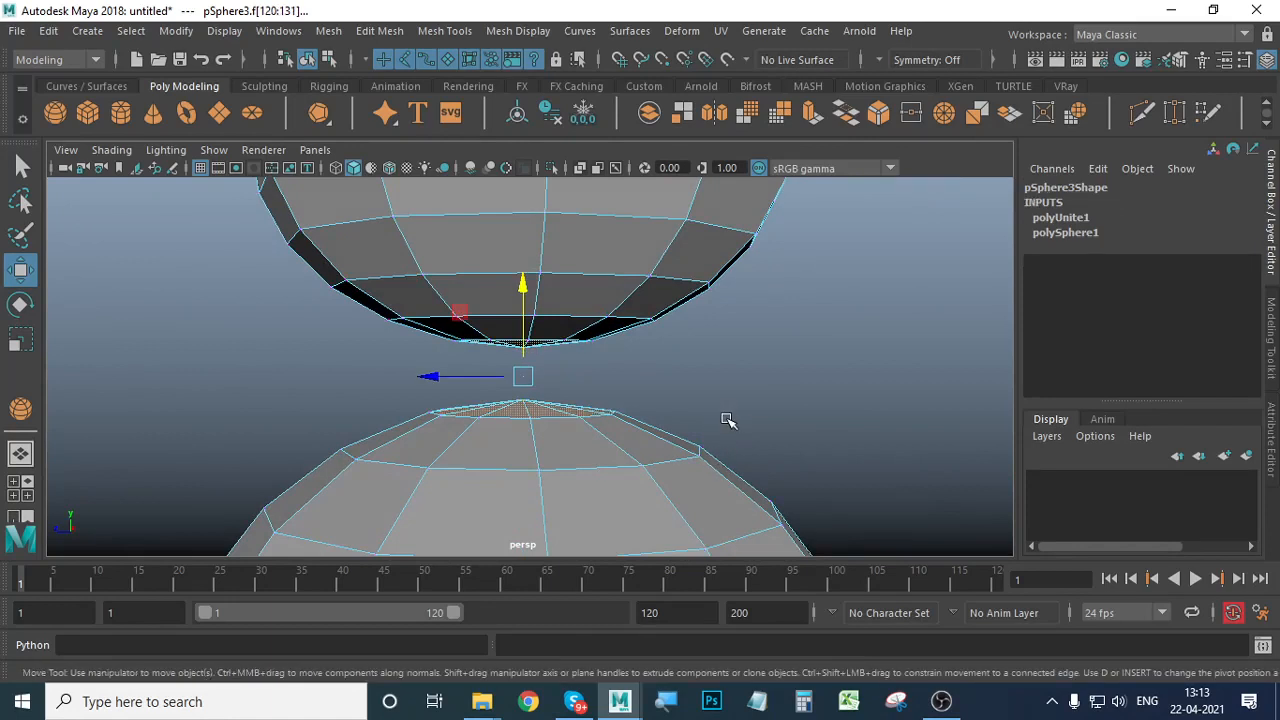
Delete the selected cap faces and bridge the two open borders with 1 division to form a neck.
left_click_drag(593, 439, 568, 331, "alt")
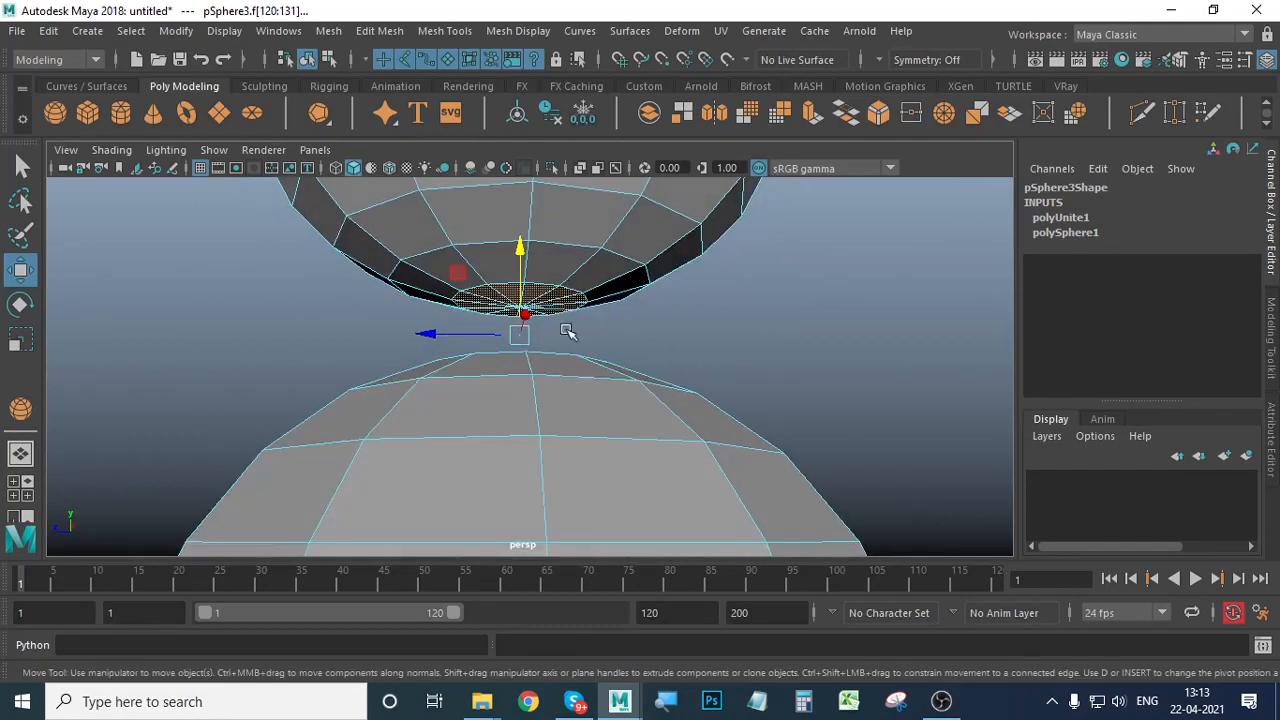
left_click_drag(622, 409, 545, 444, "alt")
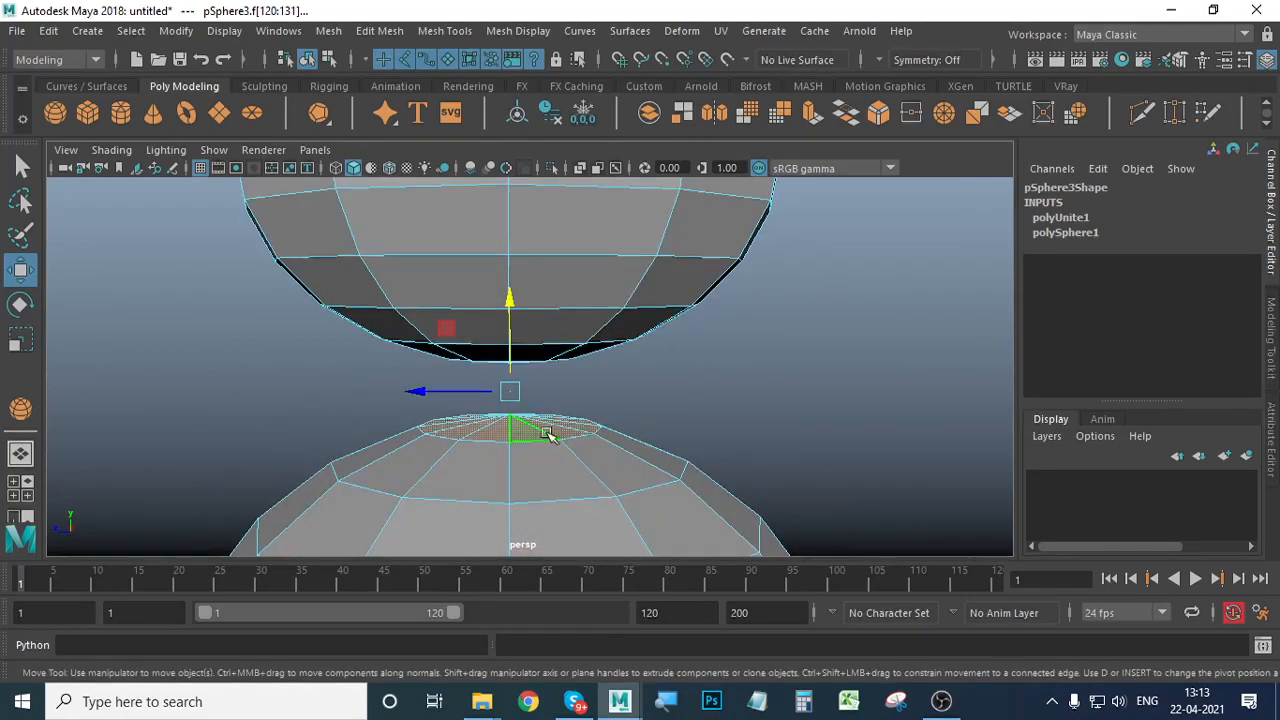
left_click_drag(656, 452, 620, 463, "alt")
middle_click_drag(620, 463, 612, 295, "alt")
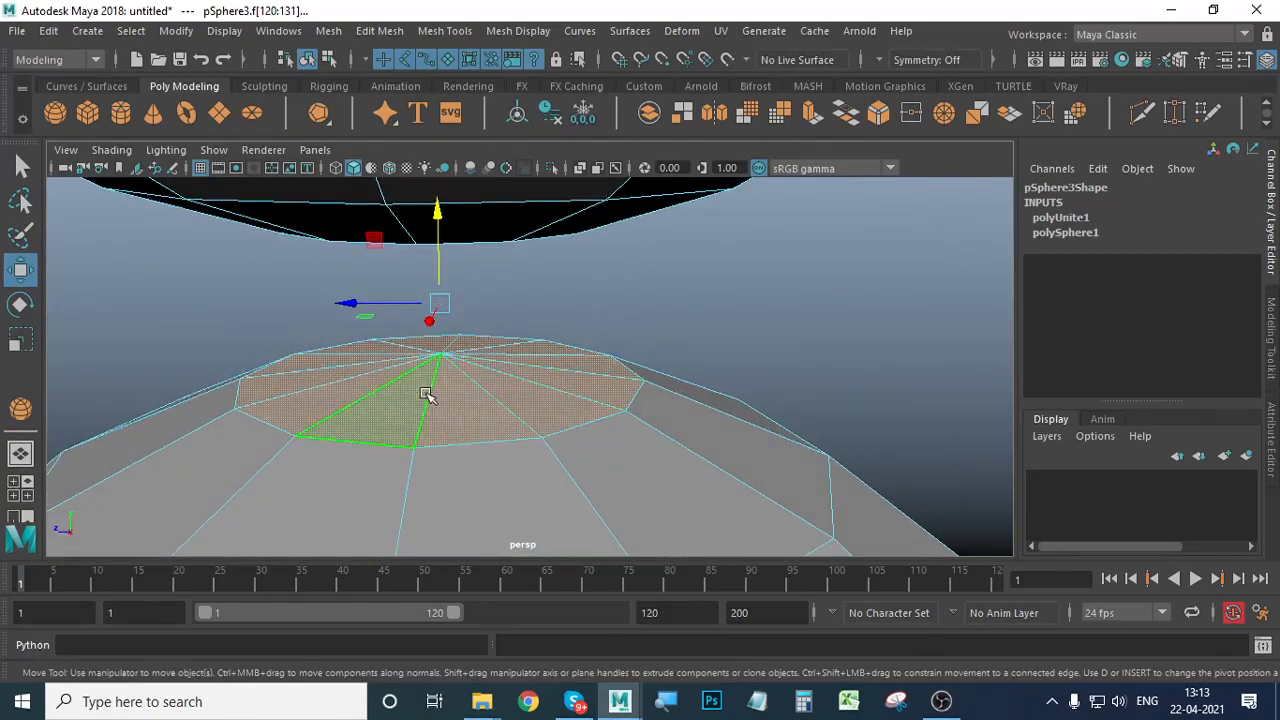
left_click_drag(428, 394, 551, 394, "alt")
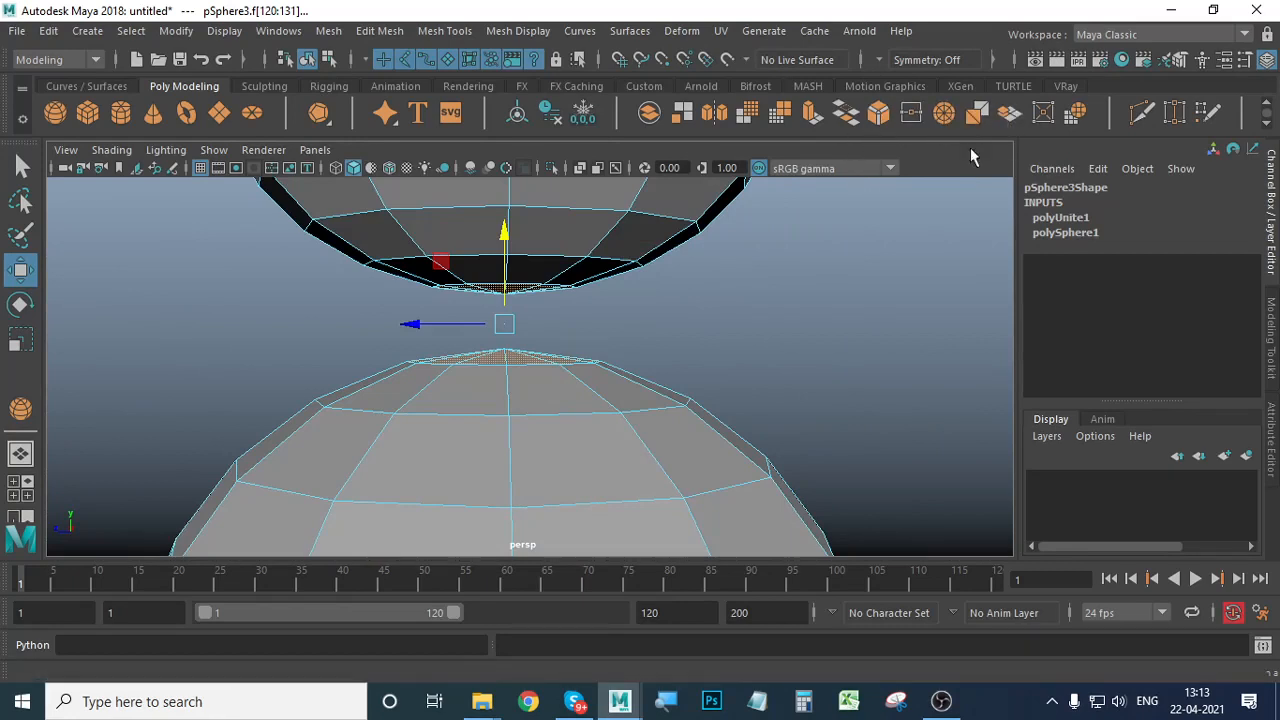
left_click(845, 114)
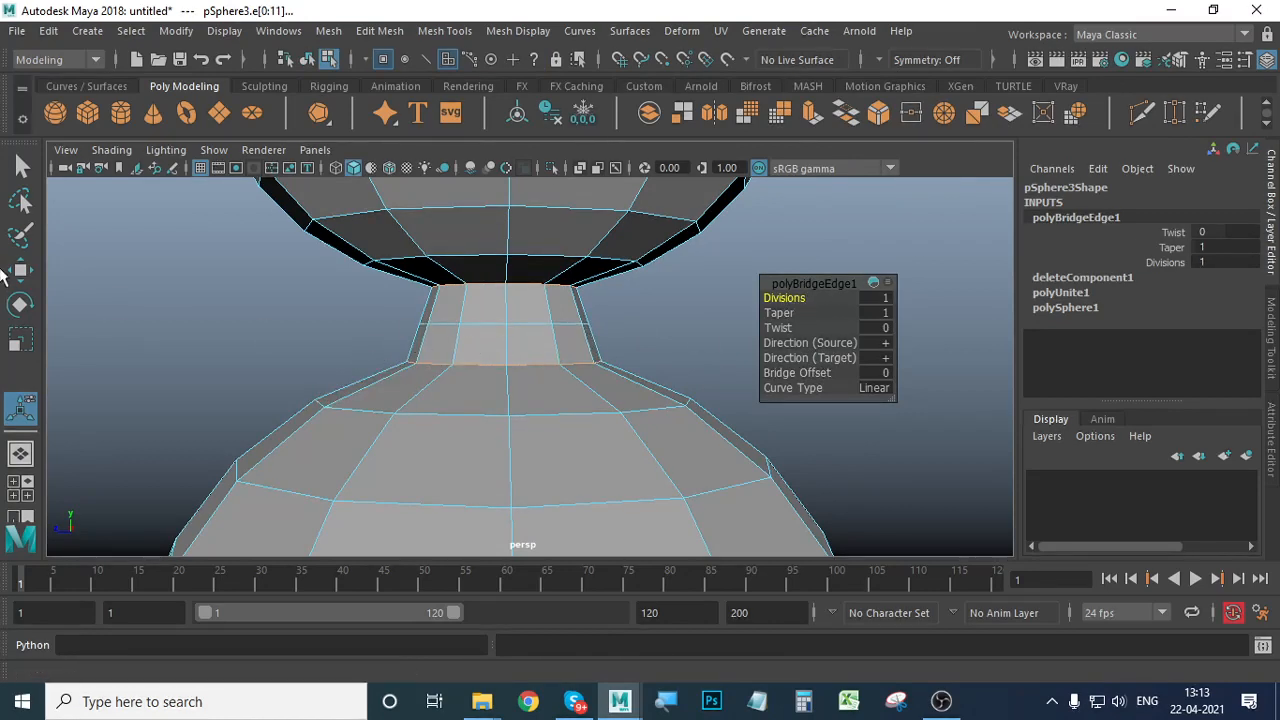
key("w")
left_click(643, 337)
Delete the edge loops at the upper and lower ends of the bridged neck, keeping its middle loop.
middle_click_drag(643, 337, 630, 412, "alt")
left_click_drag(630, 412, 560, 345, "alt")
right_click_drag(537, 308, 548, 130)
double_click(530, 301)
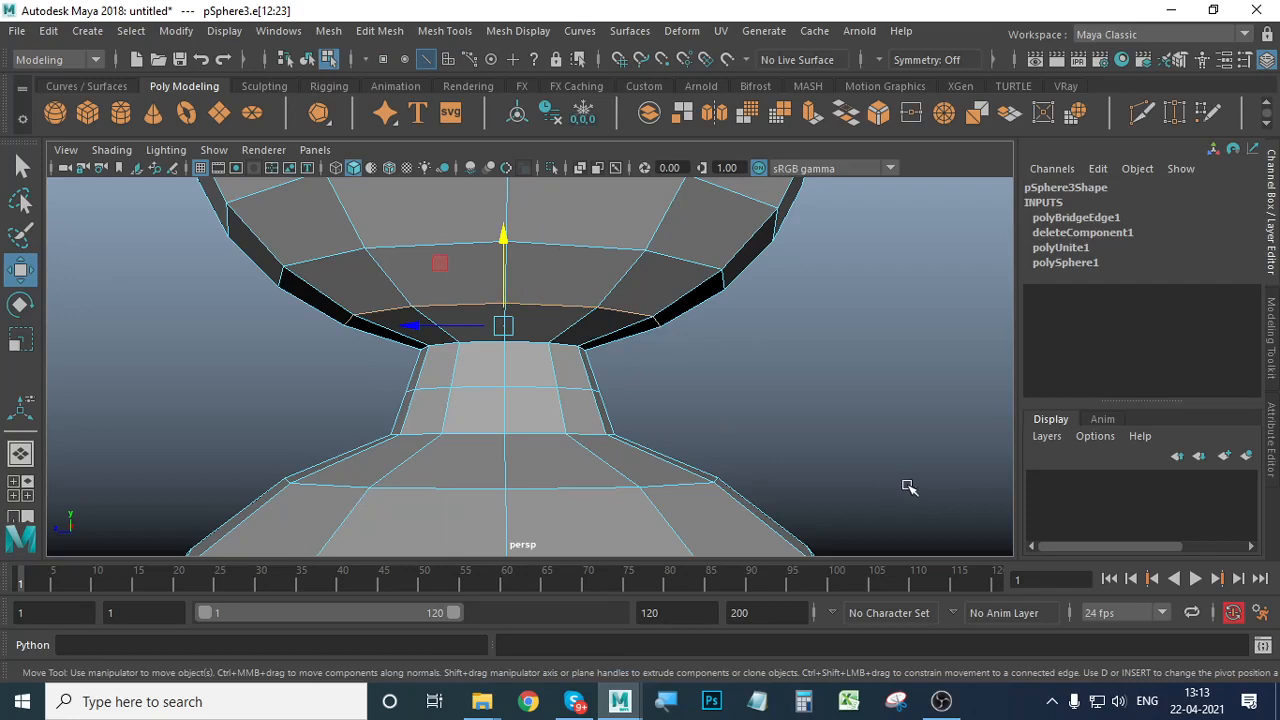
double_click(528, 340)
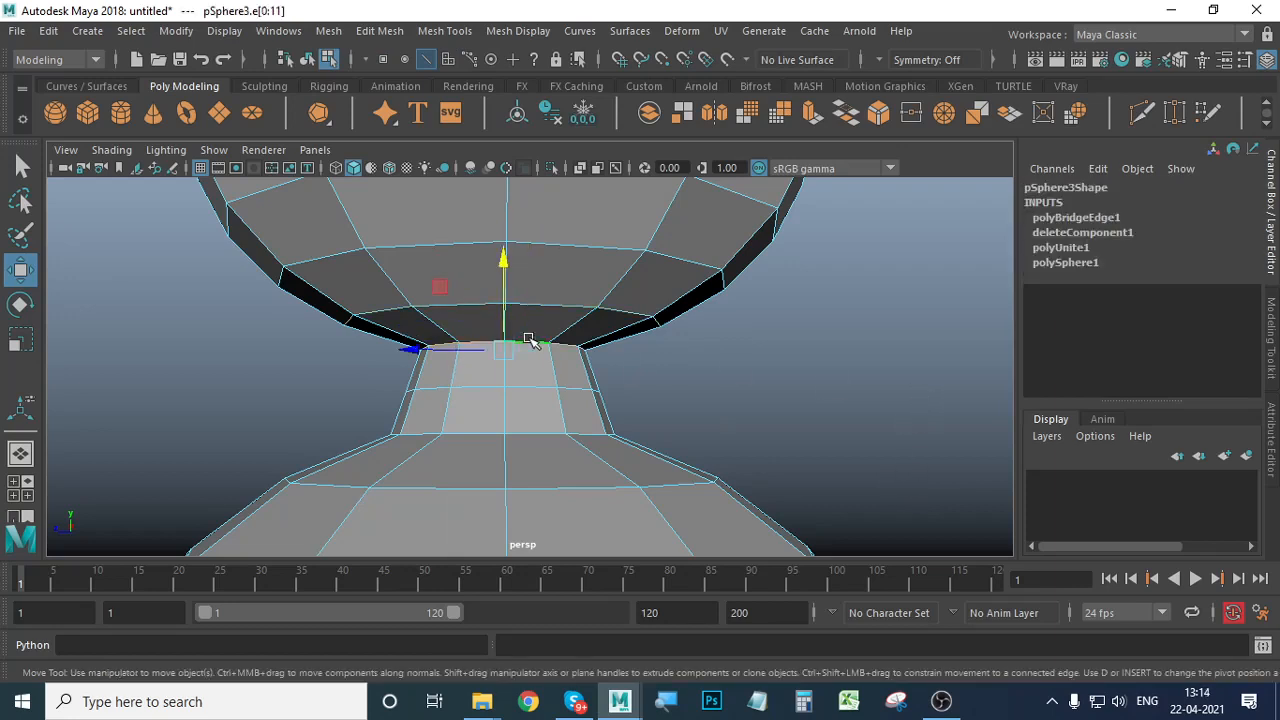
key("Delete")
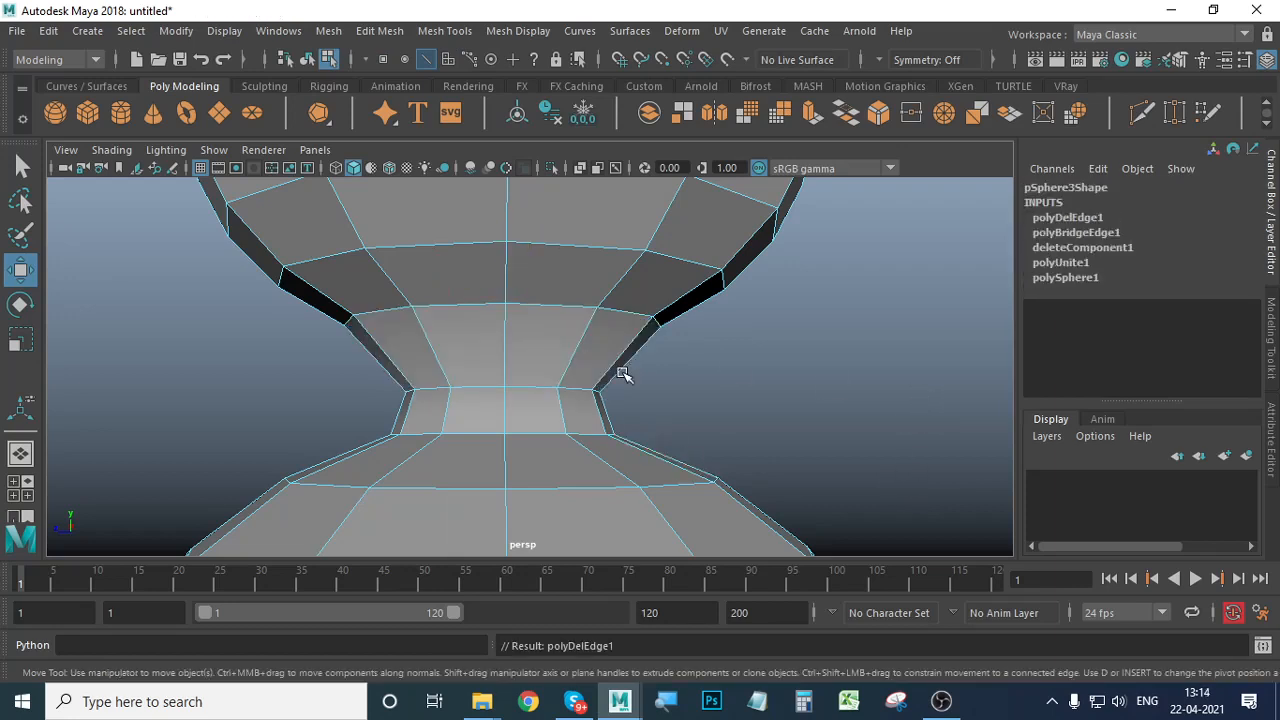
double_click(478, 434)
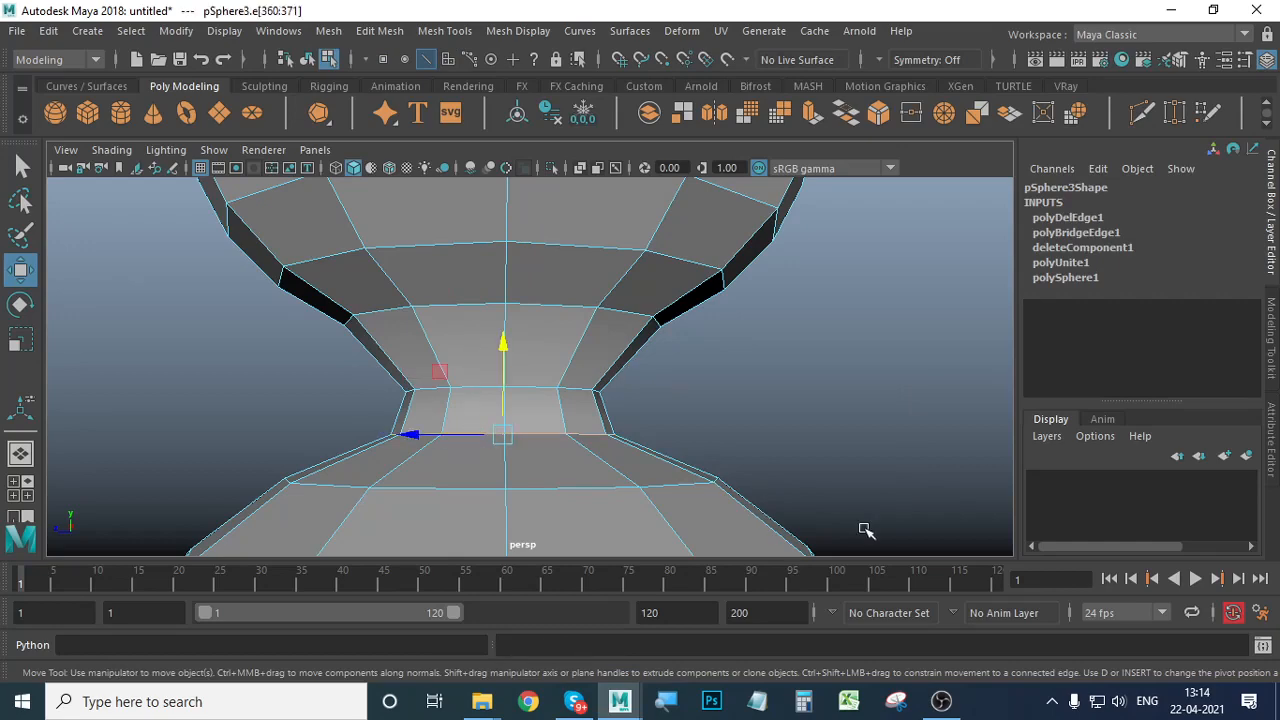
key("Delete")
key("f")
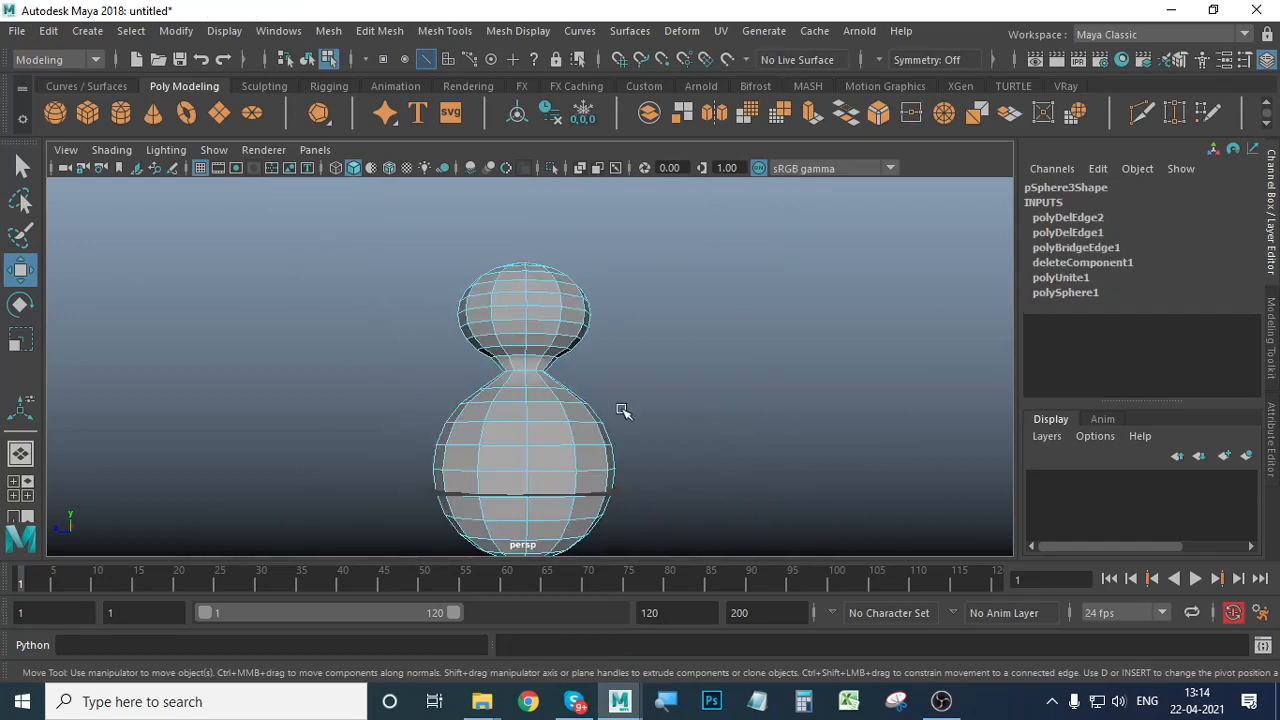
scroll(620, 409, "up", 6)
left_click_drag(617, 484, 630, 430, "alt")
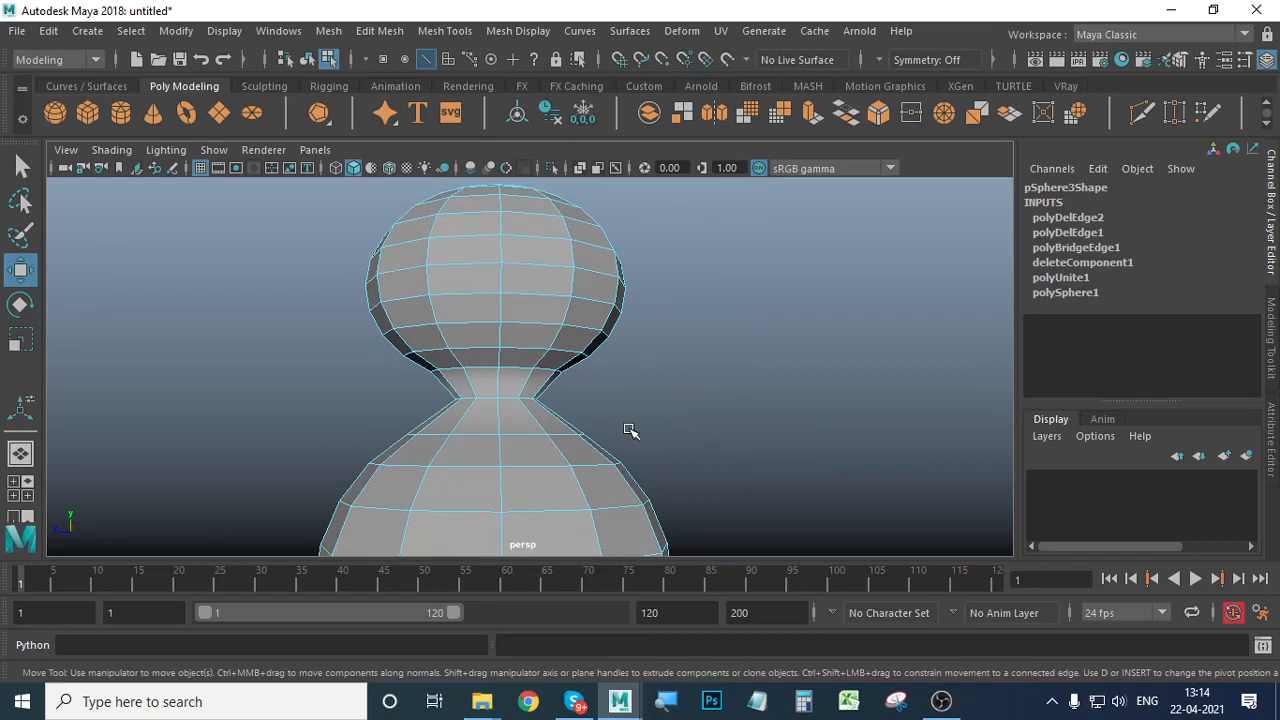
scroll(630, 430, "down", 4)
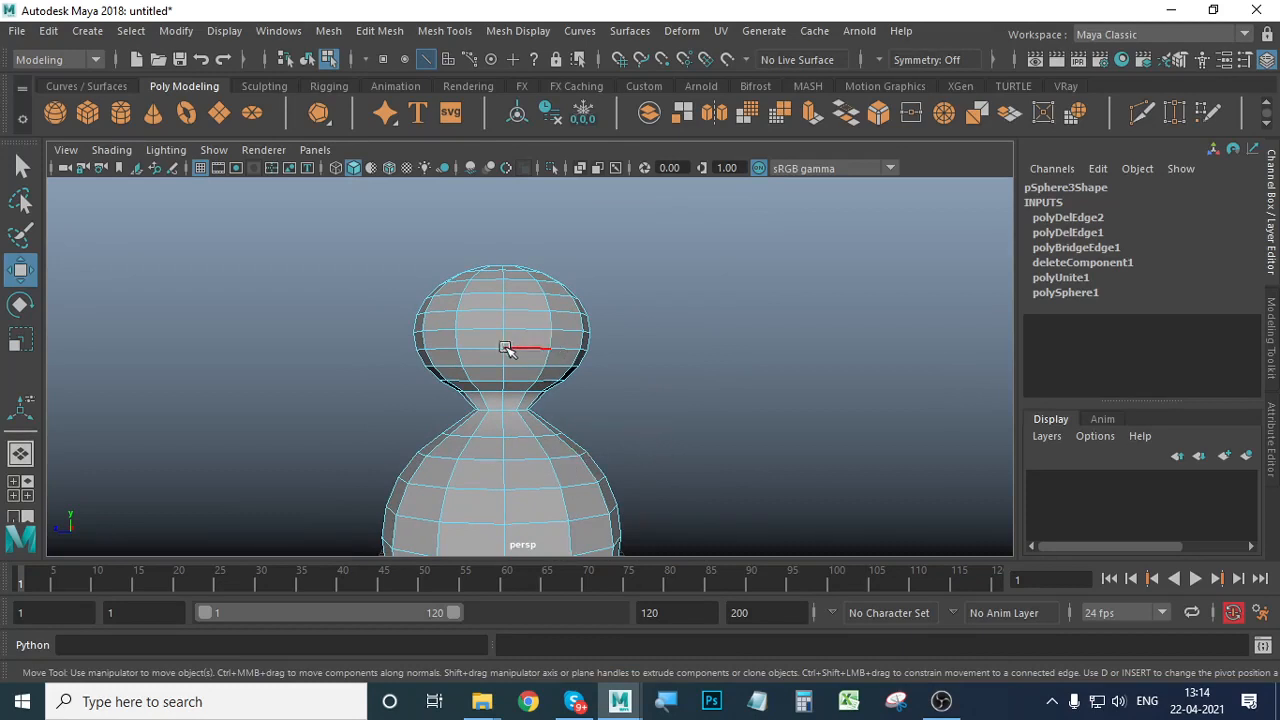
Select the upper sphere's faces, shrink the selection by one ring, and move them down toward the body to shorten the neck.
left_click_drag(563, 295, 724, 397)
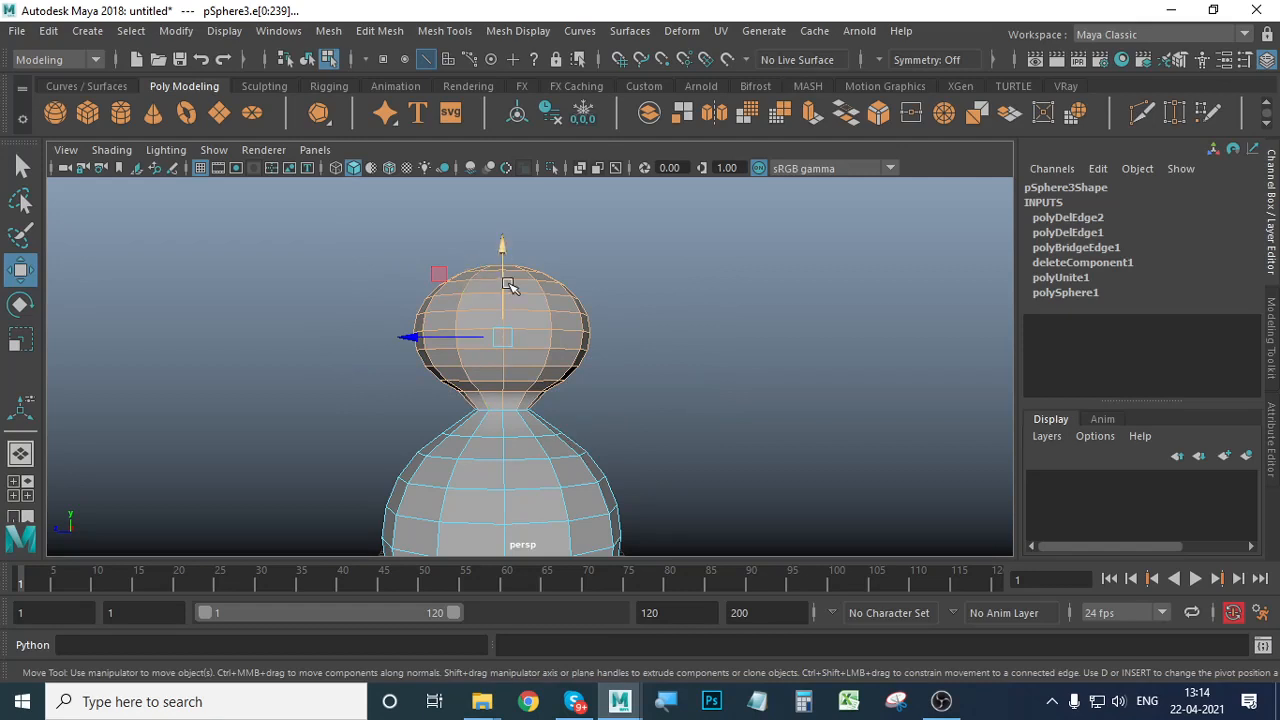
key("ctrl+F11")
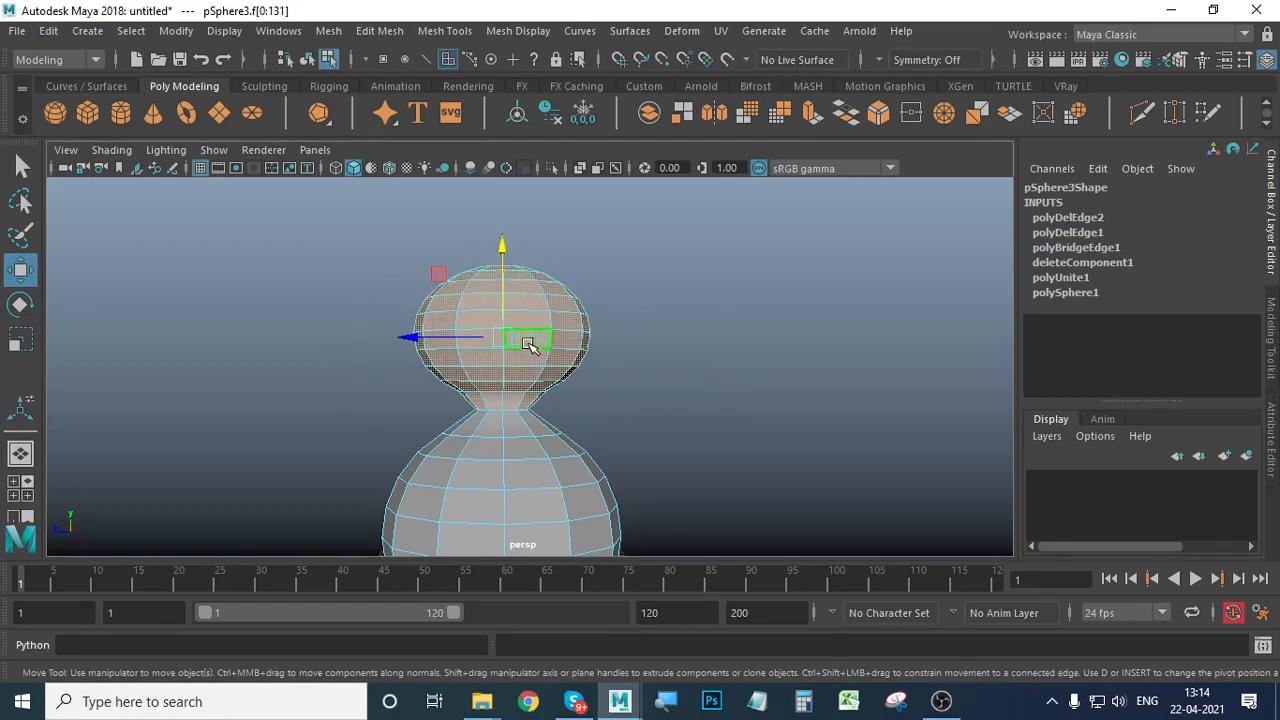
key("ctrl+less")
left_click_drag(508, 252, 503, 255)
Select the lower sphere's faces, shrink the selection away from the neck, and move them up closer to the head.
middle_click_drag(545, 384, 560, 244, "alt")
scroll(708, 334, "down", 3)
left_click_drag(686, 357, 672, 368, "alt")
left_click_drag(752, 459, 752, 460)
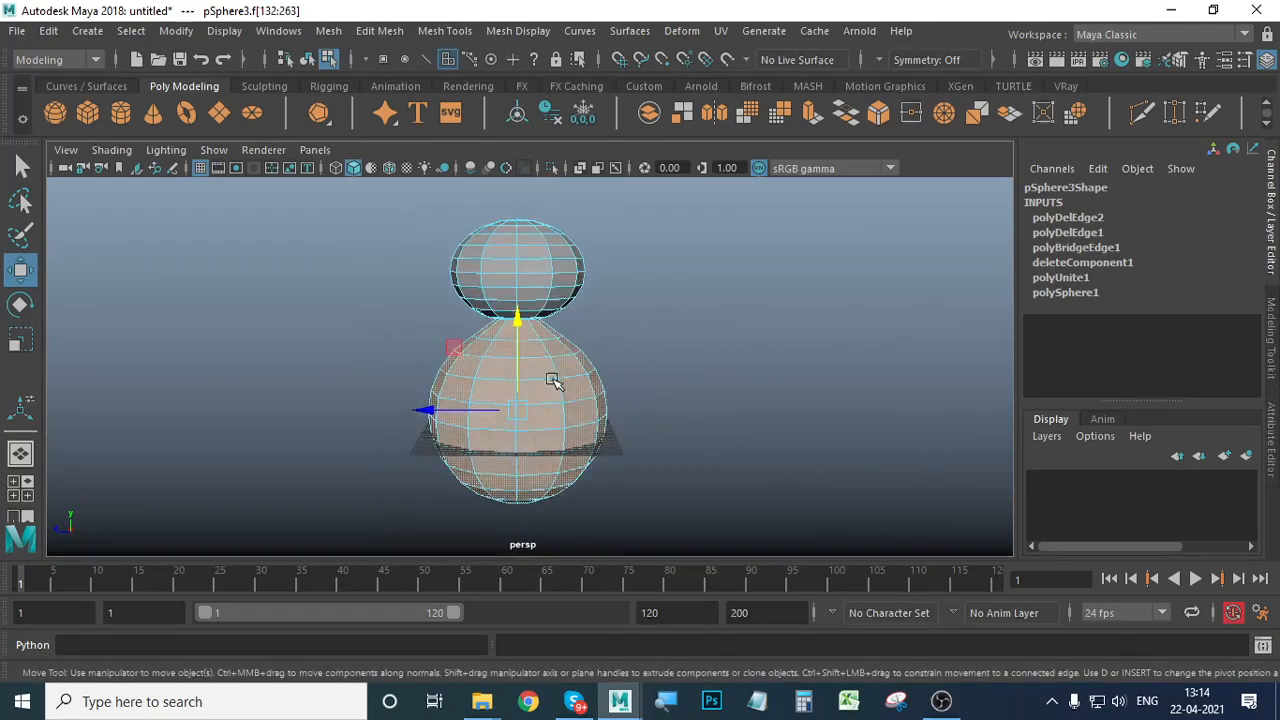
scroll(677, 375, "up", 5)
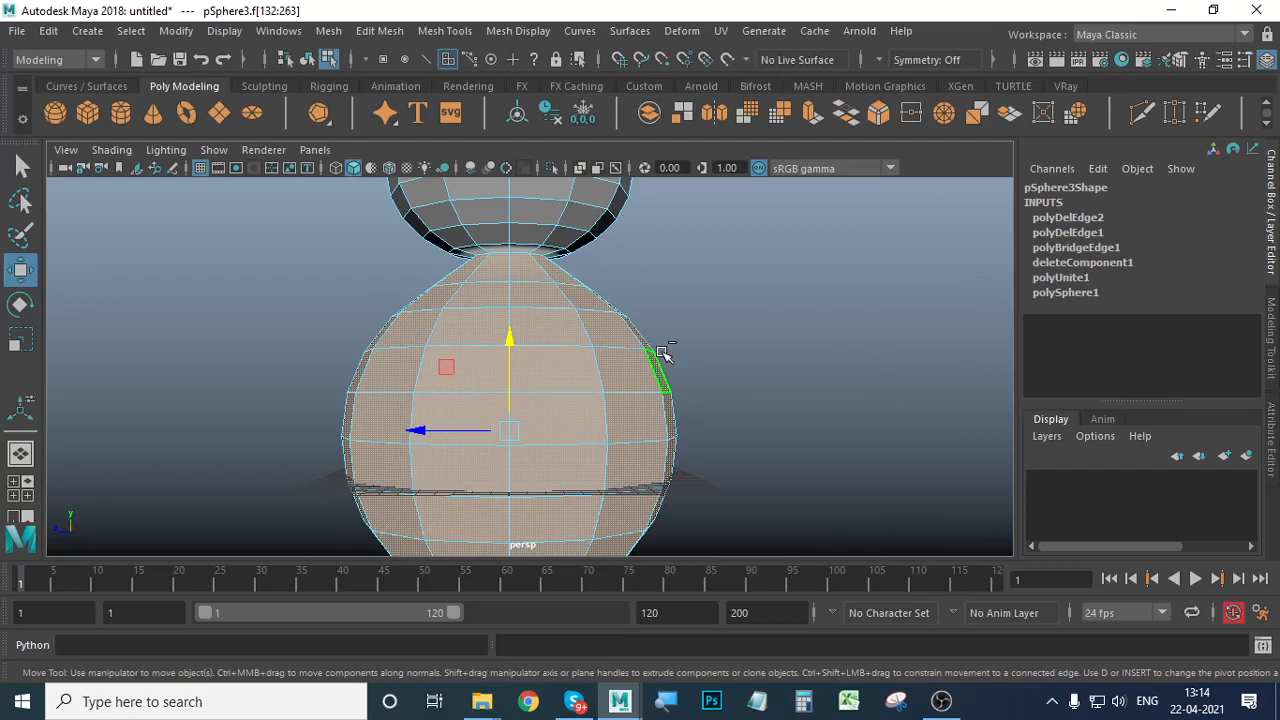
key("shift+comma")
scroll(514, 355, "down", 5)
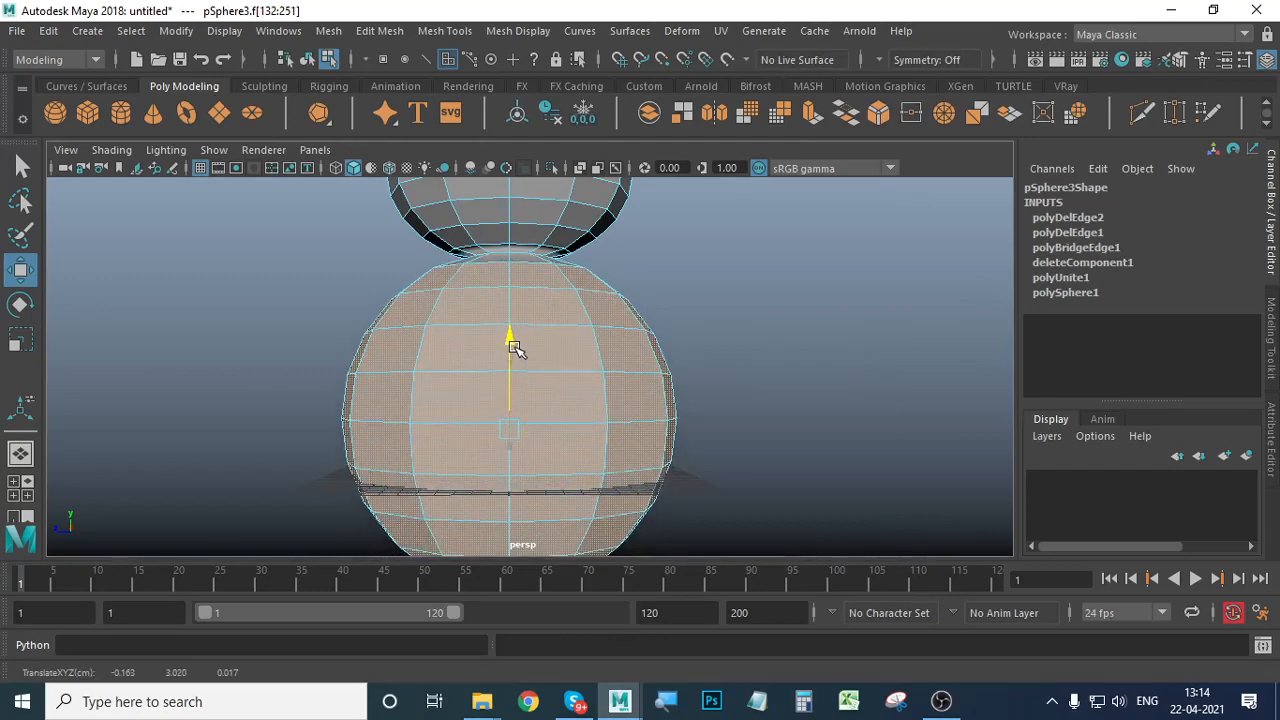
left_click_drag(603, 347, 653, 360, "alt")
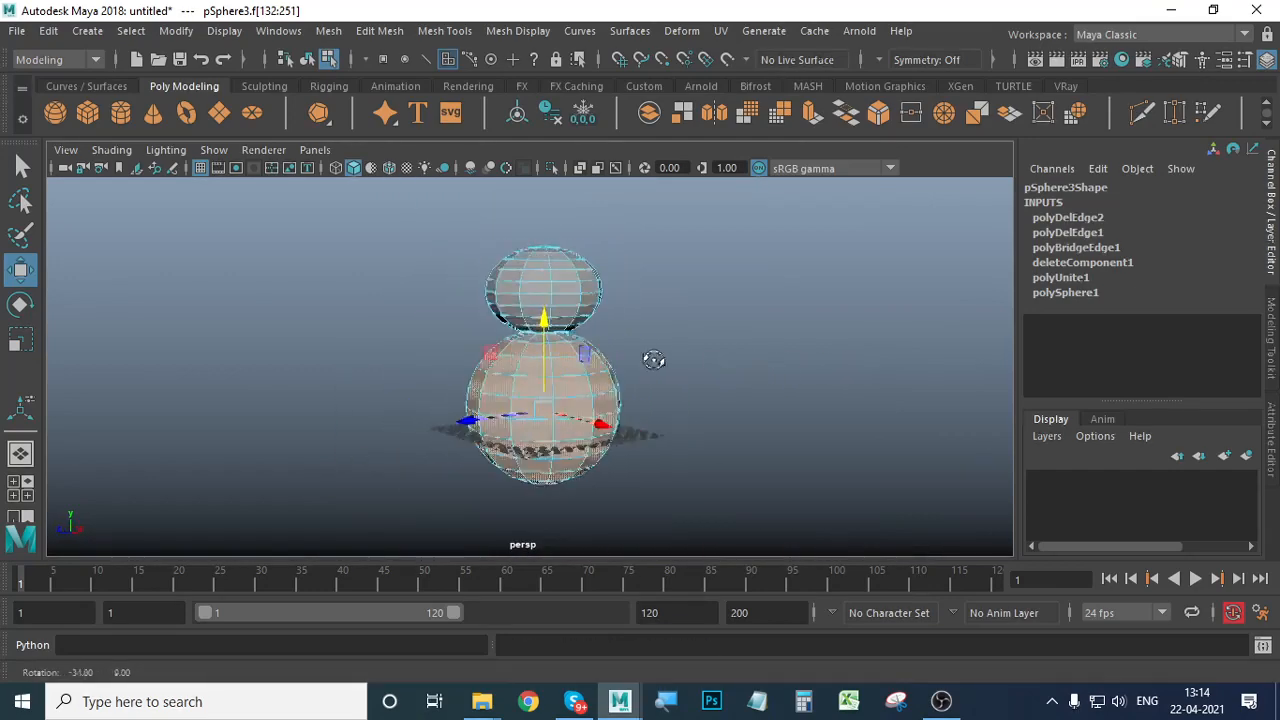
right_click_drag(641, 372, 629, 394, "alt")
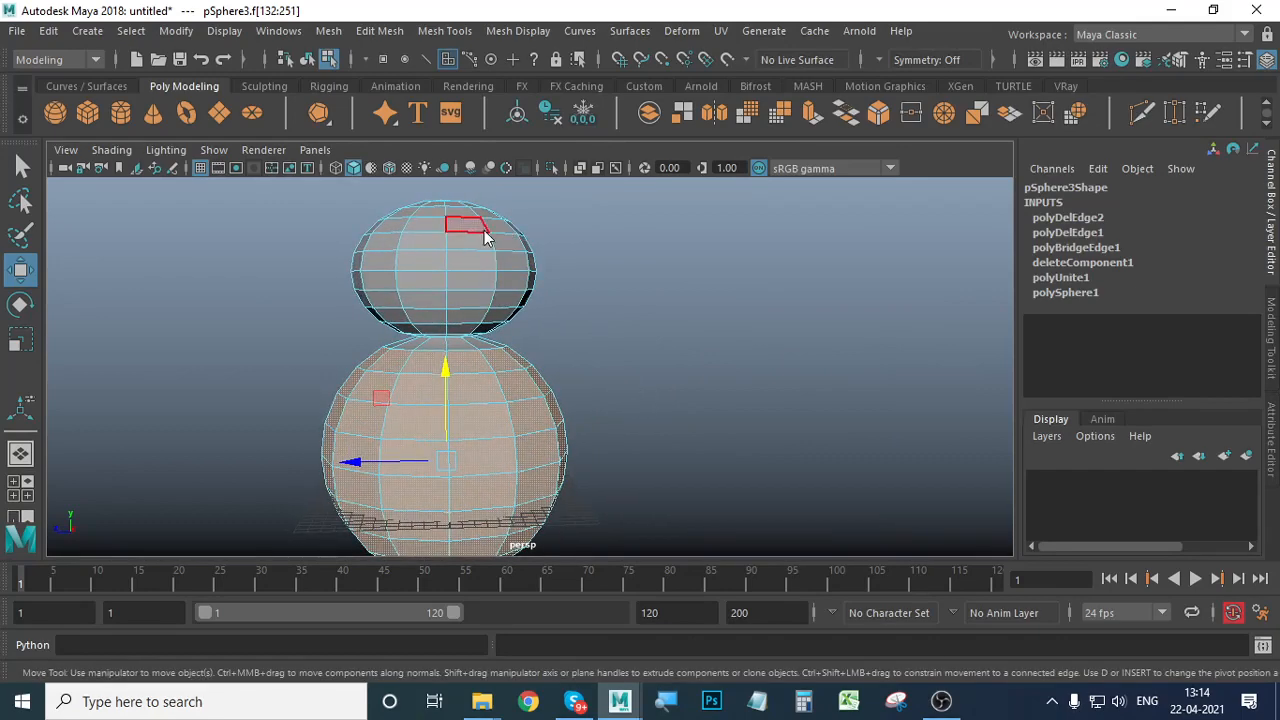
Leave face editing and return the combined mesh to object mode.
right_click_drag(484, 231, 569, 165)
left_click_drag(637, 409, 548, 374, "alt")
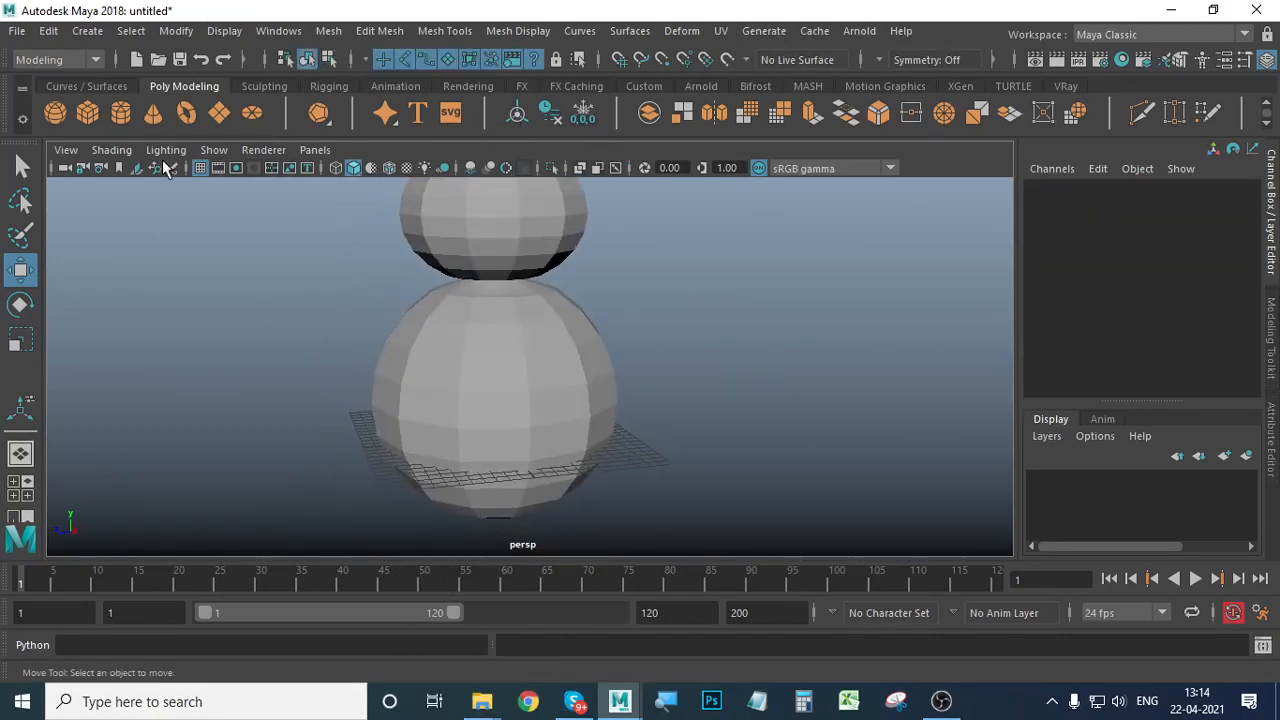
scroll(614, 417, "up", 5)
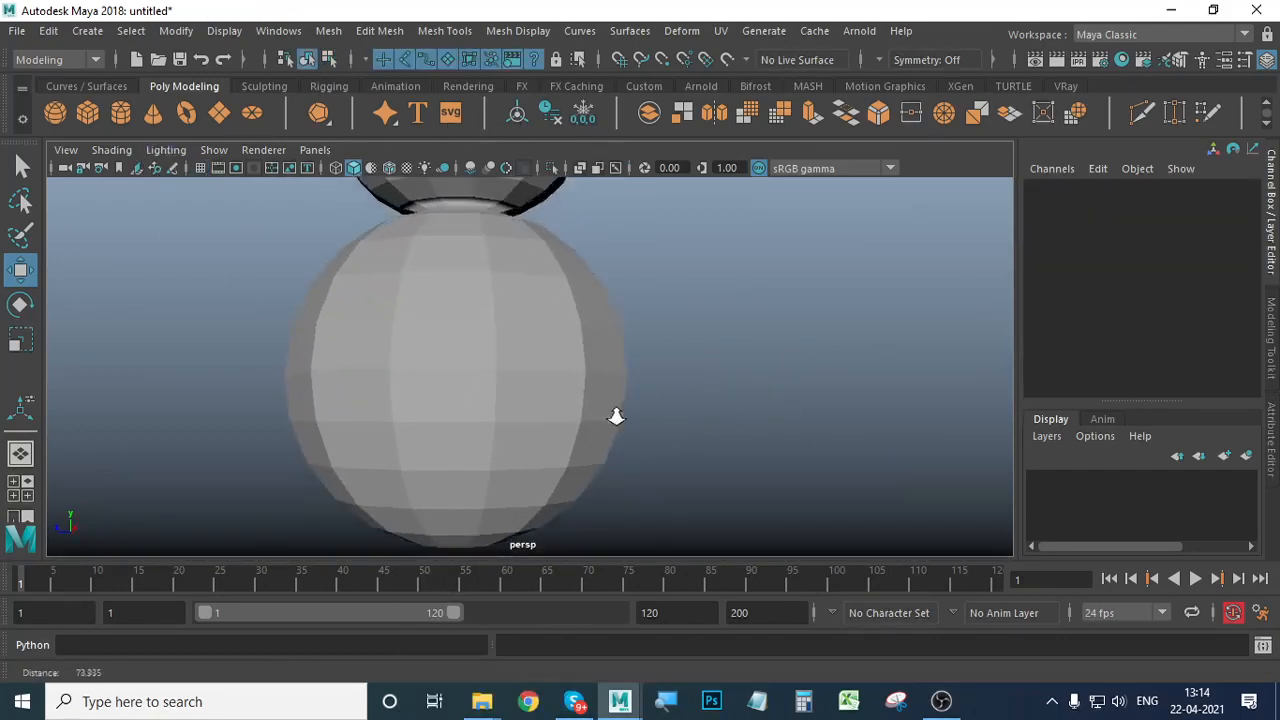
scroll(642, 434, "down", 3)
left_click_drag(563, 466, 465, 363, "alt")
Select a two-by-two block of faces on both opposite sides of the upper body and extrude them with an offset of 0.85.
left_click(510, 444)
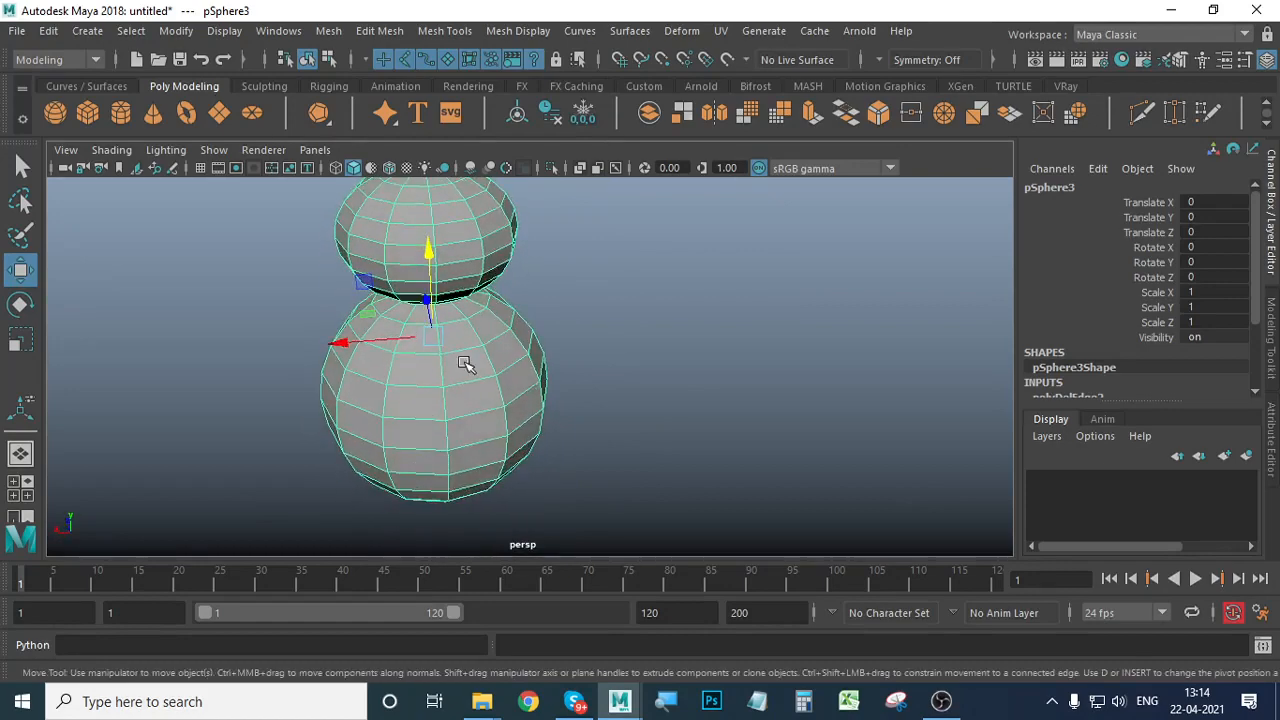
right_click_drag(460, 190, 460, 236)
left_click(416, 372)
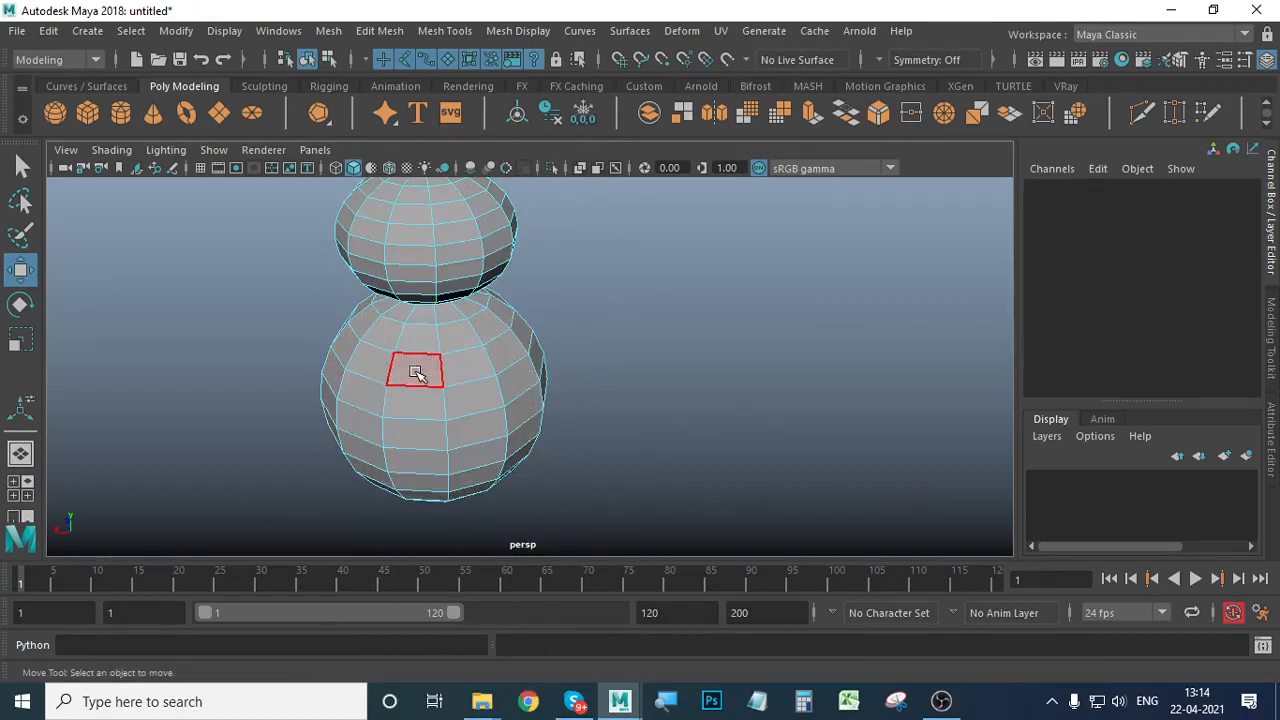
left_click(416, 372)
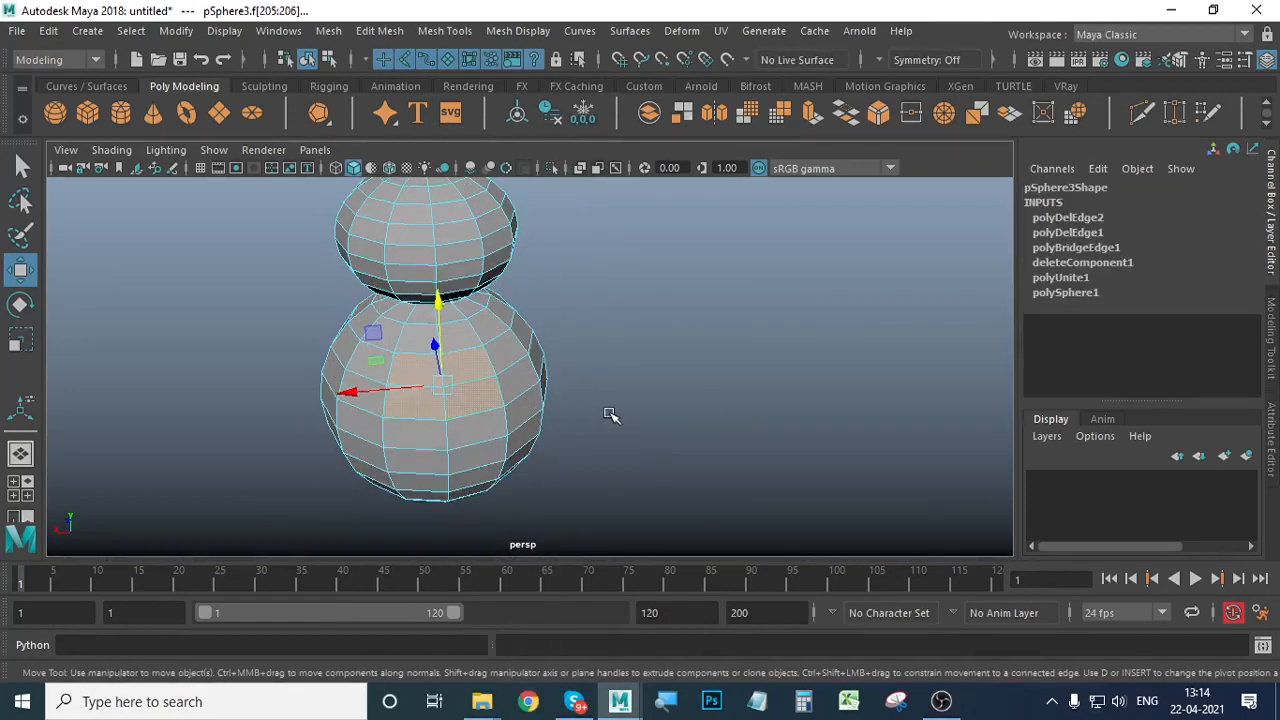
left_click_drag(610, 414, 806, 399, "alt")
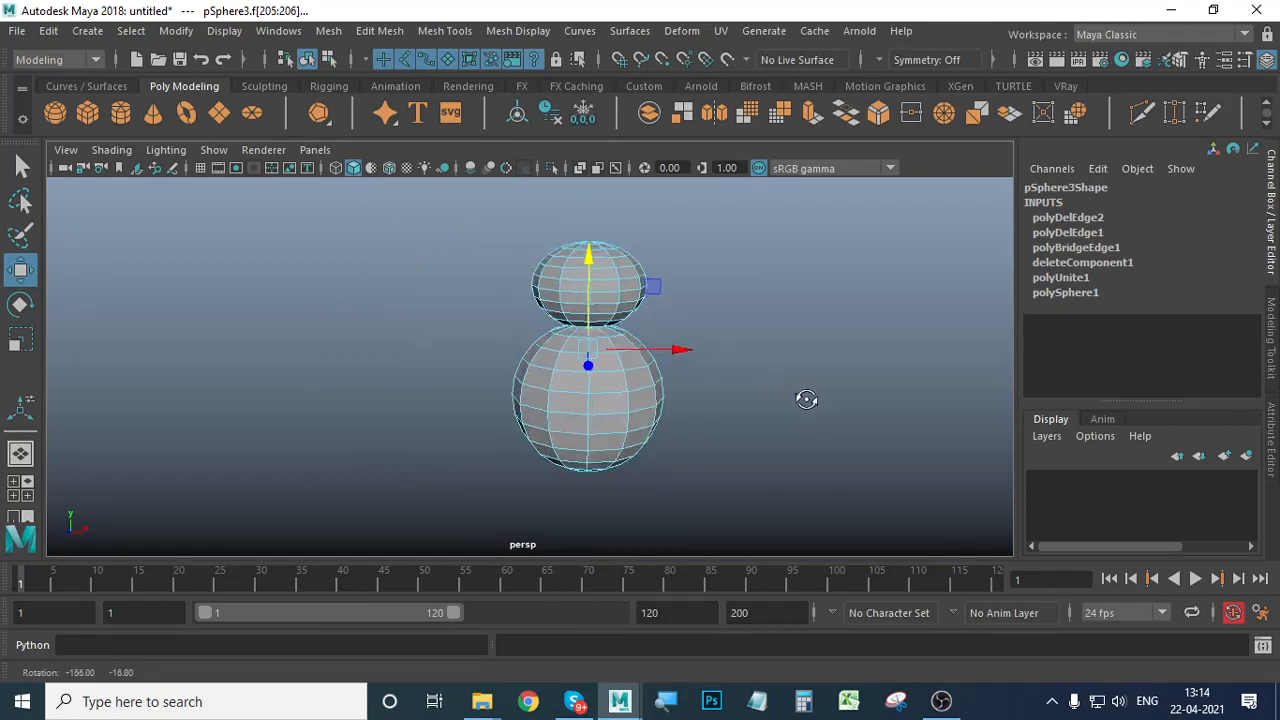
scroll(623, 406, "up", 4)
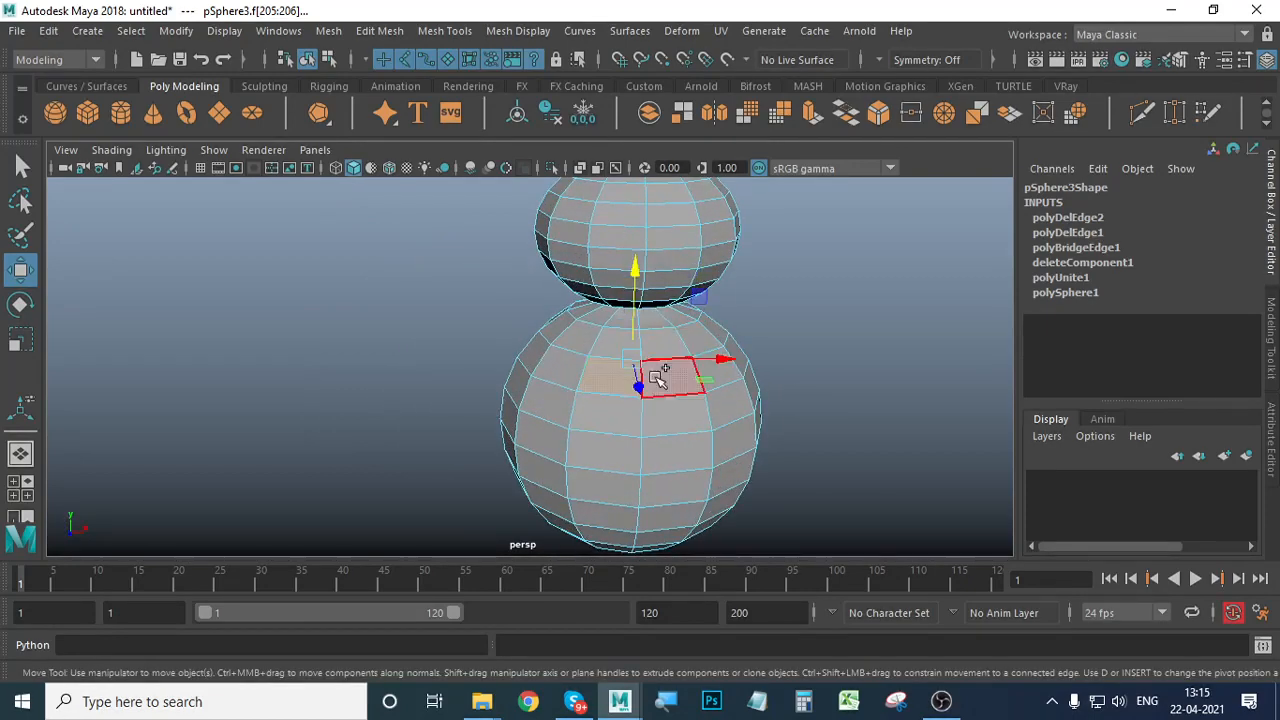
scroll(683, 424, "down", 4)
left_click_drag(682, 438, 354, 463, "alt")
right_click_drag(354, 463, 543, 478, "alt")
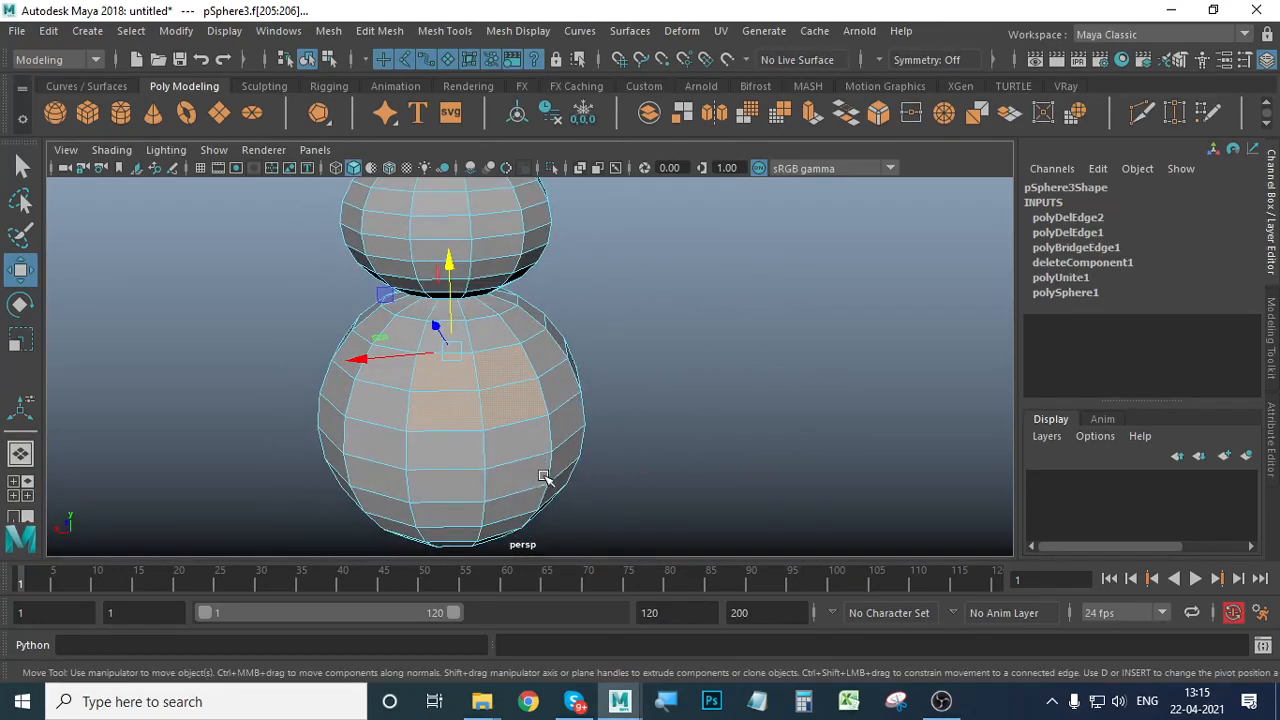
left_click(813, 118)
right_click_drag(709, 286, 669, 397, "alt")
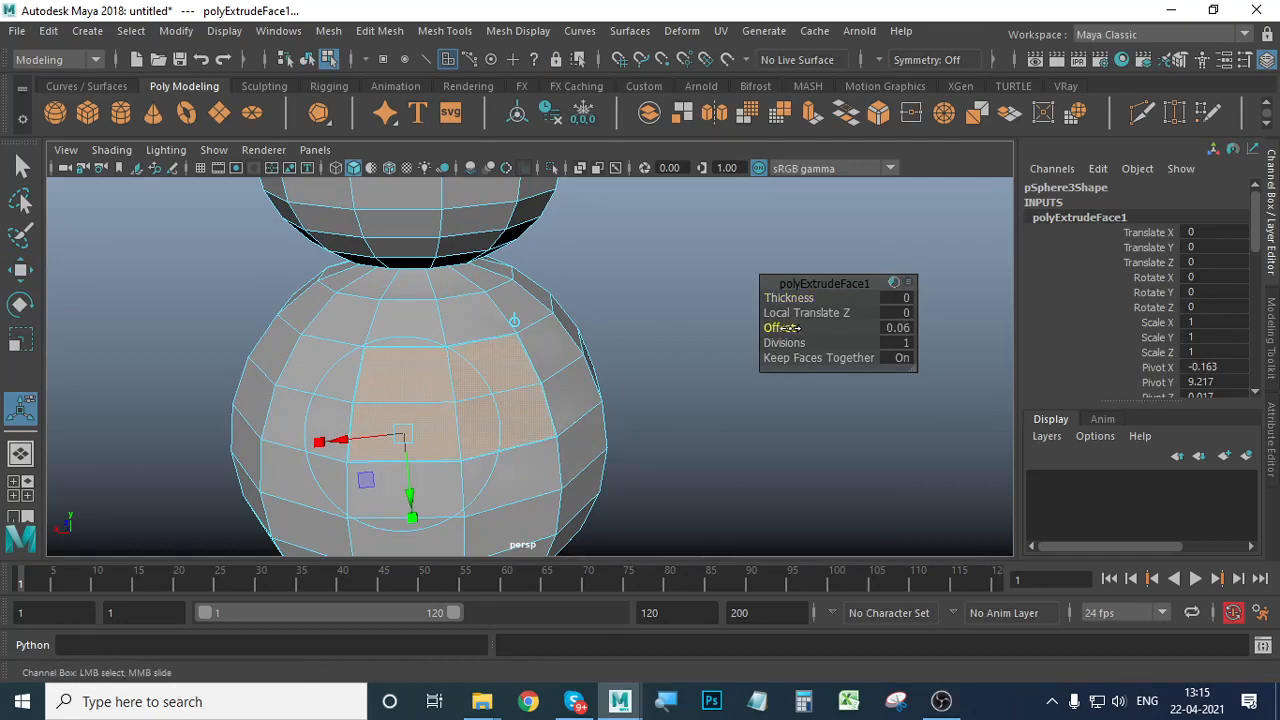
left_click(955, 703)
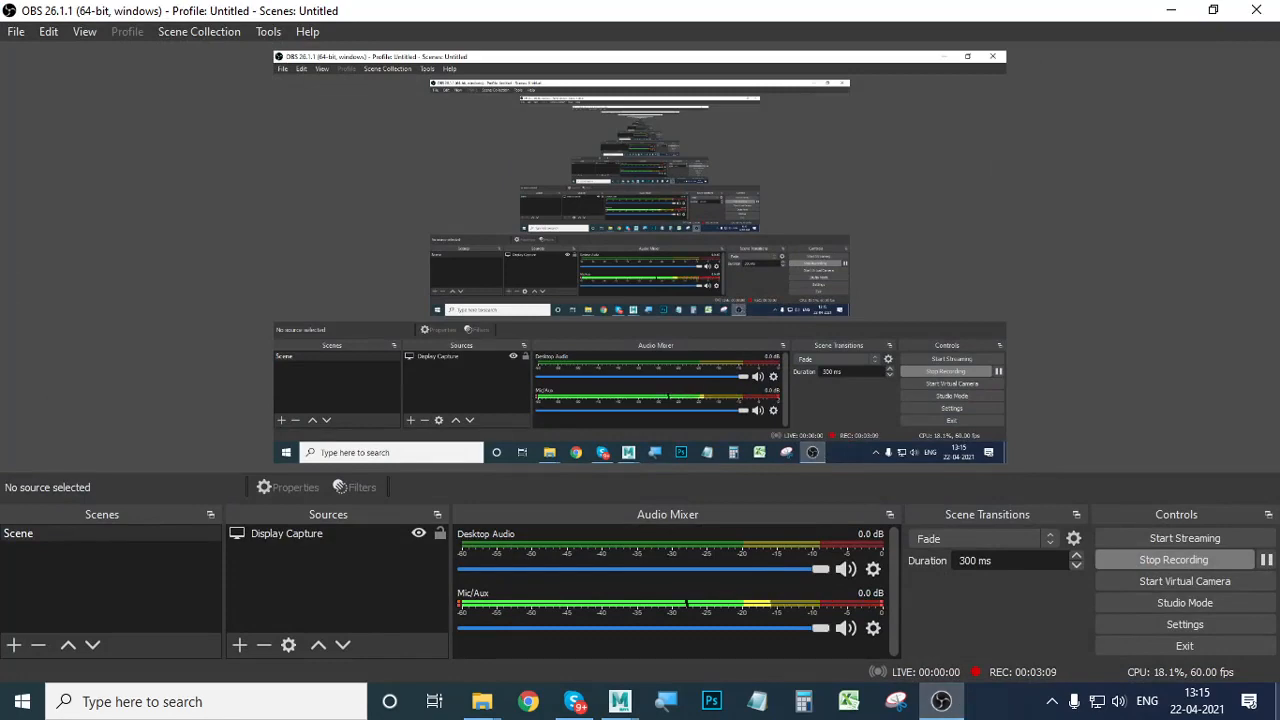
left_click(1266, 560)
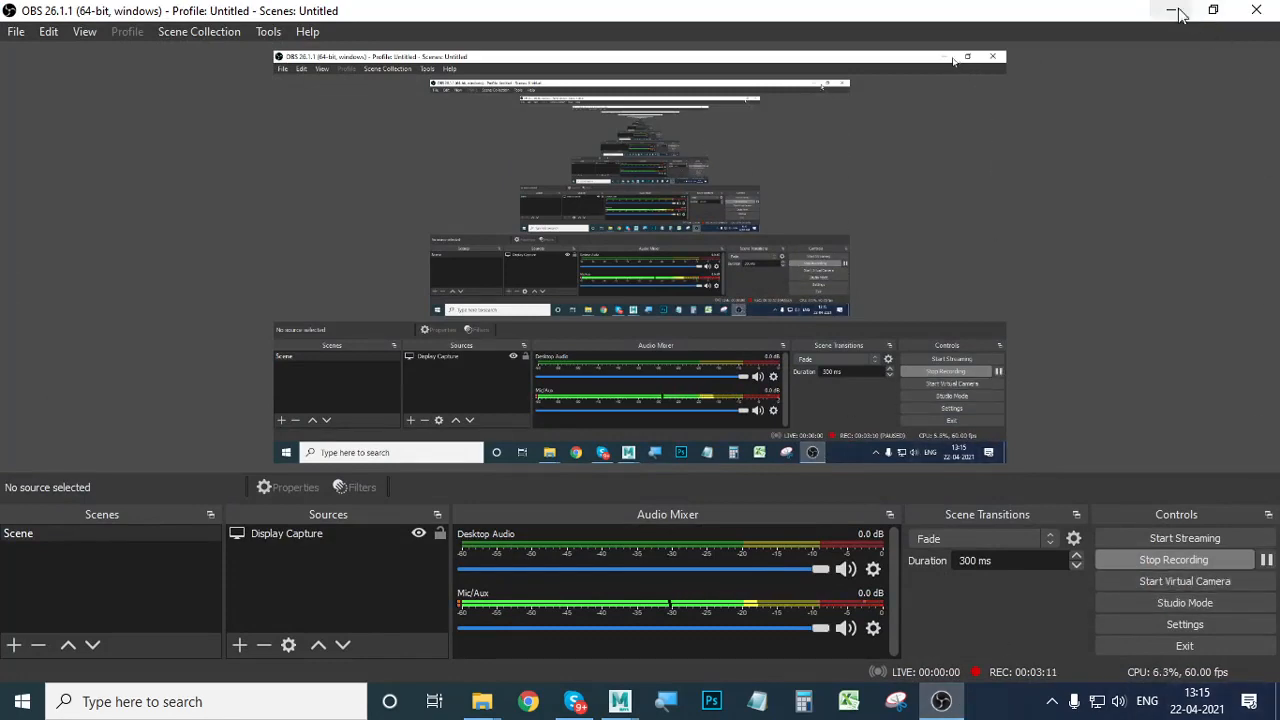
left_click(1178, 12)
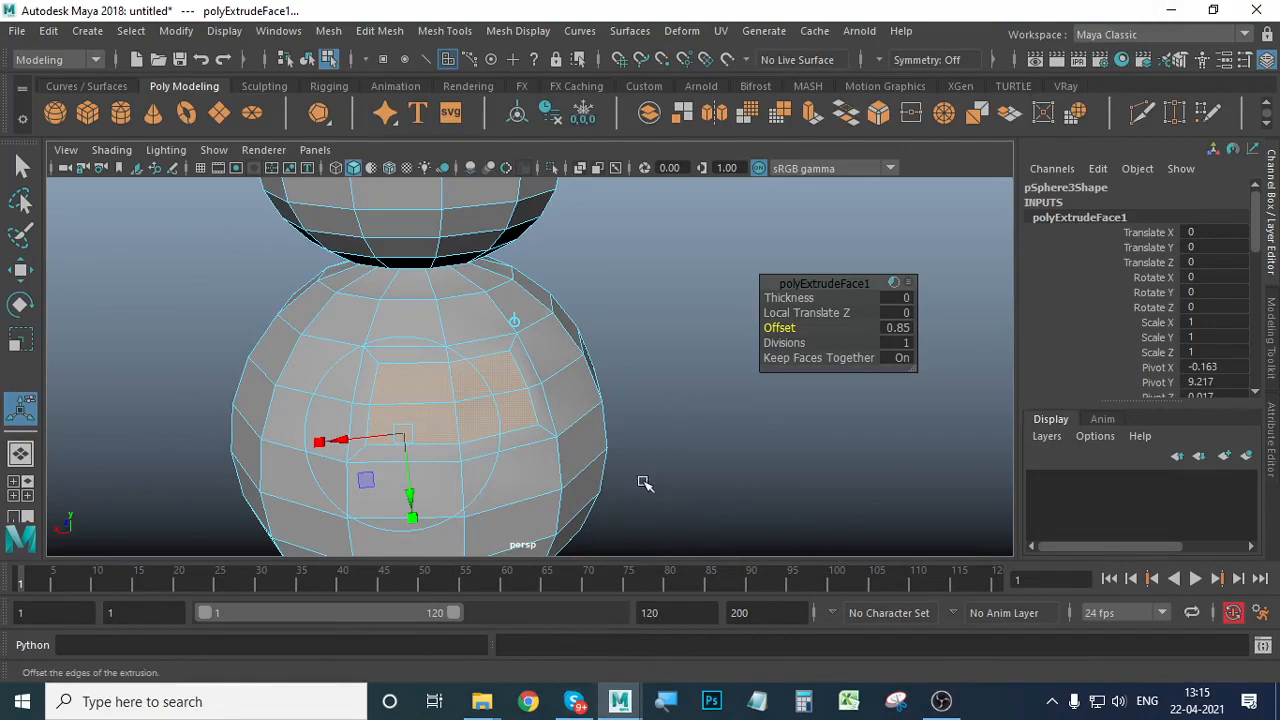
Circularize the inset faces on both sides of the body and twist them by 22.13.
left_click_drag(645, 483, 699, 523, "alt")
scroll(600, 478, "up", 3)
scroll(526, 501, "up", 2)
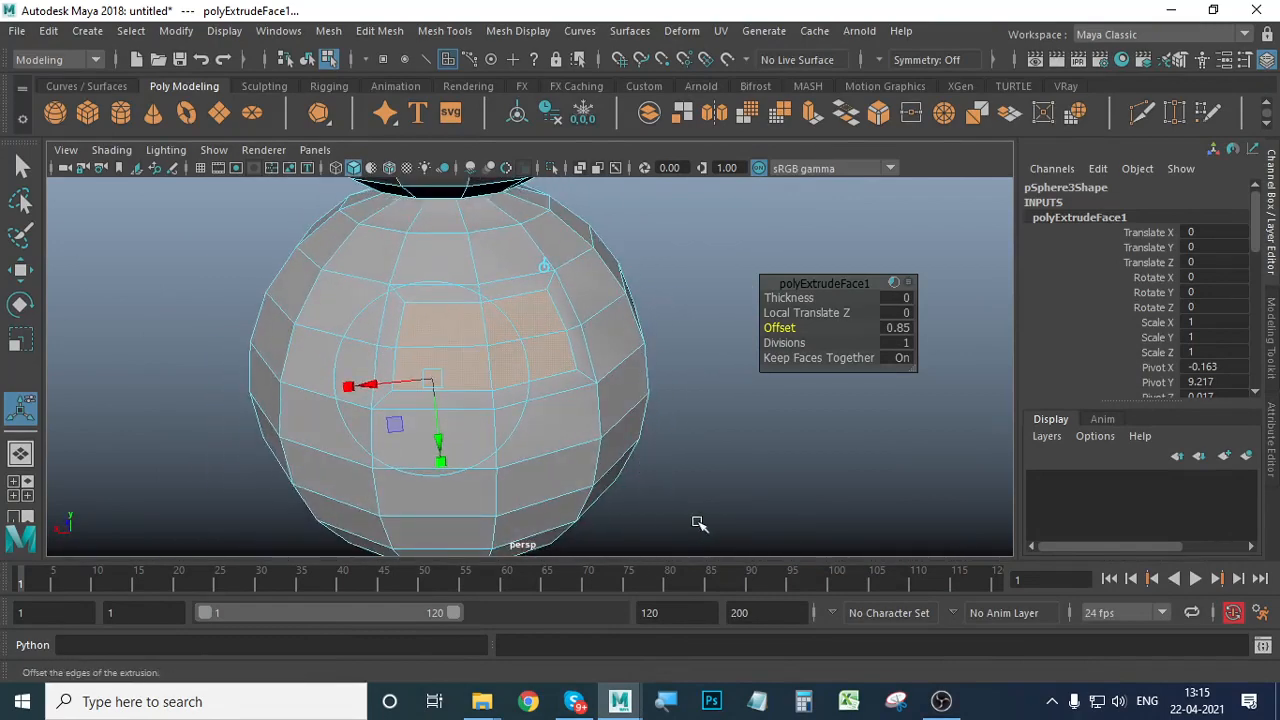
left_click(1075, 112)
left_click_drag(630, 376, 581, 457, "alt")
scroll(637, 386, "up", 3)
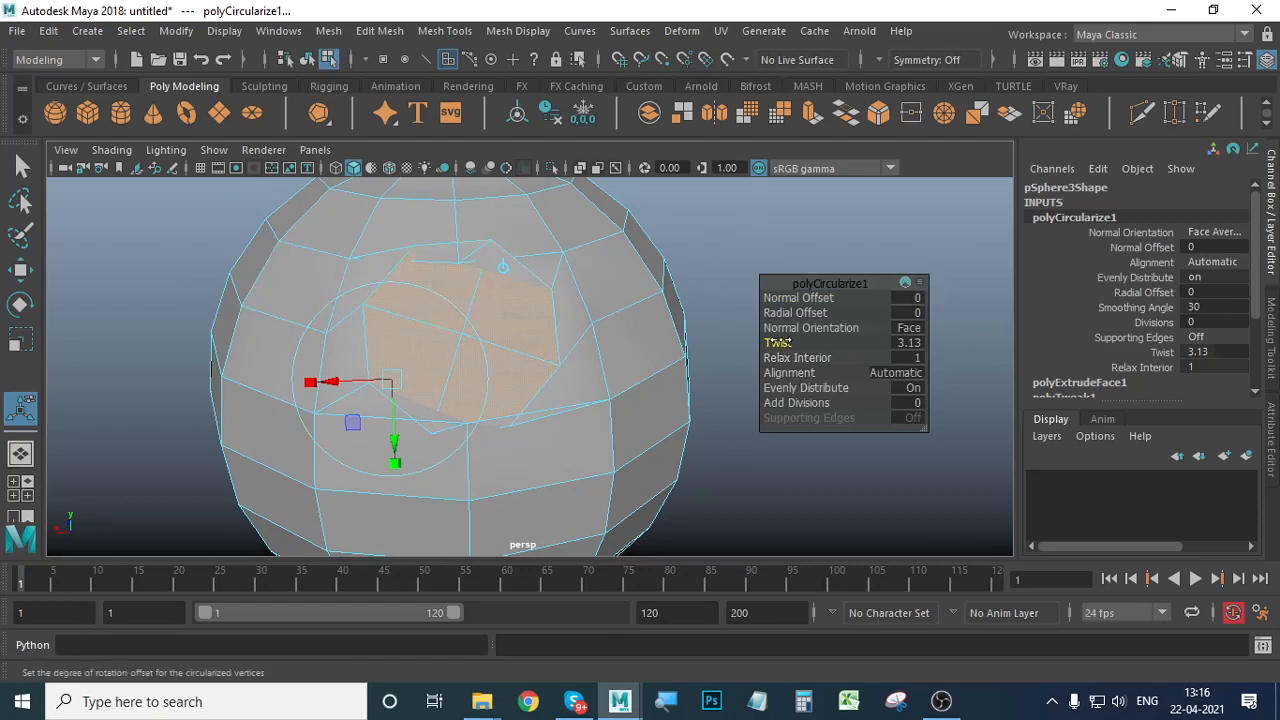
left_click_drag(779, 343, 798, 344)
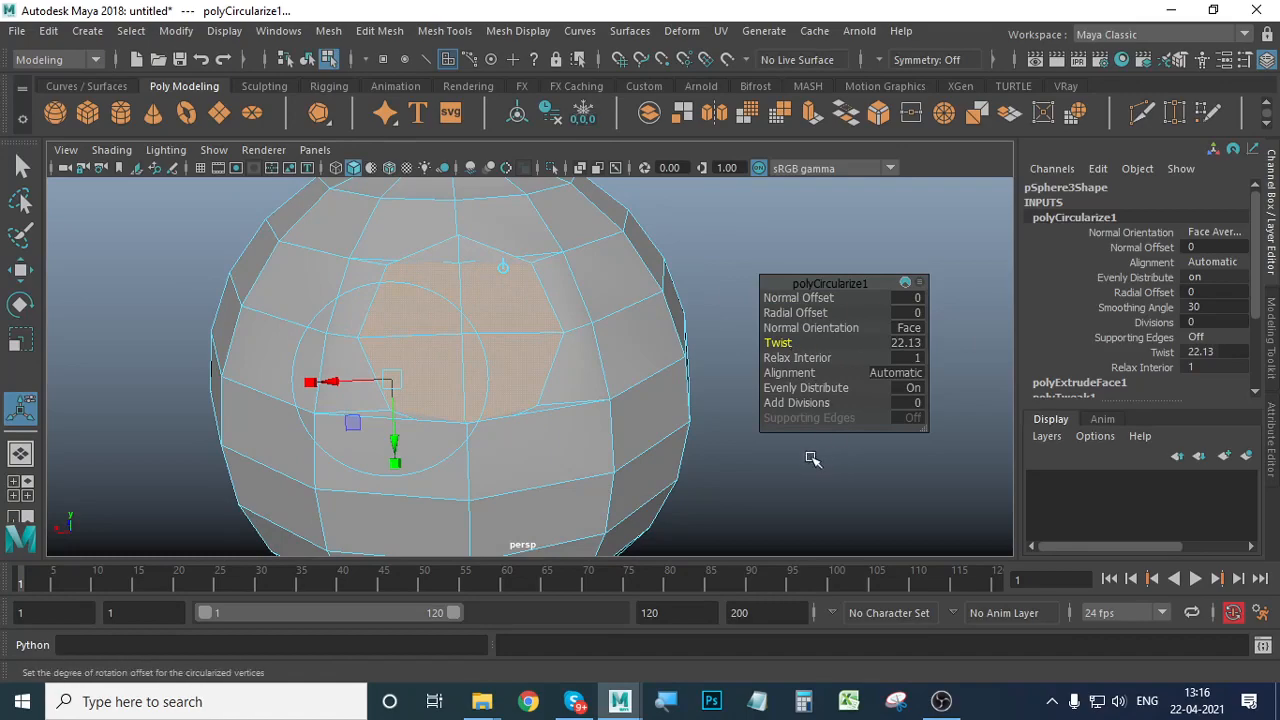
Undo the last twist adjustments and set the circularize twist to 22.
left_click_drag(812, 458, 677, 384, "alt")
key("ctrl+z")
key("ctrl+z")
key("ctrl+z")
left_click_drag(777, 342, 800, 342)
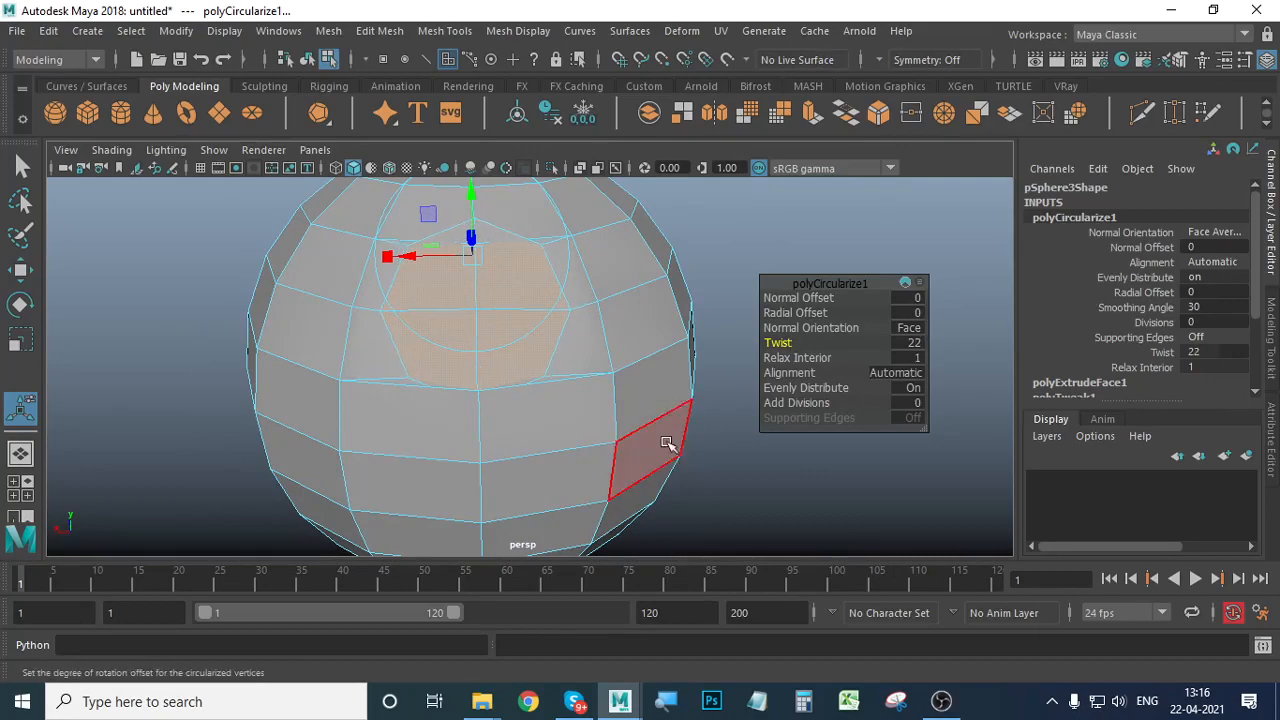
Shrink the circularized side faces by setting their radial offset to -1.29.
left_click_drag(648, 448, 566, 460, "alt")
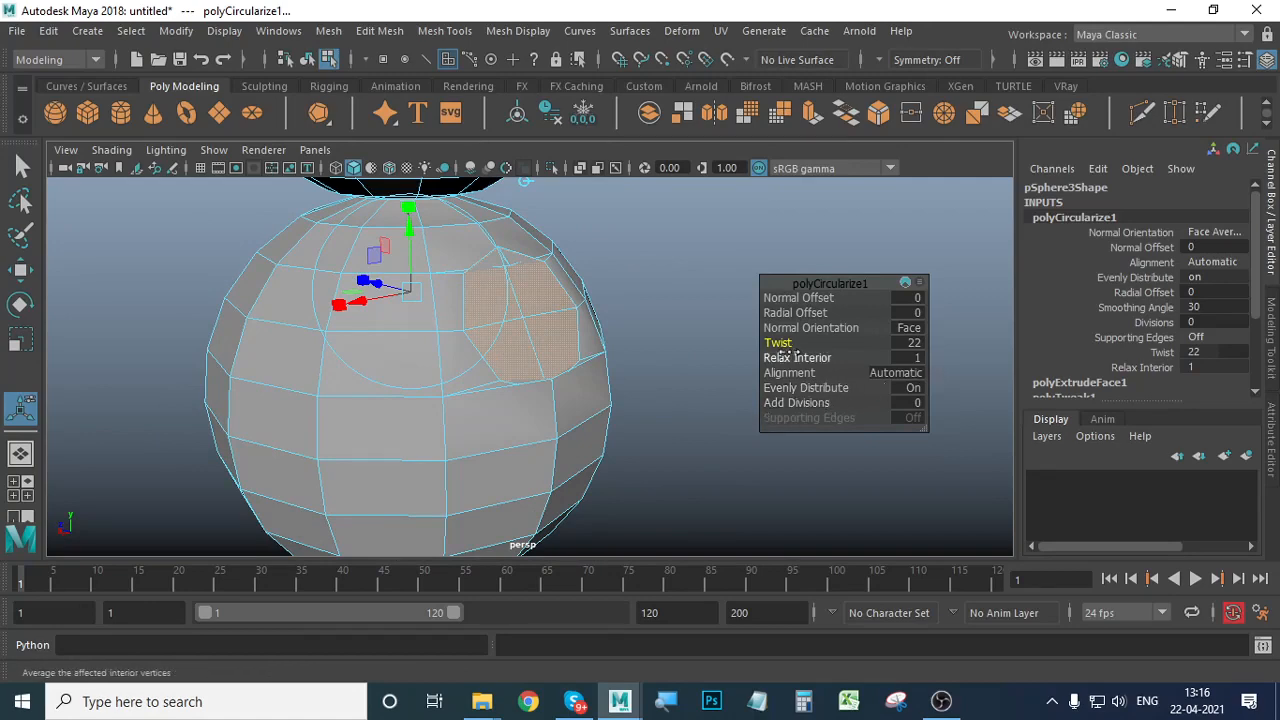
middle_click_drag(785, 312, 876, 319)
scroll(503, 343, "down", 4)
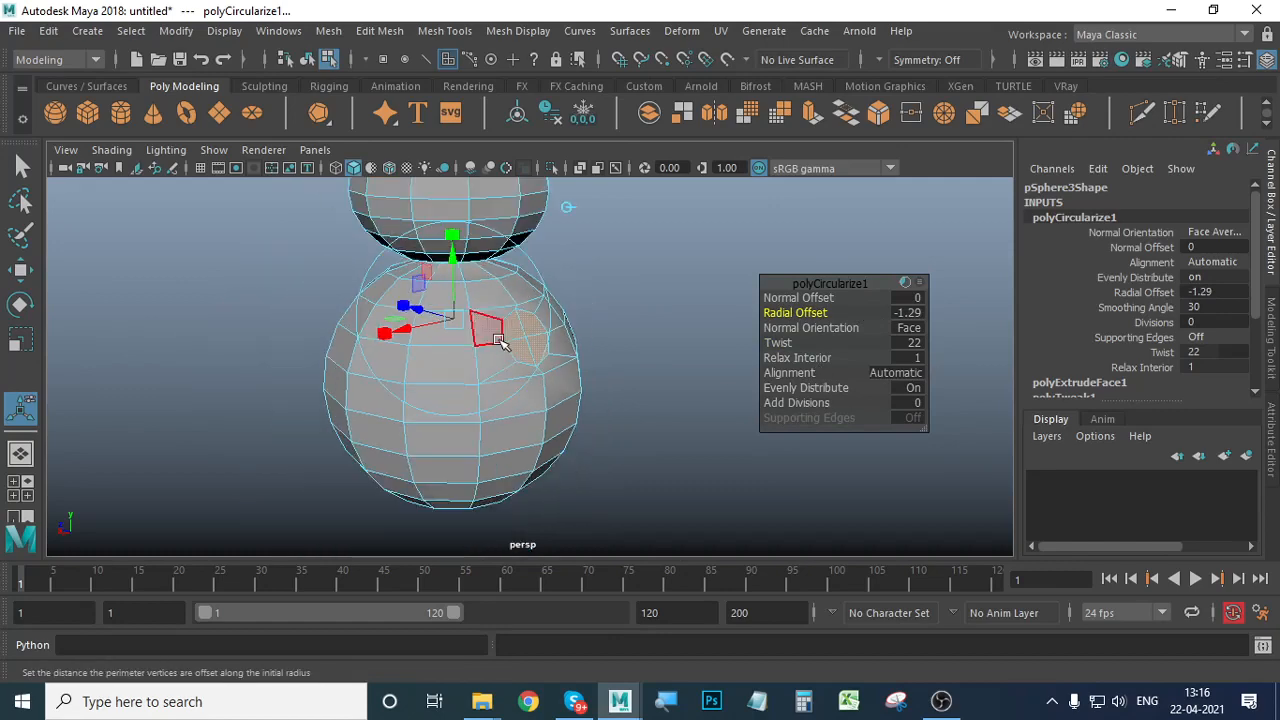
left_click_drag(511, 399, 520, 441, "alt")
right_click_drag(520, 441, 580, 449, "alt")
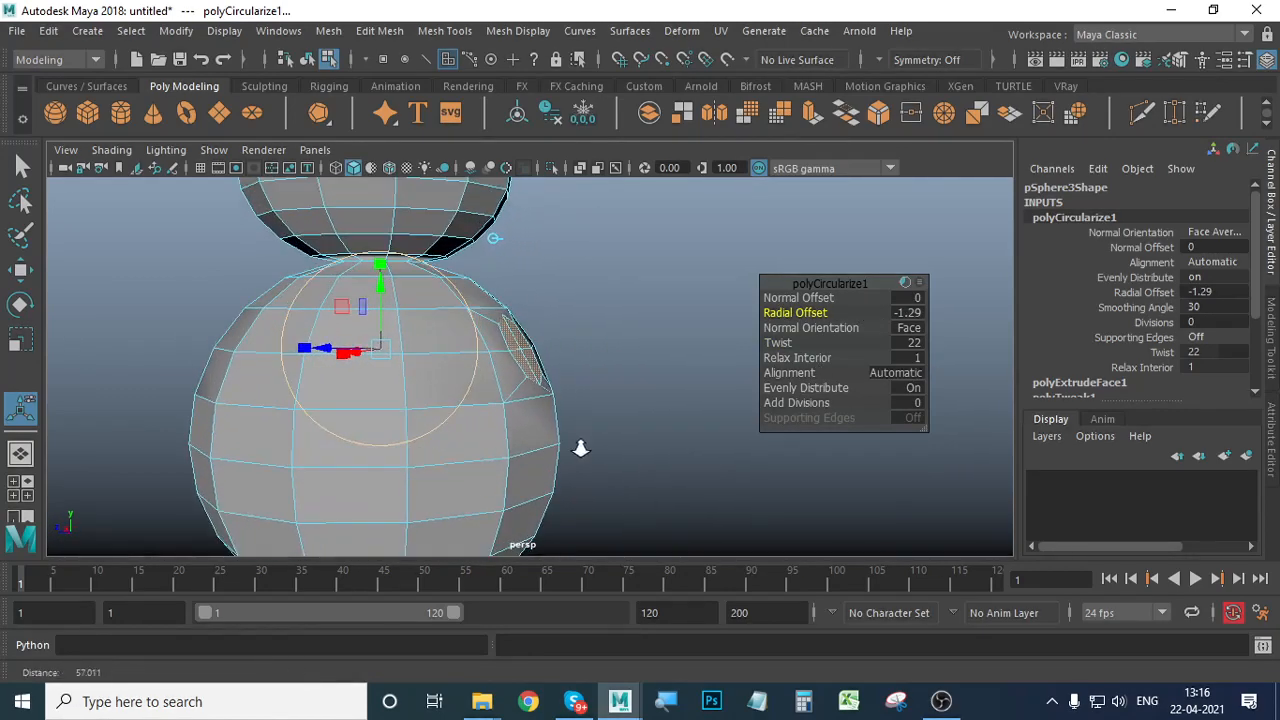
Scale the two circular face groups slightly outward from the body along the Z axis.
left_click(21, 340)
left_click_drag(402, 440, 449, 444, "alt")
left_click_drag(294, 354, 283, 354)
left_click_drag(449, 446, 577, 443, "alt")
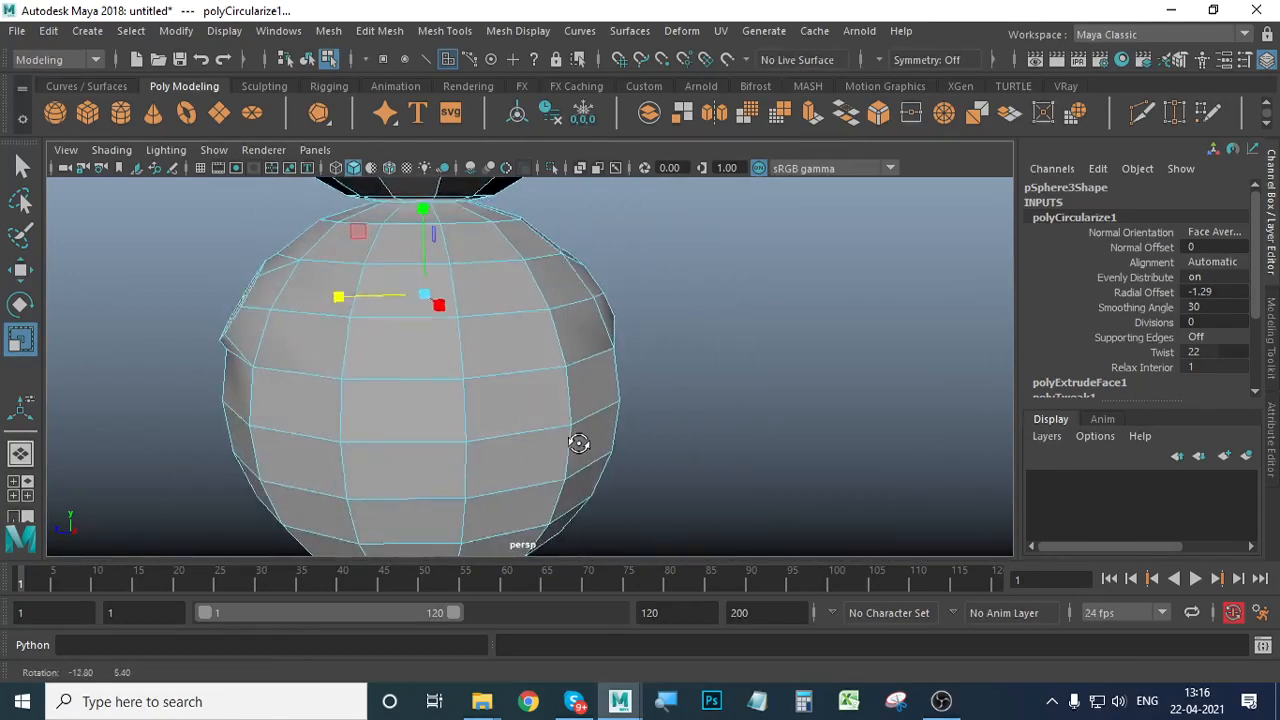
right_click_drag(663, 437, 463, 414, "alt")
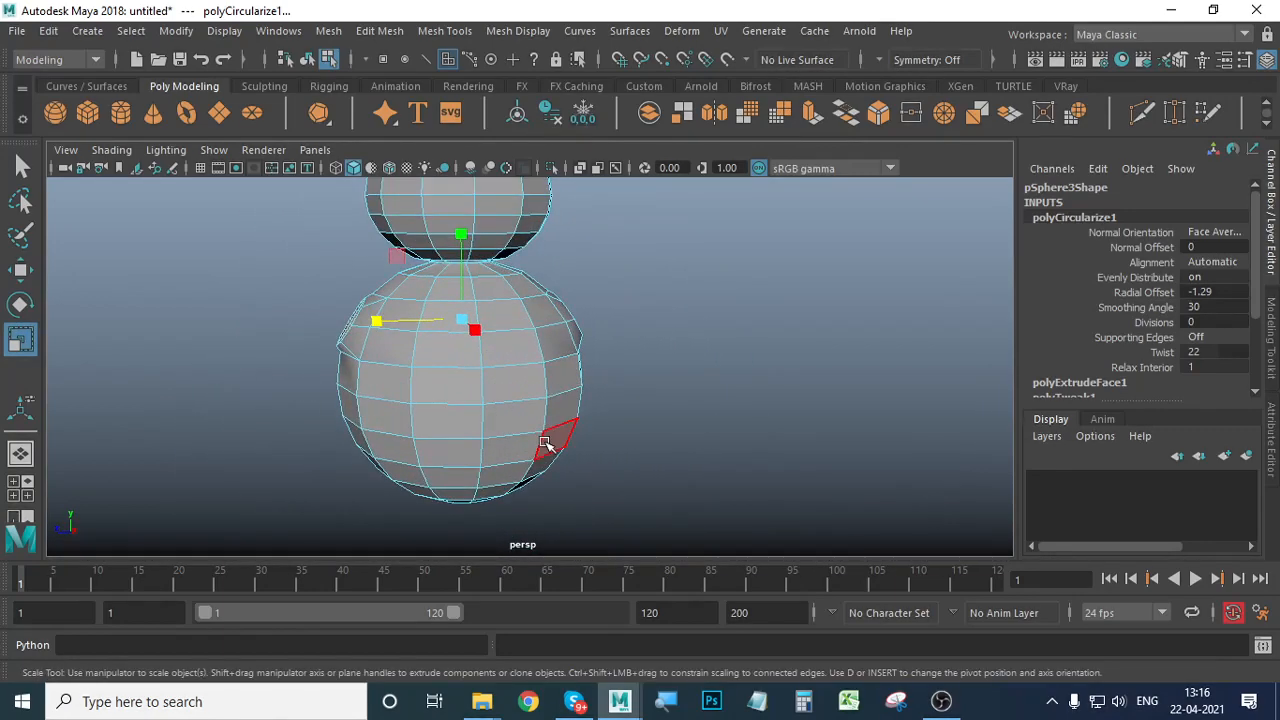
left_click_drag(457, 435, 659, 454, "alt")
Try extruding the circular side faces with a thickness of 3.14, and undo the extrusion.
left_click(813, 117)
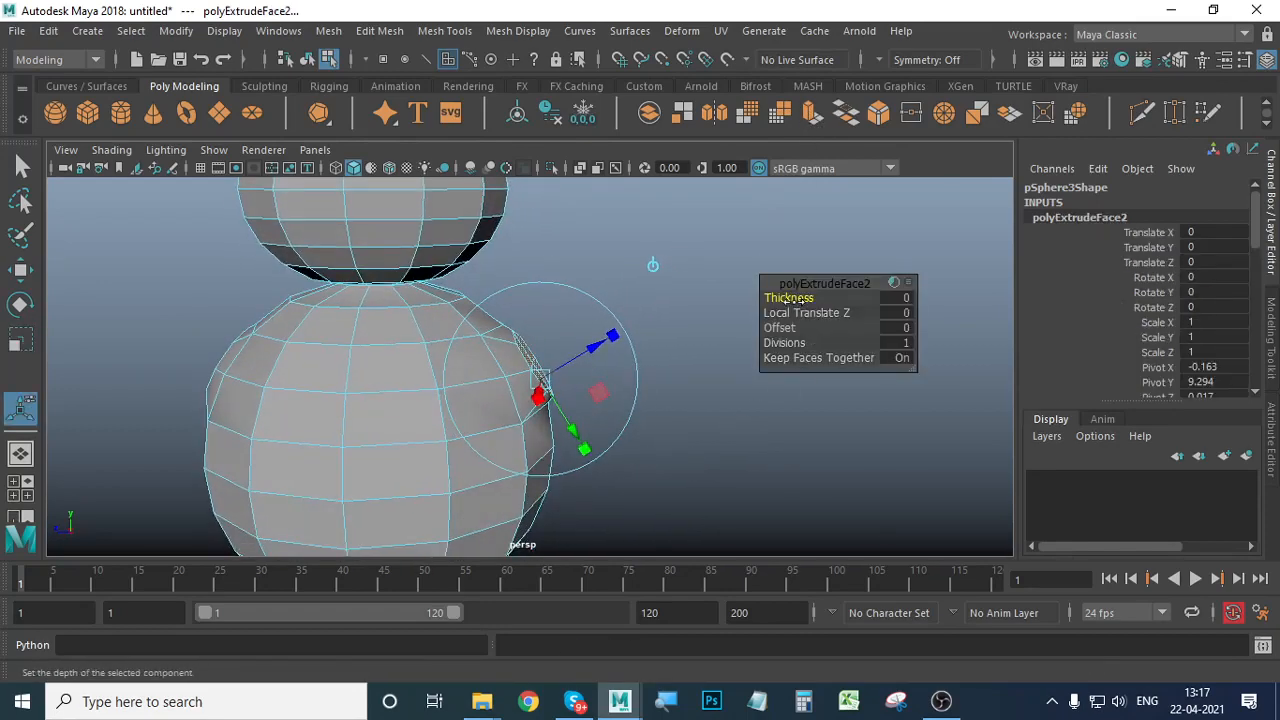
left_click_drag(790, 298, 1094, 318)
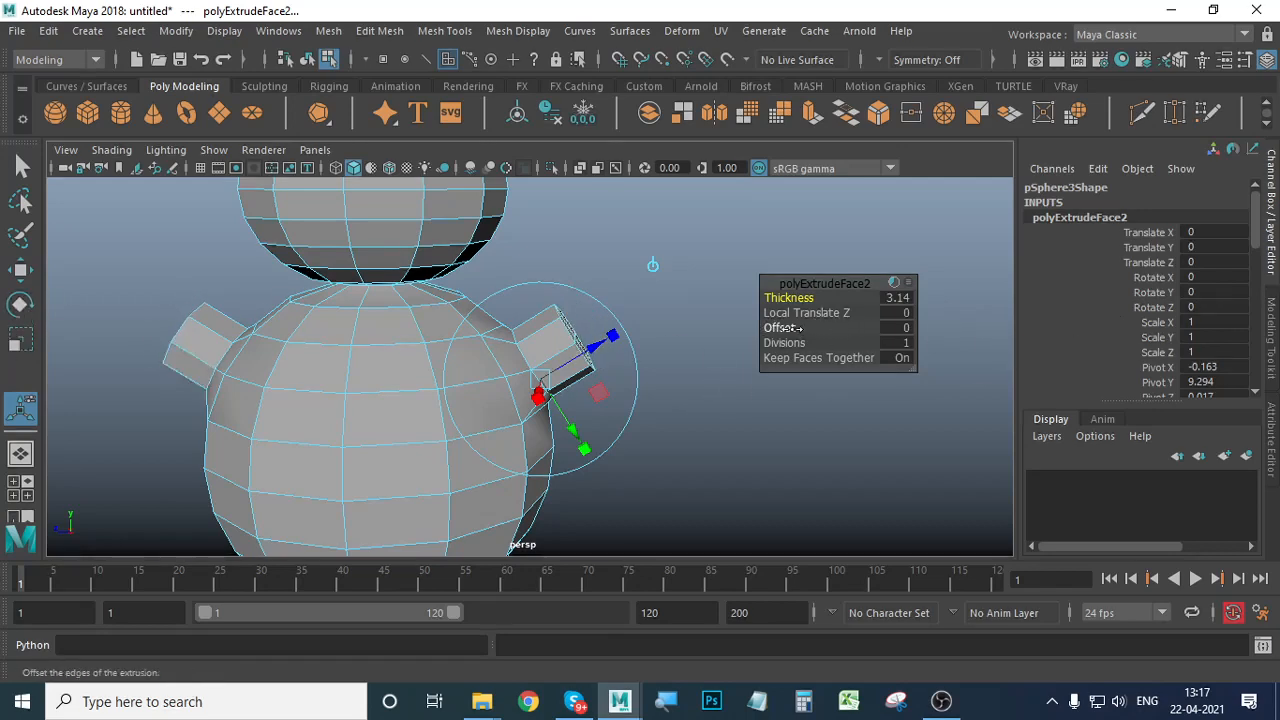
key("ctrl+z")
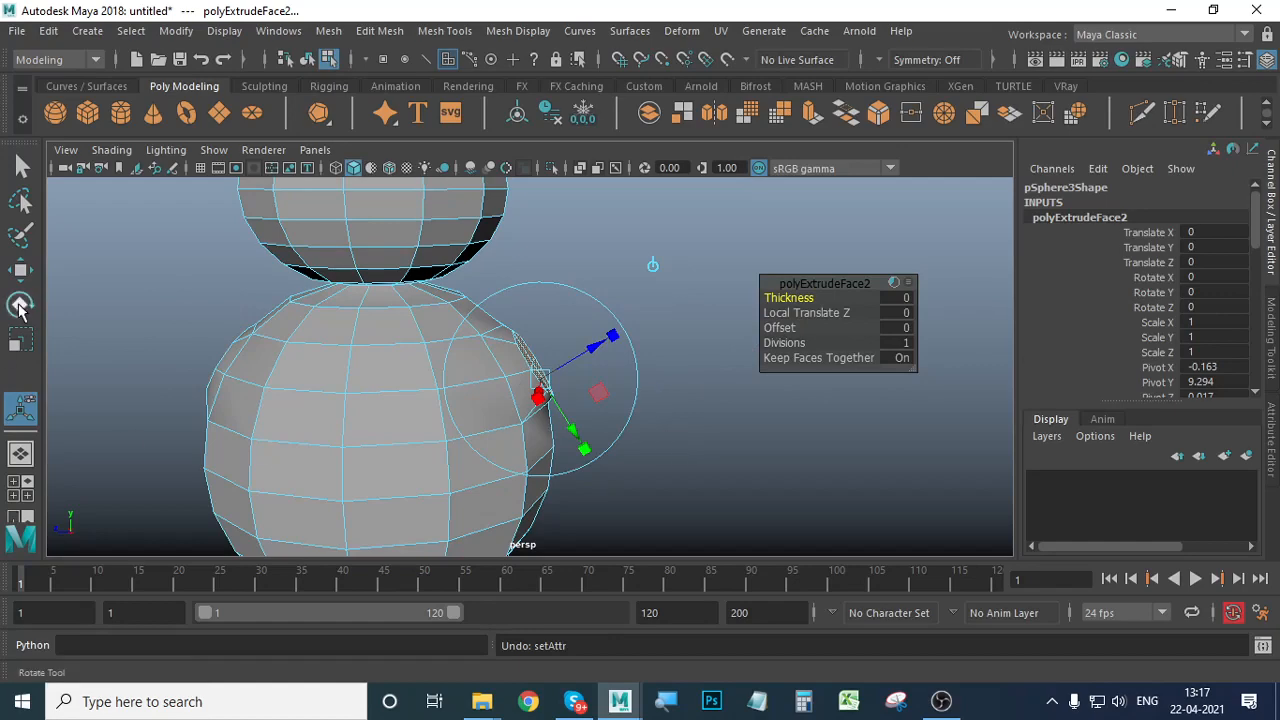
key("ctrl+z")
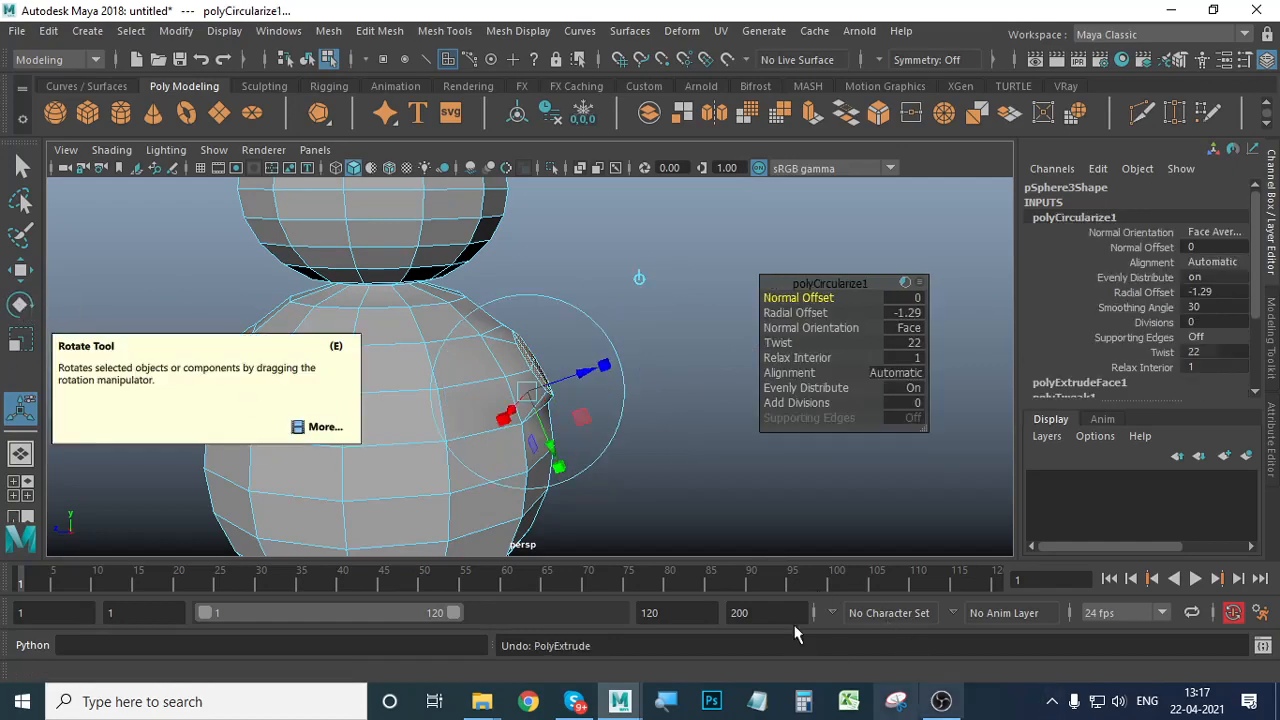
left_click_drag(645, 506, 627, 475, "alt")
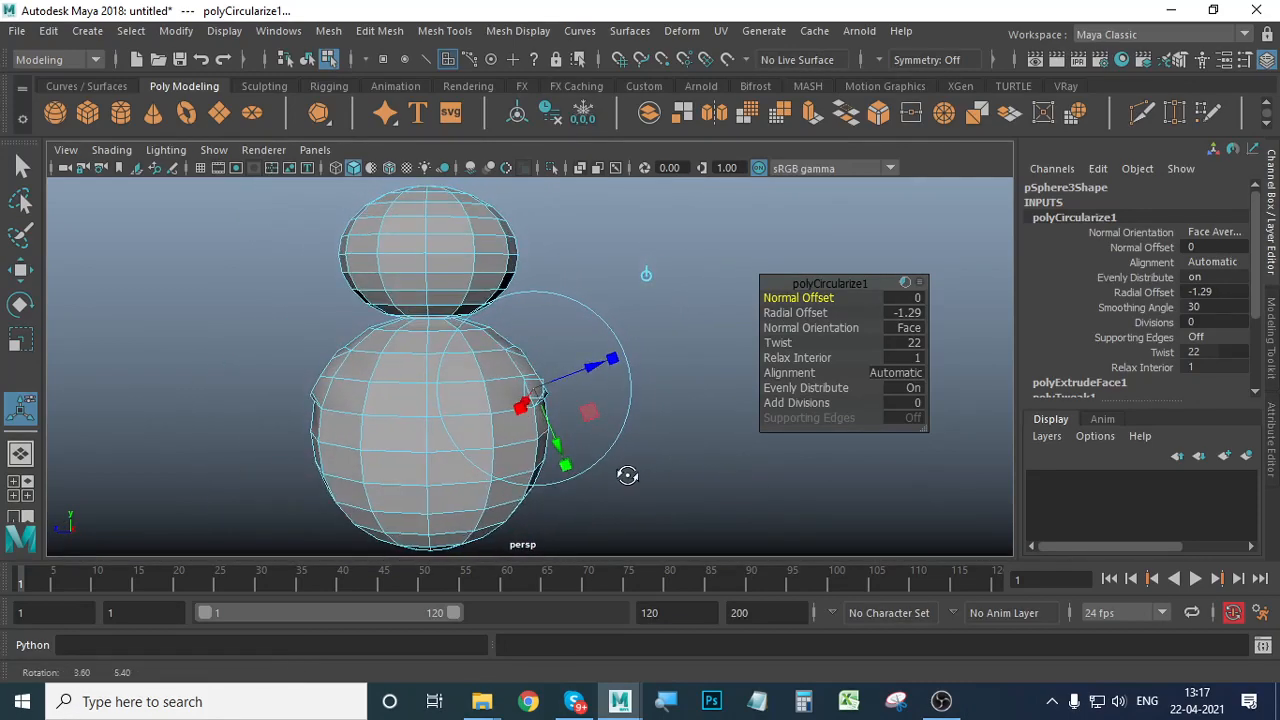
left_click(941, 701)
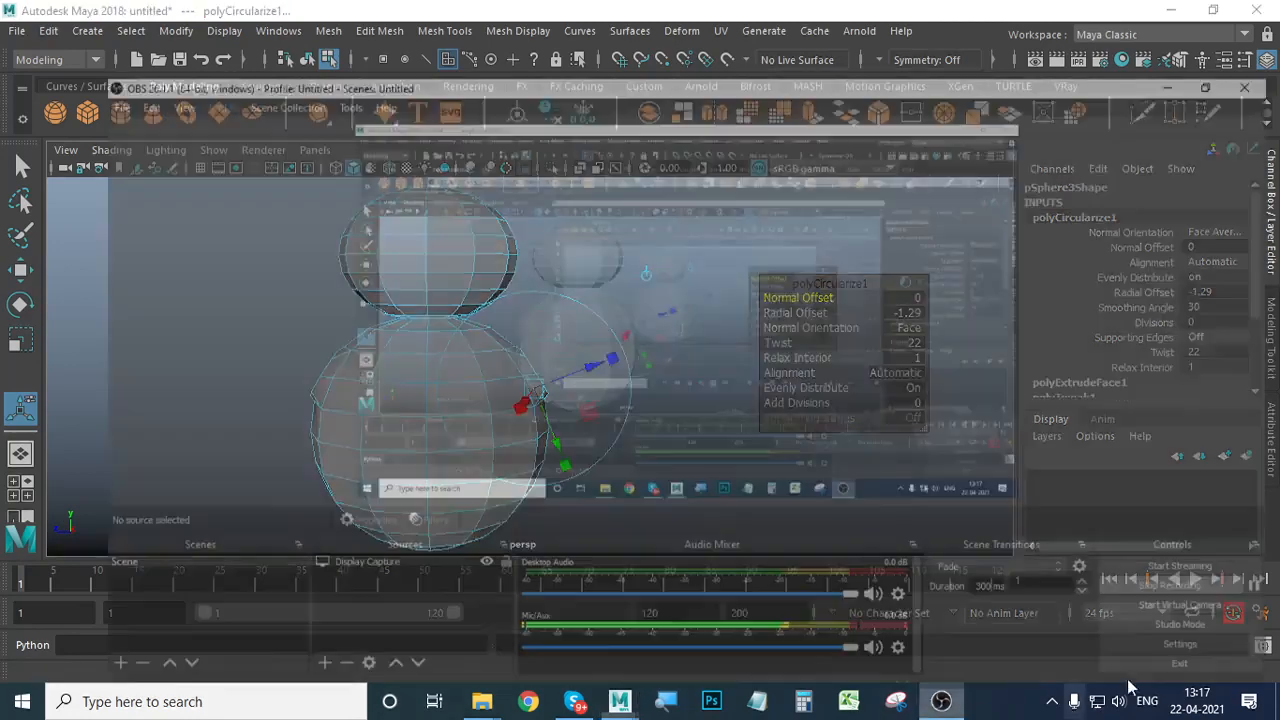
left_click(1265, 560)
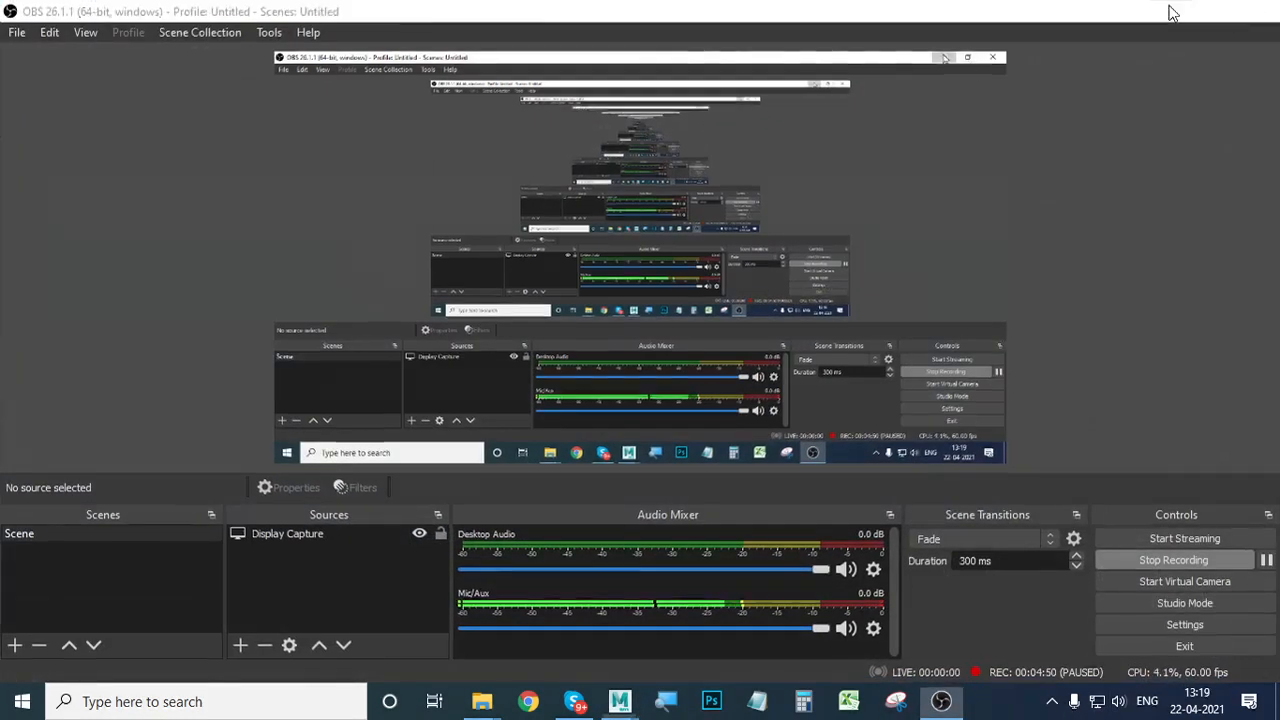
Return to Maya and adjust the scale of the selected circular side faces on the body.
left_click(1172, 13)
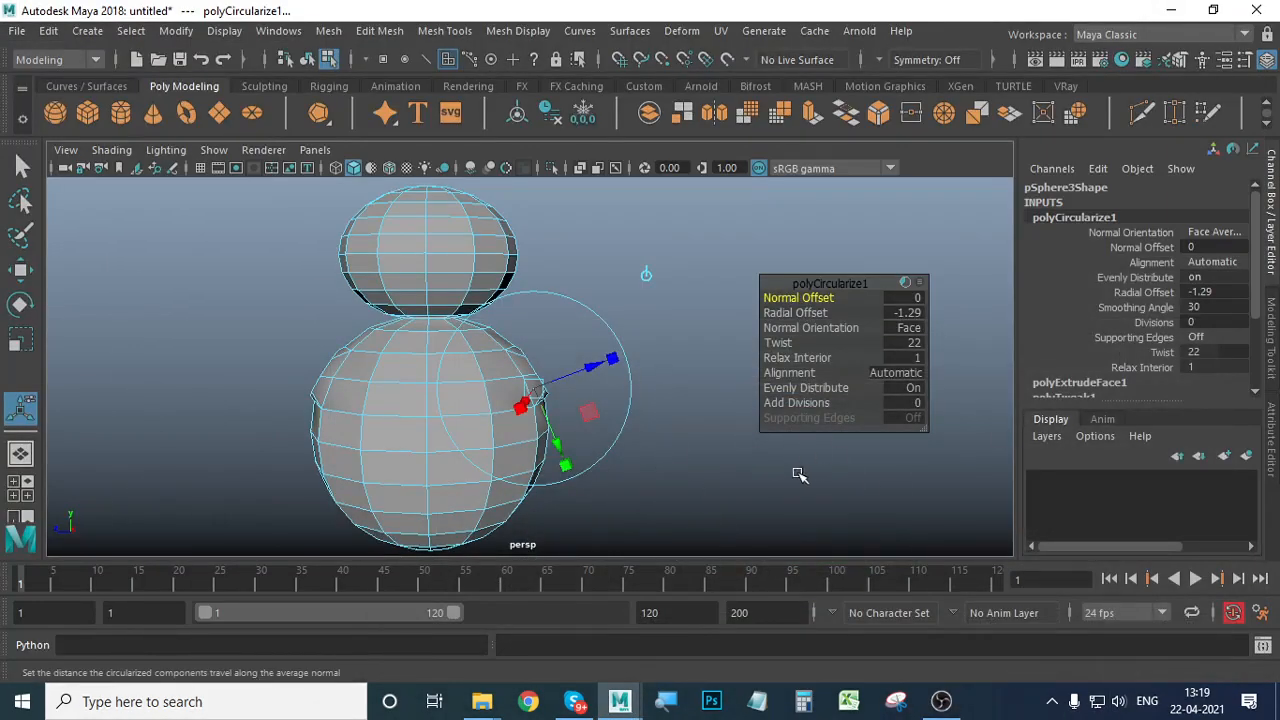
left_click_drag(600, 487, 423, 451, "alt")
scroll(703, 491, "up", 4)
right_click_drag(423, 451, 478, 505, "alt")
left_click_drag(478, 505, 450, 420, "alt")
left_click(20, 341)
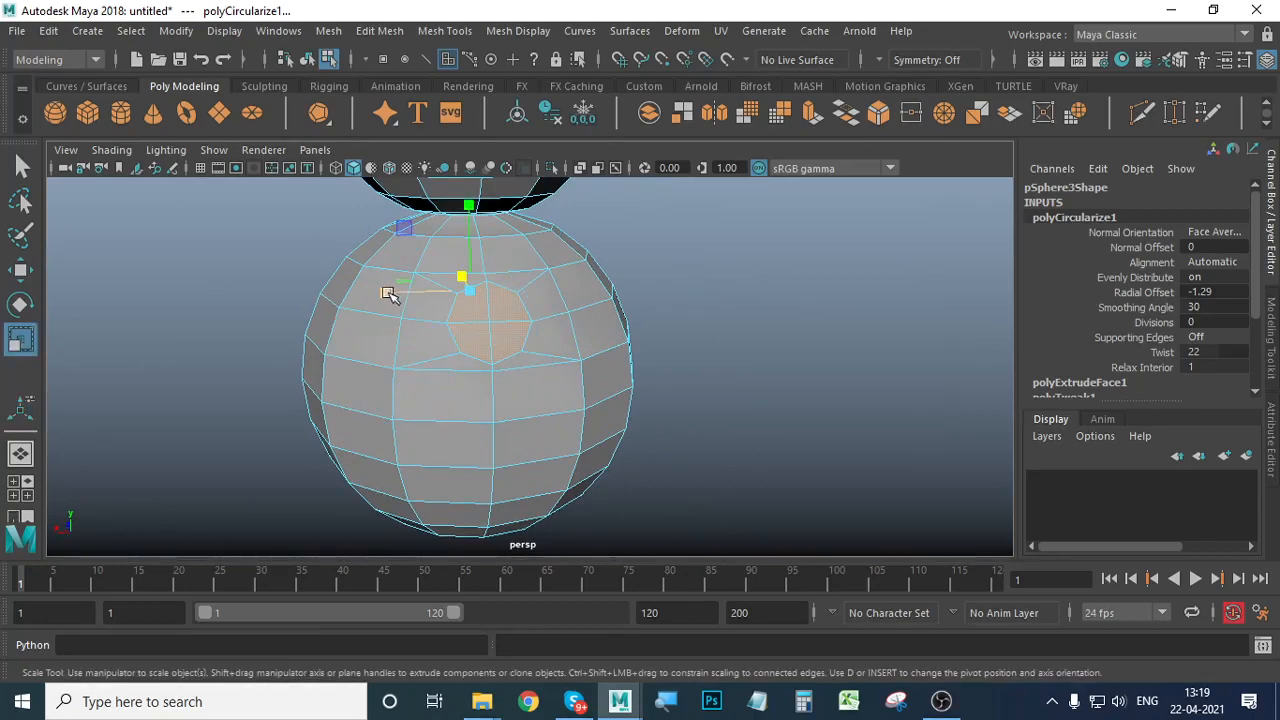
left_click_drag(389, 293, 400, 360, "alt")
left_click_drag(371, 294, 590, 400)
left_click_drag(401, 228, 400, 218)
right_click_drag(698, 376, 668, 379, "alt")
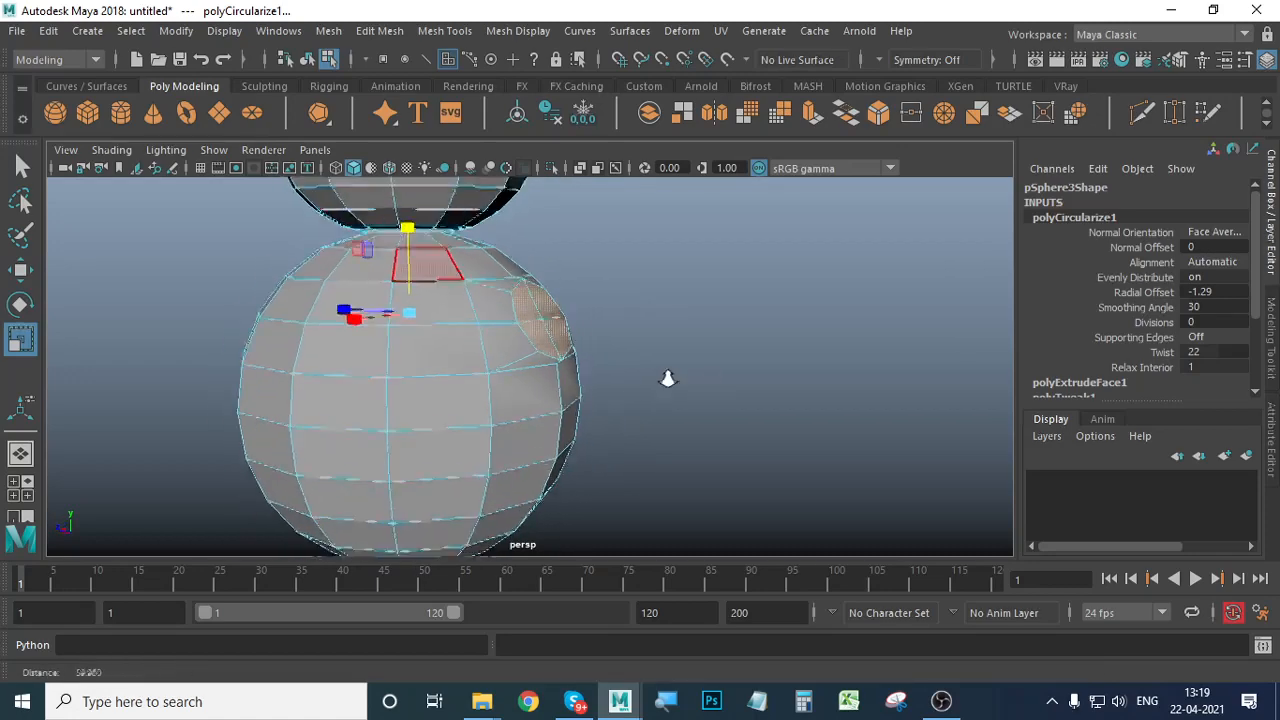
left_click_drag(668, 379, 682, 416, "alt")
Try rotating the selected circular side faces, undo each rotation, and check the Rotate tool's settings.
left_click(20, 306)
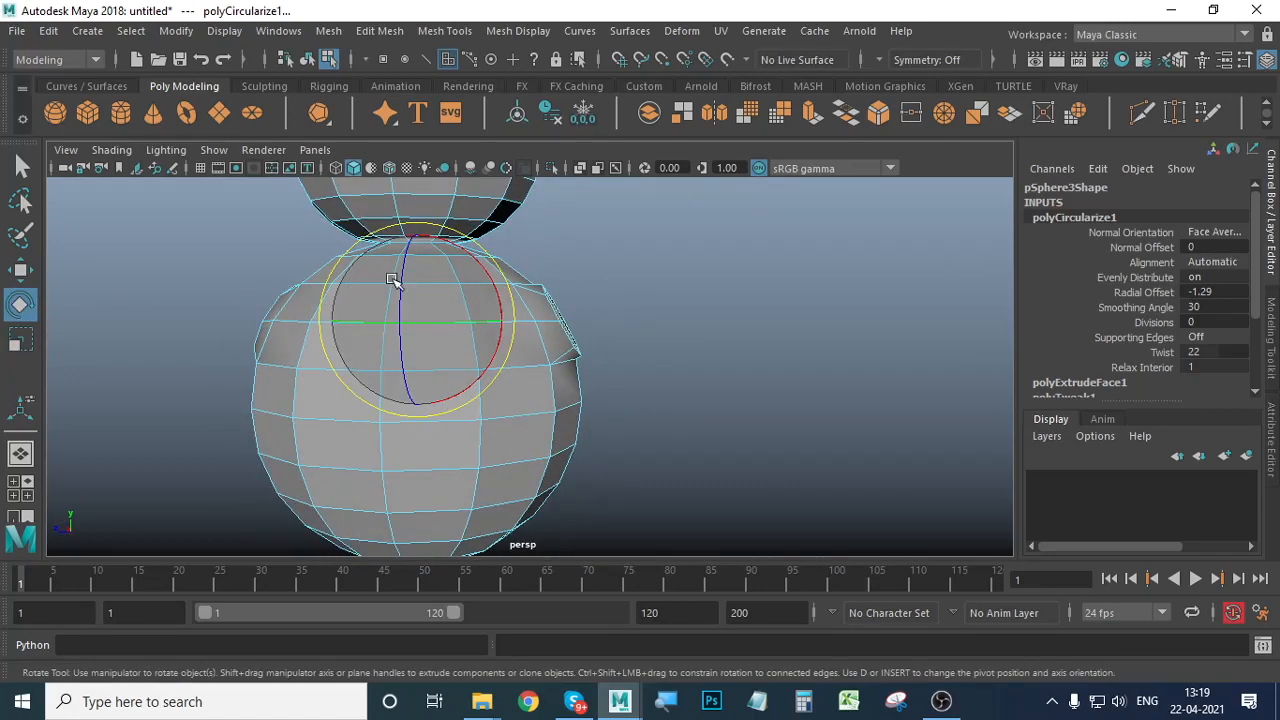
key("ctrl+z")
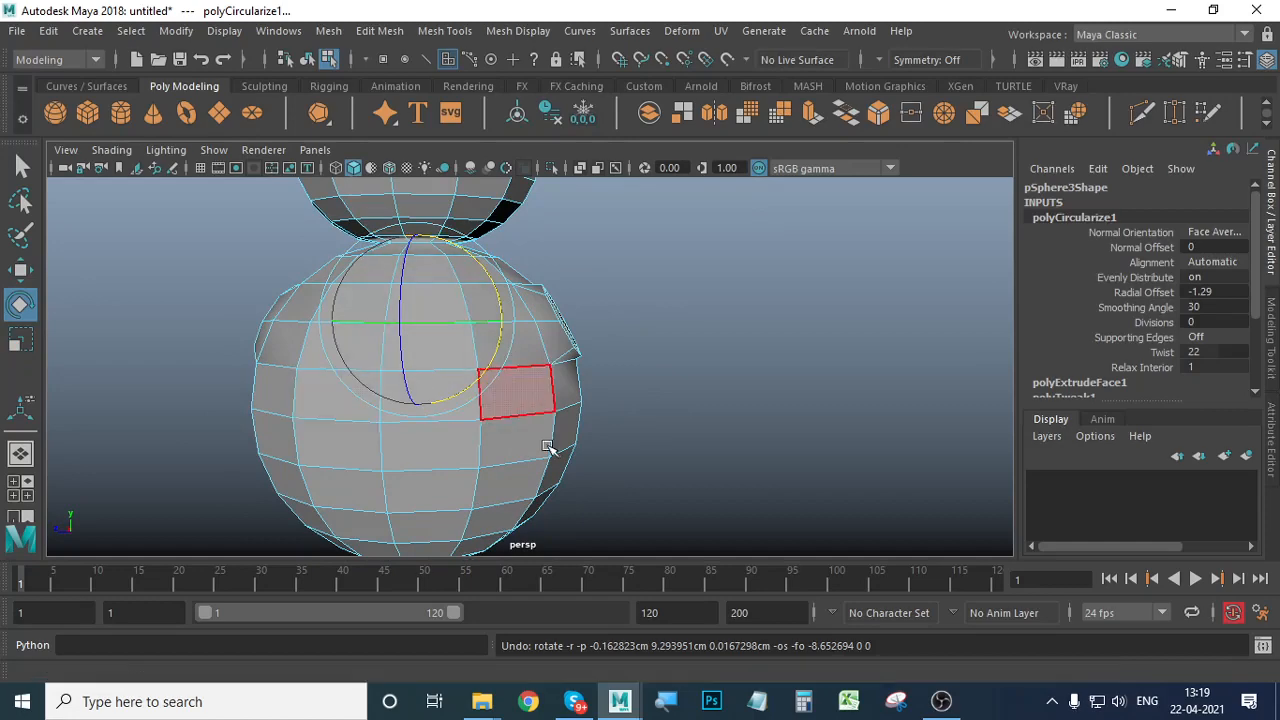
left_click_drag(549, 449, 566, 483, "alt")
mouse_move(477, 287)
left_mouse_down()
mouse_move(500, 294)
mouse_move(471, 243)
mouse_move(491, 271)
left_mouse_up()
key("ctrl+z")
double_click(31, 311)
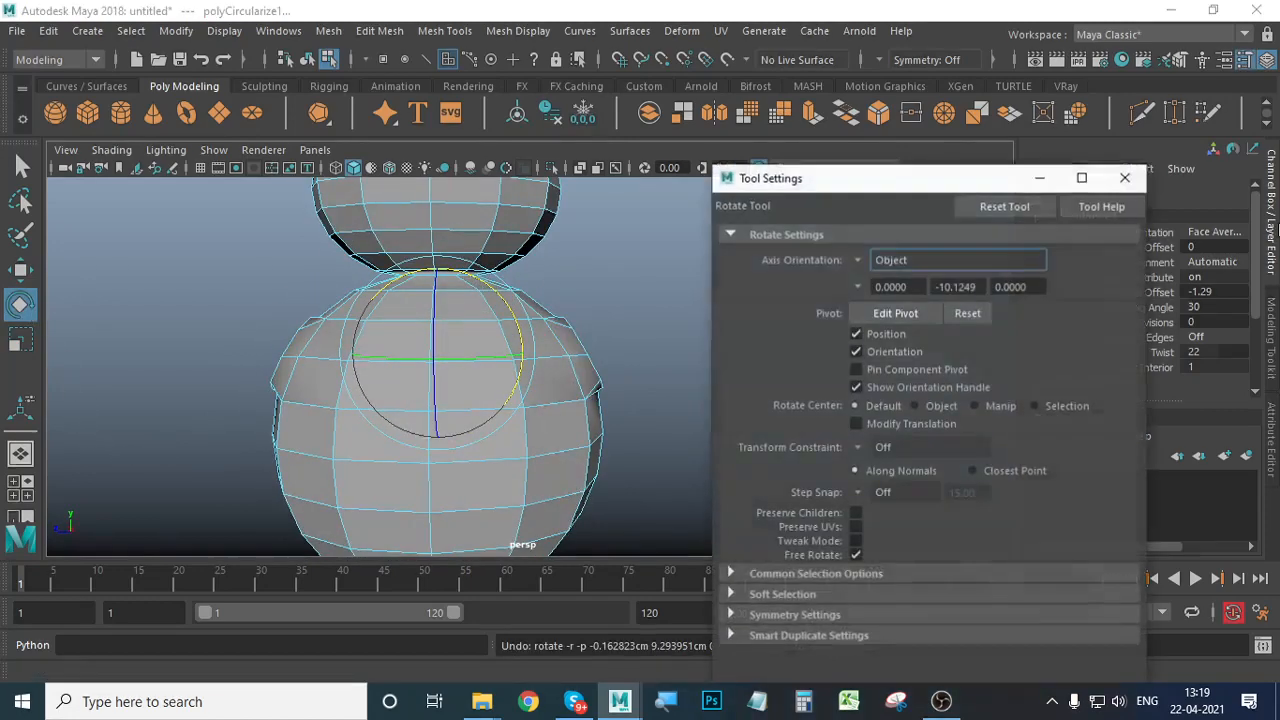
left_click(1127, 178)
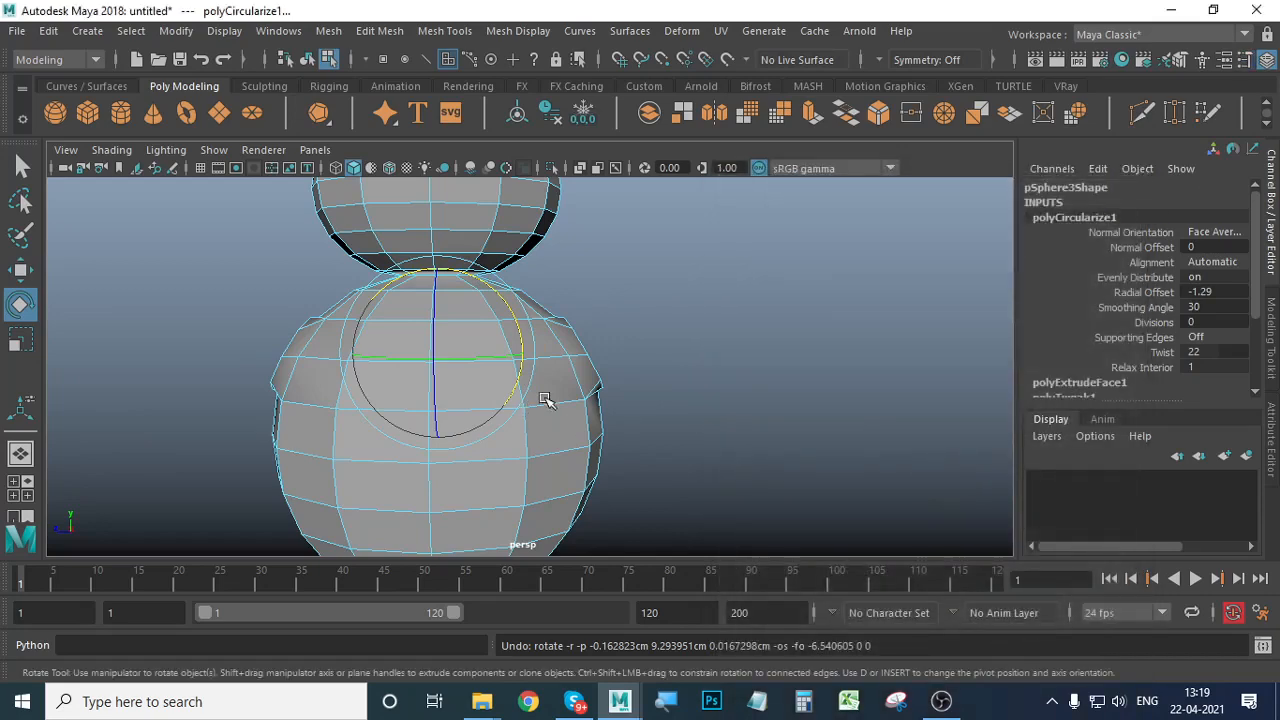
left_click_drag(549, 397, 170, 421, "alt")
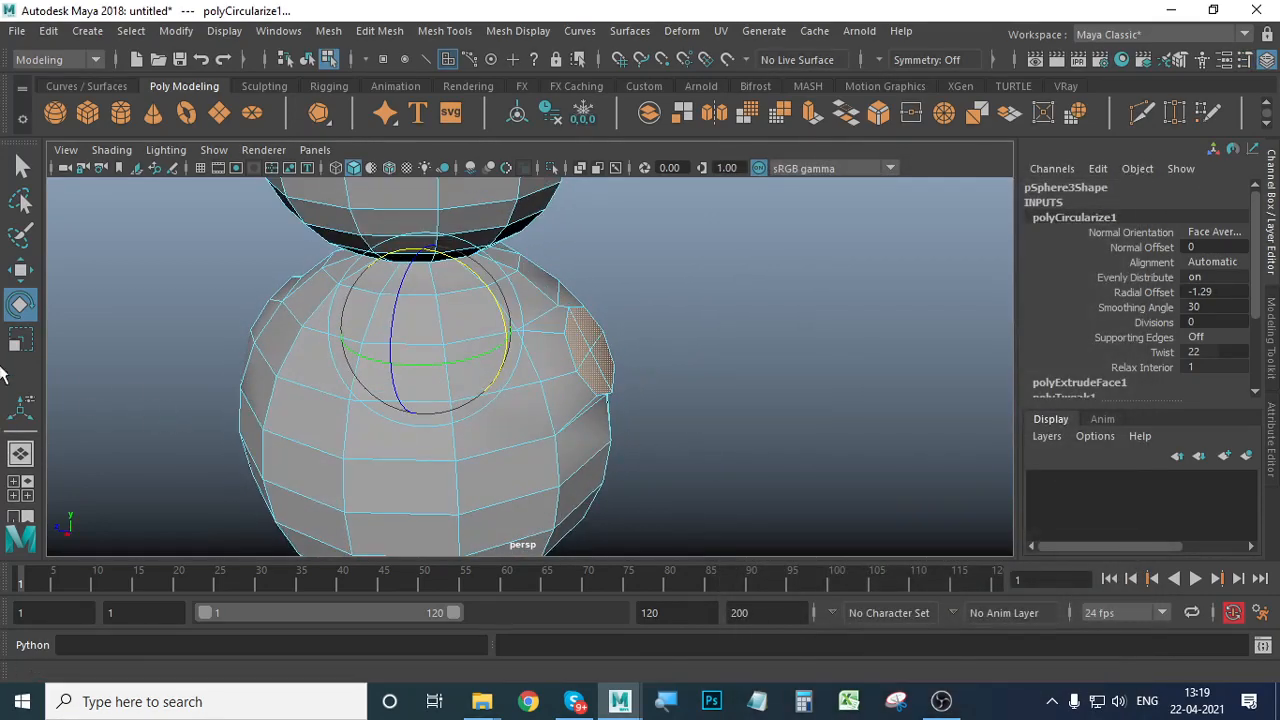
left_click_drag(540, 440, 620, 440, "alt")
Select the four faces of the circular patch on one side of the body for moving.
left_click(21, 273)
scroll(386, 394, "up", 2)
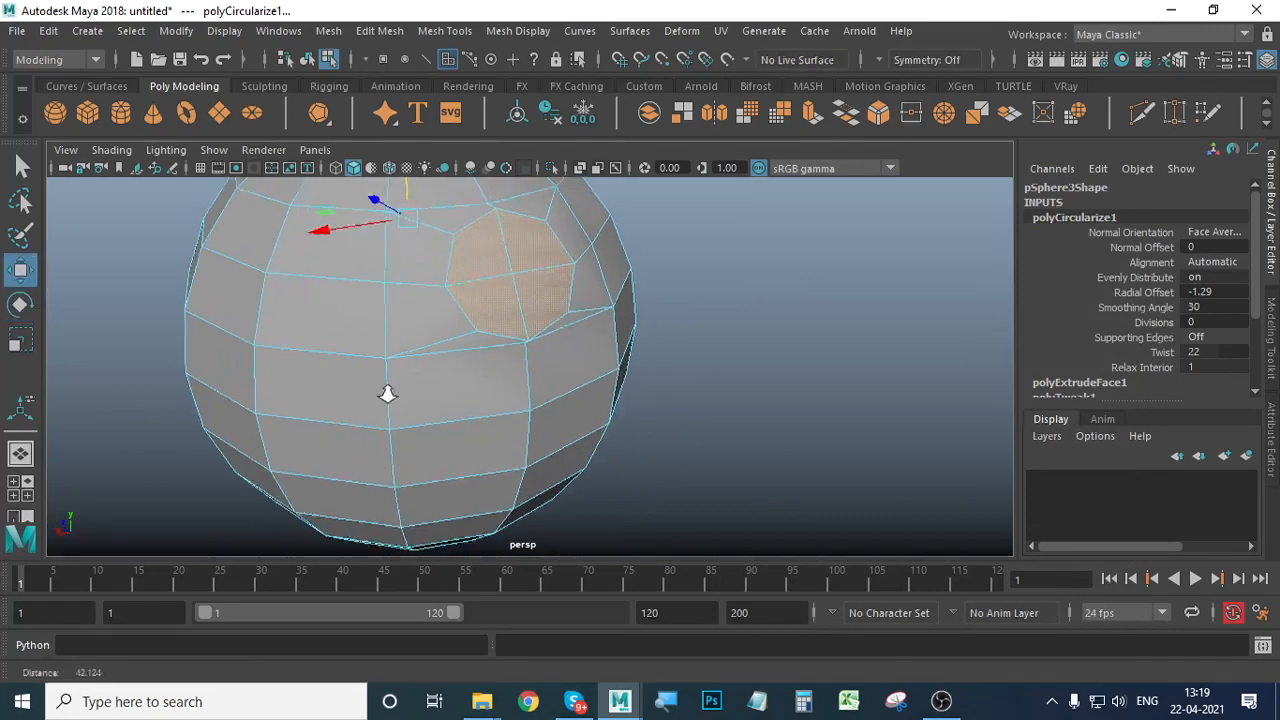
left_click(483, 238)
left_click(538, 236, "shift")
left_click(504, 286, "shift")
left_click(562, 302, "shift")
scroll(520, 380, "down", 4)
left_click_drag(468, 424, 614, 387, "alt")
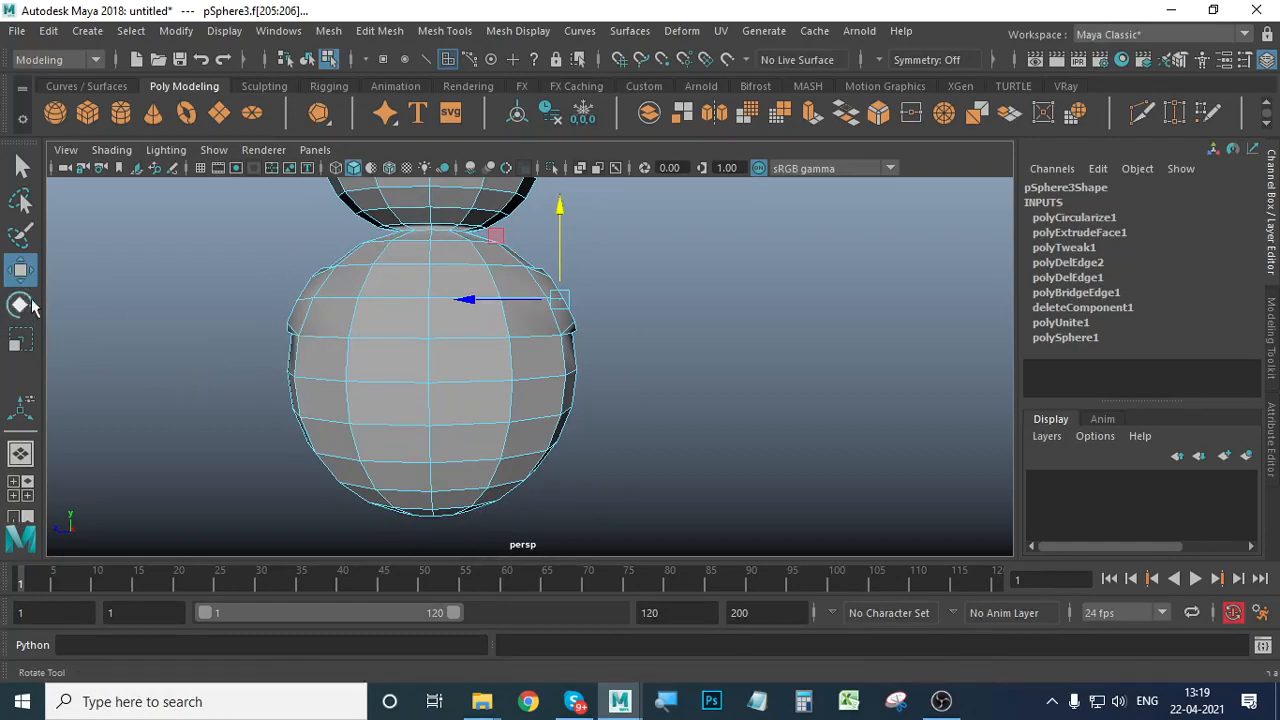
Try Object X symmetry on the character mesh and check the face selection with it.
right_click_drag(446, 186, 540, 162)
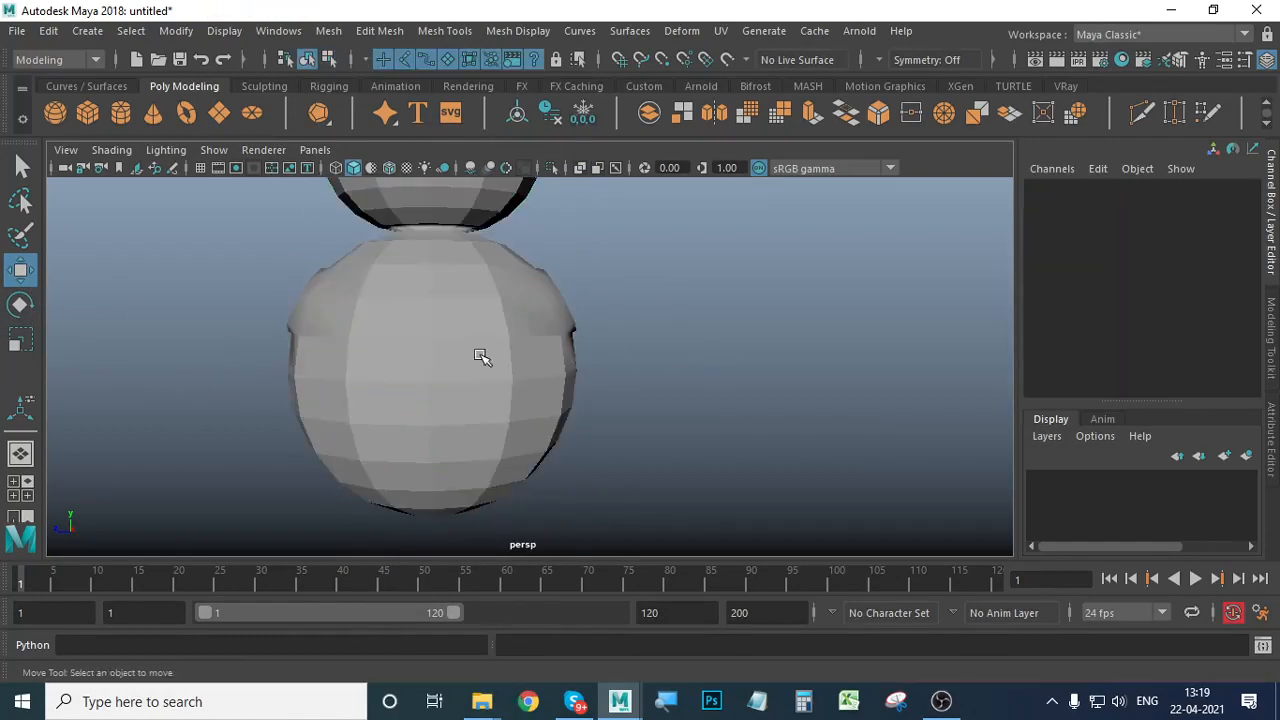
left_click(480, 357)
left_click(902, 66)
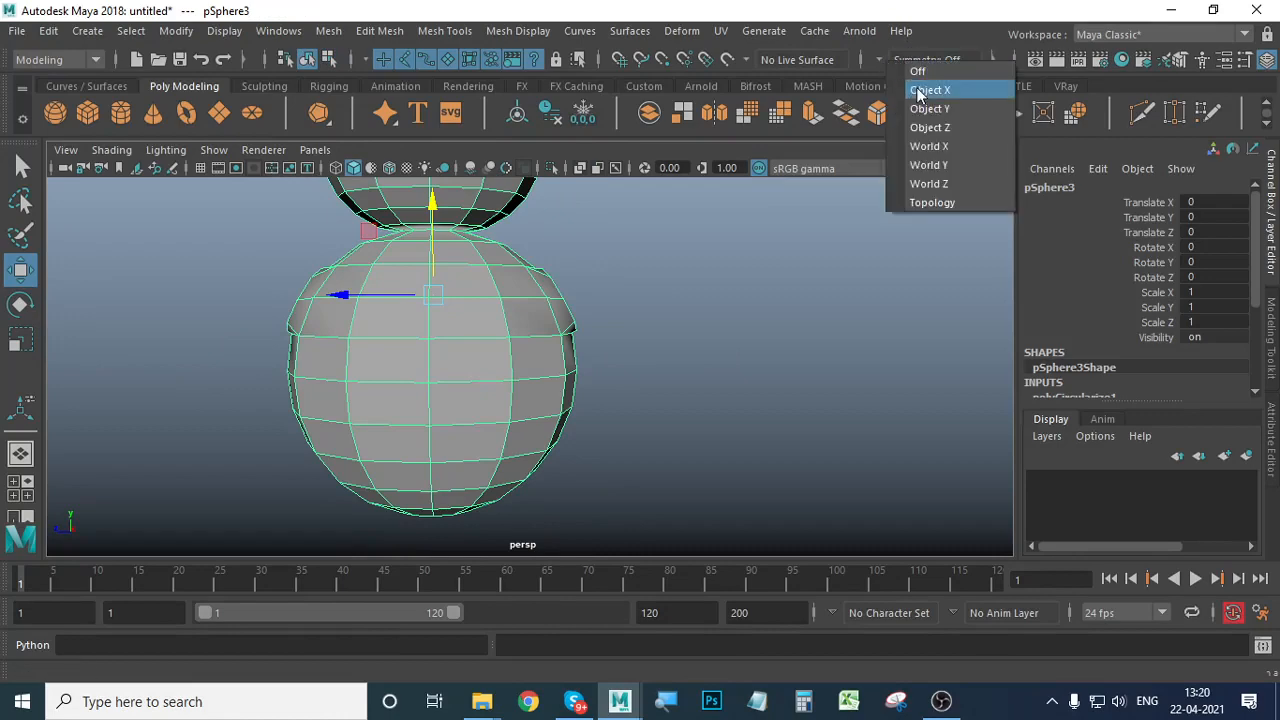
left_click(920, 90)
left_click_drag(589, 356, 517, 366, "alt")
right_click_drag(514, 184, 519, 250)
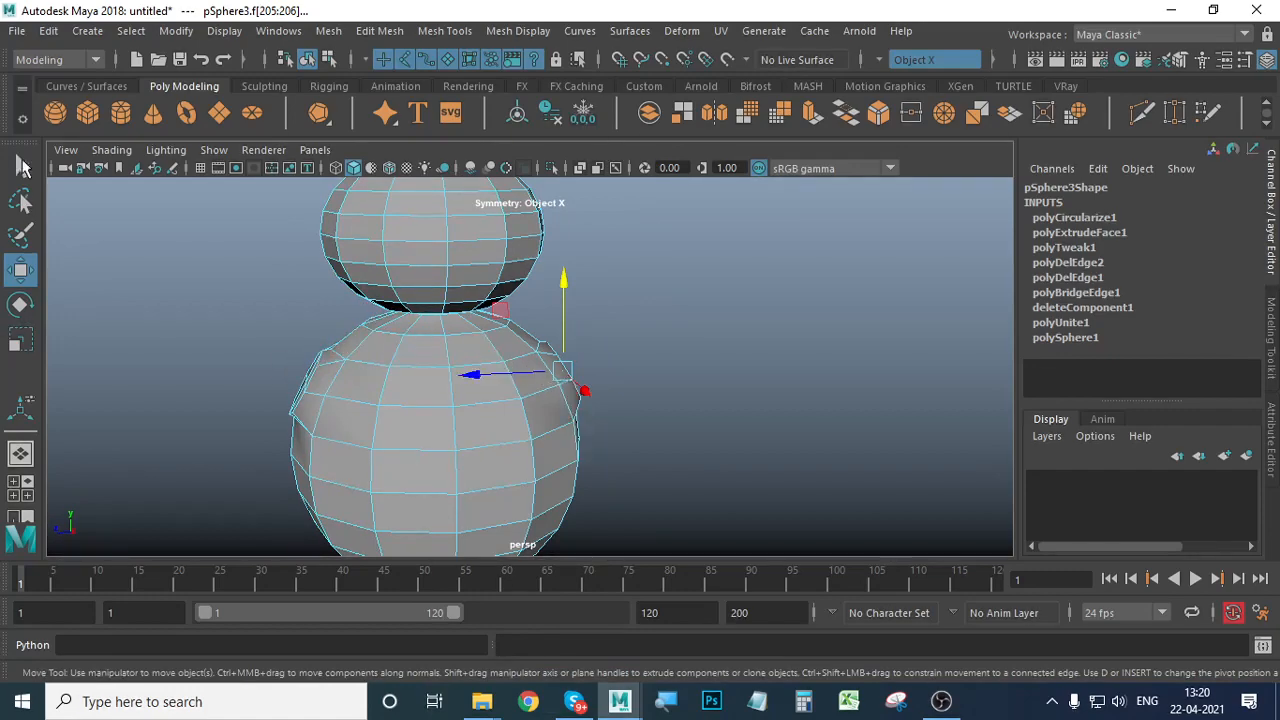
left_click(22, 164)
Turn symmetry off and select the whole character mesh in object mode.
right_click_drag(492, 240, 577, 164)
left_click(808, 370)
middle_click_drag(550, 452, 592, 418, "alt")
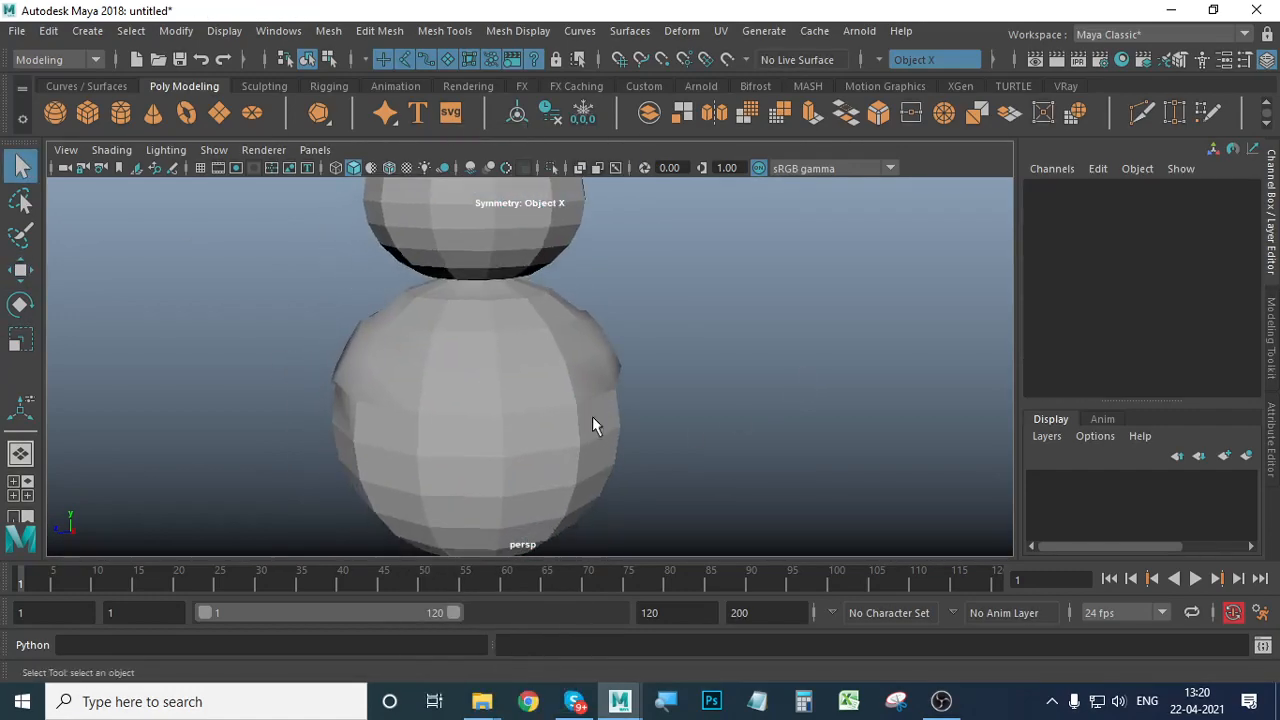
left_click_drag(592, 418, 663, 455, "alt")
left_click(905, 60)
left_click(918, 68)
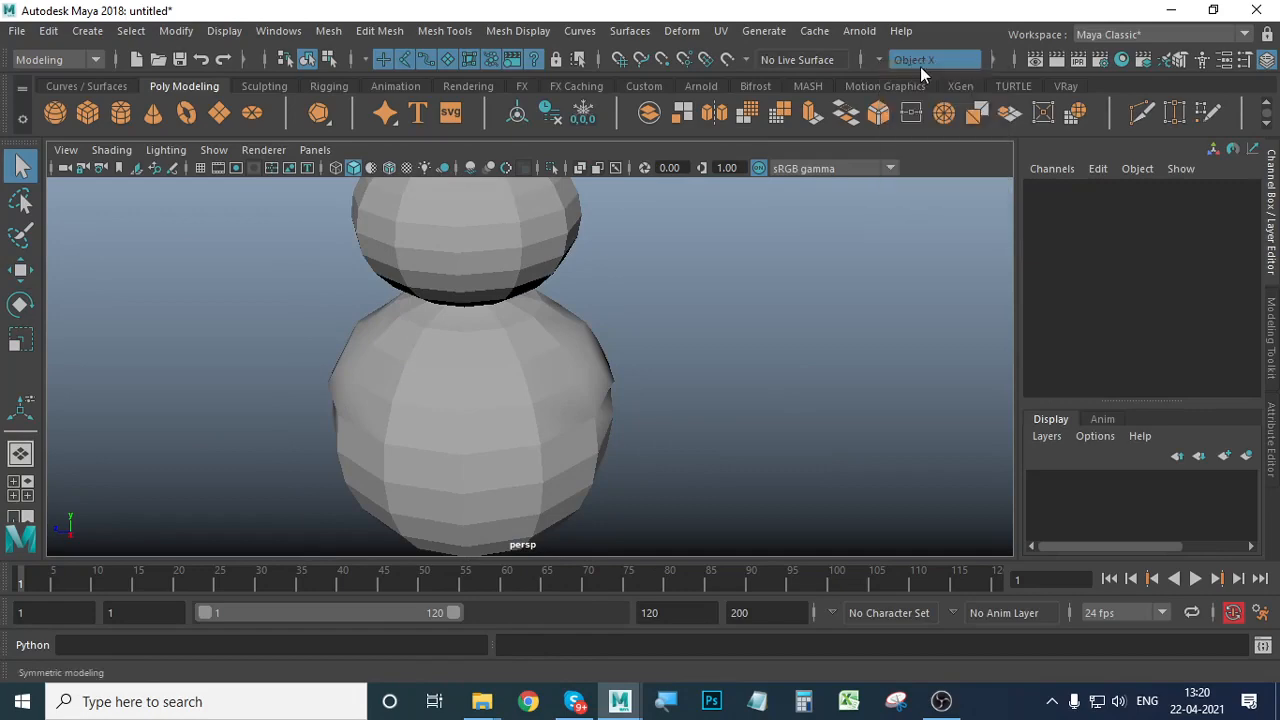
right_click_drag(638, 422, 586, 423, "alt")
left_click(517, 363)
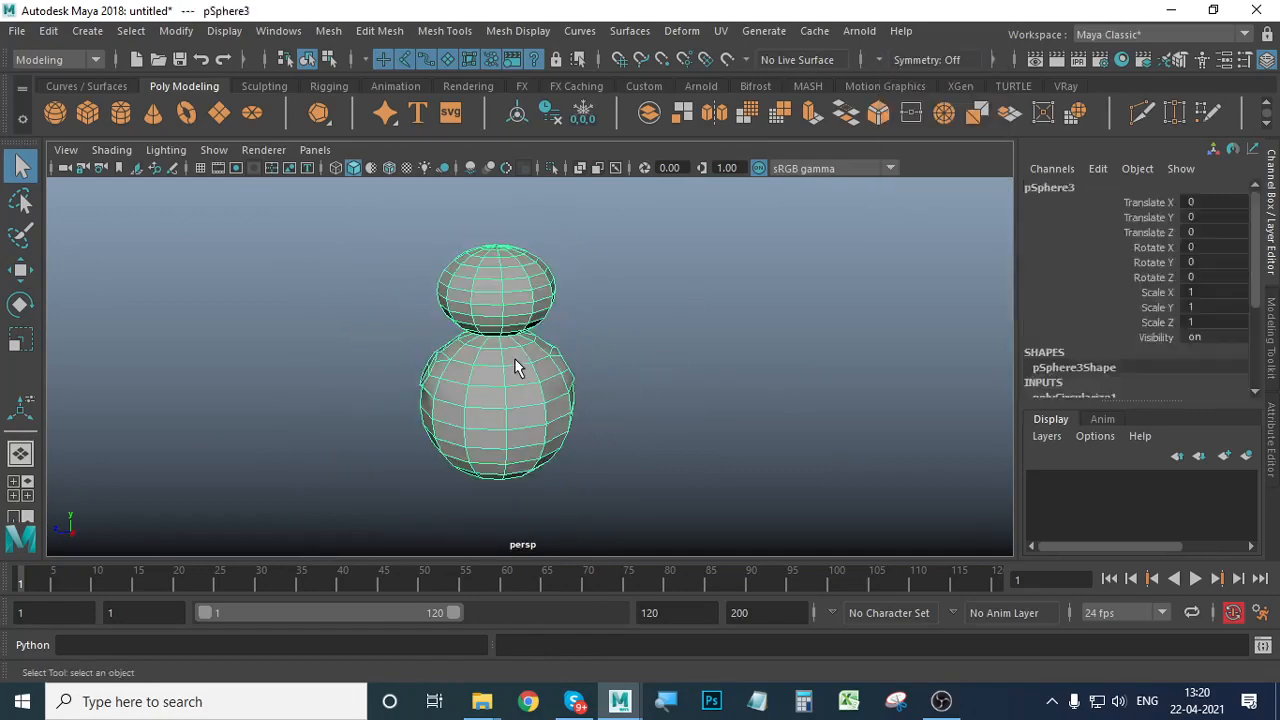
Examine the head, body and circular side patches from several angles.
left_click_drag(517, 363, 383, 414, "alt")
right_click_drag(383, 414, 614, 449, "alt")
left_click_drag(614, 449, 603, 457, "alt")
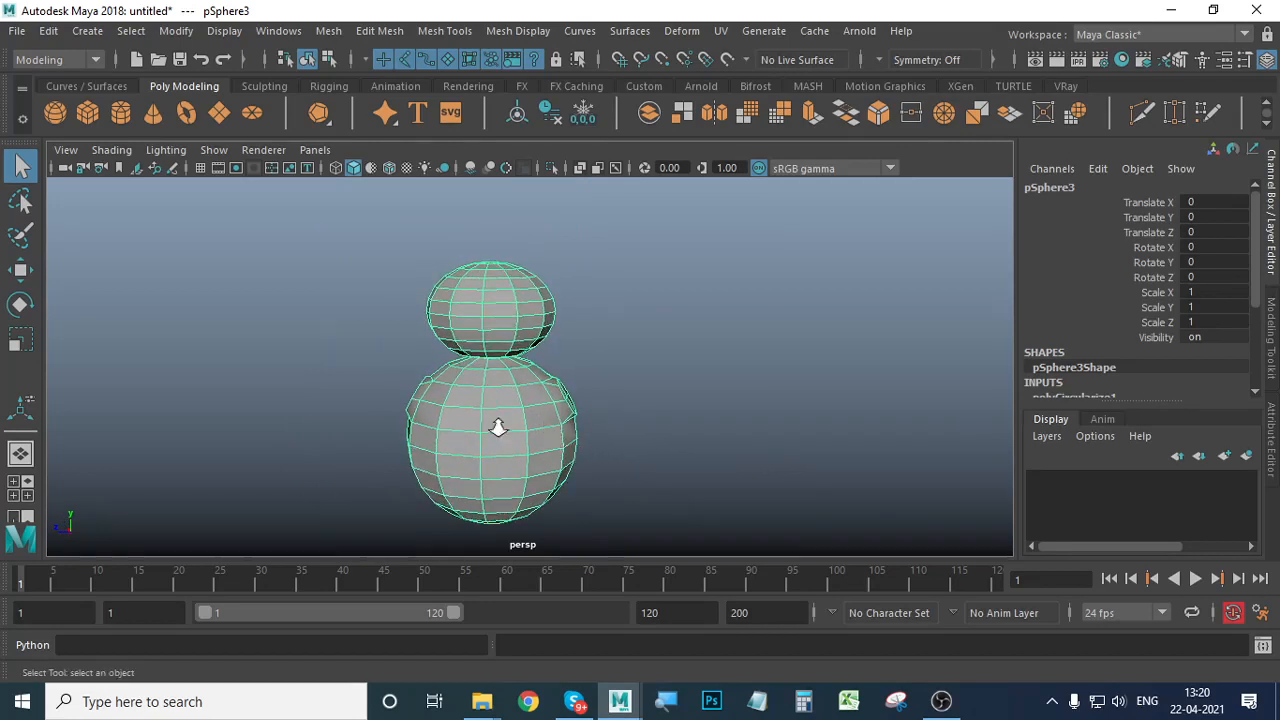
right_click_drag(498, 428, 635, 474, "alt")
middle_click_drag(635, 474, 663, 405, "alt")
left_click_drag(663, 405, 541, 400, "alt")
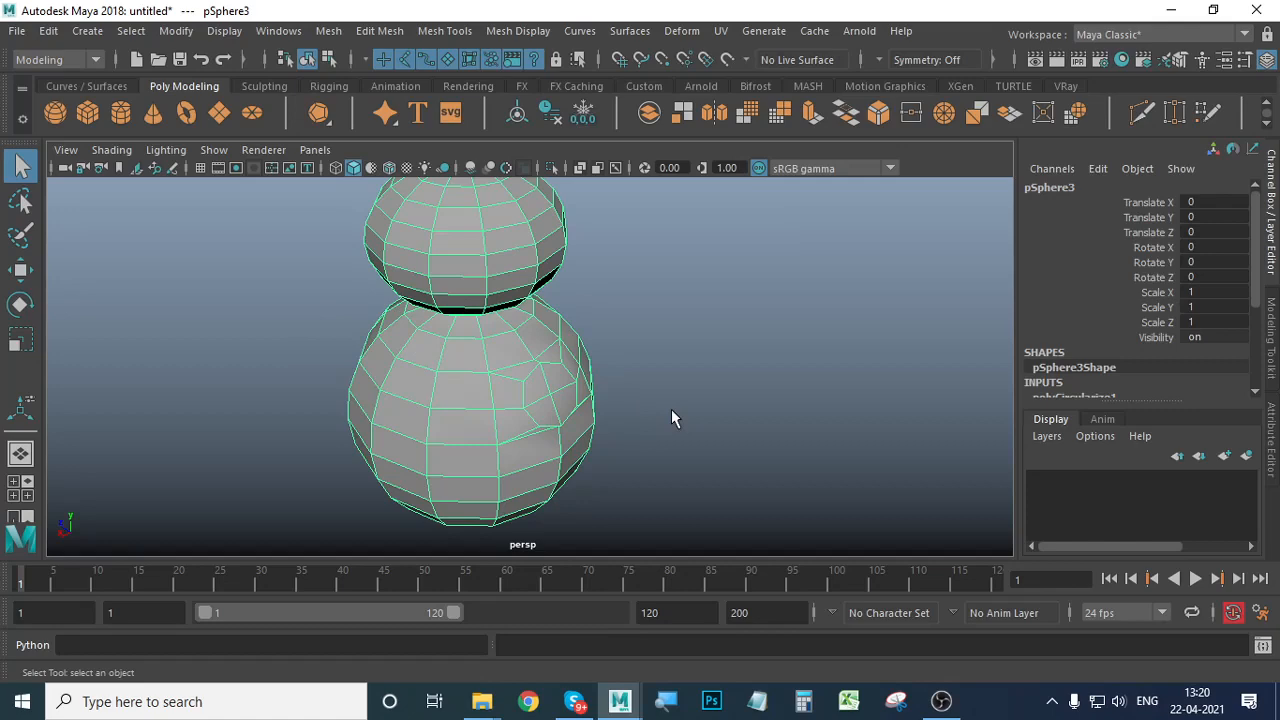
scroll(690, 390, "down", 4)
left_click_drag(692, 393, 574, 360, "alt")
scroll(644, 439, "up", 4)
right_click_drag(738, 420, 617, 432, "alt")
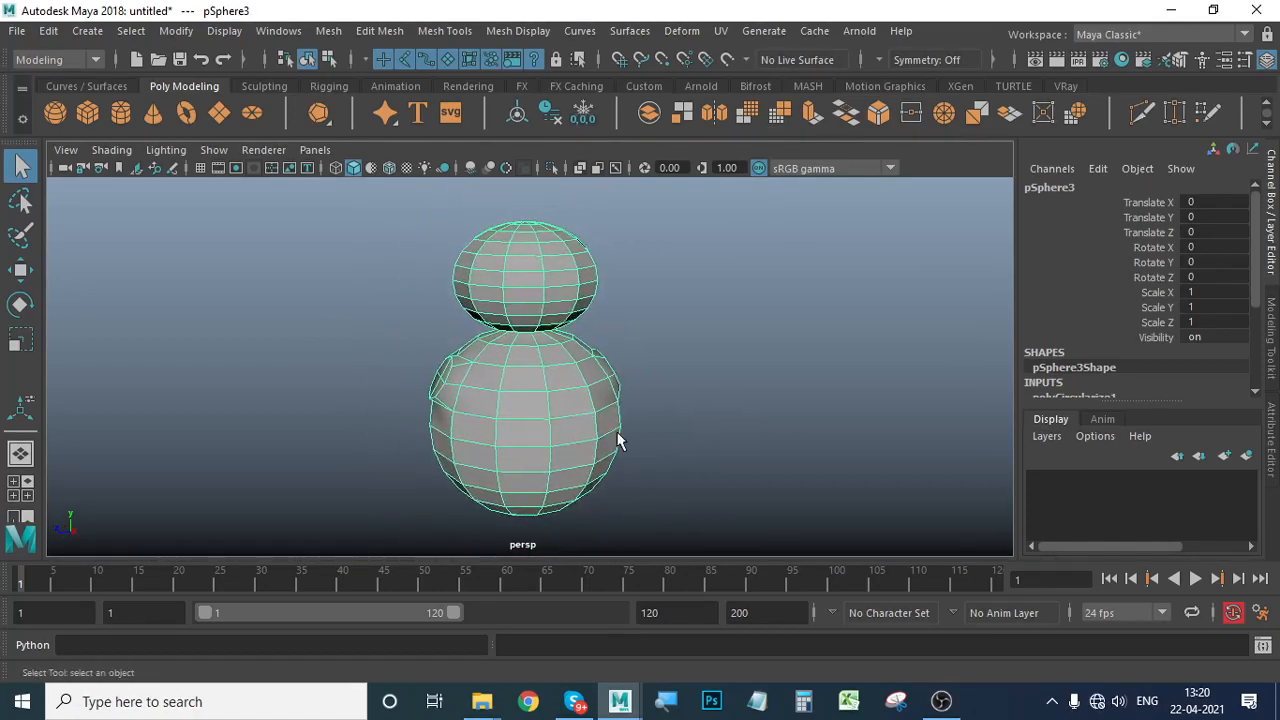
left_click_drag(617, 432, 574, 432, "alt")
right_click_drag(574, 432, 589, 441, "alt")
middle_click_drag(589, 441, 592, 429, "alt")
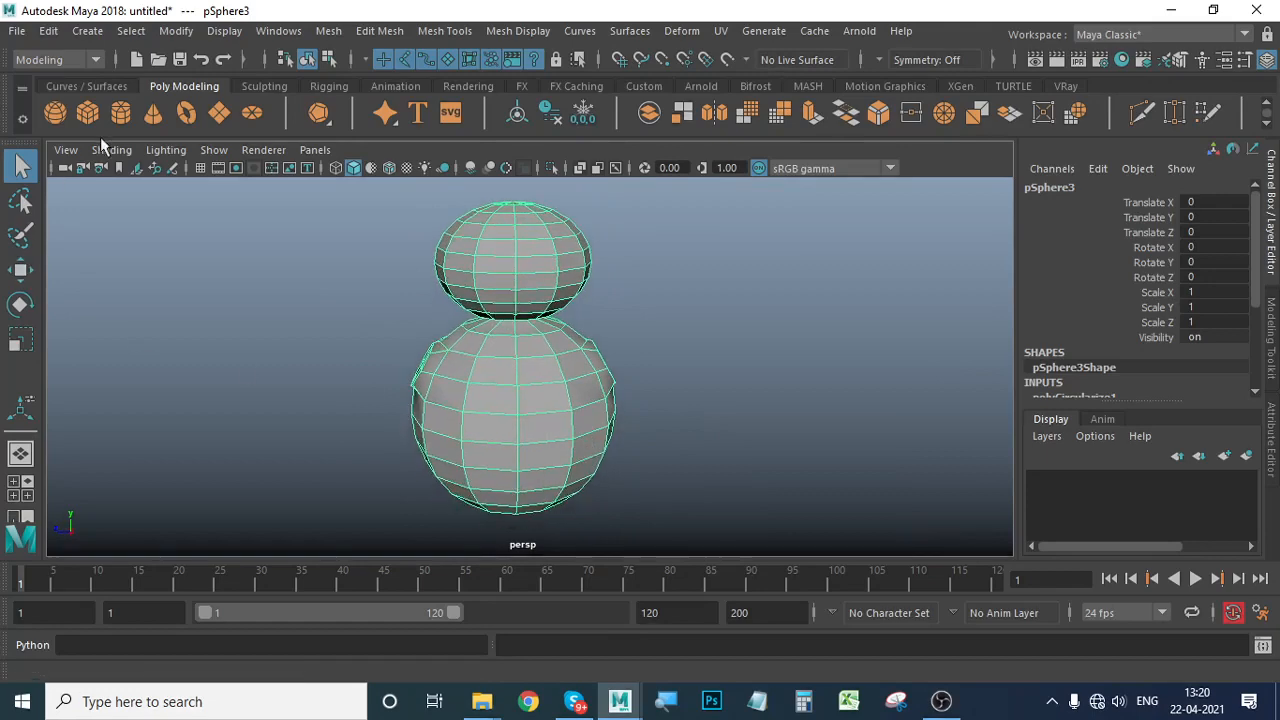
Show the viewport grid and frame the character against it.
left_click(201, 168)
right_click_drag(863, 437, 666, 429, "alt")
left_click_drag(666, 429, 606, 456, "alt")
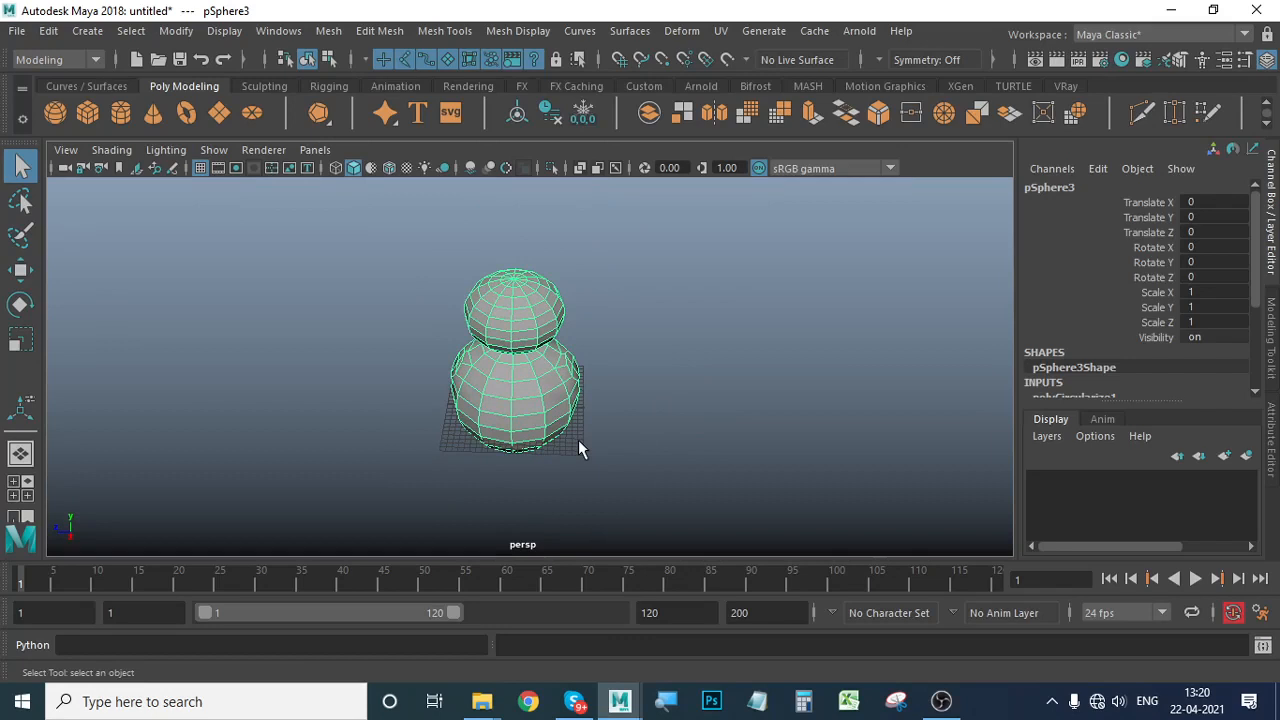
right_click_drag(472, 352, 488, 354, "alt")
middle_click_drag(621, 364, 599, 285, "alt")
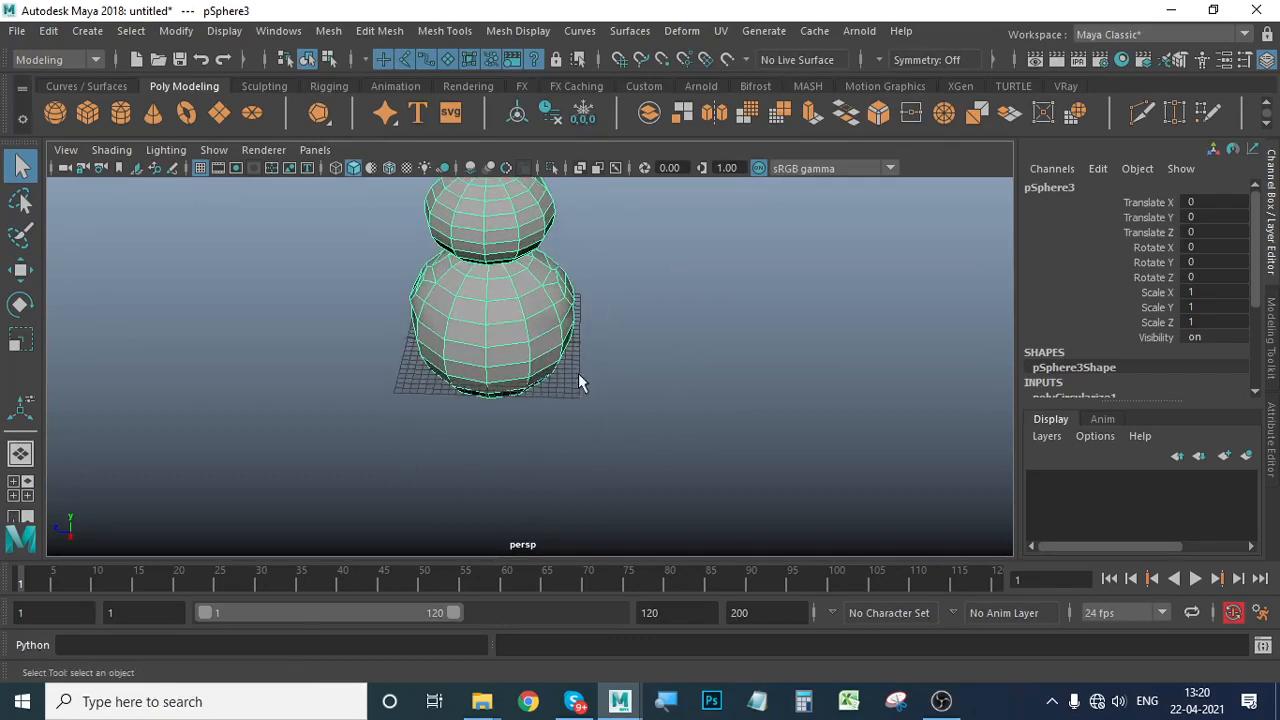
key("f")
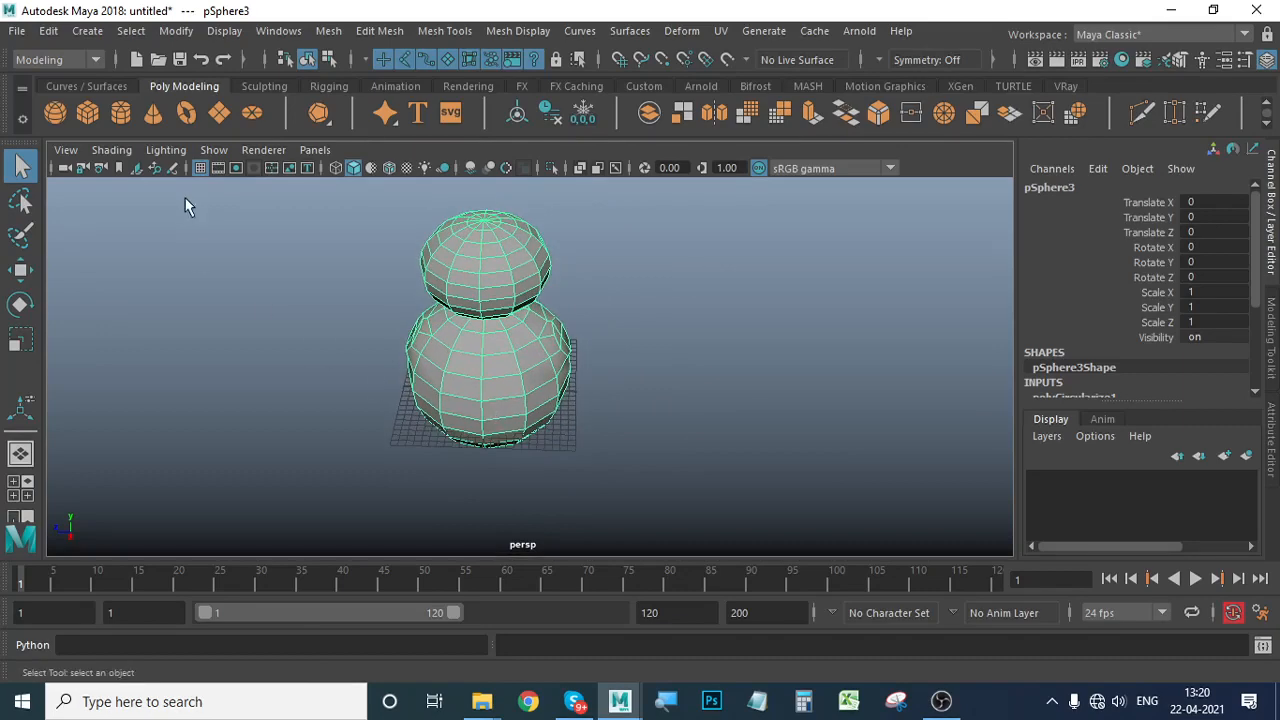
Move the character along the Z axis to about -37.4 and center its pivot.
left_click(20, 268)
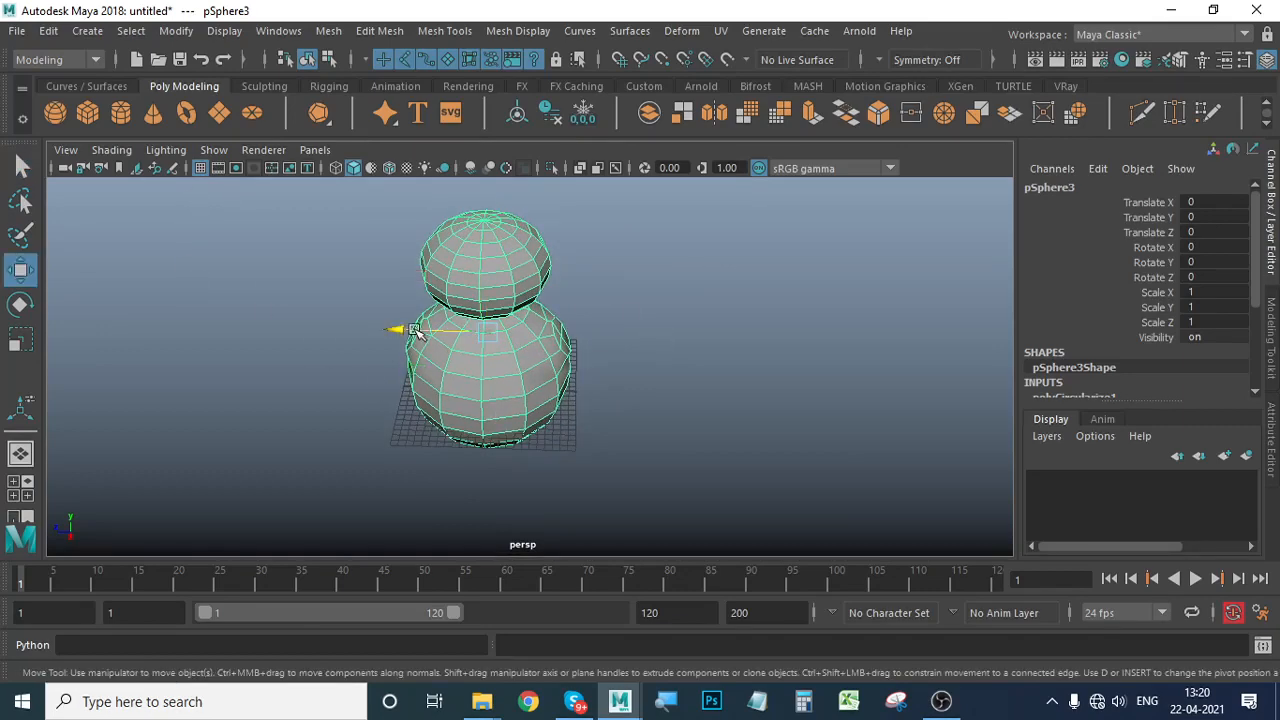
left_click_drag(415, 333, 693, 385)
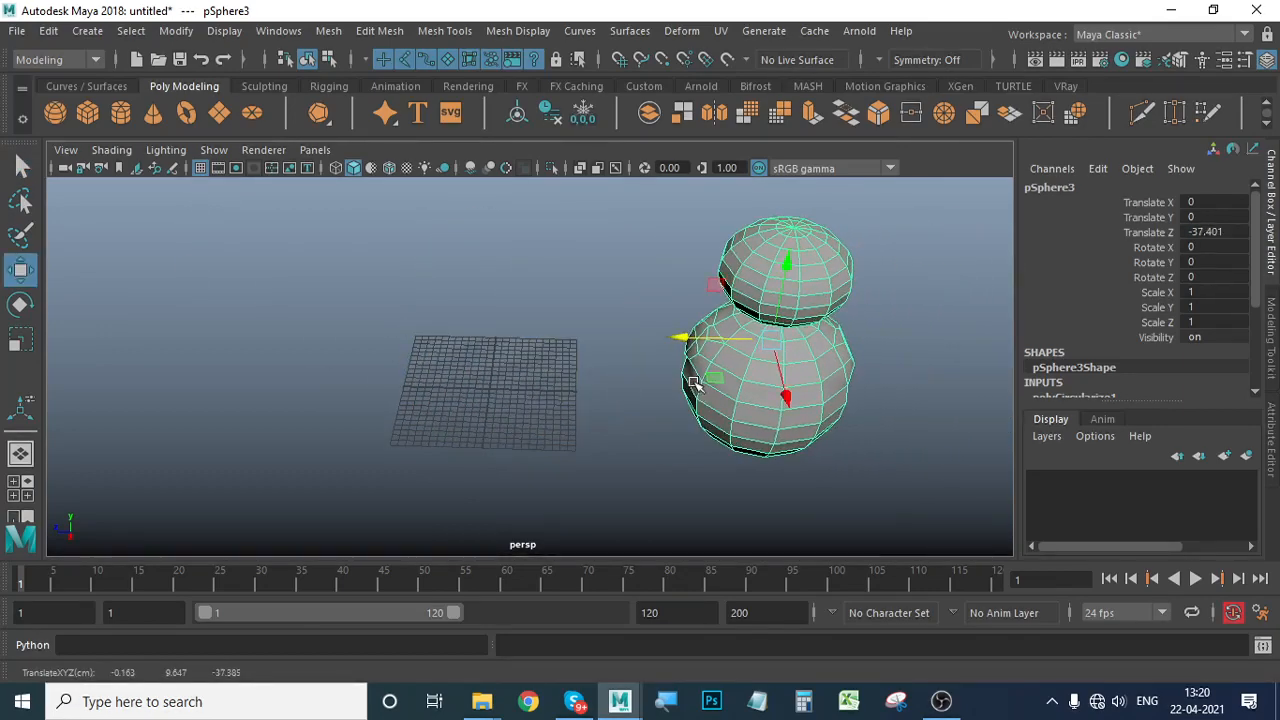
left_click(178, 33)
left_click(217, 167)
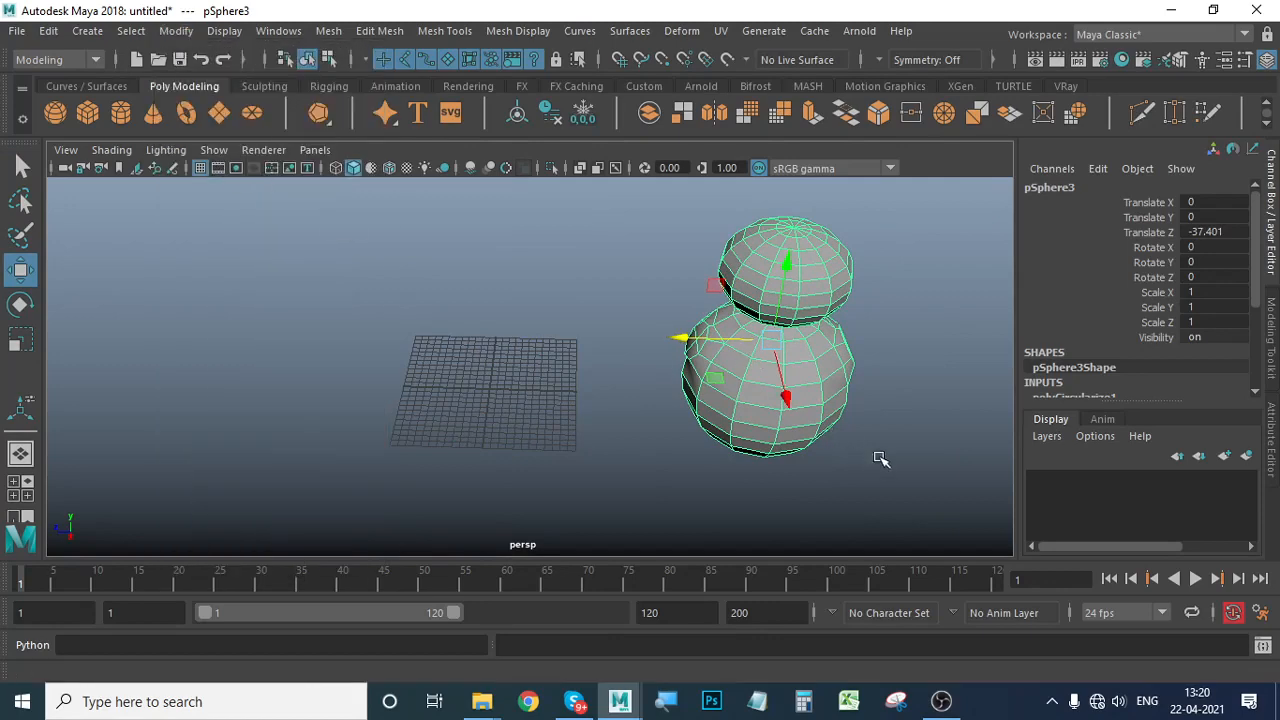
Examine the pivot's position near the character's neck up close.
left_click_drag(880, 459, 632, 352, "alt")
scroll(530, 347, "up", 4)
right_click_drag(758, 358, 515, 336, "alt")
middle_click_drag(935, 372, 609, 391, "alt")
right_click_drag(930, 325, 775, 308, "alt")
left_click_drag(773, 250, 776, 256)
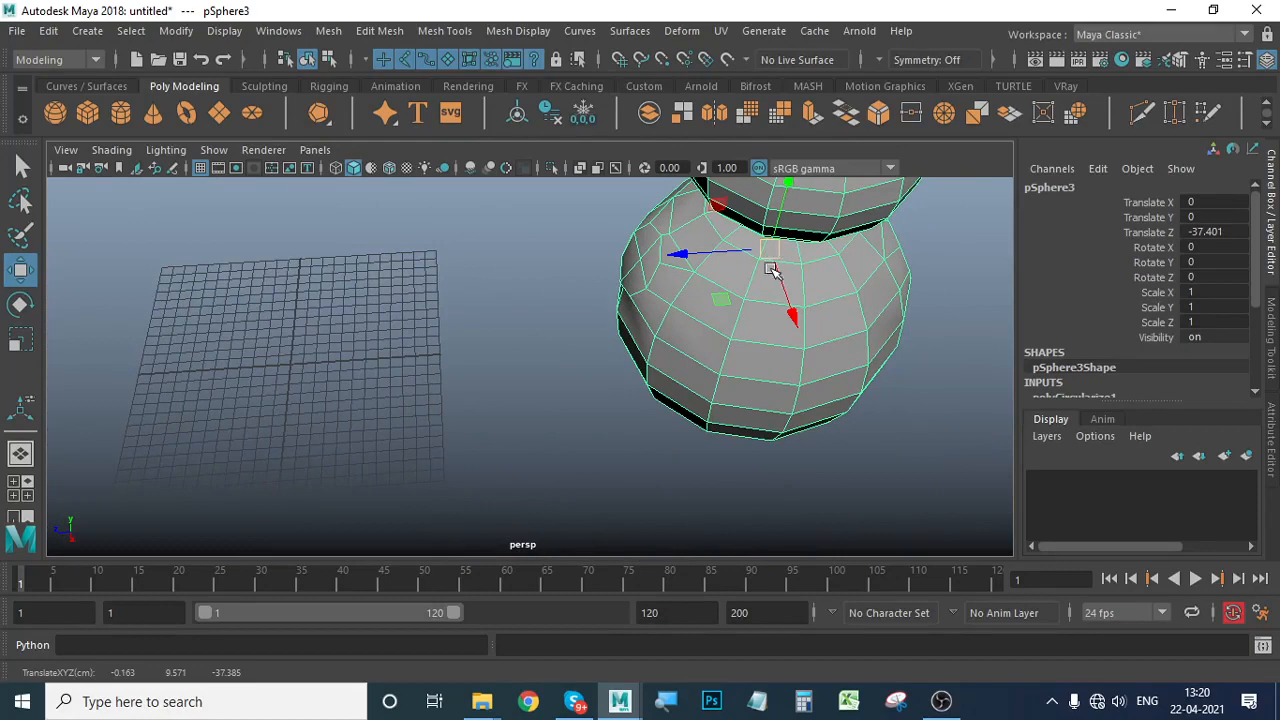
right_click_drag(772, 270, 828, 305, "alt")
middle_click_drag(828, 305, 682, 381, "alt")
right_click_drag(690, 375, 891, 371, "alt")
middle_click_drag(910, 305, 632, 438, "alt")
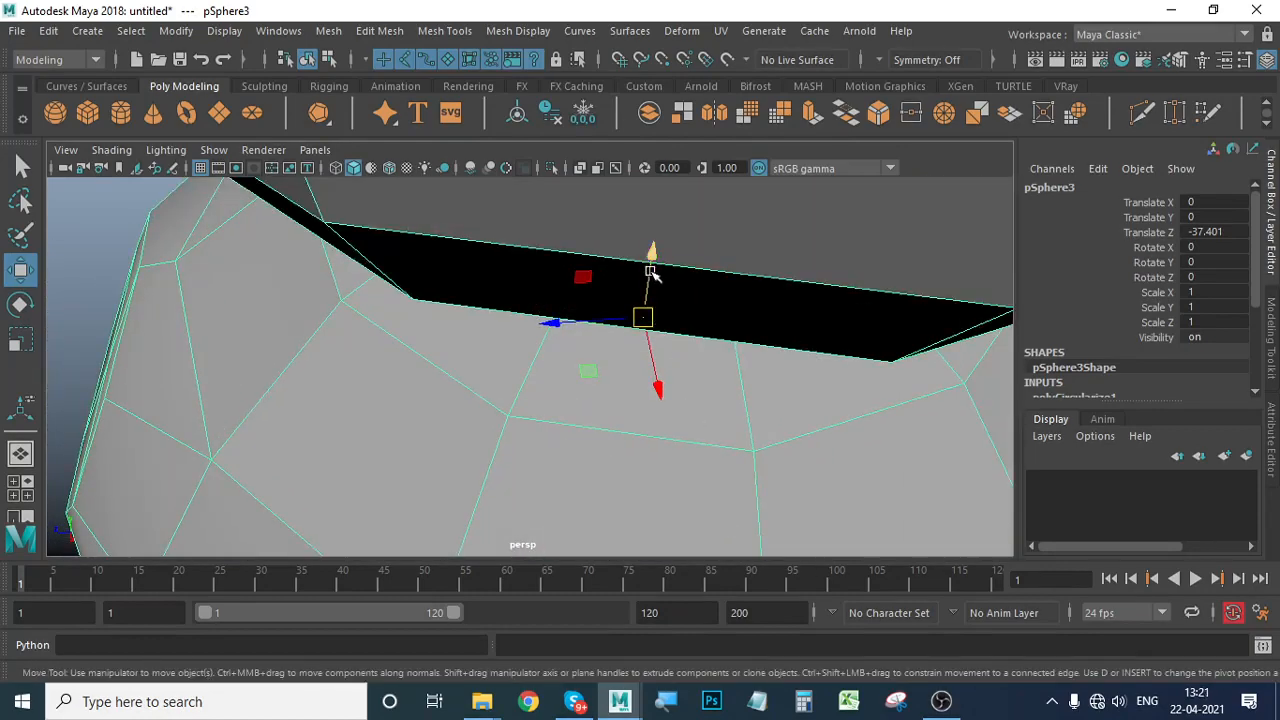
Turn on grid snapping and snap the character by its pivot to the grid origin.
right_click_drag(735, 330, 590, 385, "alt")
middle_click_drag(600, 370, 931, 163, "alt")
middle_click_drag(400, 320, 780, 270, "alt")
right_click_drag(640, 365, 608, 438, "alt")
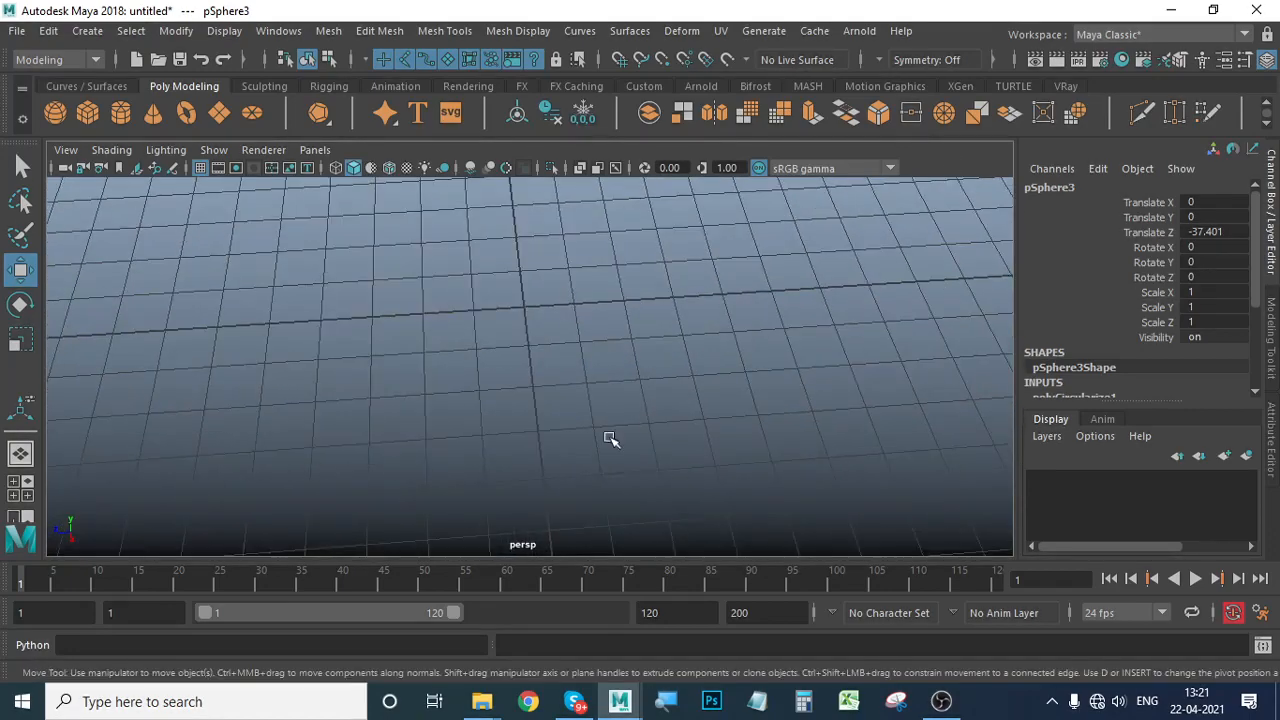
left_click_drag(608, 438, 550, 372, "alt")
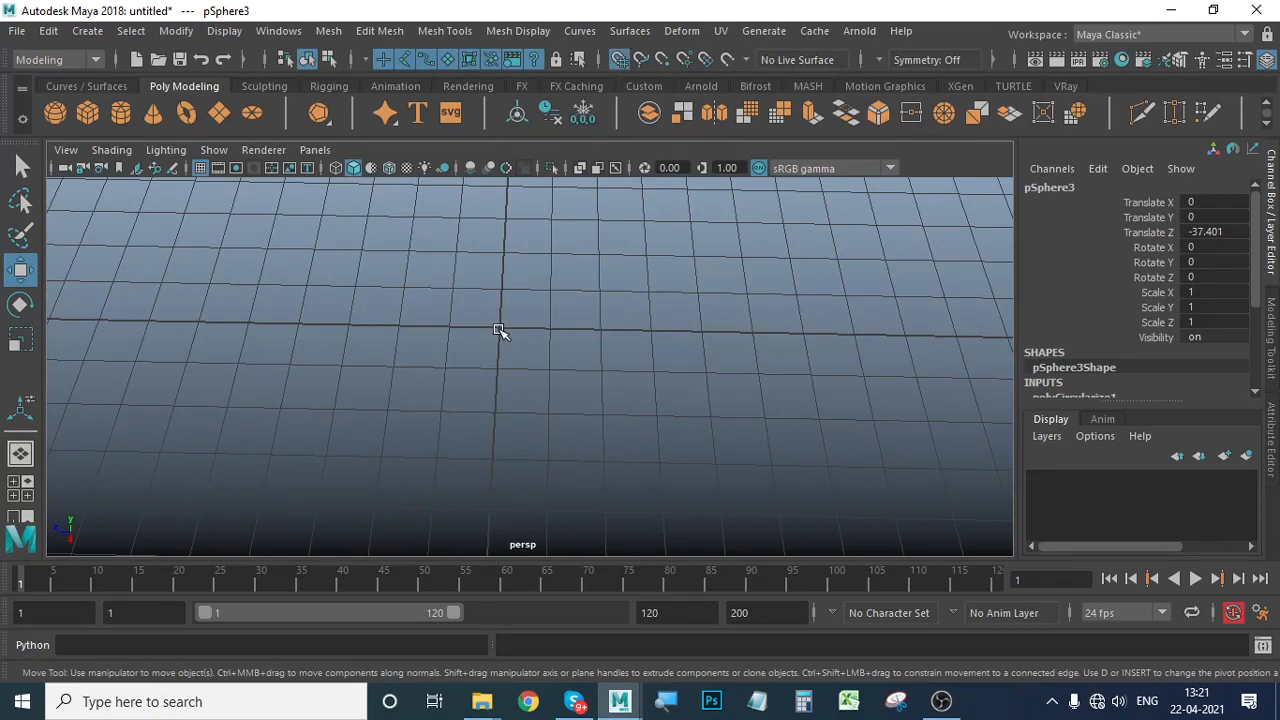
middle_click_drag(499, 329, 501, 326)
scroll(637, 351, "down", 8)
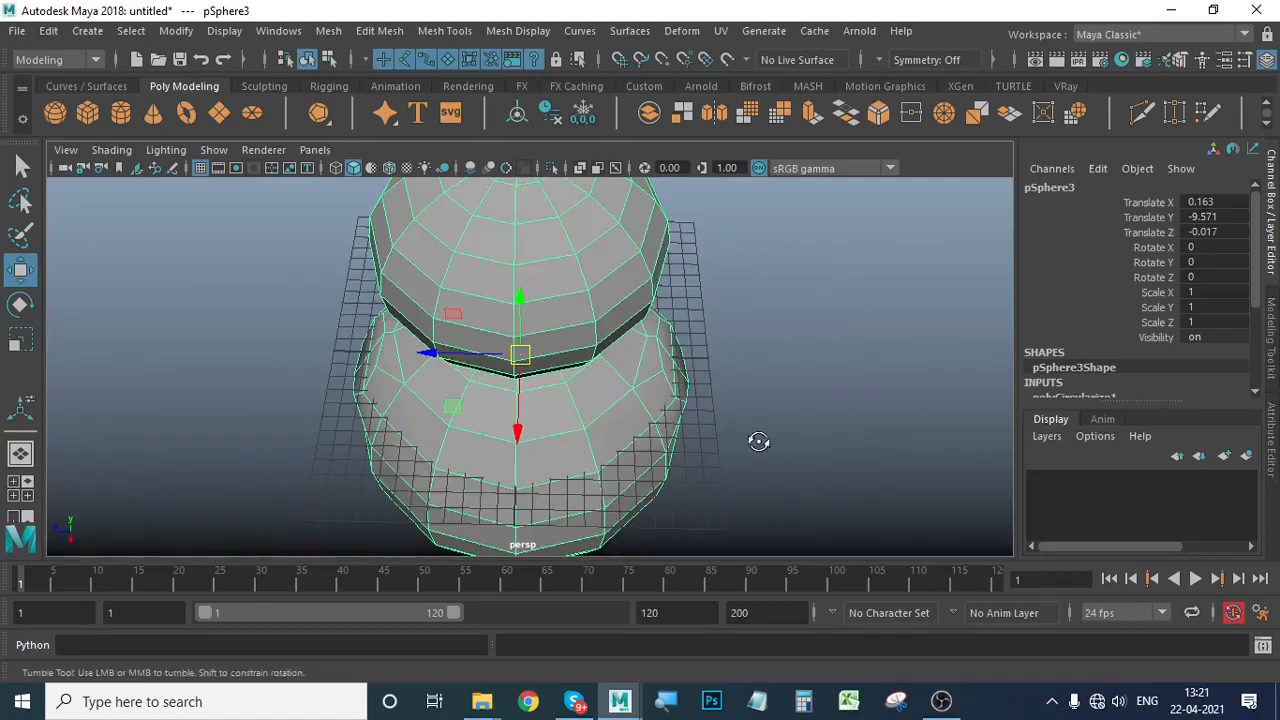
left_click_drag(757, 443, 672, 394, "alt")
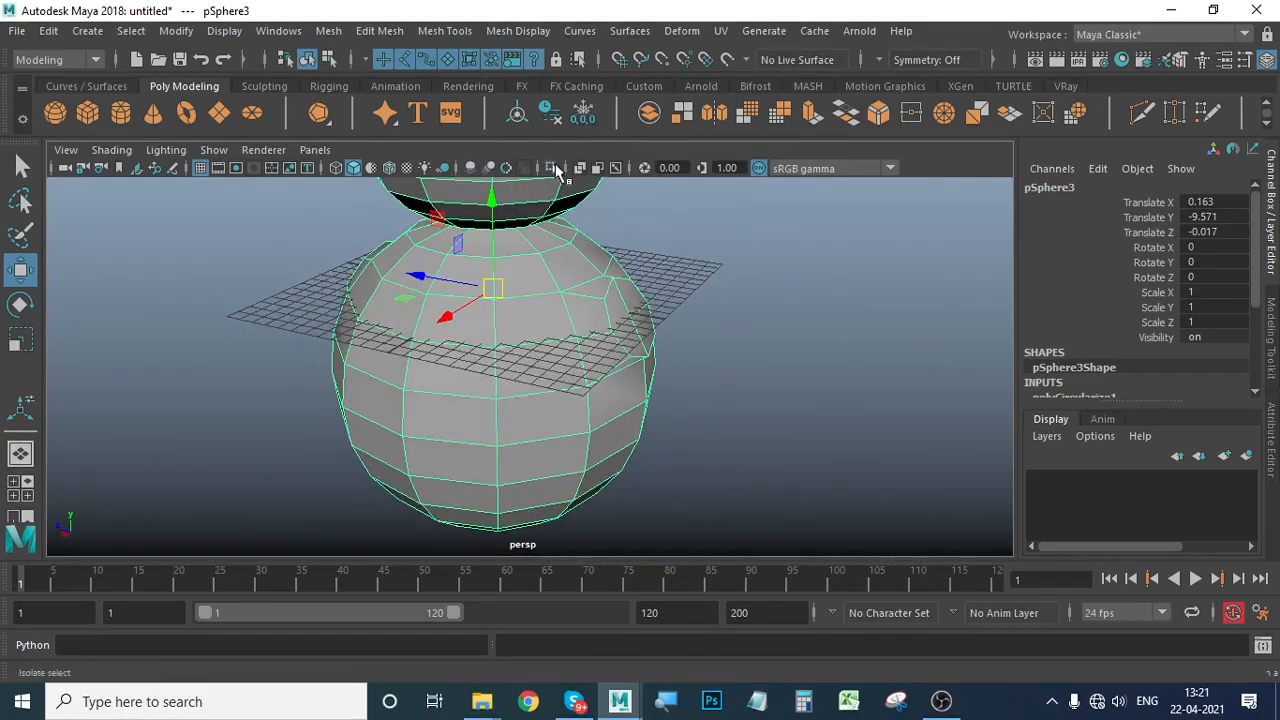
Turn on X-Ray shading and check the character's pivot against the grid origin.
left_click(581, 169)
left_click_drag(568, 312, 449, 326, "alt")
scroll(686, 323, "up", 8)
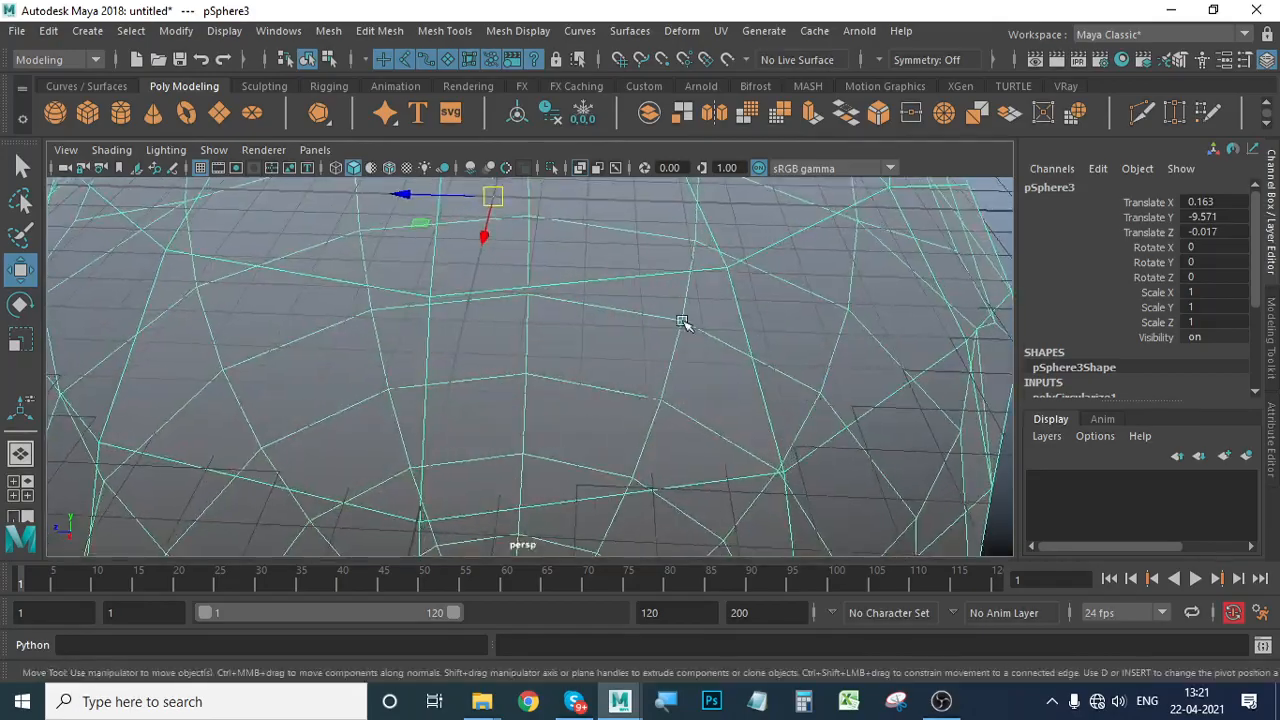
middle_click_drag(686, 323, 611, 353, "alt")
mouse_move(611, 353)
left_mouse_down("alt")
mouse_move(646, 366)
mouse_move(626, 357)
left_mouse_up("alt")
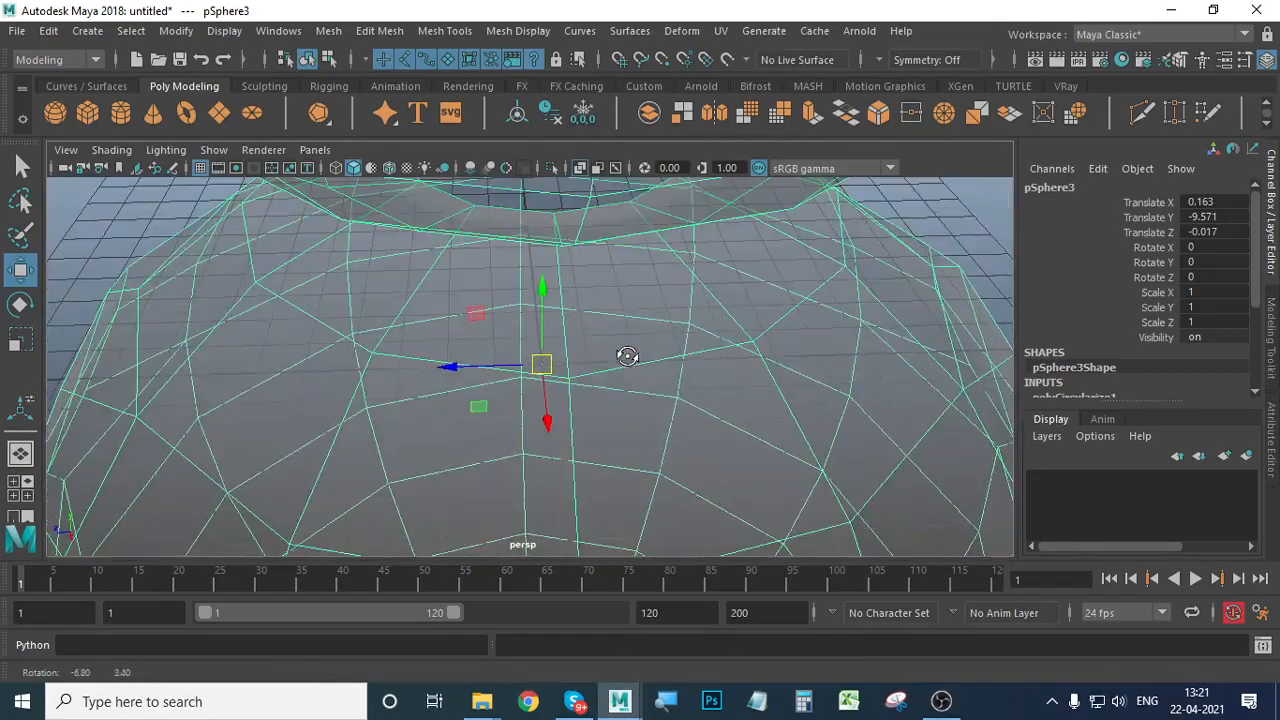
right_click_drag(626, 357, 553, 340, "alt")
scroll(690, 400, "down", 10)
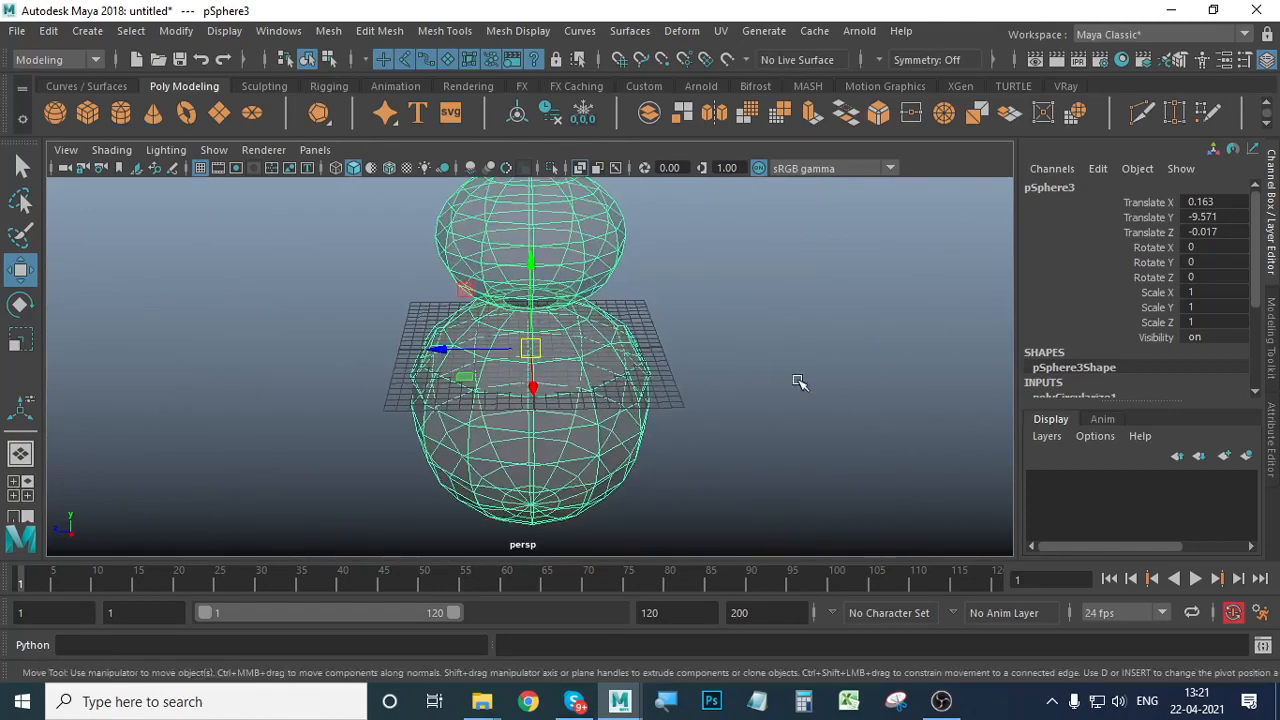
Turn off X-Ray shading and delete the character's construction history.
left_click_drag(798, 382, 765, 398, "alt")
left_click(581, 169)
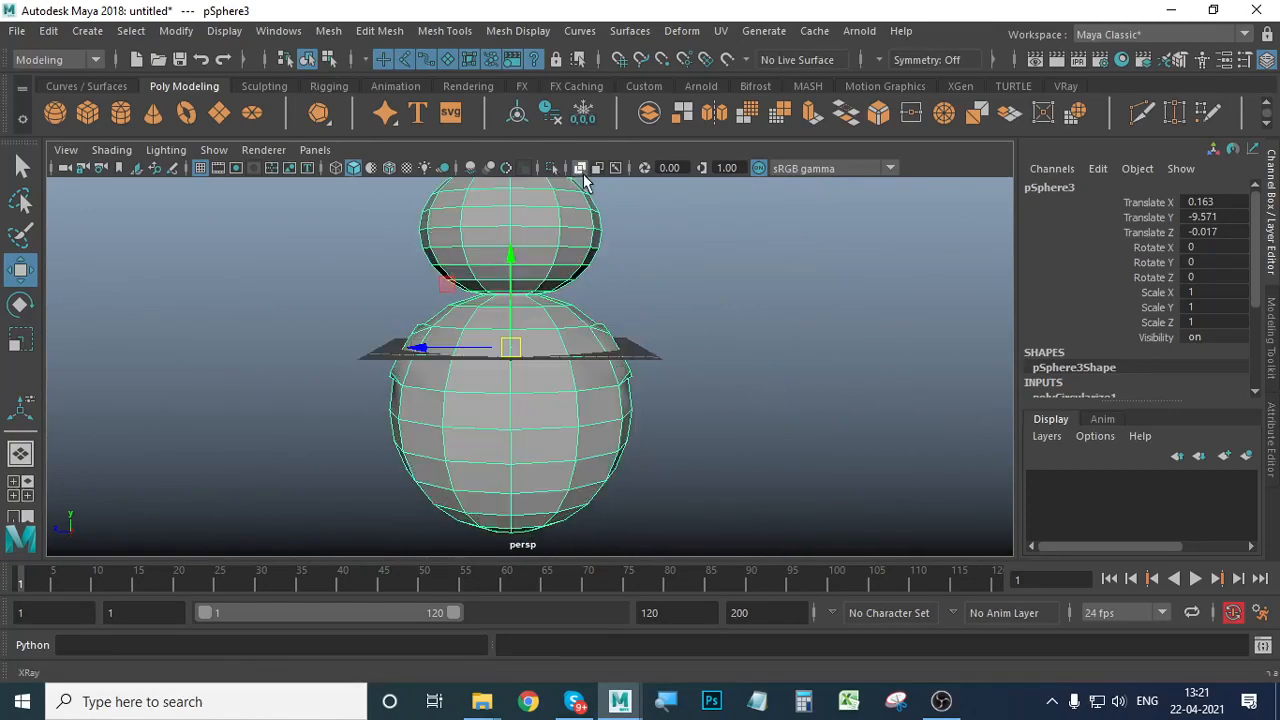
left_click(48, 31)
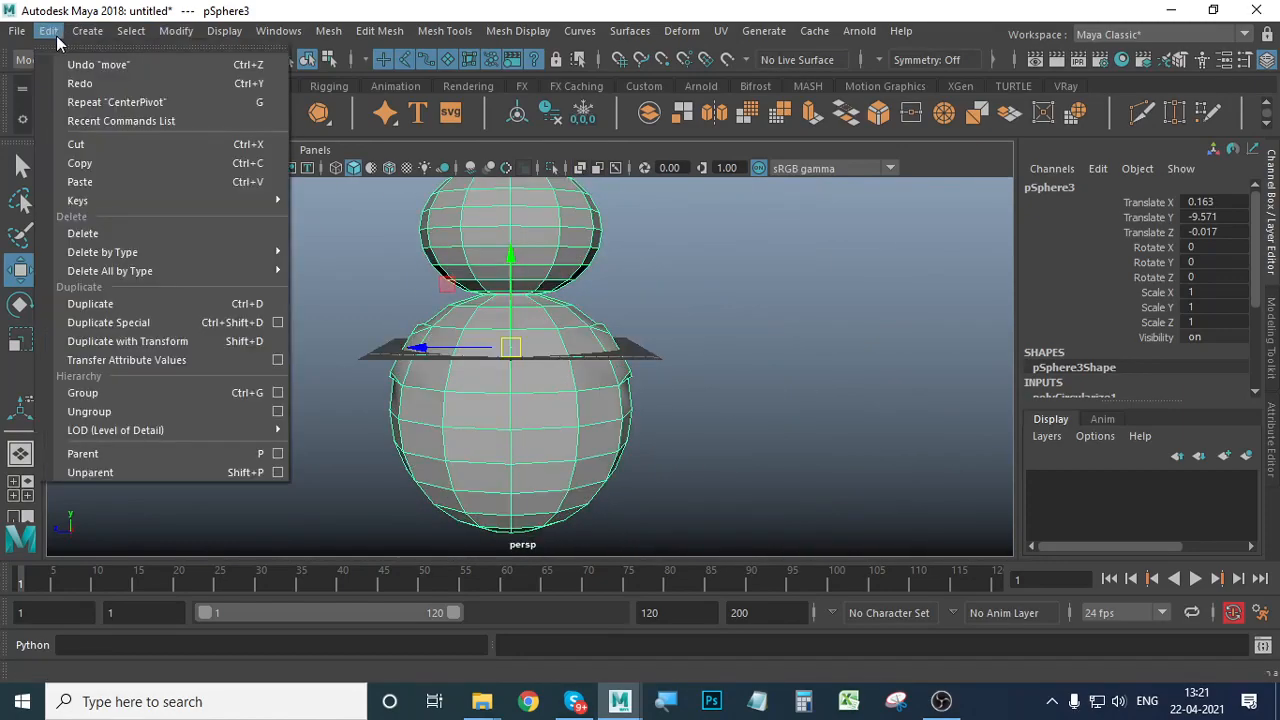
mouse_move(187, 254)
left_click(346, 264)
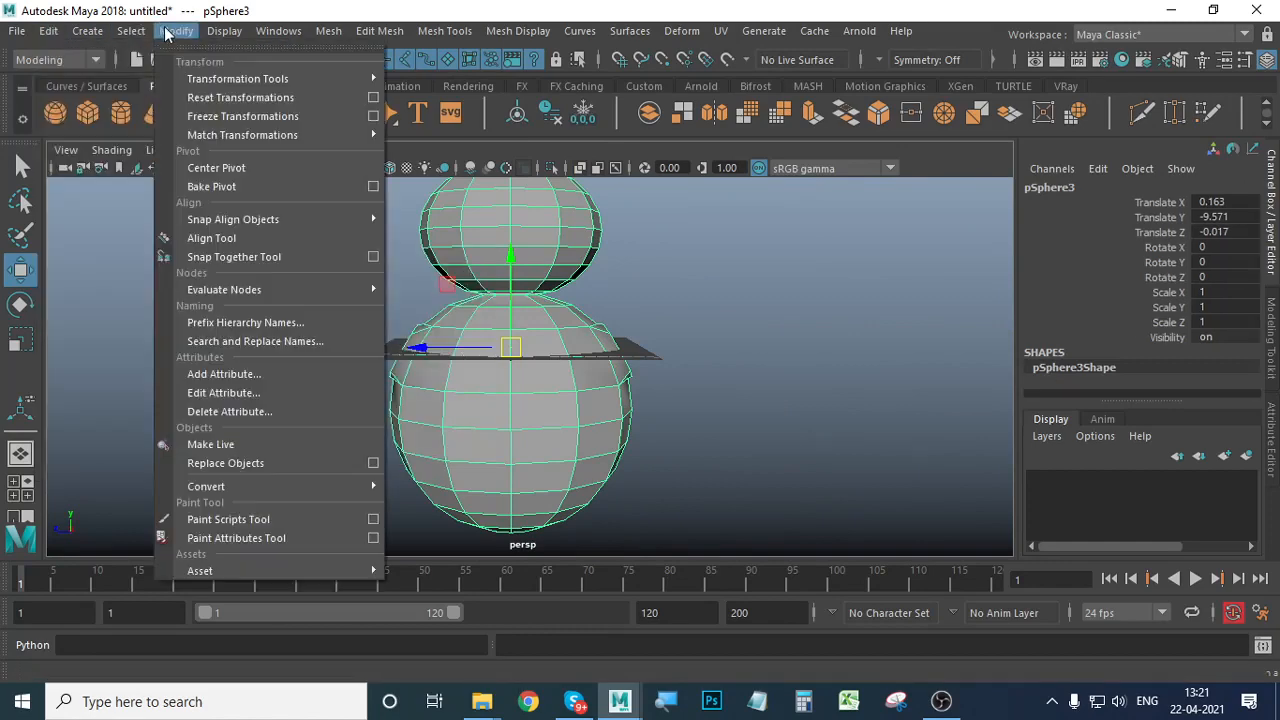
Freeze the character's transformations.
left_click(172, 31)
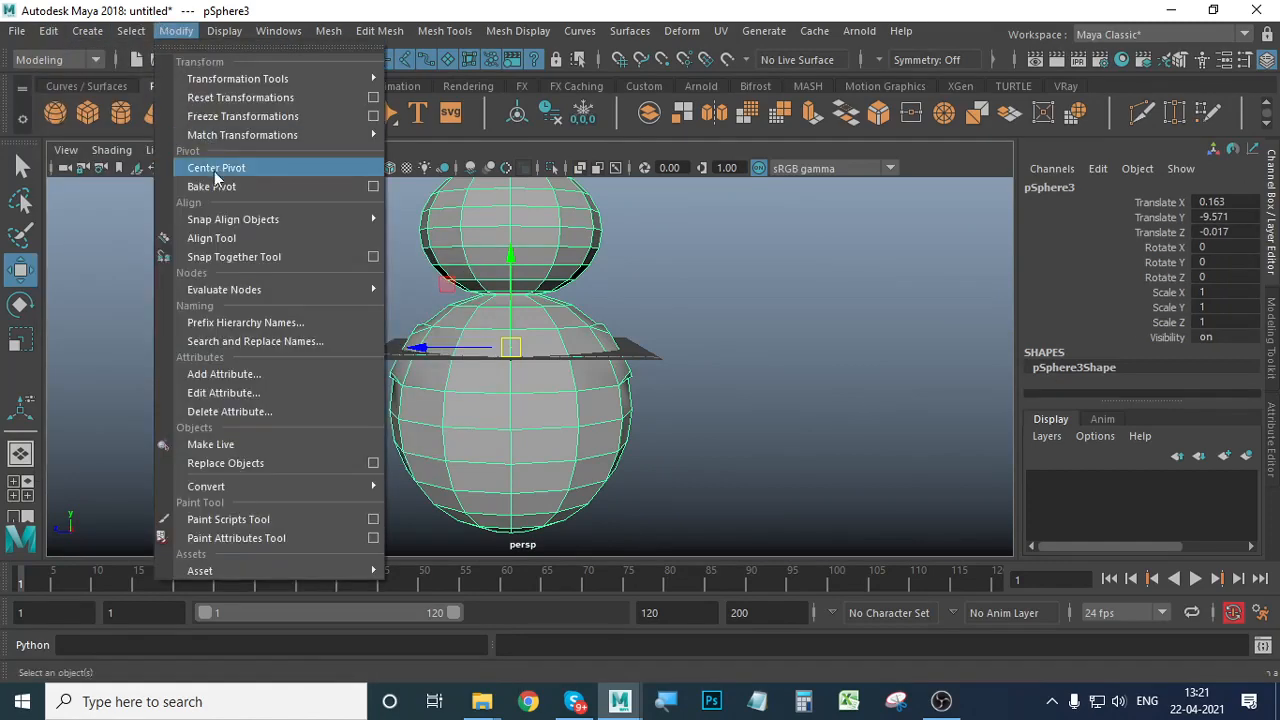
left_click(229, 117)
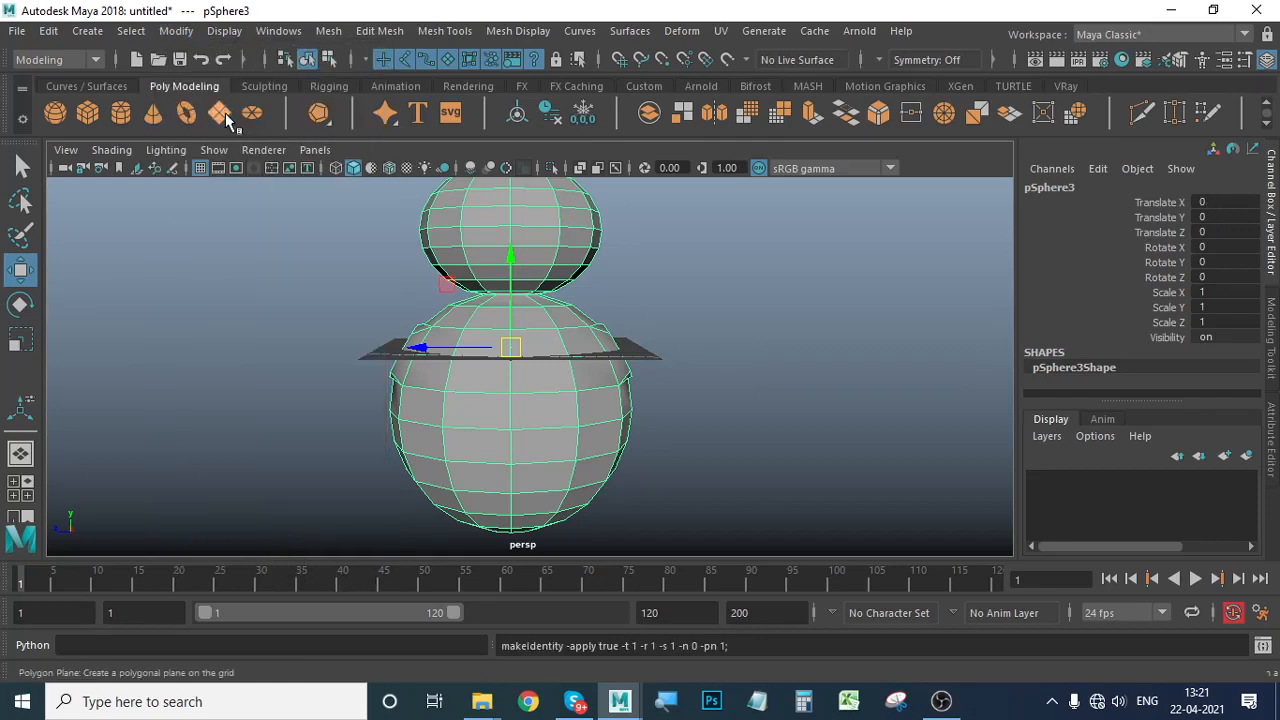
middle_click_drag(563, 371, 563, 418, "alt")
left_click(57, 32)
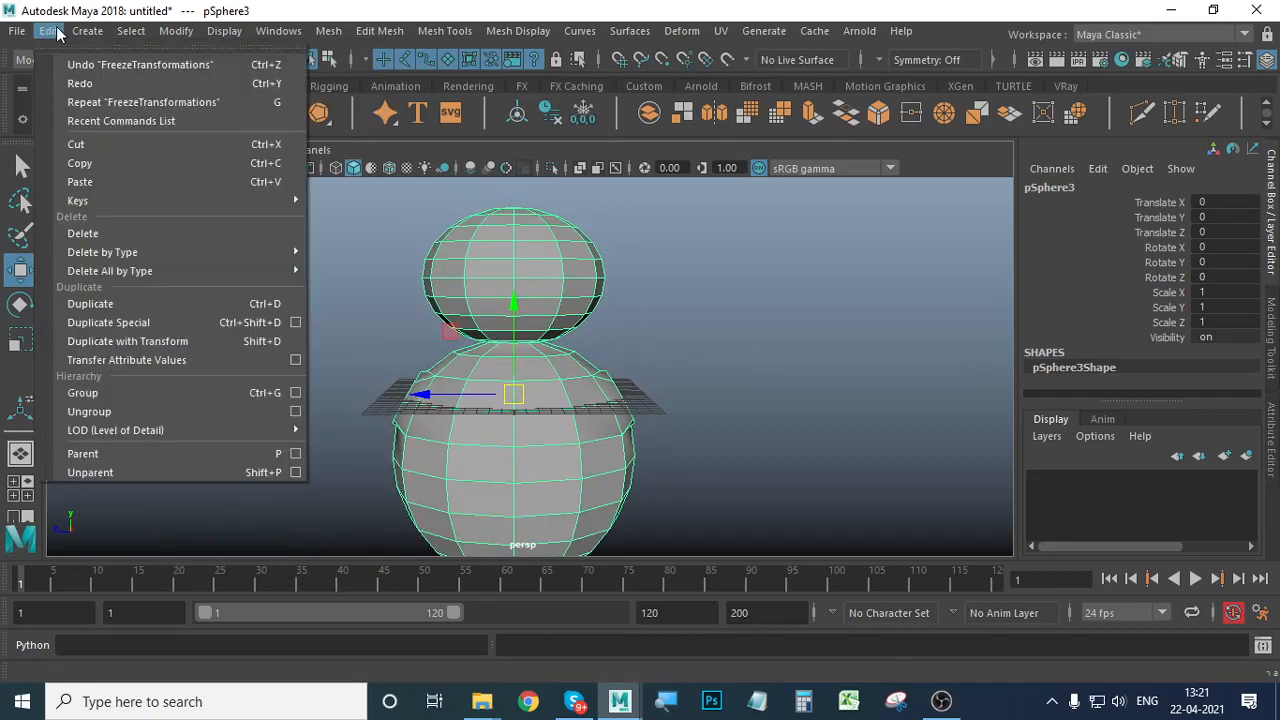
mouse_move(126, 253)
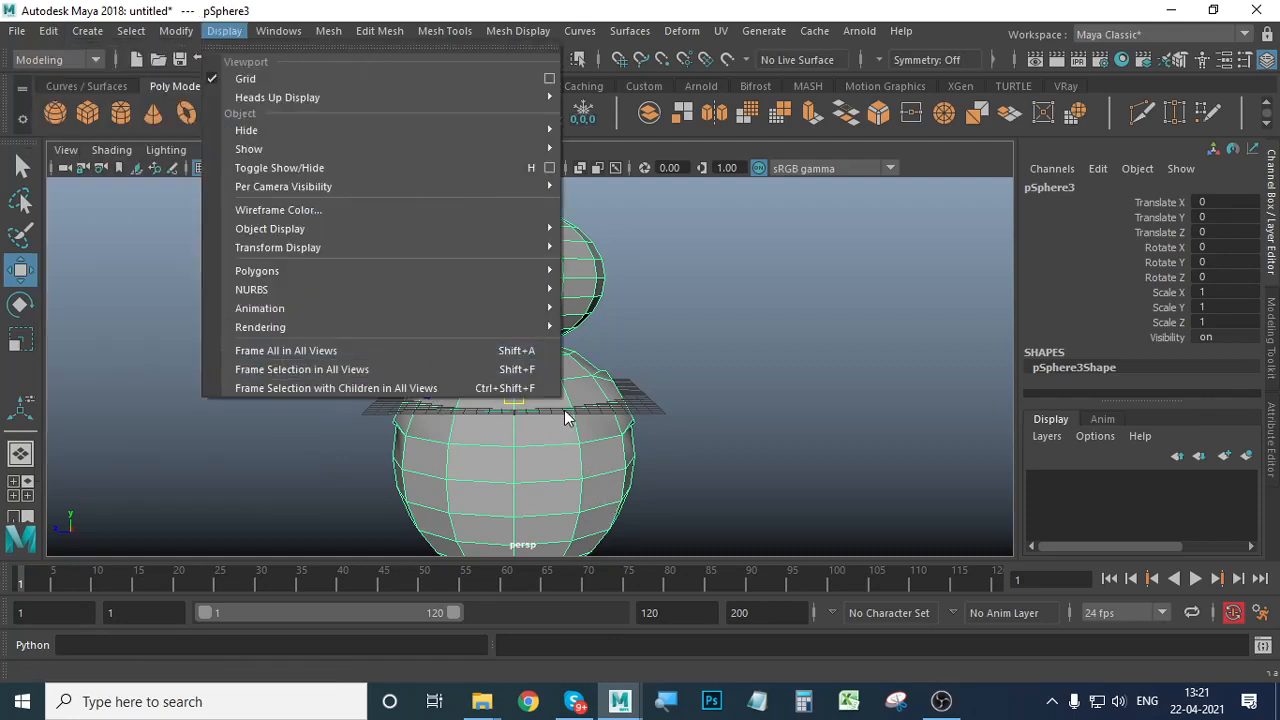
mouse_move(160, 31)
mouse_move(85, 35)
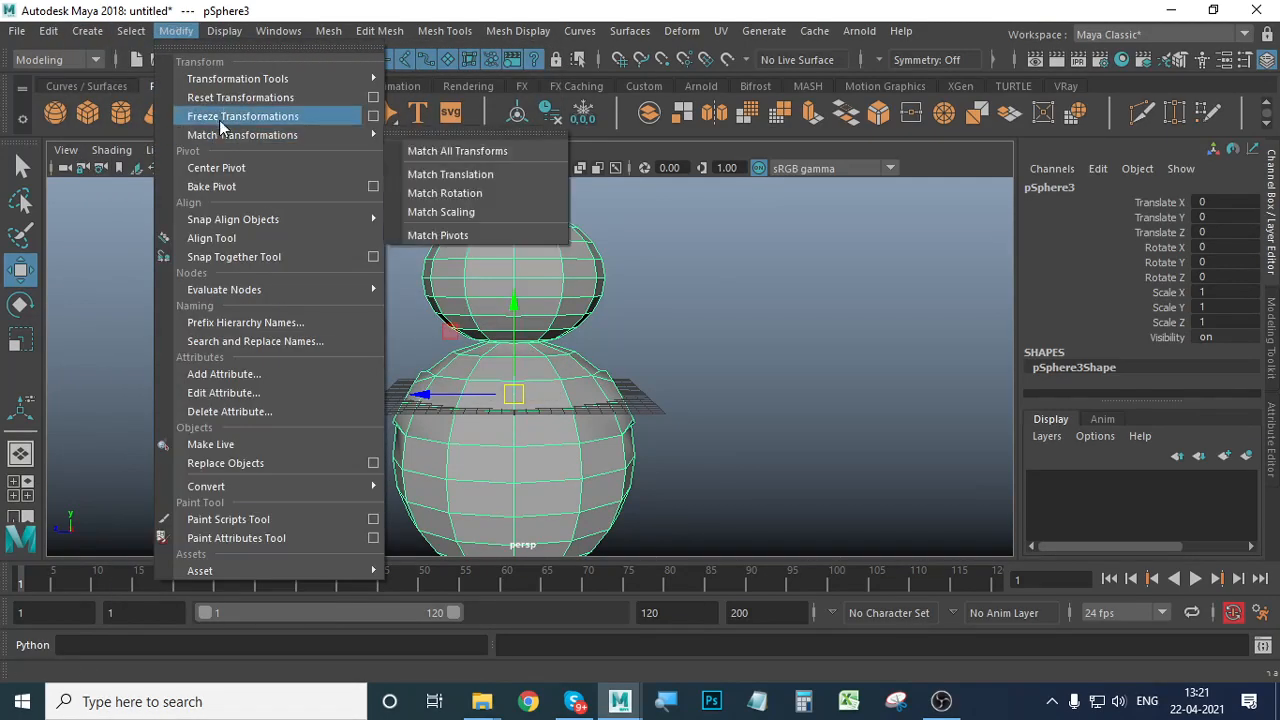
left_click(743, 323)
scroll(564, 300, "down", 5)
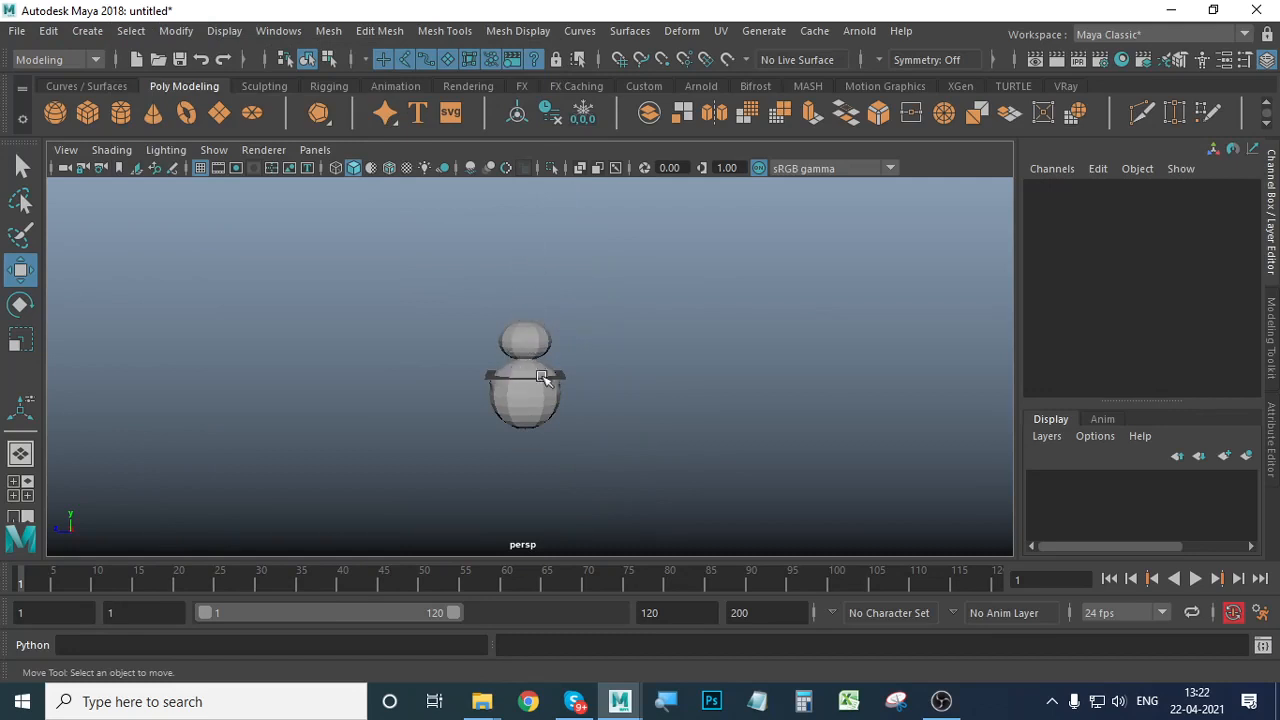
scroll(530, 382, "up", 5)
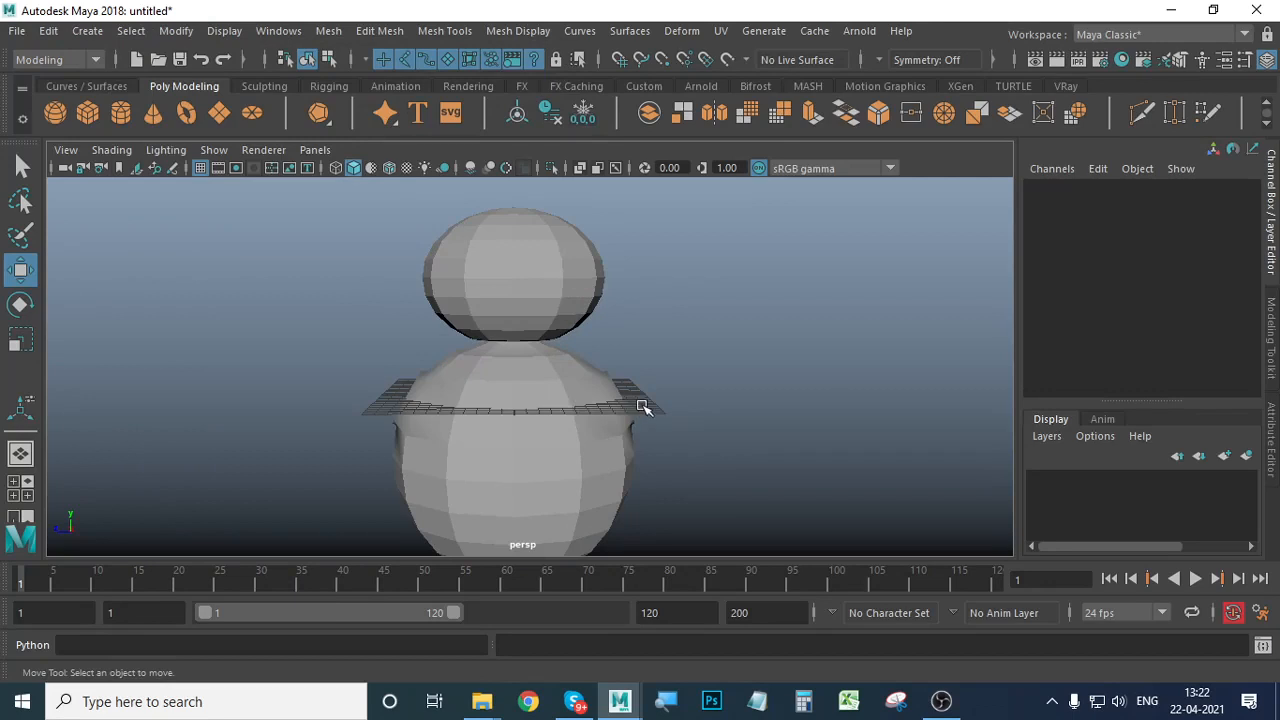
Select the character and set modeling symmetry to Object Z.
left_click(520, 374)
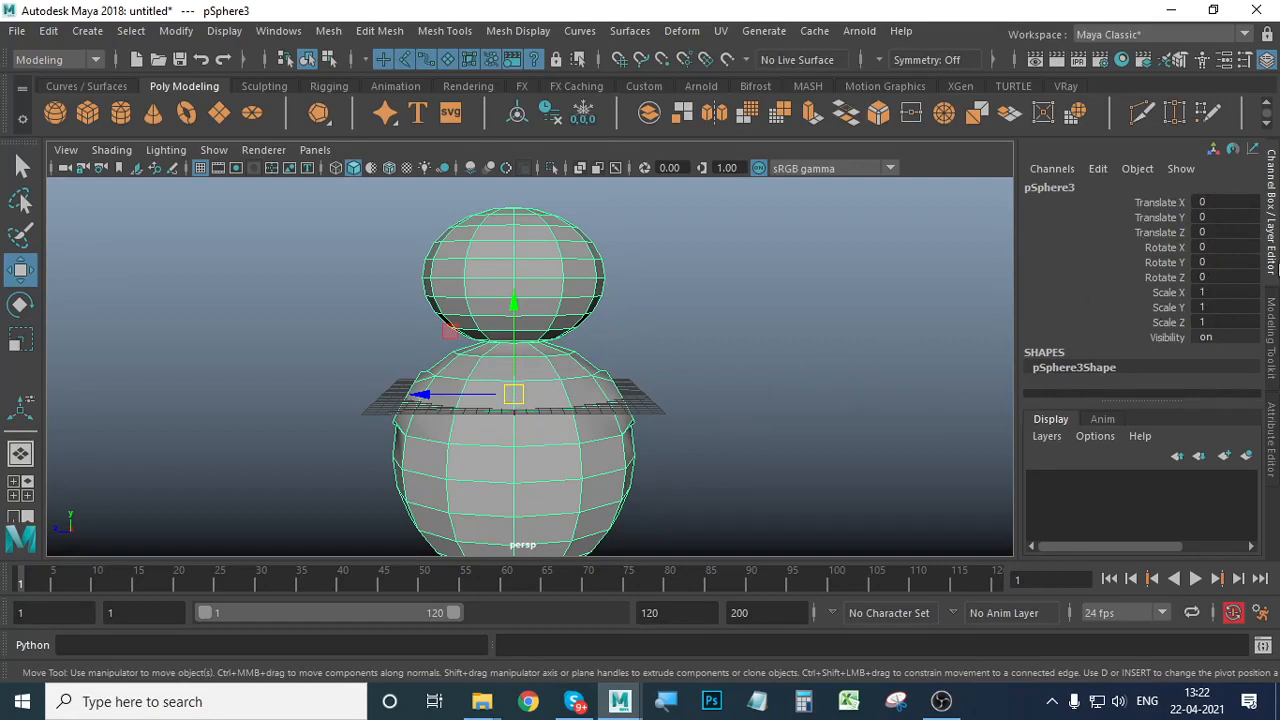
scroll(745, 394, "down", 5)
left_click_drag(597, 377, 563, 374, "alt")
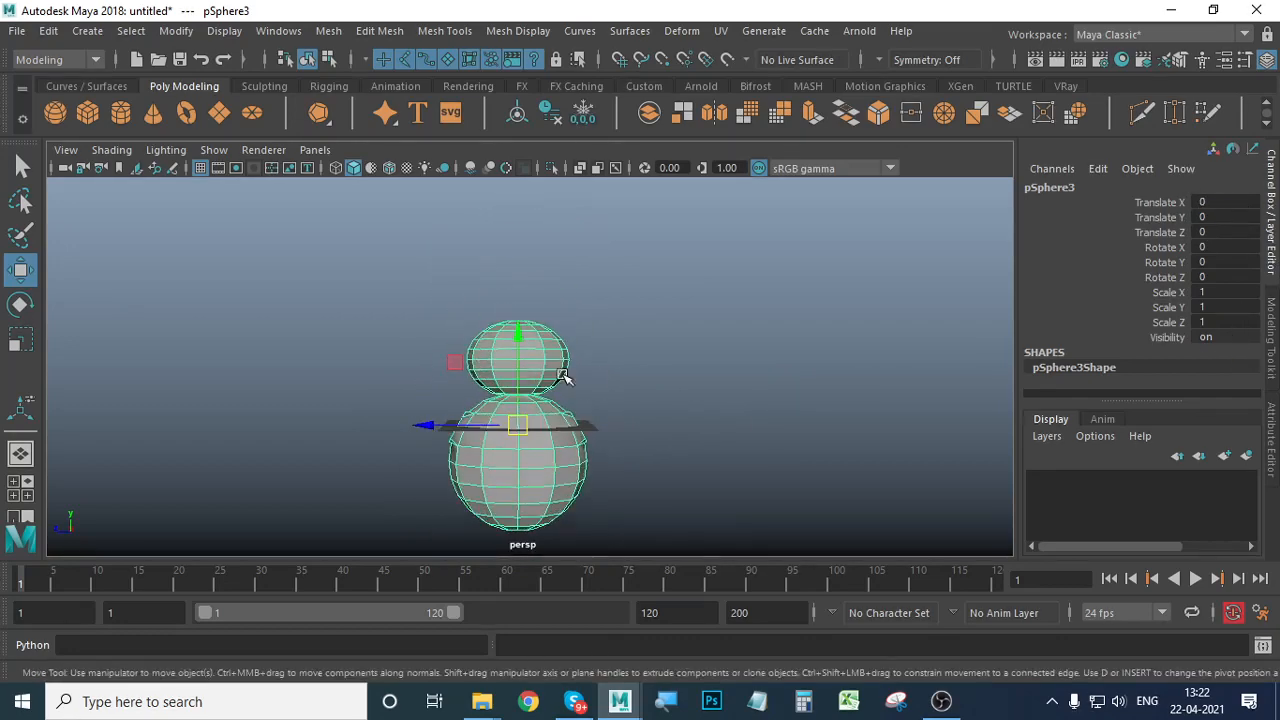
scroll(620, 372, "up", 3)
left_click_drag(686, 369, 706, 277, "alt")
left_click(886, 60)
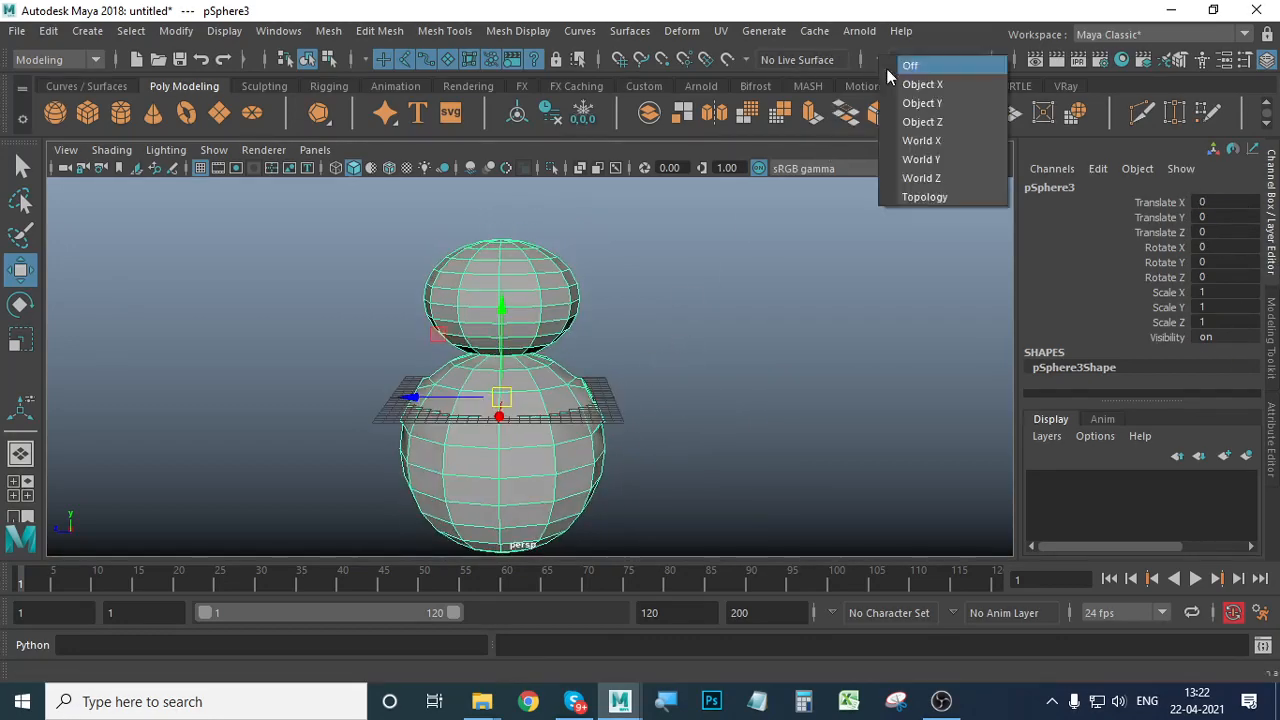
left_click(922, 84)
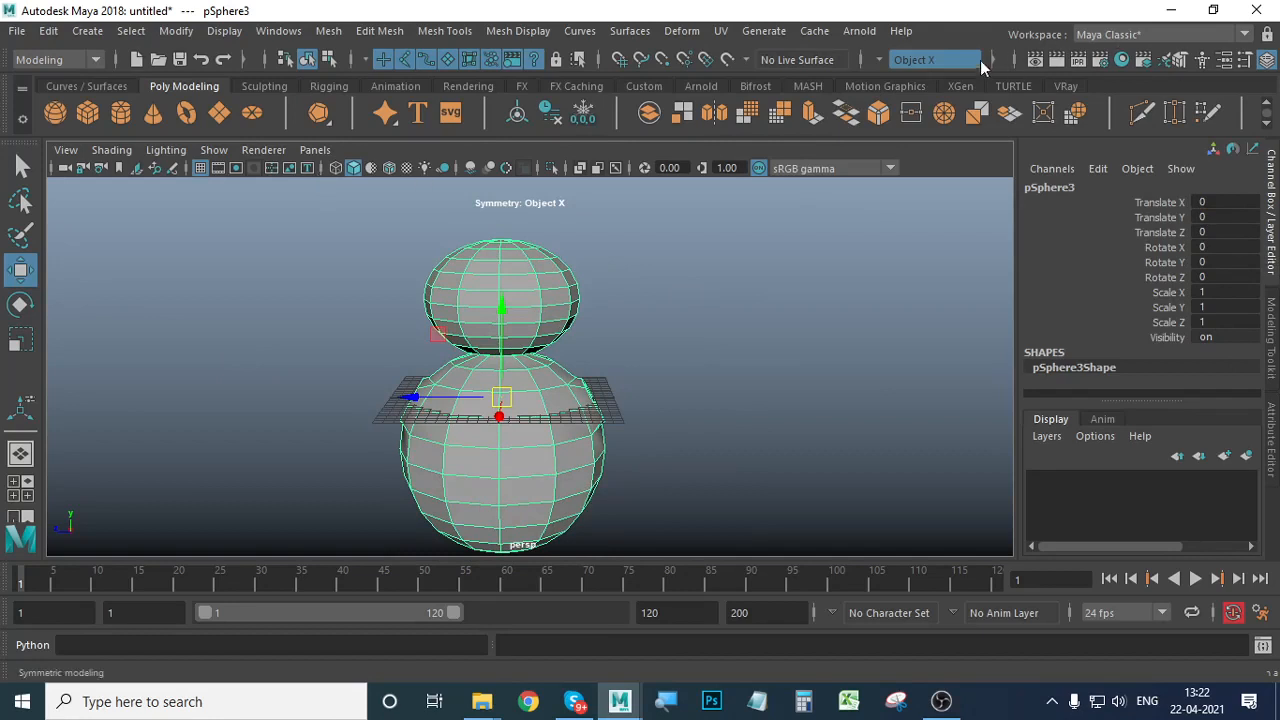
left_click(895, 61)
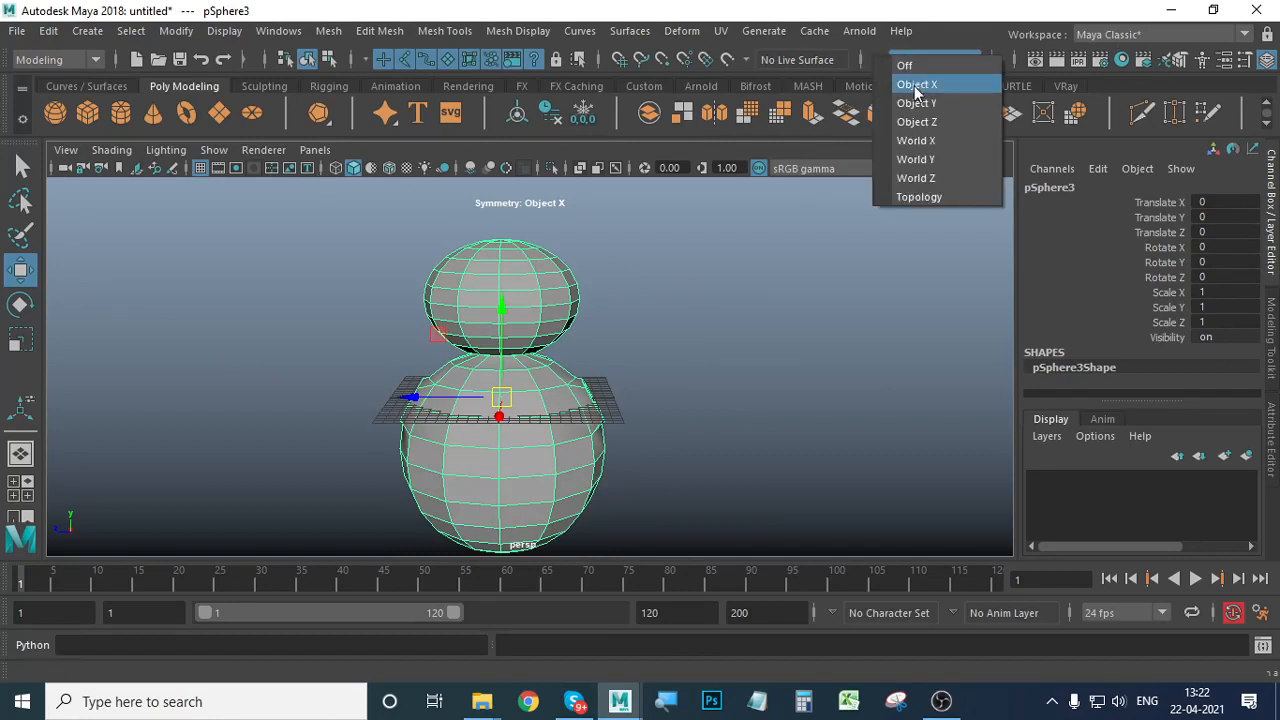
left_click(931, 123)
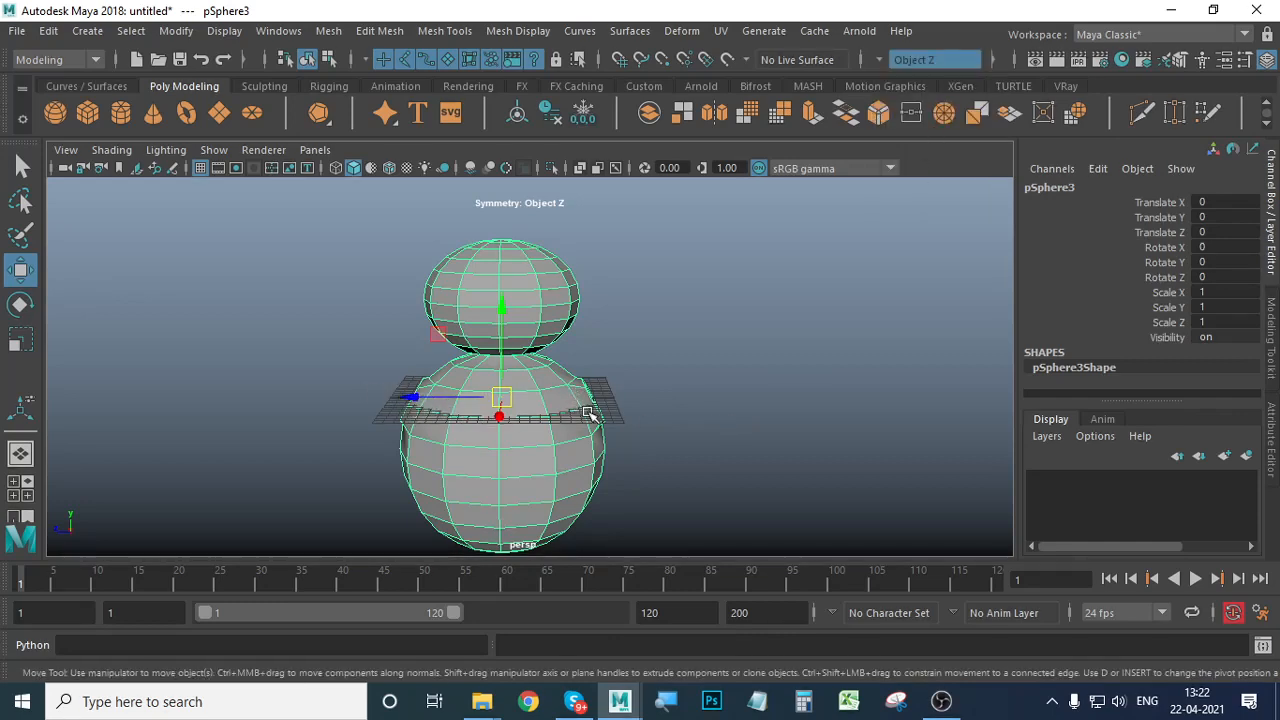
Select a face within the circular arm area in face mode and check the selection from around the body.
scroll(620, 423, "up", 5)
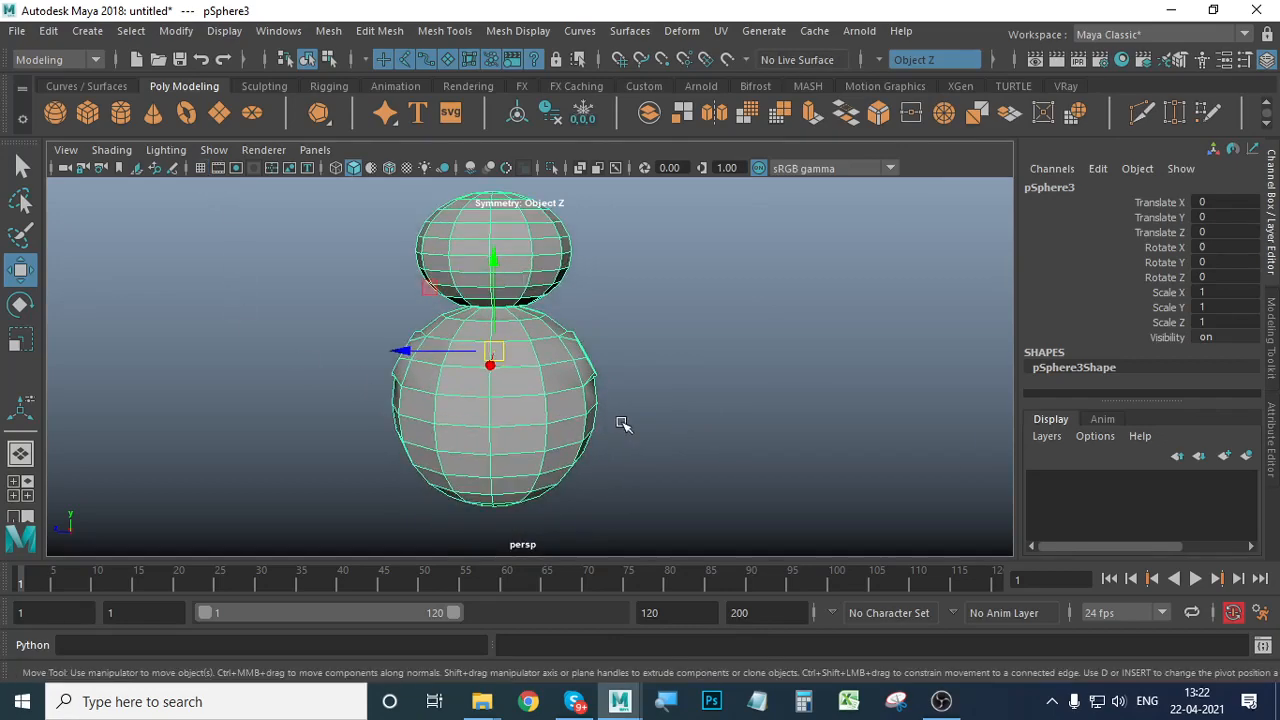
right_click_drag(451, 184, 451, 236)
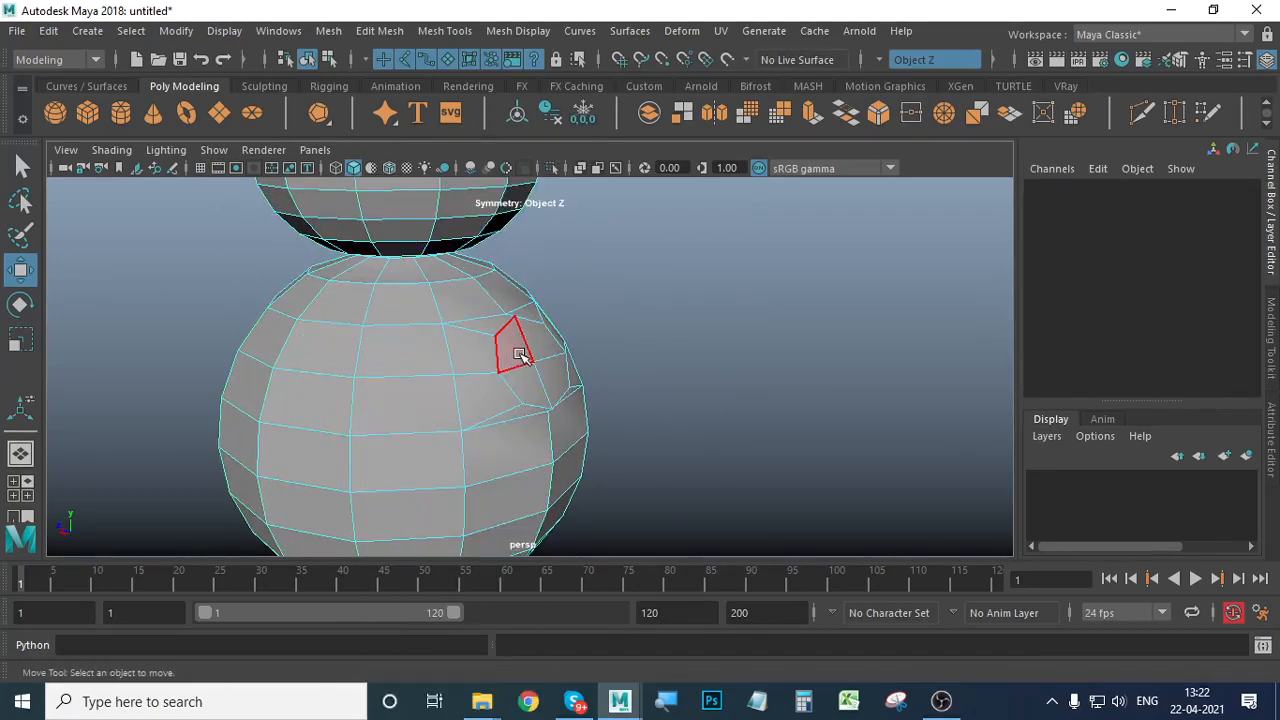
left_click(516, 347)
left_click_drag(512, 472, 800, 484, "alt")
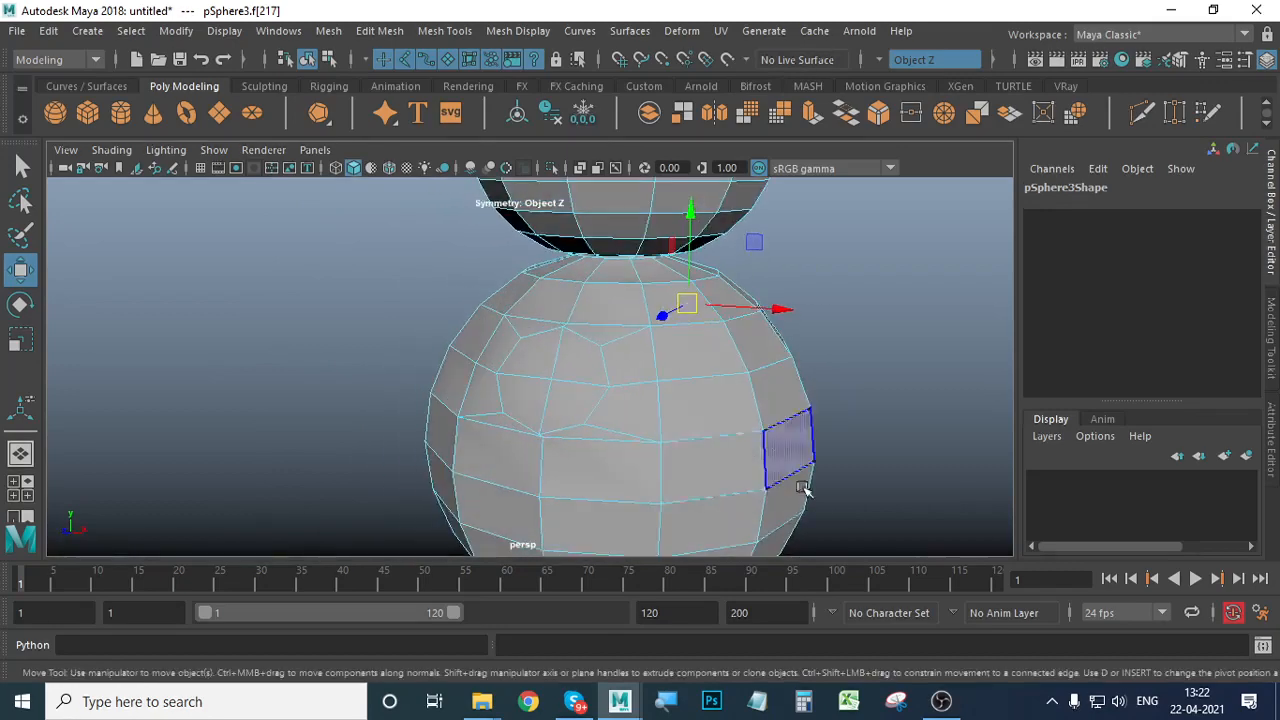
right_click_drag(803, 486, 768, 433, "alt")
left_click_drag(768, 433, 409, 427, "alt")
right_click_drag(406, 426, 611, 431, "alt")
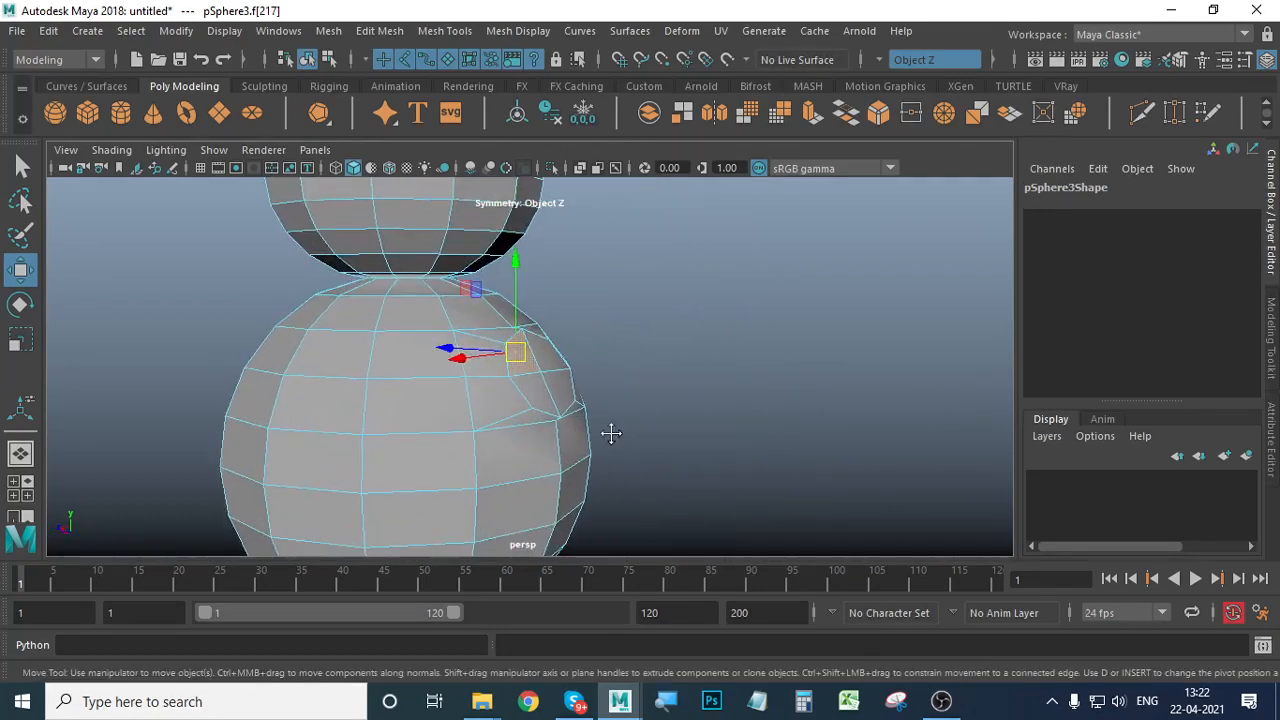
left_click_drag(620, 422, 623, 466, "alt")
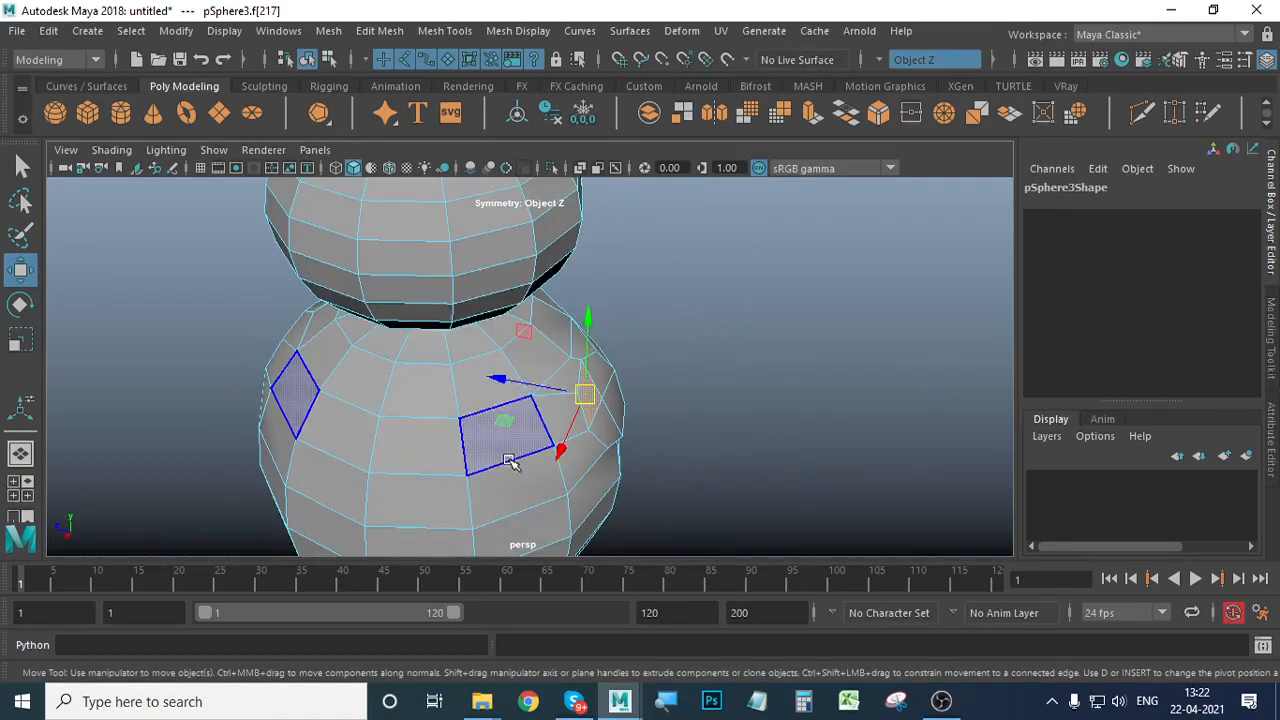
Compare the circular arm areas on both sides of the body for a mirrored face selection.
left_click_drag(557, 443, 505, 318, "alt")
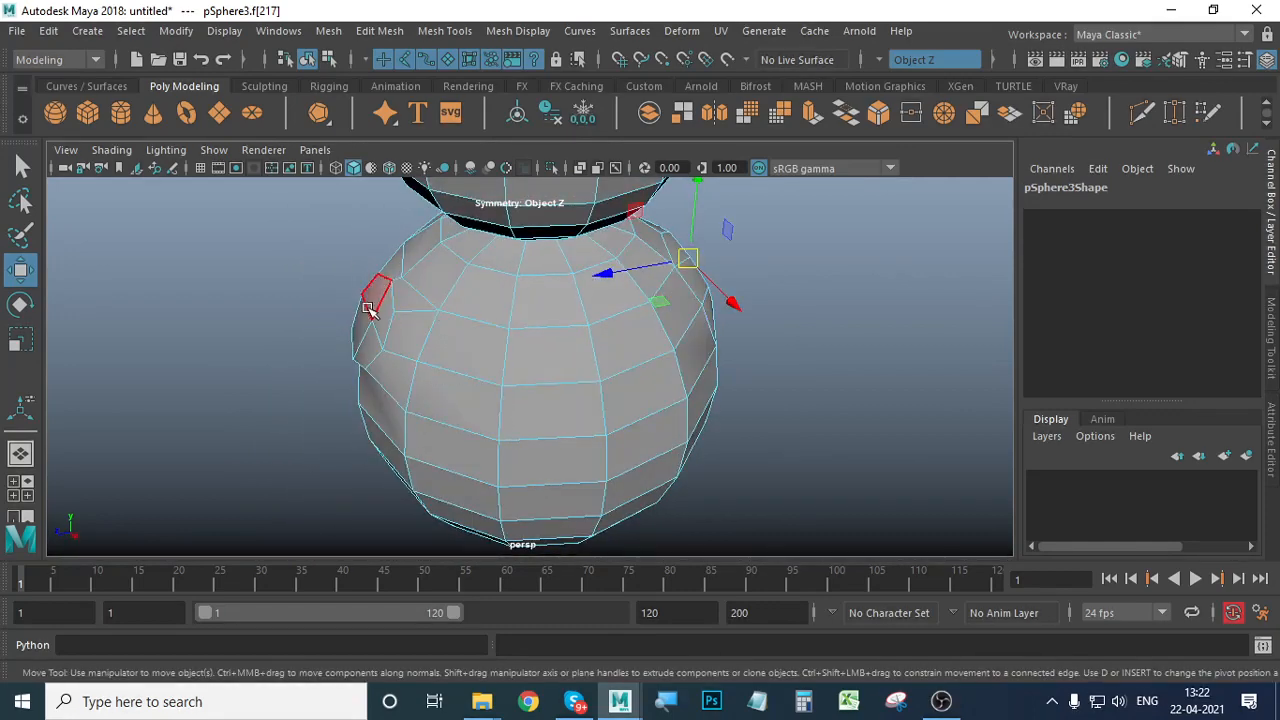
left_click_drag(629, 457, 720, 463, "alt")
right_click_drag(720, 463, 630, 440, "alt")
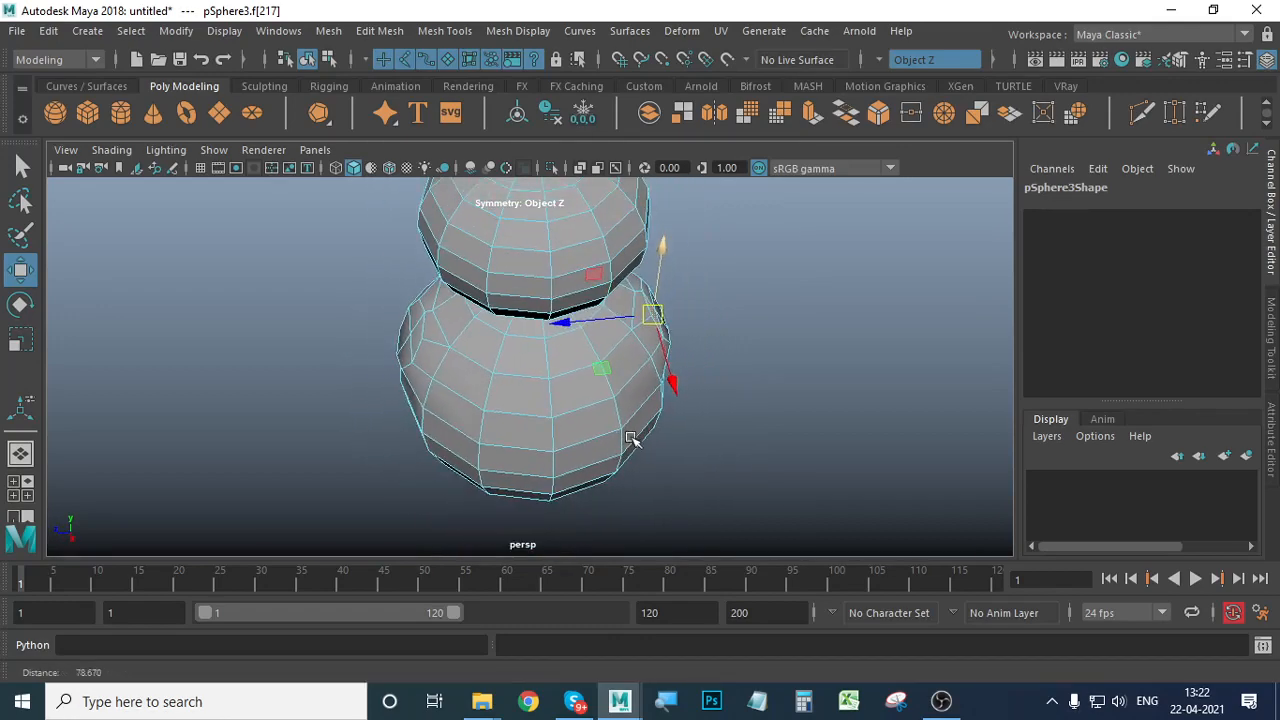
left_click_drag(631, 440, 683, 449, "alt")
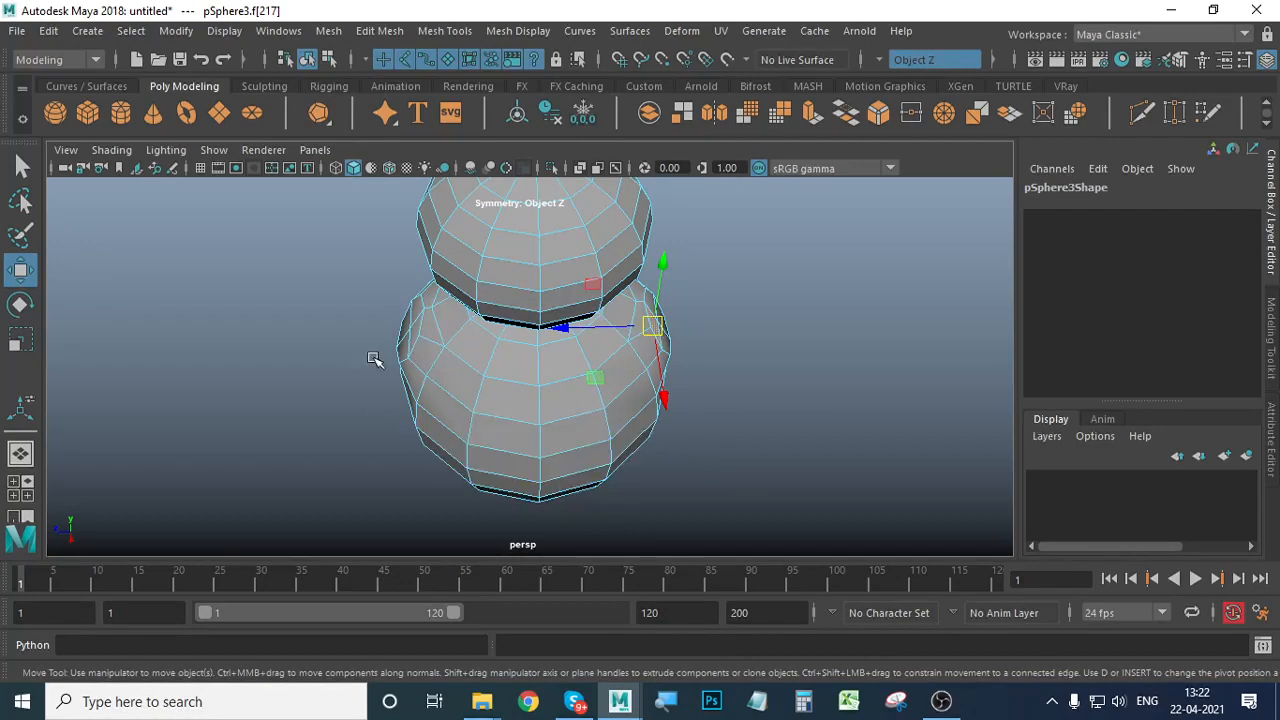
middle_click_drag(627, 411, 614, 441, "alt")
left_click_drag(614, 441, 482, 418, "alt")
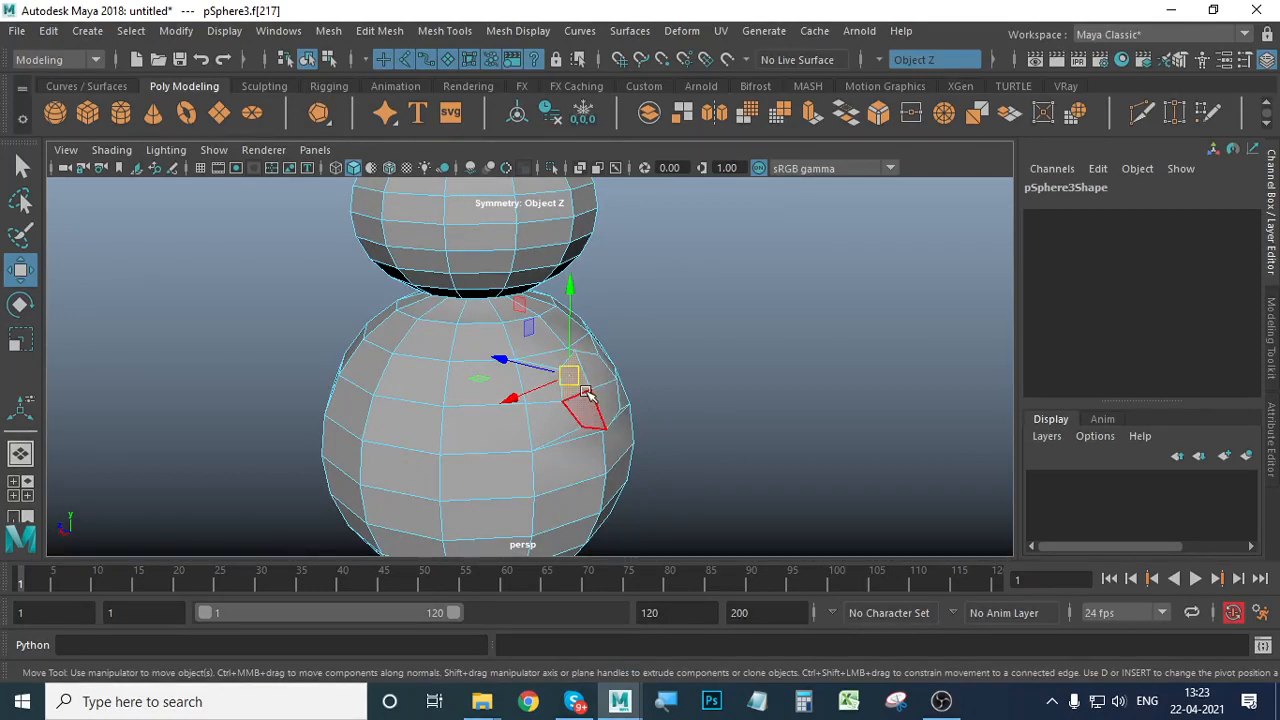
left_click_drag(490, 425, 337, 429, "alt")
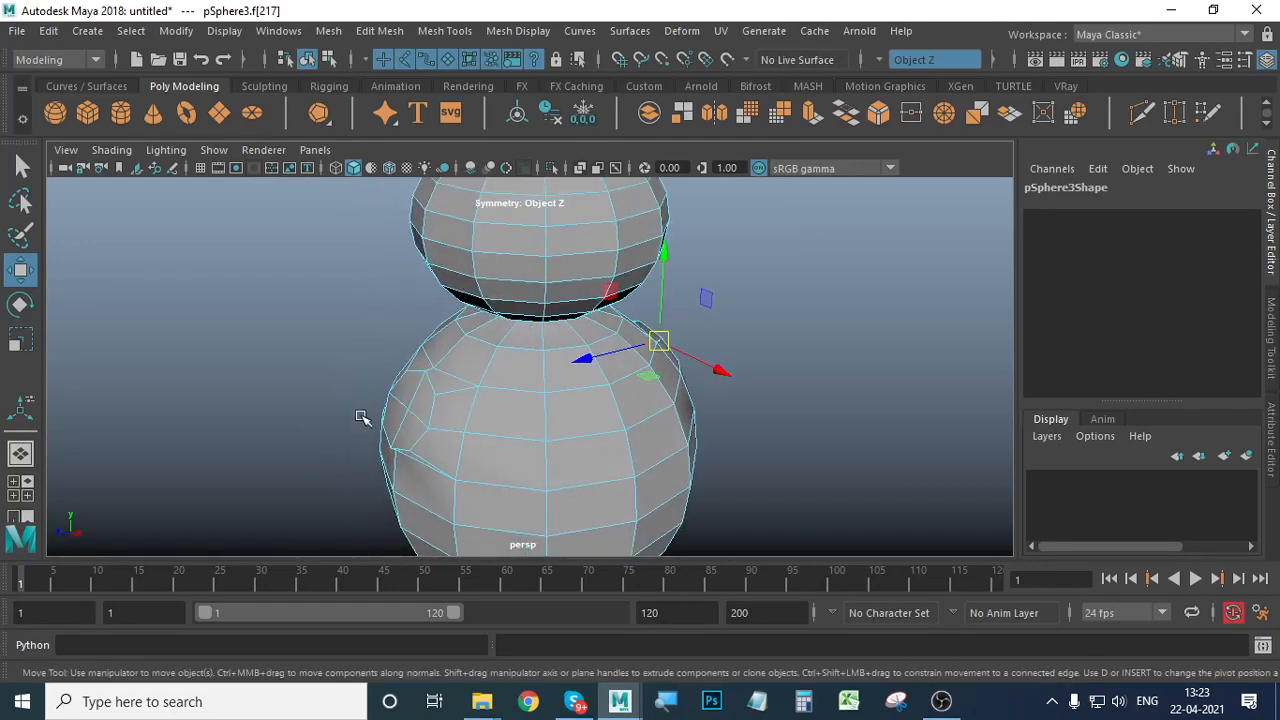
left_click_drag(390, 415, 585, 400, "alt")
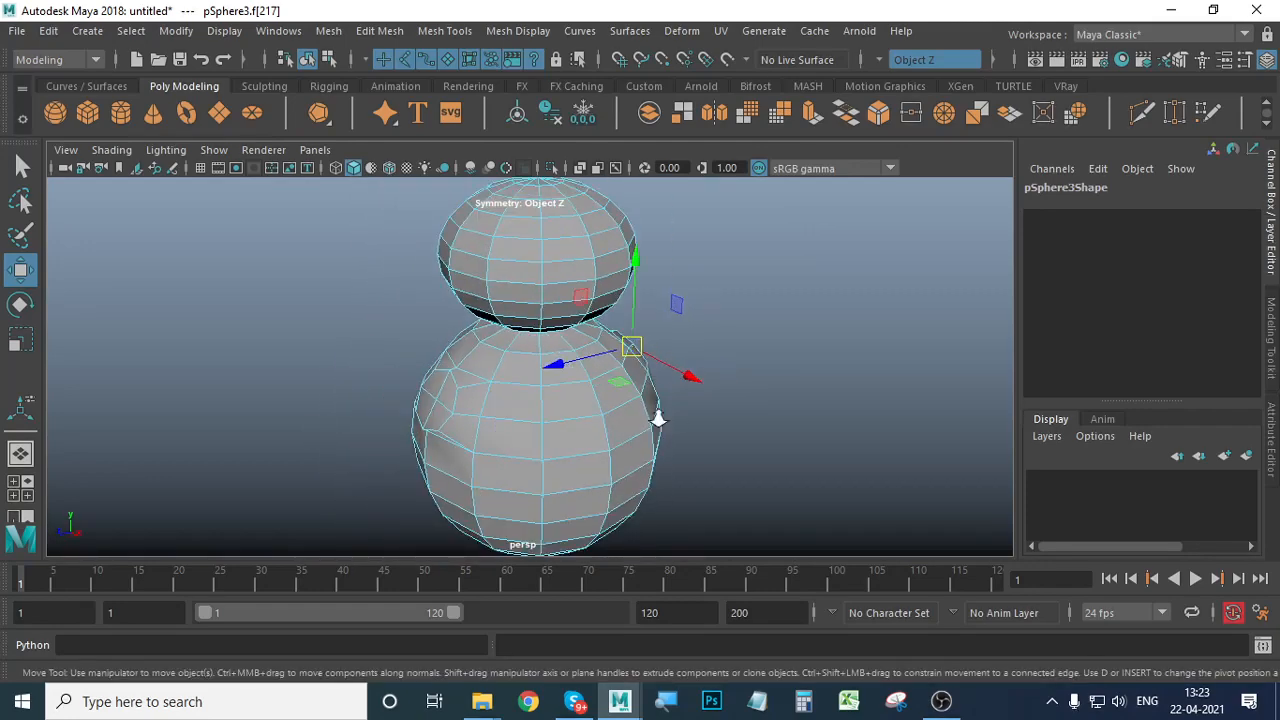
left_click_drag(658, 418, 610, 461, "alt")
double_click(655, 439)
right_click_drag(666, 452, 628, 456, "alt")
left_click_drag(628, 456, 594, 473, "alt")
key("ctrl+z")
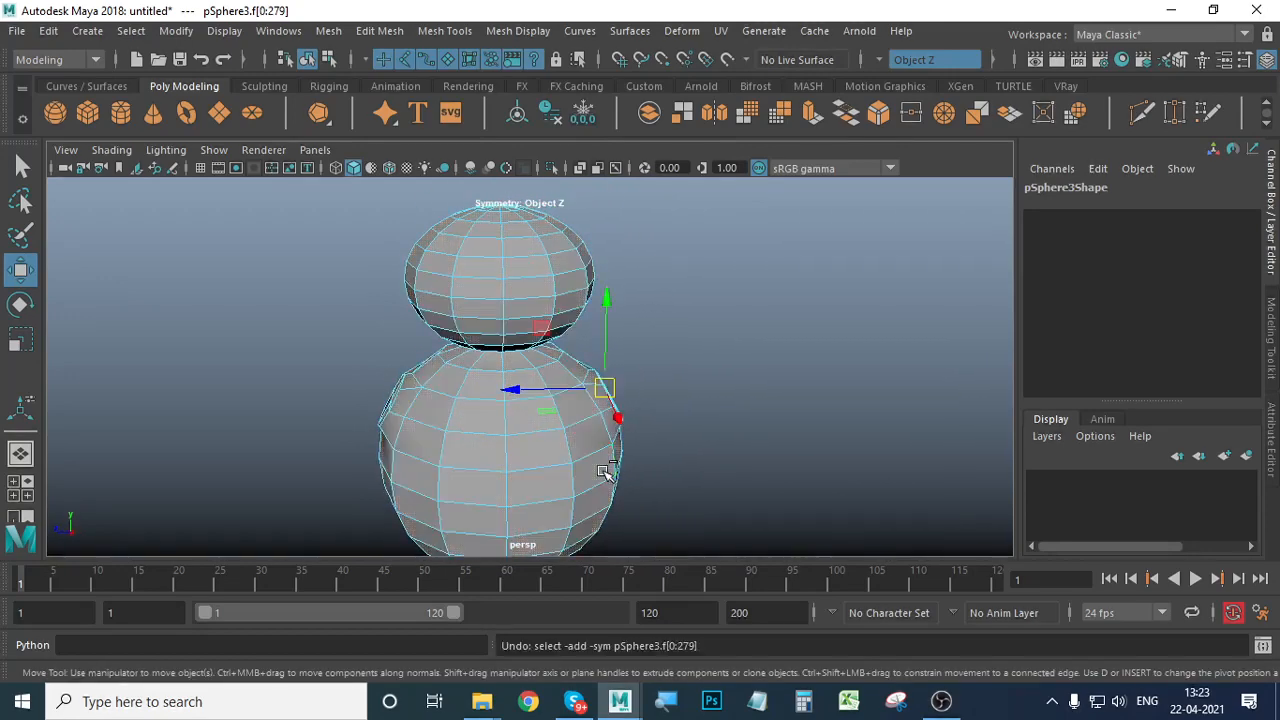
left_click_drag(671, 474, 491, 434, "alt")
scroll(560, 463, "up", 2)
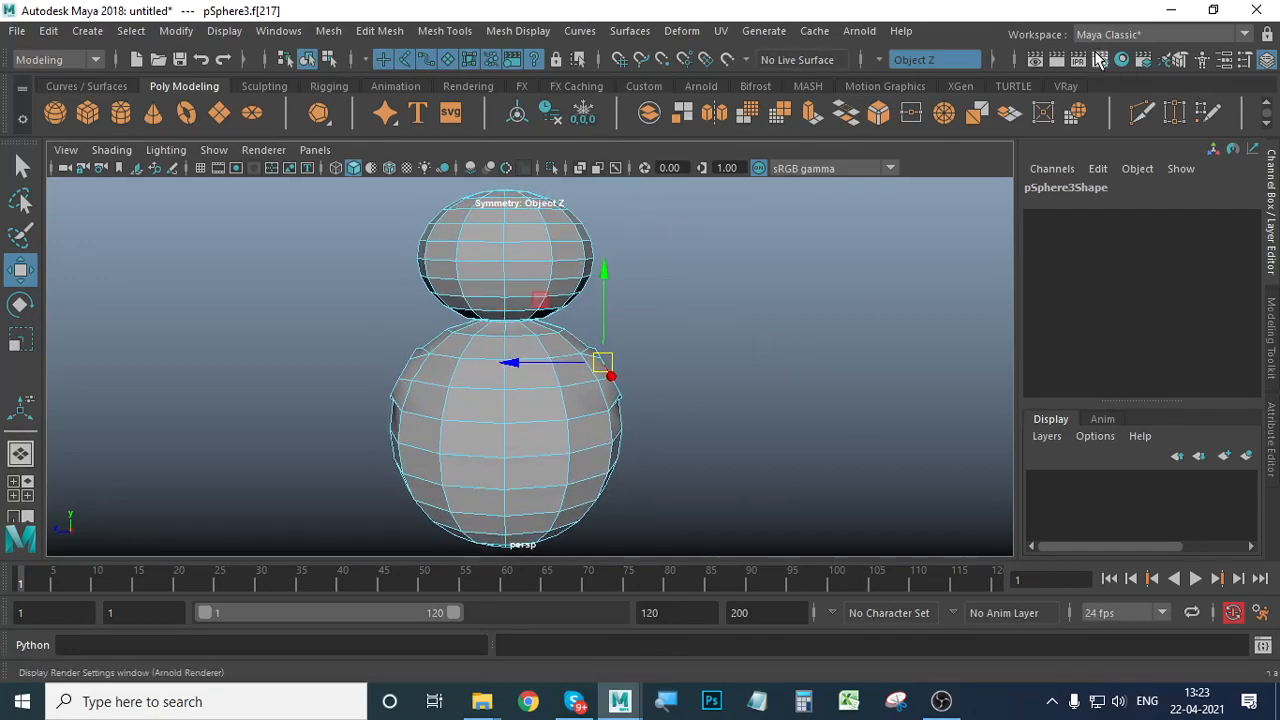
Turn modeling symmetry off and clear the face selection.
left_click(886, 62)
left_click(920, 69)
left_click(829, 349)
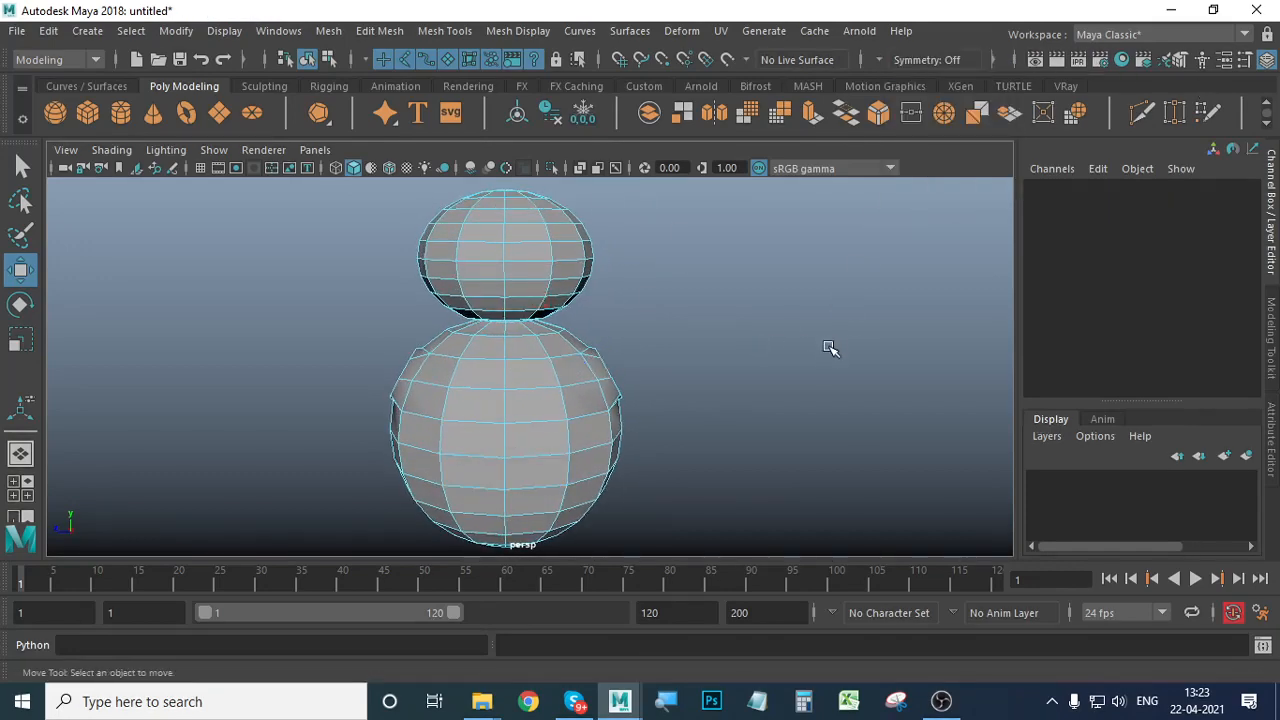
scroll(686, 380, "down", 2)
left_click_drag(686, 380, 665, 410, "alt")
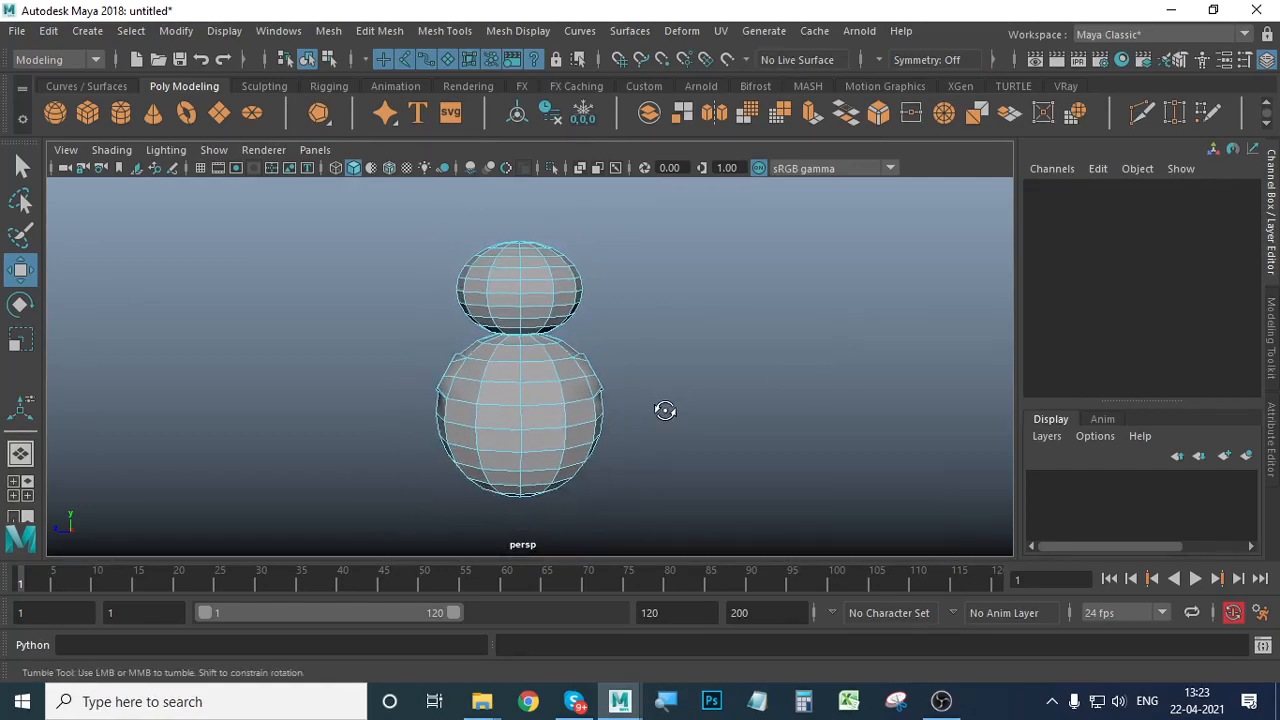
scroll(610, 390, "up", 2)
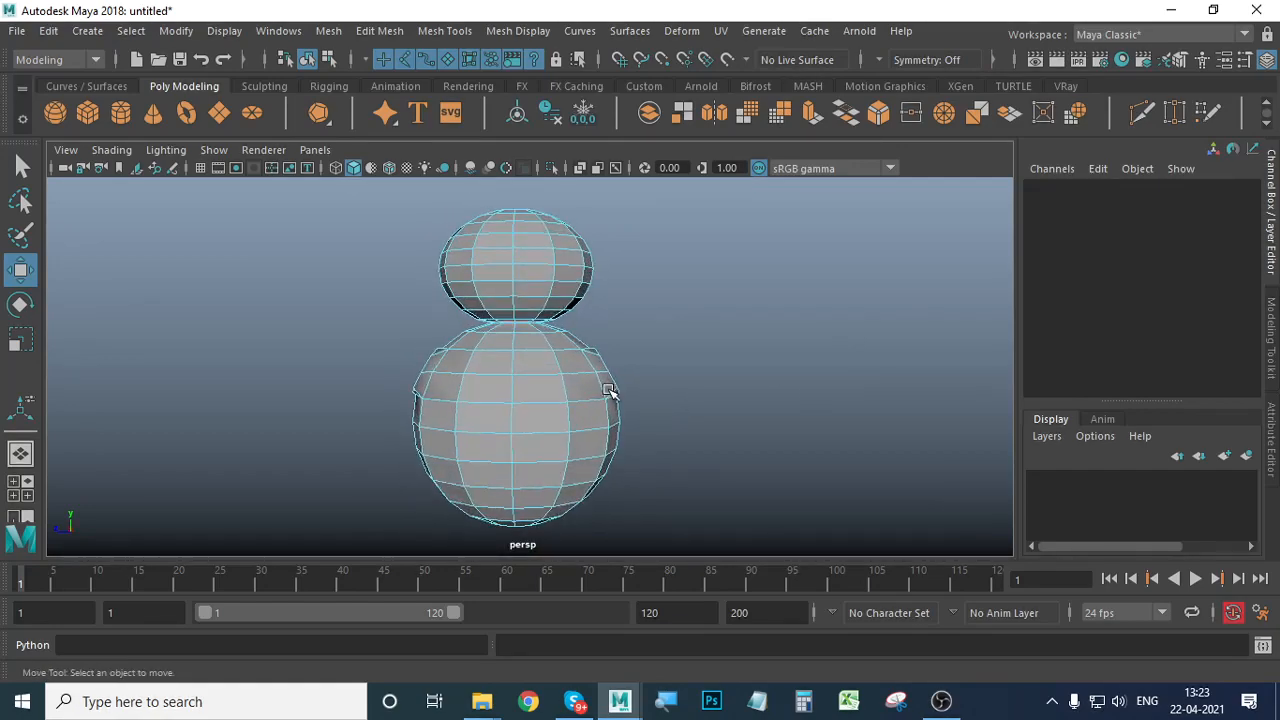
Select all faces on one side of the character's vertical centre line and delete that half.
right_click(491, 257)
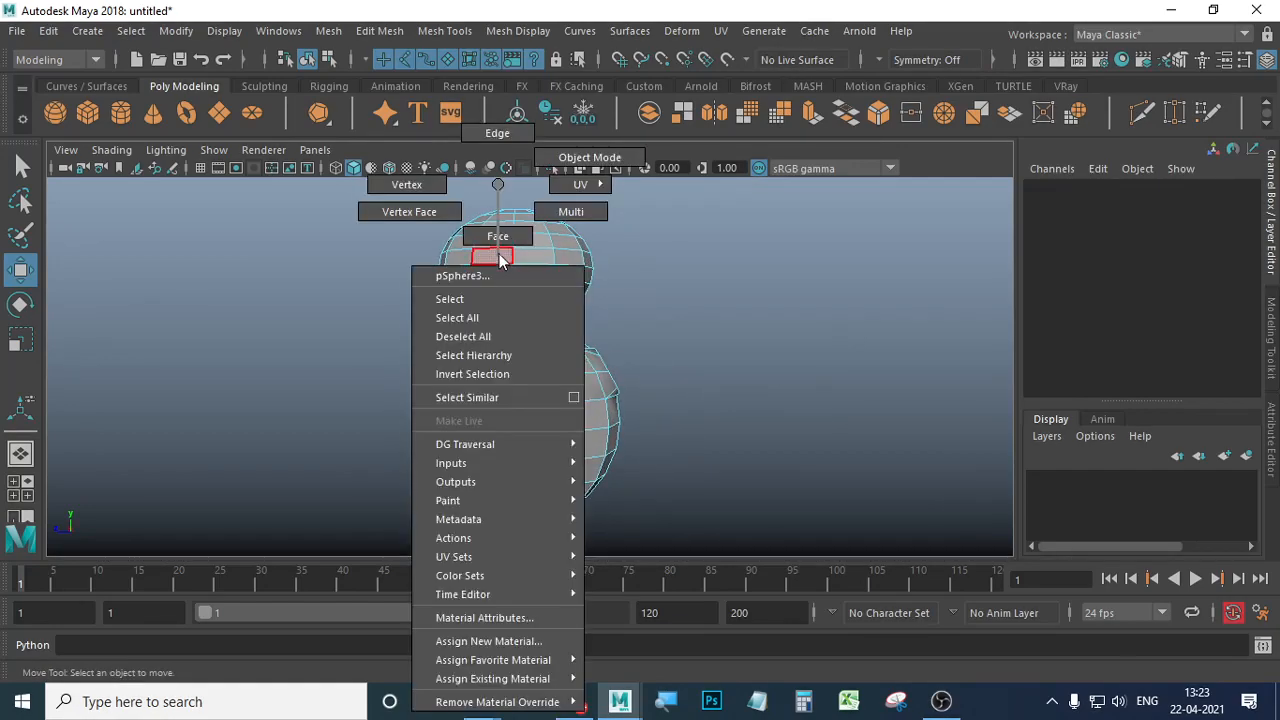
left_click_drag(814, 363, 723, 363, "alt")
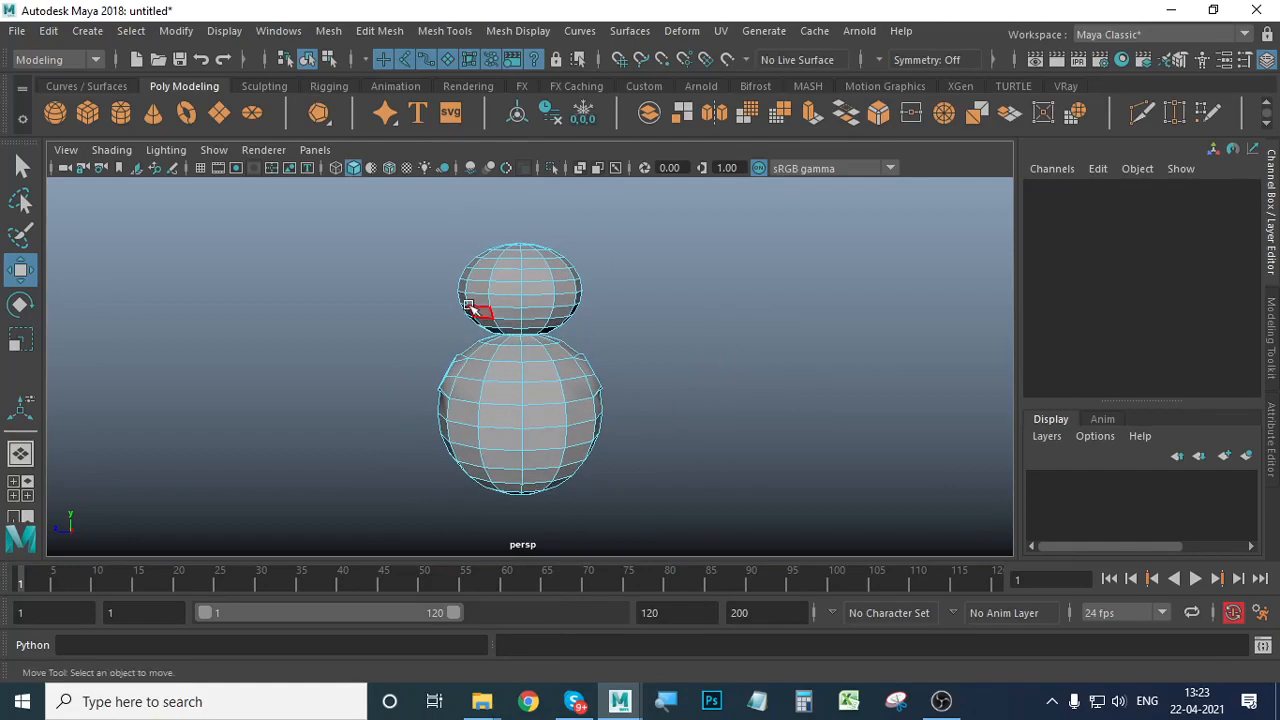
left_click_drag(370, 213, 522, 546)
left_click_drag(560, 530, 324, 438, "alt")
scroll(534, 434, "up", 4)
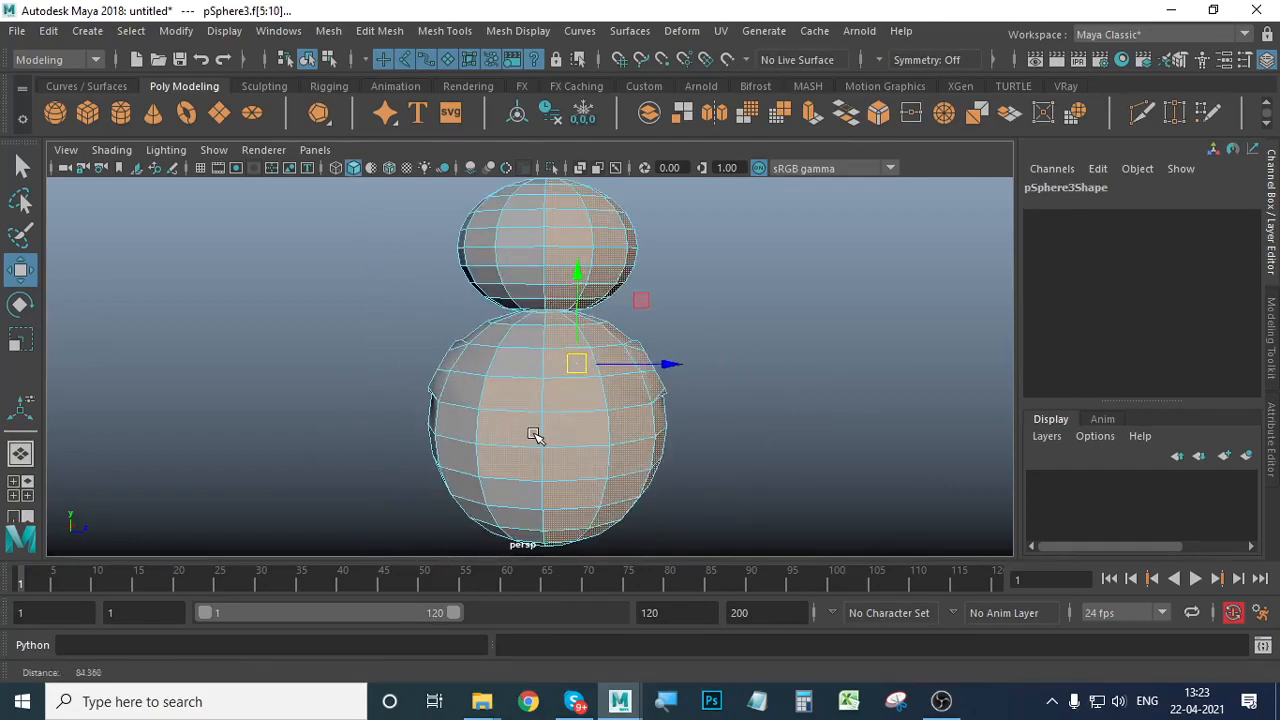
left_click_drag(420, 348, 508, 530, "ctrl")
left_click_drag(697, 528, 546, 451, "alt")
key("Delete")
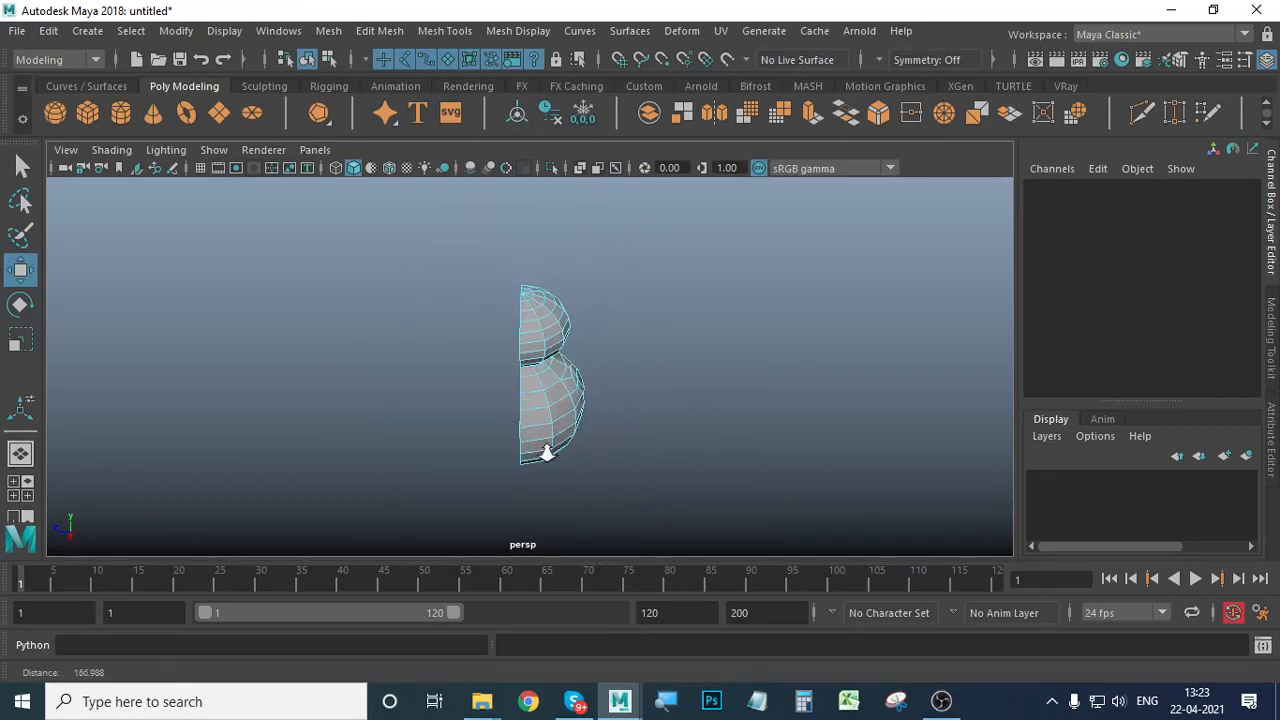
Mirror the remaining half with Duplicate Special as an instance, using scale 1, 1, -1 and one copy.
scroll(546, 451, "up", 3)
right_click_drag(535, 282, 644, 179)
left_click(642, 250)
left_click_drag(572, 412, 615, 400, "alt")
left_click(560, 412)
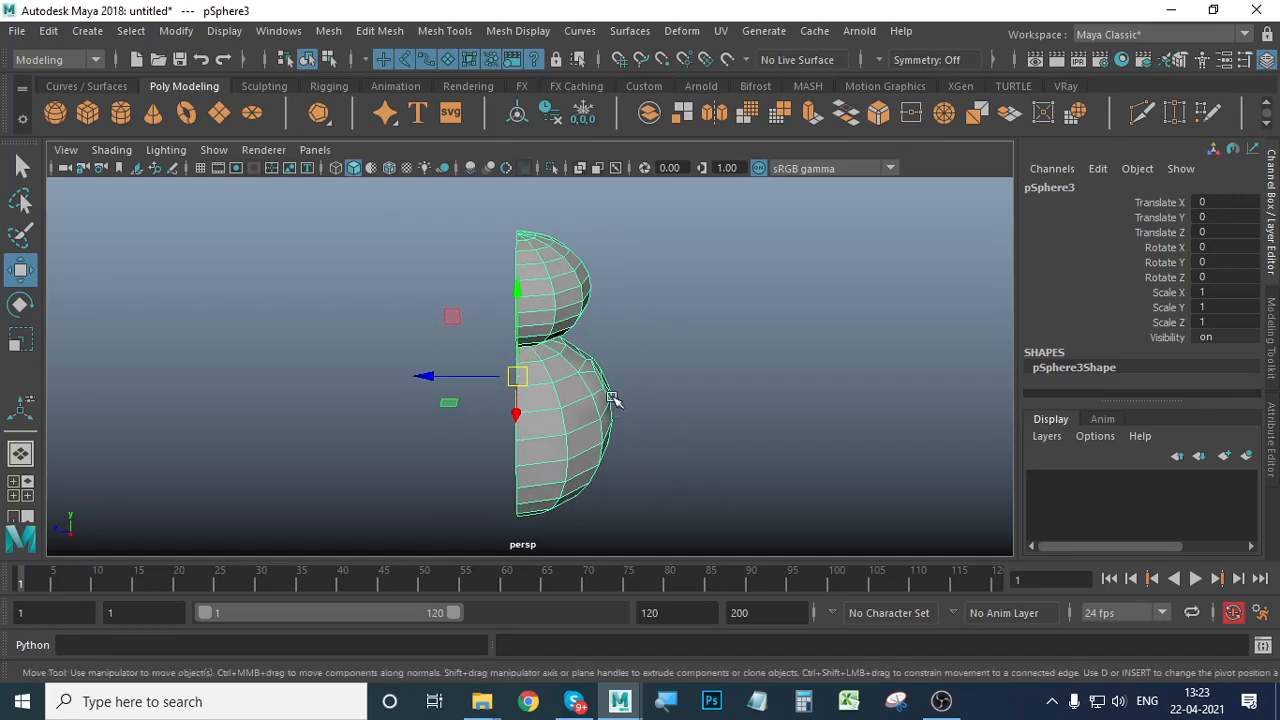
left_click(48, 31)
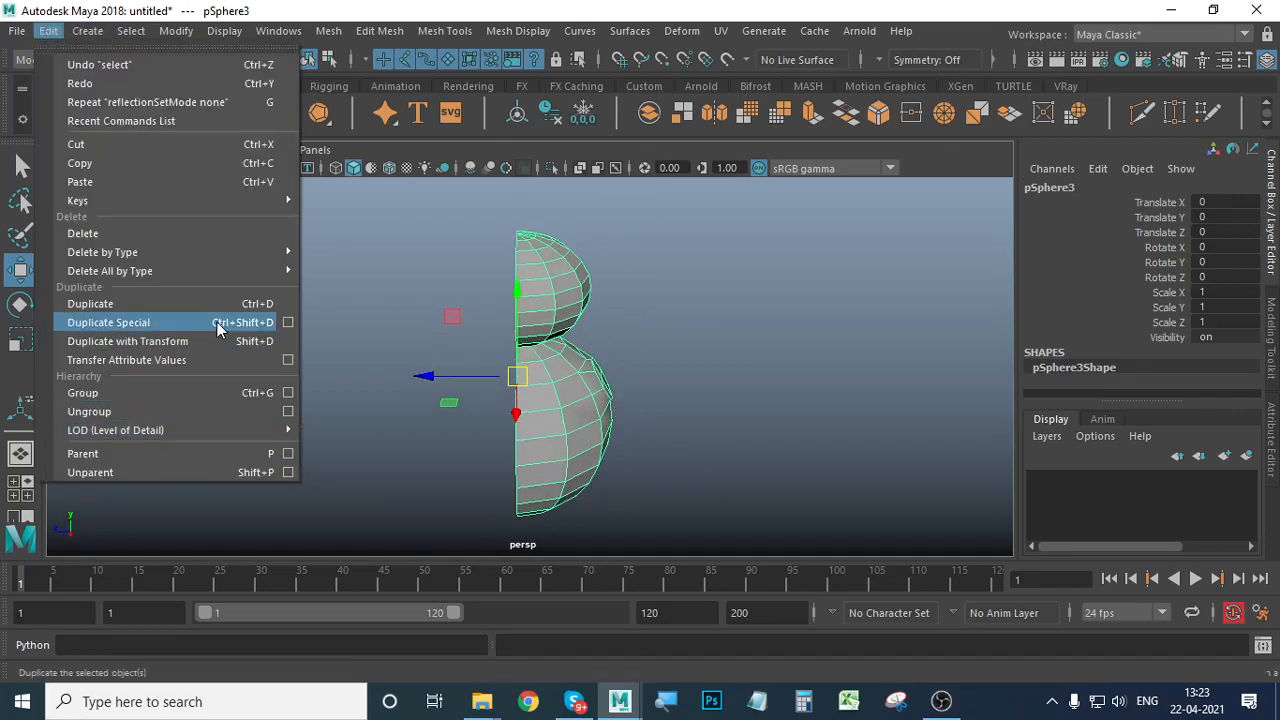
left_click(287, 323)
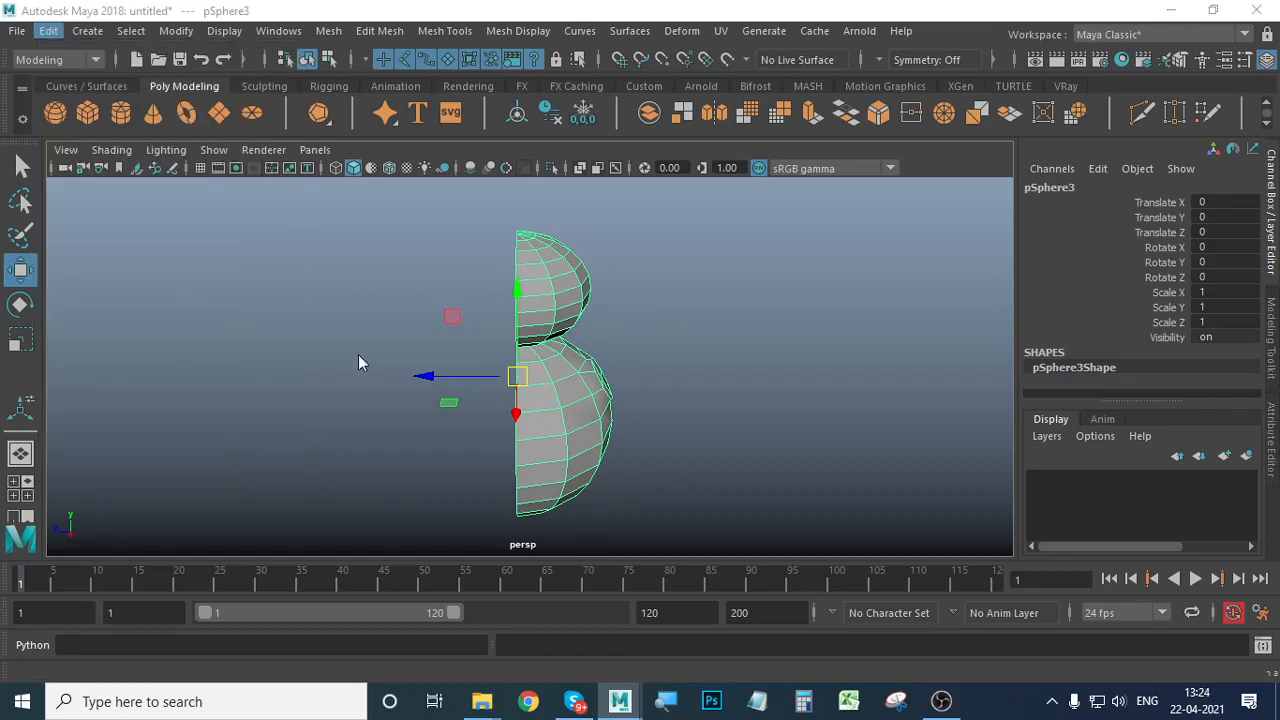
left_click_drag(777, 253, 1087, 194)
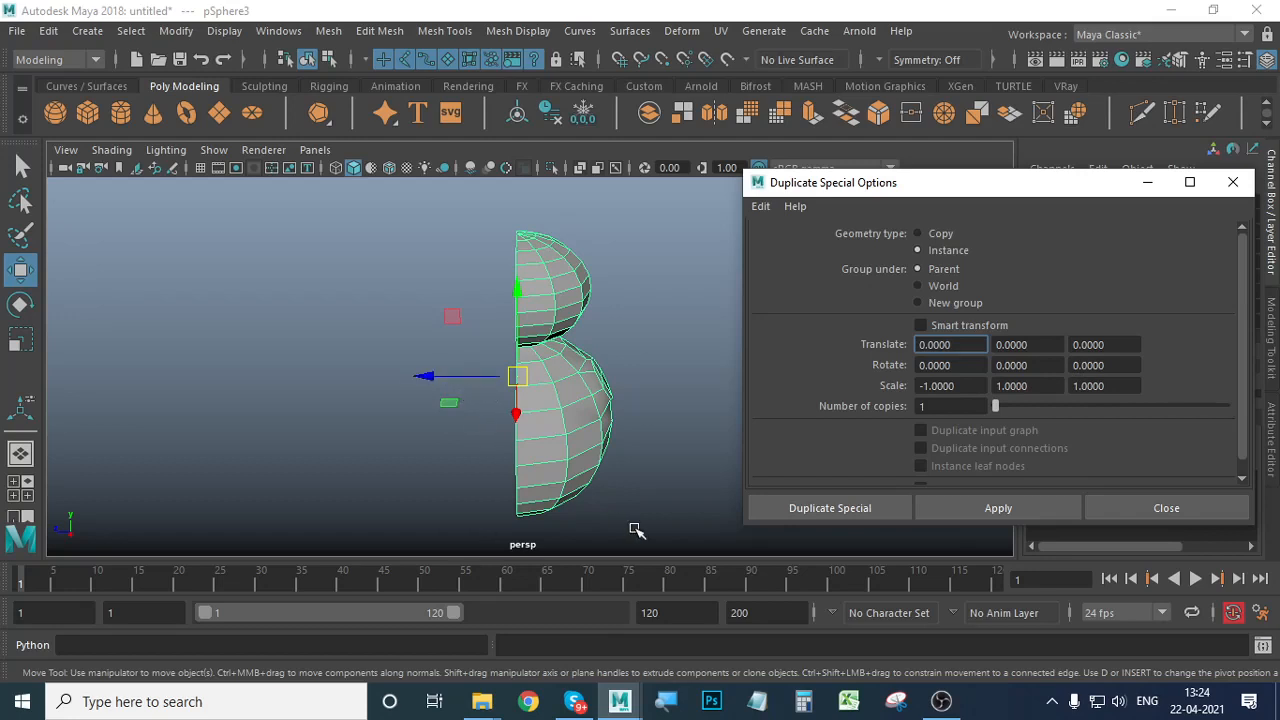
left_click(967, 385)
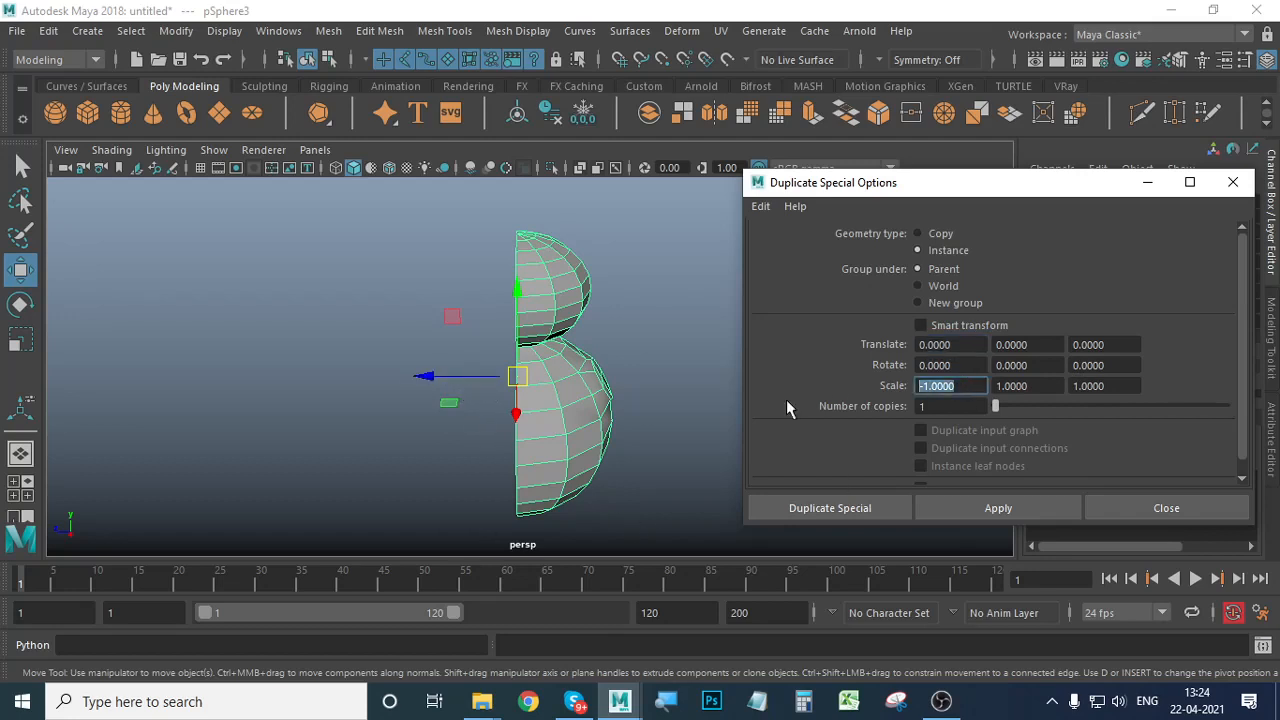
type("1")
key("Return")
left_click(1114, 386)
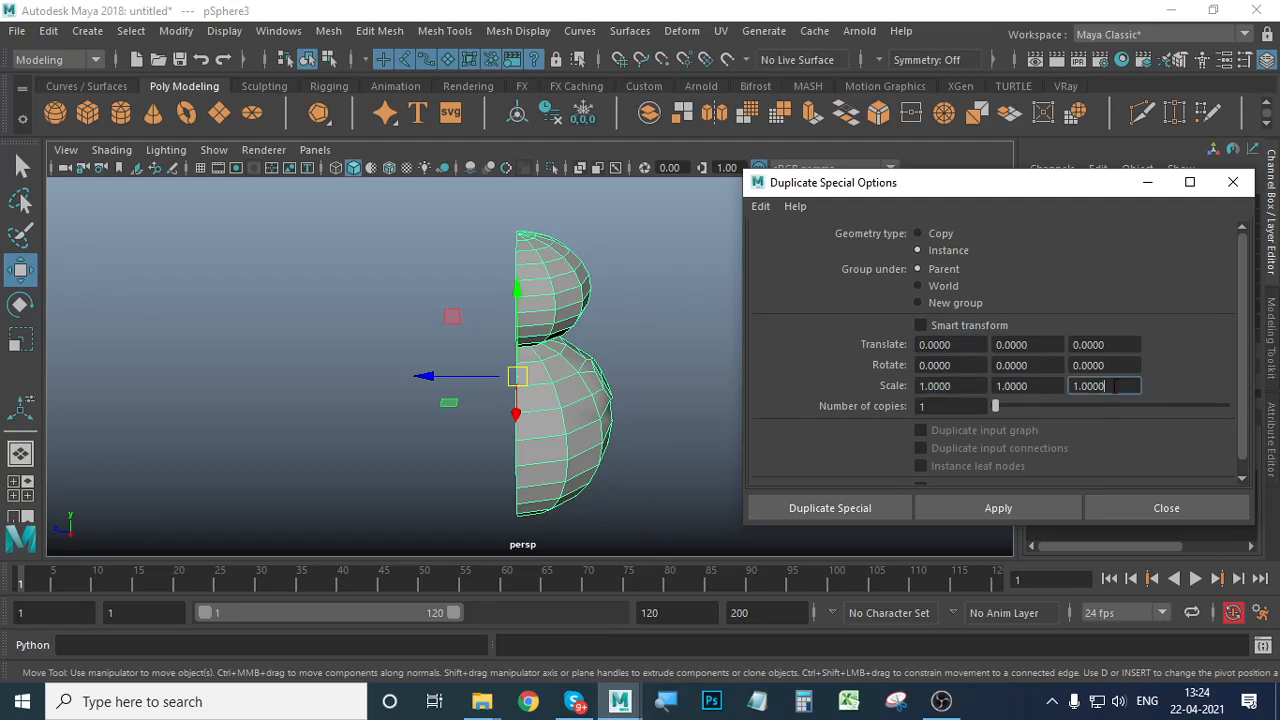
left_click(954, 500)
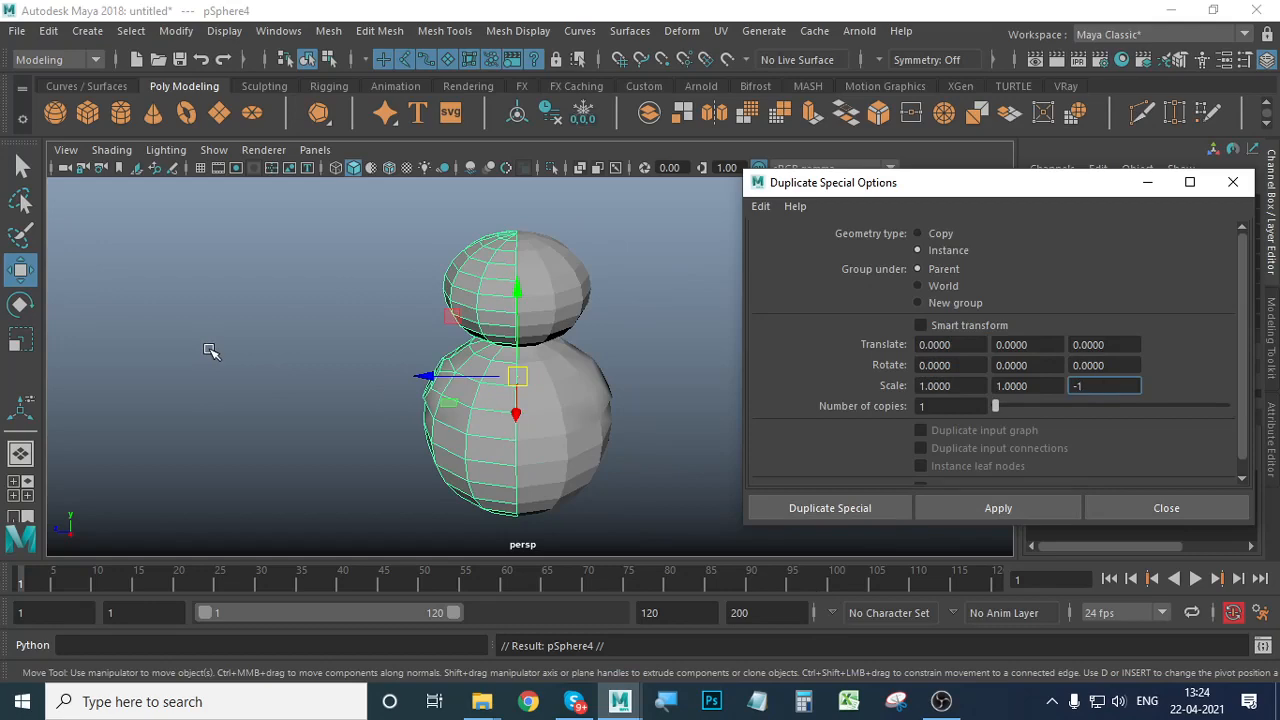
left_click(1233, 187)
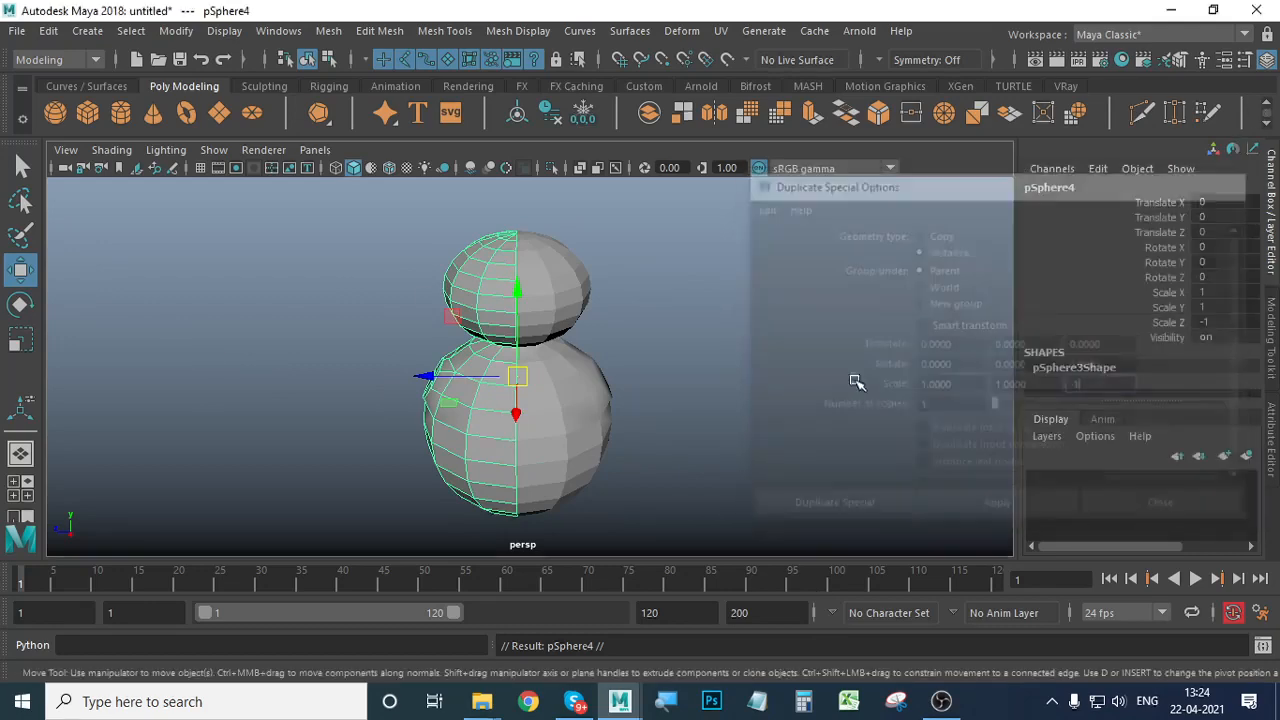
Try moving the original half along Z, and undo the move.
left_click(763, 417)
left_click_drag(763, 417, 395, 447, "alt")
scroll(514, 391, "up", 3)
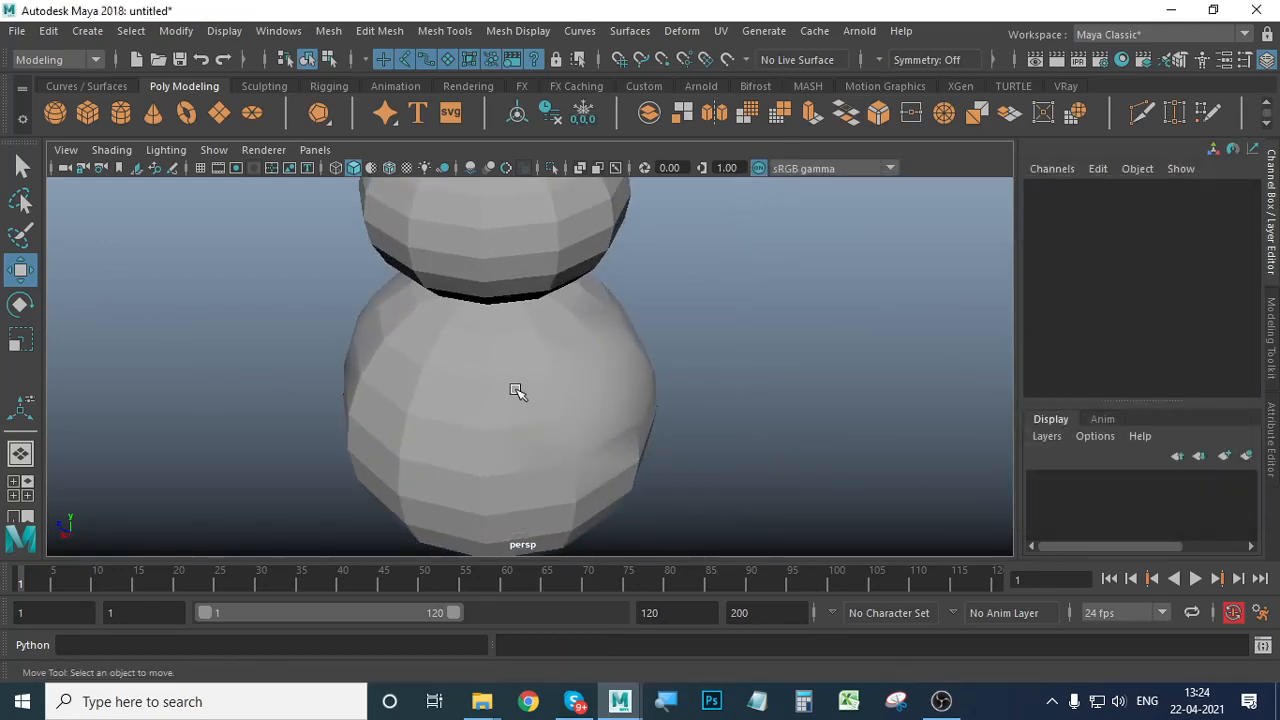
left_click(512, 414)
left_click_drag(436, 312, 463, 354)
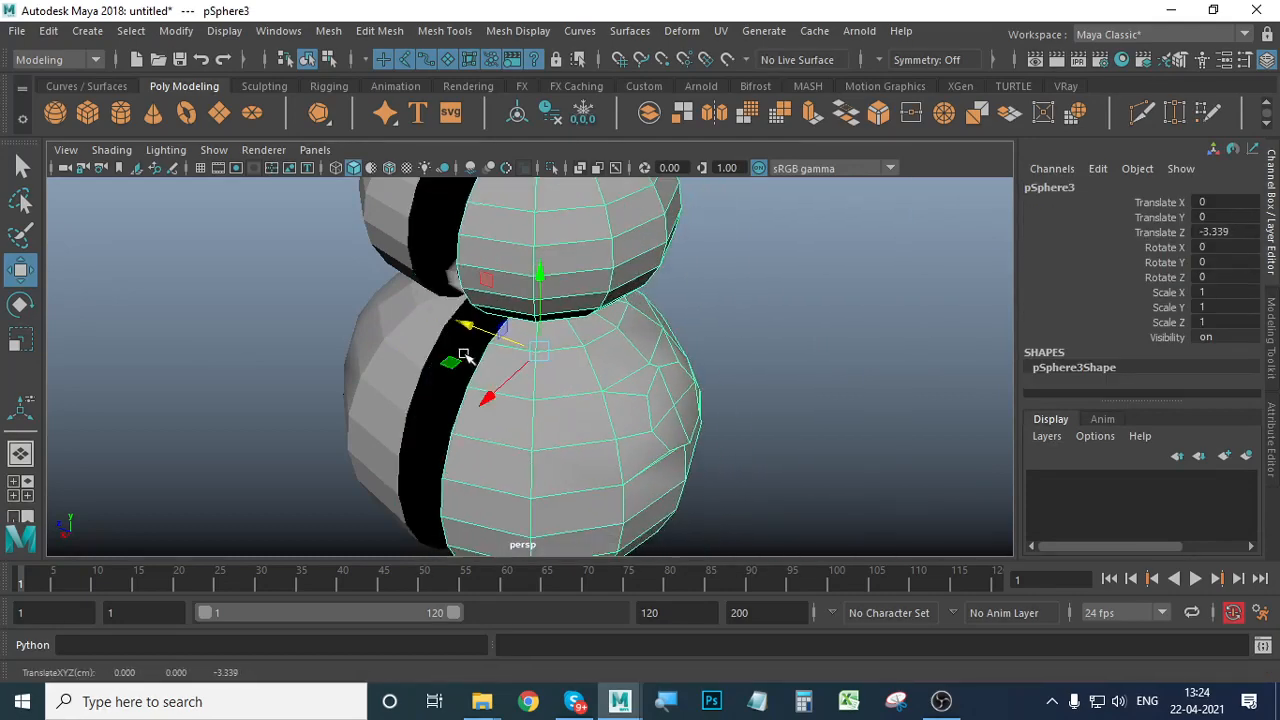
key("ctrl+z")
Select the faces of the circular arm area on the original half and pull them outward from the body.
left_click_drag(612, 432, 531, 329, "alt")
right_click_drag(533, 214, 536, 262)
left_click(531, 333)
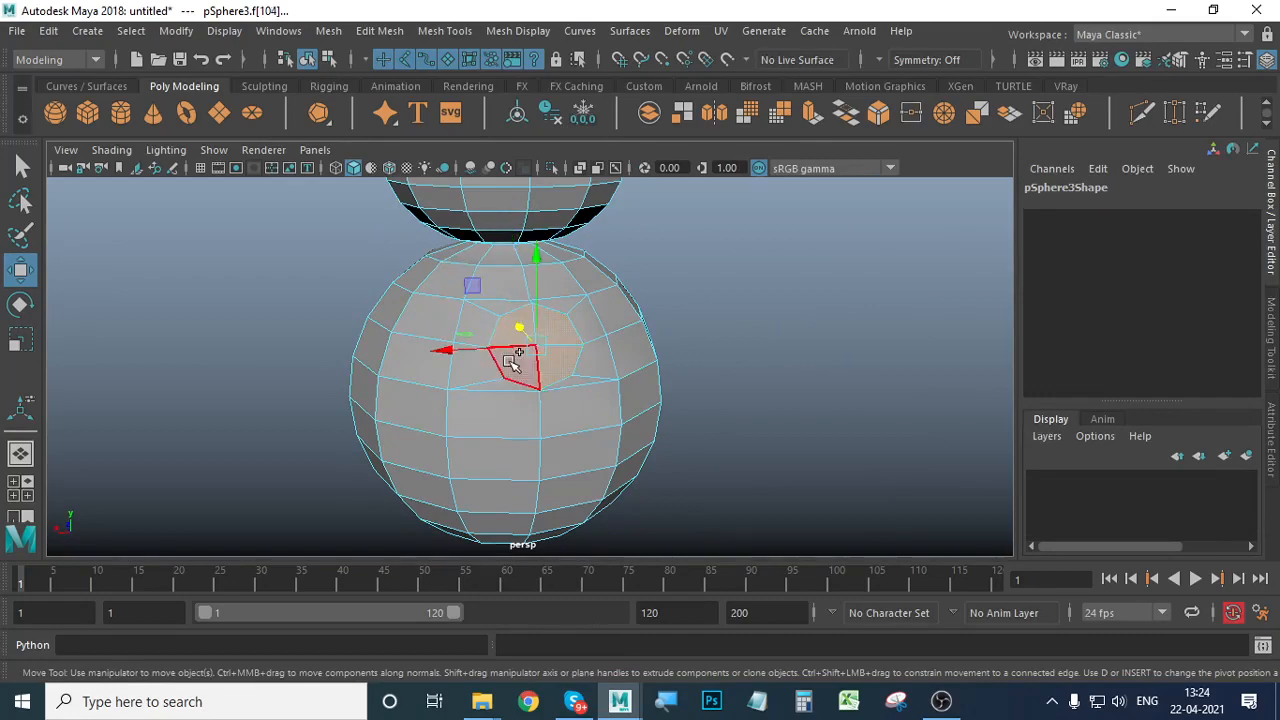
mouse_move(585, 398)
left_mouse_down("alt")
mouse_move(694, 426)
mouse_move(900, 411)
mouse_move(614, 414)
mouse_move(608, 388)
left_mouse_up("alt")
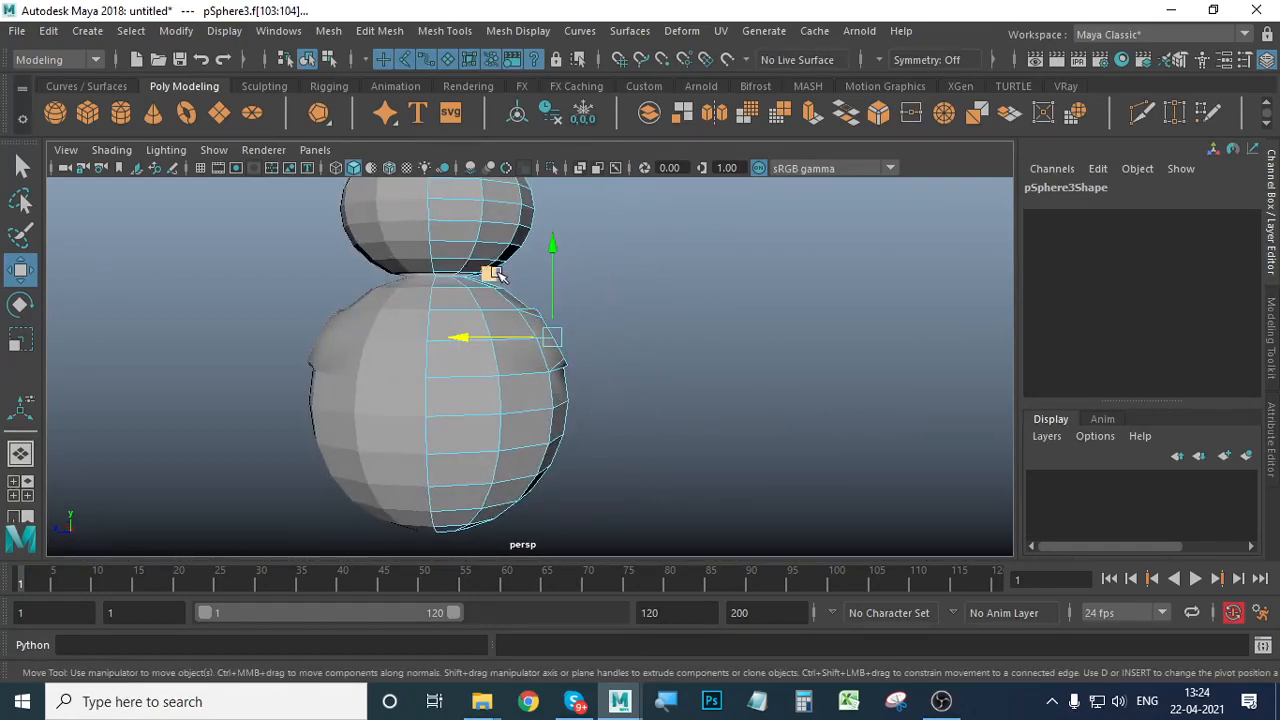
left_click_drag(497, 274, 512, 268)
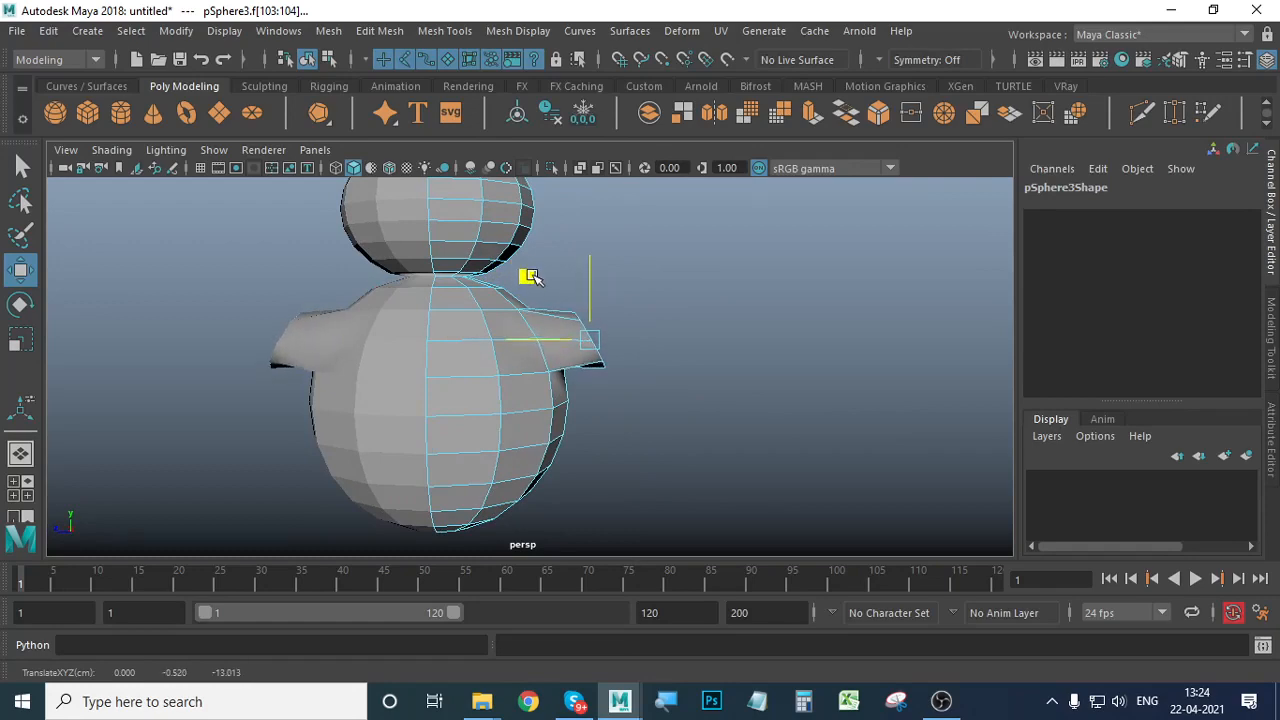
Rotate the arm's end faces and reposition them to angle the upper arm slightly downward.
left_click(20, 304)
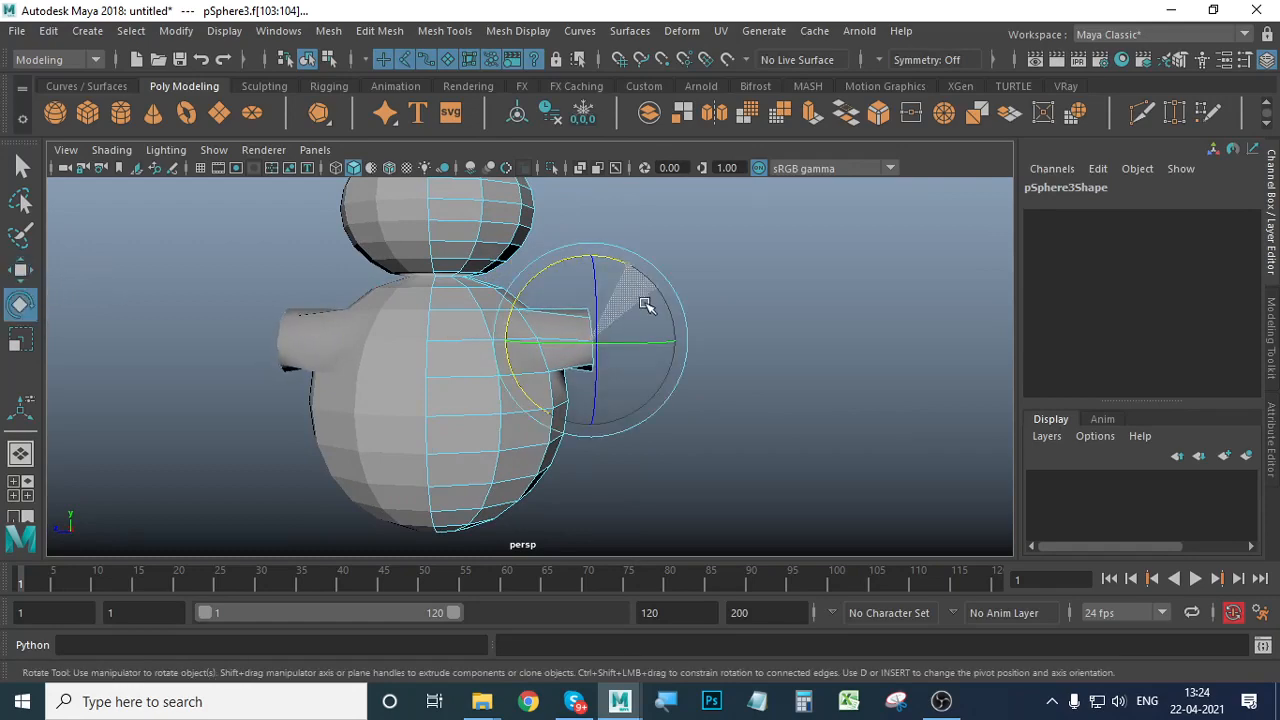
left_click(20, 268)
scroll(614, 457, "up", 3)
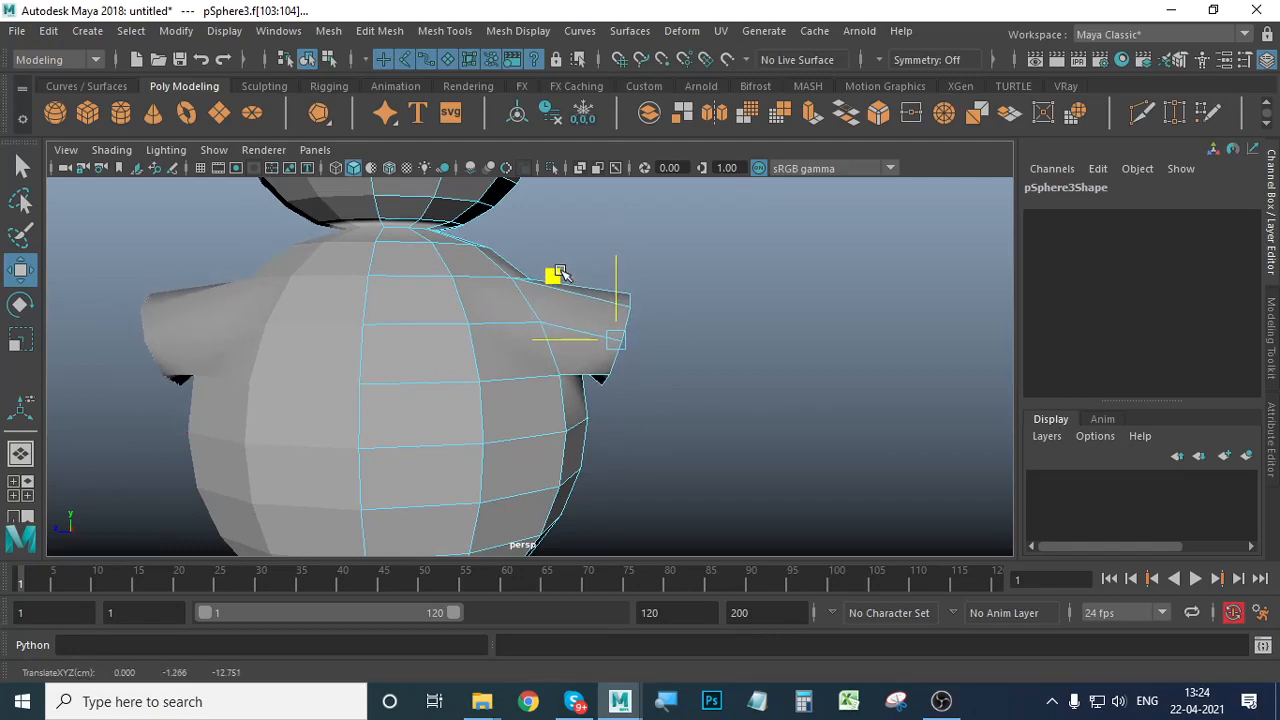
Move the vertices along the top of the shoulder near the neck to smooth the slope into the arm.
left_click_drag(560, 274, 551, 509, "alt")
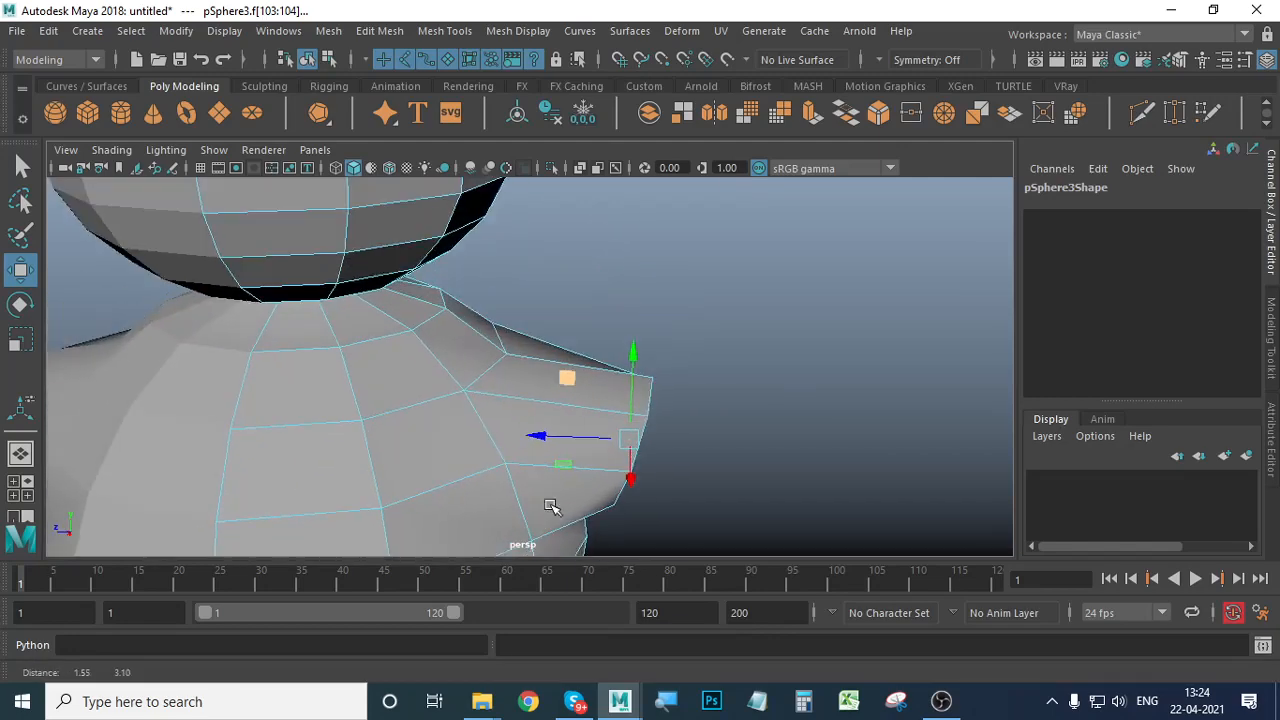
key("F9")
left_click(509, 351)
left_click_drag(509, 351, 463, 279, "alt")
middle_click_drag(463, 279, 452, 245)
left_click_drag(452, 230, 611, 426, "alt")
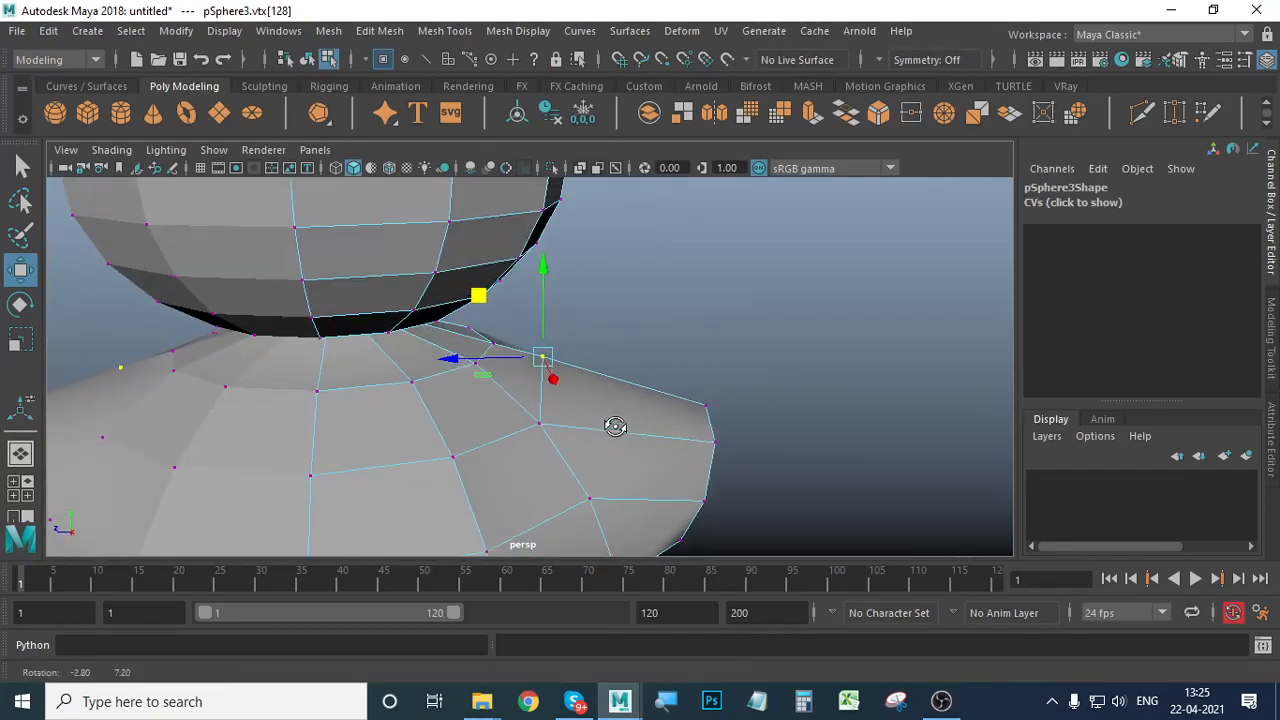
middle_click_drag(443, 303, 424, 279)
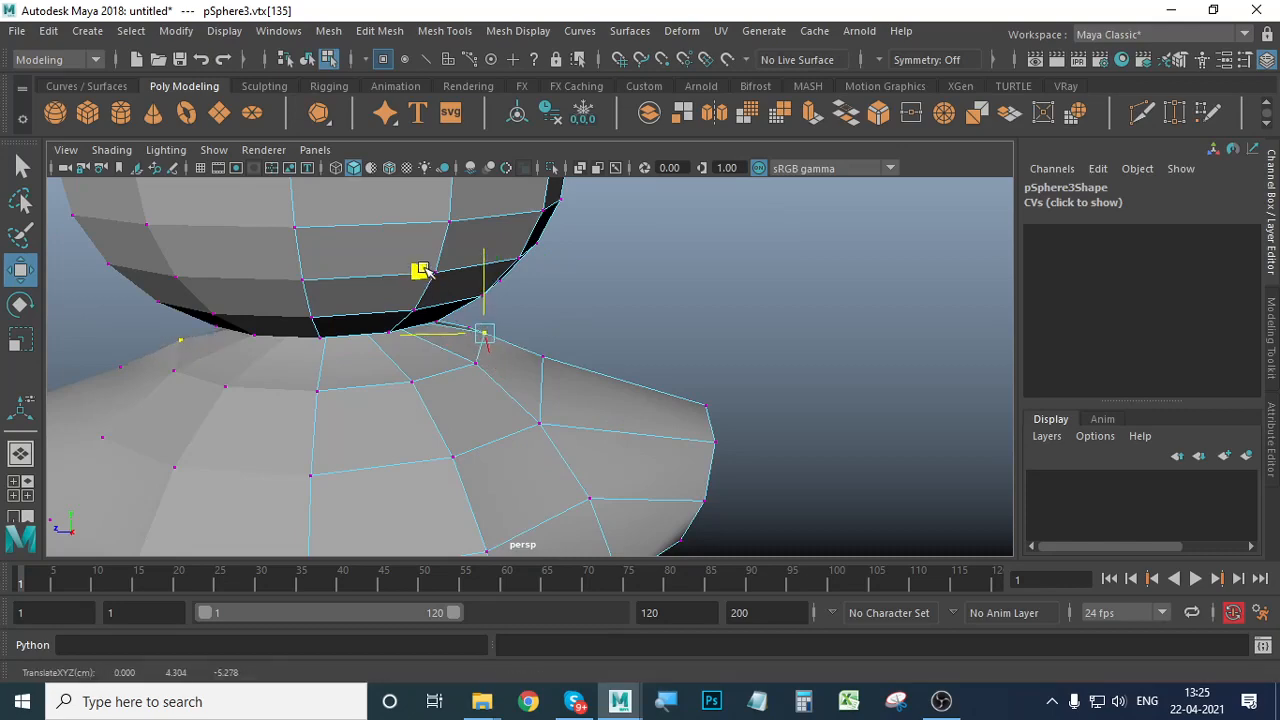
Select the vertex under the arm at the armpit and adjust its position.
scroll(436, 285, "down", 8)
left_click_drag(471, 340, 440, 411, "alt")
scroll(440, 411, "up", 6)
left_click_drag(608, 471, 634, 477, "alt")
left_click(535, 345)
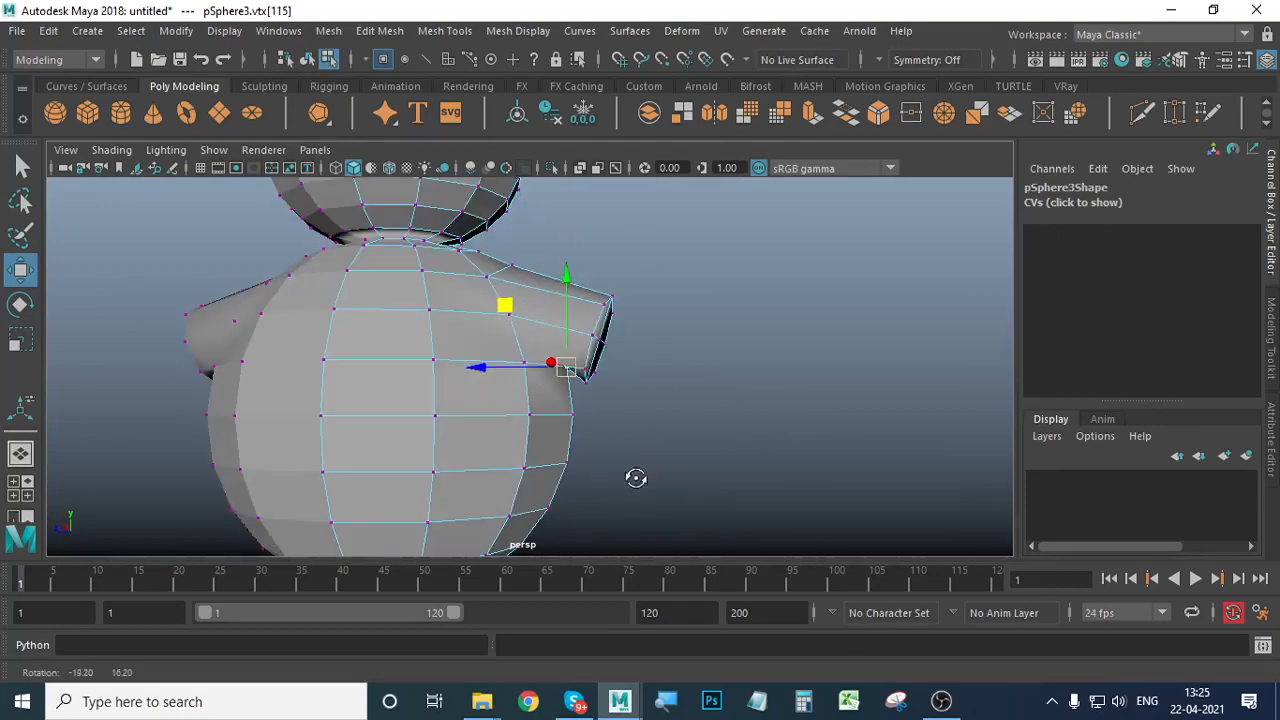
left_click_drag(508, 303, 540, 477)
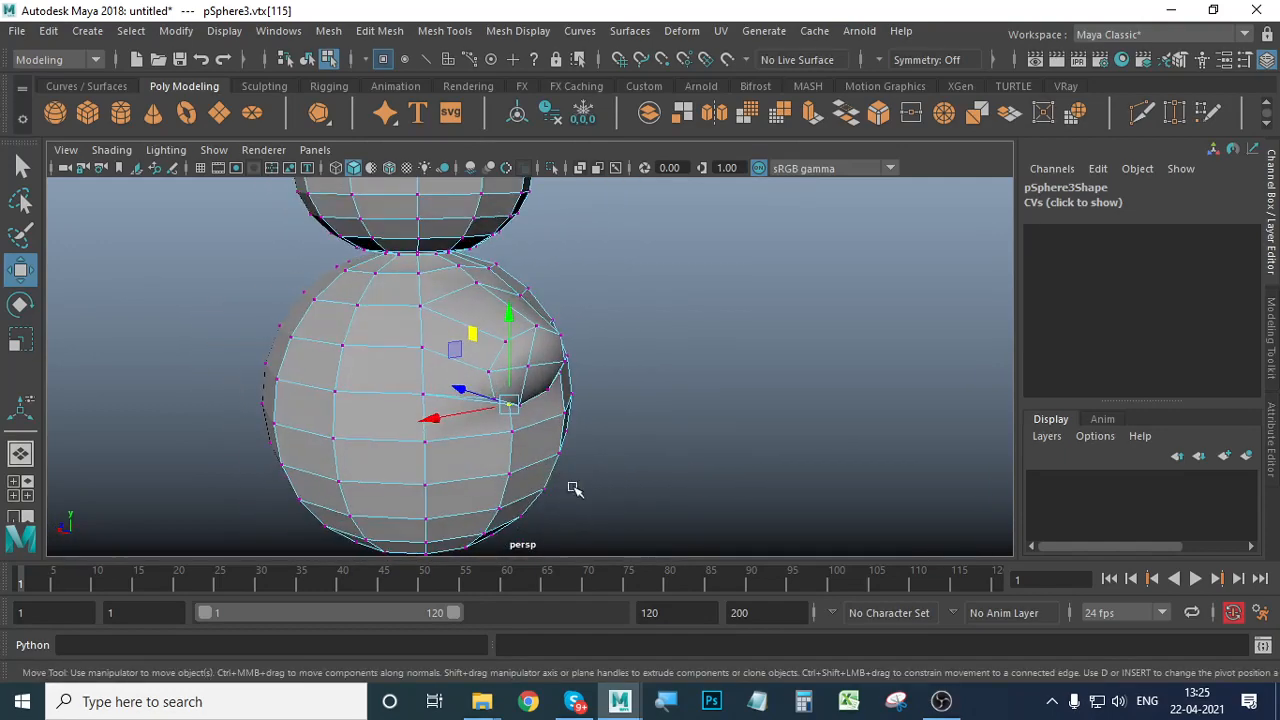
Extrude the arm's end faces outward and down into a forearm, and move the end forward along X and rotate it.
key("F11")
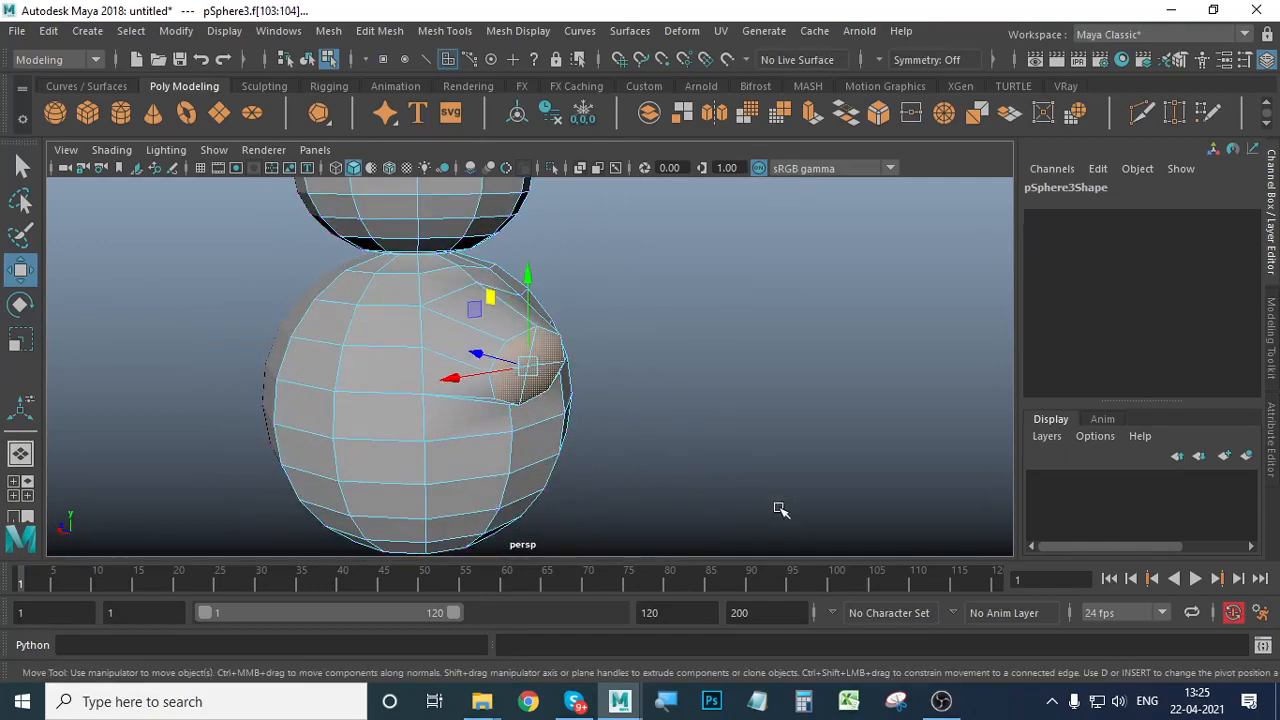
left_click_drag(777, 509, 609, 431, "alt")
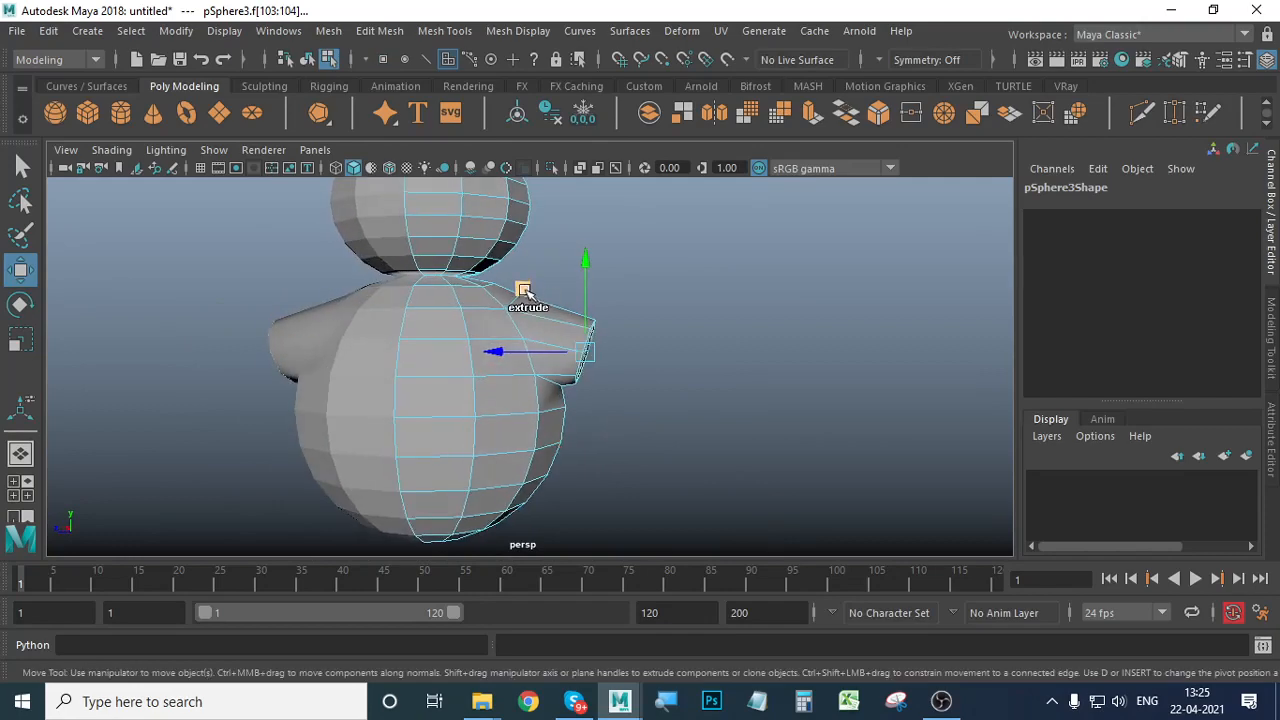
left_click_drag(522, 290, 590, 347, "shift")
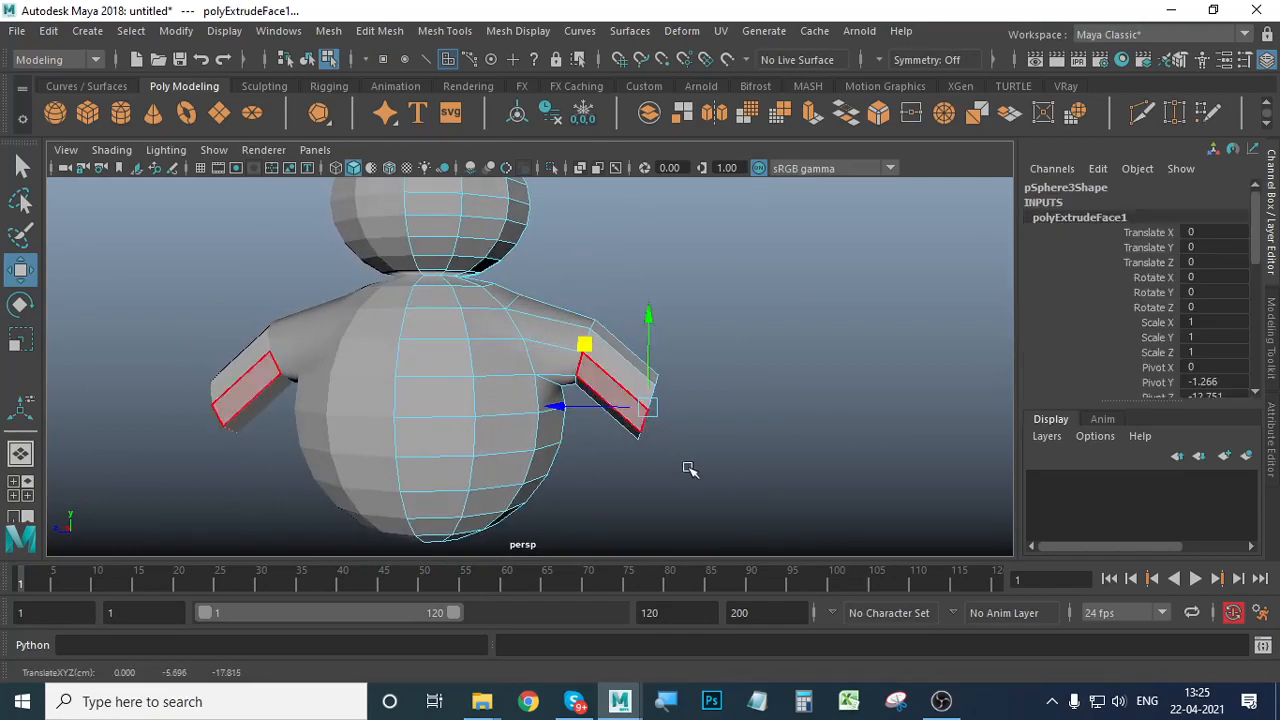
left_click_drag(689, 469, 522, 480, "alt")
left_click_drag(447, 443, 412, 450)
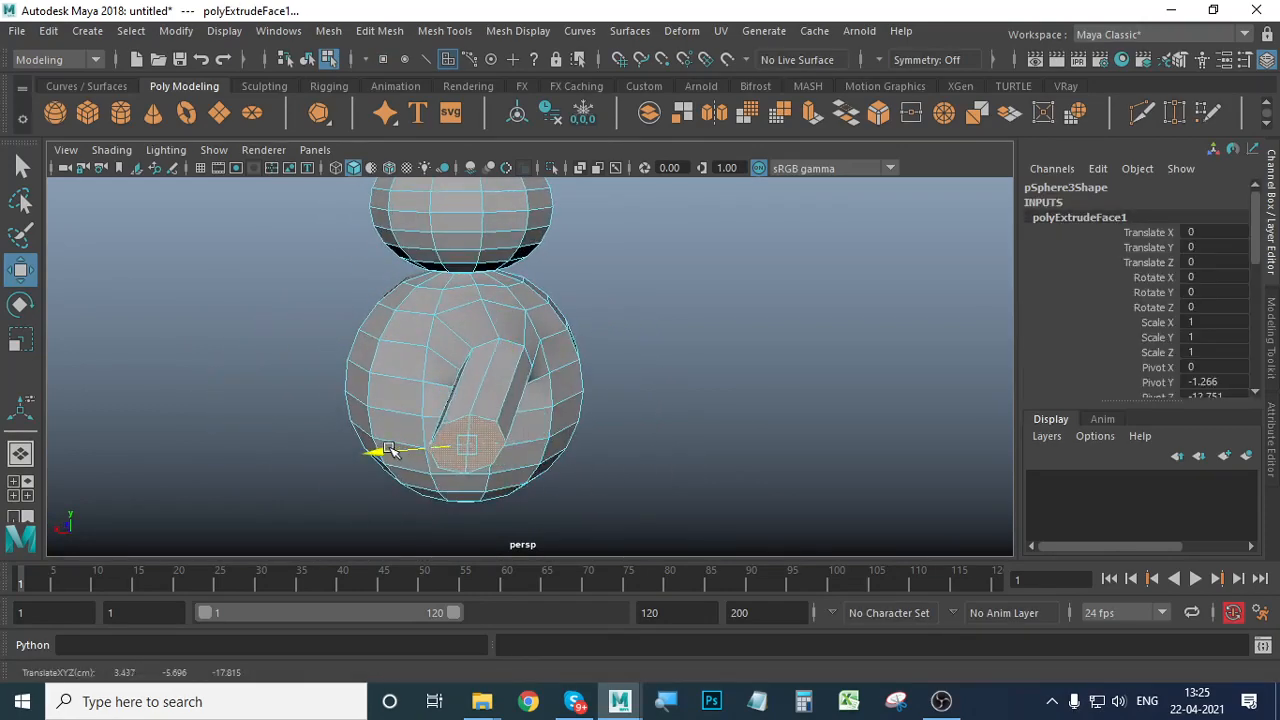
left_click_drag(612, 525, 577, 514, "alt")
left_click(20, 304)
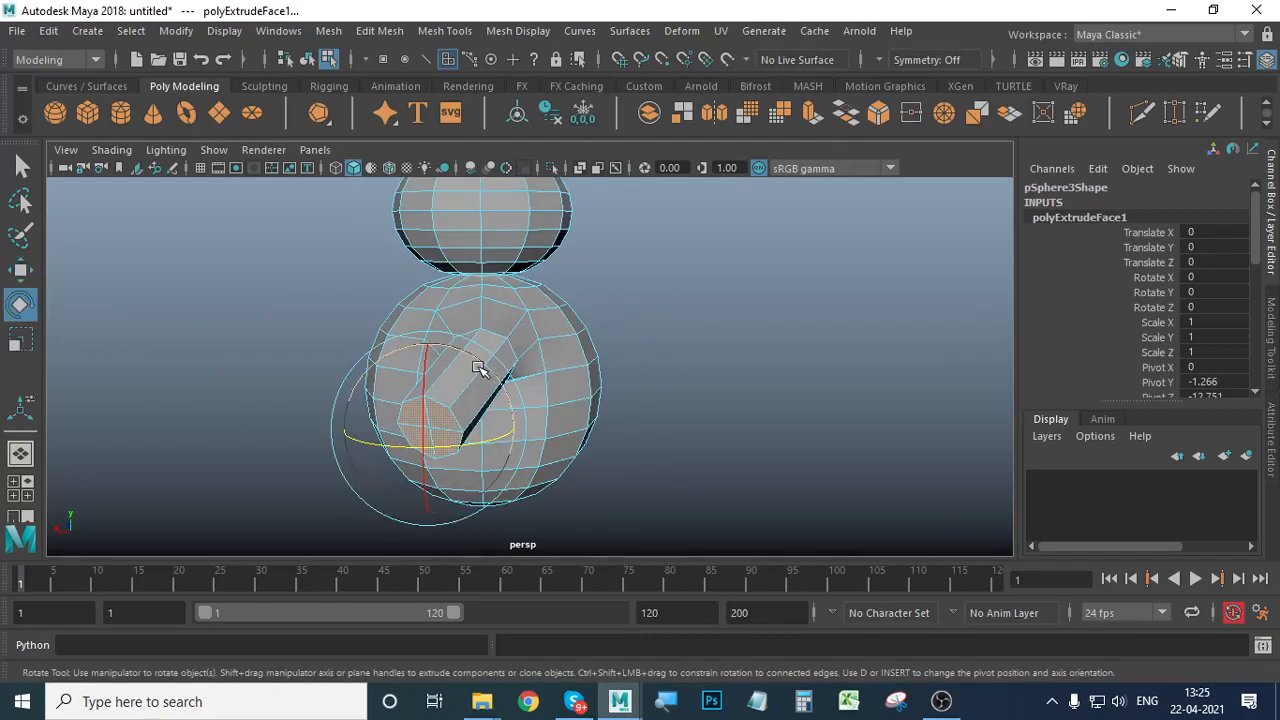
left_click_drag(520, 487, 515, 520, "alt")
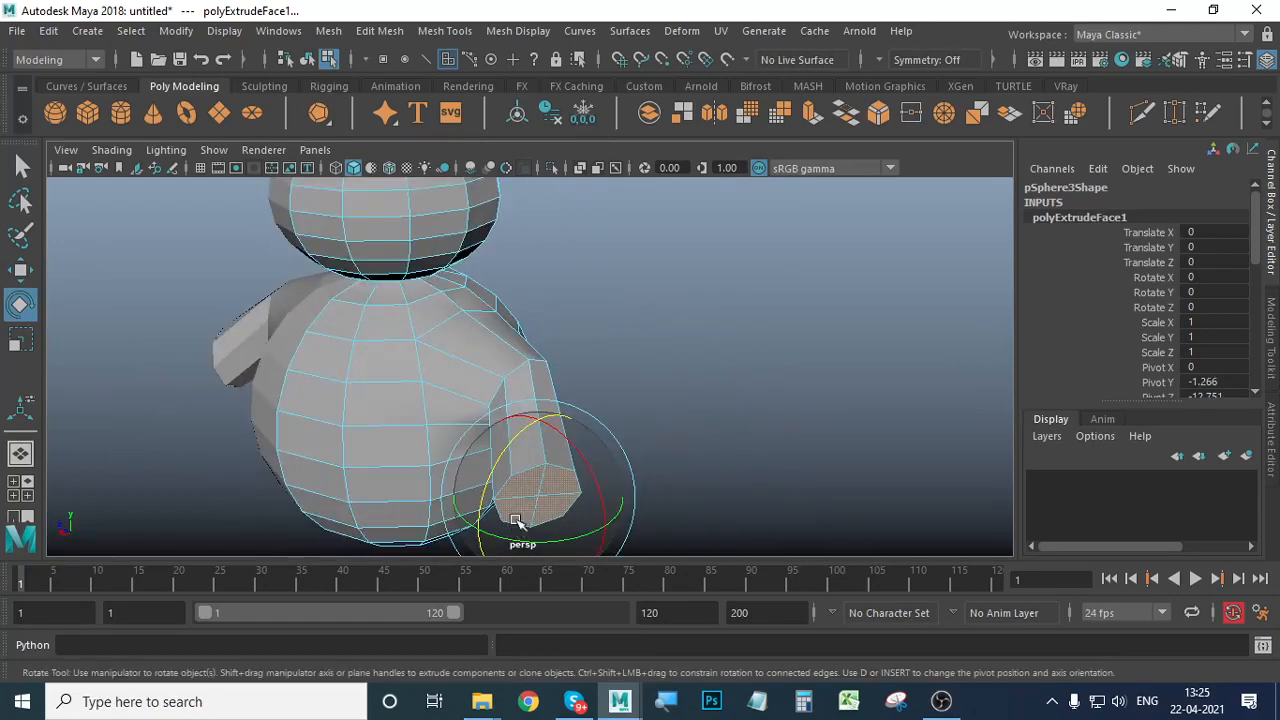
Select the edge loop at the elbow and scale it.
right_click_drag(516, 375, 505, 133)
left_click(513, 374)
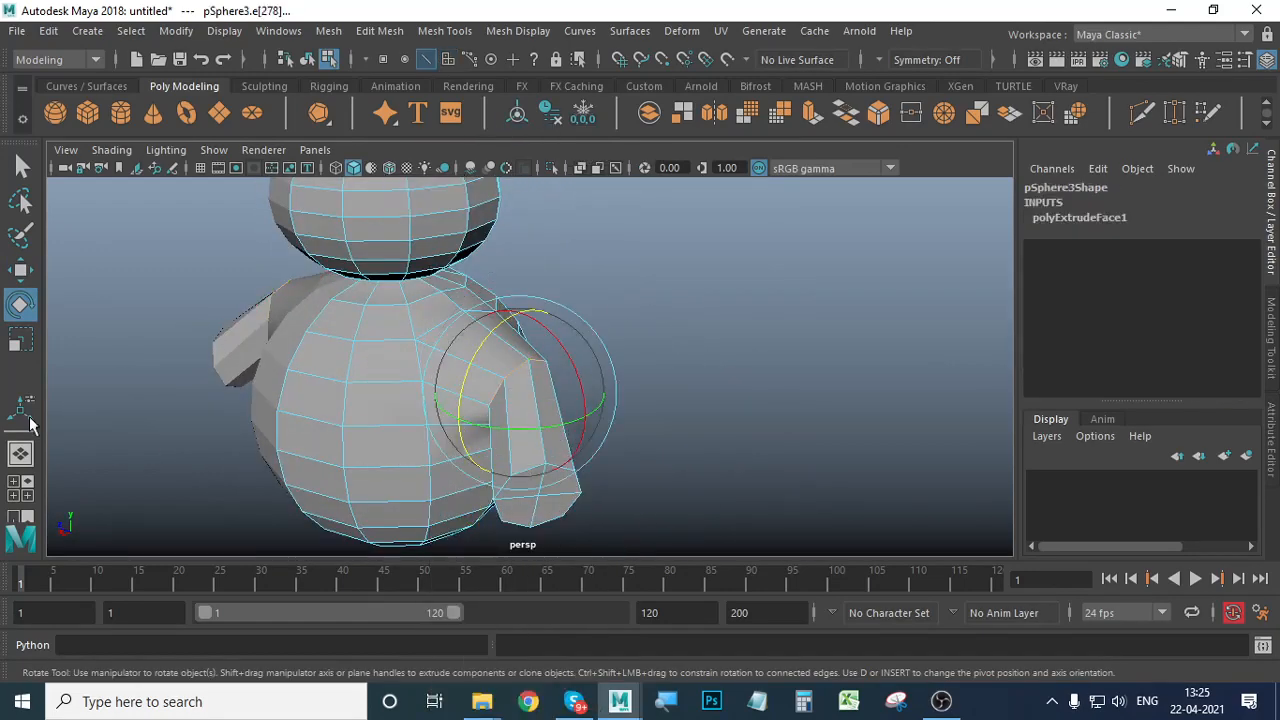
key("r")
left_click_drag(518, 388, 604, 347)
Select the end faces of the forearm and move them slightly downward.
left_click(21, 269)
right_click_drag(610, 335, 610, 237)
left_click(621, 342)
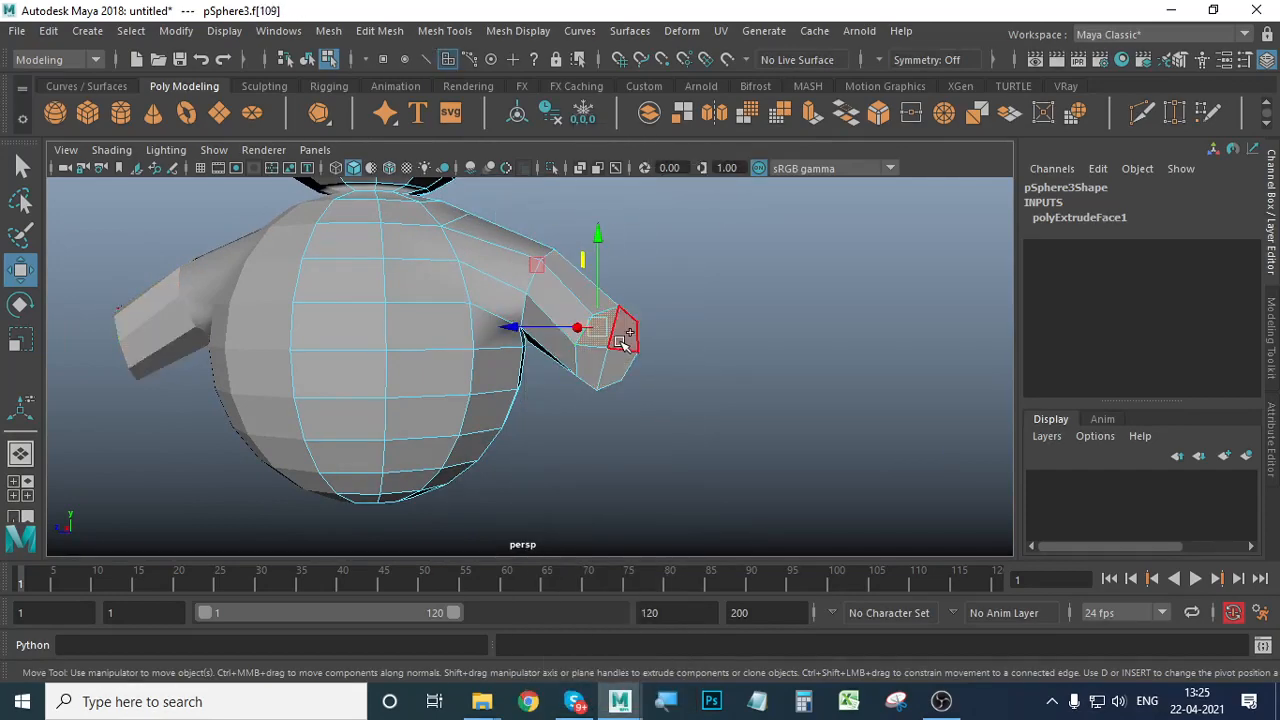
left_click_drag(642, 423, 670, 420, "alt")
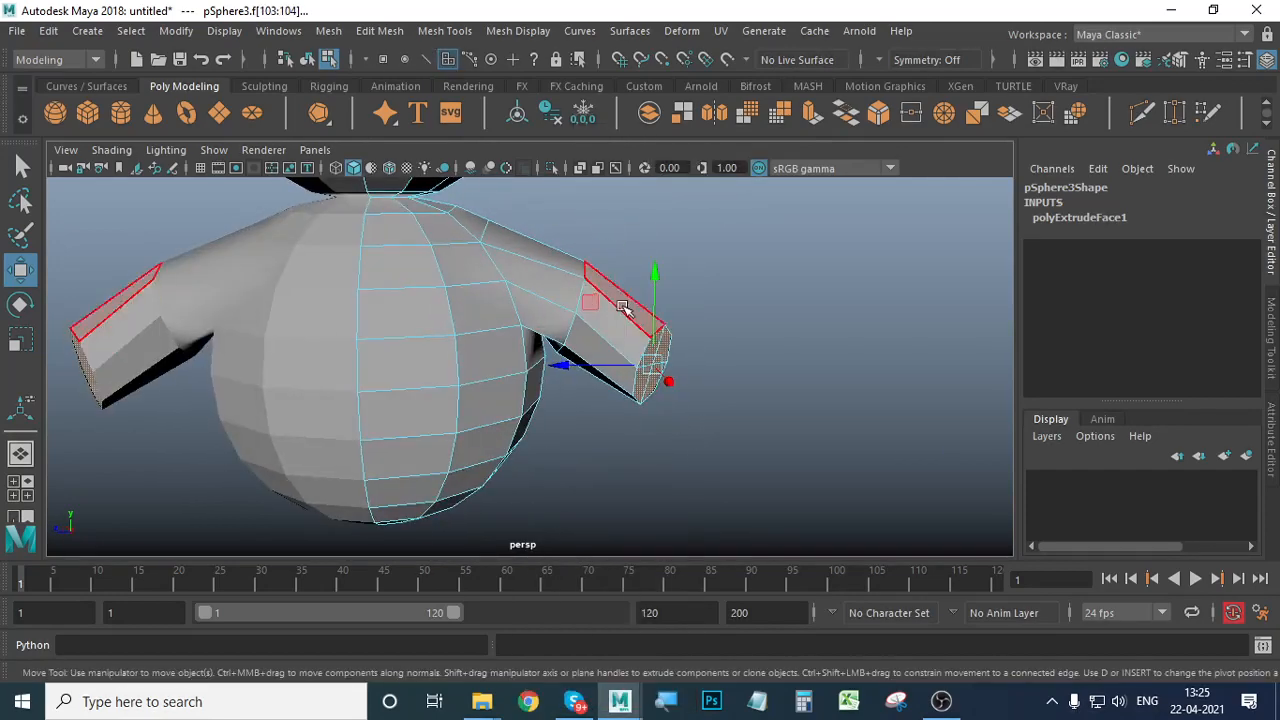
mouse_move(597, 302)
left_mouse_down()
mouse_move(572, 330)
mouse_move(596, 323)
left_mouse_up()
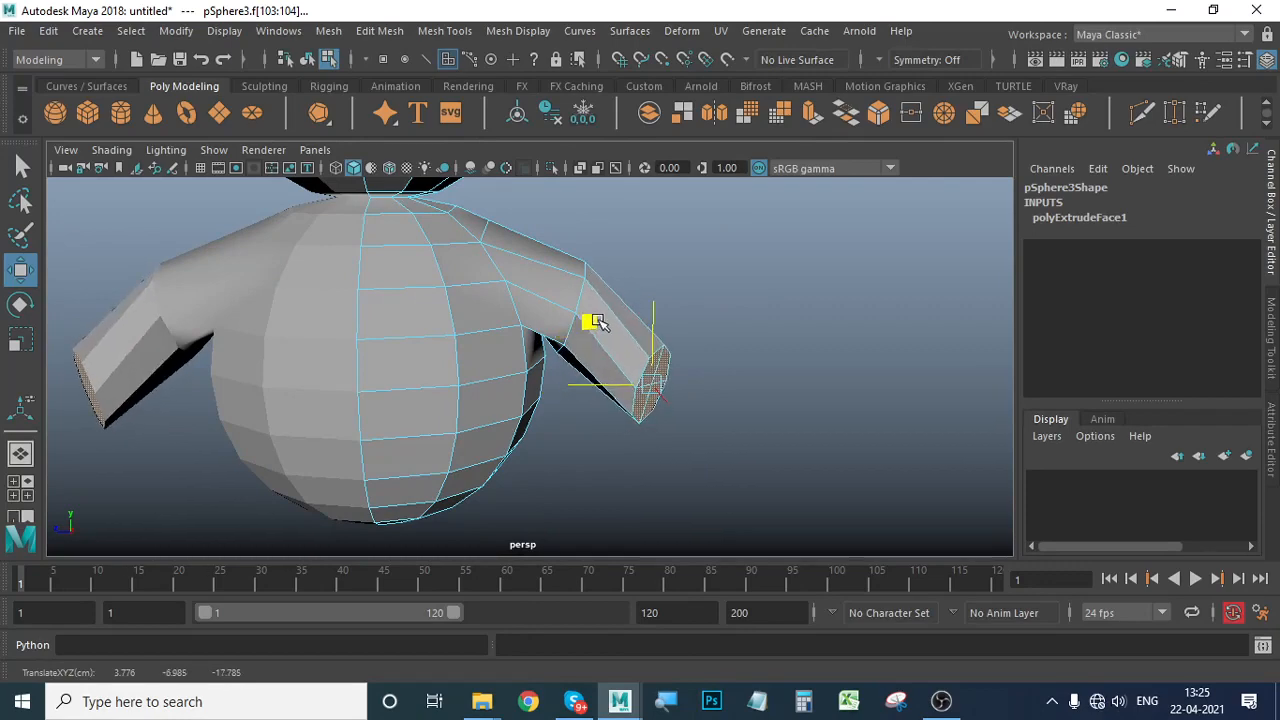
Rotate the edge loop at the elbow to follow the arm's bend, and display the mesh in smooth preview.
right_click_drag(574, 230, 574, 134)
left_click(597, 278)
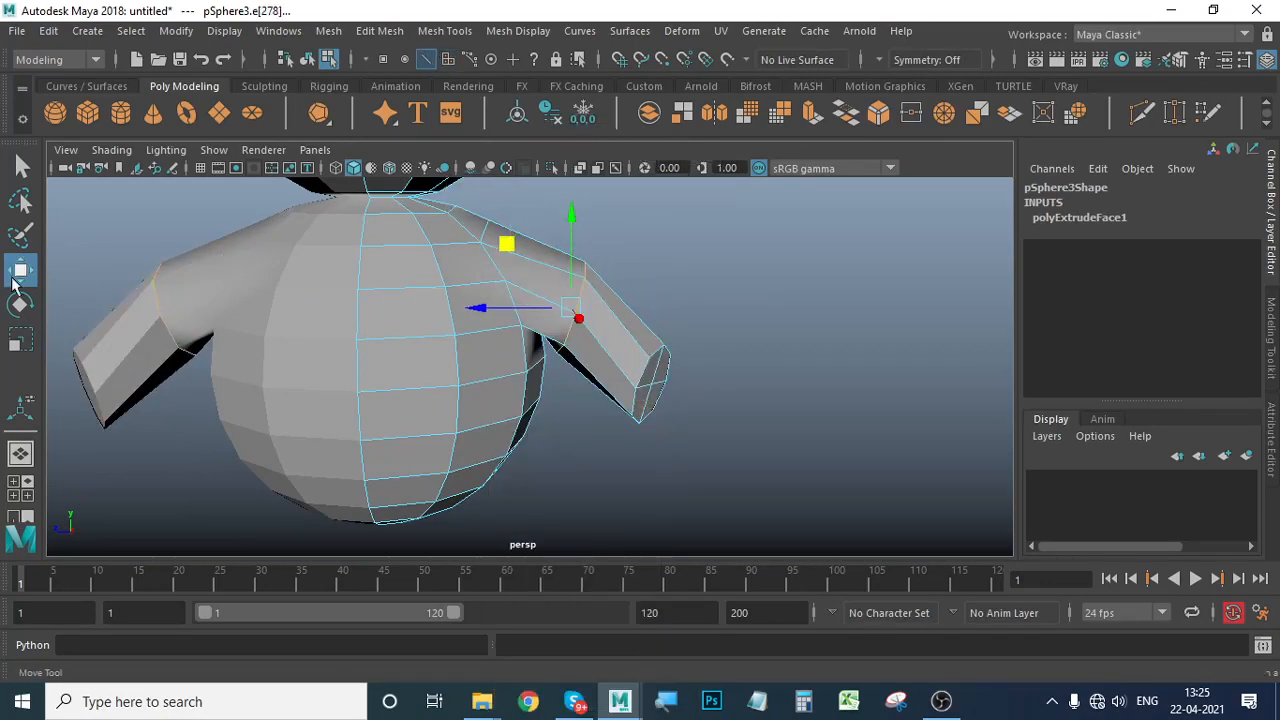
key("e")
left_click_drag(585, 226, 609, 241)
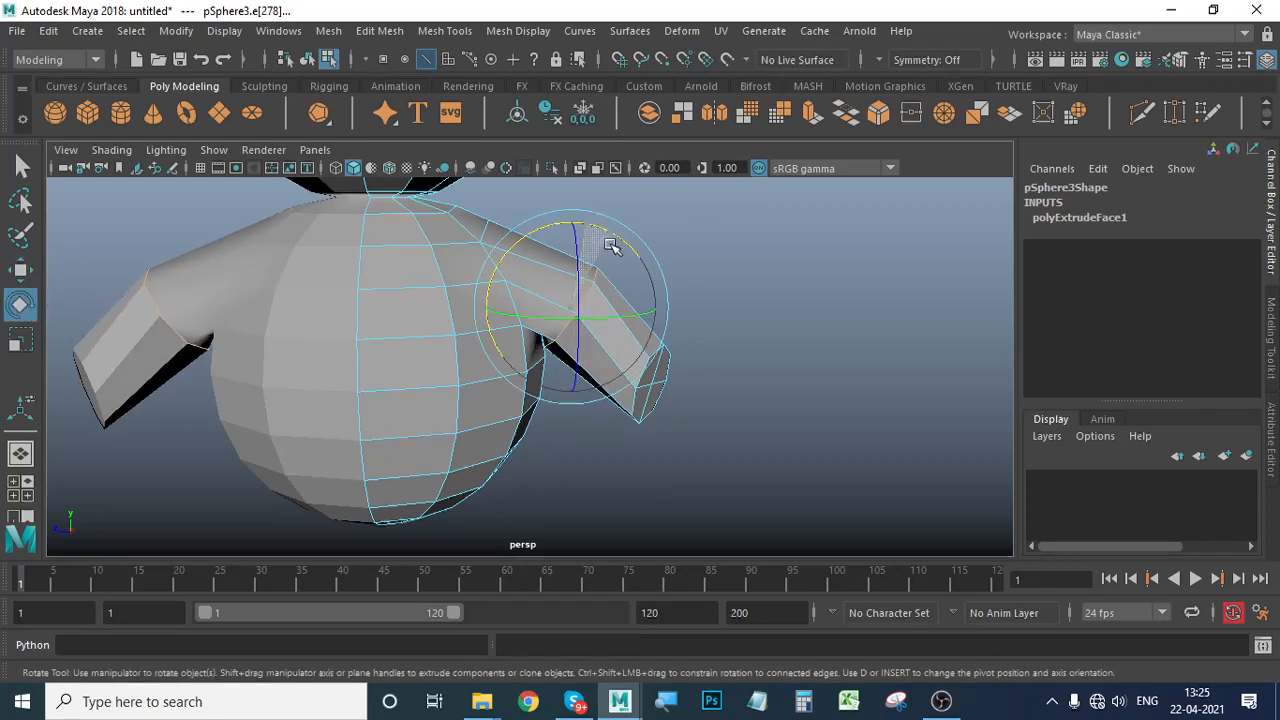
key("r")
left_click_drag(559, 330, 551, 420, "alt")
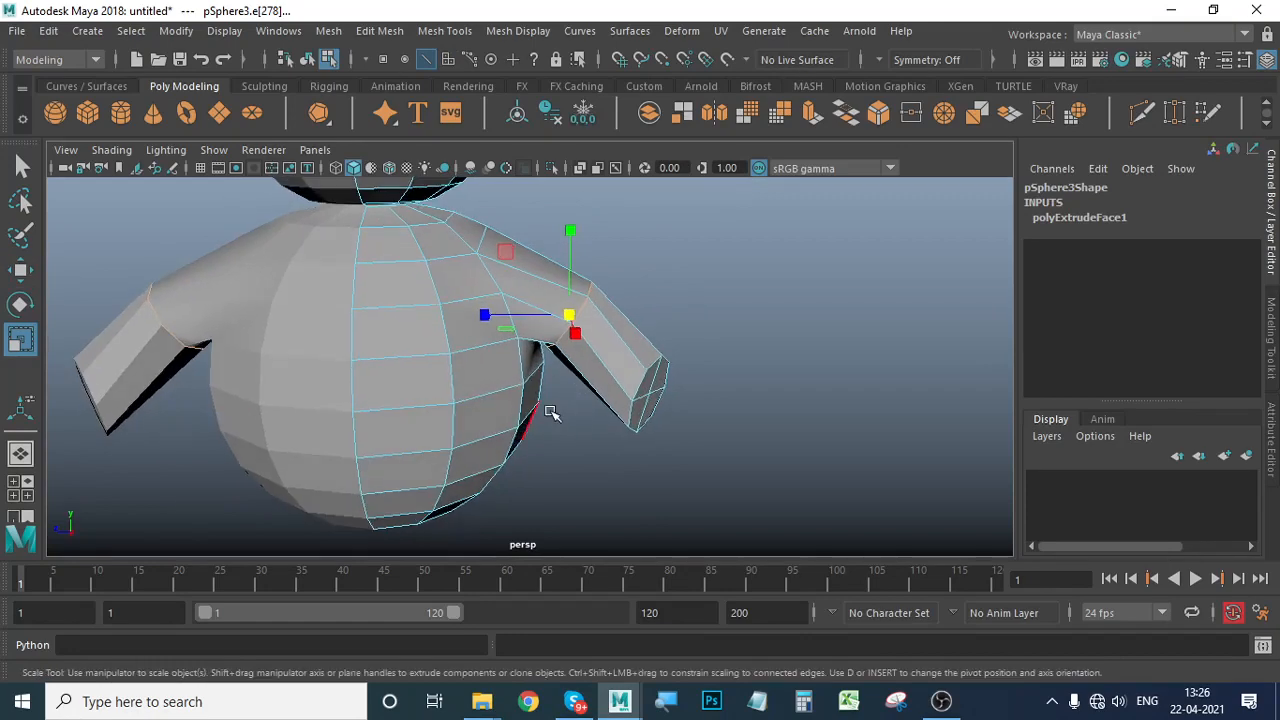
key("3")
left_click_drag(647, 441, 508, 429, "alt")
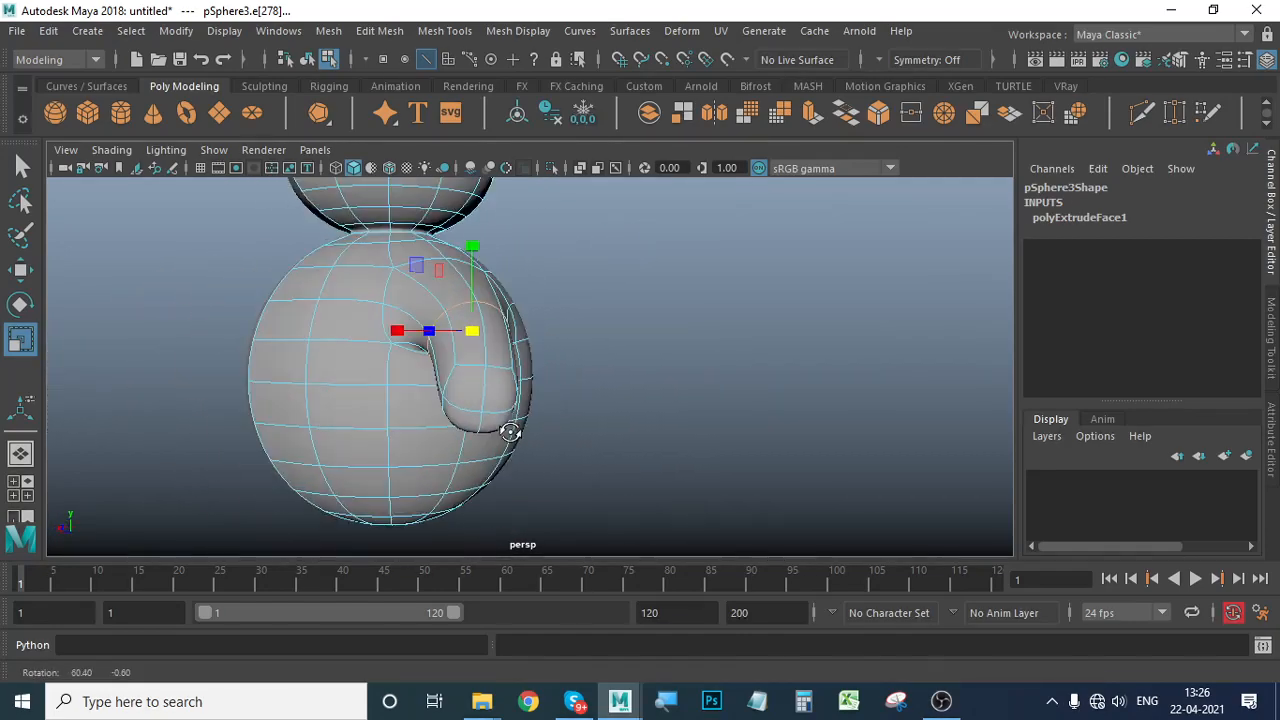
Extrude the forearm's two end faces outward and downward along the arm, rotate the new end, and clear the selection.
right_click_drag(491, 386, 490, 390)
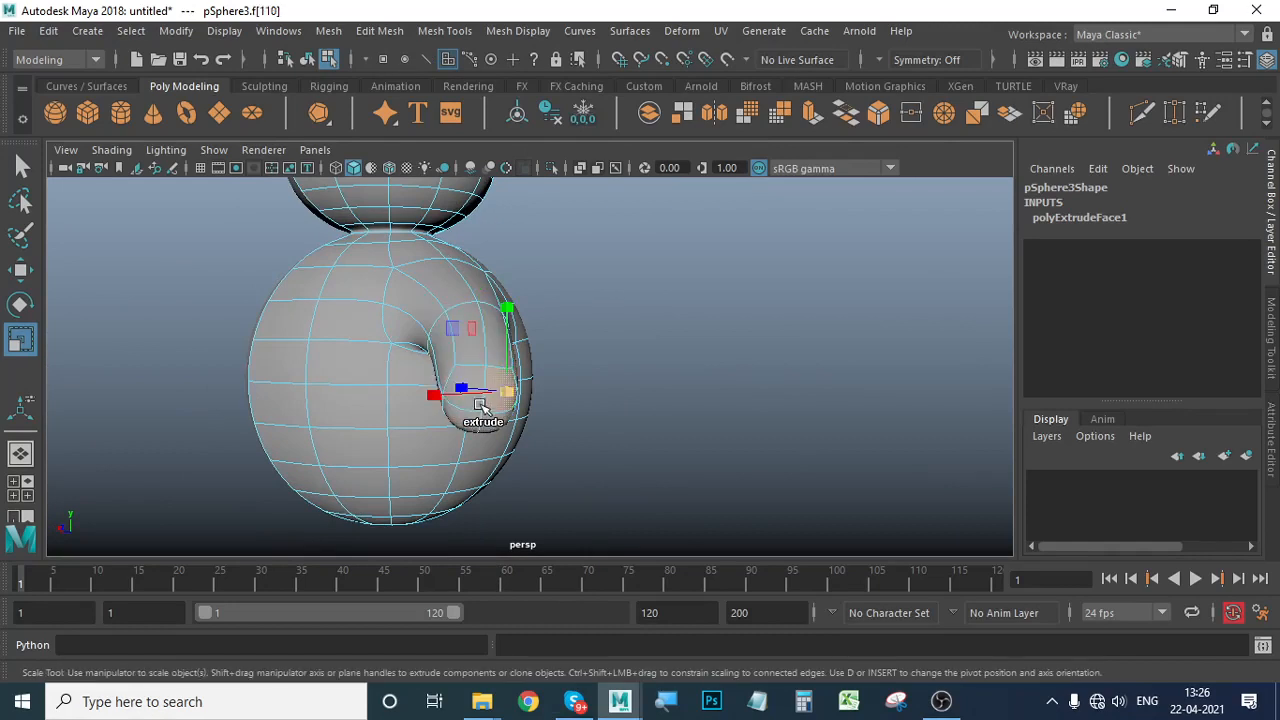
left_click(20, 270)
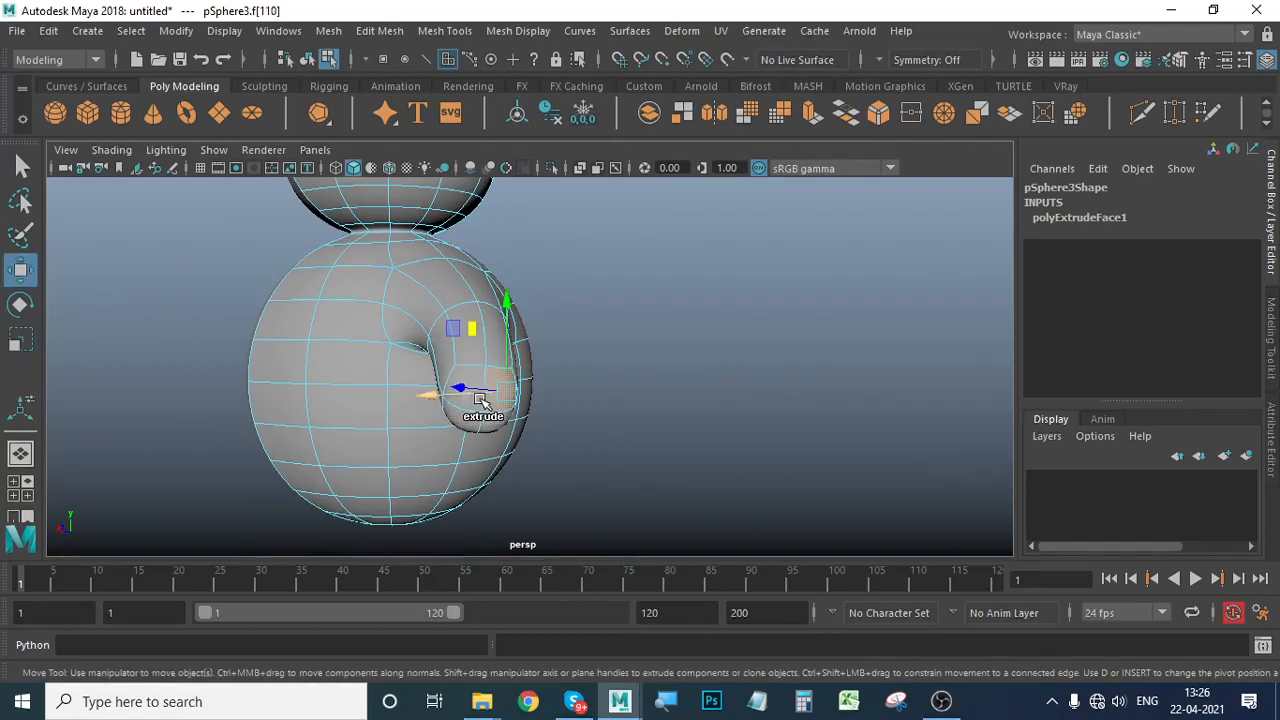
left_click(470, 419, "shift")
left_click_drag(497, 430, 497, 430, "shift")
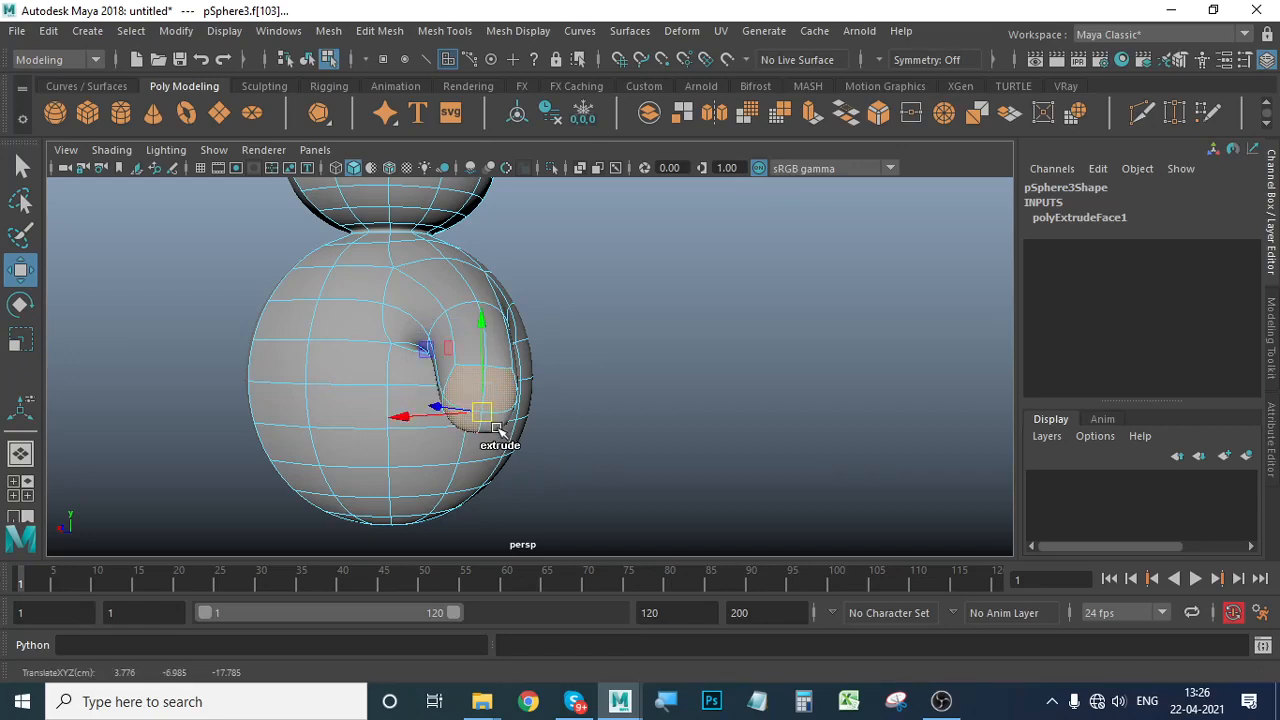
left_click(474, 427, "shift")
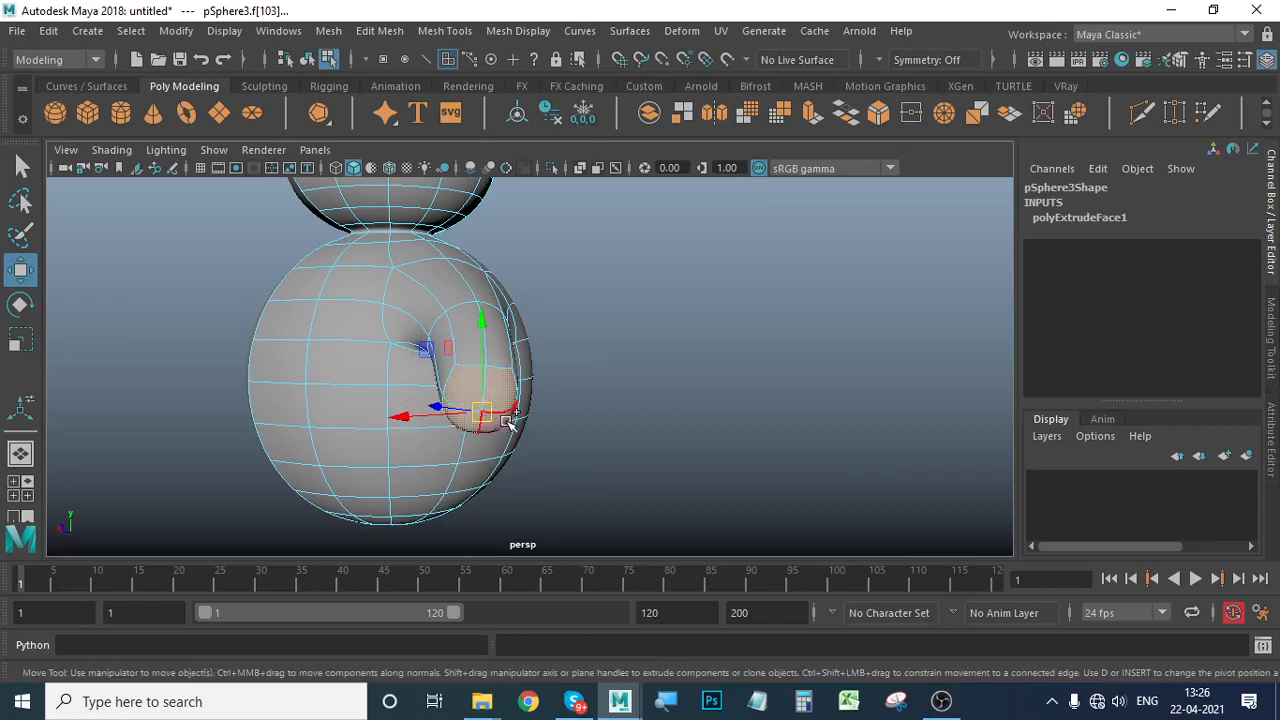
left_click_drag(430, 425, 588, 404, "alt")
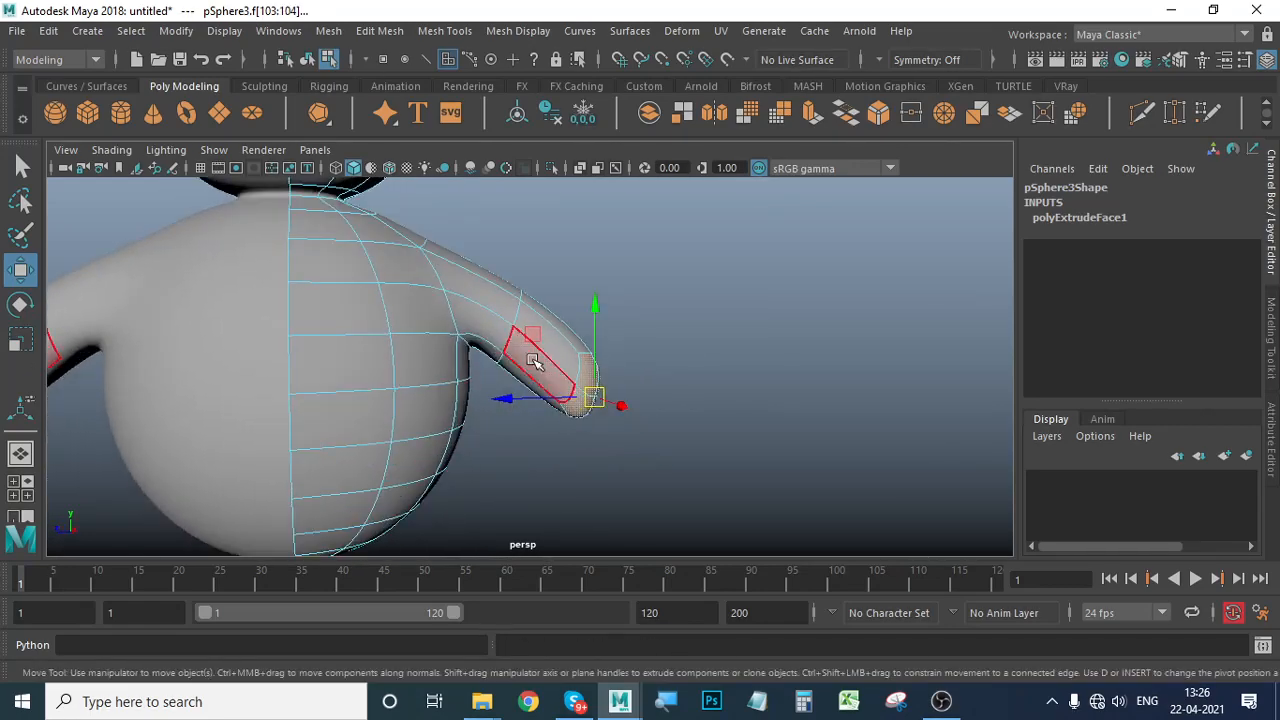
left_click_drag(536, 342, 577, 374, "shift")
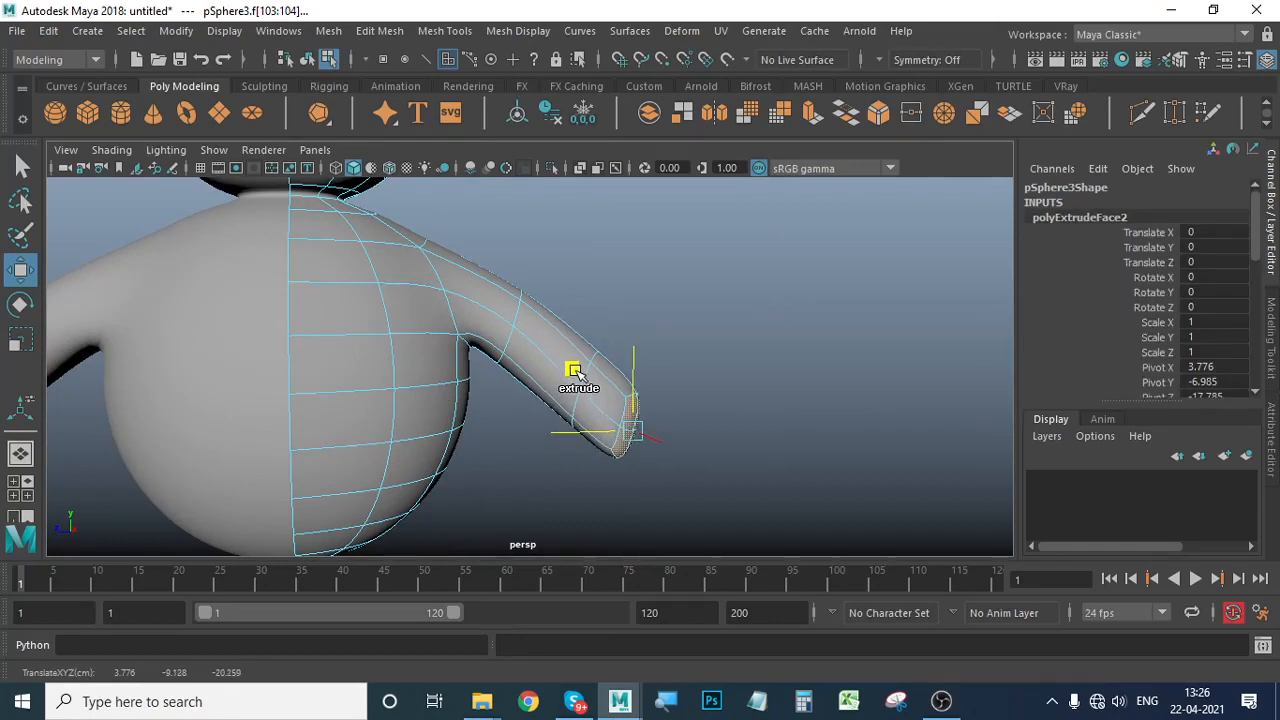
left_click(16, 310)
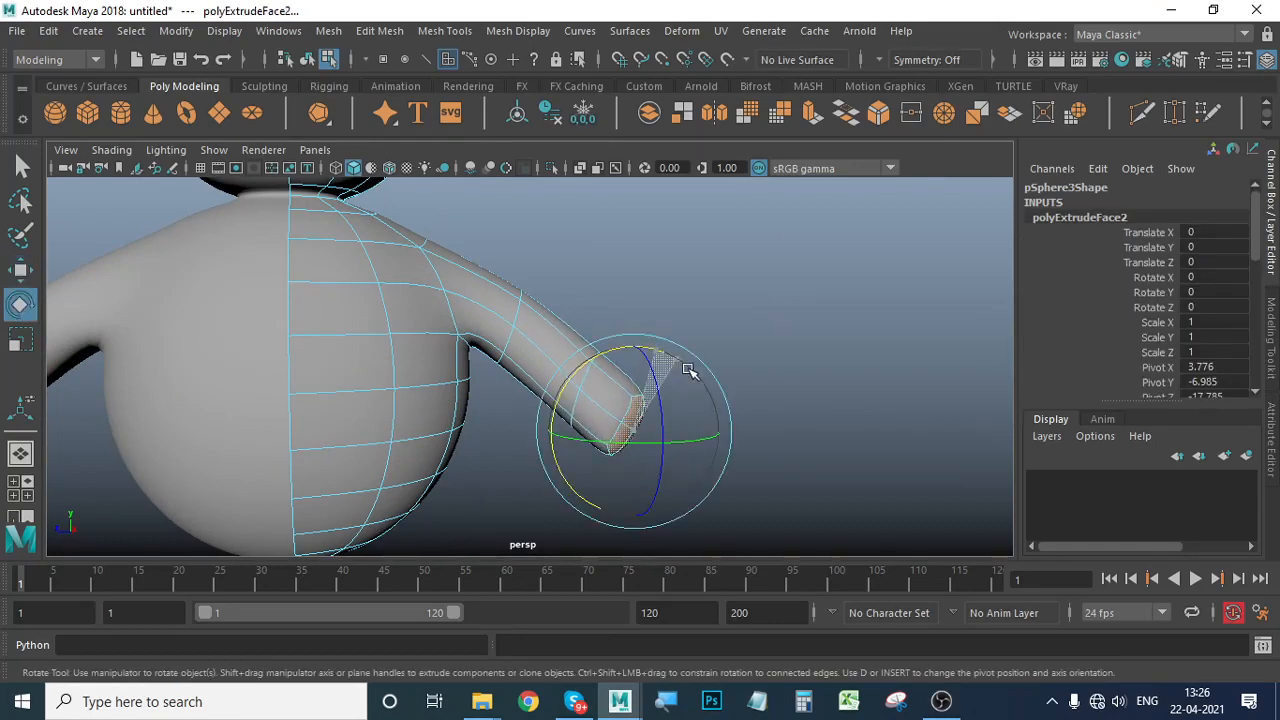
left_click_drag(688, 369, 695, 376)
left_click(721, 303)
Select the edge loop just above the extruded arm end and move it slightly up toward the body.
right_click_drag(591, 186, 591, 134)
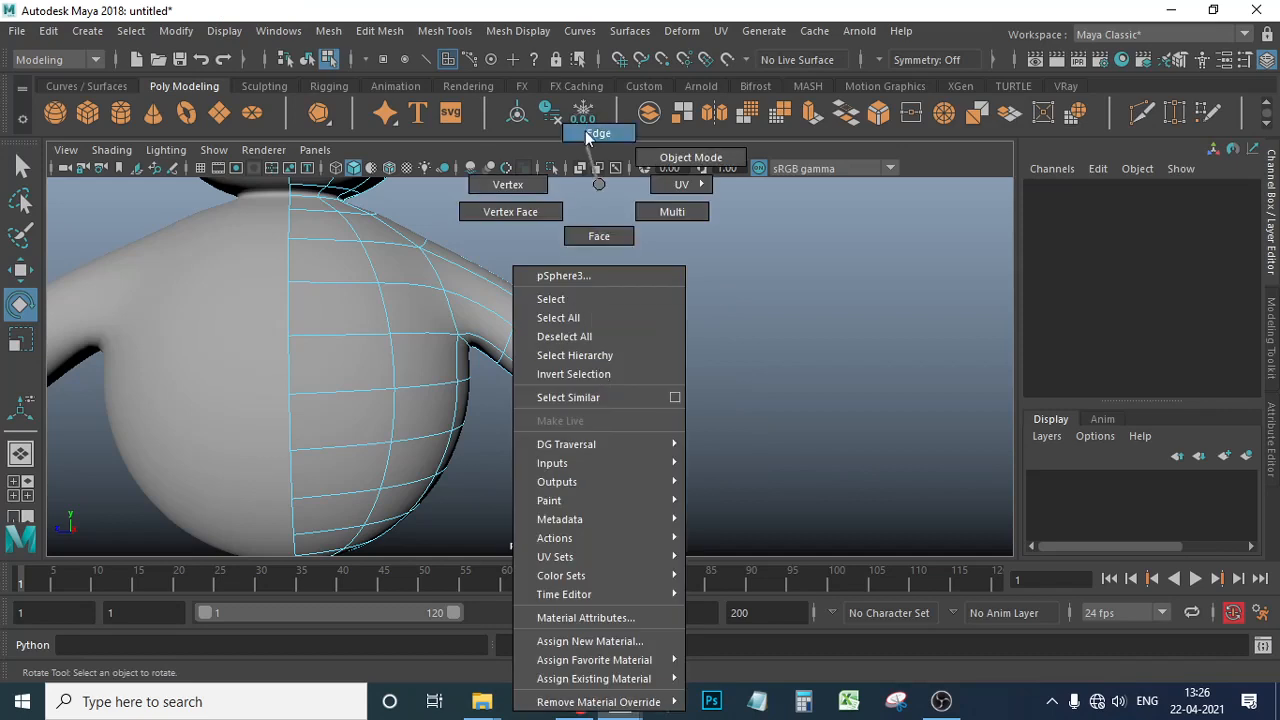
left_click(591, 393)
left_click(669, 312)
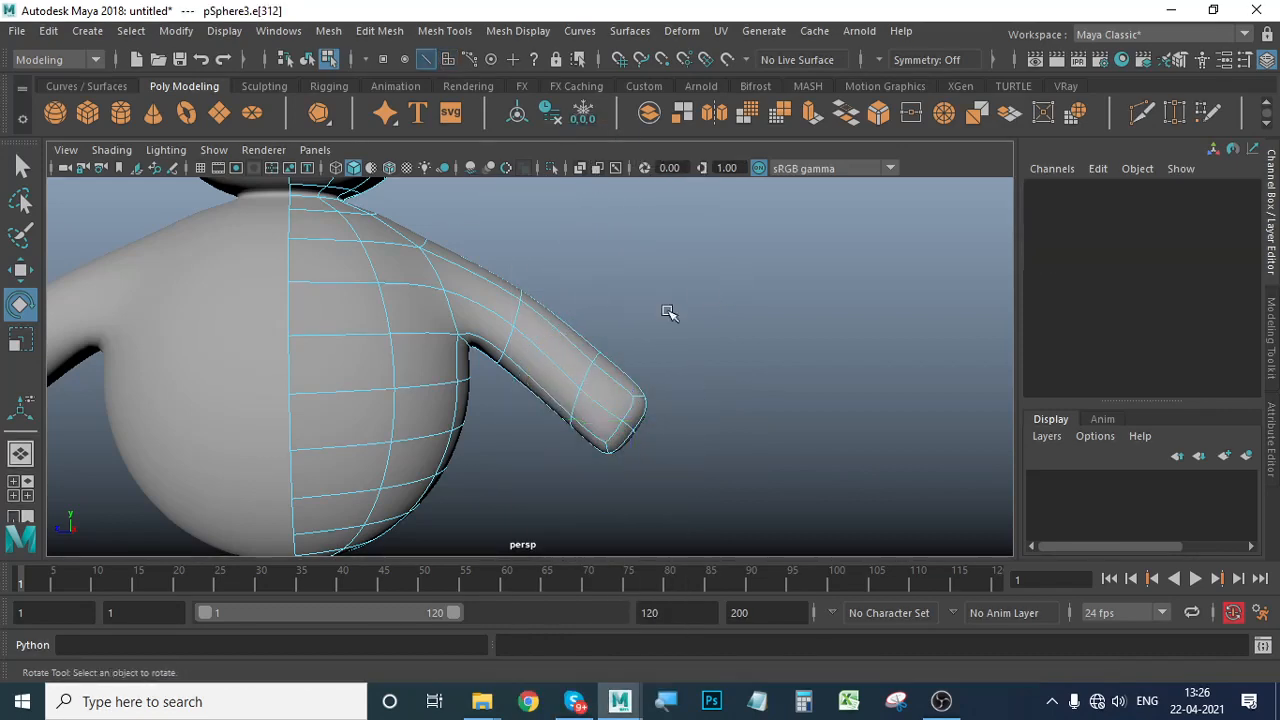
left_click(585, 378)
key("w")
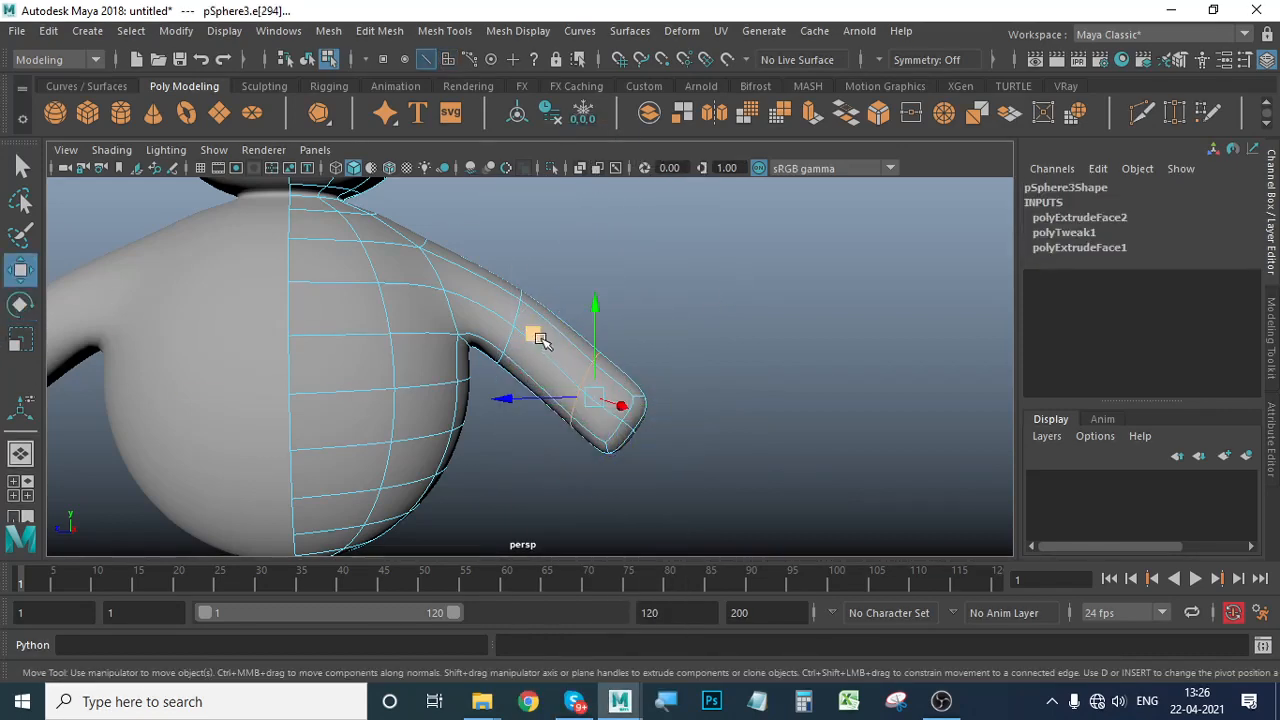
middle_click_drag(538, 338, 511, 306)
left_click_drag(511, 306, 620, 440, "alt")
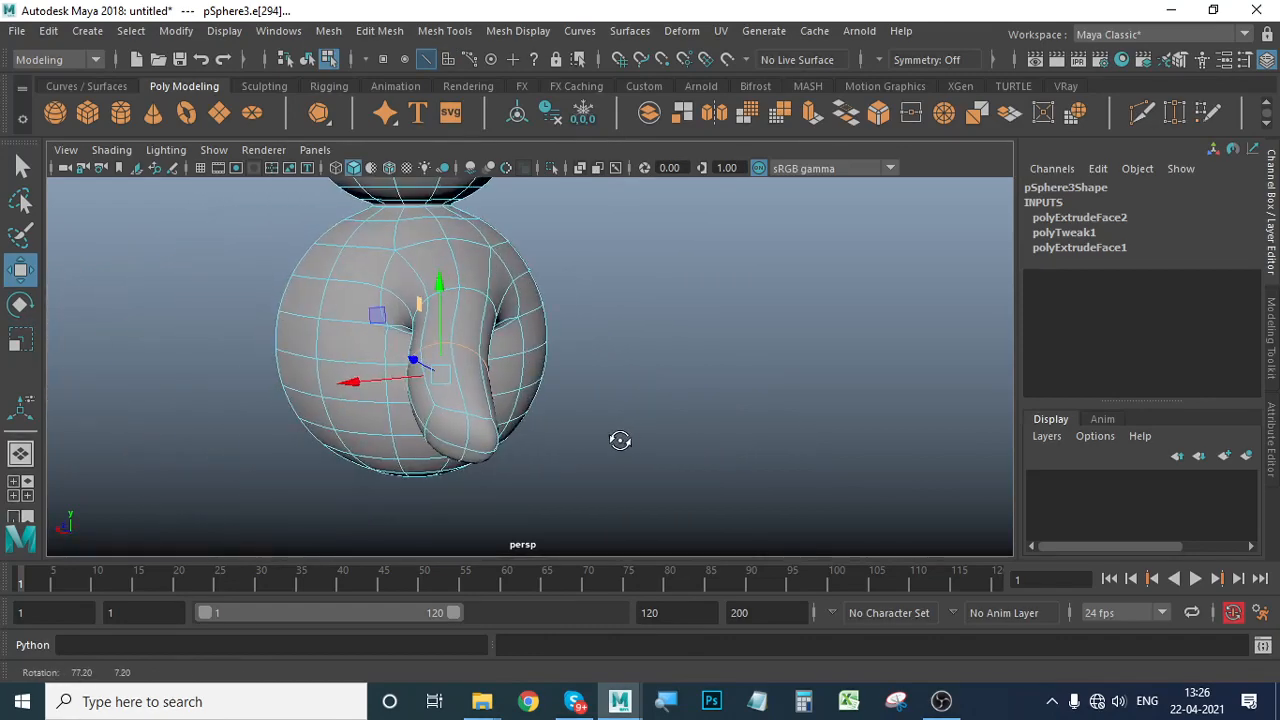
Select the arm's two end faces and move them forward along X and inward along Z toward the body.
left_click_drag(499, 460, 502, 478, "alt")
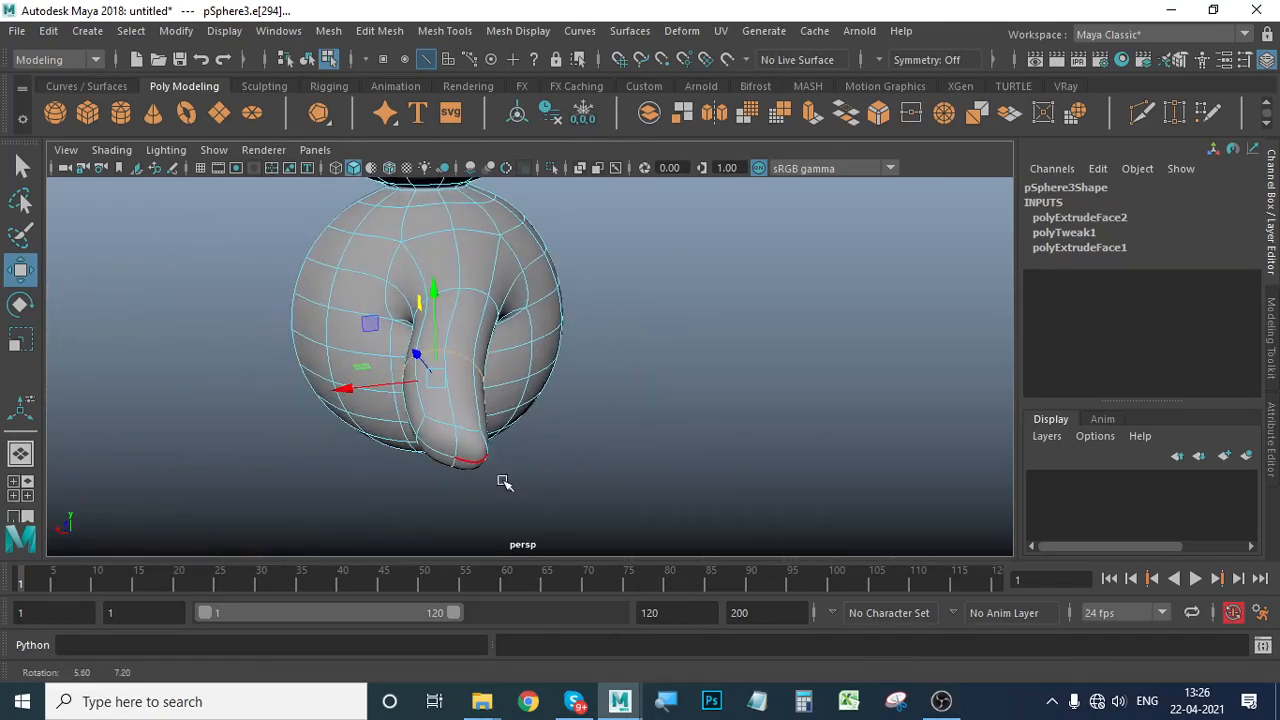
right_click_drag(450, 449, 446, 236)
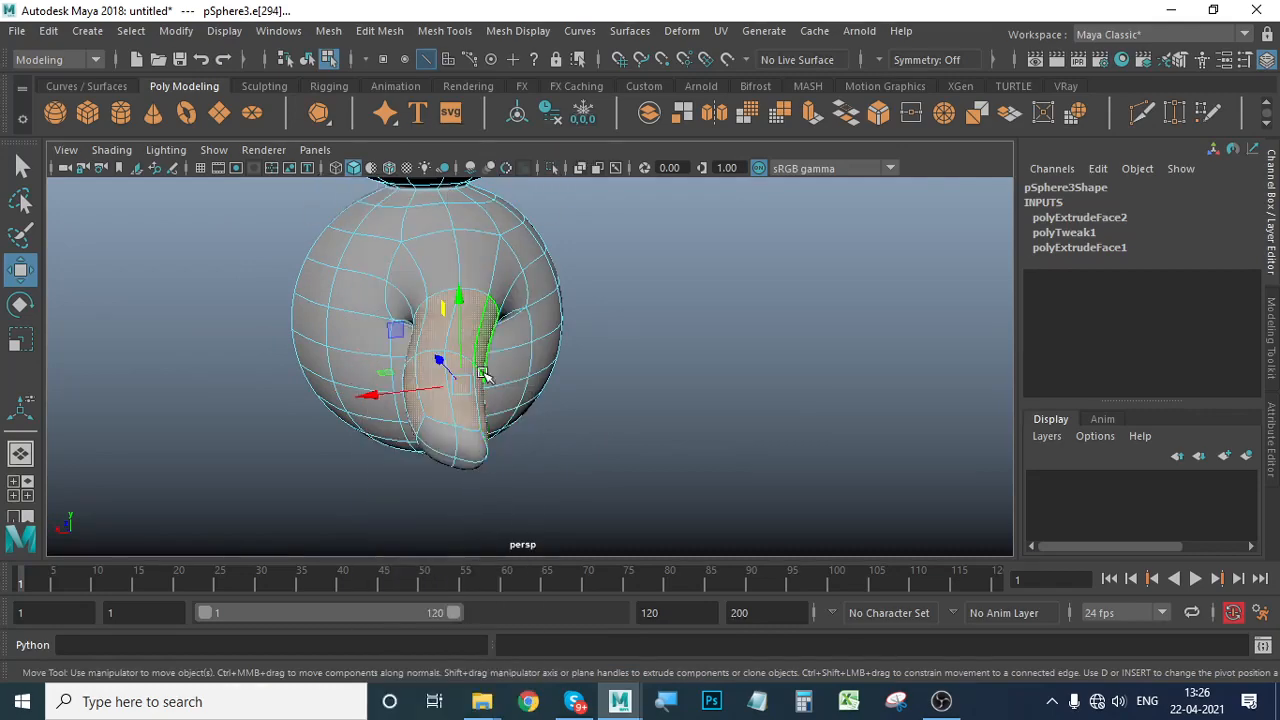
left_click(444, 442)
left_click(481, 452, "shift")
mouse_move(497, 491)
left_mouse_down("alt")
mouse_move(455, 437)
mouse_move(501, 475)
mouse_move(492, 507)
left_mouse_up("alt")
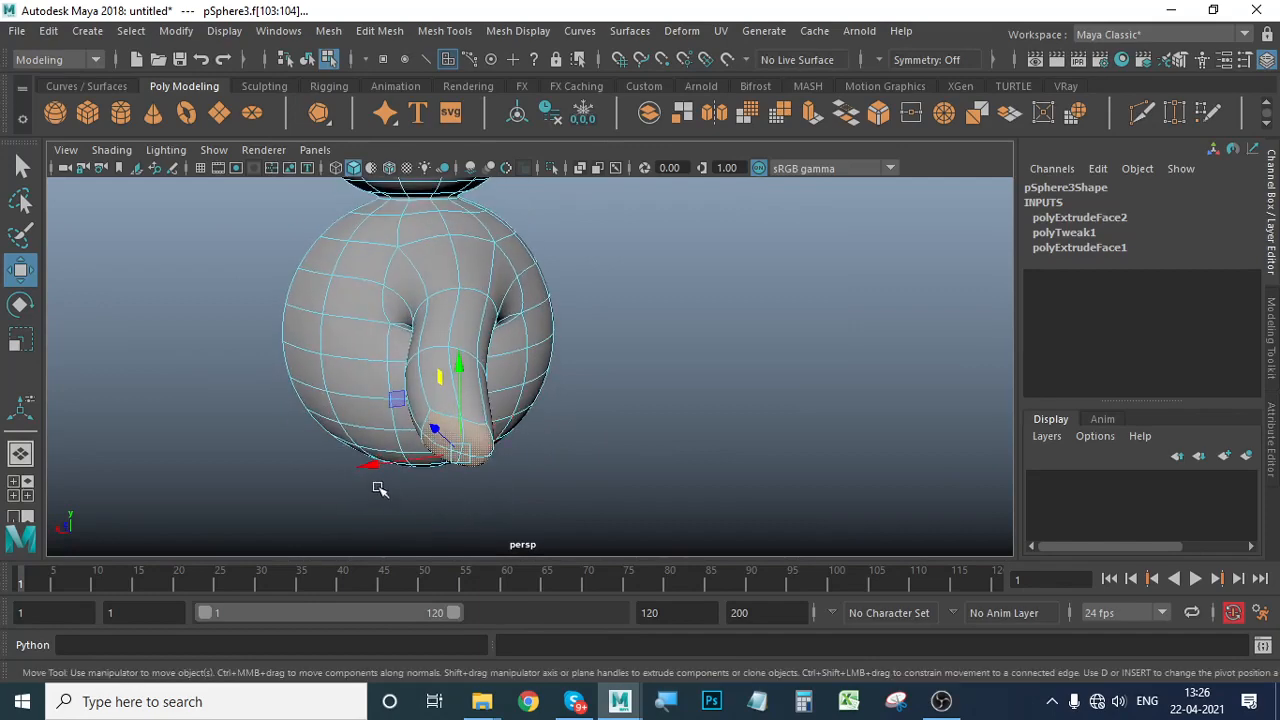
left_click_drag(374, 464, 676, 424)
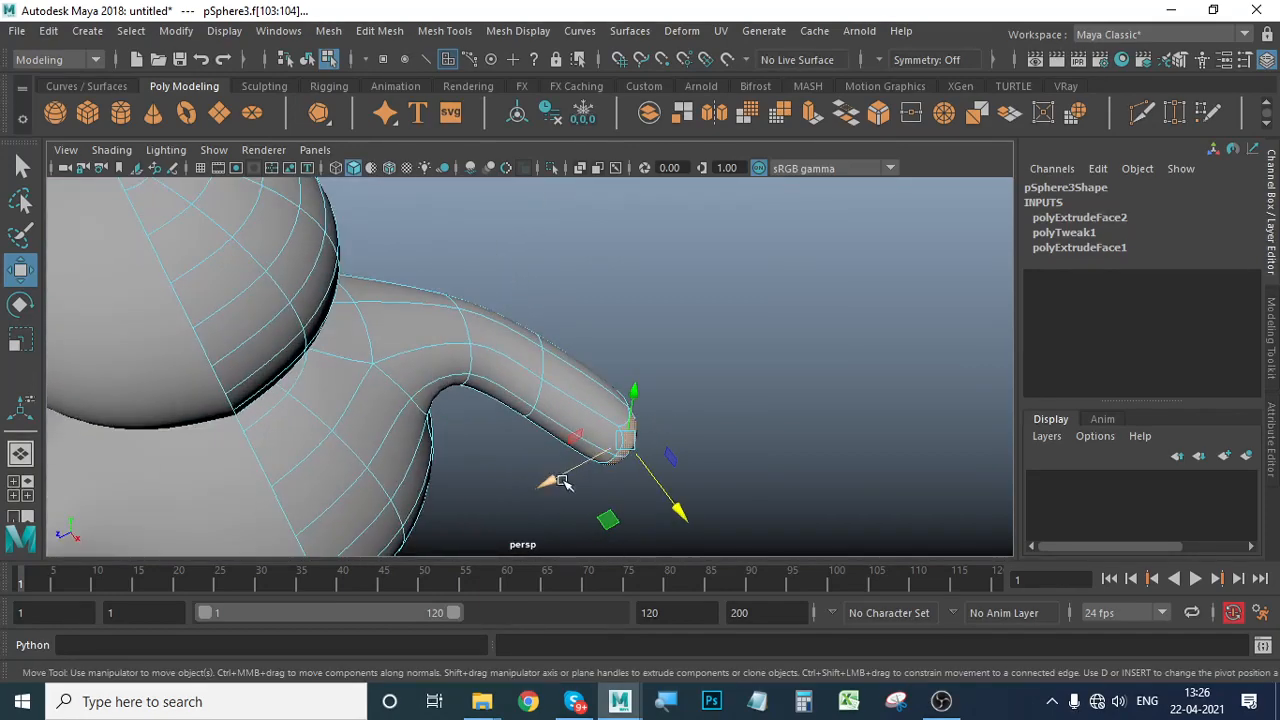
left_click_drag(560, 480, 539, 464)
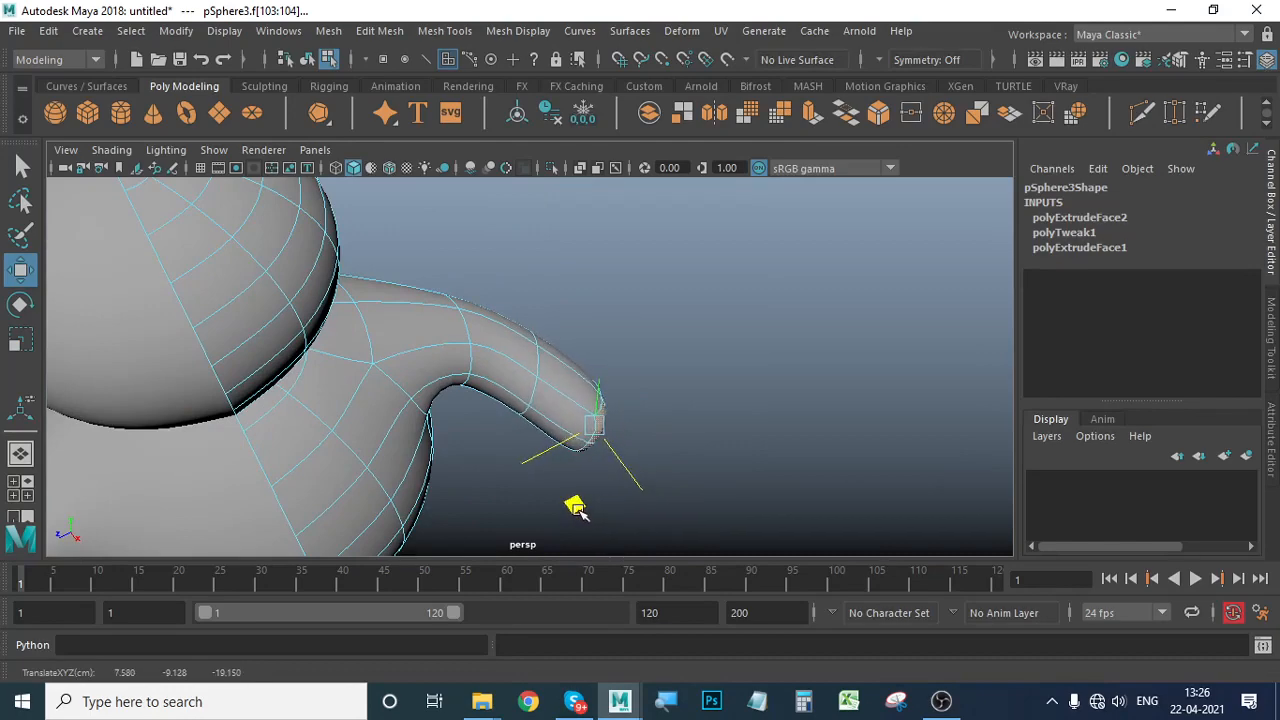
left_click_drag(575, 508, 491, 446, "alt")
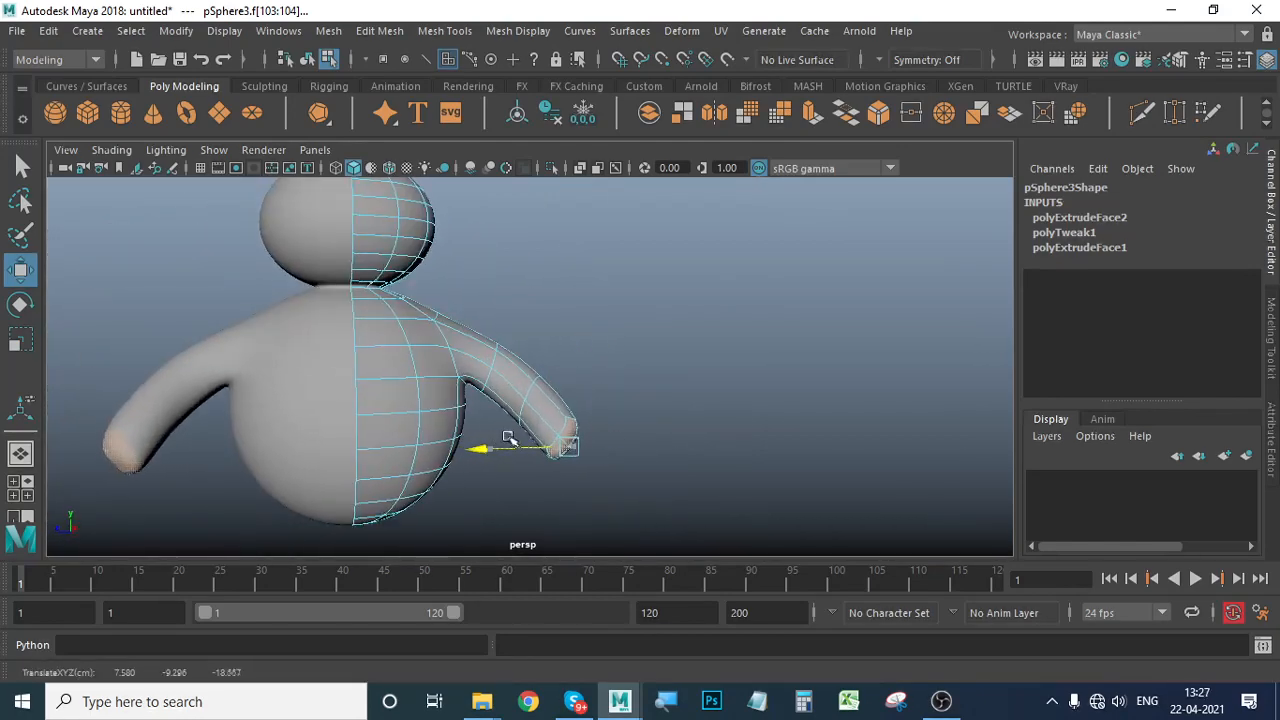
scroll(595, 456, "up", 5)
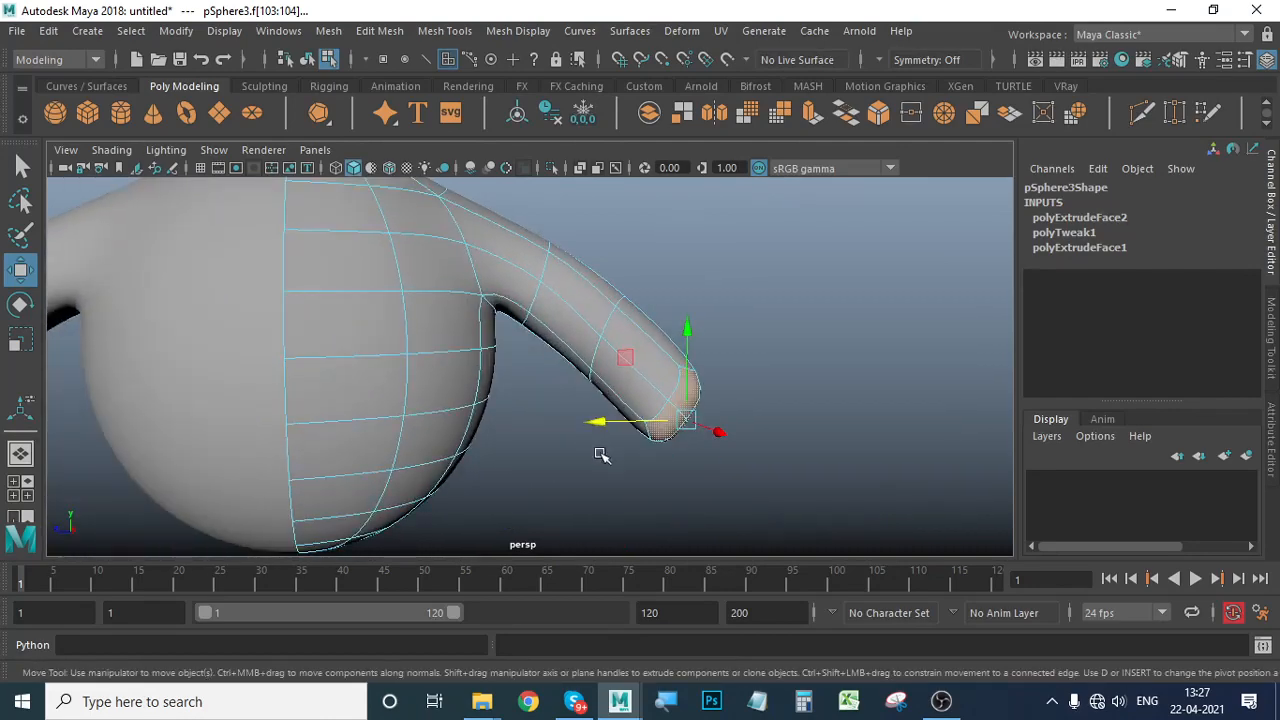
left_click_drag(694, 418, 542, 426, "alt")
Return to object mode and deselect the mesh.
right_click_drag(497, 274, 570, 155)
left_click(660, 328)
middle_click_drag(735, 330, 706, 420, "alt")
right_click_drag(706, 420, 711, 409, "alt")
middle_click_drag(711, 409, 700, 345, "alt")
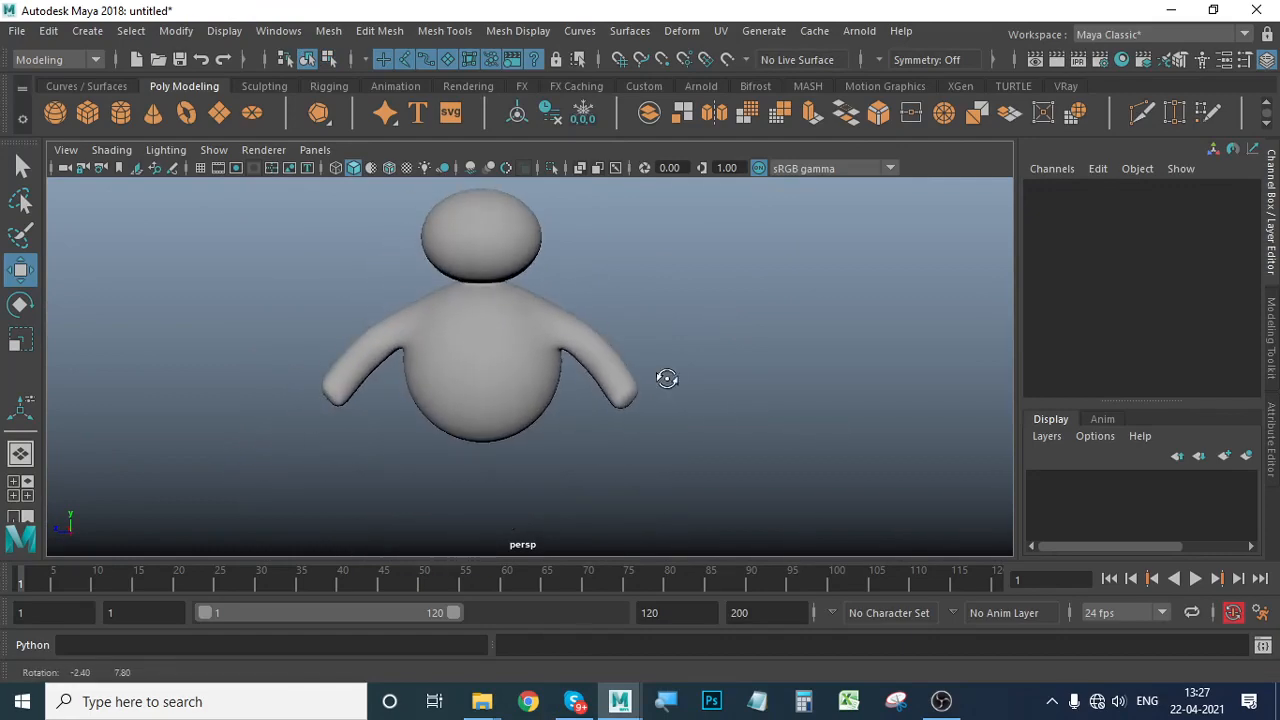
left_click_drag(666, 377, 655, 374, "alt")
Select the modelled half of the character, activate the Grab sculpting tool with a brush size of about 6.299, and open its settings.
left_click(566, 340)
scroll(670, 410, "up", 5)
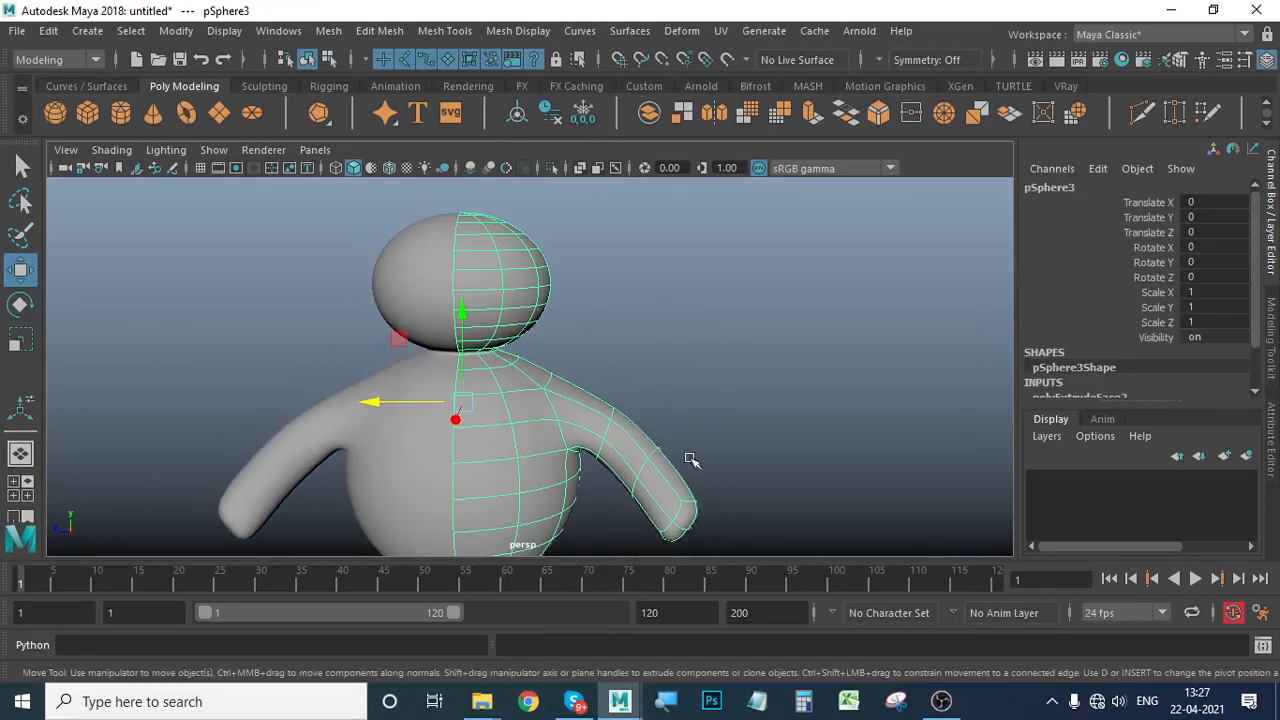
left_click(262, 86)
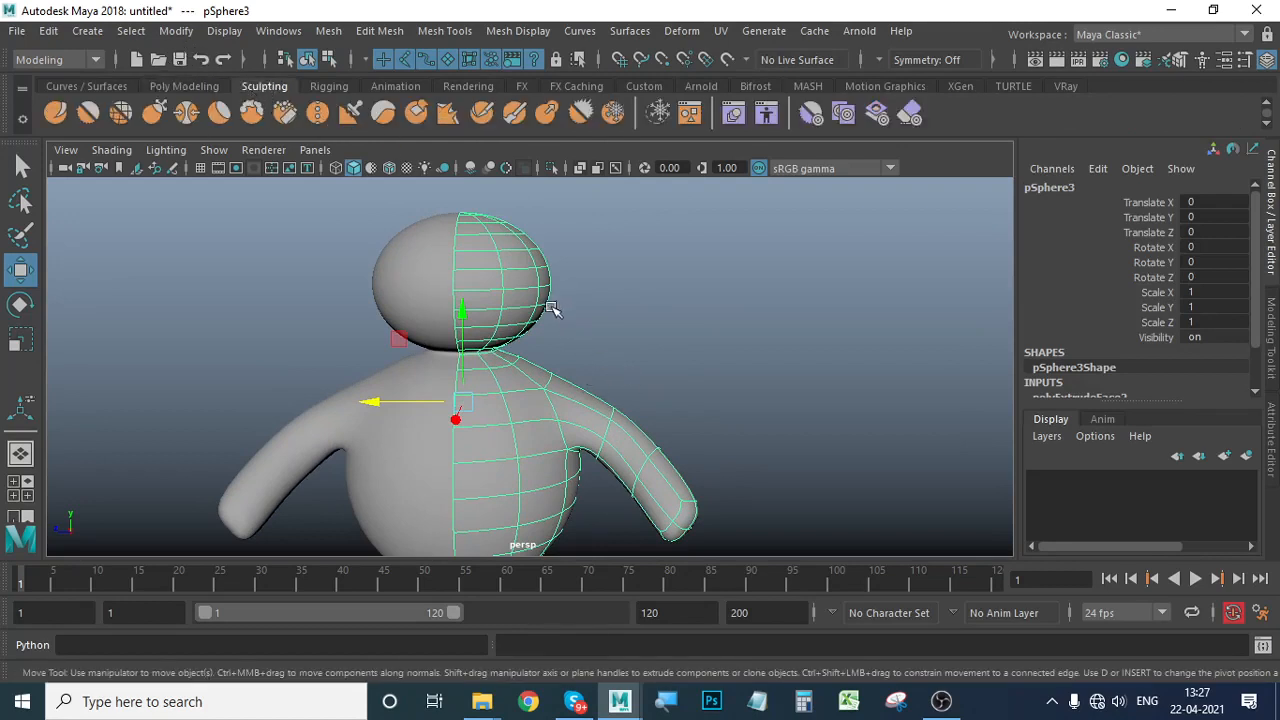
left_click(157, 118)
mouse_move(611, 363)
left_mouse_down("alt")
mouse_move(503, 355)
mouse_move(460, 372)
mouse_move(654, 446)
mouse_move(613, 395)
left_mouse_up("alt")
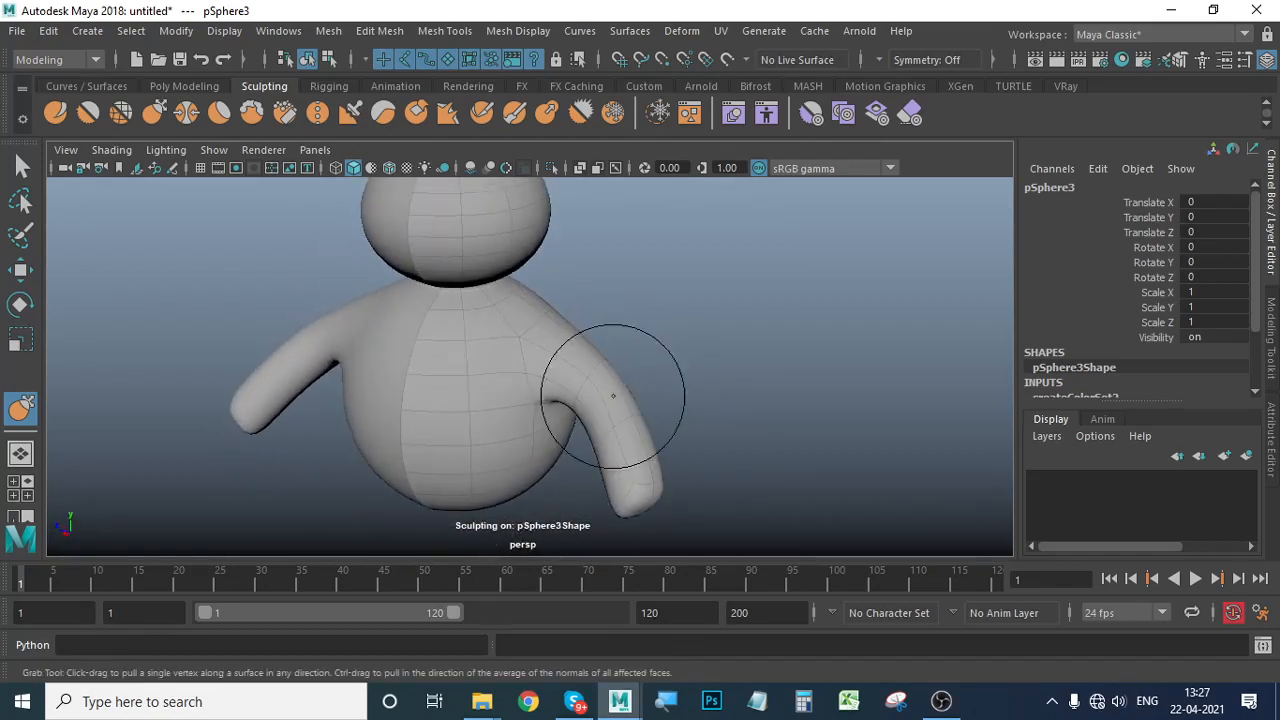
mouse_move(498, 381)
left_mouse_down()
mouse_move(680, 381)
mouse_move(460, 381)
left_mouse_up()
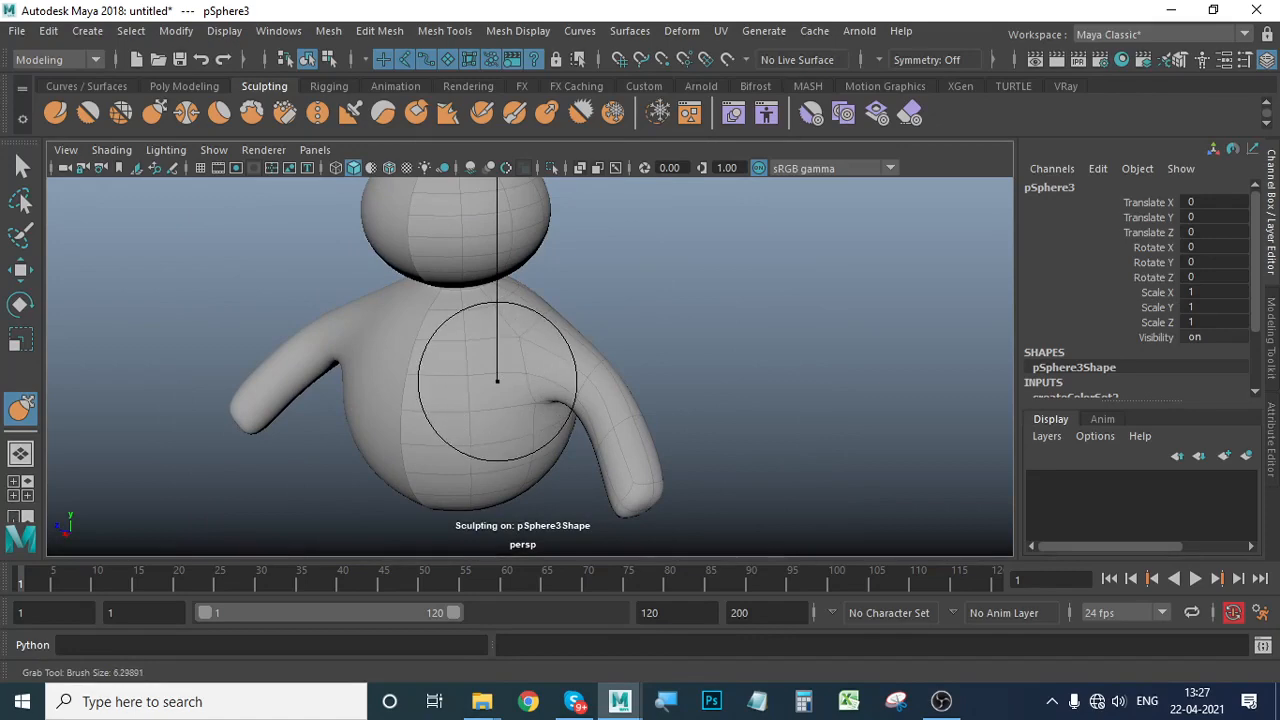
double_click(21, 407)
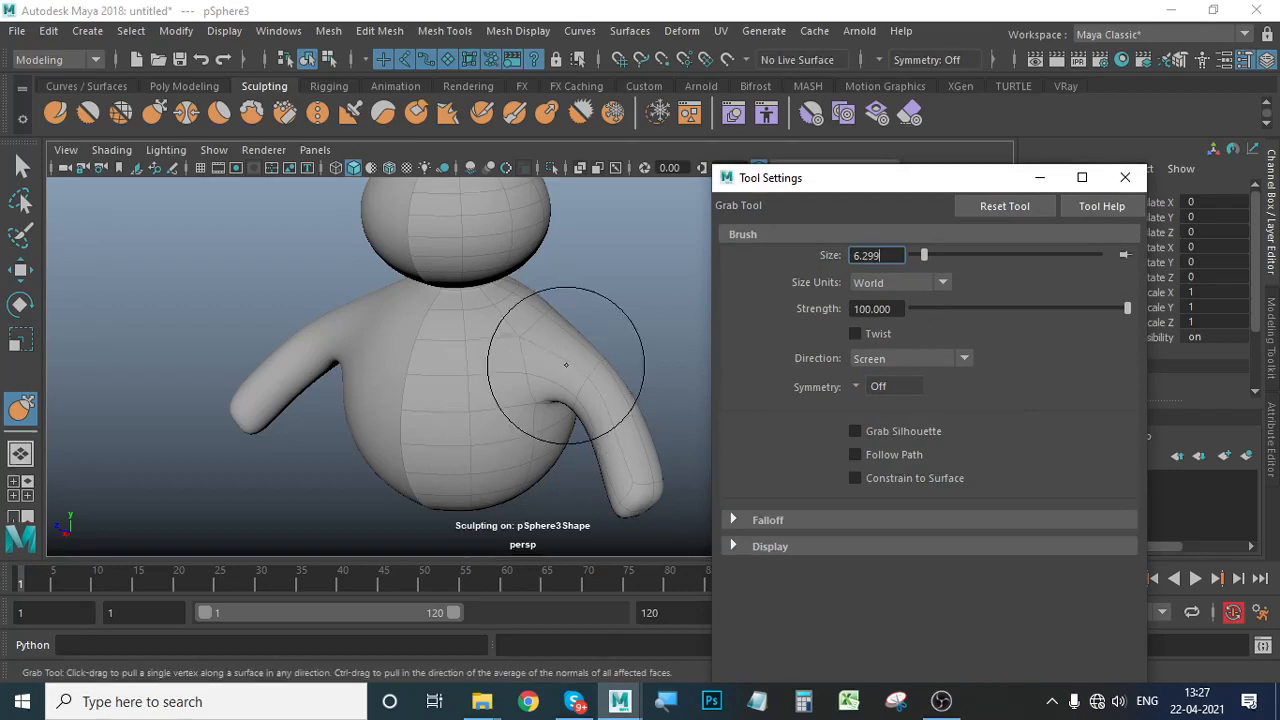
mouse_move(566, 363)
left_mouse_down()
mouse_move(600, 302)
mouse_move(537, 397)
left_mouse_up()
left_click_drag(564, 439, 584, 476)
key("ctrl+z")
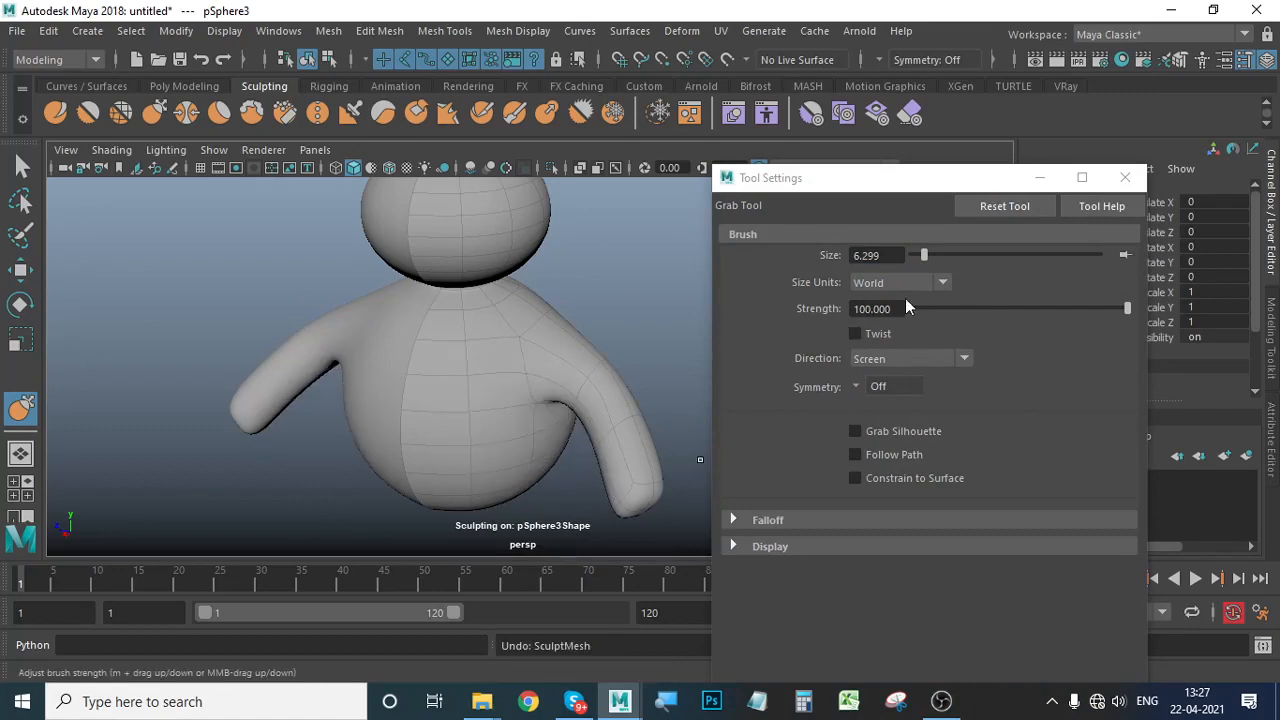
Minimize the tool settings and use Grab to push the torso's side inward below the arm, reshaping the lower body.
left_click(1041, 177)
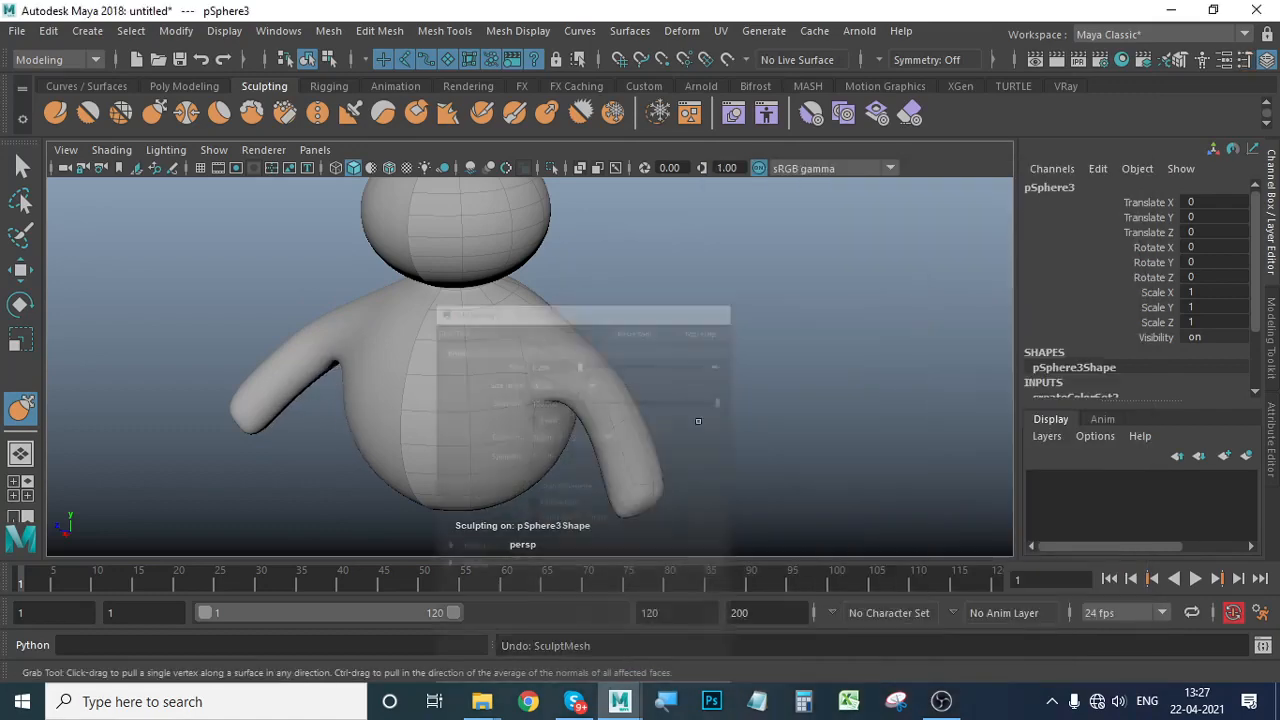
left_click_drag(575, 468, 662, 429, "alt")
left_click_drag(624, 419, 567, 372, "alt")
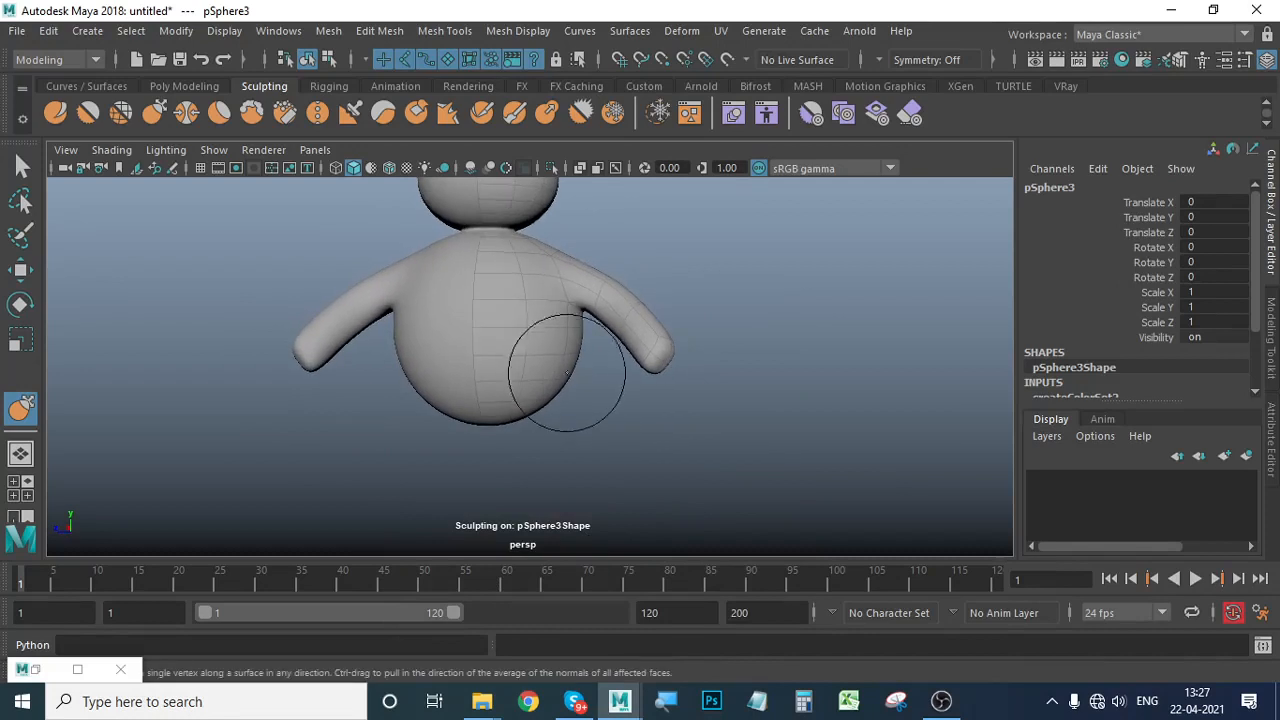
scroll(560, 410, "up", 5)
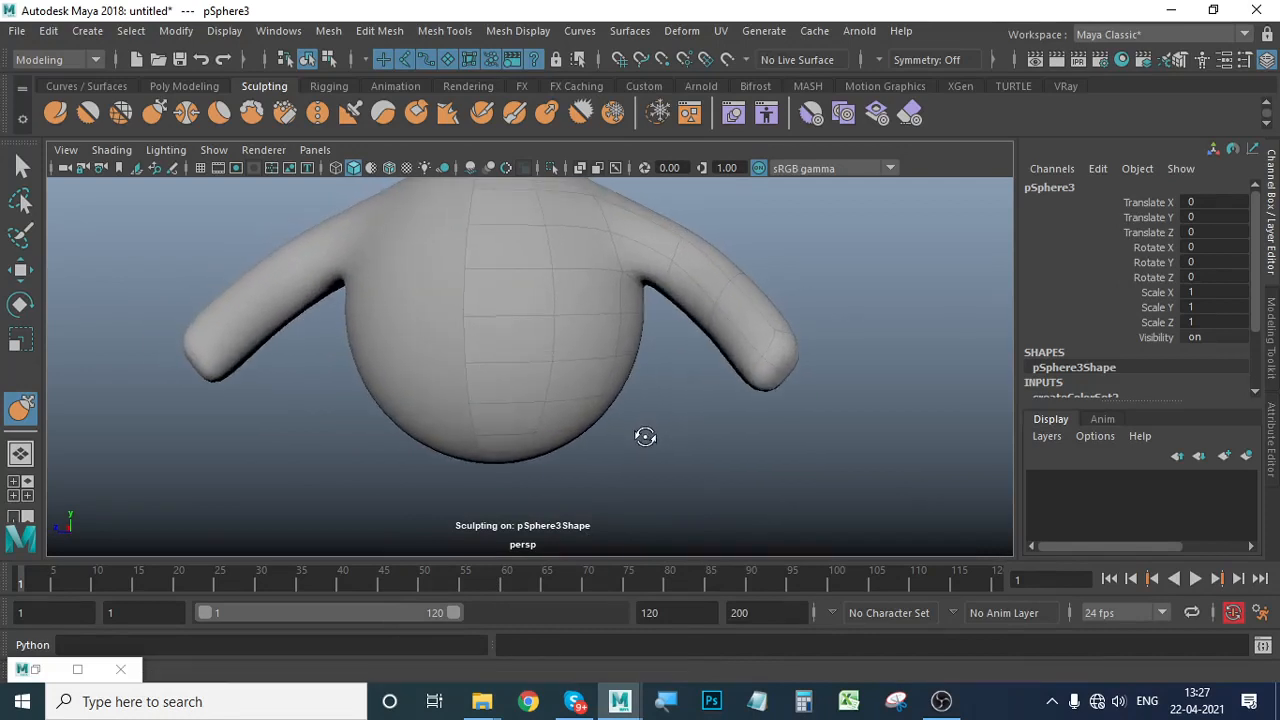
left_click_drag(618, 366, 597, 369, "alt")
key("ctrl+z")
key("ctrl+z")
key("ctrl+z")
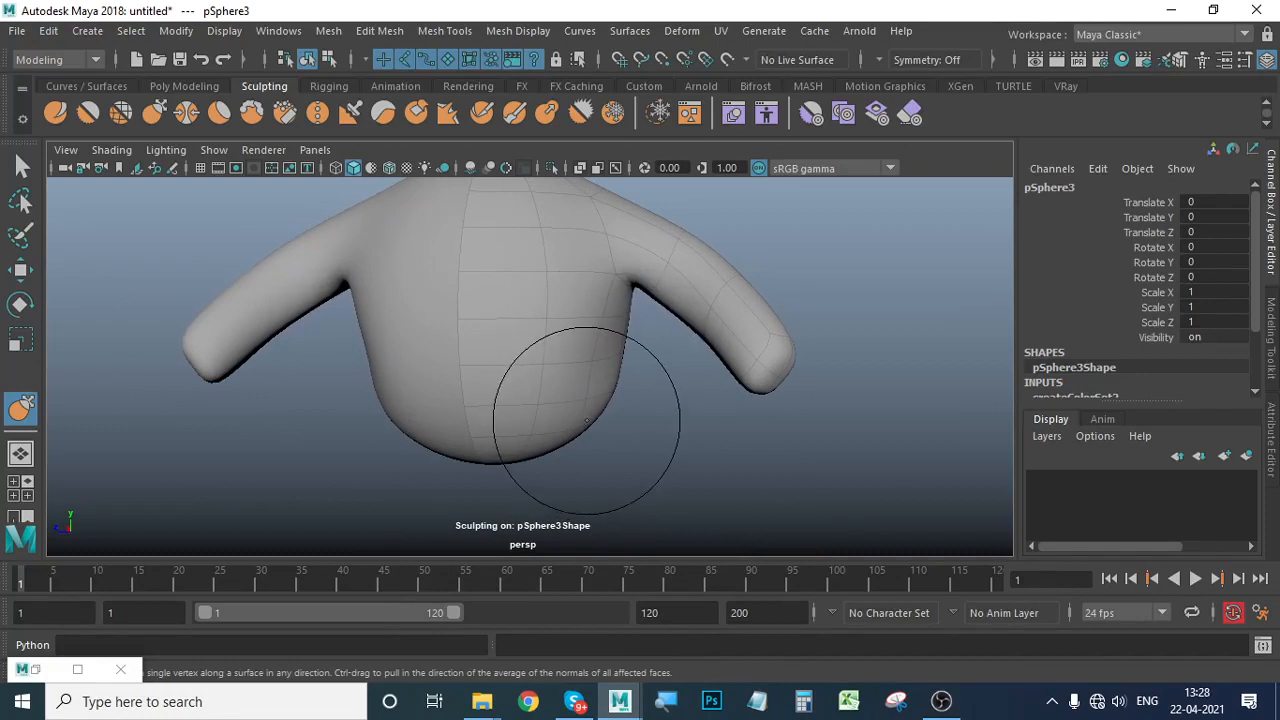
mouse_move(587, 421)
left_mouse_down()
mouse_move(596, 440)
mouse_move(514, 386)
mouse_move(394, 419)
left_mouse_up()
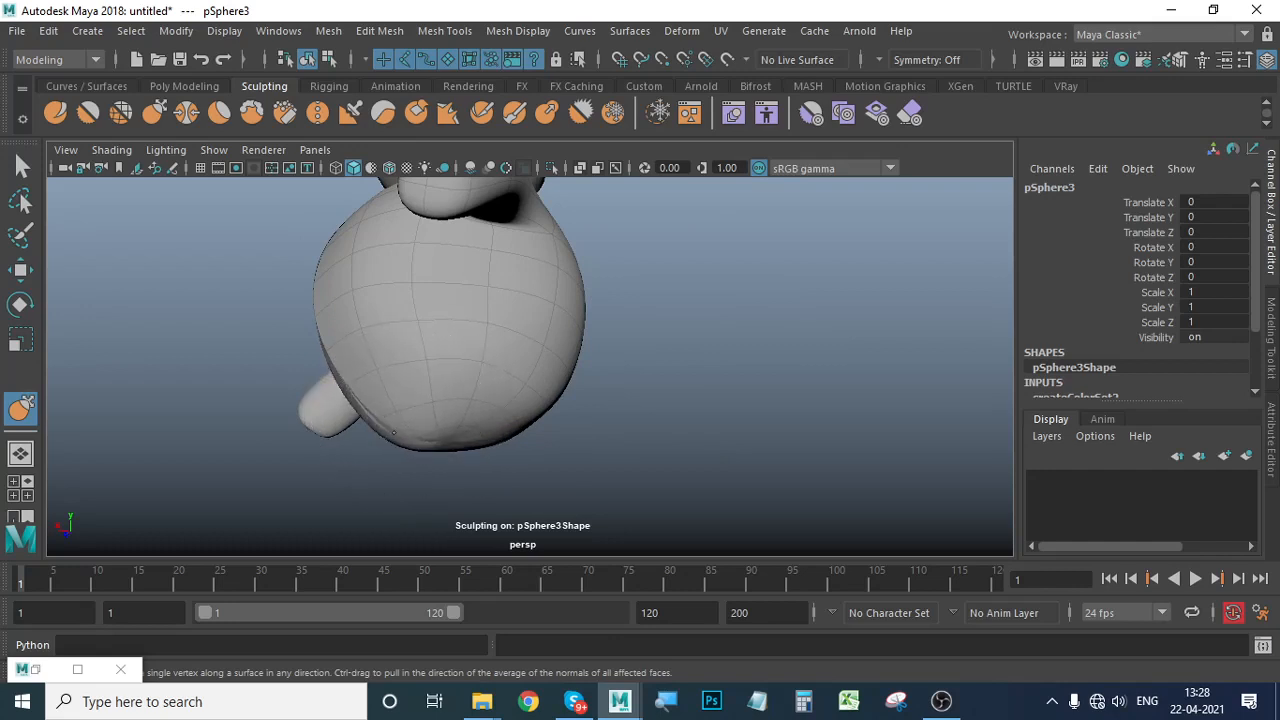
Grab the front of the torso in a side view and push the belly and chest inward to flatten the profile.
mouse_move(496, 470)
left_mouse_down("alt")
mouse_move(591, 486)
mouse_move(500, 455)
mouse_move(509, 426)
left_mouse_up("alt")
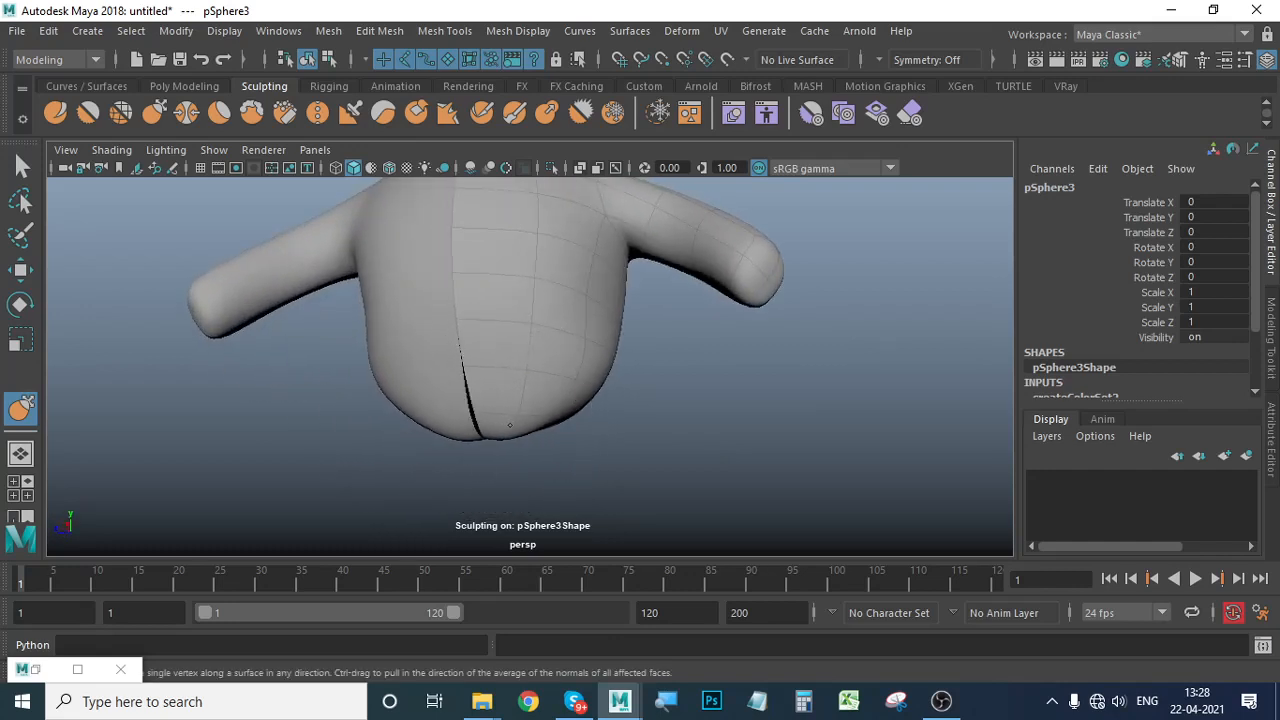
mouse_move(480, 361)
left_mouse_down("alt")
mouse_move(637, 486)
mouse_move(371, 349)
left_mouse_up("alt")
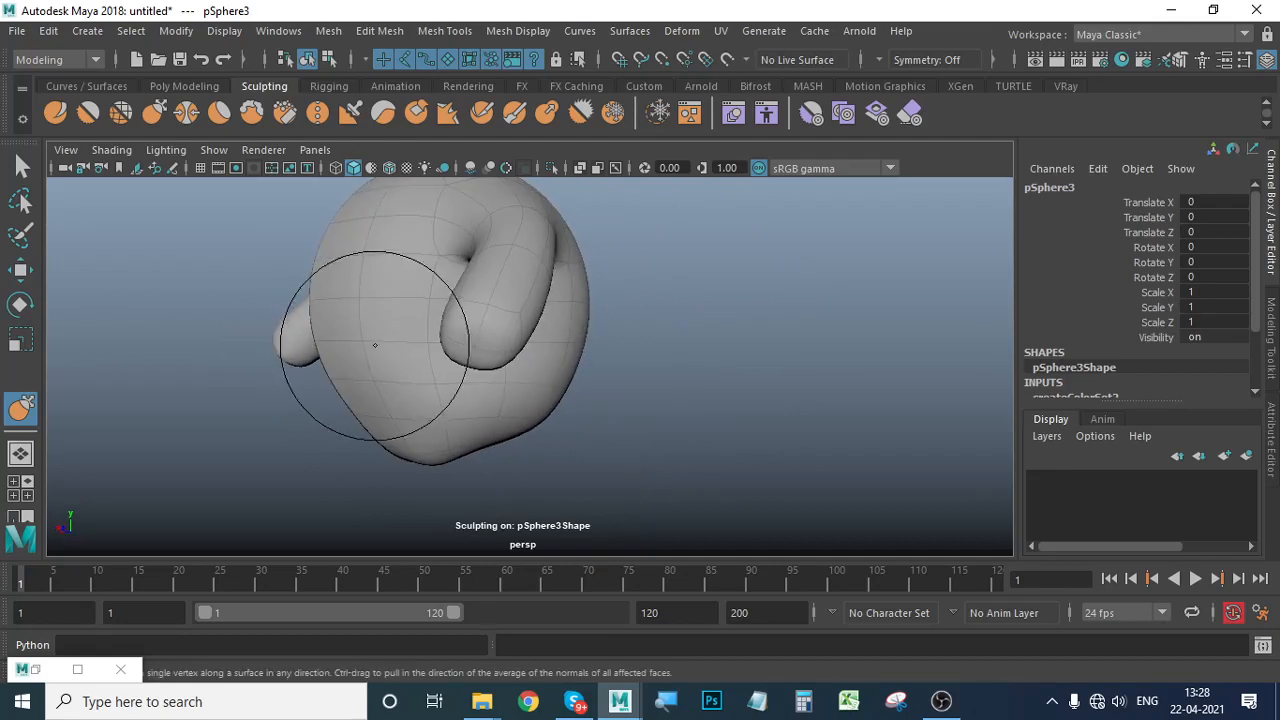
mouse_move(329, 286)
left_mouse_down()
mouse_move(557, 449)
mouse_move(400, 390)
left_mouse_up()
left_click_drag(385, 325, 418, 323)
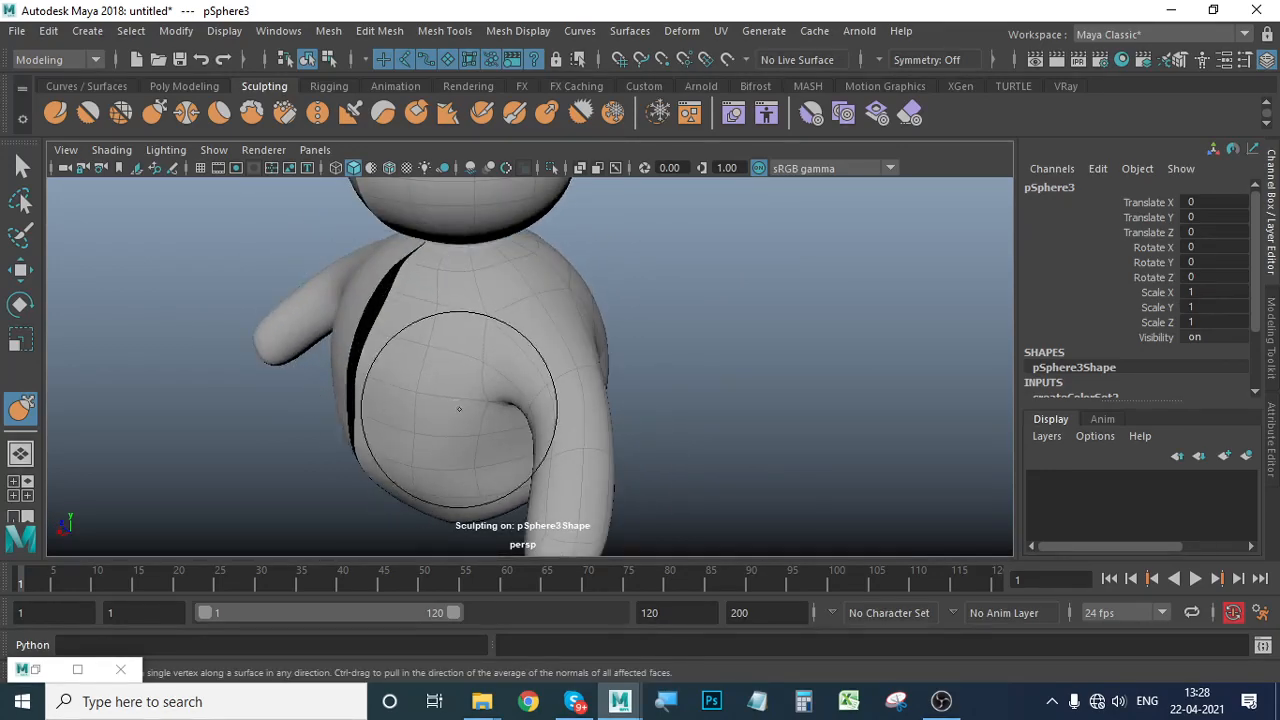
Pull the modelled half's front center edge back to the mirror line to close the gap along the belly and chest.
left_click_drag(457, 409, 580, 424, "alt")
left_click_drag(557, 359, 540, 360)
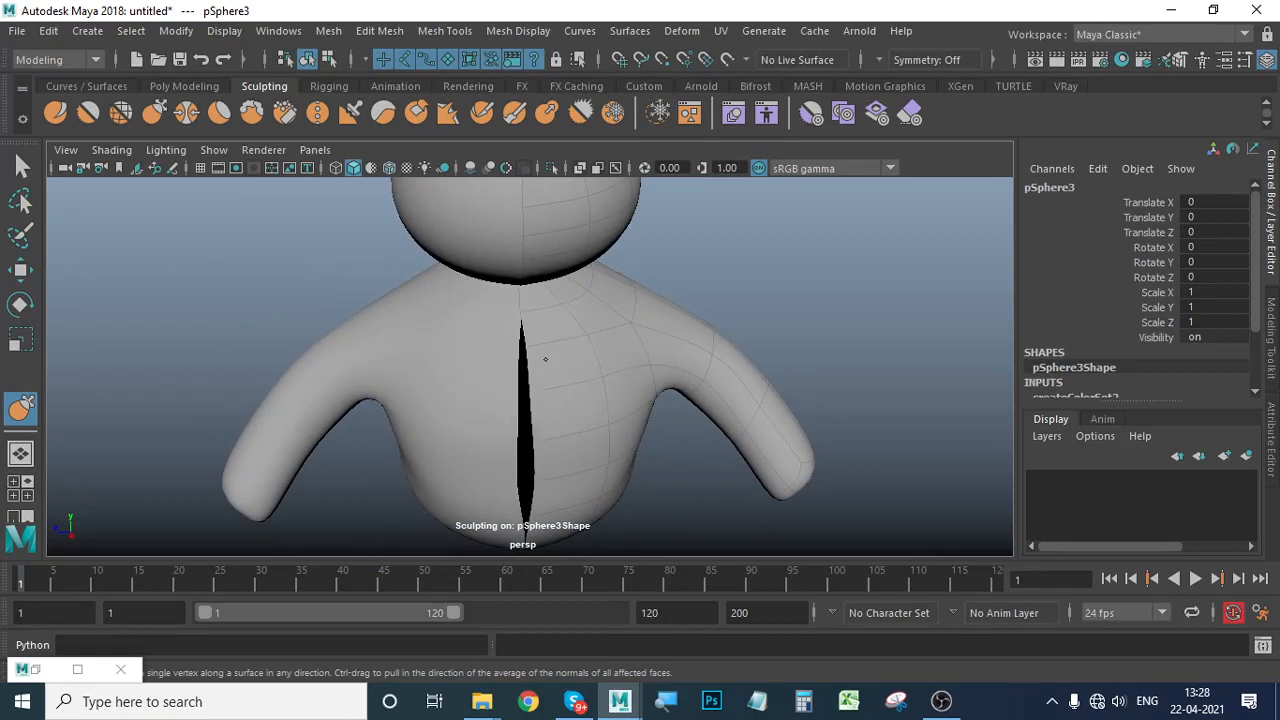
mouse_move(592, 455)
left_mouse_down("alt")
mouse_move(560, 394)
mouse_move(544, 395)
left_mouse_up("alt")
left_click_drag(541, 451, 536, 452)
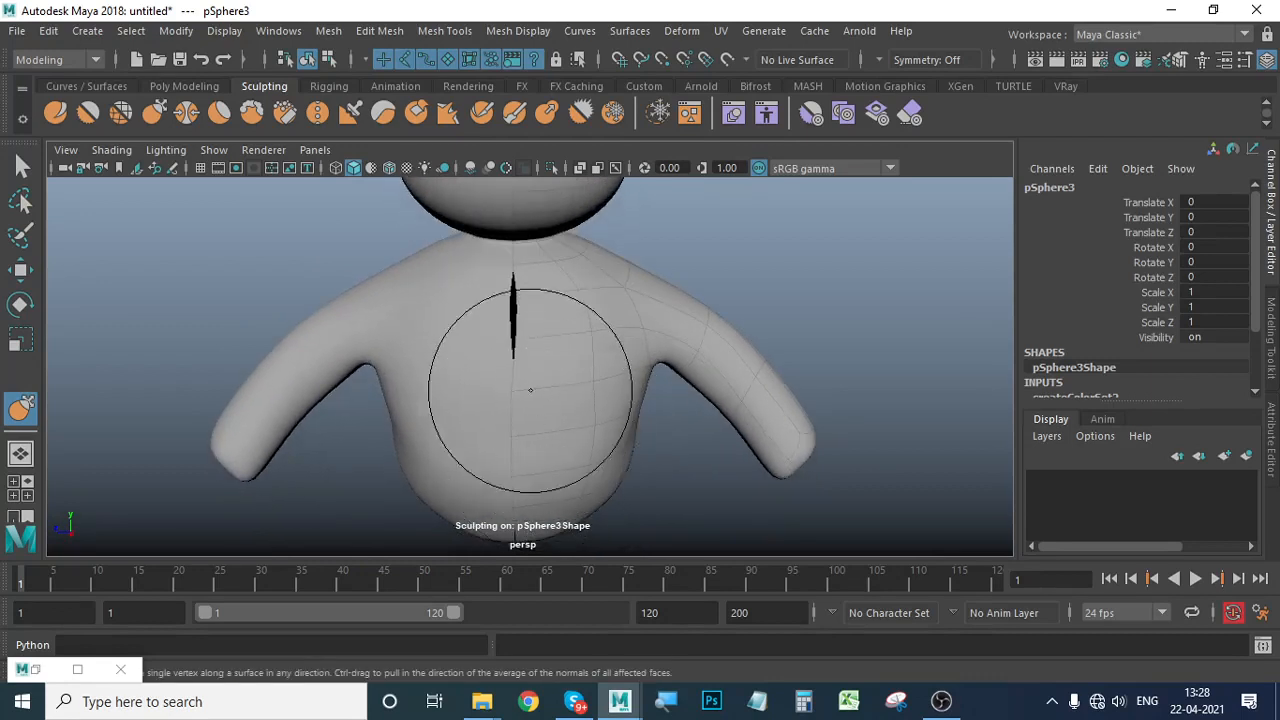
left_click_drag(523, 323, 526, 323)
Resize the sculpting brush and smooth the crease between head and shoulders into a softer neck.
left_click_drag(600, 456, 354, 362, "alt")
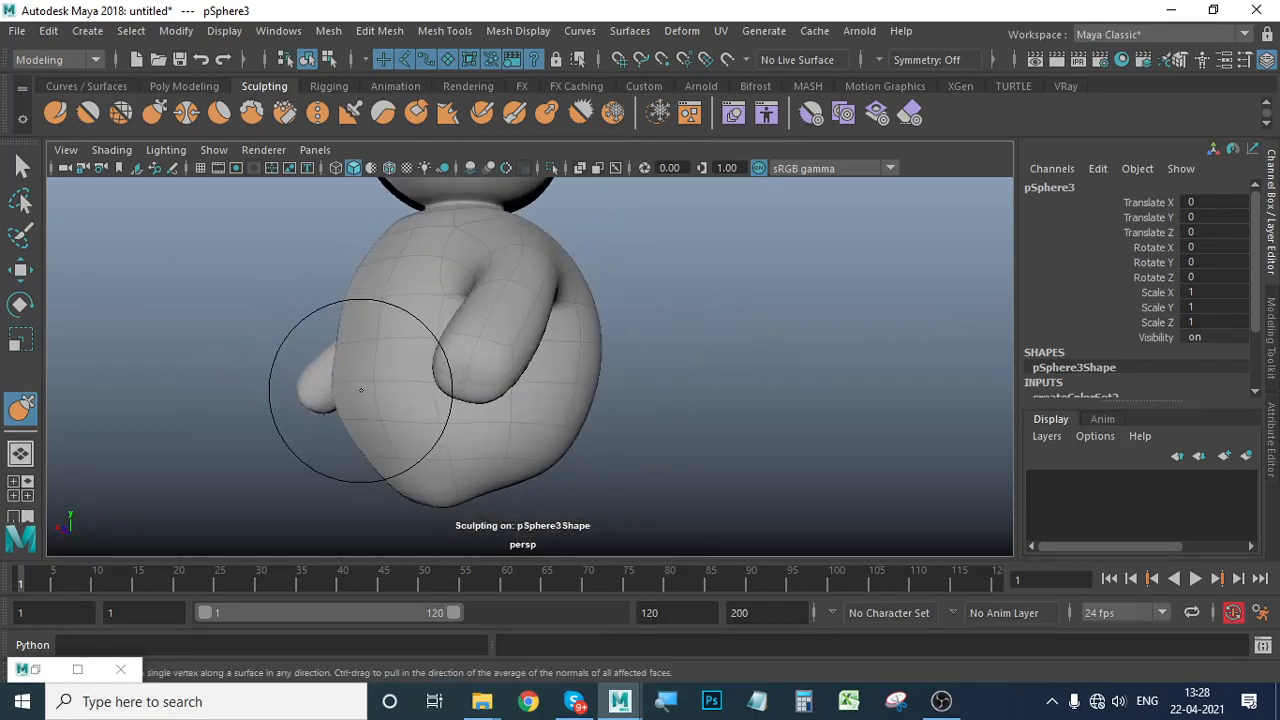
left_click_drag(371, 457, 368, 488, "alt")
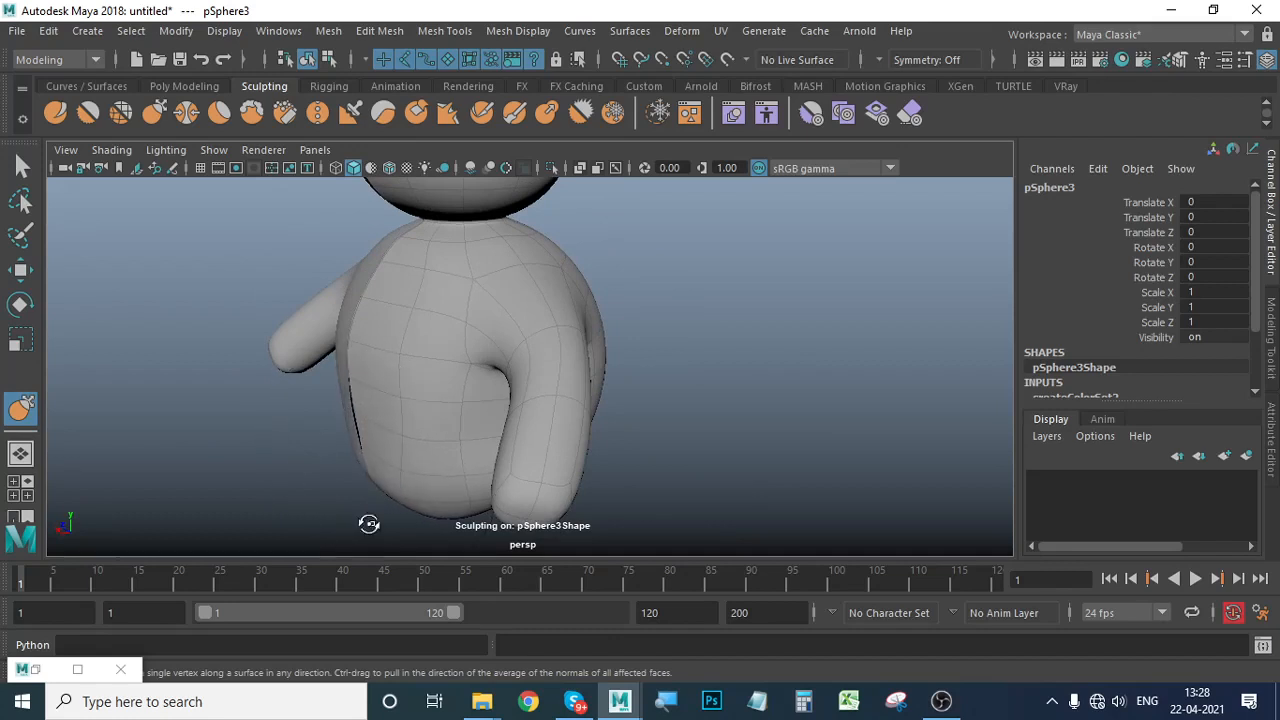
left_click_drag(369, 524, 337, 440, "alt")
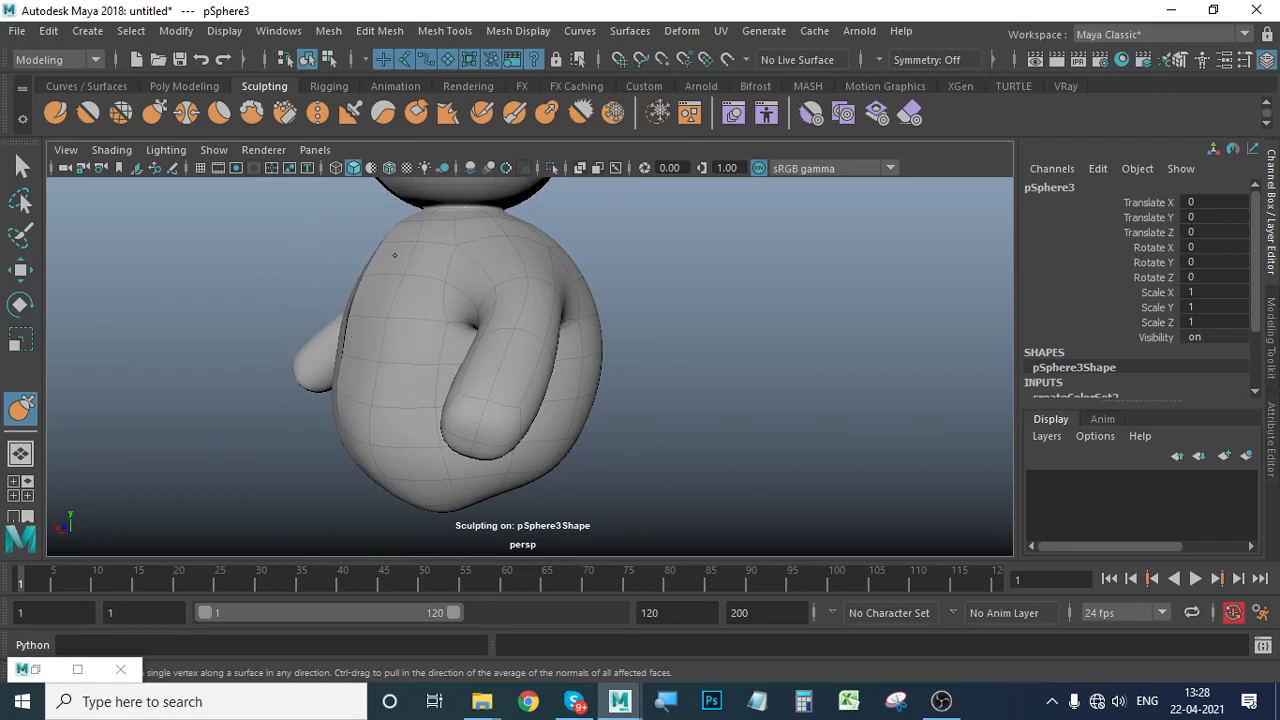
left_click_drag(400, 251, 503, 386, "alt")
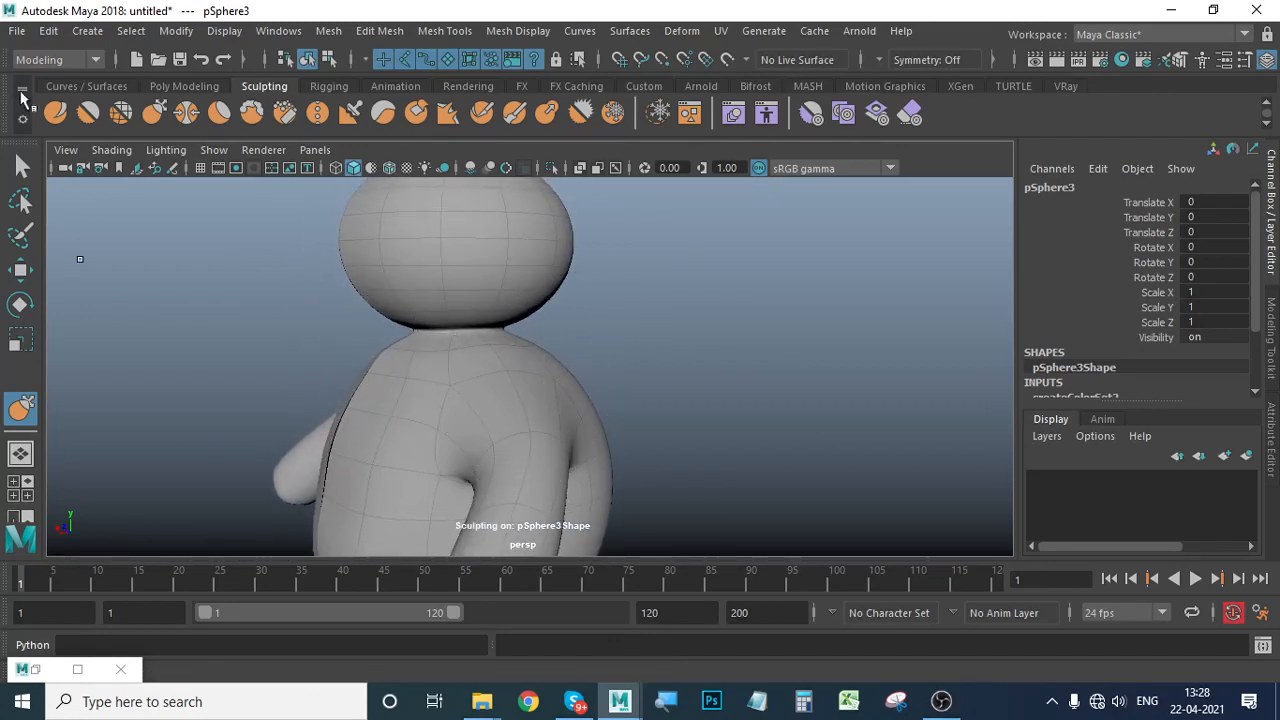
key("b")
mouse_move(422, 405)
left_mouse_down()
mouse_move(385, 405)
mouse_move(381, 373)
left_mouse_up()
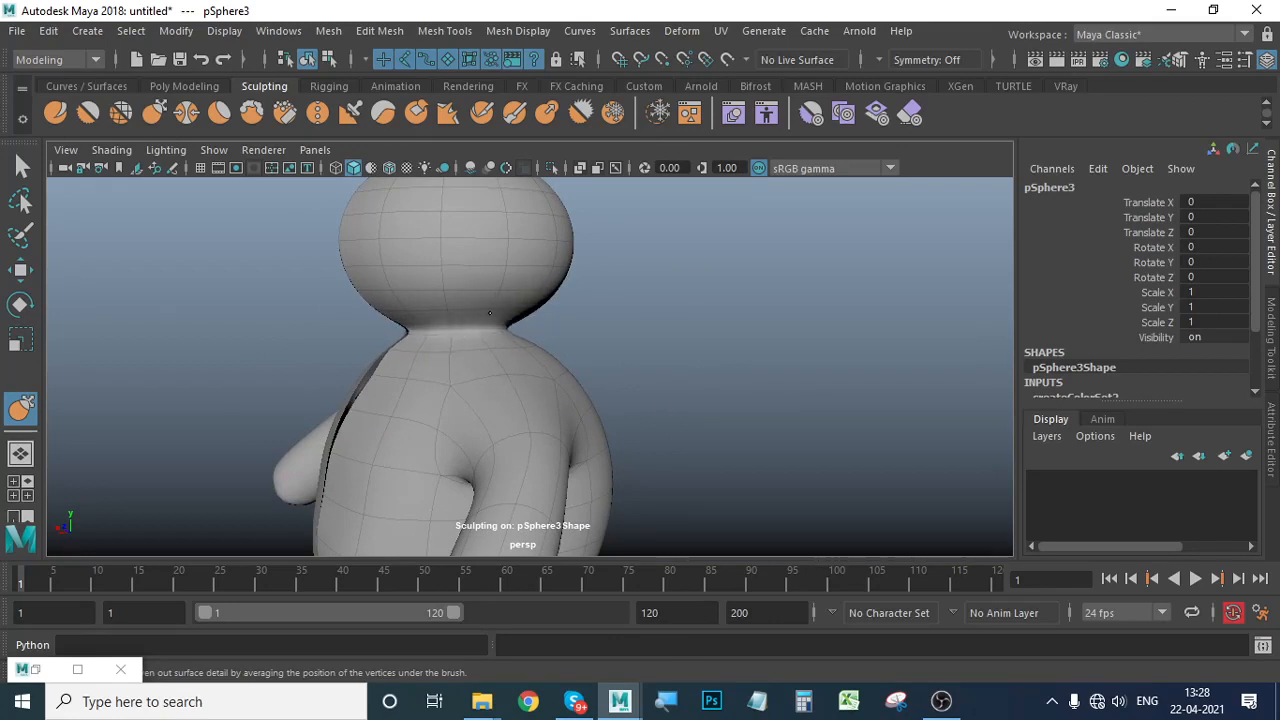
Grab the center edges at the chest and at the back of the neck toward the mirror line to close the seam.
left_click_drag(594, 354, 531, 369, "alt")
middle_click_drag(531, 369, 563, 474, "alt")
mouse_move(563, 474)
left_mouse_down("alt")
mouse_move(494, 384)
mouse_move(471, 444)
left_mouse_up("alt")
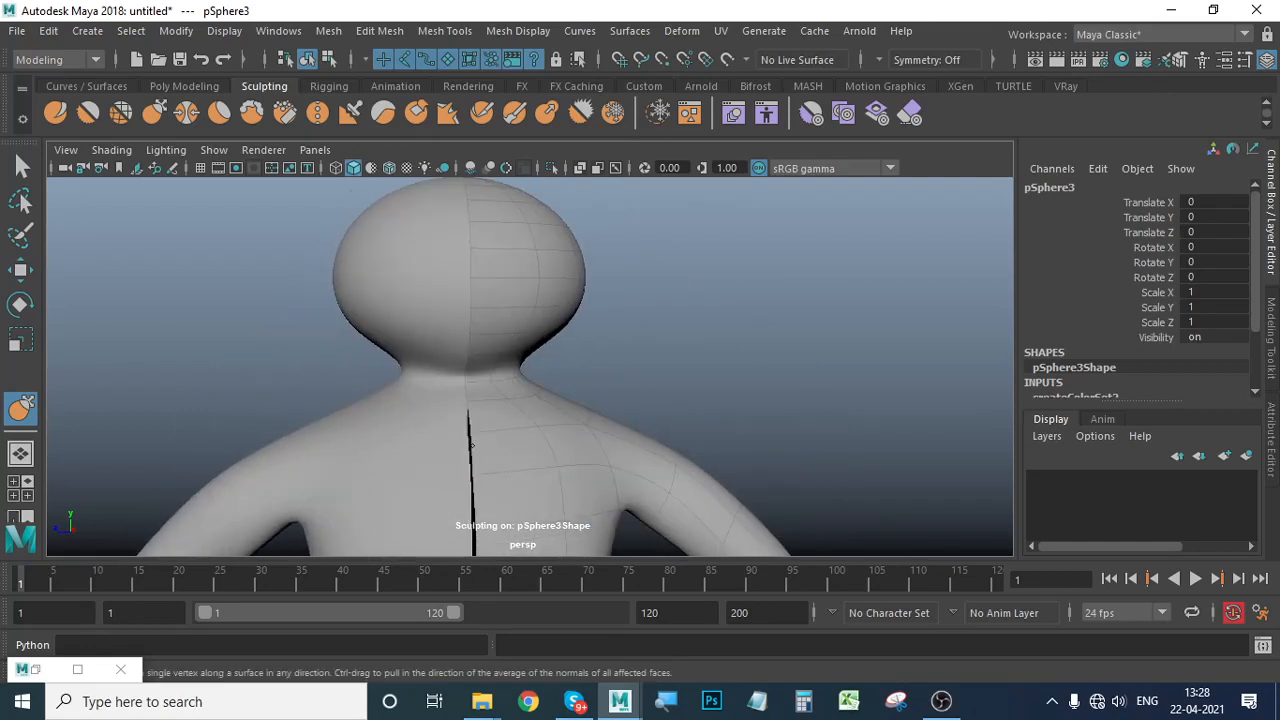
mouse_move(497, 531)
left_mouse_down("alt")
mouse_move(614, 423)
mouse_move(509, 377)
mouse_move(530, 400)
mouse_move(487, 388)
mouse_move(574, 429)
mouse_move(466, 400)
mouse_move(631, 391)
mouse_move(442, 452)
left_mouse_up("alt")
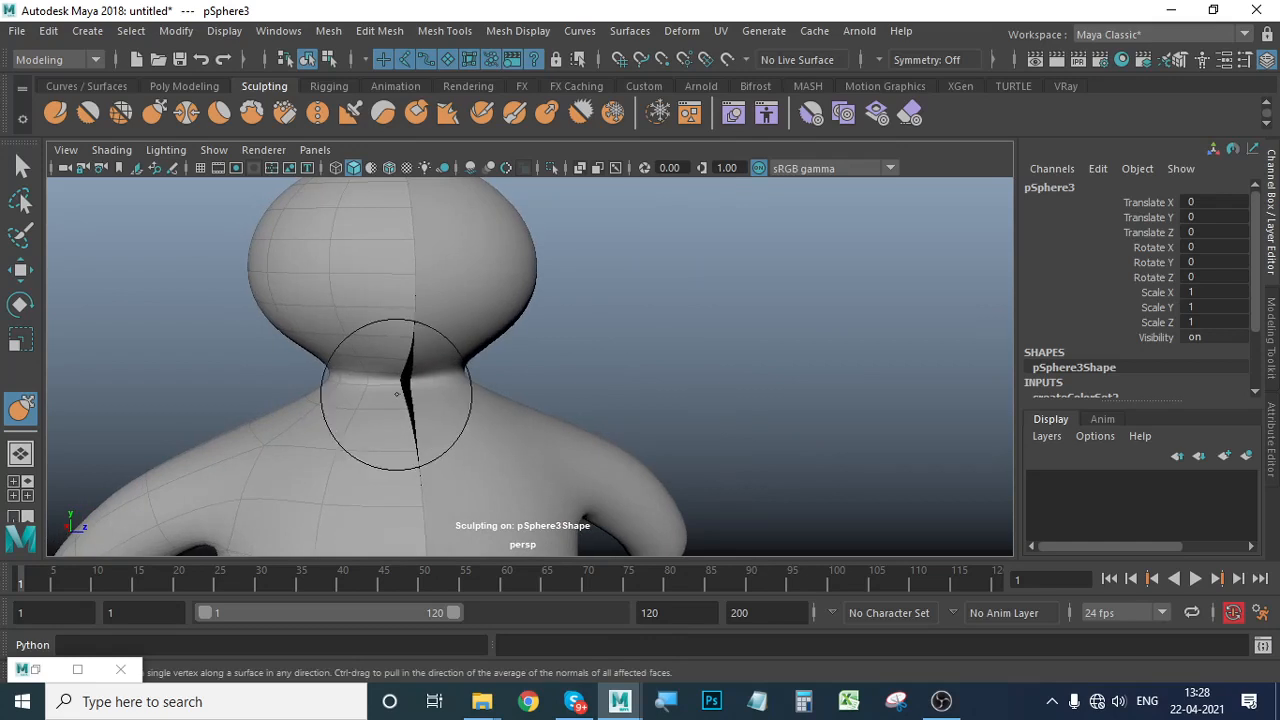
mouse_move(396, 391)
left_mouse_down()
mouse_move(511, 426)
mouse_move(522, 380)
left_mouse_up()
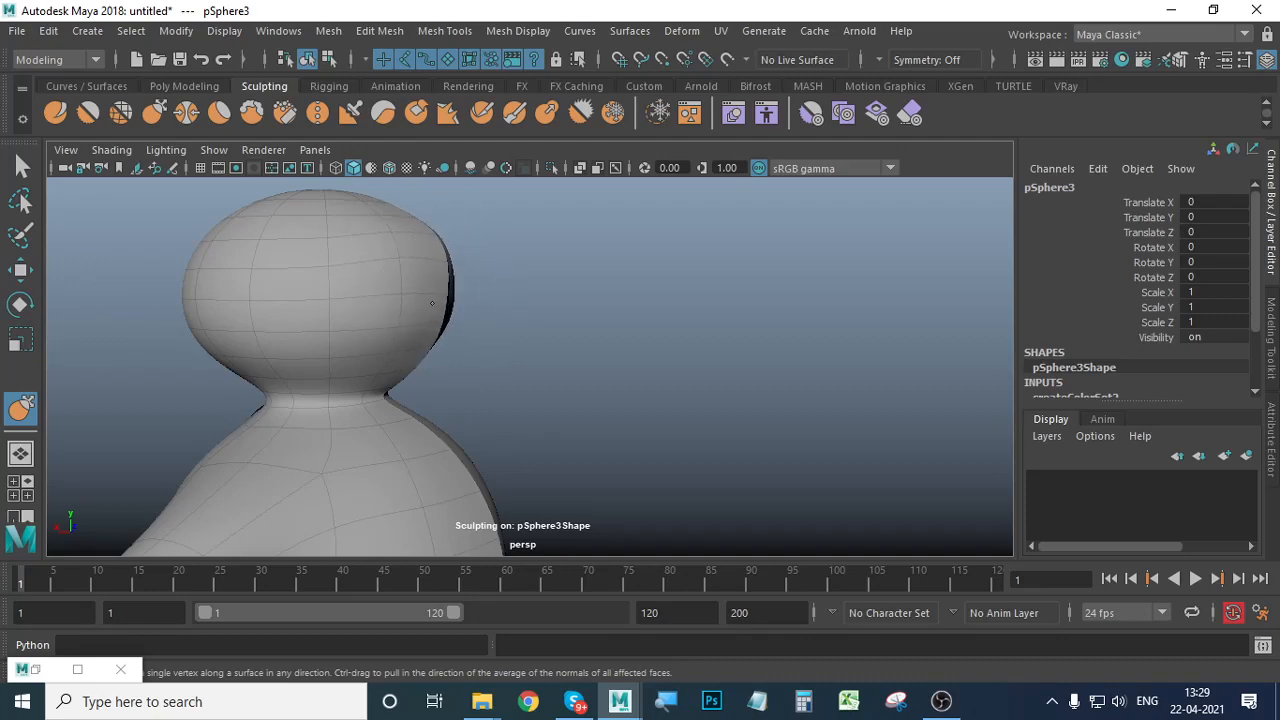
Resize the brush and Grab-sculpt the back and top of the head, undoing the last stroke on the crown.
mouse_move(549, 403)
left_mouse_down("alt")
mouse_move(457, 409)
mouse_move(420, 326)
mouse_move(603, 383)
mouse_move(580, 357)
mouse_move(557, 420)
mouse_move(453, 342)
left_mouse_up("alt")
key("b")
left_click_drag(346, 349, 376, 350)
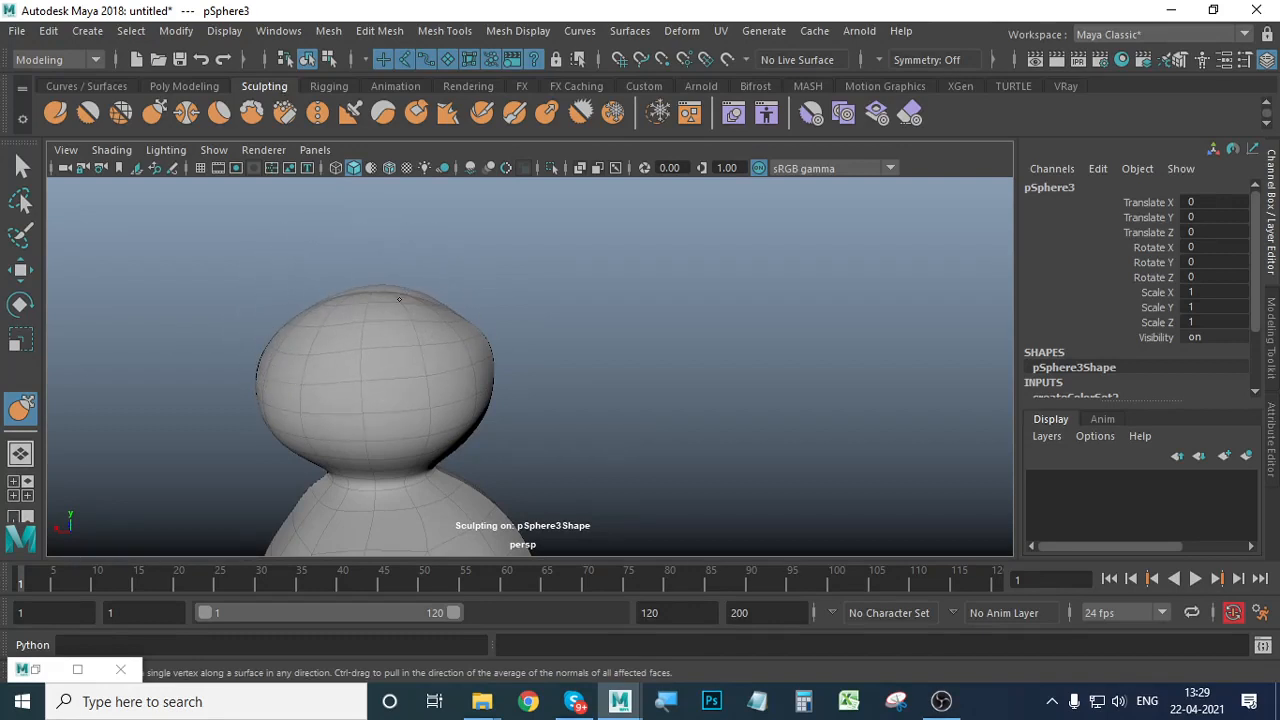
mouse_move(439, 302)
left_mouse_down("alt")
mouse_move(500, 391)
mouse_move(611, 386)
mouse_move(517, 389)
left_mouse_up("alt")
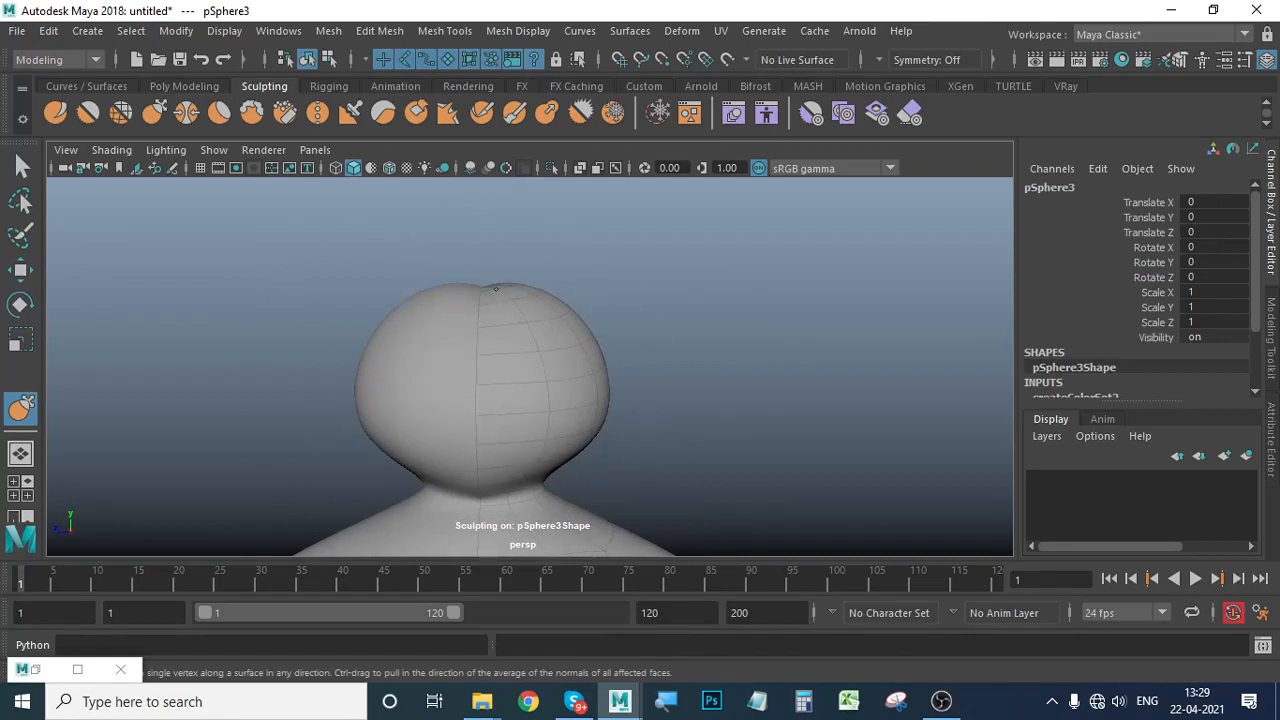
mouse_move(490, 316)
left_mouse_down("shift")
mouse_move(509, 292)
mouse_move(617, 400)
mouse_move(572, 440)
mouse_move(590, 350)
mouse_move(632, 369)
left_mouse_up("shift")
key("ctrl+z")
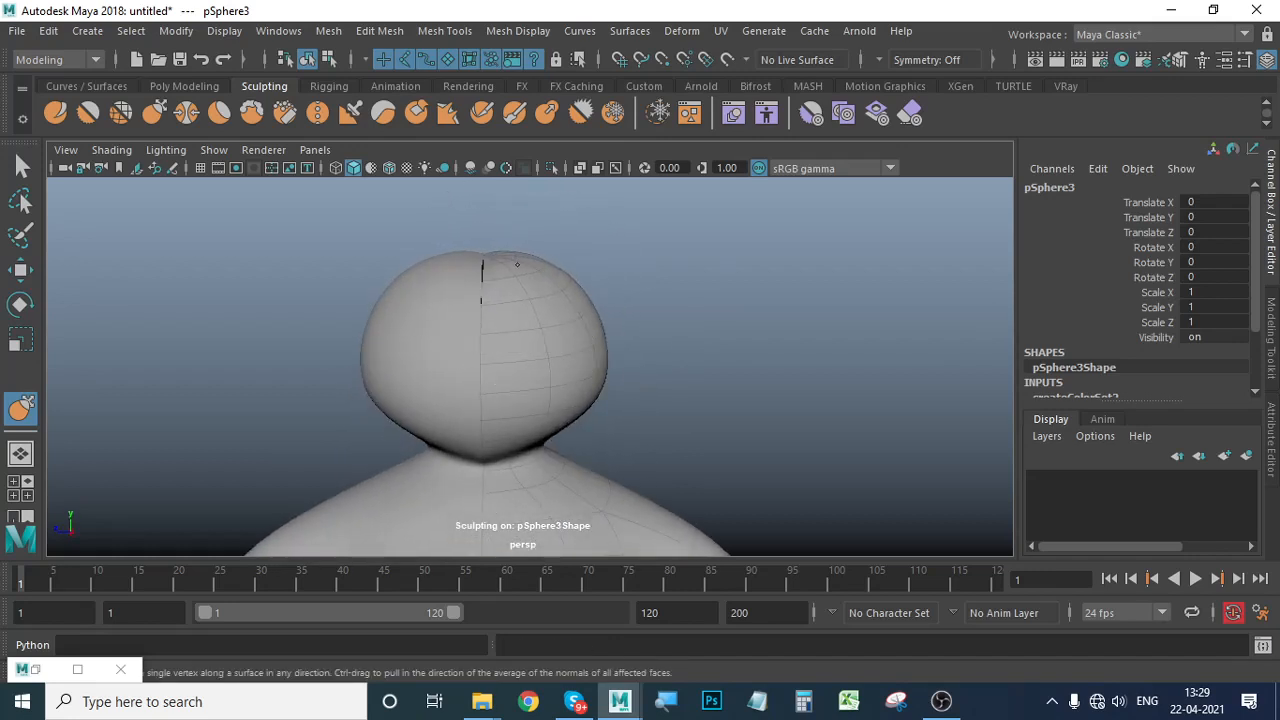
Sculpt the cheek and jaw area downward and flatten the front of the face with Grab.
mouse_move(514, 268)
left_mouse_down("alt")
mouse_move(571, 300)
mouse_move(514, 357)
mouse_move(510, 346)
left_mouse_up("alt")
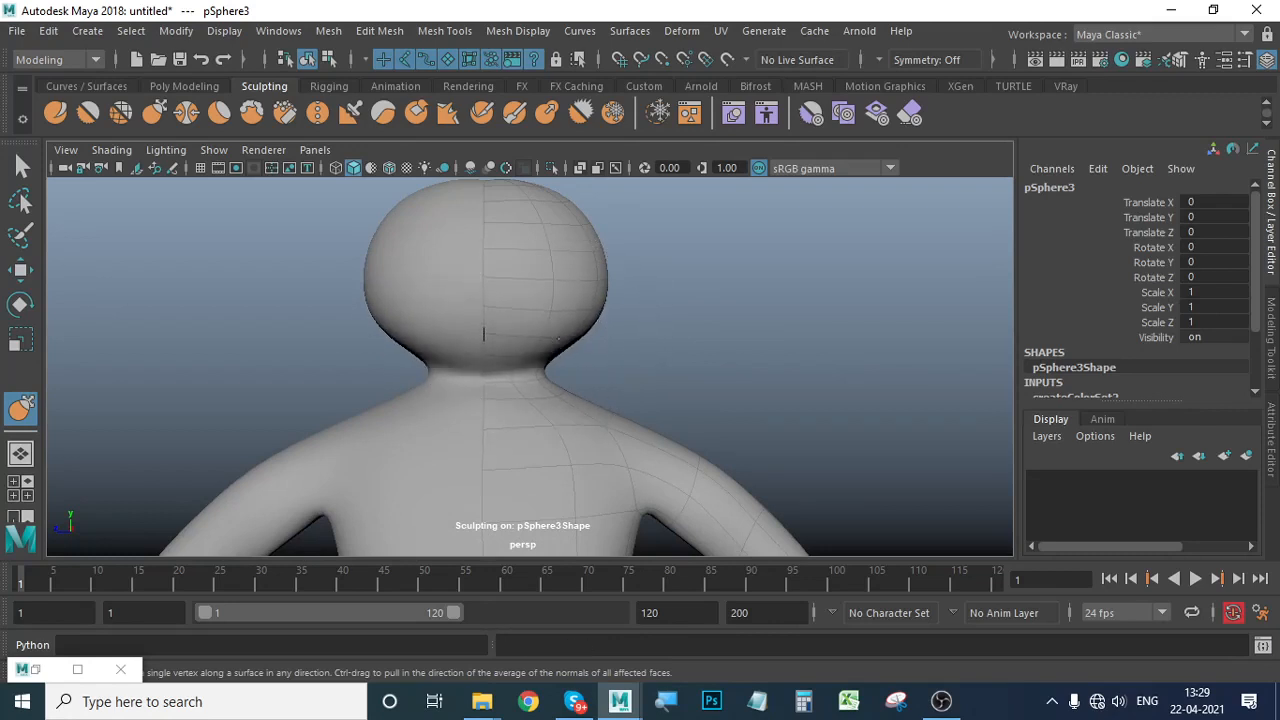
left_click_drag(590, 313, 594, 321)
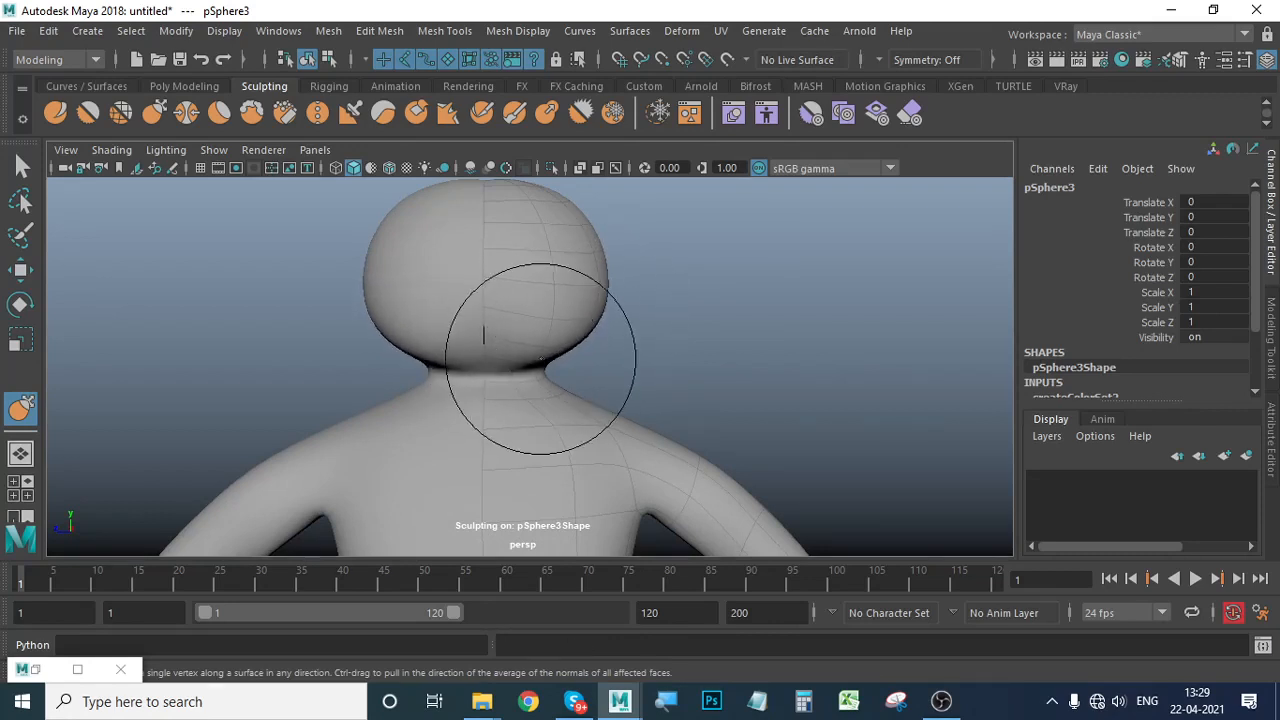
mouse_move(509, 338)
left_mouse_down()
mouse_move(614, 397)
mouse_move(400, 363)
left_mouse_up()
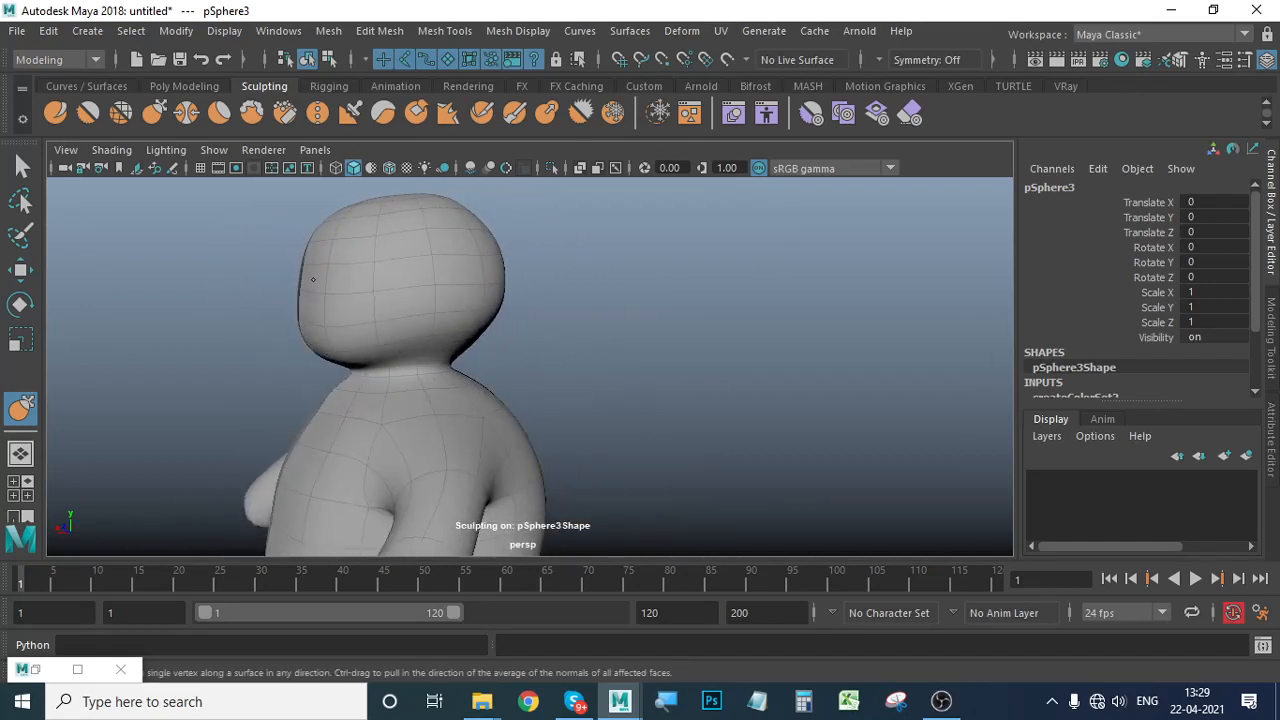
Pull the underside of the torso down and outward with Grab to make the bottom fuller and rounder.
mouse_move(436, 409)
left_mouse_down("alt")
mouse_move(400, 357)
mouse_move(414, 334)
mouse_move(471, 374)
mouse_move(503, 294)
left_mouse_up("alt")
mouse_move(555, 345)
left_mouse_down("alt")
mouse_move(583, 366)
mouse_move(630, 368)
mouse_move(589, 403)
left_mouse_up("alt")
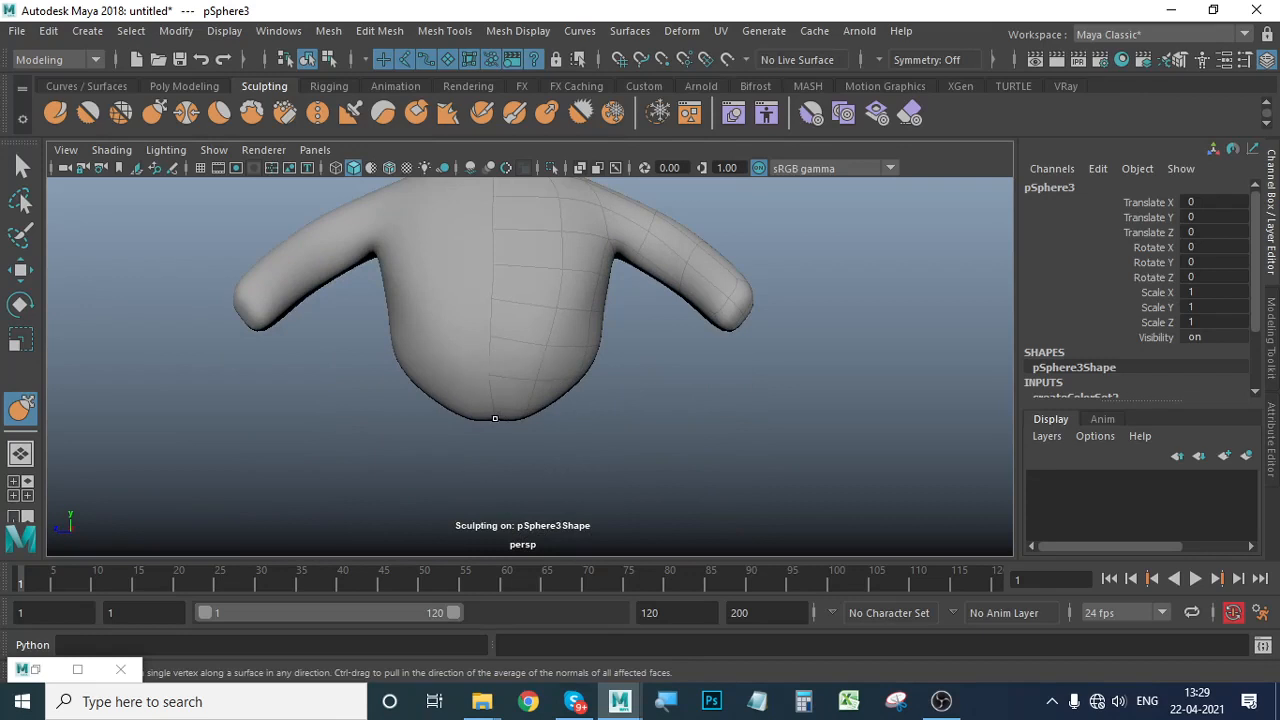
left_click_drag(494, 418, 494, 426)
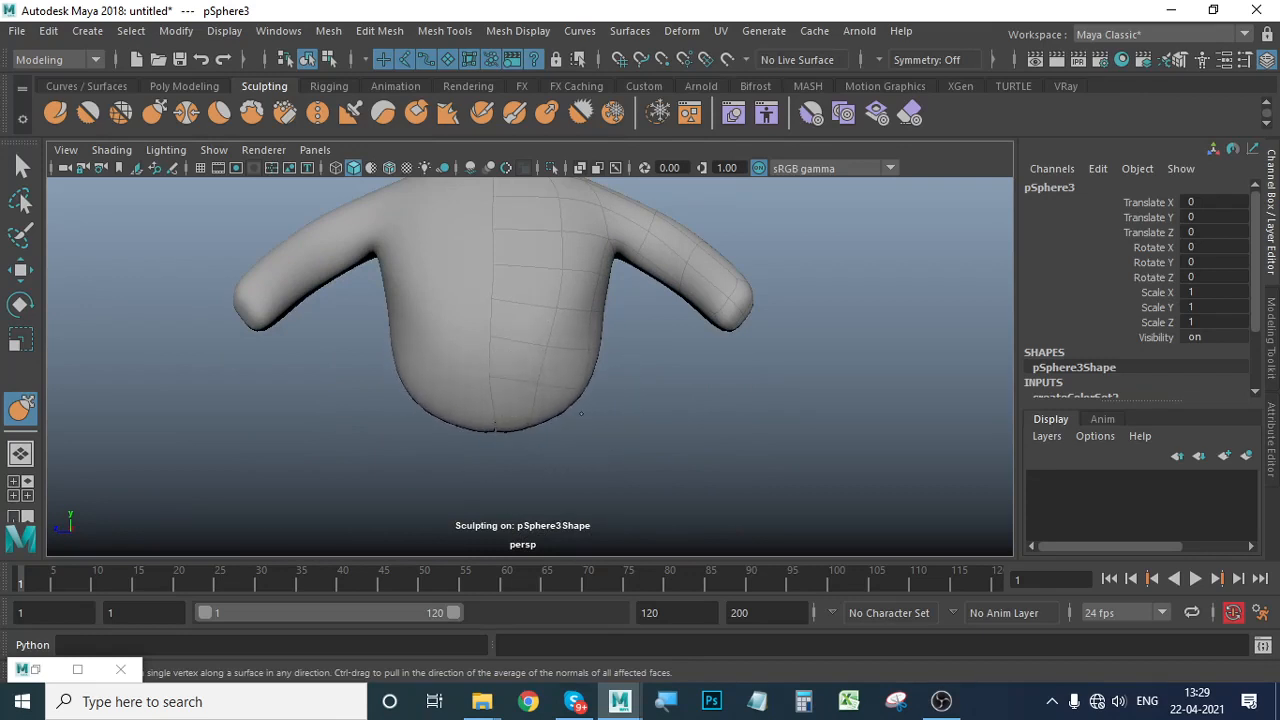
mouse_move(561, 413)
left_mouse_down("alt")
mouse_move(529, 449)
mouse_move(434, 412)
mouse_move(331, 408)
left_mouse_up("alt")
mouse_move(500, 420)
left_mouse_down("alt")
mouse_move(486, 434)
mouse_move(490, 409)
left_mouse_up("alt")
mouse_move(585, 470)
left_mouse_down("alt")
mouse_move(544, 431)
mouse_move(603, 469)
mouse_move(540, 430)
left_mouse_up("alt")
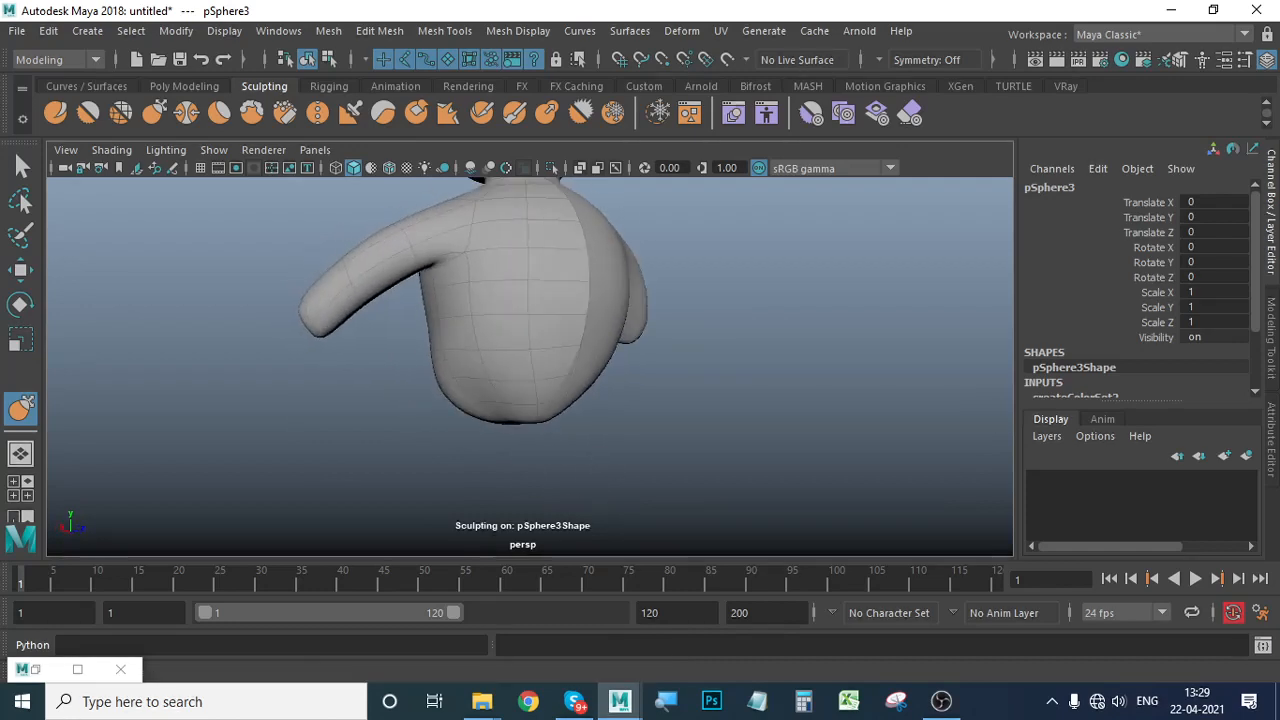
From behind, push the torso's side inward below the armpit and pull the hip slightly outward.
left_click_drag(458, 409, 535, 435, "alt")
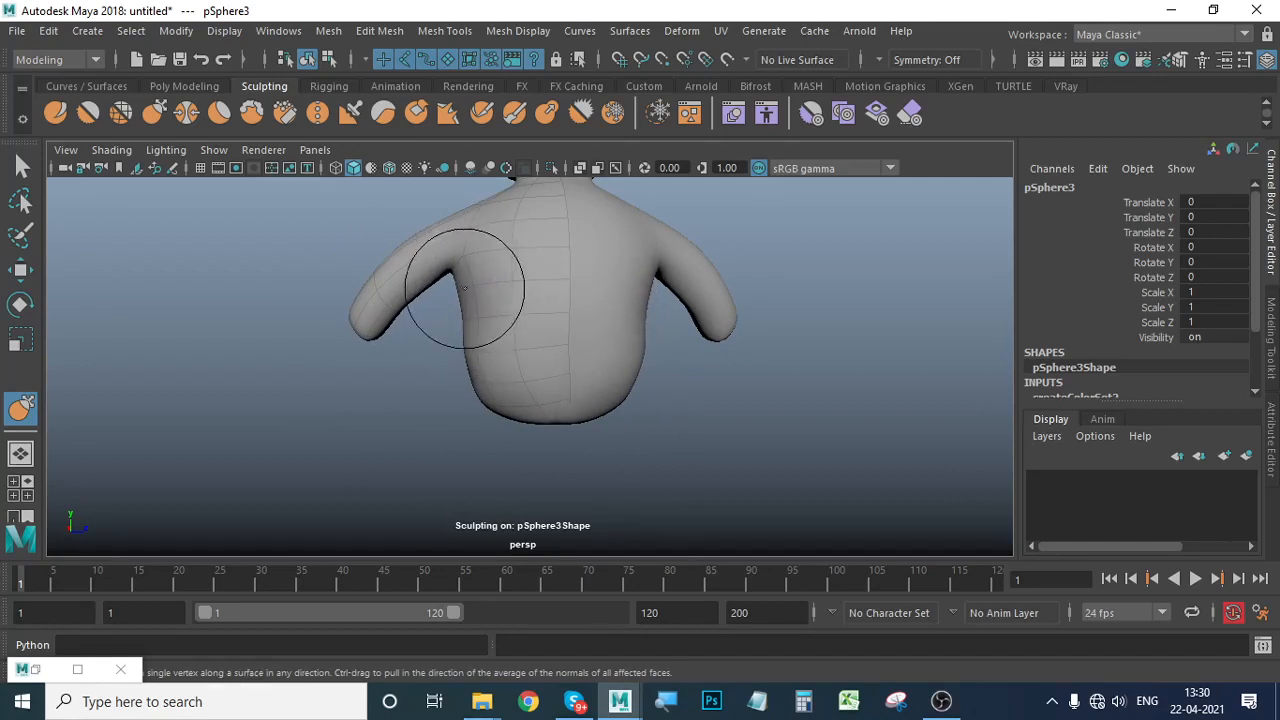
left_click_drag(458, 290, 472, 290)
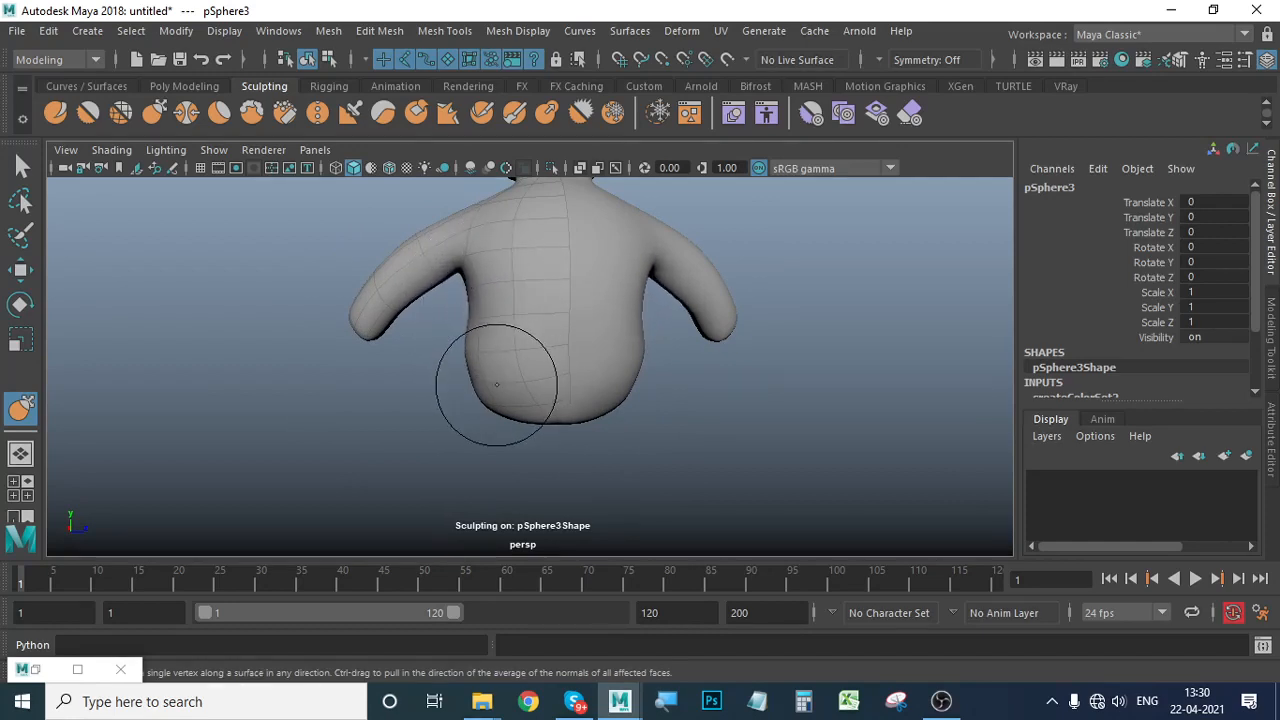
left_click_drag(476, 393, 468, 392)
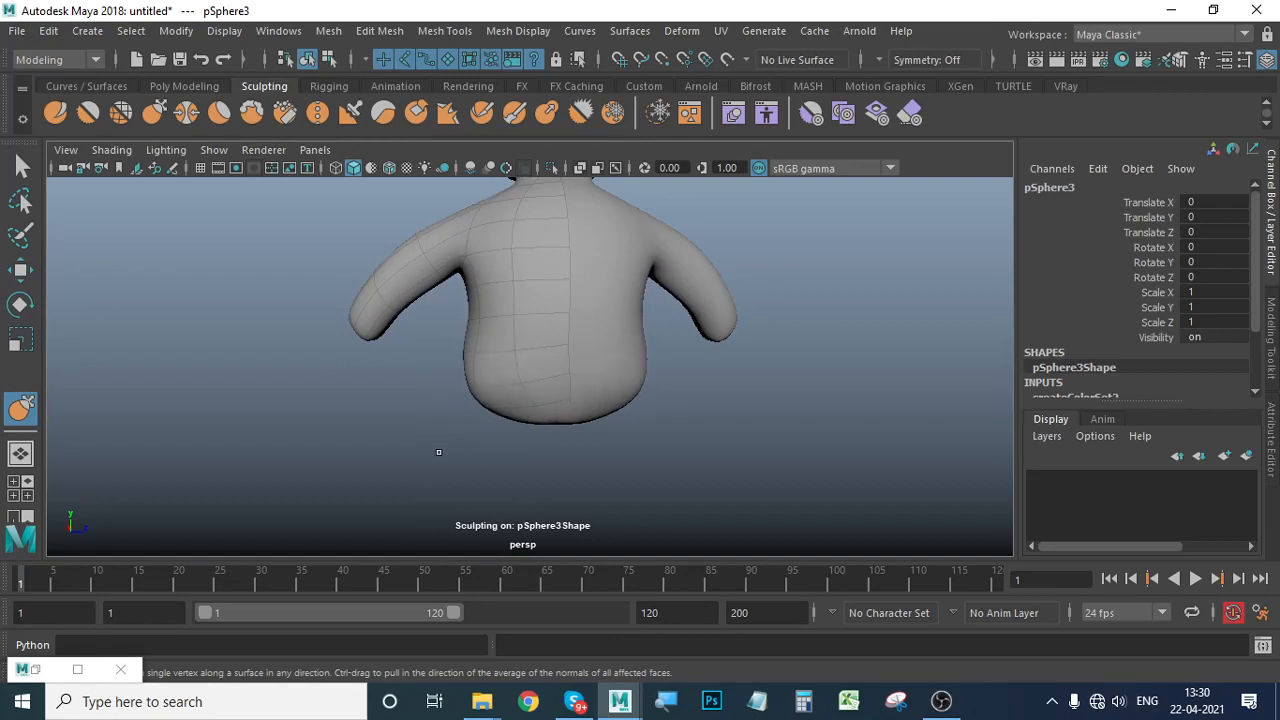
In a side view, push the upper back inward, pull the lower back outward, and smooth the back's profile.
mouse_move(438, 452)
left_mouse_down("alt")
mouse_move(763, 466)
mouse_move(660, 420)
mouse_move(619, 379)
mouse_move(620, 437)
left_mouse_up("alt")
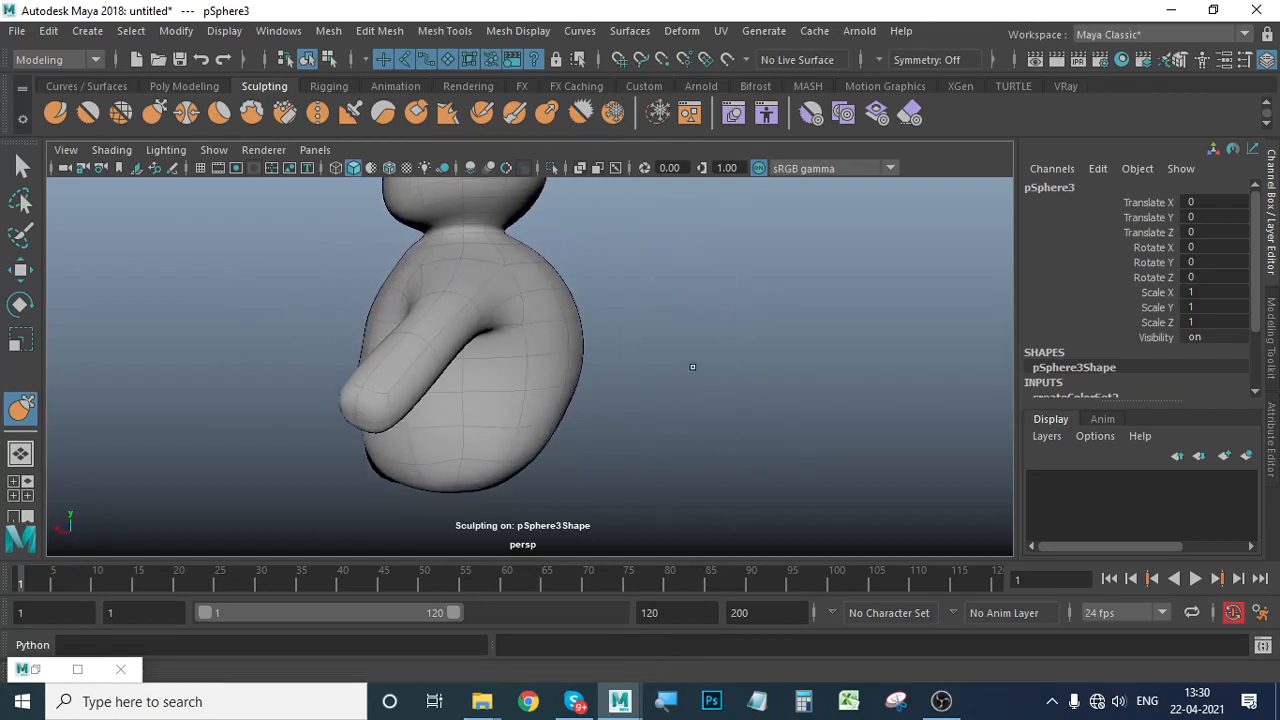
left_click_drag(534, 317, 573, 352)
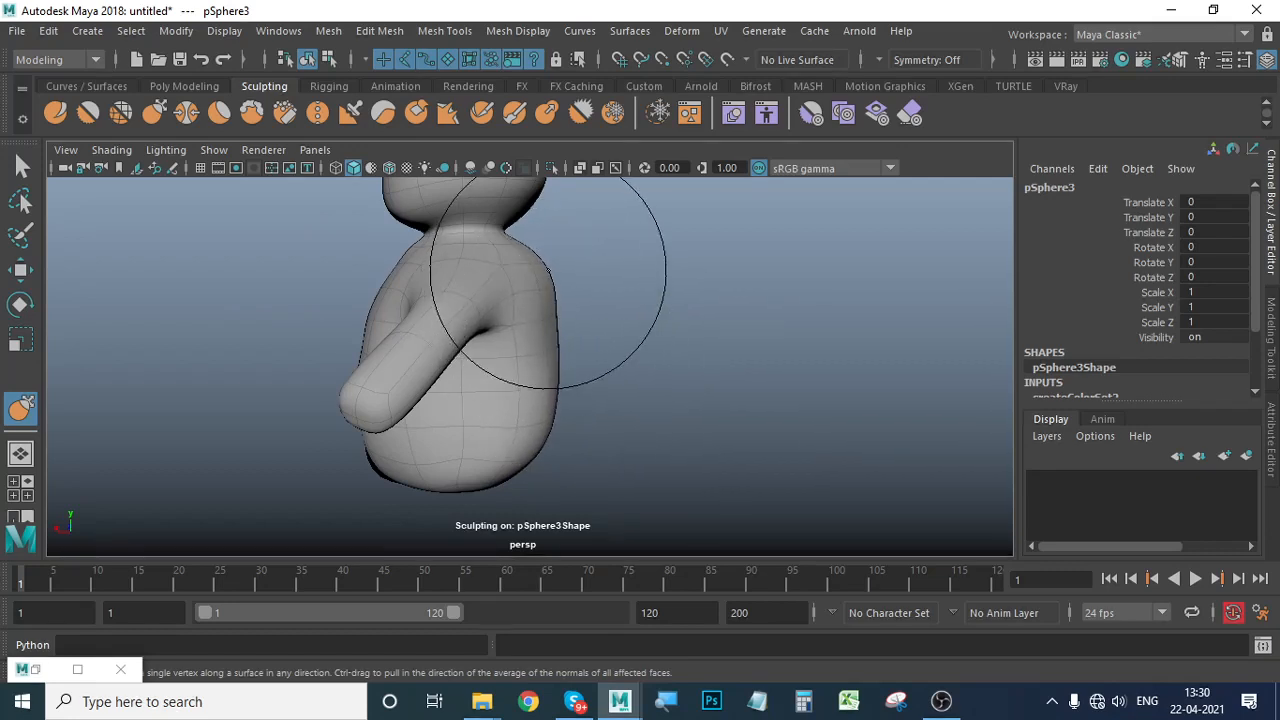
left_click_drag(549, 271, 533, 274)
left_click_drag(555, 397, 569, 425)
left_click_drag(551, 329, 521, 283, "shift")
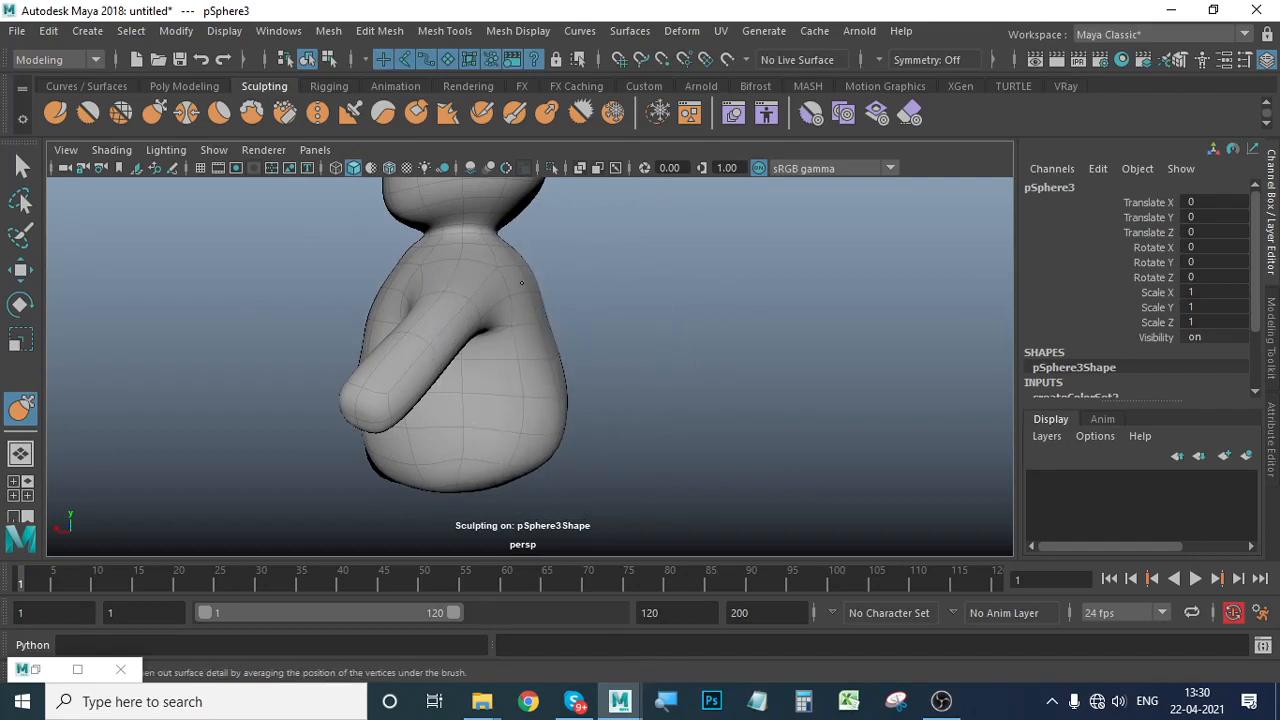
Grab the center edge of the upper and lower back toward the mirror line to close the back seam.
mouse_move(646, 428)
left_mouse_down("alt")
mouse_move(503, 431)
mouse_move(514, 363)
left_mouse_up("alt")
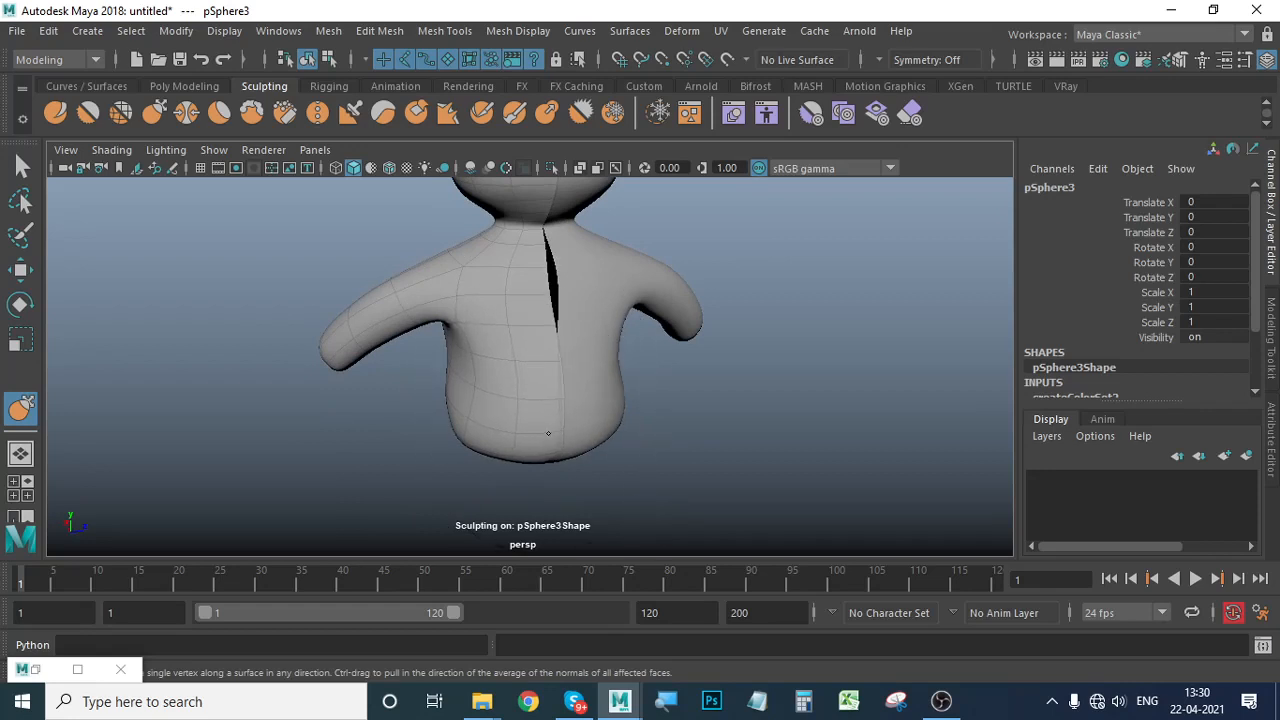
left_click_drag(548, 433, 554, 433)
left_click_drag(525, 284, 531, 283)
right_click_drag(770, 362, 589, 423, "alt")
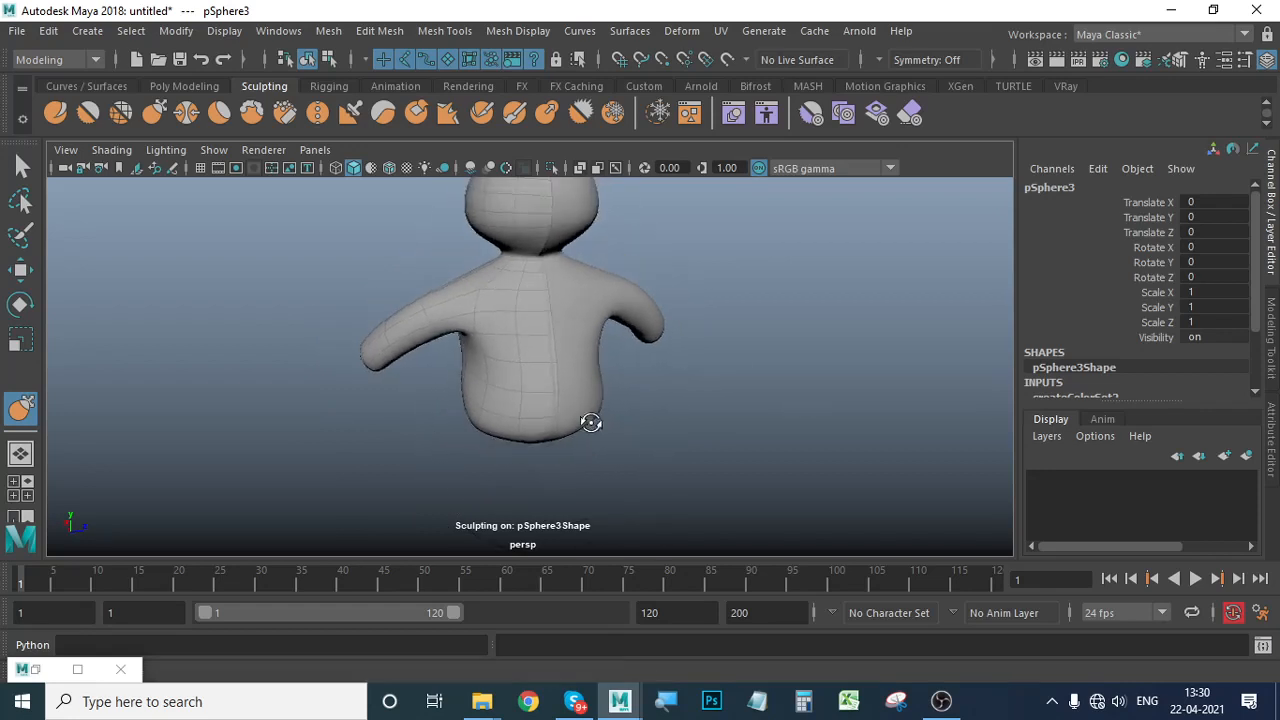
In a side view, pull the front of the belly slightly outward with Grab.
left_click_drag(589, 423, 863, 394, "alt")
right_click_drag(863, 394, 660, 386, "alt")
left_click_drag(660, 386, 481, 401, "alt")
right_click_drag(481, 401, 552, 440, "alt")
middle_click_drag(552, 440, 644, 446, "alt")
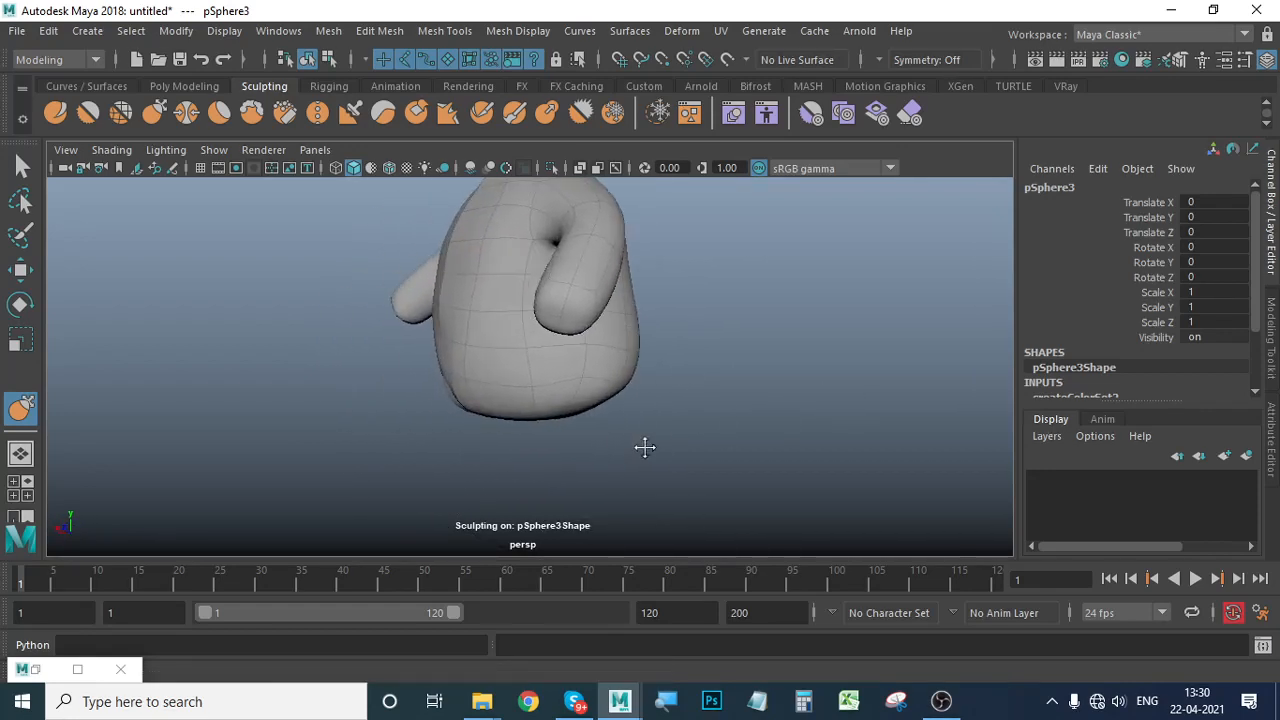
left_click_drag(644, 446, 612, 443, "alt")
left_click_drag(440, 357, 425, 361)
left_click_drag(446, 448, 506, 480, "alt")
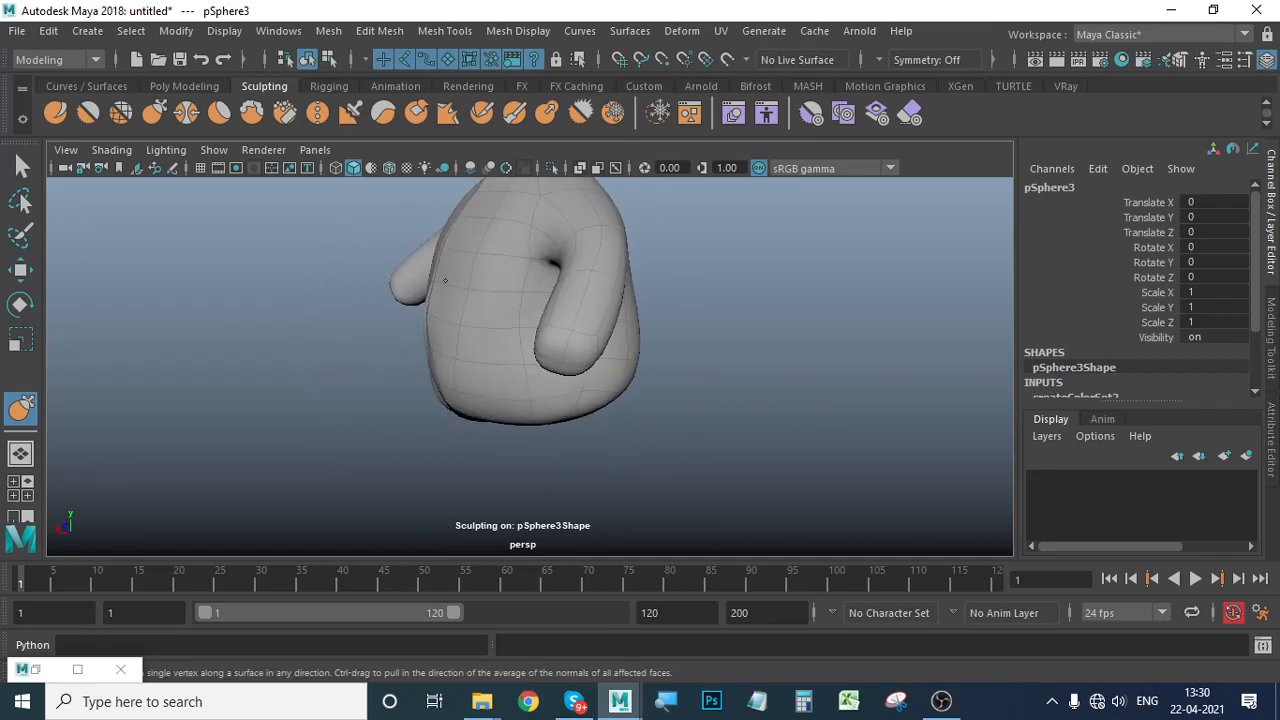
mouse_move(432, 396)
left_mouse_down("alt")
mouse_move(523, 394)
mouse_move(614, 437)
left_mouse_up("alt")
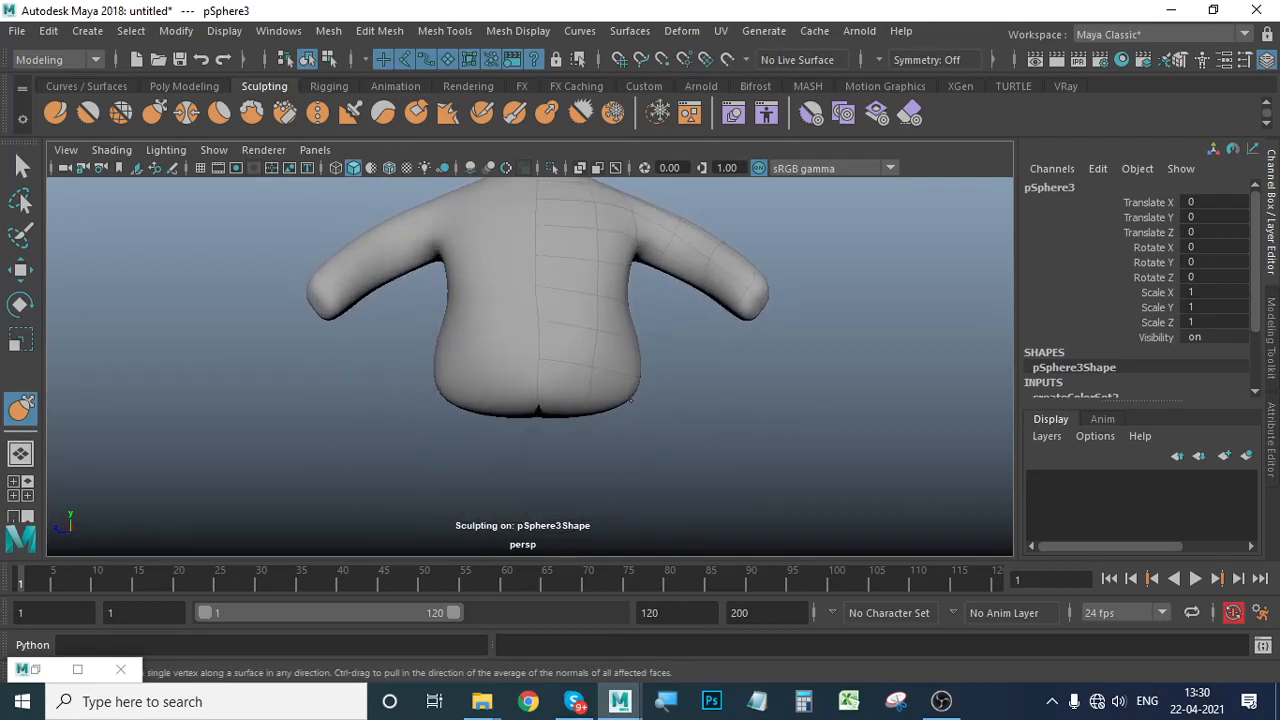
Grab the torso's side to even out the waist and hip, and reshape the upper arm near the shoulder.
mouse_move(625, 314)
left_mouse_down()
mouse_move(725, 403)
mouse_move(706, 389)
mouse_move(666, 443)
left_mouse_up()
scroll(716, 436, "up", 3)
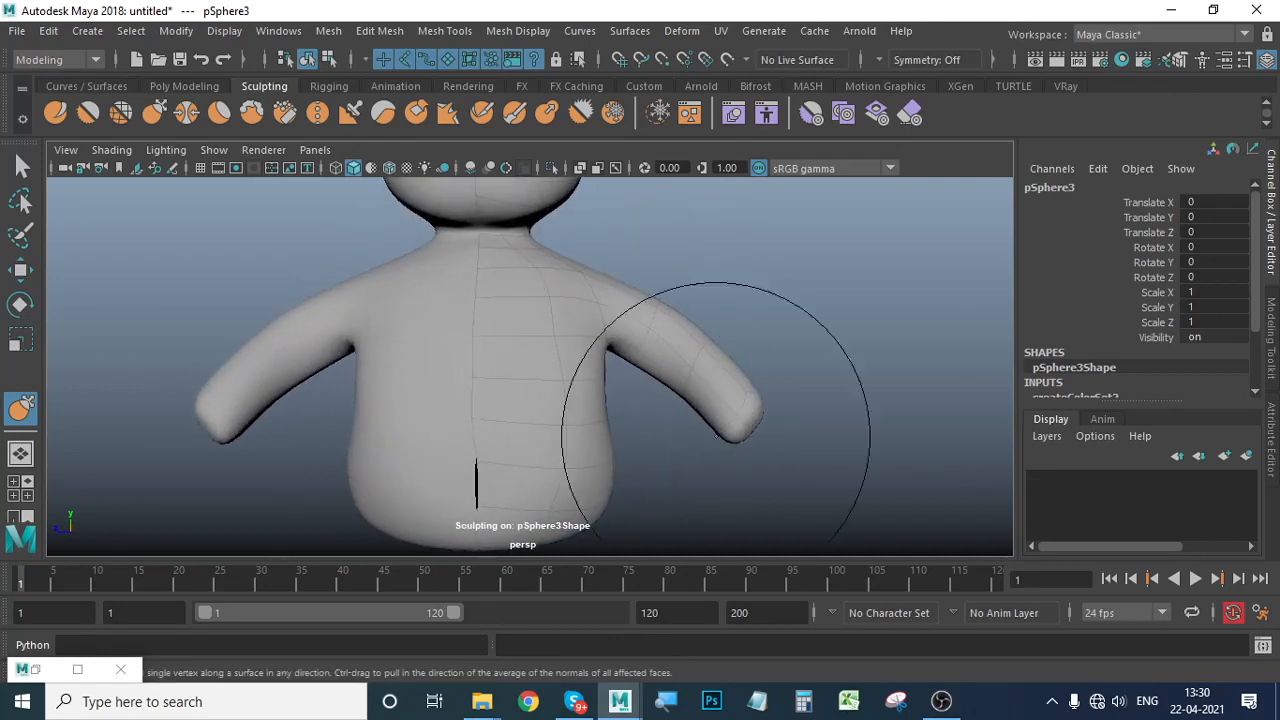
mouse_move(600, 329)
left_mouse_down()
mouse_move(596, 371)
mouse_move(634, 429)
mouse_move(566, 426)
left_mouse_up()
left_click_drag(546, 357, 578, 467, "alt")
mouse_move(526, 330)
left_mouse_down()
mouse_move(606, 446)
mouse_move(520, 406)
left_mouse_up()
left_click_drag(503, 343, 485, 348)
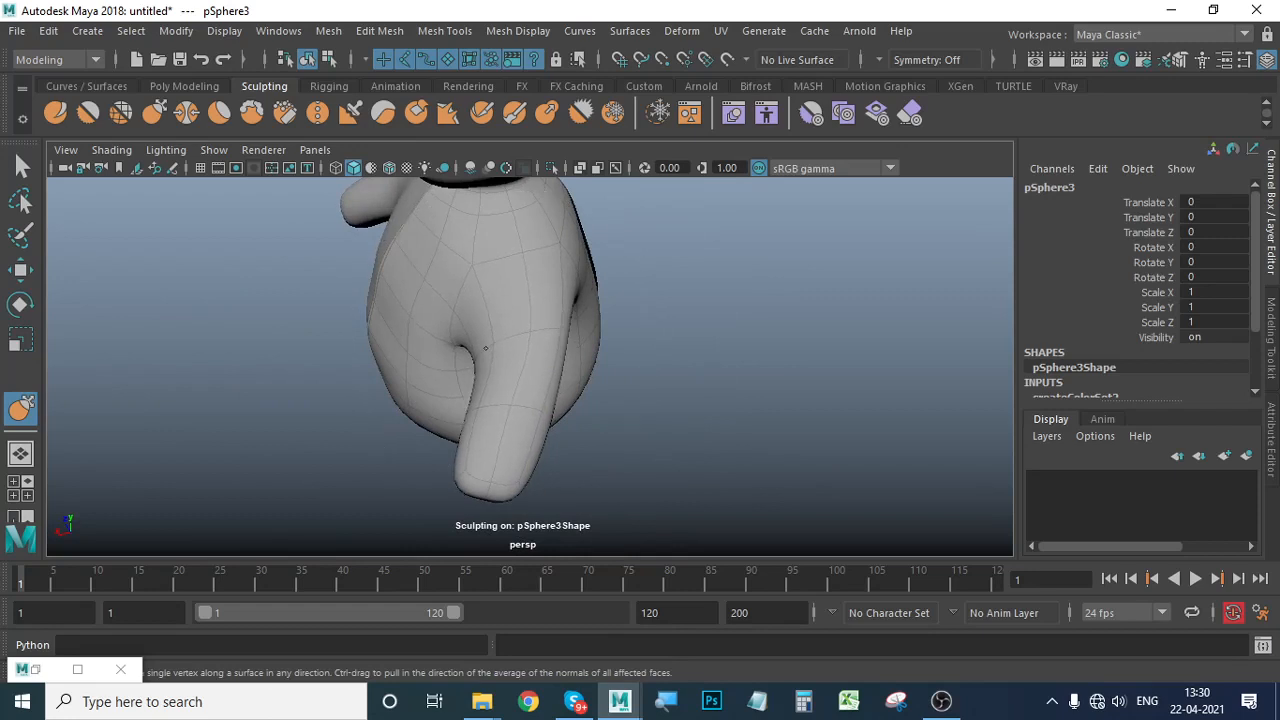
Close the lower belly seam at the mirror line with Grab and pull the torso's underside downward near the front.
left_click_drag(529, 400, 604, 409, "alt")
mouse_move(700, 480)
left_mouse_down("alt")
mouse_move(720, 451)
mouse_move(512, 463)
mouse_move(634, 443)
mouse_move(617, 423)
mouse_move(483, 414)
mouse_move(586, 423)
mouse_move(528, 453)
left_mouse_up("alt")
mouse_move(440, 400)
left_mouse_down()
mouse_move(422, 399)
mouse_move(434, 449)
mouse_move(423, 406)
mouse_move(486, 428)
left_mouse_up()
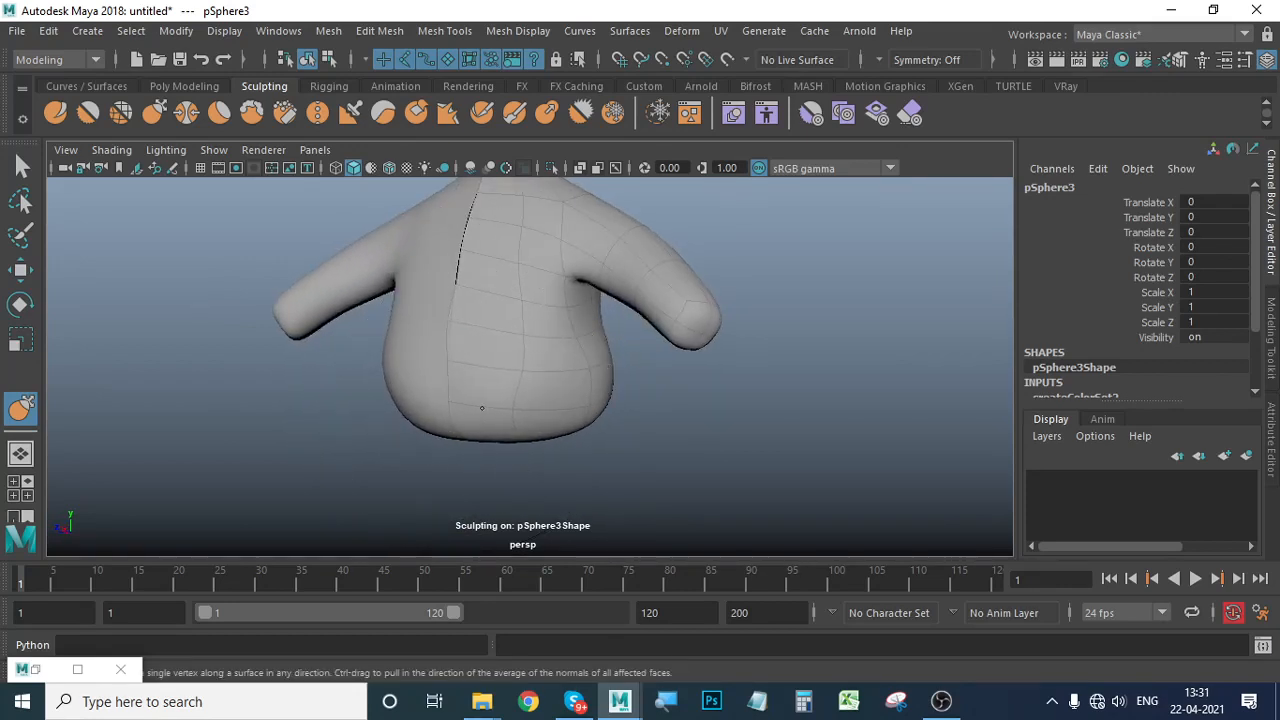
mouse_move(601, 450)
left_mouse_down("alt")
mouse_move(463, 443)
mouse_move(569, 446)
mouse_move(582, 409)
left_mouse_up("alt")
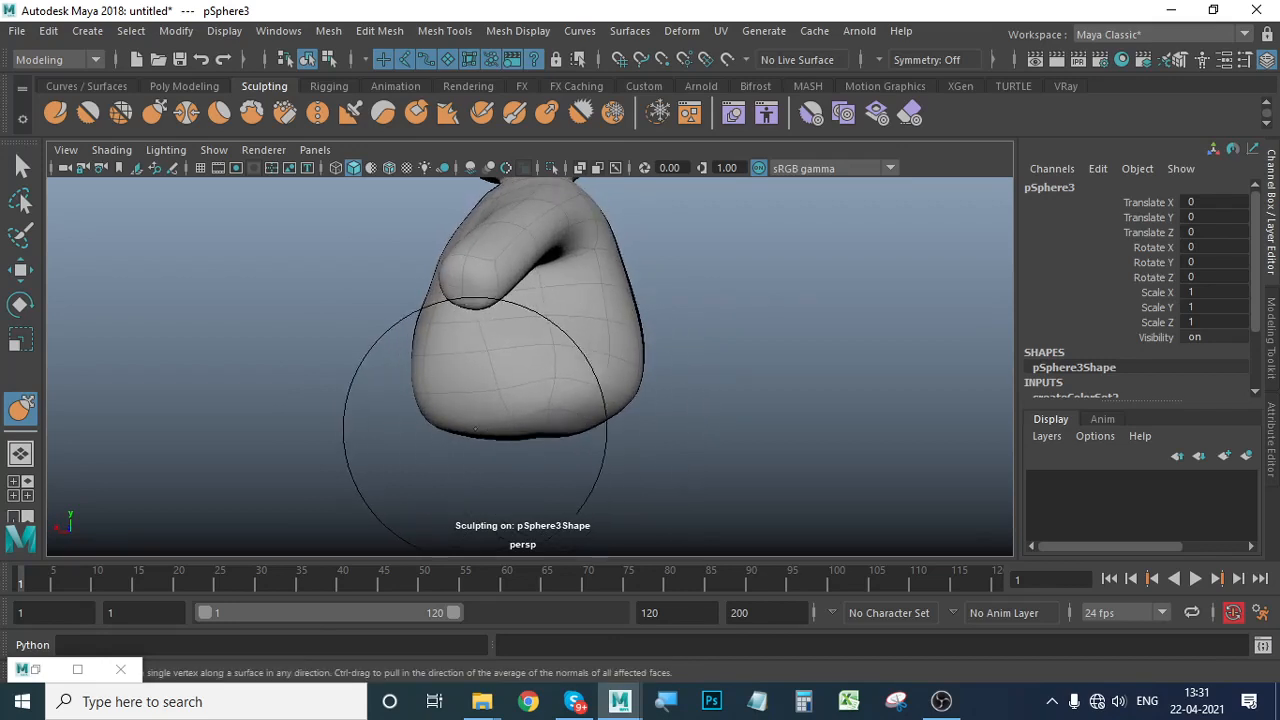
left_click_drag(474, 424, 465, 445)
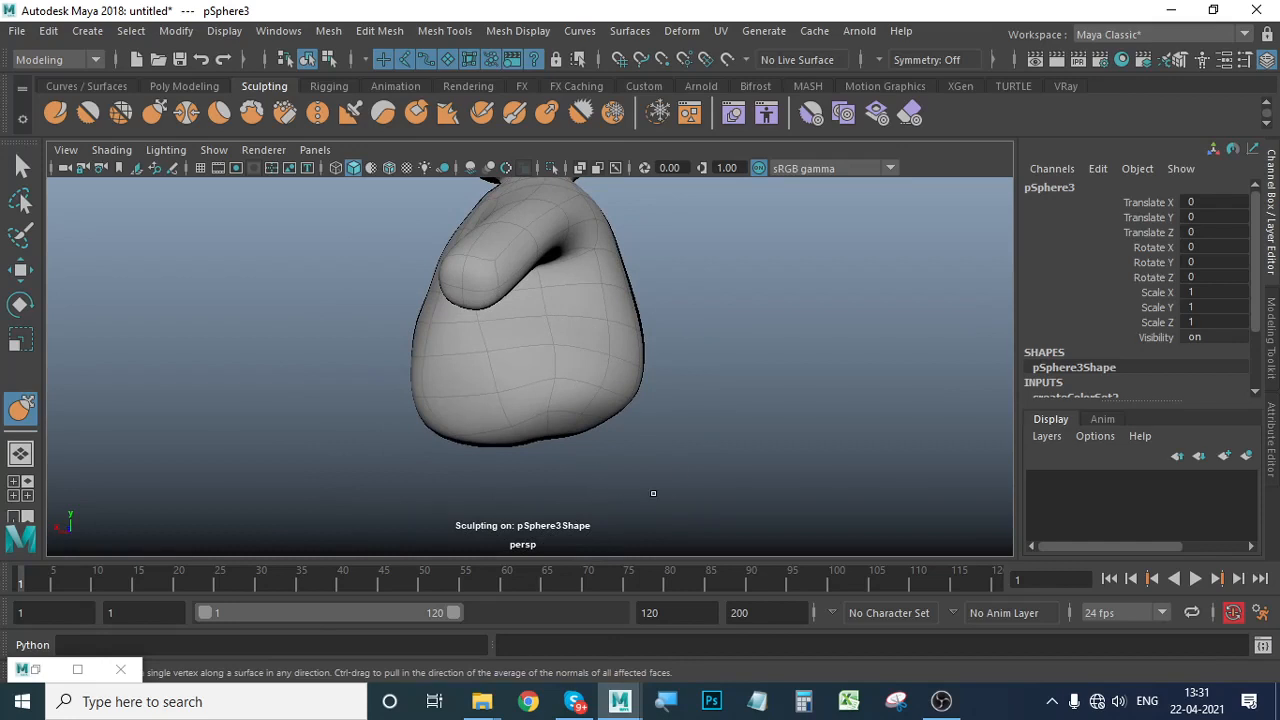
Reduce the brush size and reshape the arm and the hand end with Grab from the side, back and front.
left_click_drag(653, 493, 503, 449, "alt")
left_click_drag(570, 449, 640, 457, "alt")
mouse_move(640, 457)
middle_mouse_down("alt")
mouse_move(629, 471)
mouse_move(640, 521)
mouse_move(630, 472)
middle_mouse_up("alt")
mouse_move(654, 402)
left_mouse_down("alt")
mouse_move(668, 465)
mouse_move(544, 489)
mouse_move(620, 471)
mouse_move(492, 435)
mouse_move(617, 506)
mouse_move(666, 466)
mouse_move(569, 414)
left_mouse_up("alt")
key("b")
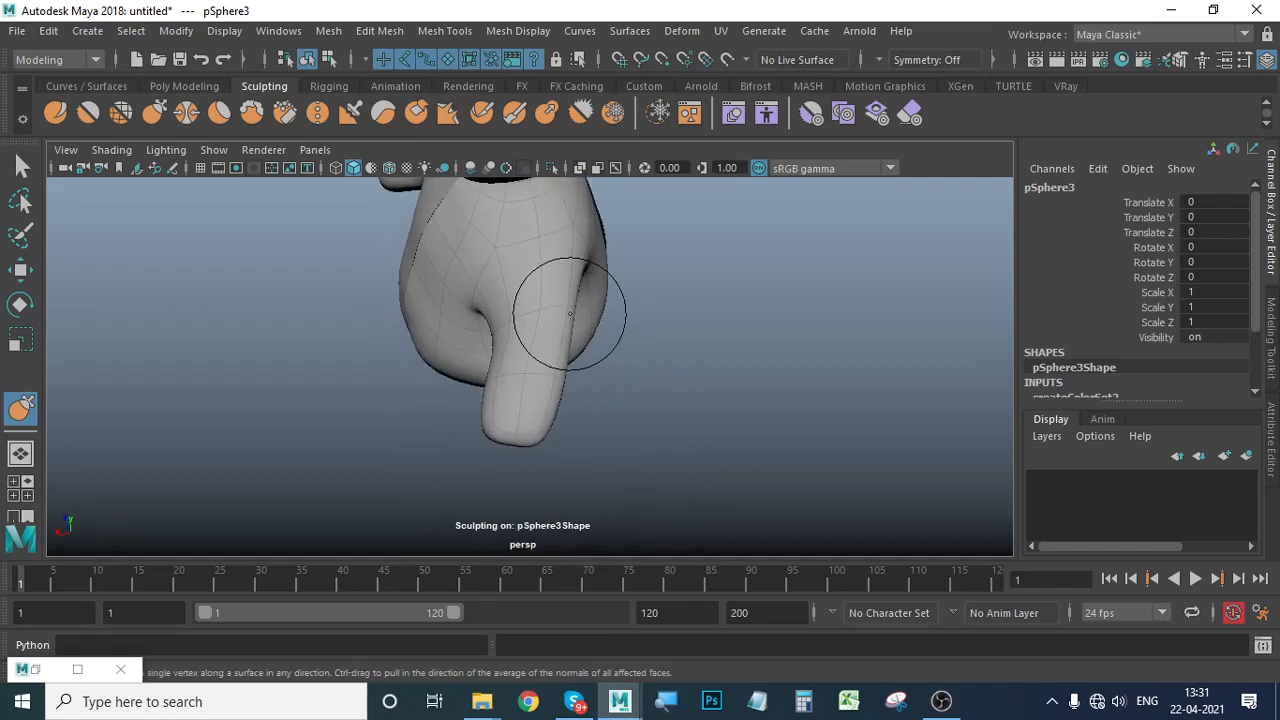
mouse_move(550, 313)
left_mouse_down("alt")
mouse_move(537, 363)
mouse_move(477, 303)
mouse_move(571, 310)
left_mouse_up("alt")
left_click_drag(646, 396, 523, 409, "alt")
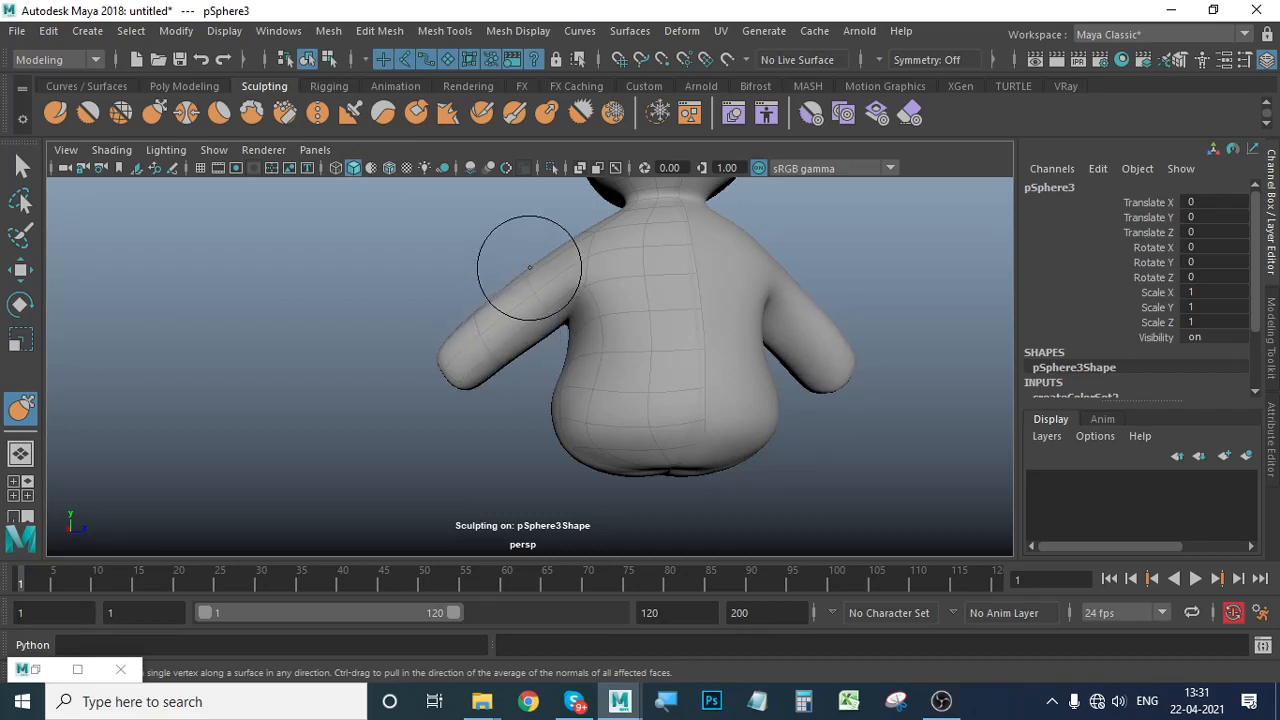
left_click_drag(572, 315, 834, 430, "alt")
middle_click_drag(581, 439, 623, 434, "alt")
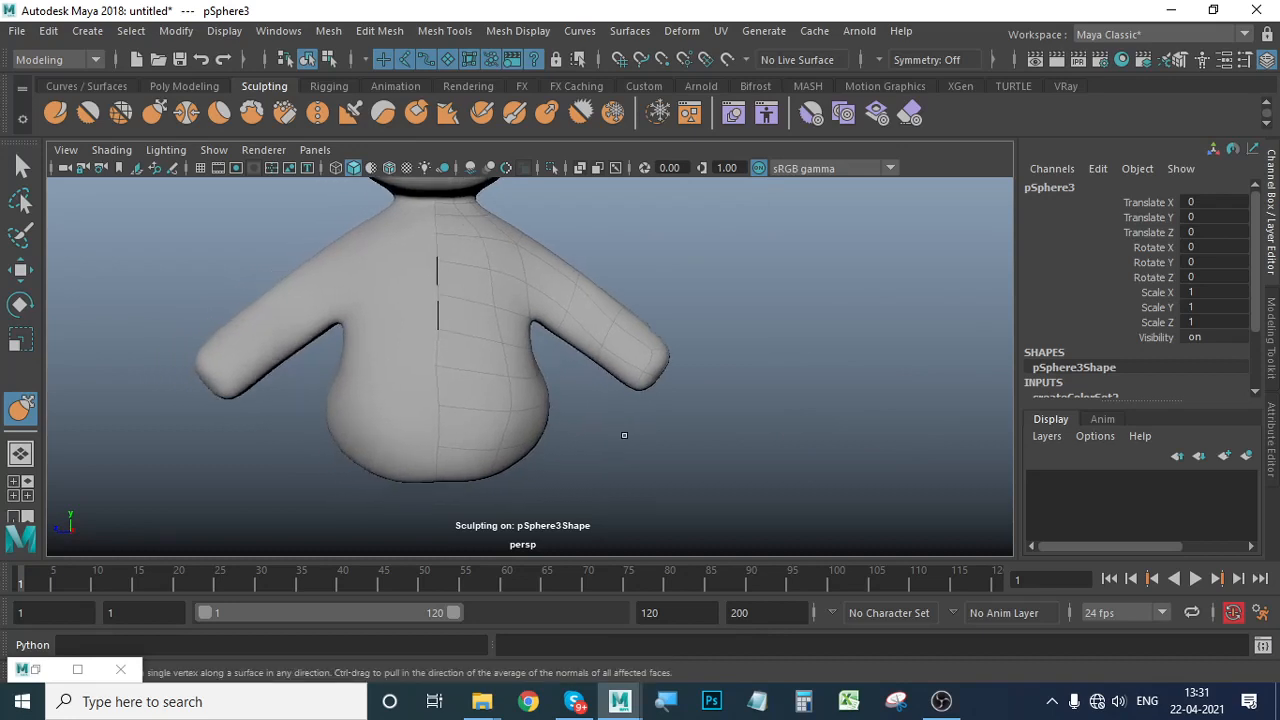
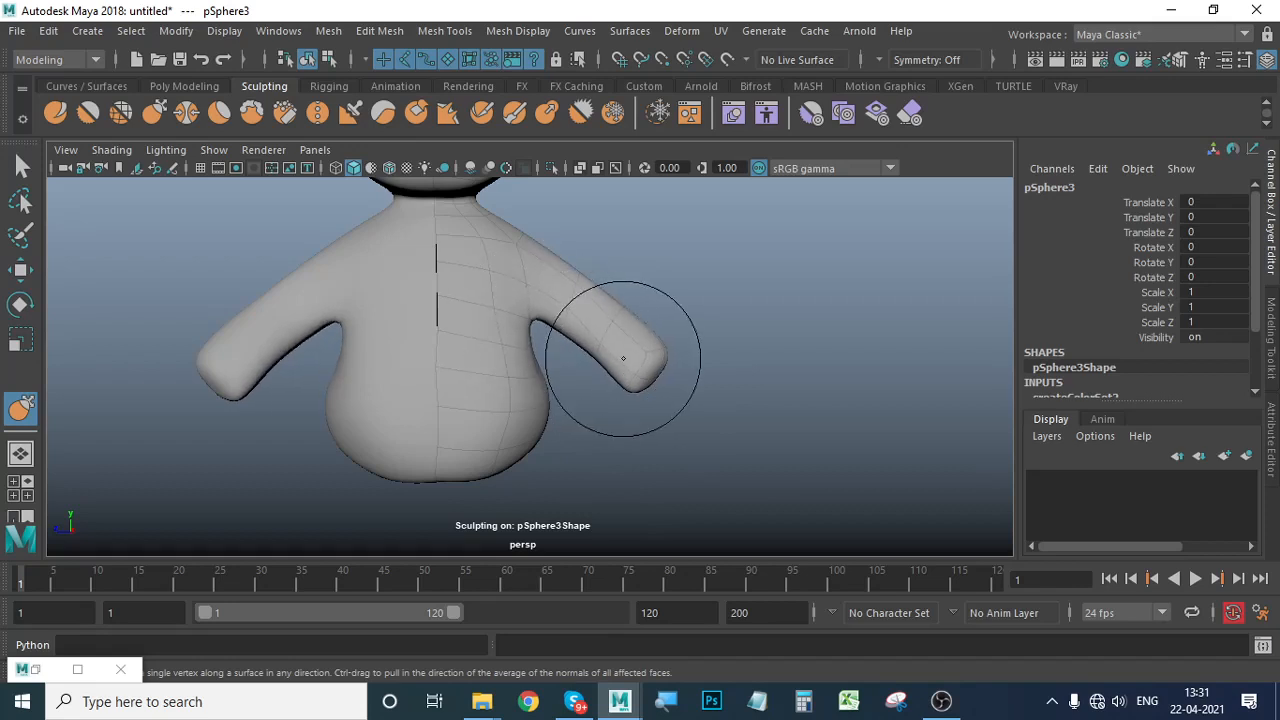
left_click_drag(599, 359, 601, 354)
Smooth the shoulder and the area around the armpit.
mouse_move(724, 406)
left_mouse_down("alt")
mouse_move(543, 443)
mouse_move(480, 417)
mouse_move(550, 350)
left_mouse_up("alt")
key("shift")
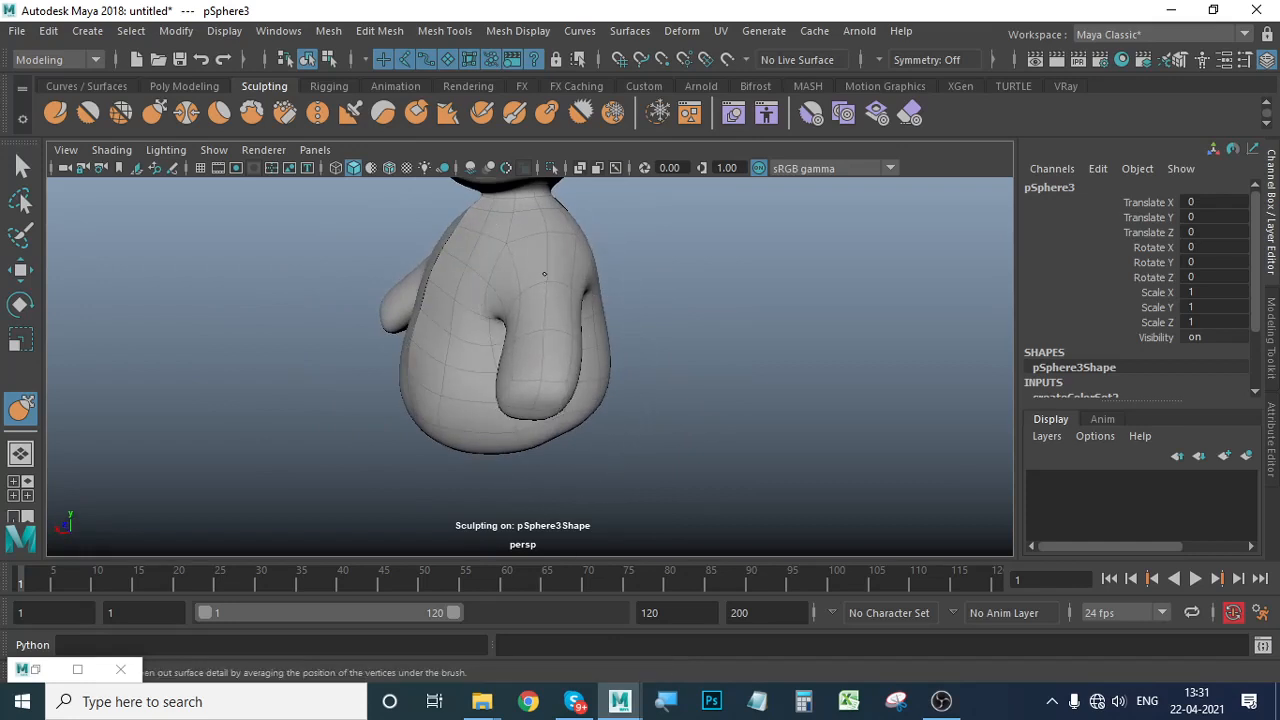
mouse_move(543, 271)
left_mouse_down("alt")
mouse_move(777, 394)
mouse_move(674, 400)
mouse_move(611, 431)
mouse_move(517, 423)
mouse_move(586, 334)
left_mouse_up("alt")
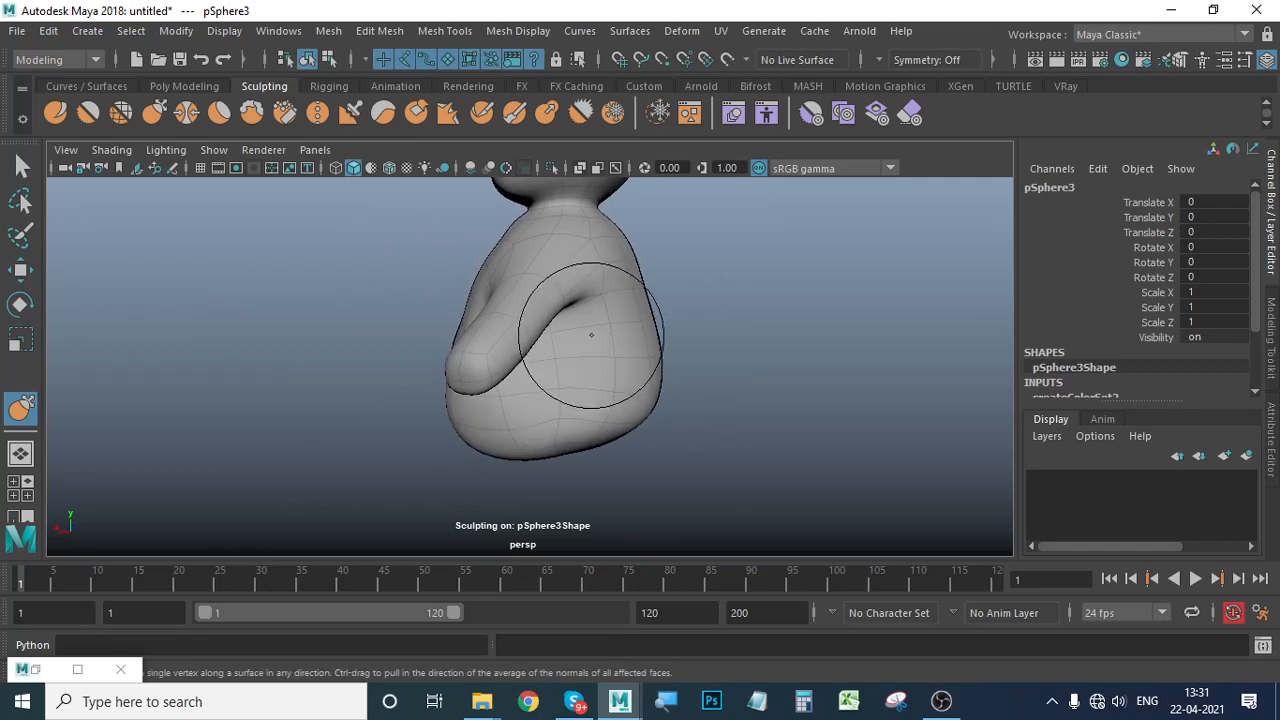
key("shift")
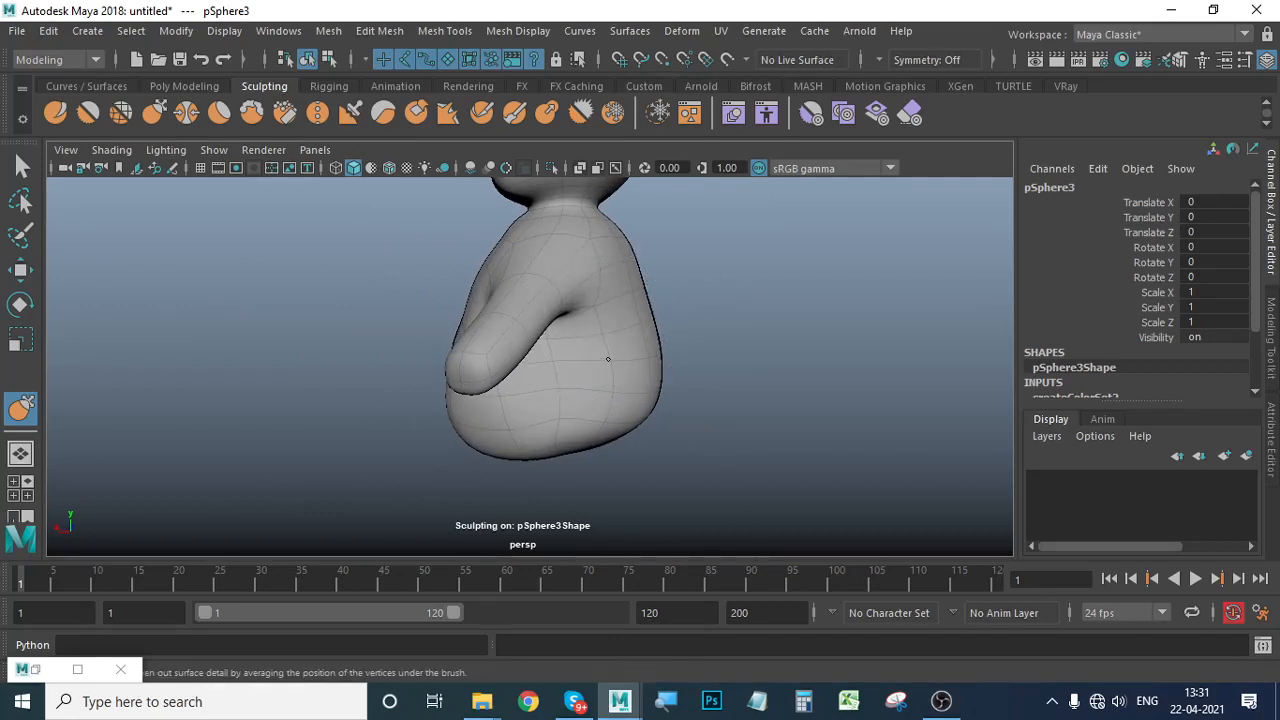
mouse_move(570, 266)
left_mouse_down("alt")
mouse_move(609, 377)
mouse_move(726, 409)
mouse_move(606, 417)
mouse_move(589, 435)
mouse_move(560, 342)
left_mouse_up("alt")
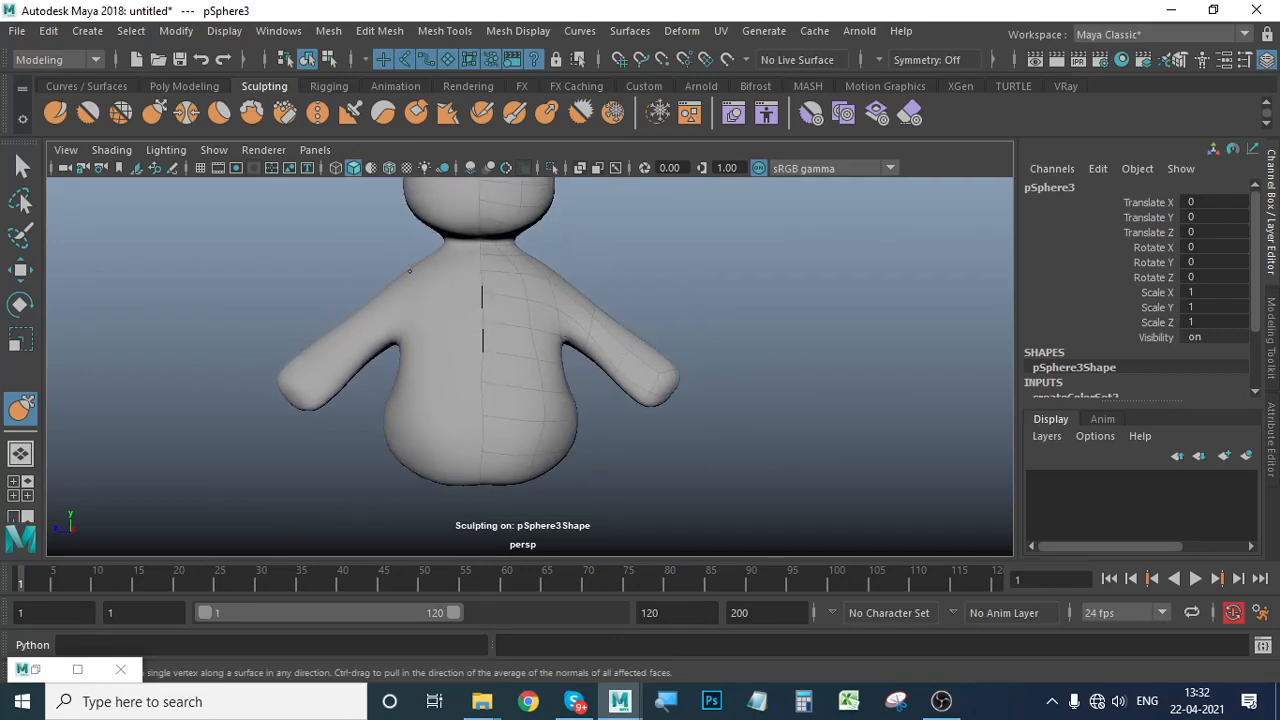
Examine the arms and lower torso from several angles, comparing the unsmoothed mesh cage with the smooth preview.
right_click_drag(443, 308, 509, 437, "alt")
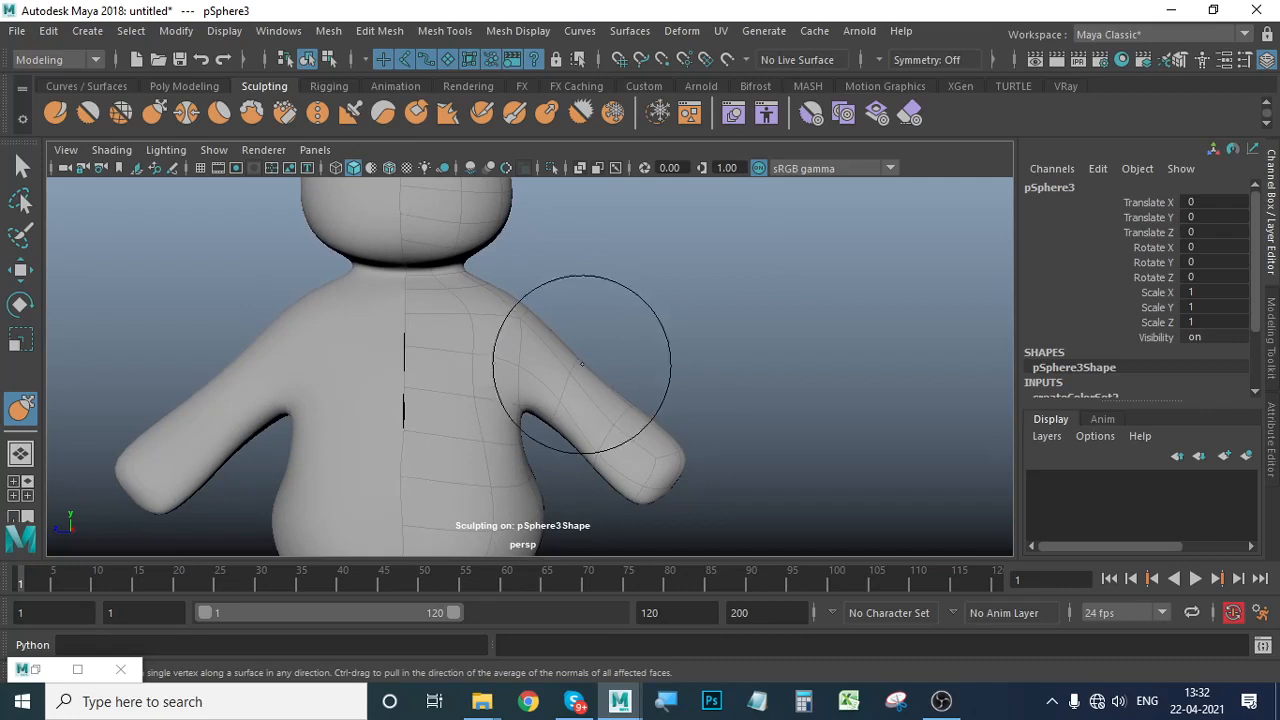
right_click_drag(711, 397, 554, 371, "alt")
left_click_drag(554, 371, 426, 428, "alt")
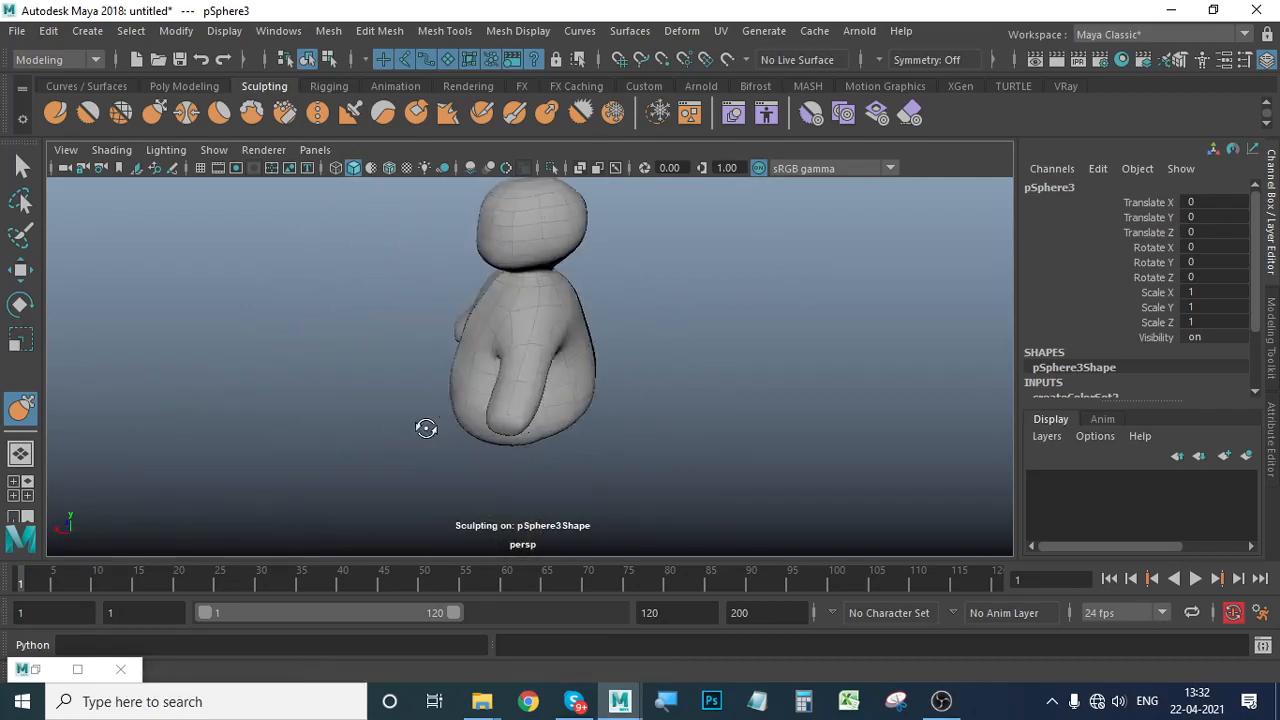
right_click_drag(422, 409, 450, 420, "alt")
left_click_drag(450, 420, 548, 386, "alt")
mouse_move(407, 421)
right_mouse_down("alt")
mouse_move(563, 423)
mouse_move(547, 428)
right_mouse_up("alt")
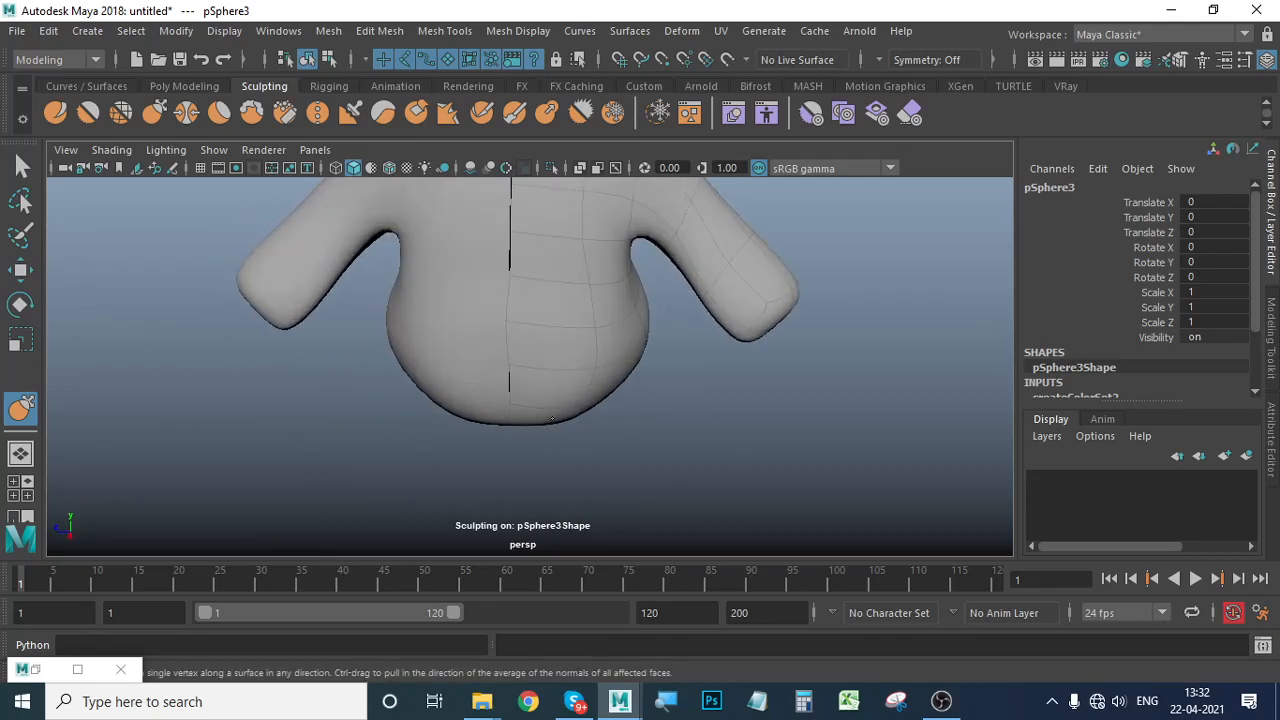
left_click_drag(546, 421, 577, 440, "alt")
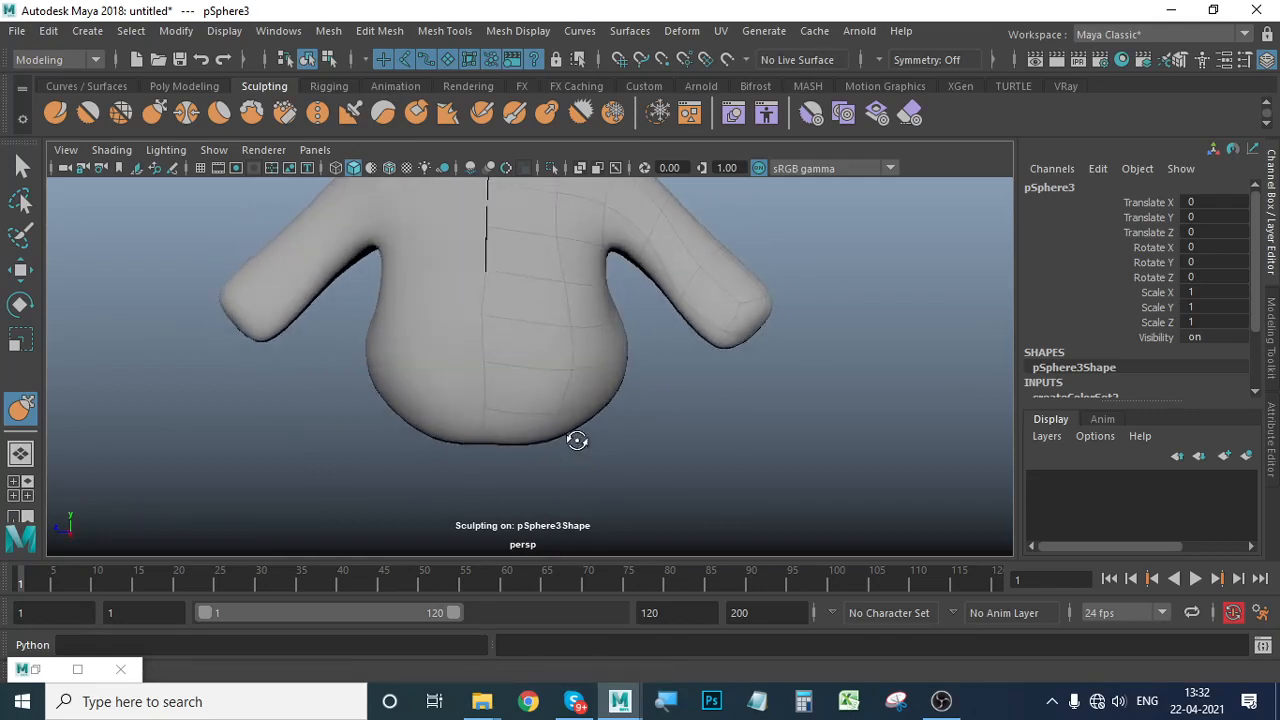
left_click(20, 270)
left_click(654, 460)
left_click(568, 331)
key("1")
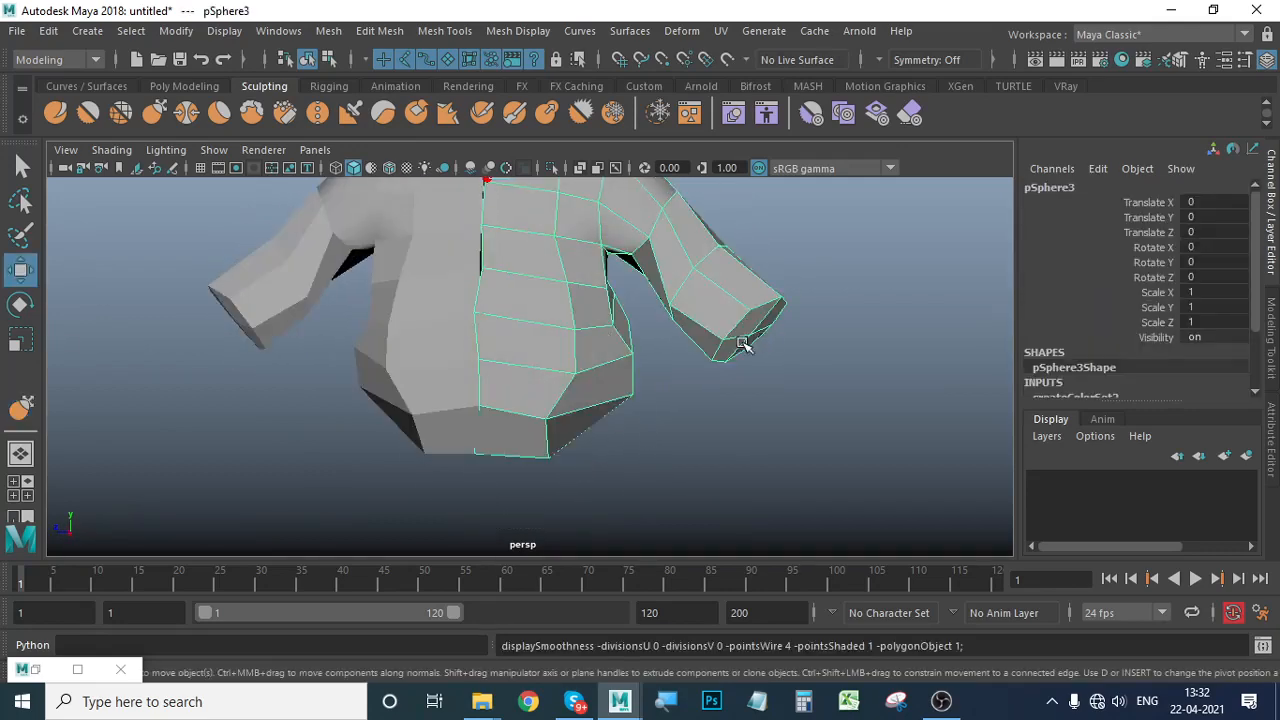
left_click_drag(746, 344, 629, 434, "alt")
key("3")
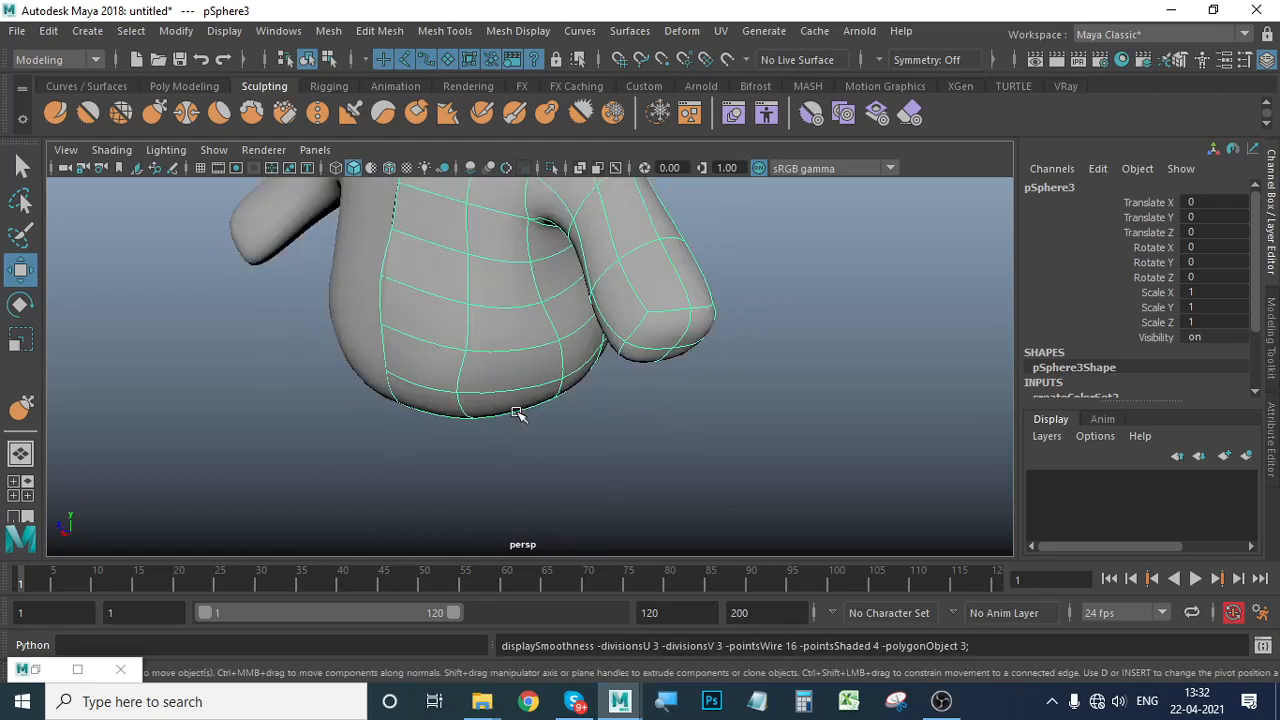
Resume sculpting with Grab and smooth the lower front of the torso.
left_click(157, 115)
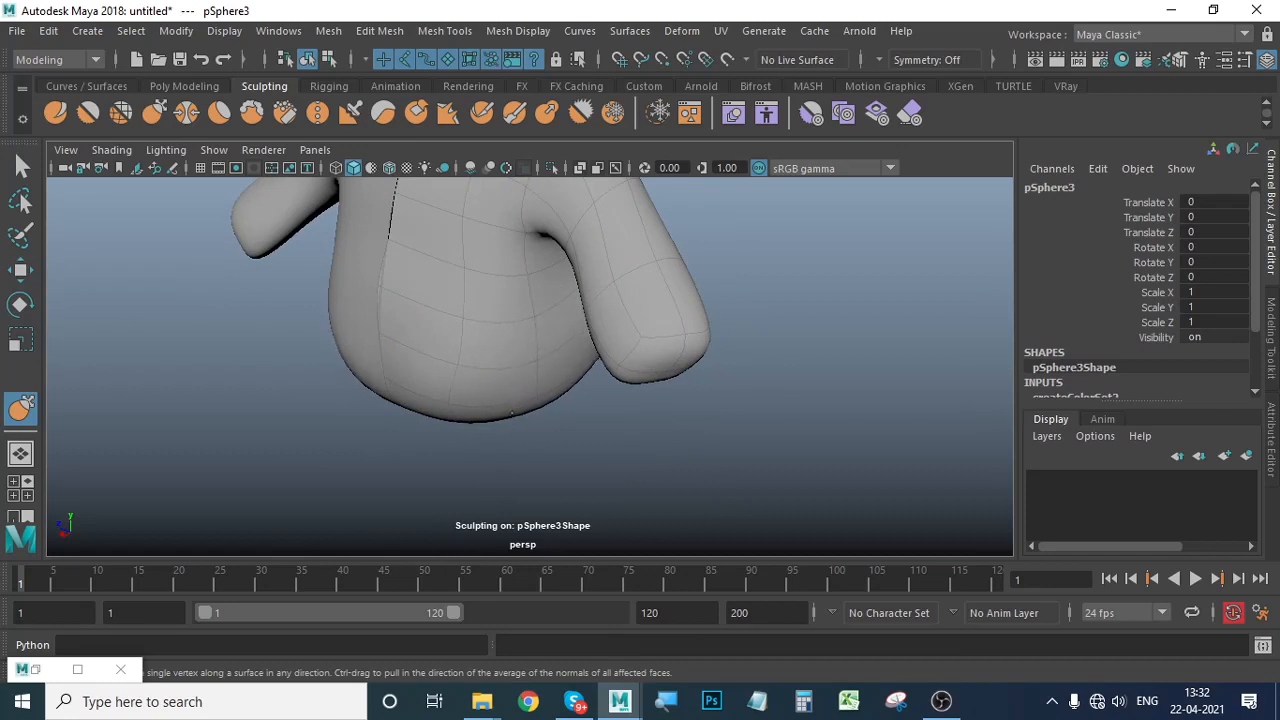
left_click_drag(587, 453, 552, 389, "alt")
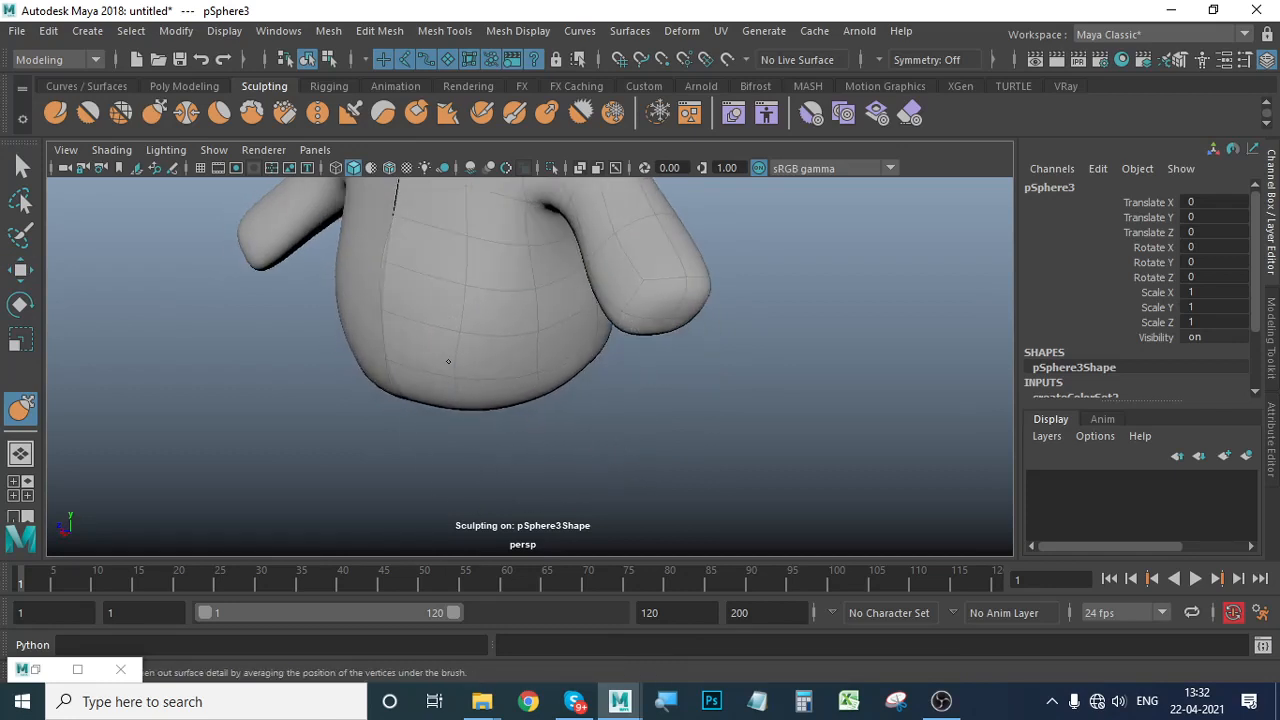
left_click_drag(591, 434, 511, 444, "alt")
Check the torso's underside unsmoothed, then close its open center seam by grabbing the edge toward the mirror line.
key("1")
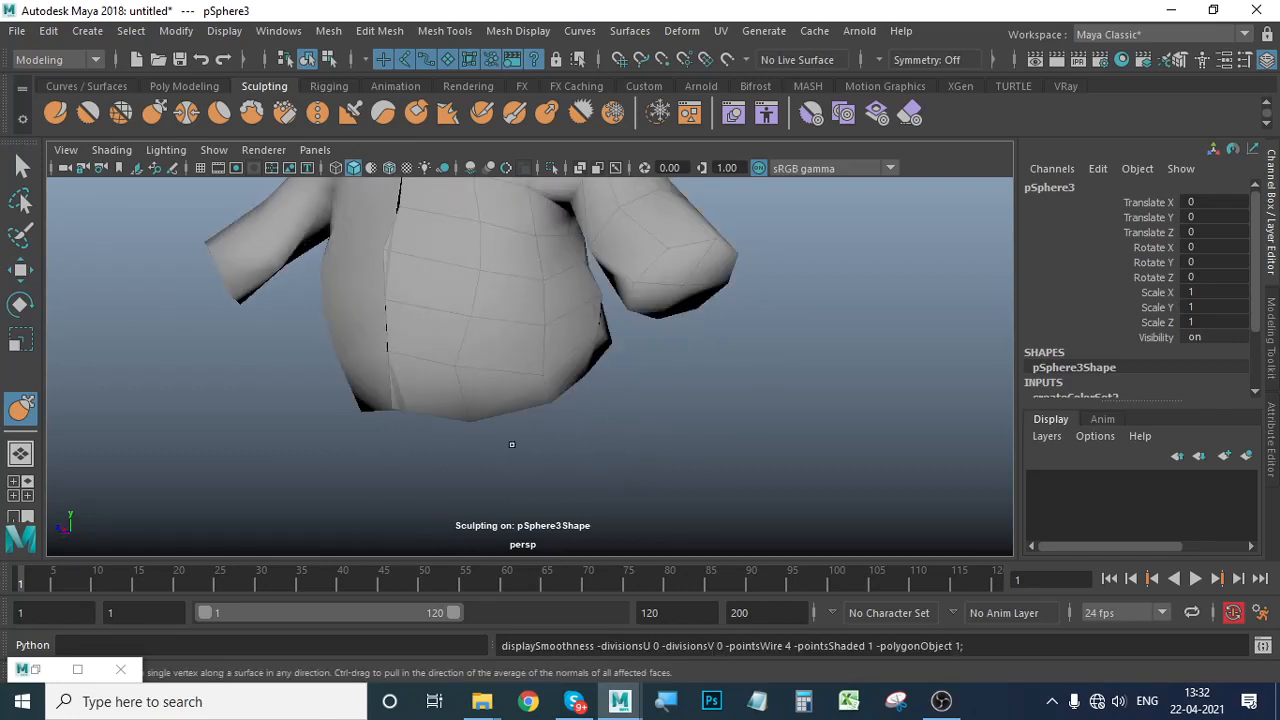
left_click(20, 268)
left_click_drag(480, 400, 631, 404, "alt")
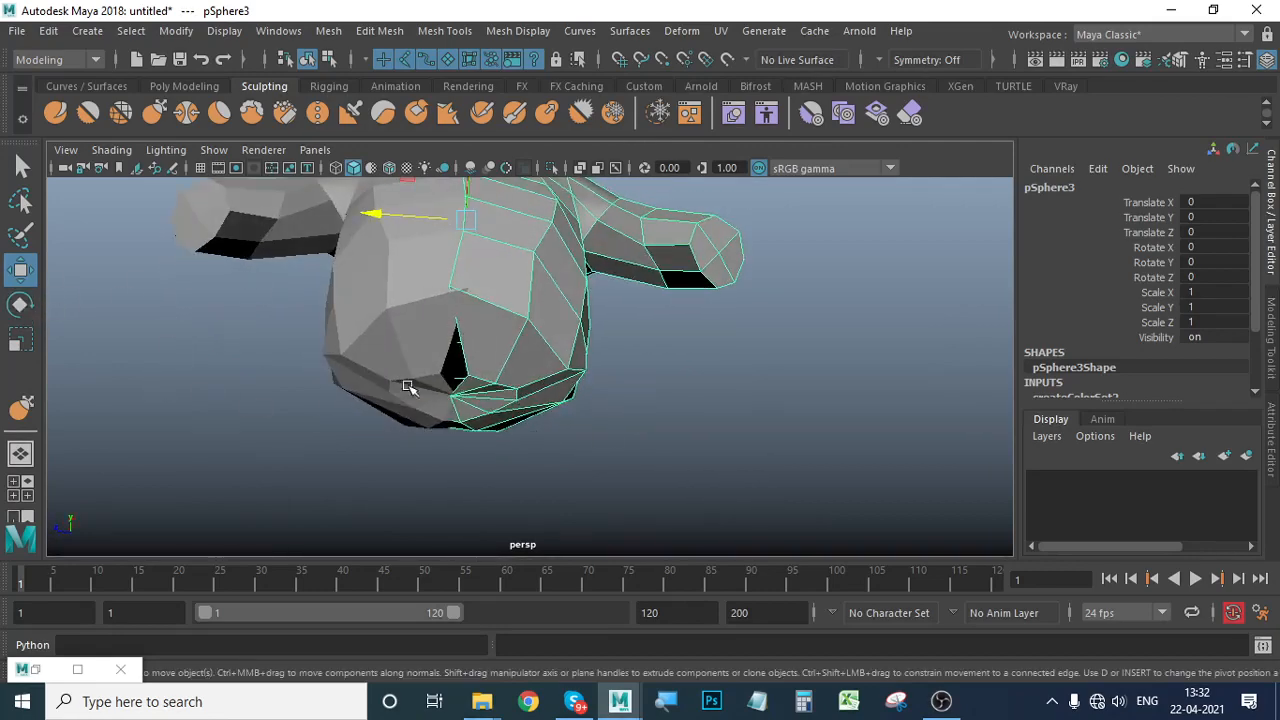
key("3")
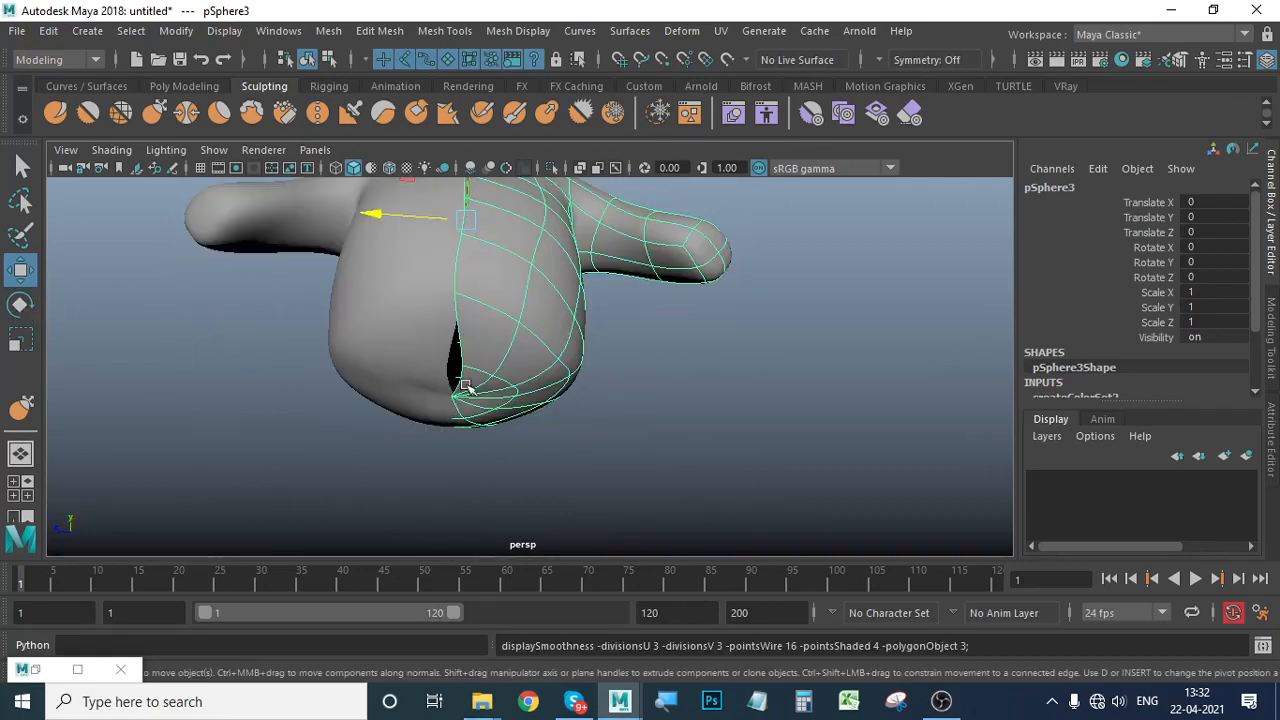
left_click(20, 400)
left_click_drag(477, 365, 464, 368)
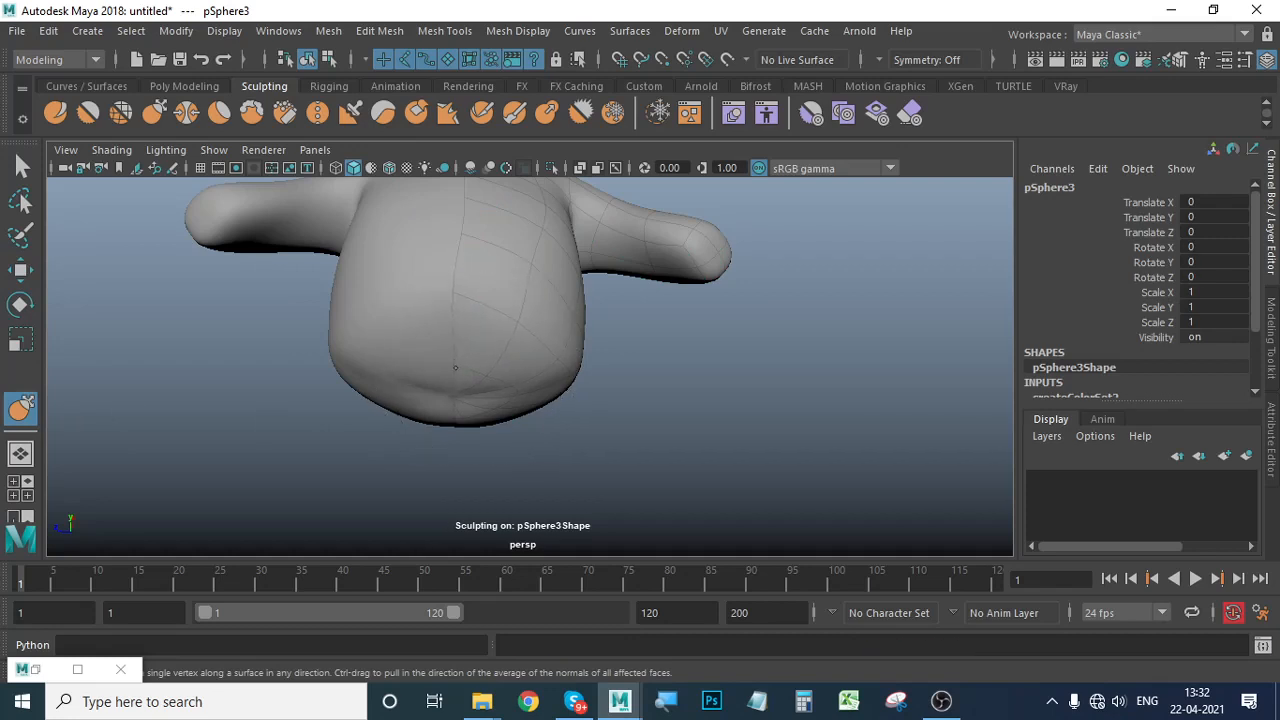
Select the outer faces on the lower side and underside of the torso where the leg will start.
mouse_move(515, 413)
left_mouse_down("alt")
mouse_move(463, 431)
mouse_move(511, 457)
mouse_move(2, 453)
left_mouse_up("alt")
left_click(22, 272)
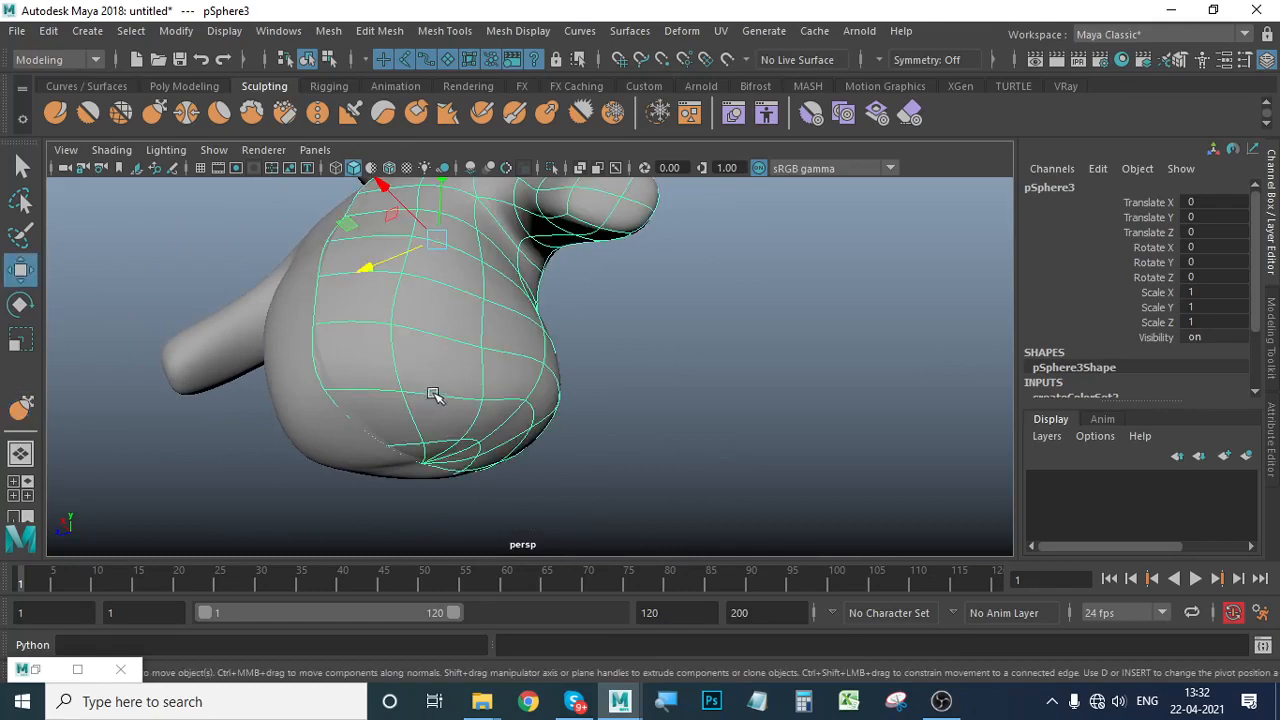
right_click_drag(441, 384, 443, 236)
left_click(447, 370)
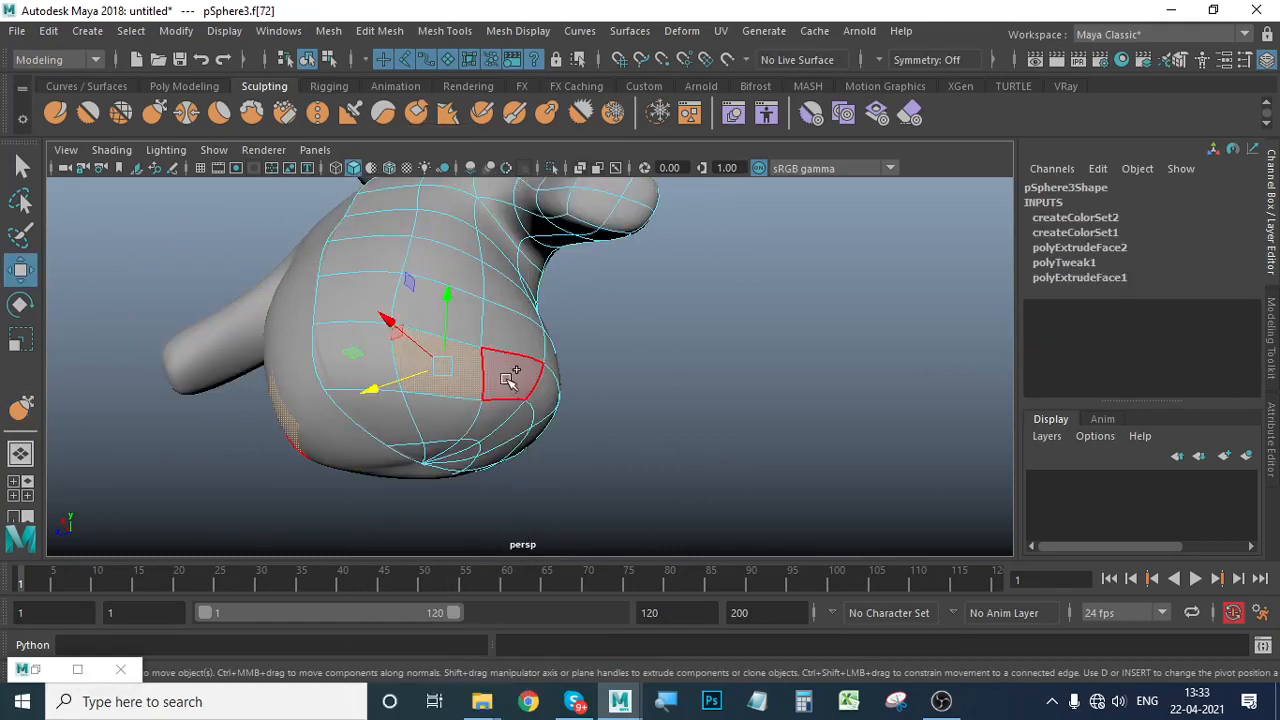
left_click(478, 414, "shift")
left_click_drag(686, 426, 484, 444, "alt")
mouse_move(410, 398)
left_mouse_down("alt")
mouse_move(571, 357)
mouse_move(430, 370)
left_mouse_up("alt")
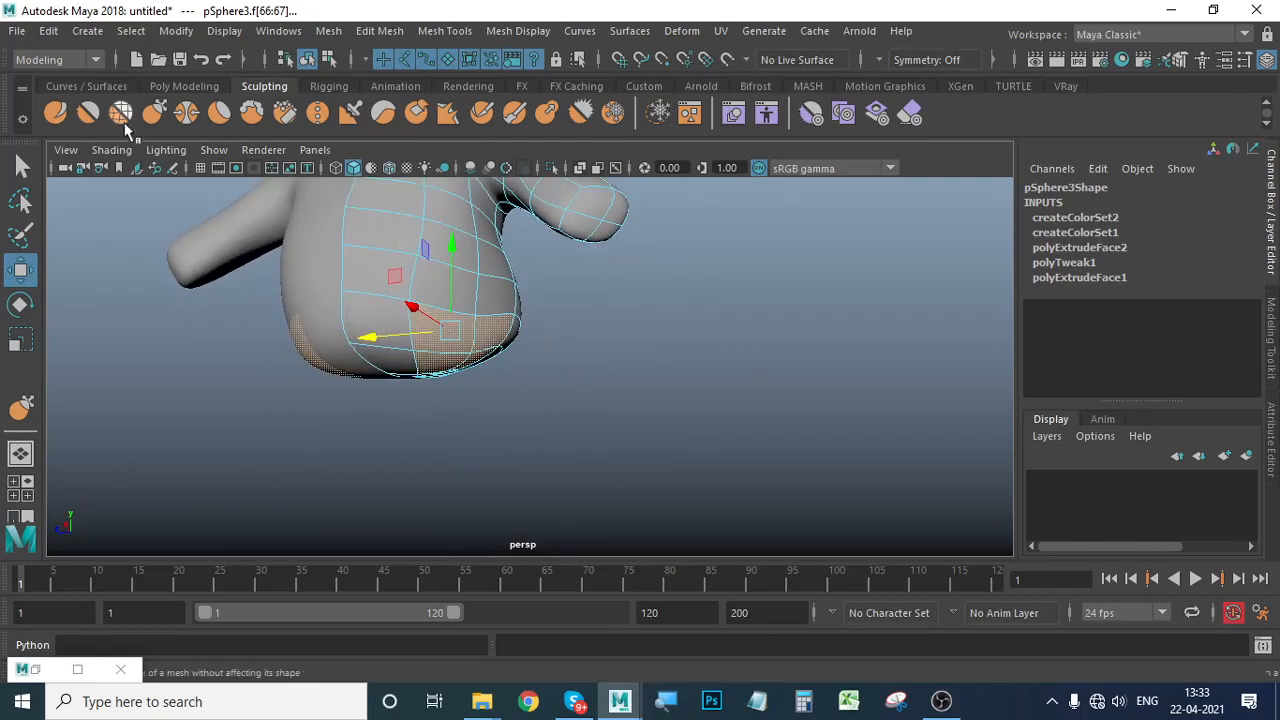
Extrude the selected leg faces with an offset of about 0.11.
left_click(170, 86)
left_click(811, 114)
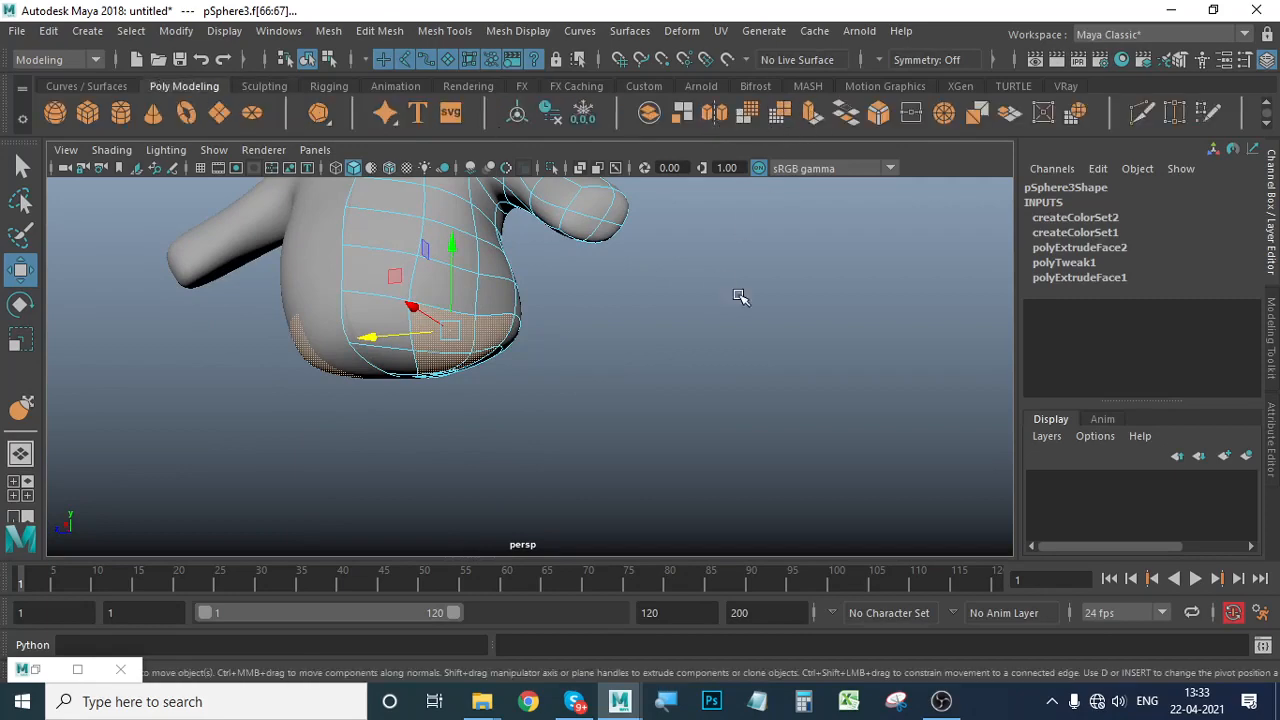
left_click_drag(590, 394, 566, 409, "alt")
right_click_drag(566, 409, 673, 433, "alt")
left_click_drag(672, 433, 620, 405, "alt")
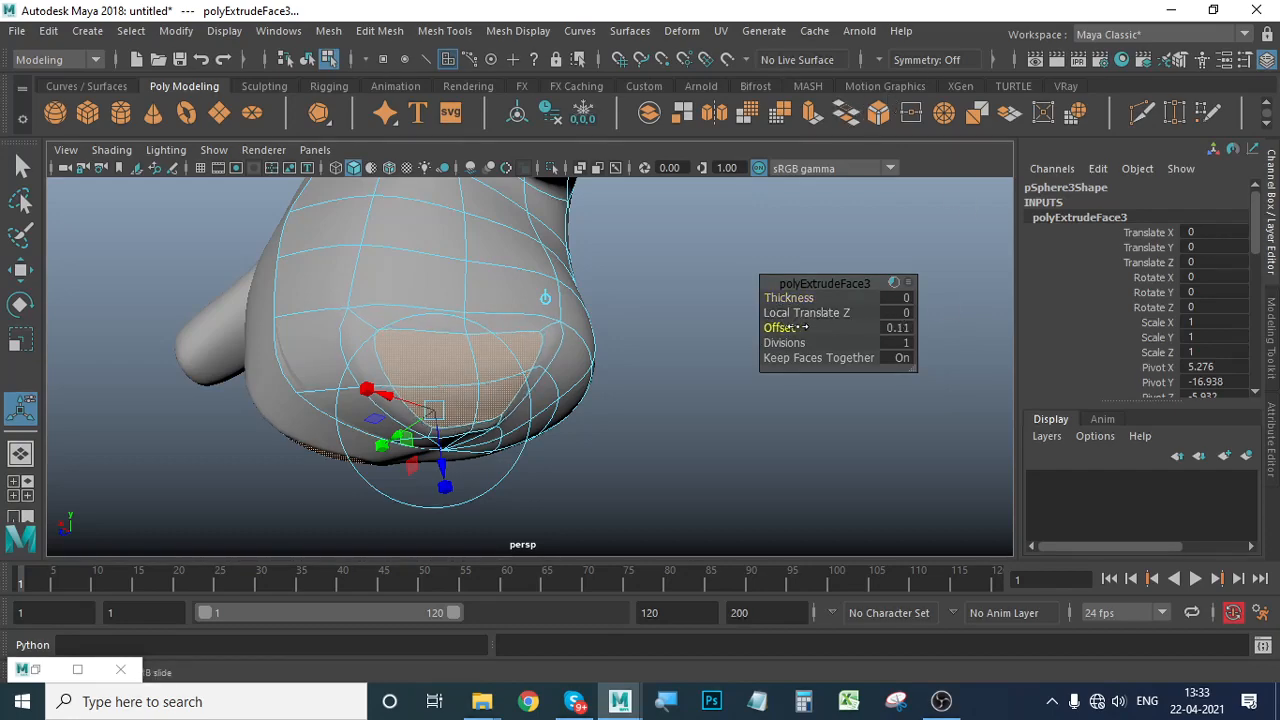
Circularize the extruded leg faces with a twist of -31.
left_click(1077, 113)
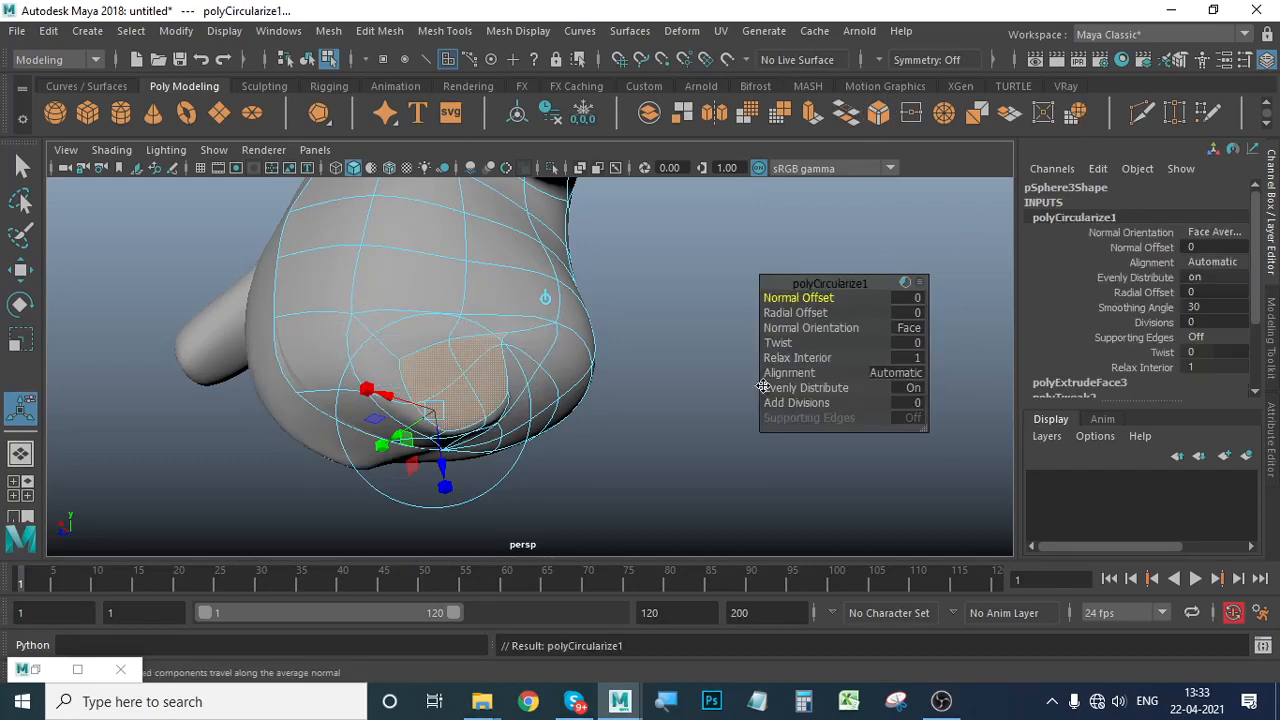
left_click_drag(635, 443, 551, 434, "alt")
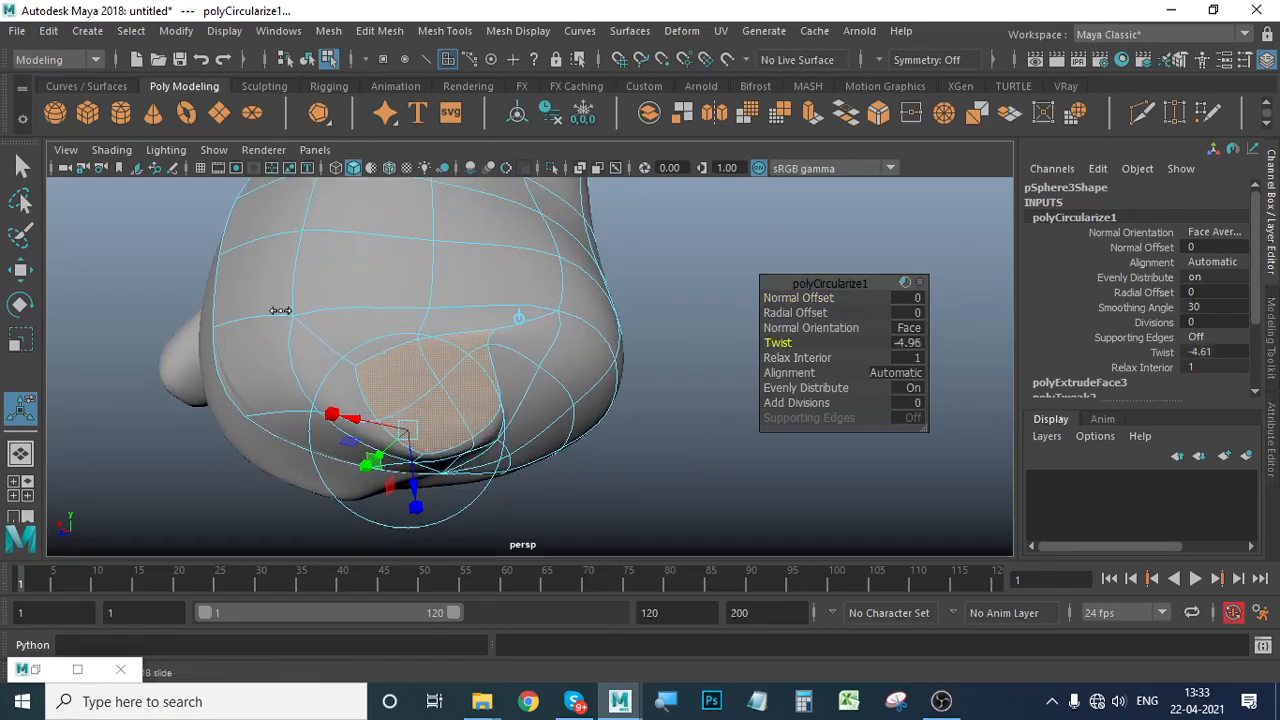
key("ctrl+z")
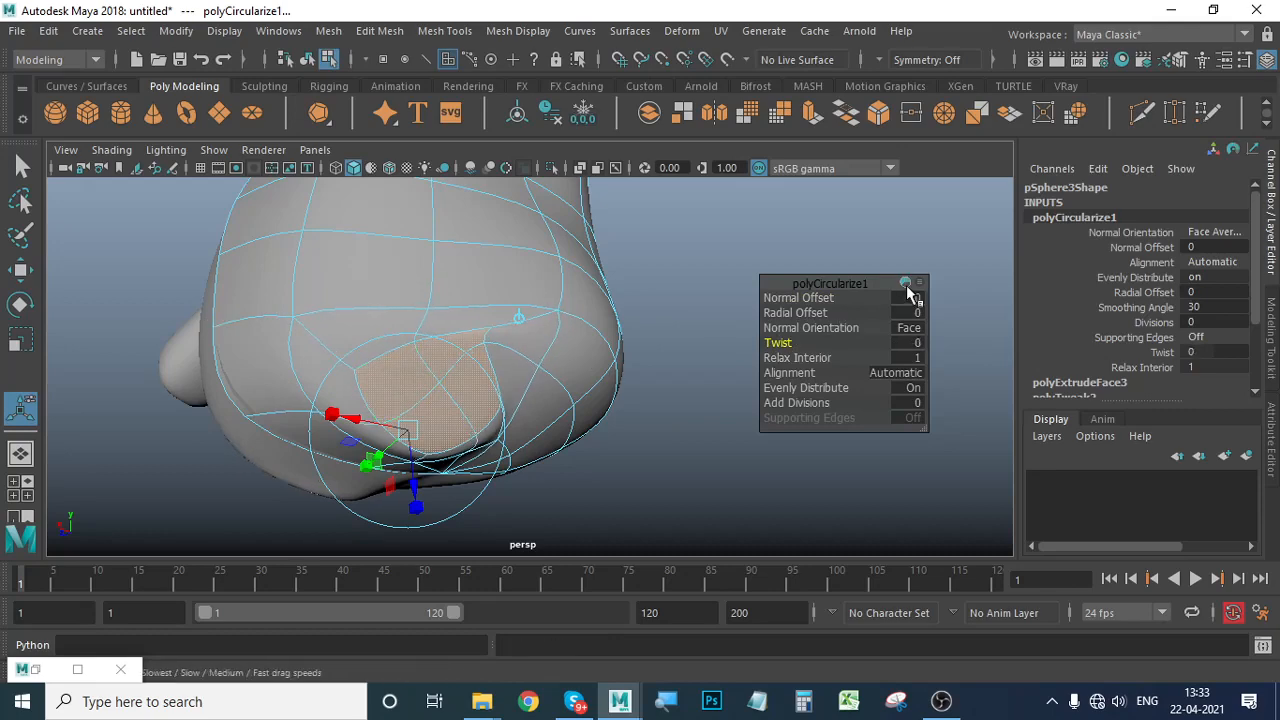
left_click_drag(810, 342, 757, 337)
left_click_drag(612, 360, 543, 423, "alt")
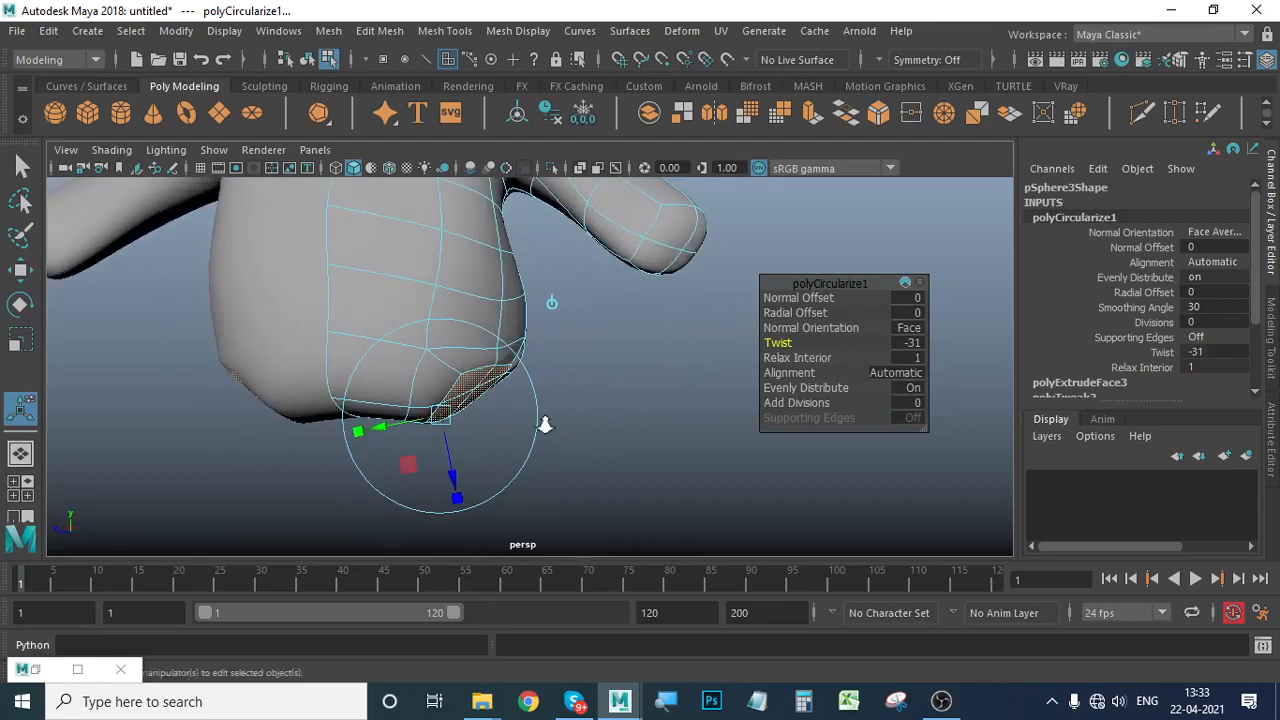
Set the circularized faces' normal offset to 2 and compare the leg start in unsmoothed and smoothed display.
scroll(543, 423, "up", 3)
left_click_drag(779, 313, 812, 297)
key("ctrl+z")
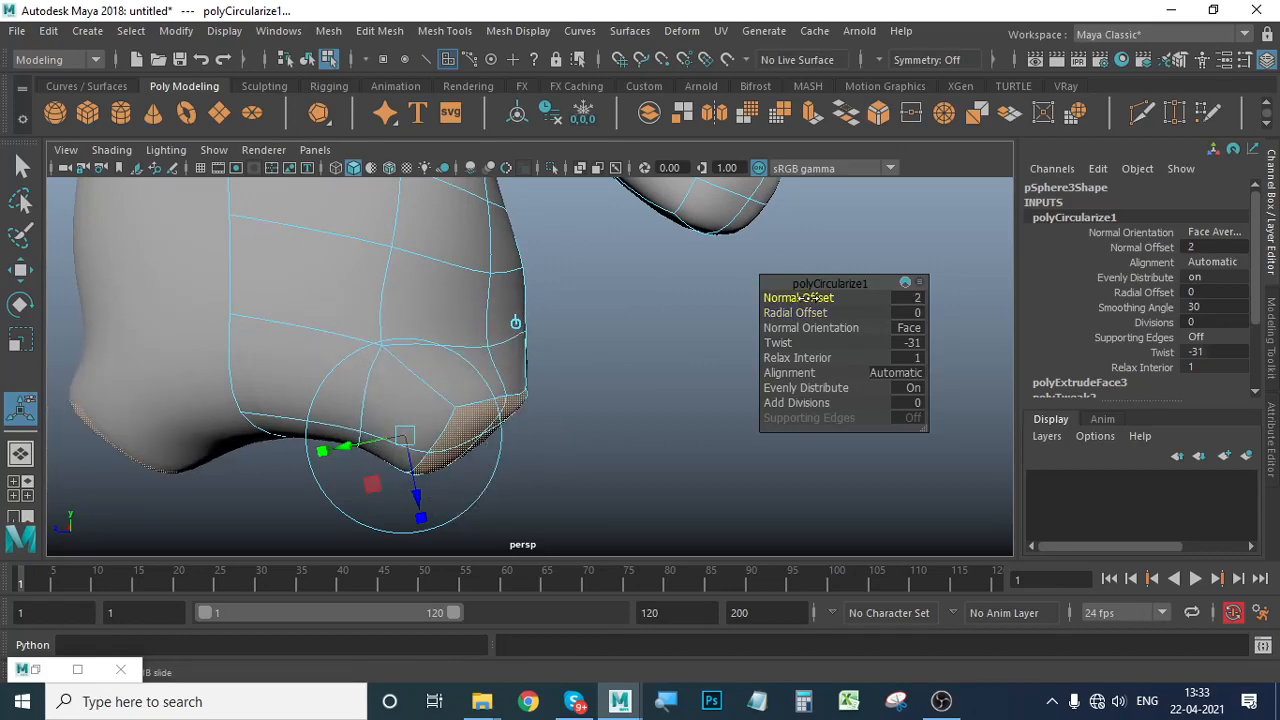
left_click_drag(666, 397, 633, 437, "alt")
key("1")
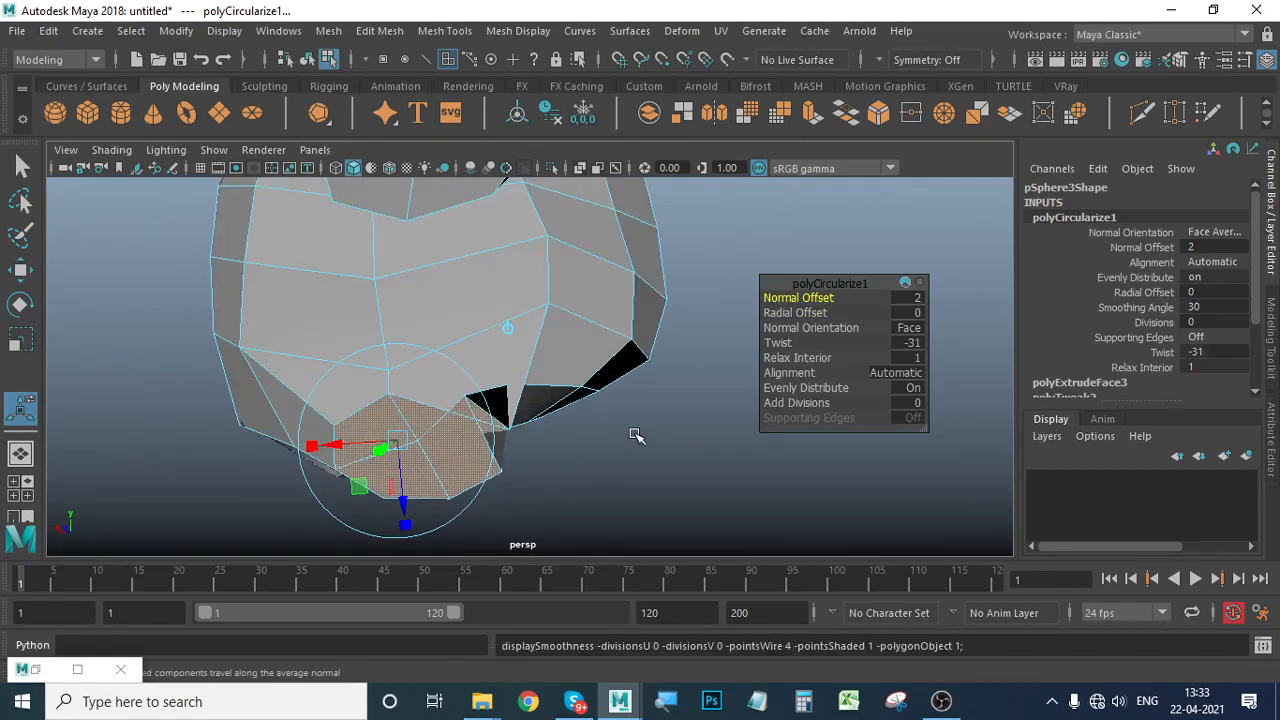
key("3")
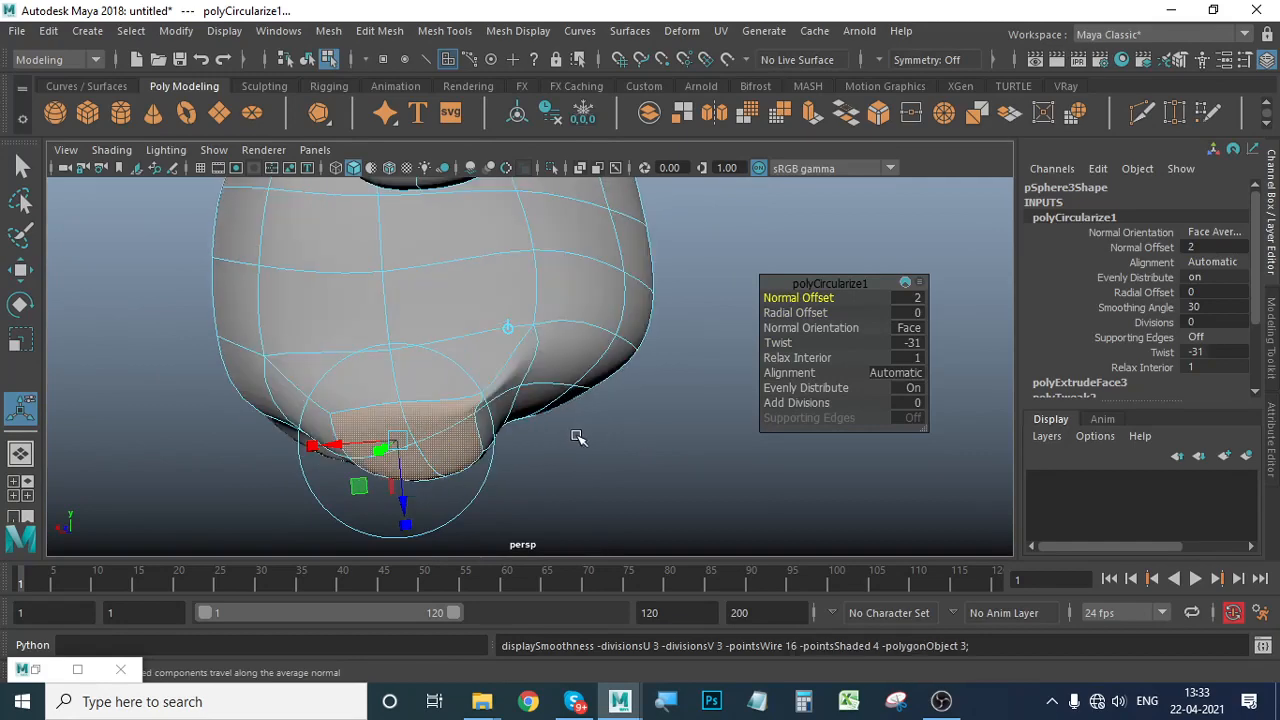
Move the circularized leg faces forward from the torso and rotate them toward the front.
left_click_drag(577, 436, 245, 386, "alt")
left_click(22, 270)
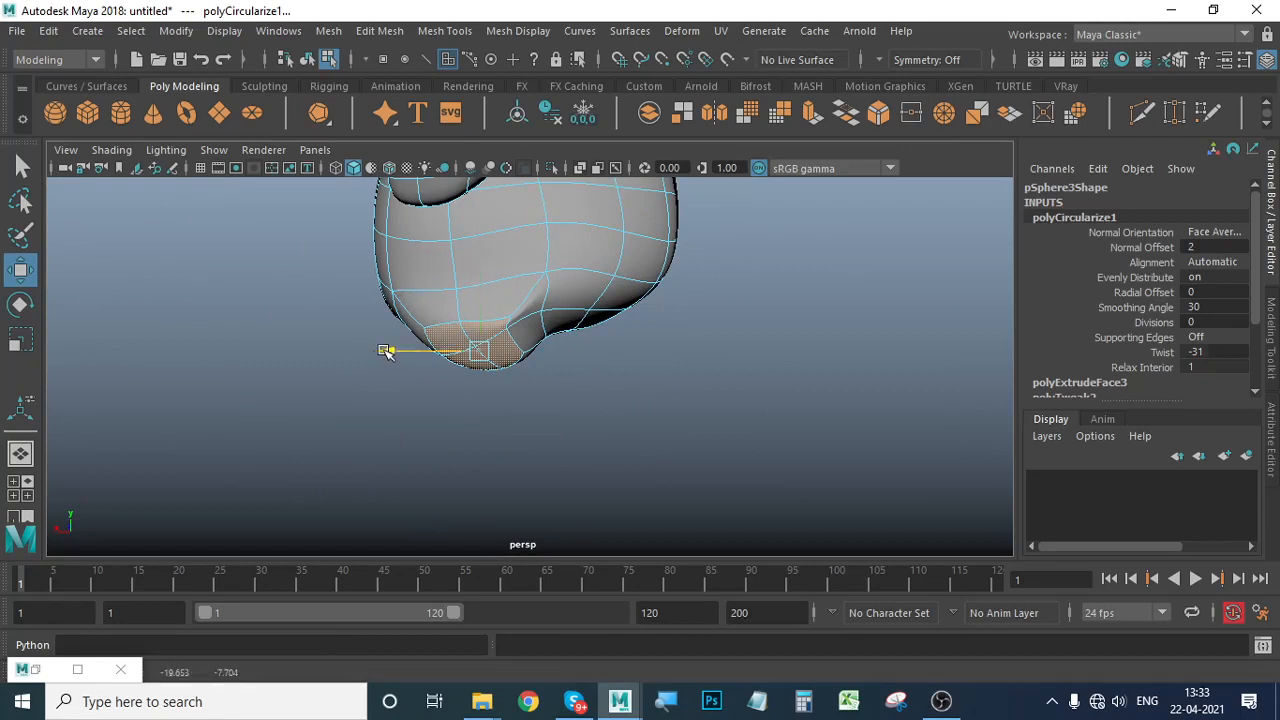
left_click(21, 304)
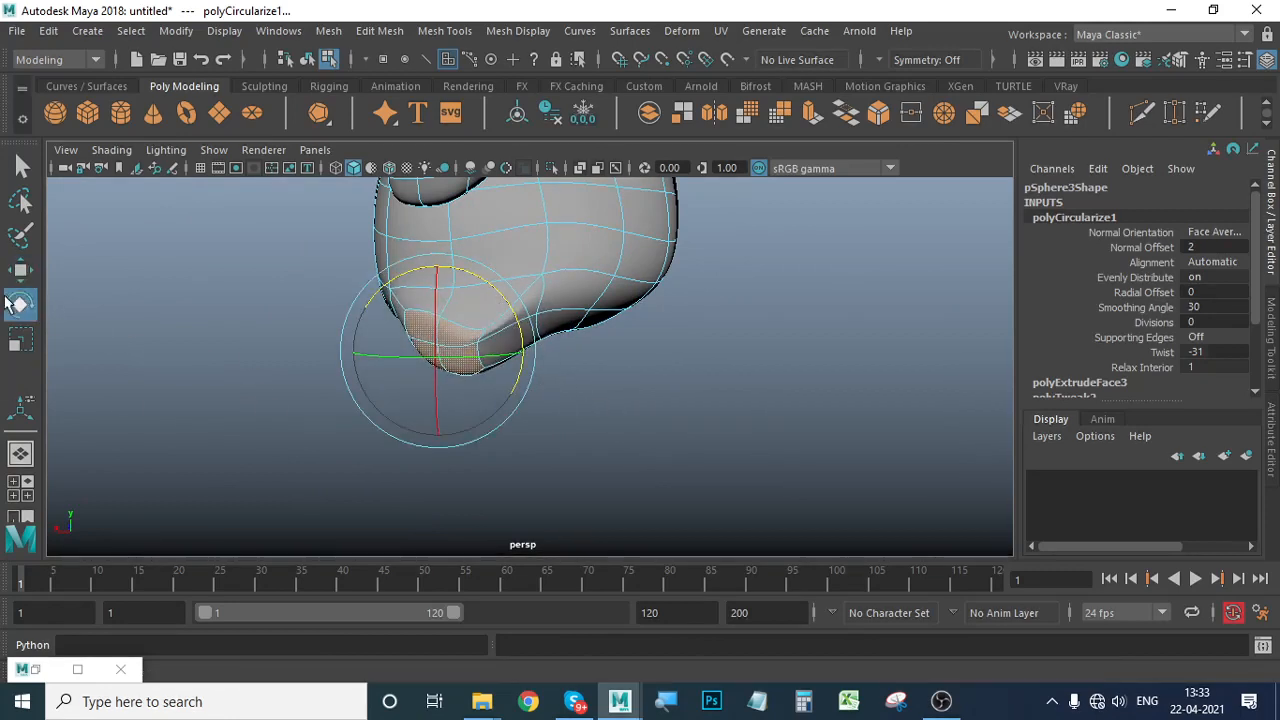
key("w")
left_click_drag(371, 288, 350, 293)
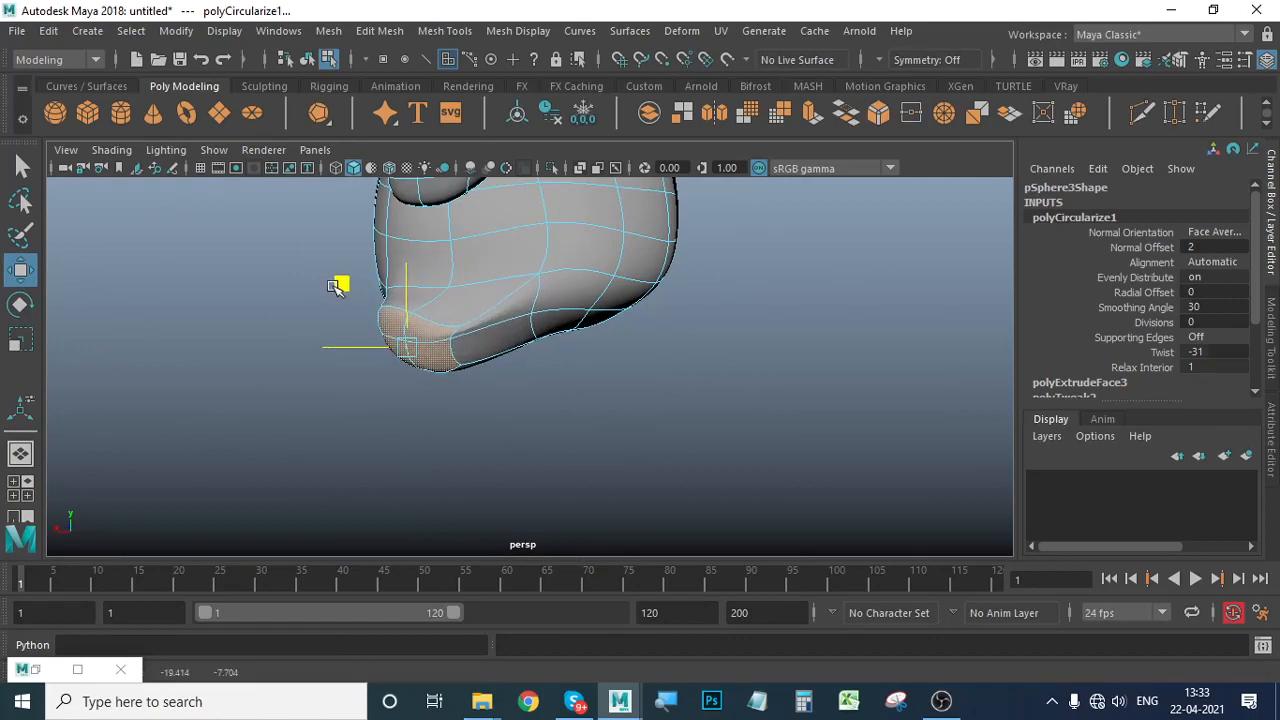
Scale the leg's end faces and extrude them forward to lengthen the leg.
left_click_drag(472, 422, 683, 431, "alt")
right_click_drag(683, 431, 551, 491, "alt")
left_click_drag(551, 491, 580, 480, "alt")
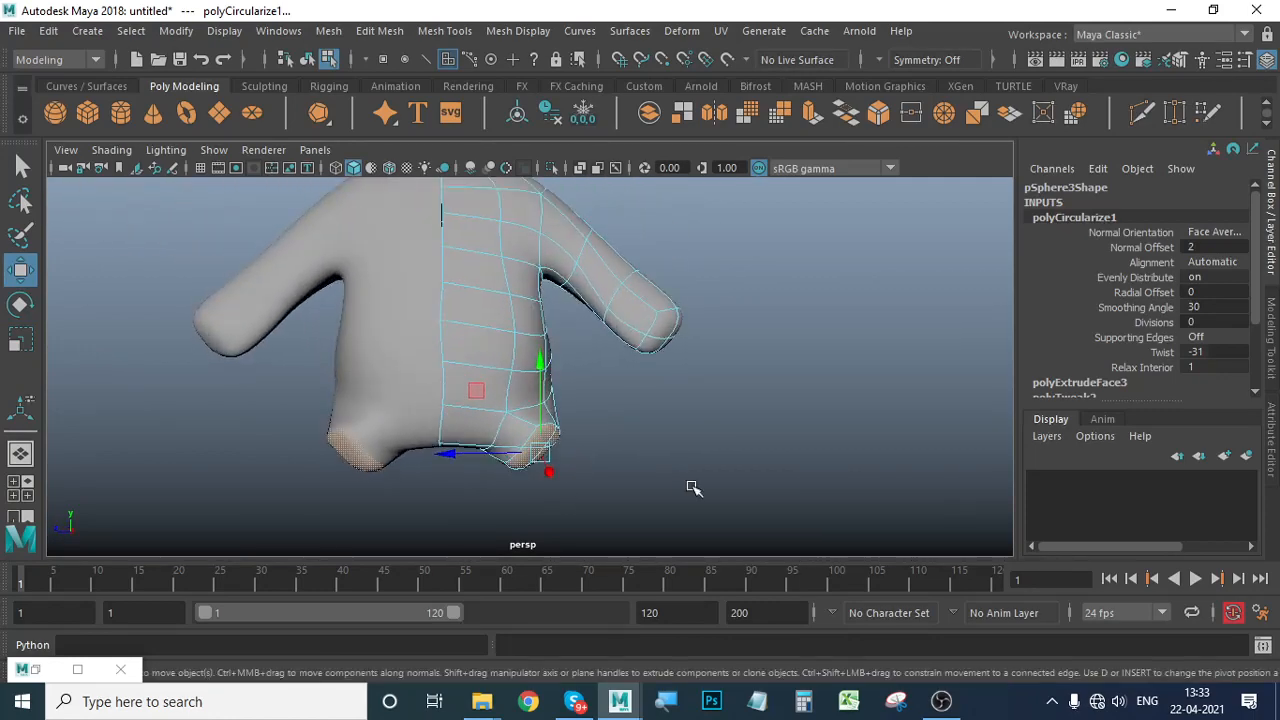
mouse_move(691, 489)
right_mouse_down("alt")
mouse_move(578, 478)
mouse_move(694, 514)
right_mouse_up("alt")
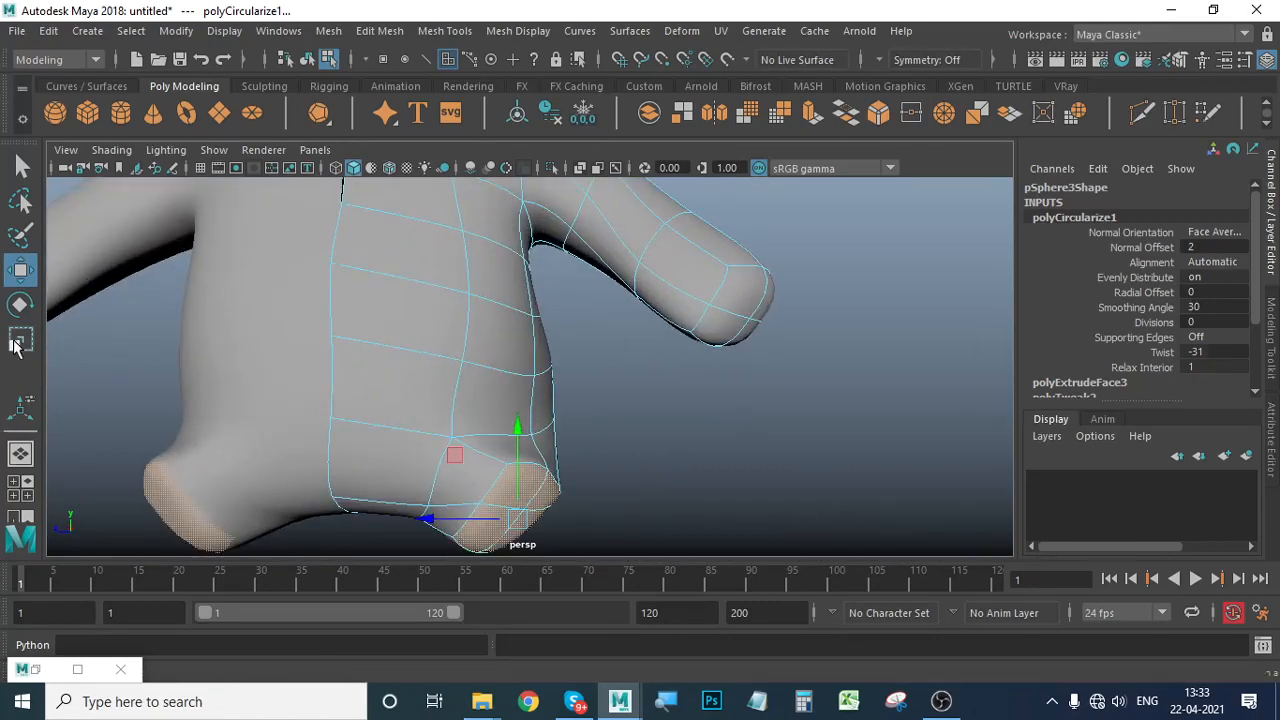
key("r")
left_click_drag(577, 531, 226, 432, "alt")
key("w")
middle_click_drag(402, 460, 424, 414, "alt")
left_click_drag(424, 414, 385, 414, "alt")
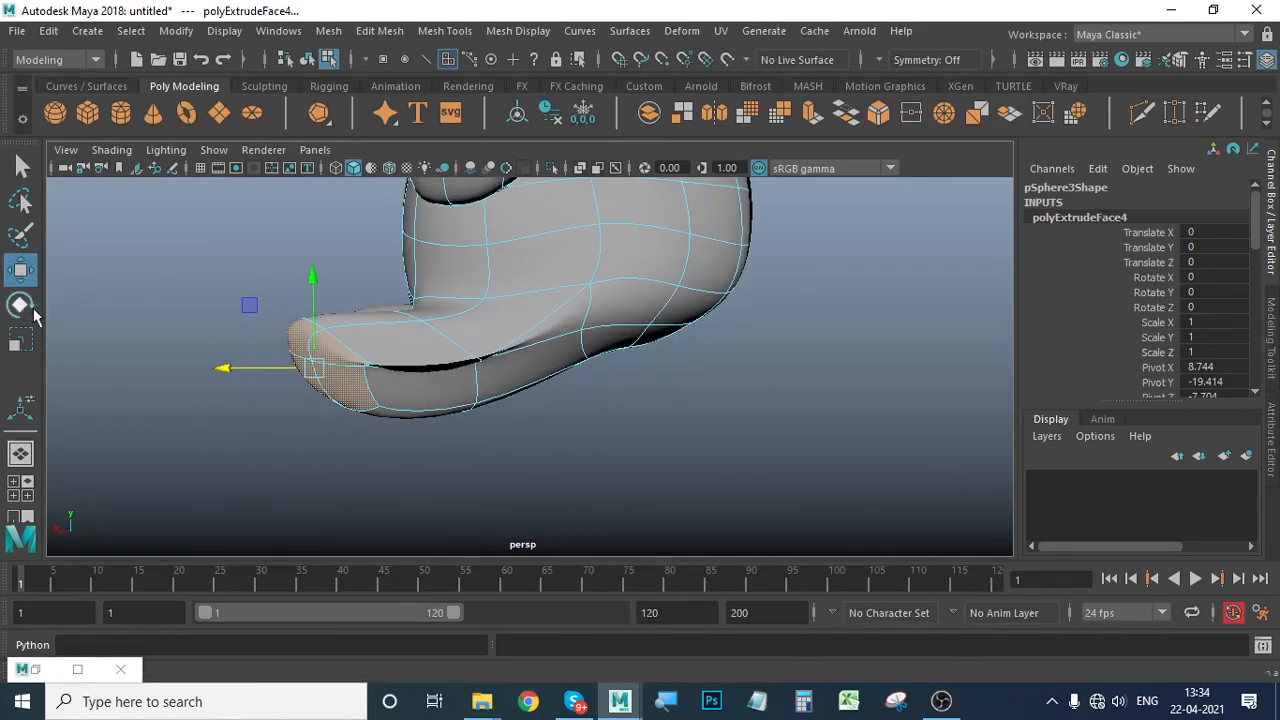
Rotate the leg's end faces more upright and raise them slightly.
left_click(24, 308)
left_click_drag(370, 307, 394, 337)
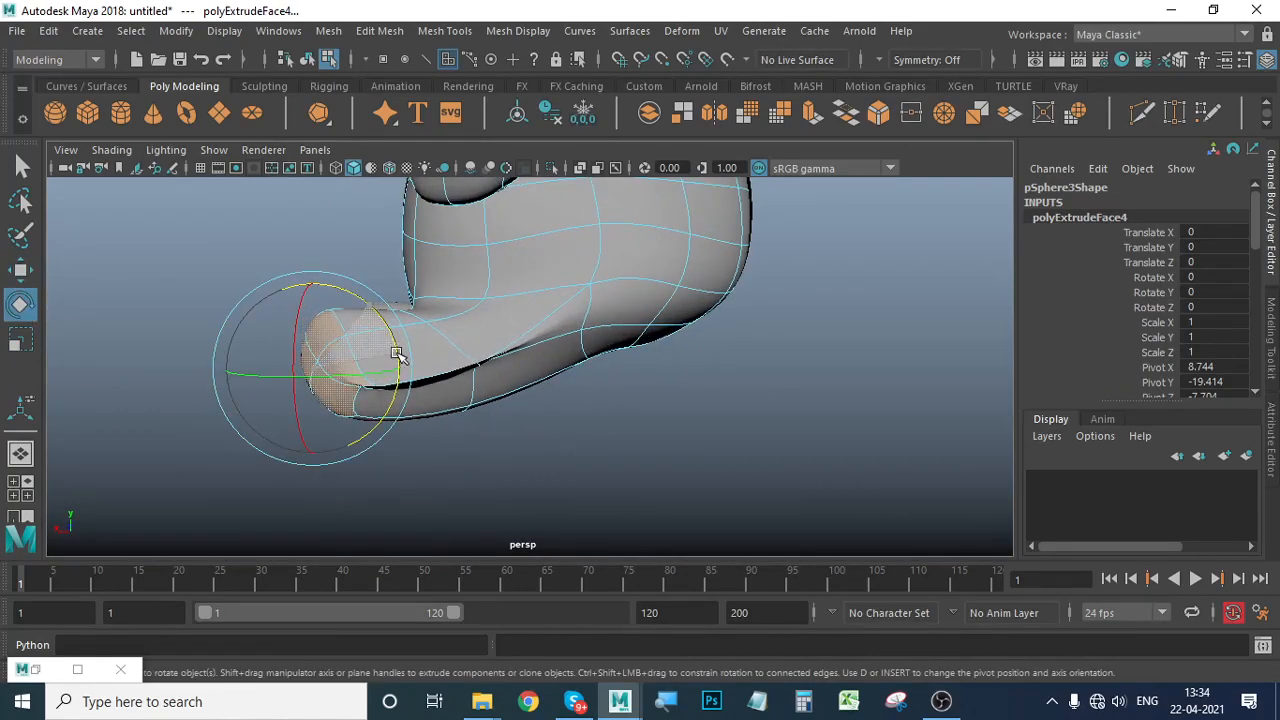
key("w")
middle_click_drag(393, 376, 397, 369, "alt")
left_click_drag(315, 269, 313, 246)
Return the body half to object mode and start sculpting with Grab, smoothing the area where the leg meets the torso.
left_click_drag(524, 407, 507, 437, "alt")
right_click_drag(543, 315, 630, 158)
left_click(514, 374)
left_click_drag(514, 374, 631, 469, "alt")
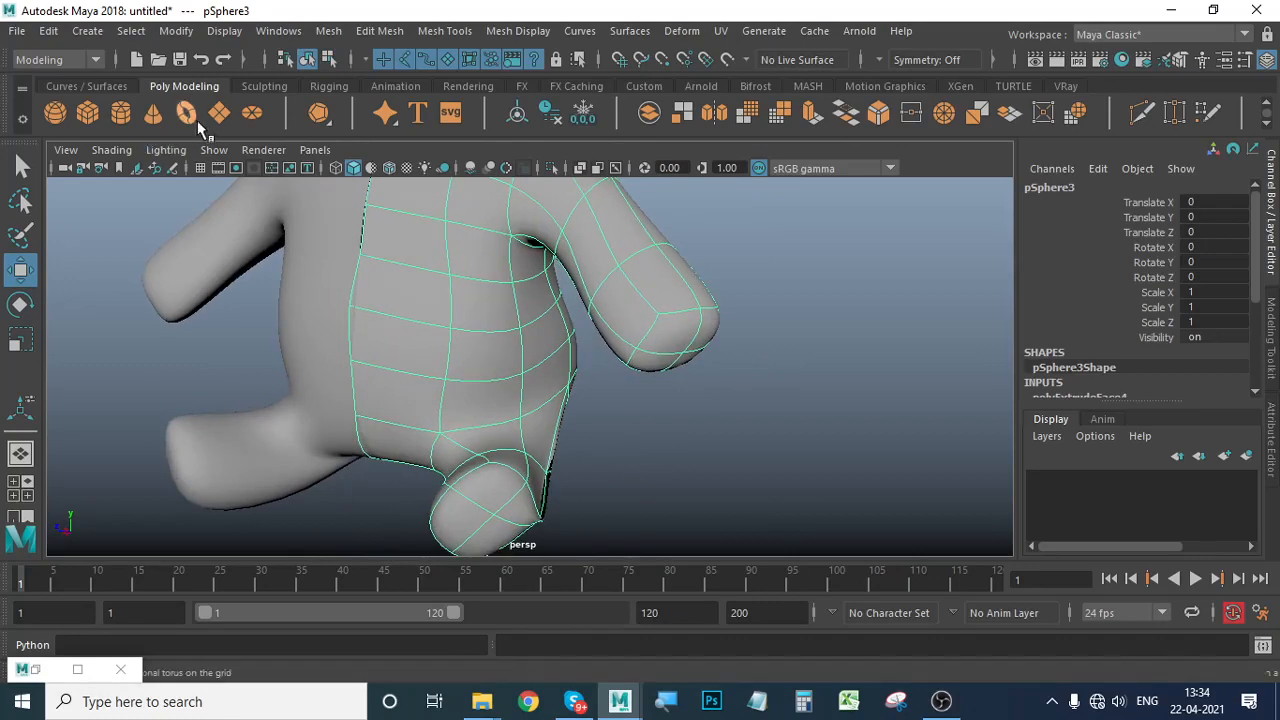
left_click(262, 86)
left_click(152, 113)
mouse_move(520, 300)
left_mouse_down("alt")
mouse_move(557, 360)
mouse_move(514, 371)
mouse_move(540, 366)
mouse_move(570, 332)
mouse_move(545, 334)
left_mouse_up("alt")
key("b")
left_click_drag(458, 379, 432, 396, "shift")
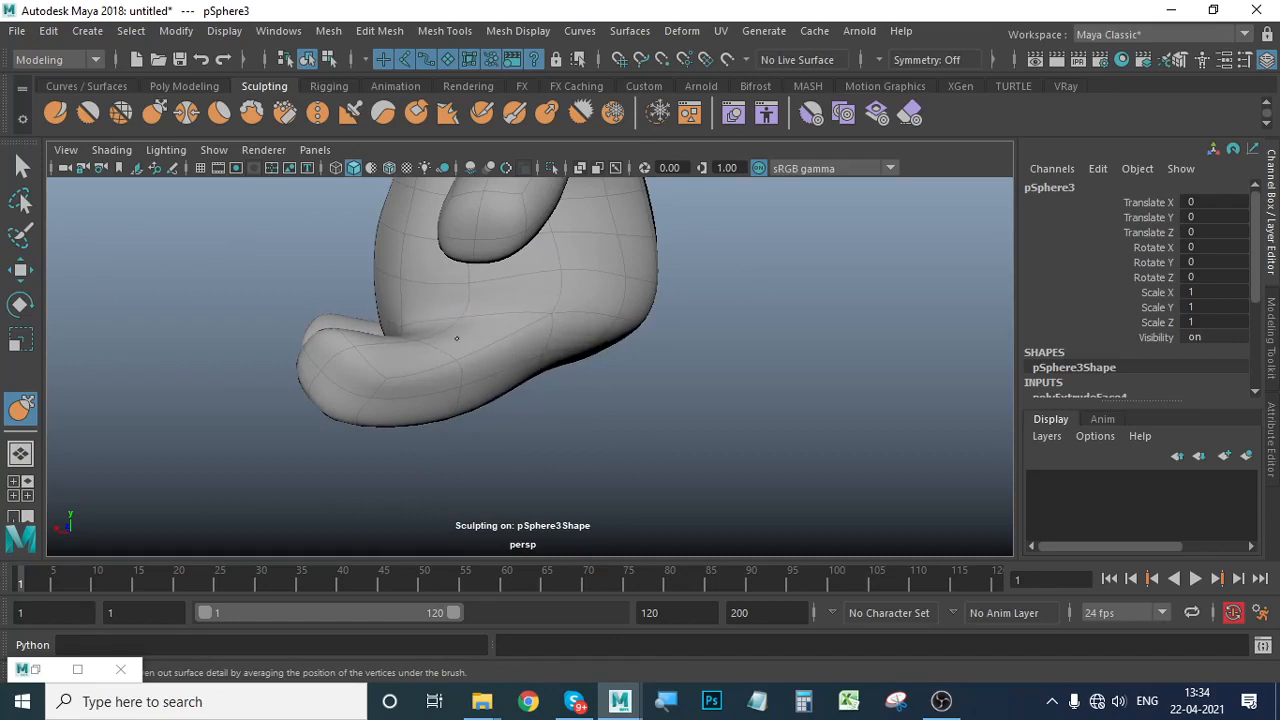
Reshape the upper leg and fill out the rear underside of the torso with Grab.
mouse_move(390, 348)
left_mouse_down("alt")
mouse_move(569, 423)
mouse_move(571, 386)
left_mouse_up("alt")
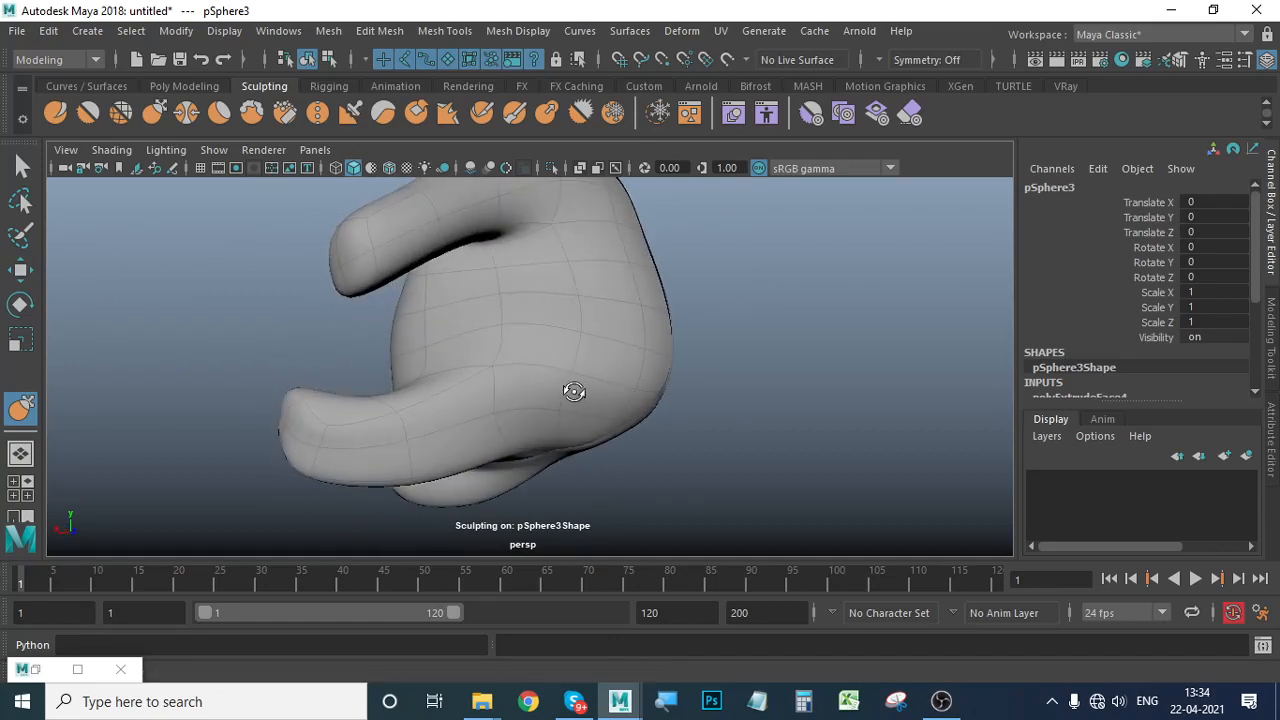
left_click_drag(623, 443, 600, 397, "alt")
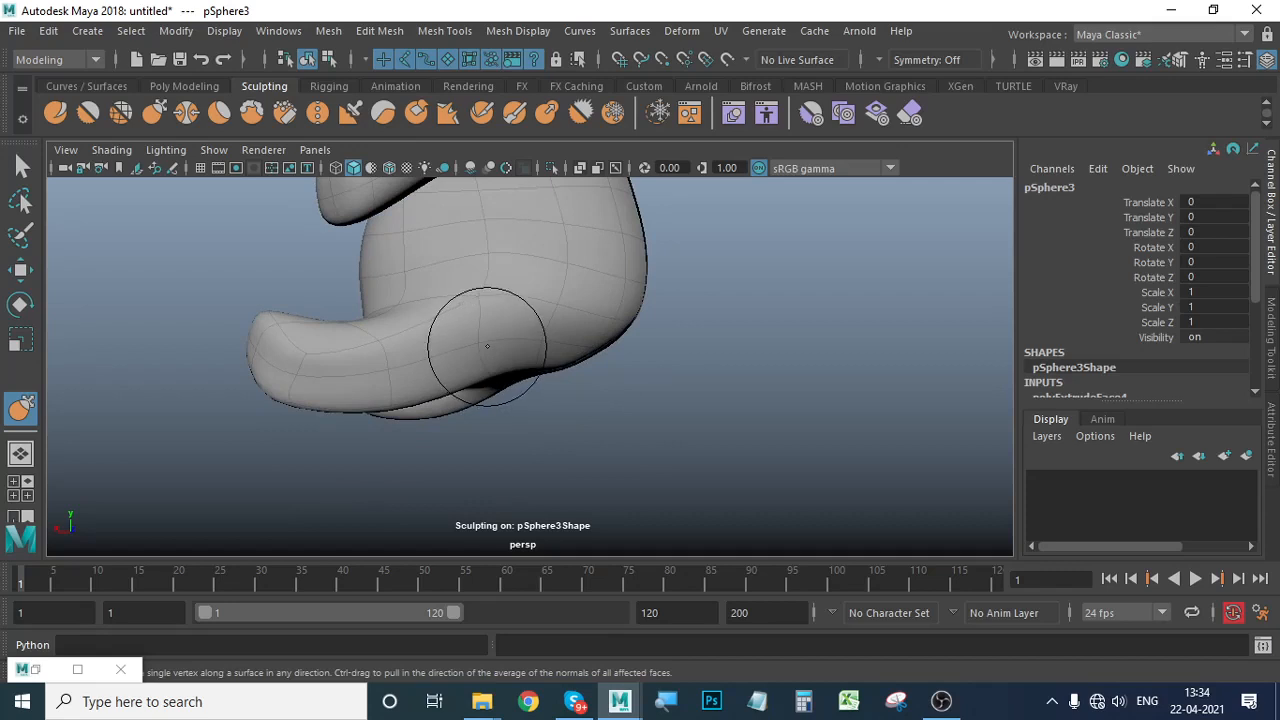
mouse_move(487, 346)
left_mouse_down()
mouse_move(474, 176)
mouse_move(496, 341)
mouse_move(526, 406)
mouse_move(403, 391)
left_mouse_up()
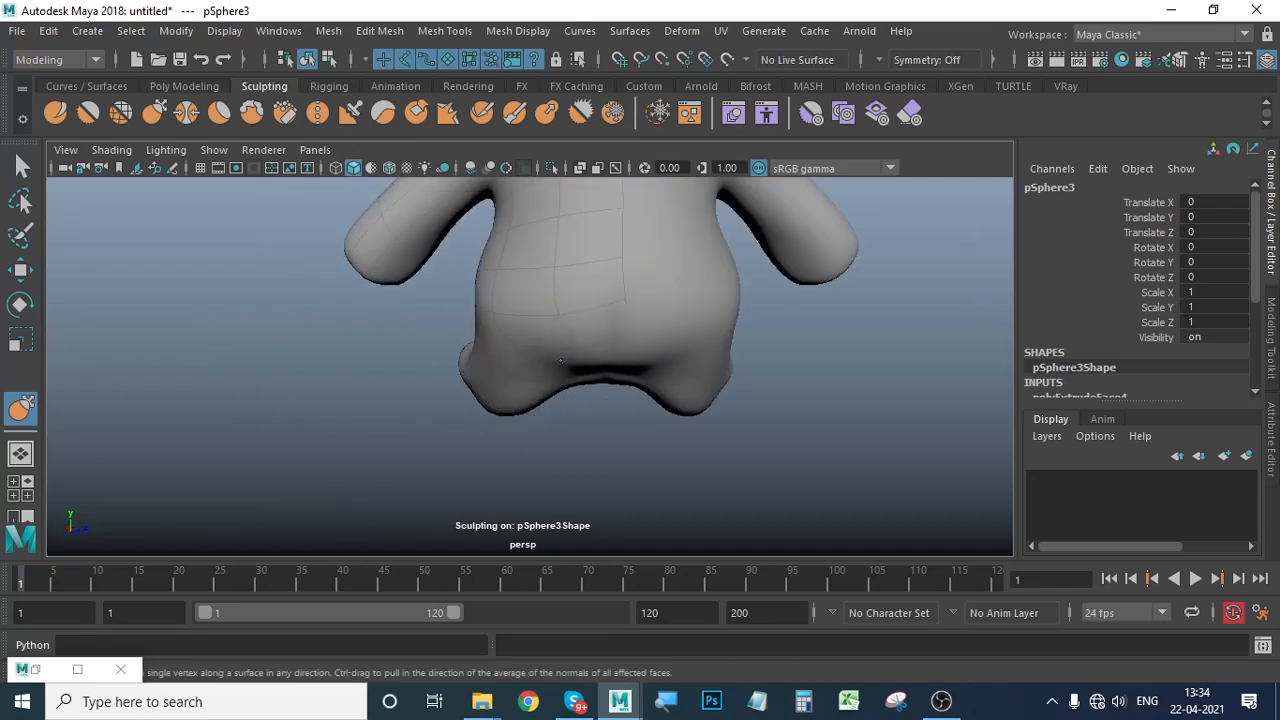
mouse_move(529, 371)
left_mouse_down()
mouse_move(500, 366)
mouse_move(599, 398)
left_mouse_up()
mouse_move(548, 343)
left_mouse_down("alt")
mouse_move(566, 397)
mouse_move(557, 357)
left_mouse_up("alt")
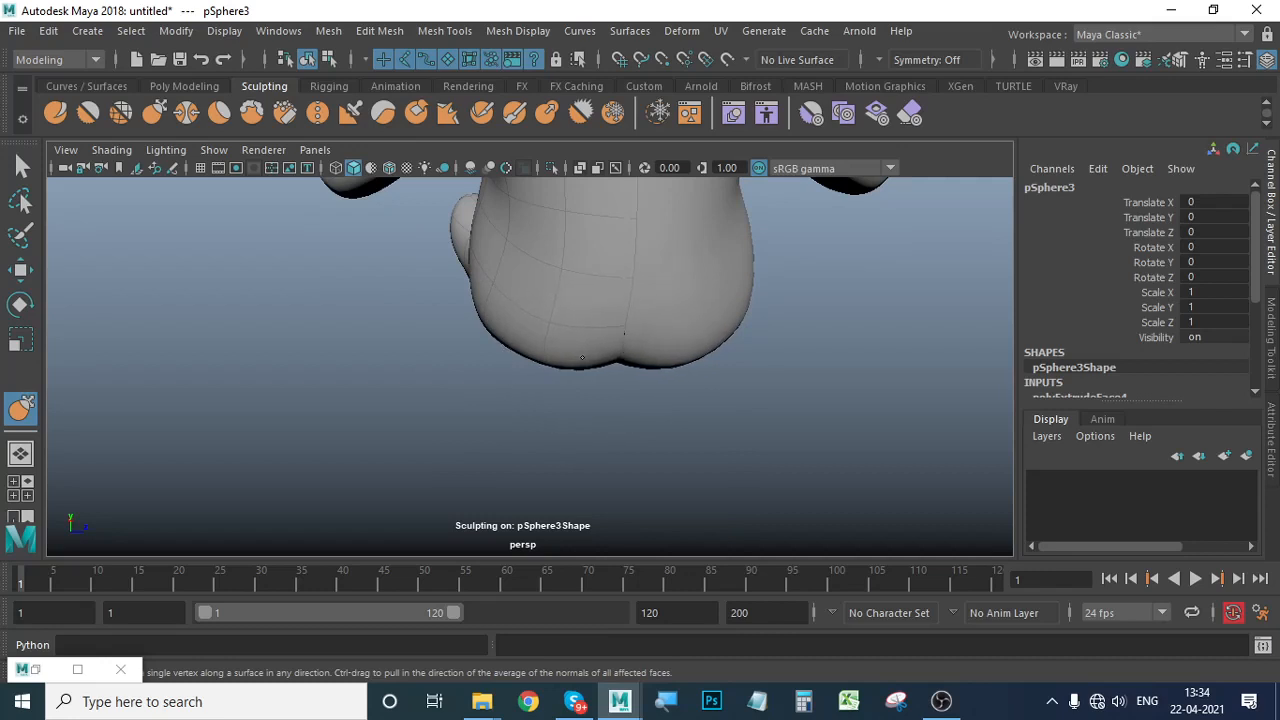
Refine the underside and the front end of the leg with Grab.
mouse_move(690, 358)
left_mouse_down("alt")
mouse_move(614, 400)
mouse_move(682, 349)
mouse_move(543, 371)
left_mouse_up("alt")
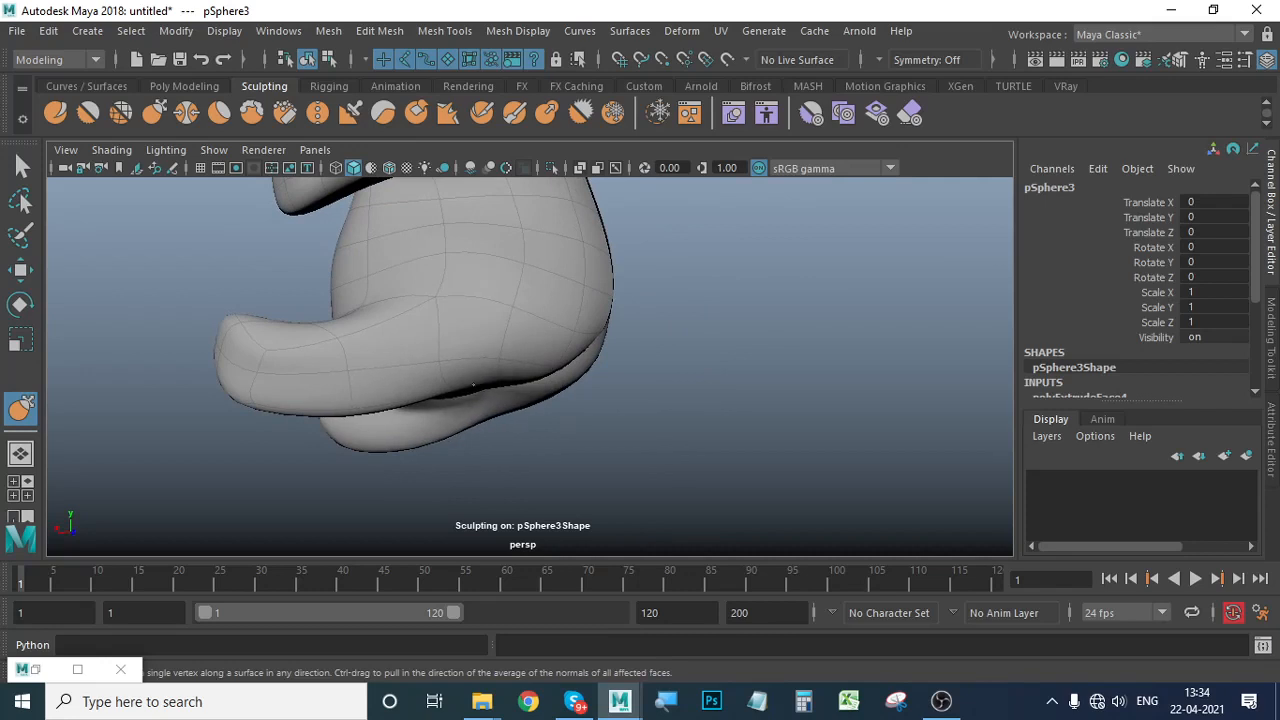
left_click_drag(633, 424, 654, 437, "alt")
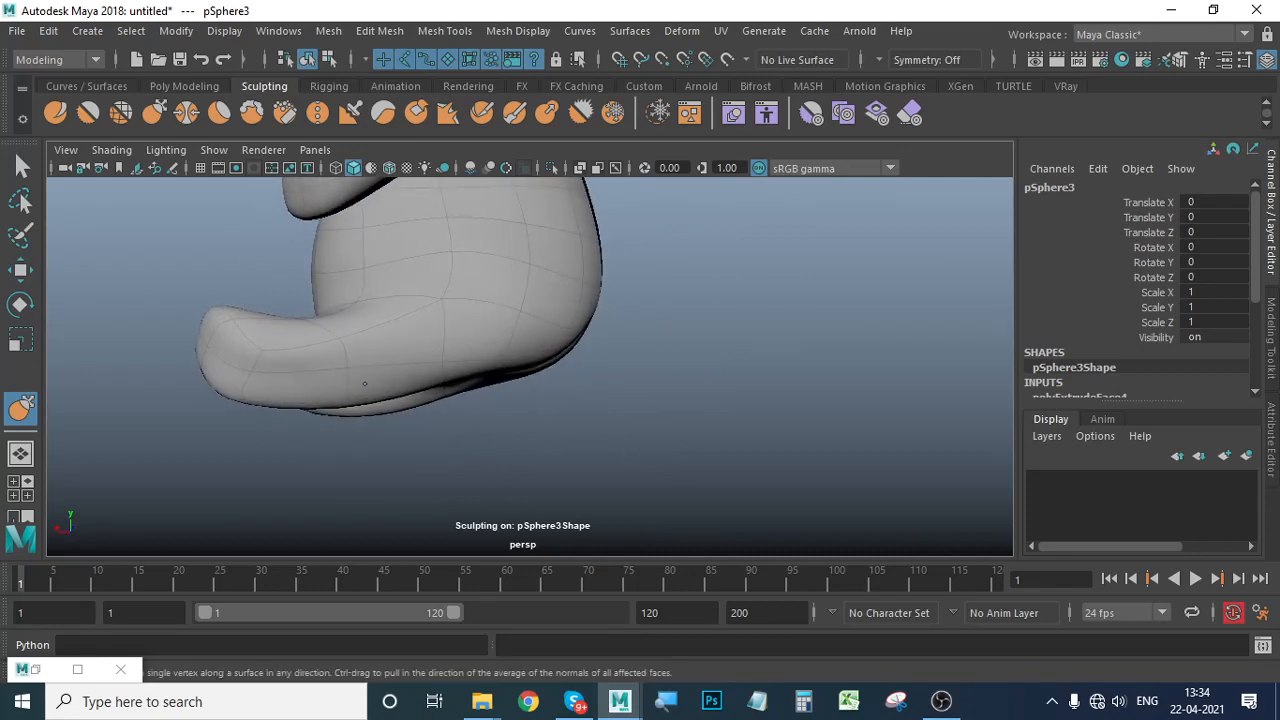
left_click_drag(364, 376, 406, 457, "alt")
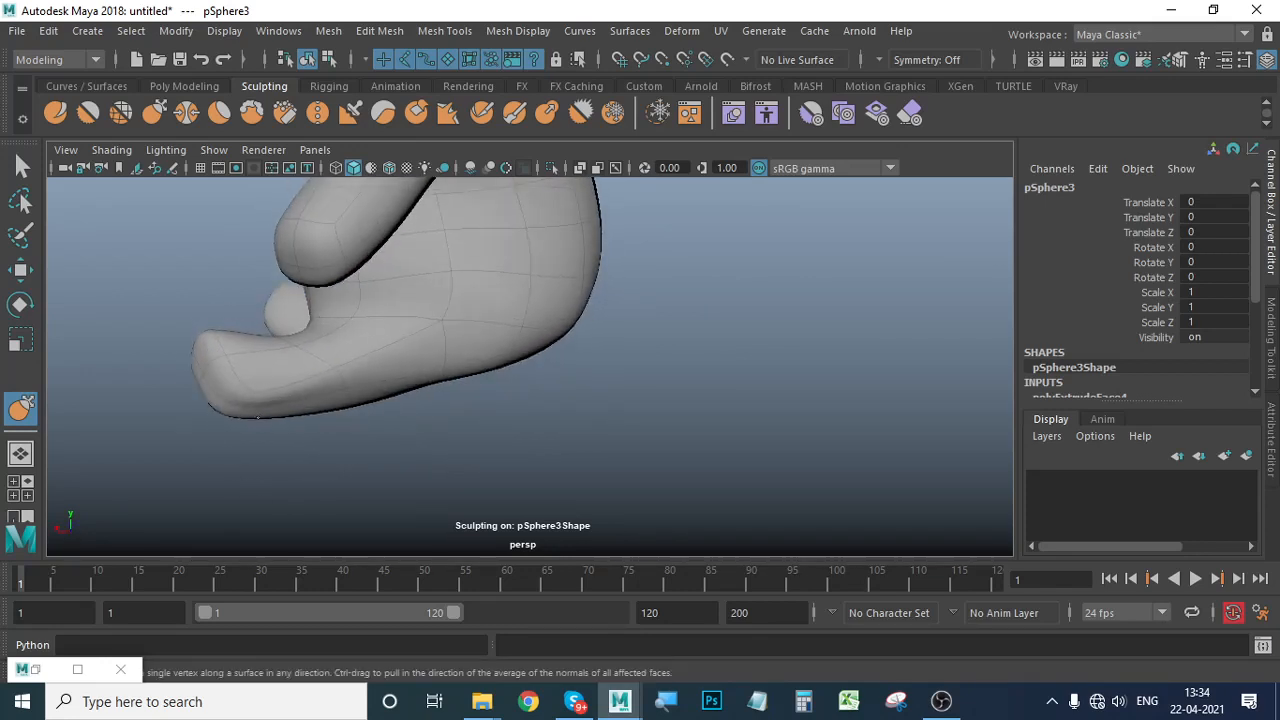
left_click_drag(254, 430, 446, 450, "alt")
middle_click_drag(468, 470, 543, 310, "alt")
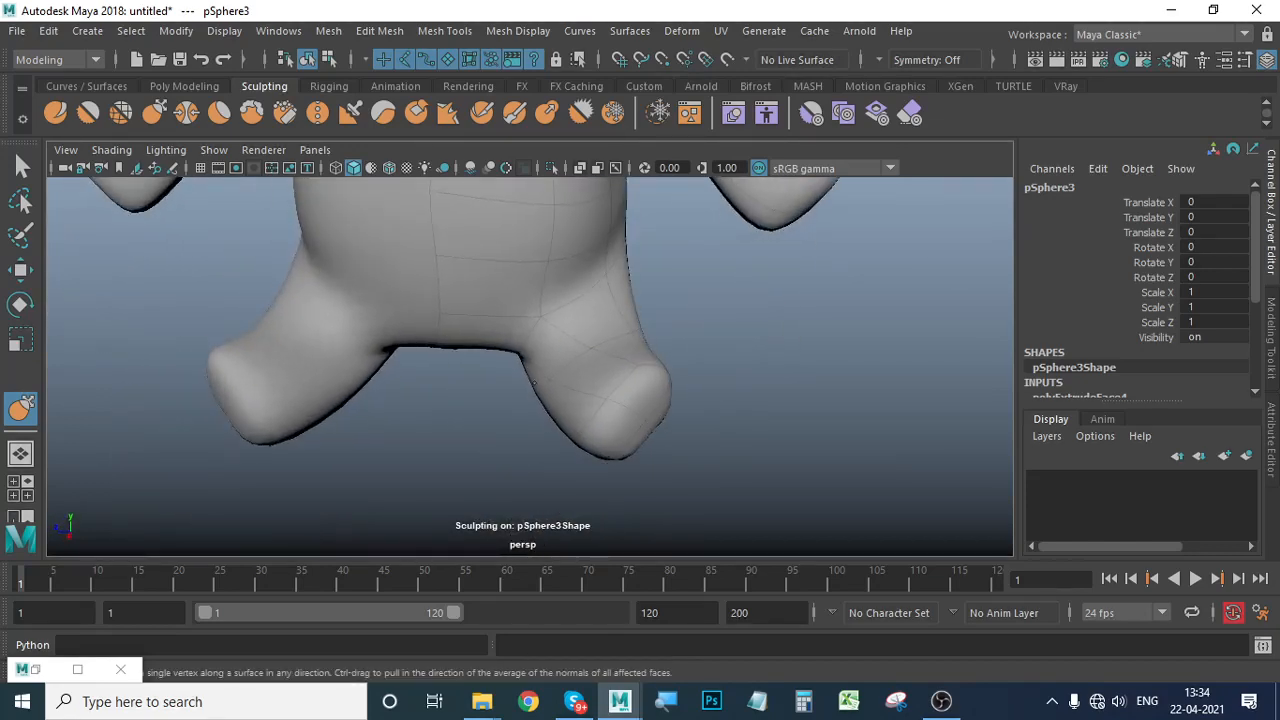
Leave sculpting and select all the faces that cap the end of the leg.
left_click(21, 270)
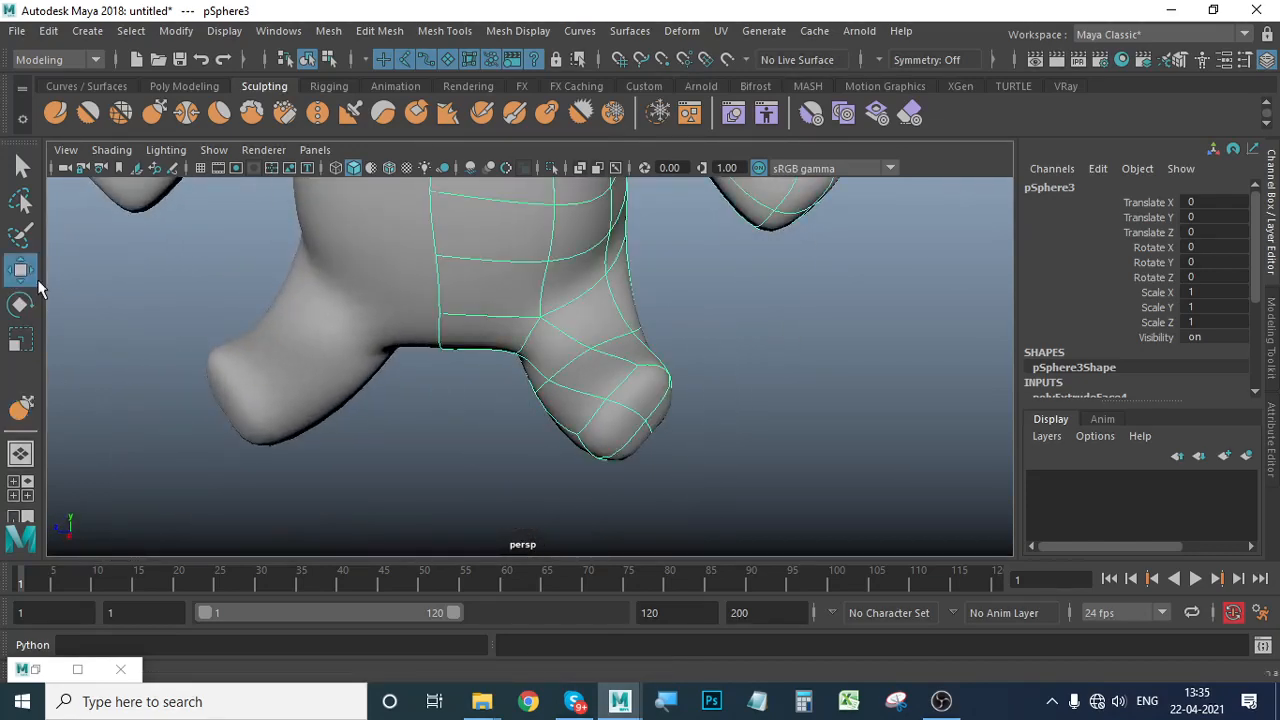
right_click_drag(598, 186, 612, 240)
left_click_drag(714, 374, 637, 351, "alt")
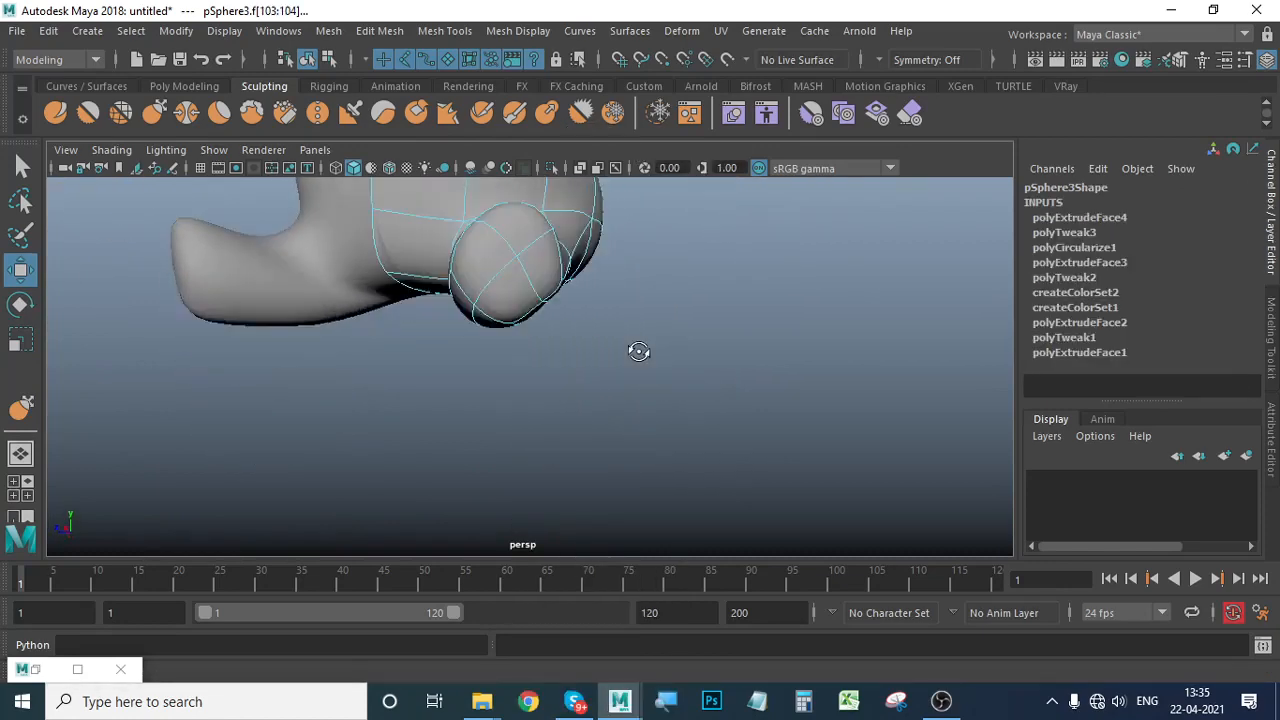
left_click_drag(634, 290, 647, 371, "alt")
left_click(520, 289)
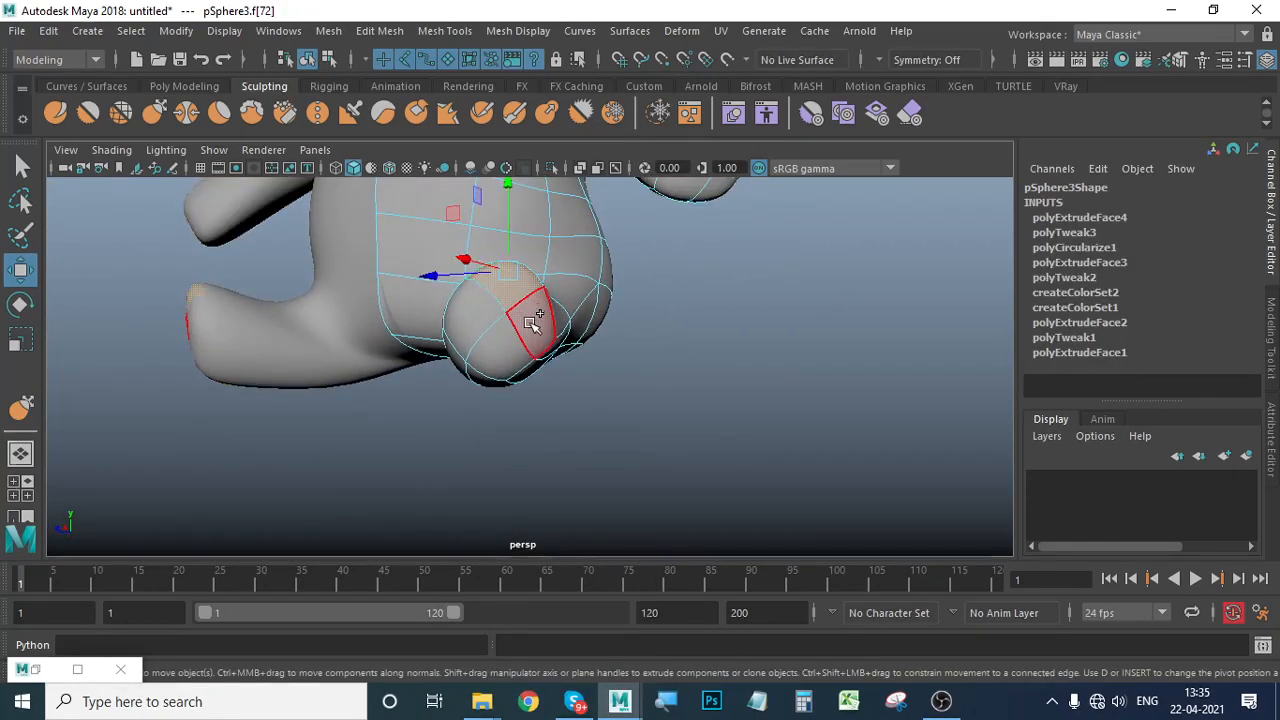
left_click(534, 326, "shift")
left_click(458, 322)
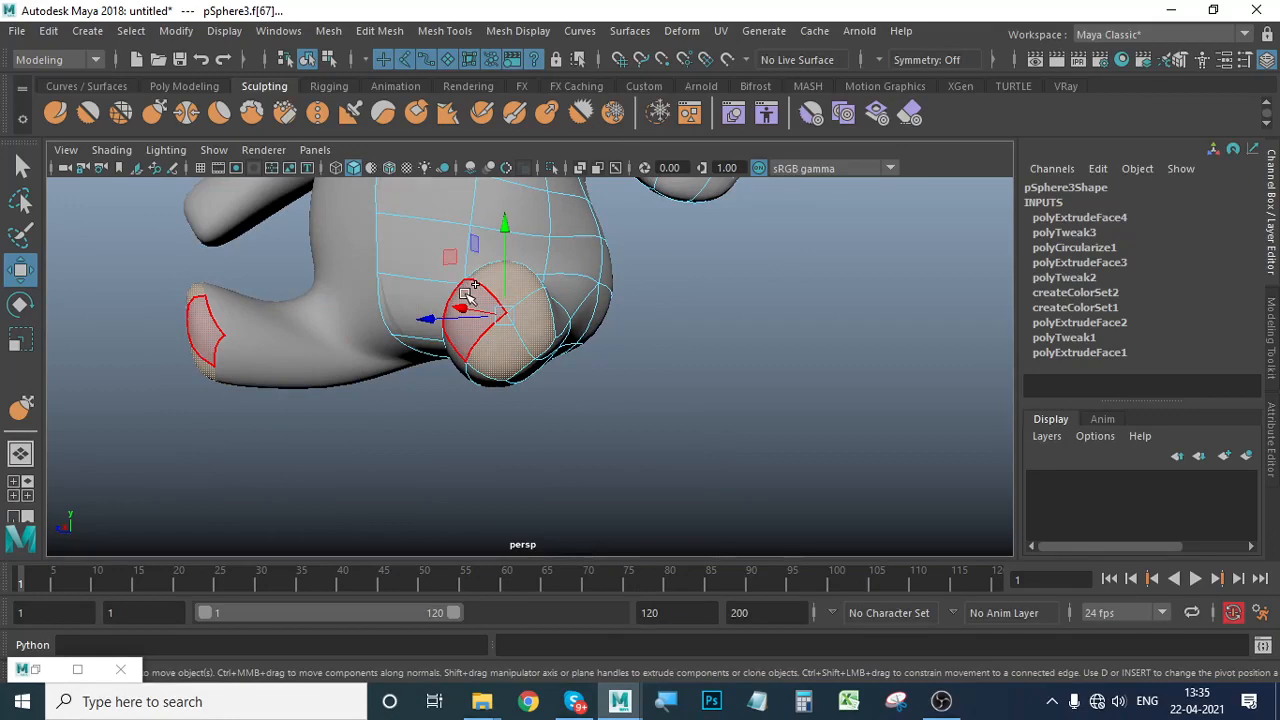
left_click(468, 292, "shift")
Rotate the leg's cap faces so the foot end points straight forward.
left_click(20, 306)
left_click_drag(430, 362, 482, 416, "alt")
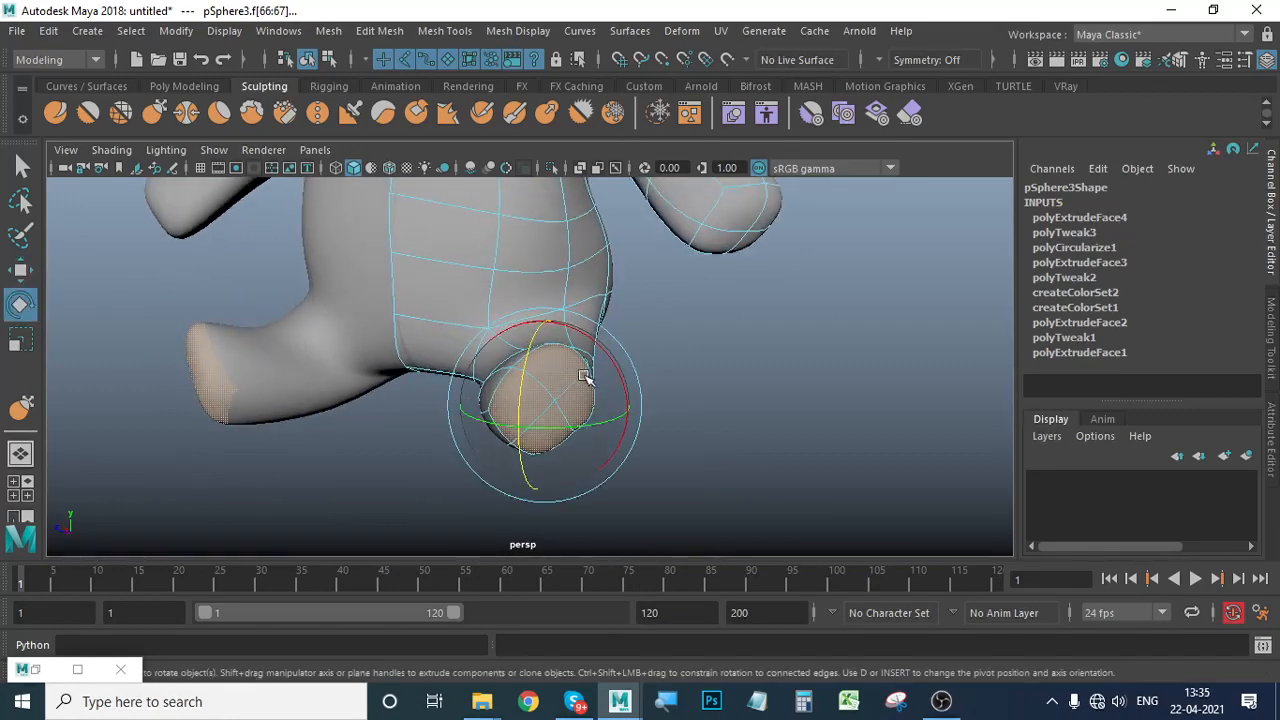
left_click_drag(603, 348, 648, 371)
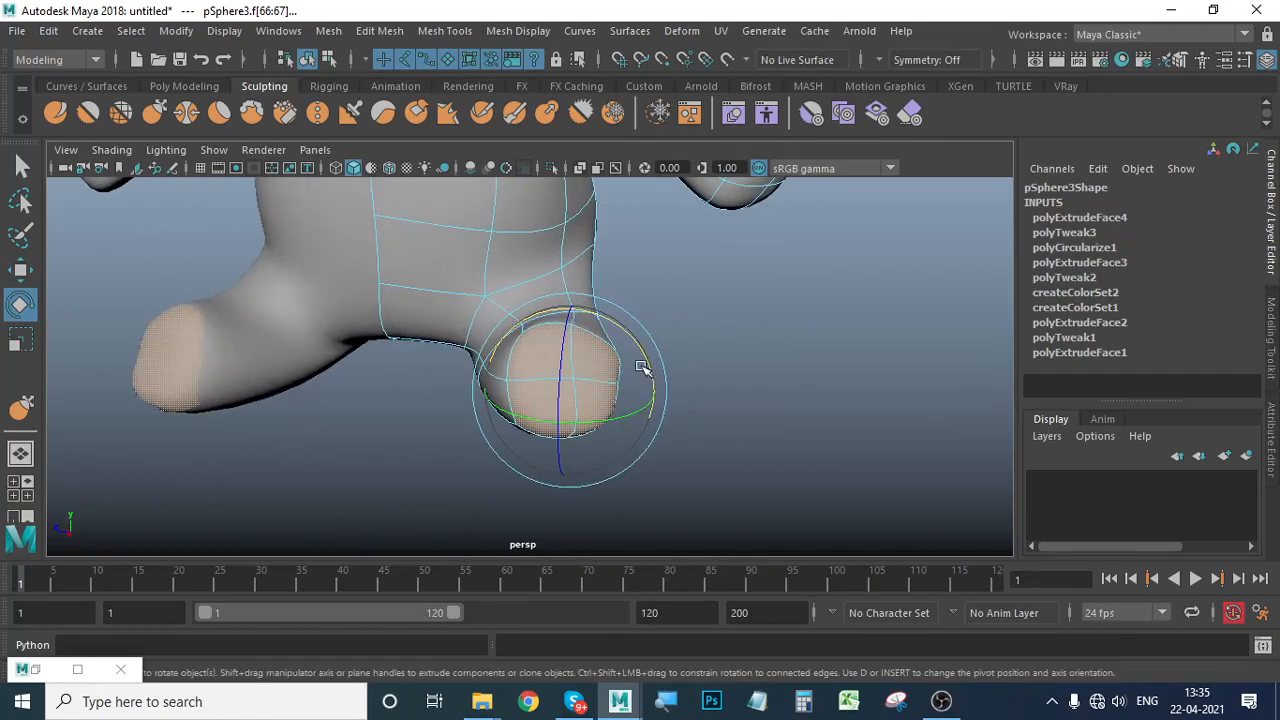
left_click_drag(566, 356, 665, 421)
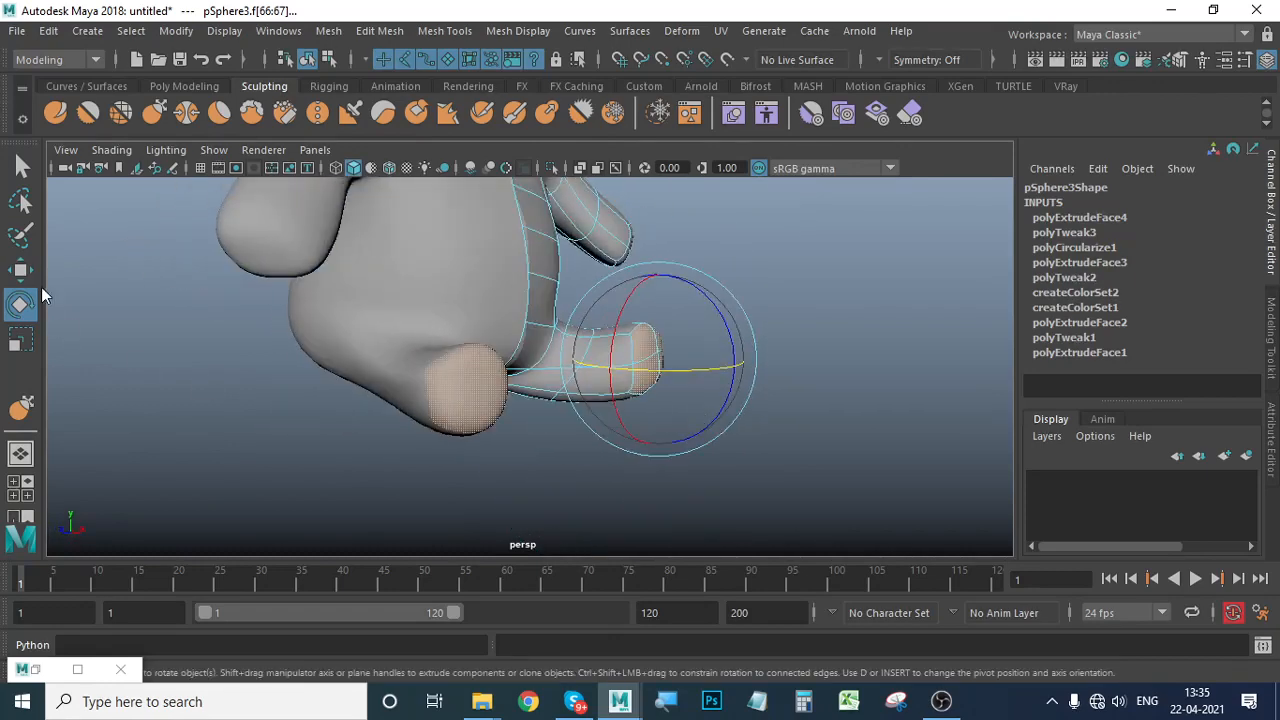
Select the edge loop around the middle of the leg and raise it slightly.
left_click(21, 271)
right_click_drag(690, 408, 824, 404, "alt")
left_click_drag(824, 404, 617, 403, "alt")
right_click_drag(563, 183, 560, 133)
double_click(560, 353)
left_click_drag(509, 342, 509, 322)
scroll(621, 408, "down", 5)
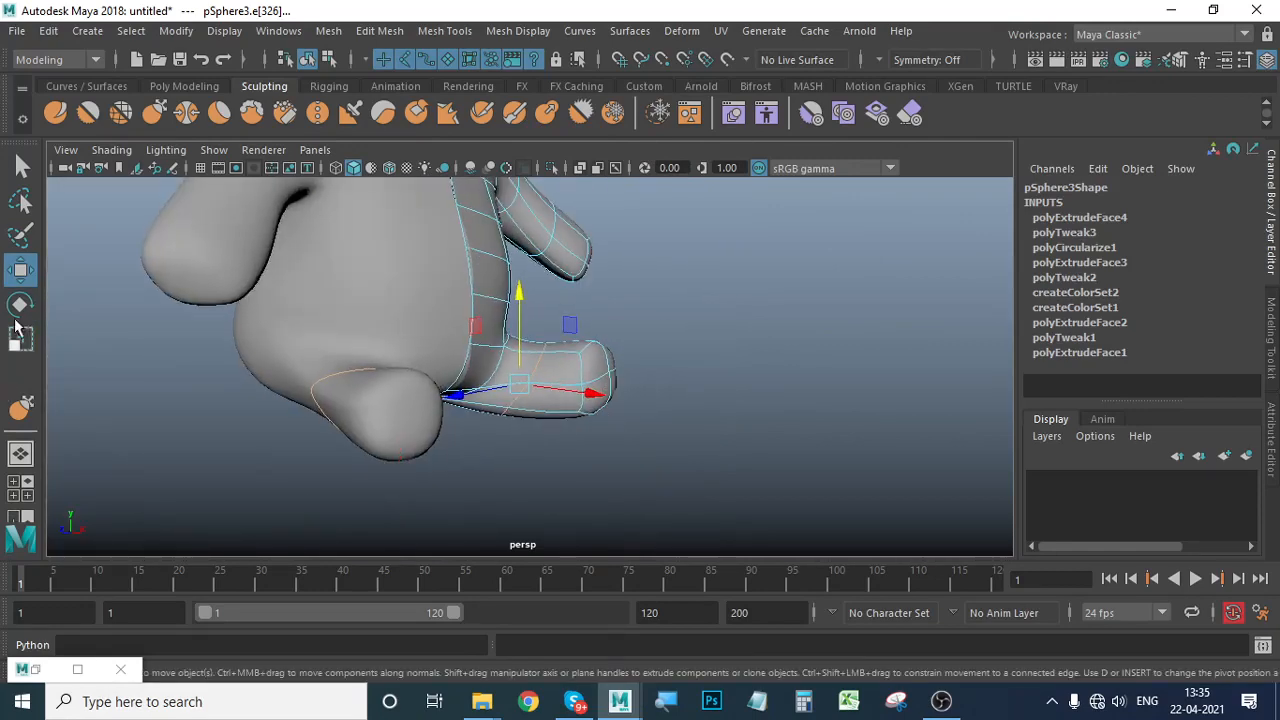
Rotate the mid-leg edge loop and shift it slightly forward and sideways to even out the leg's shape.
left_click(20, 305)
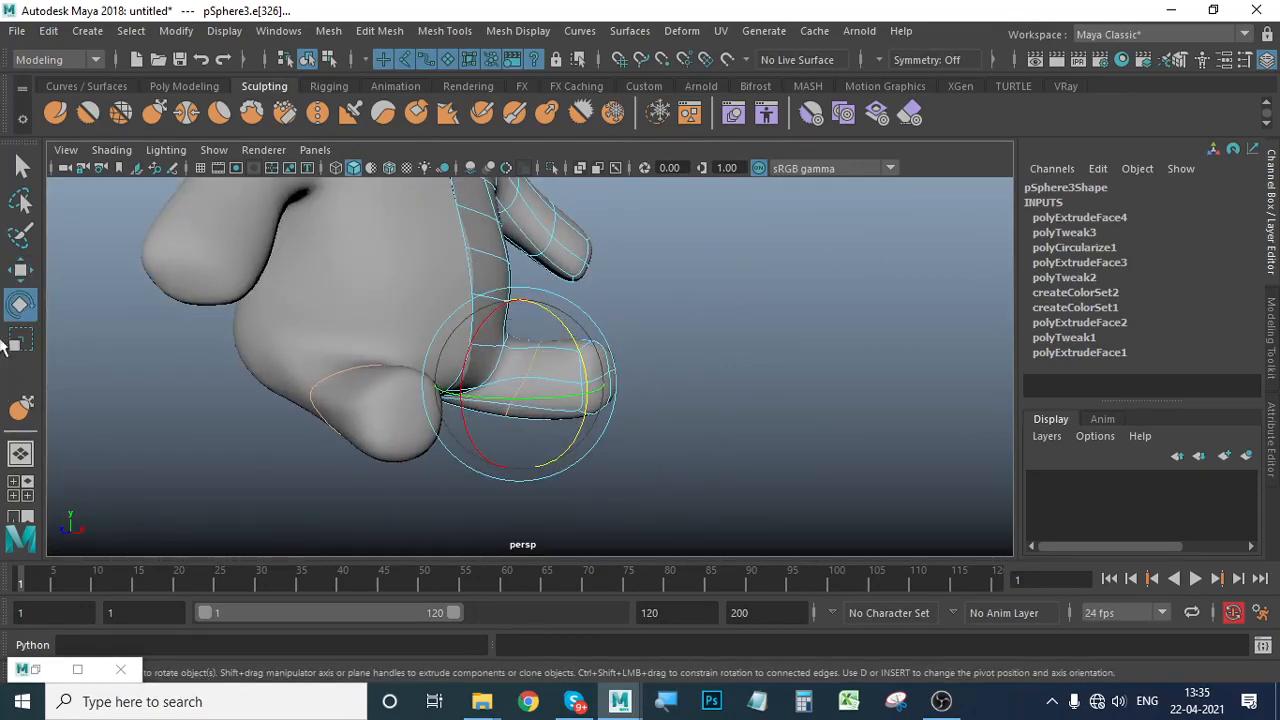
left_click(20, 272)
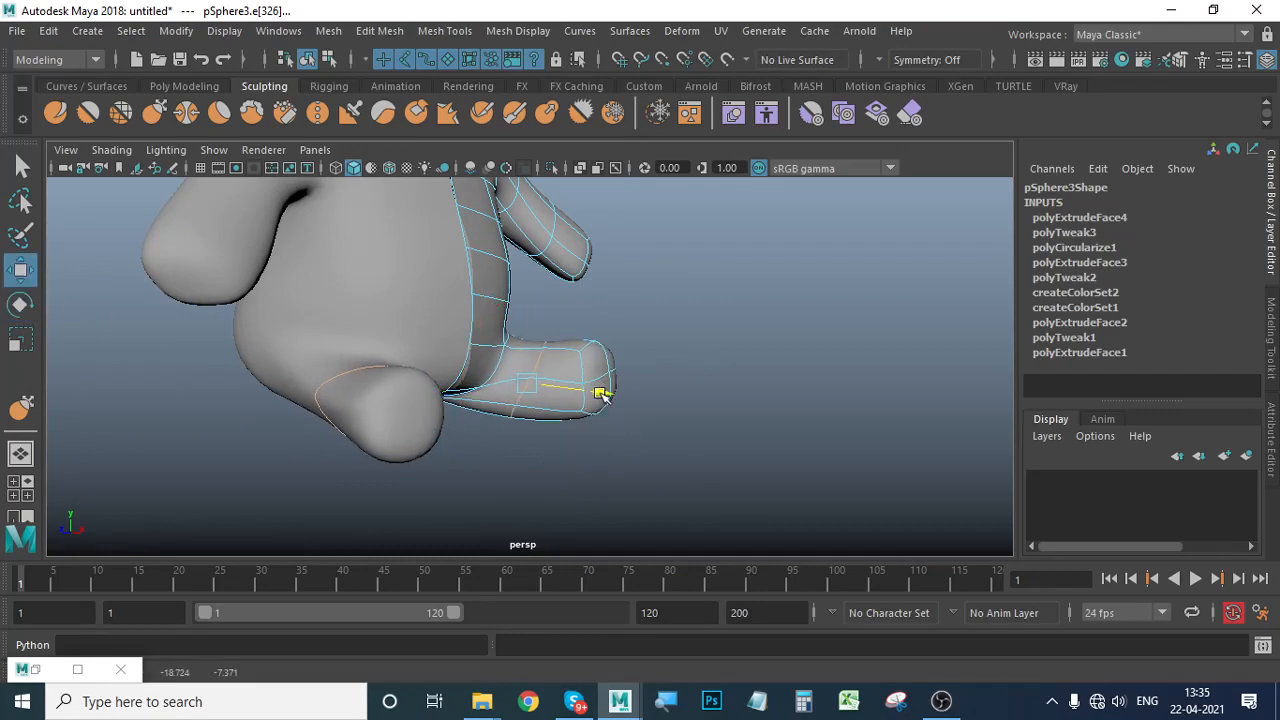
left_click_drag(605, 398, 534, 537, "alt")
left_click_drag(470, 482, 478, 478)
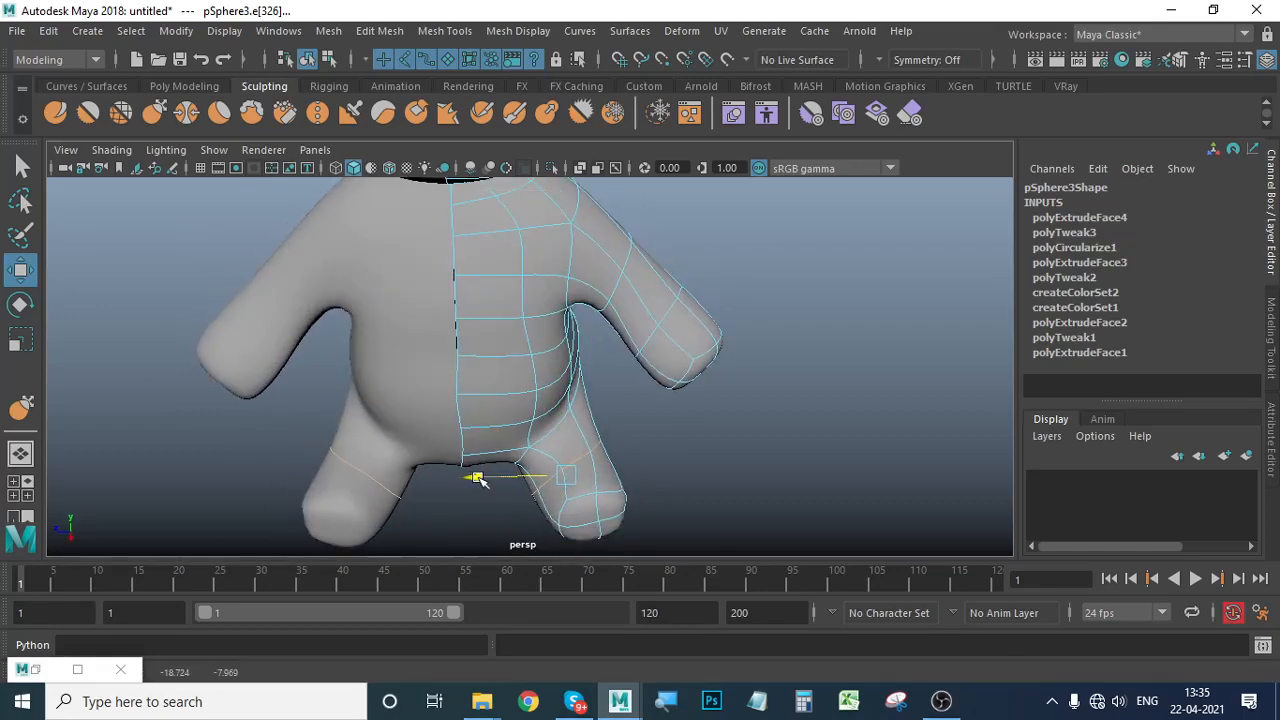
Select the faces capping the end of the leg and extrude them outward to lengthen the leg.
left_click_drag(620, 513, 623, 463, "alt")
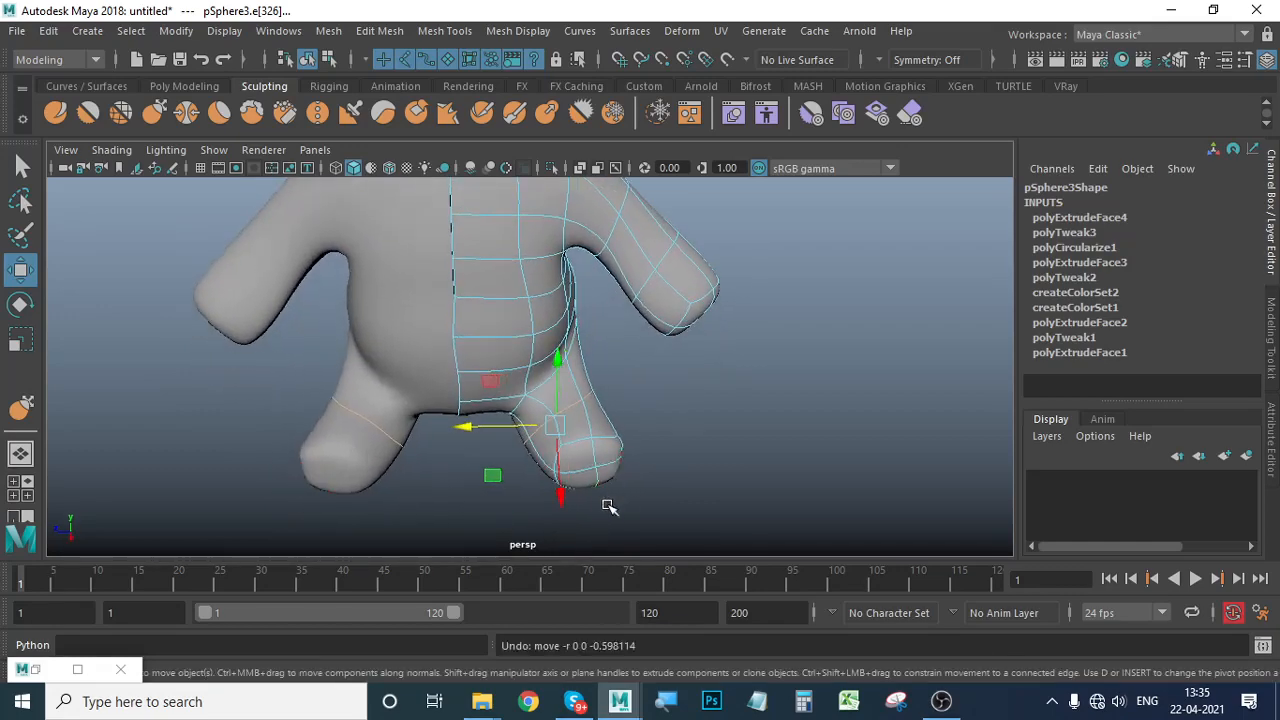
left_click_drag(608, 506, 607, 457, "alt")
right_click_drag(599, 410, 614, 256)
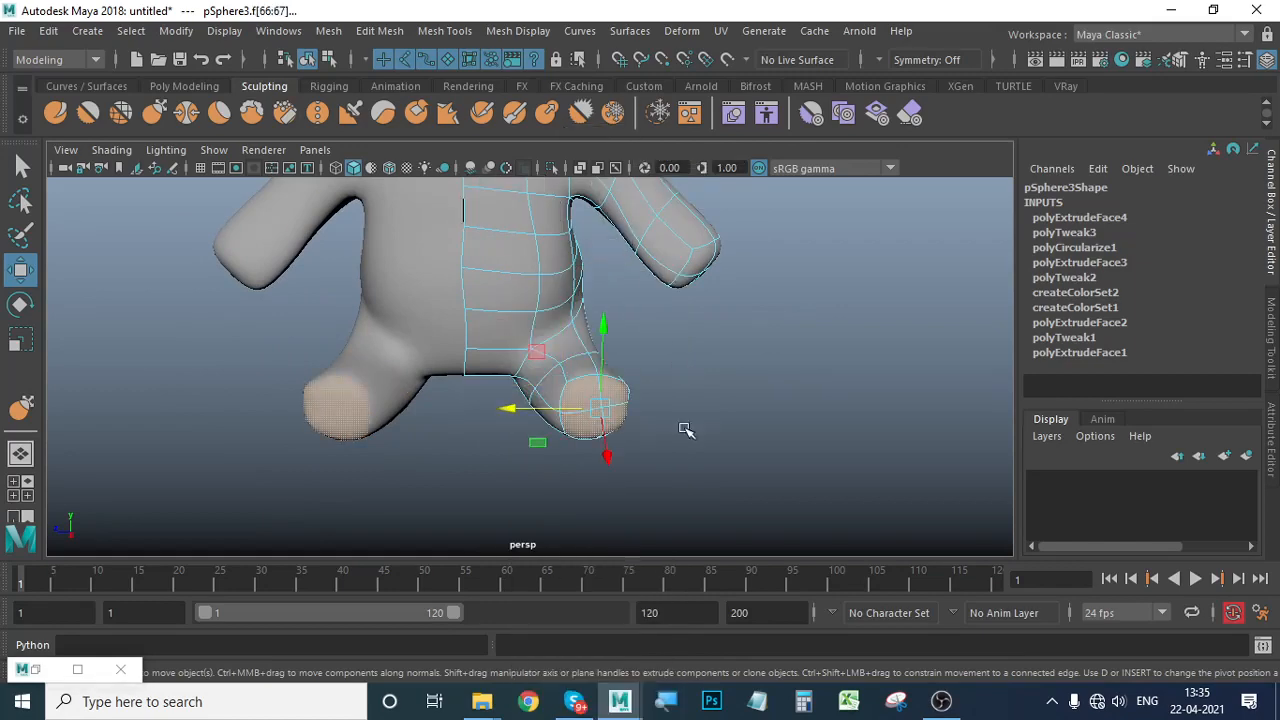
left_click_drag(632, 488, 537, 434, "alt")
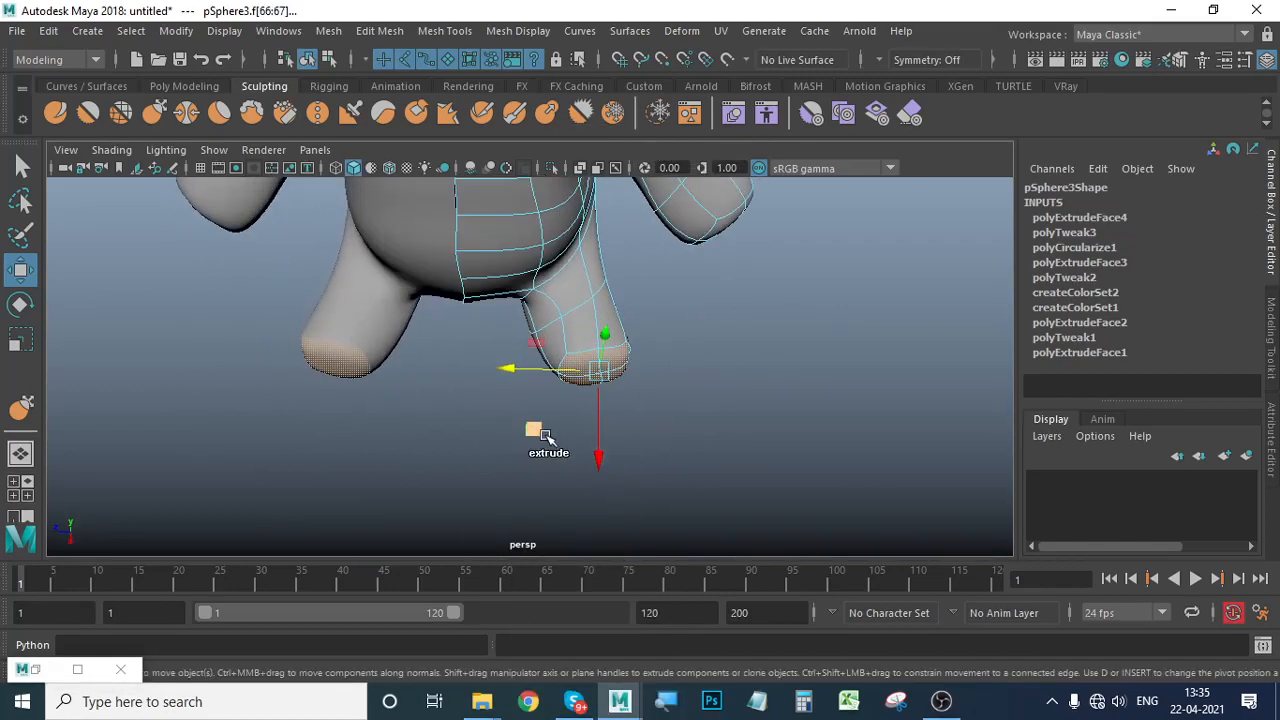
key("ctrl+e")
middle_click_drag(558, 460, 567, 492)
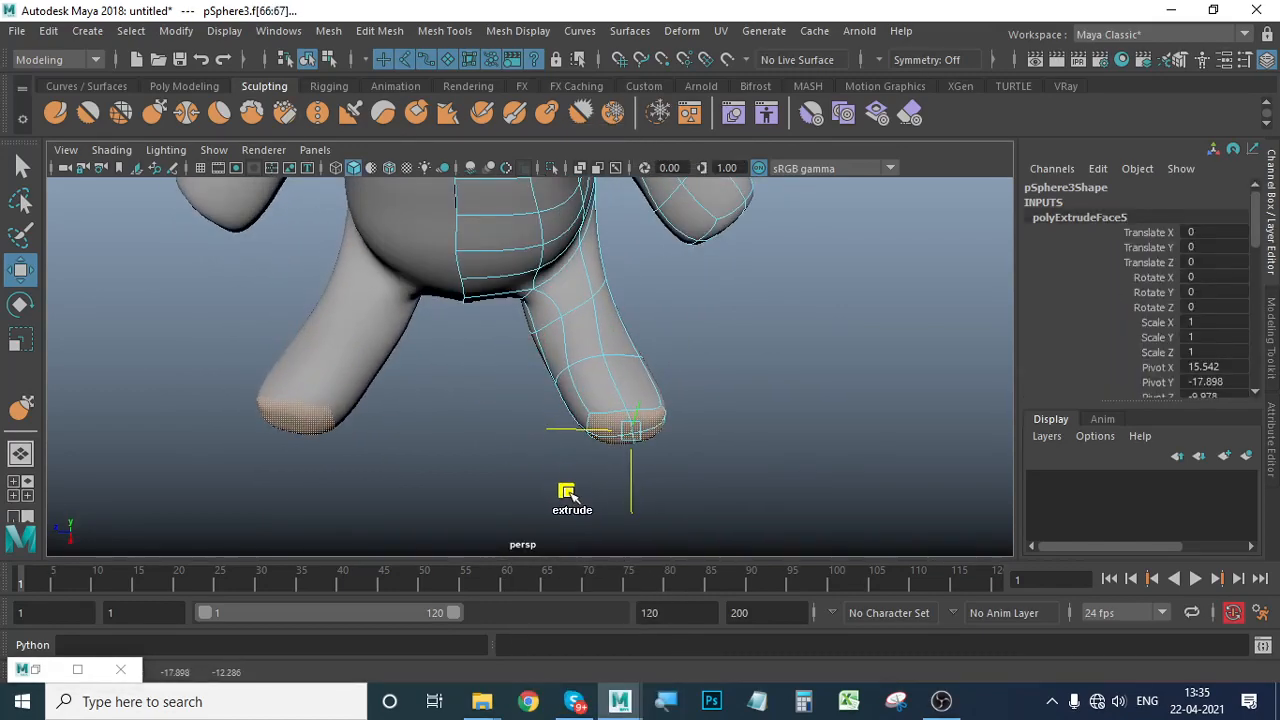
Scale the extruded end faces up uniformly to make the foot end of the leg slightly wider.
key("r")
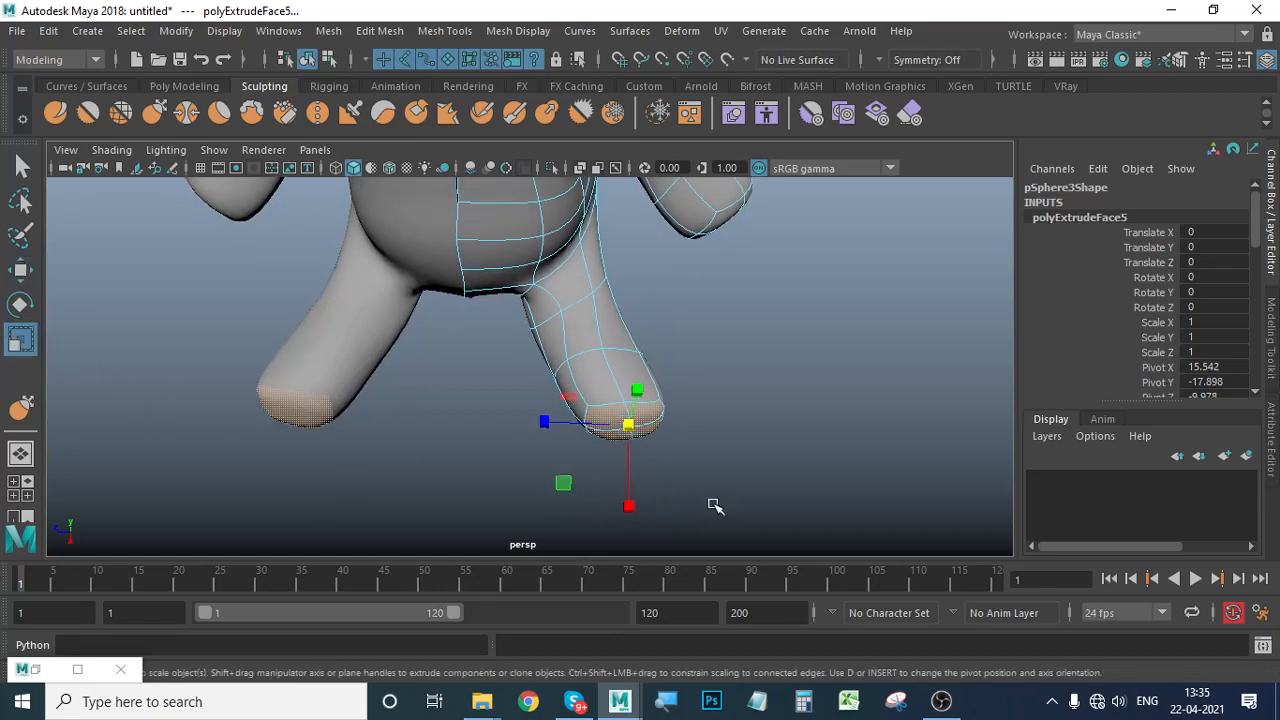
left_click_drag(625, 428, 647, 444)
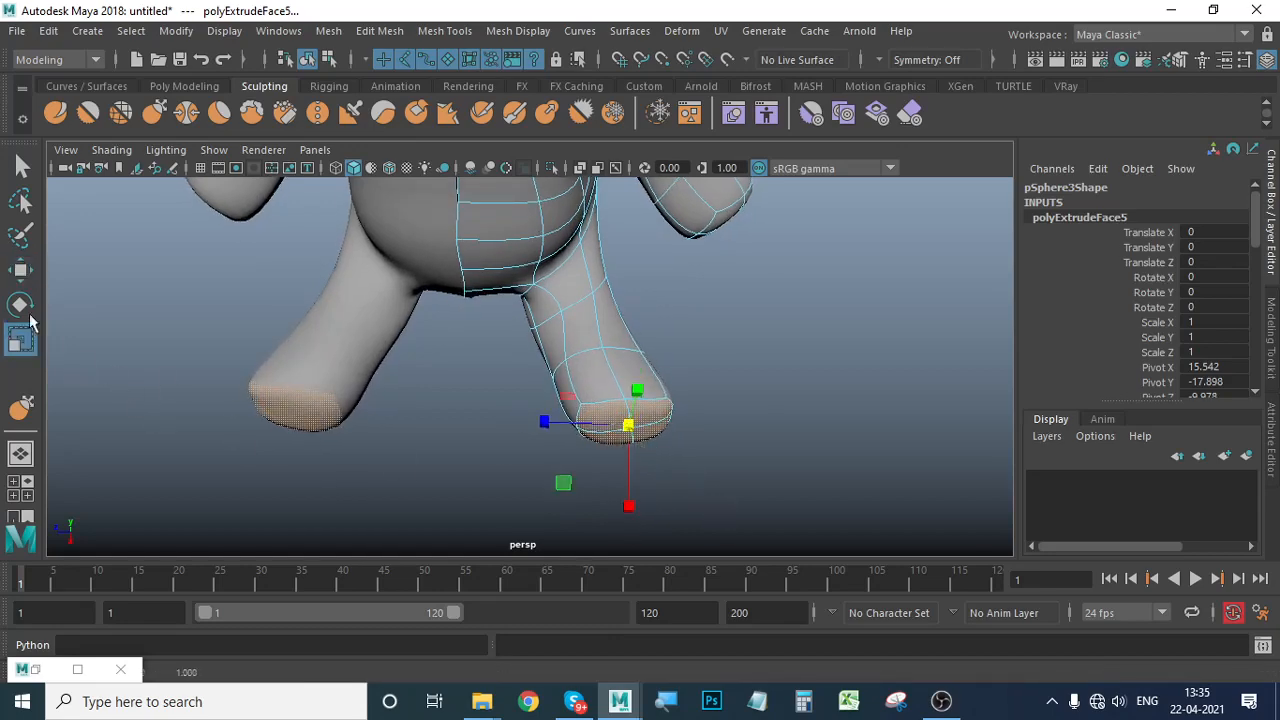
left_click(22, 272)
left_click_drag(466, 380, 497, 414, "alt")
scroll(497, 414, "down", 3)
middle_click_drag(497, 414, 529, 507, "alt")
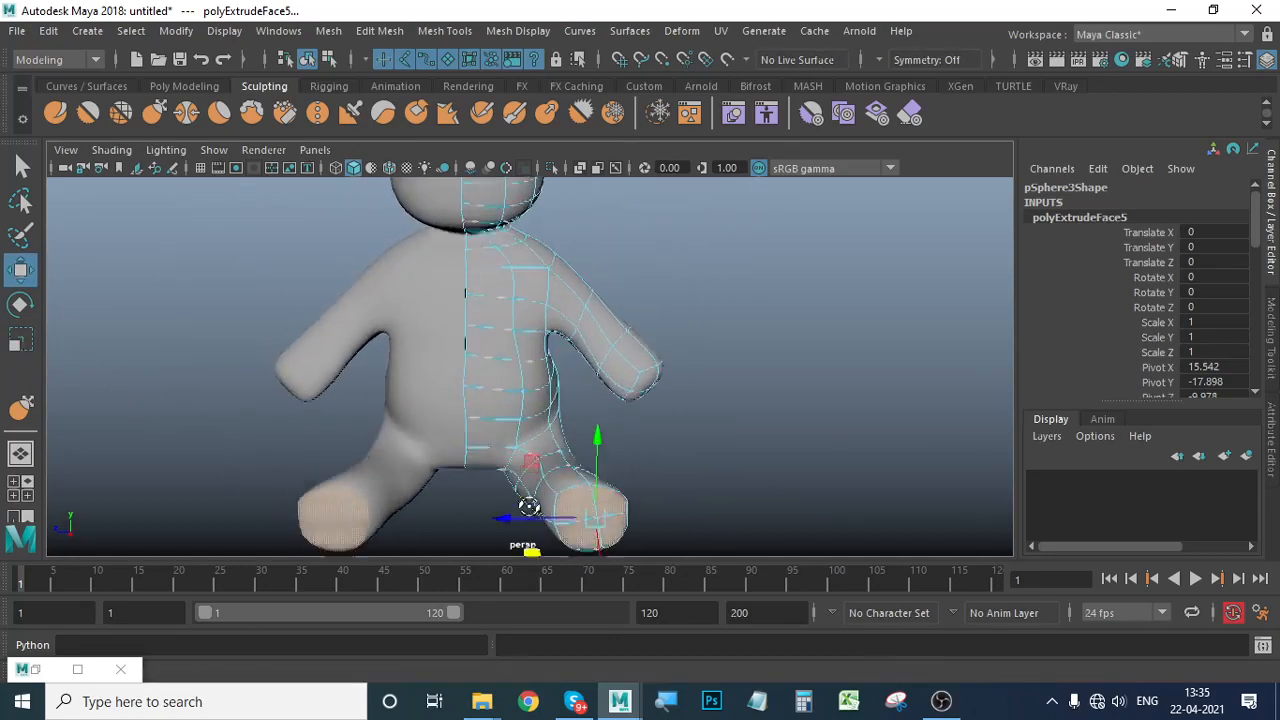
left_click_drag(529, 507, 358, 490, "alt")
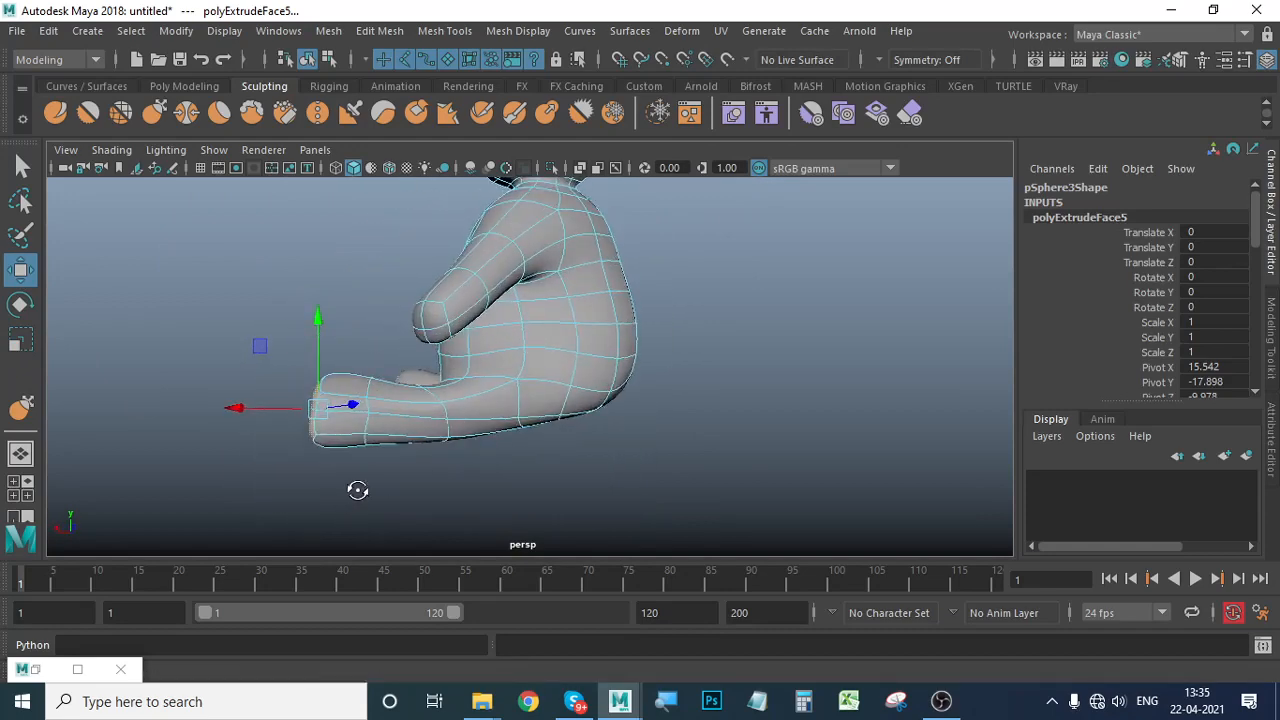
scroll(477, 486, "up", 3)
middle_click_drag(477, 486, 477, 509, "alt")
left_click_drag(477, 509, 724, 521, "alt")
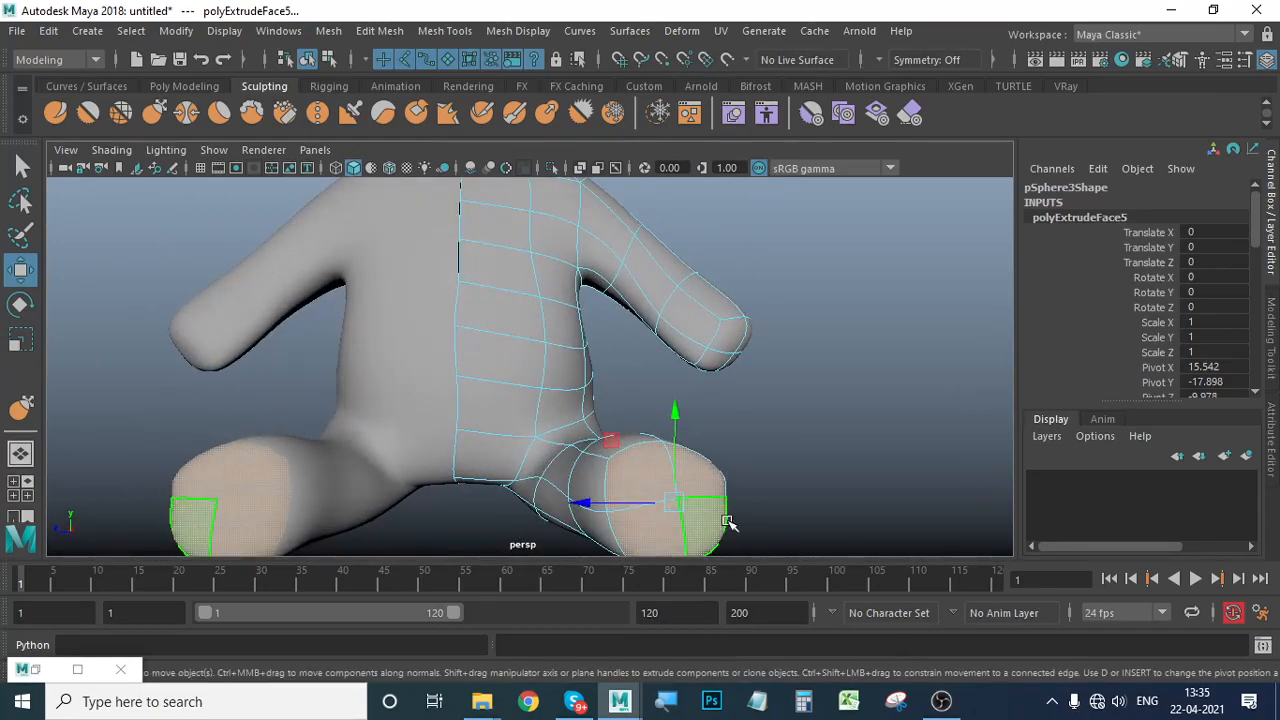
Return to object mode, select the body half and reshape its hip and upper thigh with the Grab tool.
right_click_drag(491, 184, 586, 158)
left_click(742, 414)
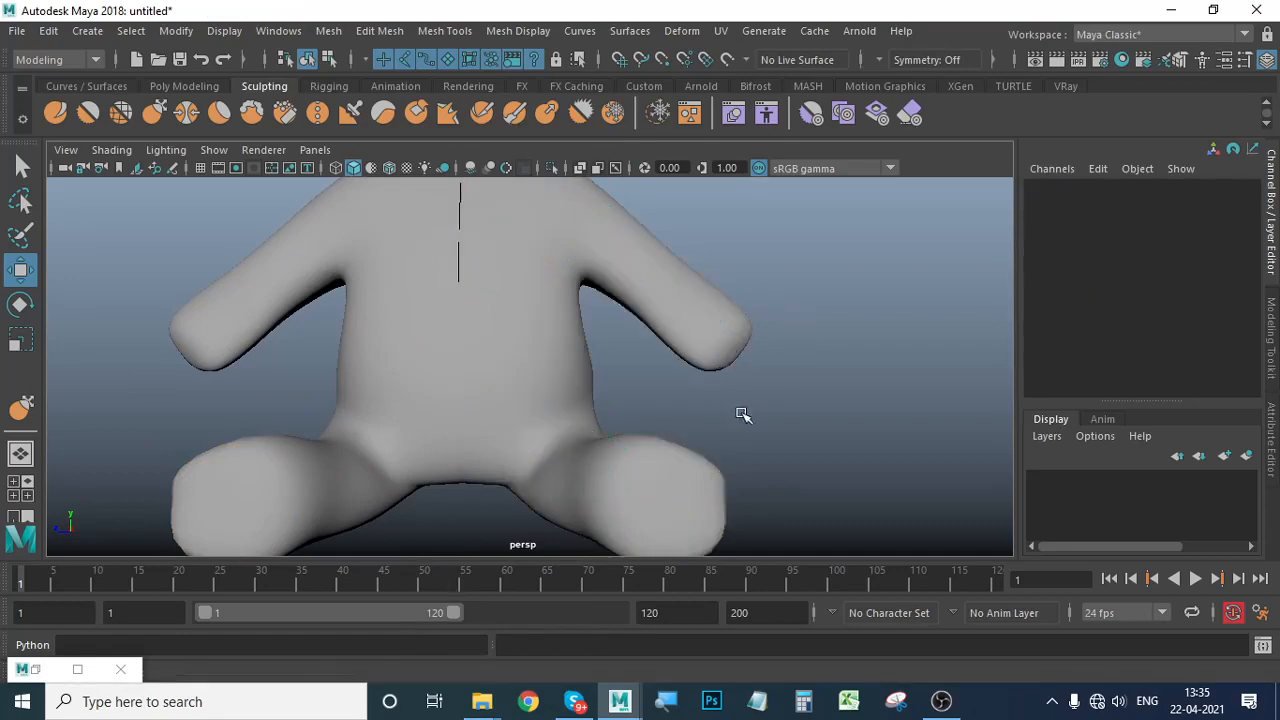
left_click_drag(743, 415, 529, 434, "alt")
left_click(449, 420)
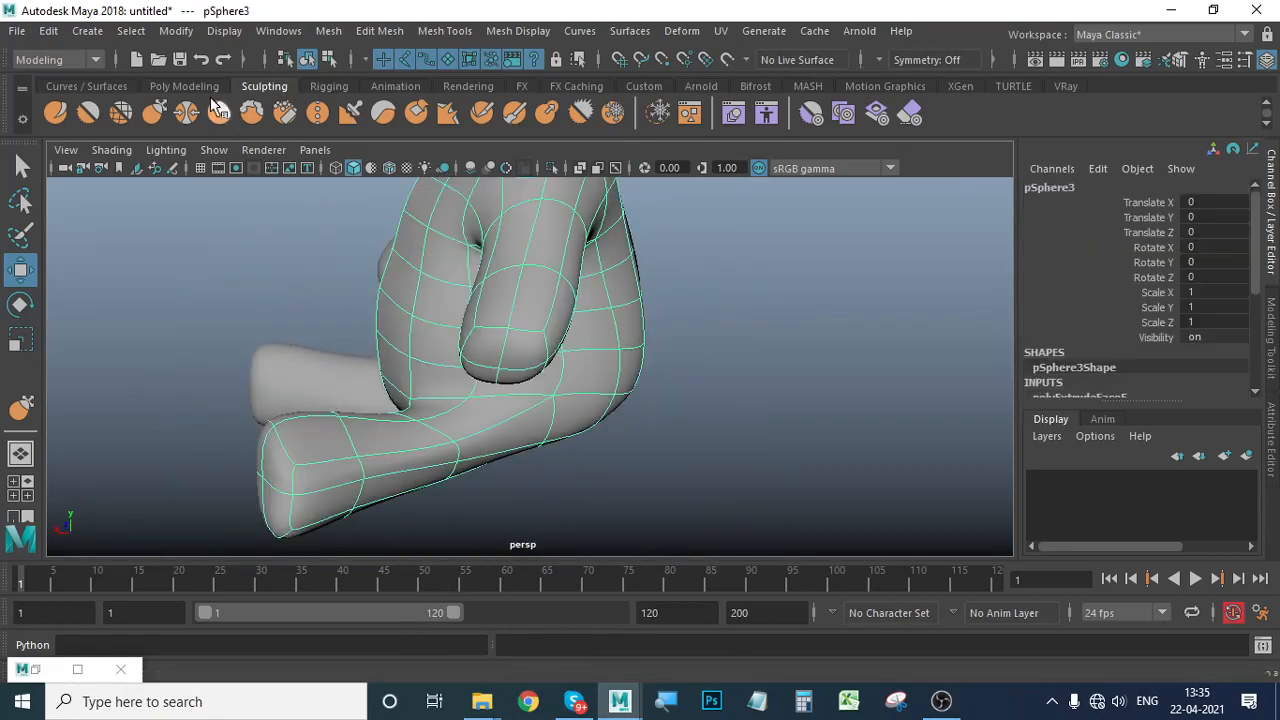
left_click(153, 118)
mouse_move(426, 349)
left_mouse_down("alt")
mouse_move(423, 426)
mouse_move(457, 390)
mouse_move(446, 376)
mouse_move(586, 414)
mouse_move(580, 369)
mouse_move(523, 332)
left_mouse_up("alt")
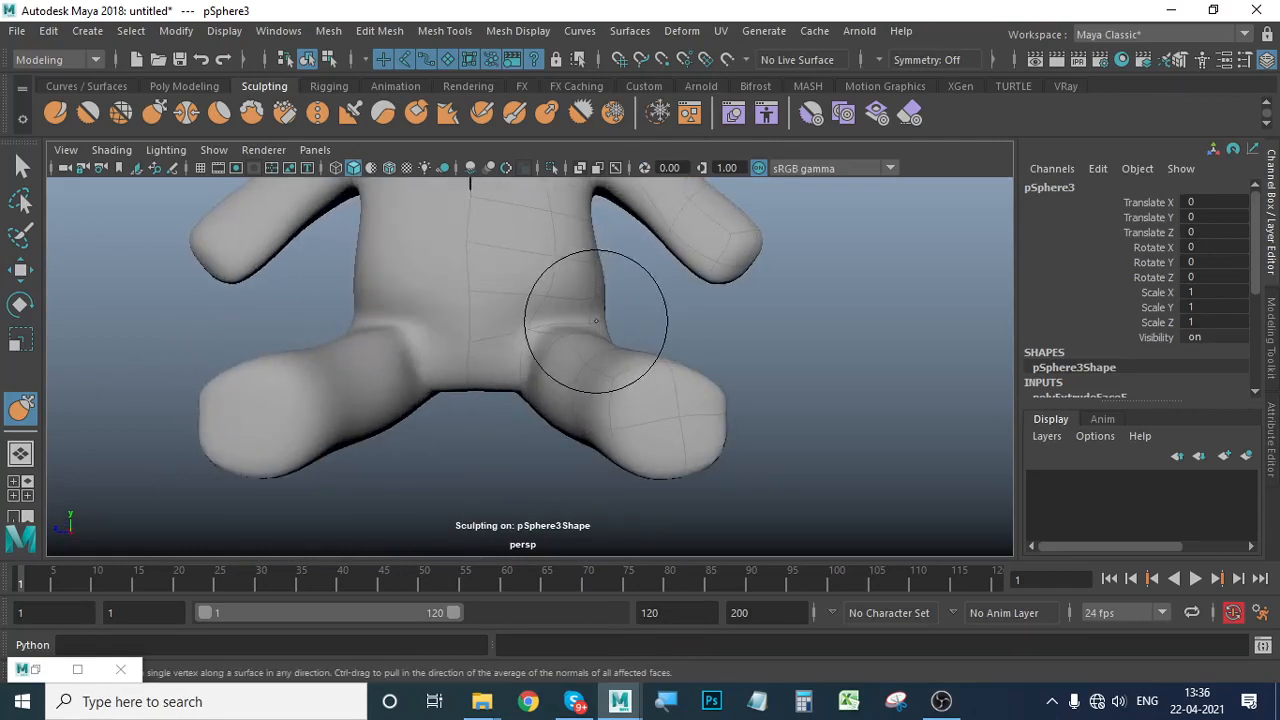
mouse_move(598, 307)
left_mouse_down("alt")
mouse_move(569, 380)
mouse_move(600, 363)
mouse_move(523, 414)
mouse_move(476, 365)
mouse_move(475, 325)
left_mouse_up("alt")
mouse_move(485, 366)
left_mouse_down()
mouse_move(403, 341)
mouse_move(451, 437)
mouse_move(649, 443)
left_mouse_up()
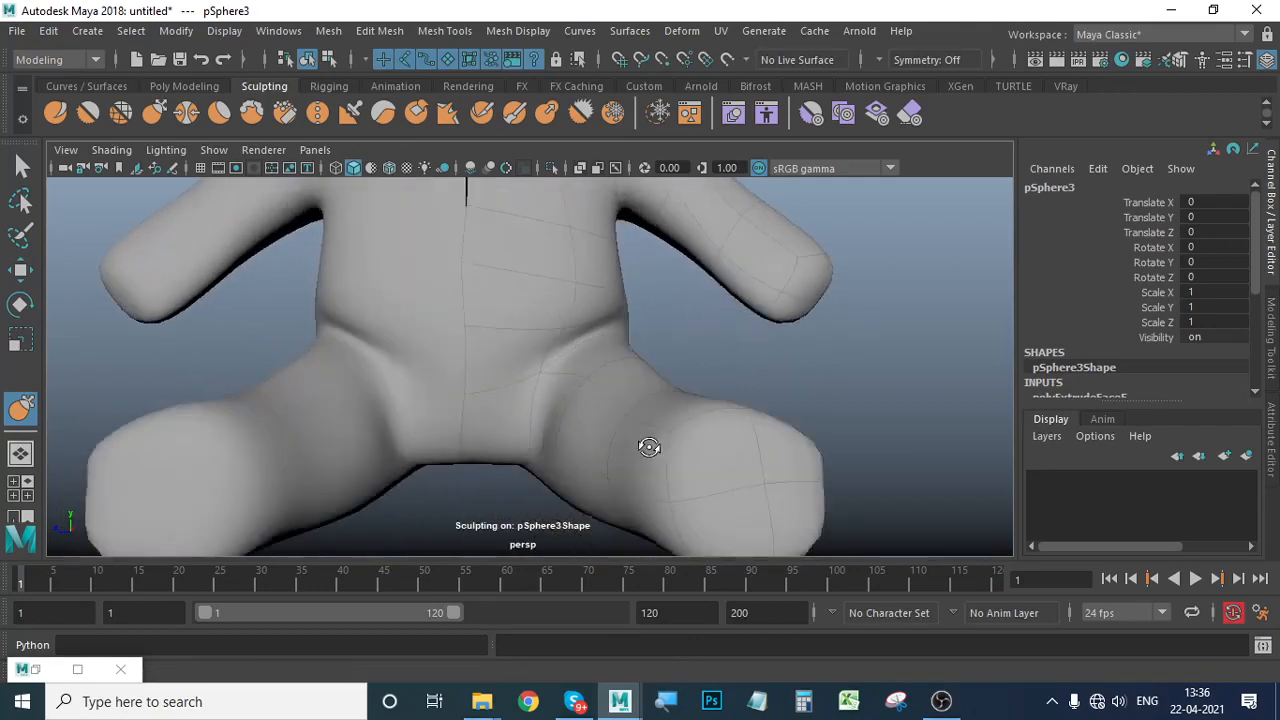
left_click_drag(560, 414, 519, 383)
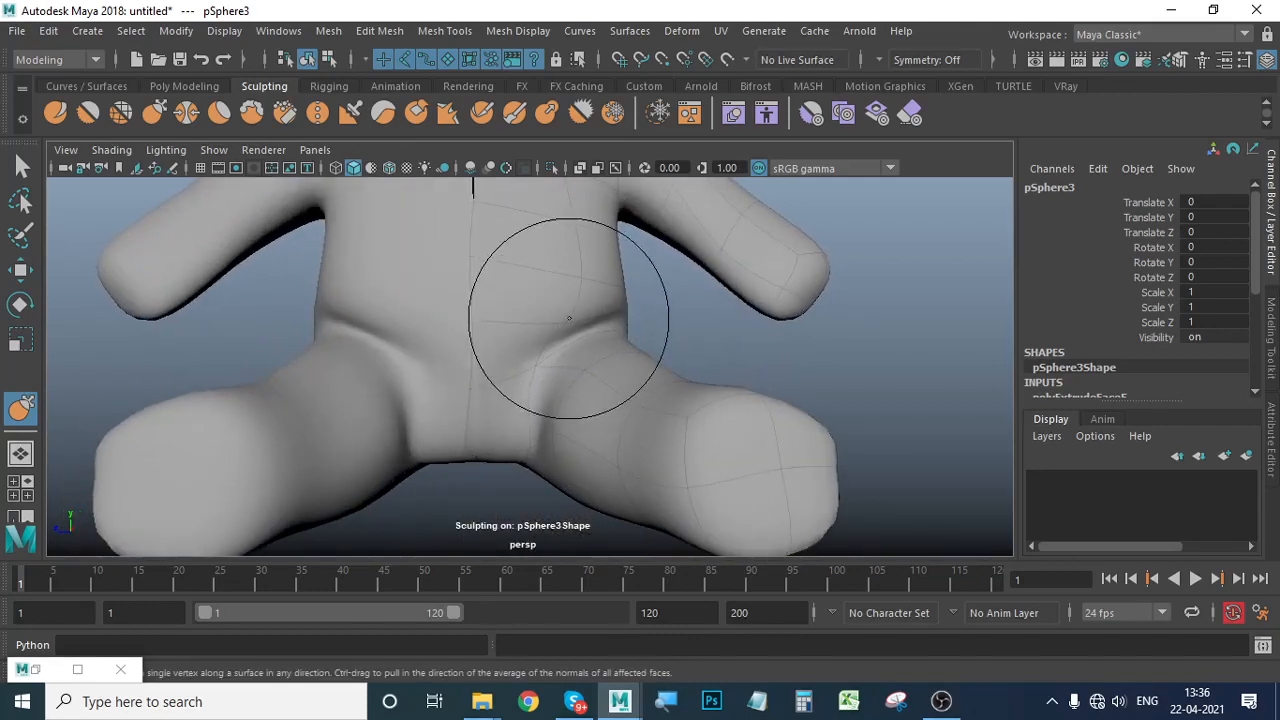
Pull the crease between belly and thigh into place with the Grab tool and smooth it.
mouse_move(569, 318)
left_mouse_down()
mouse_move(563, 287)
mouse_move(570, 352)
left_mouse_up()
middle_click_drag(645, 390, 620, 409, "alt")
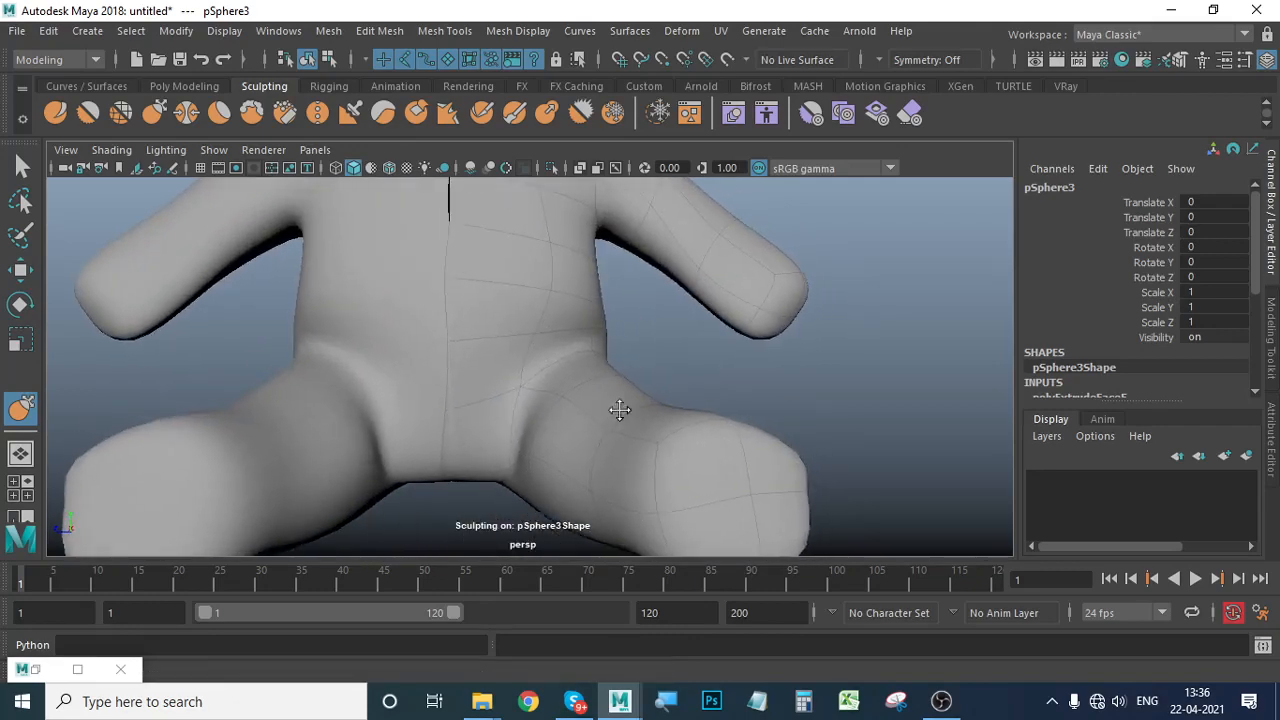
mouse_move(515, 430)
left_mouse_down("alt")
mouse_move(563, 436)
mouse_move(580, 485)
mouse_move(534, 431)
mouse_move(503, 458)
left_mouse_up("alt")
mouse_move(592, 286)
left_mouse_down("shift")
mouse_move(602, 262)
mouse_move(600, 351)
left_mouse_up("shift")
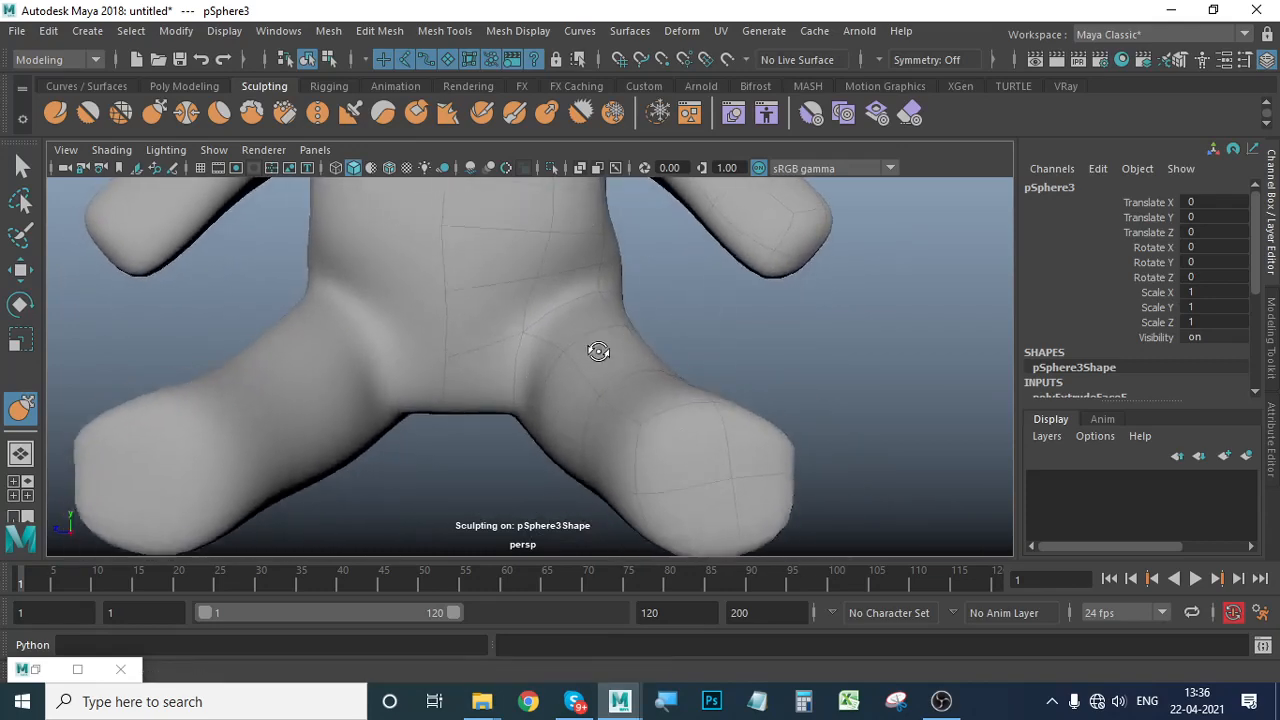
Smooth the front of the hip and adjust the groin area beside the centre seam with the Grab tool.
scroll(549, 320, "down", 4)
middle_click_drag(549, 318, 541, 376, "alt")
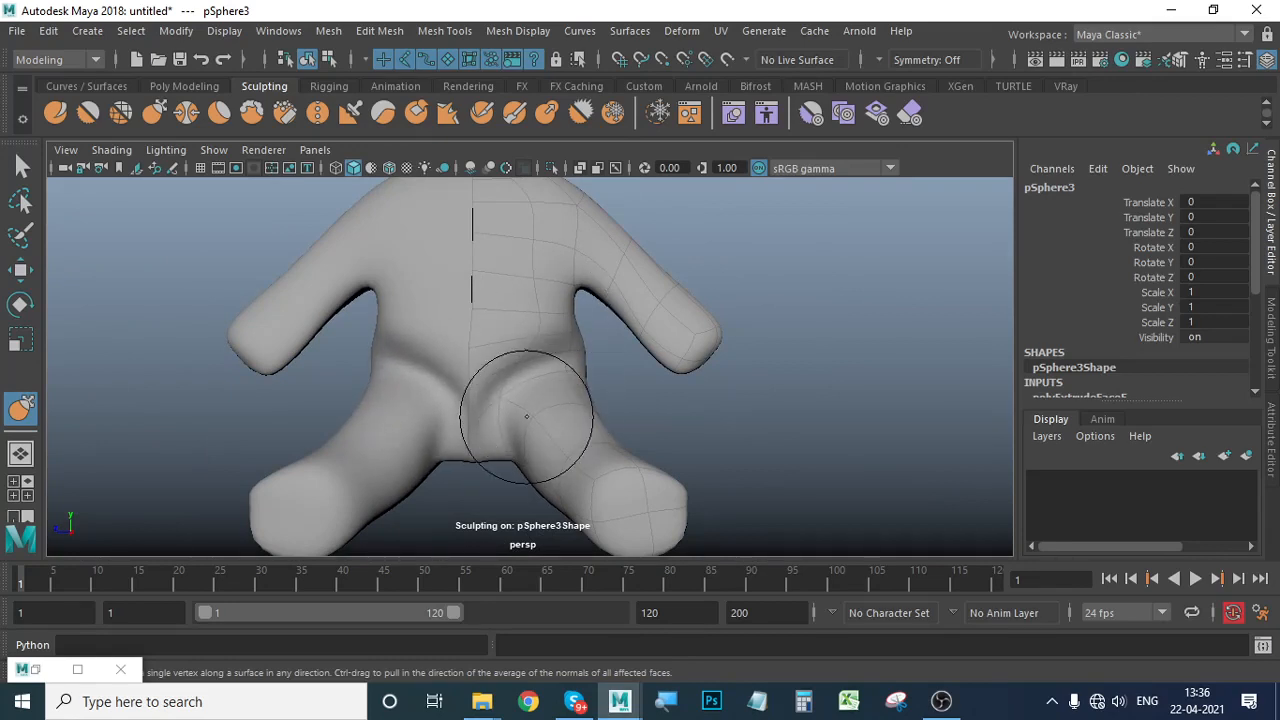
left_click_drag(527, 421, 519, 397, "shift")
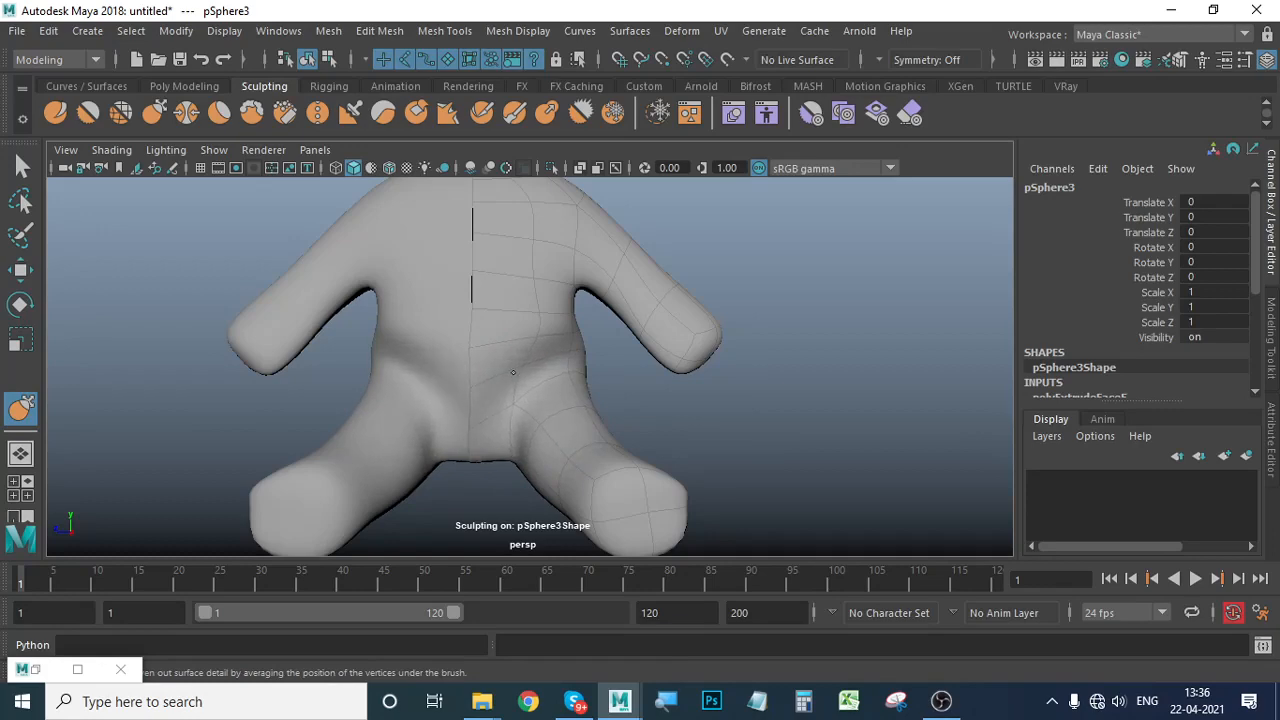
mouse_move(568, 344)
left_mouse_down("alt")
mouse_move(651, 437)
mouse_move(574, 420)
left_mouse_up("alt")
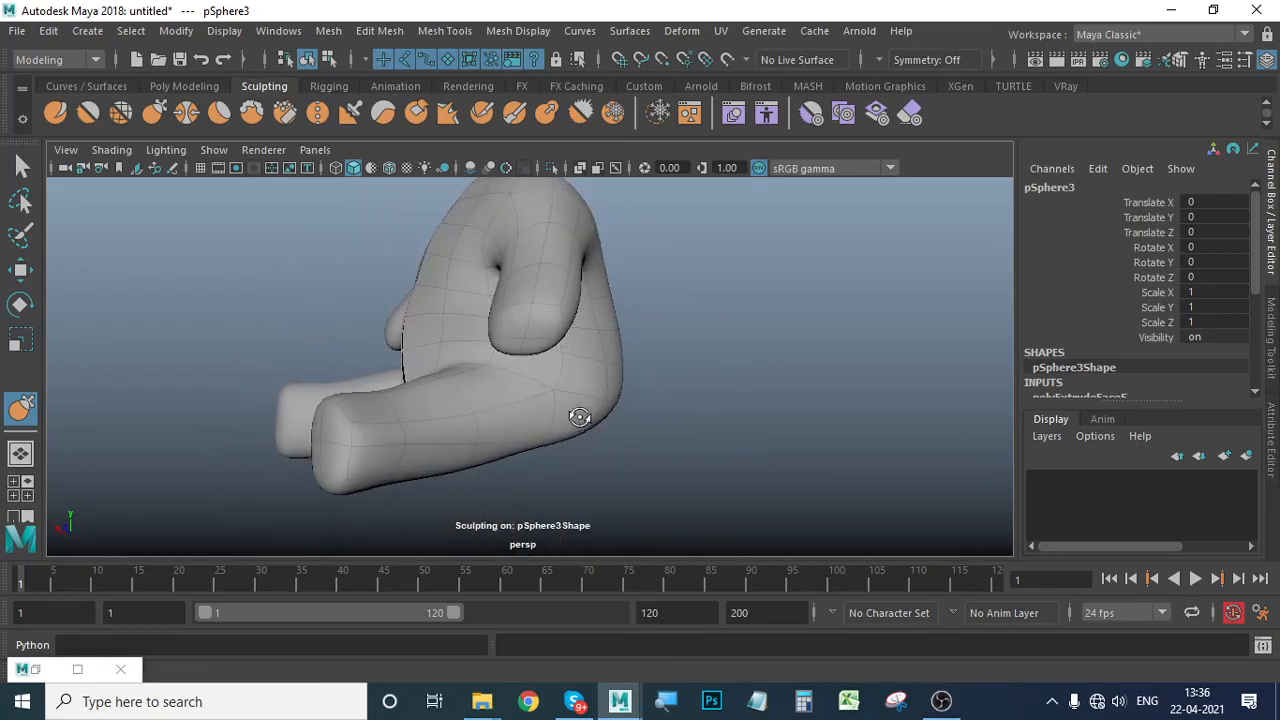
mouse_move(463, 408)
left_mouse_down("alt")
mouse_move(654, 457)
mouse_move(543, 414)
left_mouse_up("alt")
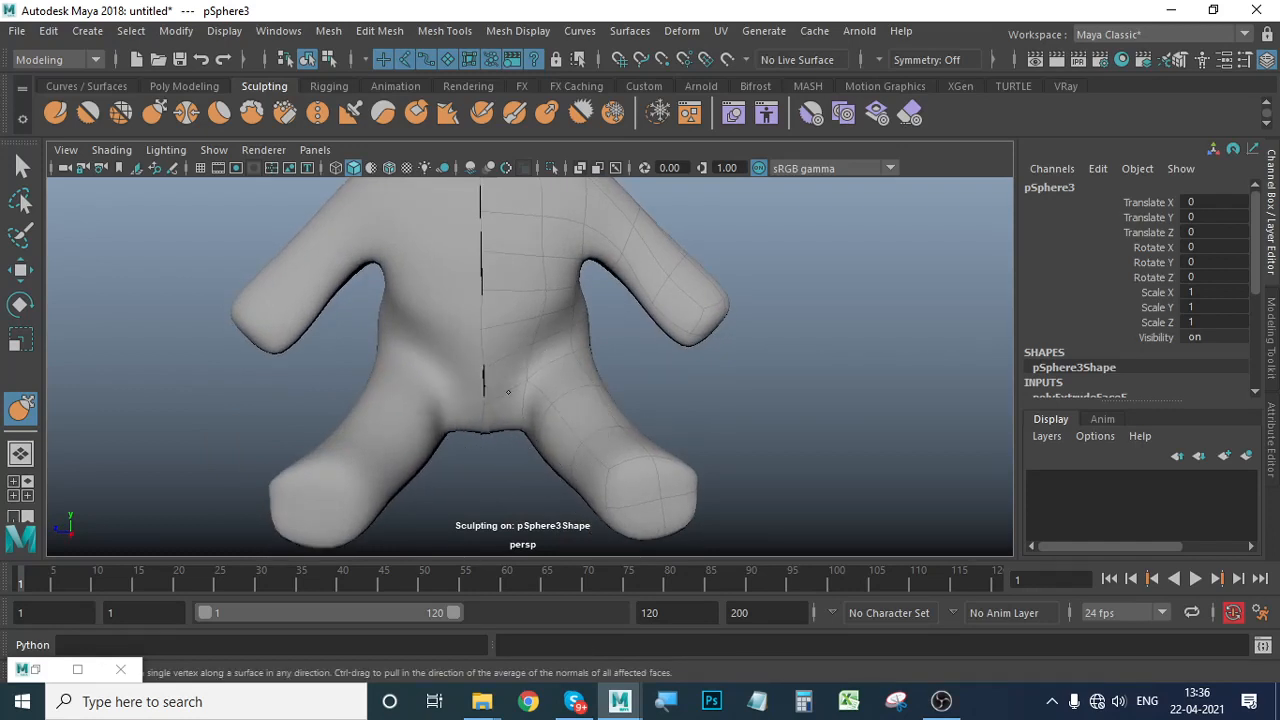
mouse_move(508, 392)
left_mouse_down("alt")
mouse_move(483, 374)
mouse_move(477, 336)
left_mouse_up("alt")
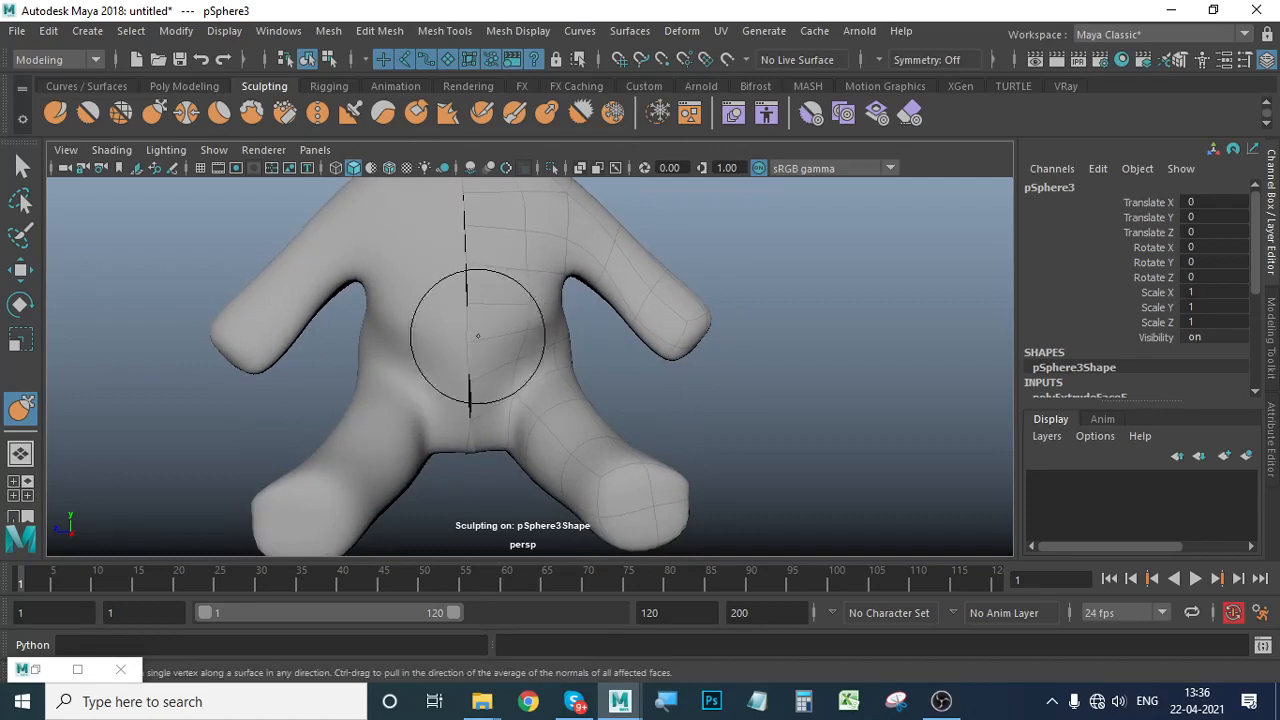
Try inflating the thigh and hip with the Bulge tool, undo the strokes and leave sculpting.
left_click(548, 114)
left_click_drag(538, 388, 570, 350)
mouse_move(657, 420)
left_mouse_down("alt")
mouse_move(570, 388)
mouse_move(591, 434)
mouse_move(502, 392)
mouse_move(551, 417)
mouse_move(541, 428)
left_mouse_up("alt")
key("ctrl+z")
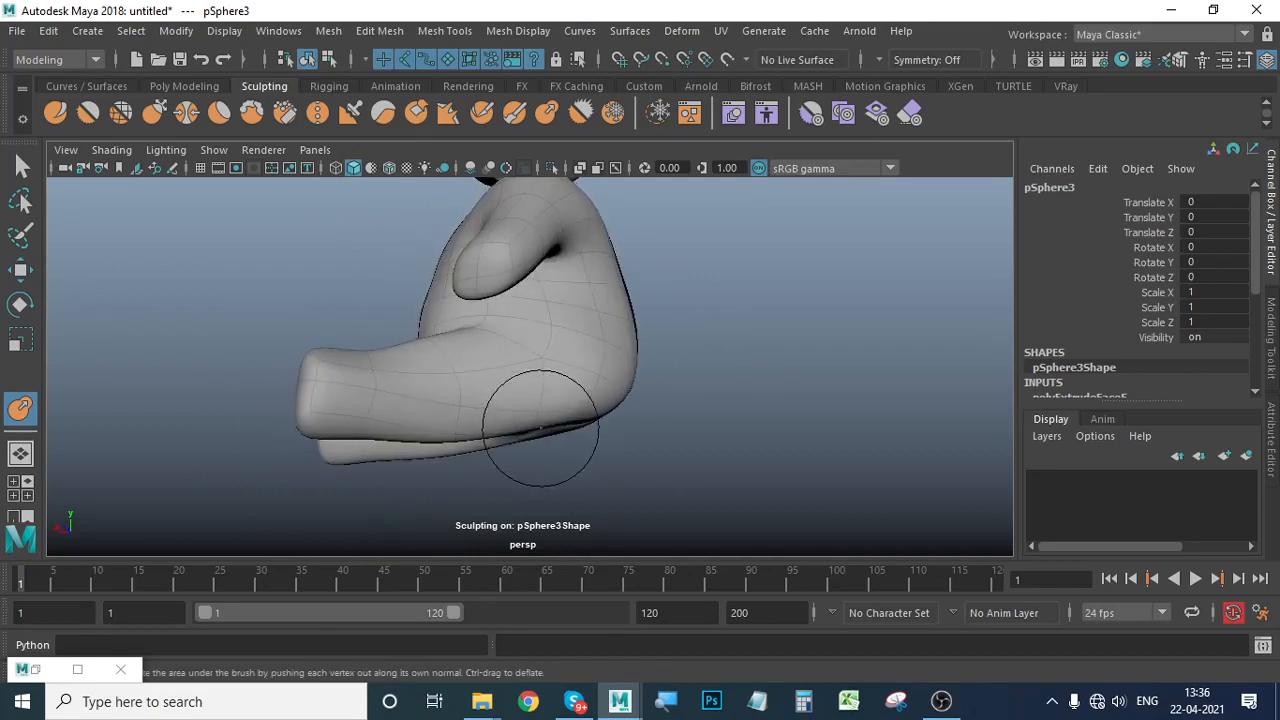
left_click_drag(660, 449, 567, 422, "alt")
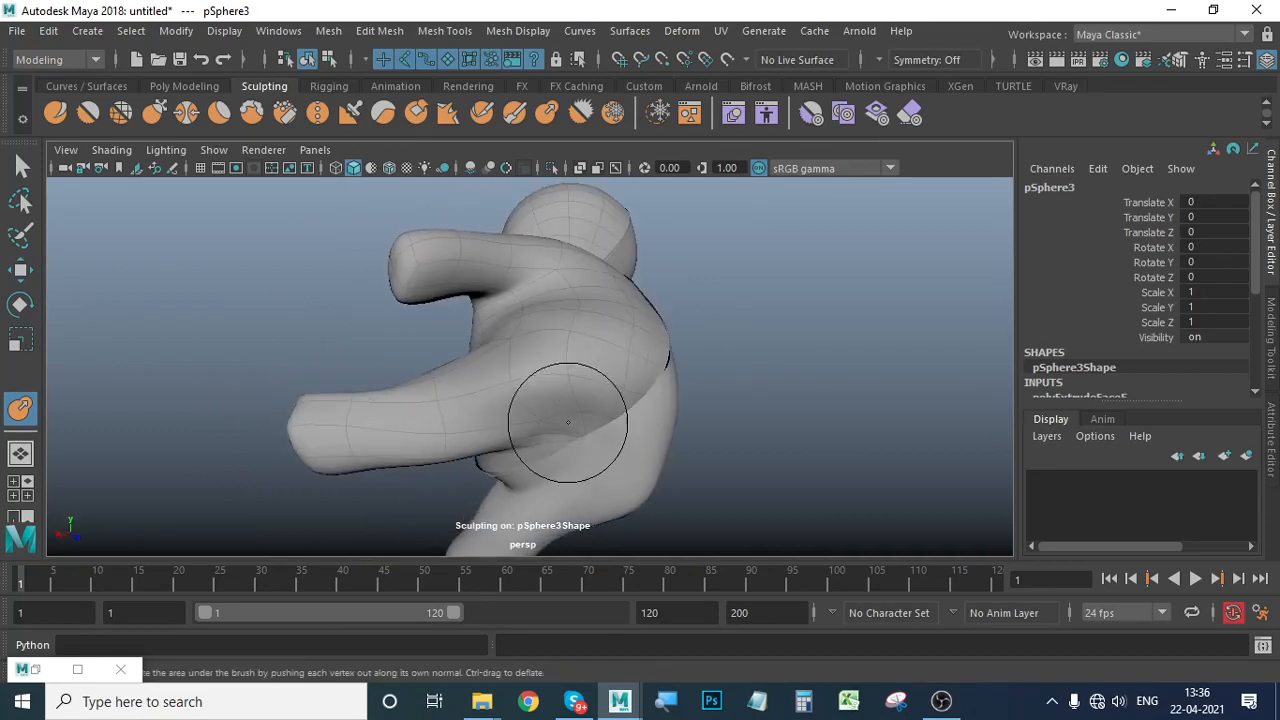
mouse_move(632, 447)
left_mouse_down("alt")
mouse_move(700, 486)
mouse_move(385, 428)
left_mouse_up("alt")
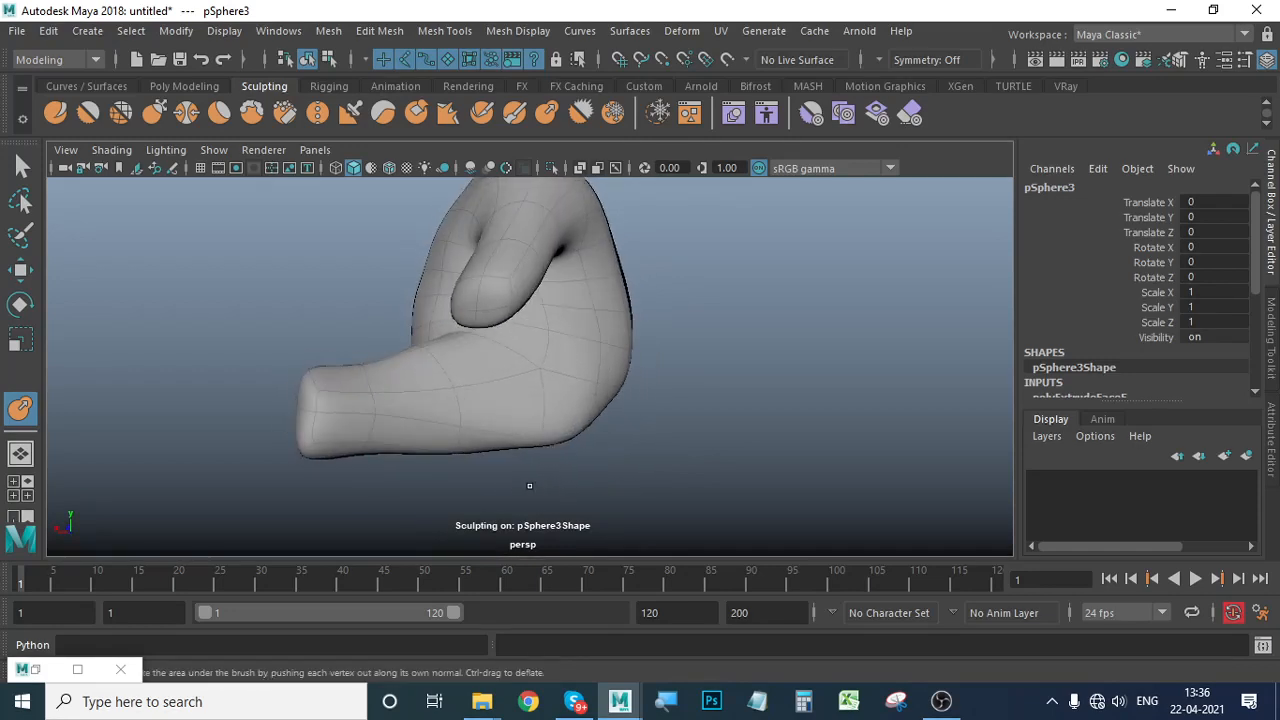
key("ctrl+z")
left_click(20, 268)
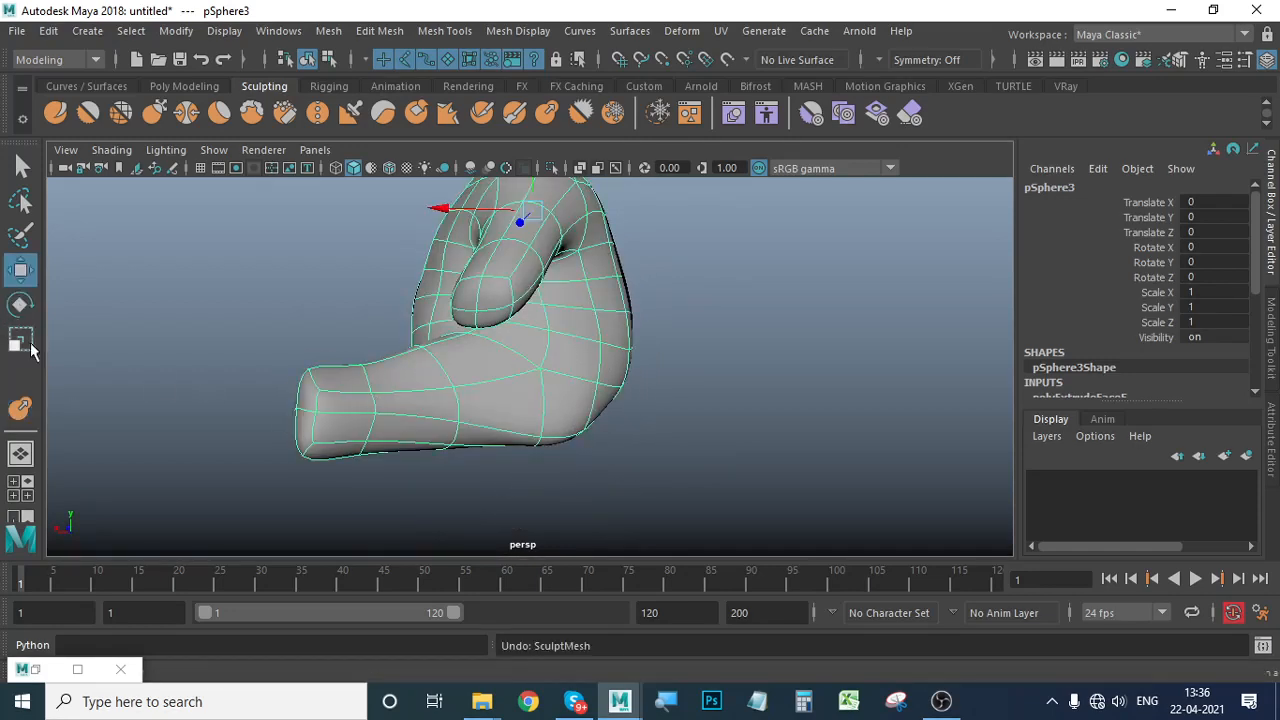
Sculpt the underside of the buttock downward and toward the centre seam with the Grab tool.
left_click(157, 114)
mouse_move(430, 360)
left_mouse_down("alt")
mouse_move(543, 409)
mouse_move(529, 400)
left_mouse_up("alt")
left_click_drag(628, 443, 617, 430, "alt")
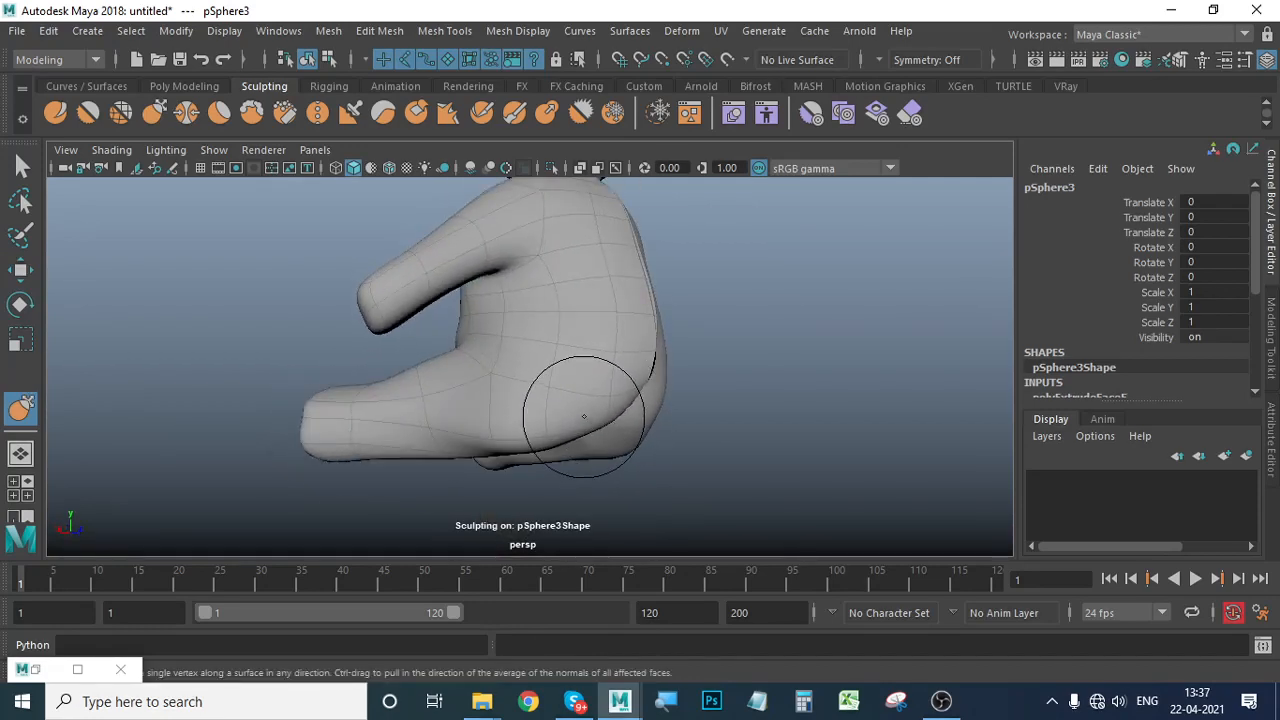
left_click_drag(686, 477, 705, 496, "alt")
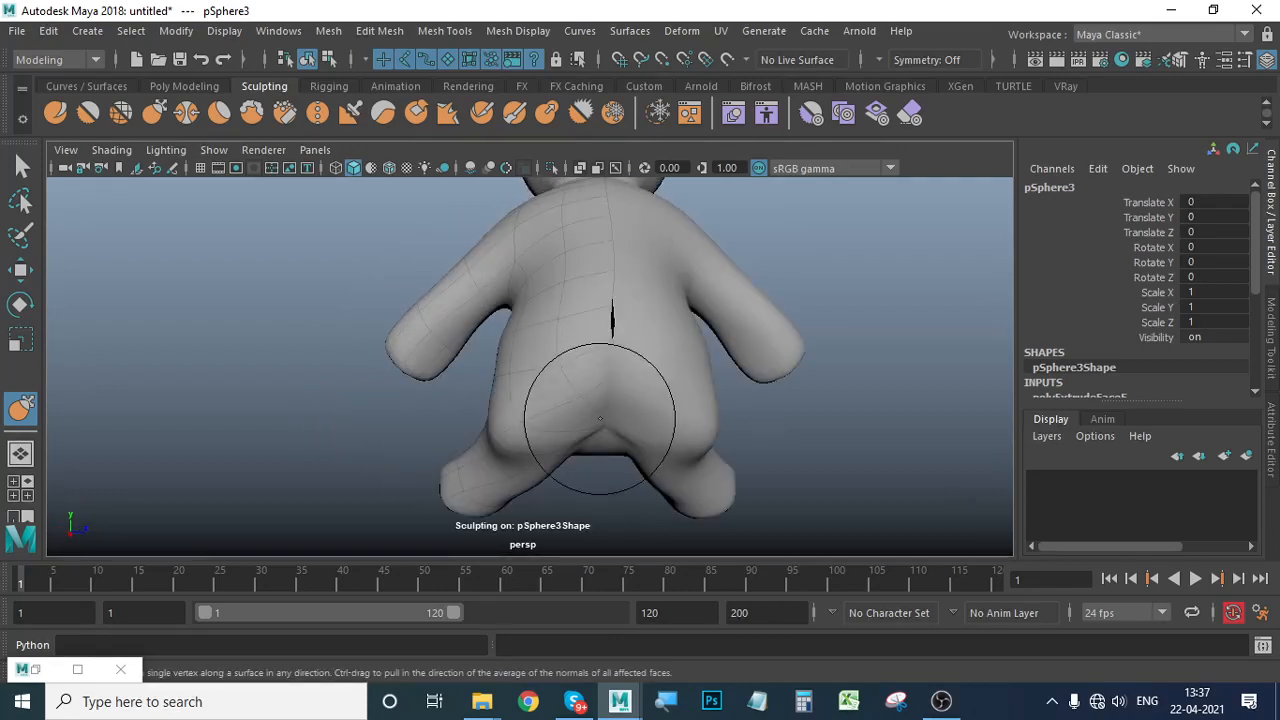
mouse_move(601, 418)
left_mouse_down()
mouse_move(576, 433)
mouse_move(587, 438)
left_mouse_up()
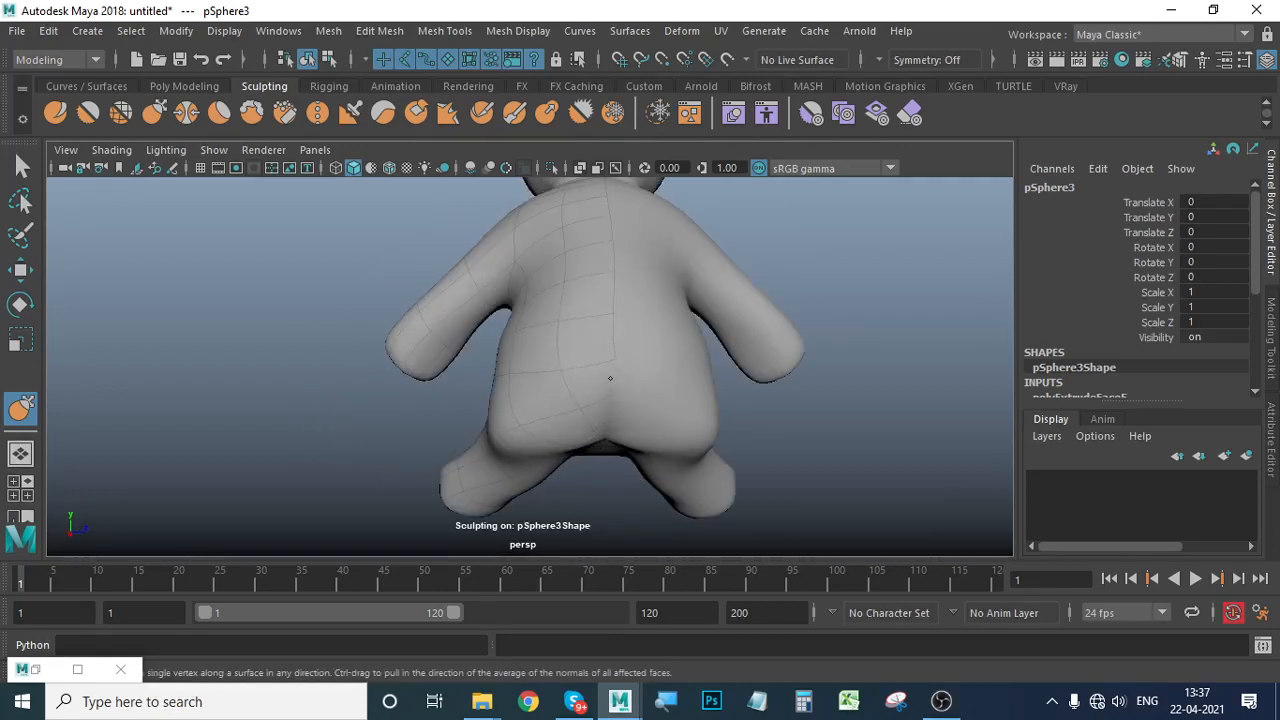
Refine the contour of the back and the armpit area of the body half with the Grab tool.
left_click_drag(605, 383, 649, 503, "alt")
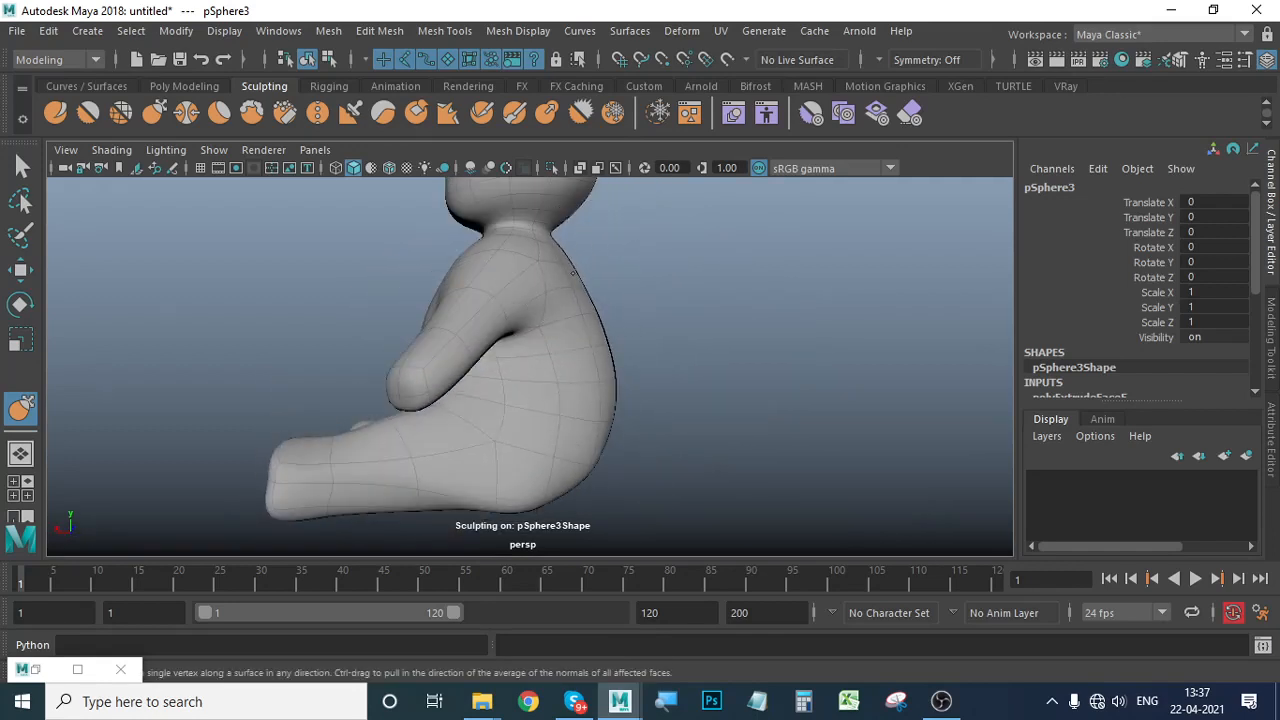
left_click_drag(670, 389, 571, 329, "alt")
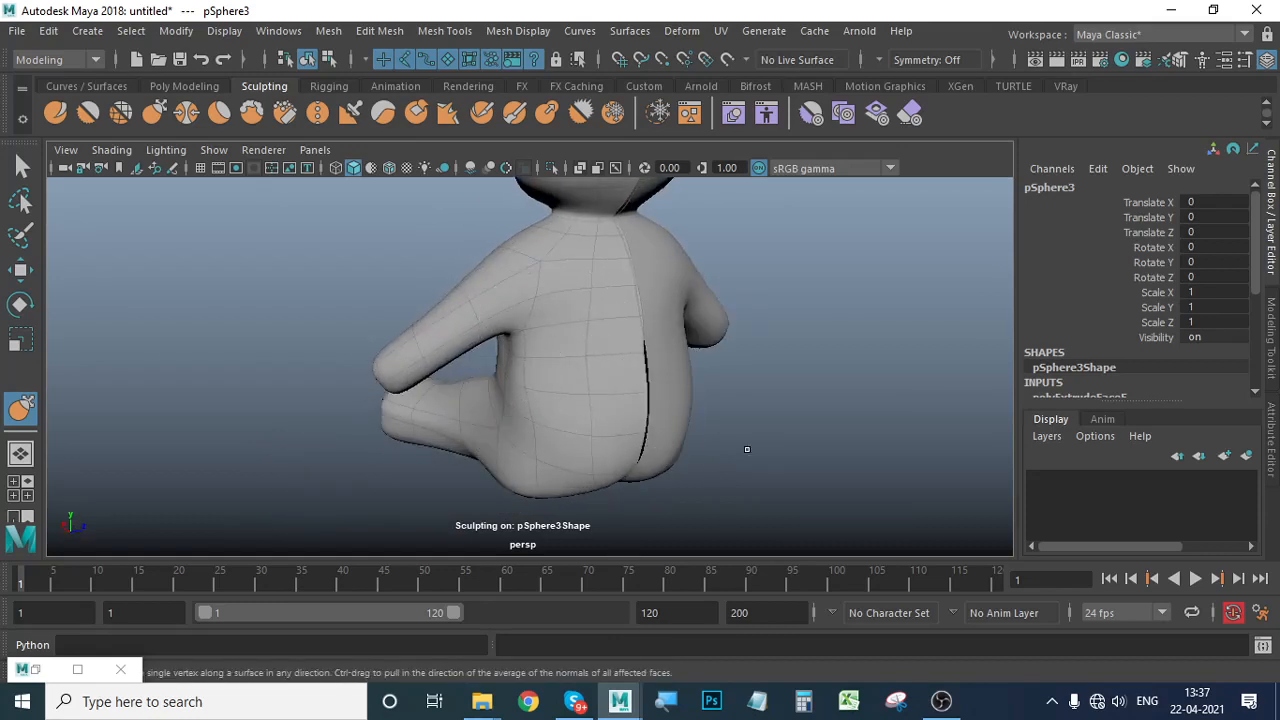
mouse_move(749, 443)
left_mouse_down("alt")
mouse_move(646, 420)
mouse_move(857, 421)
mouse_move(771, 434)
mouse_move(480, 400)
mouse_move(357, 343)
left_mouse_up("alt")
mouse_move(463, 410)
left_mouse_down("alt")
mouse_move(479, 440)
mouse_move(453, 420)
mouse_move(465, 425)
left_mouse_up("alt")
left_click_drag(537, 402, 530, 389)
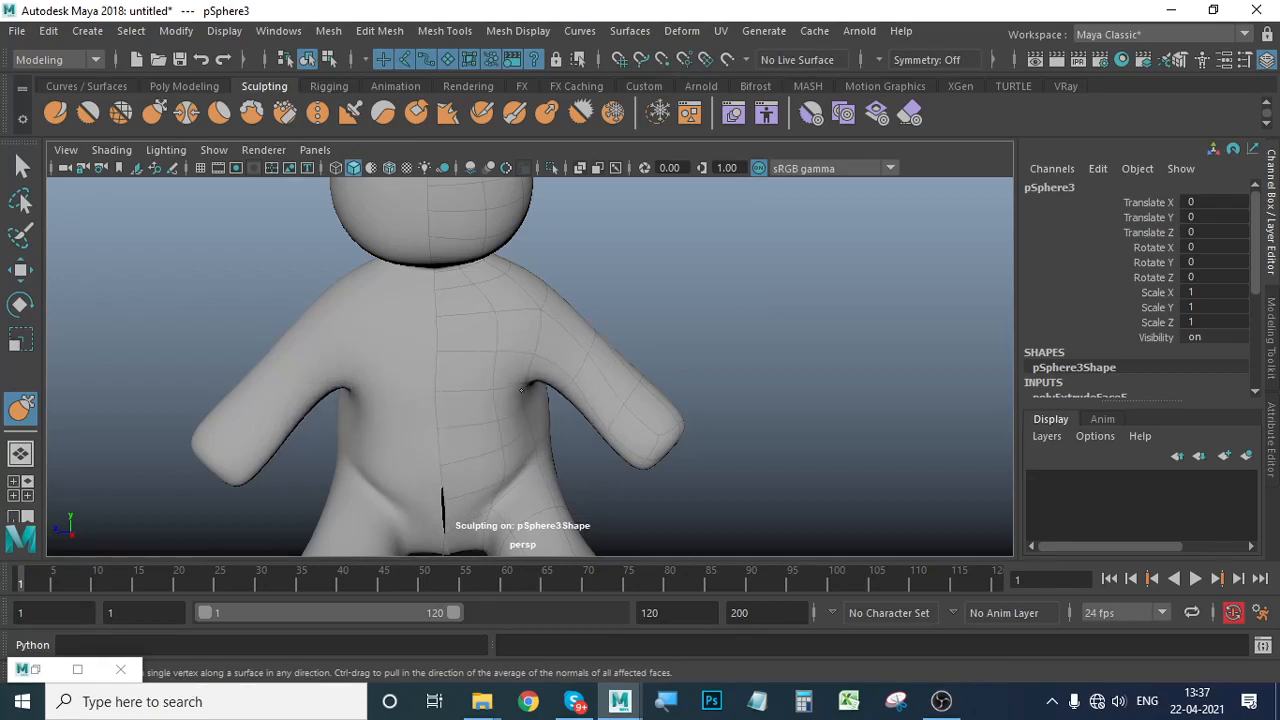
left_click_drag(602, 494, 621, 454, "alt")
Round off the foot end of the leg with the Grab tool and smooth the leg's underside.
mouse_move(478, 458)
left_mouse_down()
mouse_move(467, 457)
mouse_move(640, 380)
mouse_move(449, 414)
mouse_move(356, 362)
mouse_move(348, 338)
mouse_move(280, 371)
left_mouse_up()
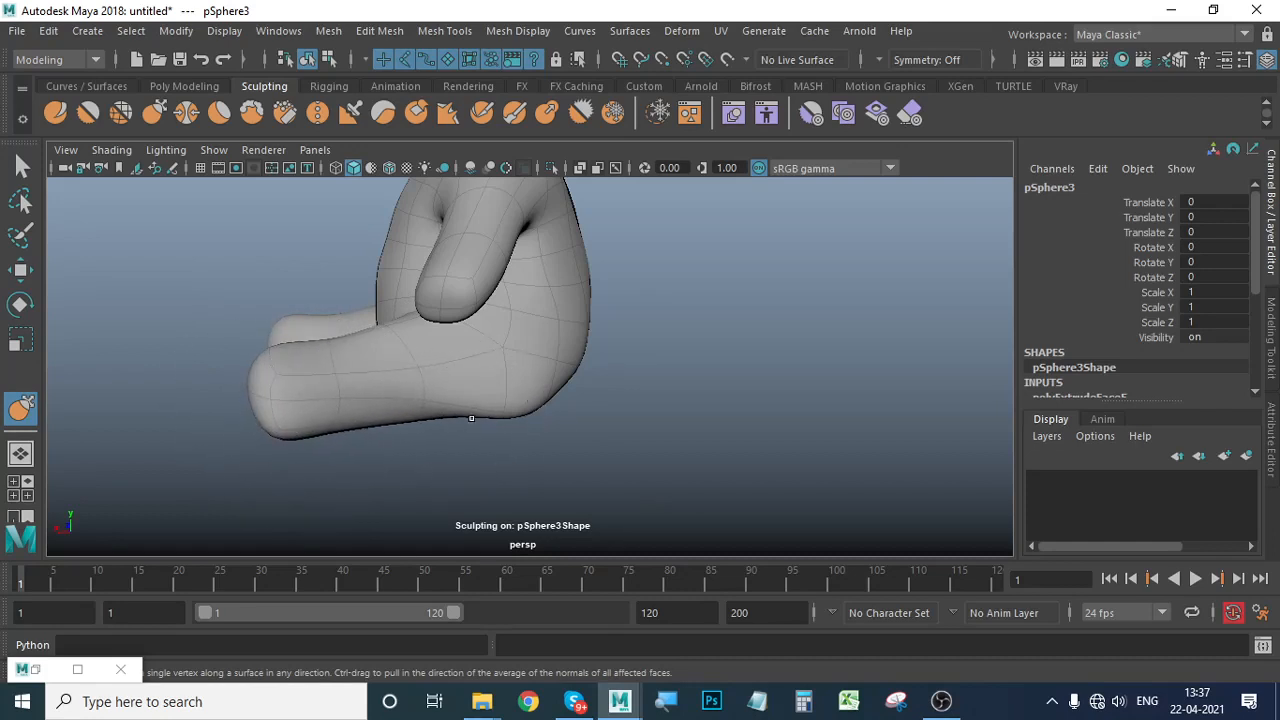
mouse_move(455, 422)
left_mouse_down("alt")
mouse_move(526, 426)
mouse_move(490, 420)
left_mouse_up("alt")
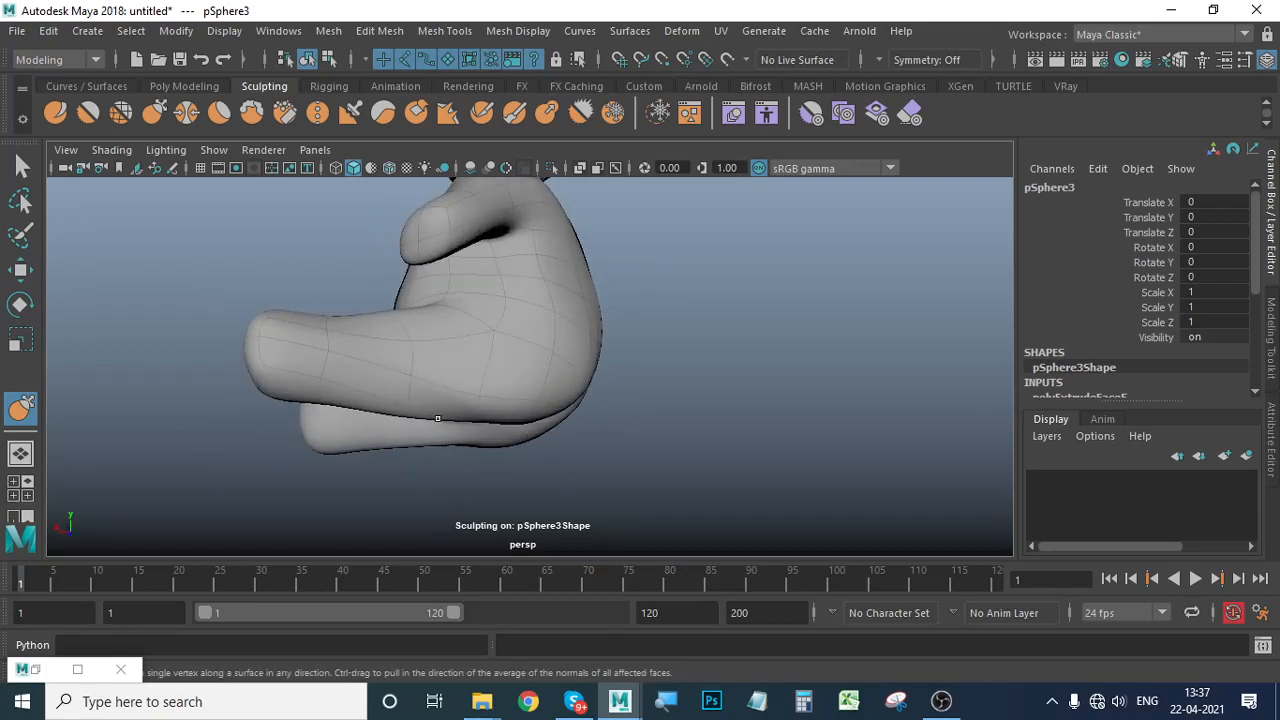
key("shift")
mouse_move(560, 398)
left_mouse_down("alt")
mouse_move(611, 457)
mouse_move(500, 437)
mouse_move(500, 450)
mouse_move(716, 470)
mouse_move(580, 432)
left_mouse_up("alt")
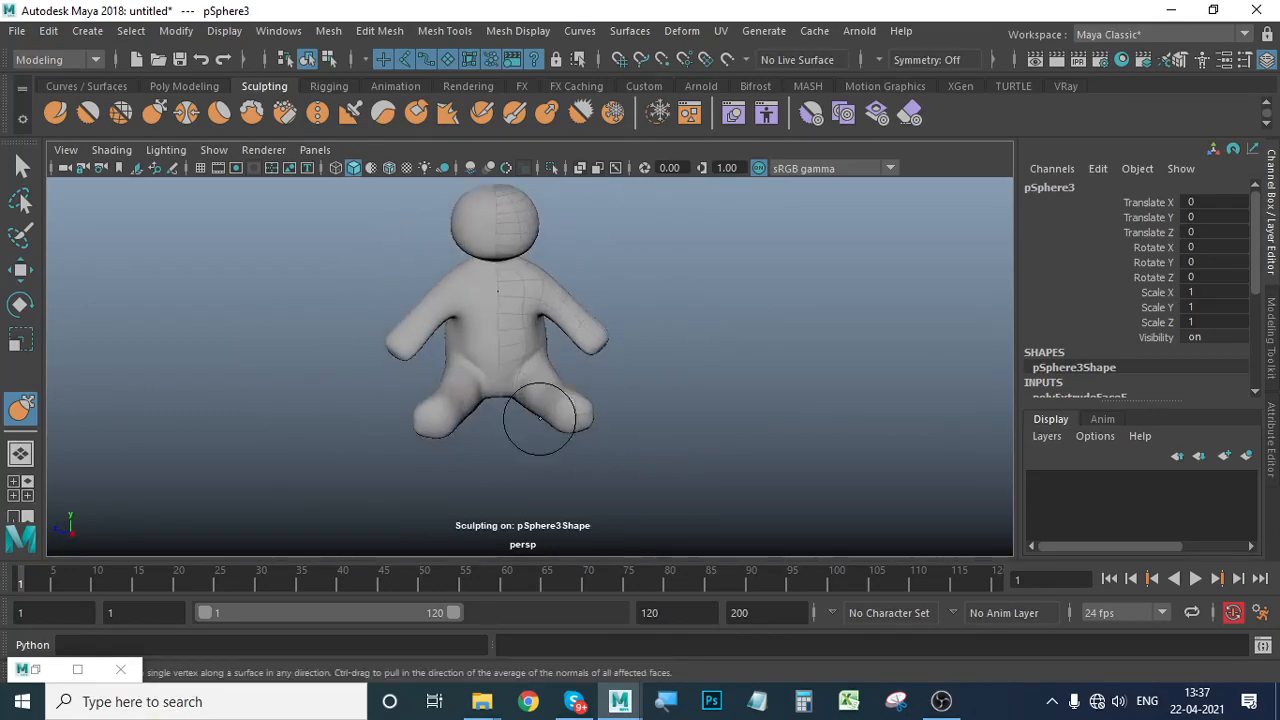
right_click_drag(546, 414, 560, 378, "alt")
middle_click_drag(560, 378, 569, 477, "alt")
right_click_drag(520, 445, 596, 446, "alt")
middle_click_drag(596, 446, 613, 403, "alt")
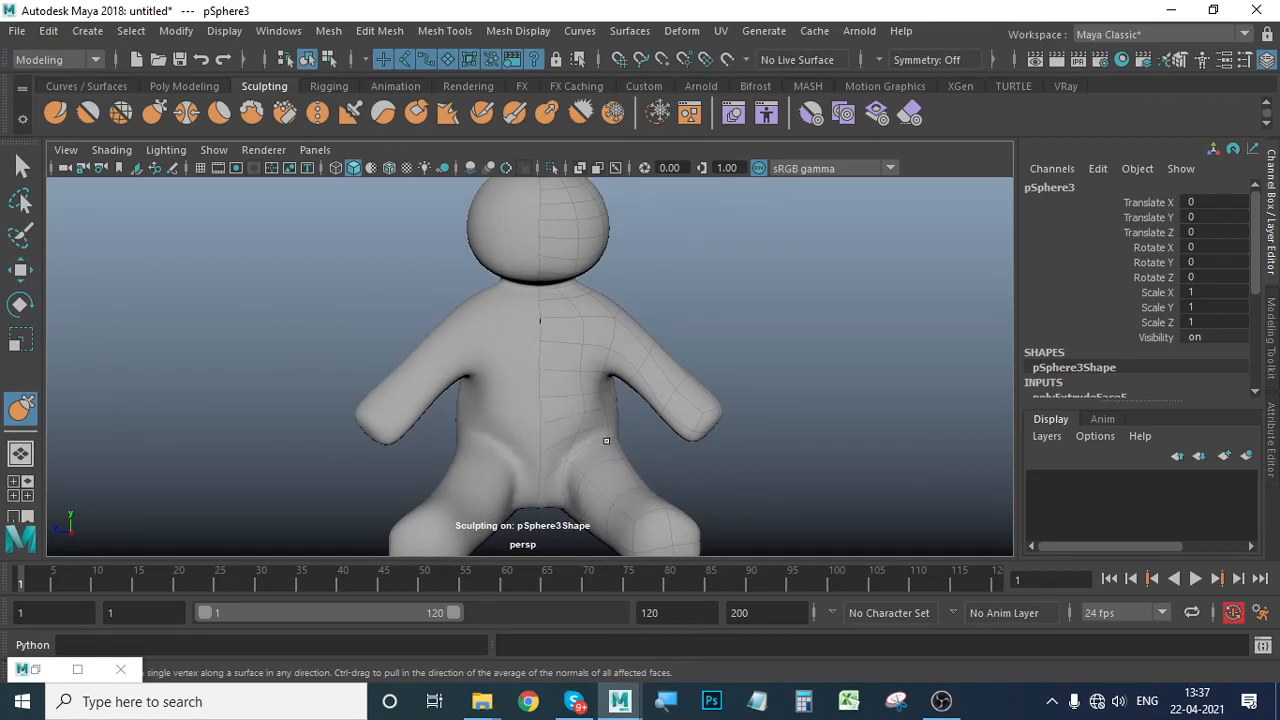
Pull the foot end of the leg upward with the Grab tool to form a rounded foot.
mouse_move(606, 440)
left_mouse_down("alt")
mouse_move(669, 463)
mouse_move(609, 466)
mouse_move(651, 449)
mouse_move(541, 411)
mouse_move(558, 372)
mouse_move(631, 449)
mouse_move(581, 443)
mouse_move(649, 449)
mouse_move(691, 471)
mouse_move(683, 560)
mouse_move(722, 537)
mouse_move(694, 406)
mouse_move(663, 471)
left_mouse_up("alt")
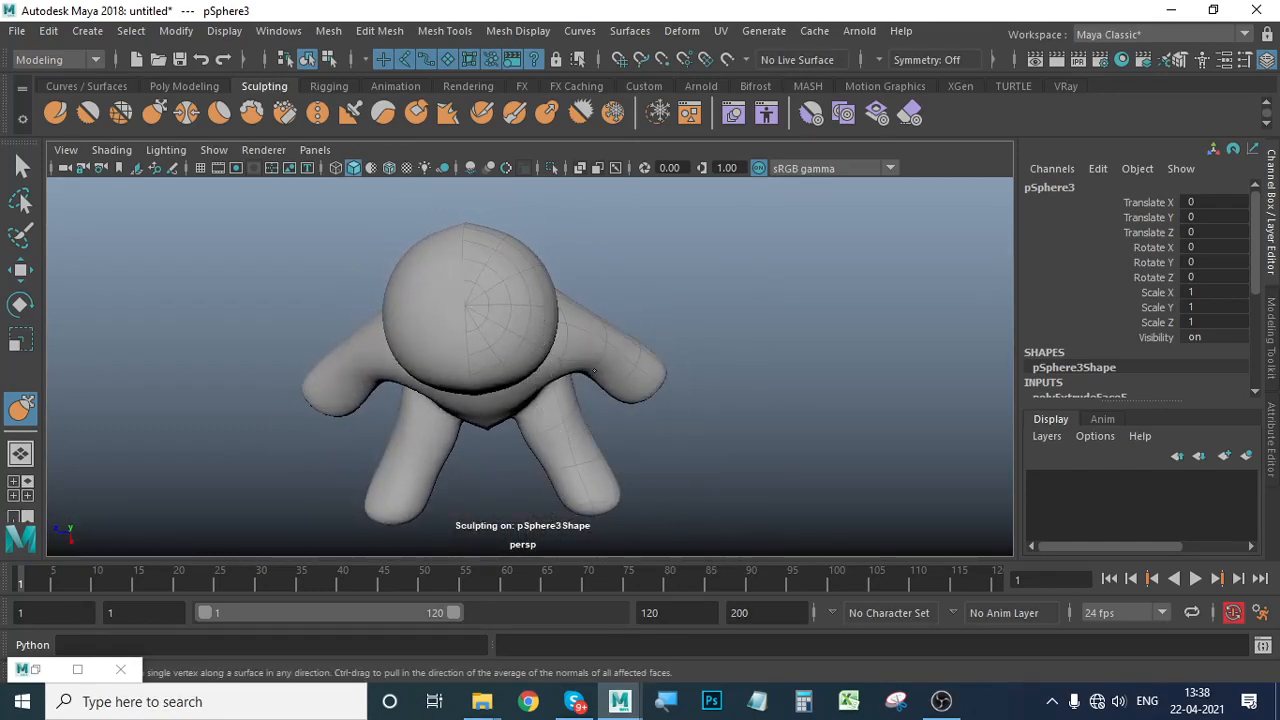
mouse_move(594, 371)
left_mouse_down("alt")
mouse_move(651, 434)
mouse_move(649, 389)
mouse_move(584, 365)
left_mouse_up("alt")
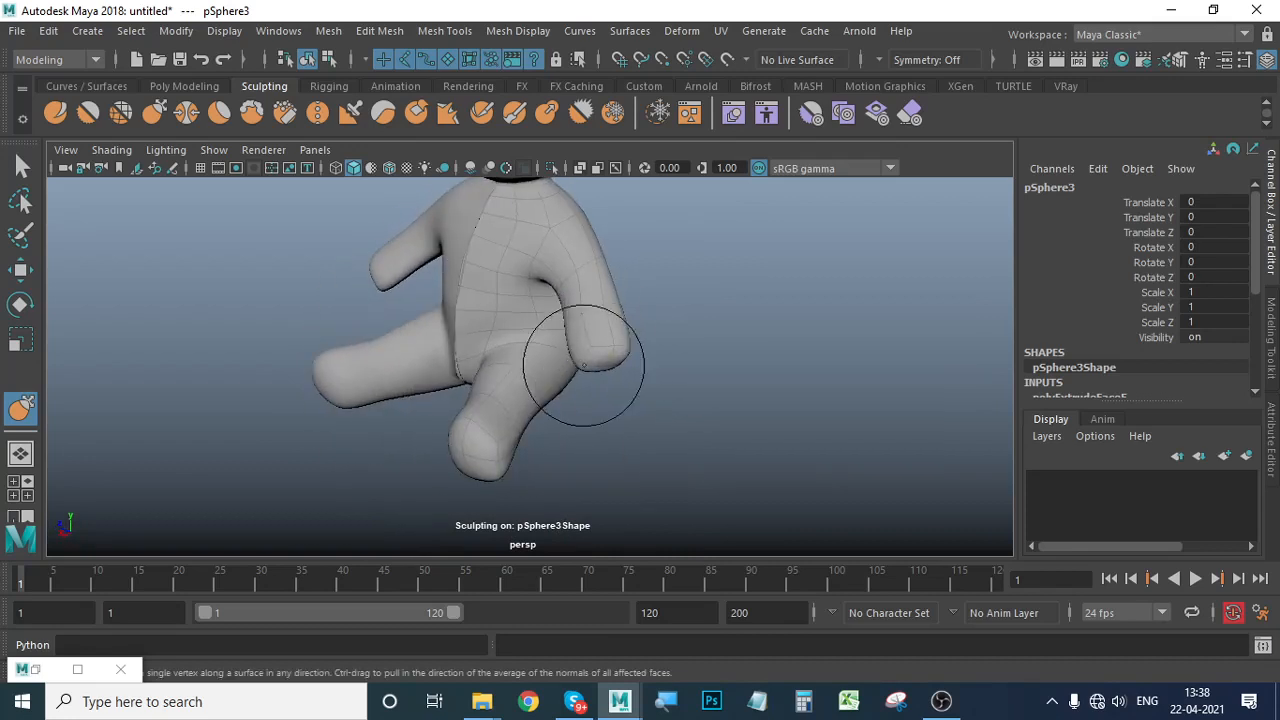
left_click_drag(570, 287, 557, 413, "alt")
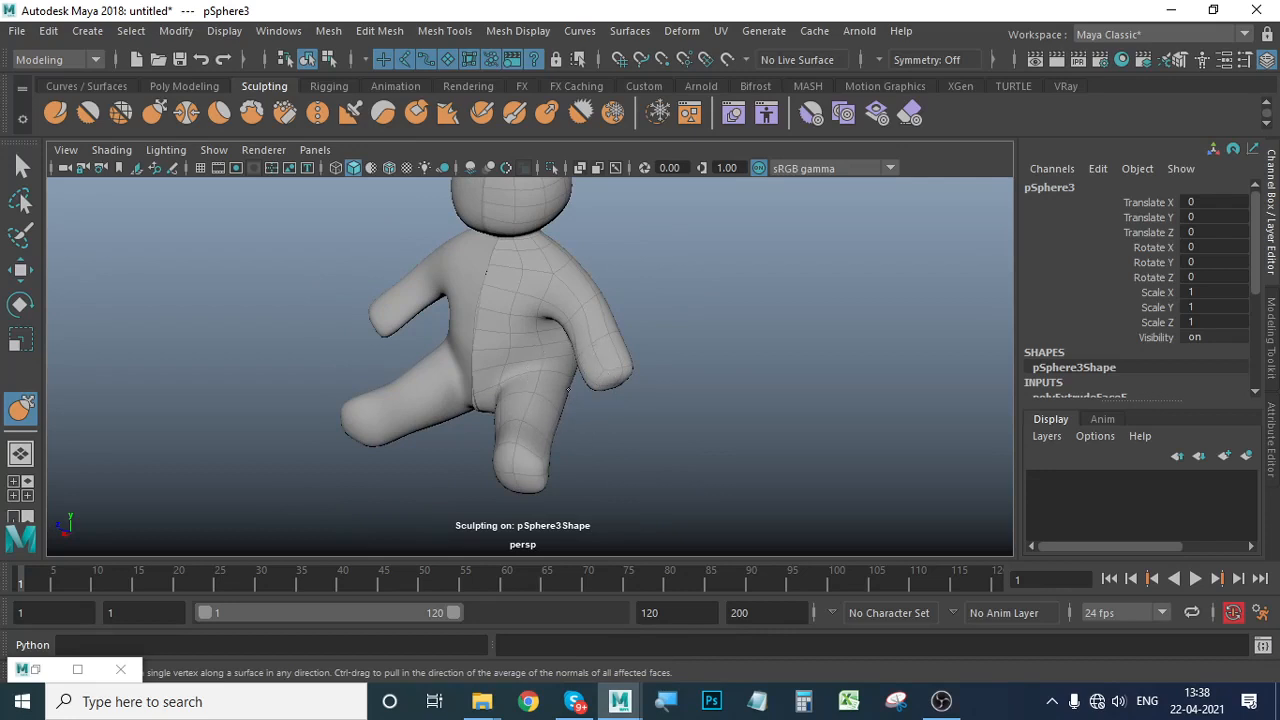
left_click_drag(681, 466, 411, 426, "alt")
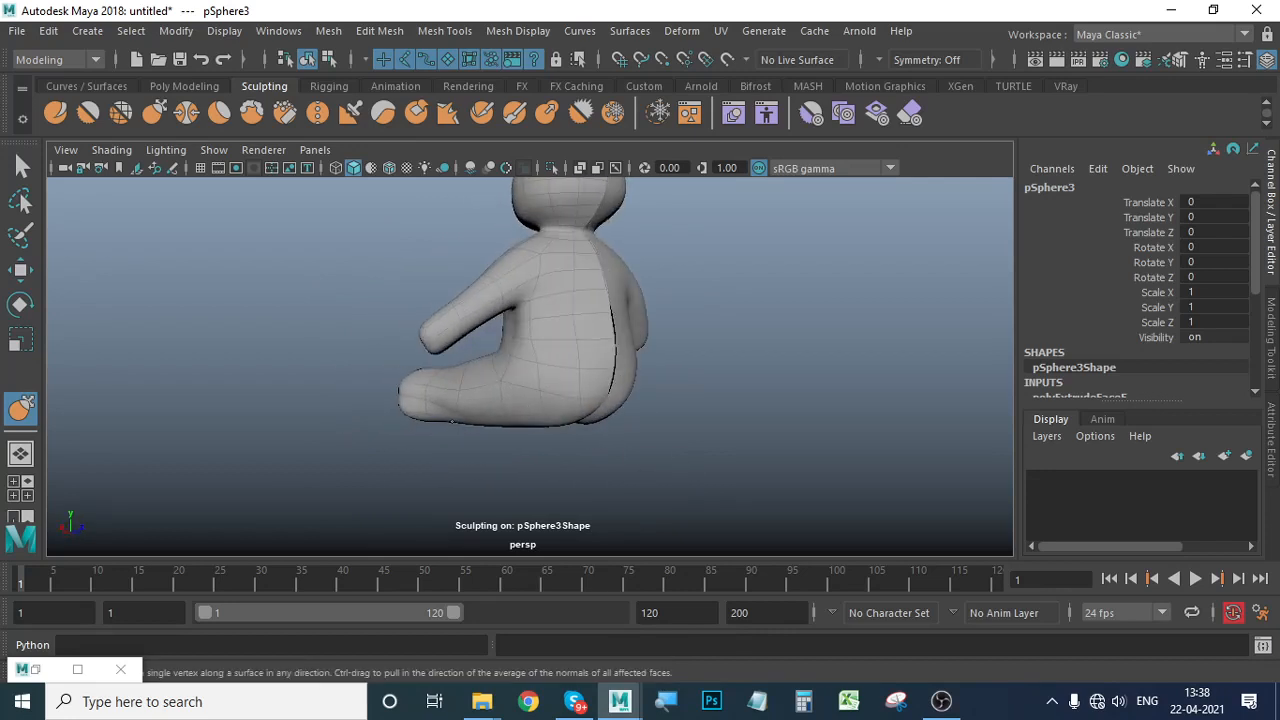
key("shift")
mouse_move(591, 434)
left_mouse_down("alt")
mouse_move(780, 494)
mouse_move(877, 494)
mouse_move(722, 465)
left_mouse_up("alt")
right_click_drag(640, 462, 682, 468, "alt")
left_click_drag(682, 468, 696, 478, "alt")
middle_click_drag(696, 478, 703, 423, "alt")
left_click_drag(703, 423, 698, 410, "alt")
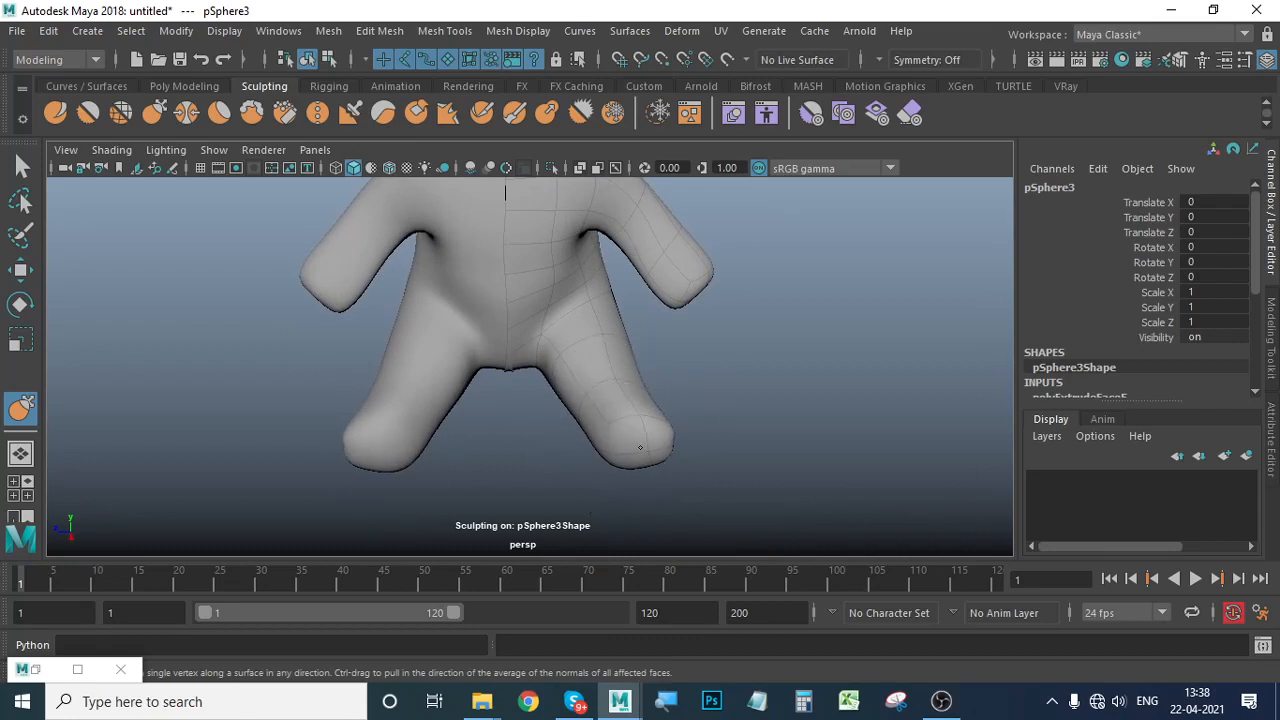
mouse_move(598, 434)
left_mouse_down()
mouse_move(575, 434)
mouse_move(588, 471)
mouse_move(651, 474)
mouse_move(627, 390)
mouse_move(654, 434)
mouse_move(600, 379)
left_mouse_up()
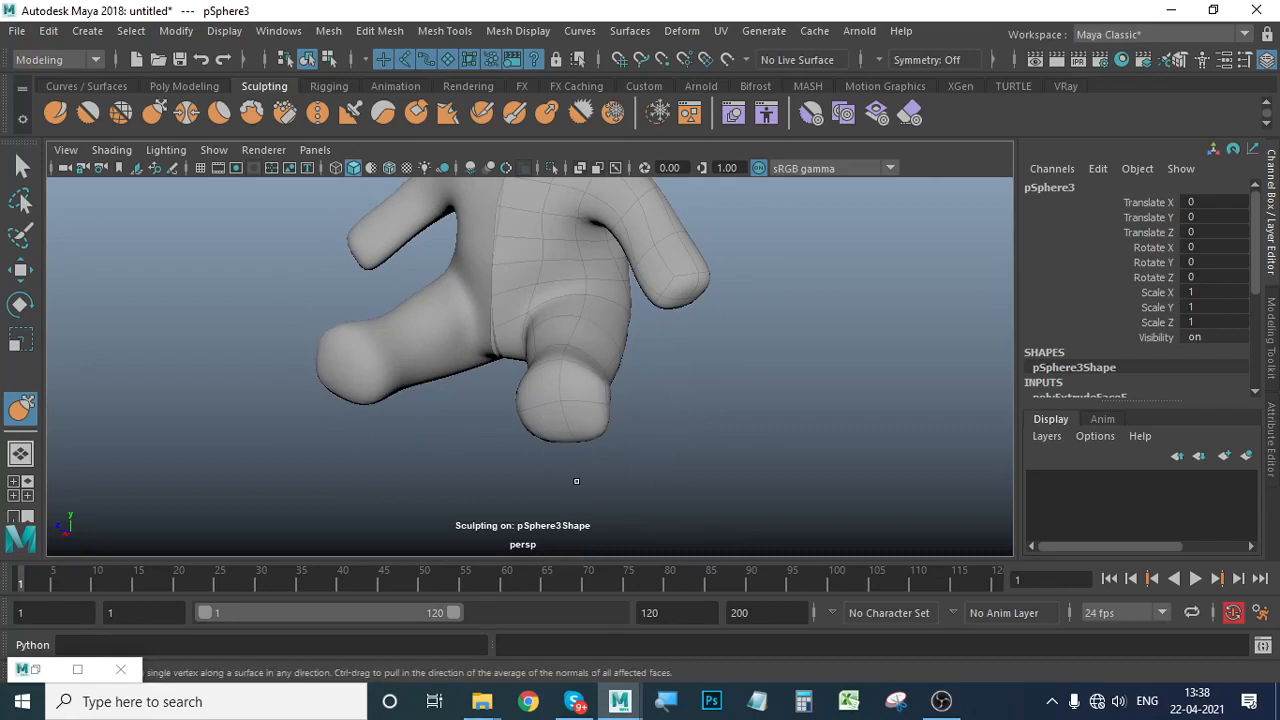
mouse_move(580, 486)
left_mouse_down("alt")
mouse_move(634, 429)
mouse_move(602, 488)
mouse_move(603, 462)
left_mouse_up("alt")
scroll(603, 462, "up", 2)
middle_click_drag(603, 462, 617, 449, "alt")
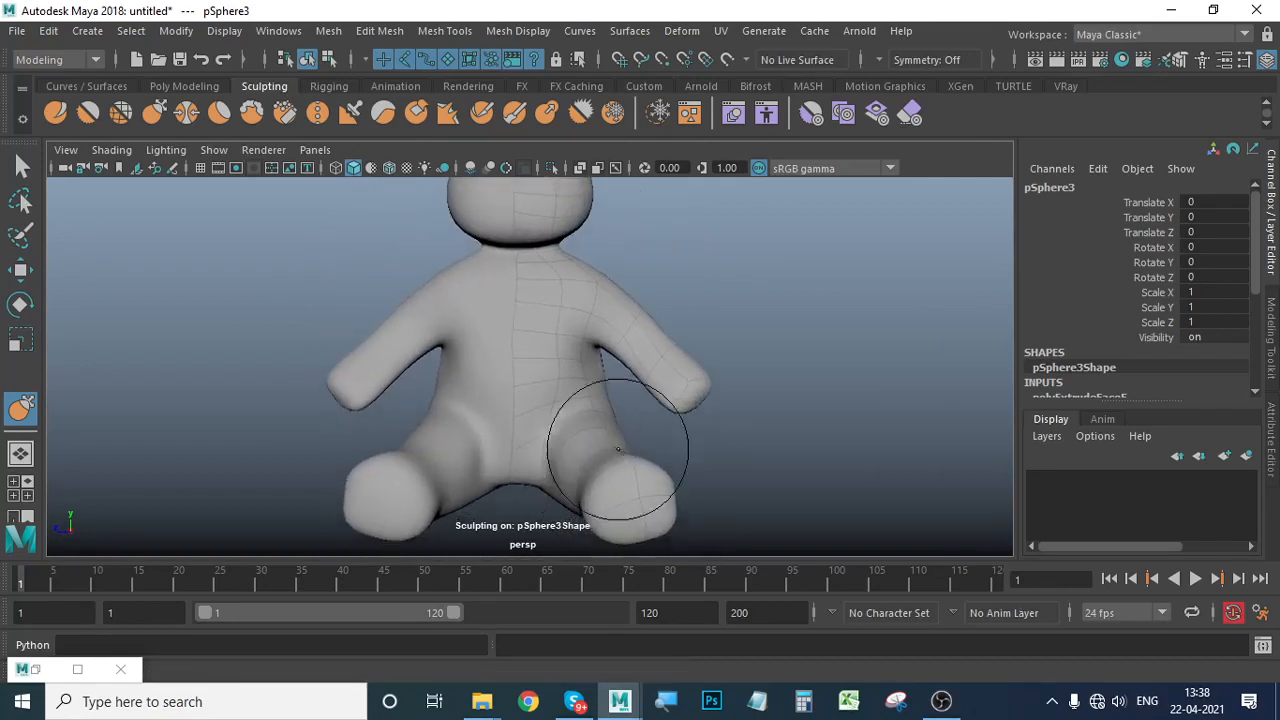
left_click_drag(617, 449, 622, 485, "alt")
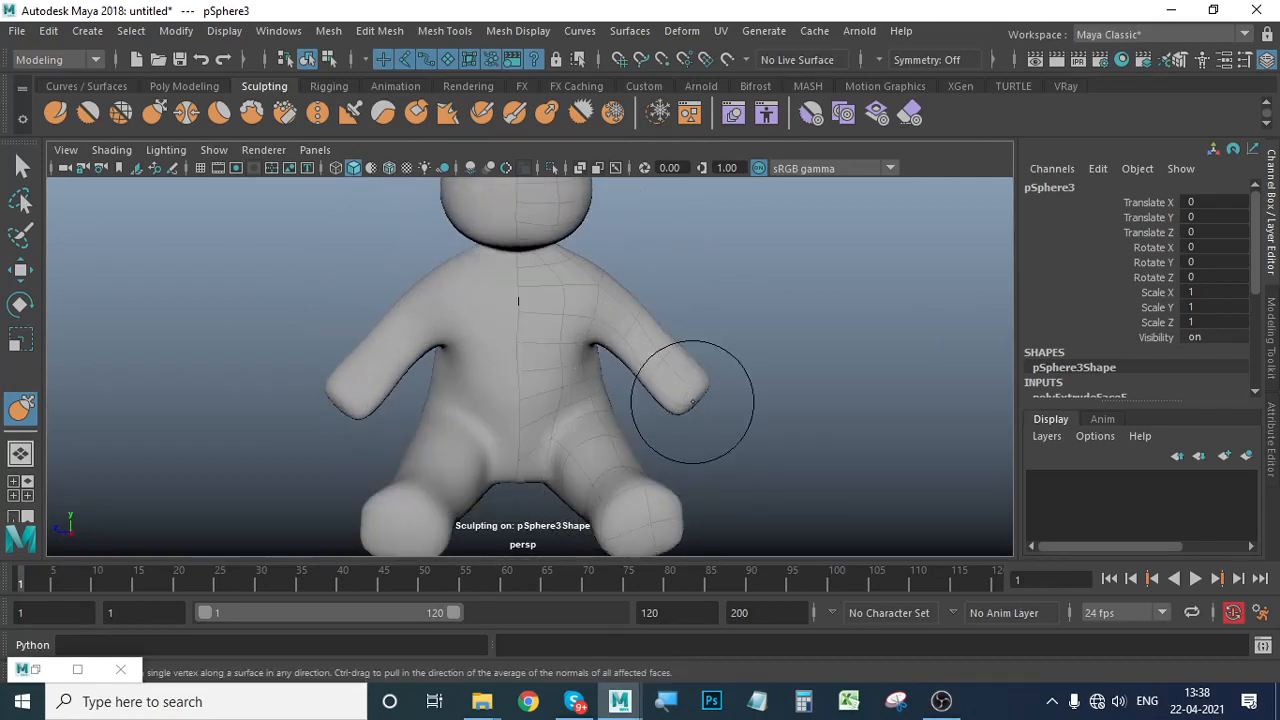
Inflate the hand end of the arm with the Bulge tool from the front and outer side.
mouse_move(692, 403)
left_mouse_down("alt")
mouse_move(651, 429)
mouse_move(680, 423)
left_mouse_up("alt")
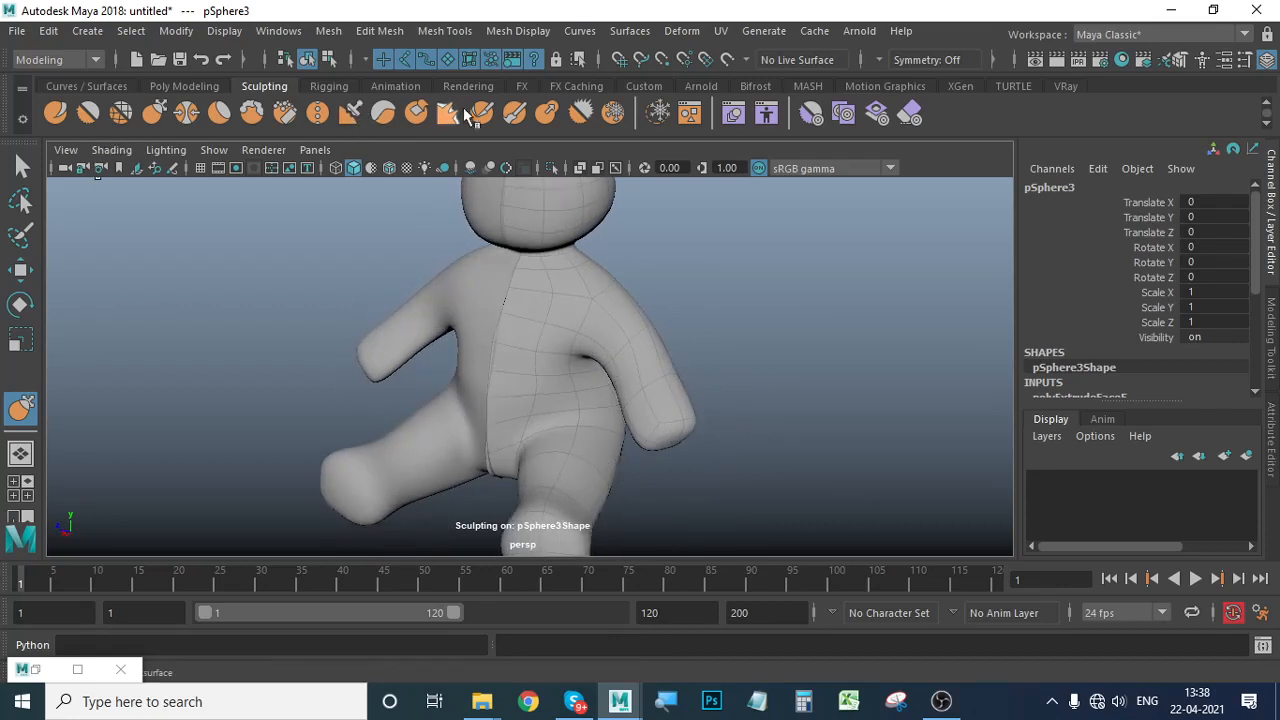
left_click(549, 110)
left_click_drag(666, 423, 674, 437)
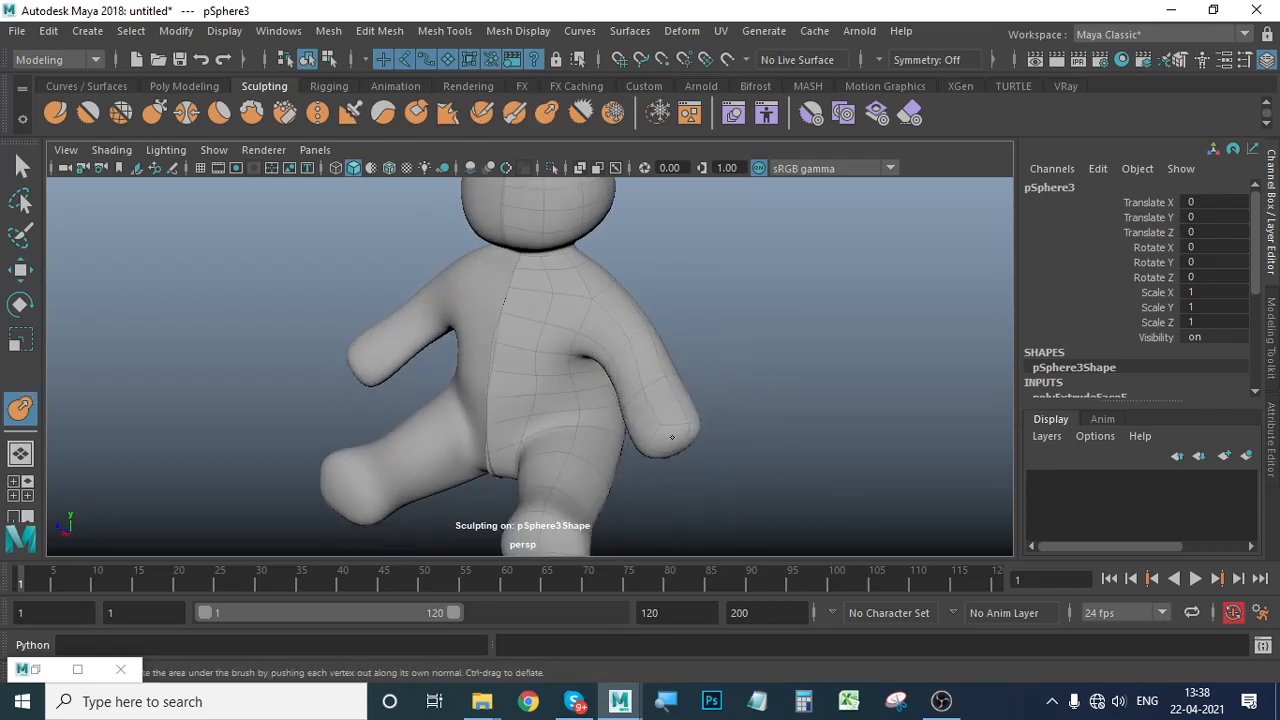
mouse_move(703, 497)
left_mouse_down("alt")
mouse_move(742, 476)
mouse_move(663, 477)
mouse_move(610, 450)
left_mouse_up("alt")
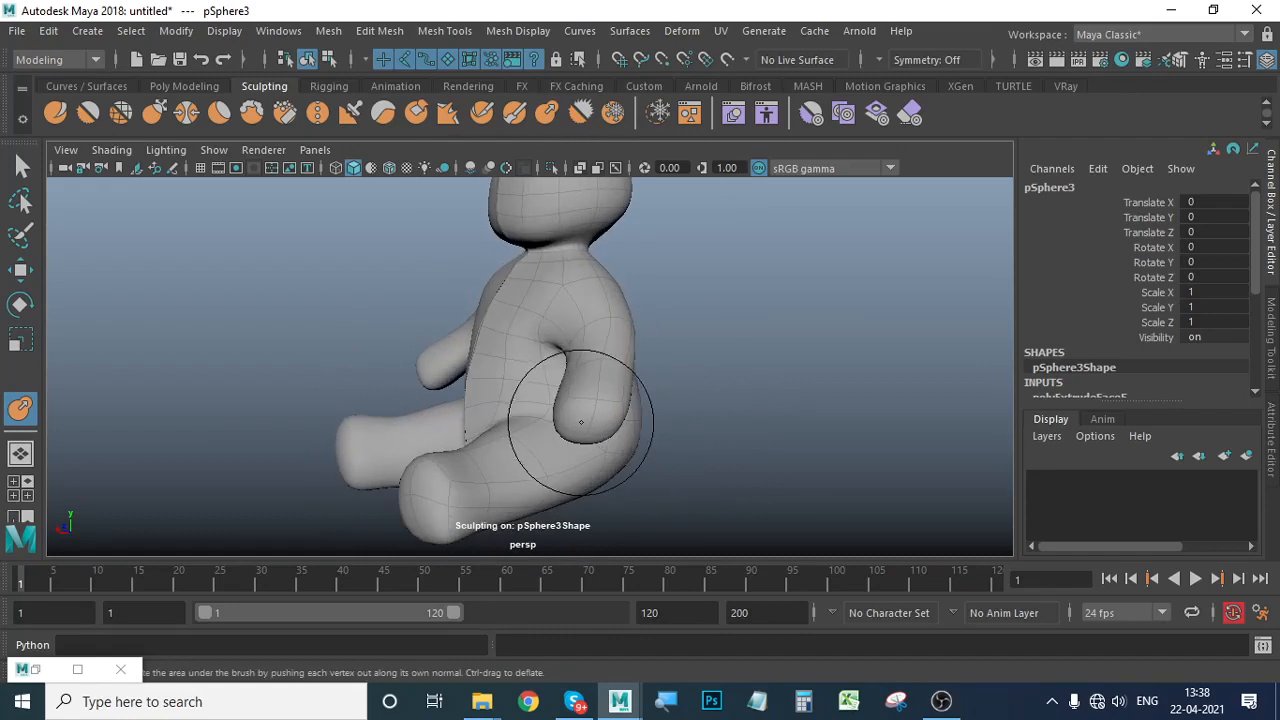
mouse_move(586, 404)
left_mouse_down()
mouse_move(585, 378)
mouse_move(734, 471)
mouse_move(661, 403)
mouse_move(686, 443)
mouse_move(655, 433)
left_mouse_up()
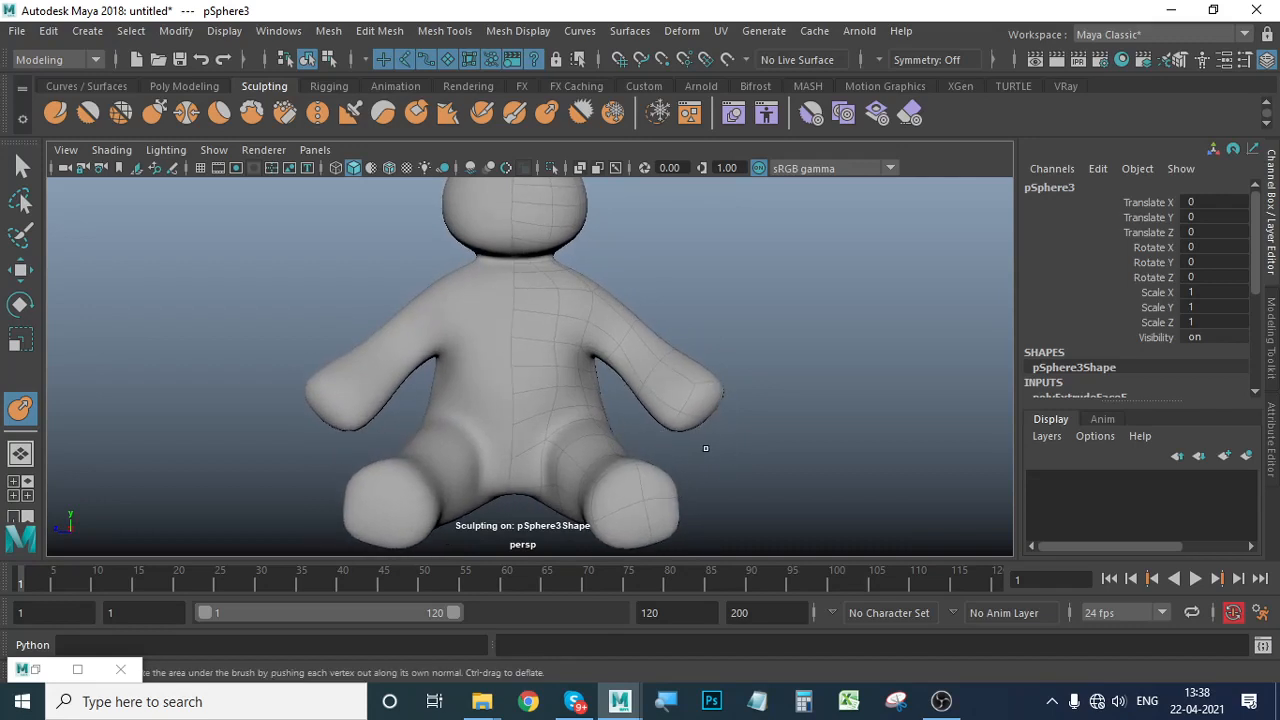
Switch to the Grab tool and examine the arms, body and head from above, the side and close up.
left_click(153, 111)
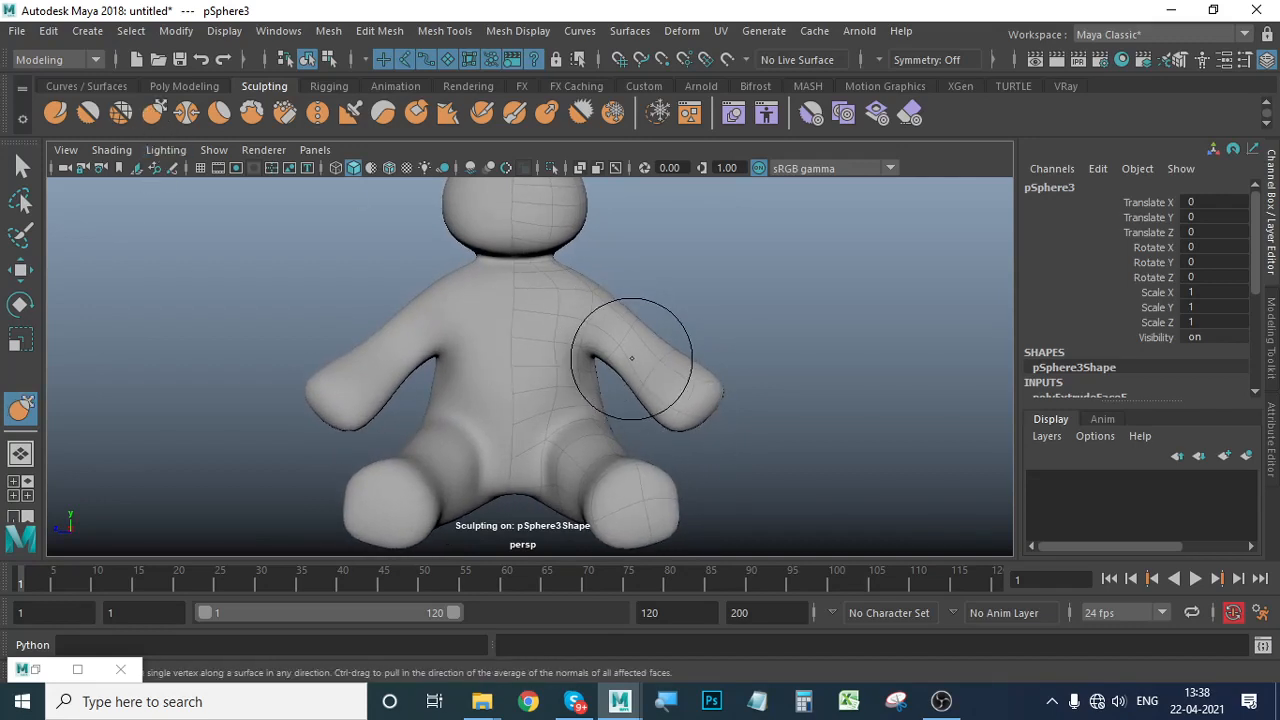
mouse_move(636, 349)
left_mouse_down("alt")
mouse_move(711, 491)
mouse_move(677, 394)
left_mouse_up("alt")
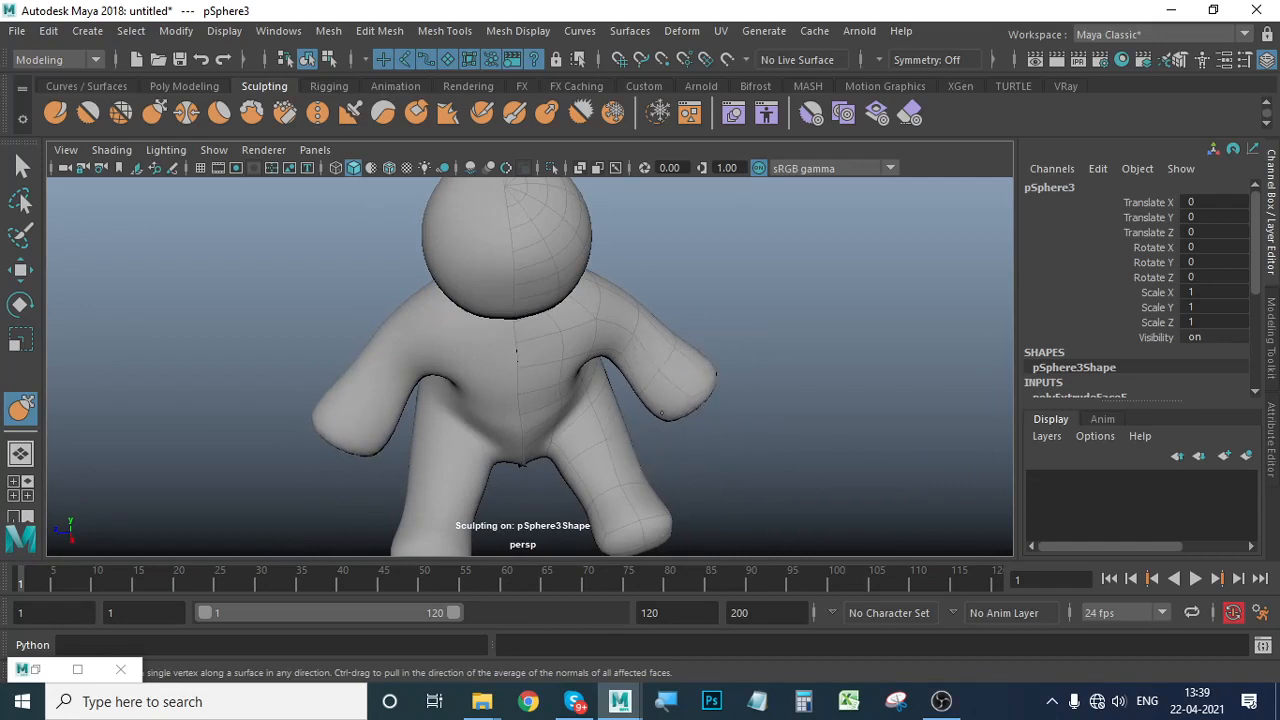
mouse_move(686, 414)
left_mouse_down("alt")
mouse_move(694, 451)
mouse_move(684, 419)
mouse_move(503, 383)
mouse_move(575, 398)
left_mouse_up("alt")
scroll(665, 385, "down", 1)
scroll(691, 382, "down", 2)
scroll(689, 380, "up", 3)
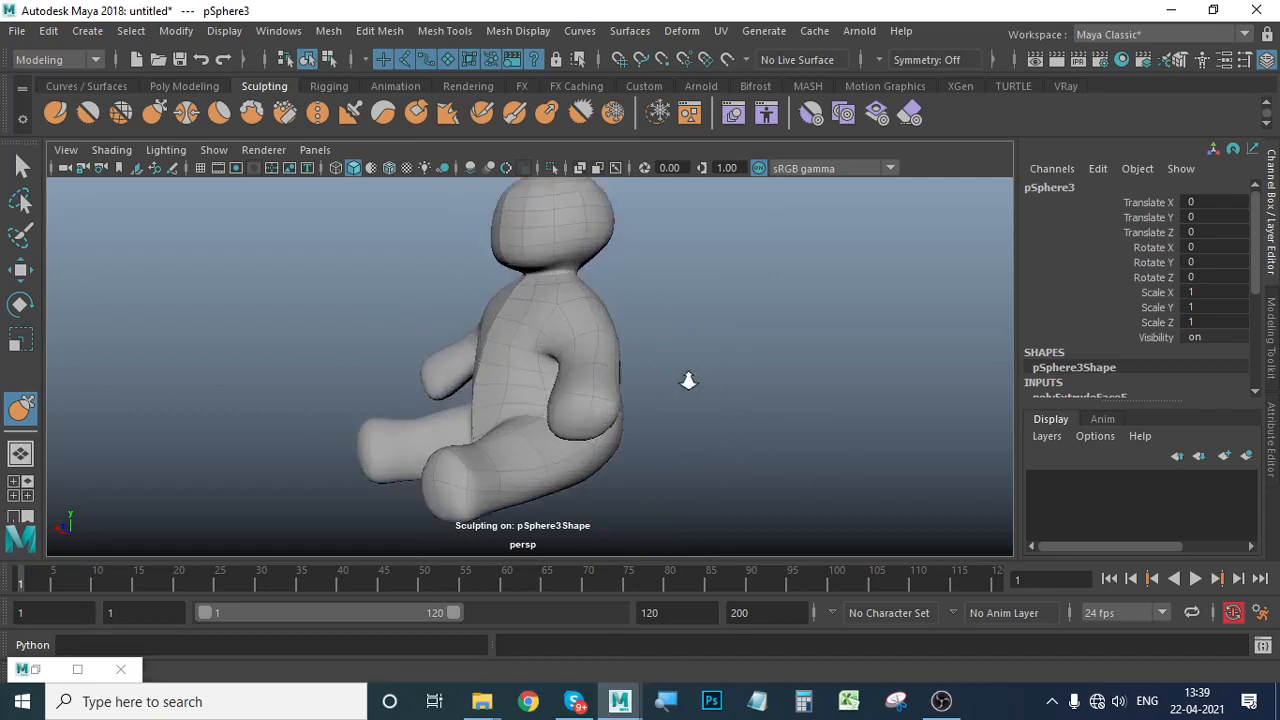
middle_click_drag(695, 228, 666, 323, "alt")
left_click_drag(556, 409, 664, 417, "alt")
scroll(717, 412, "up", 3)
middle_click_drag(717, 414, 722, 484, "alt")
mouse_move(685, 440)
left_mouse_down("alt")
mouse_move(631, 437)
mouse_move(662, 431)
left_mouse_up("alt")
Leave sculpting, select the lower front faces of the half head, extrude them and pull them forward into a snout.
left_click(20, 269)
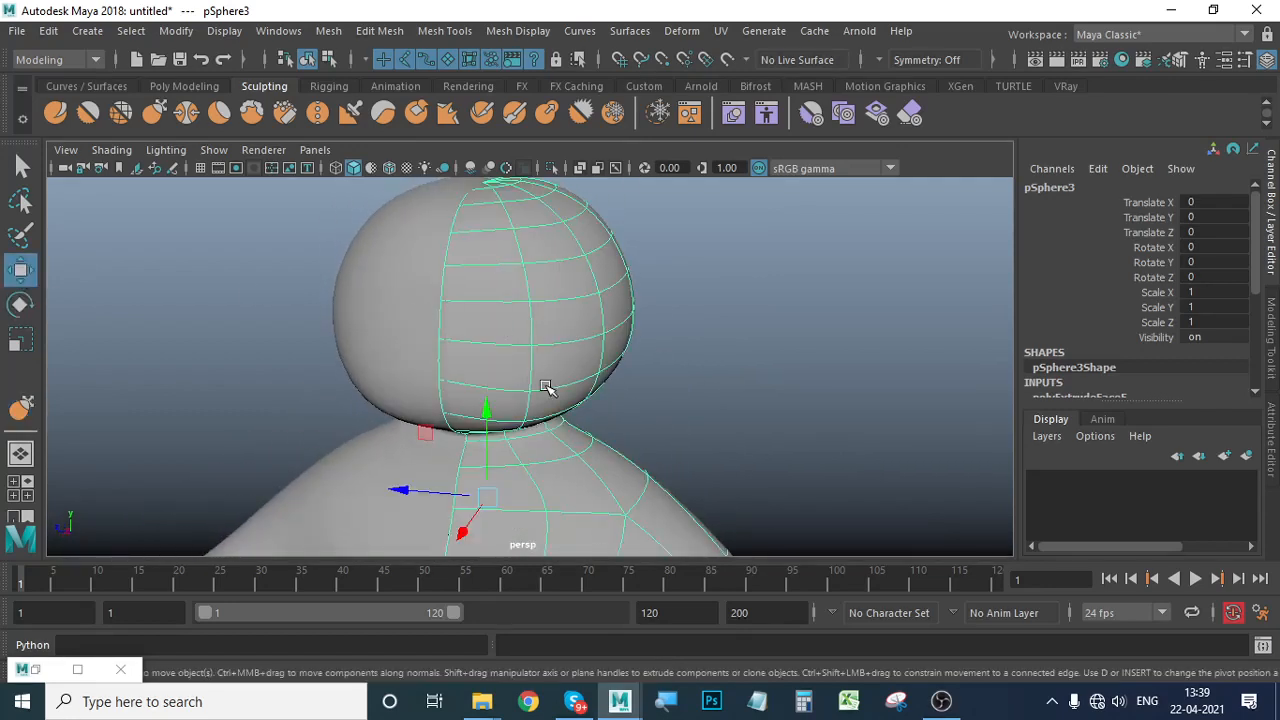
left_click_drag(714, 466, 503, 446, "alt")
right_click_drag(433, 348, 434, 314)
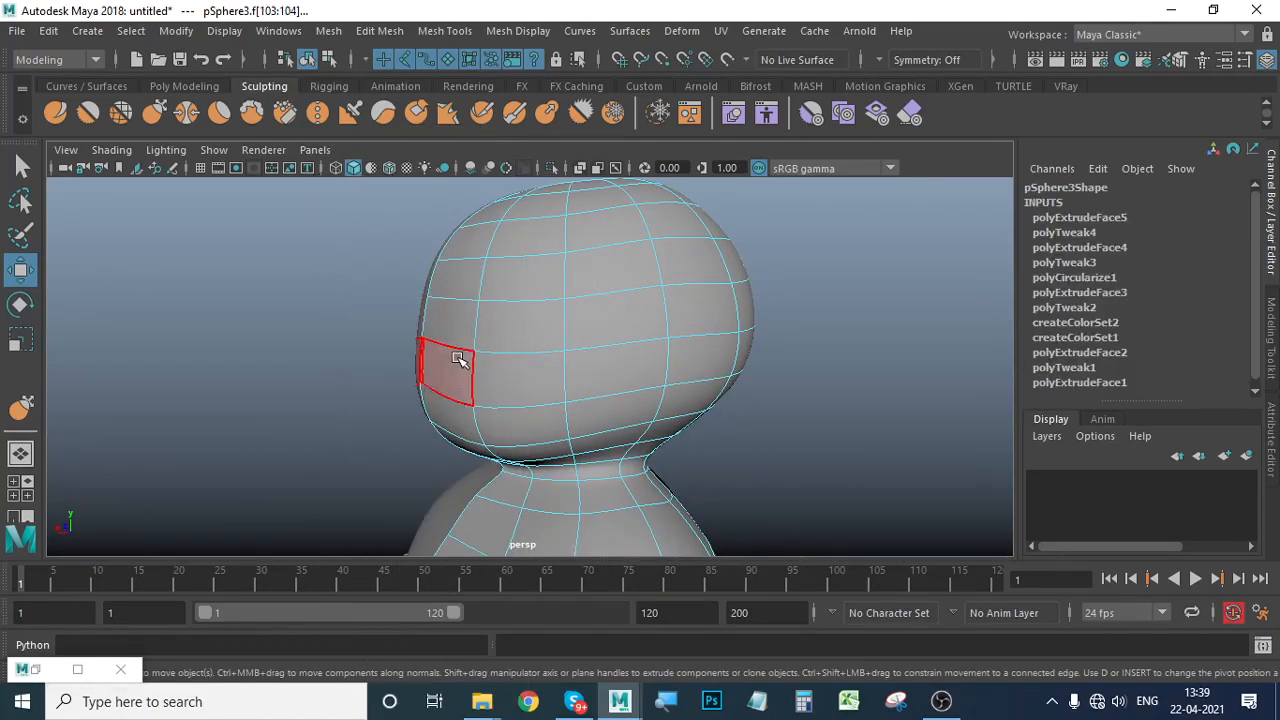
left_click(458, 362)
left_click_drag(458, 362, 466, 323, "alt")
key("ctrl+e")
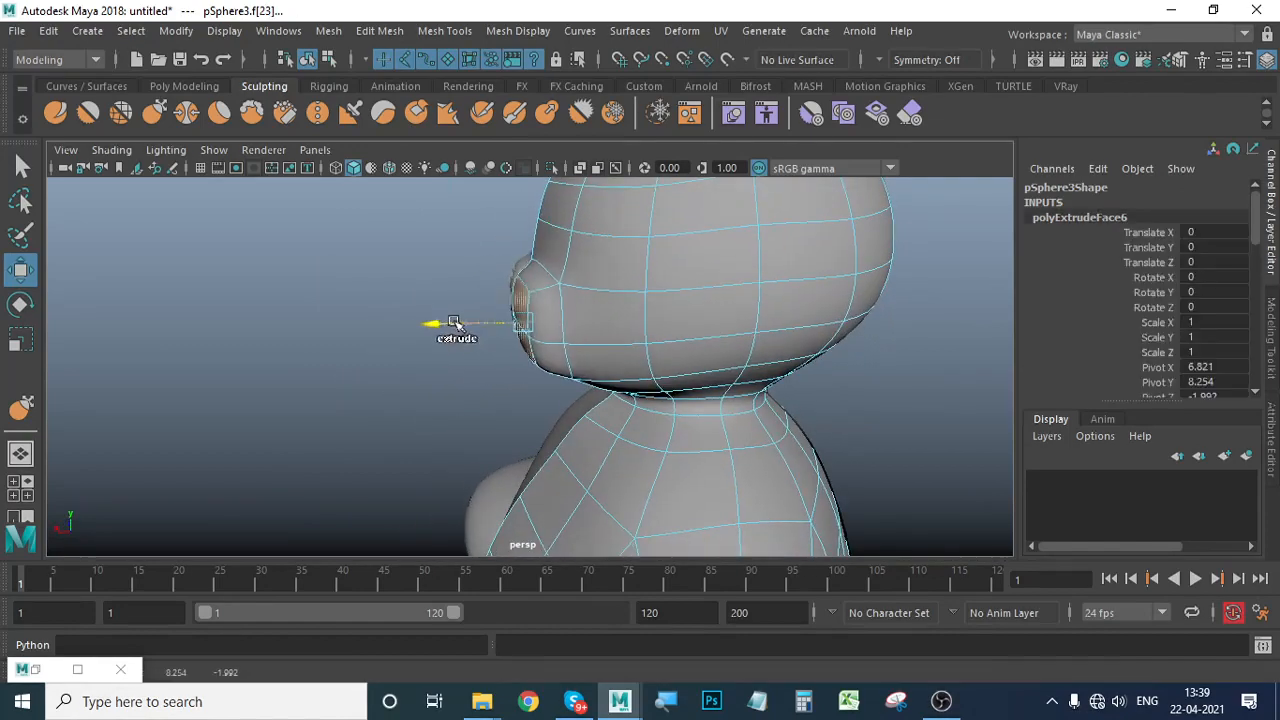
left_click_drag(478, 397, 330, 385, "alt")
middle_click_drag(428, 317, 330, 349)
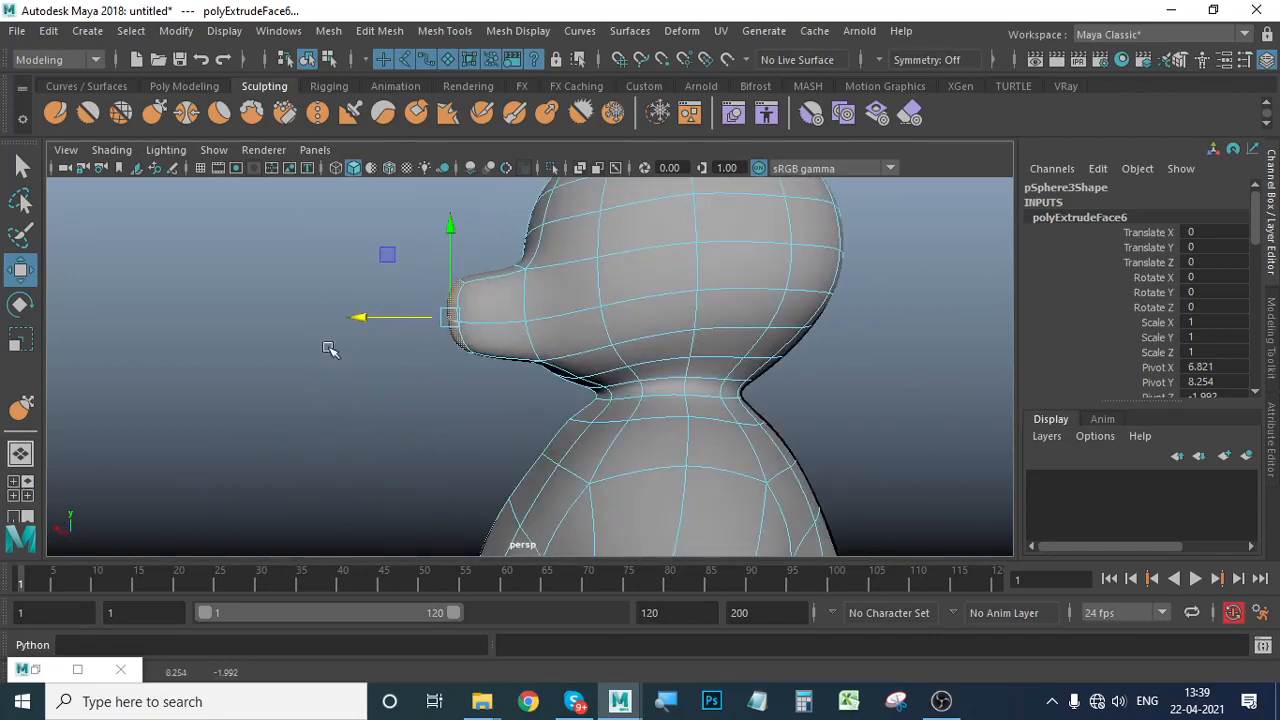
Scale the snout's end faces down vertically and move them back toward the head to shorten the snout.
left_click(20, 338)
left_click_drag(410, 392, 458, 380, "alt")
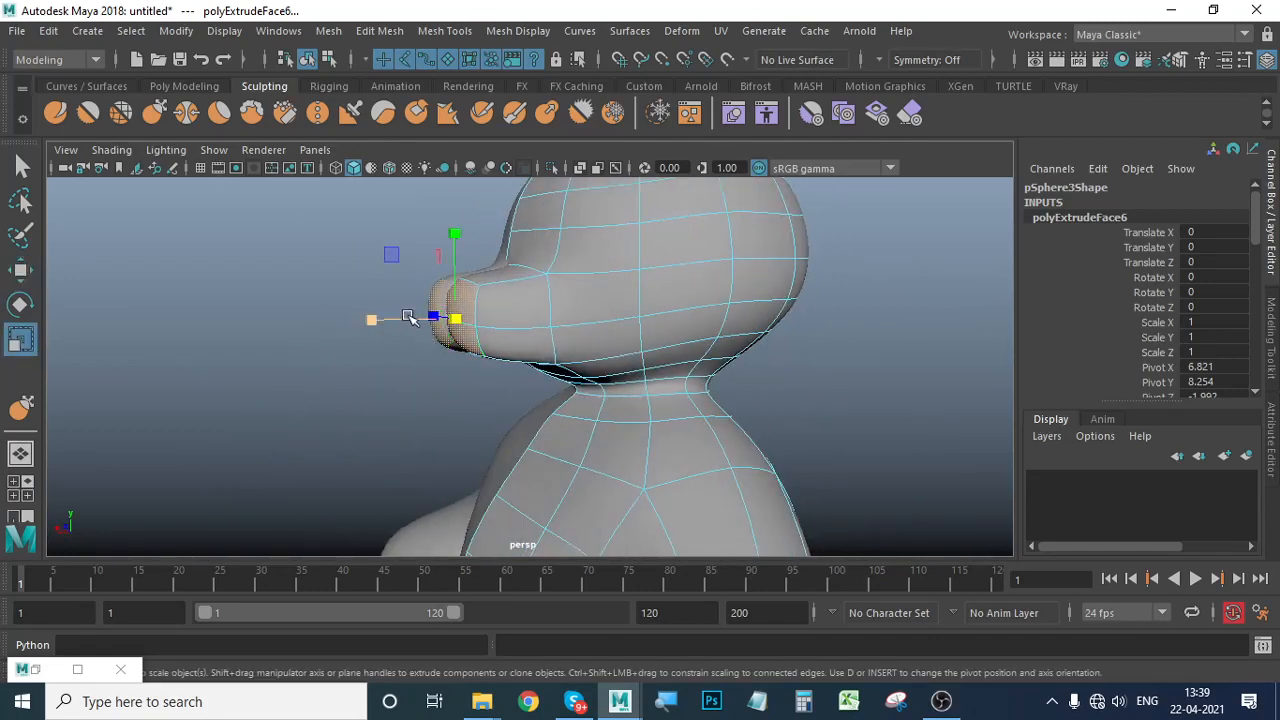
left_click_drag(455, 228, 457, 265)
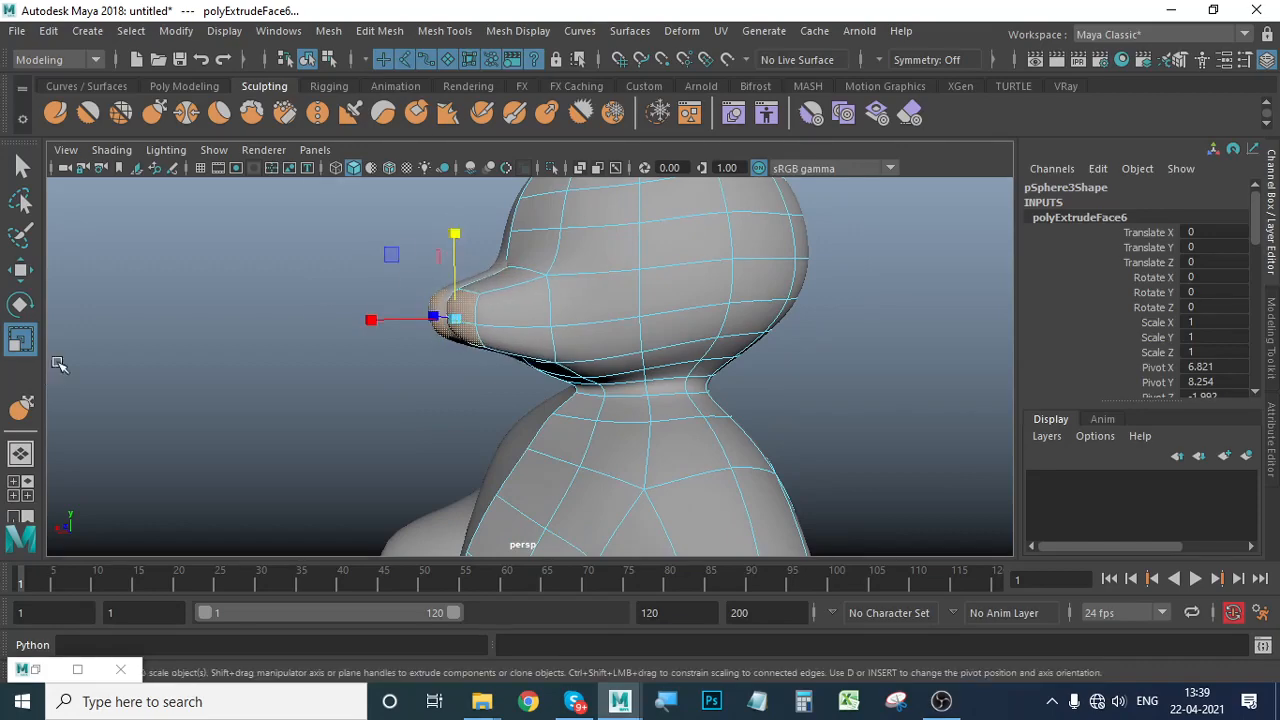
left_click(33, 278)
middle_click_drag(466, 419, 437, 423, "alt")
left_click_drag(437, 423, 480, 420, "alt")
left_click_drag(345, 318, 374, 320)
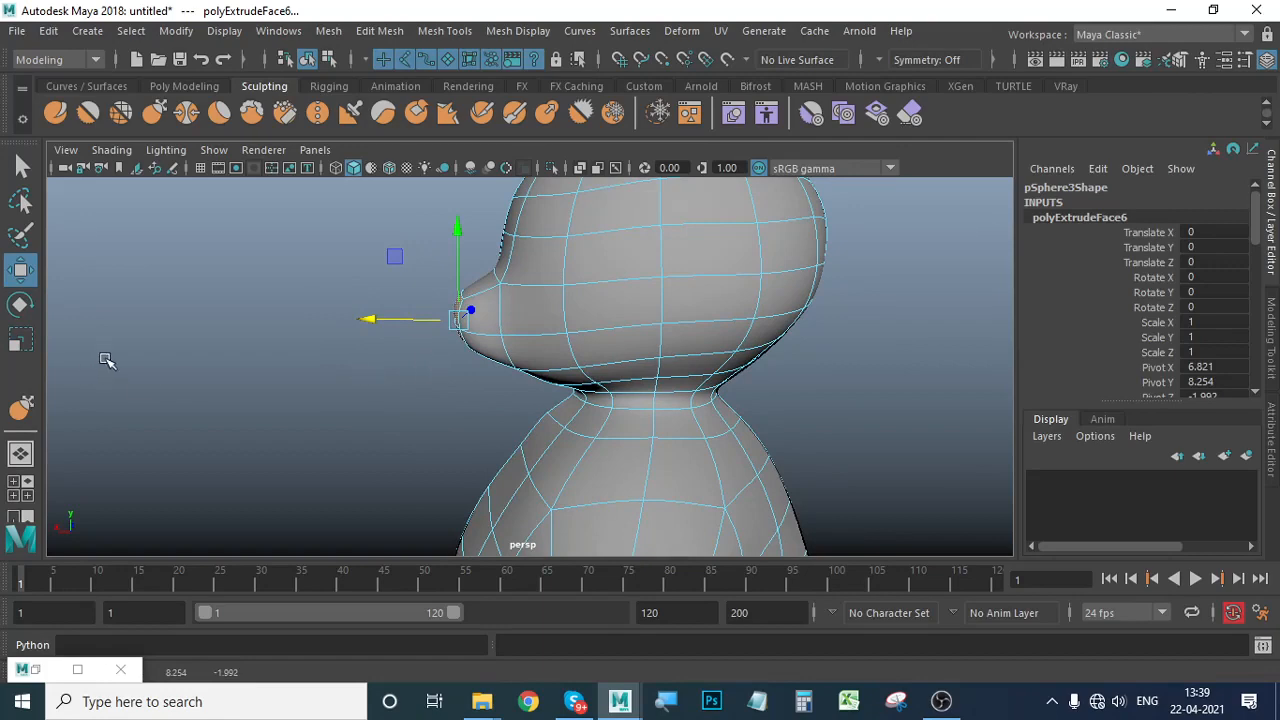
middle_click_drag(458, 362, 429, 377, "alt")
mouse_move(429, 377)
left_mouse_down("alt")
mouse_move(454, 426)
mouse_move(429, 377)
left_mouse_up("alt")
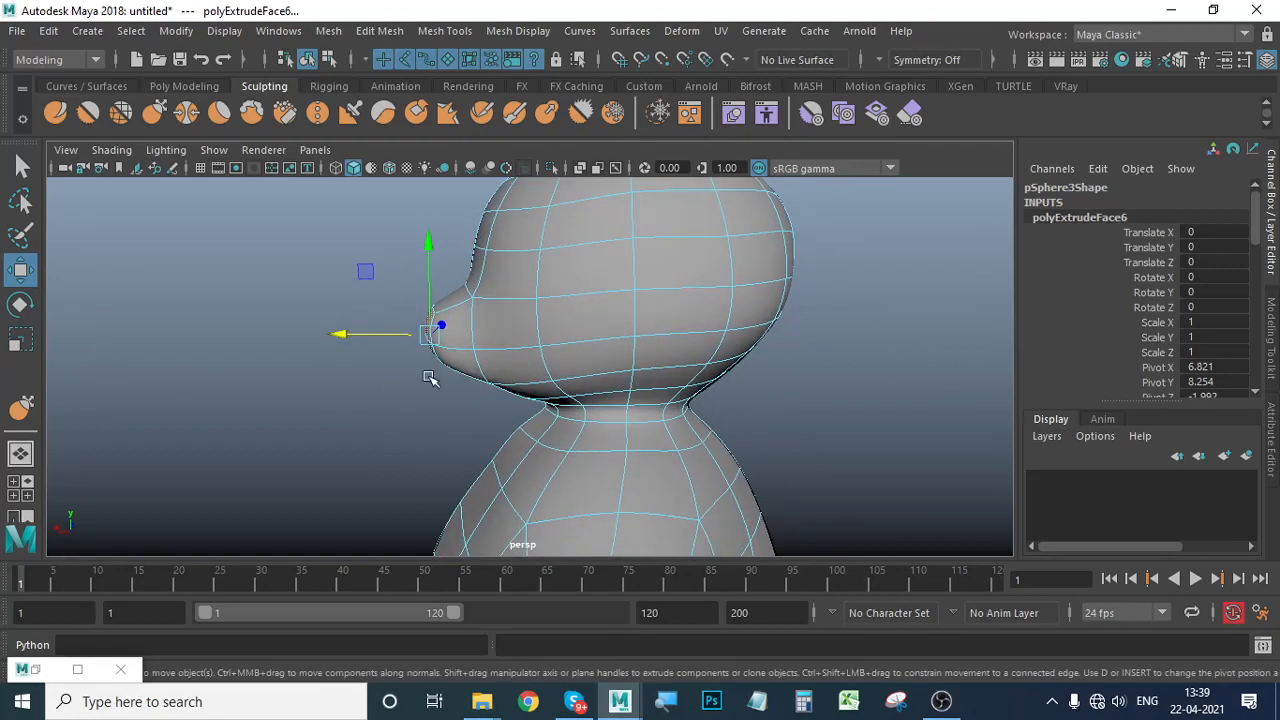
Extrude the snout's end faces again and scale them narrower across the width.
mouse_move(375, 336)
left_mouse_down("shift")
mouse_move(347, 336)
mouse_move(402, 342)
mouse_move(372, 346)
left_mouse_up("shift")
left_click(20, 341)
left_click_drag(387, 410, 507, 380, "alt")
left_click(427, 366)
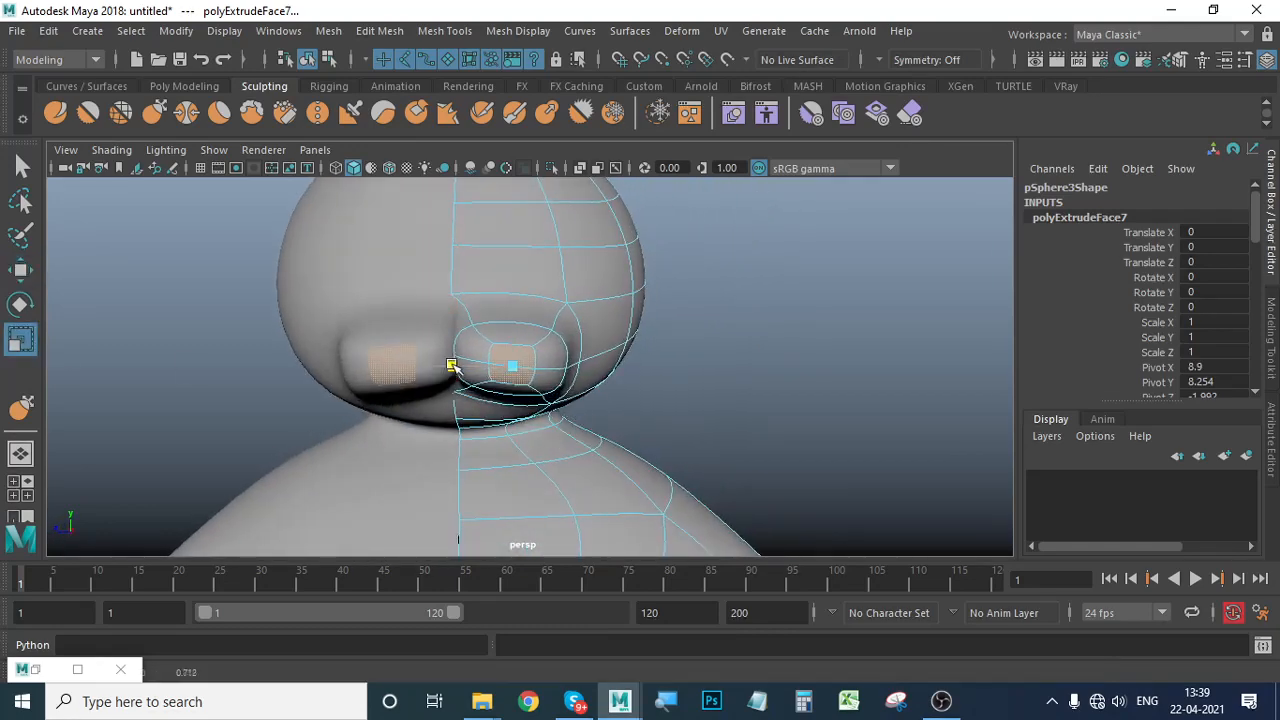
Select the snout's inner faces along the centre seam and delete them.
left_click(20, 268)
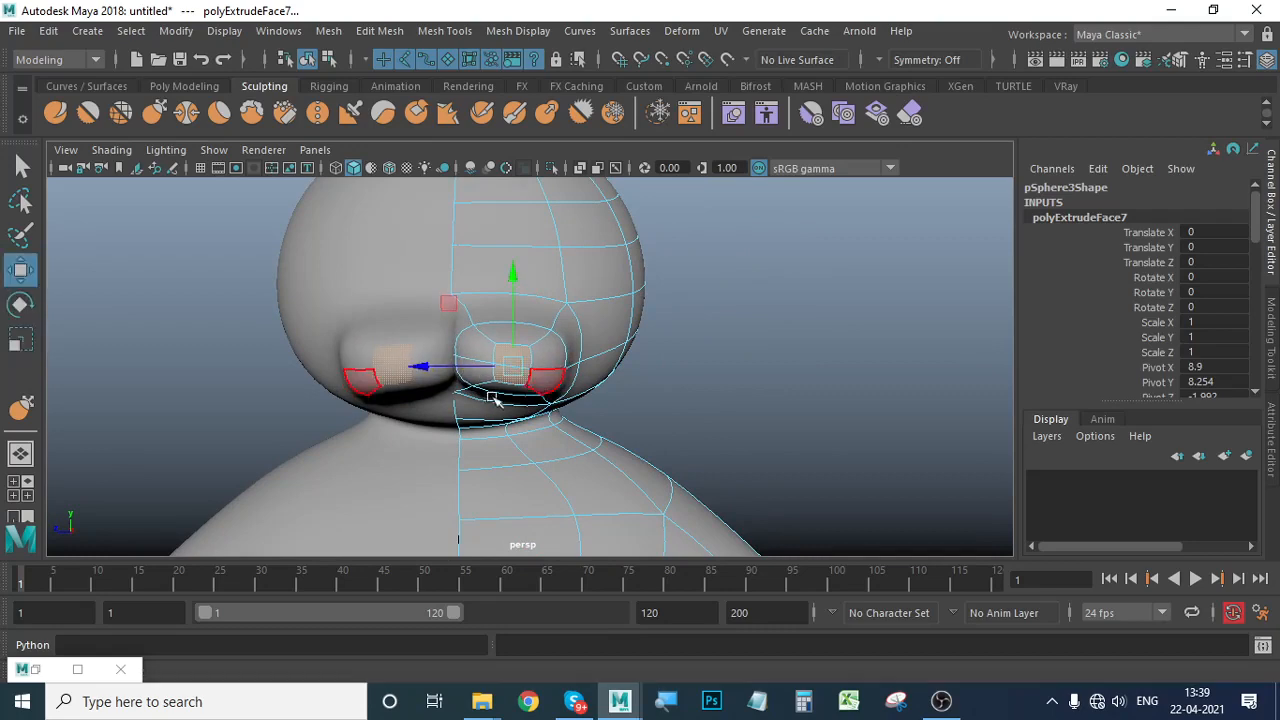
left_click_drag(491, 394, 531, 314, "alt")
right_click_drag(509, 185, 510, 240)
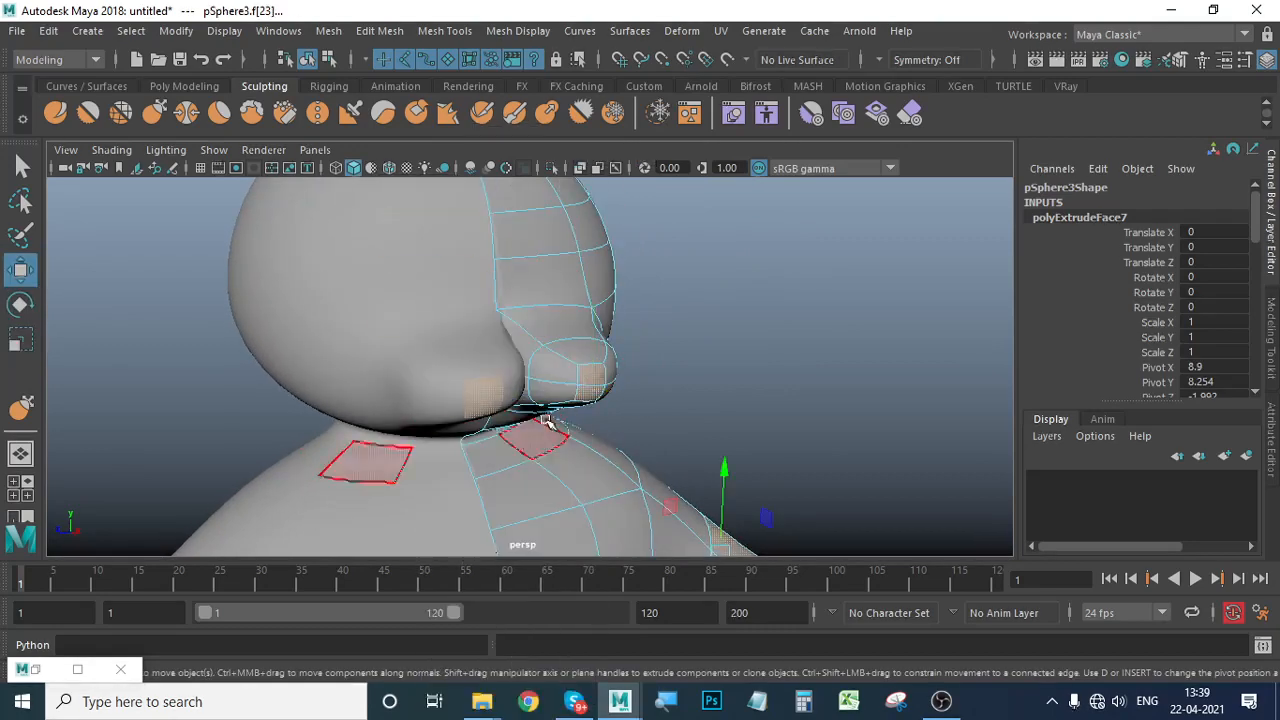
left_click(521, 338)
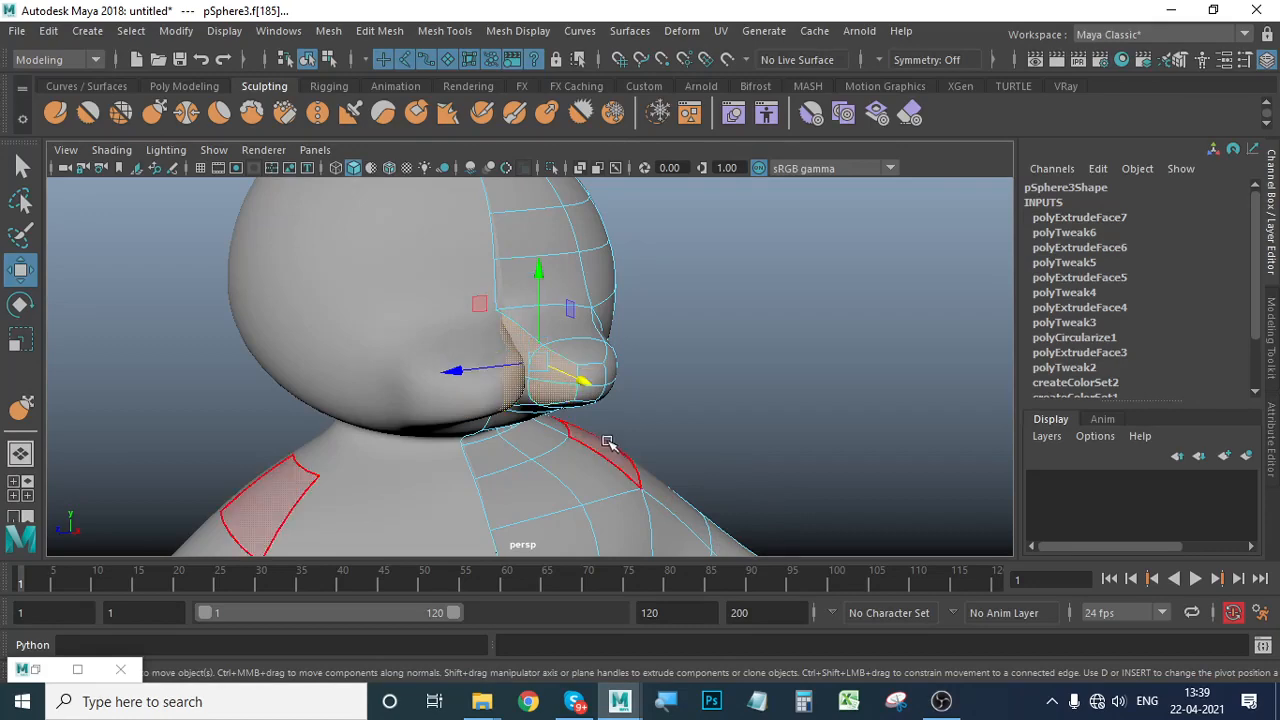
left_click_drag(606, 443, 595, 418, "alt")
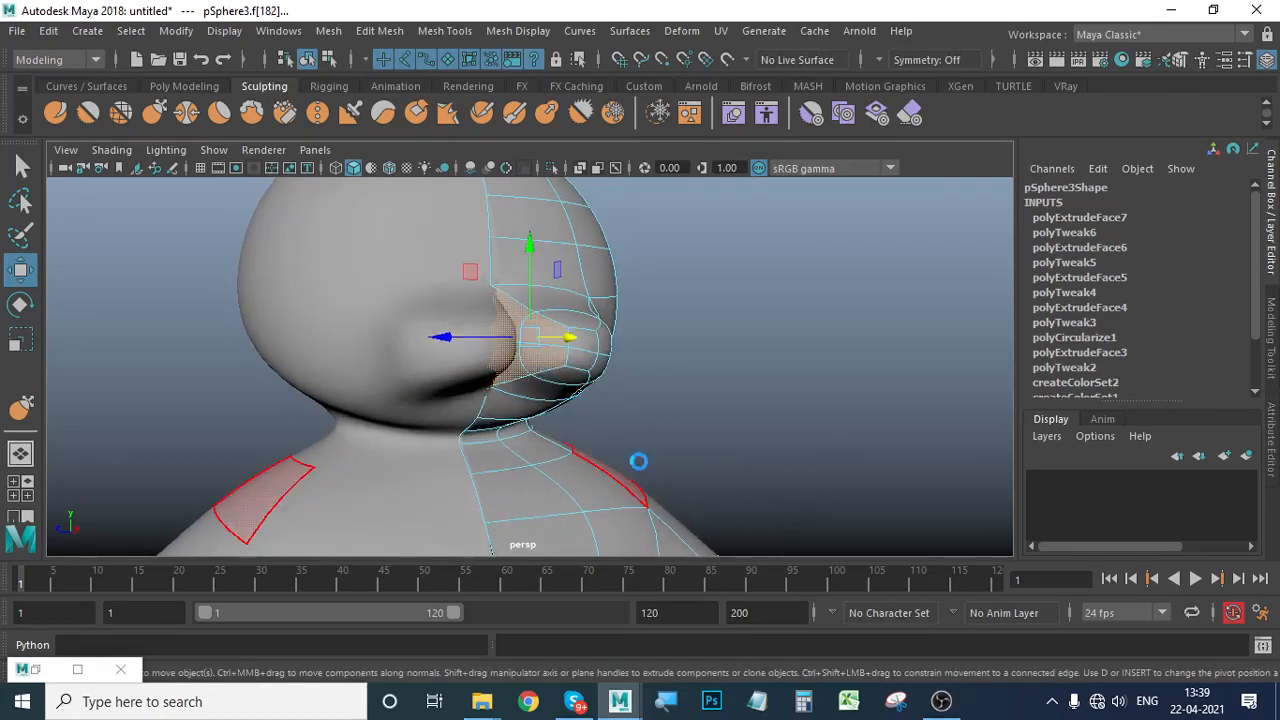
key("Delete")
left_click_drag(626, 426, 560, 416, "alt")
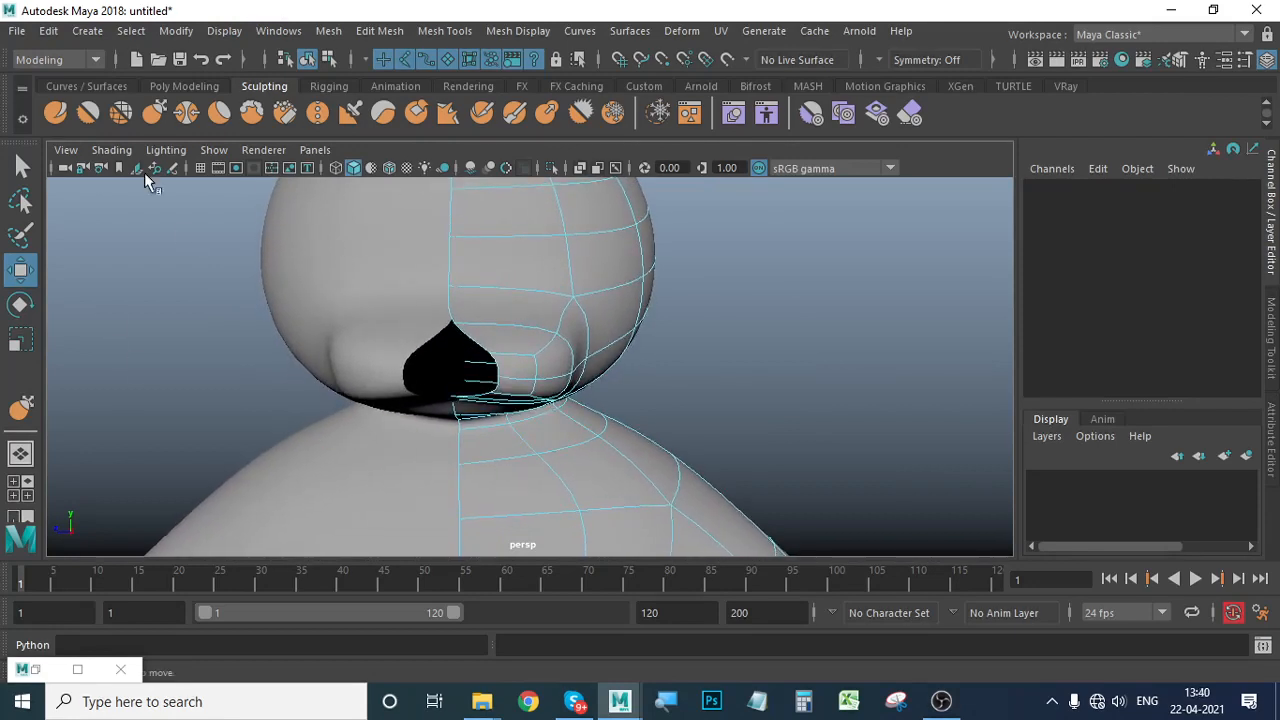
Return the half body to object mode and, with a smaller Grab brush, pull the snout's open inner edge to the centre seam.
left_click(155, 112)
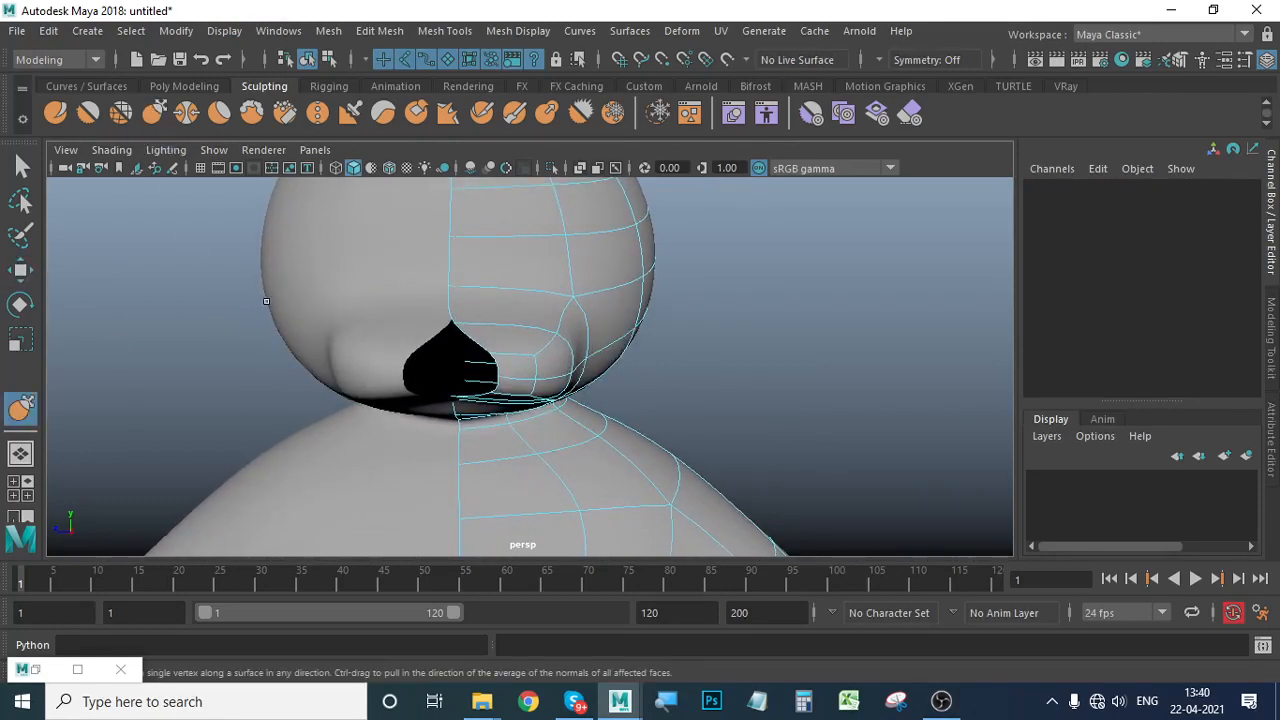
mouse_move(443, 287)
right_mouse_down()
mouse_move(495, 216)
mouse_move(519, 265)
mouse_move(532, 262)
mouse_move(688, 166)
right_mouse_up()
left_click(25, 273)
left_click(654, 292)
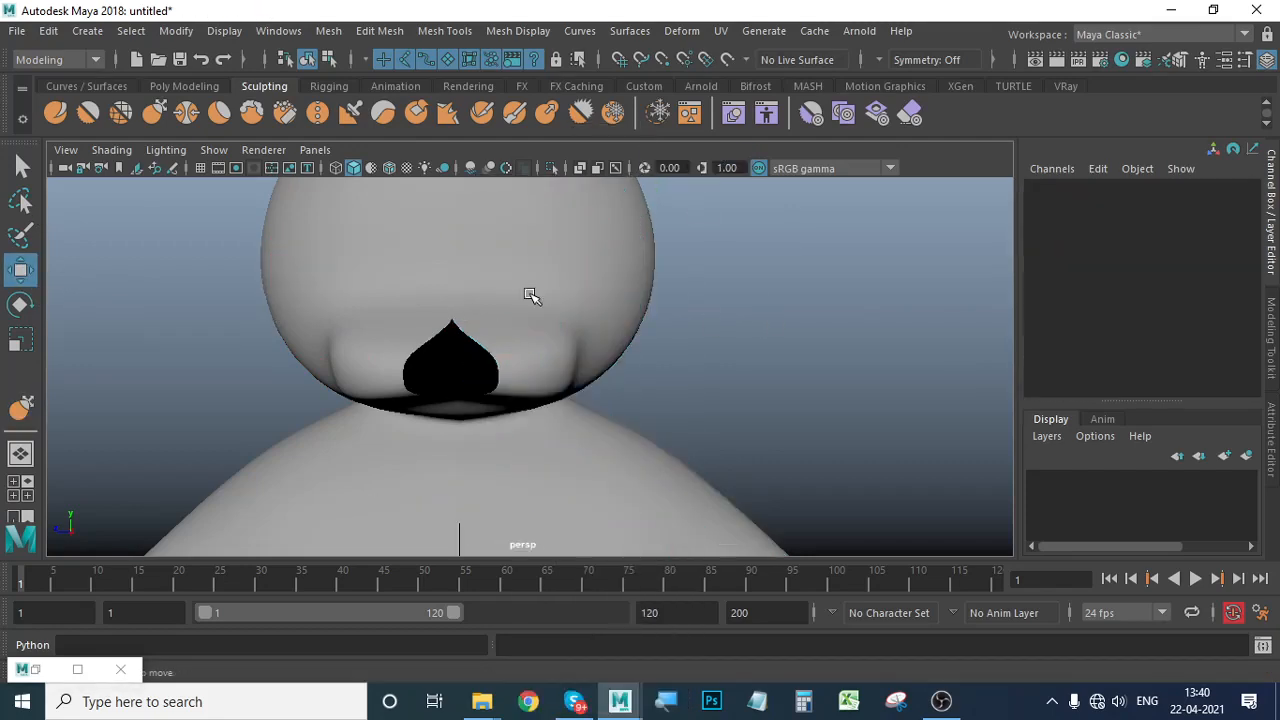
left_click(26, 413)
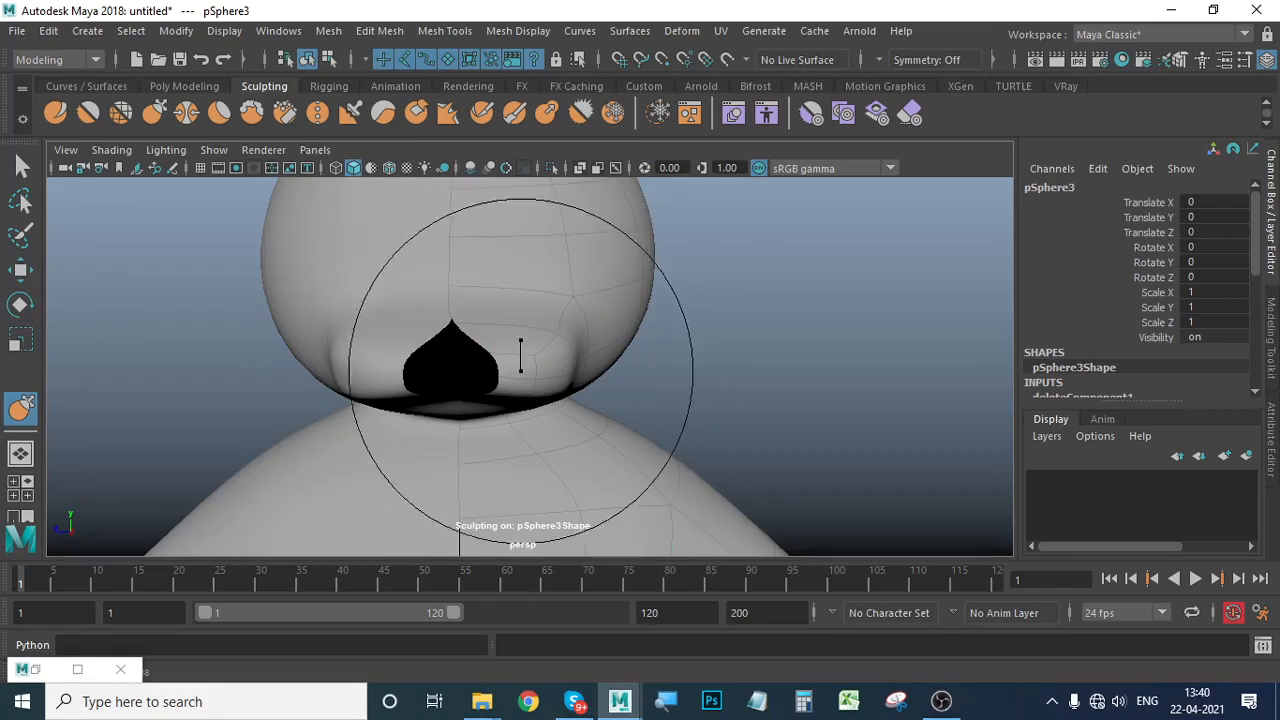
left_click_drag(521, 371, 428, 369)
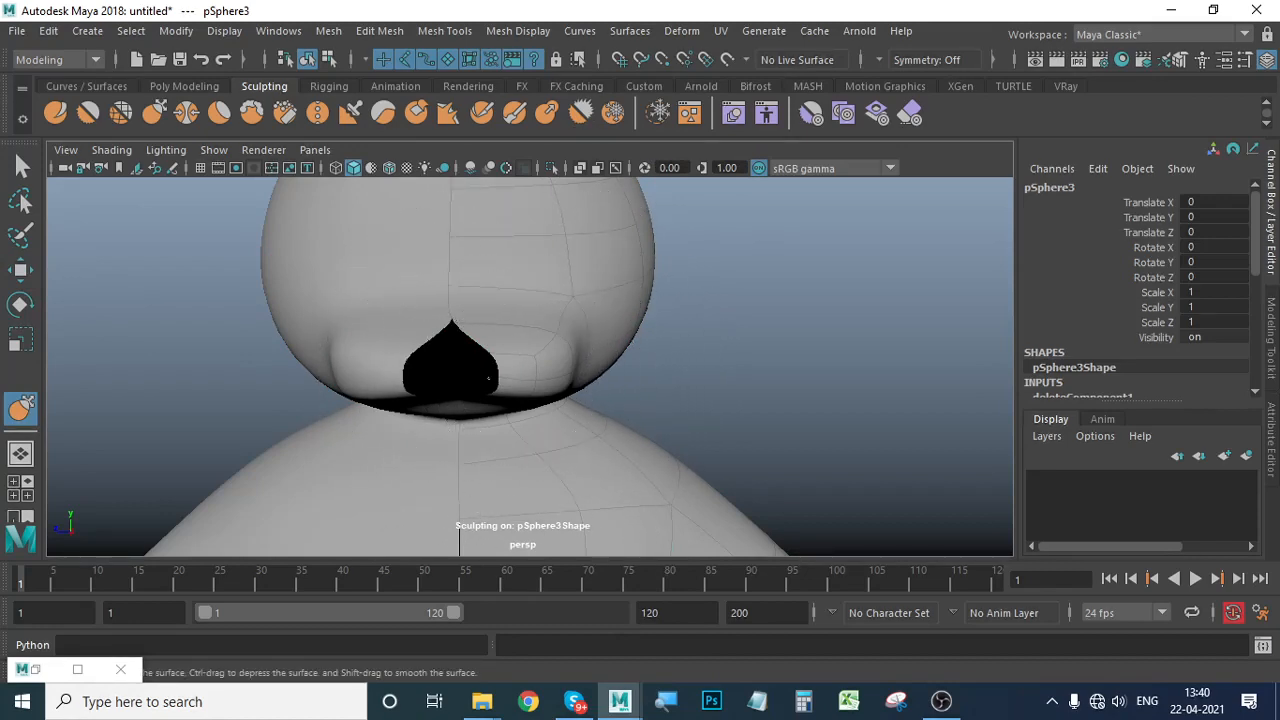
scroll(505, 377, "down", 3)
left_click_drag(505, 377, 531, 426, "alt")
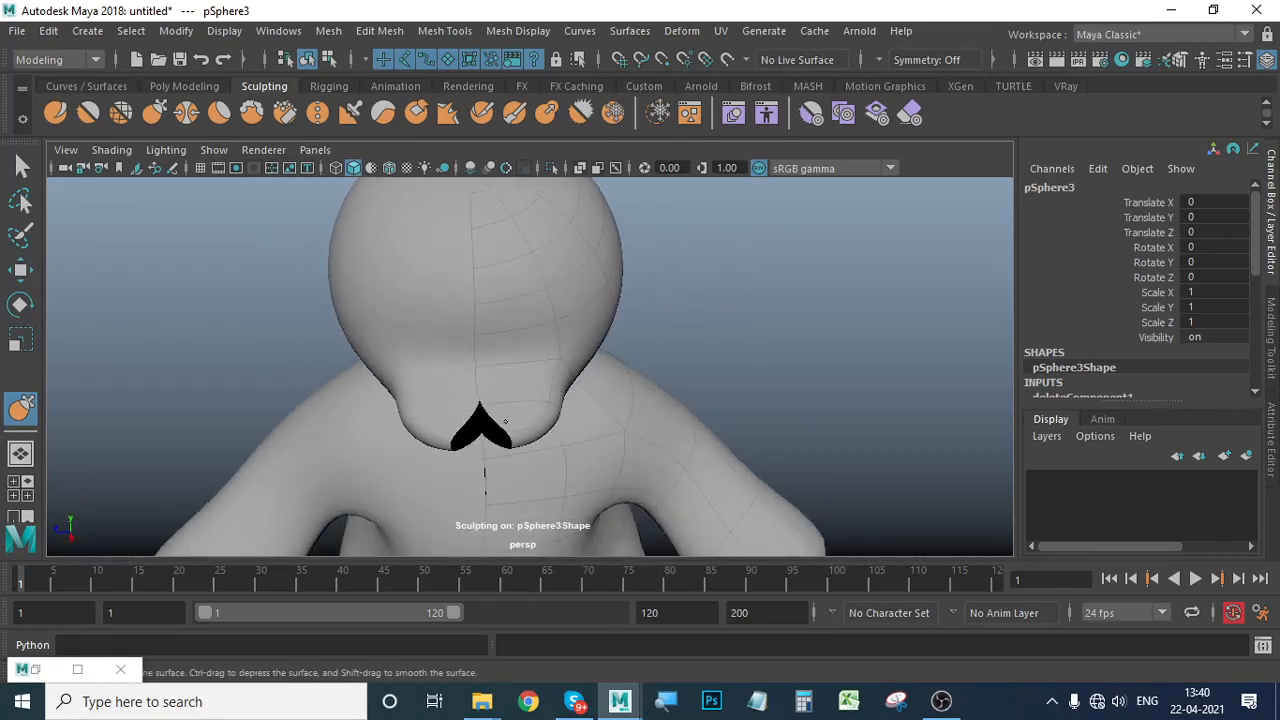
mouse_move(657, 449)
left_mouse_down("alt")
mouse_move(651, 417)
mouse_move(556, 418)
left_mouse_up("alt")
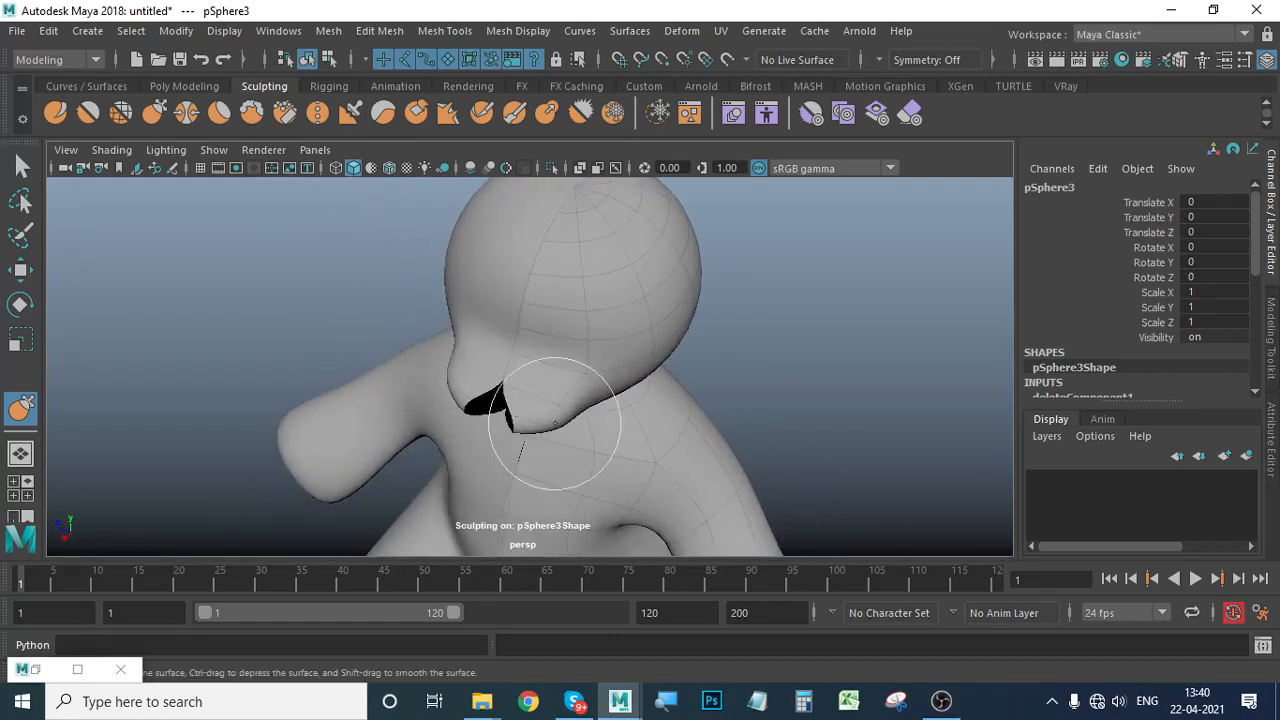
key("ctrl+z")
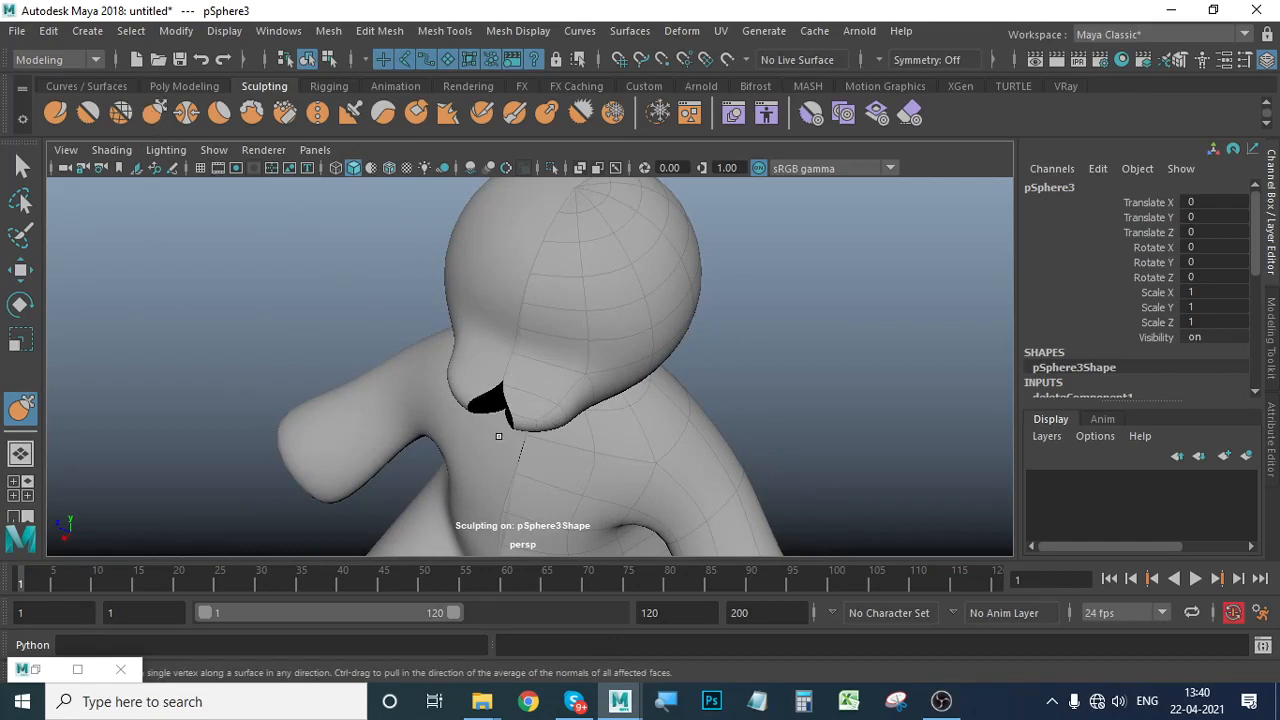
mouse_move(534, 403)
left_mouse_down()
mouse_move(491, 394)
mouse_move(510, 401)
left_mouse_up()
left_click_drag(543, 466, 543, 390, "alt")
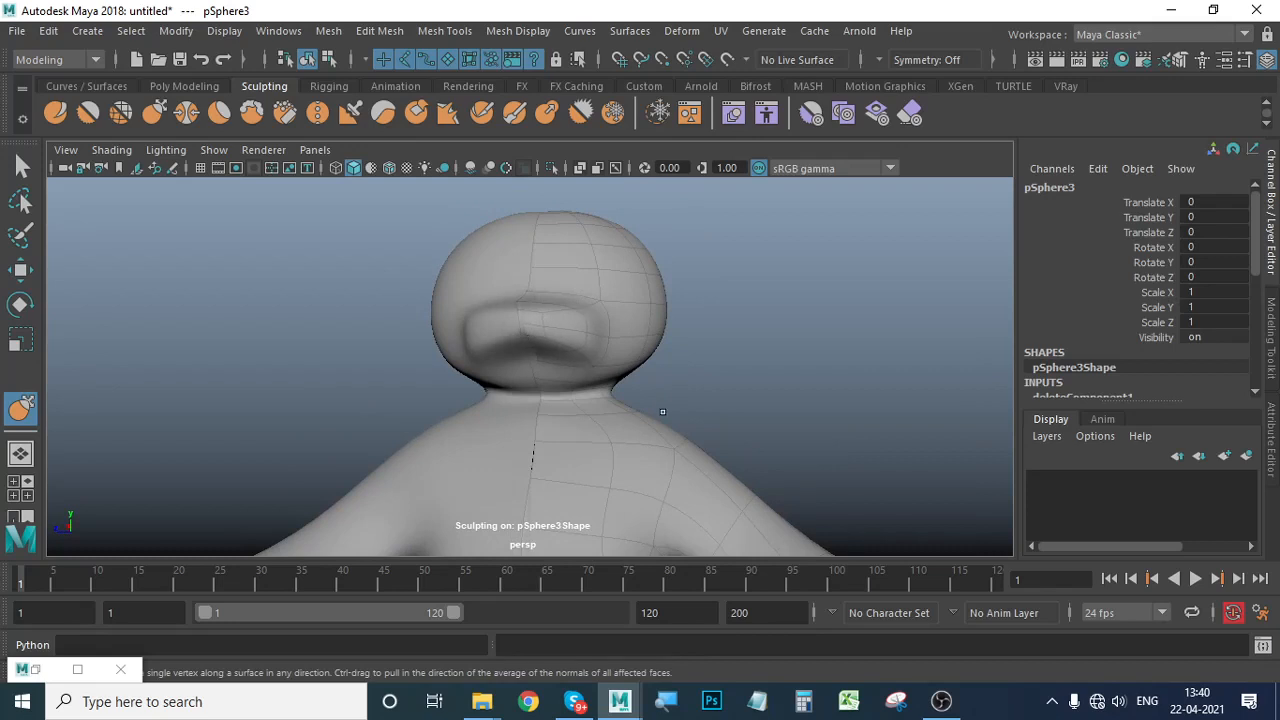
Resize the Grab brush and reshape the snout's bridge into a smoother slope from the forehead.
left_click_drag(662, 411, 581, 392, "alt")
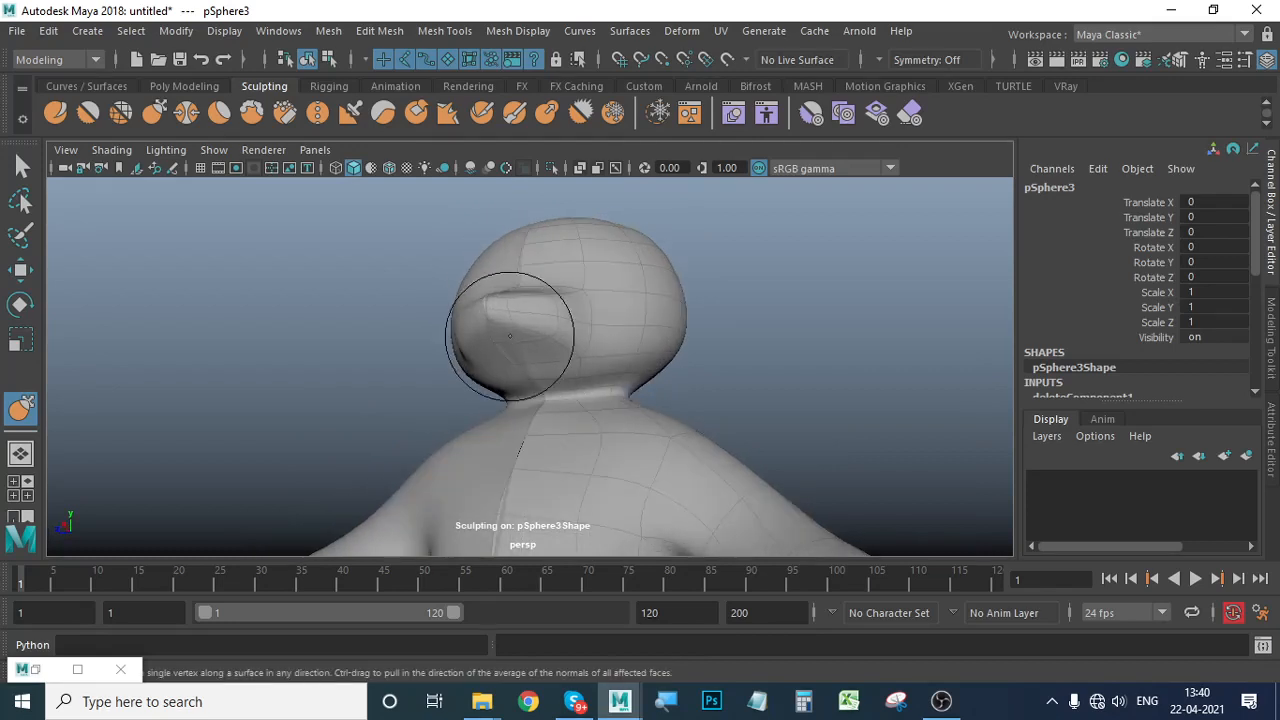
left_click_drag(606, 410, 509, 437, "alt")
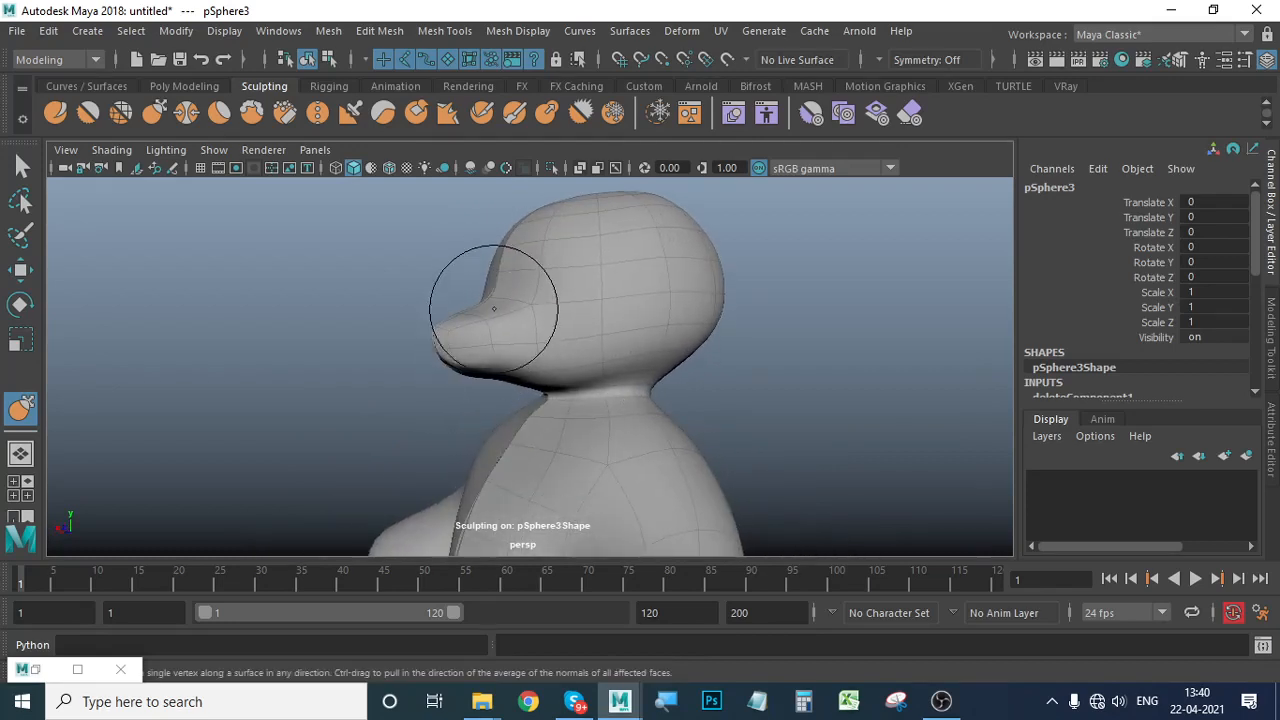
key("b")
left_click_drag(511, 297, 529, 295)
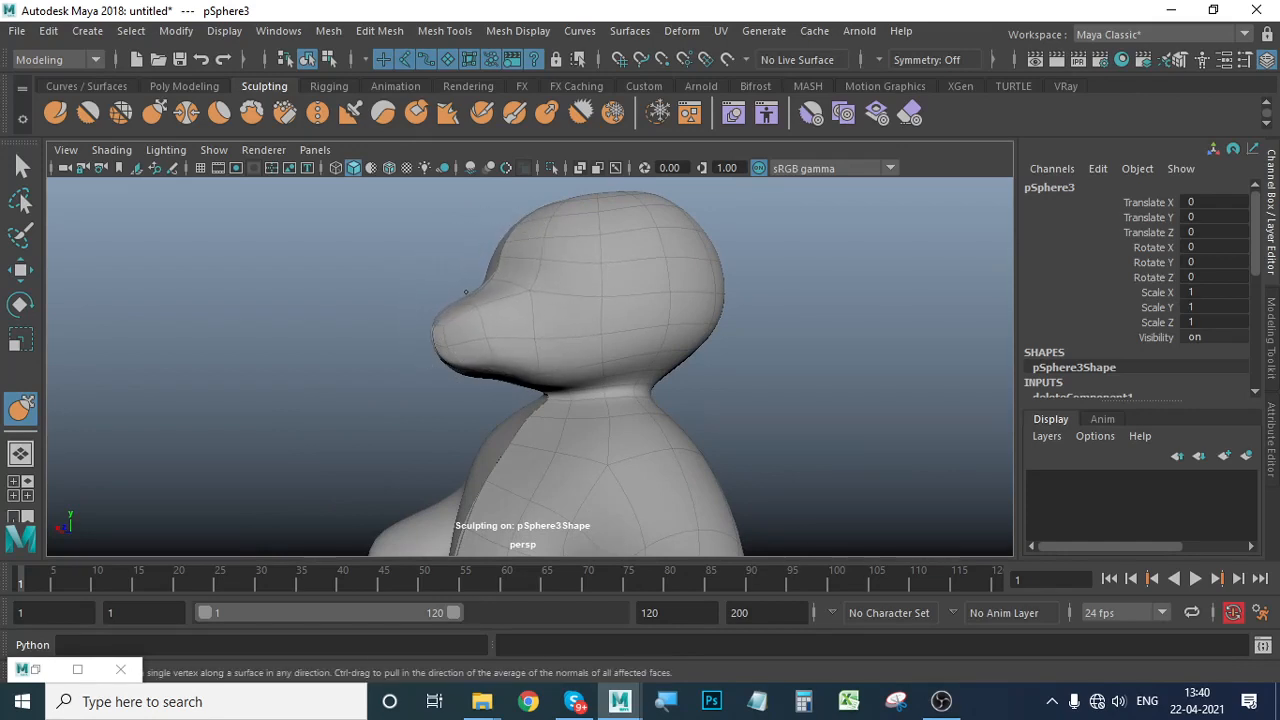
left_click_drag(466, 288, 509, 417, "alt")
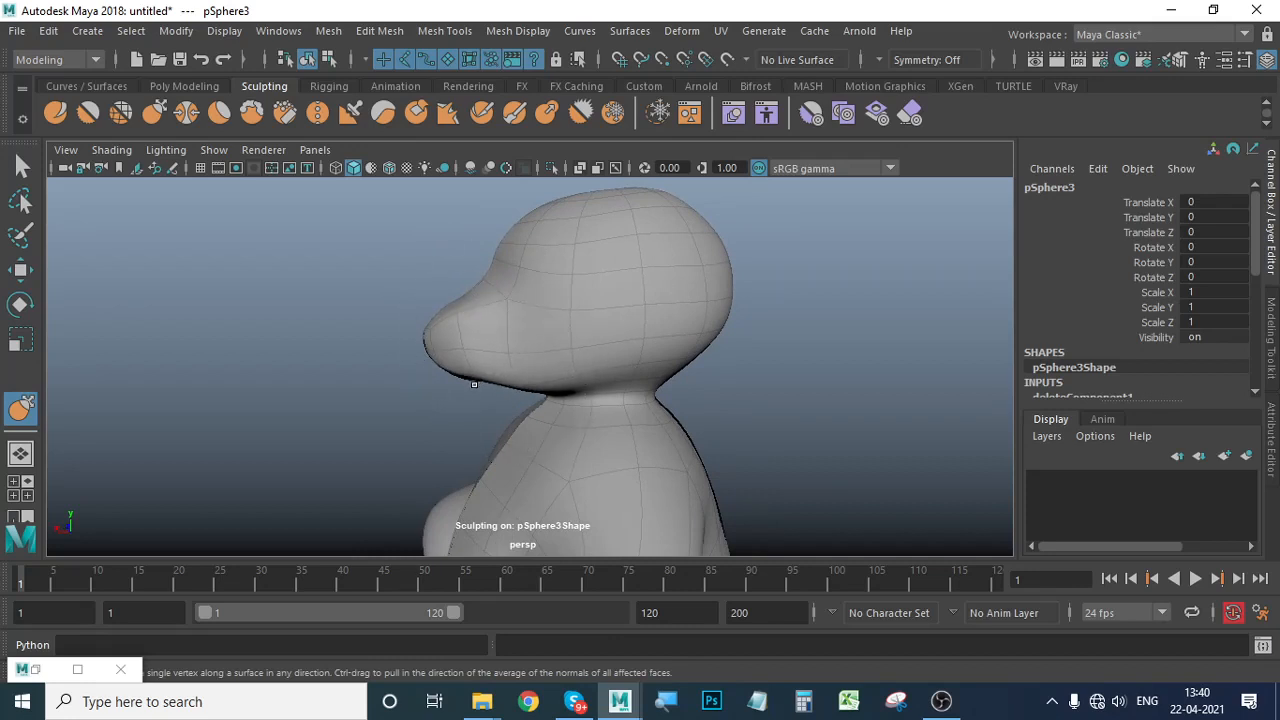
Smooth the snout's surface and round its tip with the Grab brush.
left_click_drag(474, 384, 536, 371, "alt")
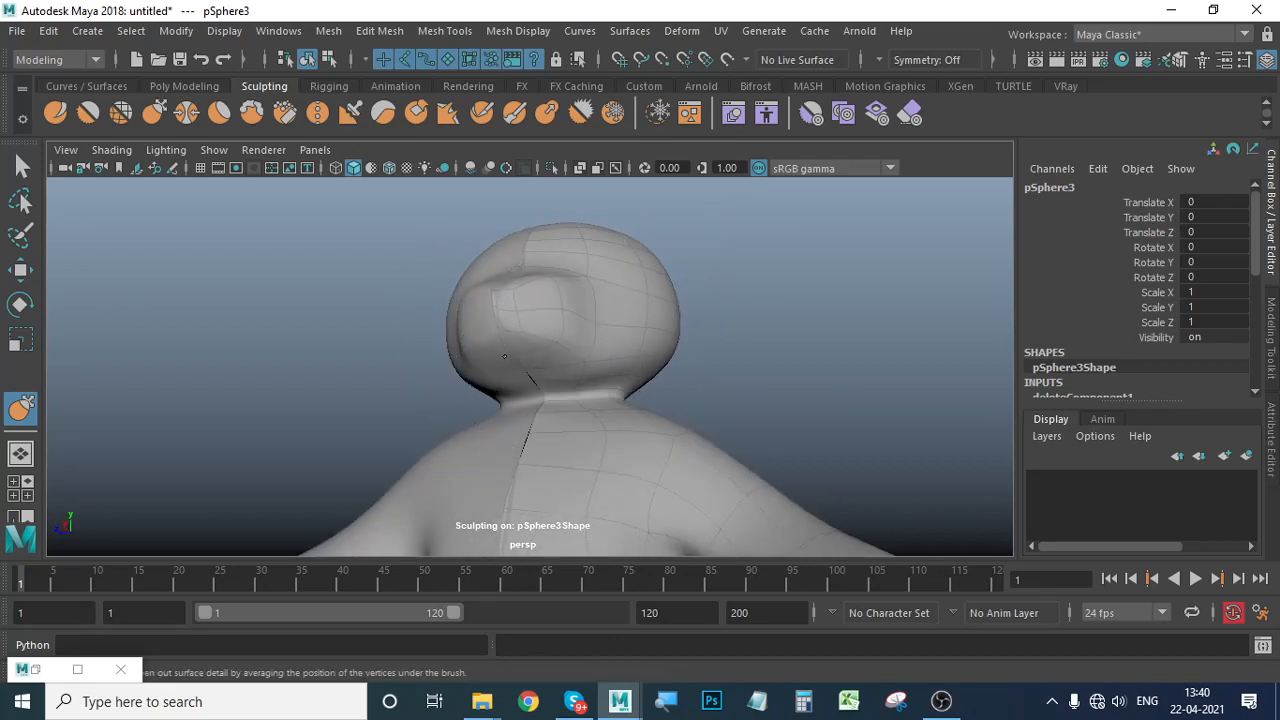
left_click_drag(492, 301, 457, 337, "alt")
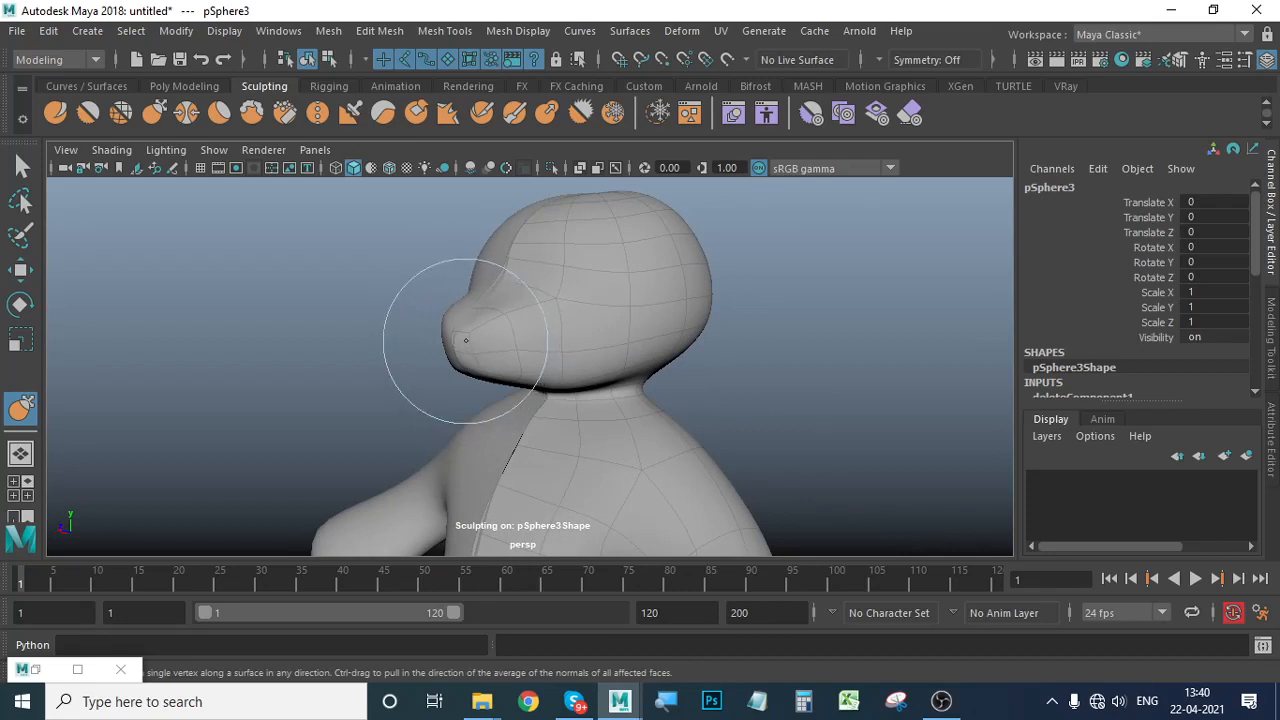
left_click_drag(586, 386, 554, 426, "alt")
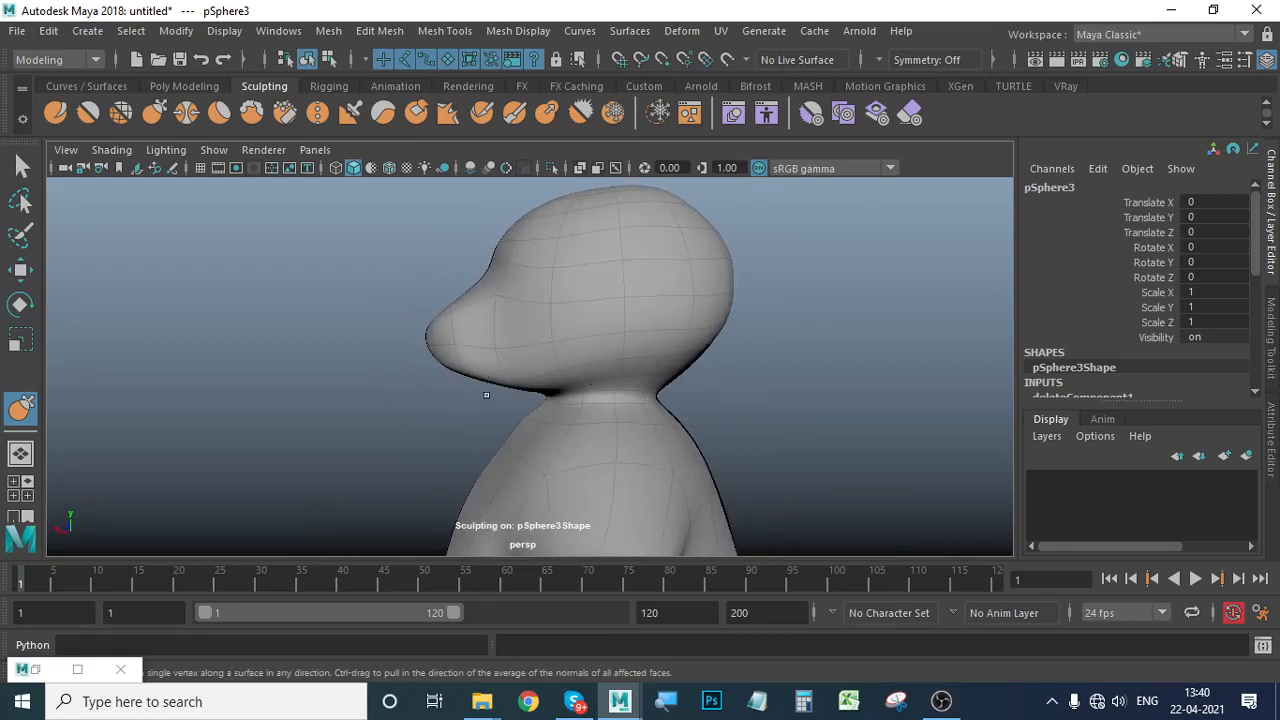
left_click_drag(441, 337, 454, 338)
left_click_drag(472, 399, 639, 432, "alt")
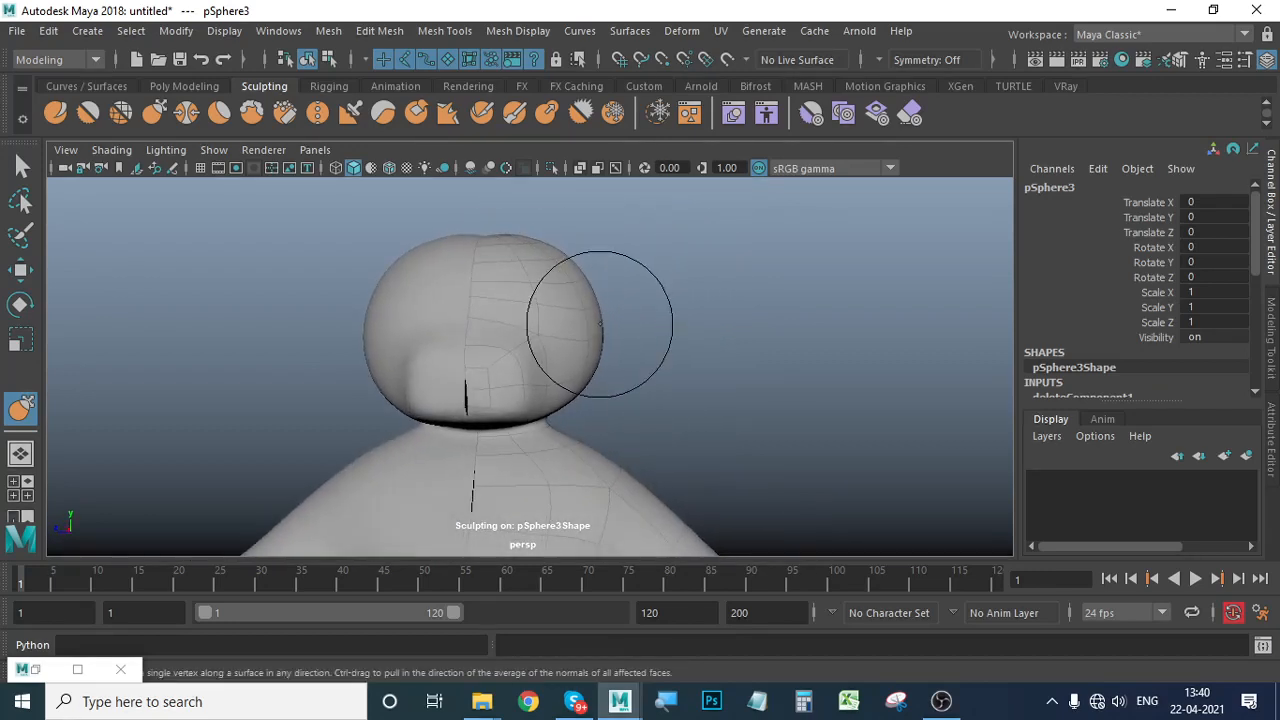
Adjust the Grab brush size and push the side of the head inward to narrow the head.
key("b")
mouse_move(592, 324)
left_mouse_down()
mouse_move(619, 340)
mouse_move(593, 304)
mouse_move(568, 312)
mouse_move(605, 320)
mouse_move(565, 317)
left_mouse_up()
key("b")
mouse_move(649, 404)
left_mouse_down("alt")
mouse_move(642, 388)
mouse_move(581, 399)
mouse_move(423, 446)
mouse_move(606, 429)
mouse_move(484, 380)
left_mouse_up("alt")
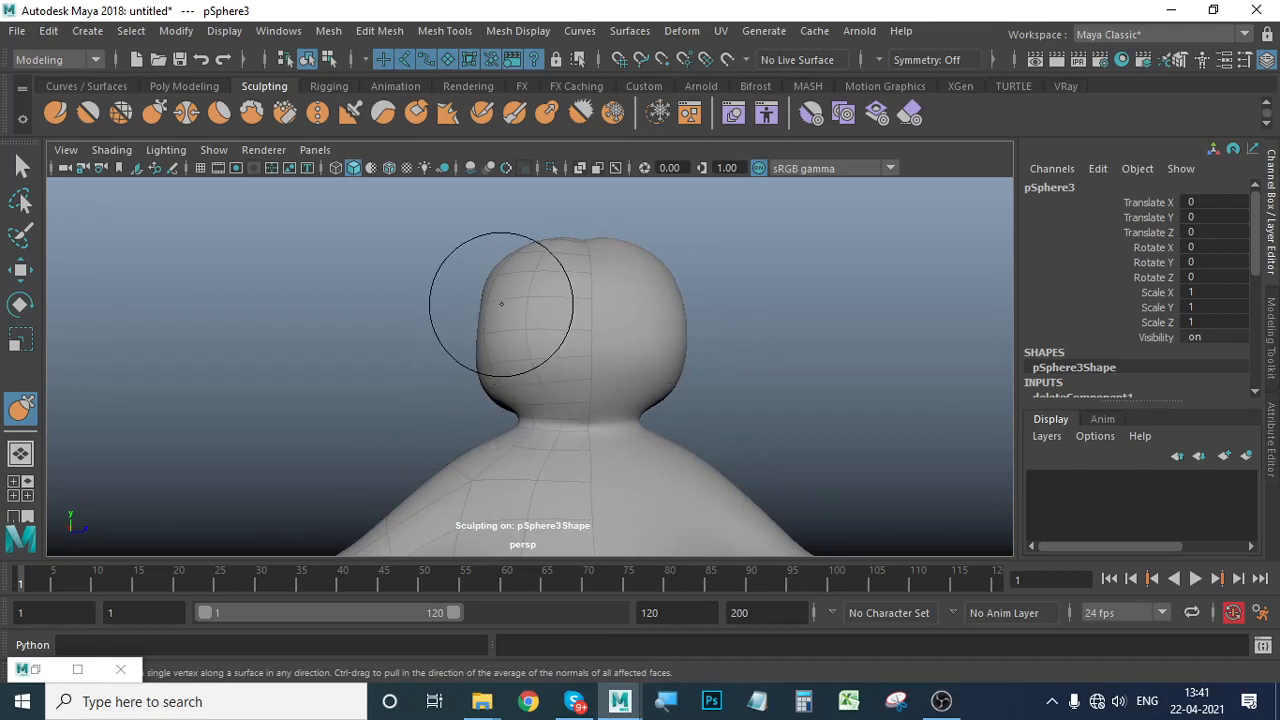
mouse_move(534, 263)
left_mouse_down("alt")
mouse_move(686, 377)
mouse_move(845, 371)
left_mouse_up("alt")
left_click_drag(645, 378, 626, 380, "alt")
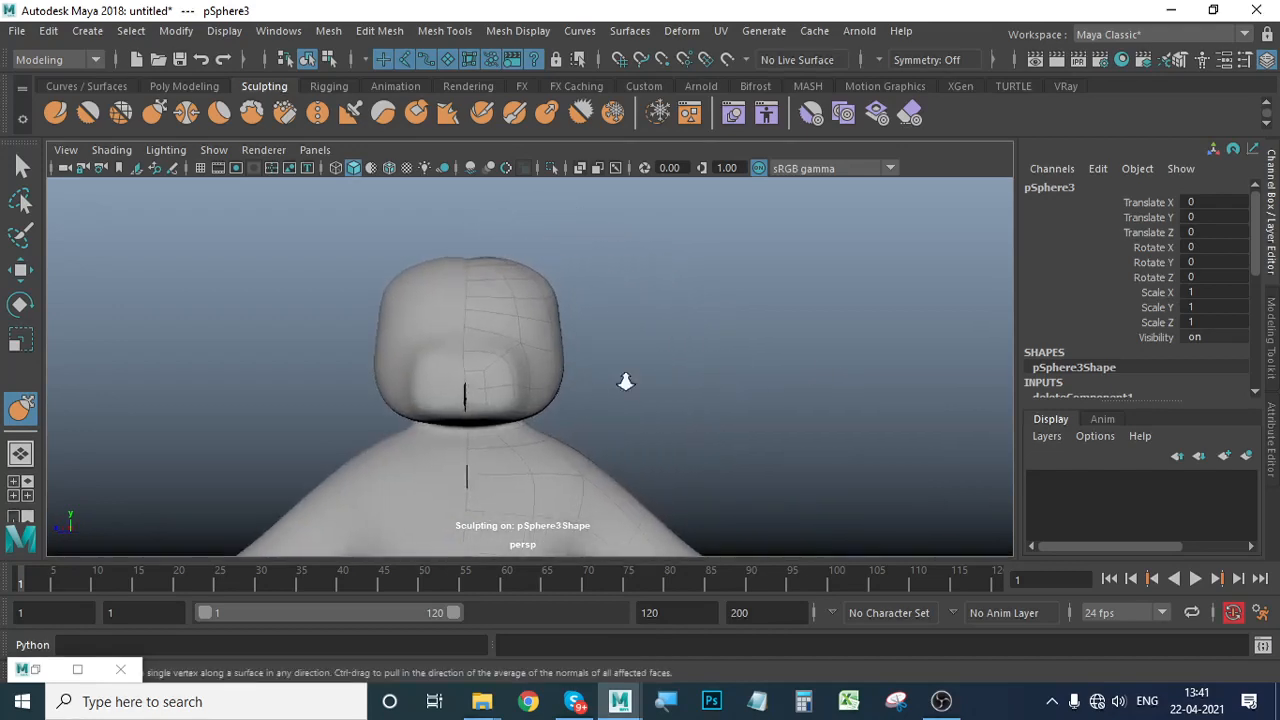
Grab the snout's inner edge onto the centre seam to close the remaining gap, and refine the head's profile.
scroll(626, 380, "up", 3)
left_click_drag(468, 408, 459, 402)
scroll(651, 389, "down", 3)
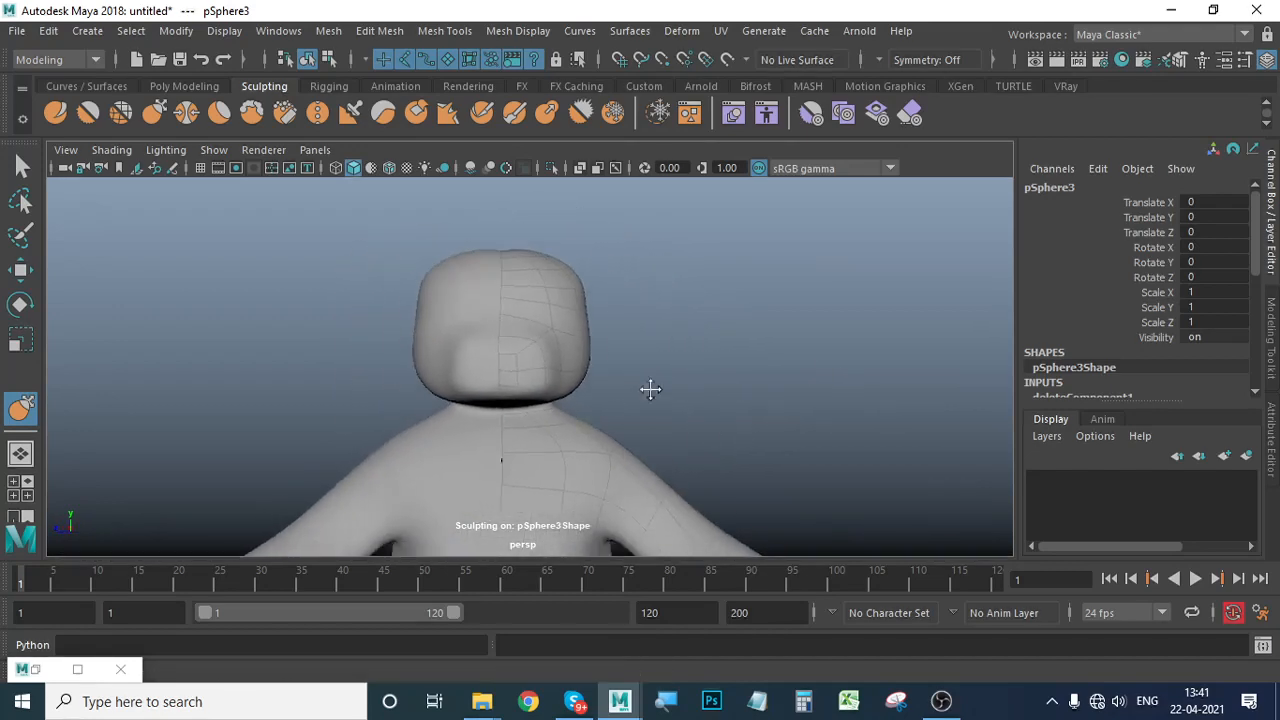
mouse_move(651, 389)
left_mouse_down("alt")
mouse_move(520, 409)
mouse_move(466, 397)
left_mouse_up("alt")
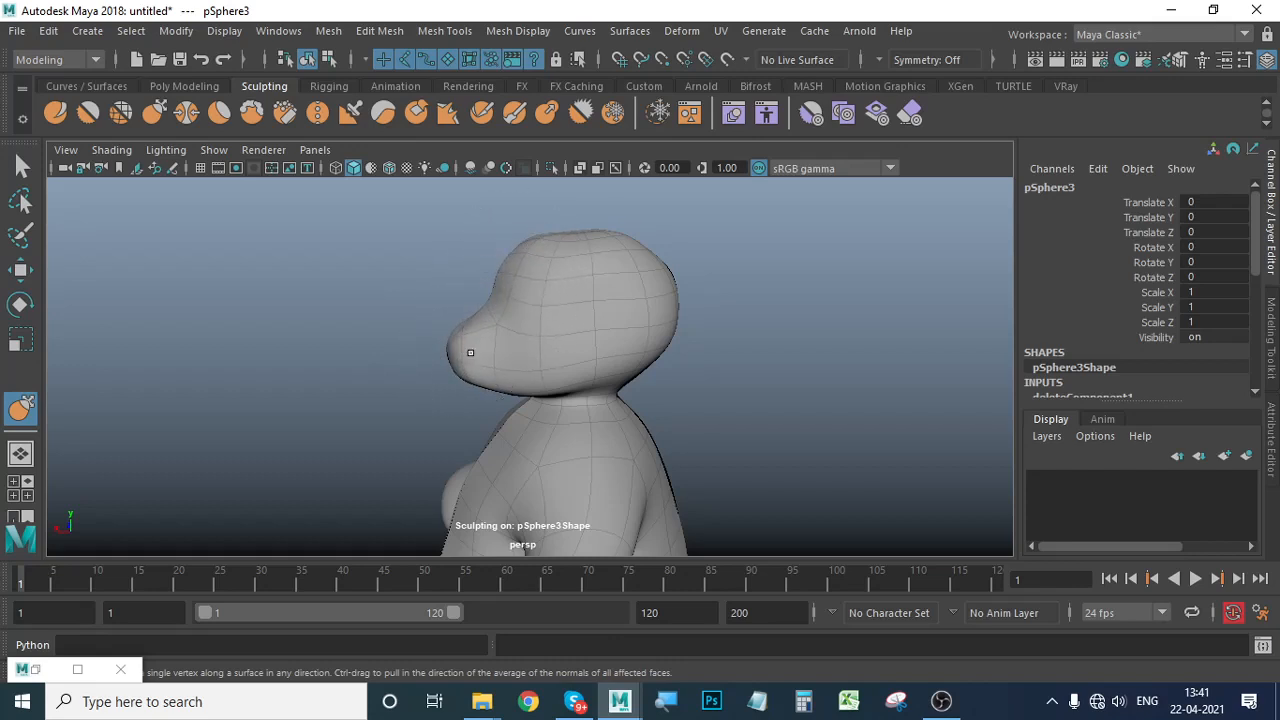
mouse_move(440, 403)
left_mouse_down("alt")
mouse_move(597, 420)
mouse_move(503, 404)
left_mouse_up("alt")
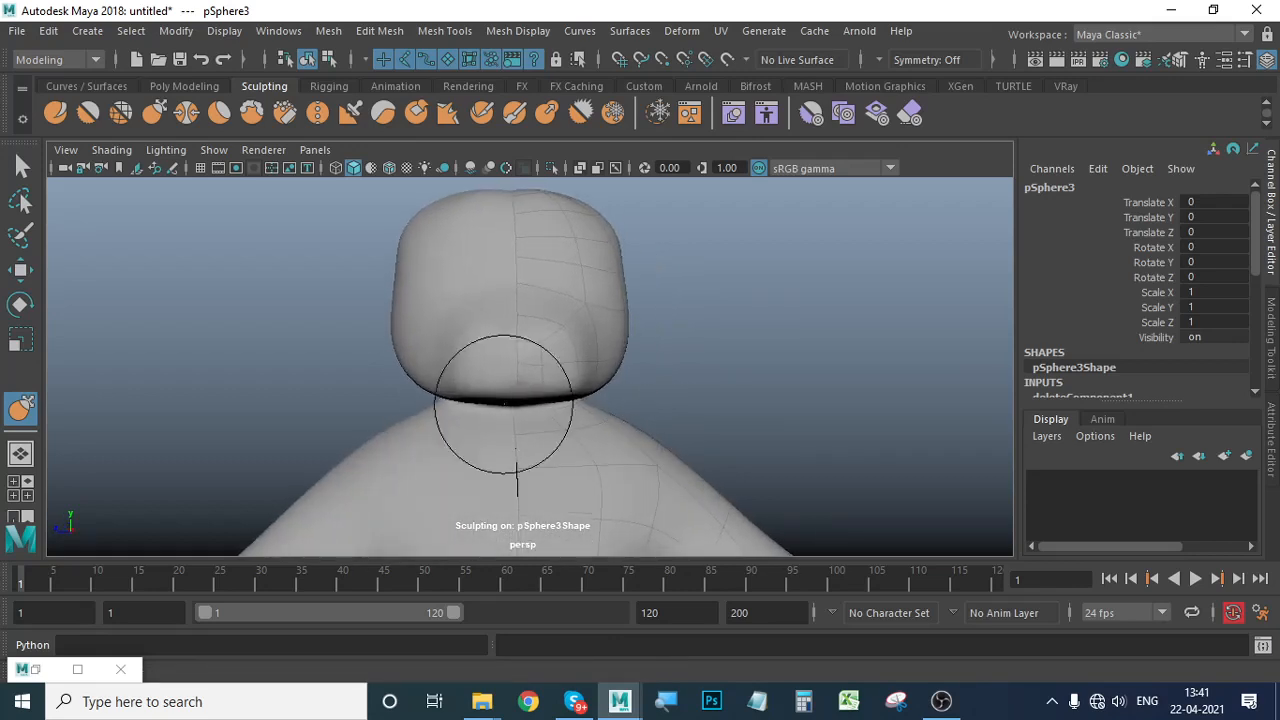
mouse_move(526, 349)
left_mouse_down("alt")
mouse_move(800, 417)
mouse_move(529, 420)
left_mouse_up("alt")
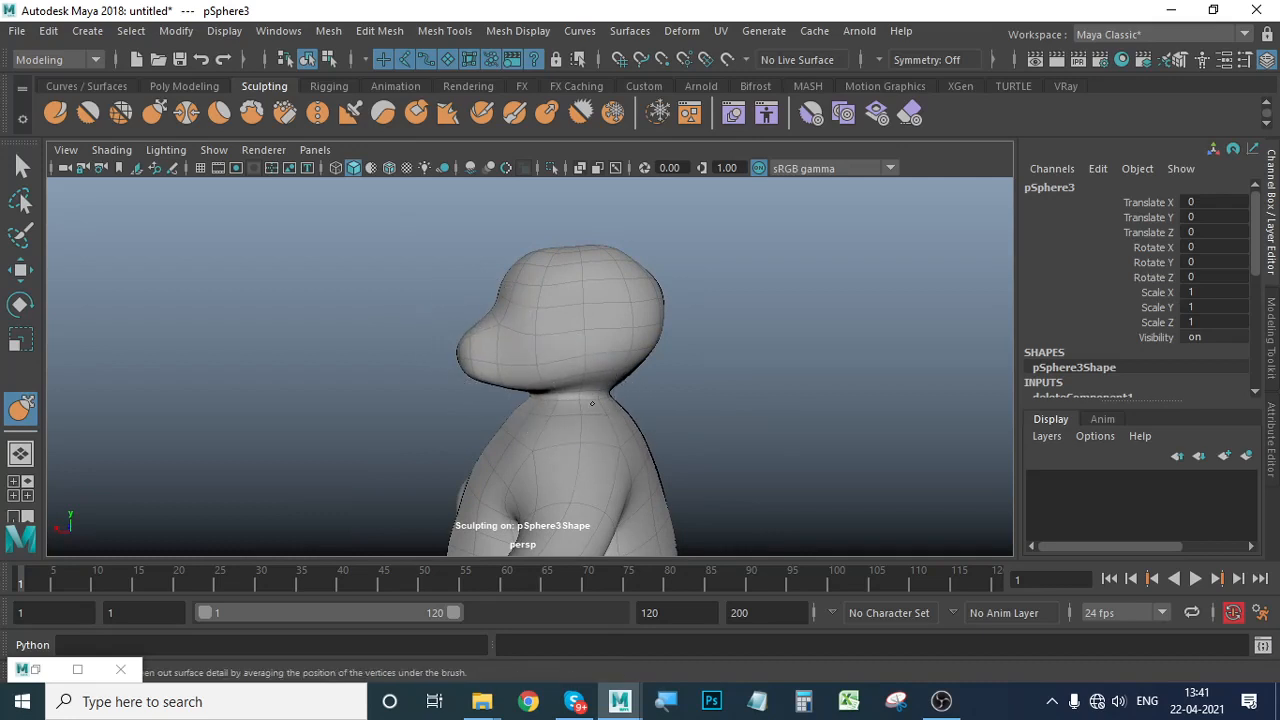
Pull the side of the neck outward with the Grab brush to widen the neck below the head.
left_click_drag(590, 468, 725, 448, "alt")
scroll(554, 420, "up", 3)
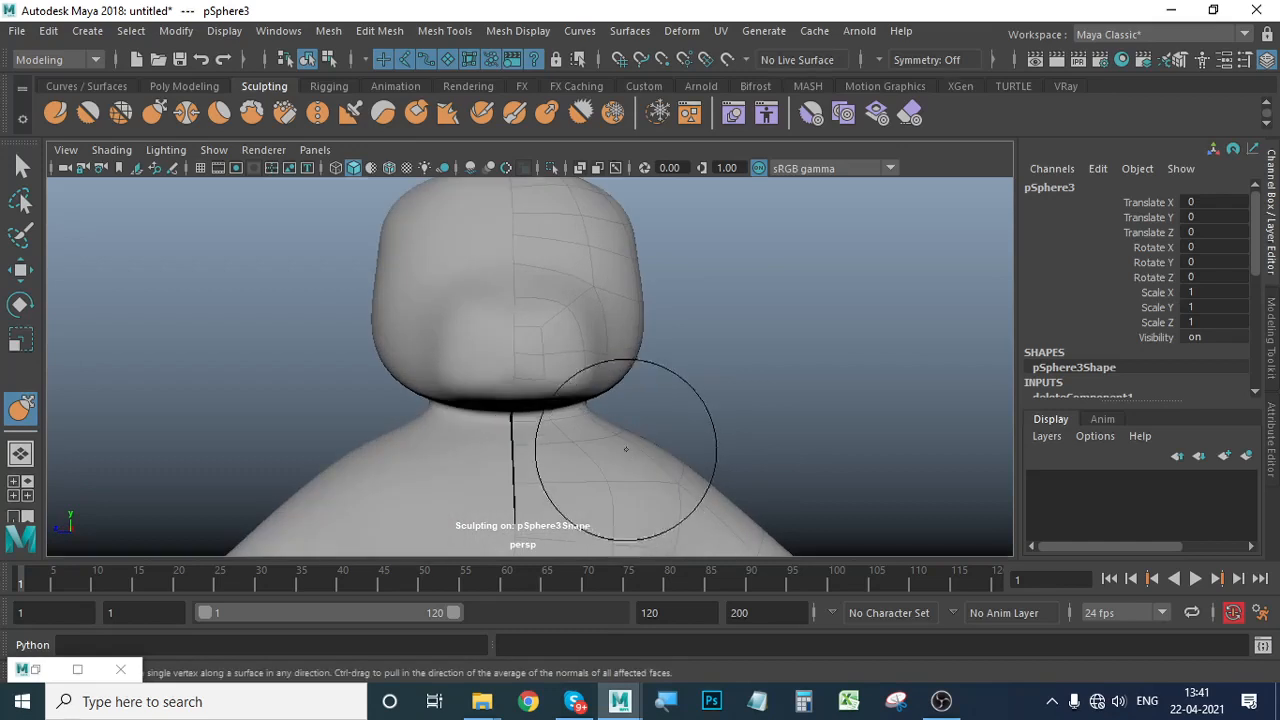
left_click_drag(574, 417, 590, 432)
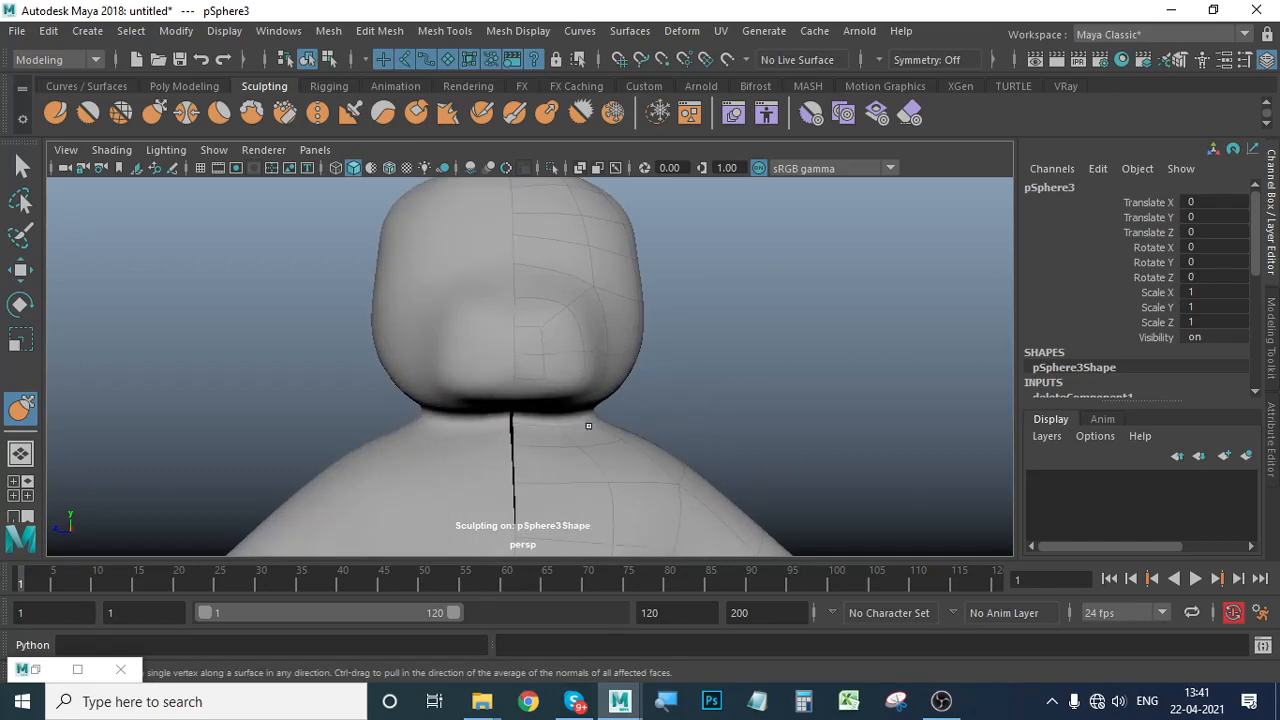
scroll(588, 425, "down", 3)
scroll(740, 417, "down", 2)
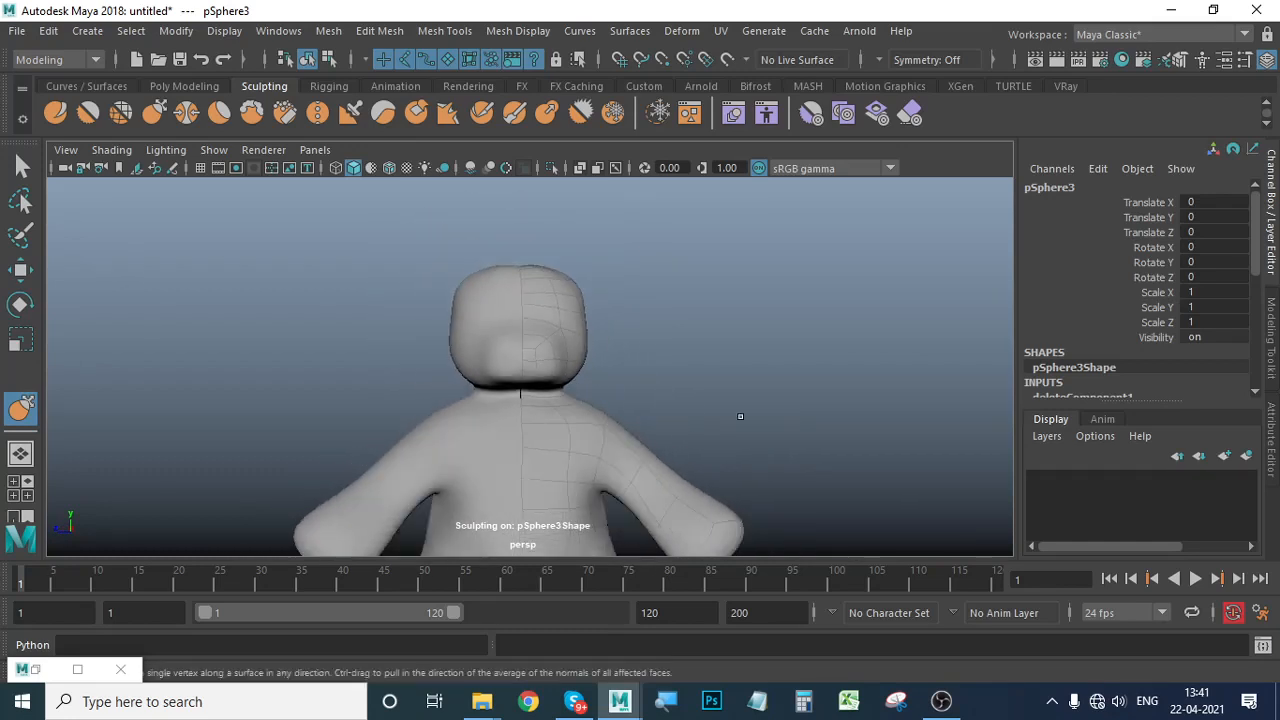
Reshape the back of the head and the muzzle with the Grab brush and smooth the surface around the snout.
left_click_drag(740, 417, 592, 456, "alt")
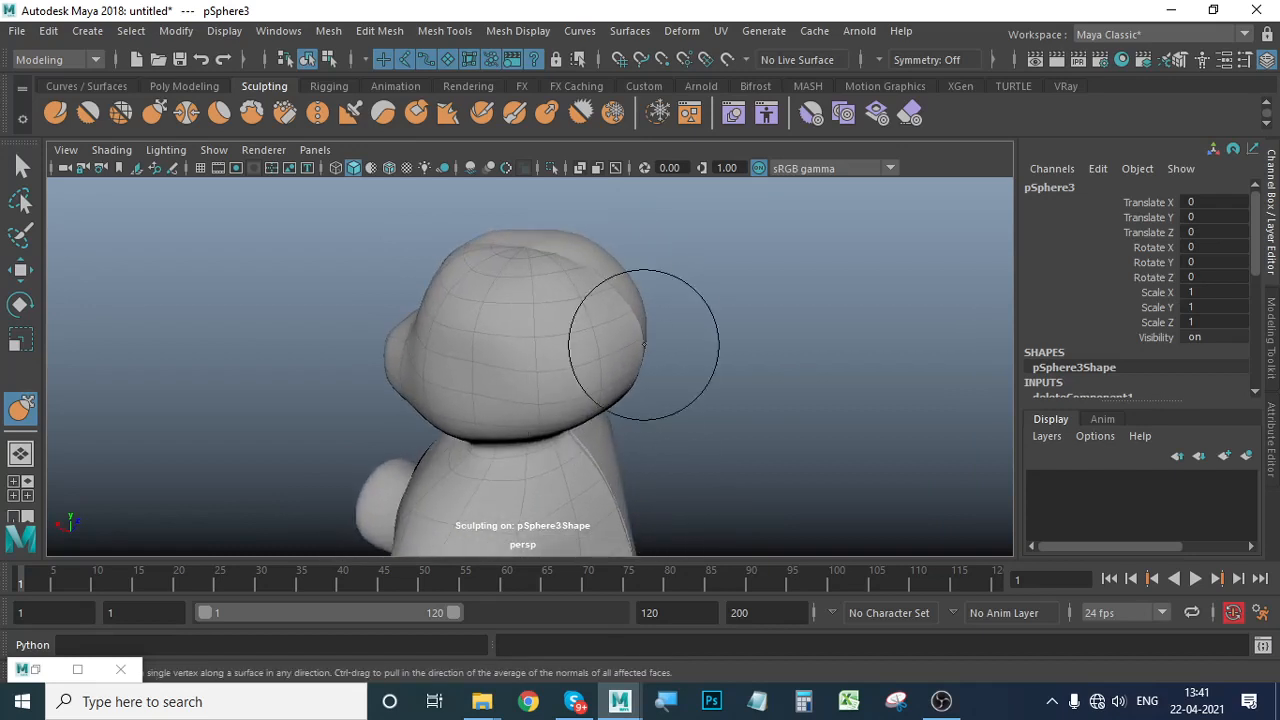
mouse_move(632, 343)
left_mouse_down("shift")
mouse_move(633, 328)
mouse_move(560, 403)
mouse_move(497, 332)
left_mouse_up("shift")
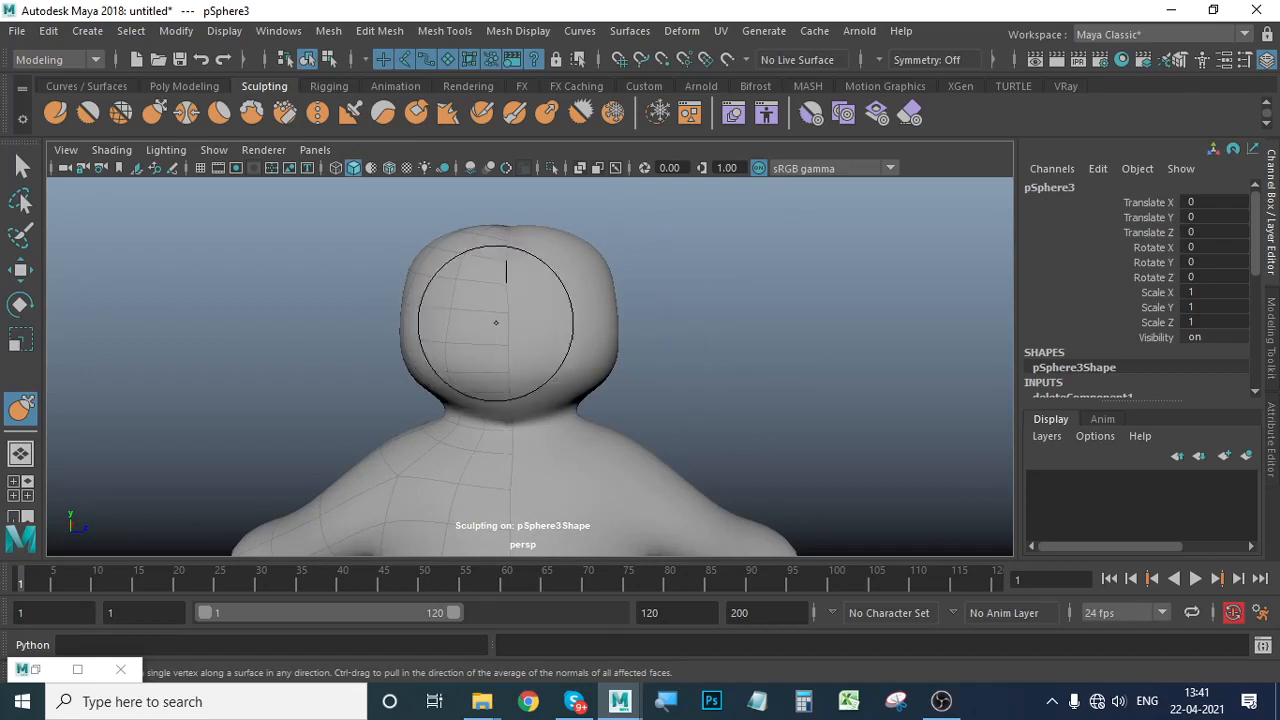
mouse_move(503, 284)
left_mouse_down()
mouse_move(512, 351)
mouse_move(657, 431)
mouse_move(648, 397)
mouse_move(648, 438)
mouse_move(880, 431)
mouse_move(720, 403)
mouse_move(809, 413)
mouse_move(672, 428)
left_mouse_up()
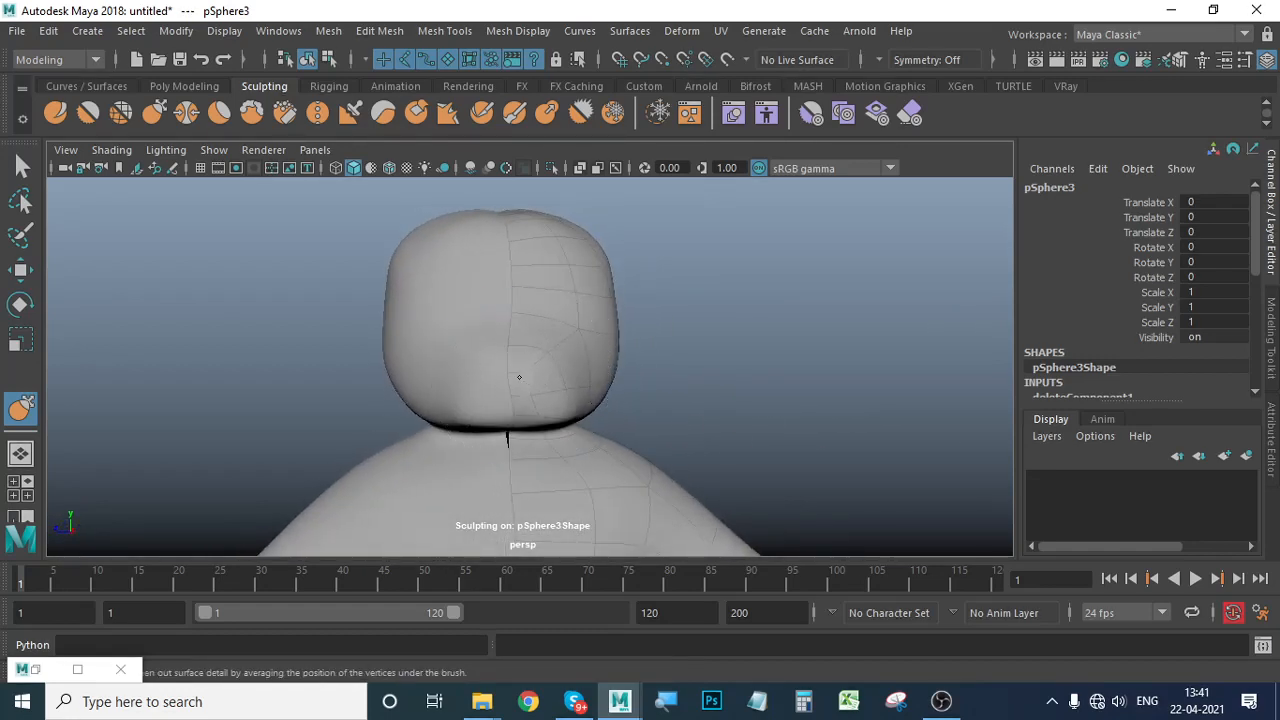
left_click_drag(517, 380, 526, 392, "shift")
left_click_drag(594, 430, 586, 416, "alt")
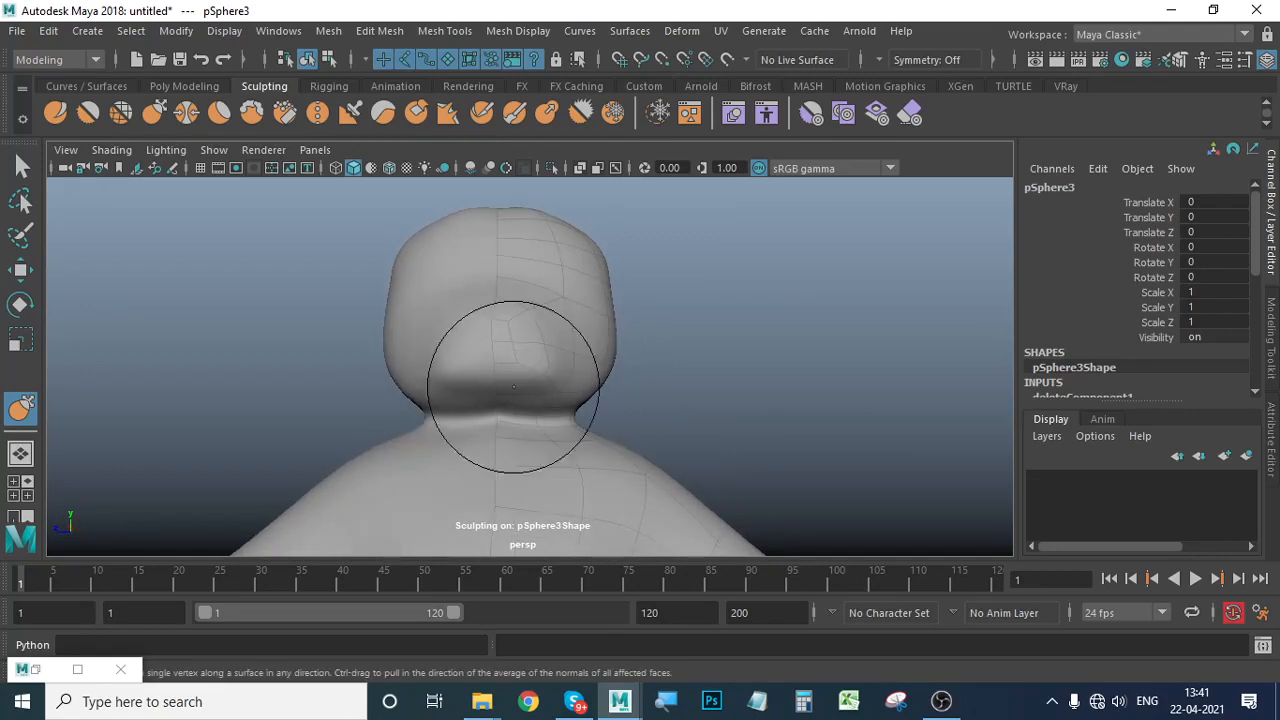
mouse_move(513, 387)
left_mouse_down("alt")
mouse_move(674, 443)
mouse_move(643, 463)
left_mouse_up("alt")
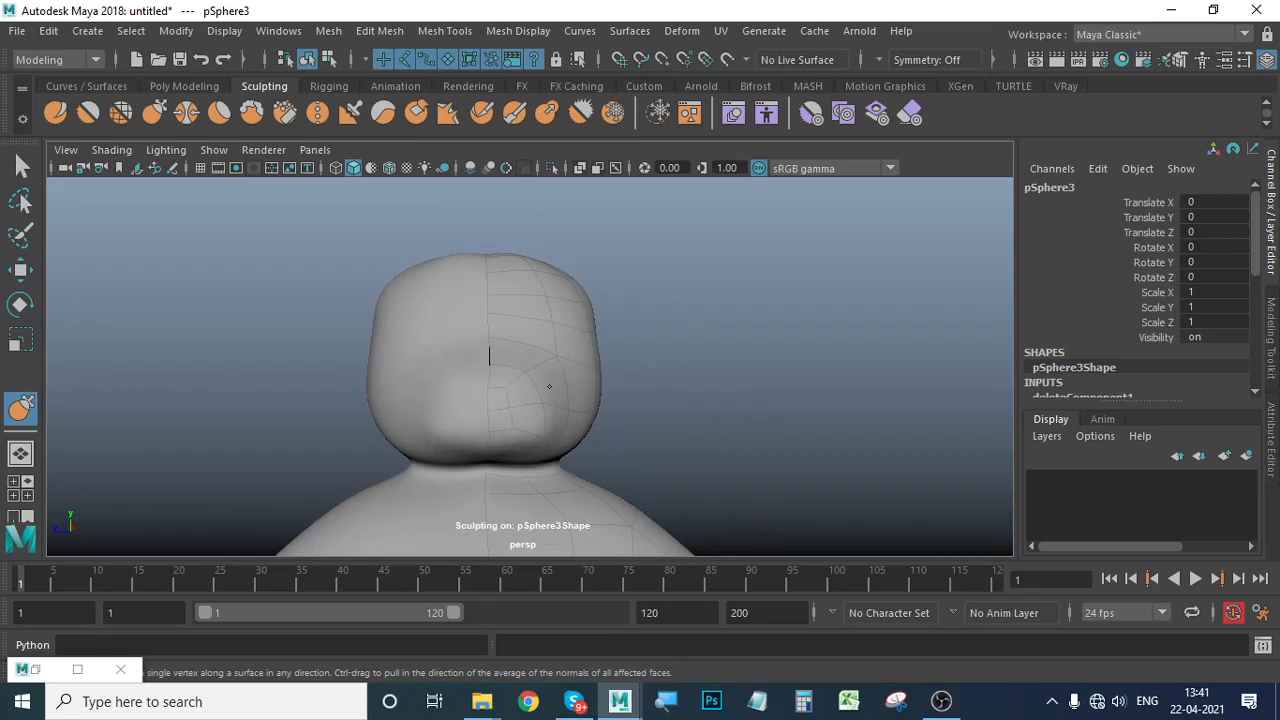
mouse_move(549, 387)
left_mouse_down("alt")
mouse_move(697, 440)
mouse_move(597, 491)
mouse_move(604, 528)
left_mouse_up("alt")
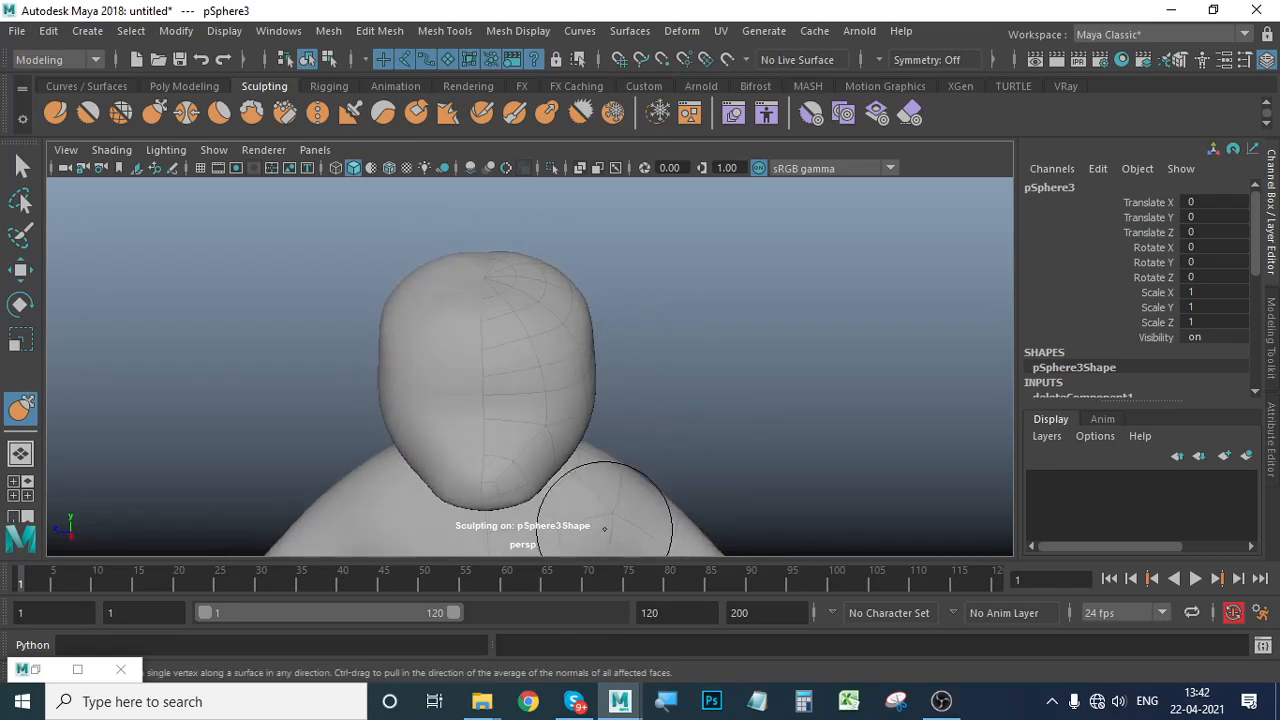
Select the block of faces on the upper side of the head and extrude them with an inset as the ear base.
left_click(20, 271)
left_click(157, 308)
left_click(539, 334)
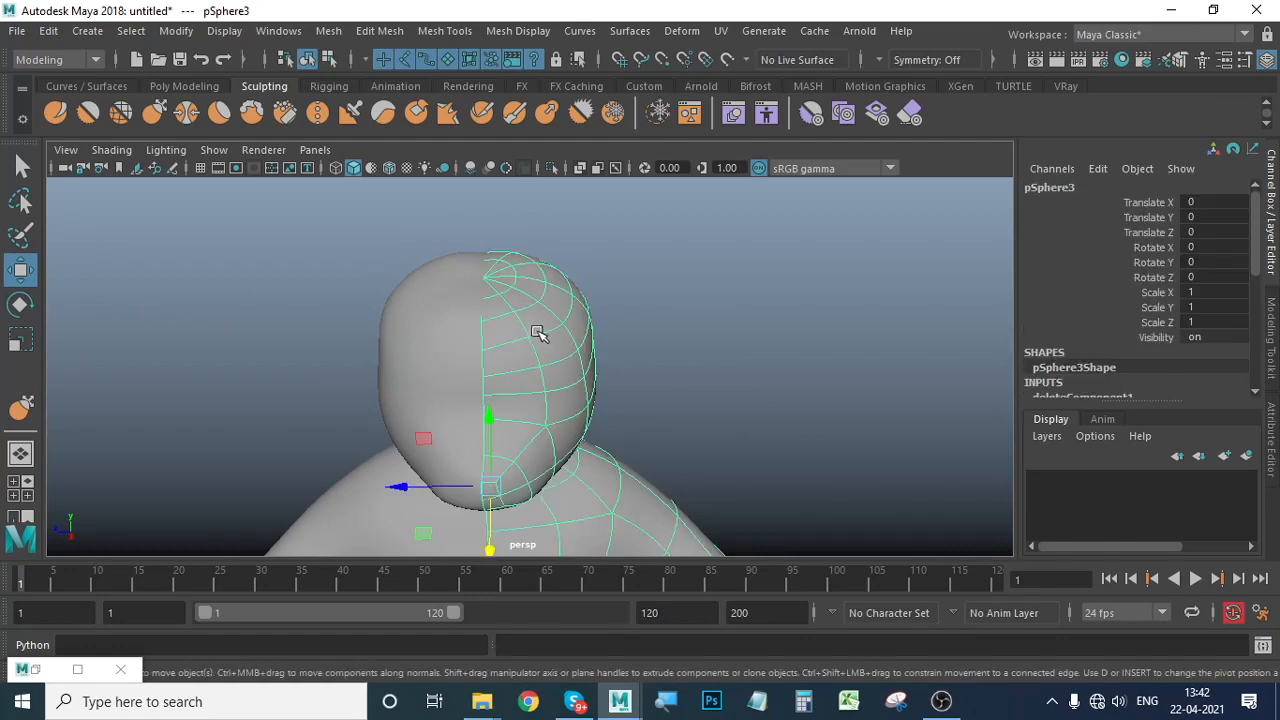
left_click_drag(677, 366, 557, 400, "alt")
scroll(588, 384, "up", 3)
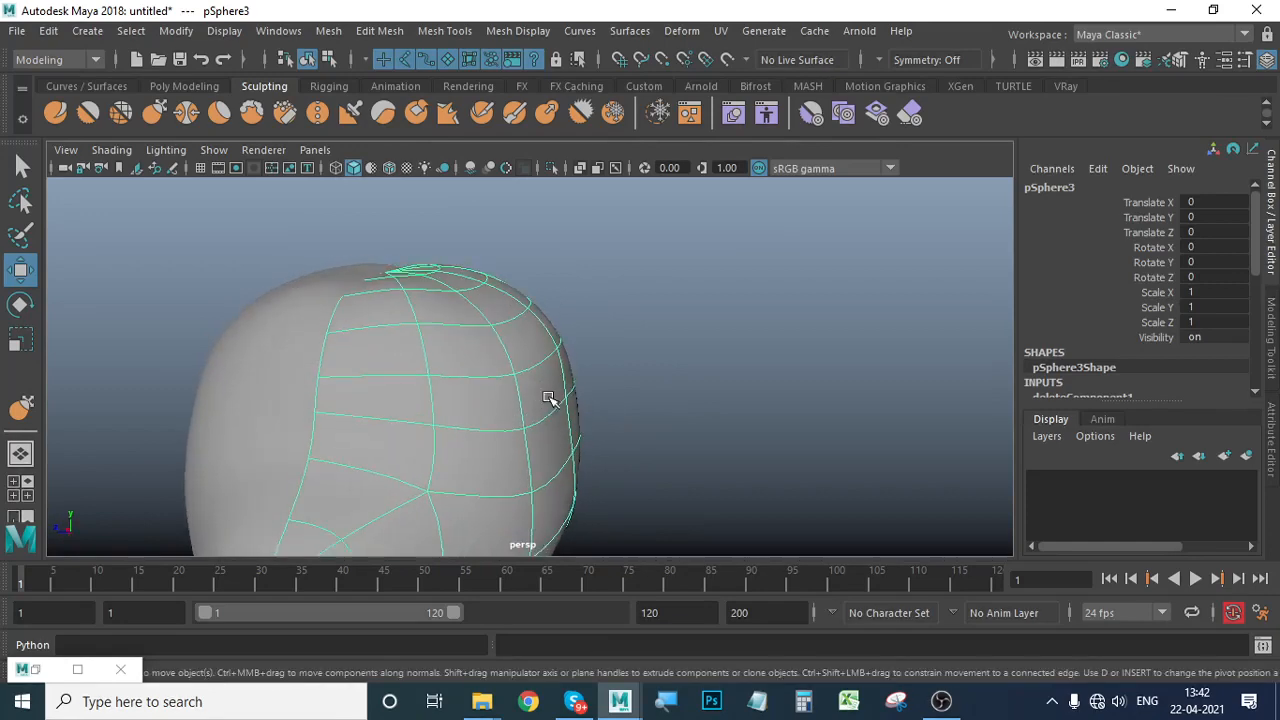
right_click_drag(557, 400, 650, 404, "alt")
left_click_drag(650, 404, 630, 405, "alt")
middle_click_drag(630, 405, 686, 380, "alt")
right_click_drag(686, 380, 643, 391, "alt")
left_click_drag(643, 391, 554, 377, "alt")
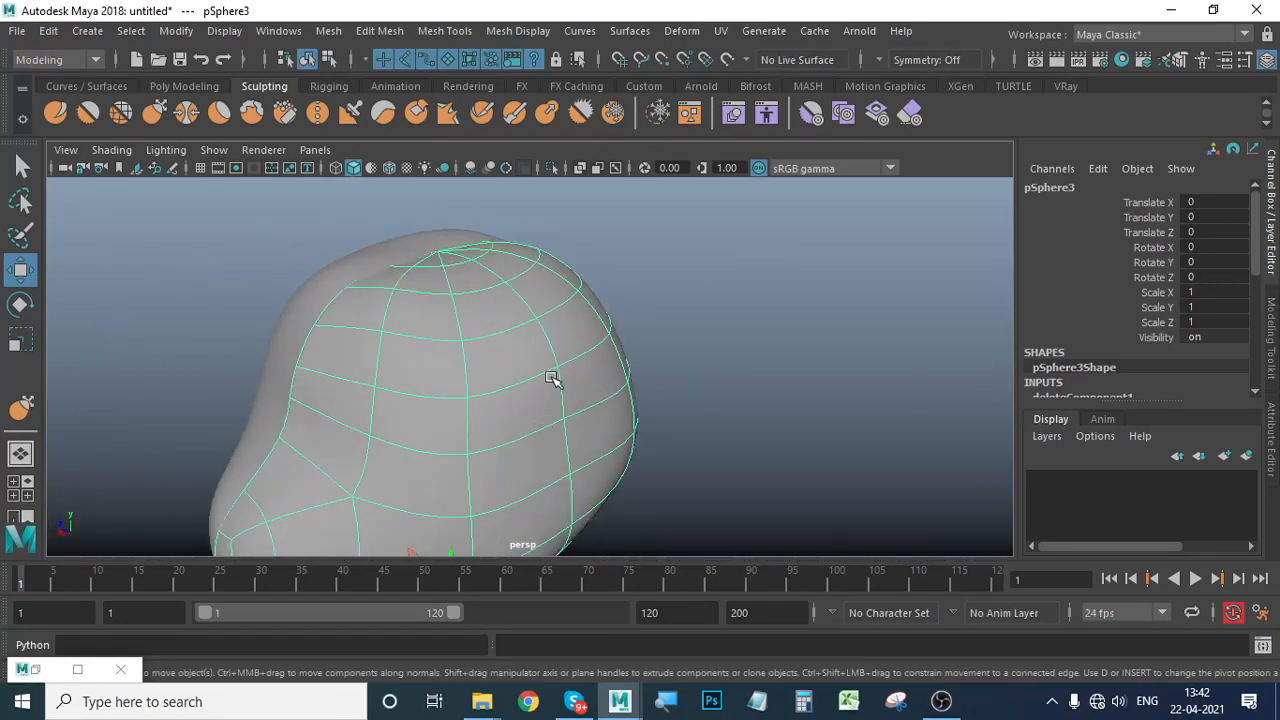
right_click_drag(540, 184, 540, 236)
left_click(500, 312)
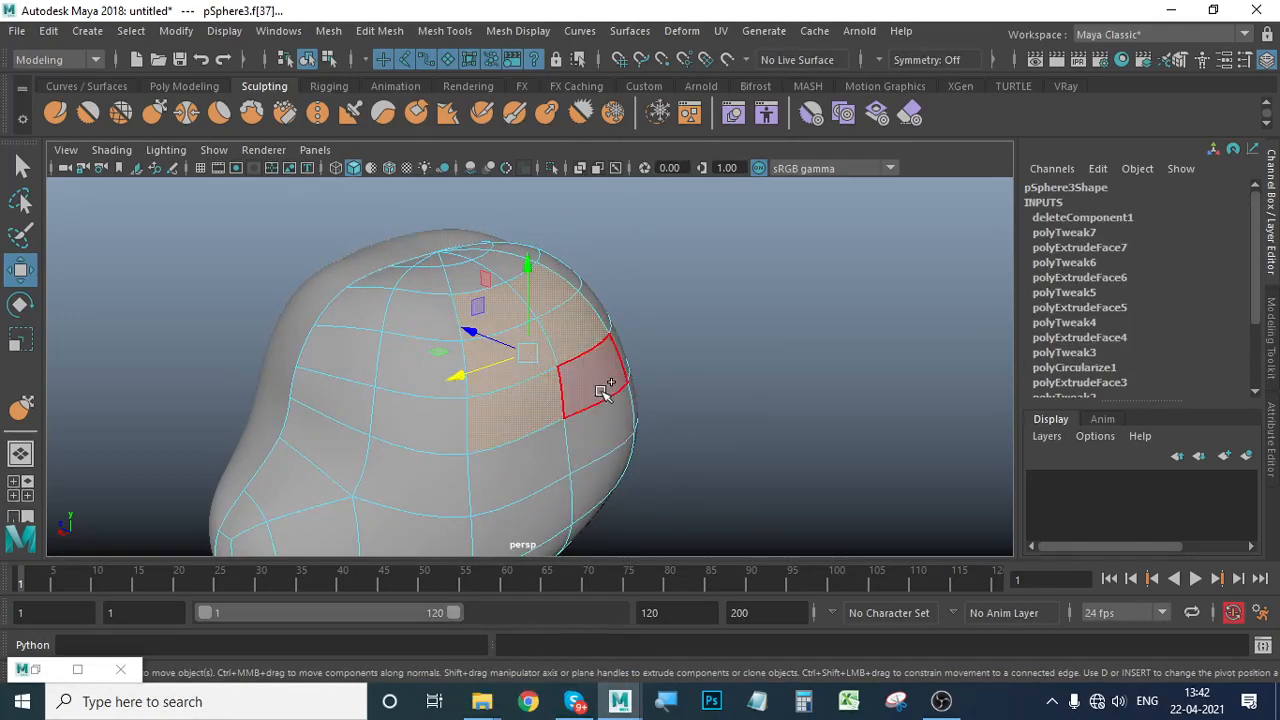
left_click(603, 391, "shift")
left_click_drag(603, 391, 669, 426, "alt")
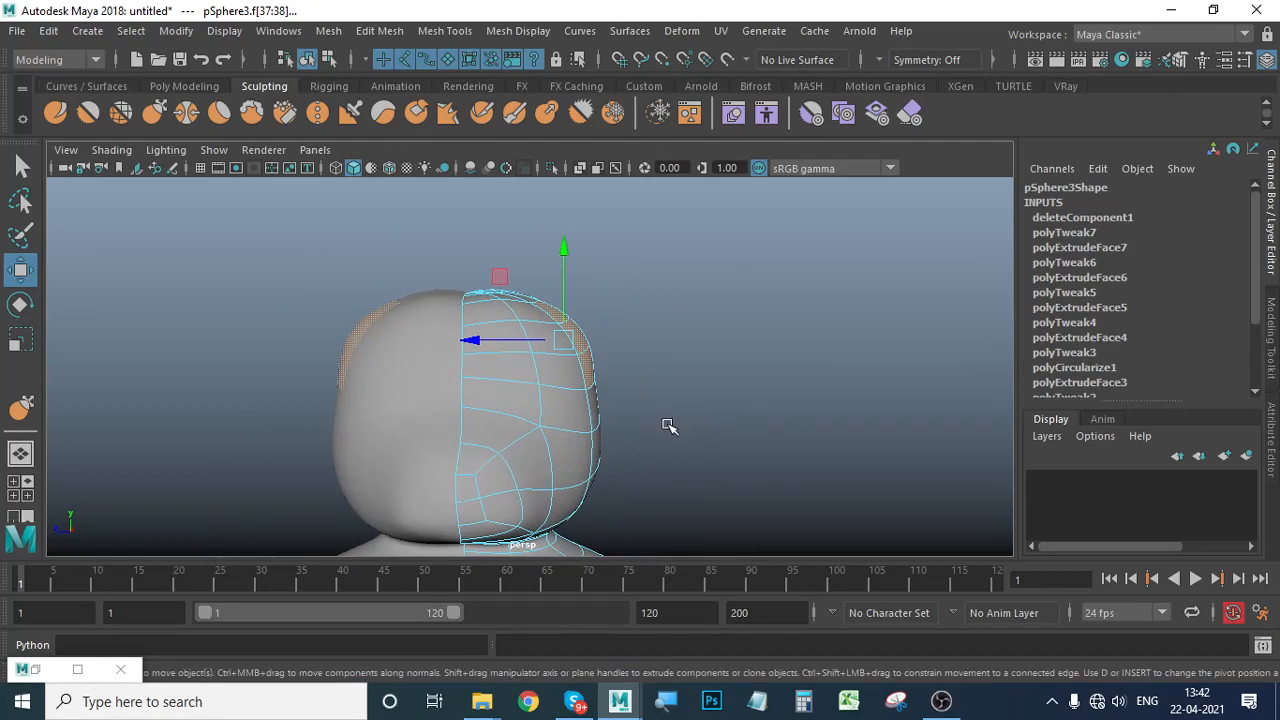
left_click(226, 89)
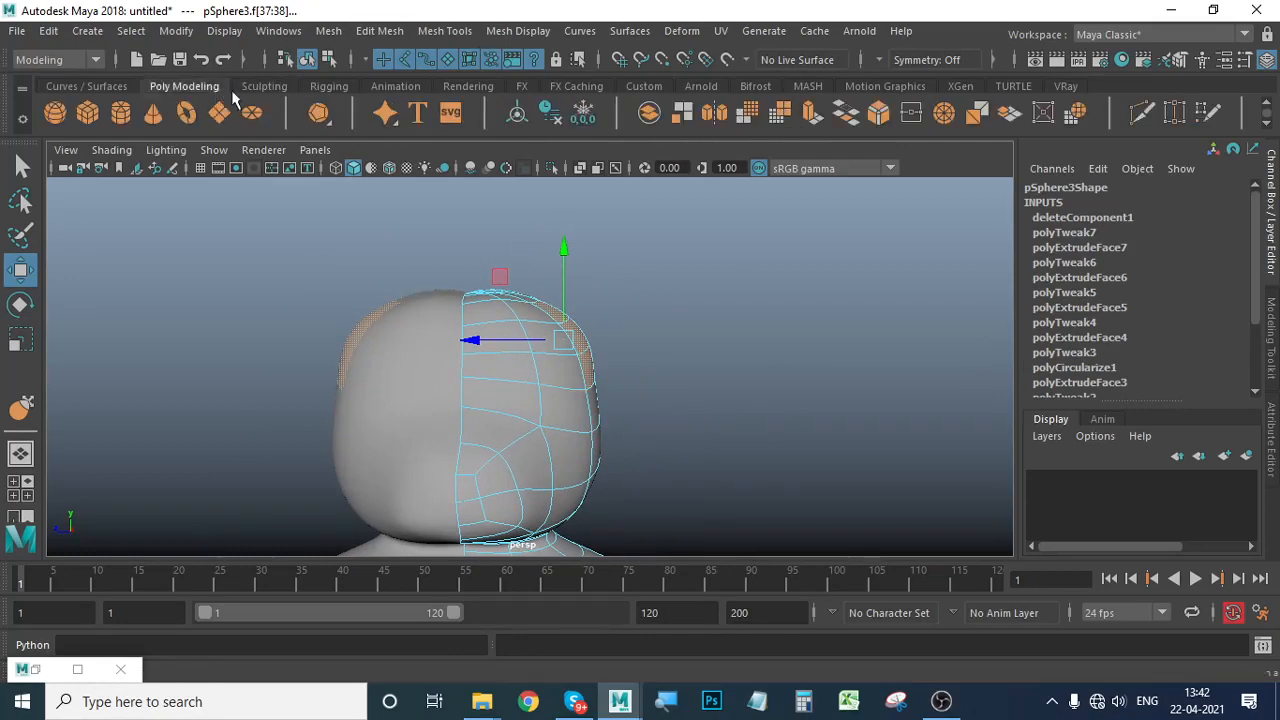
left_click(808, 115)
left_click_drag(743, 323, 525, 403, "alt")
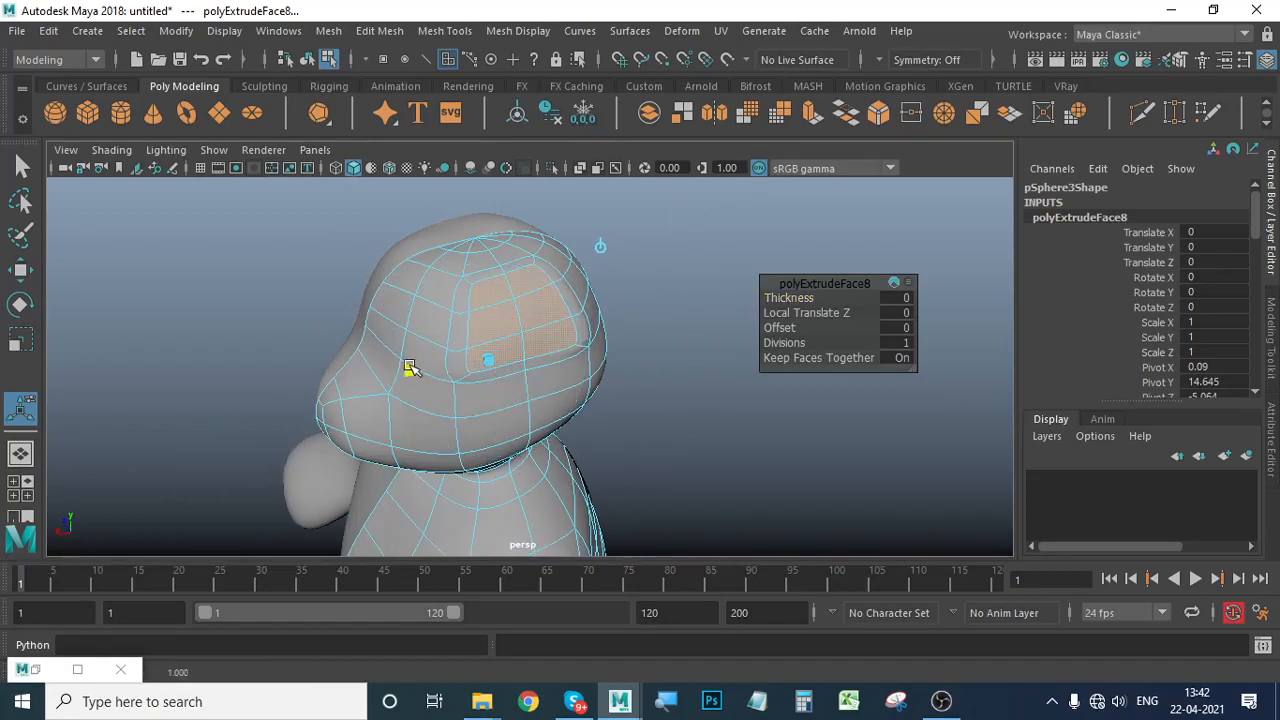
left_click_drag(578, 476, 640, 434, "alt")
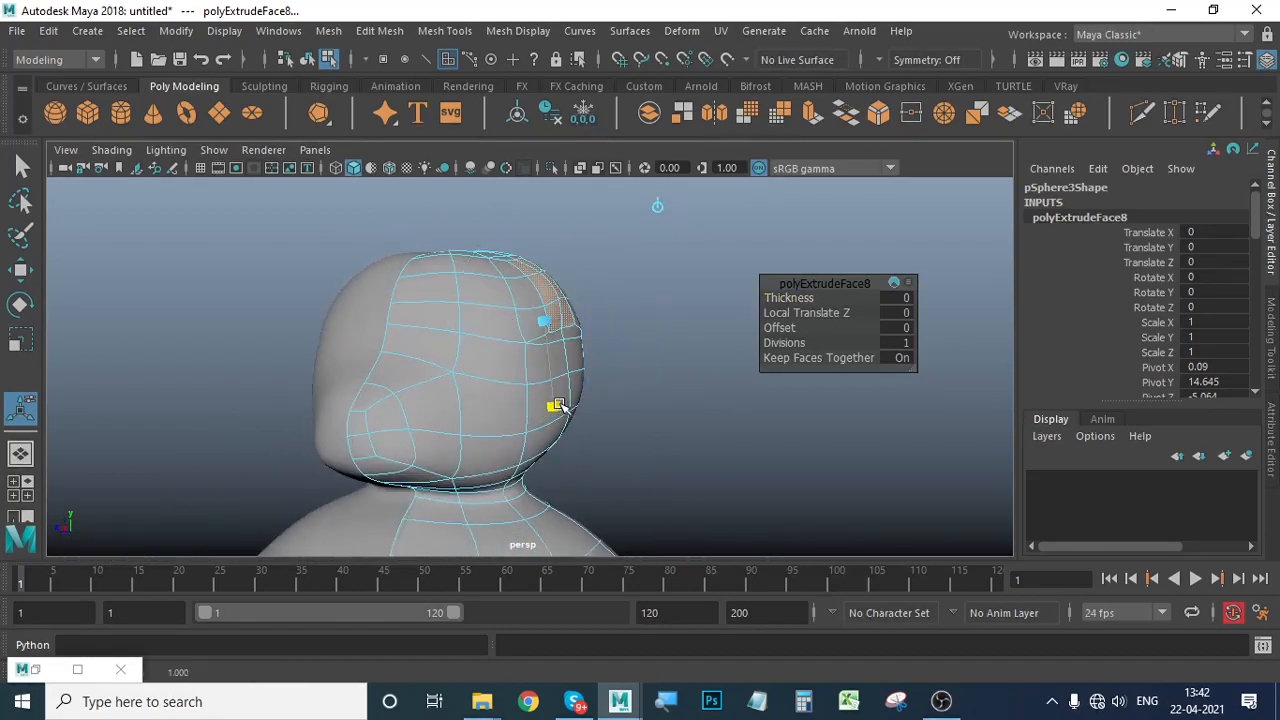
left_click_drag(553, 369, 553, 366)
Move the inset ear faces up and outward from the head and scale them to adjust the ear base.
left_click(20, 270)
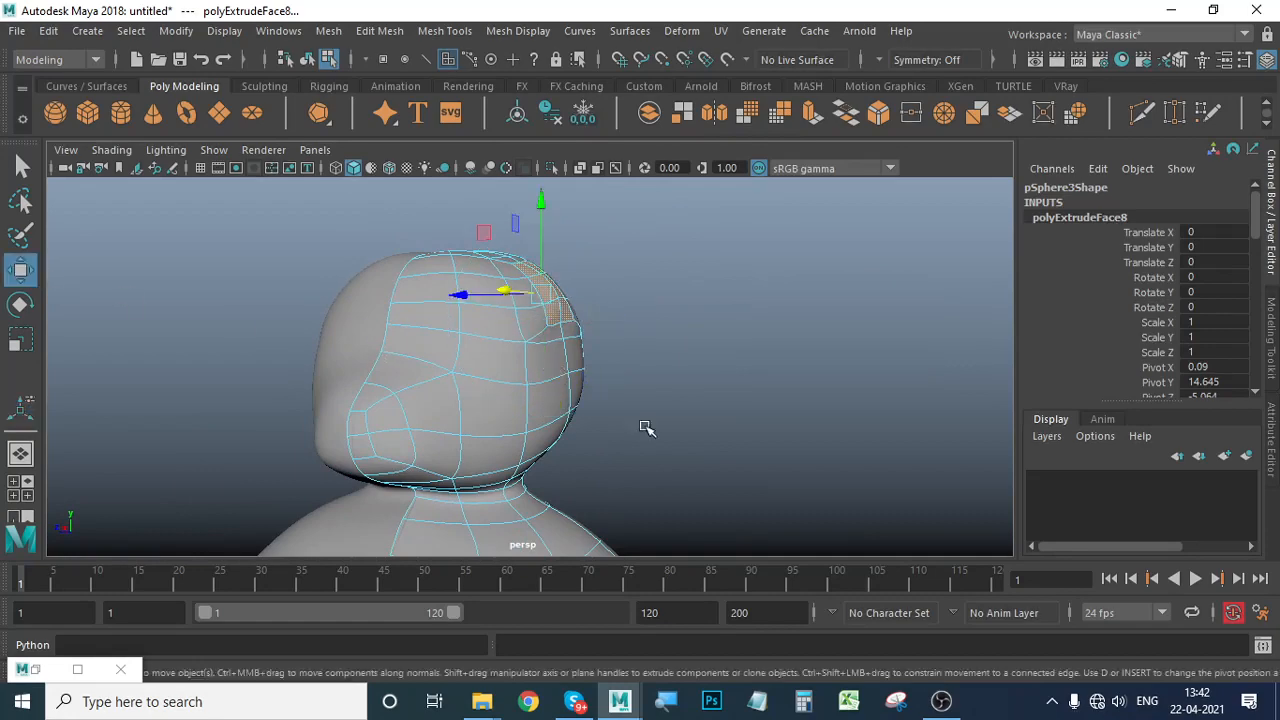
mouse_move(572, 427)
left_mouse_down("alt")
mouse_move(594, 434)
mouse_move(588, 424)
left_mouse_up("alt")
left_click_drag(491, 278, 491, 231)
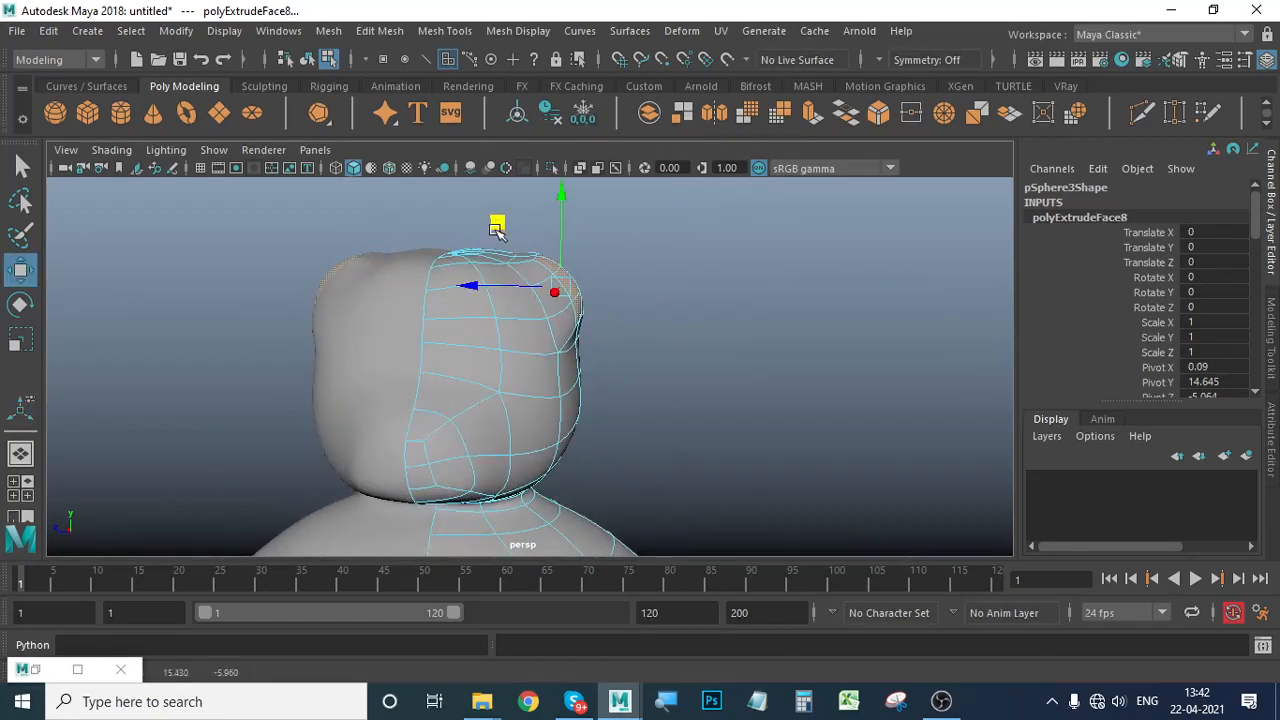
left_click_drag(651, 409, 257, 435, "alt")
left_click(20, 340)
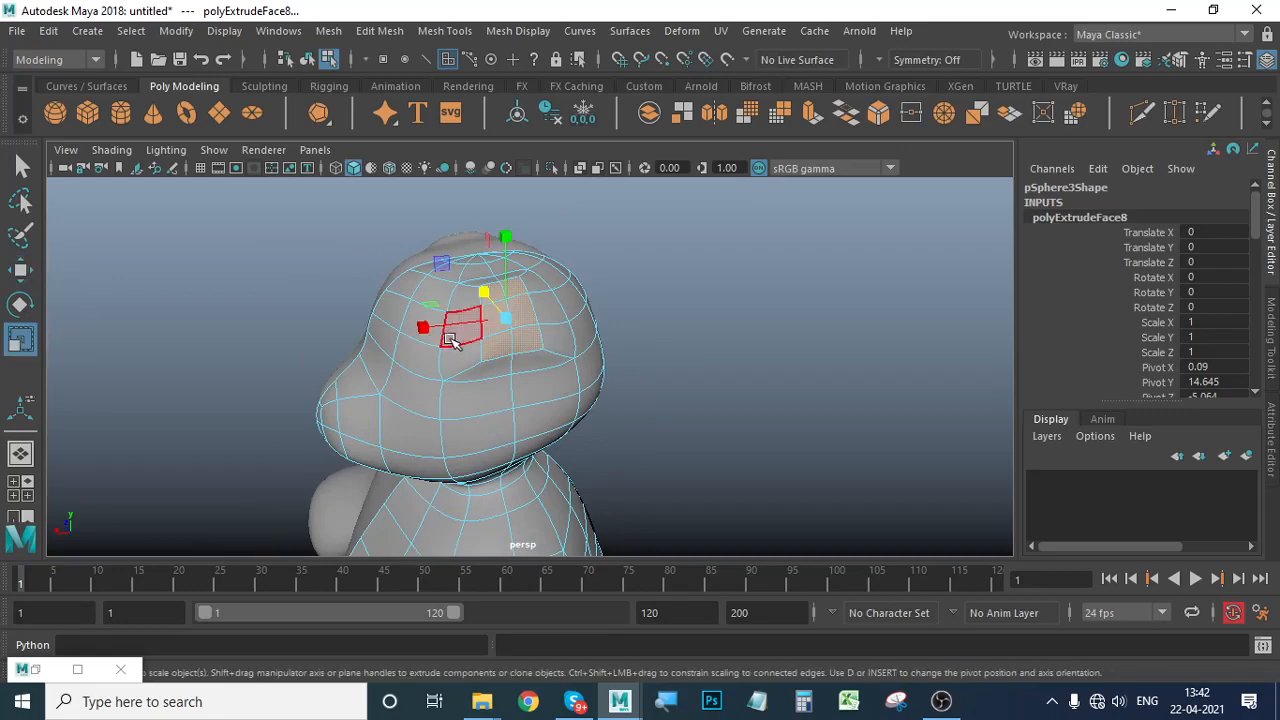
left_click_drag(421, 330, 421, 330)
left_click_drag(501, 317, 632, 453, "alt")
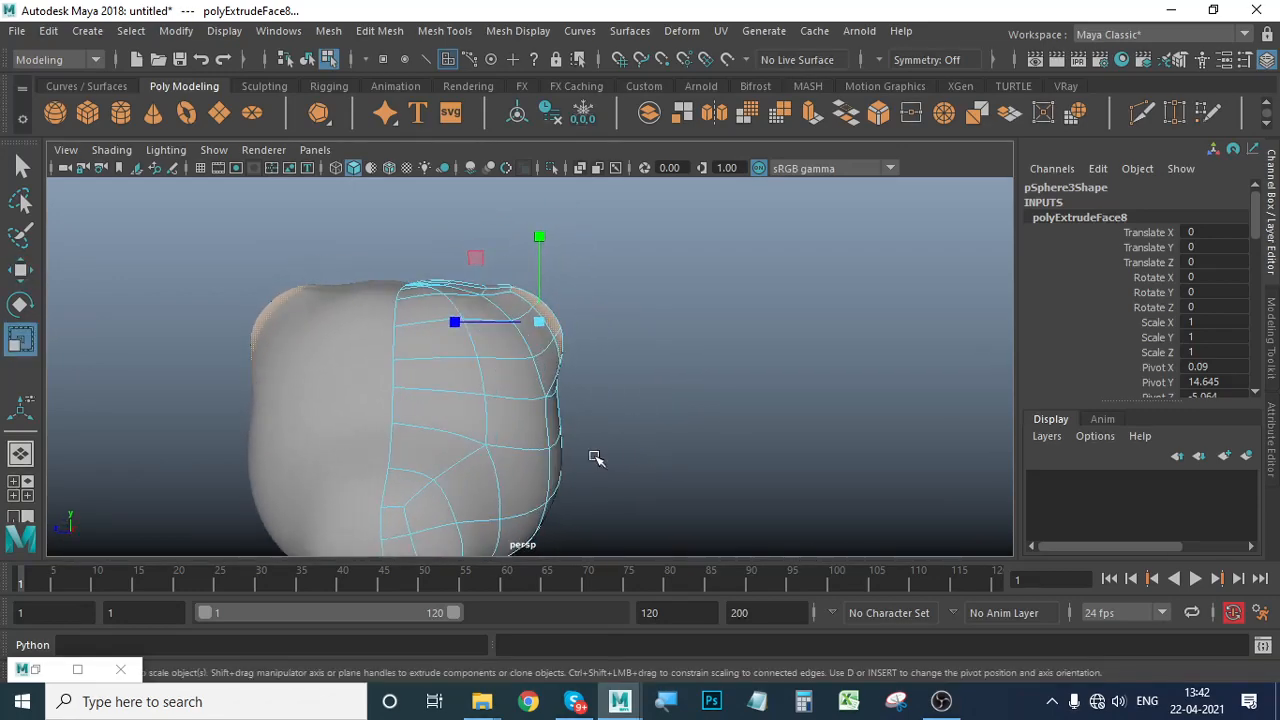
Extrude the ear faces diagonally up and outward, scale them up, and extrude them outward again to form a large rounded ear.
left_click(20, 270)
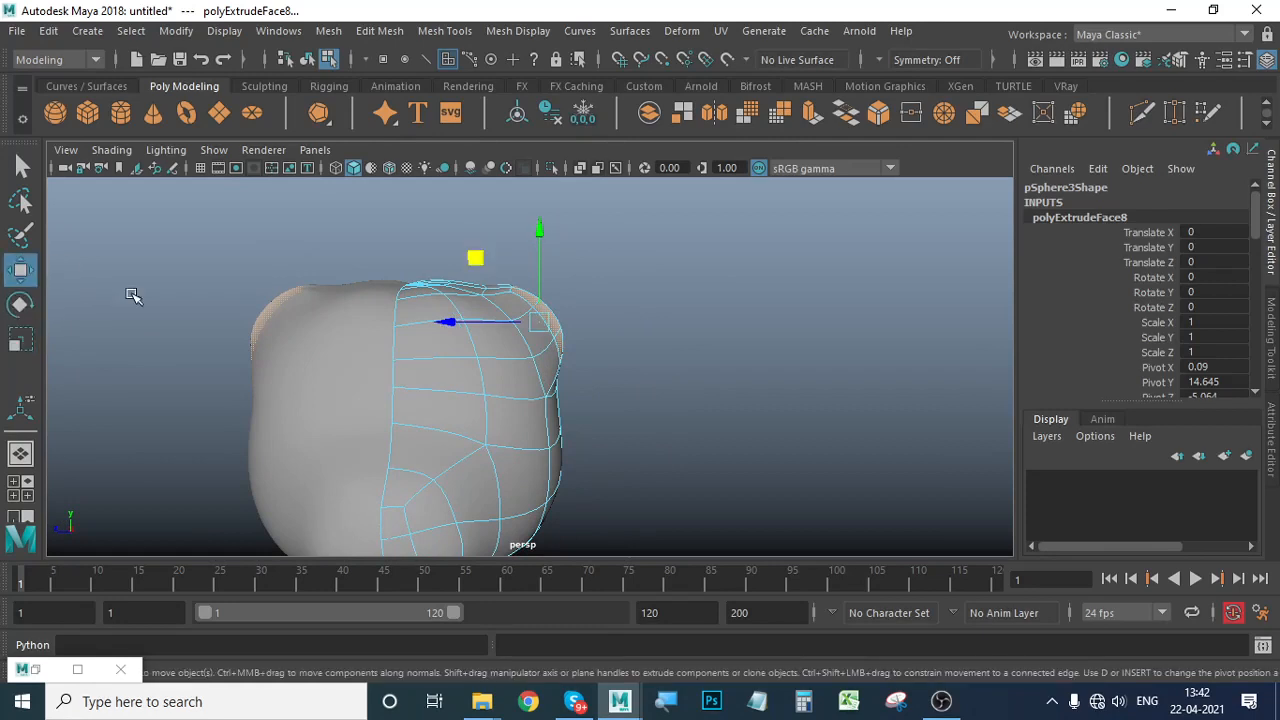
middle_click_drag(476, 260, 498, 233, "shift")
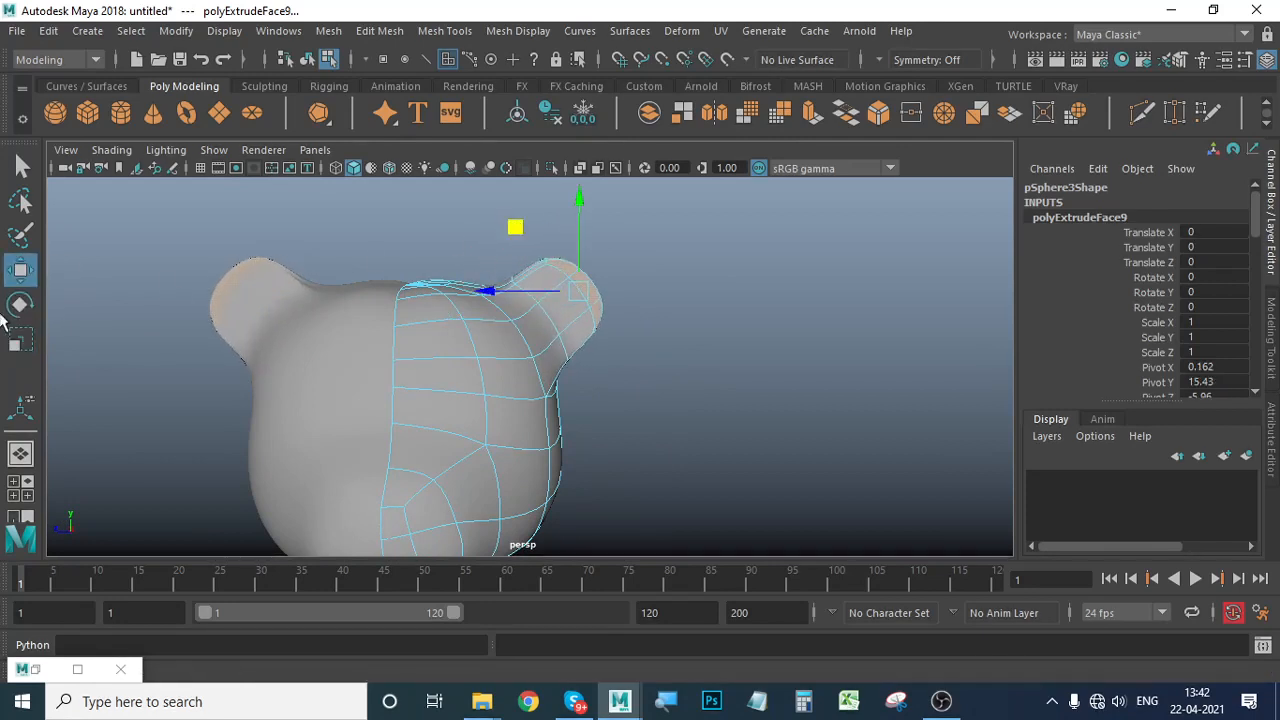
left_click(20, 339)
left_click_drag(578, 295, 729, 371)
key("w")
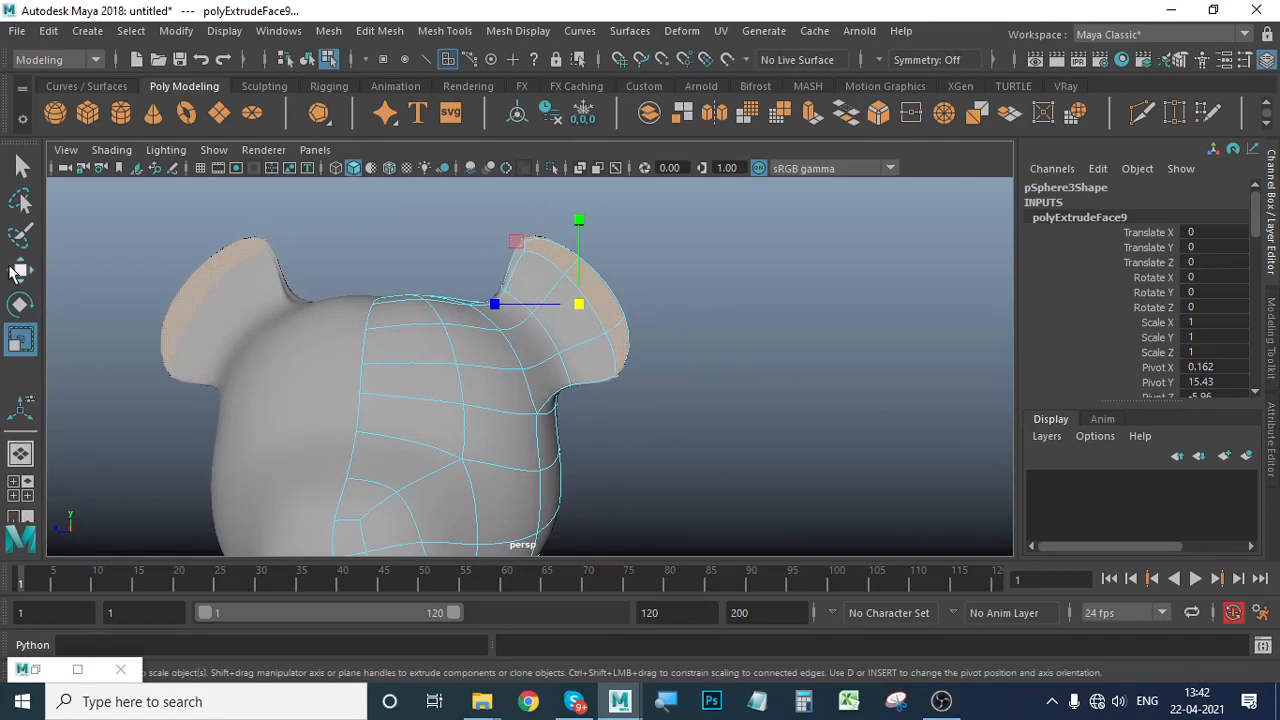
left_click_drag(533, 256, 610, 190, "shift")
Examine the extruded ears from the front and the side to judge their shape and thickness.
right_click_drag(783, 305, 608, 409, "alt")
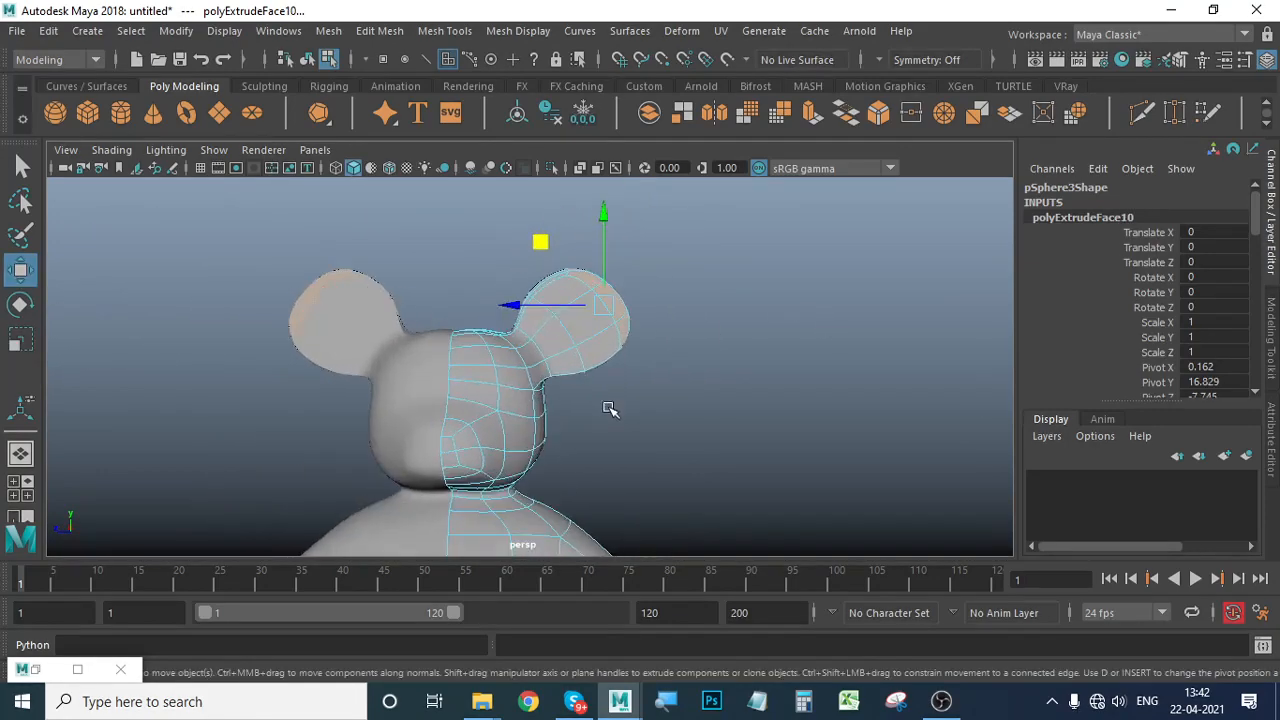
middle_click_drag(608, 409, 626, 367, "alt")
left_click_drag(626, 367, 515, 378, "alt")
right_click_drag(515, 378, 640, 375, "alt")
left_click_drag(640, 376, 721, 381, "alt")
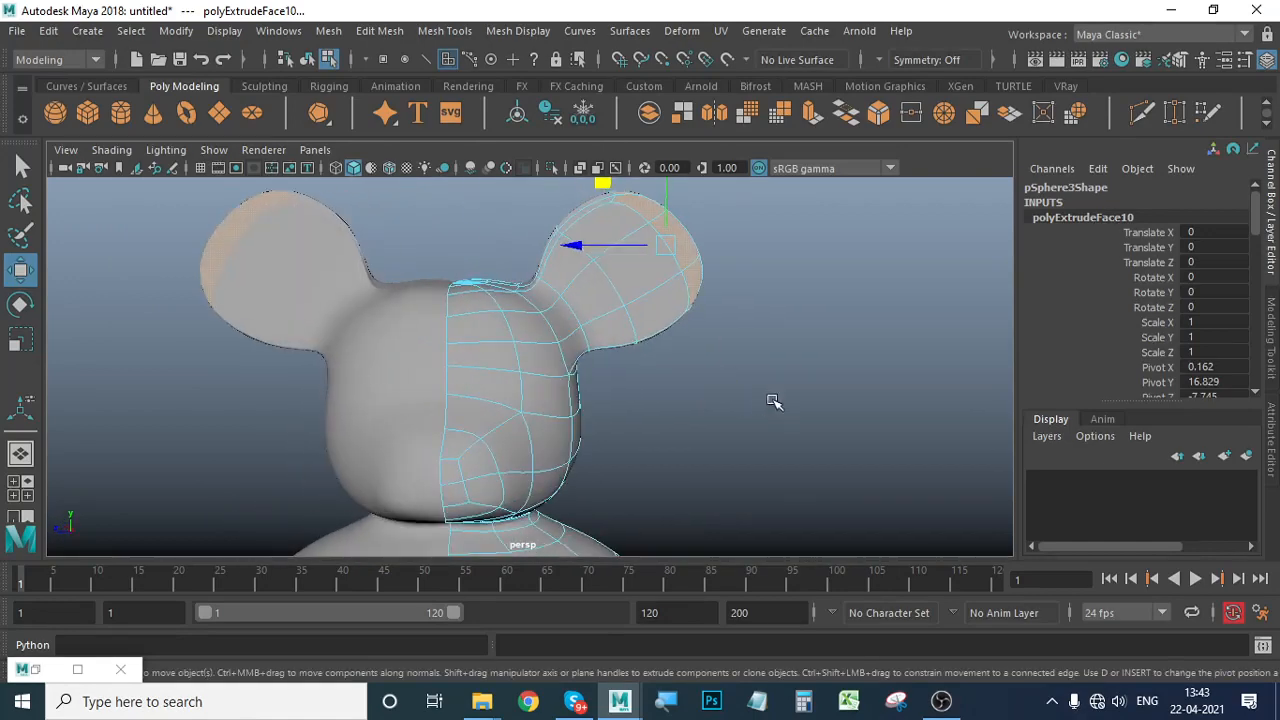
left_click_drag(774, 401, 520, 455, "alt")
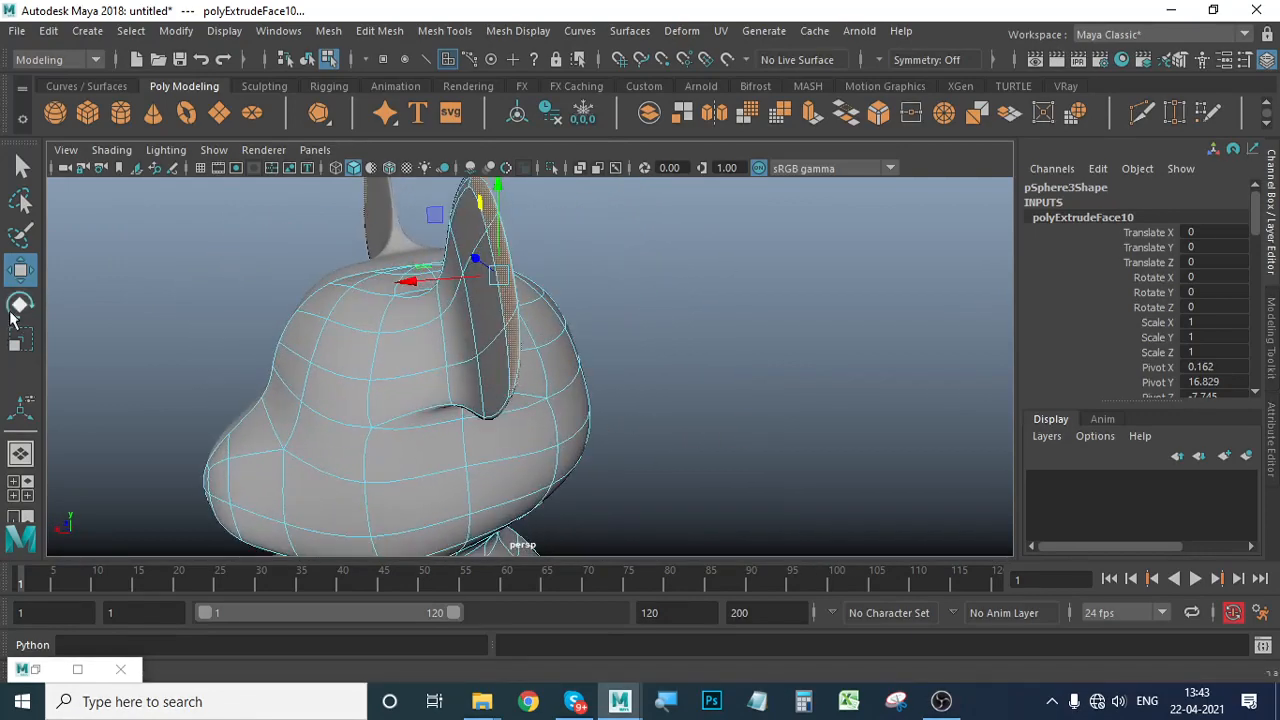
left_click_drag(403, 417, 613, 458, "alt")
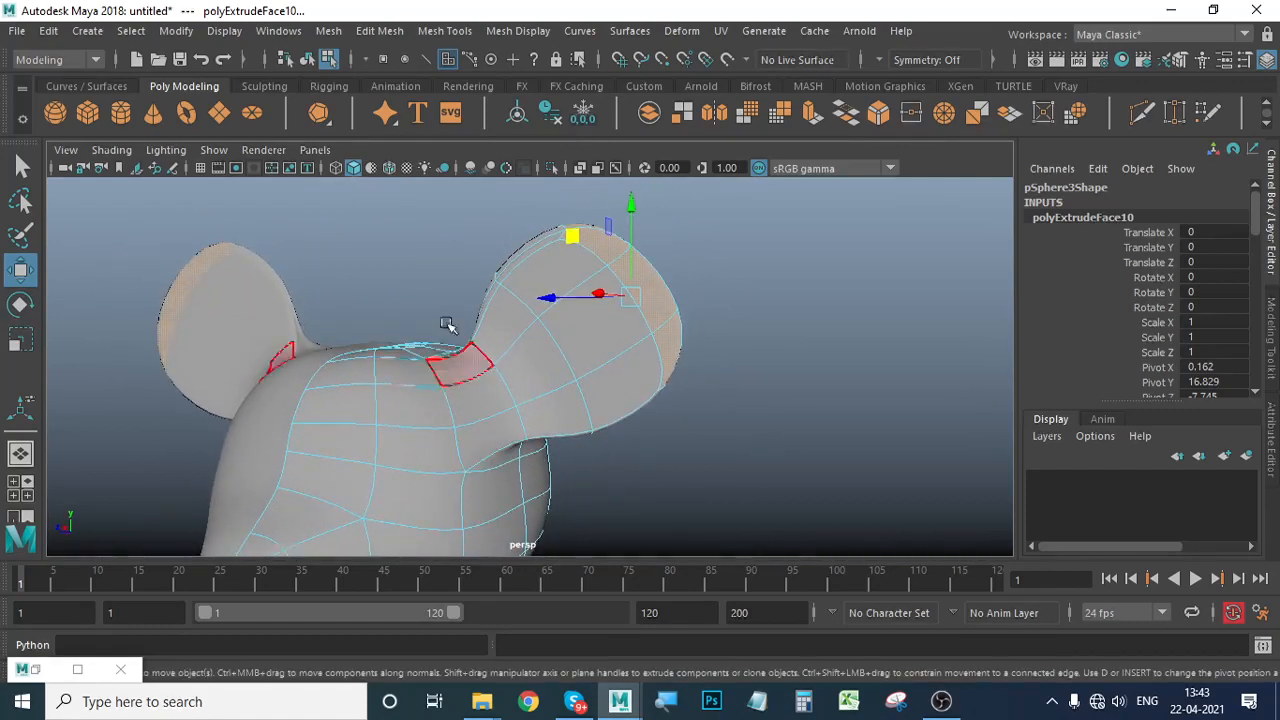
key("ctrl+e")
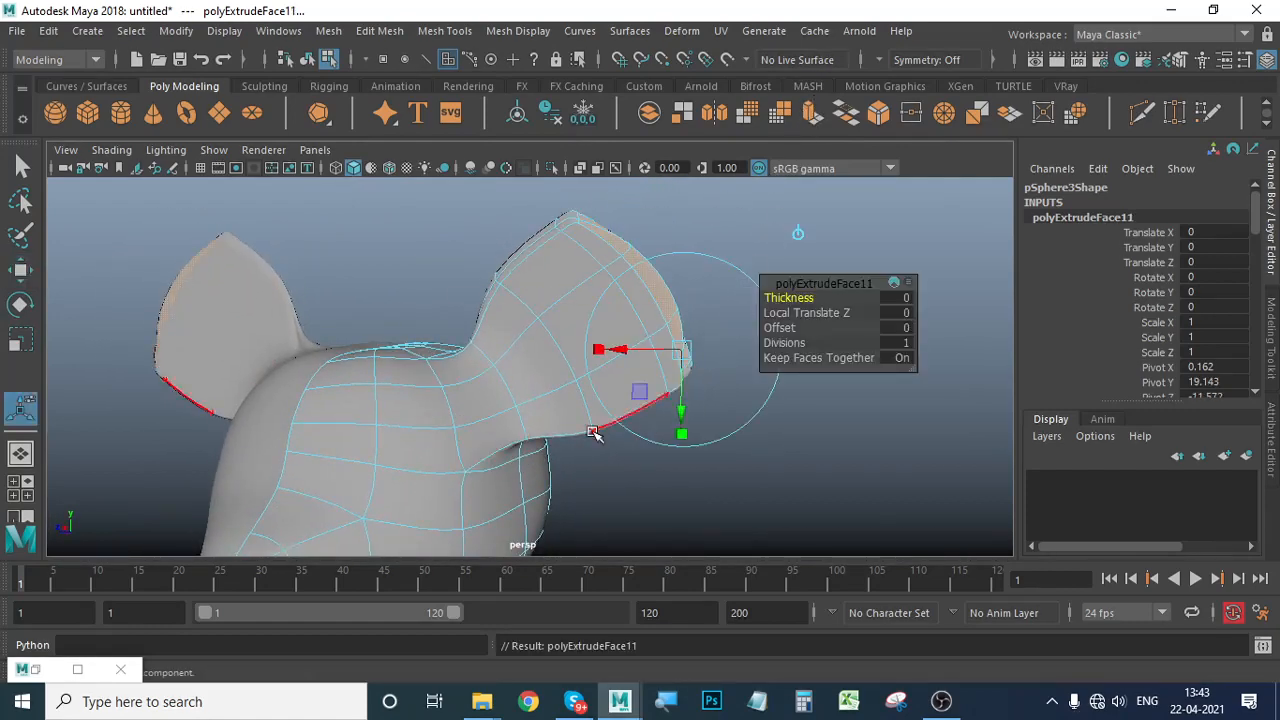
left_click(17, 338)
key("ctrl+z")
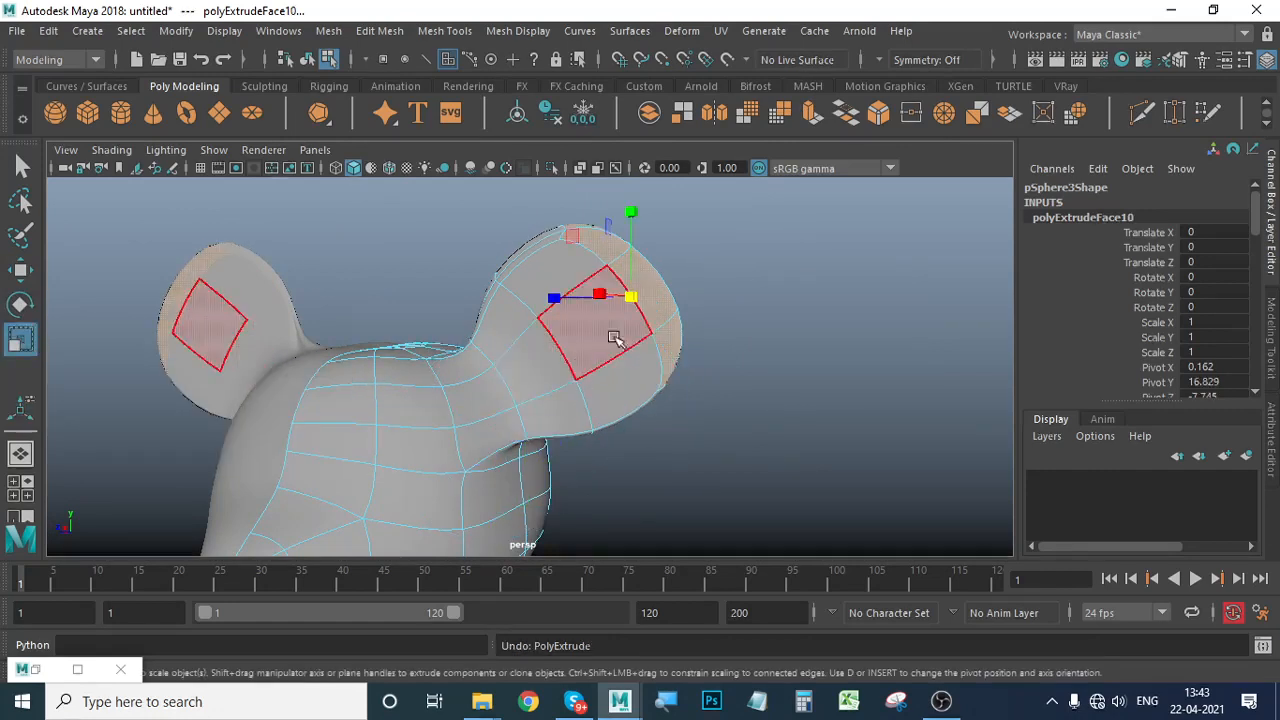
Return the character mesh to object mode and reshape the ears and their bases with the Grab sculpting brush.
left_click_drag(640, 303, 549, 416, "alt")
key("w")
scroll(615, 399, "down", 2)
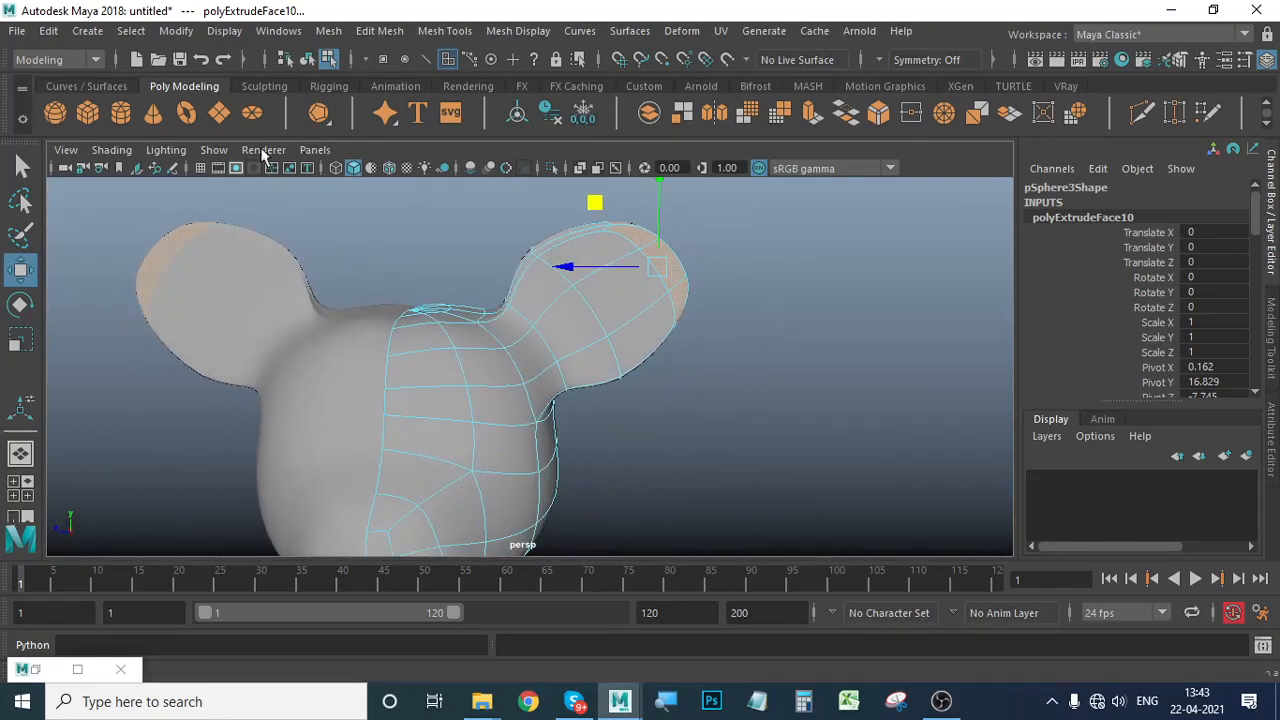
right_click_drag(470, 200, 563, 158)
left_click(525, 385)
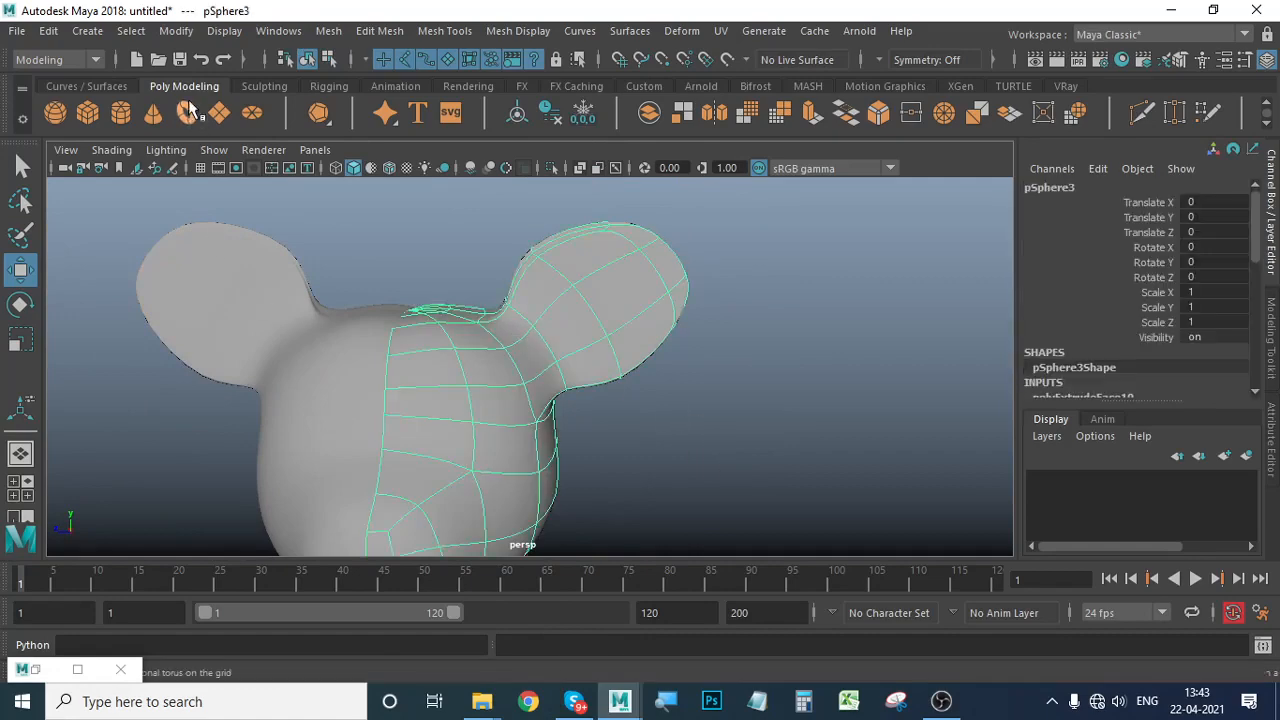
left_click(264, 86)
left_click(155, 113)
left_click_drag(706, 420, 416, 391, "alt")
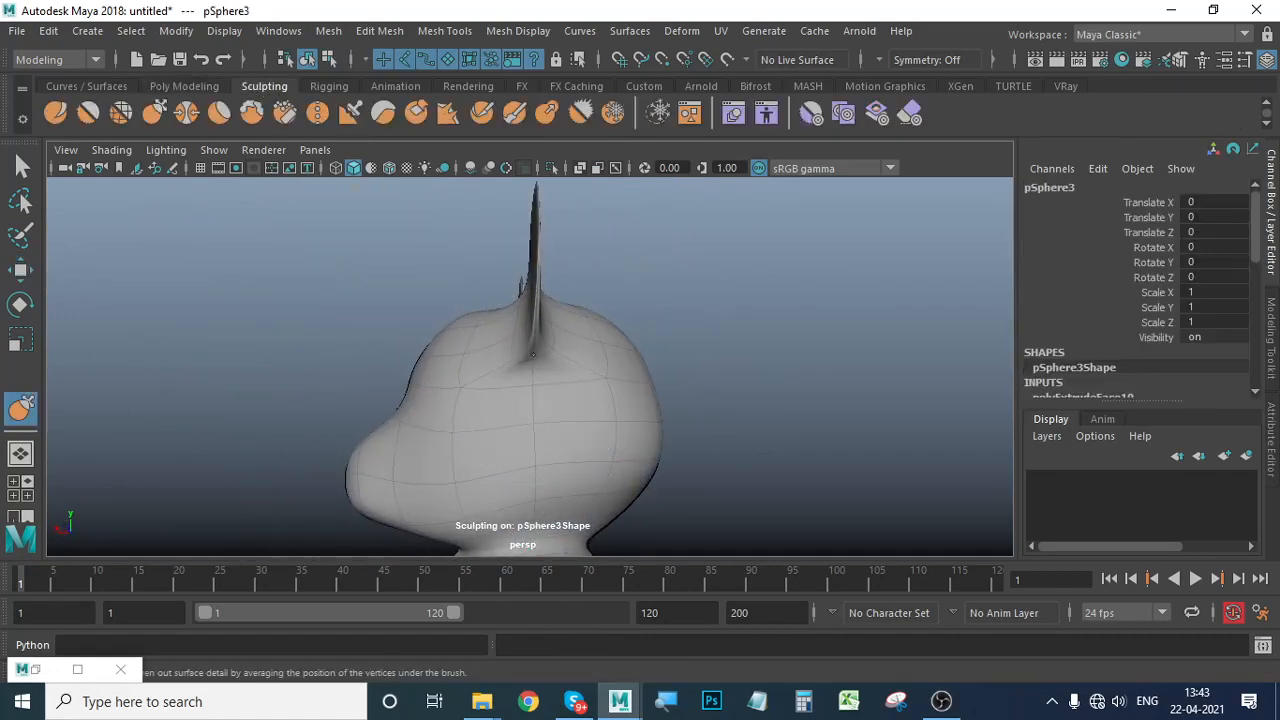
left_click_drag(525, 344, 471, 286, "alt")
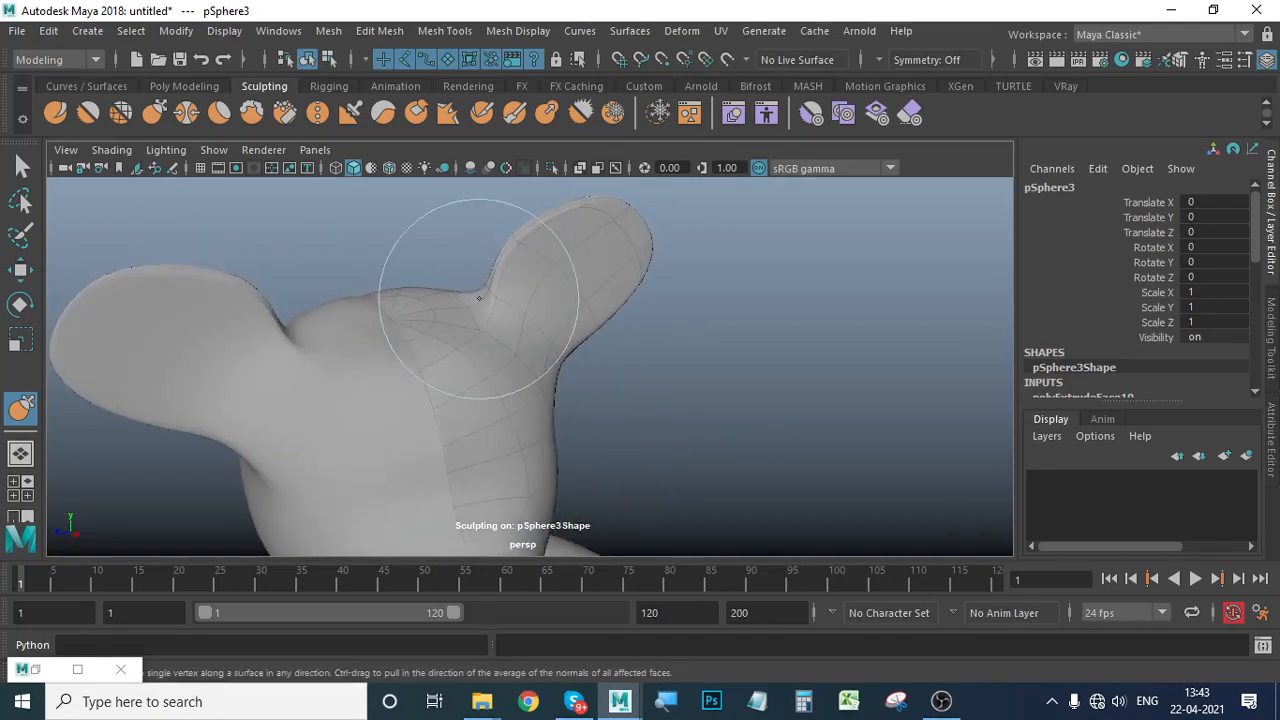
left_click_drag(527, 234, 617, 326, "alt")
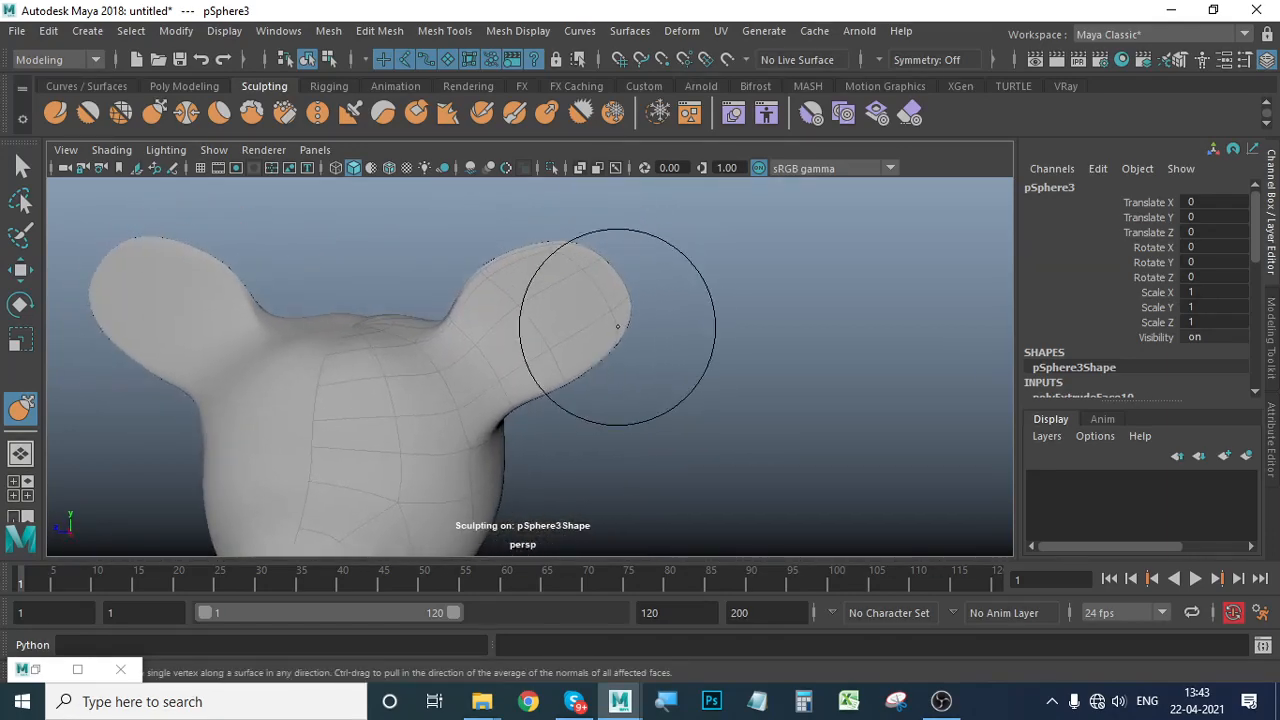
Pull the ear surfaces backward with the Grab brush to give the ears a curved, cupped shape.
left_click_drag(568, 363, 521, 349, "alt")
left_click_drag(549, 426, 569, 361, "alt")
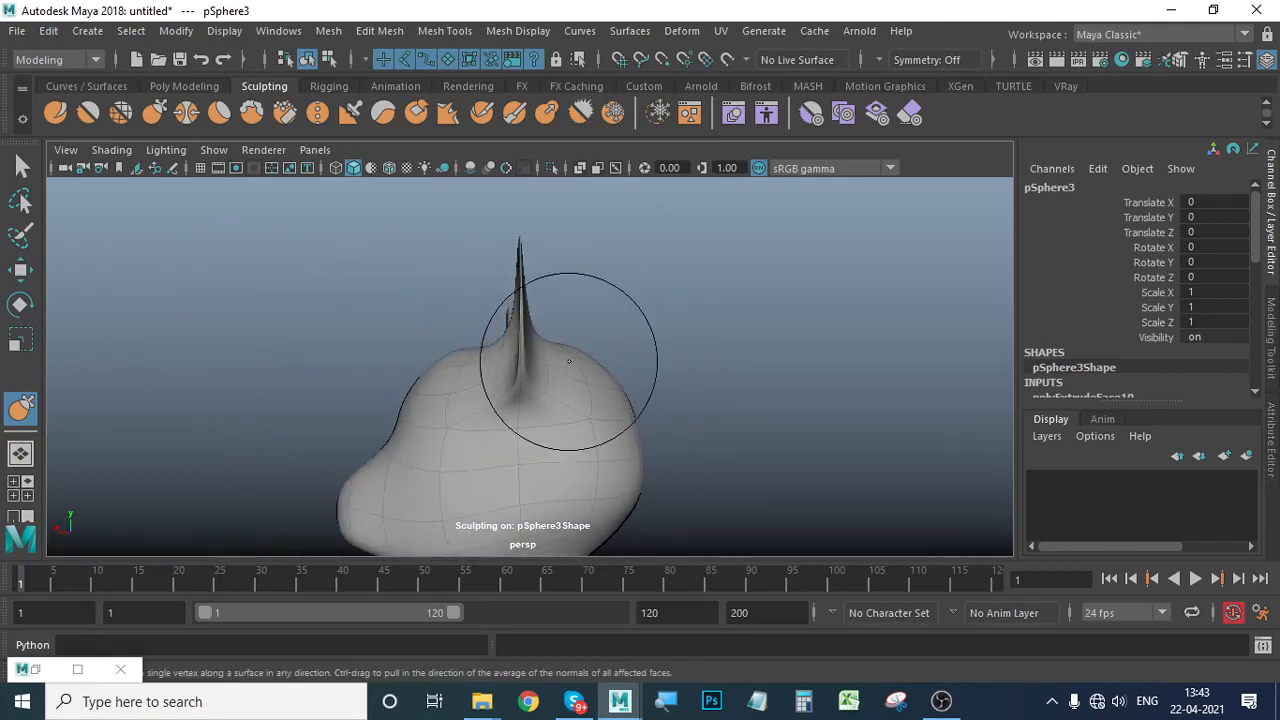
left_click_drag(567, 424, 513, 321, "alt")
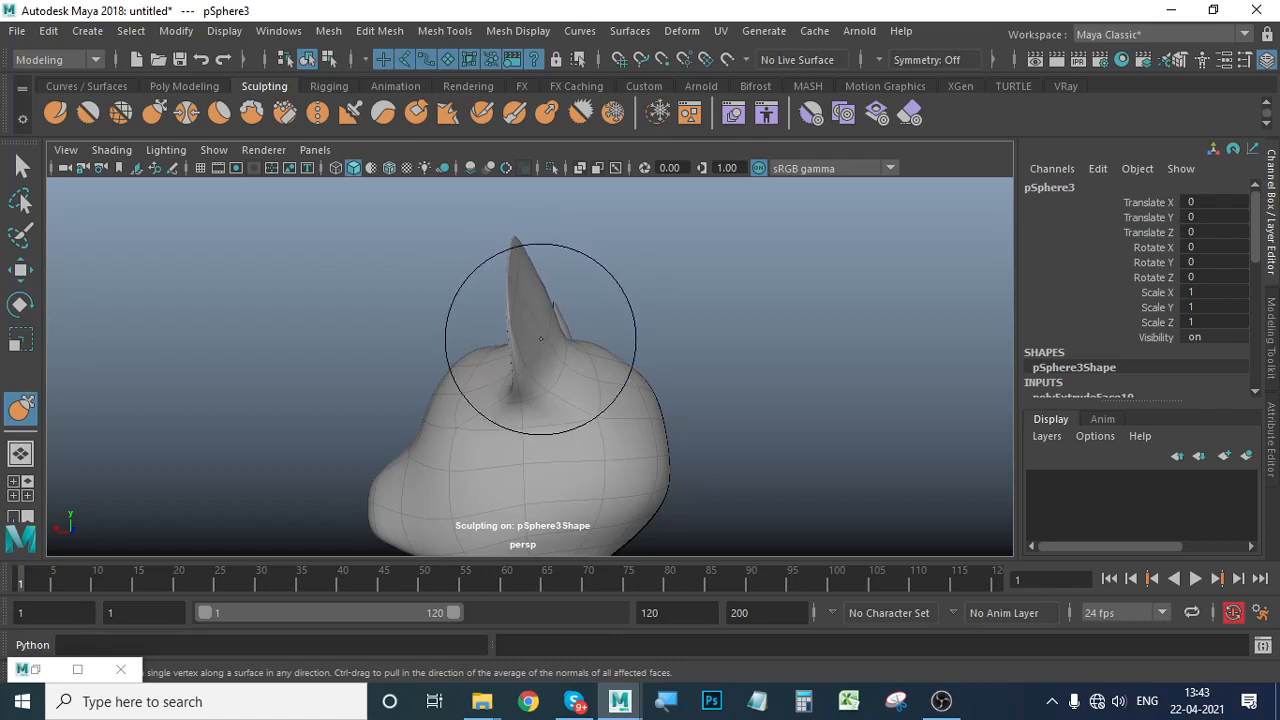
left_click_drag(564, 350, 646, 457, "alt")
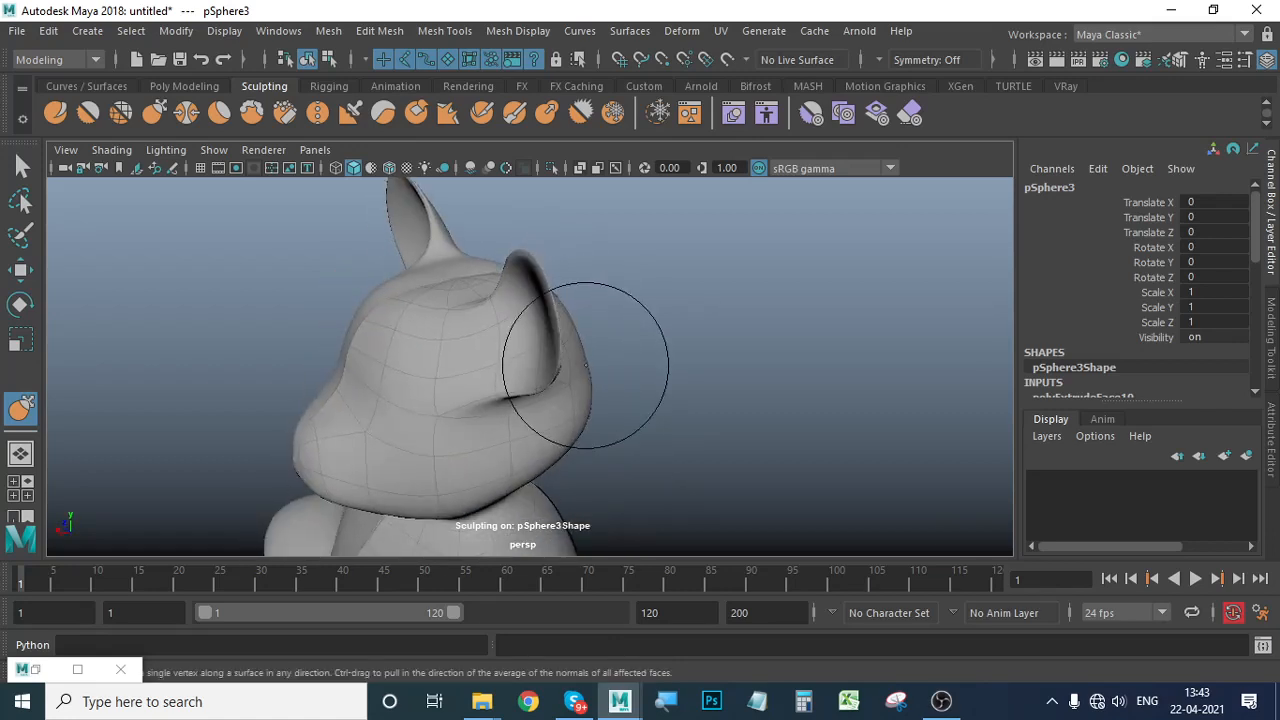
Refine the ears' curvature with the Grab sculpting brush and smooth their outer edges.
left_click_drag(586, 366, 751, 375, "alt")
left_click_drag(597, 321, 594, 324, "shift")
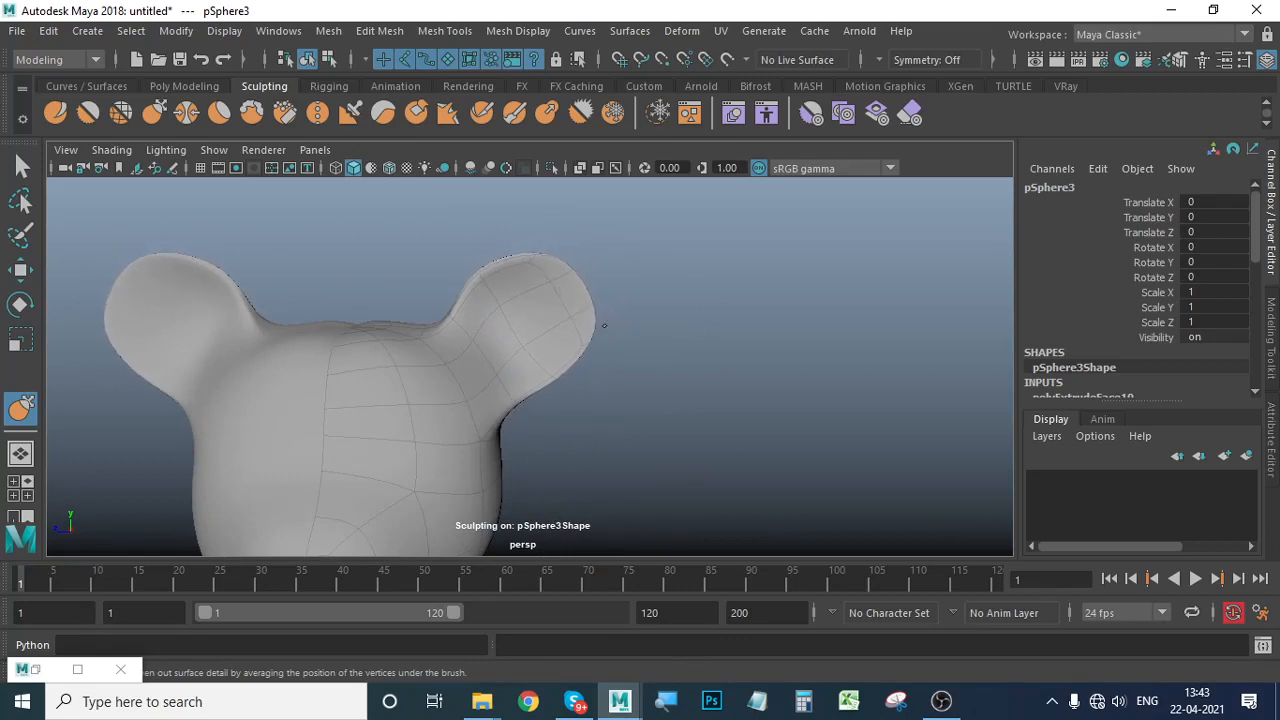
right_click_drag(578, 298, 580, 437, "alt")
left_click_drag(580, 437, 503, 333, "alt")
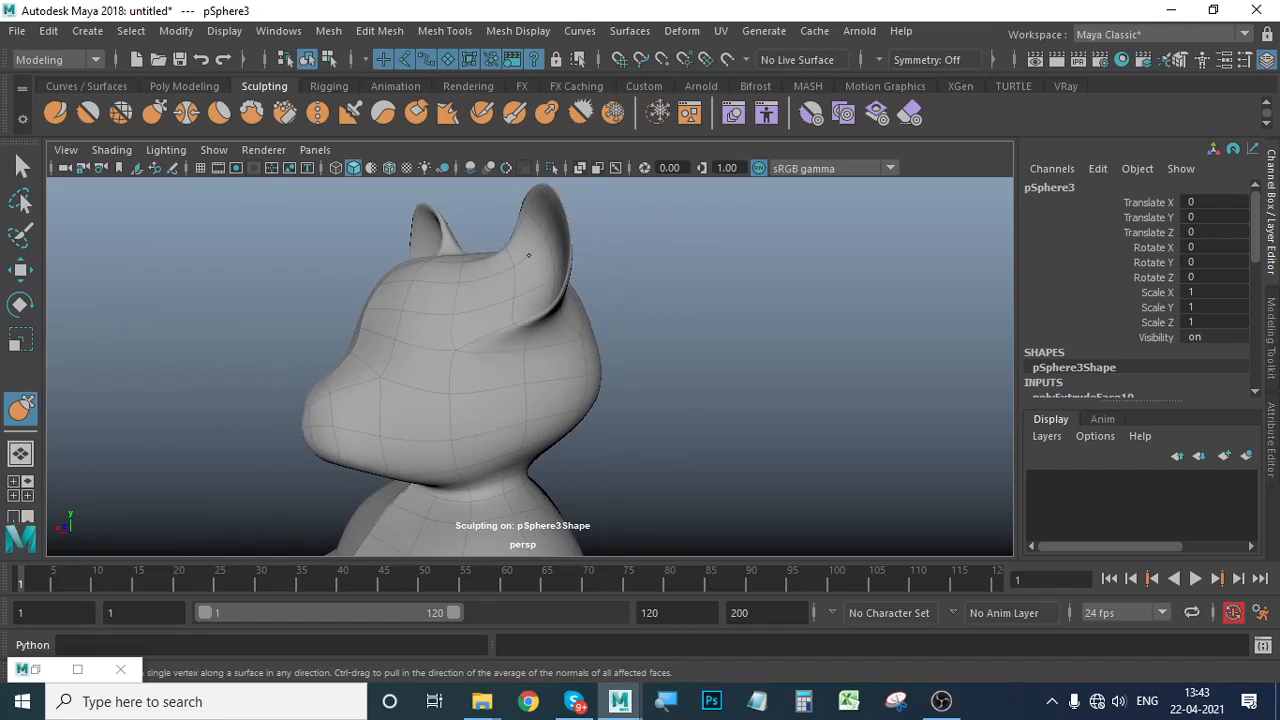
mouse_move(517, 257)
left_mouse_down("alt")
mouse_move(651, 389)
mouse_move(623, 354)
mouse_move(617, 389)
mouse_move(561, 309)
left_mouse_up("alt")
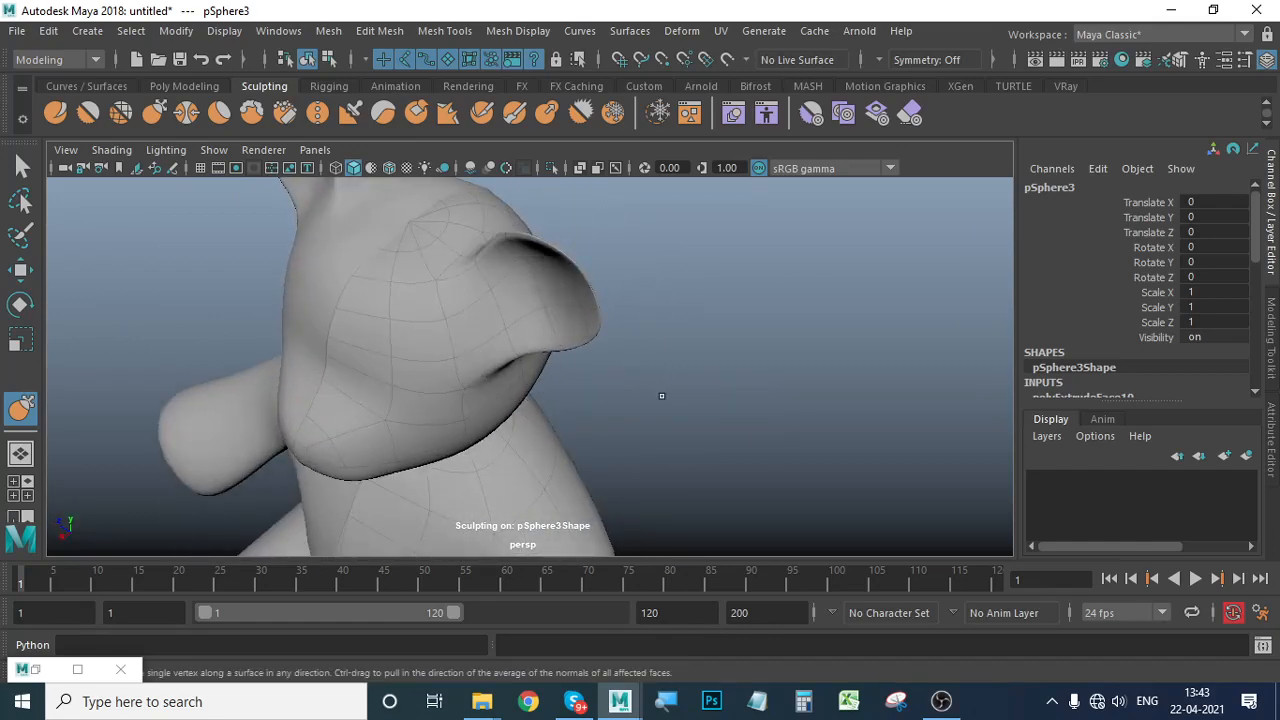
mouse_move(661, 396)
left_mouse_down("alt")
mouse_move(534, 390)
mouse_move(574, 408)
left_mouse_up("alt")
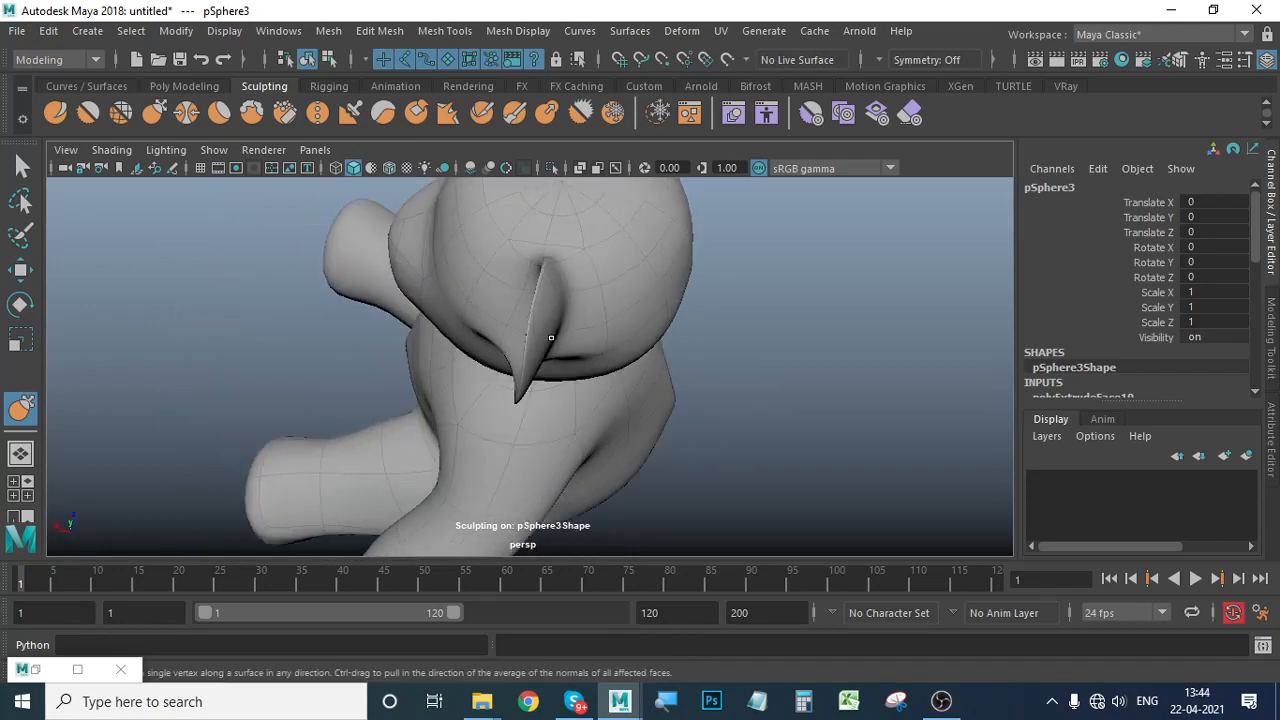
mouse_move(551, 338)
left_mouse_down("alt")
mouse_move(797, 360)
mouse_move(526, 337)
mouse_move(651, 457)
mouse_move(549, 400)
mouse_move(510, 416)
left_mouse_up("alt")
scroll(533, 331, "down", 2)
mouse_move(498, 344)
left_mouse_down("alt")
mouse_move(429, 391)
mouse_move(475, 348)
mouse_move(551, 397)
mouse_move(529, 286)
mouse_move(529, 374)
mouse_move(469, 301)
mouse_move(433, 302)
mouse_move(520, 391)
left_mouse_up("alt")
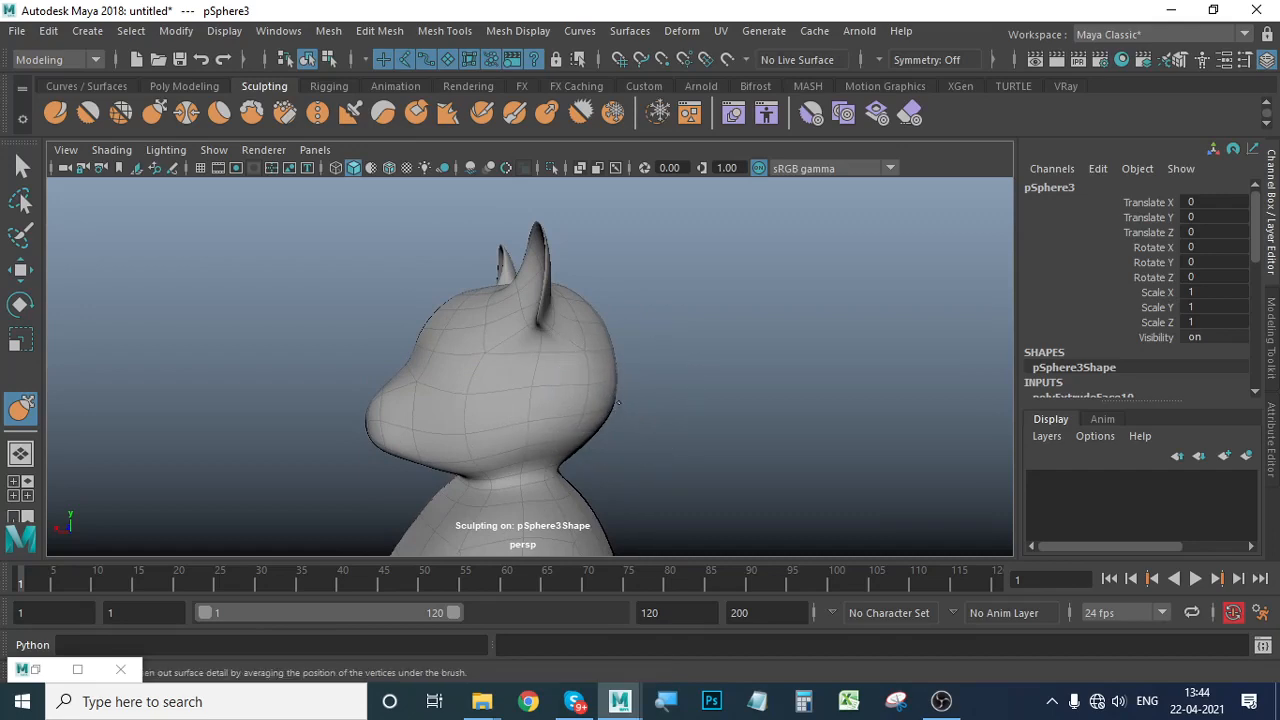
Close the gap along the forehead's center seam by pulling the edge to the mirrored half with the Grab brush.
mouse_move(634, 431)
left_mouse_down("alt")
mouse_move(514, 400)
mouse_move(557, 386)
mouse_move(427, 386)
mouse_move(445, 370)
mouse_move(448, 406)
mouse_move(660, 409)
left_mouse_up("alt")
mouse_move(660, 409)
right_mouse_down("alt")
mouse_move(231, 377)
mouse_move(477, 356)
right_mouse_up("alt")
left_click_drag(477, 356, 489, 391, "alt")
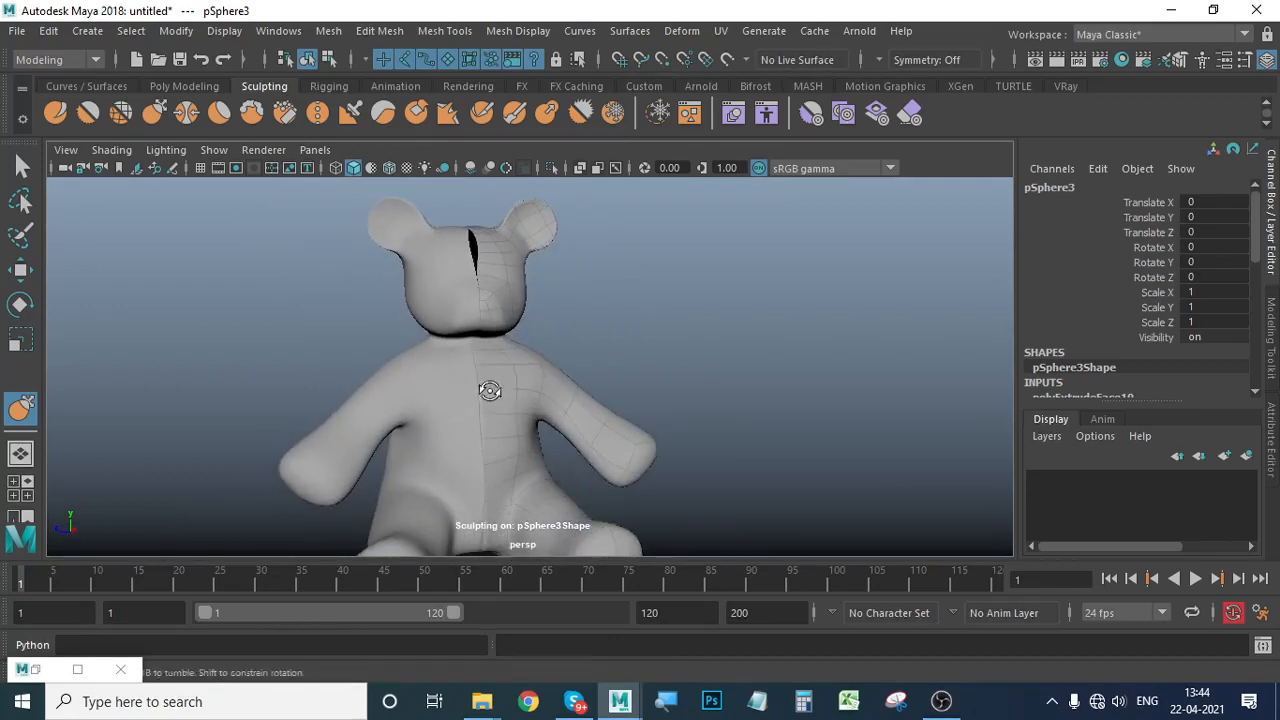
right_click_drag(489, 391, 551, 377, "alt")
middle_click_drag(500, 334, 497, 442, "alt")
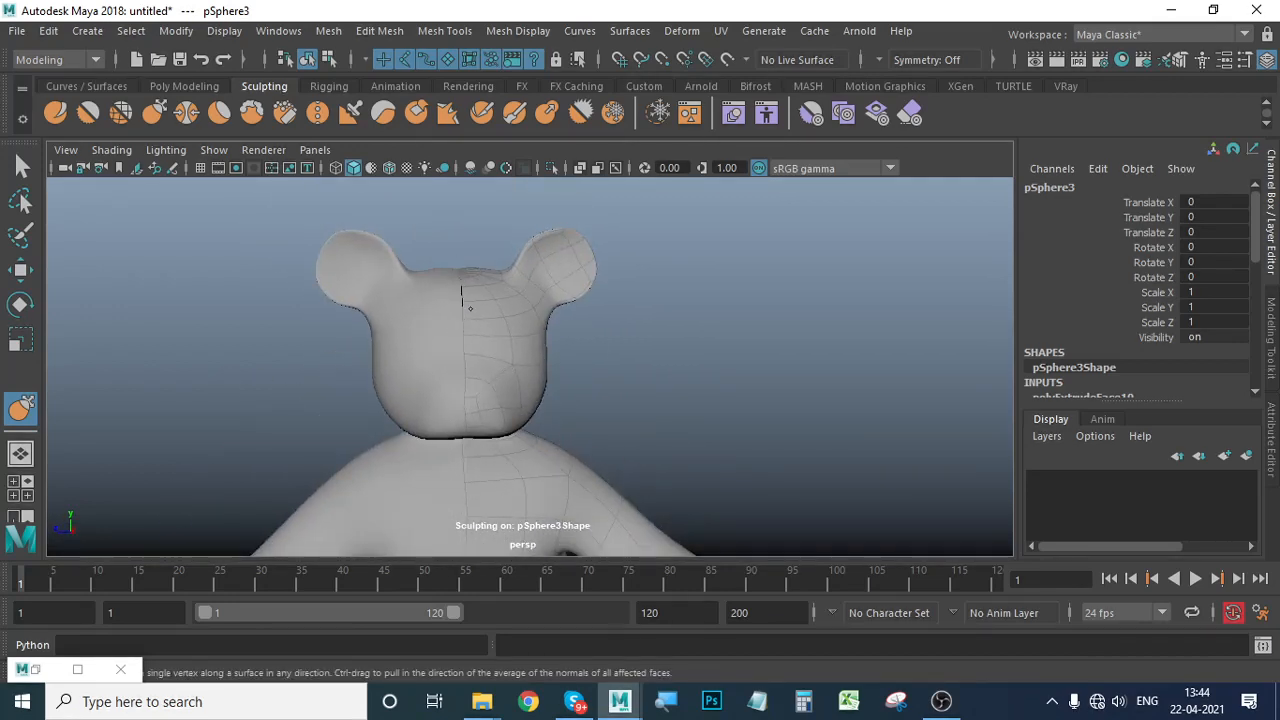
left_click_drag(475, 319, 606, 457, "alt")
right_click_drag(606, 457, 588, 428, "alt")
middle_click_drag(588, 428, 566, 439, "alt")
mouse_move(566, 439)
right_mouse_down("alt")
mouse_move(843, 500)
mouse_move(380, 394)
mouse_move(840, 474)
right_mouse_up("alt")
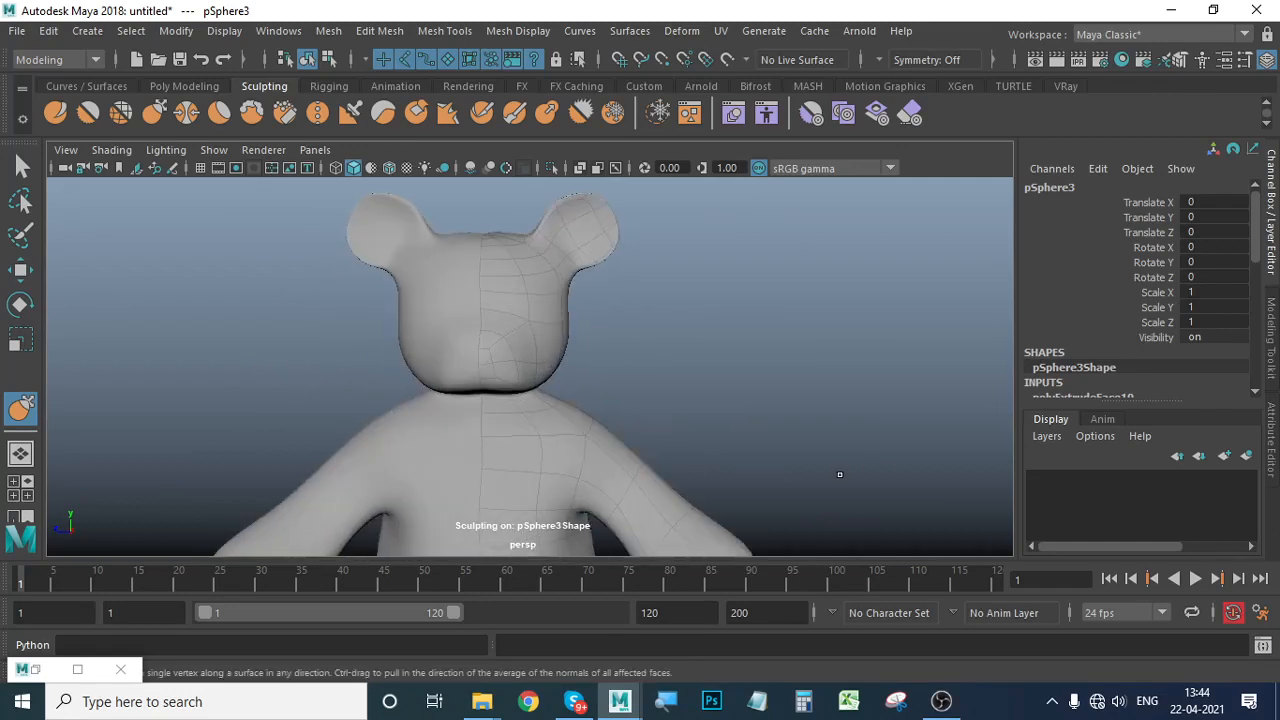
mouse_move(656, 445)
right_mouse_down("alt")
mouse_move(766, 409)
mouse_move(666, 429)
mouse_move(680, 420)
right_mouse_up("alt")
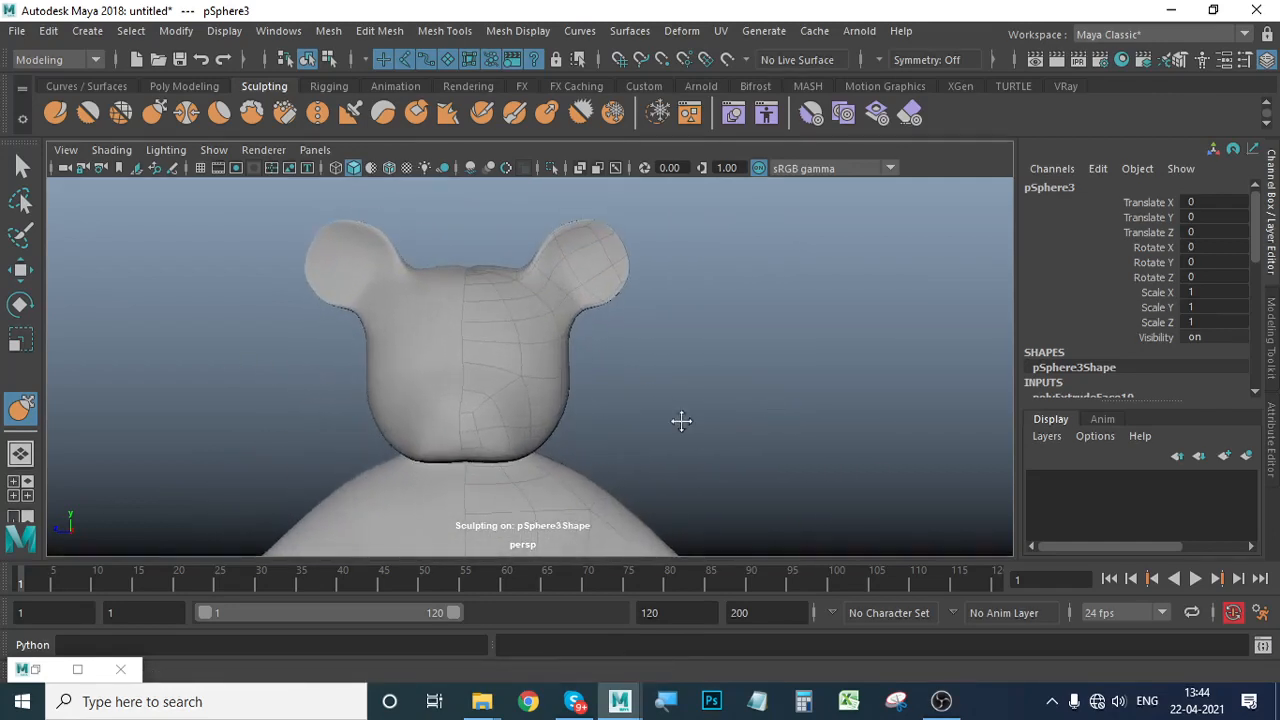
Refine the ear's profile and smooth the back of the head in side view.
mouse_move(680, 420)
left_mouse_down("alt")
mouse_move(660, 426)
mouse_move(651, 366)
mouse_move(720, 491)
mouse_move(703, 423)
mouse_move(628, 461)
mouse_move(480, 393)
left_mouse_up("alt")
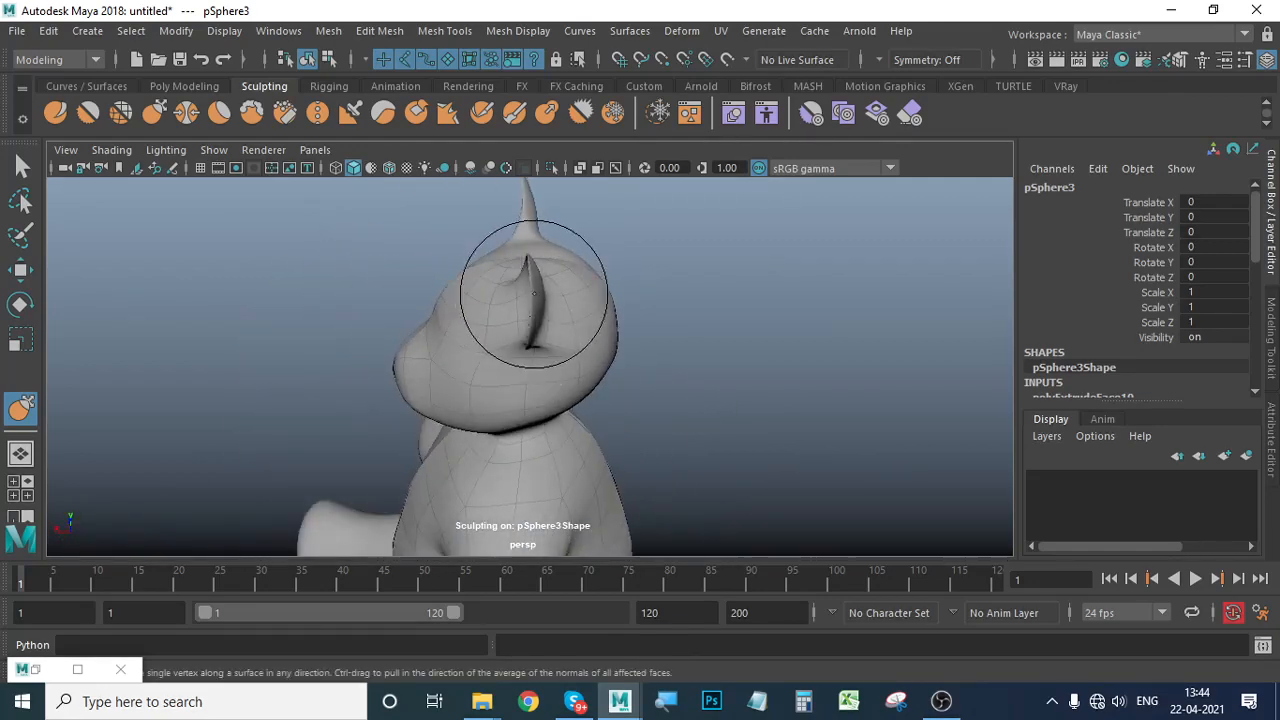
left_click_drag(529, 286, 543, 371, "alt")
left_click_drag(621, 375, 617, 389, "shift")
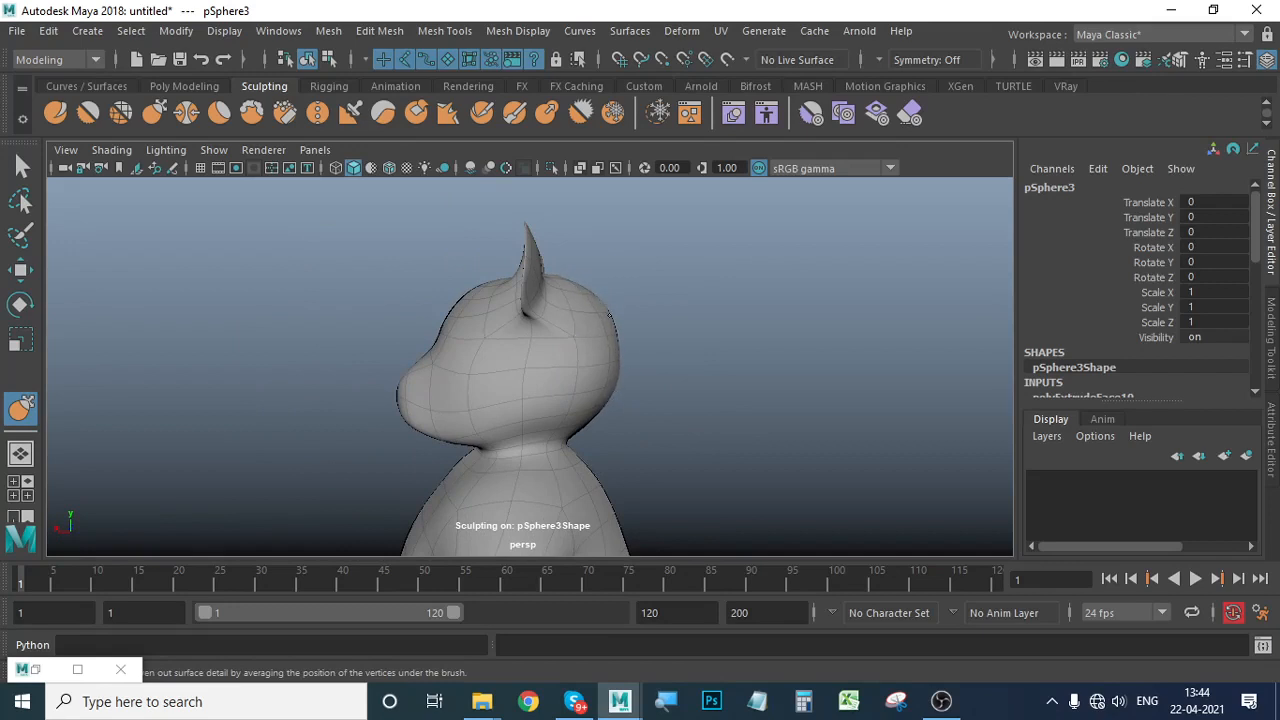
middle_click_drag(636, 436, 653, 328, "alt")
mouse_move(653, 328)
right_mouse_down("alt")
mouse_move(531, 366)
mouse_move(790, 415)
mouse_move(50, 325)
right_mouse_up("alt")
Leave sculpting, return the mesh to object mode and deselect it to review the whole bear from the front.
left_click(22, 278)
right_click_drag(430, 184, 535, 160)
left_click(754, 292)
right_click_drag(754, 292, 580, 391, "alt")
left_click_drag(580, 391, 696, 419, "alt")
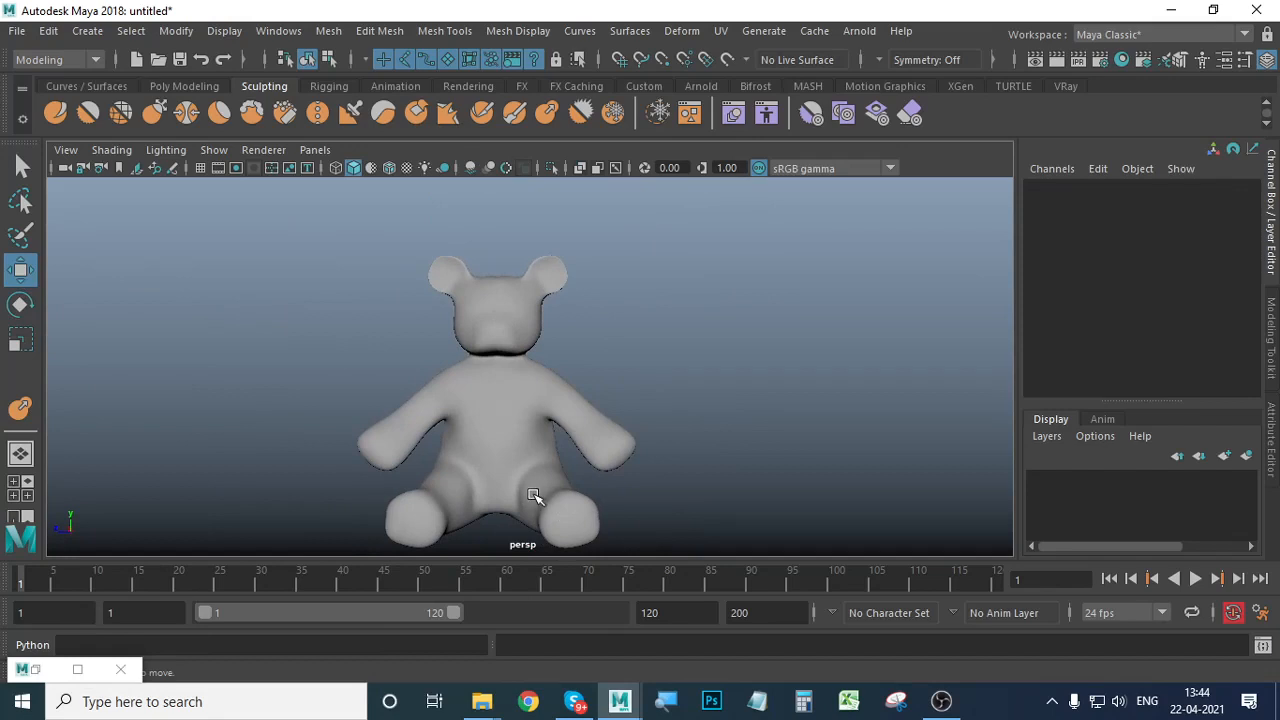
Select all faces of the head and ears, including those under the chin, down to the neck.
left_click(527, 342)
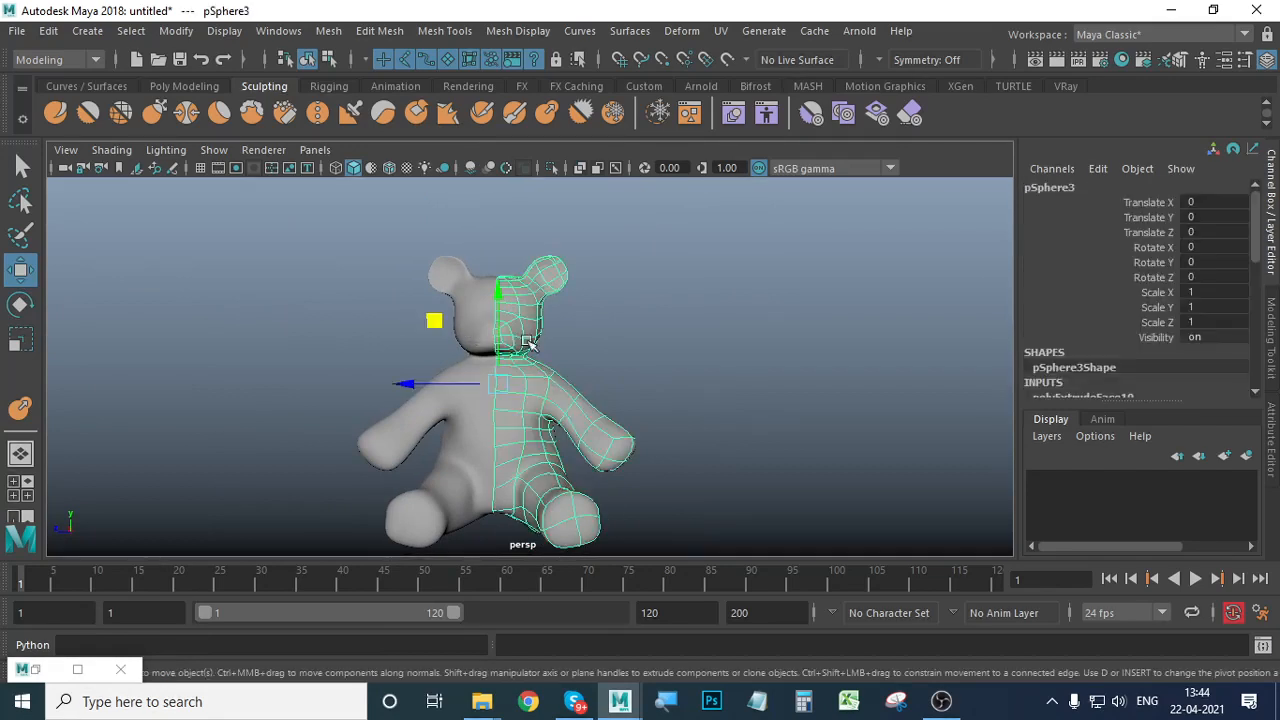
right_click_drag(505, 288, 520, 234)
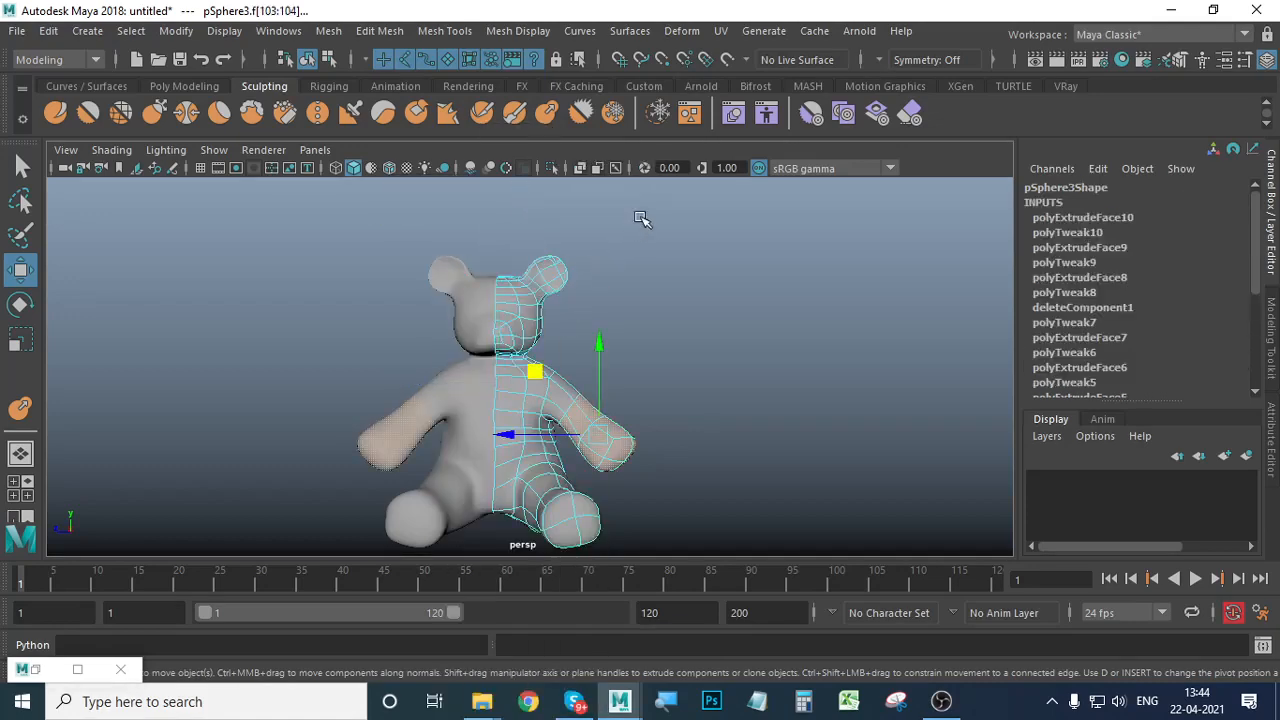
left_click_drag(674, 180, 373, 350)
right_click_drag(417, 402, 606, 315, "alt")
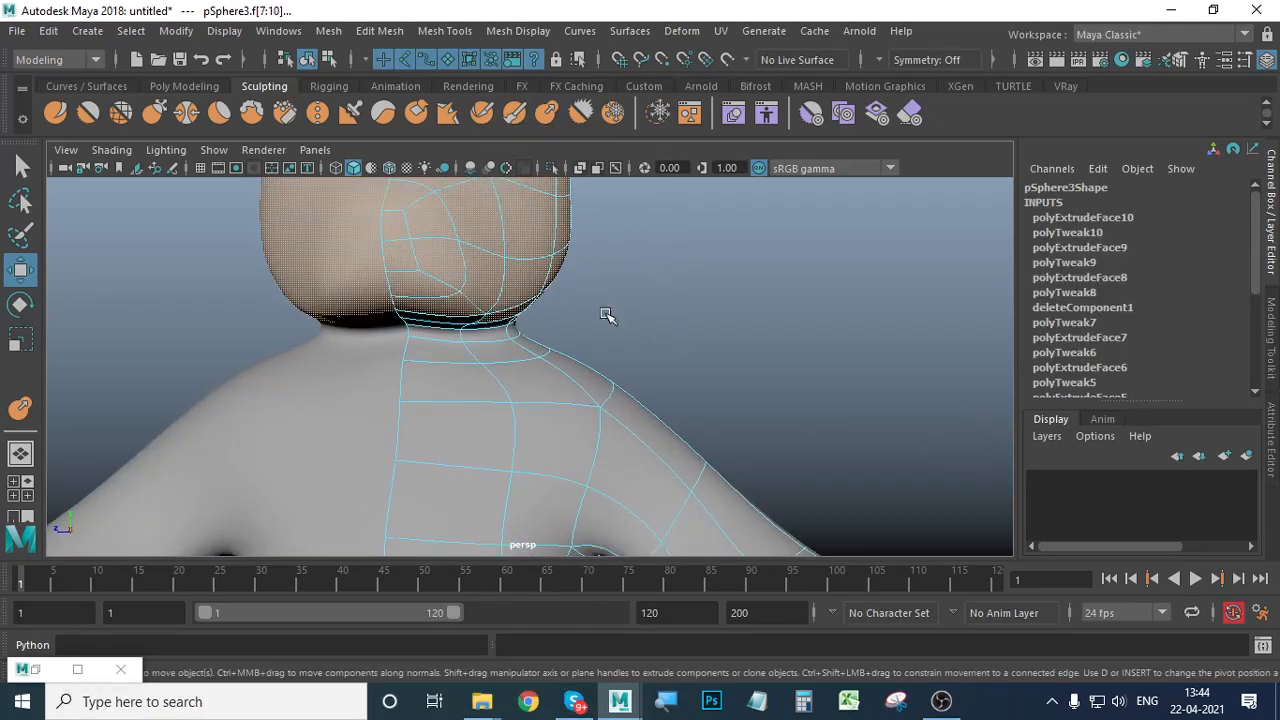
left_click_drag(570, 320, 419, 301, "alt")
left_click(420, 320, "shift")
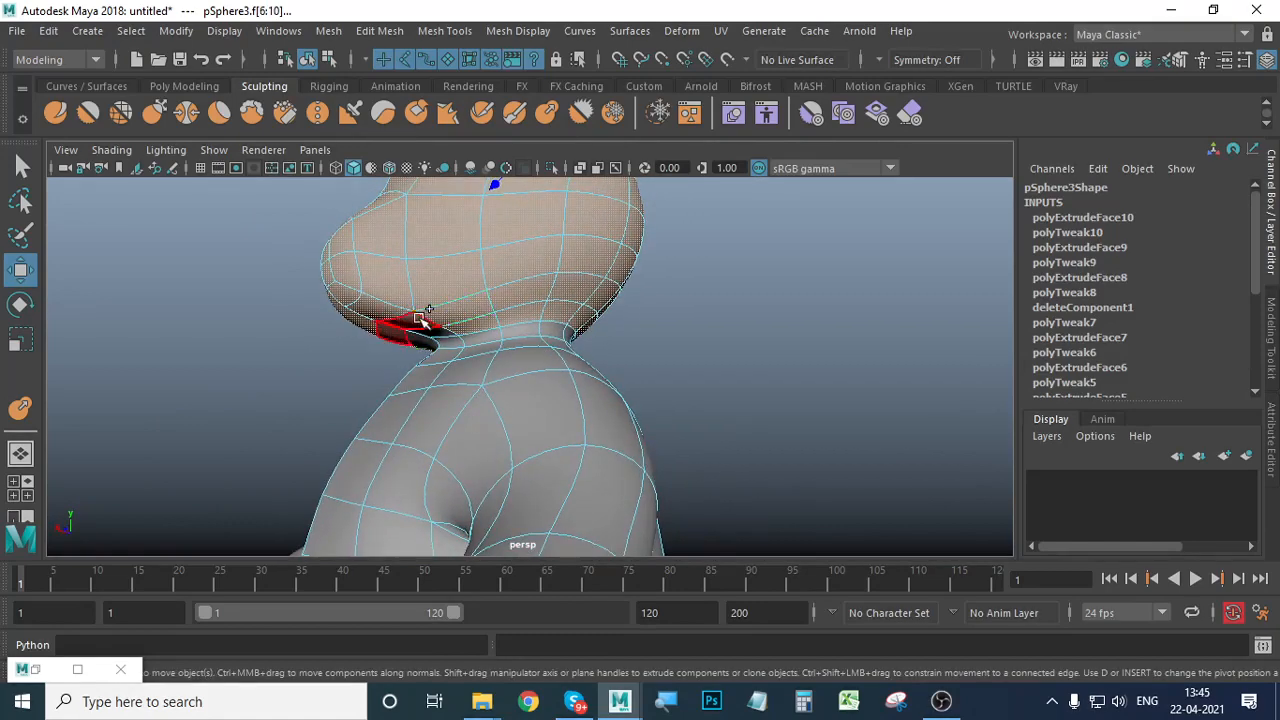
left_click(440, 331, "shift")
left_click_drag(556, 368, 470, 395, "alt")
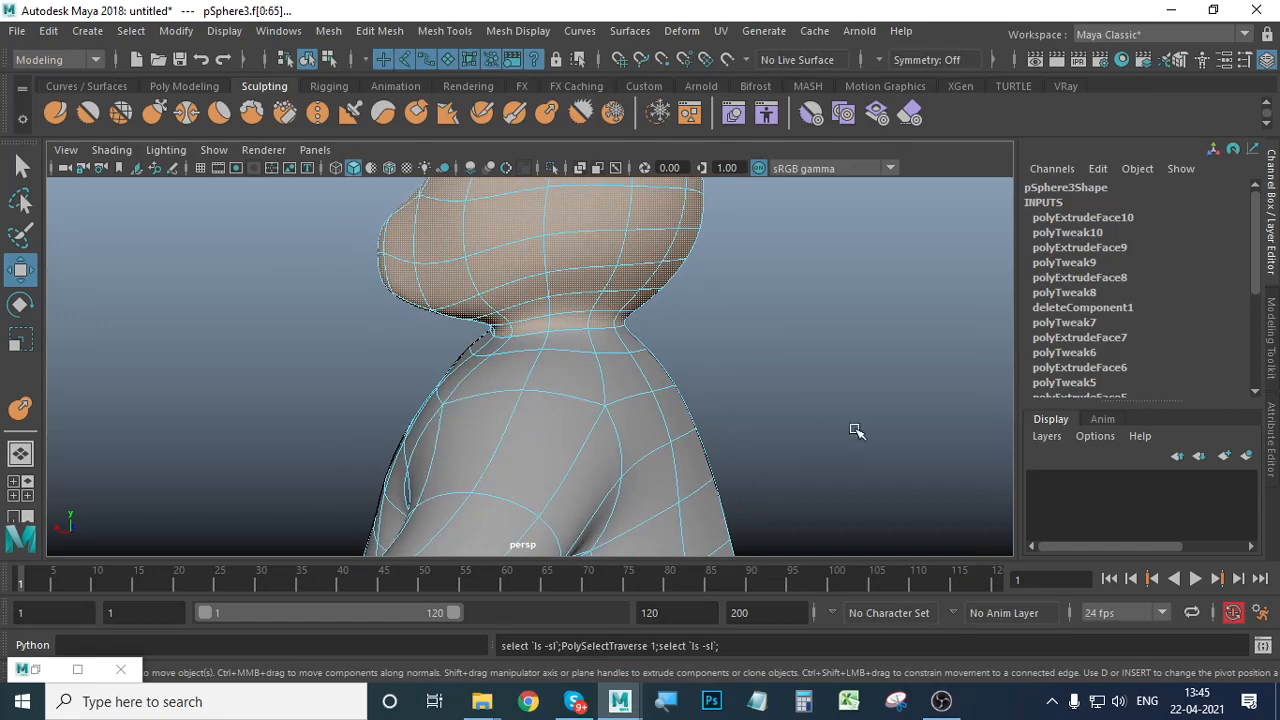
right_click_drag(851, 431, 500, 426, "alt")
left_click_drag(500, 426, 727, 444, "alt")
right_click_drag(727, 444, 515, 446, "alt")
middle_click_drag(515, 446, 503, 403, "alt")
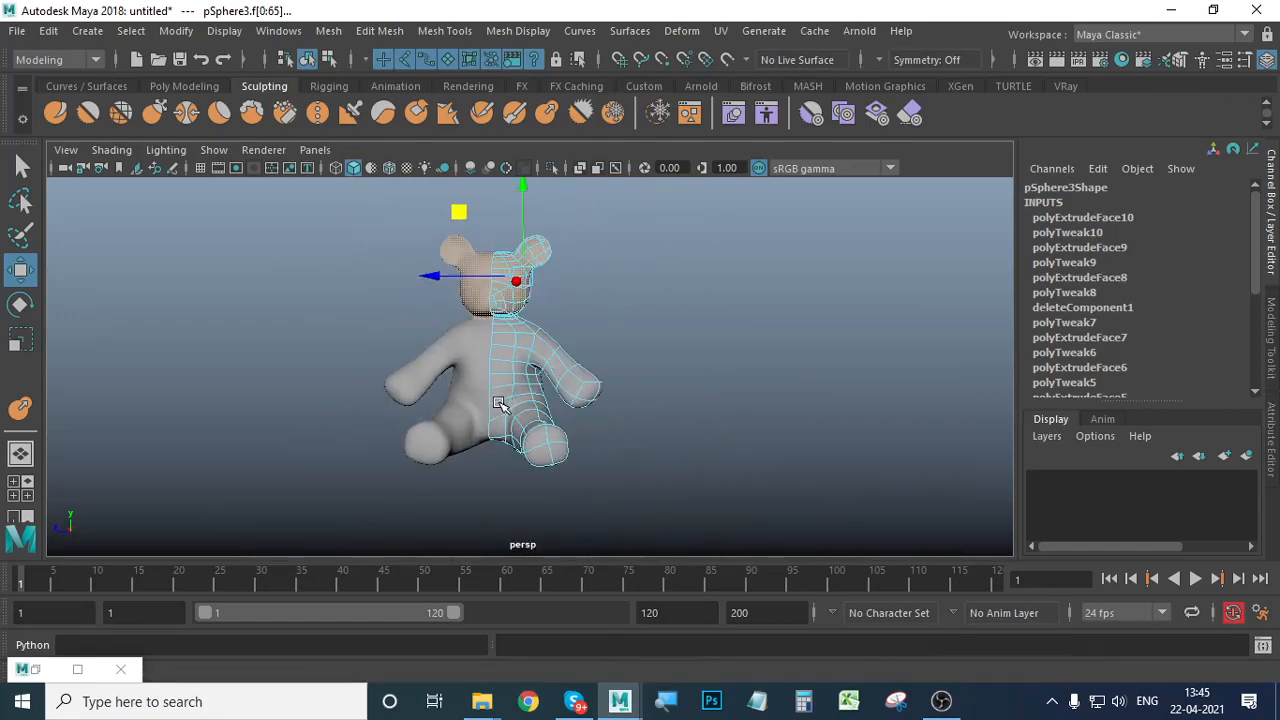
right_click_drag(503, 403, 604, 421, "alt")
left_click_drag(604, 421, 609, 447, "alt")
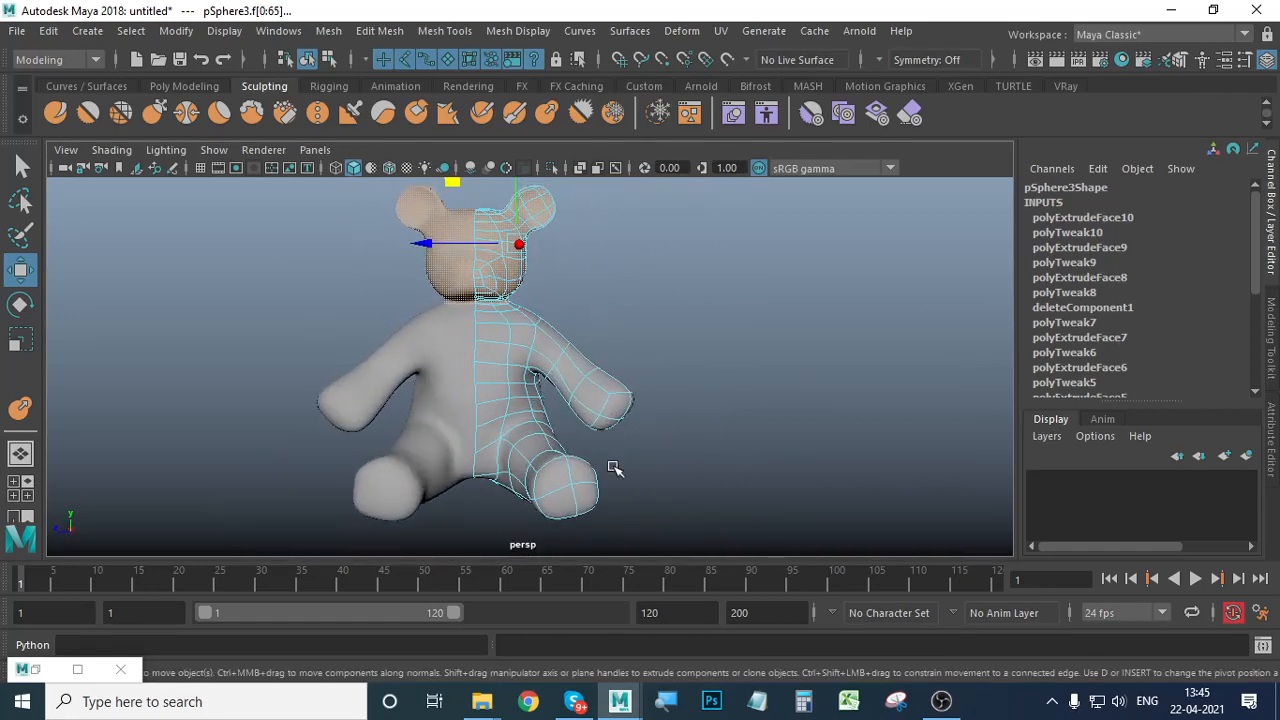
key("ctrl+shift+i")
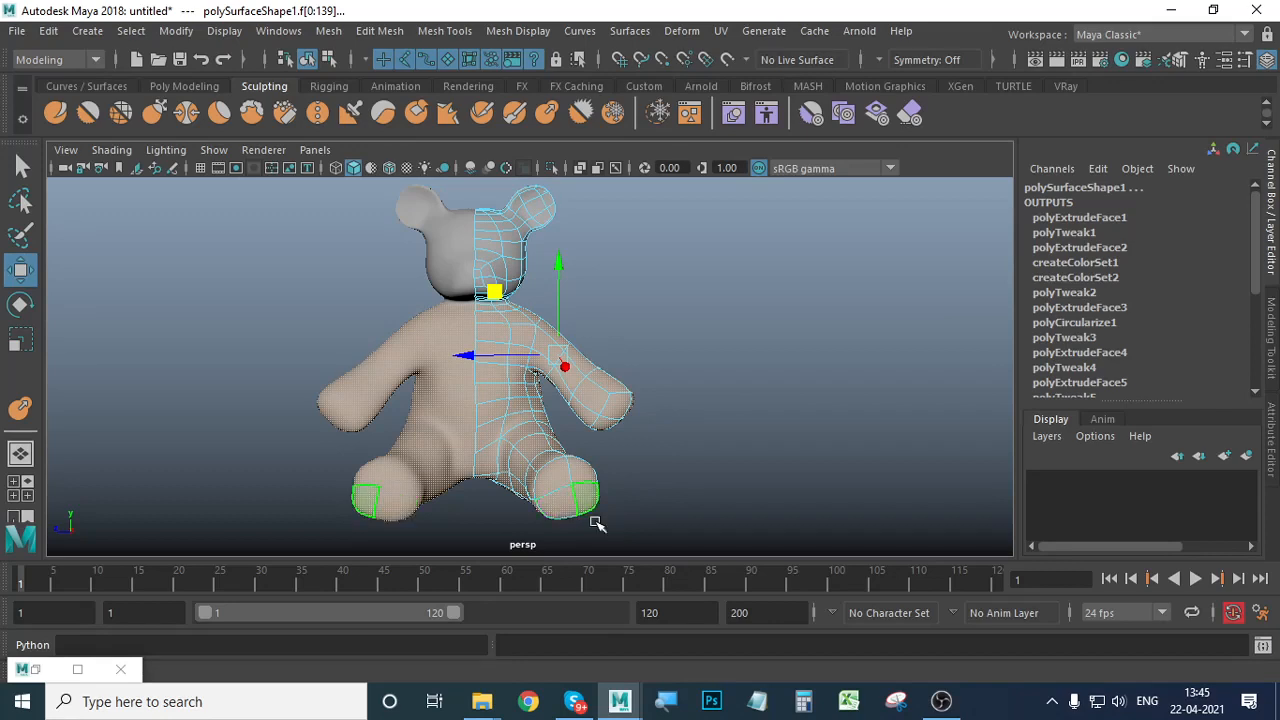
key("ctrl+z")
middle_click_drag(203, 343, 220, 420, "alt")
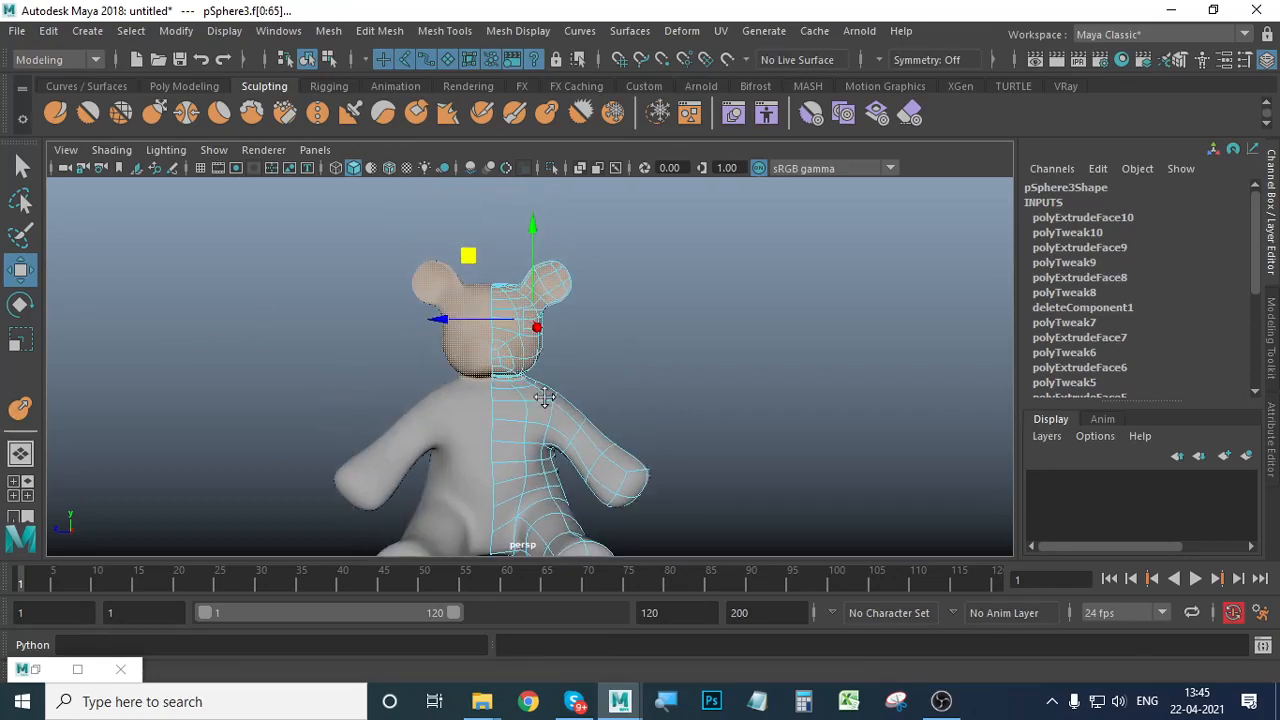
left_click(21, 340)
left_click_drag(547, 386, 548, 400, "alt")
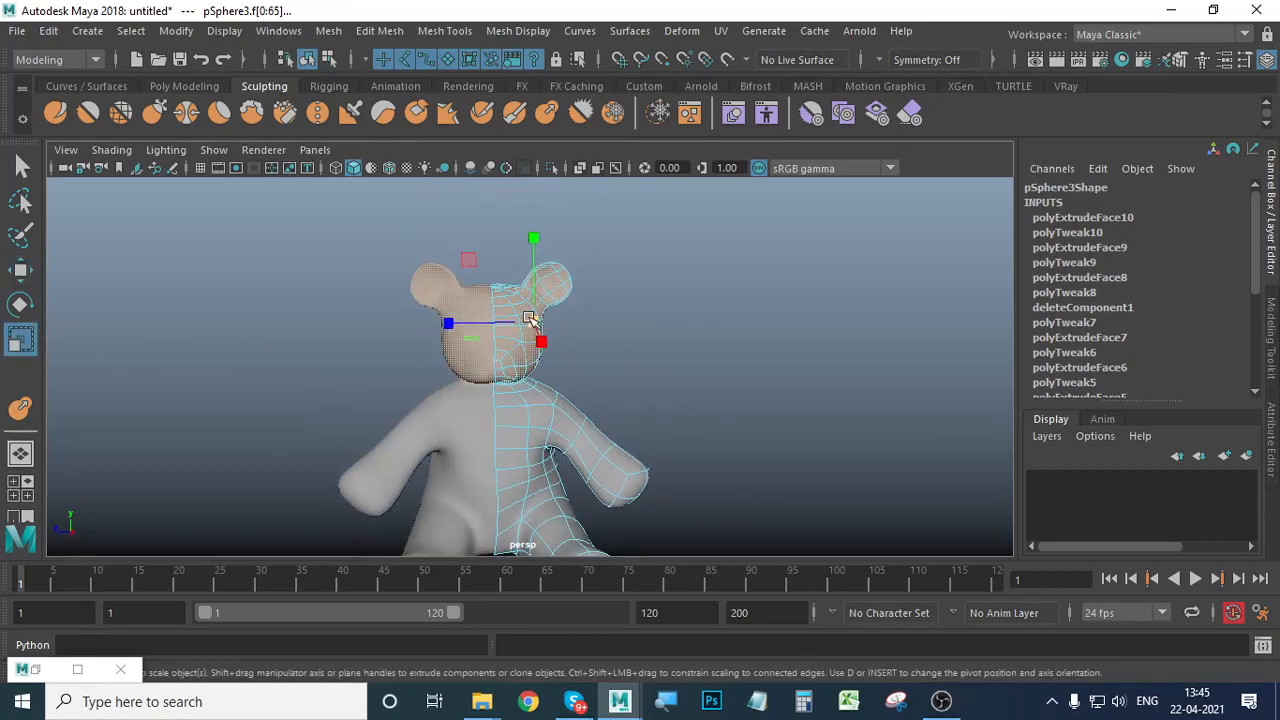
left_click_drag(533, 321, 632, 354)
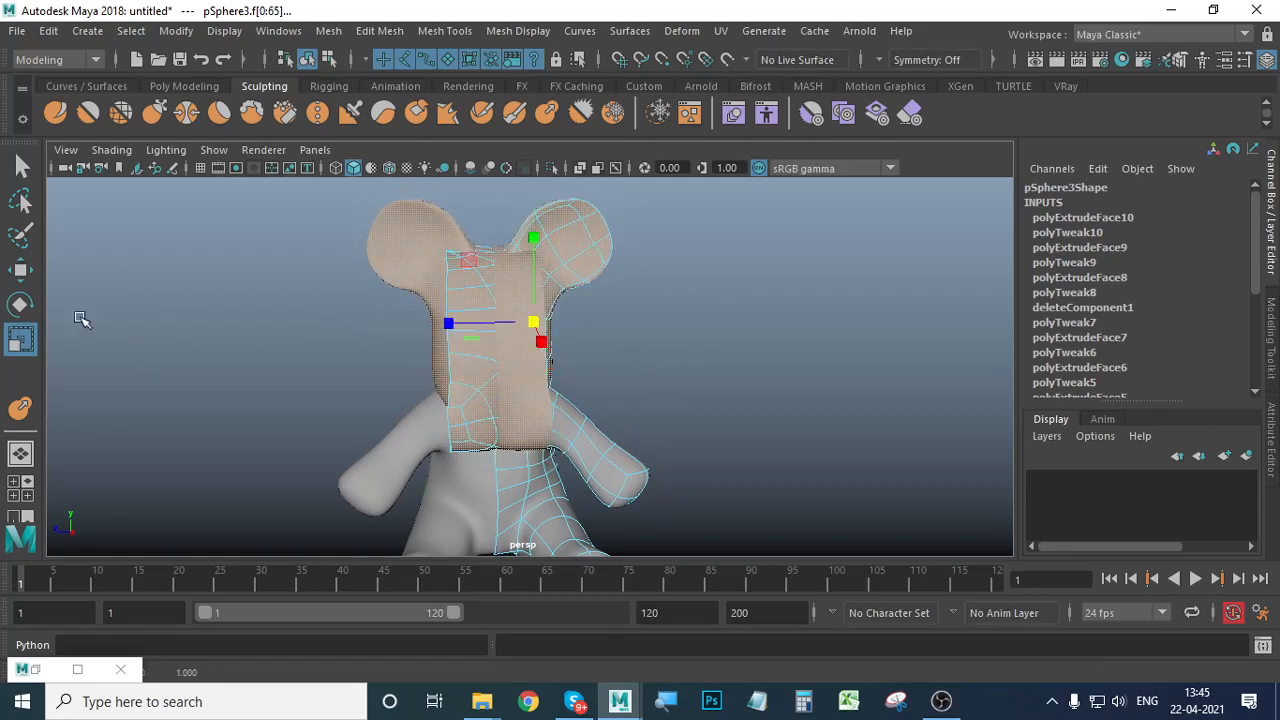
left_click(22, 272)
left_click_drag(443, 329, 566, 417, "alt")
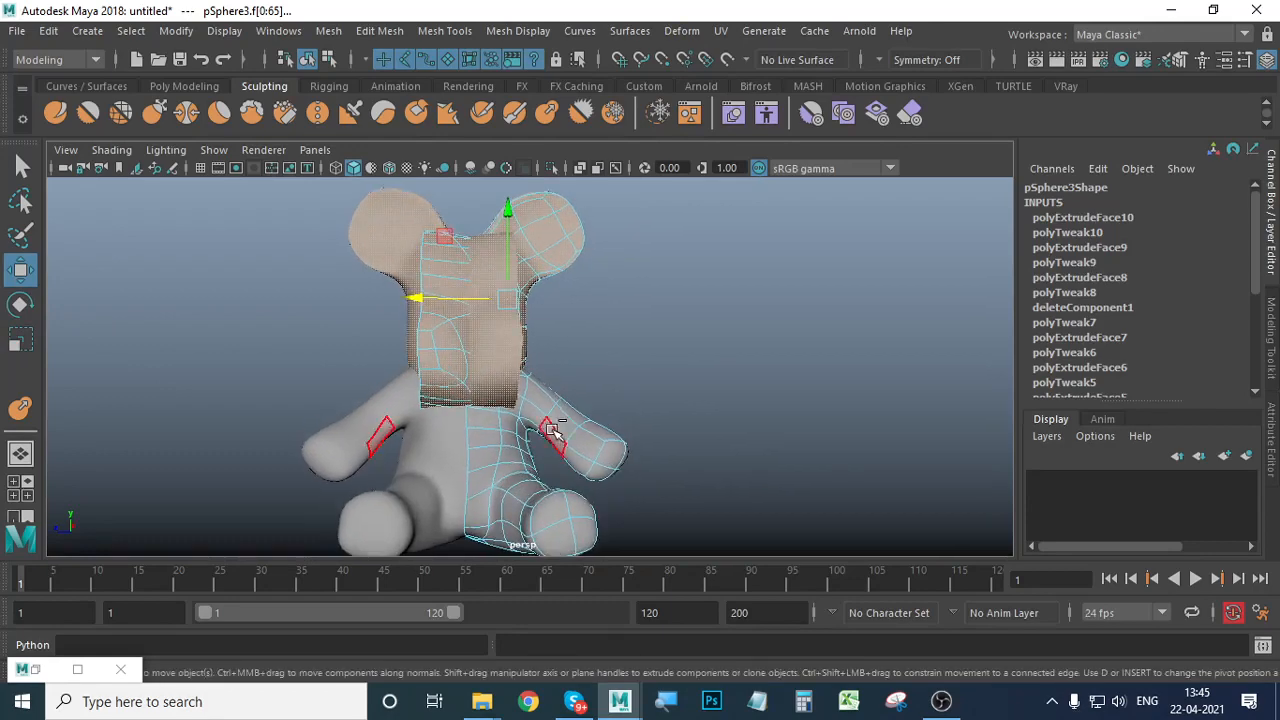
key("ctrl+z")
Scale the selected head faces up uniformly and move them sideways back toward the body's center seam.
left_click(20, 341)
left_click_drag(380, 418, 480, 424, "alt")
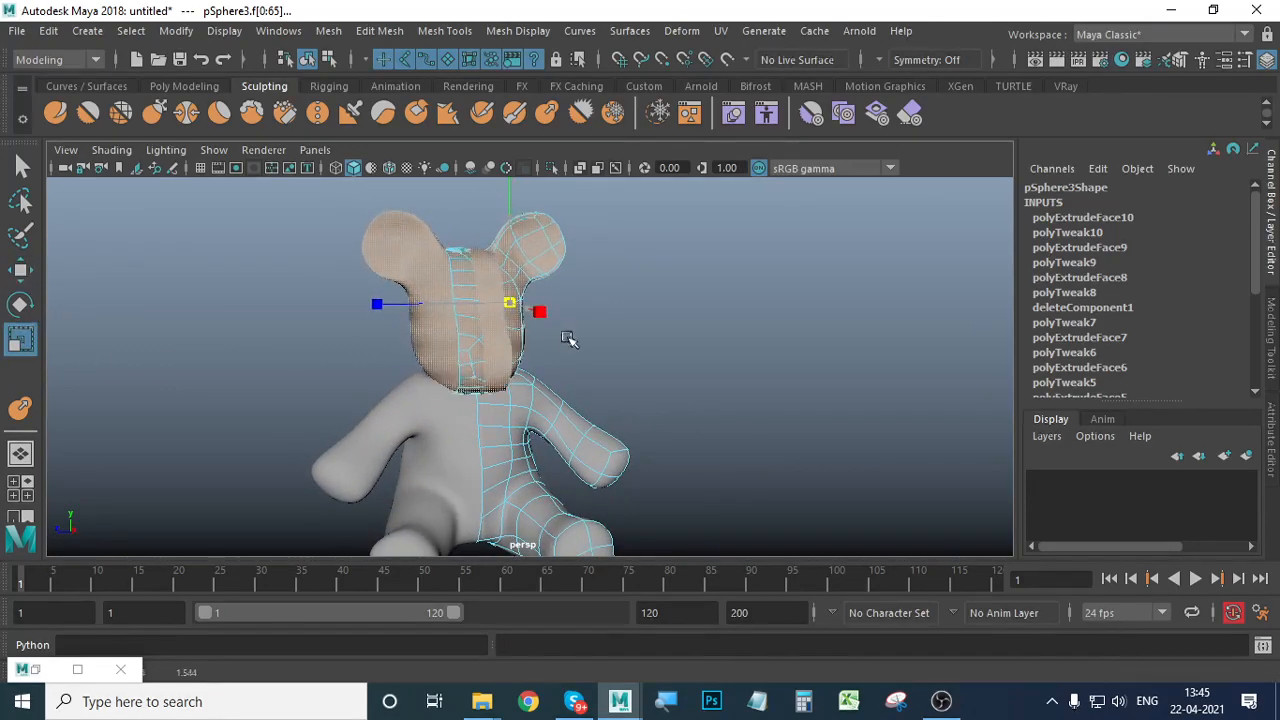
left_click(20, 272)
left_click_drag(556, 468, 482, 473, "alt")
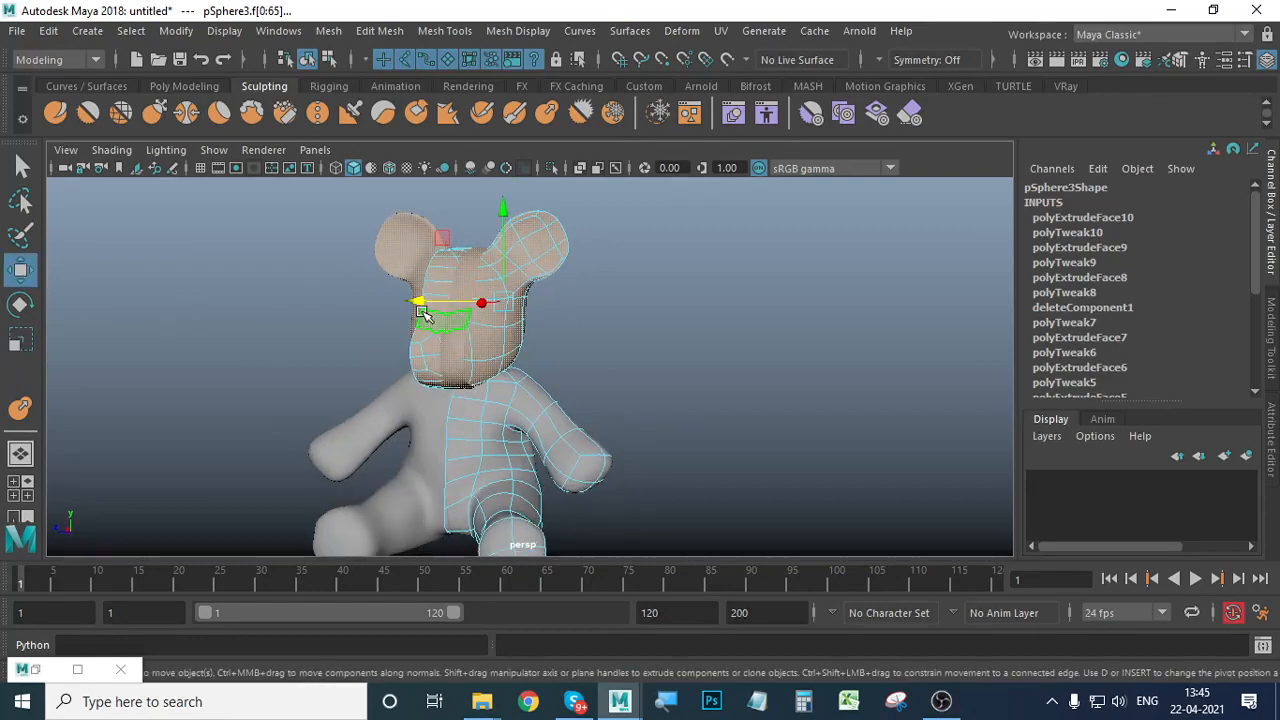
left_click_drag(424, 314, 430, 307)
Raise the enlarged head above the shoulders and align its inner edge with the mirrored half.
left_click_drag(489, 466, 524, 446, "alt")
left_click_drag(532, 216, 536, 193)
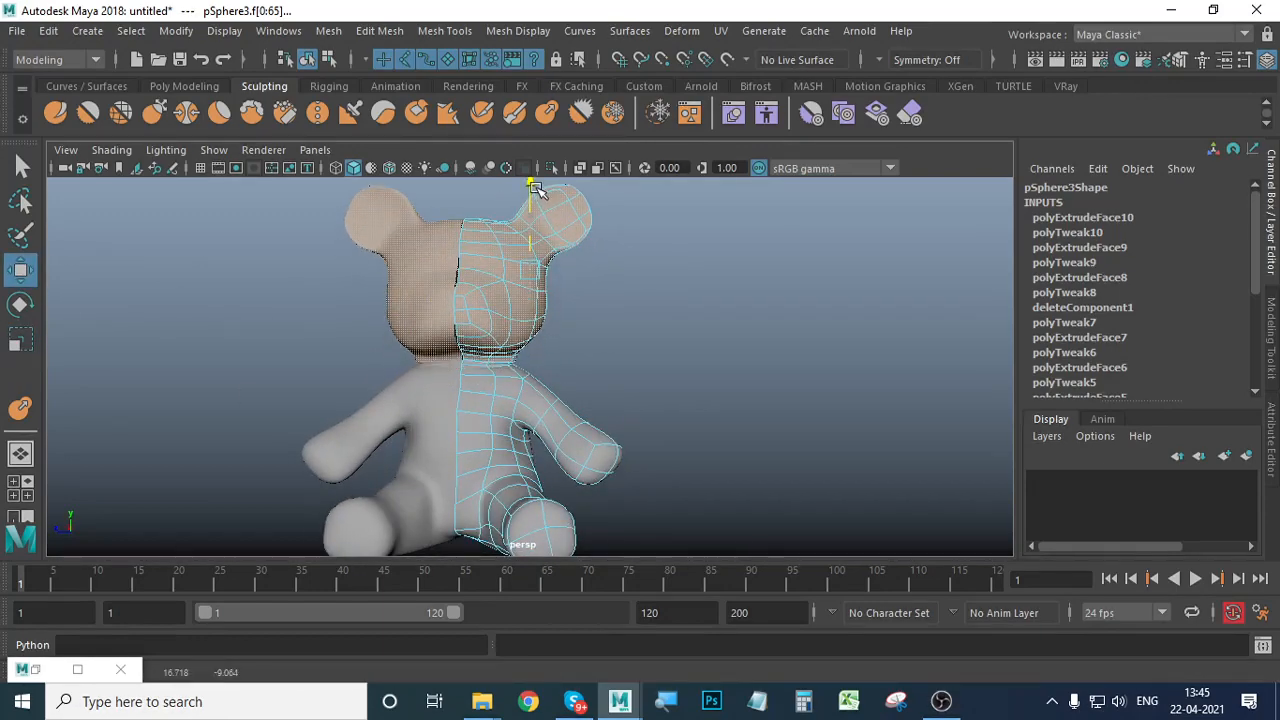
left_click_drag(619, 445, 486, 409, "alt")
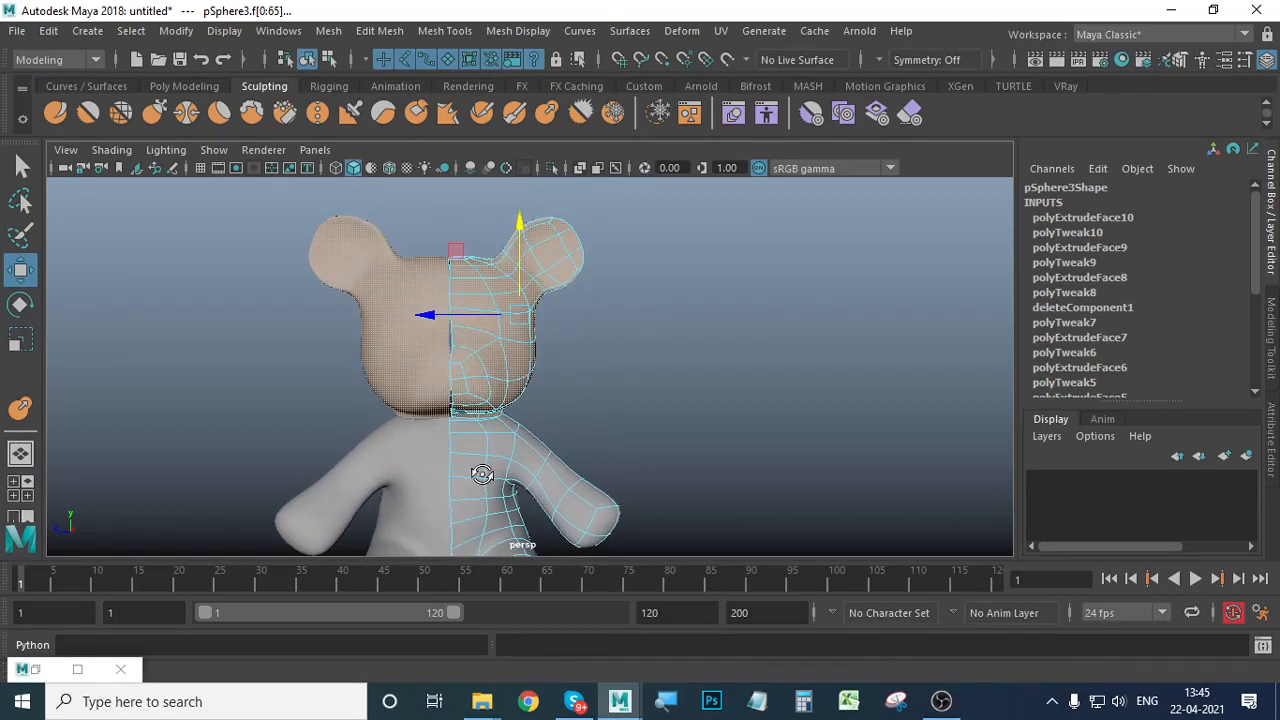
left_click_drag(428, 313, 435, 312)
Check the enlarged head from the front and both sides, and shift it slightly forward over the neck.
left_click_drag(566, 436, 534, 474, "alt")
scroll(523, 446, "down", 3)
scroll(458, 482, "up", 3)
left_click_drag(458, 482, 537, 463, "alt")
scroll(720, 474, "down", 5)
scroll(657, 451, "up", 3)
scroll(536, 458, "up", 4)
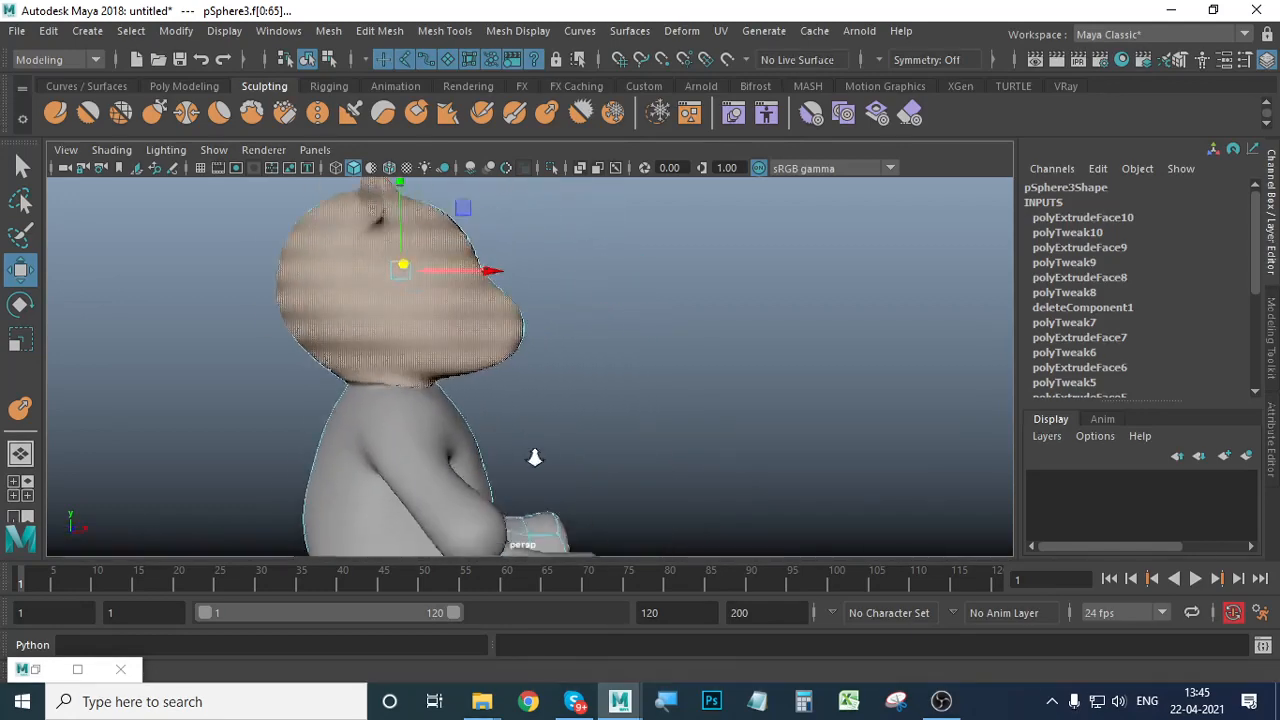
left_click_drag(790, 510, 509, 409, "alt")
scroll(494, 481, "down", 2)
scroll(494, 481, "up", 2)
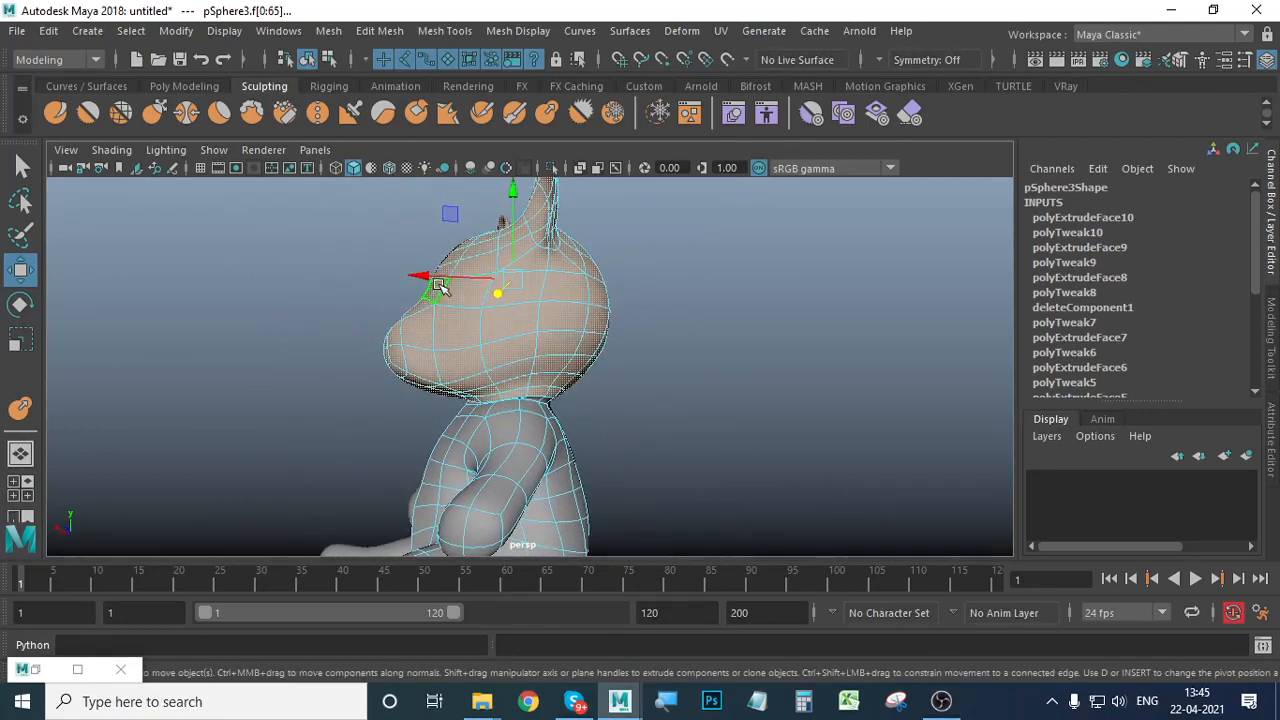
left_click_drag(432, 274, 425, 272)
Return the mesh to object mode and reshape the neck below the enlarged head with the Grab brush.
left_click_drag(408, 408, 491, 314, "alt")
scroll(548, 417, "down", 3)
key("y")
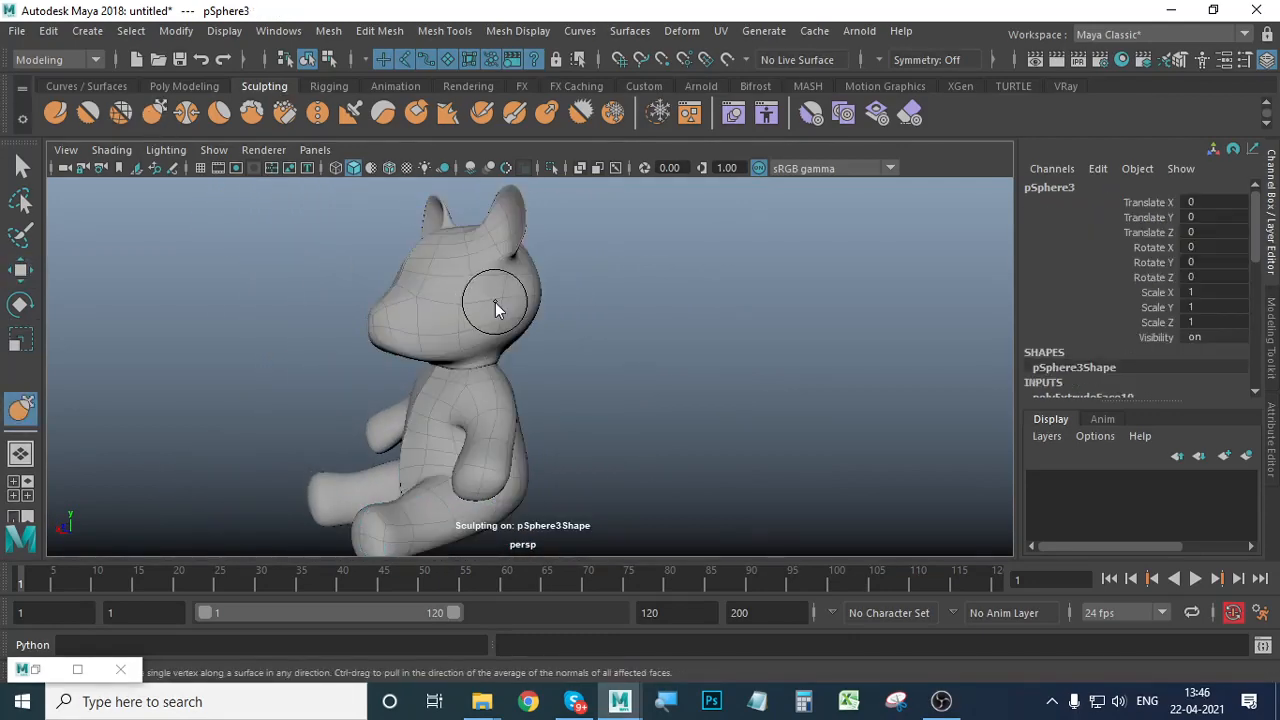
mouse_move(494, 302)
right_mouse_down()
mouse_move(554, 251)
mouse_move(496, 303)
right_mouse_up()
mouse_move(491, 377)
left_mouse_down("alt")
mouse_move(508, 400)
mouse_move(443, 380)
mouse_move(450, 349)
left_mouse_up("alt")
scroll(491, 400, "up", 3)
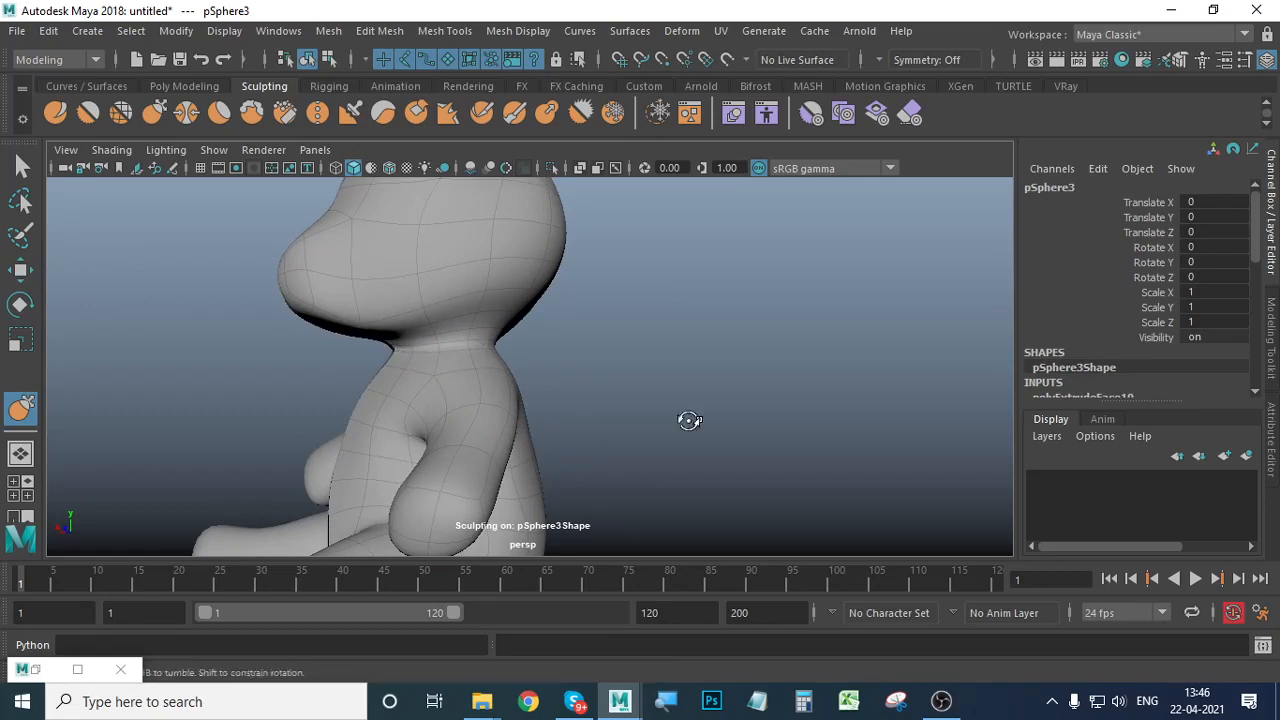
Close the gaps along the center seam on the back of the head and the back with the Grab brush.
mouse_move(686, 423)
left_mouse_down("alt")
mouse_move(817, 366)
mouse_move(817, 349)
mouse_move(835, 419)
mouse_move(713, 481)
left_mouse_up("alt")
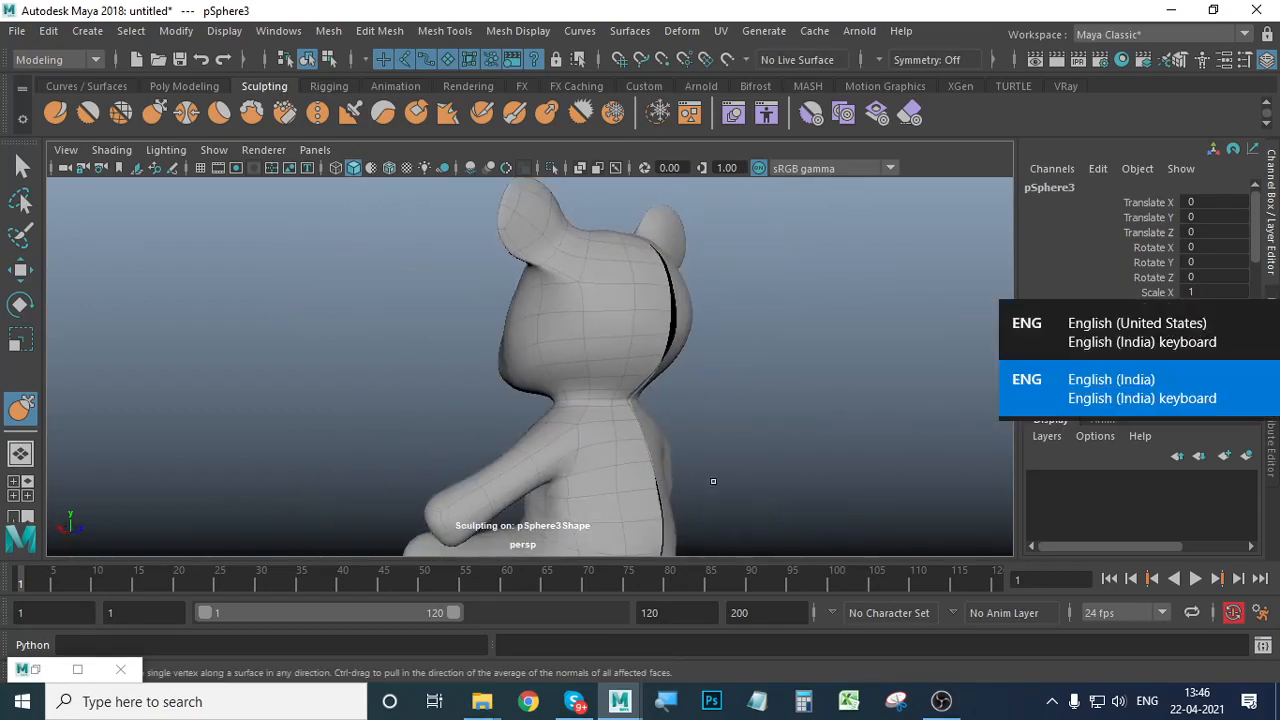
left_click_drag(746, 437, 676, 357, "alt")
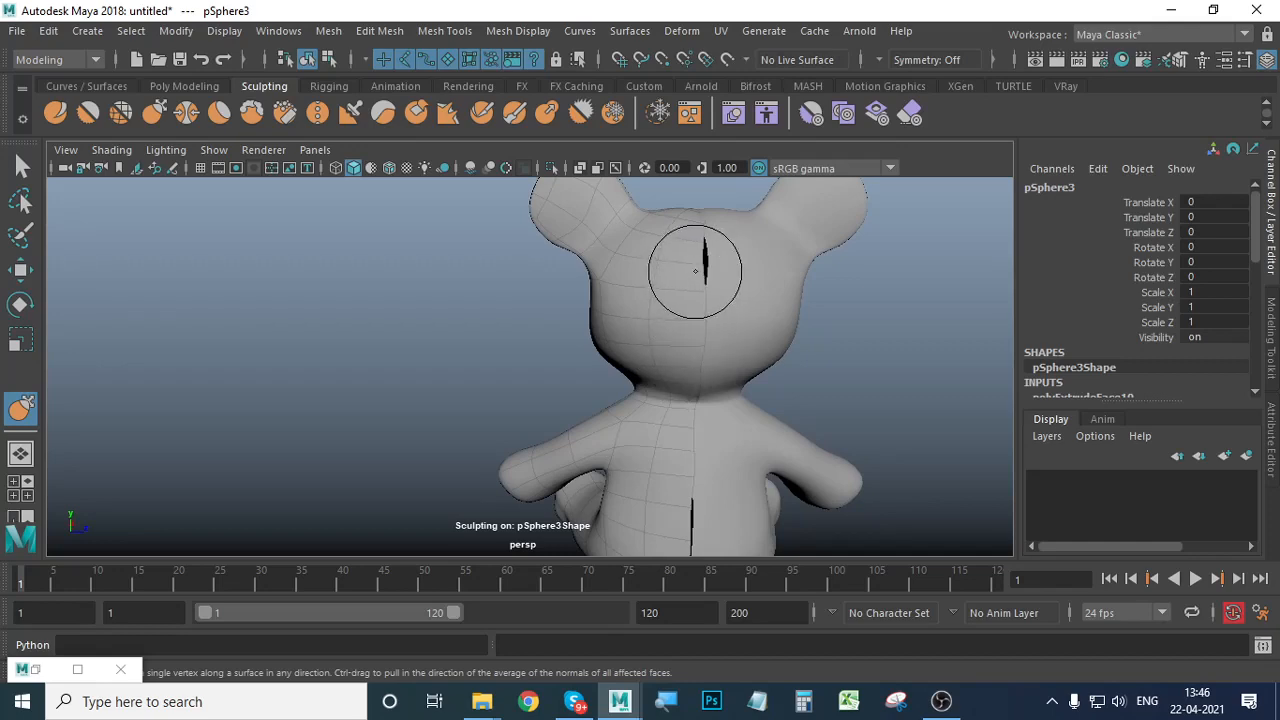
left_click_drag(703, 274, 586, 405, "alt")
middle_click_drag(586, 405, 509, 394, "alt")
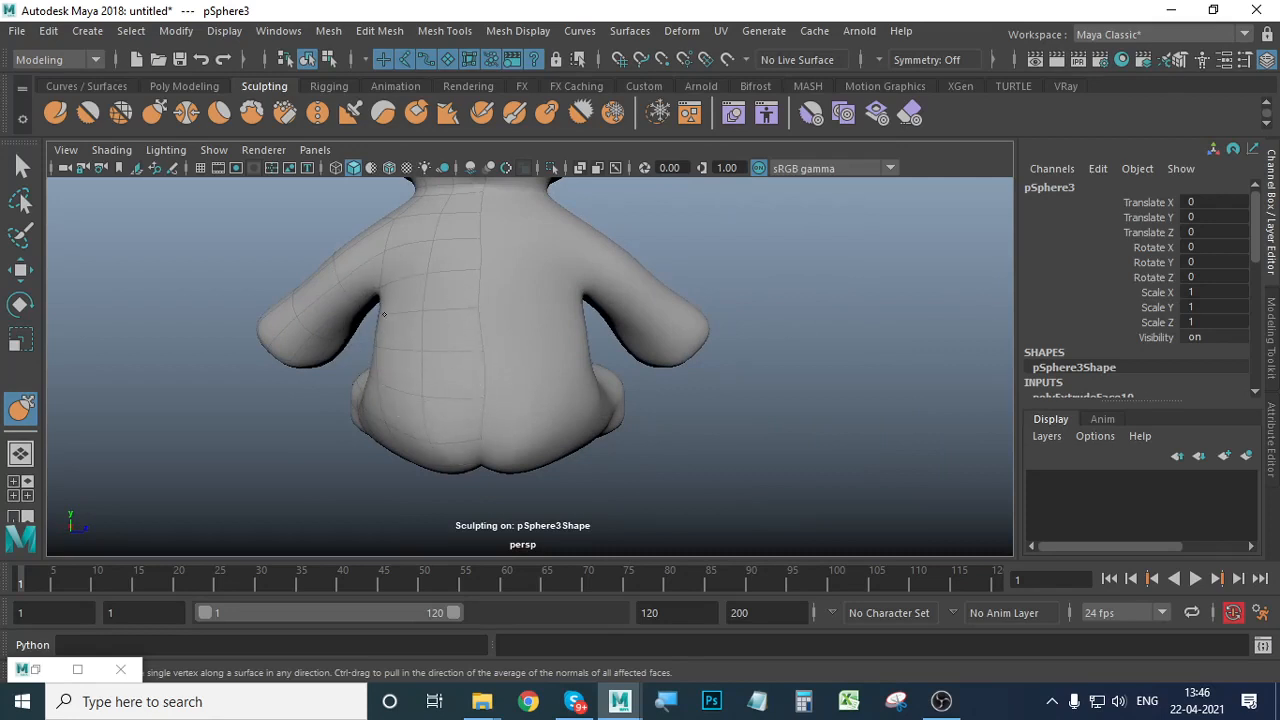
Enlarge the Grab brush and round out the hips and lower back of the body.
left_click_drag(377, 387, 369, 396)
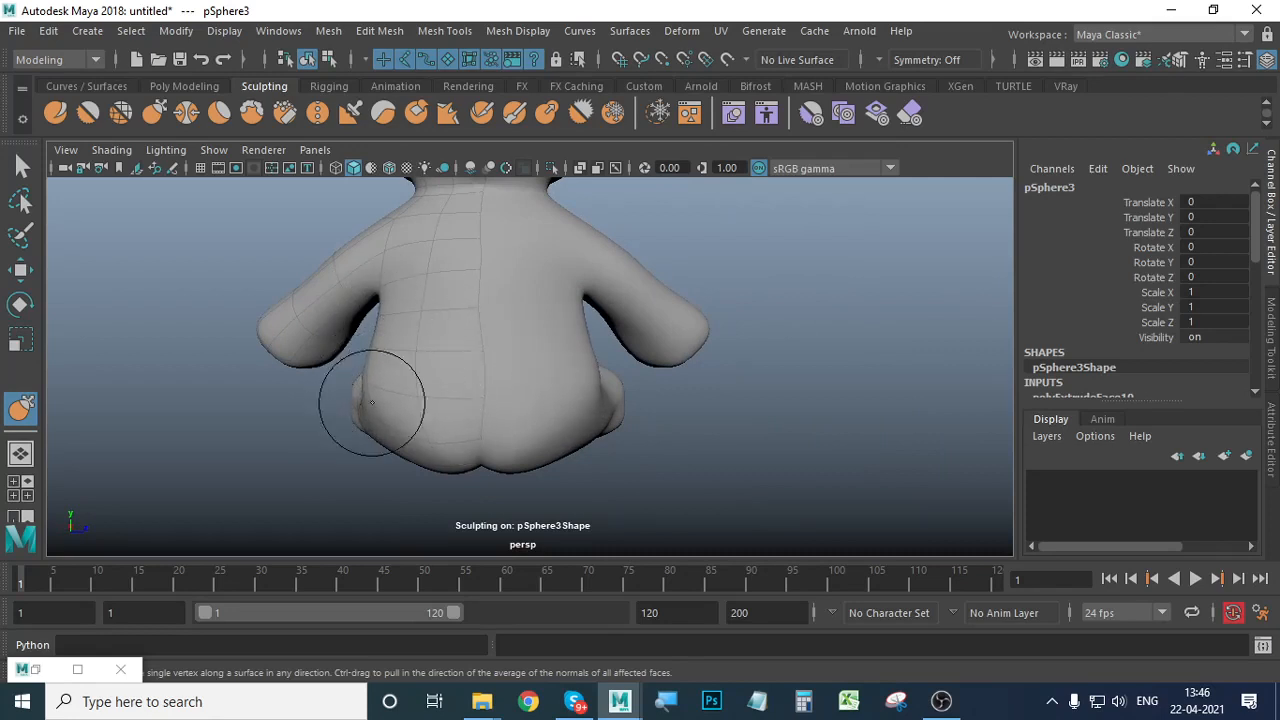
right_click_drag(372, 404, 380, 434, "alt")
left_click_drag(380, 434, 400, 436, "alt")
right_click_drag(400, 436, 454, 389, "alt")
middle_click_drag(454, 389, 437, 454, "alt")
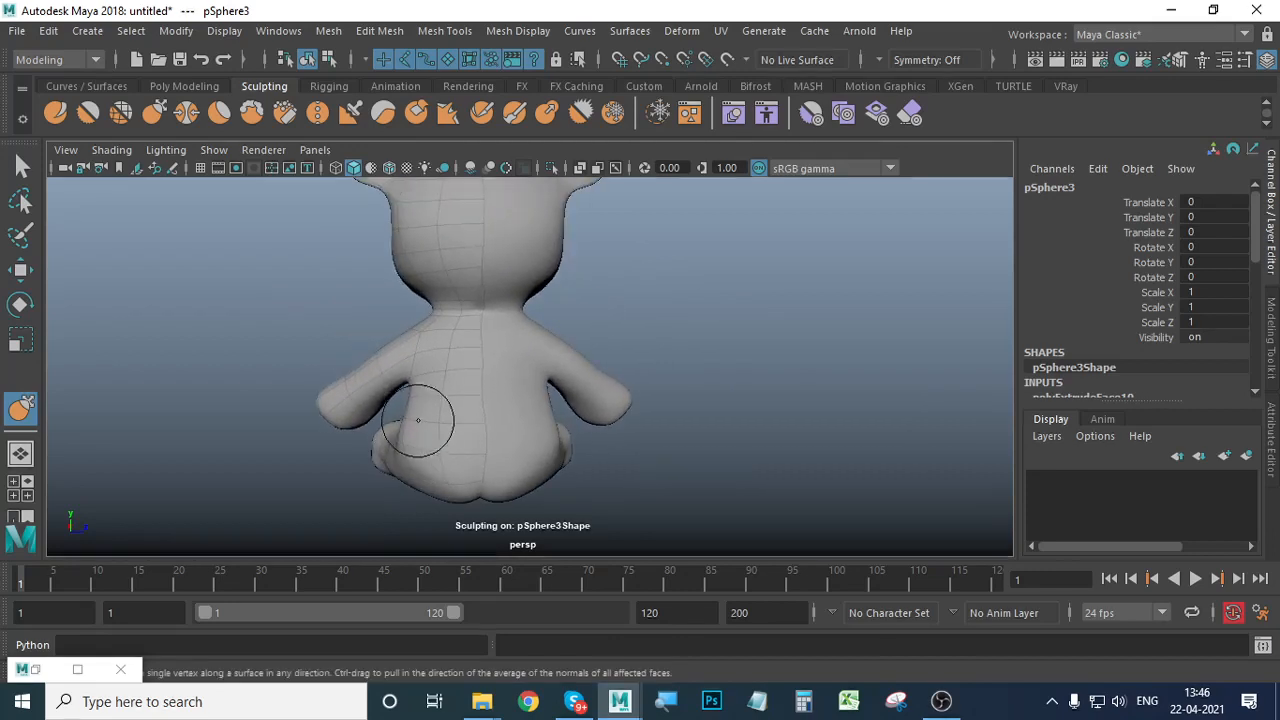
left_click_drag(423, 422, 466, 546, "alt")
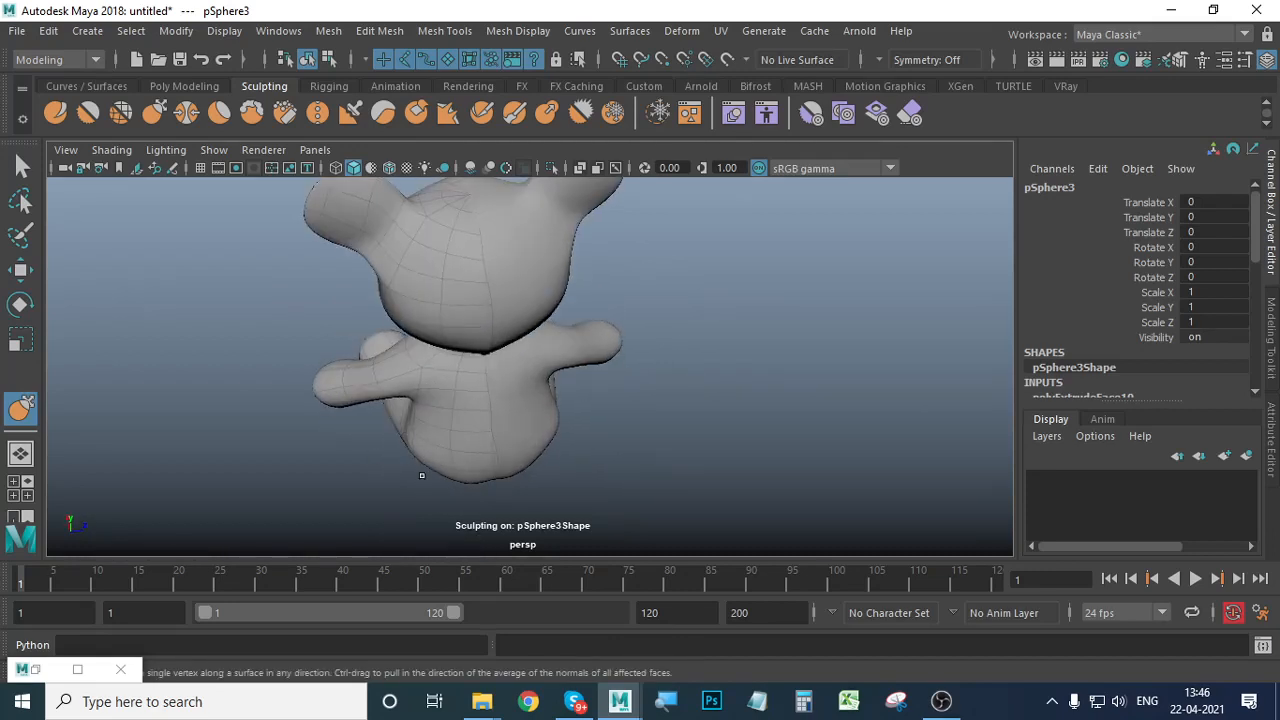
key("b")
left_click_drag(446, 442, 472, 450)
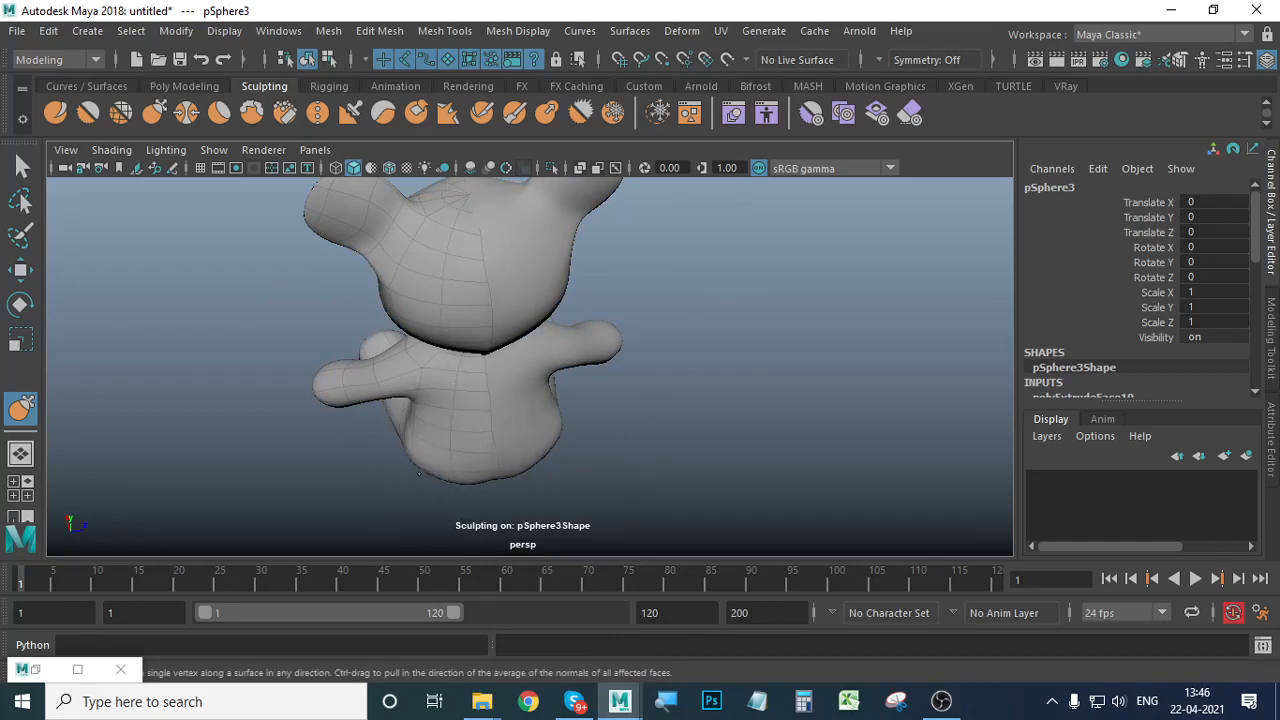
mouse_move(417, 478)
left_mouse_down("alt")
mouse_move(484, 504)
mouse_move(502, 484)
mouse_move(471, 451)
mouse_move(523, 434)
left_mouse_up("alt")
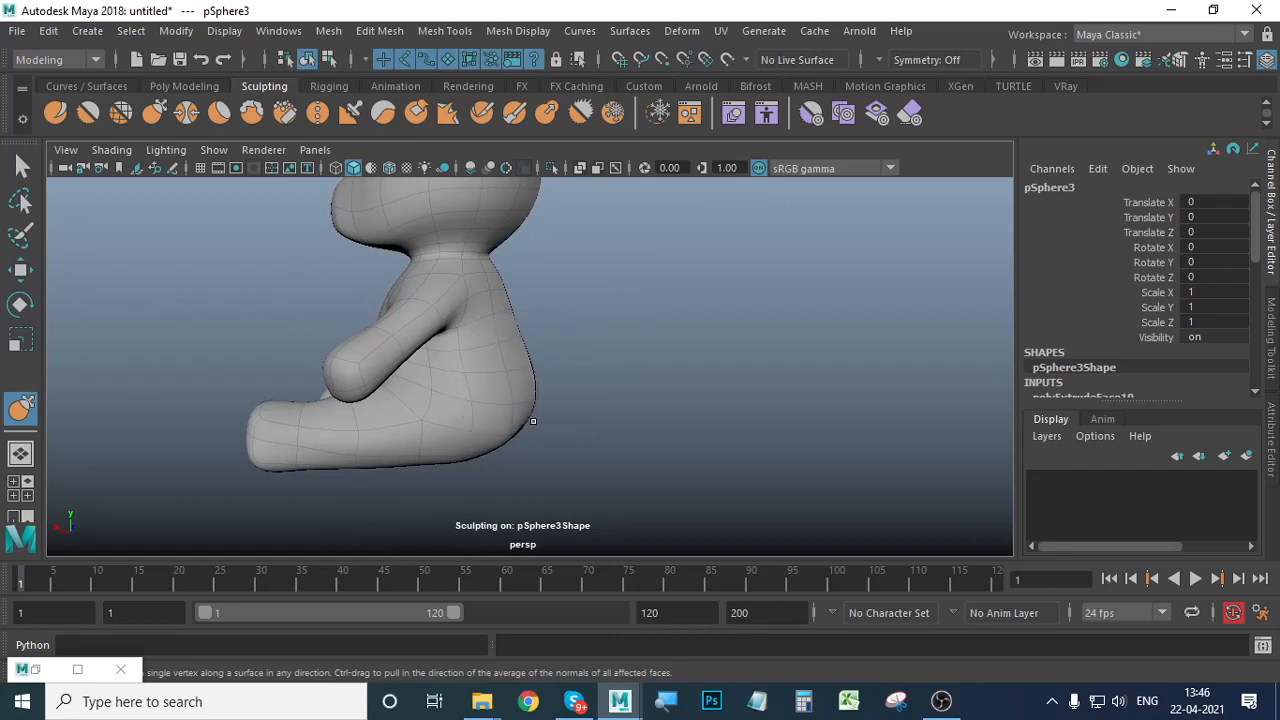
Close the gaps along the front center seam of the chest and belly with the Grab brush.
mouse_move(610, 457)
left_mouse_down("alt")
mouse_move(457, 471)
mouse_move(443, 423)
left_mouse_up("alt")
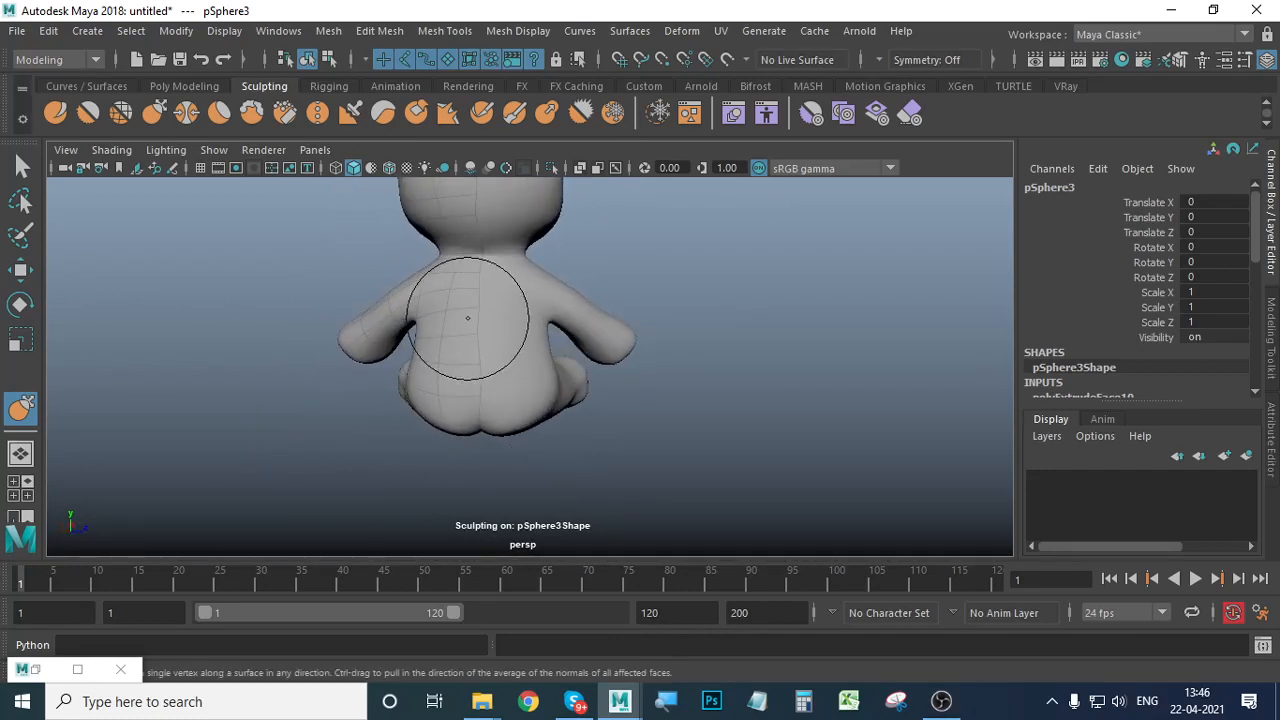
left_click_drag(376, 389, 608, 427, "alt")
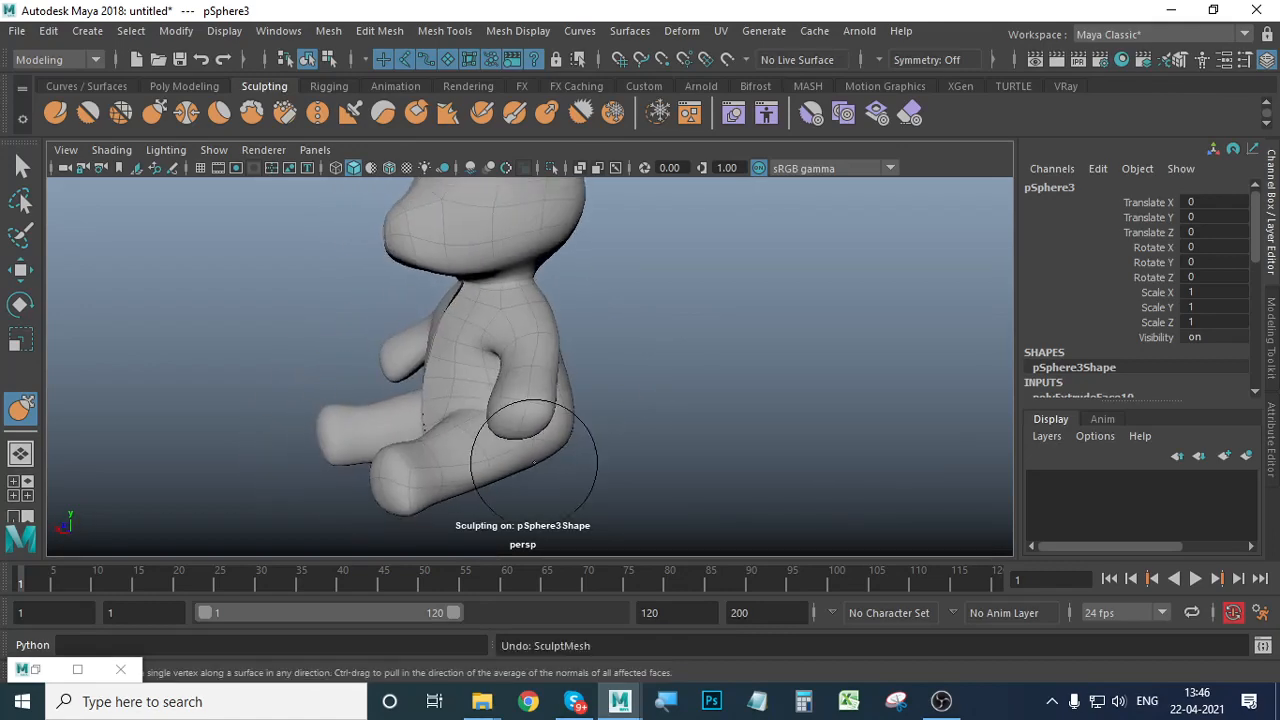
mouse_move(534, 462)
left_mouse_down("alt")
mouse_move(609, 466)
mouse_move(509, 463)
mouse_move(395, 385)
left_mouse_up("alt")
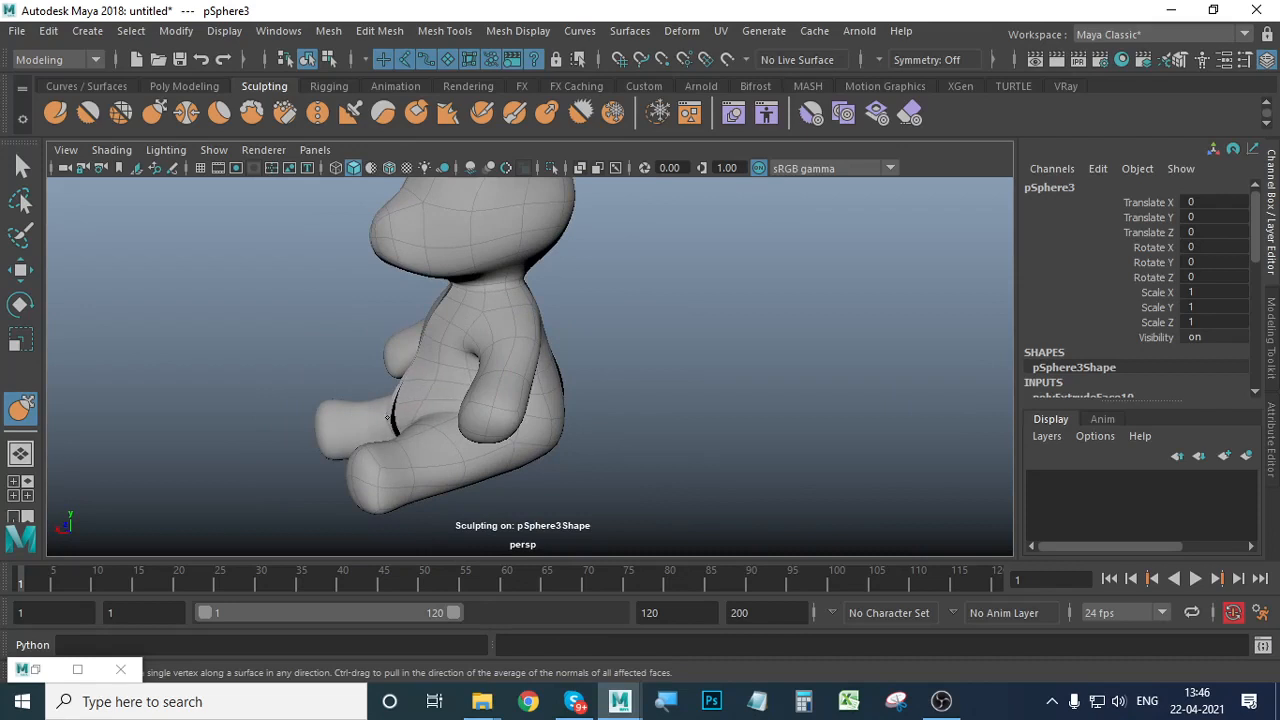
right_click_drag(388, 418, 471, 400, "alt")
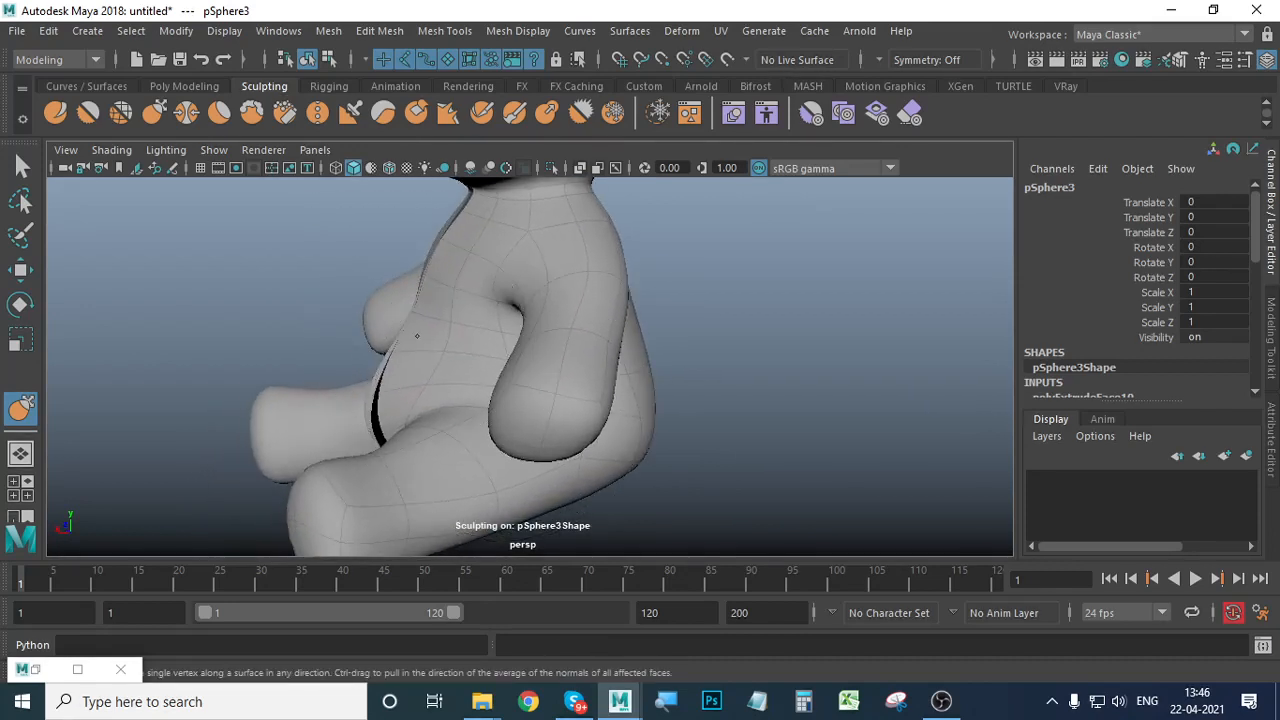
mouse_move(434, 294)
left_mouse_down("alt")
mouse_move(451, 368)
mouse_move(676, 419)
mouse_move(543, 408)
mouse_move(534, 465)
left_mouse_up("alt")
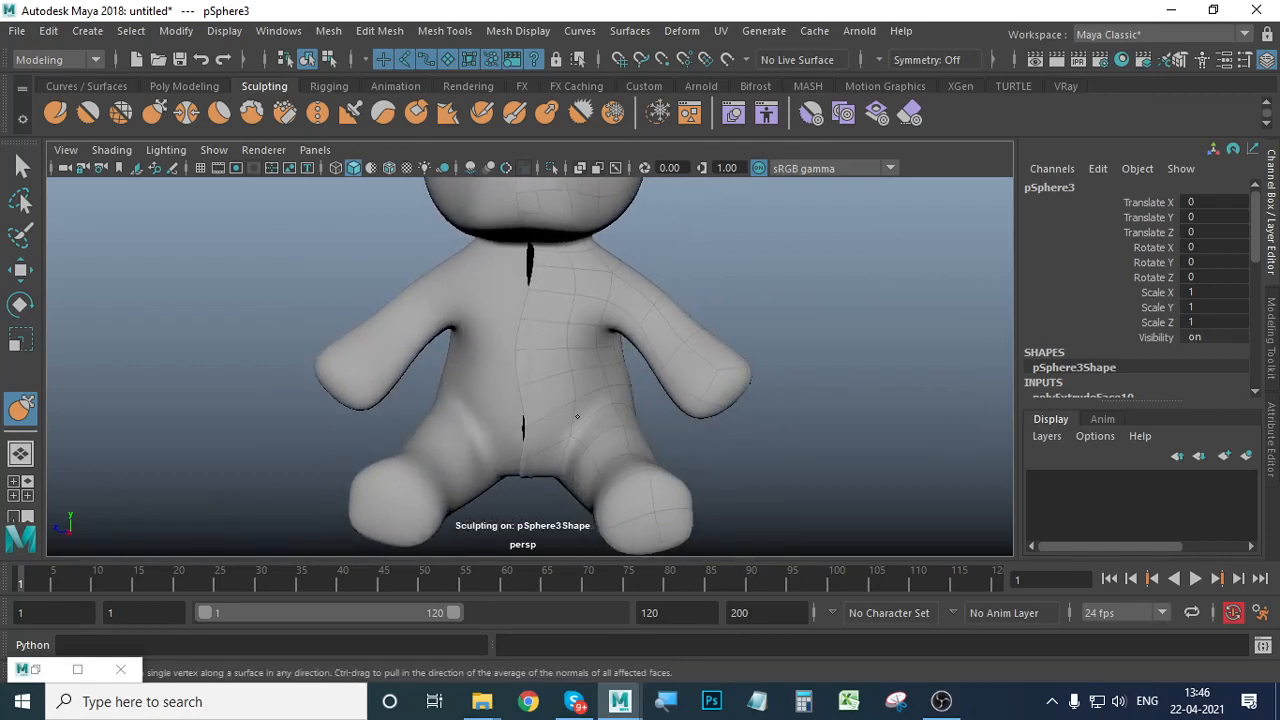
left_click_drag(536, 352, 554, 349)
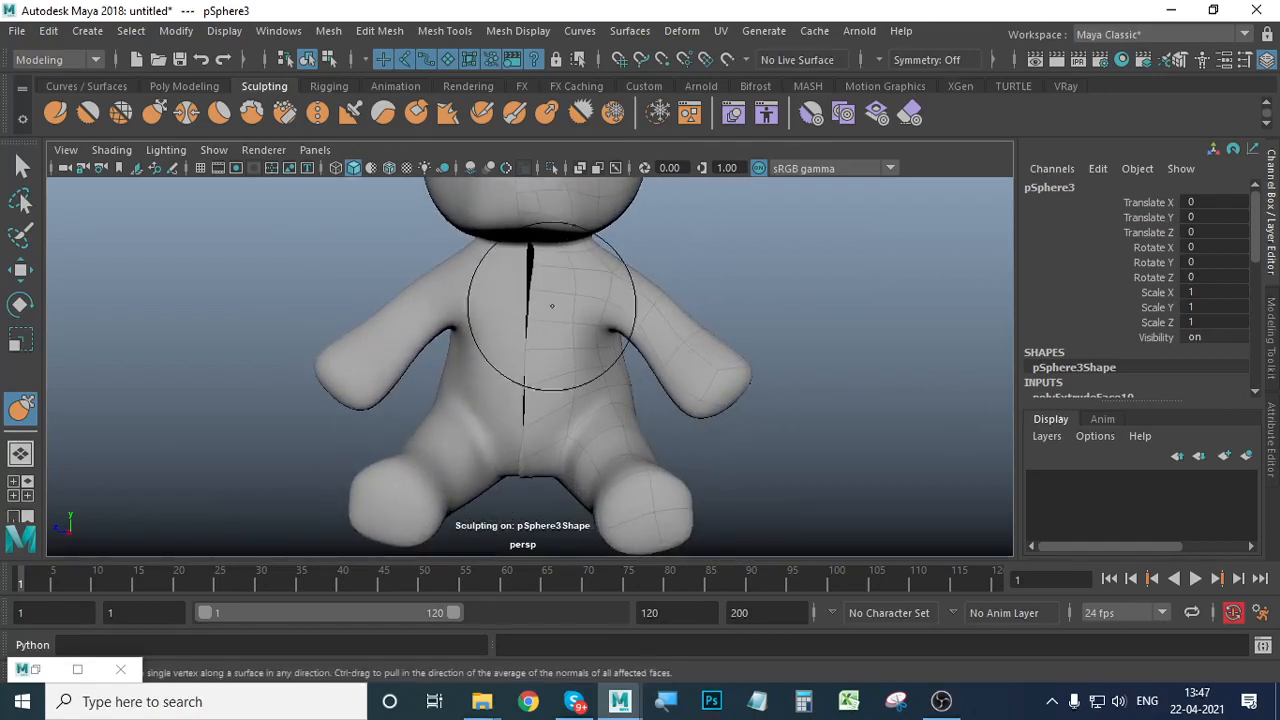
left_click_drag(552, 304, 543, 296)
mouse_move(534, 462)
left_mouse_down()
mouse_move(548, 420)
mouse_move(548, 460)
left_mouse_up()
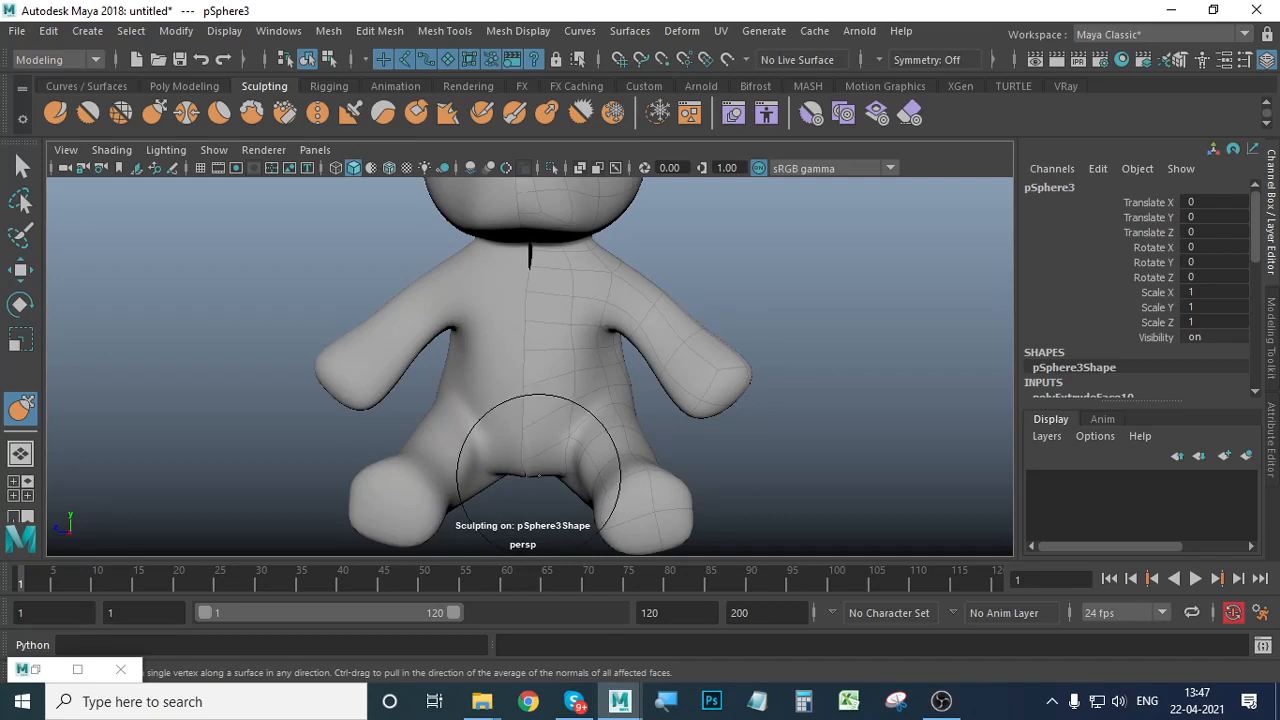
Widen the waist below the arms and pull the belly's center edge back to the mirrored half.
left_click_drag(535, 476, 619, 497, "alt")
middle_click_drag(629, 504, 583, 363, "alt")
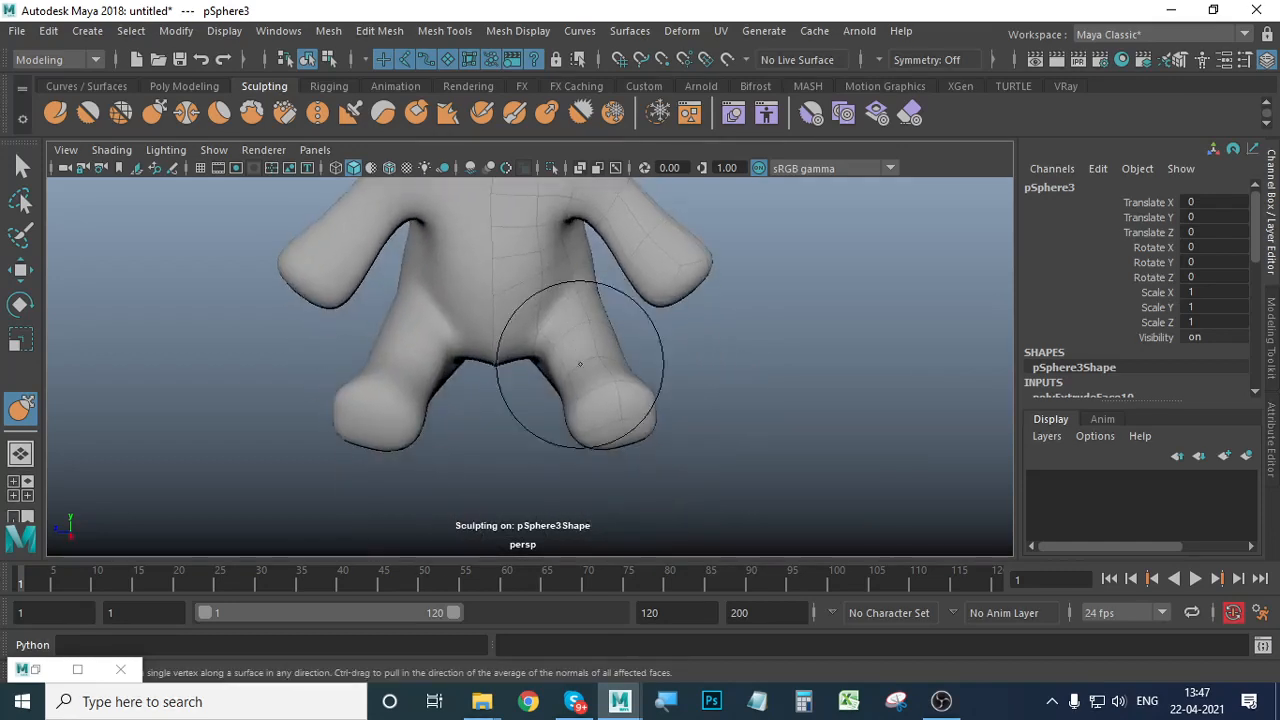
mouse_move(583, 363)
left_mouse_down("alt")
mouse_move(512, 365)
mouse_move(566, 363)
mouse_move(568, 382)
mouse_move(566, 368)
mouse_move(519, 355)
mouse_move(512, 305)
mouse_move(540, 312)
left_mouse_up("alt")
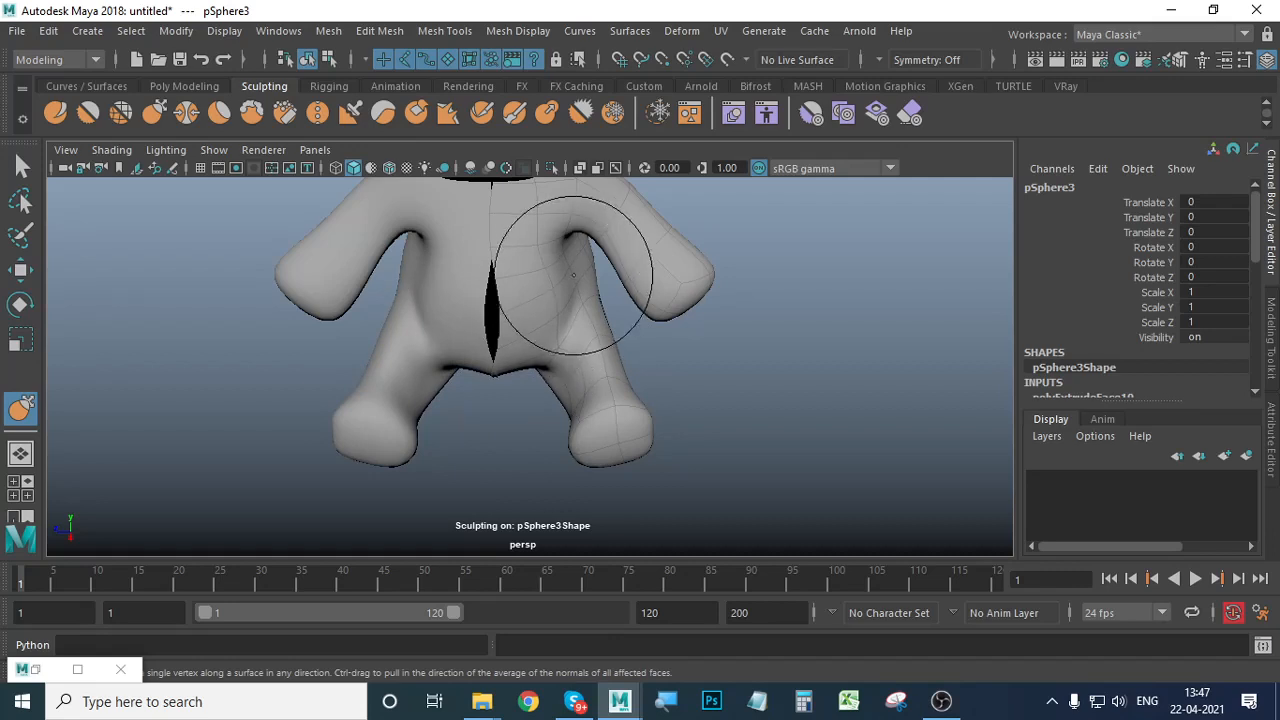
left_click_drag(569, 280, 600, 271)
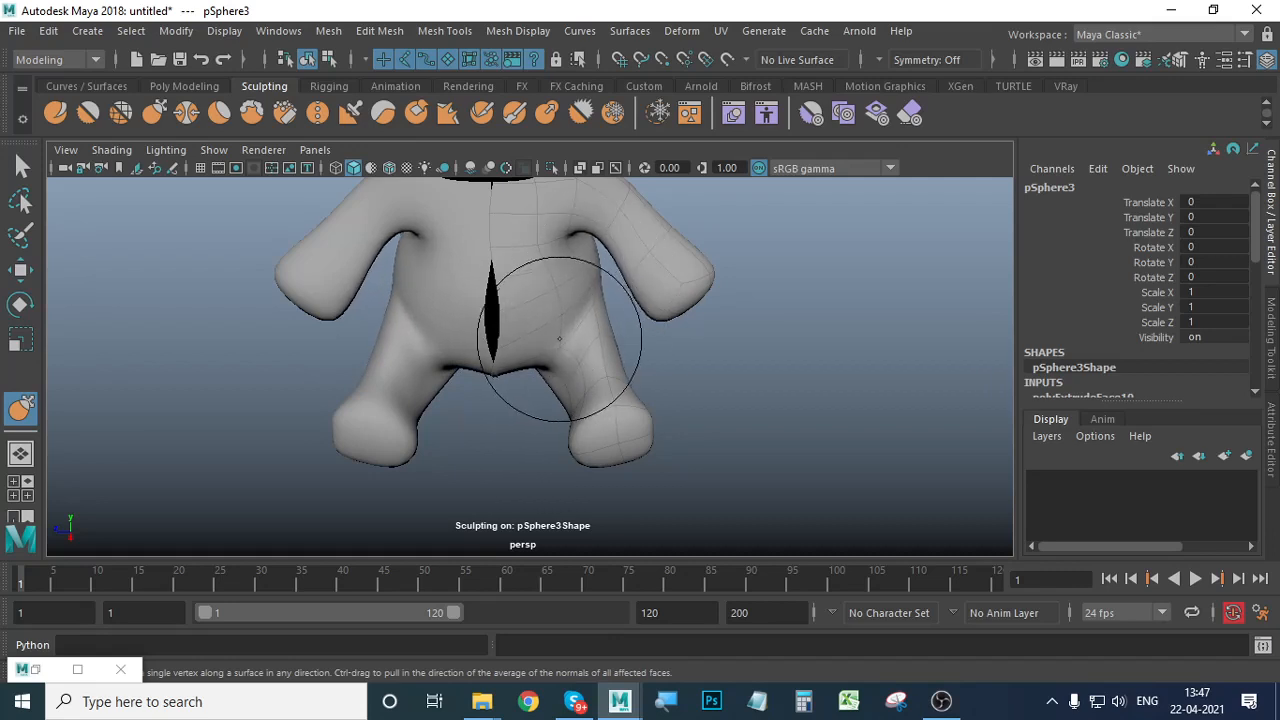
mouse_move(571, 357)
left_mouse_down()
mouse_move(575, 336)
mouse_move(514, 335)
left_mouse_up()
mouse_move(509, 288)
left_mouse_down()
mouse_move(509, 386)
mouse_move(520, 364)
mouse_move(590, 358)
left_mouse_up()
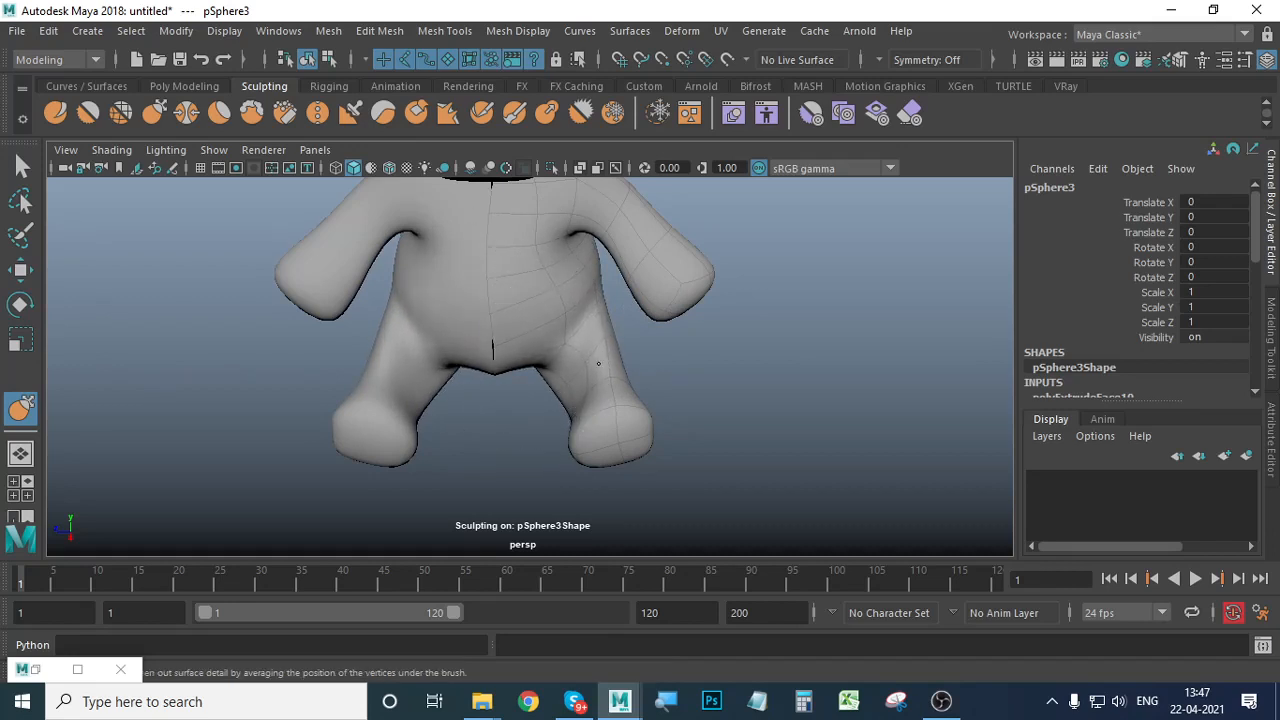
Smooth the upper chest beside the center seam.
scroll(637, 416, "down", 3)
left_click_drag(634, 414, 595, 390, "alt")
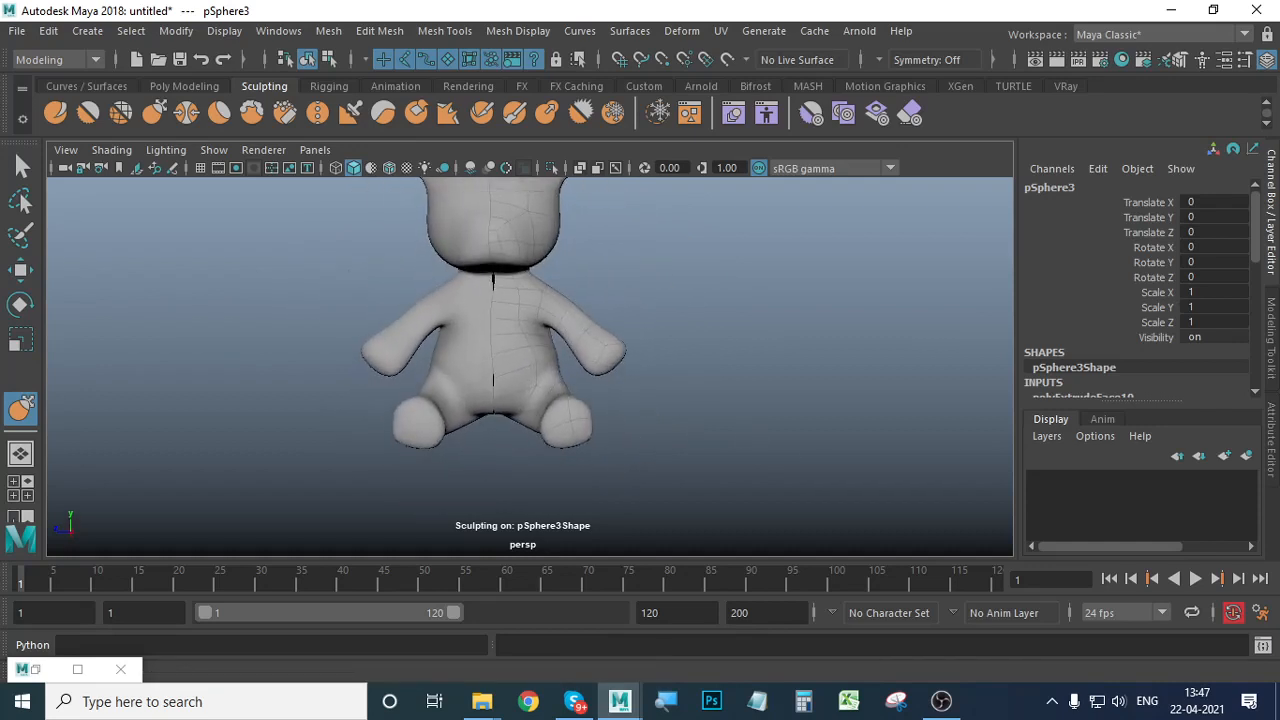
scroll(595, 390, "up", 1)
middle_click_drag(595, 390, 609, 466, "alt")
scroll(566, 452, "down", 4)
scroll(735, 483, "up", 4)
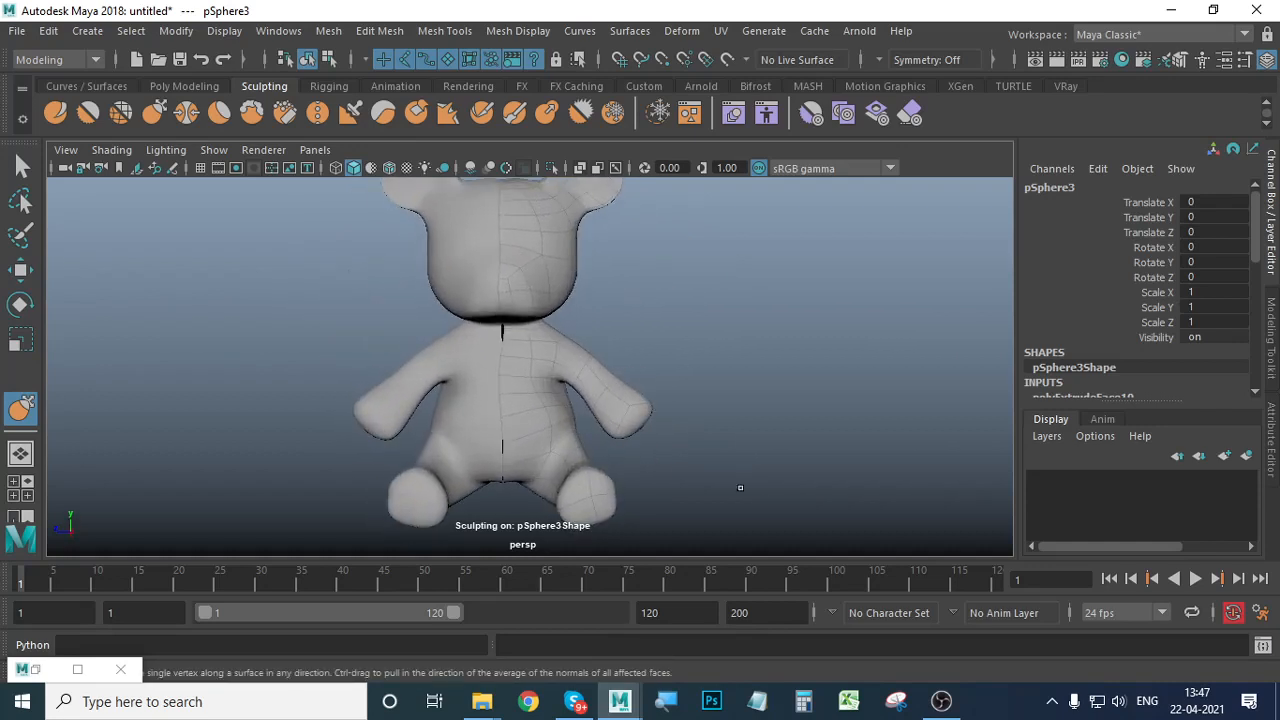
mouse_move(543, 342)
left_mouse_down("shift")
mouse_move(562, 342)
mouse_move(614, 420)
mouse_move(491, 397)
mouse_move(476, 352)
left_mouse_up("shift")
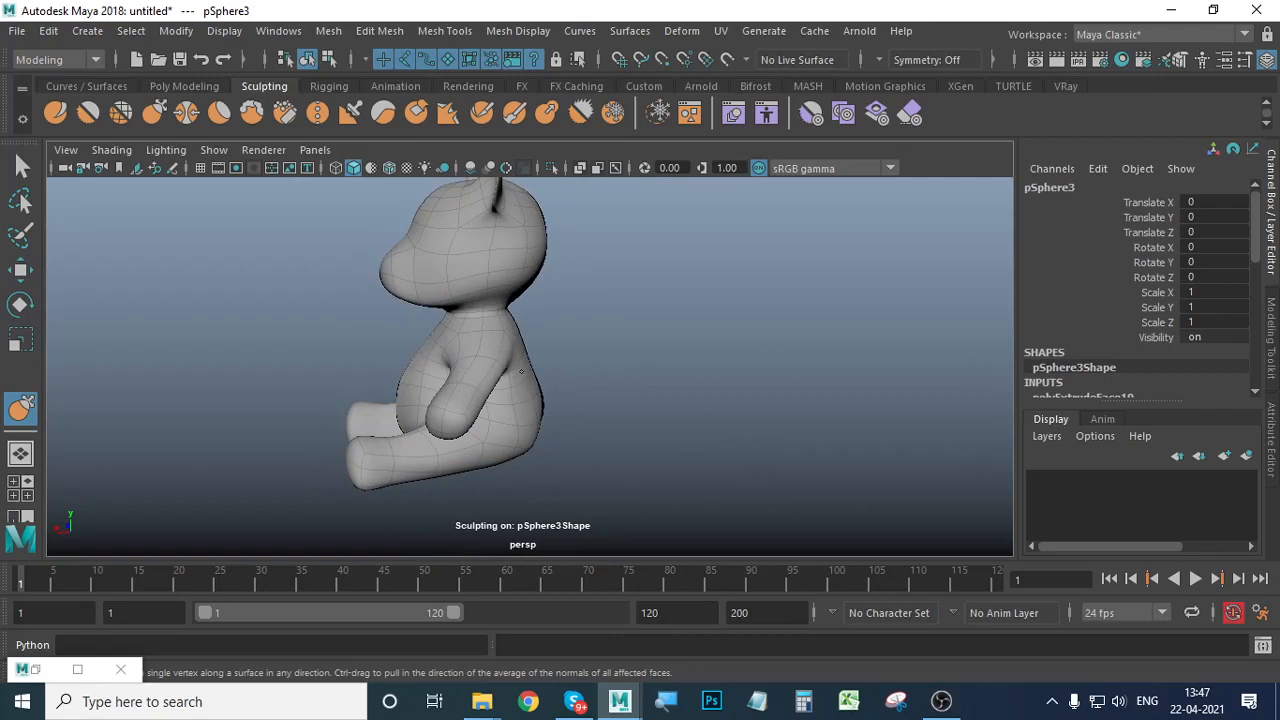
Check the body from several sides and reshape the shoulder where it meets the neck with the Grab brush.
mouse_move(521, 371)
left_mouse_down("alt")
mouse_move(546, 457)
mouse_move(560, 394)
mouse_move(500, 419)
left_mouse_up("alt")
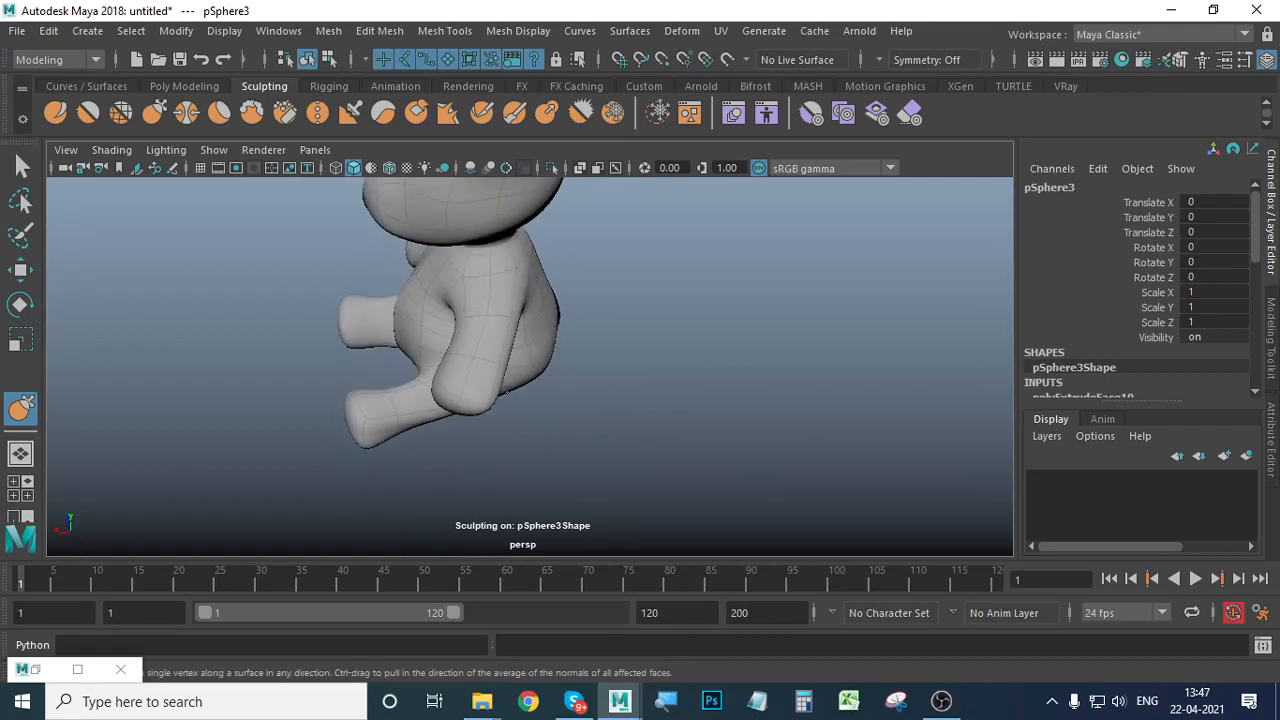
left_click_drag(432, 384, 336, 380, "alt")
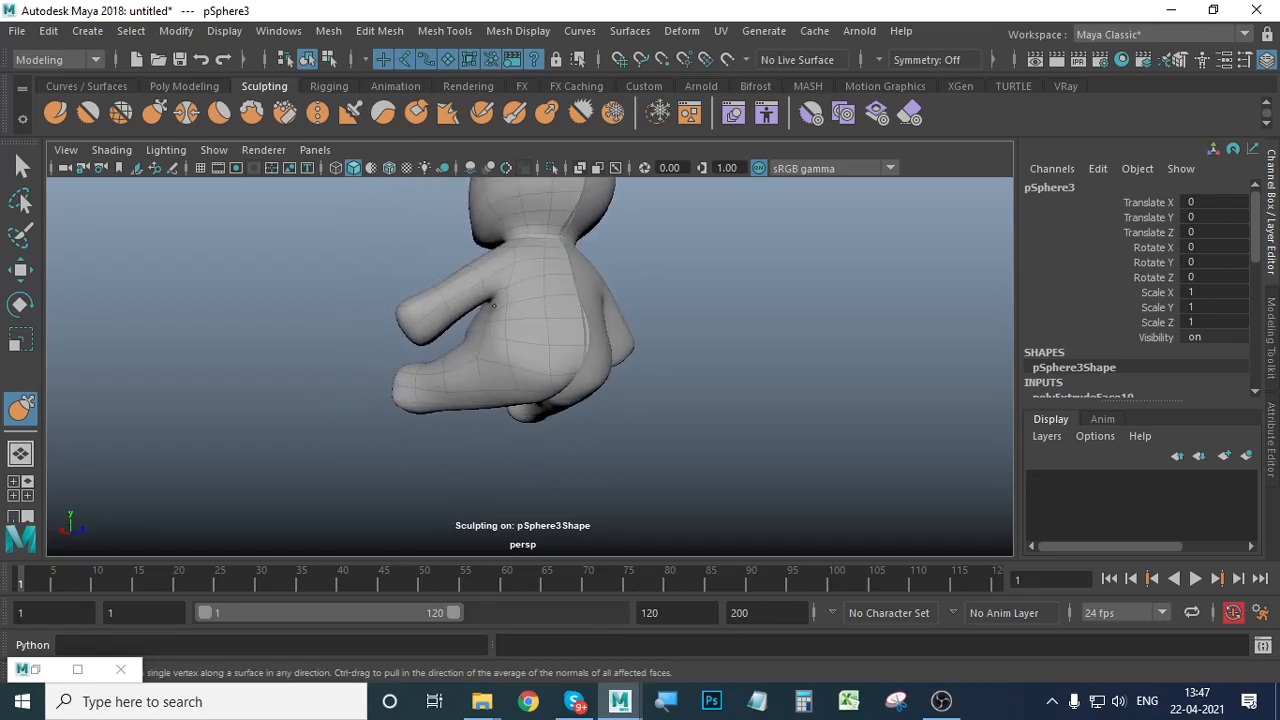
left_click_drag(493, 318, 597, 398, "alt")
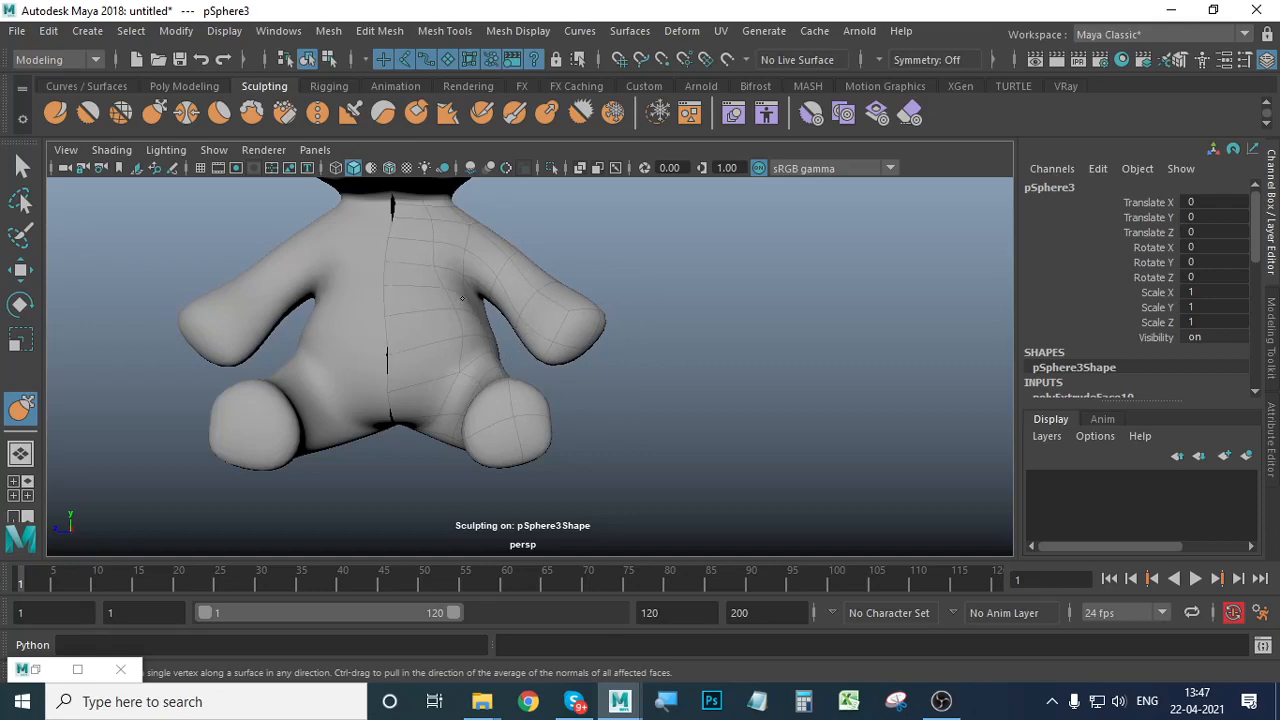
mouse_move(462, 298)
left_mouse_down("alt")
mouse_move(523, 371)
mouse_move(400, 406)
mouse_move(429, 310)
mouse_move(525, 316)
left_mouse_up("alt")
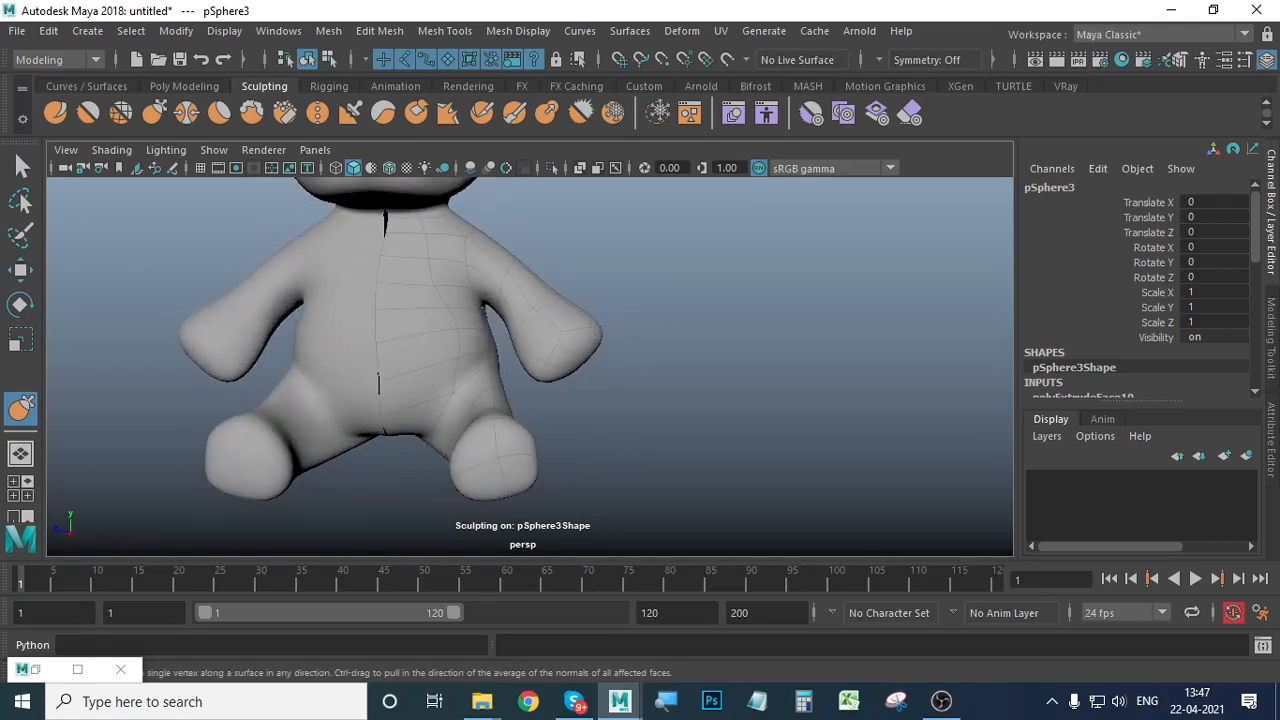
right_click_drag(564, 374, 492, 368, "alt")
middle_click_drag(492, 368, 504, 439, "alt")
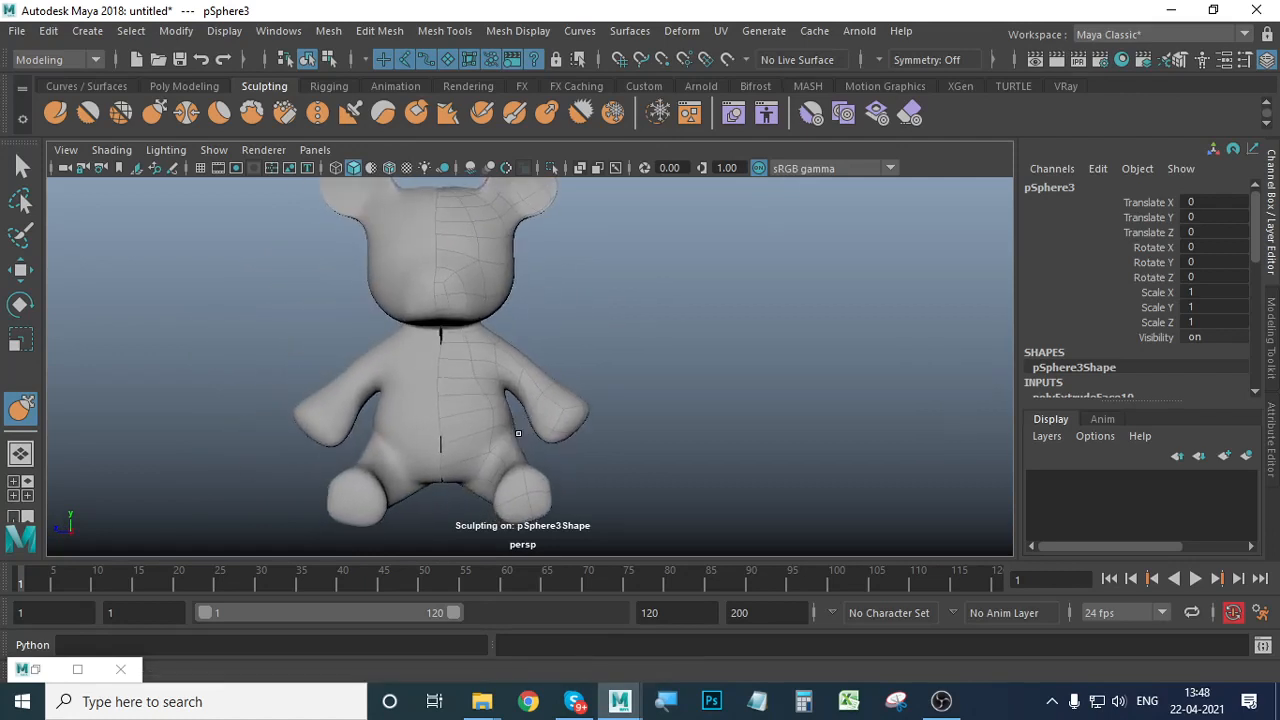
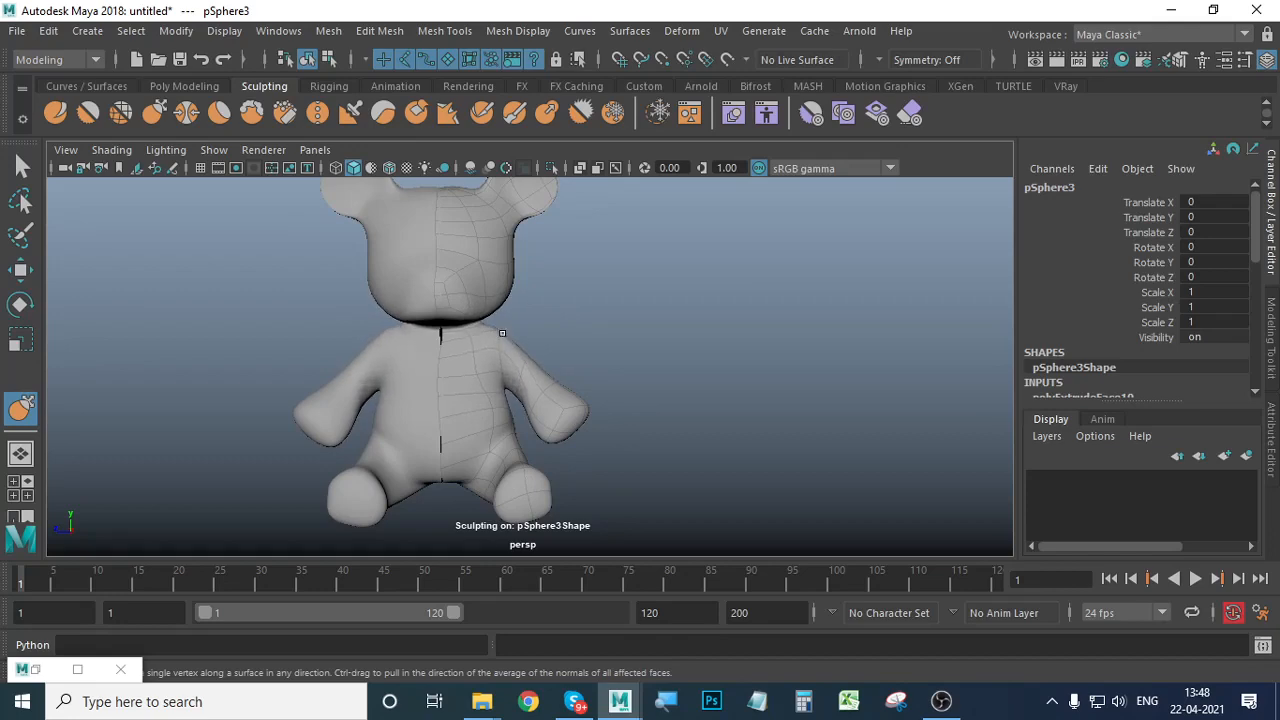
mouse_move(502, 333)
left_mouse_down("alt")
mouse_move(449, 403)
mouse_move(420, 385)
mouse_move(322, 404)
left_mouse_up("alt")
scroll(397, 366, "up", 4)
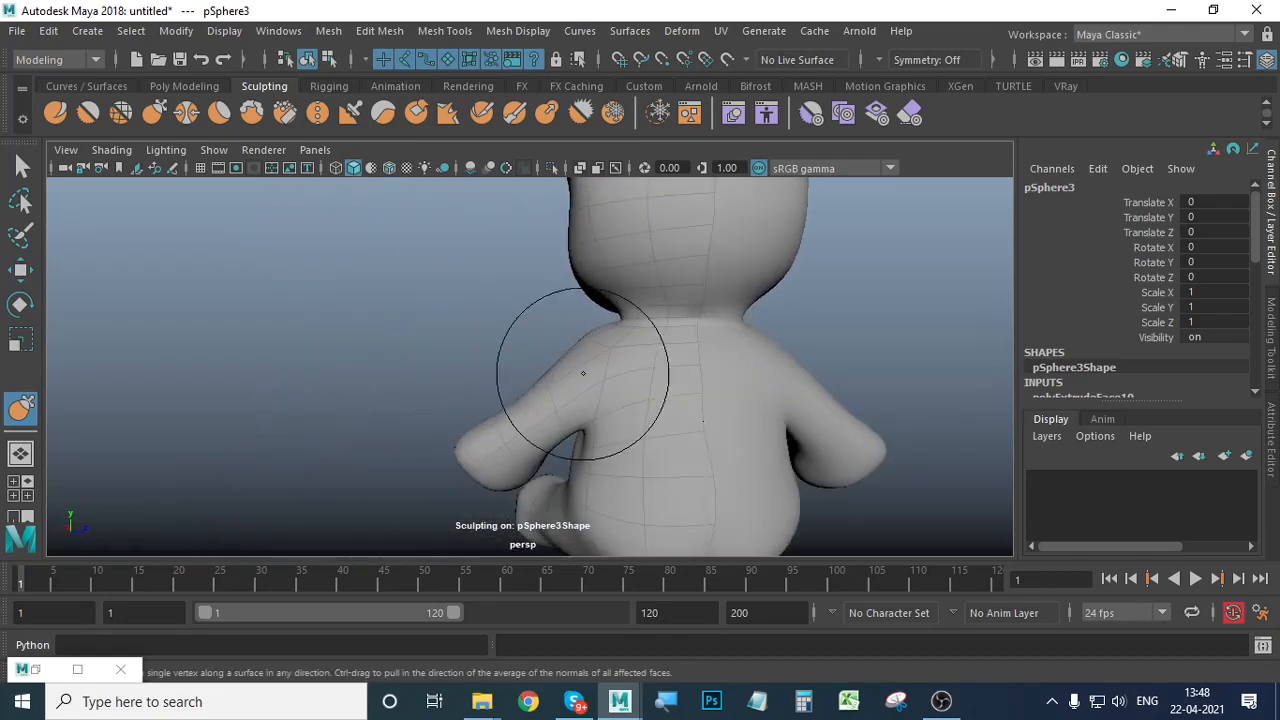
mouse_move(594, 328)
left_mouse_down()
mouse_move(674, 386)
mouse_move(580, 330)
mouse_move(581, 318)
left_mouse_up()
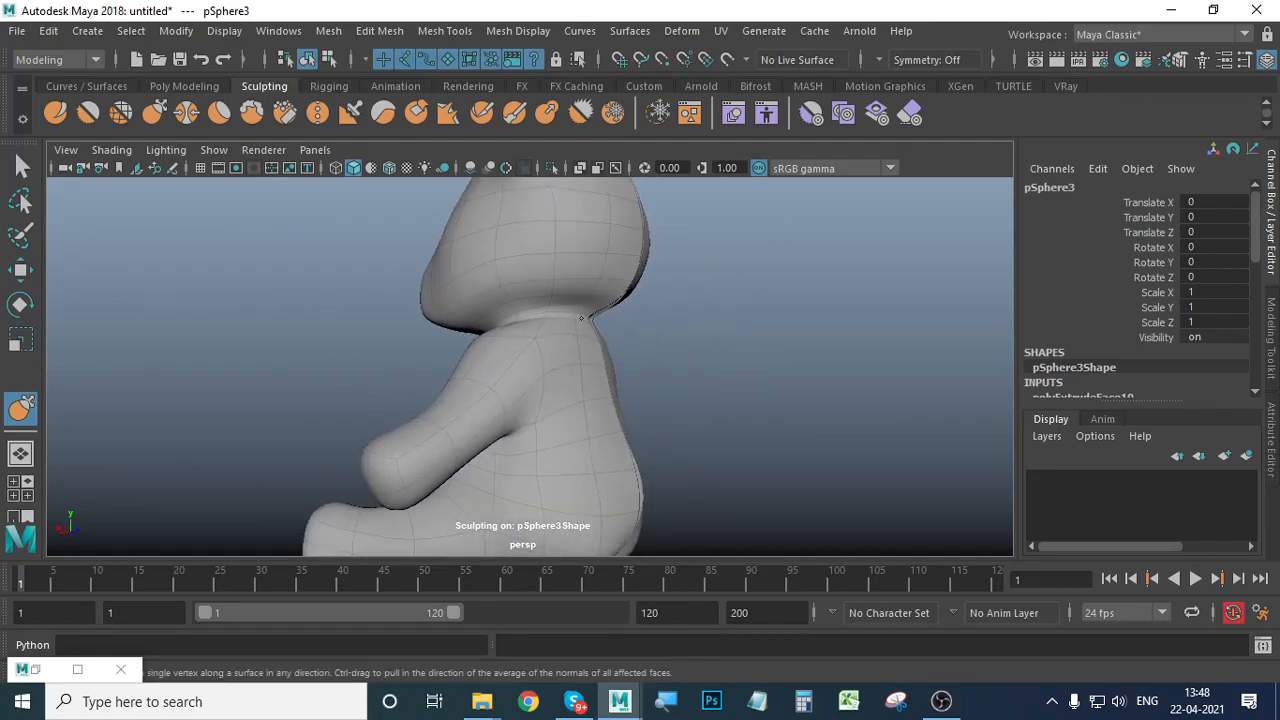
Smooth the neck below the head and close the seam gap at the front of the neck.
mouse_move(535, 378)
left_mouse_down("alt")
mouse_move(605, 388)
mouse_move(651, 414)
mouse_move(644, 398)
left_mouse_up("alt")
key("shift")
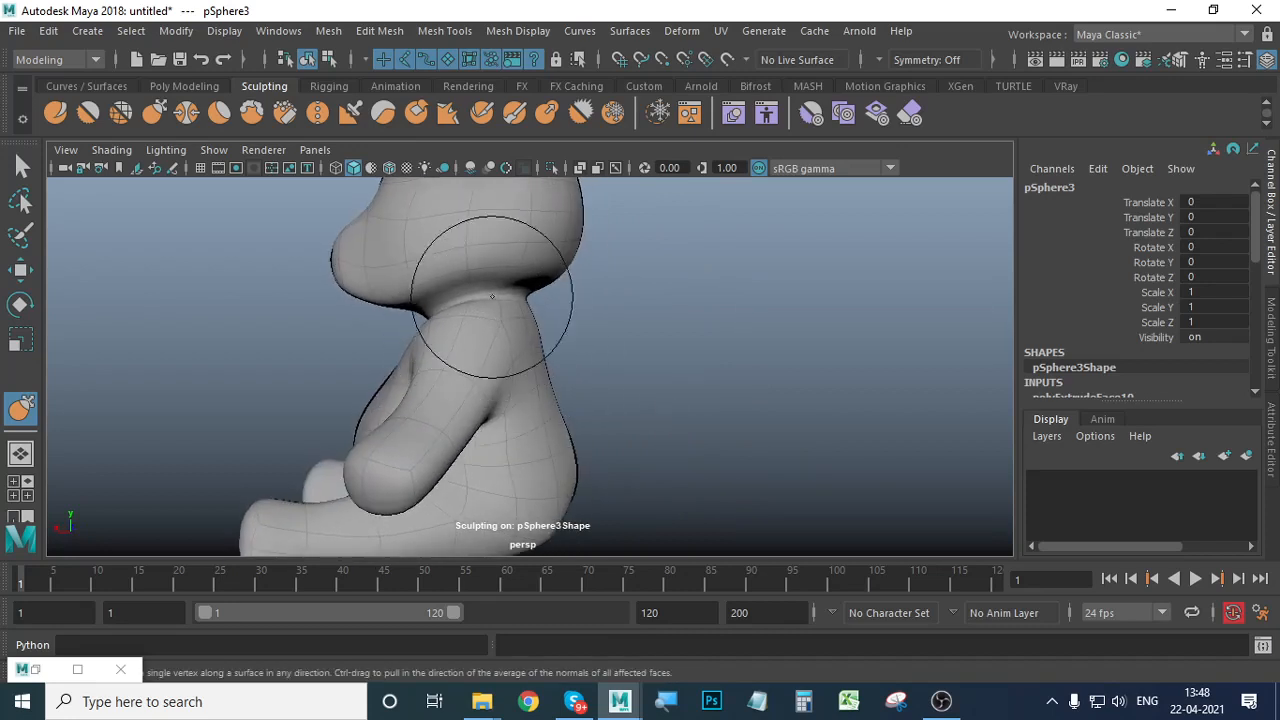
key("shift")
mouse_move(529, 386)
left_mouse_down("alt")
mouse_move(600, 423)
mouse_move(380, 400)
mouse_move(478, 377)
left_mouse_up("alt")
left_click_drag(434, 329, 443, 320)
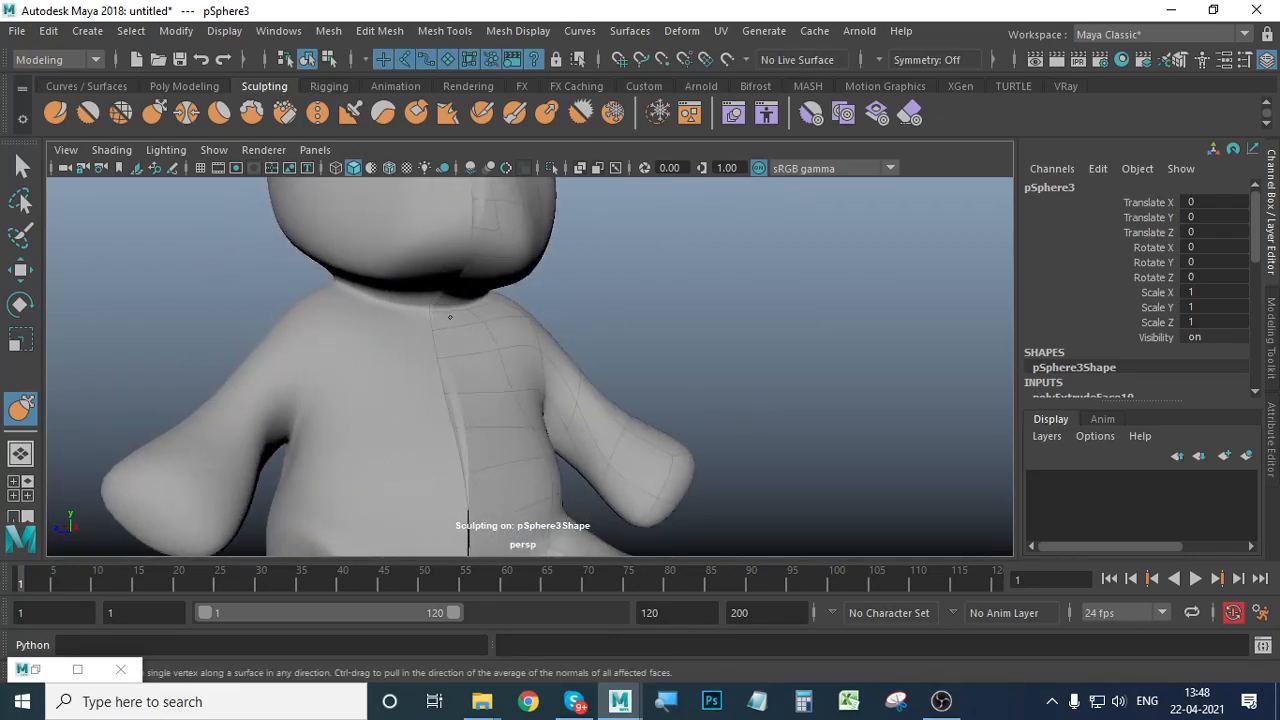
Close the remaining seam gap on the lower belly and check the underside and side of the body.
right_click_drag(586, 383, 505, 400, "alt")
middle_click_drag(505, 400, 501, 353, "alt")
left_click_drag(501, 353, 463, 374, "alt")
scroll(460, 378, "up", 1)
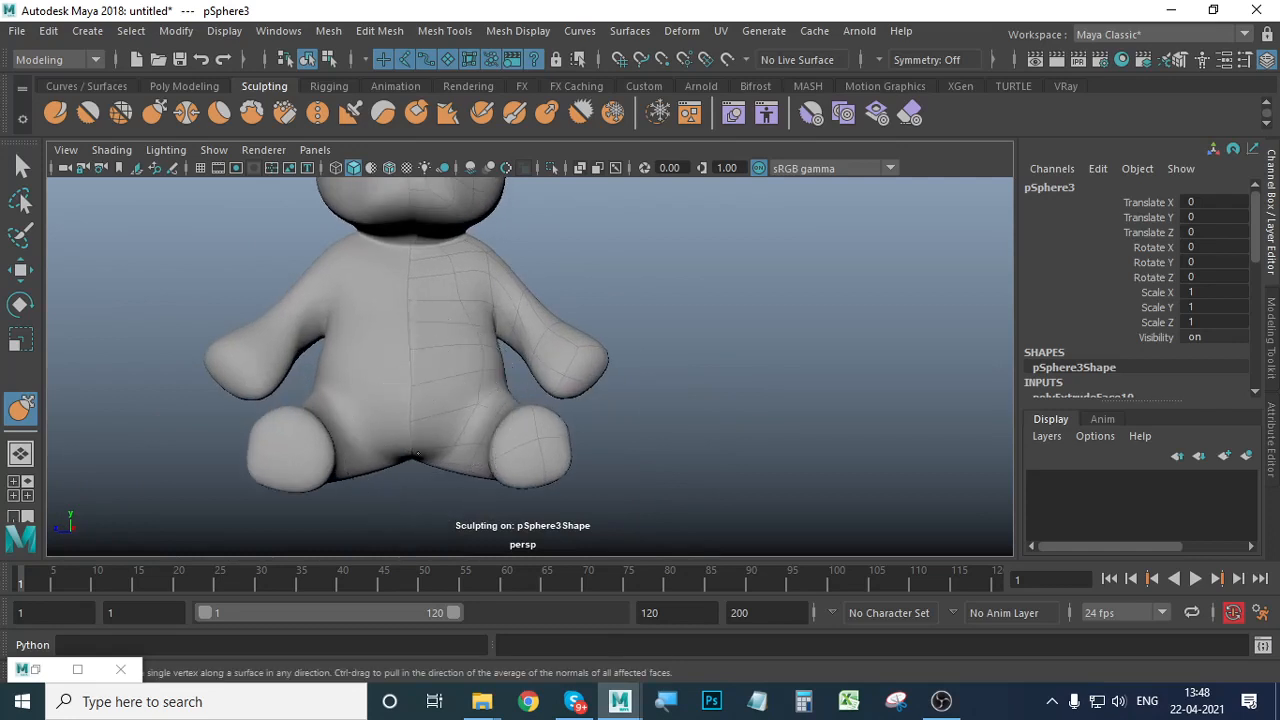
mouse_move(418, 456)
left_mouse_down("alt")
mouse_move(503, 371)
mouse_move(505, 317)
left_mouse_up("alt")
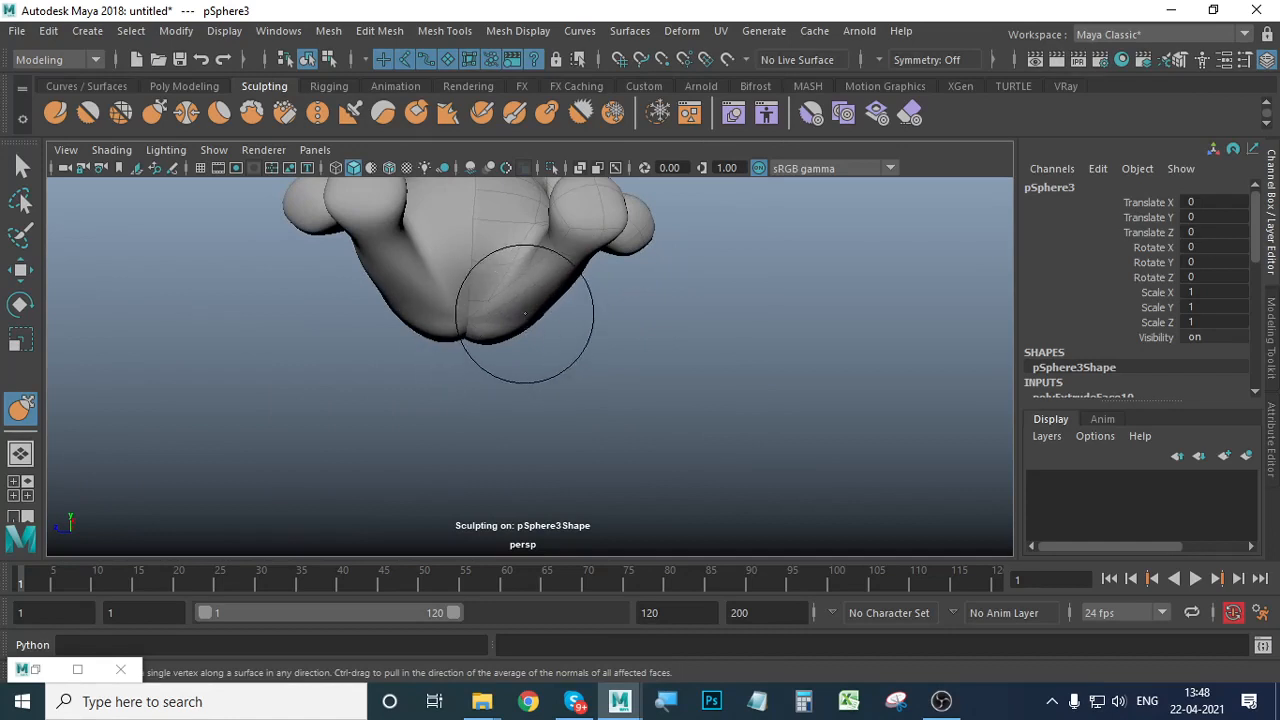
mouse_move(527, 311)
left_mouse_down("alt")
mouse_move(531, 440)
mouse_move(584, 413)
mouse_move(657, 409)
mouse_move(603, 429)
mouse_move(649, 423)
mouse_move(727, 334)
mouse_move(543, 371)
mouse_move(443, 343)
left_mouse_up("alt")
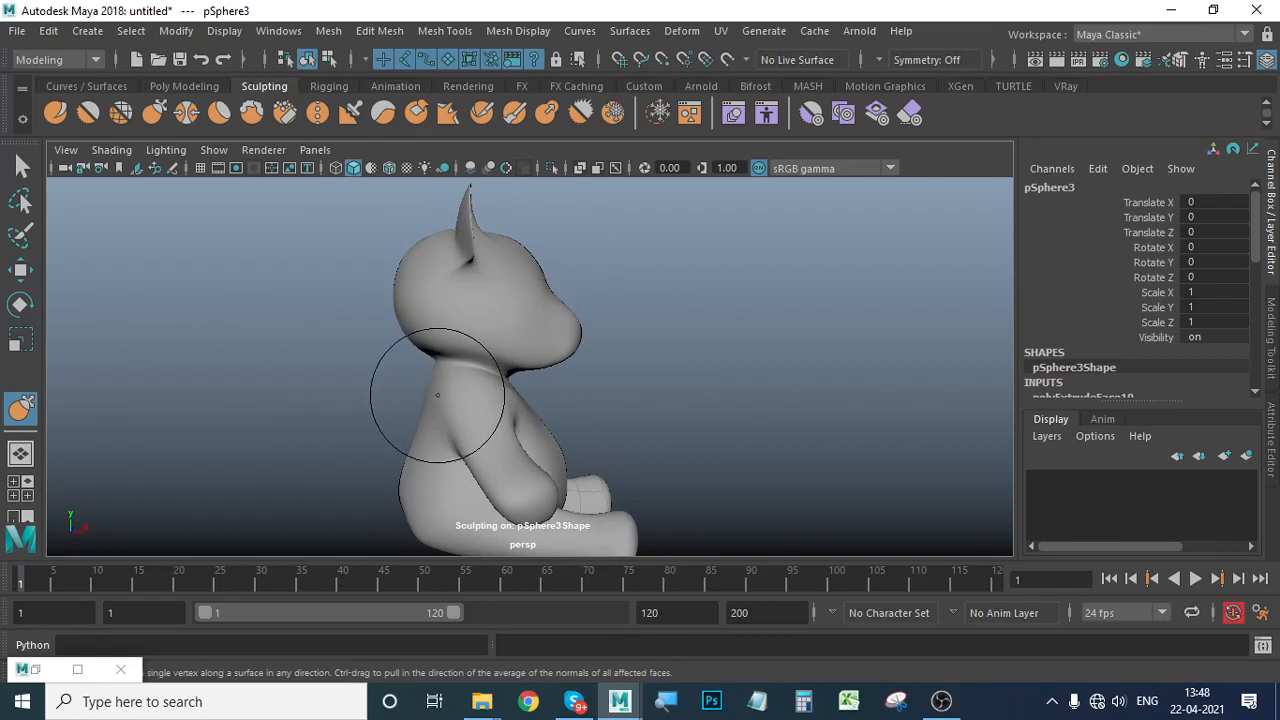
Pull the back of the neck outward below the head with the Grab brush and smooth the transition.
left_click_drag(420, 348, 428, 347)
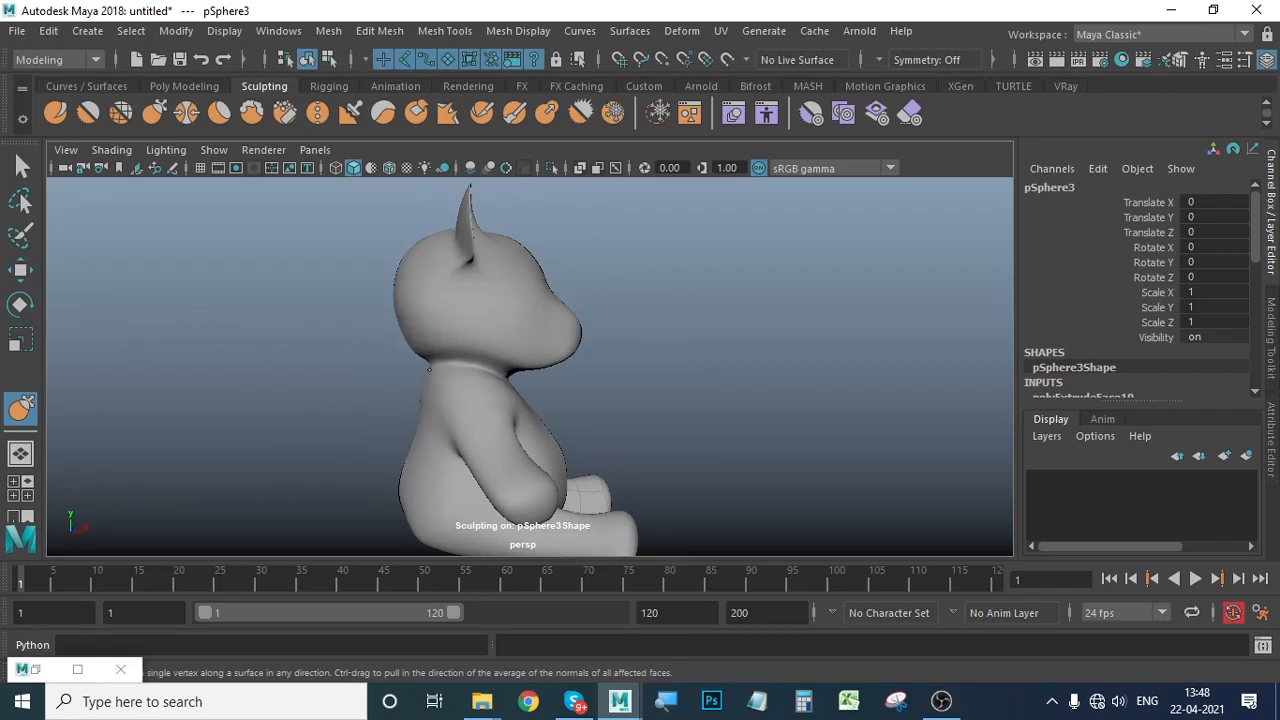
left_click_drag(425, 372, 414, 357, "shift")
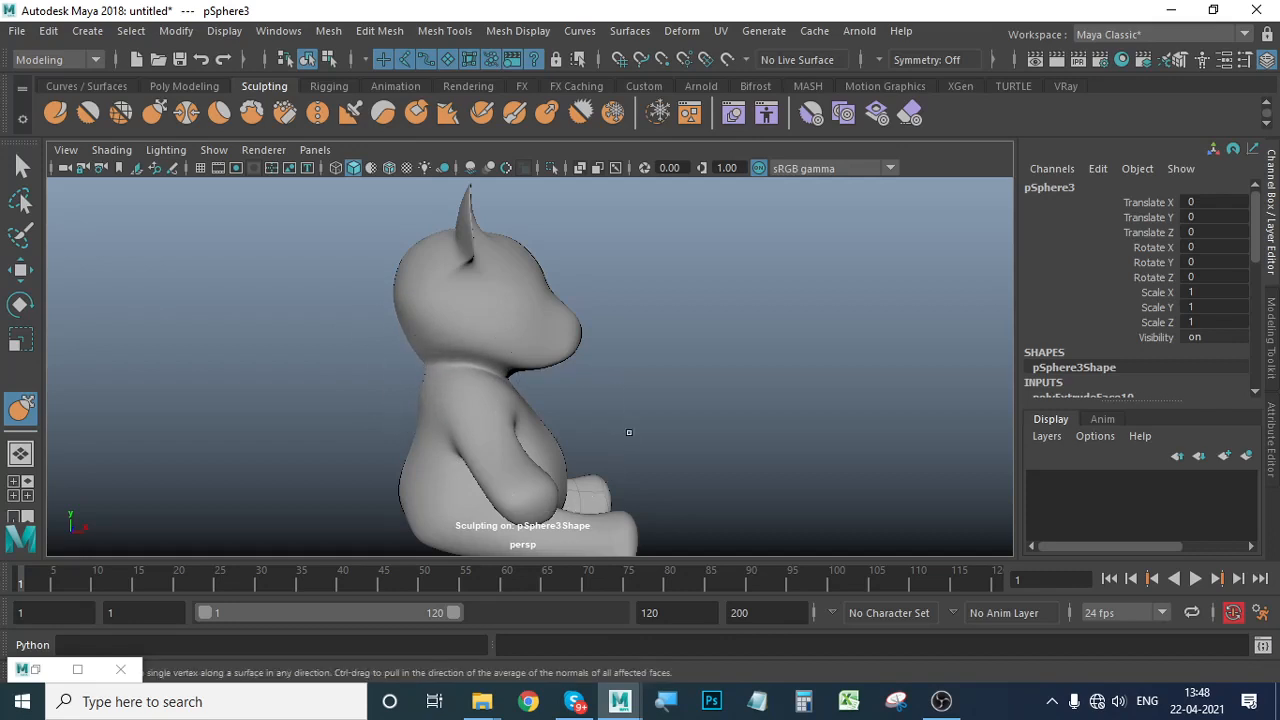
mouse_move(540, 400)
left_mouse_down("alt")
mouse_move(697, 423)
mouse_move(641, 369)
mouse_move(684, 396)
left_mouse_up("alt")
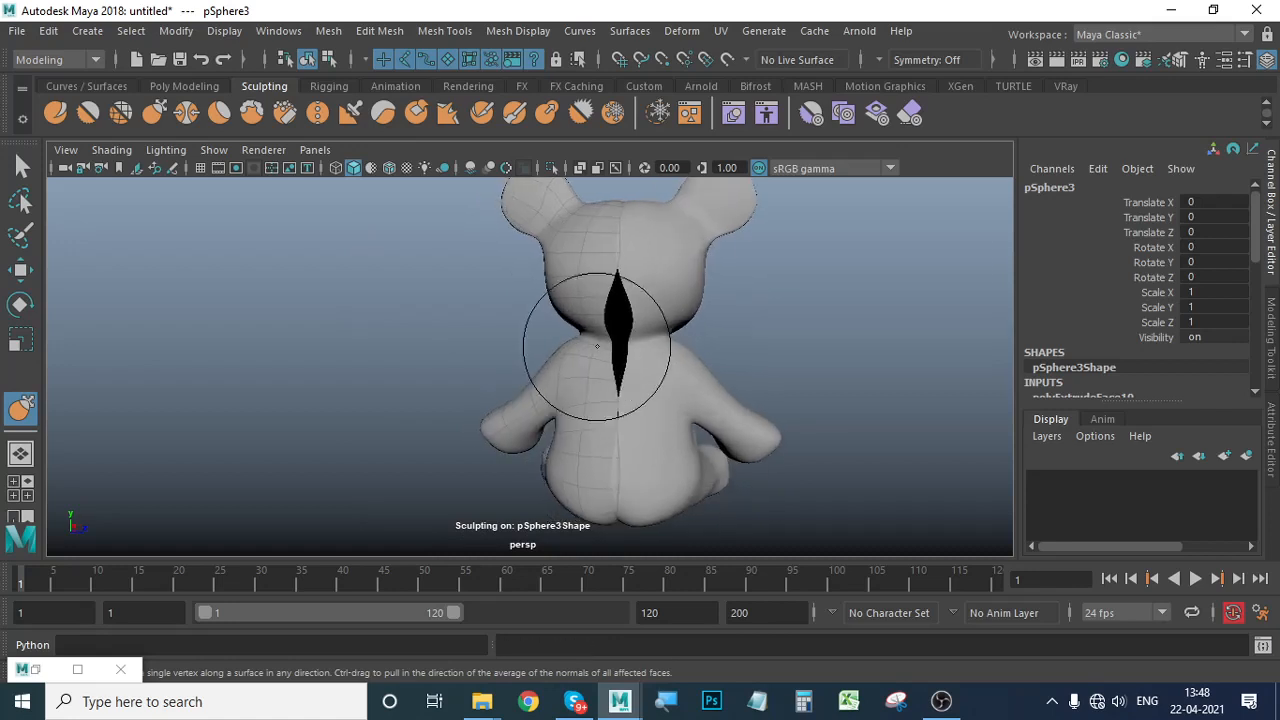
Close the seam gap at the back of the head and upper back with the Grab brush.
mouse_move(597, 328)
left_mouse_down()
mouse_move(612, 325)
mouse_move(611, 301)
left_mouse_up()
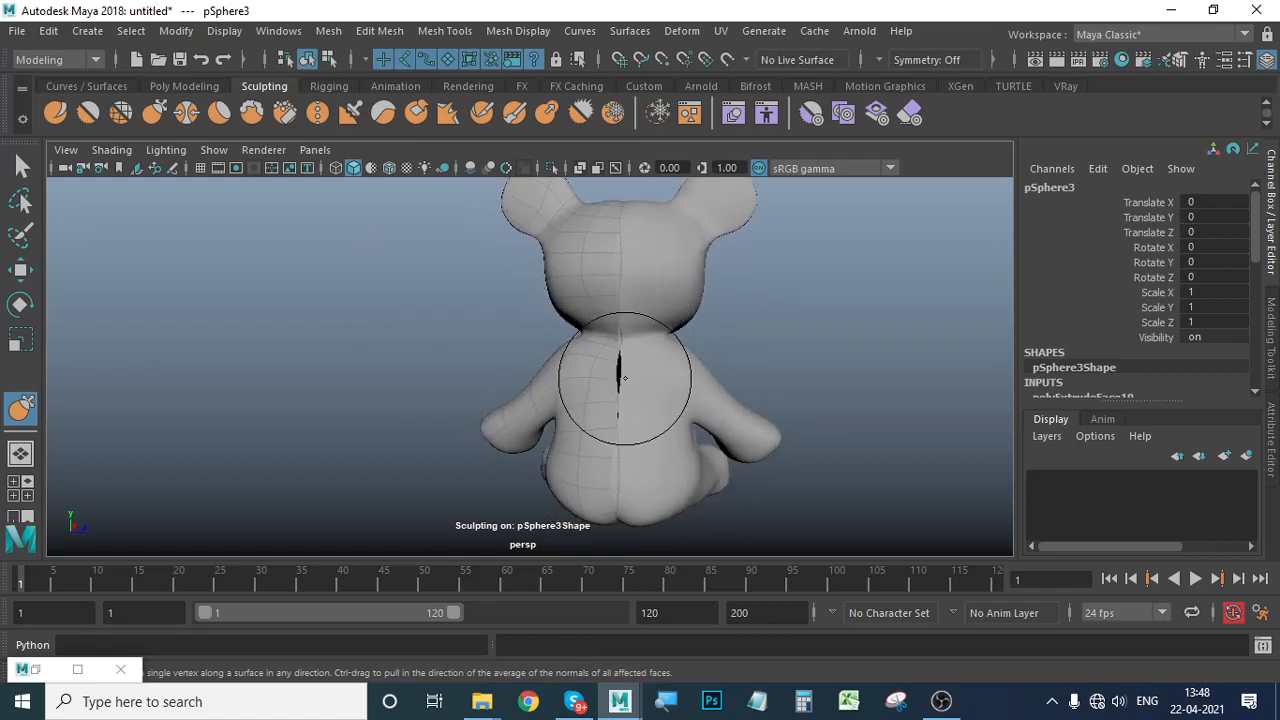
mouse_move(624, 378)
left_mouse_down()
mouse_move(537, 409)
mouse_move(577, 397)
mouse_move(477, 357)
mouse_move(540, 374)
left_mouse_up()
middle_click_drag(540, 374, 511, 414, "alt")
left_click_drag(511, 414, 494, 406, "alt")
scroll(494, 406, "up", 5)
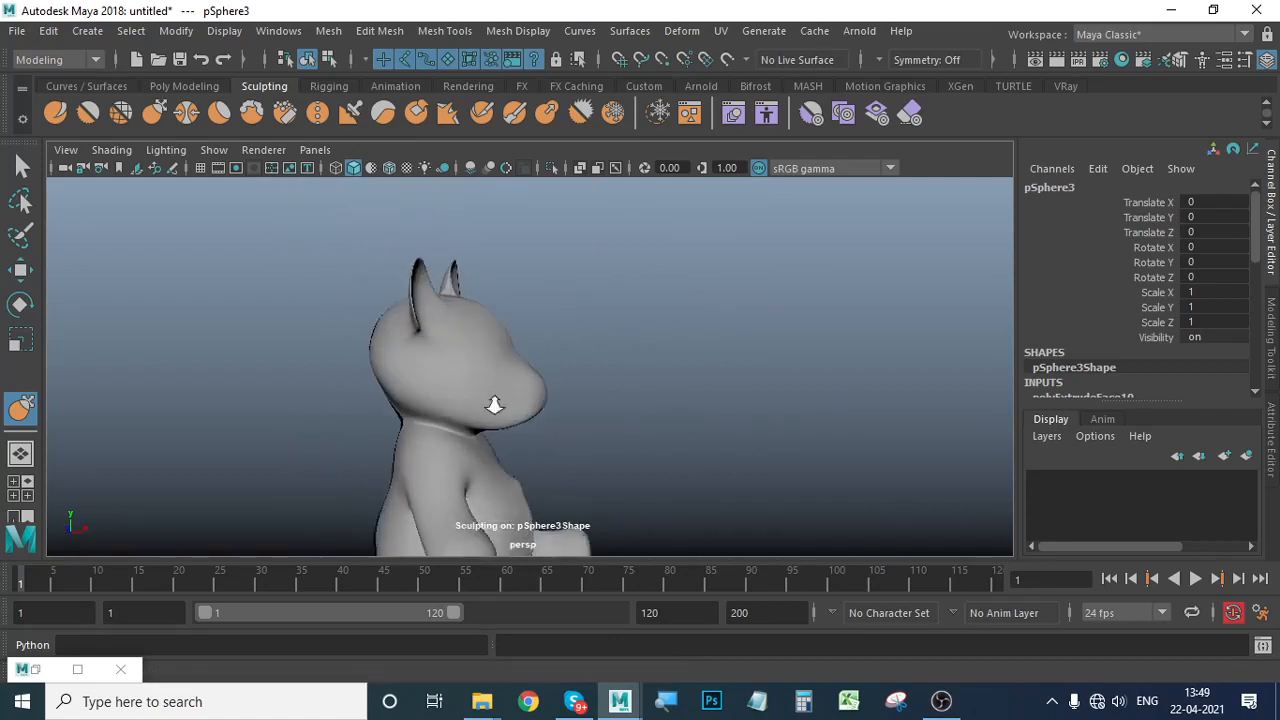
Reshape the ear where it joins the head with the Grab brush, working from both side views.
left_click_drag(421, 305, 403, 268)
left_click_drag(471, 317, 271, 367, "alt")
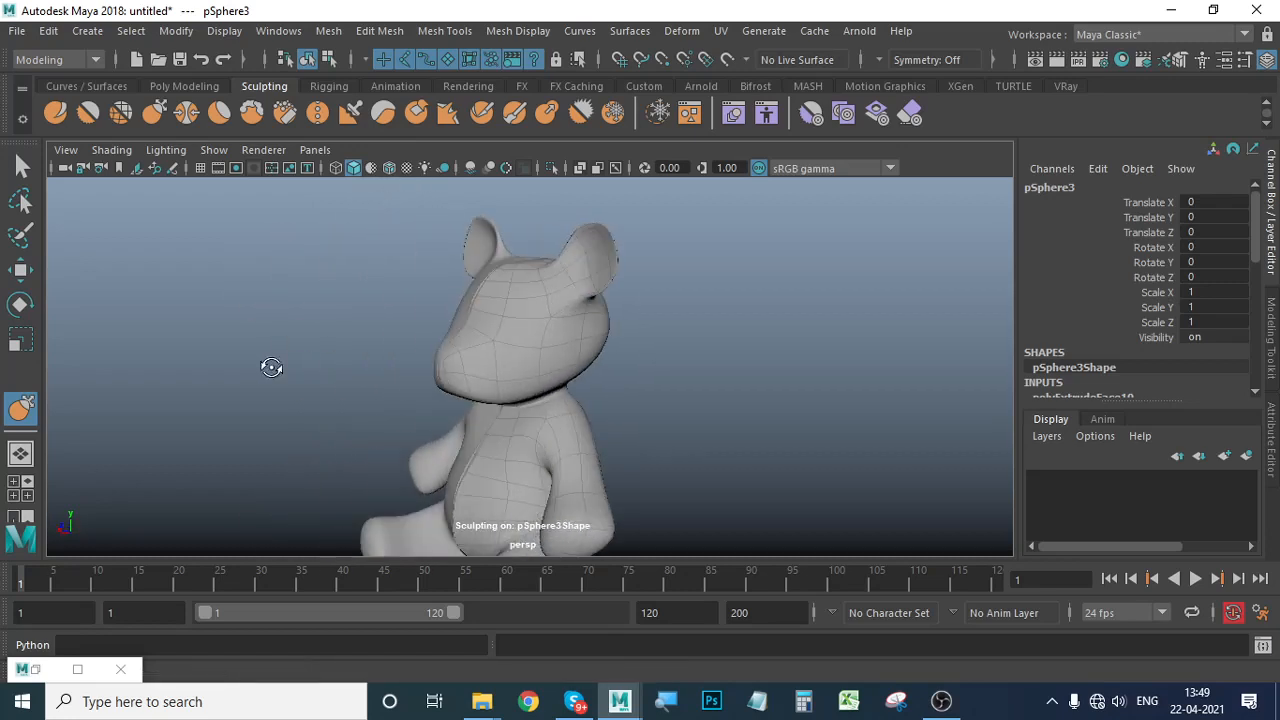
mouse_move(457, 371)
left_mouse_down("alt")
mouse_move(529, 429)
mouse_move(486, 400)
mouse_move(506, 335)
mouse_move(485, 319)
left_mouse_up("alt")
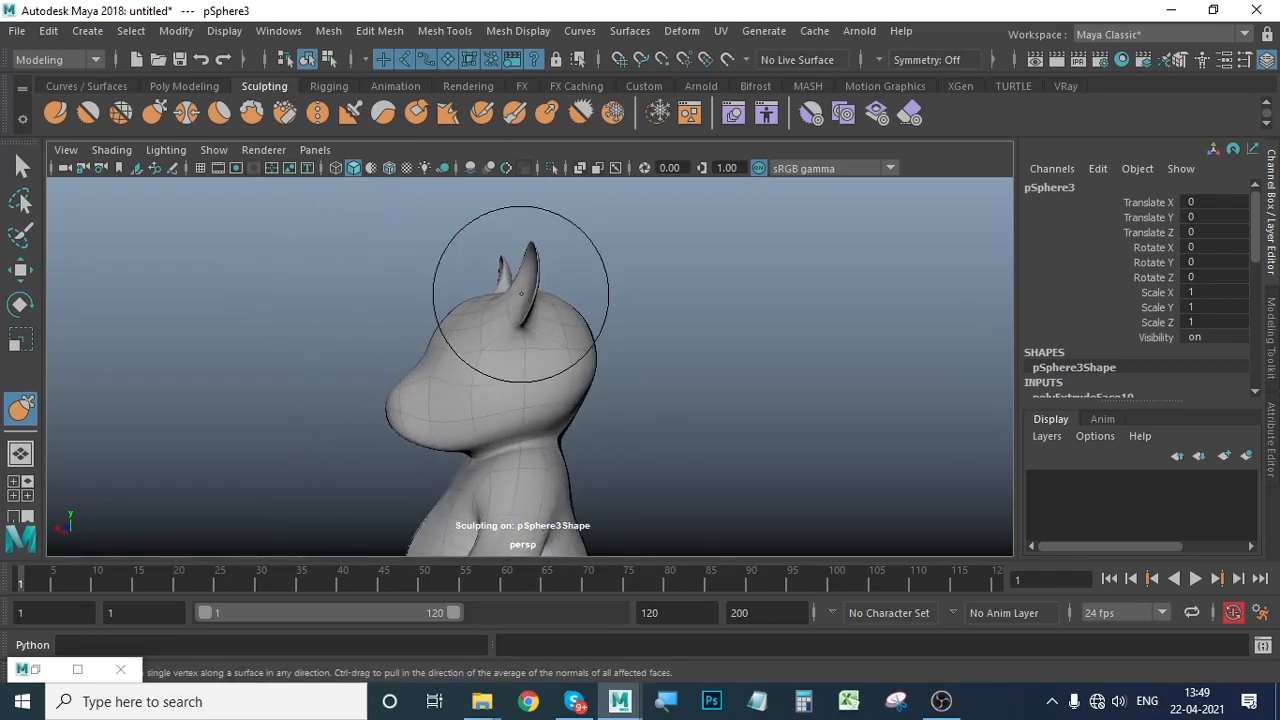
mouse_move(523, 257)
left_mouse_down()
mouse_move(606, 371)
mouse_move(529, 320)
mouse_move(531, 283)
mouse_move(586, 400)
mouse_move(743, 394)
mouse_move(557, 377)
mouse_move(519, 356)
left_mouse_up()
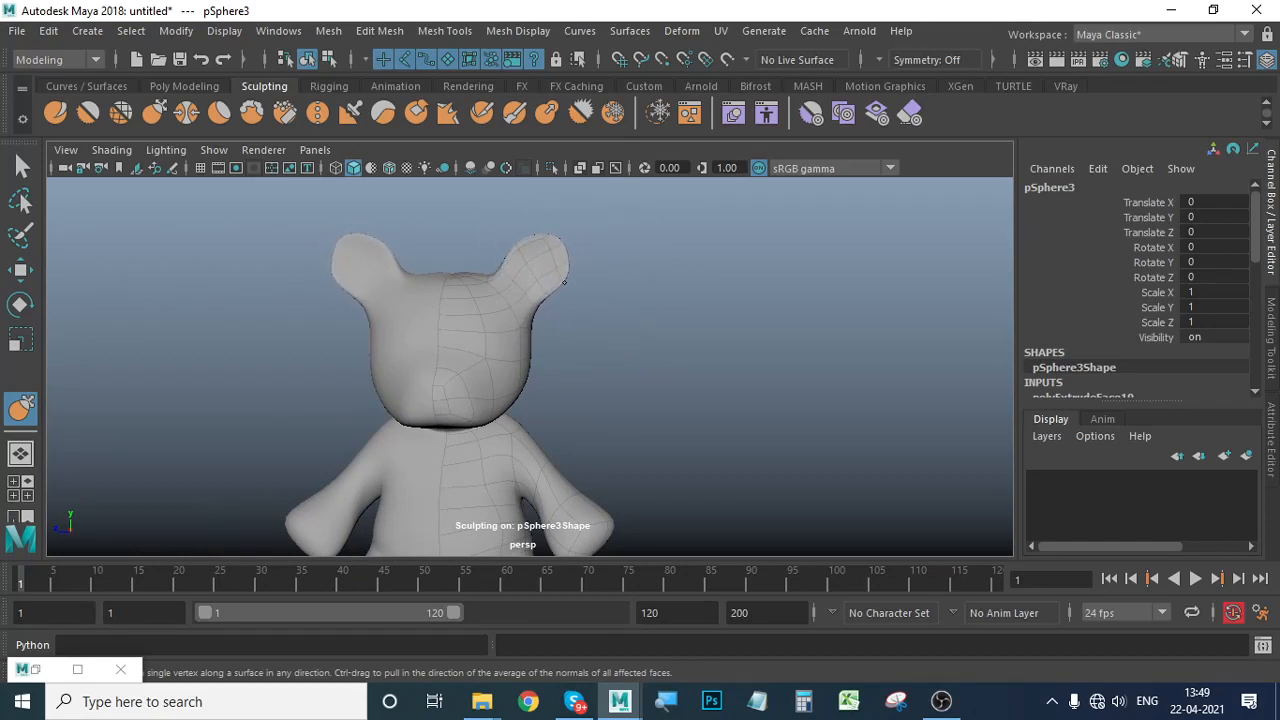
Pull the side of the head below the ear outward and check the whole bear from the front.
right_click_drag(520, 383, 588, 380, "alt")
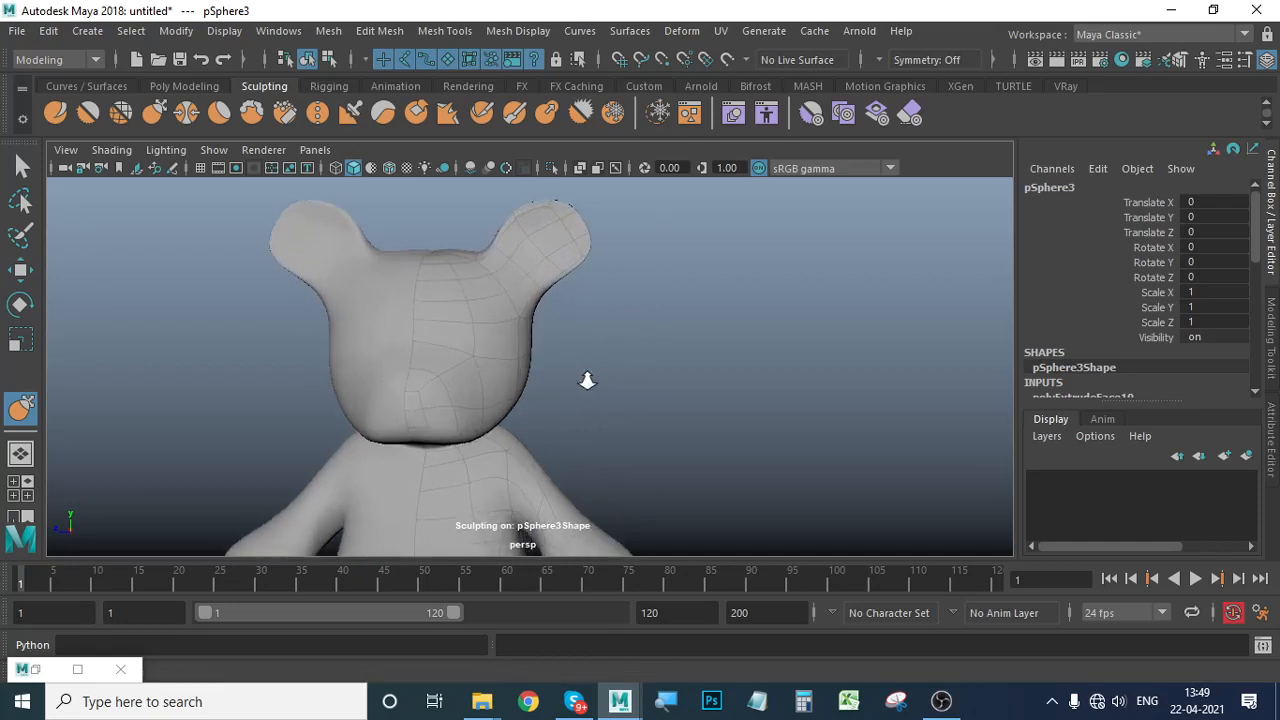
middle_click_drag(588, 380, 591, 431, "alt")
left_click_drag(526, 317, 563, 295)
scroll(688, 381, "down", 3)
mouse_move(688, 381)
left_mouse_down("alt")
mouse_move(537, 449)
mouse_move(549, 480)
mouse_move(631, 434)
mouse_move(600, 432)
left_mouse_up("alt")
left_click_drag(449, 420, 546, 410, "alt")
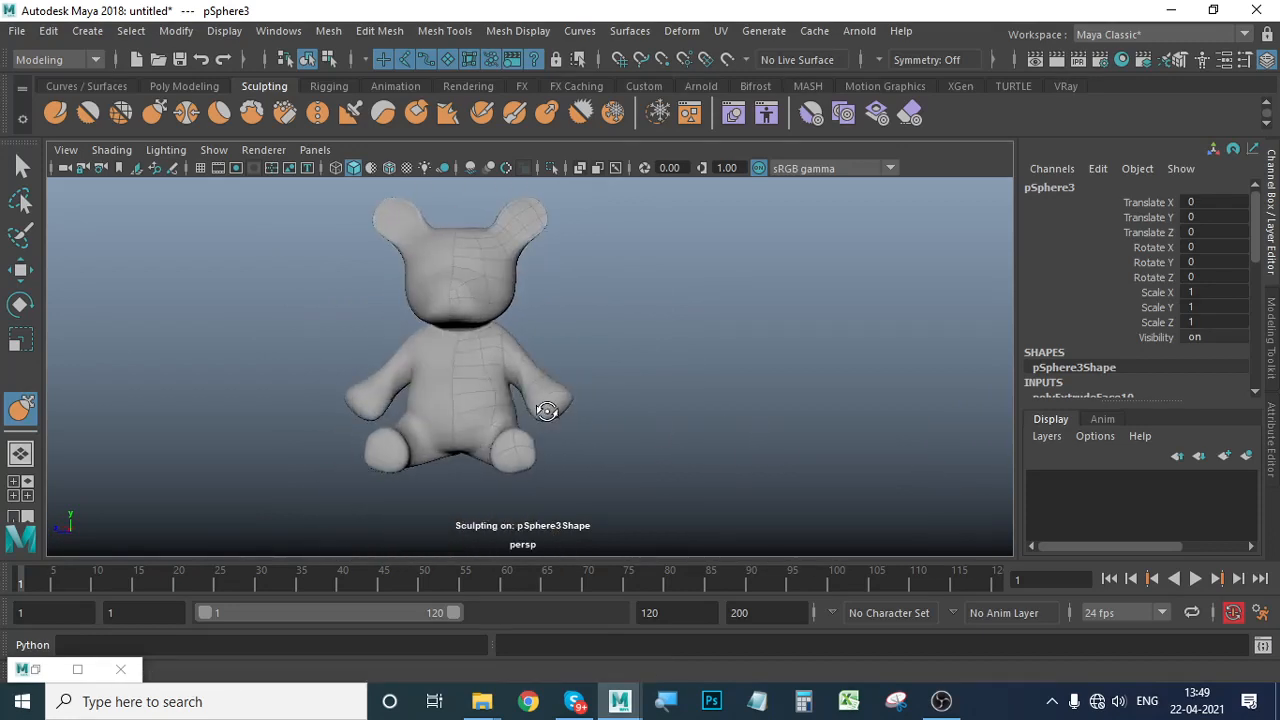
scroll(434, 426, "up", 4)
left_click_drag(434, 426, 629, 426, "alt")
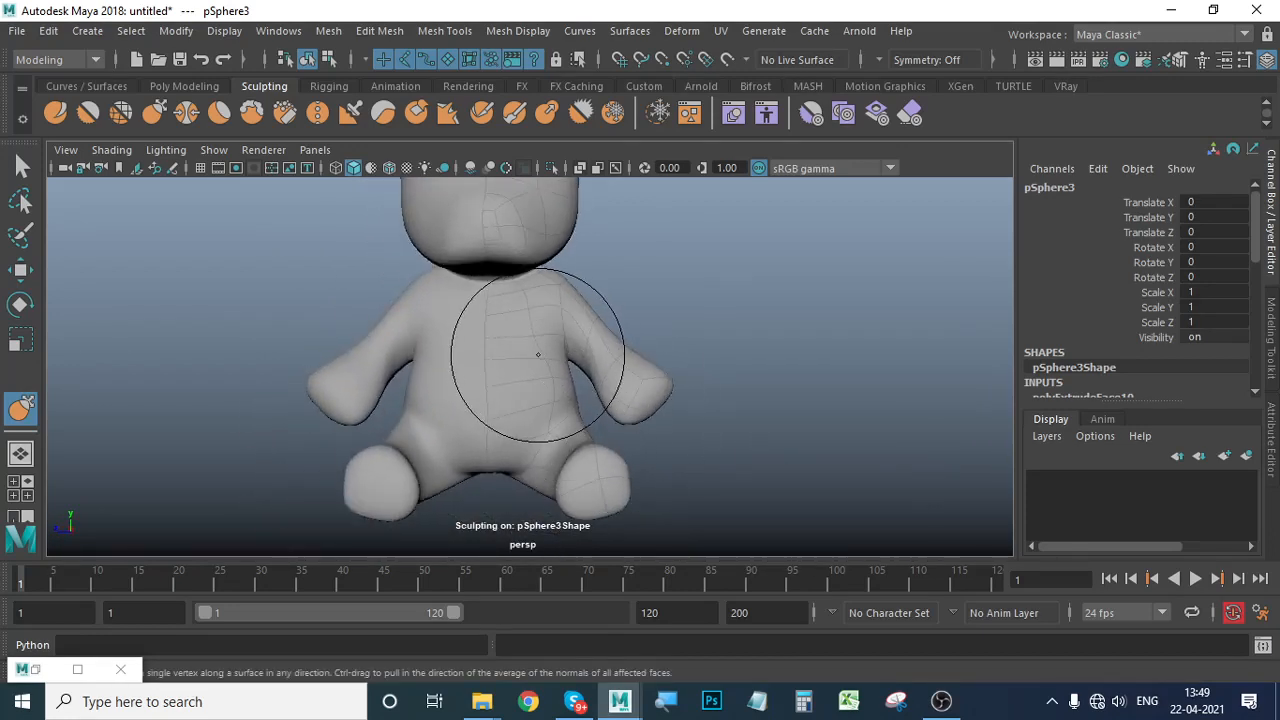
Round the belly forward, smooth the upper chest beside the arm and close the seam gap on the belly.
left_click_drag(535, 353, 540, 352)
key("ctrl+z")
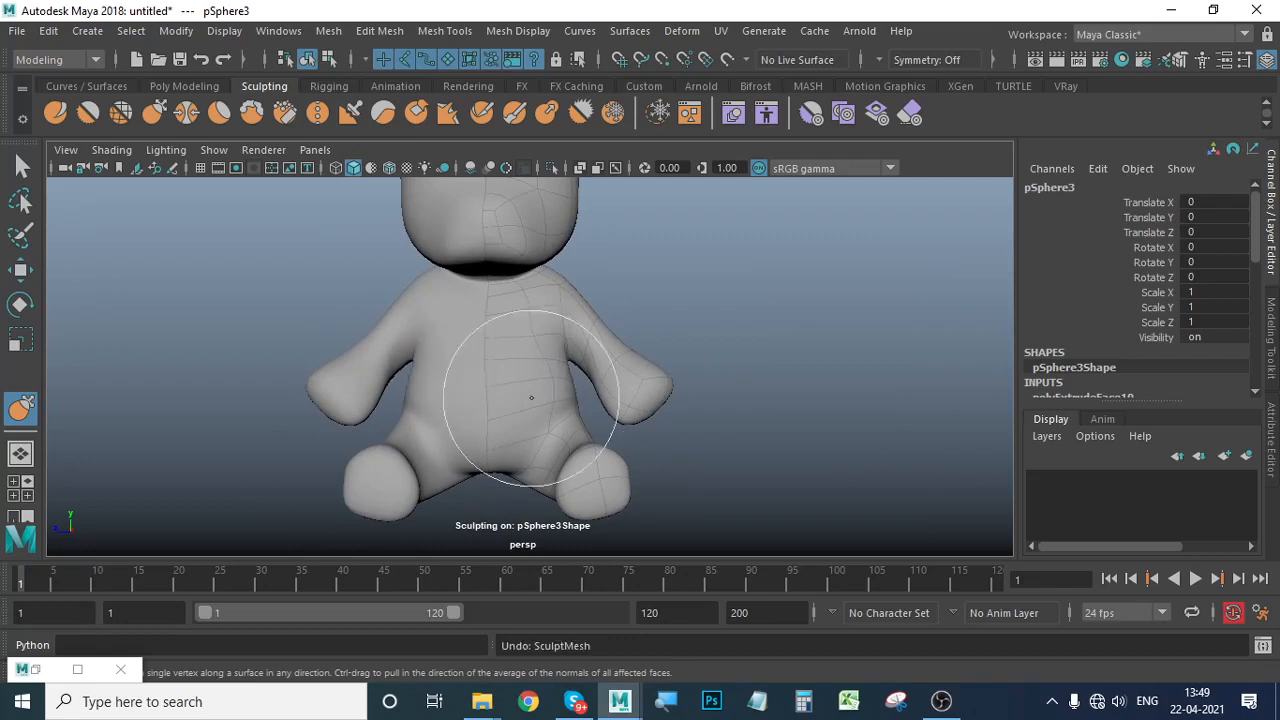
mouse_move(537, 408)
left_mouse_down("alt")
mouse_move(546, 394)
mouse_move(550, 463)
mouse_move(534, 466)
mouse_move(538, 435)
left_mouse_up("alt")
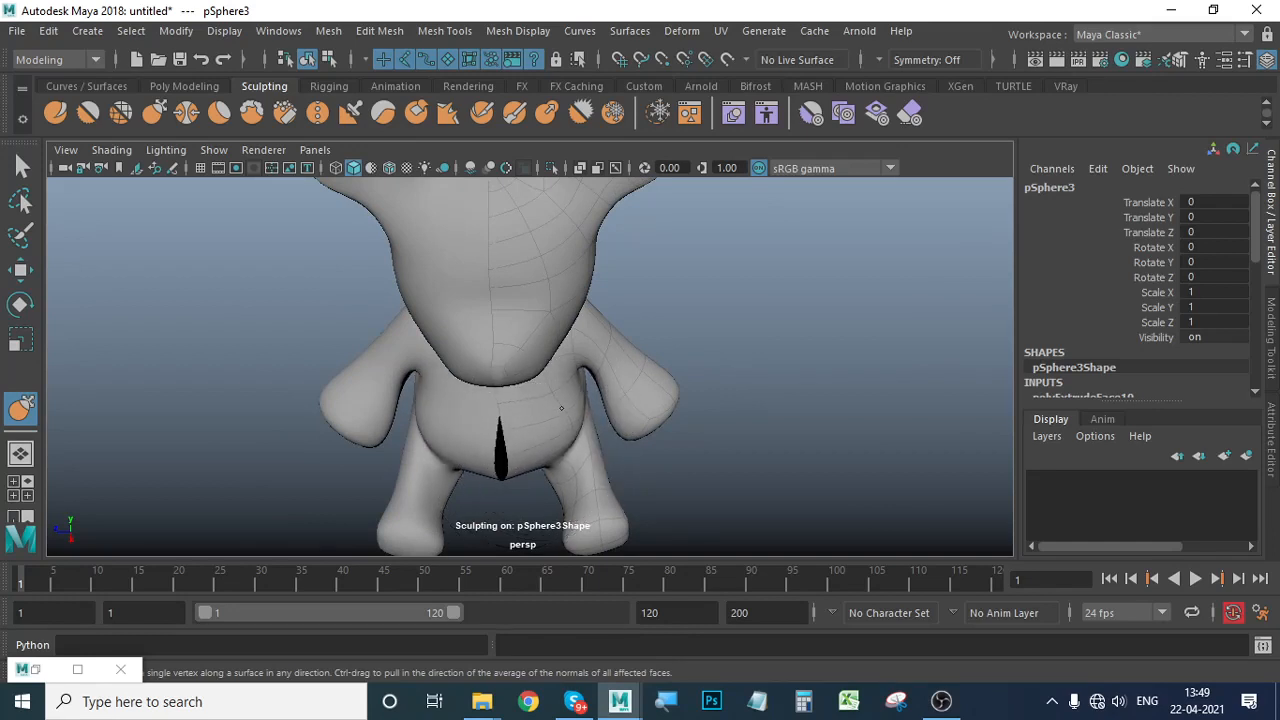
mouse_move(610, 447)
left_mouse_down("alt")
mouse_move(446, 366)
mouse_move(466, 305)
left_mouse_up("alt")
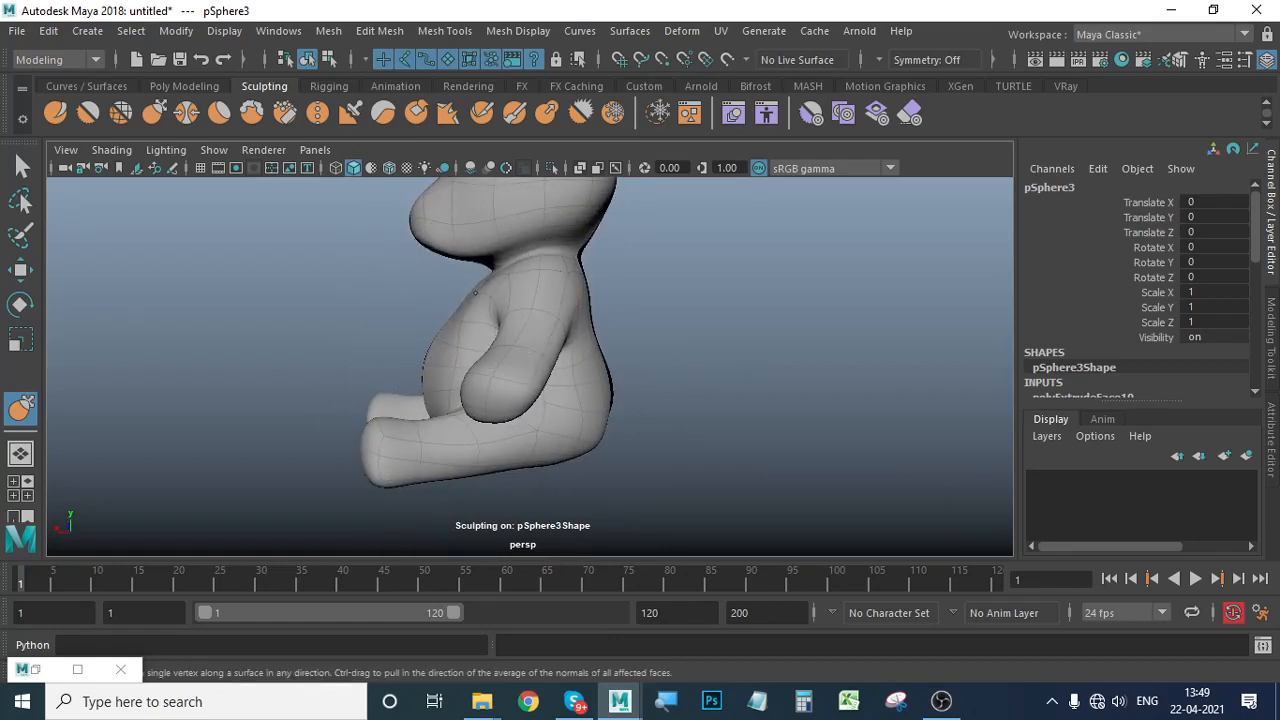
mouse_move(478, 290)
left_mouse_down("shift")
mouse_move(490, 285)
mouse_move(571, 409)
left_mouse_up("shift")
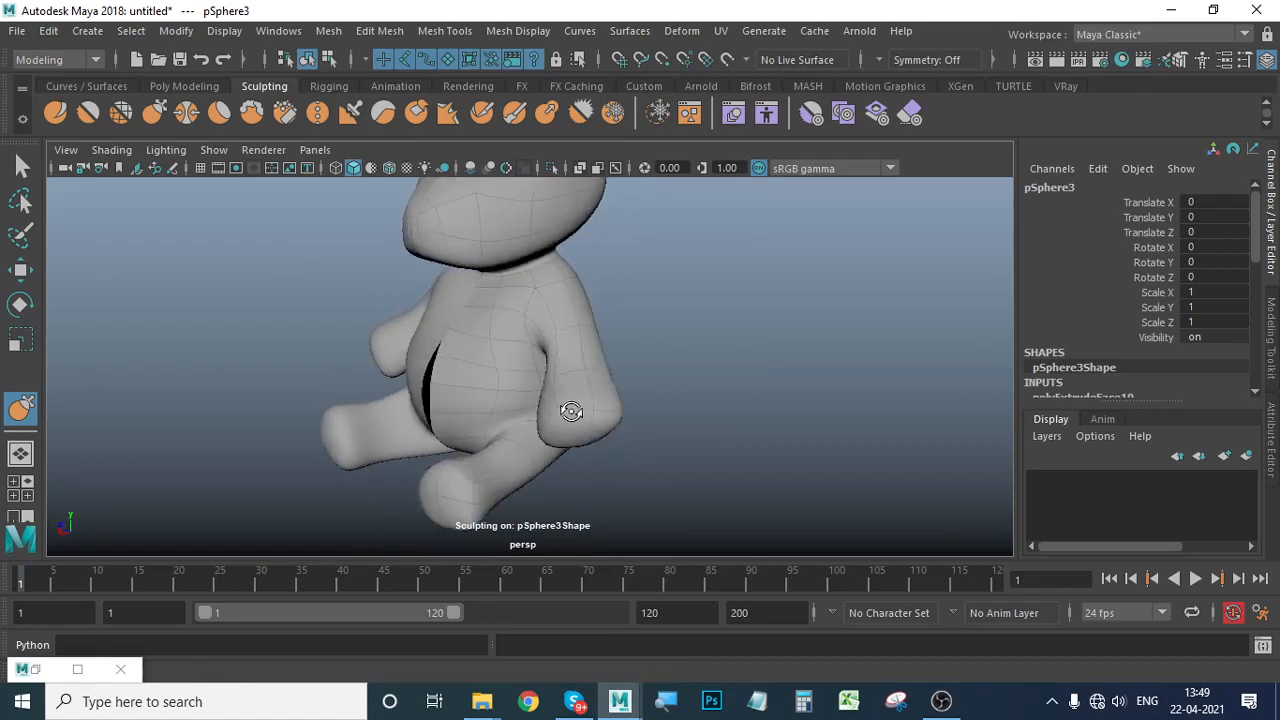
mouse_move(500, 443)
left_mouse_down("alt")
mouse_move(590, 466)
mouse_move(603, 426)
mouse_move(571, 410)
left_mouse_up("alt")
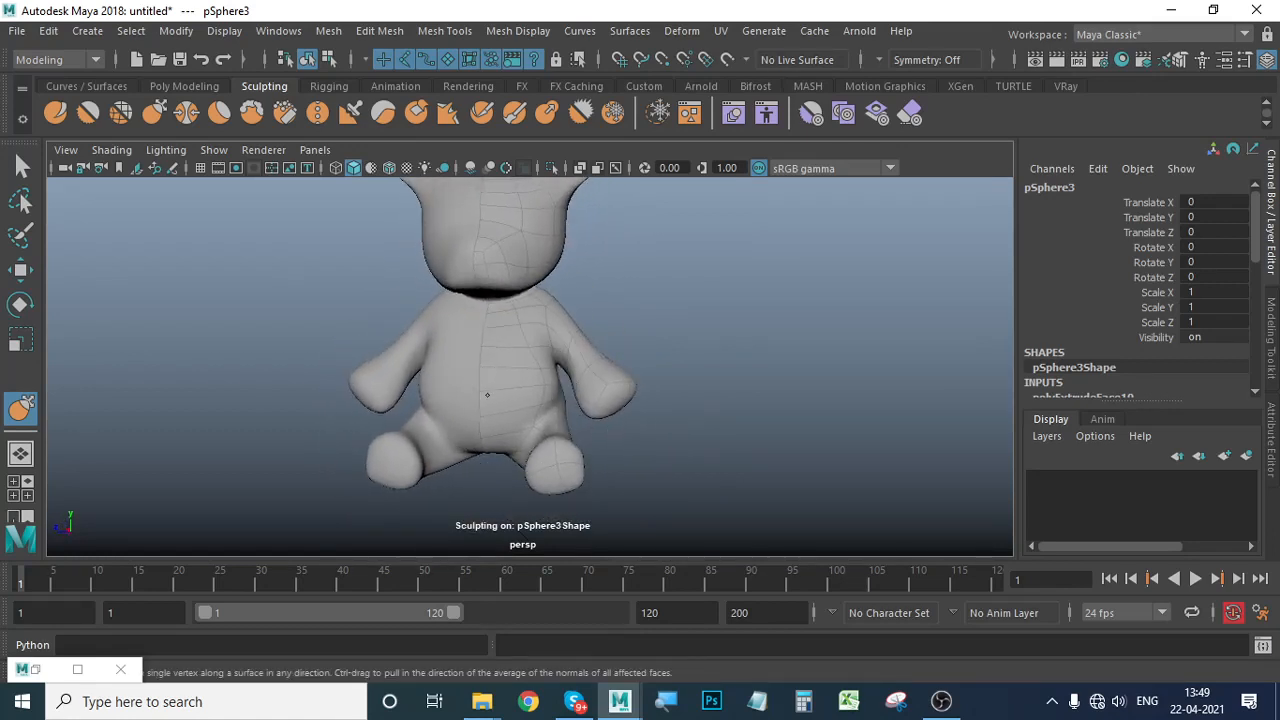
Check the bear from the side and front, end sculpting and select the original half with the Move tool.
left_click_drag(487, 395, 723, 449, "alt")
right_click_drag(723, 449, 568, 450, "alt")
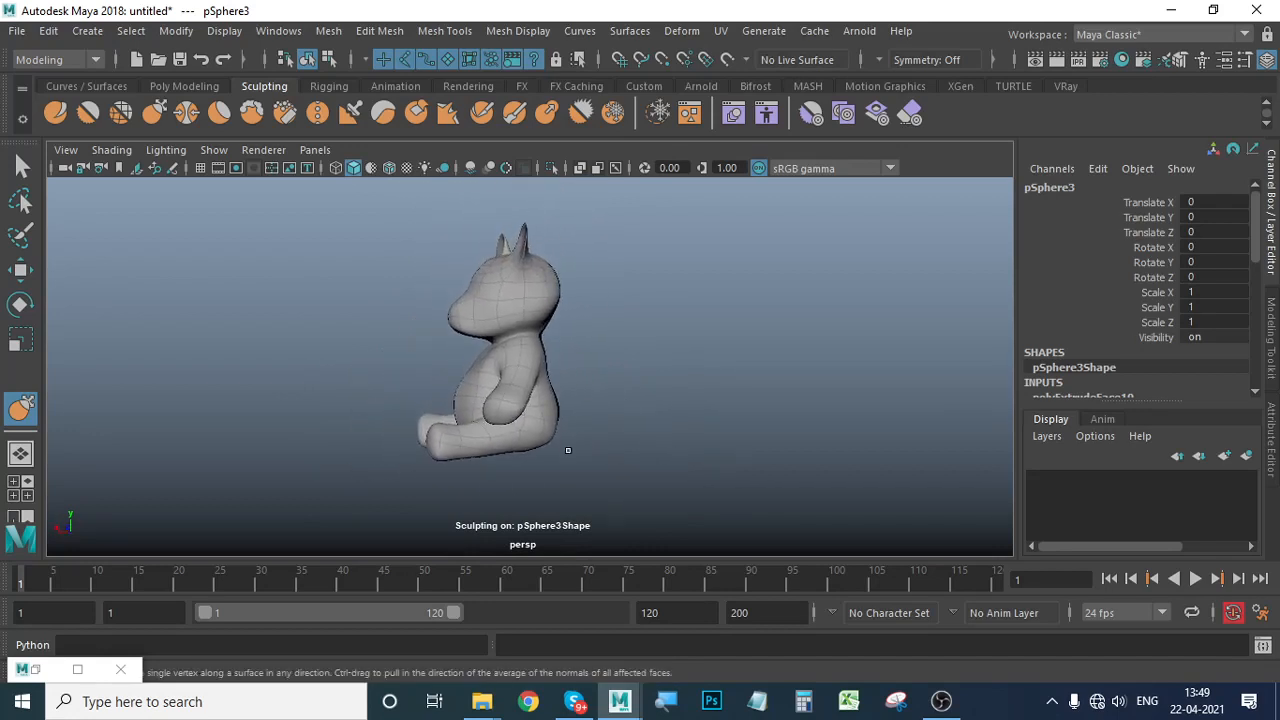
left_click_drag(568, 450, 743, 449, "alt")
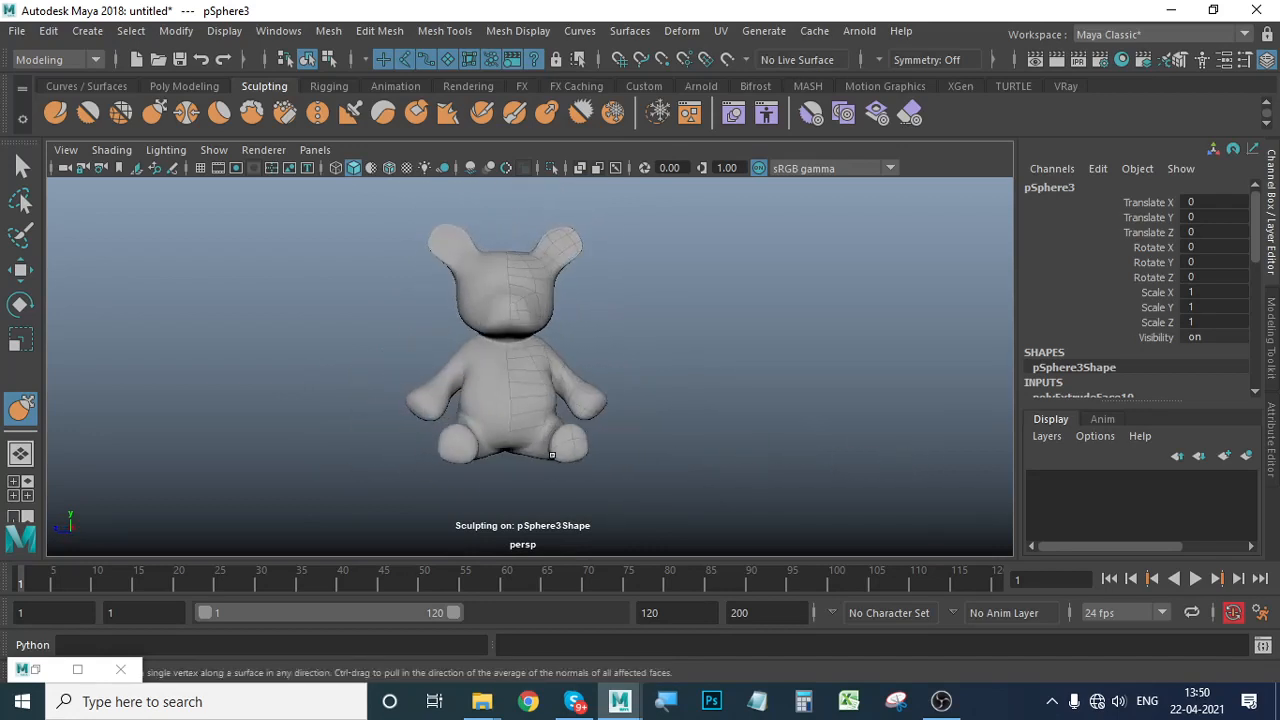
right_click_drag(551, 455, 688, 507, "alt")
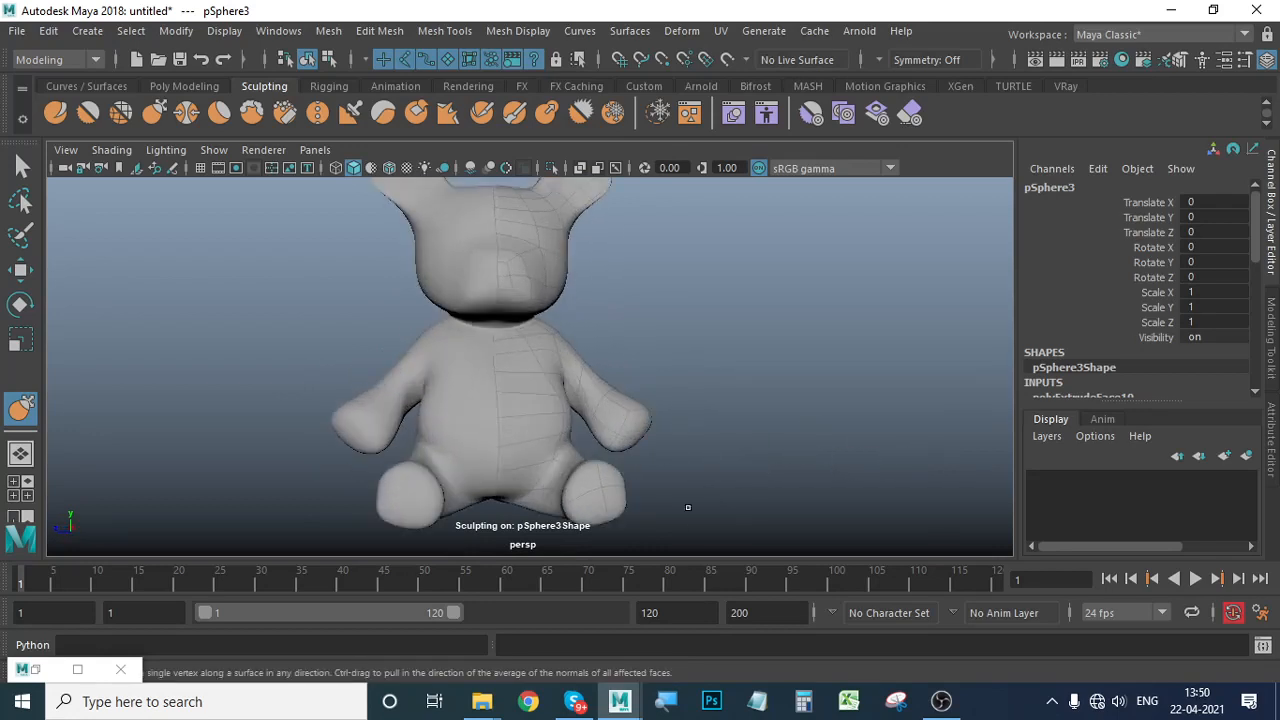
left_click(22, 270)
left_click(168, 288)
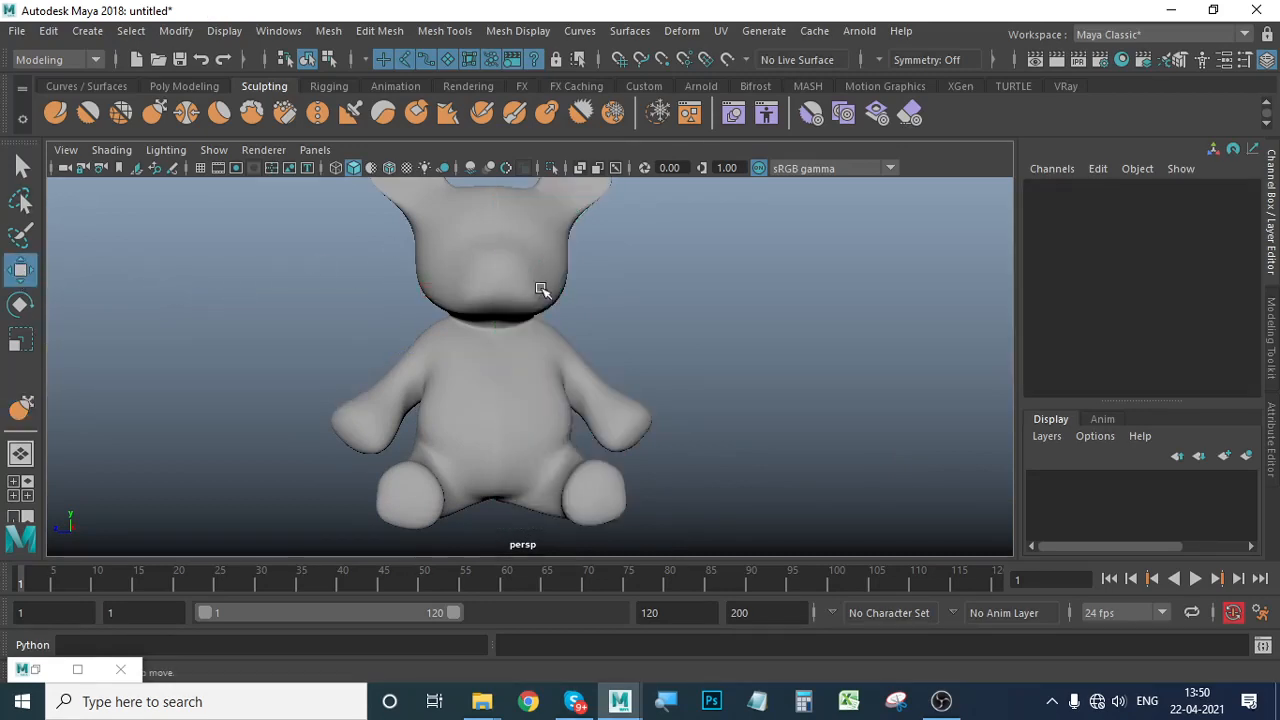
scroll(526, 296, "up", 2)
middle_click_drag(530, 293, 502, 391, "alt")
left_click(503, 327)
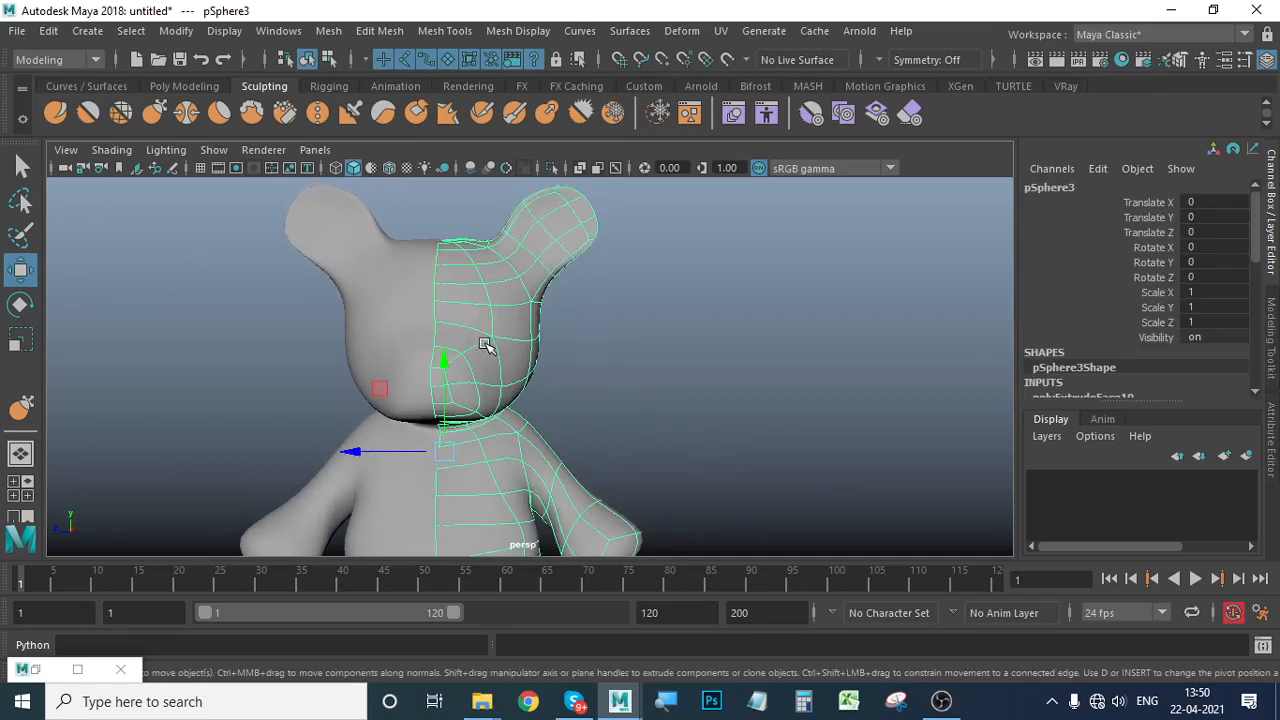
Move the original half away from its mirrored copy along Z, to about -1.706.
left_click_drag(484, 344, 577, 374, "alt")
right_click_drag(600, 402, 376, 342, "alt")
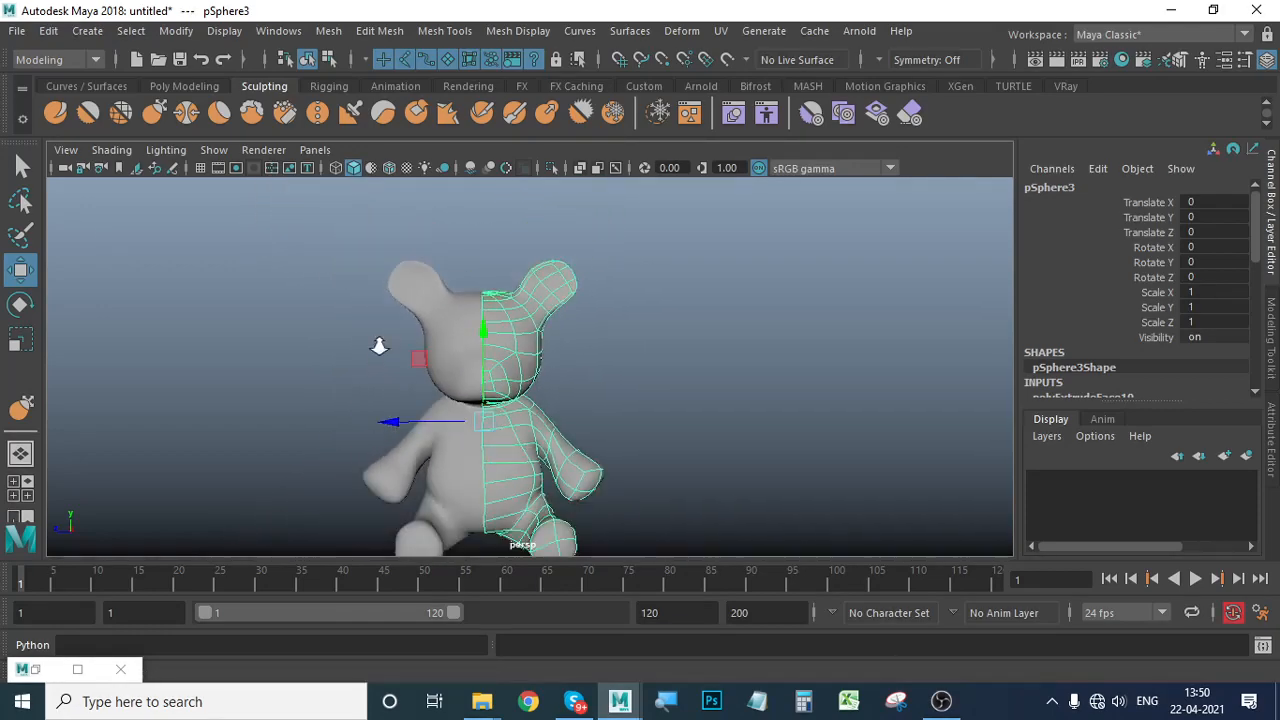
middle_click_drag(554, 420, 514, 353, "alt")
left_click_drag(514, 353, 518, 392, "alt")
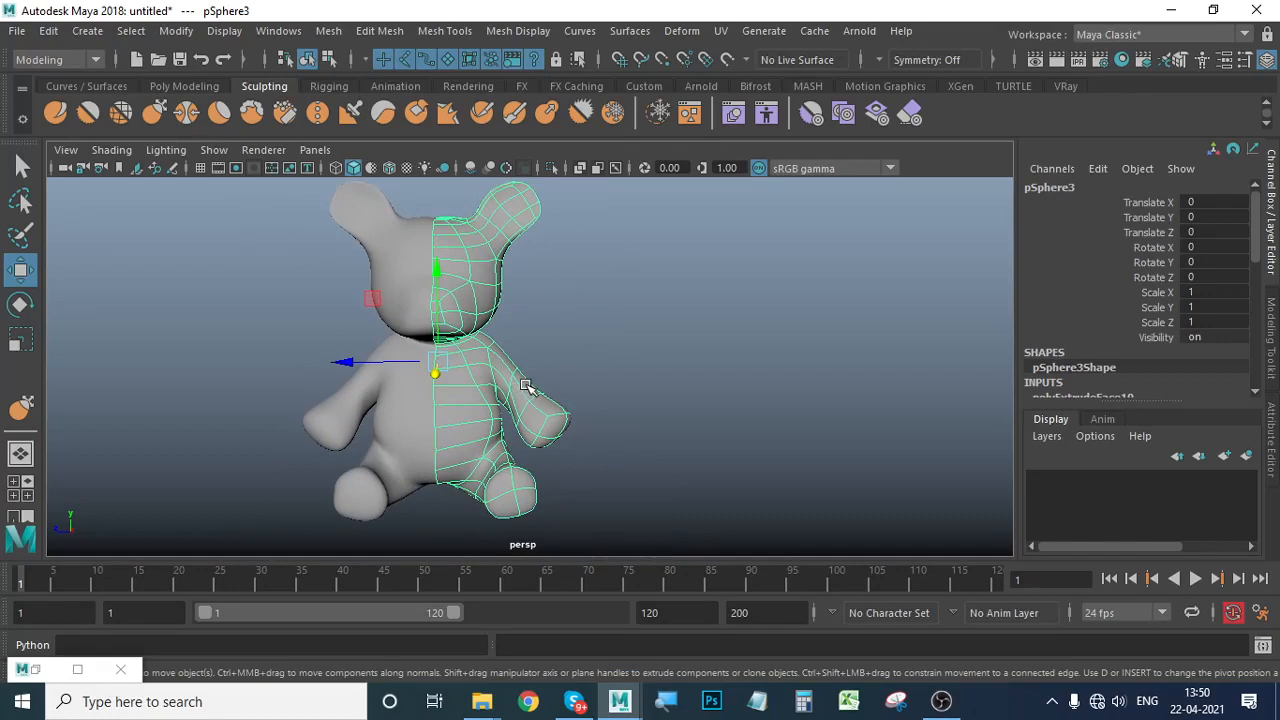
left_click_drag(381, 365, 389, 364)
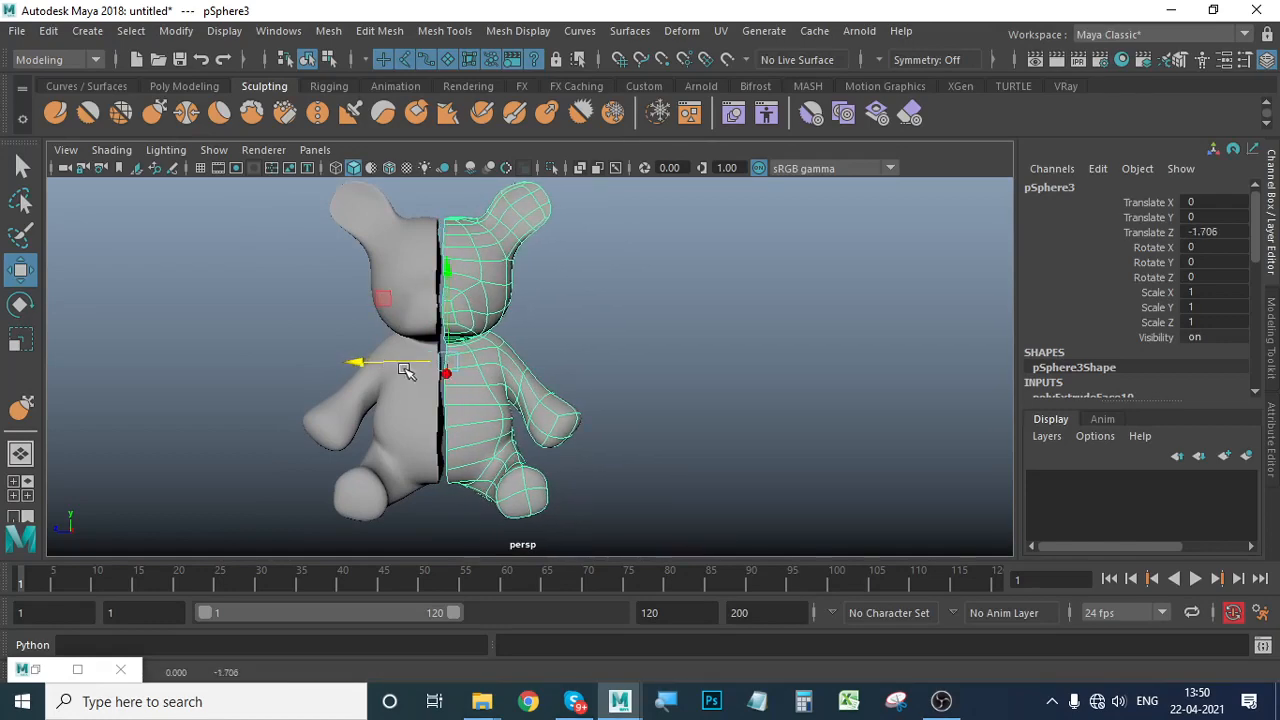
right_click_drag(410, 371, 500, 382, "alt")
middle_click_drag(500, 382, 533, 420, "alt")
Select only the original half again and move it farther from the center along Z, to about -5.509.
key("ctrl+shift+d")
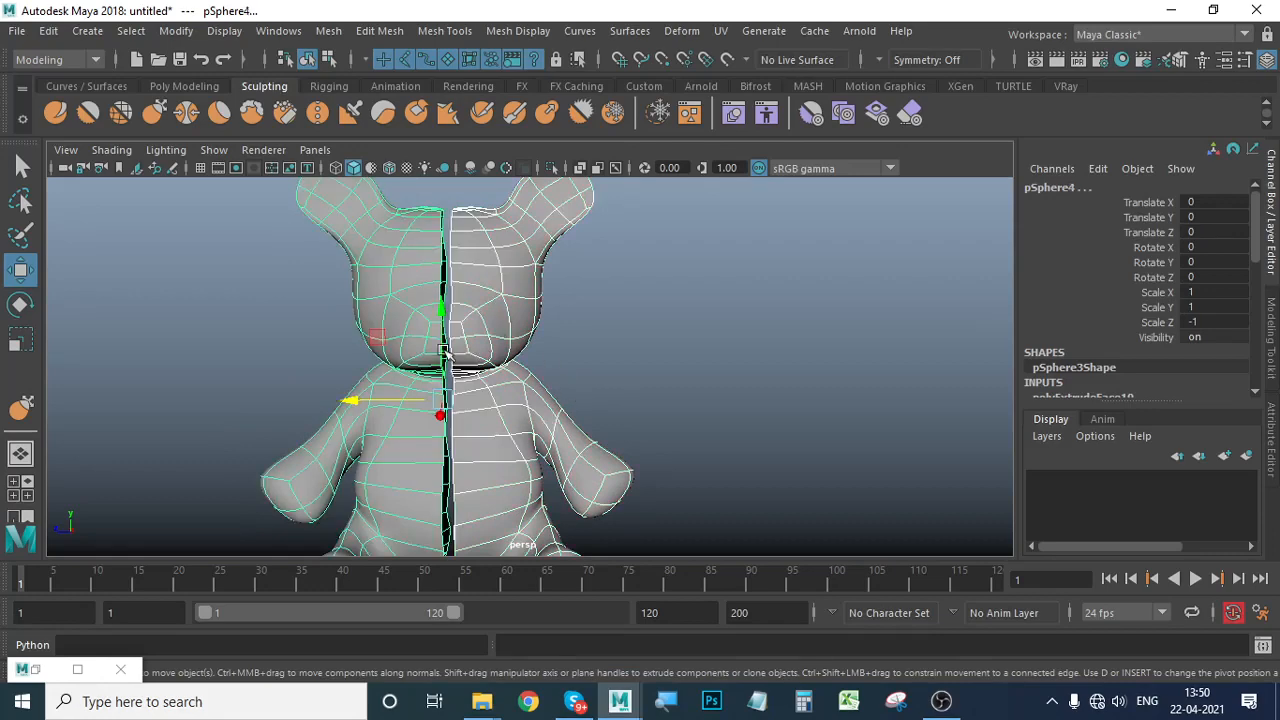
right_click_drag(445, 352, 493, 365, "alt")
middle_click_drag(493, 365, 549, 362, "alt")
left_click(694, 337)
left_click(556, 309)
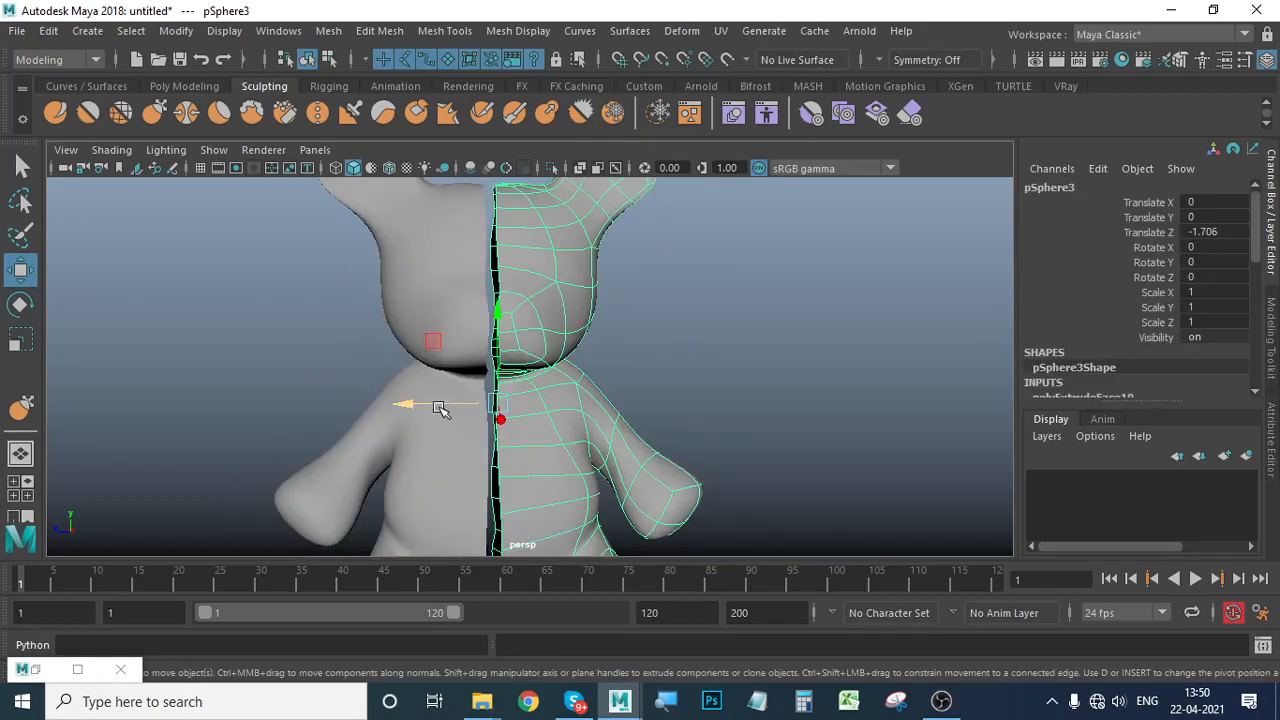
left_click_drag(442, 405, 606, 420)
right_click_drag(606, 420, 590, 392, "alt")
middle_click_drag(590, 392, 579, 410, "alt")
Select the open center border edges of the original half and scale them flat along Z.
right_click_drag(526, 312, 529, 132)
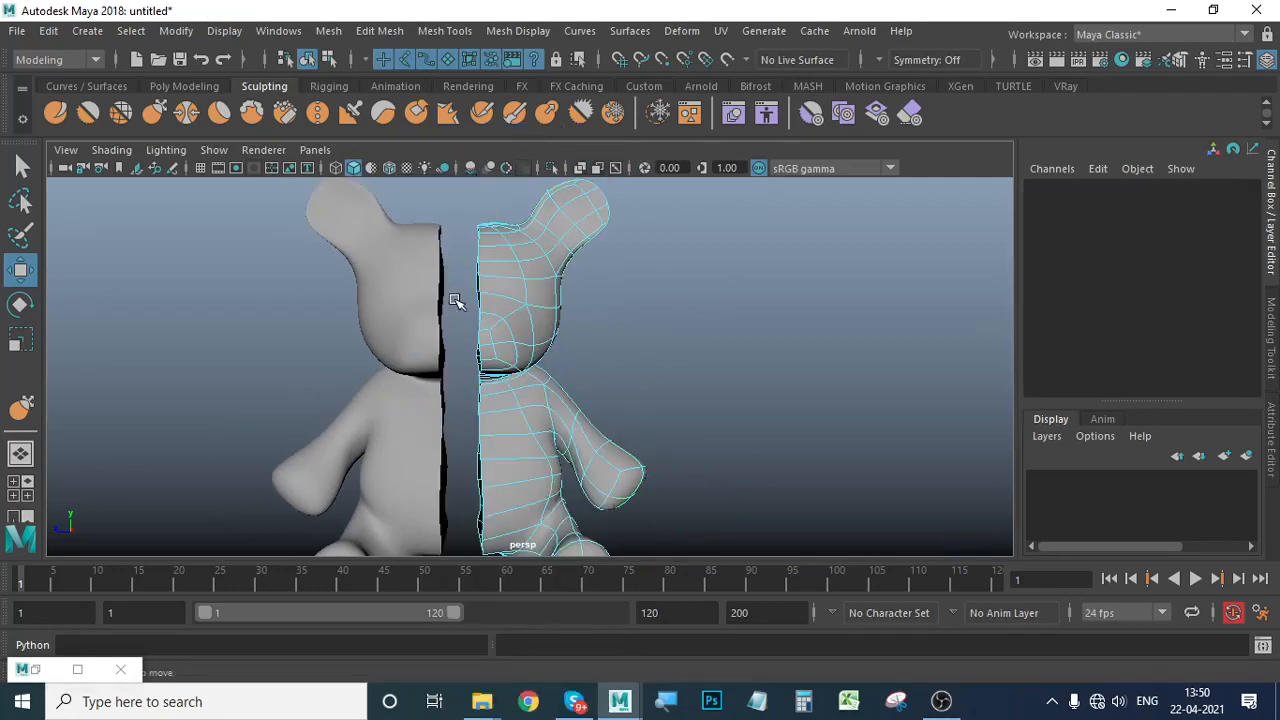
left_click(480, 285)
right_click_drag(674, 374, 640, 406, "alt")
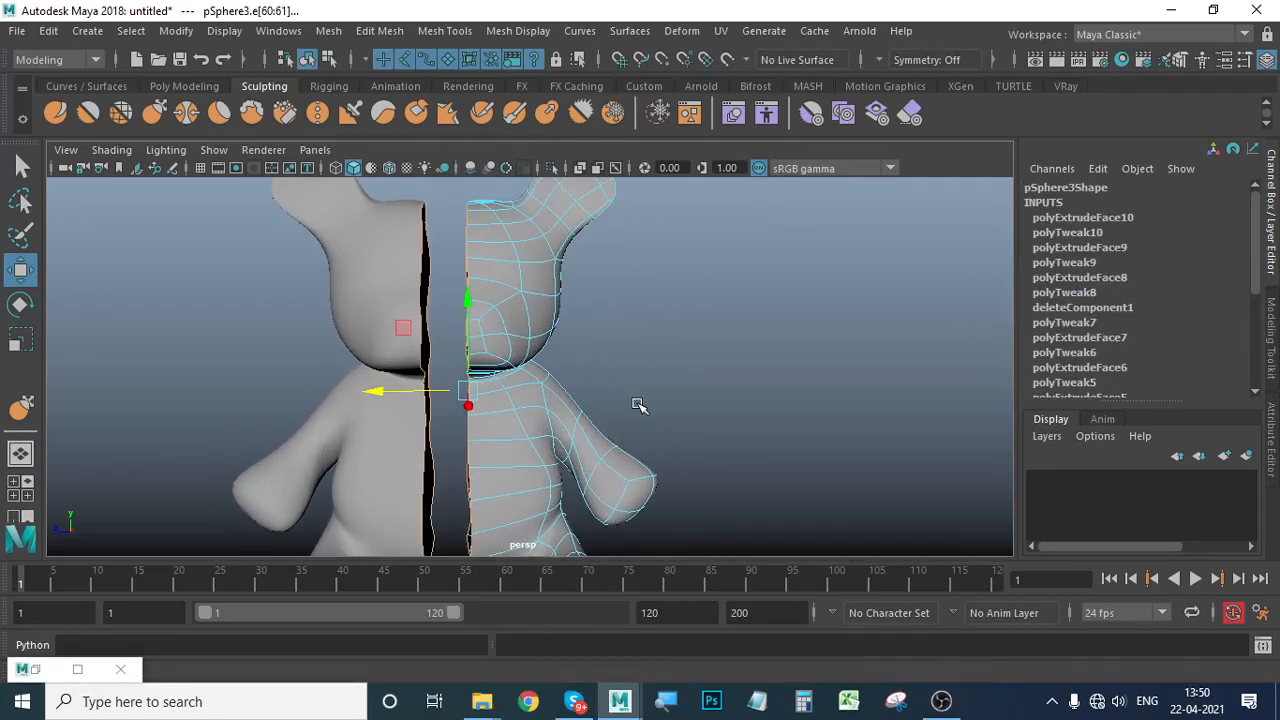
left_click(20, 340)
left_click_drag(375, 393, 600, 402)
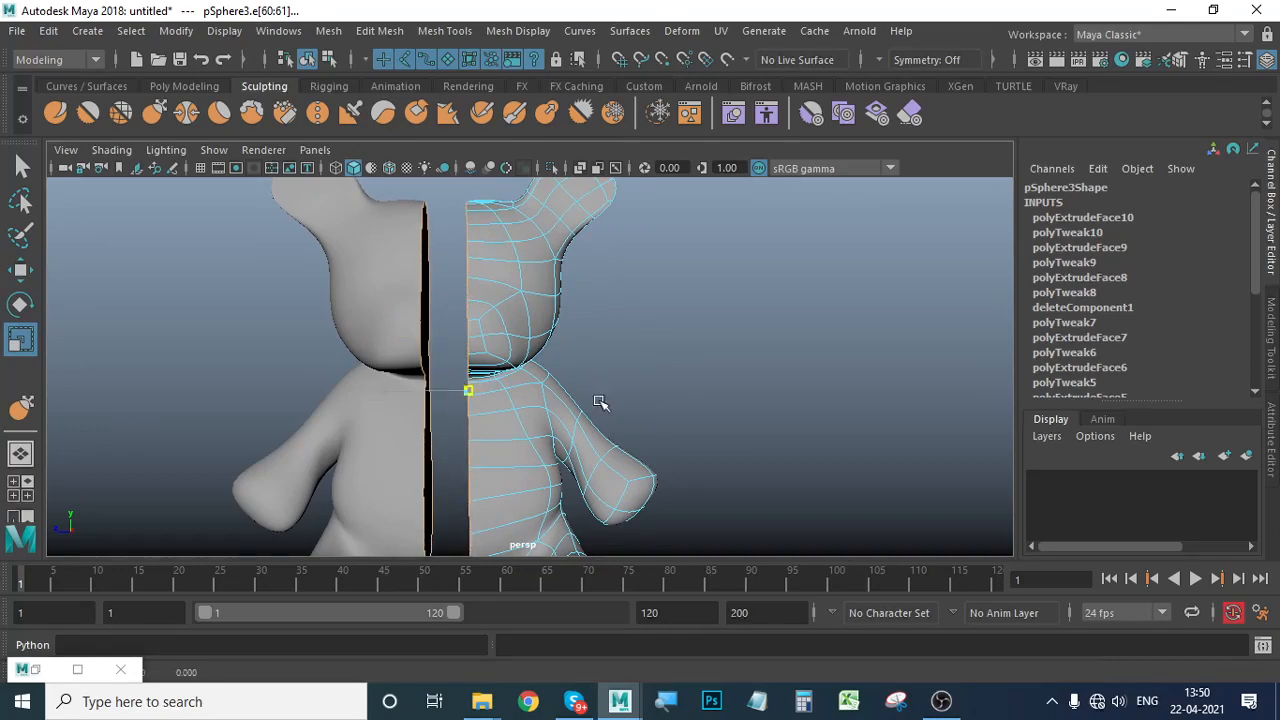
key("w")
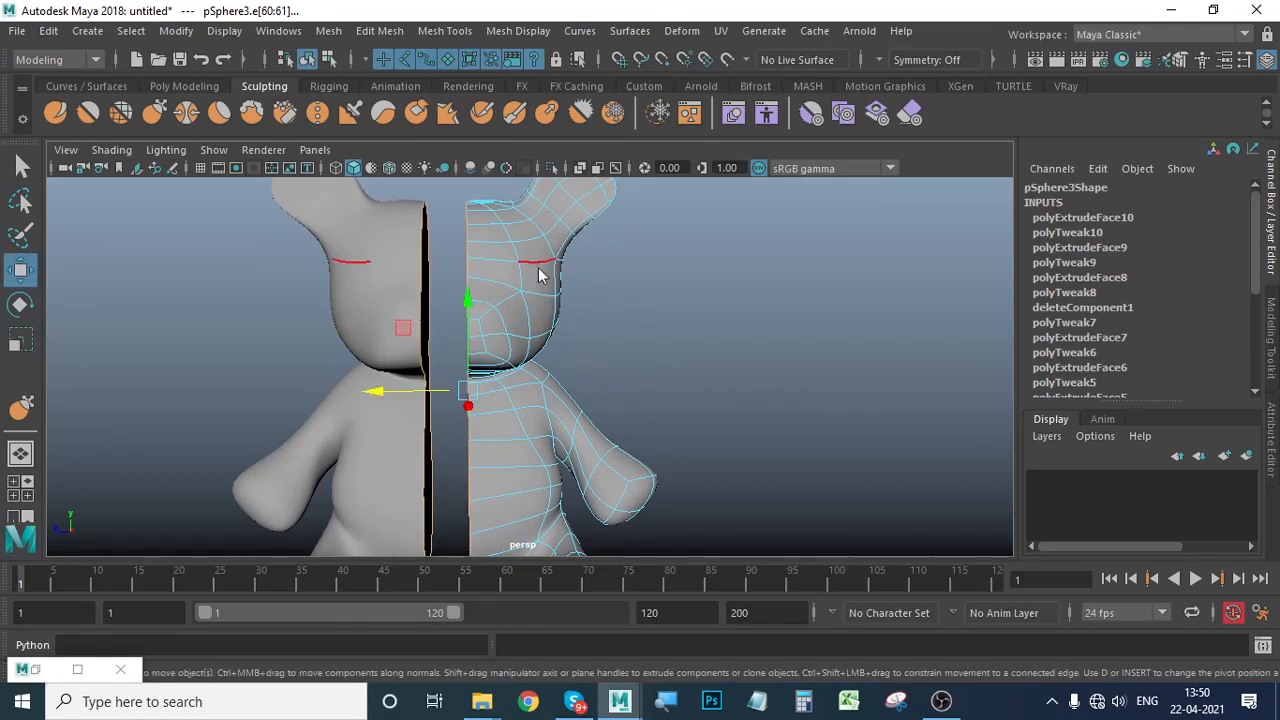
Return to object selection and move the original half back toward its mirrored copy, to about -0.832 in Z.
right_click_drag(538, 275, 620, 183)
left_click(723, 329)
left_click(497, 340)
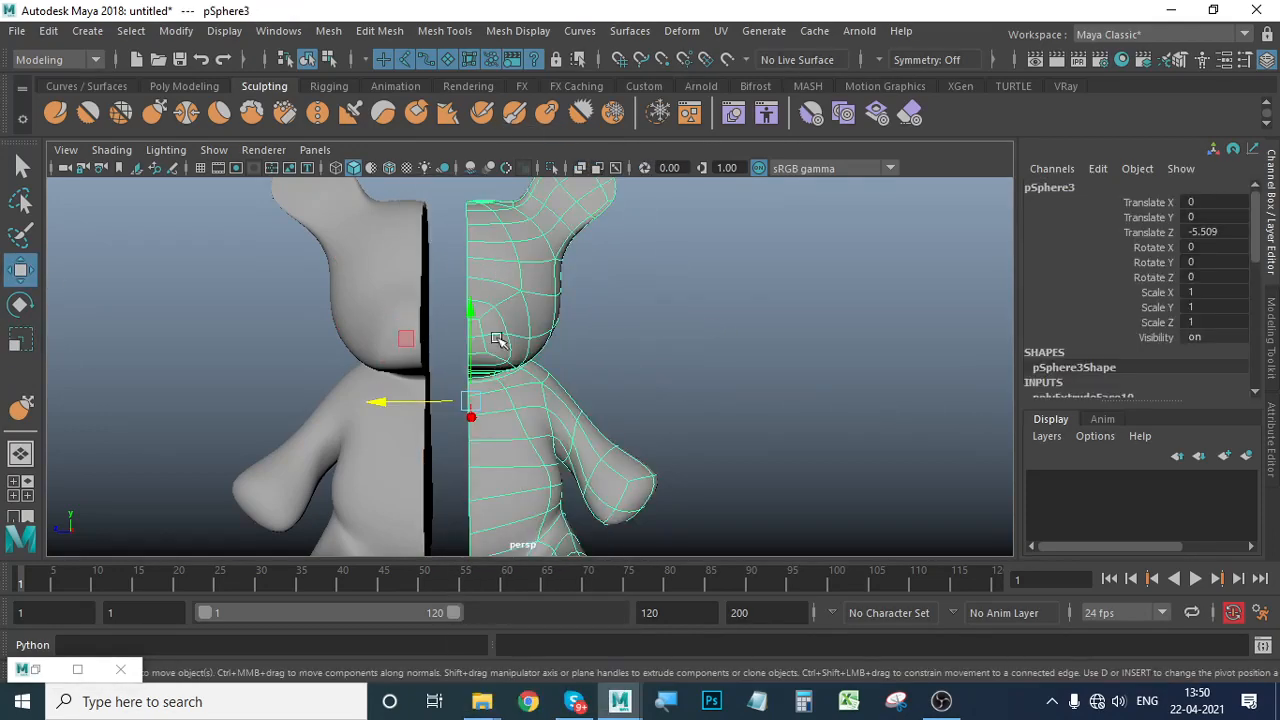
left_click_drag(400, 404, 361, 417)
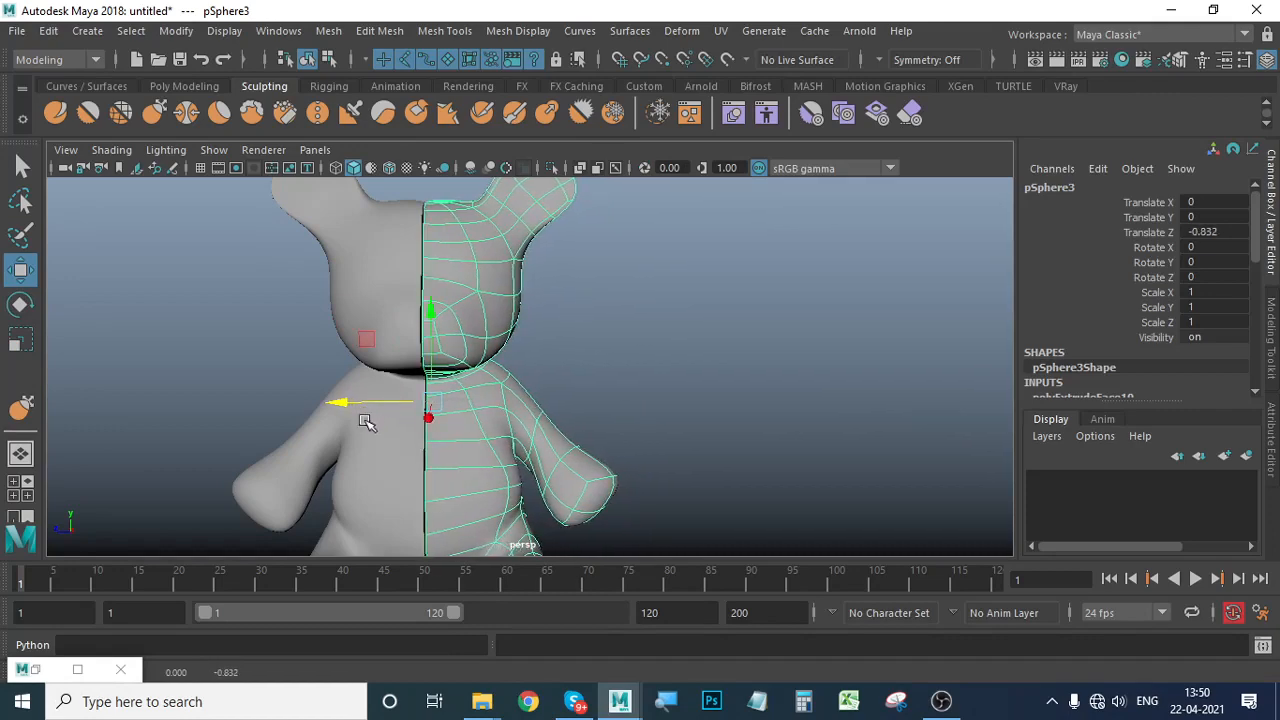
middle_click_drag(430, 401, 497, 346, "alt")
right_click_drag(462, 329, 584, 323, "alt")
middle_click_drag(584, 323, 563, 462, "alt")
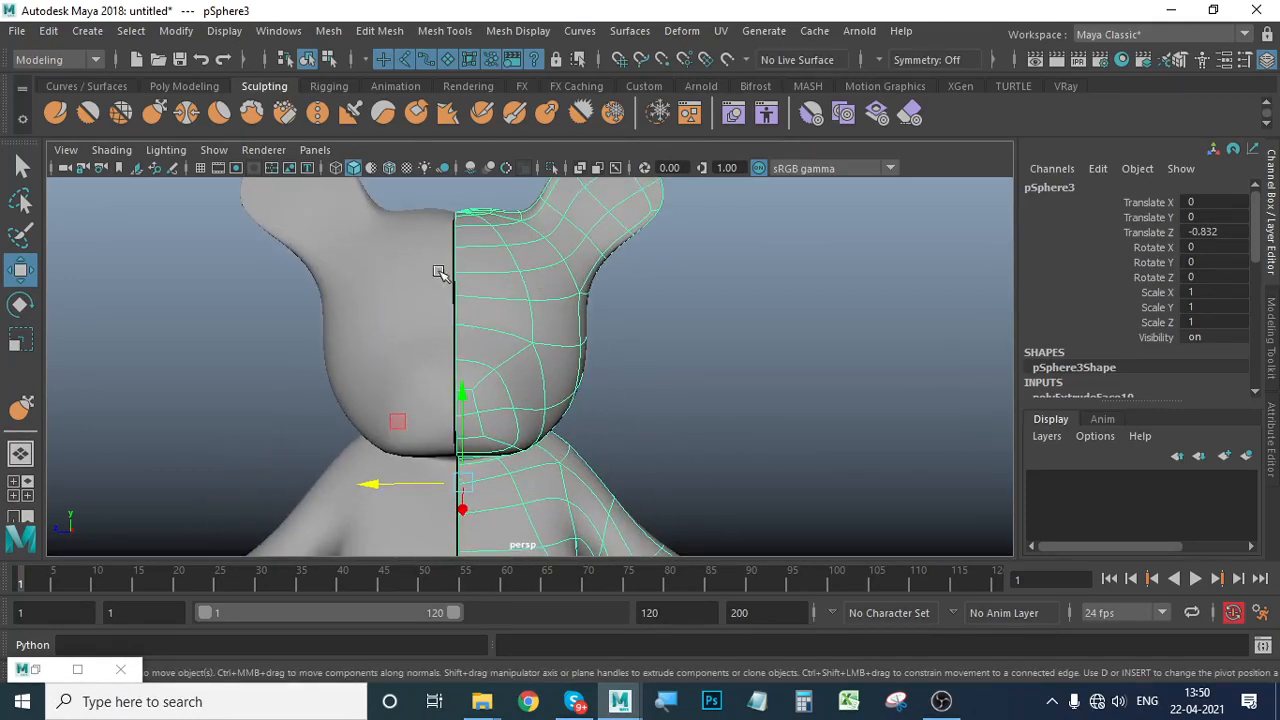
Select both bear halves and combine them into a single mesh.
key("ctrl+shift+d")
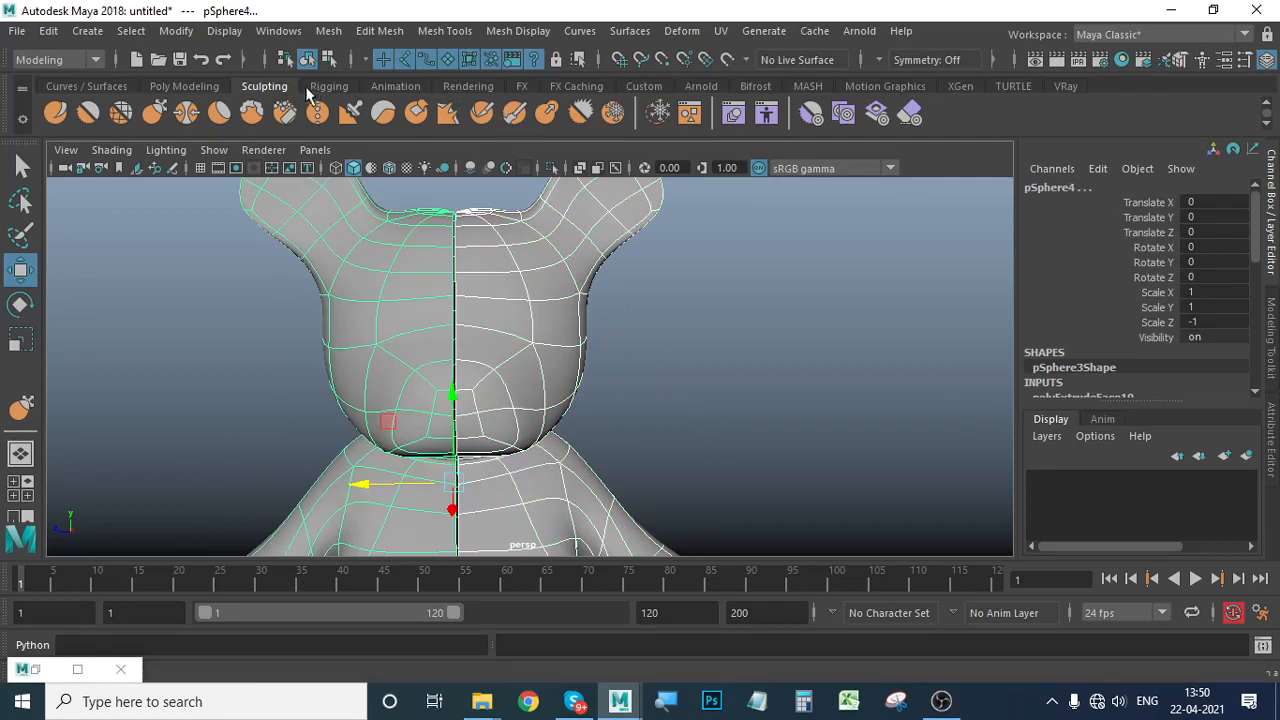
left_click(184, 86)
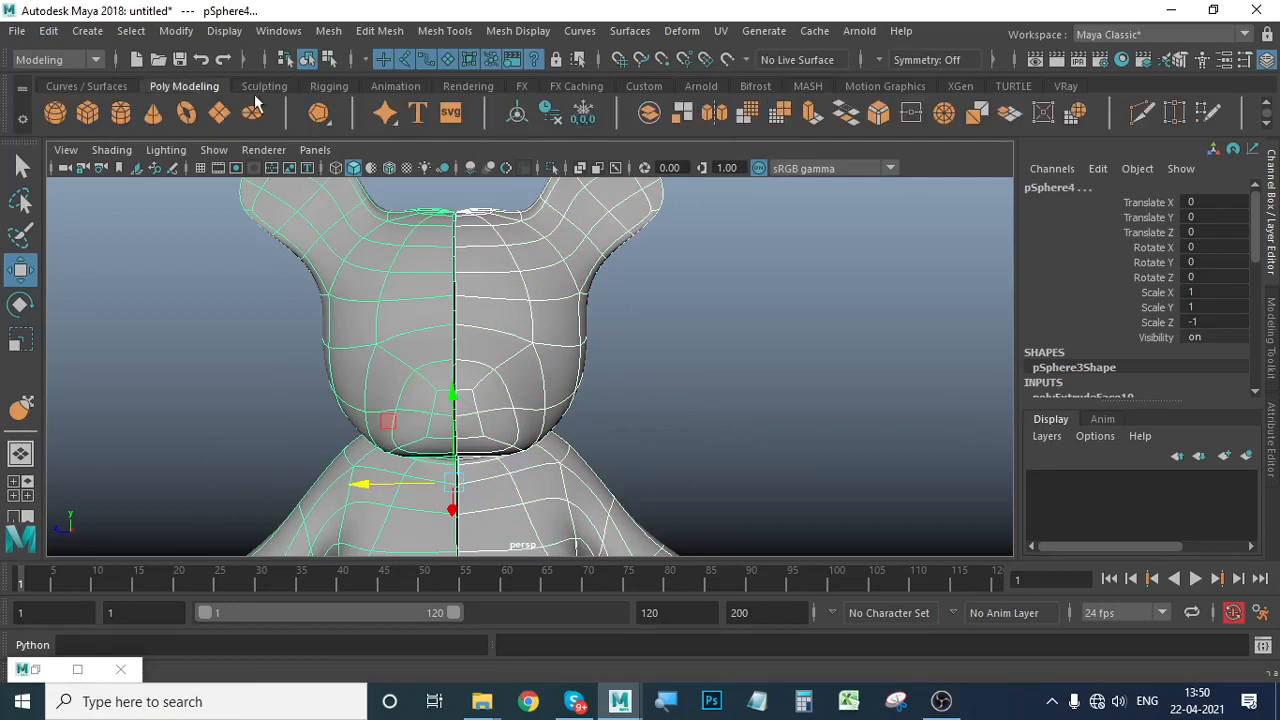
left_click(649, 113)
middle_click_drag(633, 374, 636, 334, "alt")
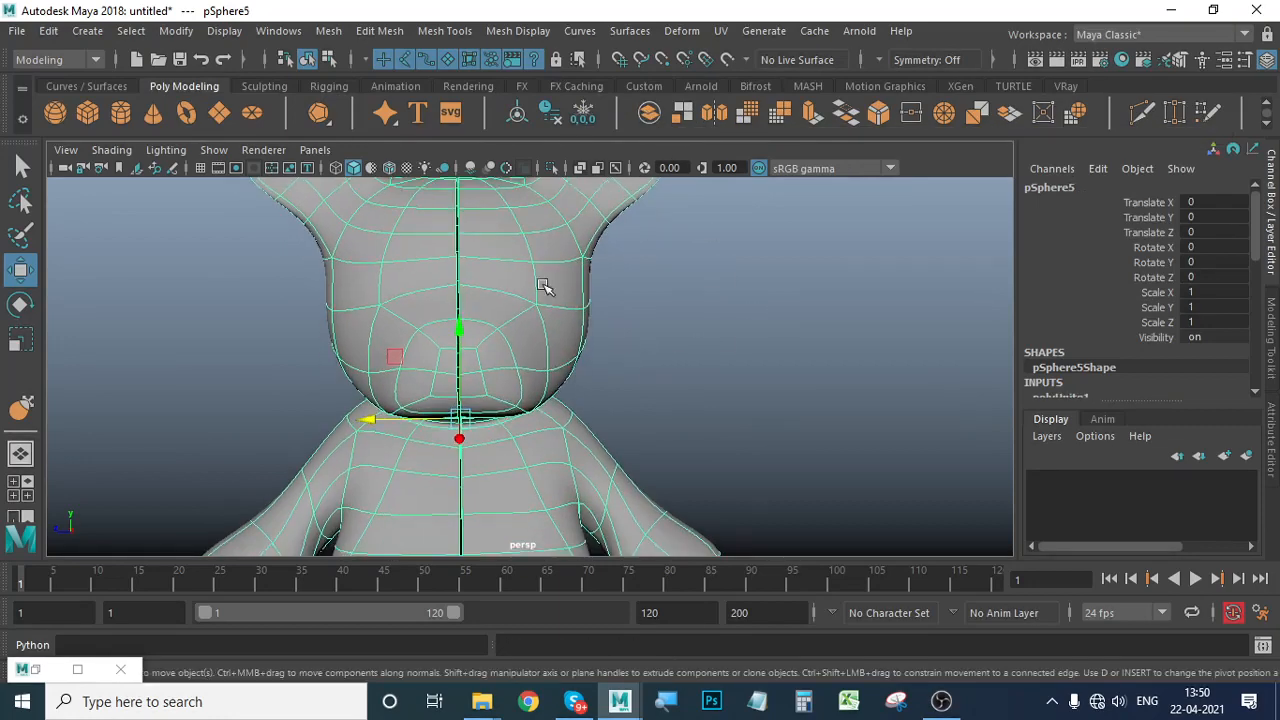
Select the open center border edges of both halves and examine the gap between them across the body, face and top of the head.
right_click_drag(528, 185, 528, 148)
double_click(458, 271)
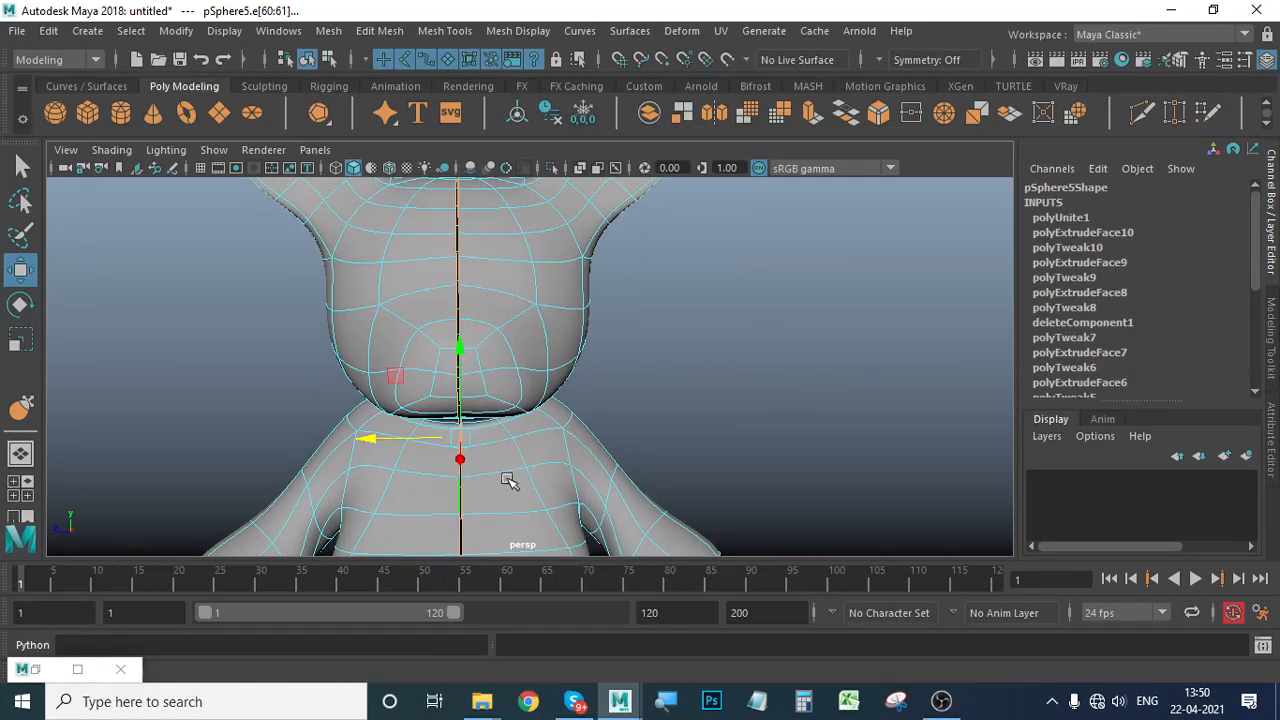
right_click_drag(509, 480, 531, 443, "alt")
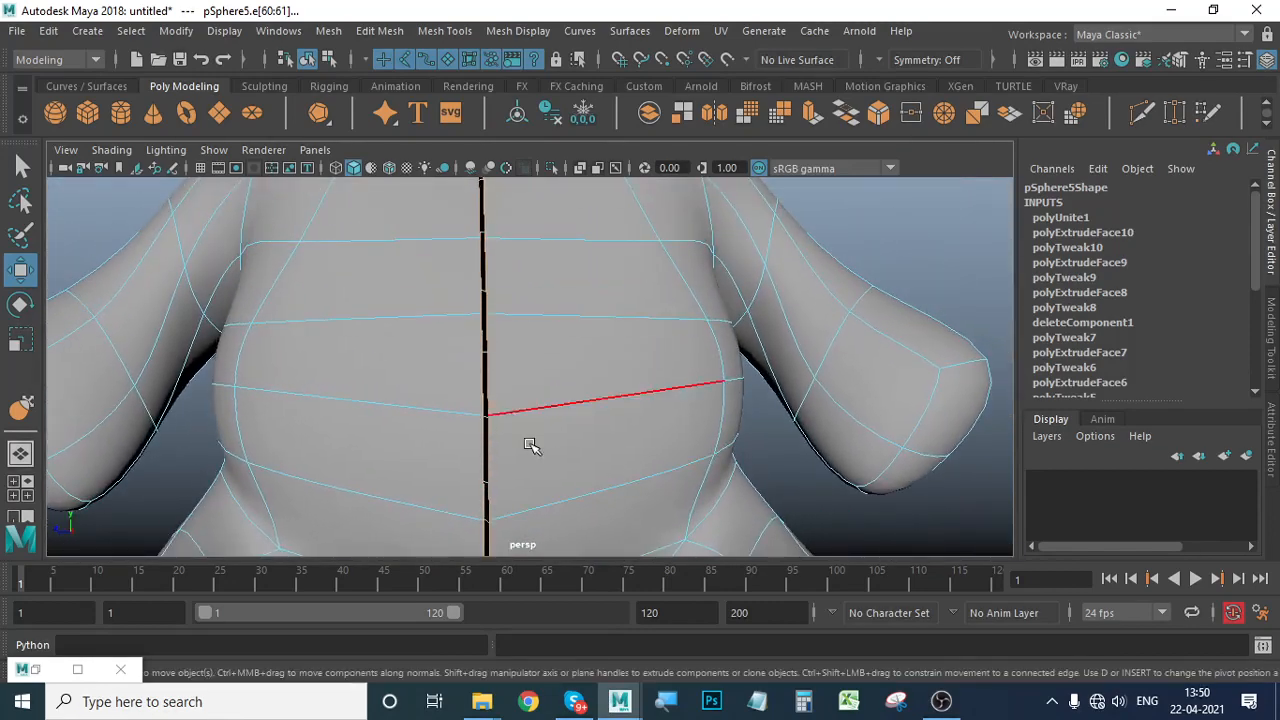
right_click(502, 318, "shift")
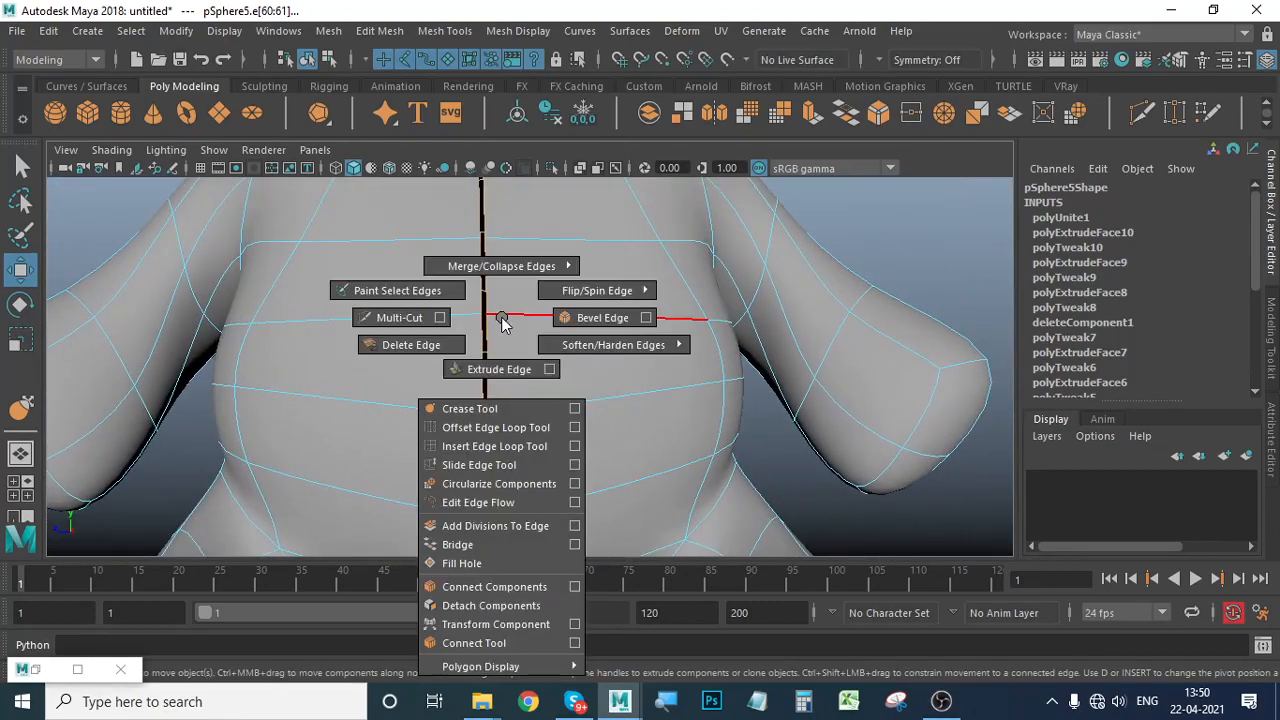
right_click_drag(622, 353, 523, 392, "alt")
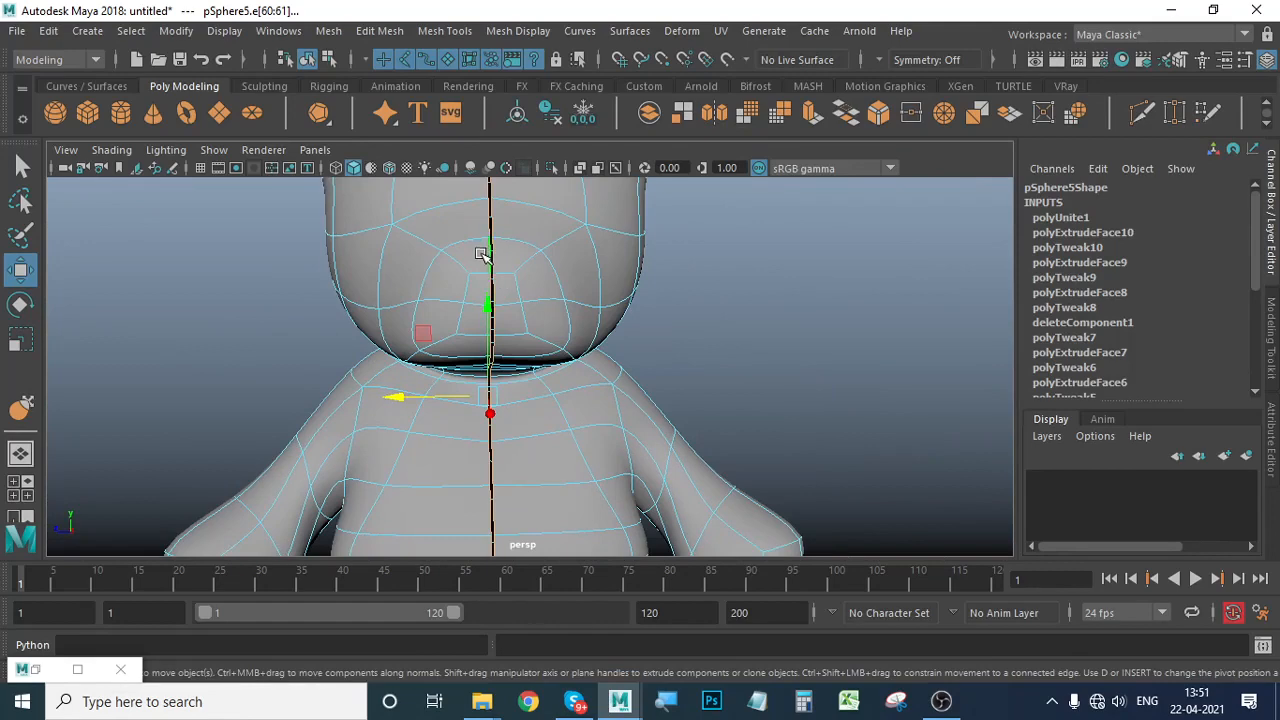
scroll(580, 349, "down", 5)
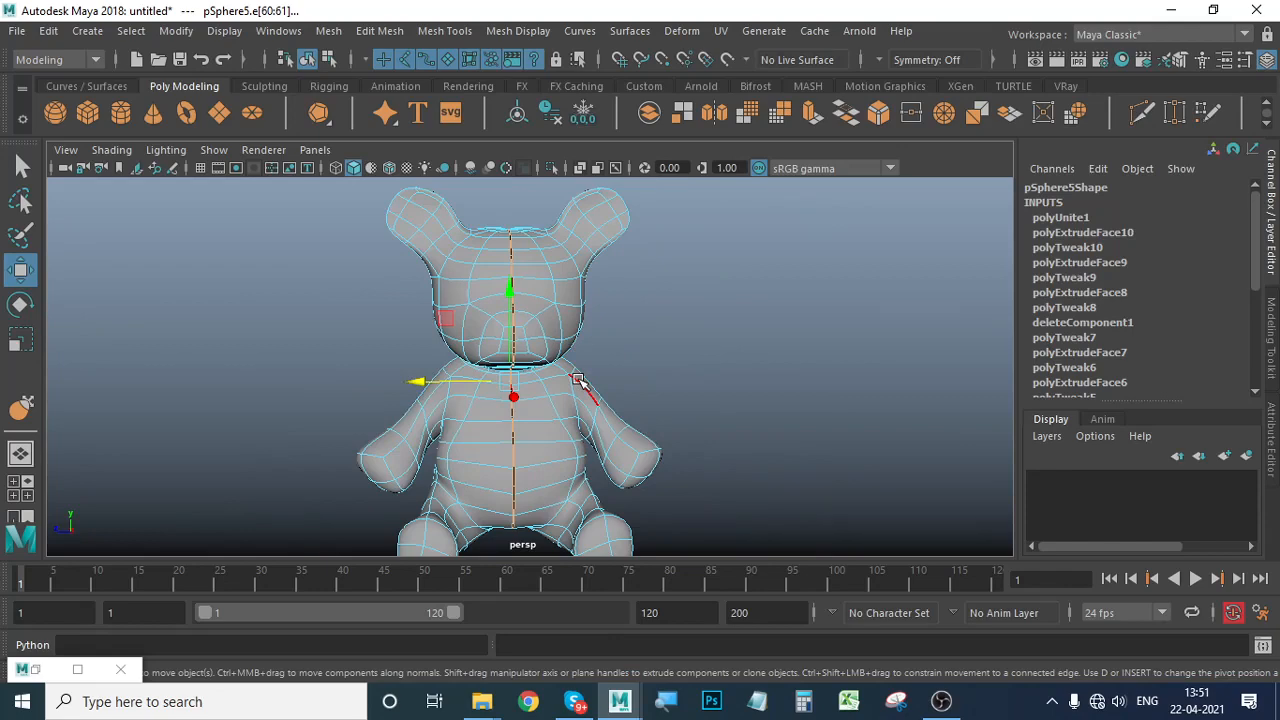
scroll(590, 384, "up", 5)
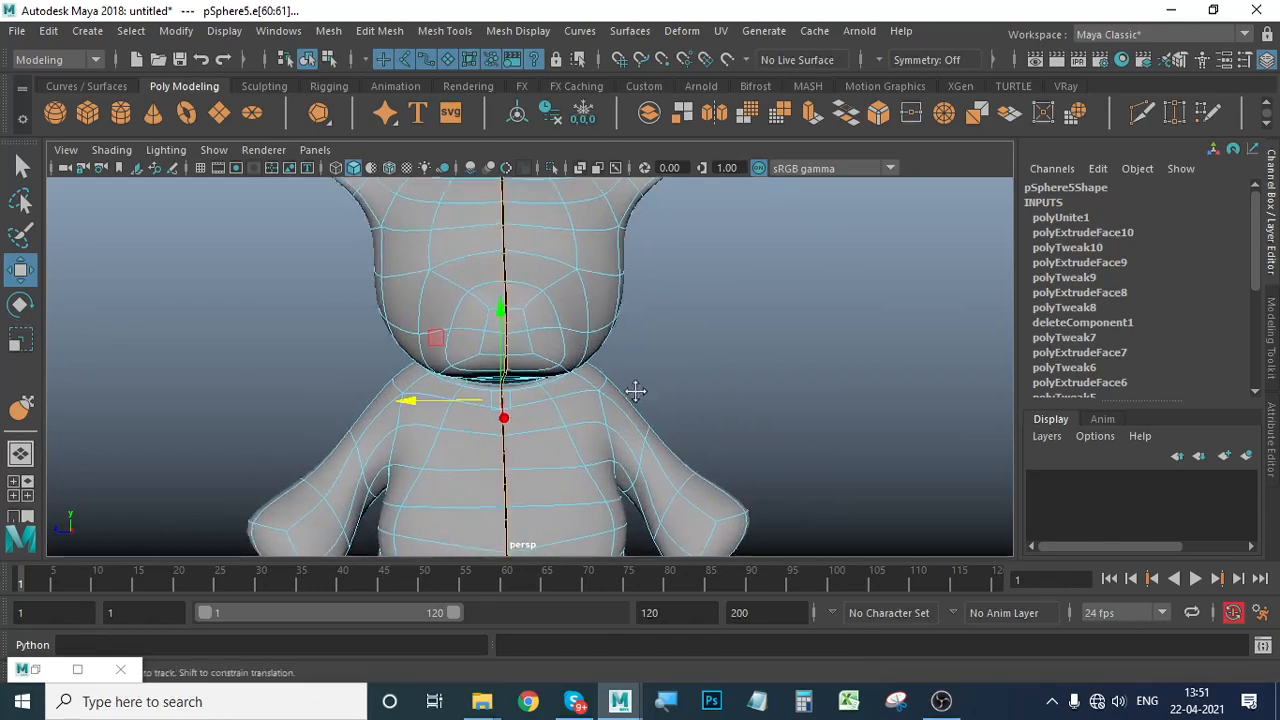
left_click_drag(630, 388, 584, 453, "alt")
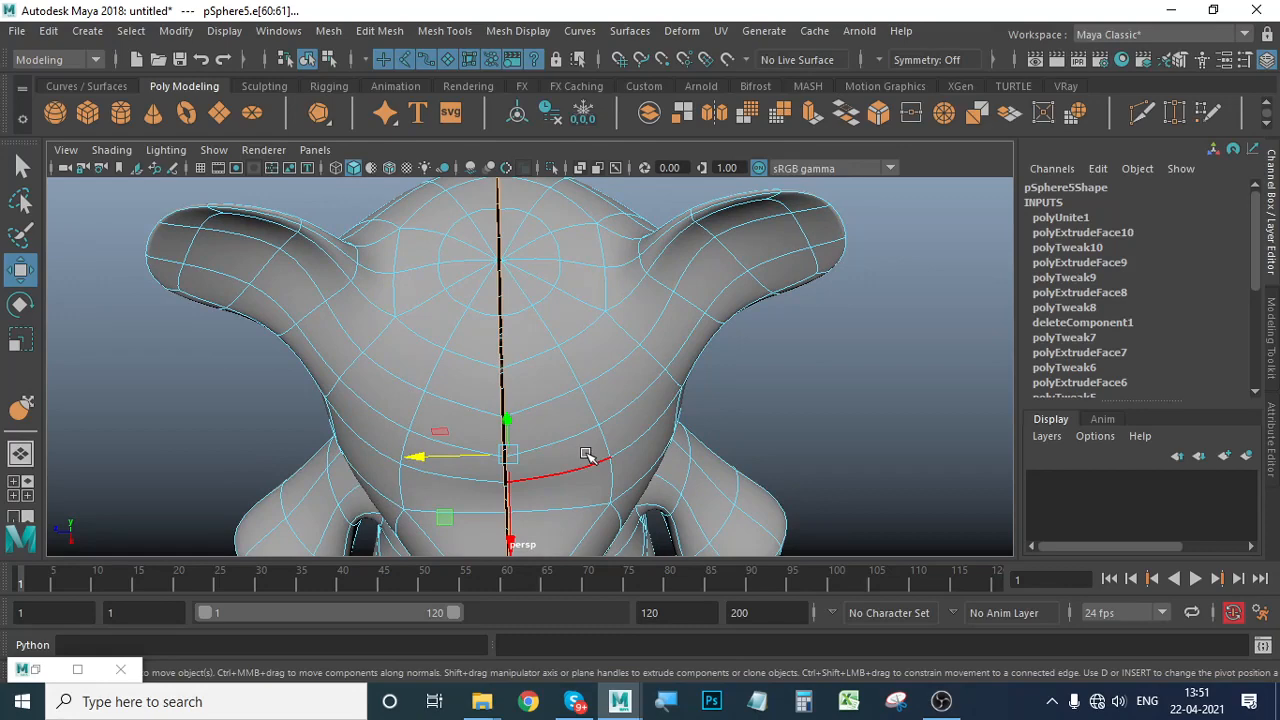
left_click_drag(603, 410, 611, 417, "alt")
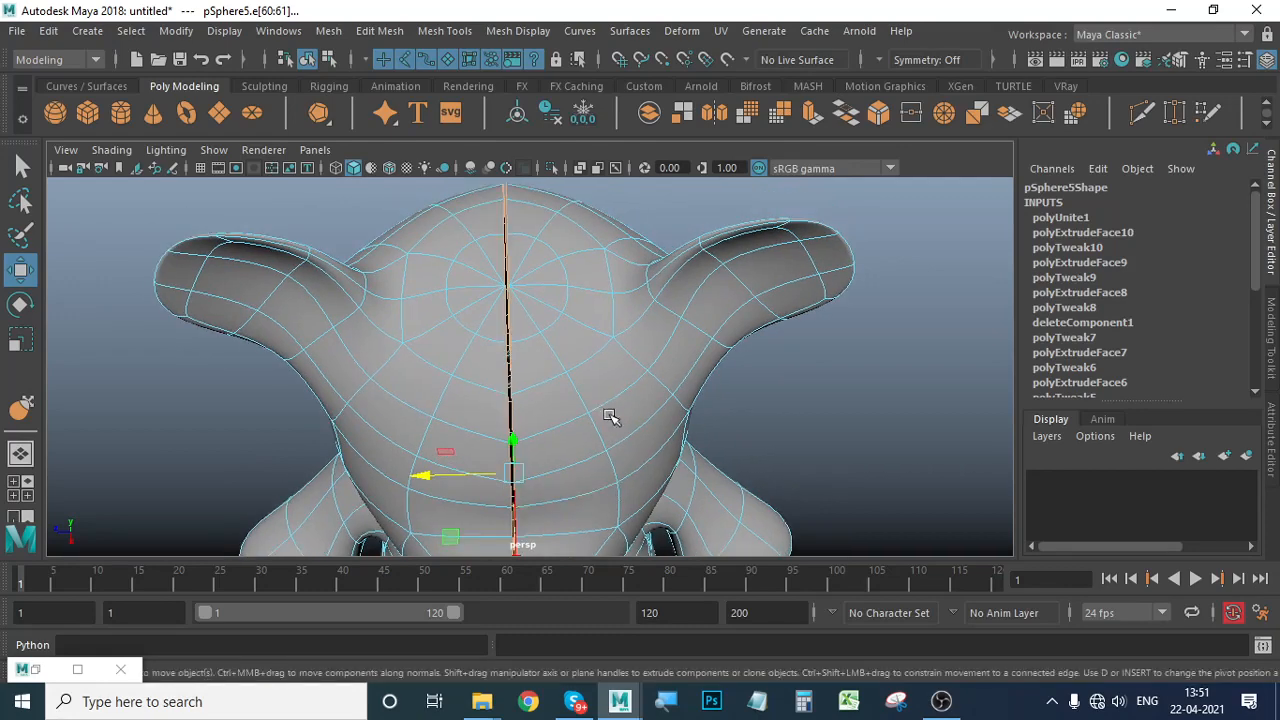
right_click_drag(576, 431, 623, 437, "alt")
left_click_drag(585, 393, 574, 413, "alt")
Select the triangular faces around the pole on top of the head, on both halves of the mesh.
right_click_drag(535, 274, 535, 244)
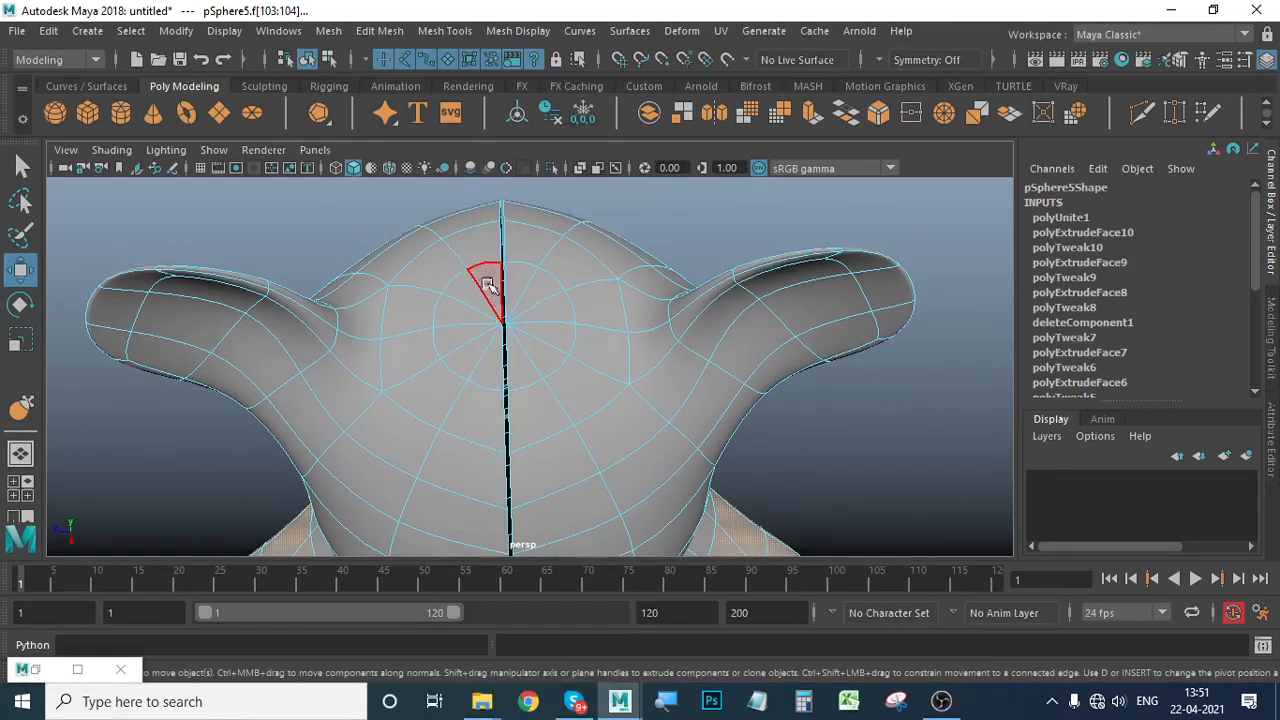
left_click(488, 285)
double_click(496, 370, "shift")
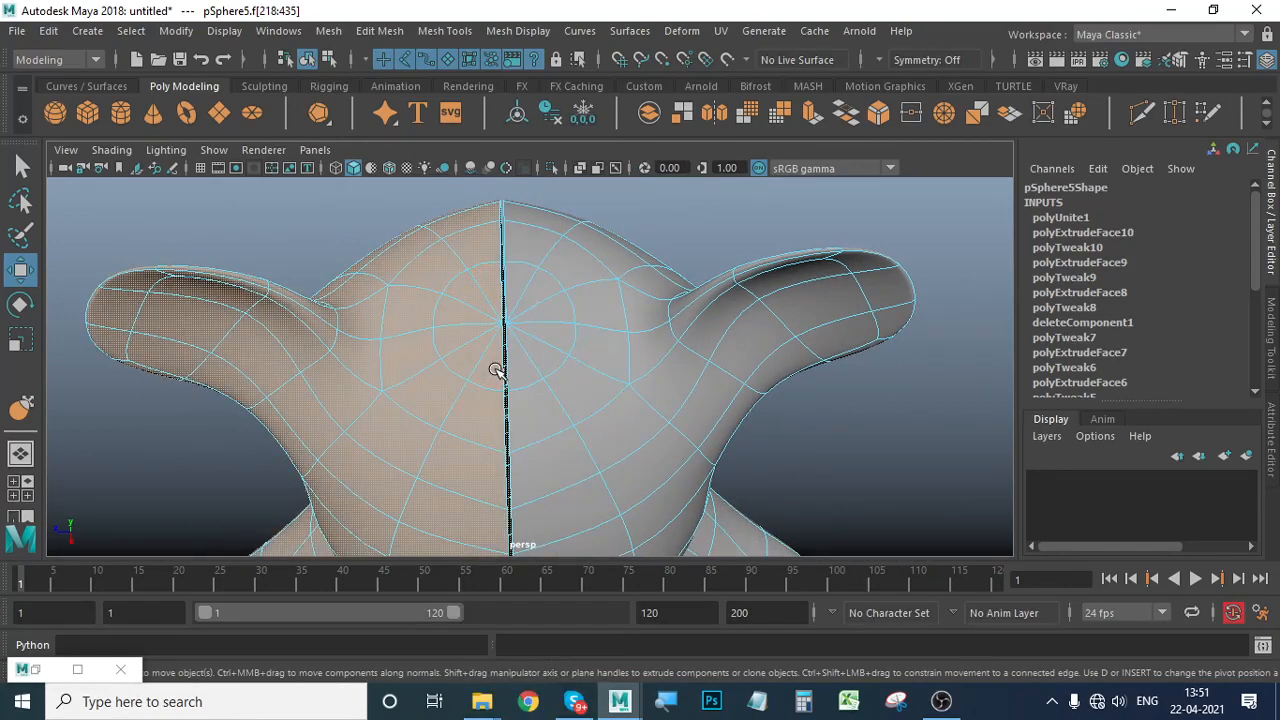
left_click(486, 296)
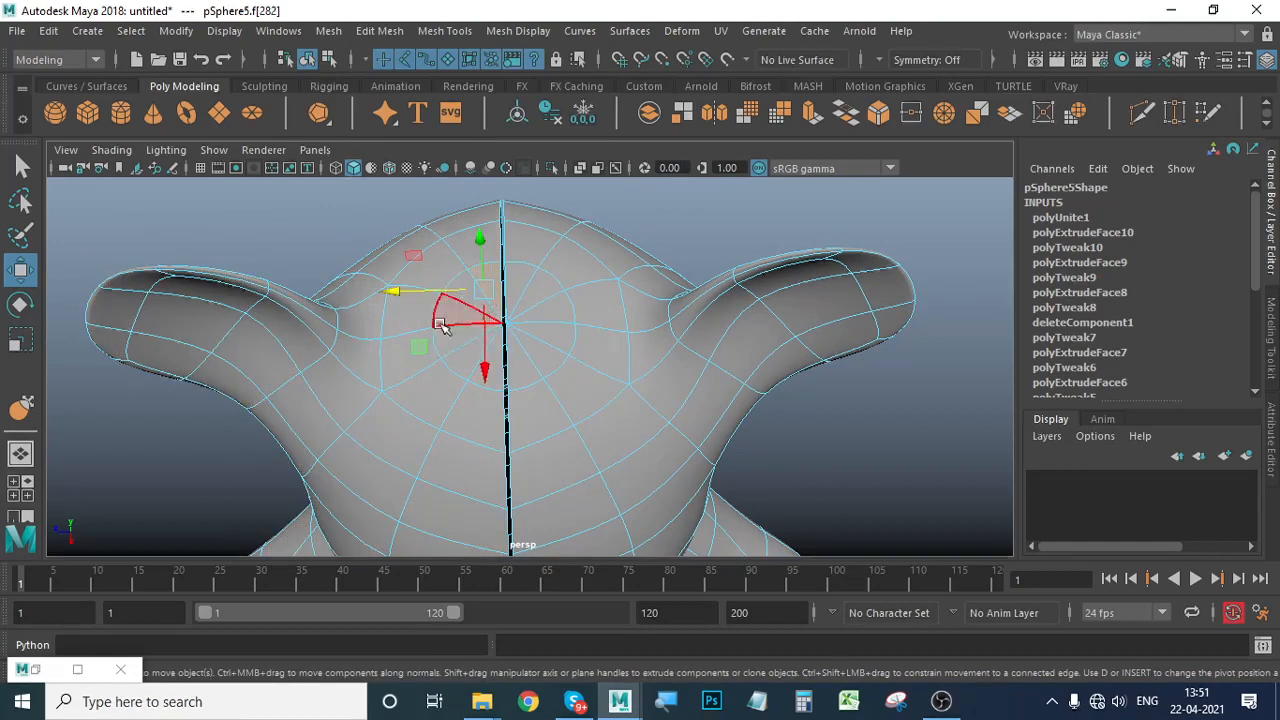
left_click(349, 237)
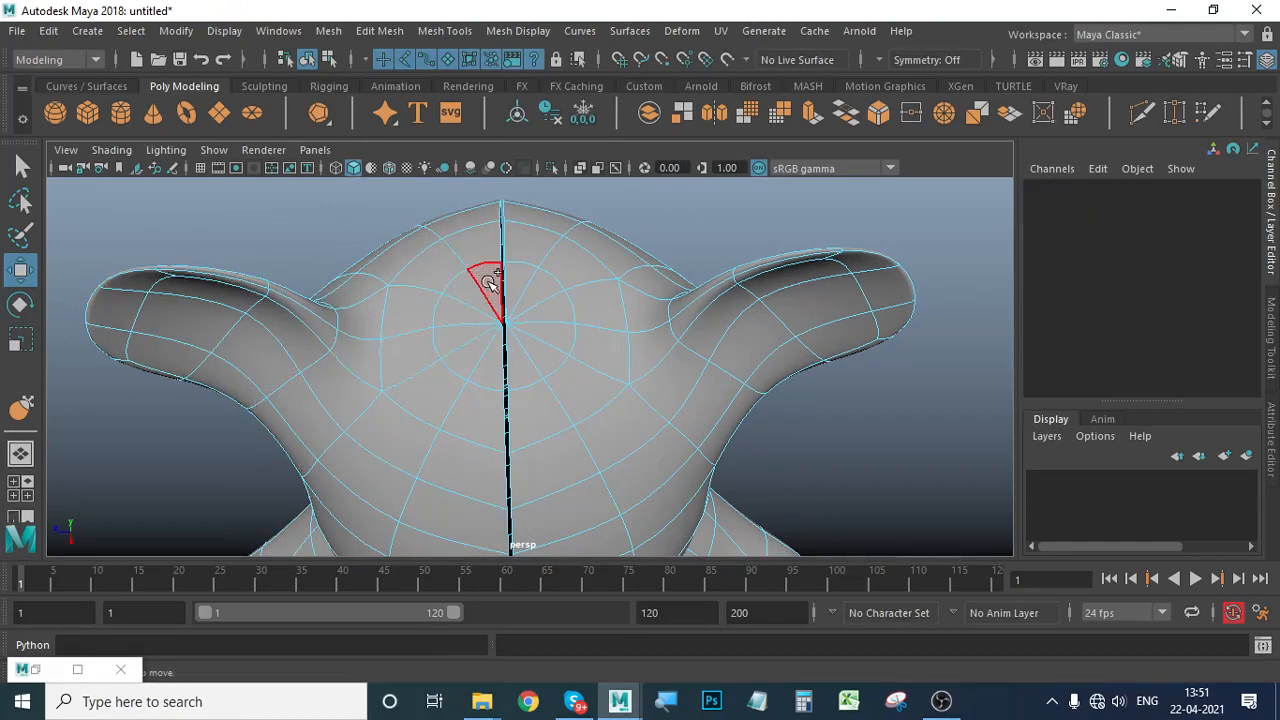
double_click(484, 338)
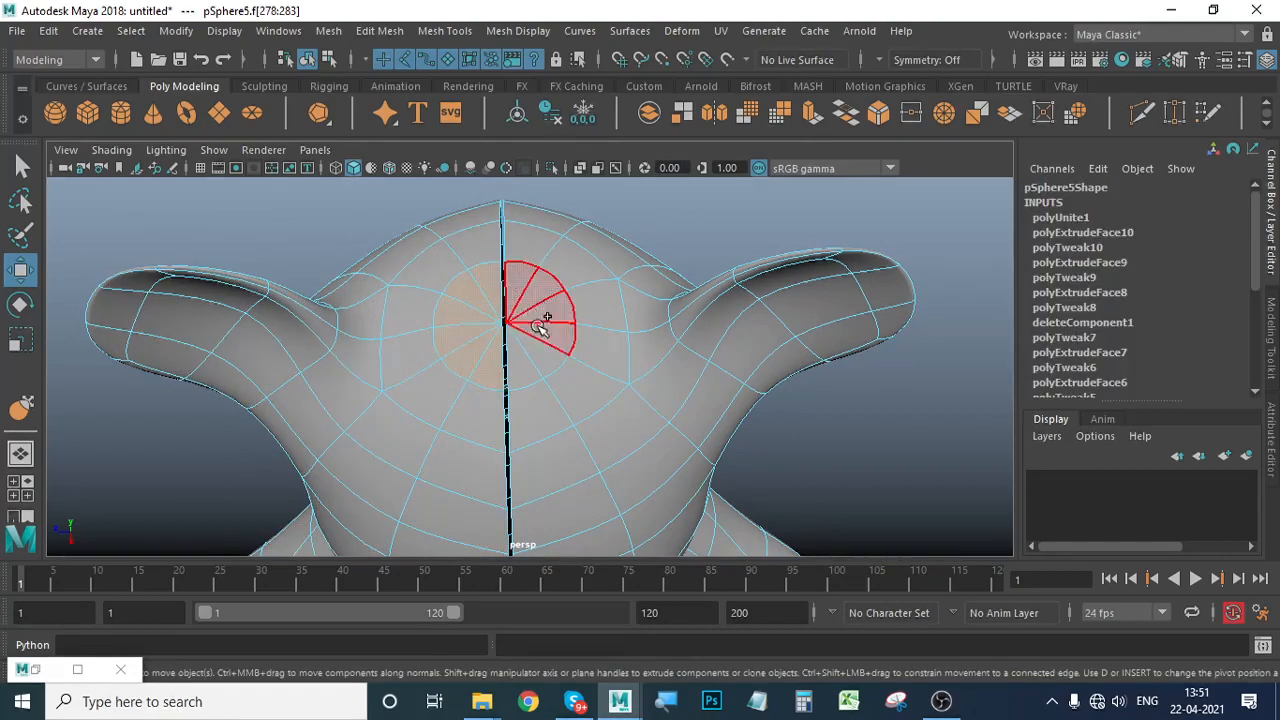
left_click_drag(538, 326, 520, 370, "shift")
Add the triangular faces around the pole under the body to the selection and delete all the selected faces.
scroll(620, 358, "down", 3)
left_click_drag(622, 365, 612, 253, "alt")
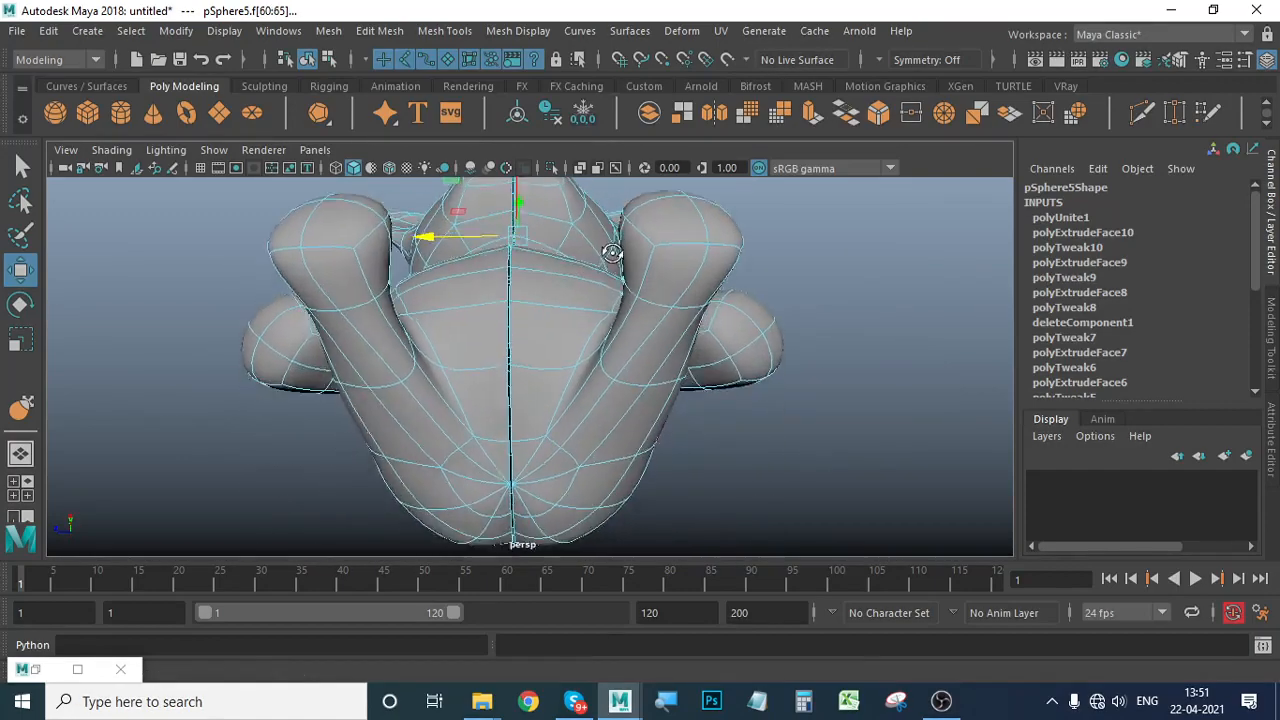
scroll(602, 320, "up", 3)
middle_click_drag(572, 421, 568, 258, "alt")
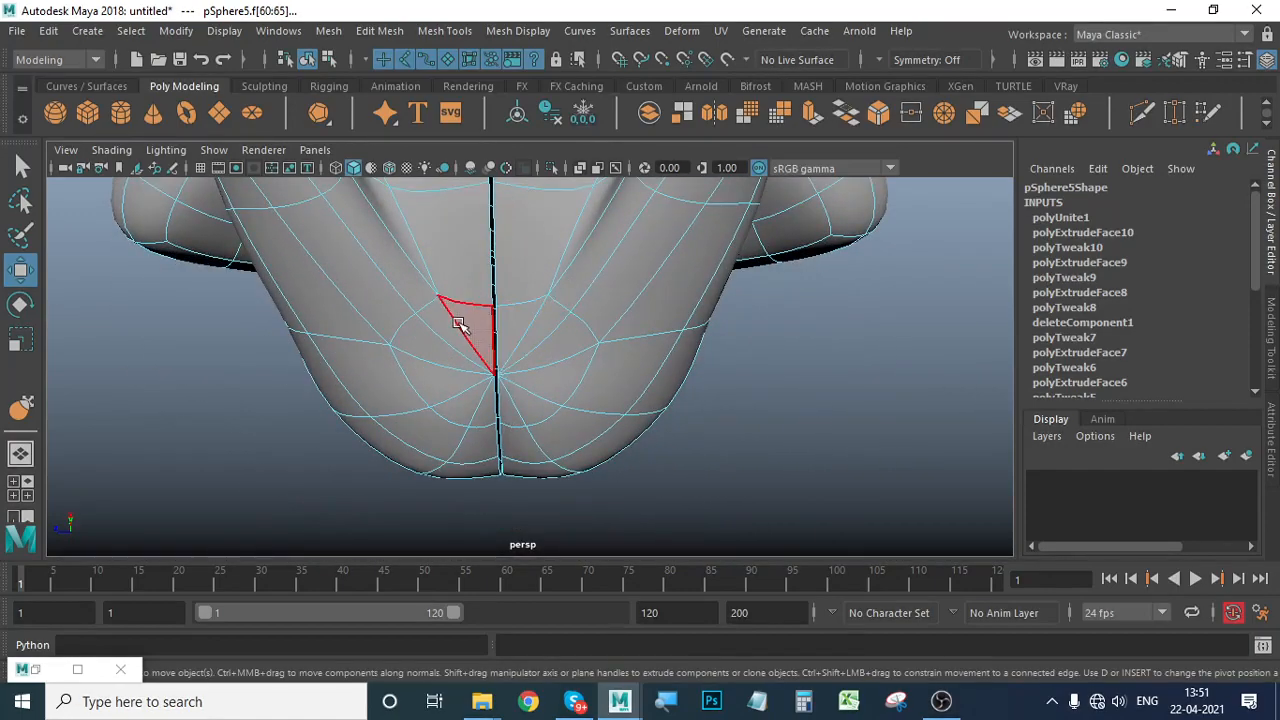
mouse_move(469, 323)
left_mouse_down()
mouse_move(455, 383)
mouse_move(487, 414)
left_mouse_up()
mouse_move(517, 330)
left_mouse_down("shift")
mouse_move(541, 359)
mouse_move(528, 417)
mouse_move(565, 430)
mouse_move(611, 490)
left_mouse_up("shift")
key("Delete")
Check the openings on the head and under the body, and undo the deletion of the pole faces.
scroll(606, 400, "down", 6)
right_click_drag(623, 443, 566, 420, "alt")
left_click_drag(566, 420, 548, 484, "alt")
right_click_drag(451, 429, 744, 446, "alt")
middle_click_drag(618, 400, 608, 412, "alt")
left_click_drag(608, 412, 576, 427, "alt")
right_click_drag(560, 427, 603, 431, "alt")
middle_click_drag(603, 431, 600, 376, "alt")
left_click_drag(600, 376, 560, 388, "alt")
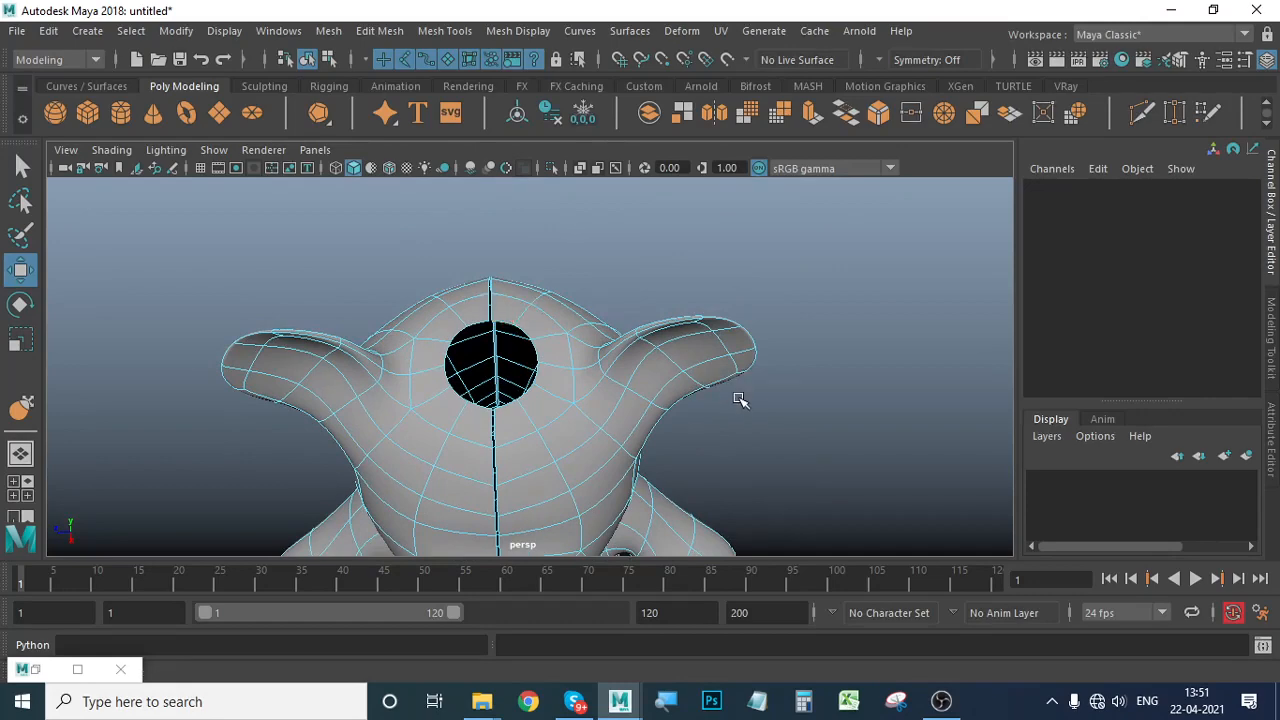
key("ctrl+z")
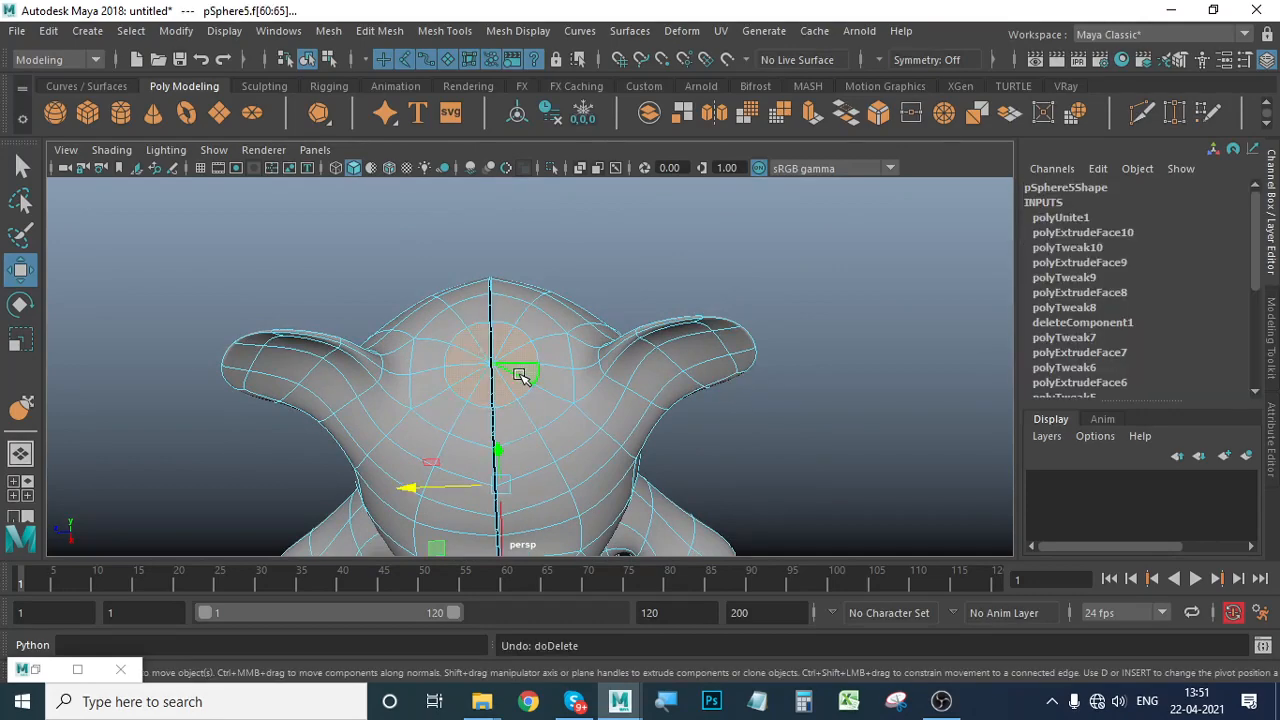
Select the facing center border edges of both halves and bridge them to close the gap.
right_click_drag(514, 178, 514, 132)
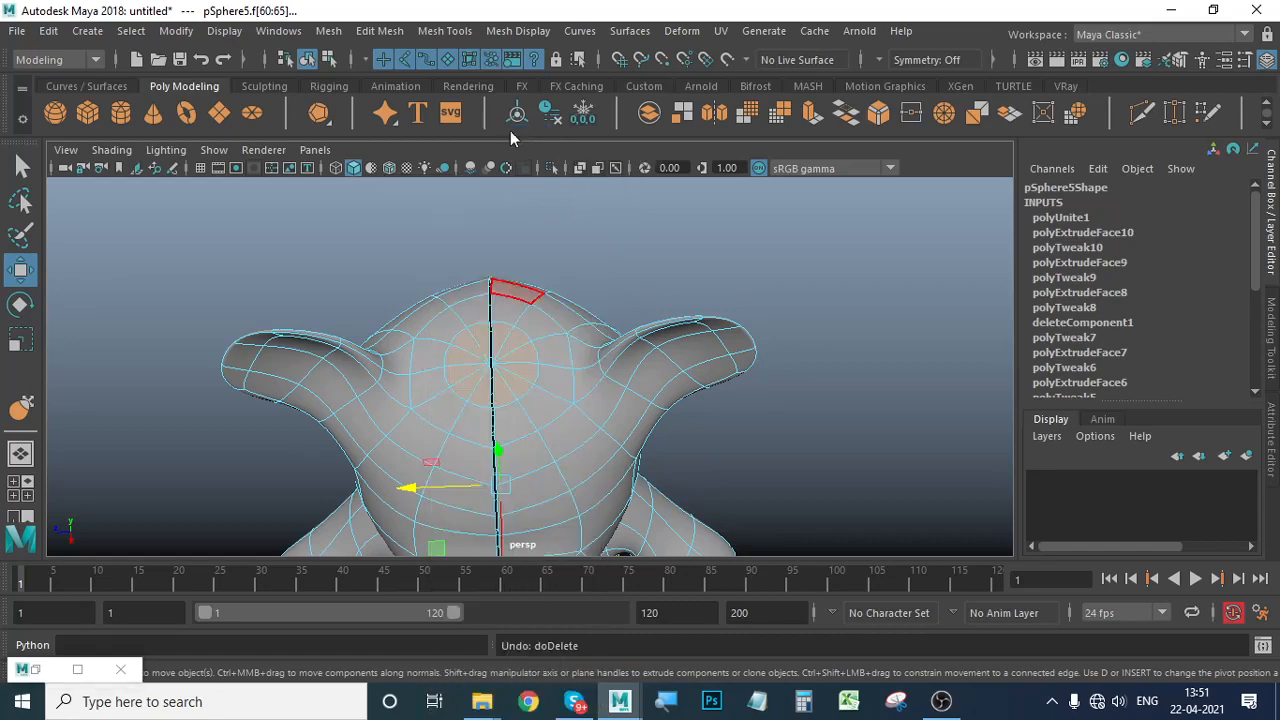
scroll(540, 366, "up", 3)
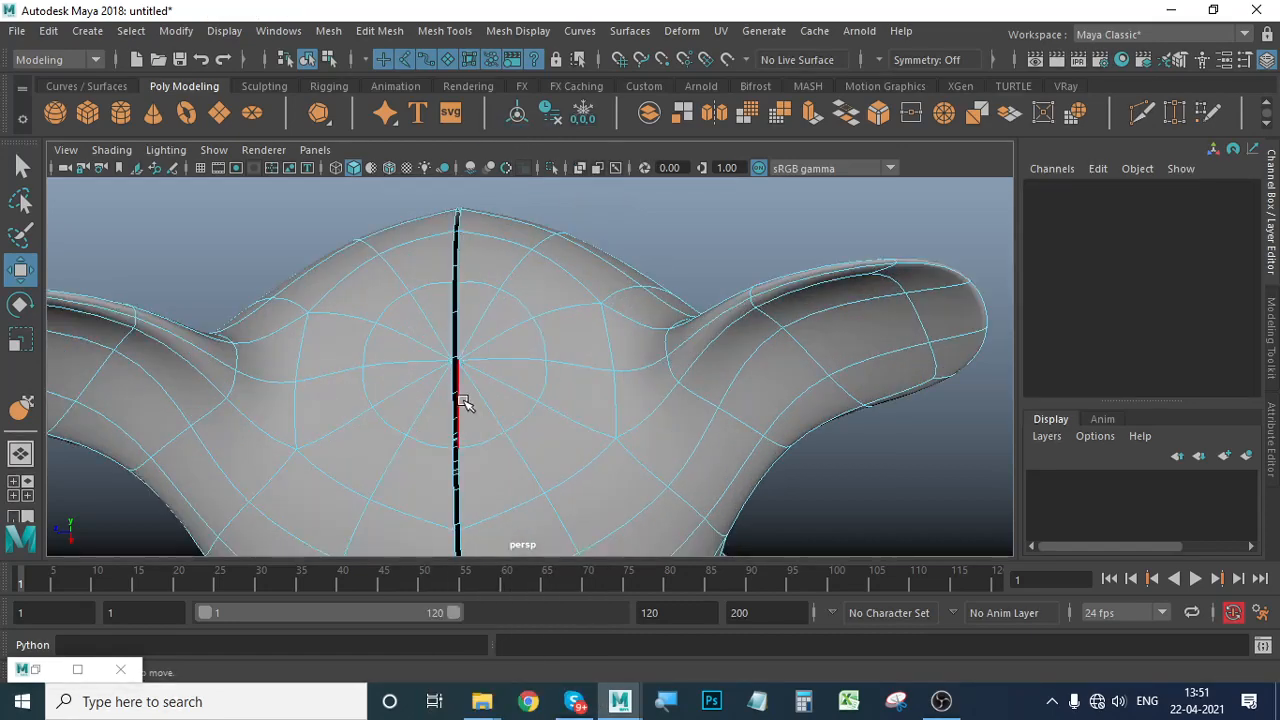
left_click(460, 468)
double_click(453, 476, "shift")
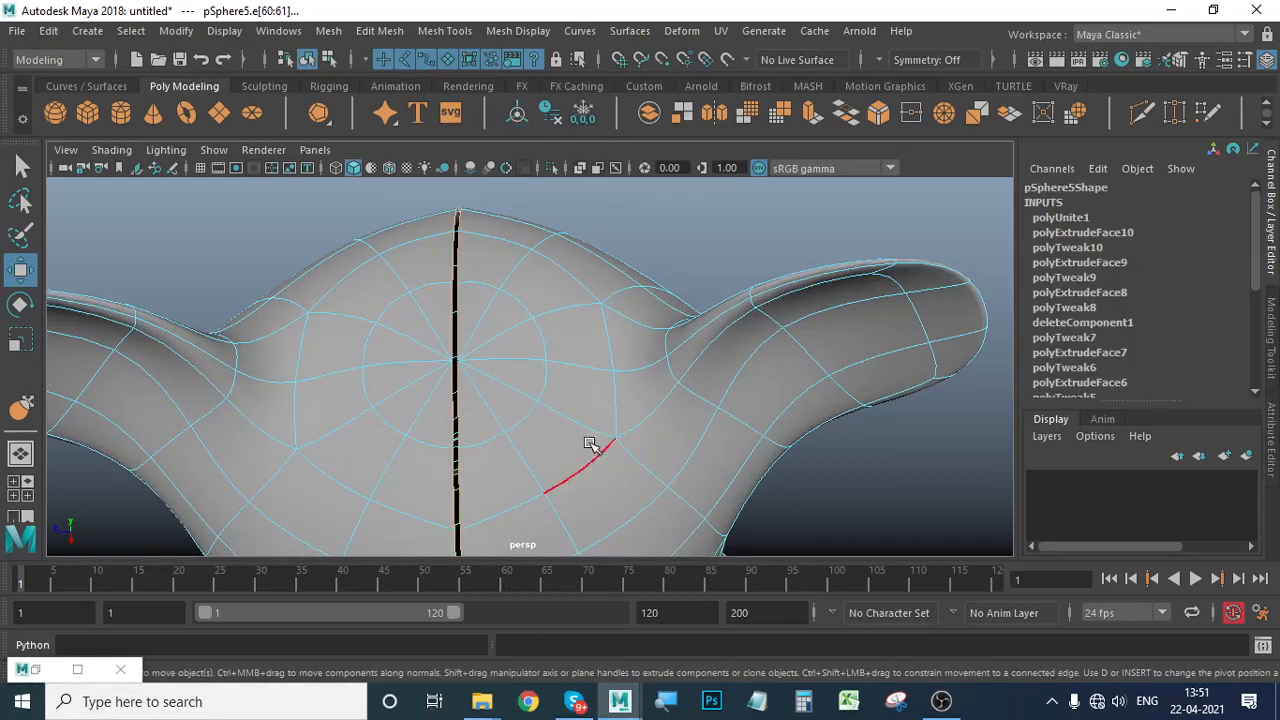
middle_click_drag(572, 364, 596, 370, "alt")
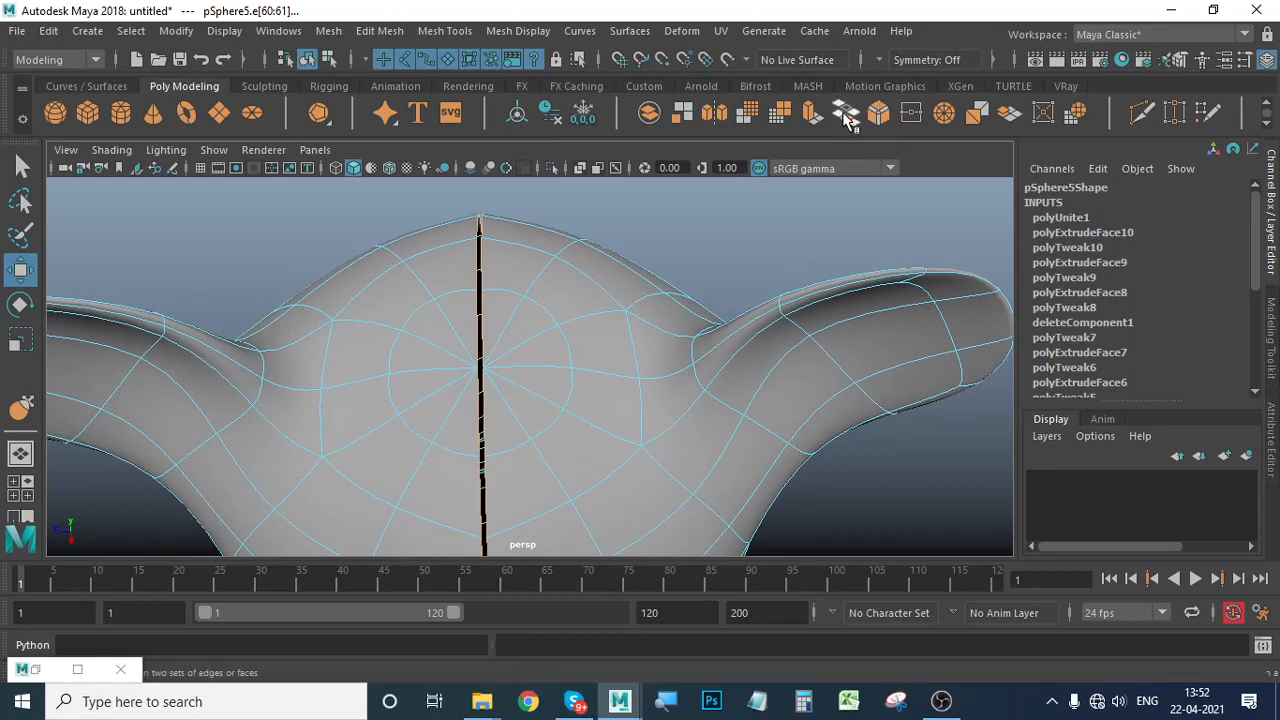
left_click(847, 116)
Examine the bridged center strip from the head down to the legs, and return to the Move tool with nothing selected.
scroll(551, 303, "down", 5)
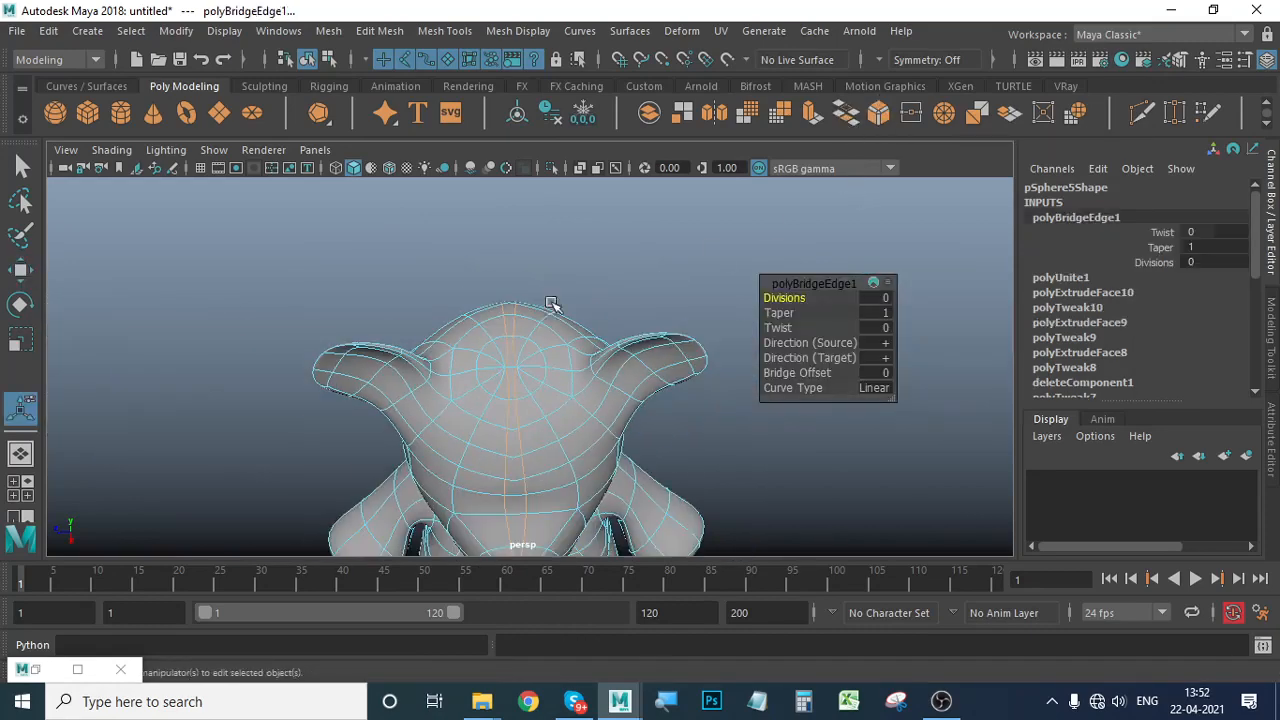
middle_click_drag(586, 461, 580, 320, "alt")
scroll(574, 370, "down", 4)
left_click_drag(563, 435, 562, 332, "alt")
scroll(578, 390, "up", 3)
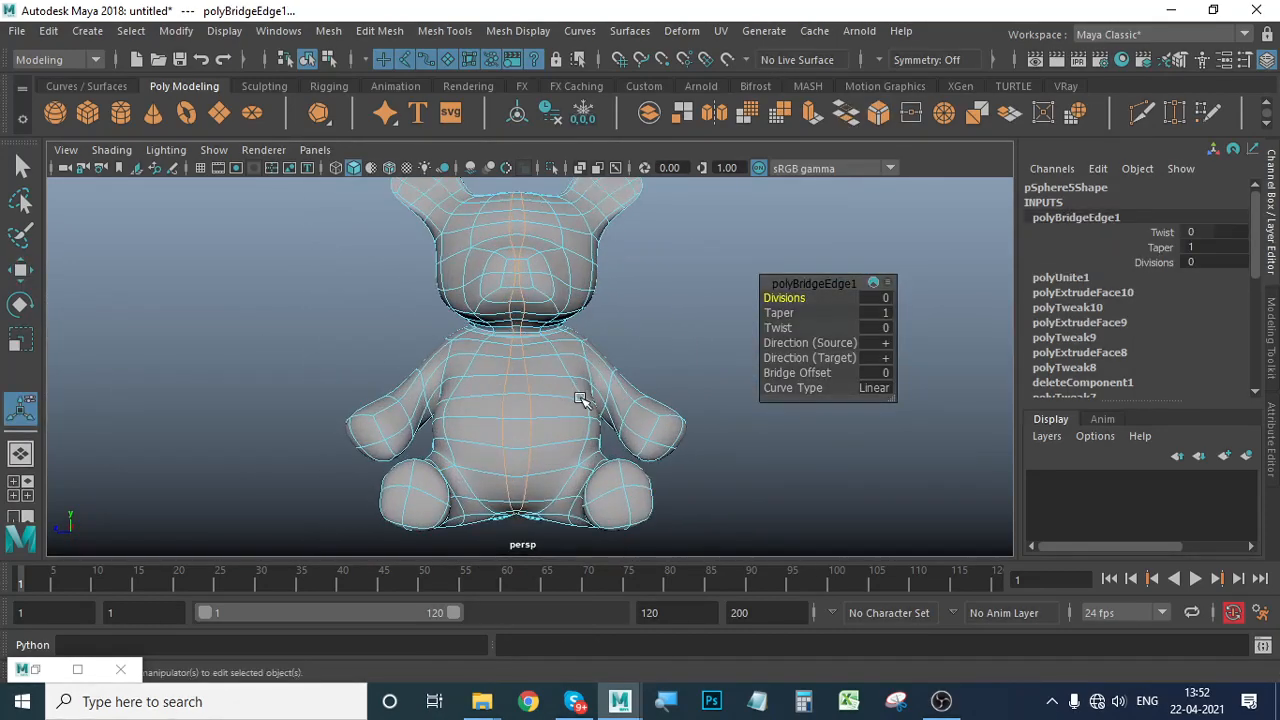
left_click_drag(581, 399, 580, 434, "alt")
scroll(580, 440, "up", 4)
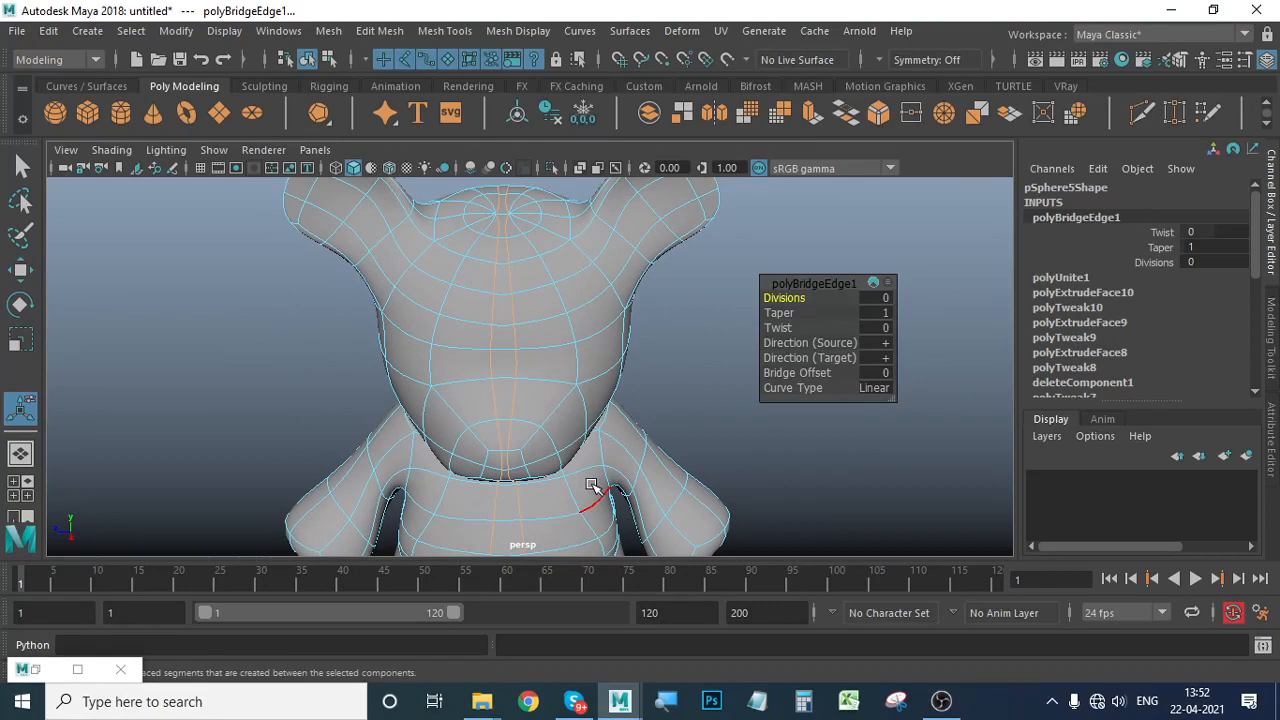
left_click(22, 271)
left_click(660, 369)
Select all the faces around the double pole on top of the head, including the bridged strip between them, and delete them.
middle_click_drag(578, 272, 569, 371, "alt")
scroll(640, 397, "up", 4)
middle_click_drag(503, 346, 505, 394, "alt")
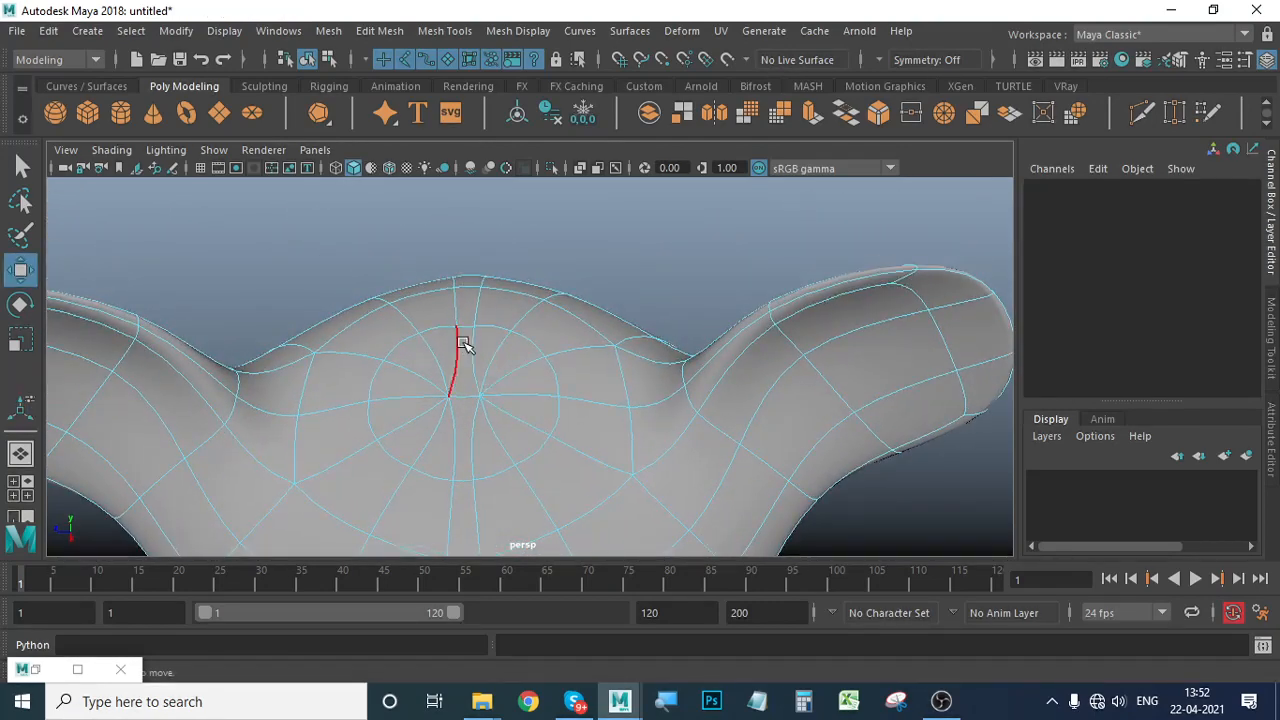
right_click(461, 292)
left_click(461, 298)
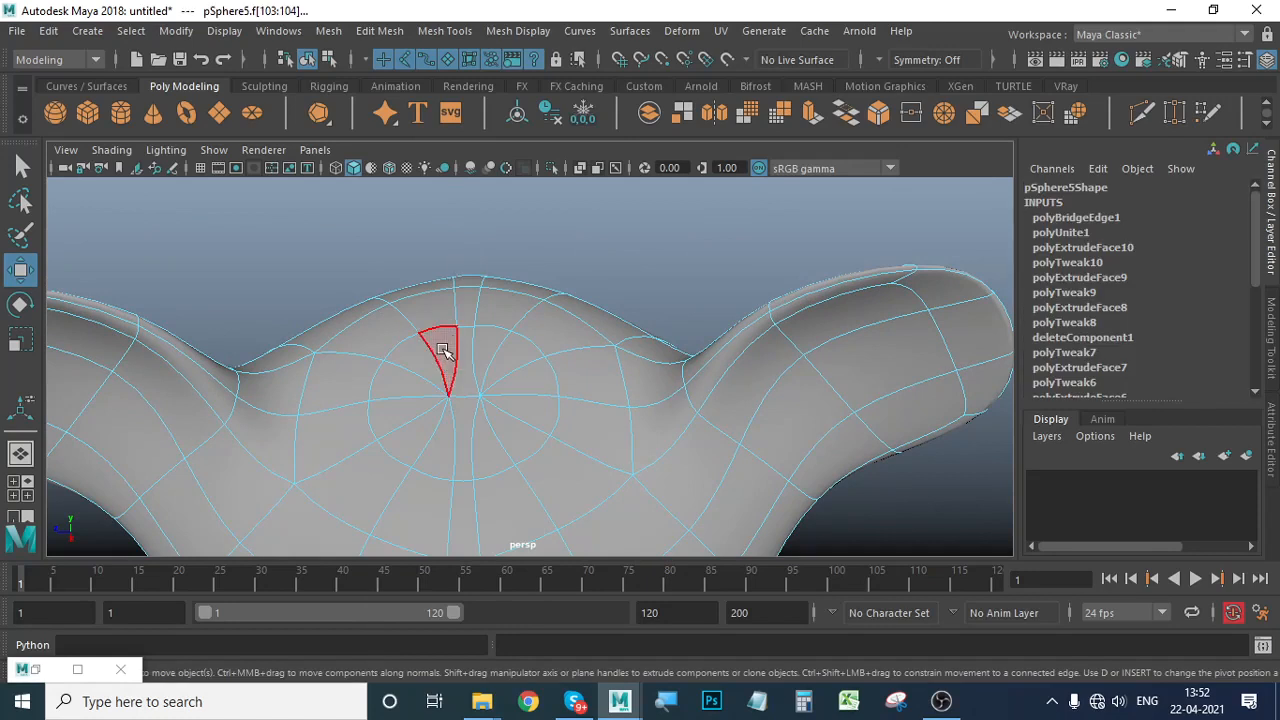
mouse_move(452, 344)
left_mouse_down()
mouse_move(437, 360)
mouse_move(440, 430)
mouse_move(510, 398)
mouse_move(486, 351)
mouse_move(489, 397)
left_mouse_up()
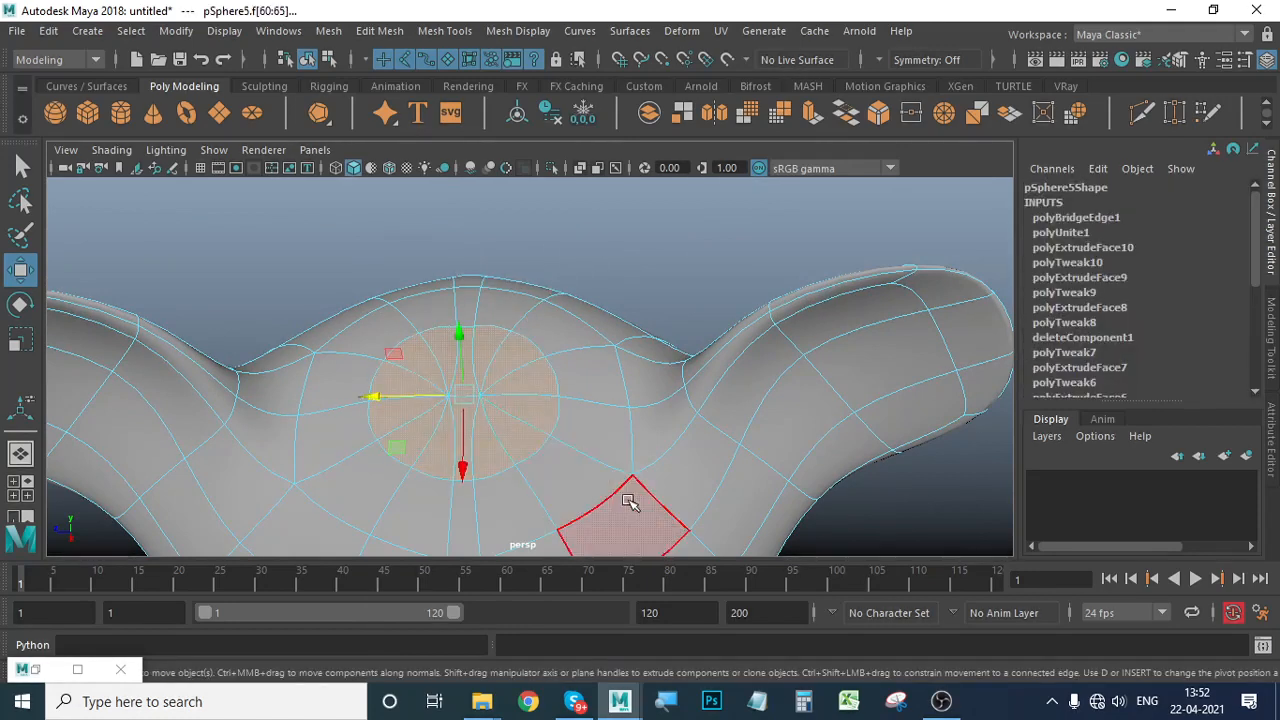
key("Delete")
Select the faces around the double pole under the body, including the bridged strip, and delete them.
scroll(545, 383, "down", 6)
middle_click_drag(622, 485, 617, 283, "alt")
left_click_drag(622, 430, 632, 230, "alt")
right_click_drag(640, 380, 797, 494, "alt")
left_click_drag(797, 494, 757, 474, "alt")
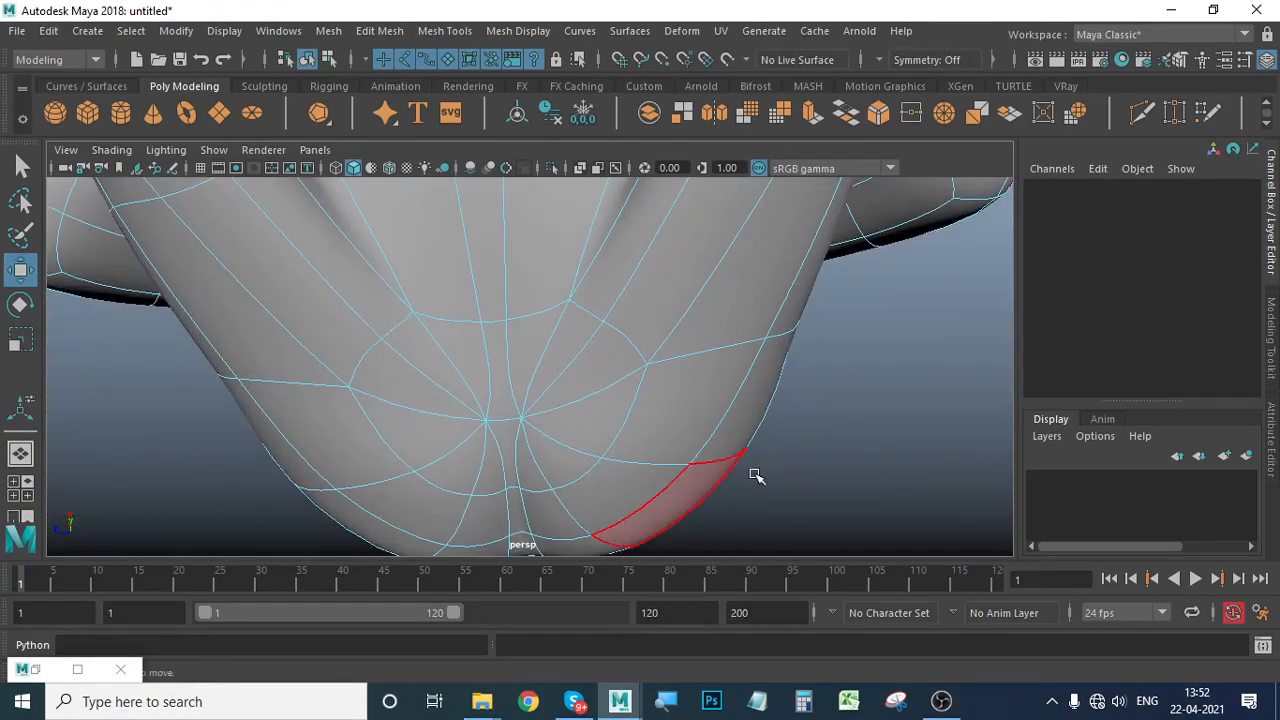
left_click(940, 702)
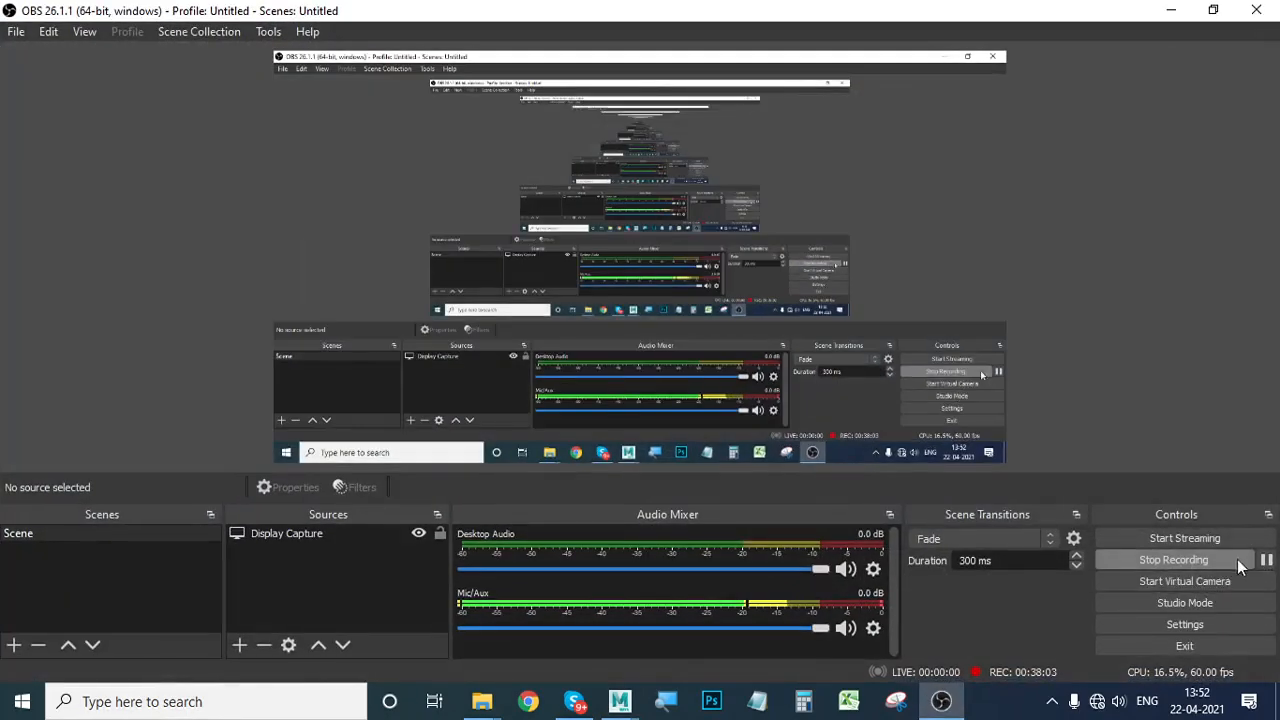
left_click(1190, 9)
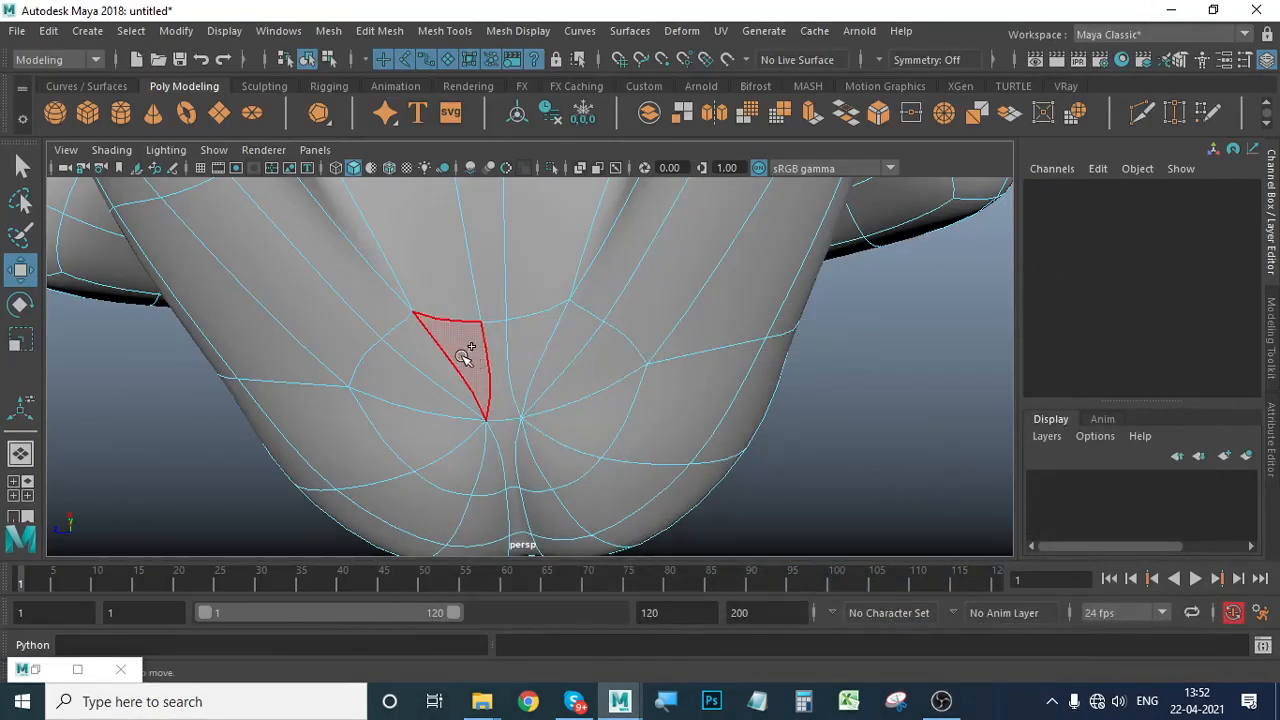
mouse_move(464, 358)
left_mouse_down()
mouse_move(491, 463)
mouse_move(577, 374)
mouse_move(506, 363)
mouse_move(520, 405)
left_mouse_up()
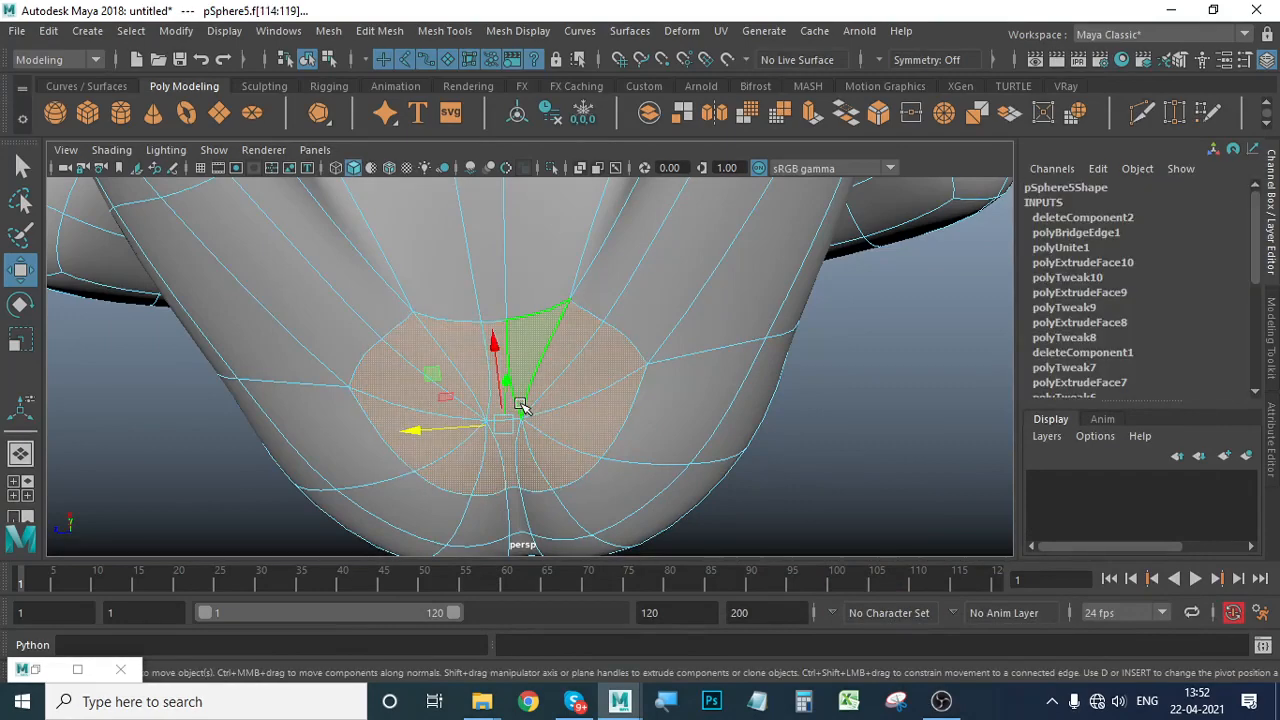
key("Delete")
Select the open border edges on top of the head and under the body, and fill both holes.
scroll(643, 449, "down", 5)
left_click_drag(646, 434, 551, 477, "alt")
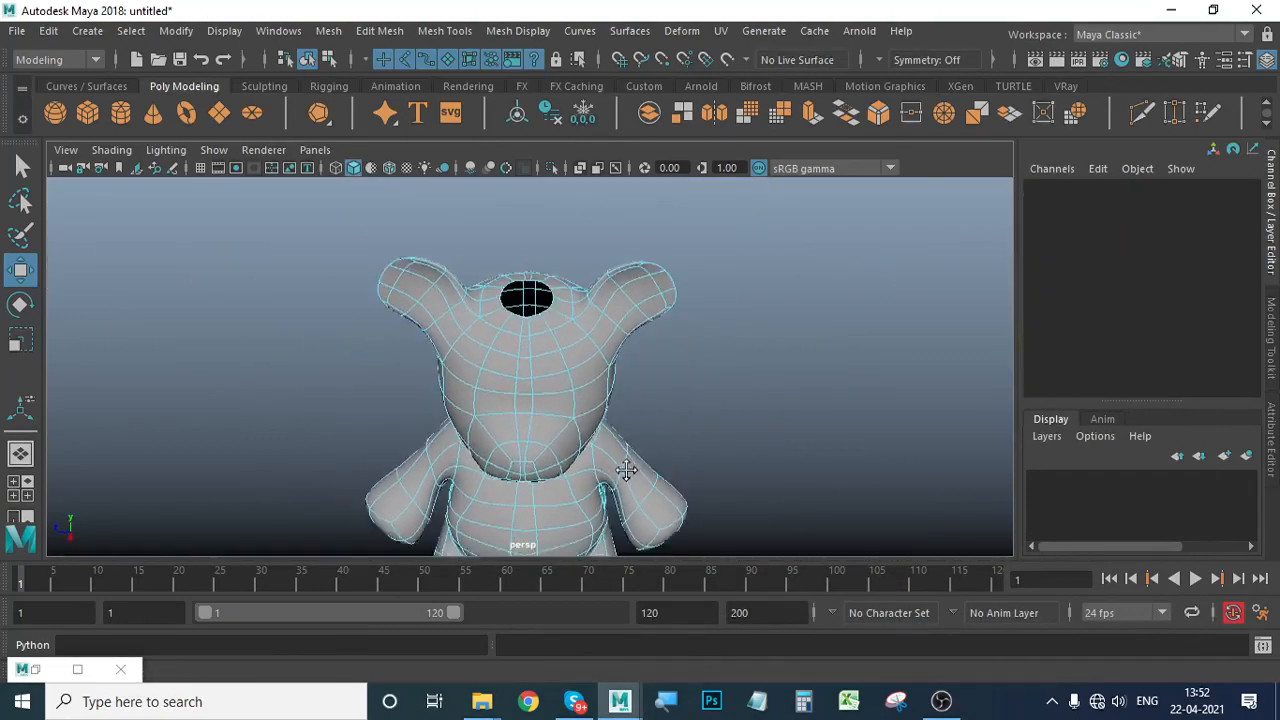
scroll(560, 474, "up", 6)
right_click_drag(602, 366, 611, 136)
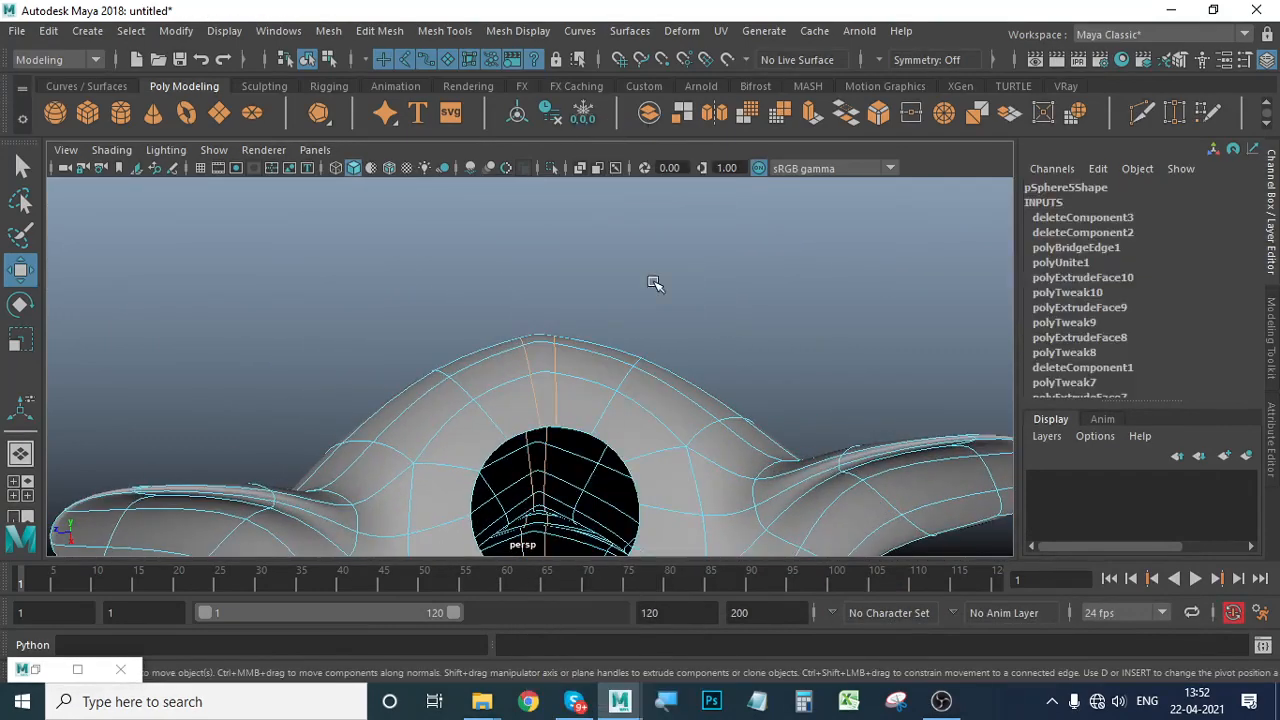
left_click_drag(655, 283, 629, 290, "alt")
double_click(538, 197)
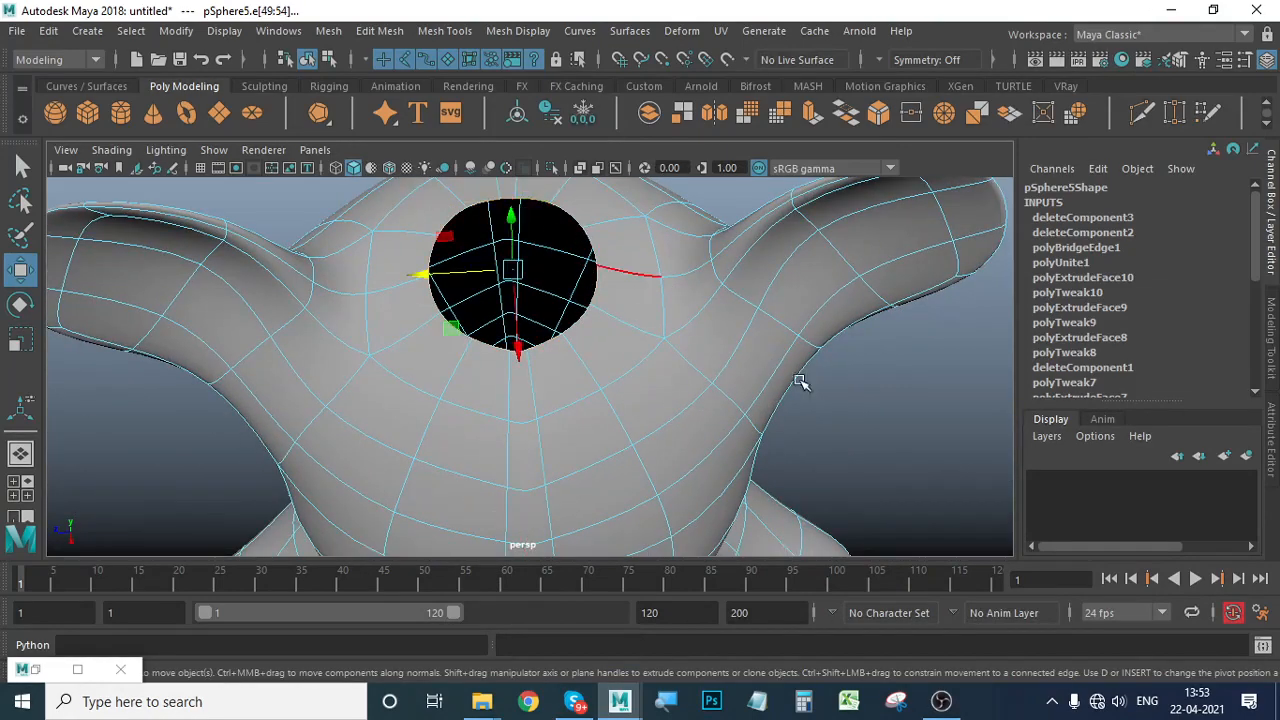
scroll(790, 388, "down", 6)
left_click_drag(671, 457, 655, 280, "alt")
scroll(500, 300, "up", 6)
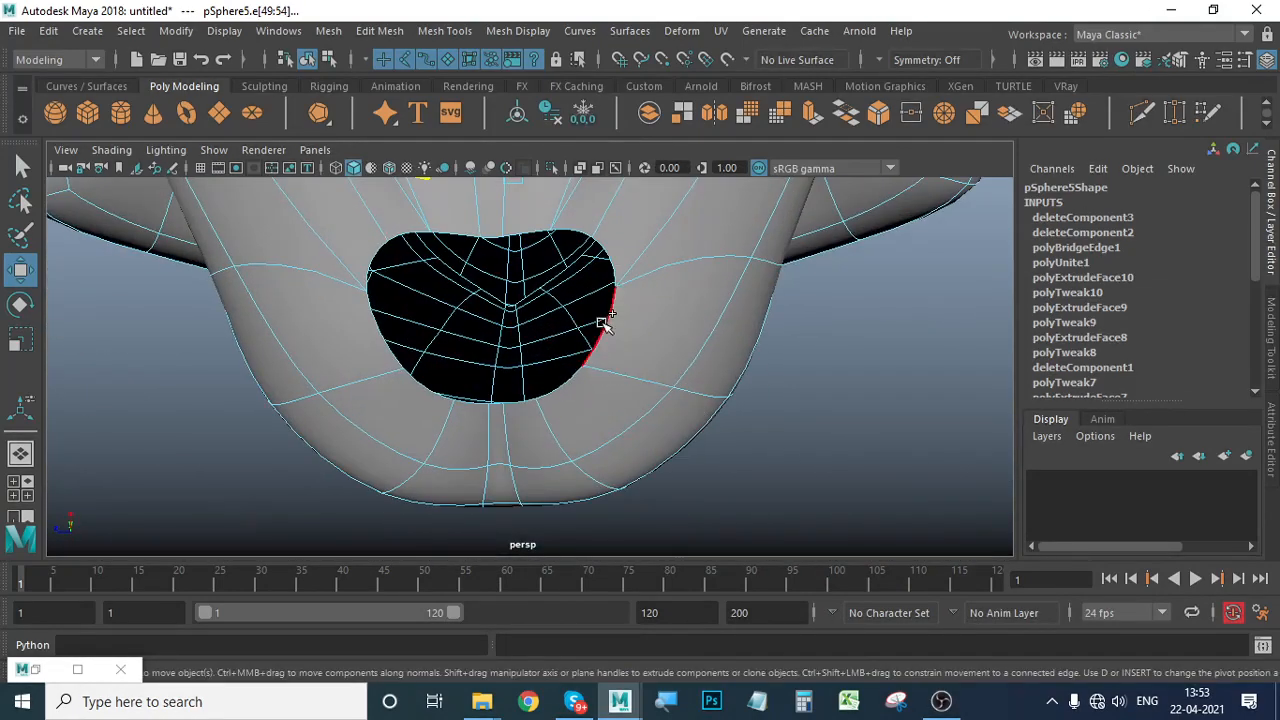
right_click(600, 337, "shift")
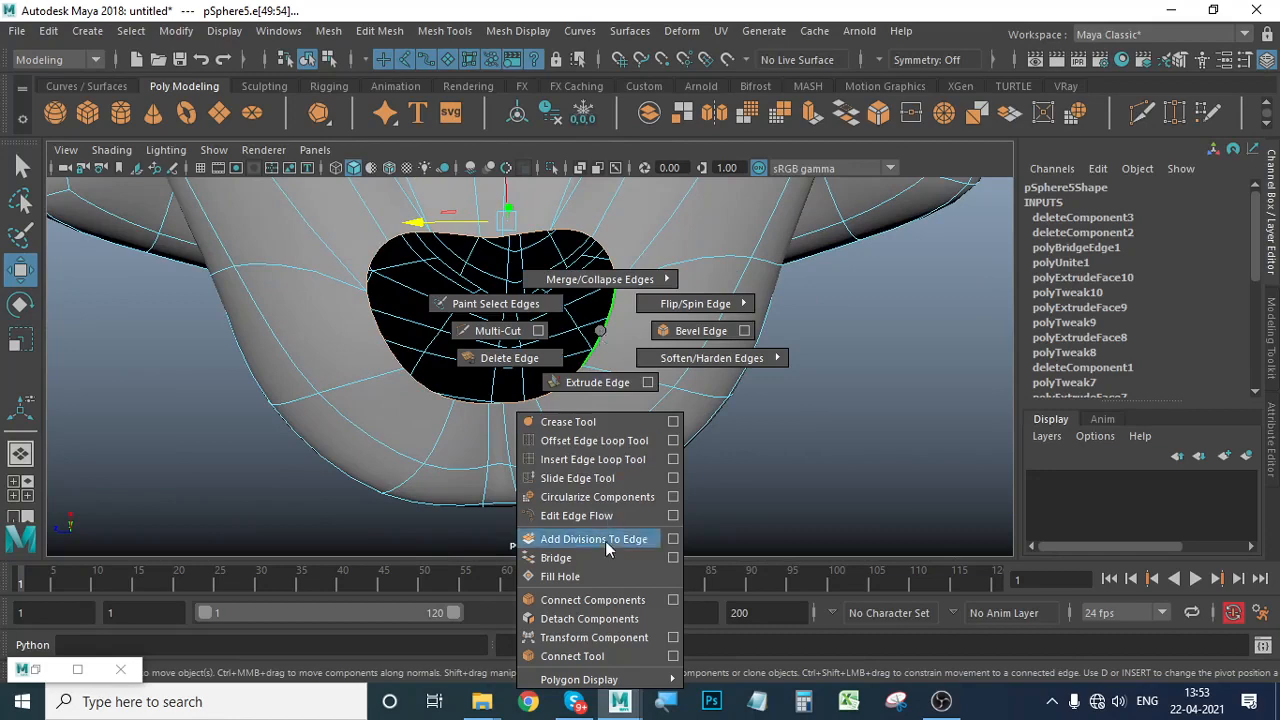
left_click(590, 577)
Compare the filled cap under the body in smoothed and unsmoothed display, leaving the mesh unsmoothed with the Move tool active.
left_click_drag(643, 425, 713, 428, "alt")
key("1")
key("1")
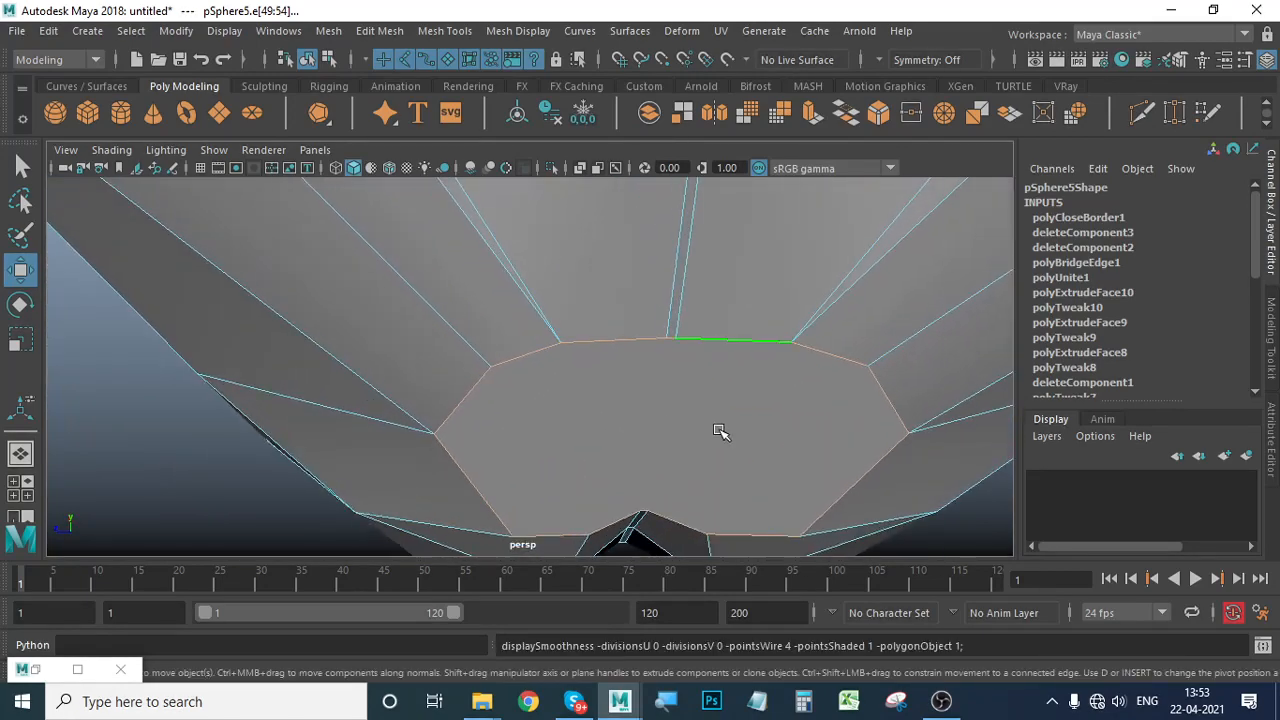
key("3")
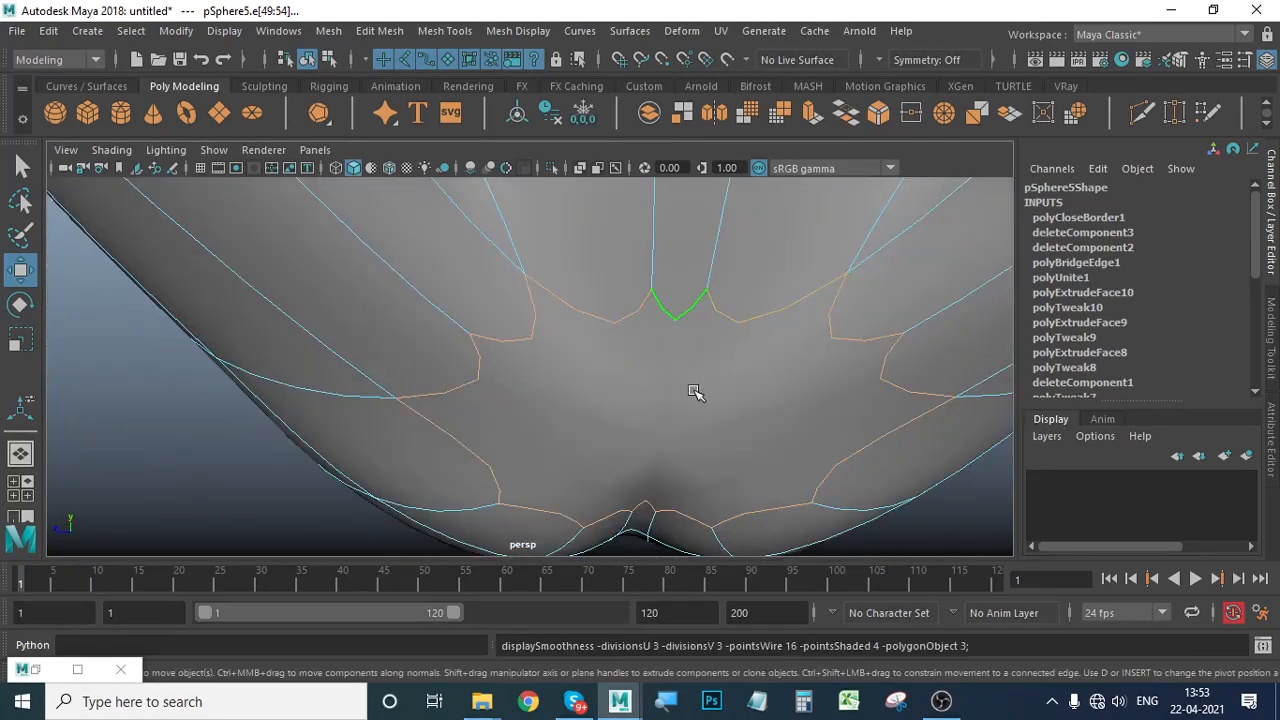
left_click_drag(696, 392, 689, 426, "alt")
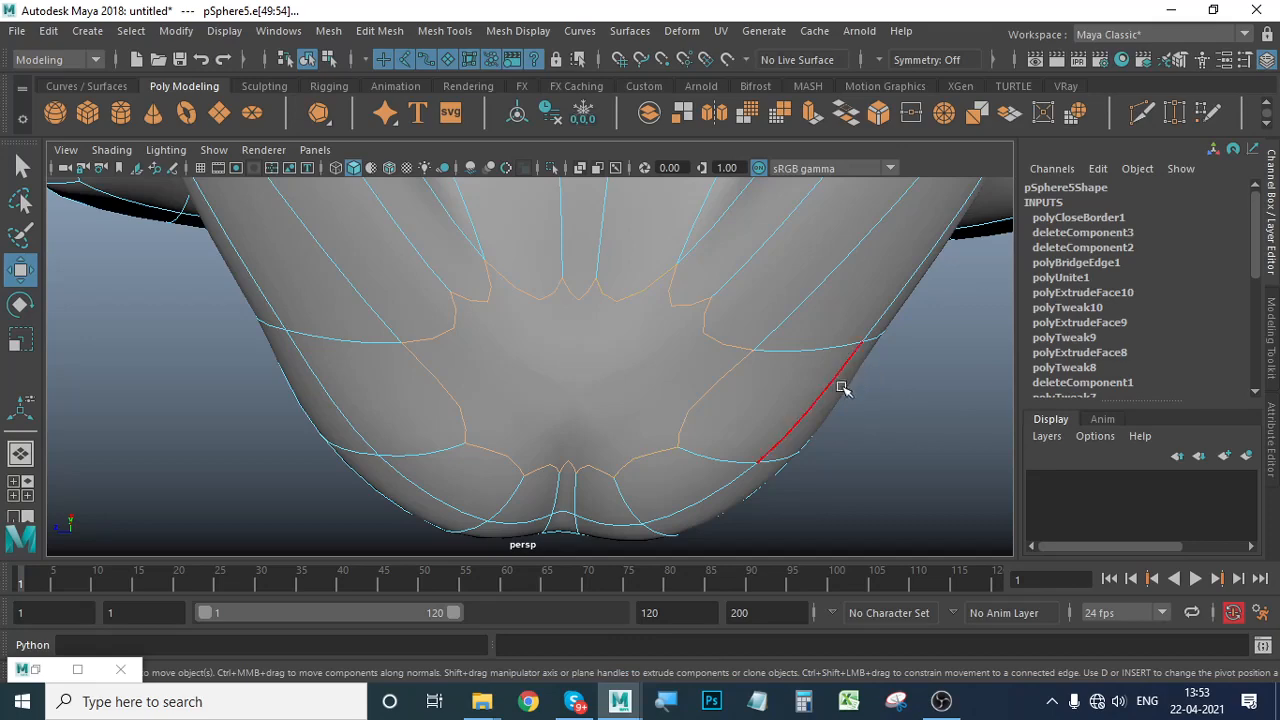
right_click_drag(685, 330, 540, 316, "shift")
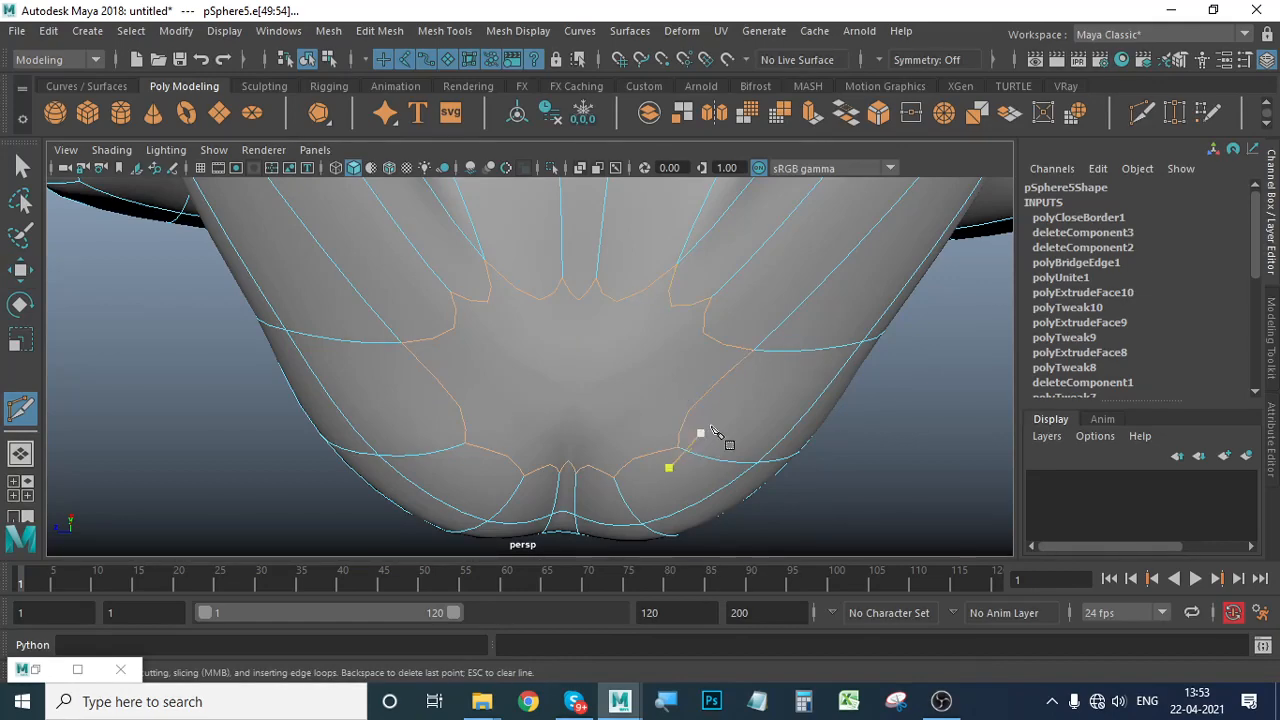
key("1")
middle_click_drag(678, 488, 680, 430, "alt")
right_click_drag(591, 434, 660, 443, "alt")
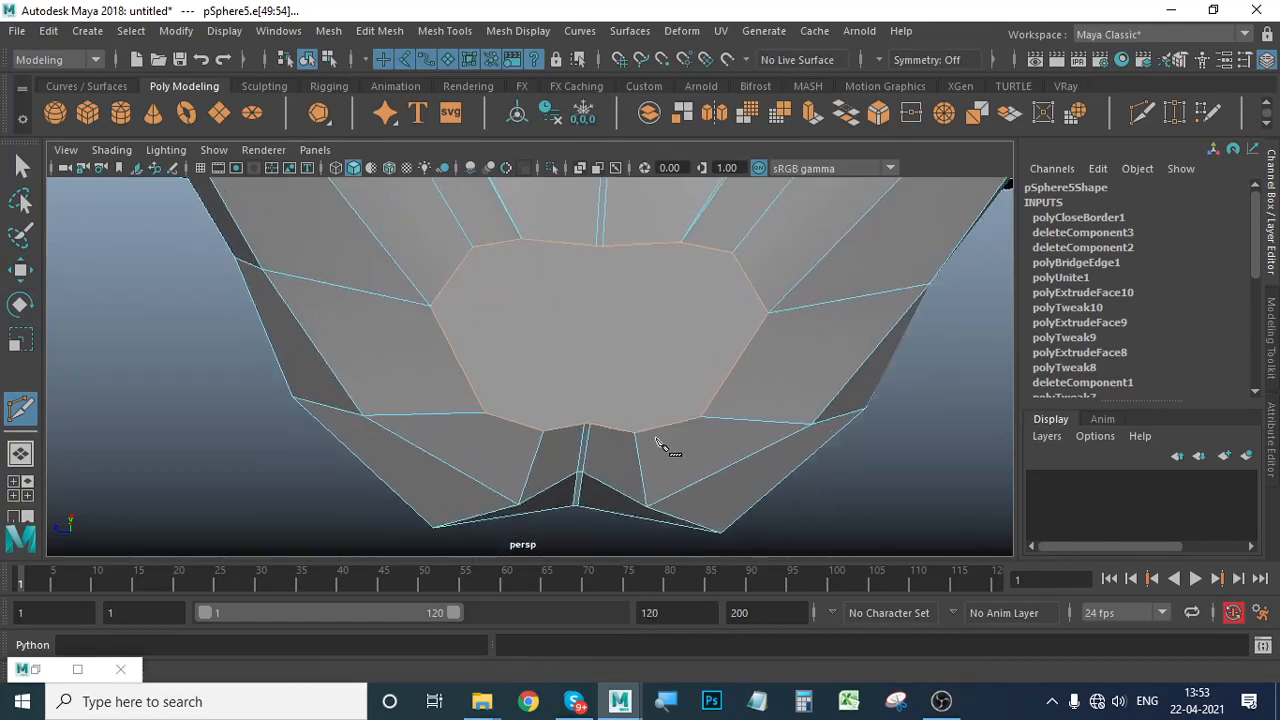
middle_click_drag(660, 443, 586, 450, "alt")
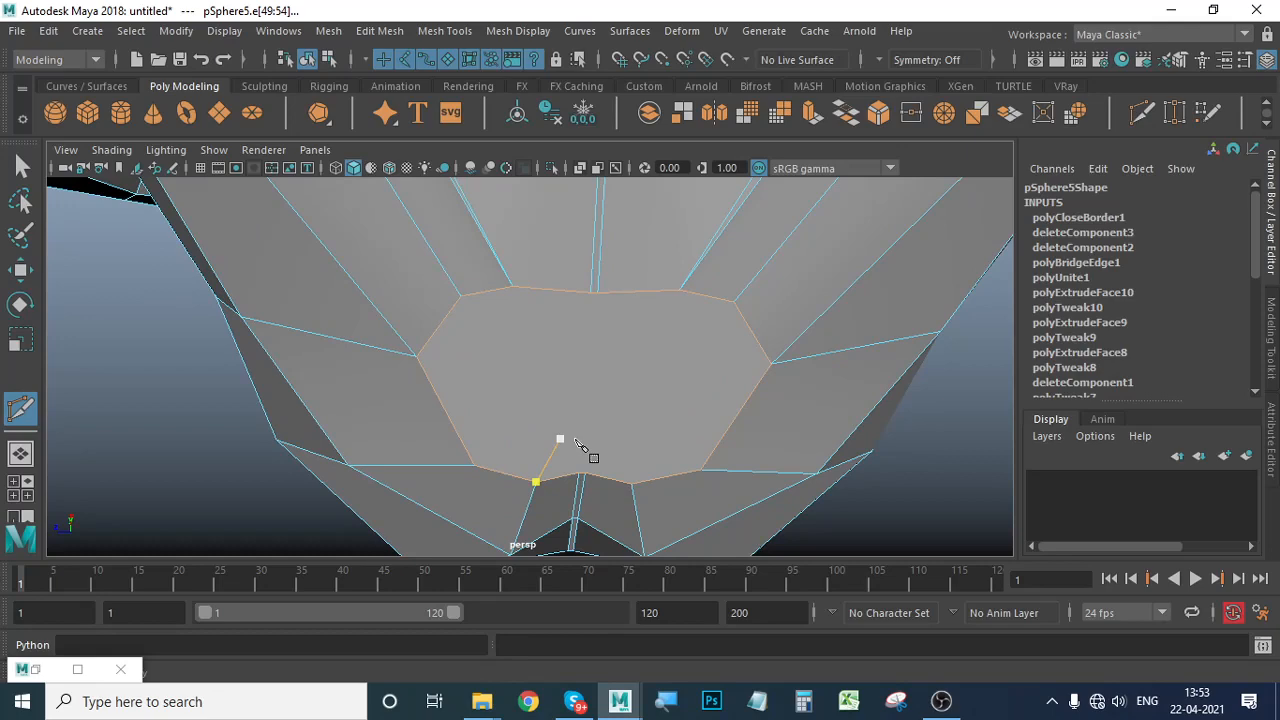
left_click(21, 270)
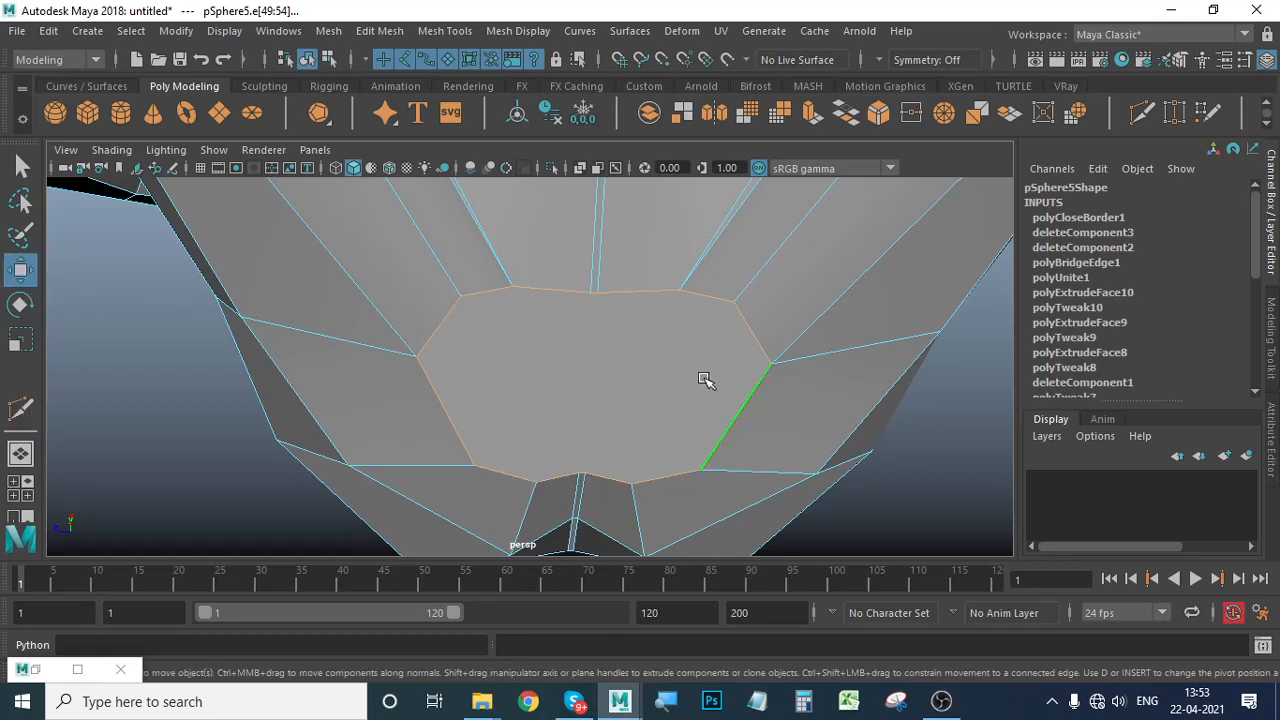
Select the large cap face under the body and extrude it inward with an offset of 0.521, leaving nothing selected.
right_click_drag(629, 185, 630, 300)
left_click(648, 397)
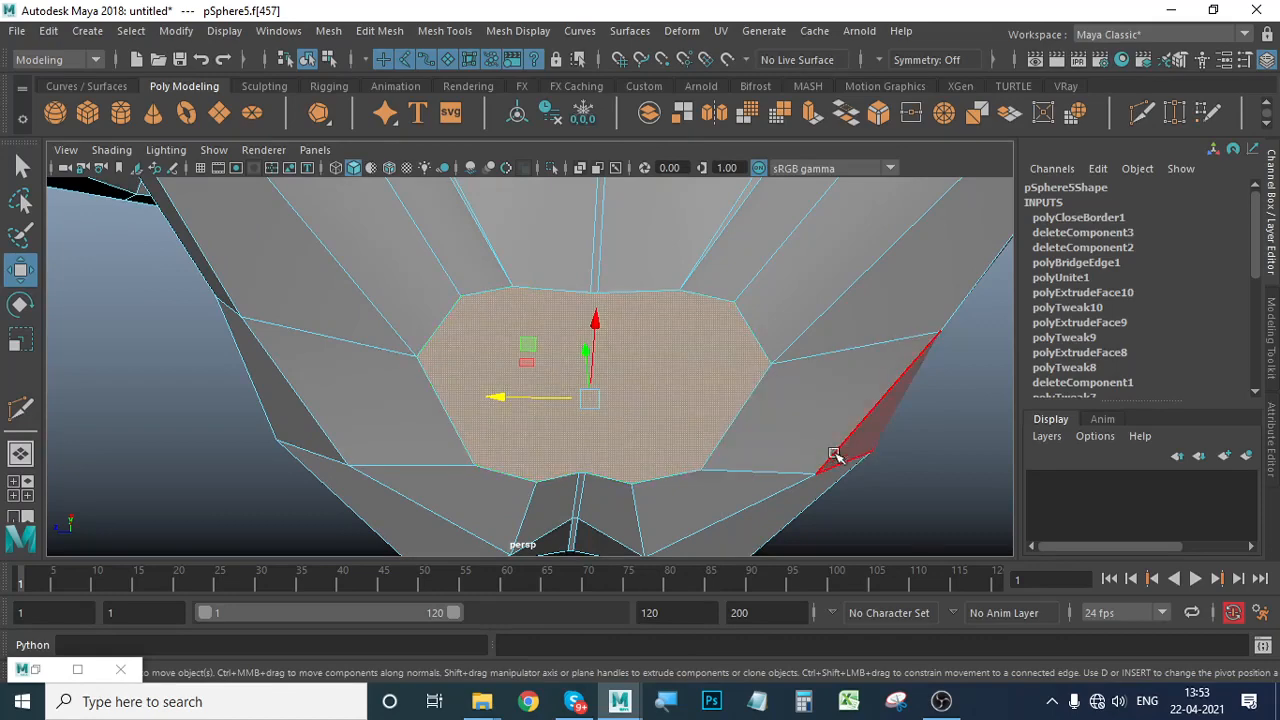
scroll(573, 400, "up", 1)
left_click(811, 114)
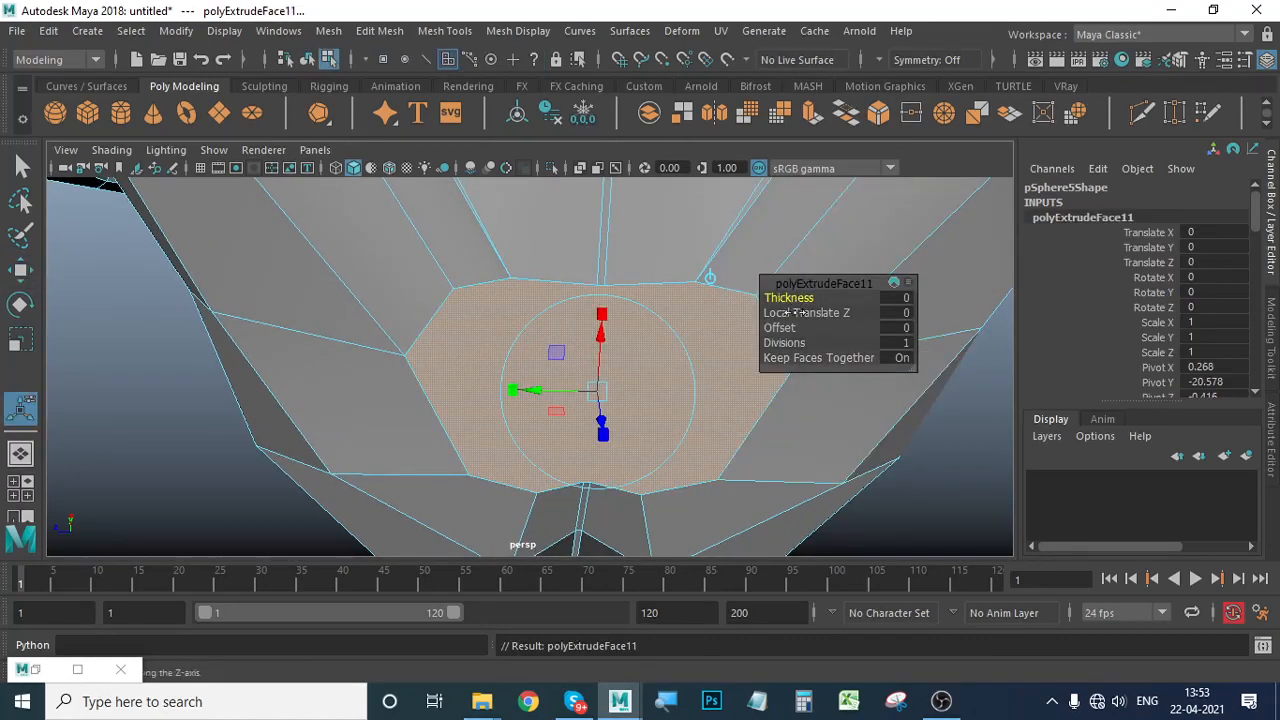
left_click_drag(787, 328, 1275, 330)
key("ctrl+z")
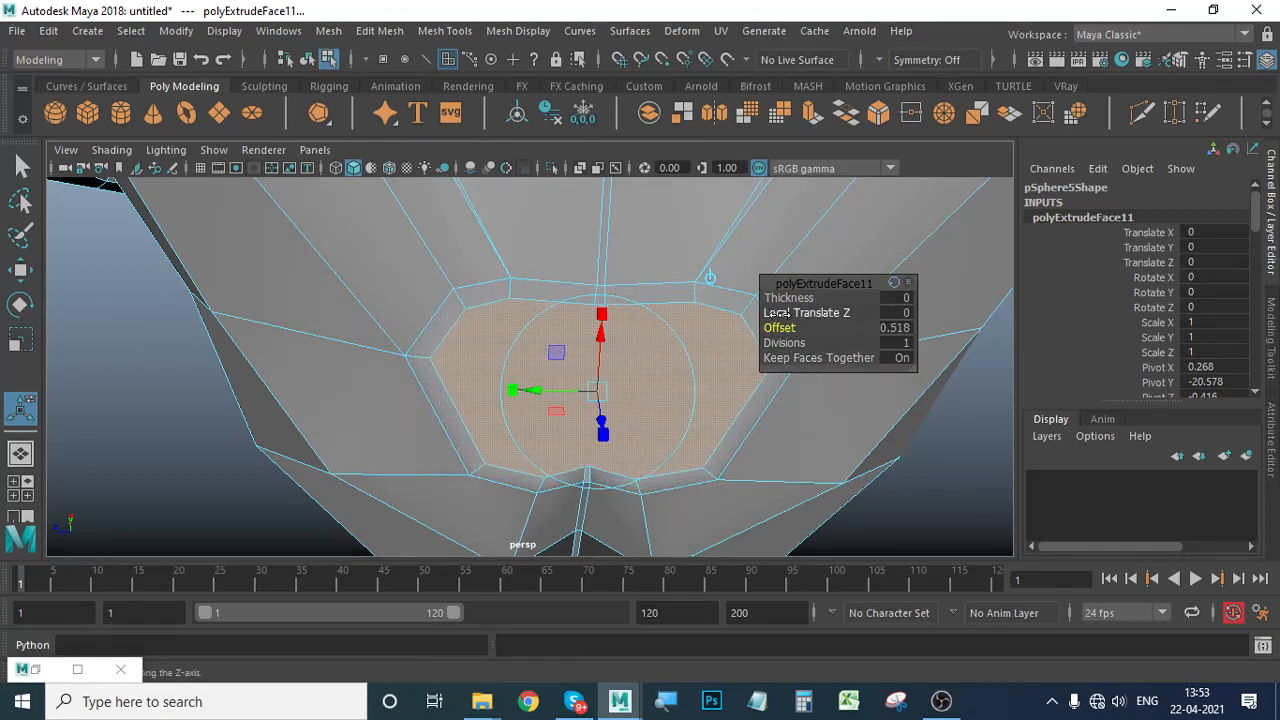
left_click_drag(780, 328, 783, 328)
left_click_drag(743, 370, 672, 412, "alt")
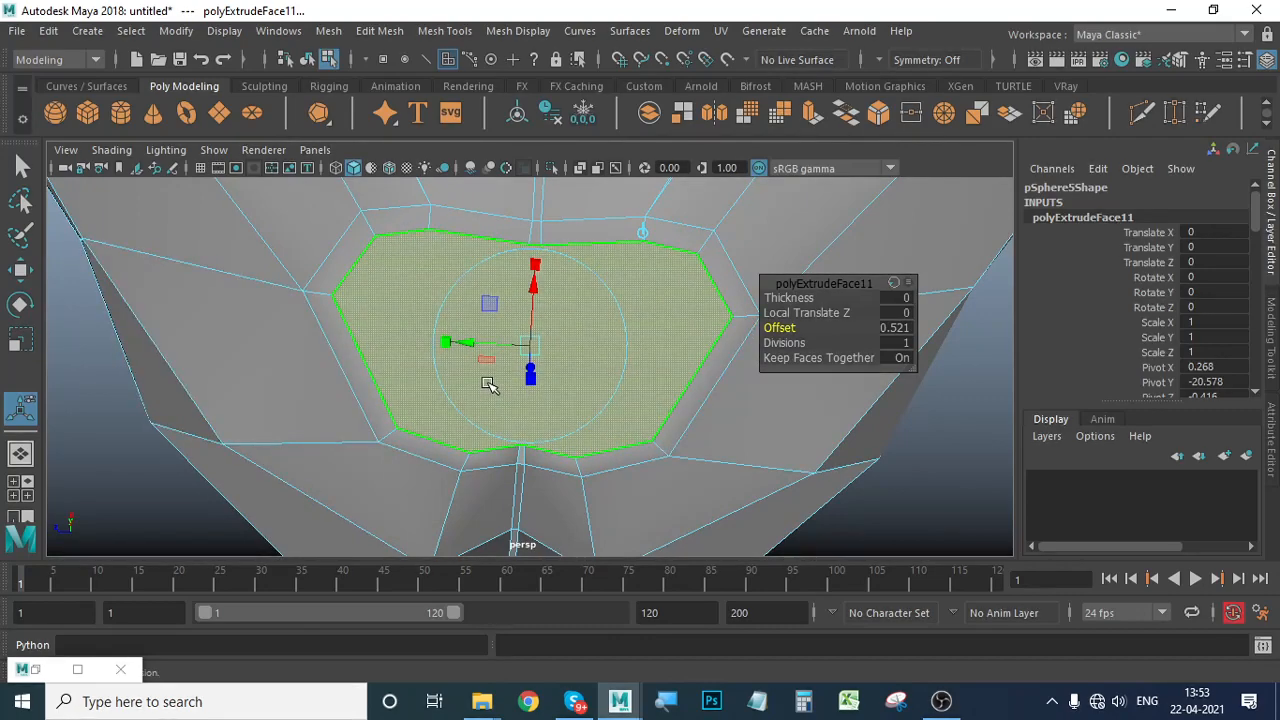
left_click(21, 269)
left_click(946, 449)
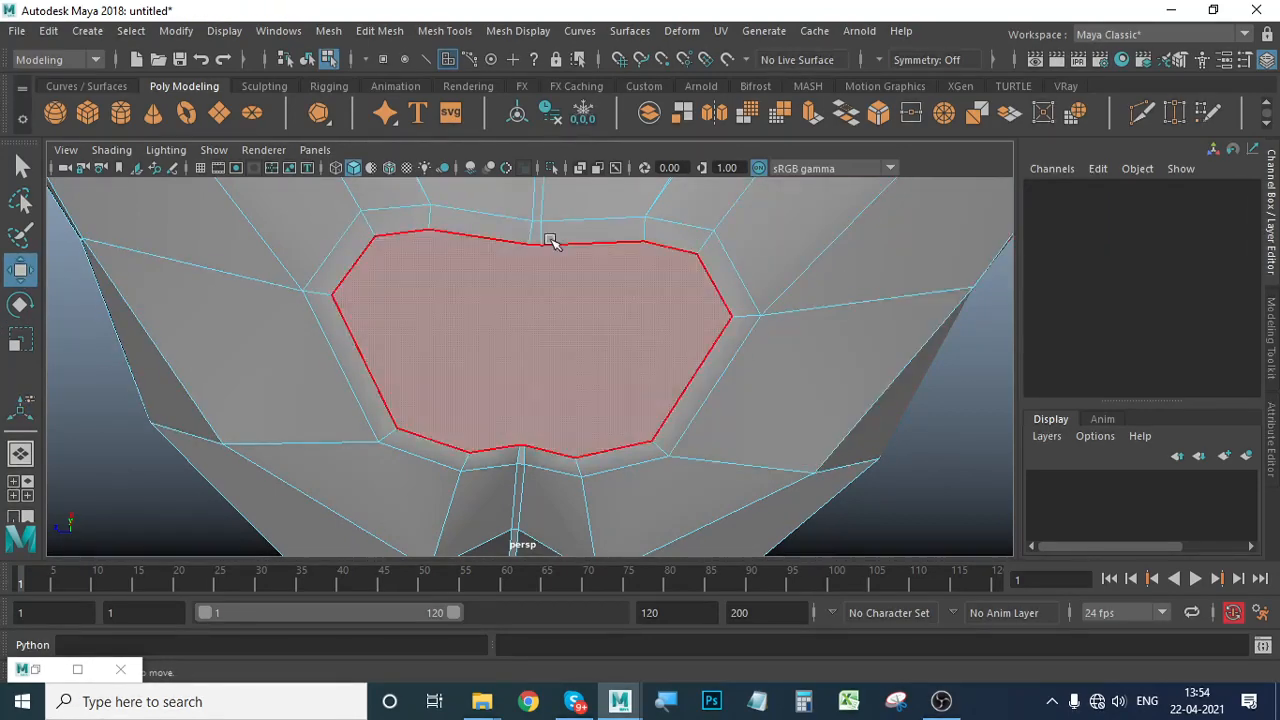
Cut two lengthwise edges through the inset cap face with Multi-Cut, connecting the narrow center strip at its front and back.
middle_click_drag(651, 413, 675, 418, "alt")
right_click_drag(590, 397, 601, 396, "alt")
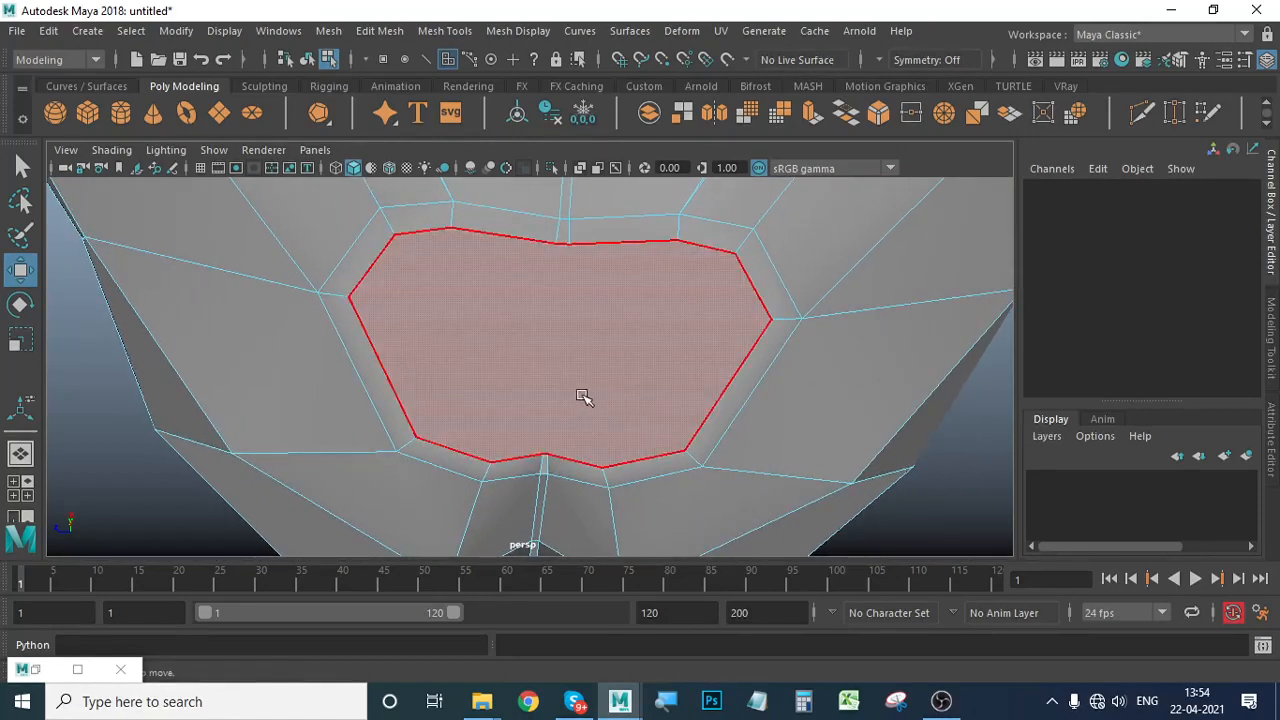
right_click_drag(503, 263, 430, 288, "shift")
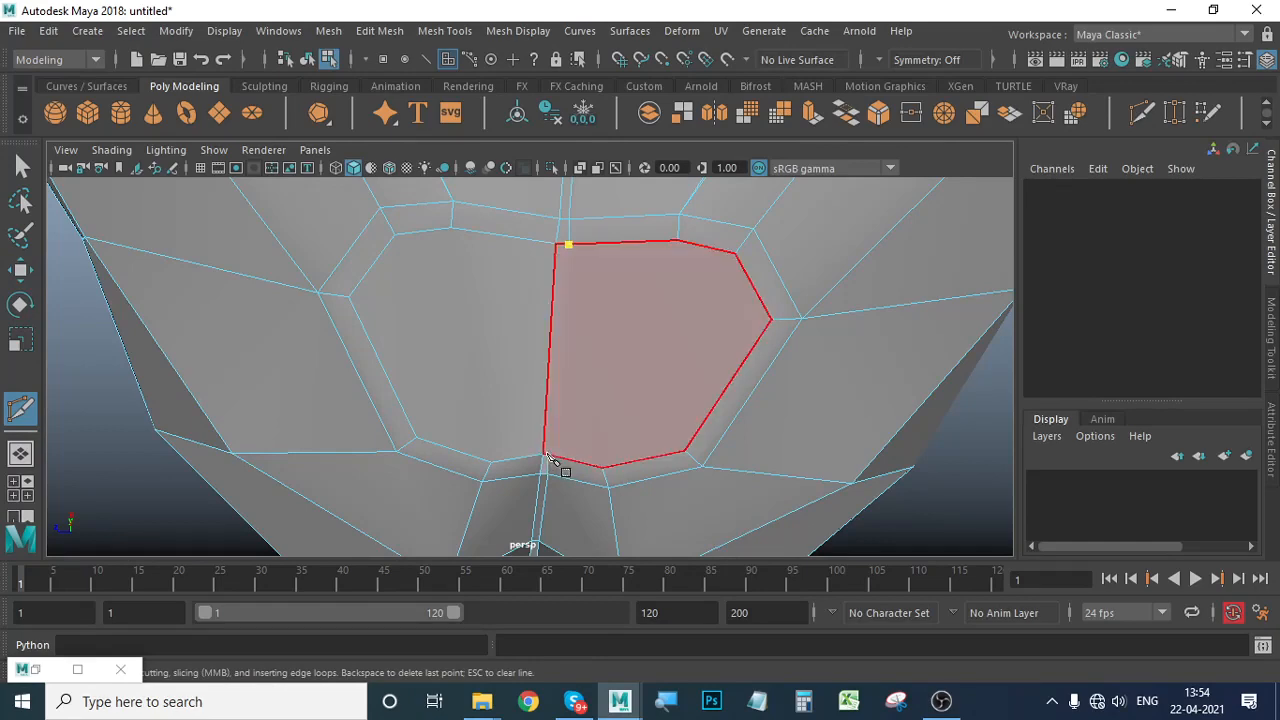
middle_click_drag(534, 486, 522, 413, "alt")
right_click_drag(522, 413, 680, 440, "alt")
middle_click_drag(580, 530, 550, 545, "alt")
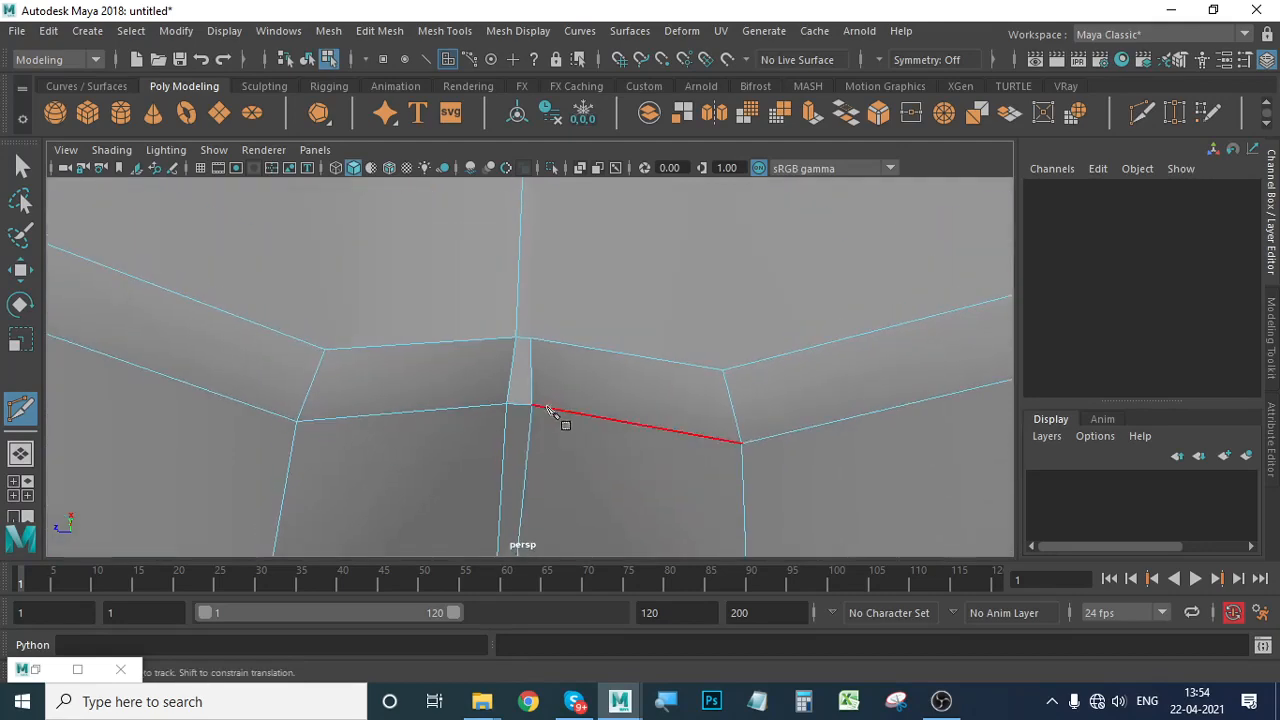
right_click(653, 478)
right_click_drag(728, 445, 595, 410, "alt")
middle_click_drag(595, 410, 610, 425, "alt")
right_click_drag(530, 400, 670, 412, "alt")
middle_click_drag(630, 394, 608, 408, "alt")
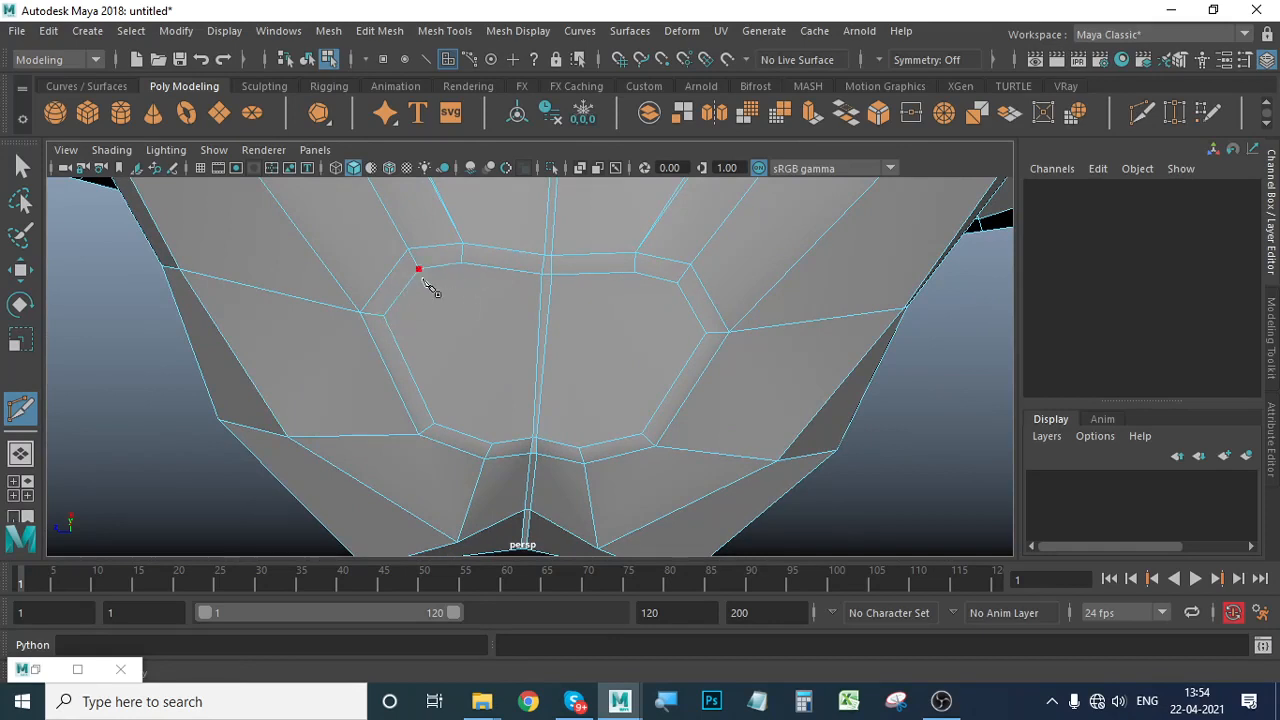
Cut a crosswise edge between the two upper corner vertices of the inset cap, passing through both center strip edges.
left_click(419, 270)
left_click(676, 284)
right_click_drag(577, 367, 660, 400, "alt")
left_click(589, 340)
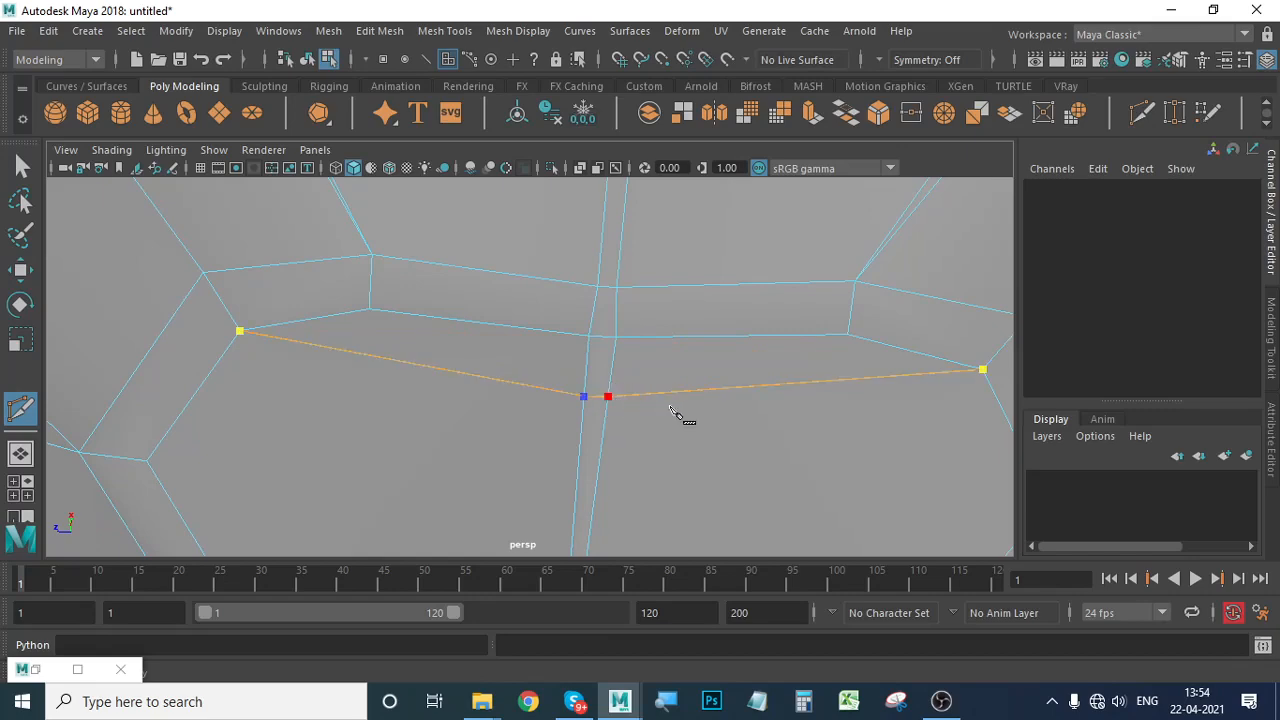
scroll(684, 420, "down", 5)
scroll(660, 412, "up", 4)
left_click(561, 355)
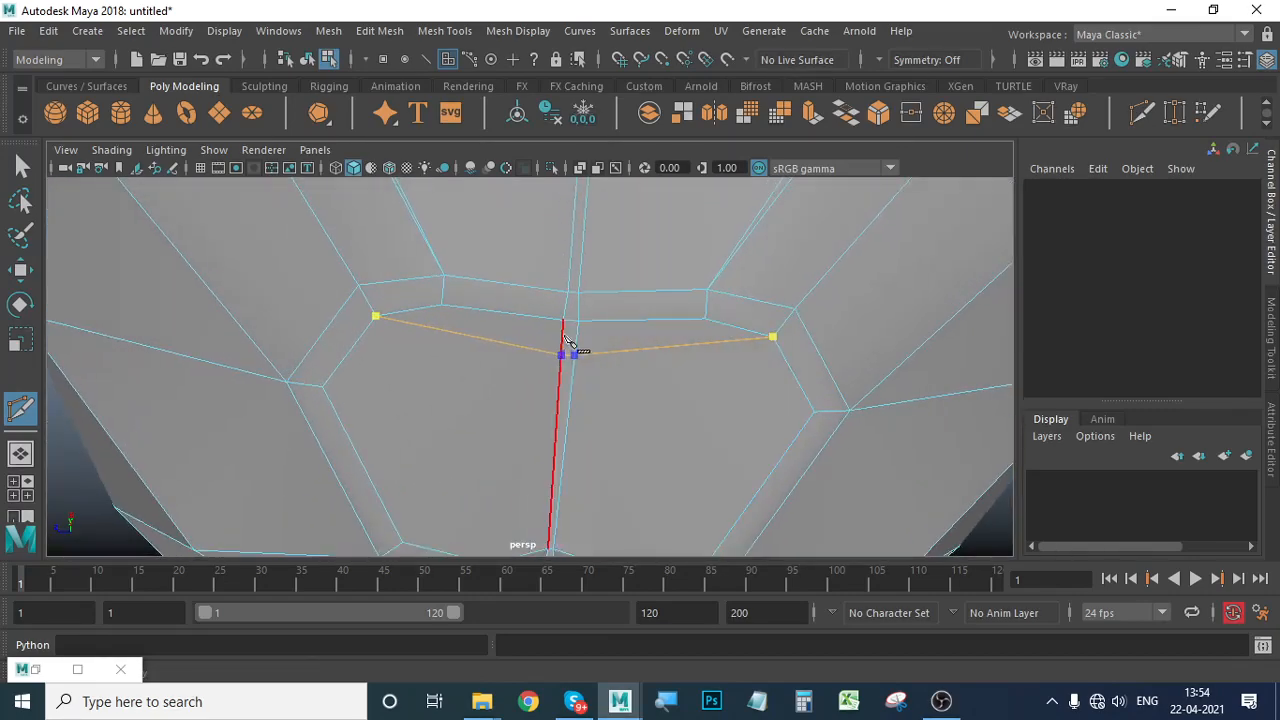
right_click(746, 436)
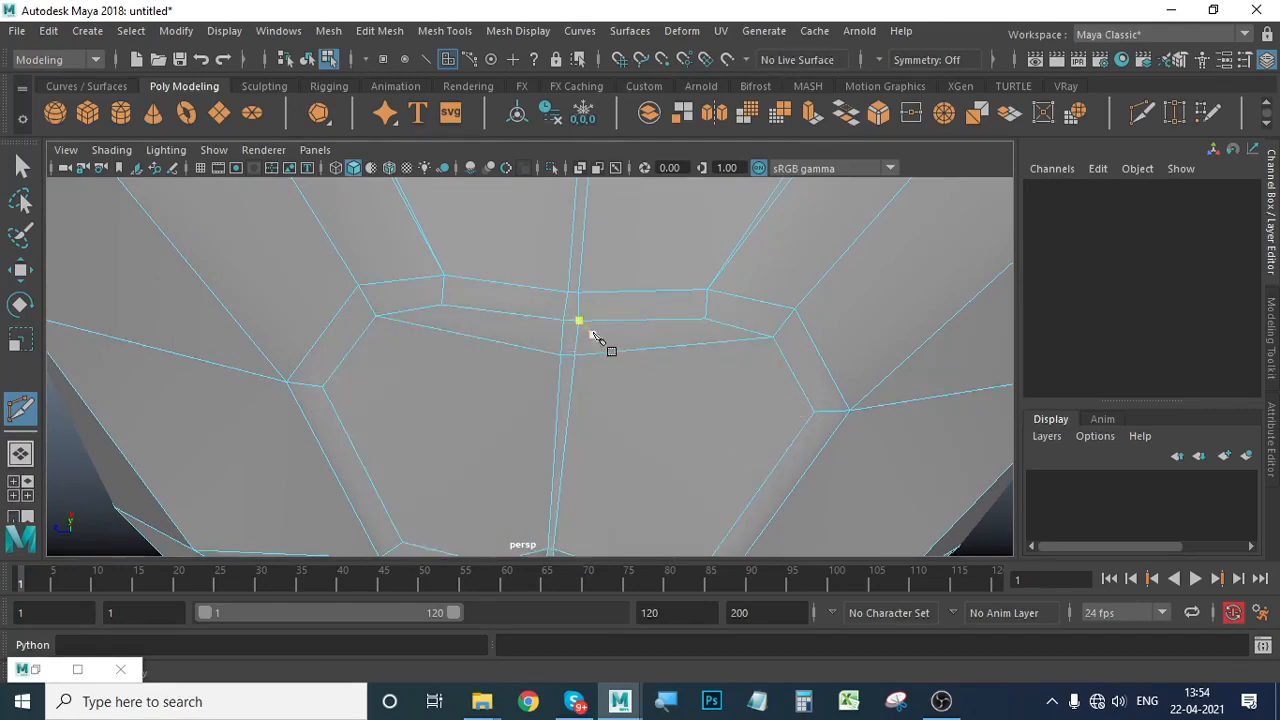
Cut a crosswise edge between the two lower corner vertices of the inset cap, sliding its center strip points slightly upward.
middle_click_drag(584, 476, 599, 373, "alt")
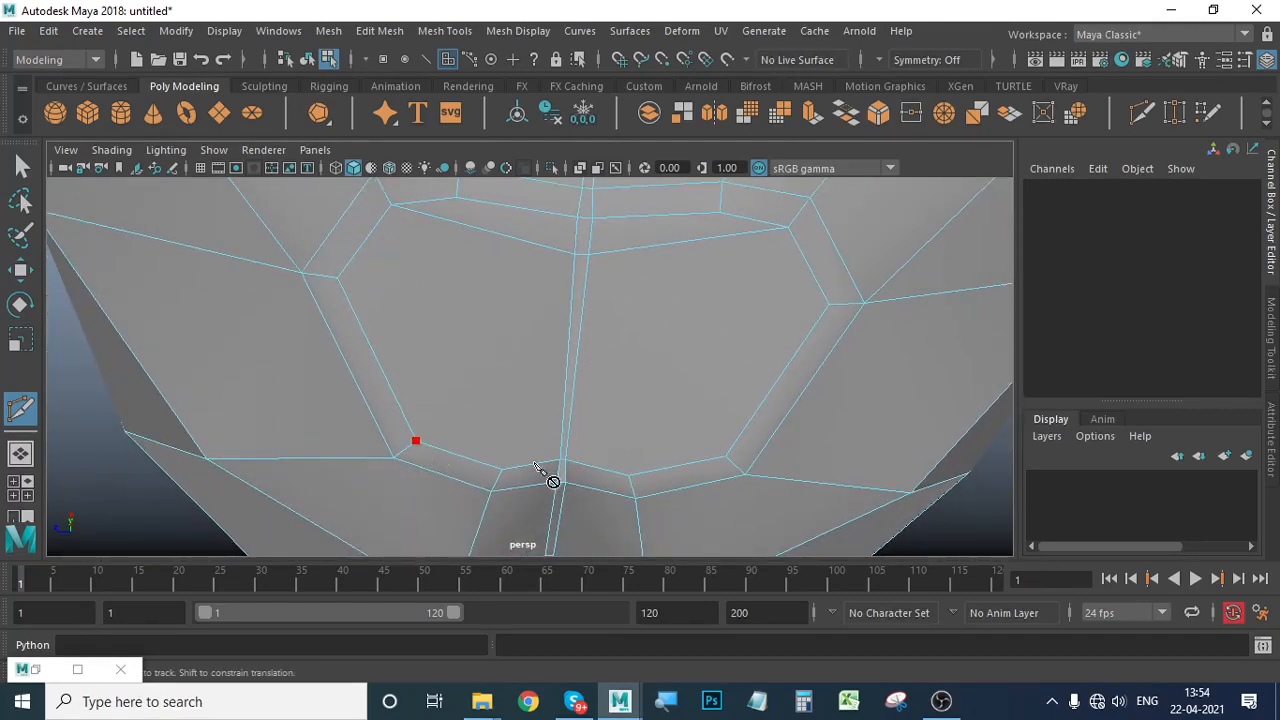
left_click(725, 456)
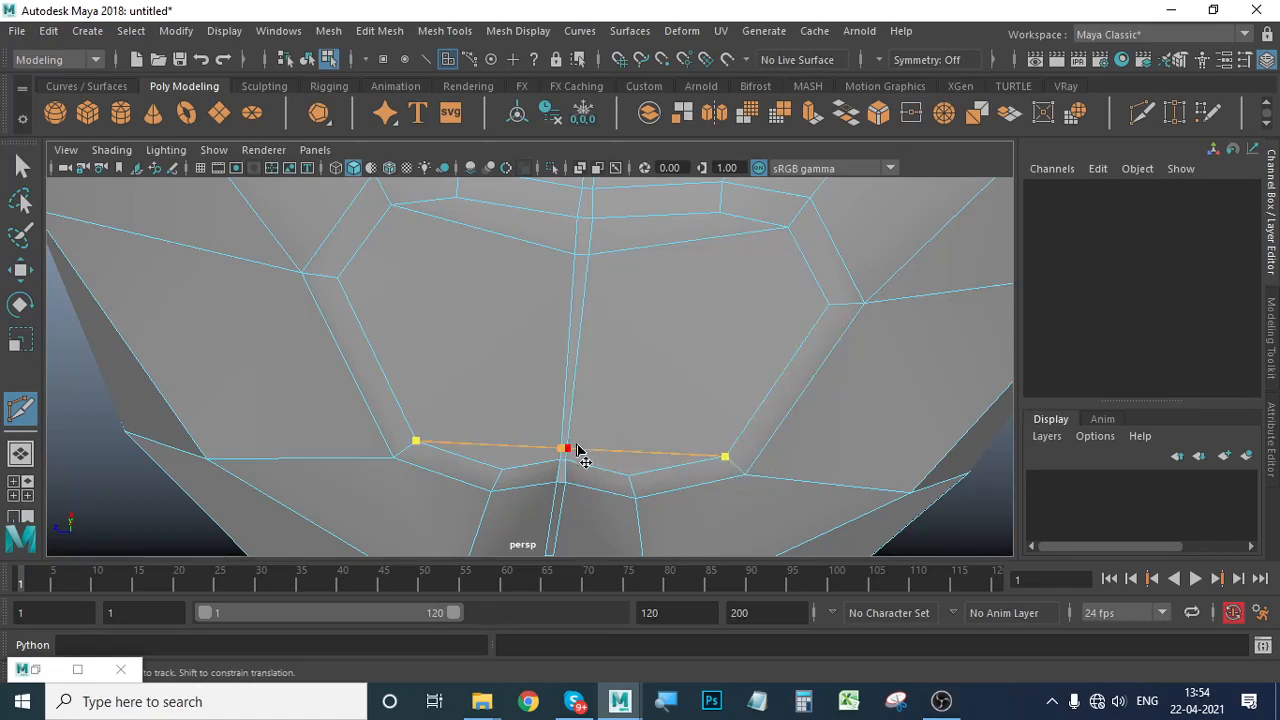
scroll(580, 455, "up", 5)
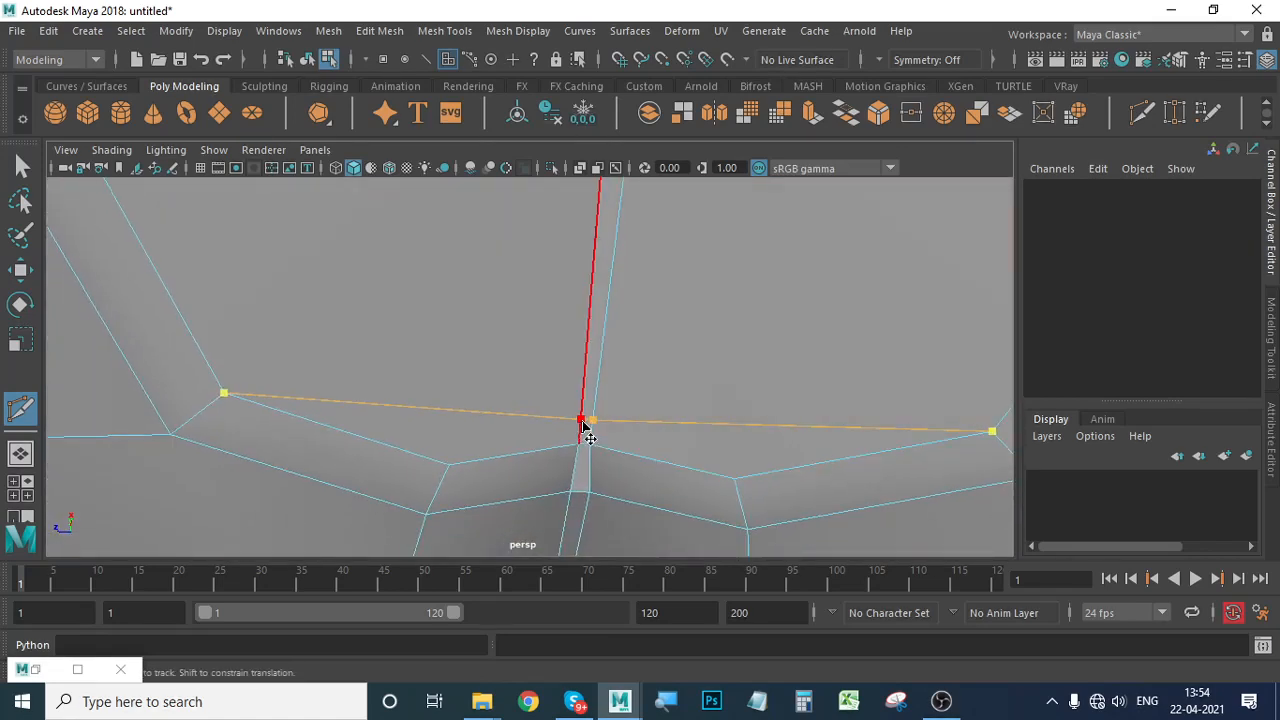
left_click_drag(583, 427, 590, 430)
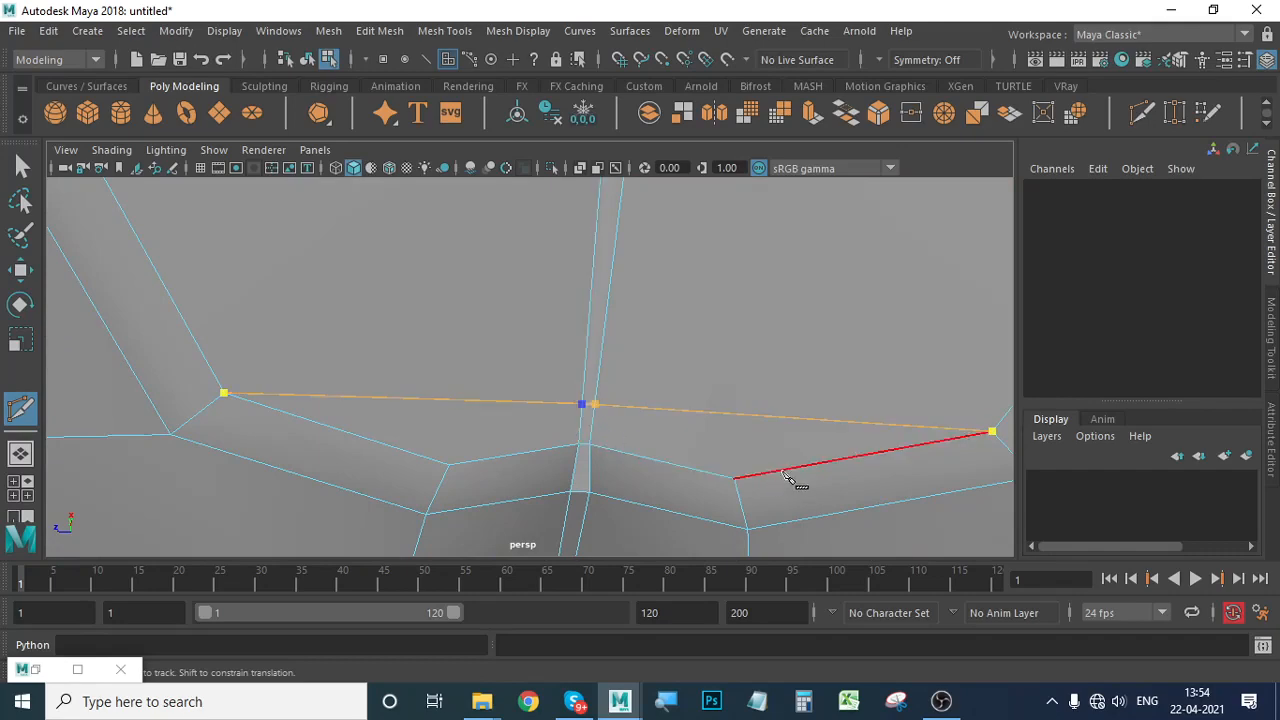
scroll(616, 394, "down", 5)
scroll(588, 397, "up", 3)
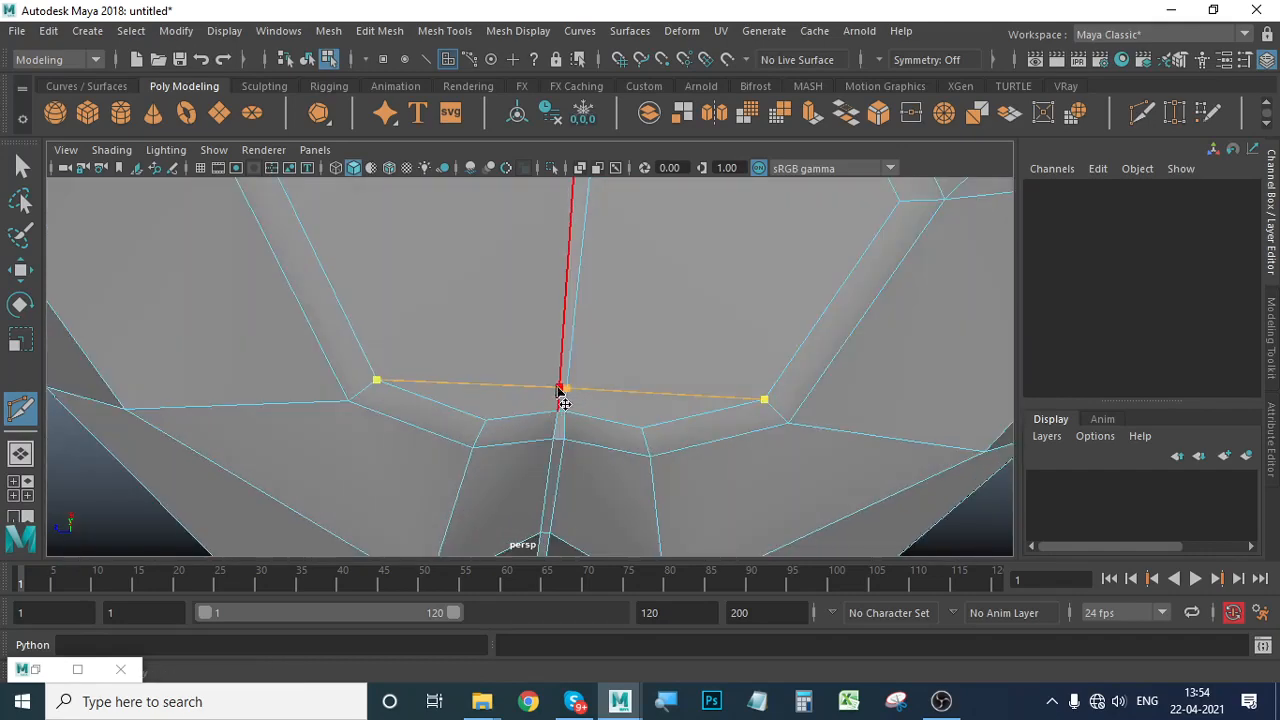
scroll(651, 409, "down", 5)
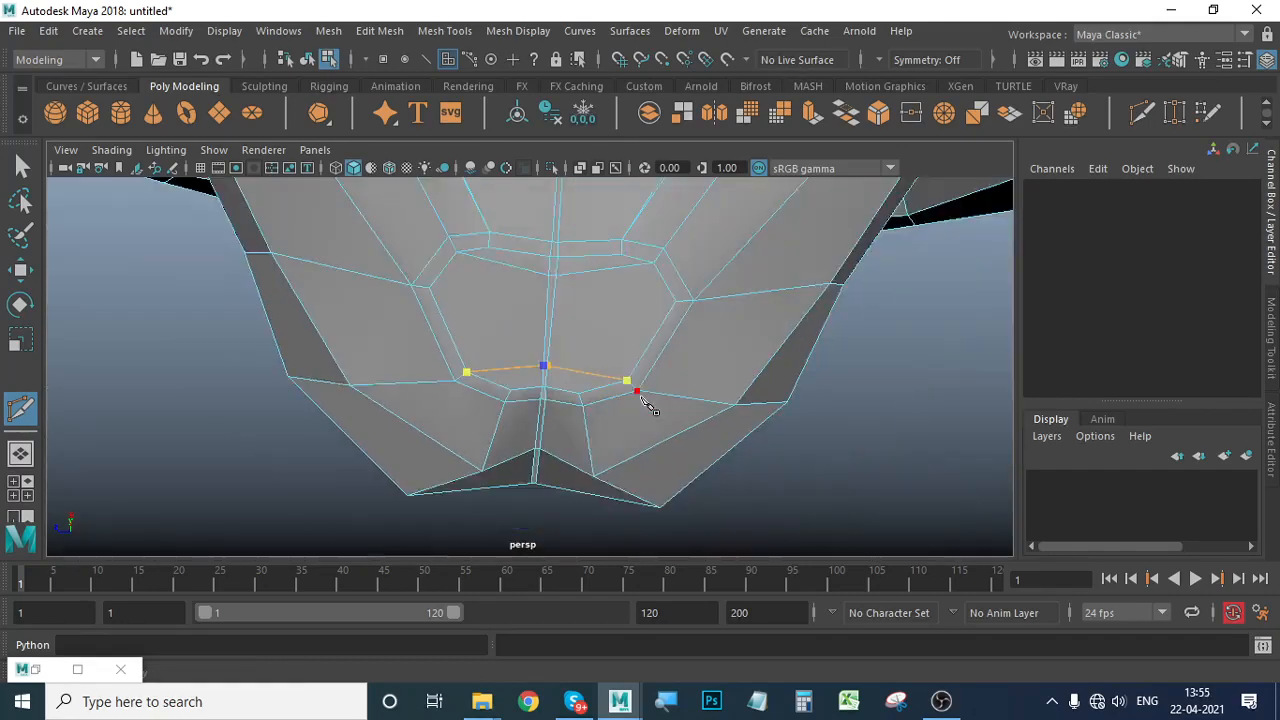
Cut a crosswise edge between the inset cap's two side vertices, and return to object mode with smoothed display.
scroll(652, 430, "up", 4)
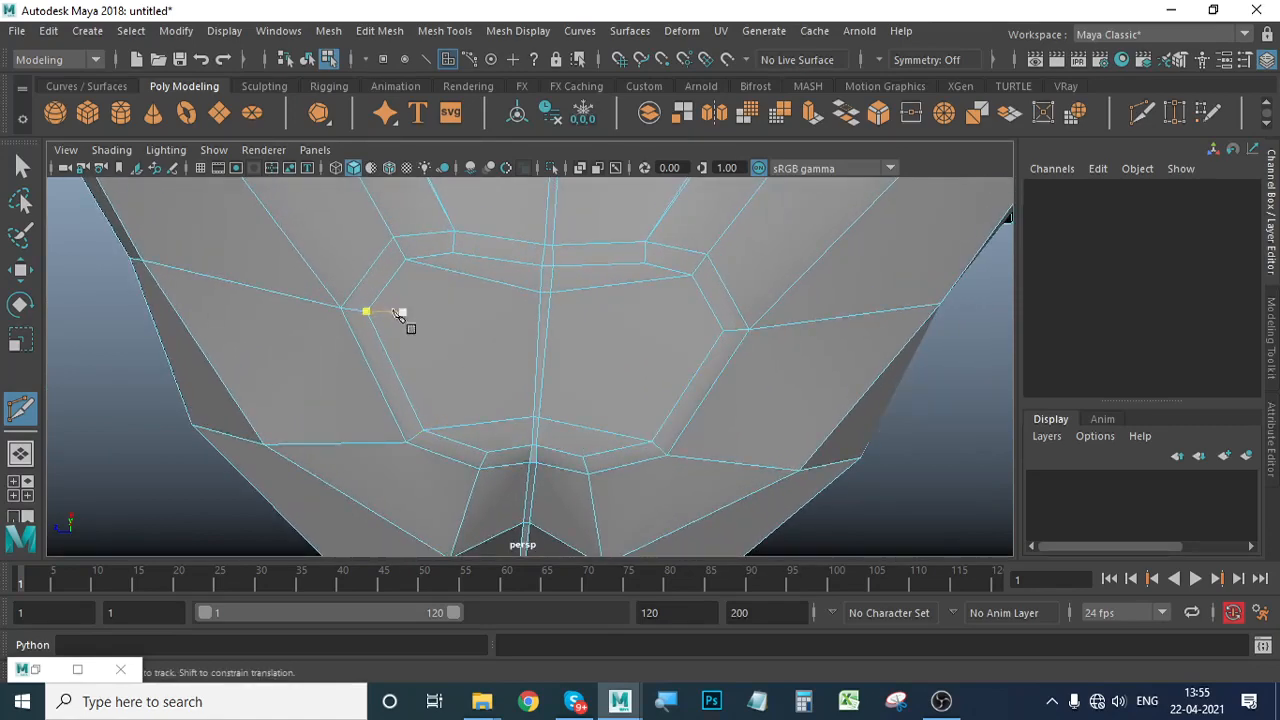
left_click(724, 331)
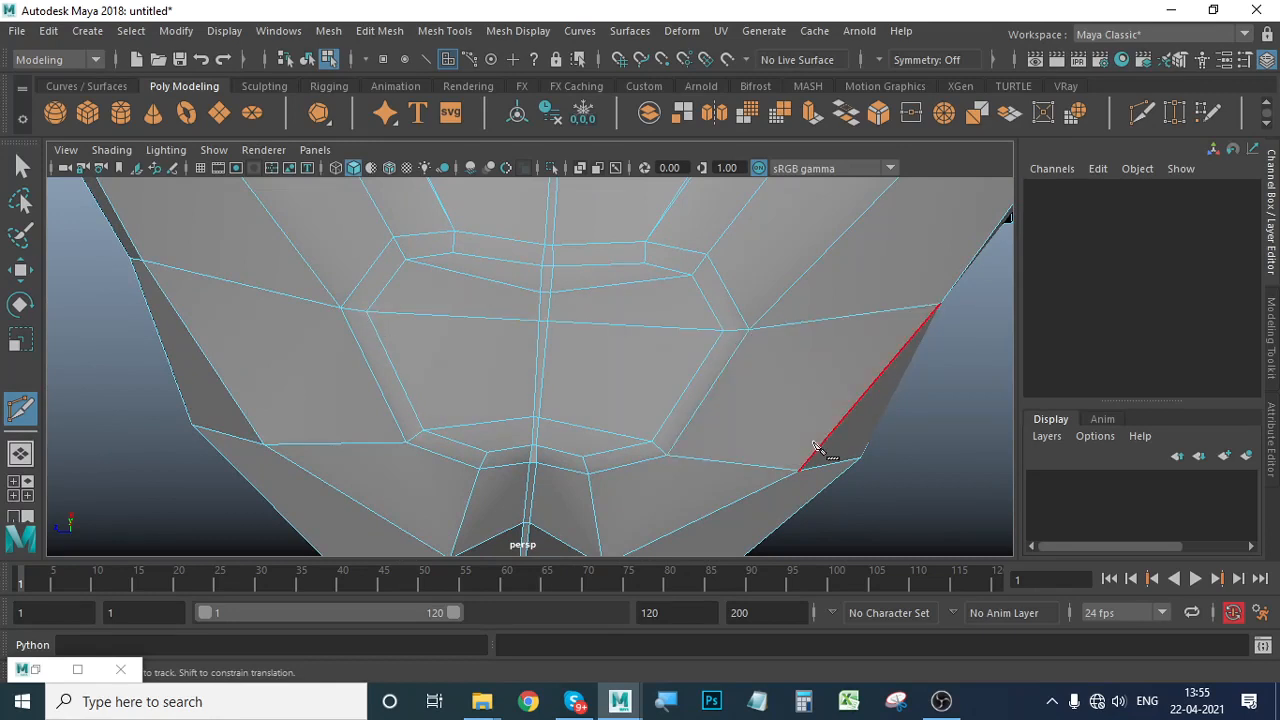
left_click(20, 270)
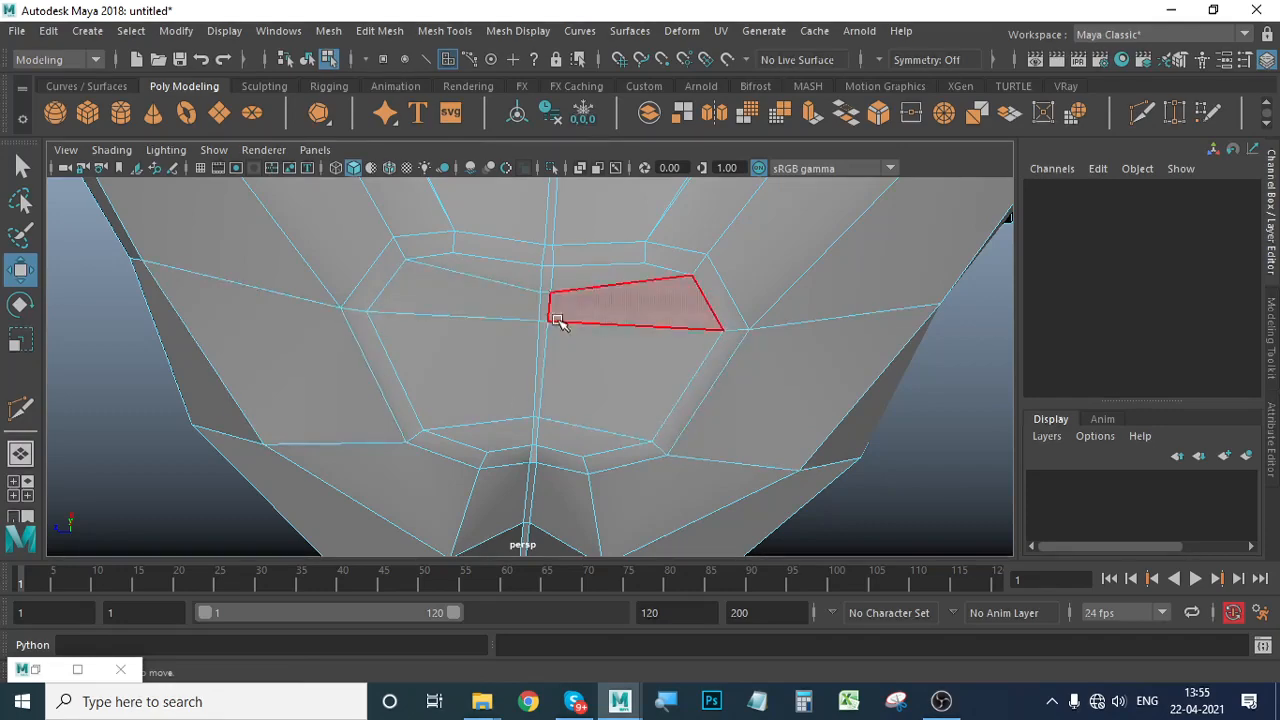
right_click_drag(610, 263, 690, 160)
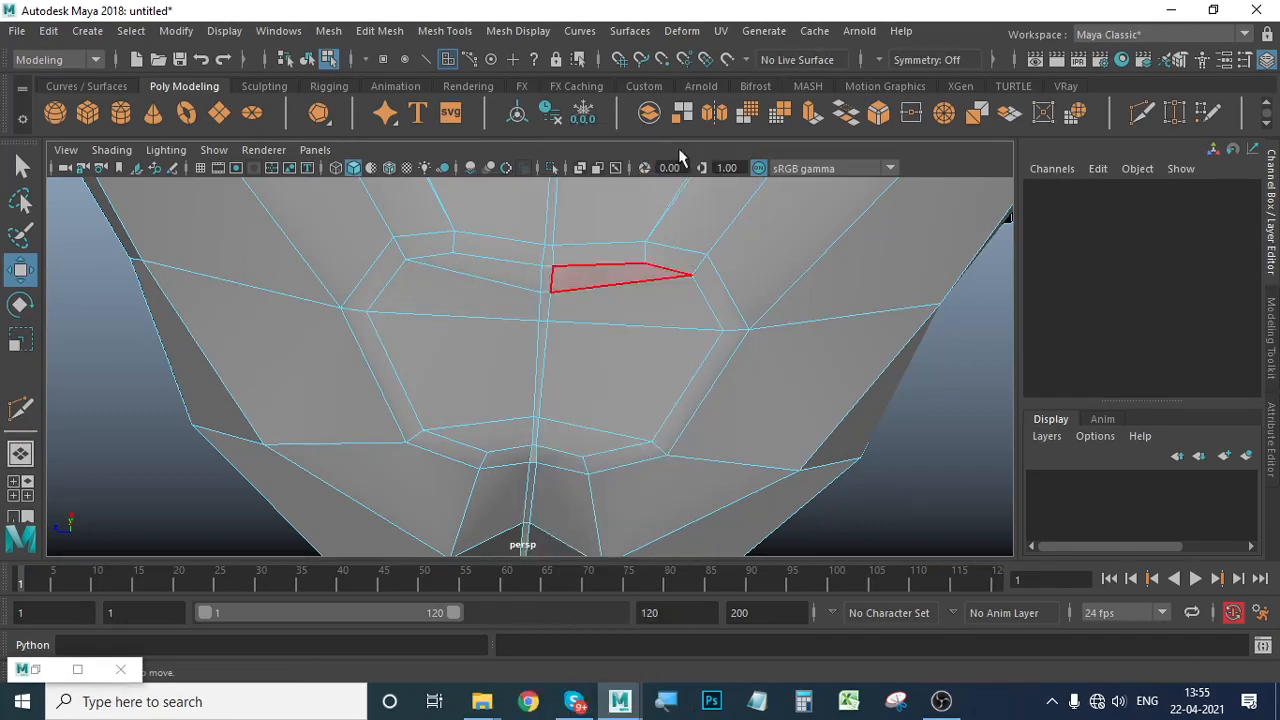
key("3")
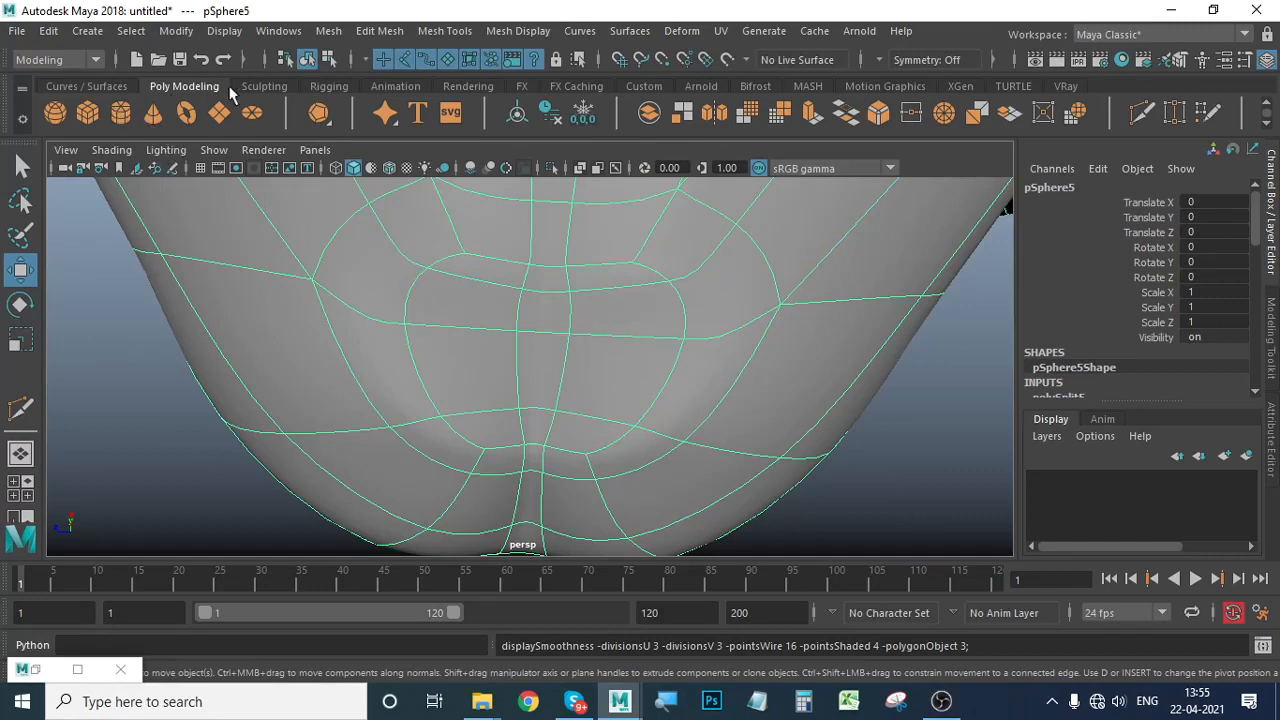
Set up a smaller Grab sculpting brush for the bear mesh and turn on Object Z symmetry.
left_click(264, 86)
left_click(153, 112)
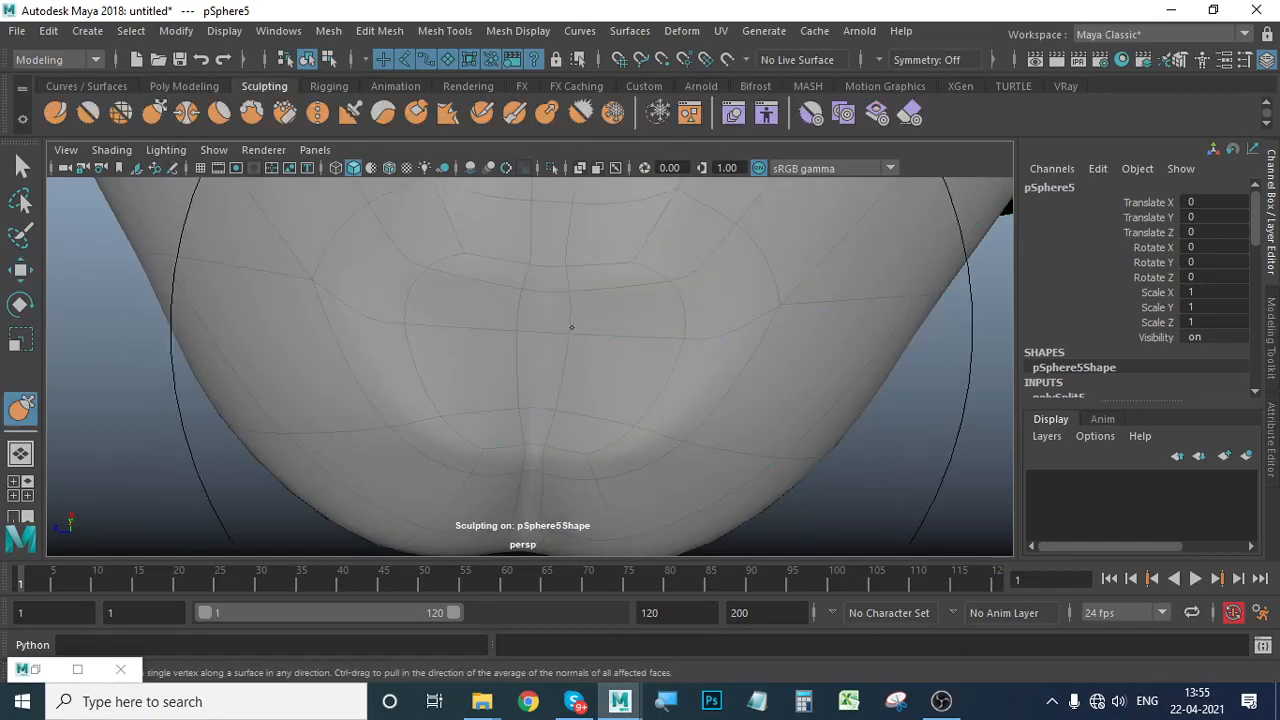
key("b")
left_click_drag(602, 370, 309, 362)
right_click_drag(671, 394, 549, 363, "alt")
left_click_drag(549, 363, 597, 454, "alt")
middle_click_drag(597, 454, 506, 372, "alt")
mouse_move(506, 372)
right_mouse_down("alt")
mouse_move(544, 423)
mouse_move(600, 423)
right_mouse_up("alt")
left_click(878, 60)
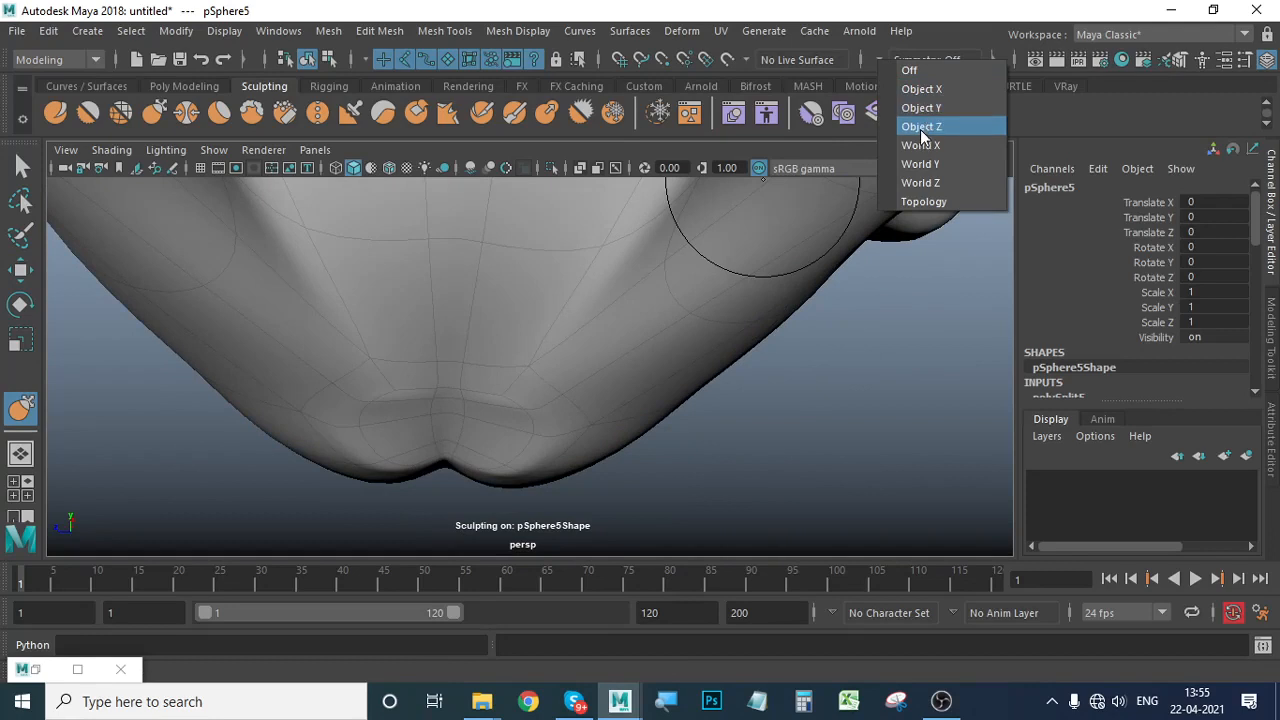
left_click(921, 127)
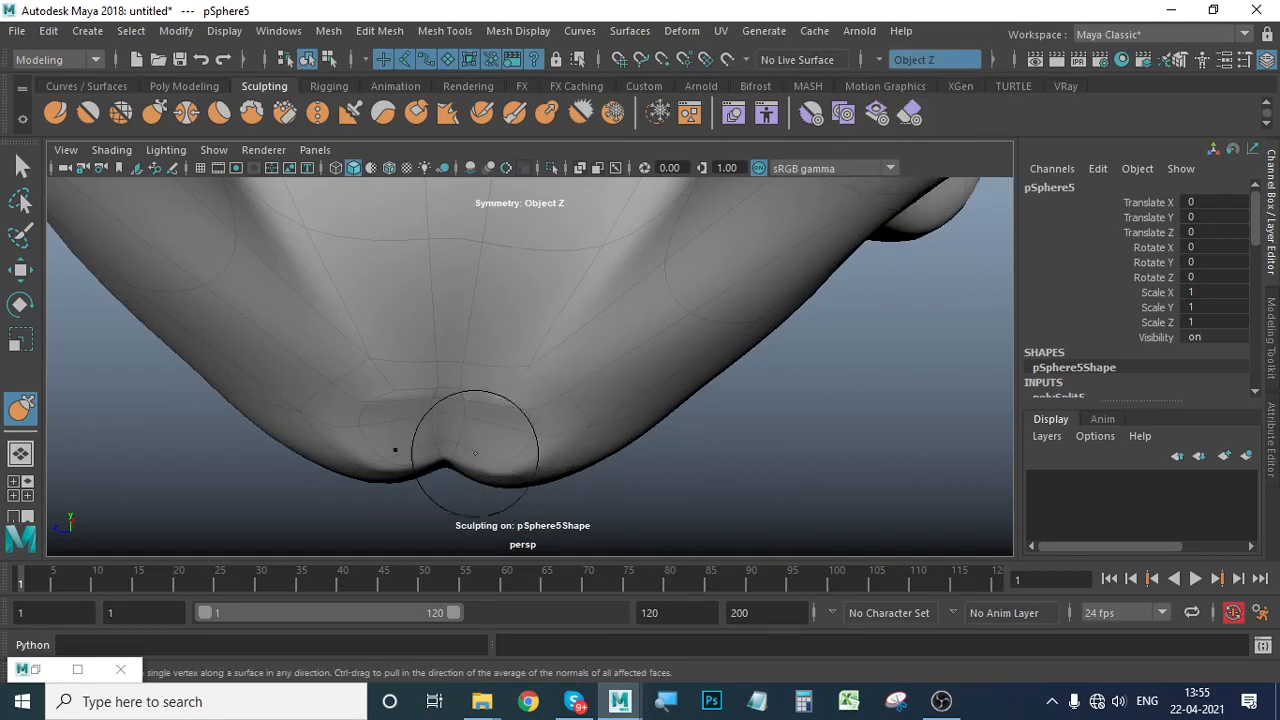
Pull the rebuilt bottom cap on both sides of the center crease and smooth its surface.
left_click_drag(524, 443, 514, 466)
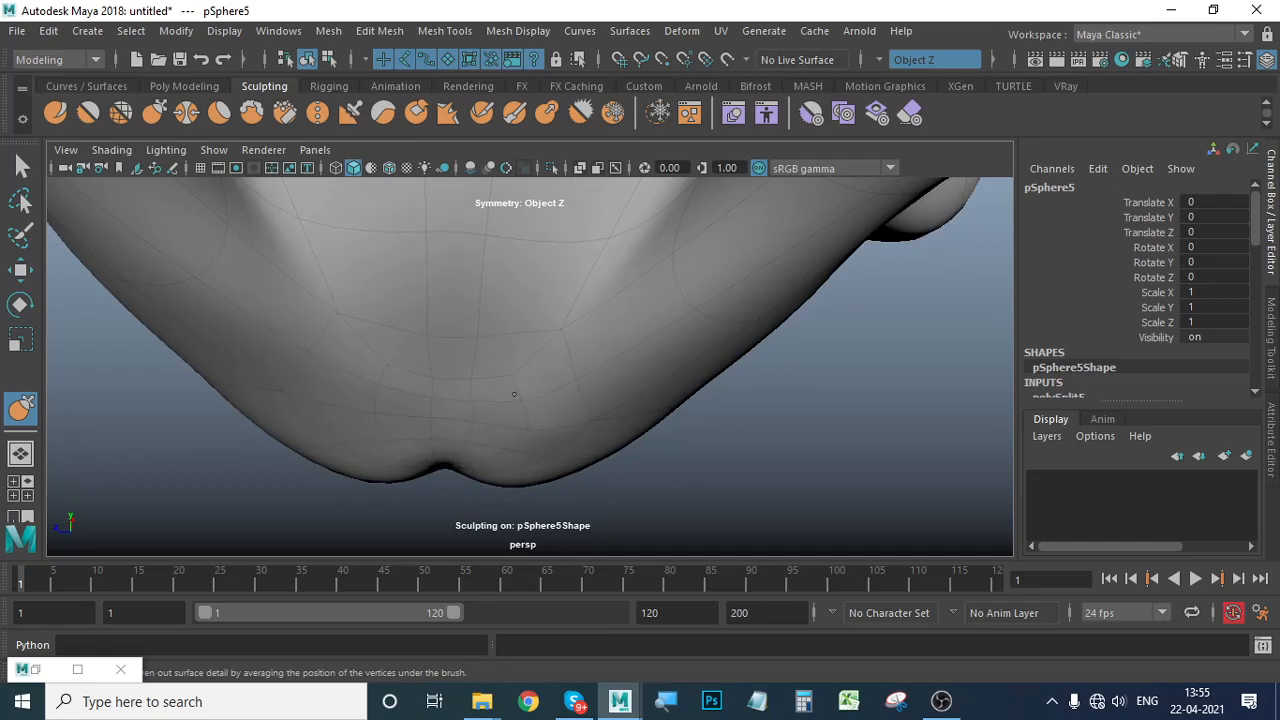
mouse_move(488, 476)
left_mouse_down("alt")
mouse_move(629, 403)
mouse_move(583, 437)
mouse_move(529, 351)
mouse_move(482, 403)
left_mouse_up("alt")
scroll(334, 466, "up", 5)
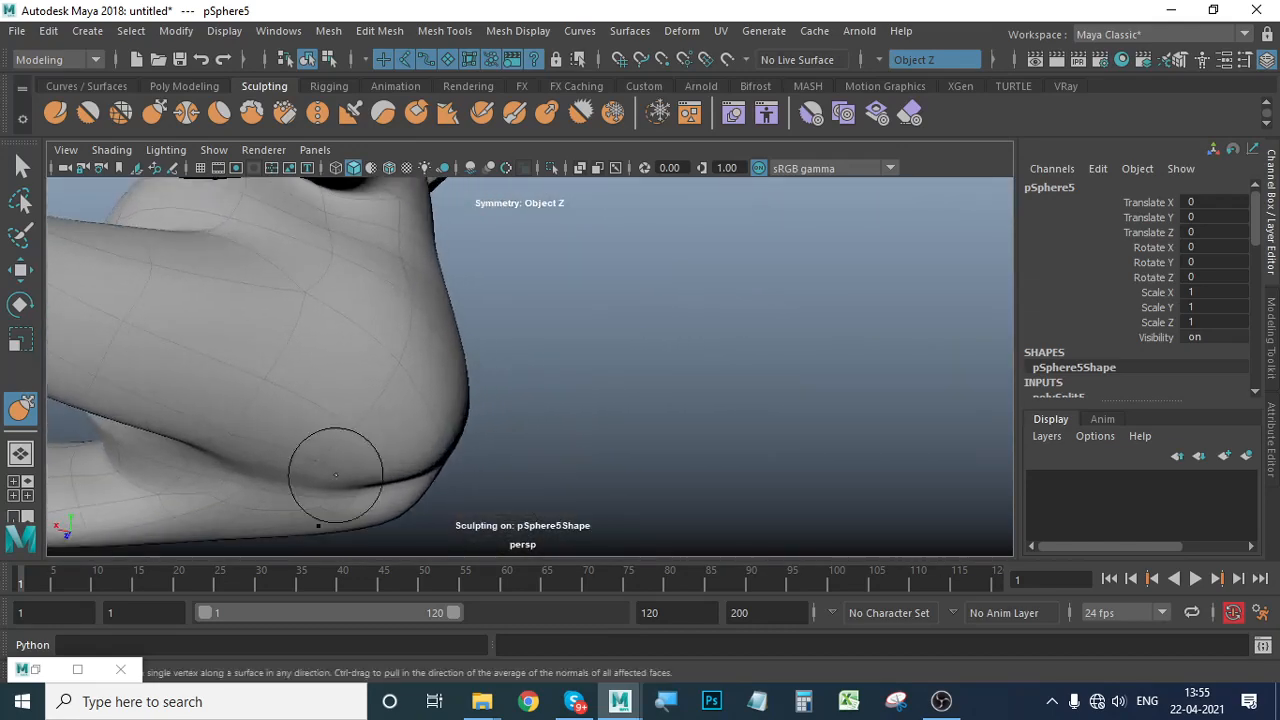
Reshape the side crease where the leg meets the lower body by pulling its surface with the Grab brush.
middle_click_drag(385, 468, 543, 371, "alt")
left_click_drag(543, 371, 474, 391, "alt")
middle_click_drag(474, 391, 582, 376, "alt")
left_click_drag(582, 376, 500, 357, "alt")
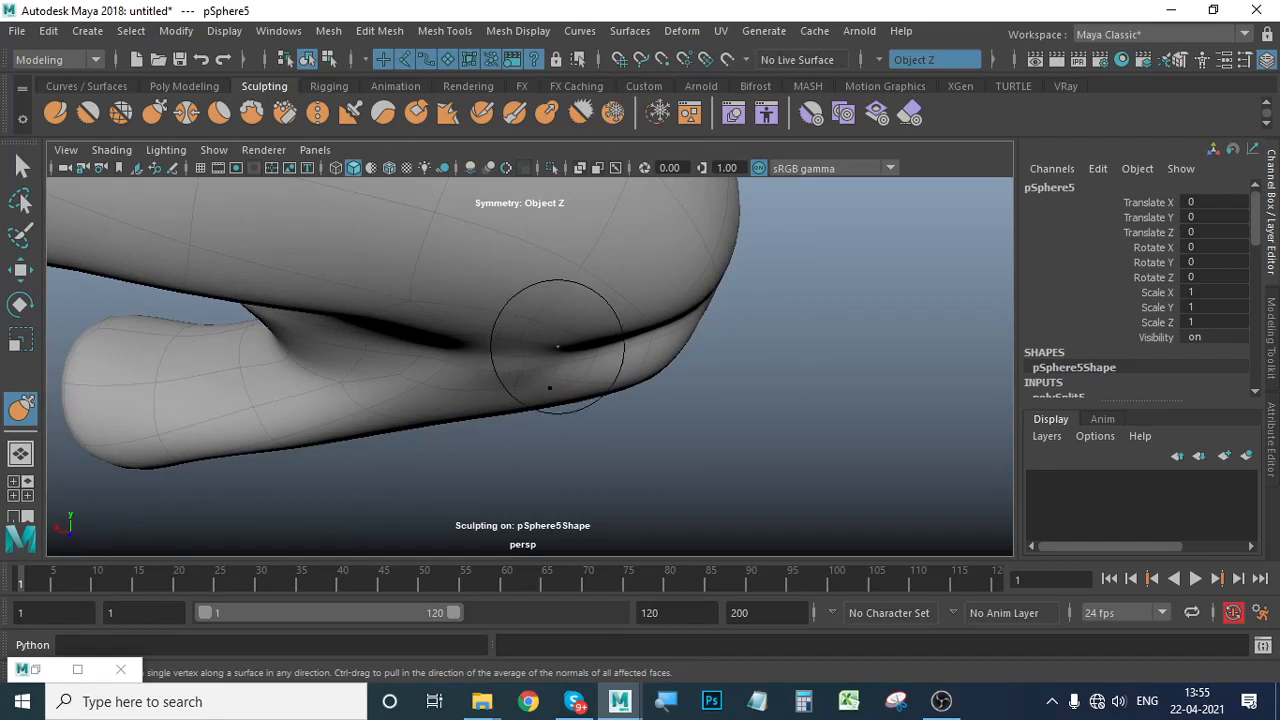
left_click_drag(571, 377, 572, 363)
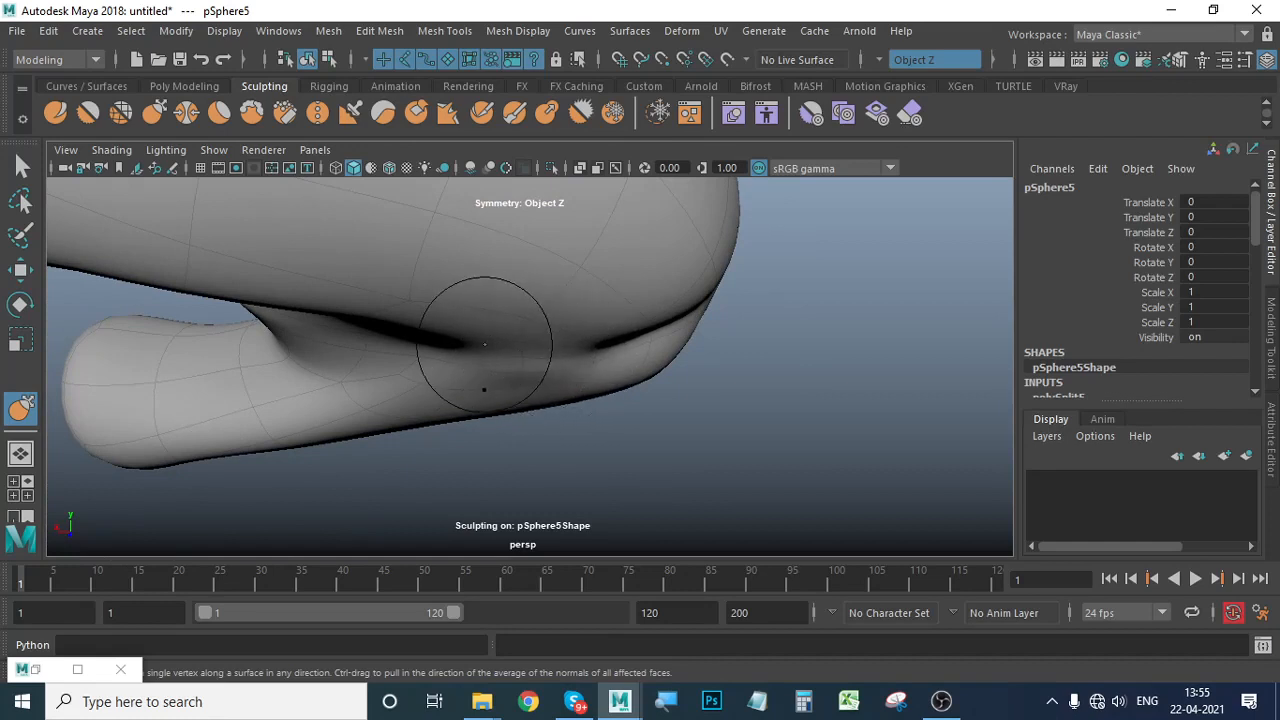
mouse_move(479, 342)
left_mouse_down()
mouse_move(452, 351)
mouse_move(631, 423)
mouse_move(617, 430)
mouse_move(597, 389)
mouse_move(617, 409)
mouse_move(572, 379)
mouse_move(450, 393)
left_mouse_up()
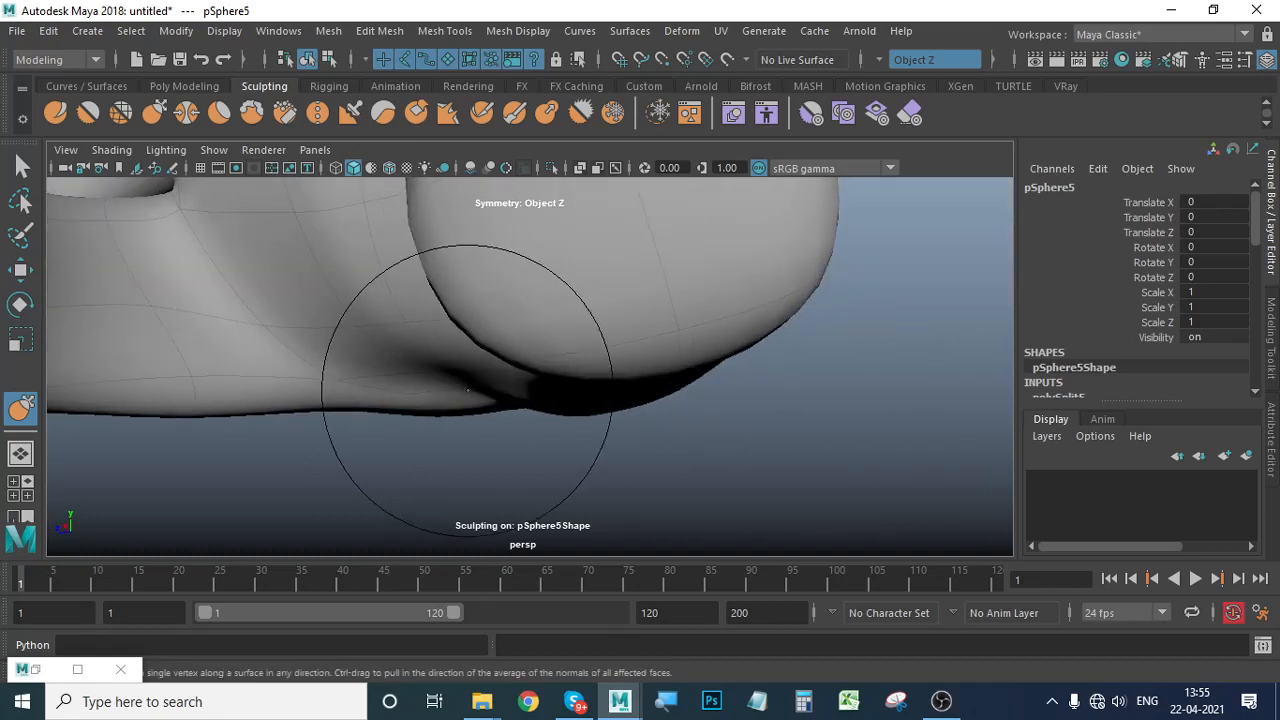
Refine the underside between the legs with grab strokes and smooth the area around the center crease.
left_click_drag(481, 443, 451, 420, "alt")
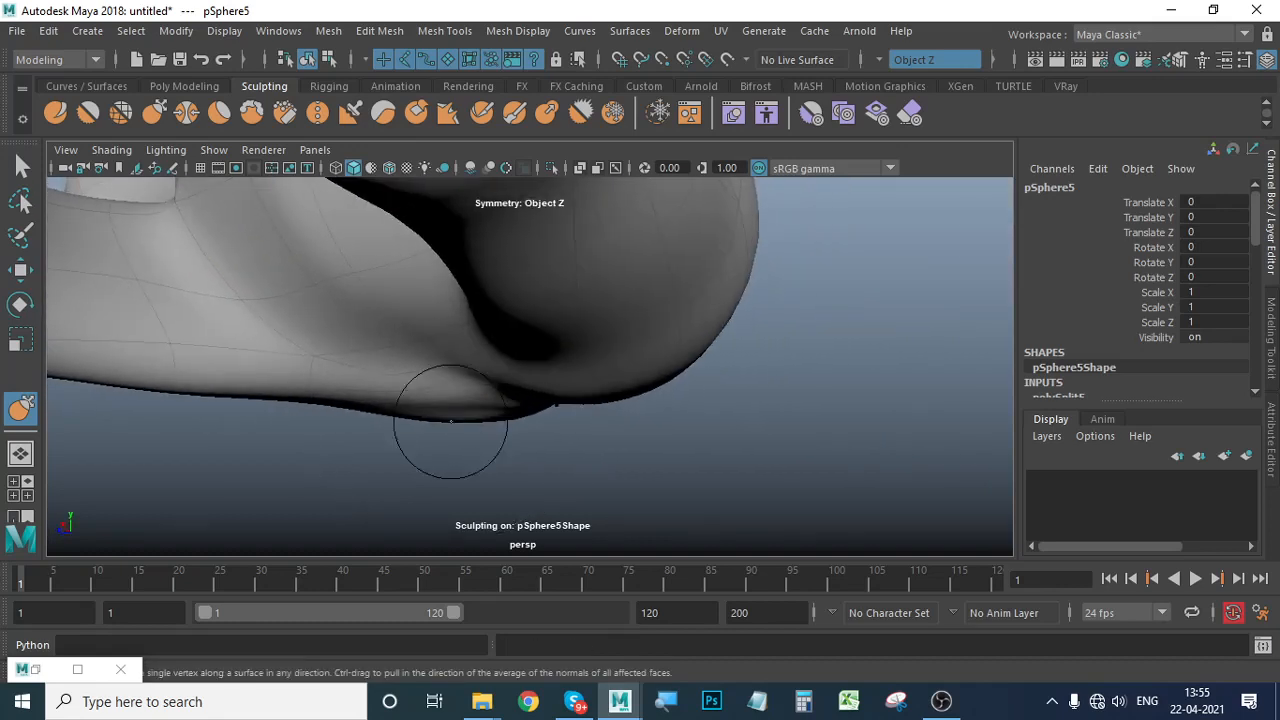
mouse_move(420, 364)
left_mouse_down()
mouse_move(415, 377)
mouse_move(620, 449)
mouse_move(614, 414)
mouse_move(651, 437)
left_mouse_up()
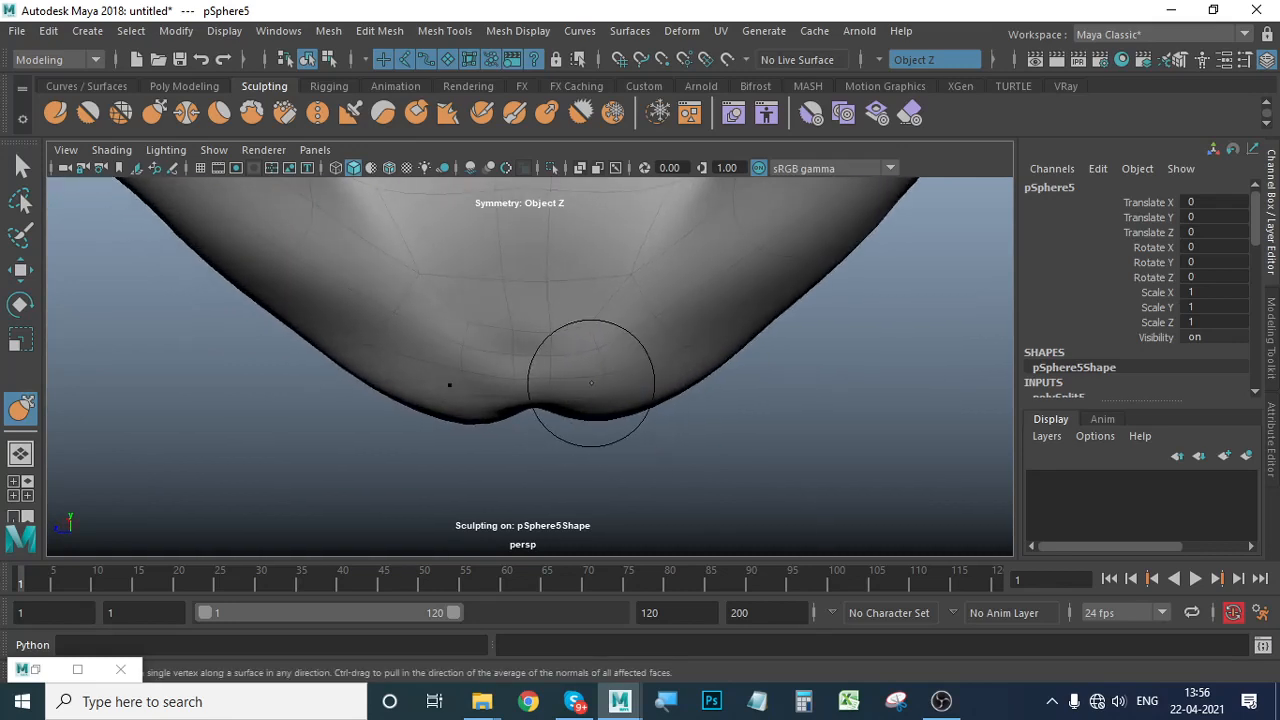
mouse_move(579, 367)
left_mouse_down("shift")
mouse_move(593, 398)
mouse_move(730, 465)
mouse_move(771, 437)
mouse_move(720, 429)
mouse_move(725, 461)
mouse_move(700, 430)
left_mouse_up("shift")
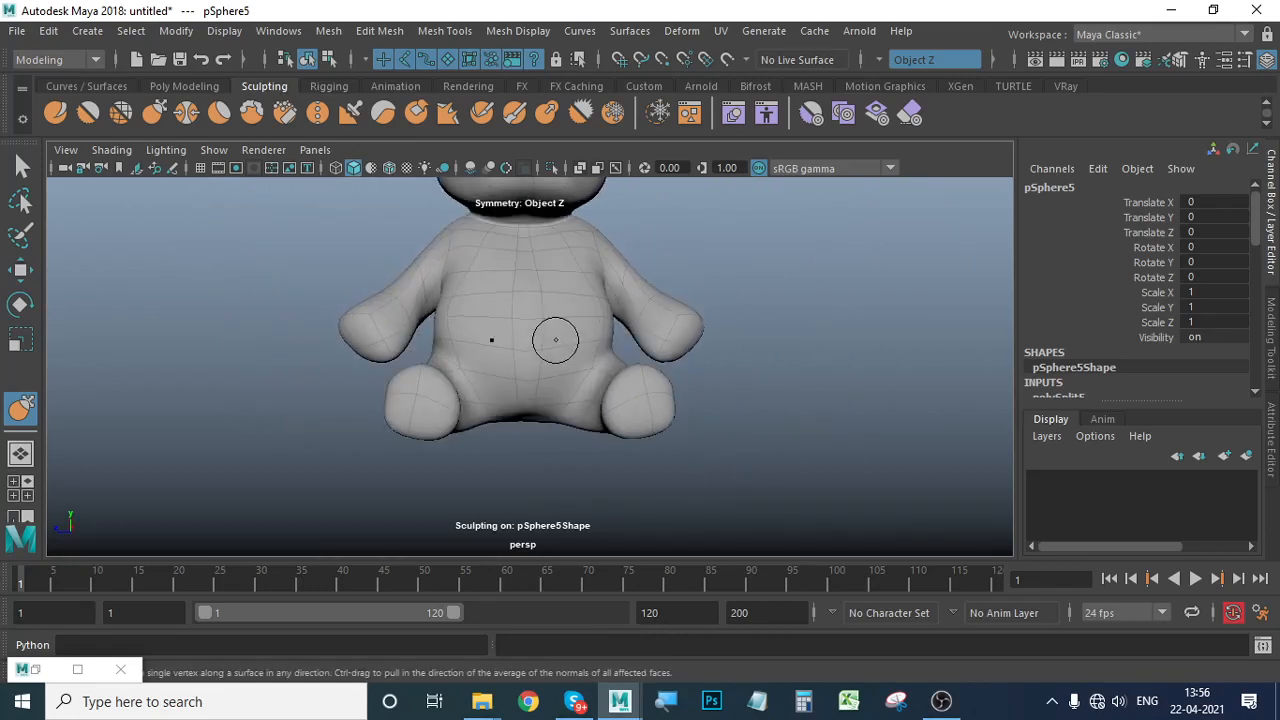
Center the bear's pivot and move the bear up along Y by about 41 units.
middle_click_drag(561, 402, 544, 449, "alt")
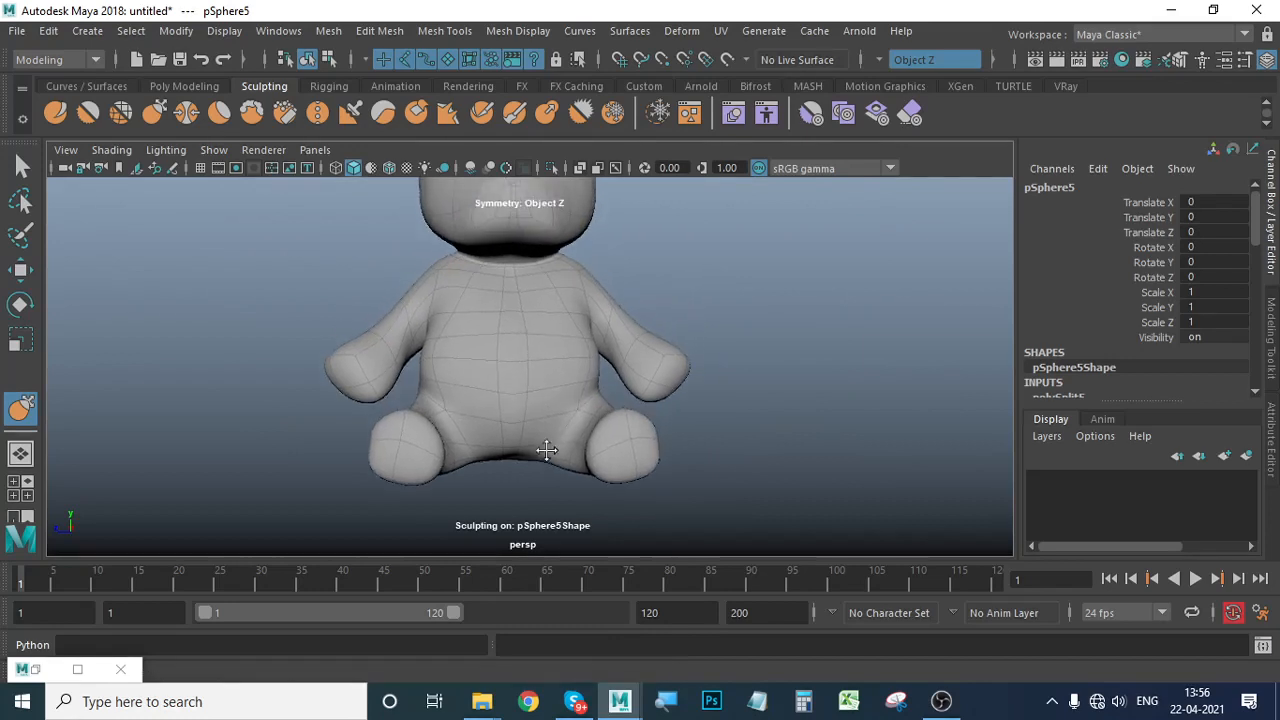
right_click_drag(513, 414, 601, 448, "alt")
middle_click_drag(601, 448, 617, 440, "alt")
left_click_drag(545, 432, 542, 436, "alt")
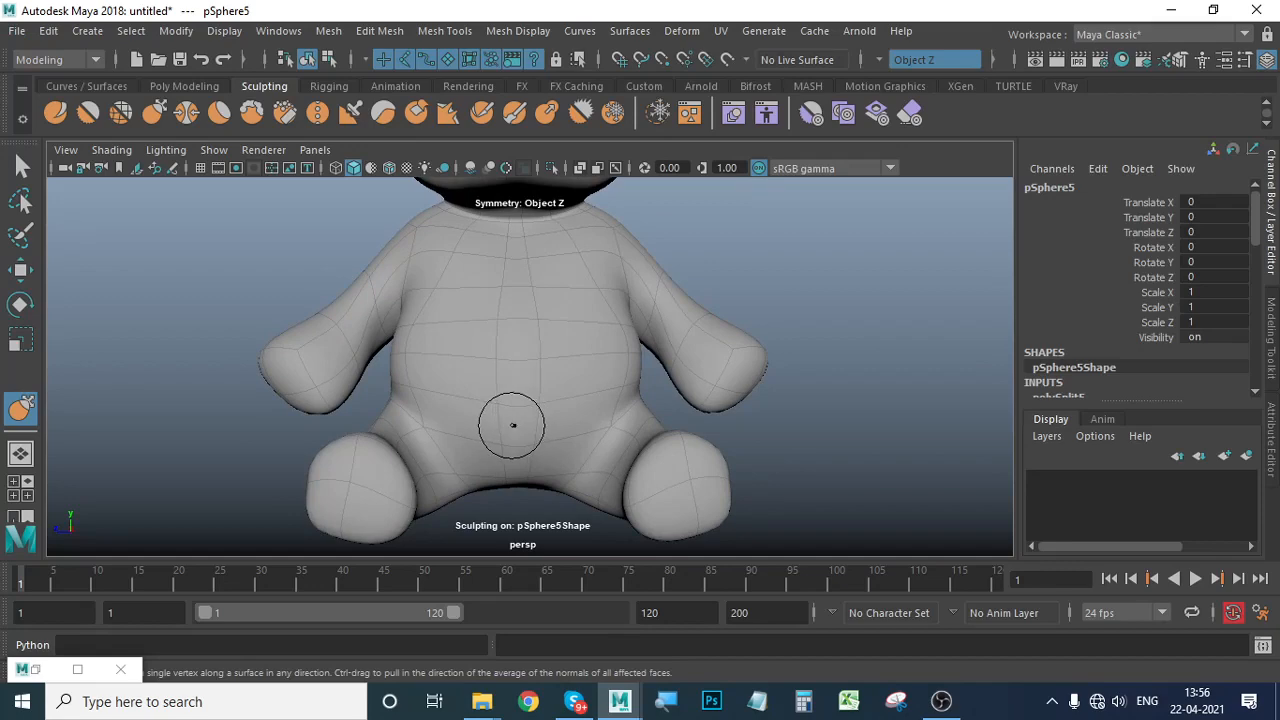
left_click(20, 270)
scroll(737, 409, "down", 7)
middle_click_drag(694, 405, 684, 426, "alt")
scroll(624, 420, "up", 3)
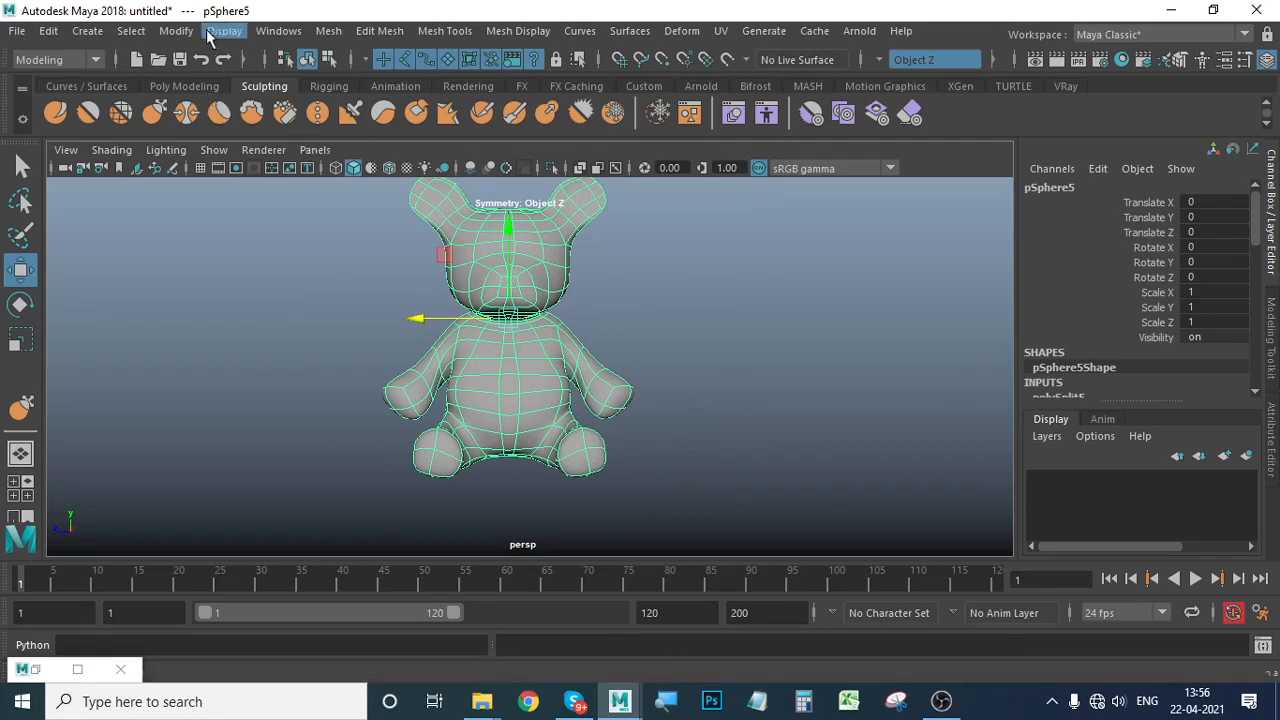
left_click(176, 31)
left_click(212, 168)
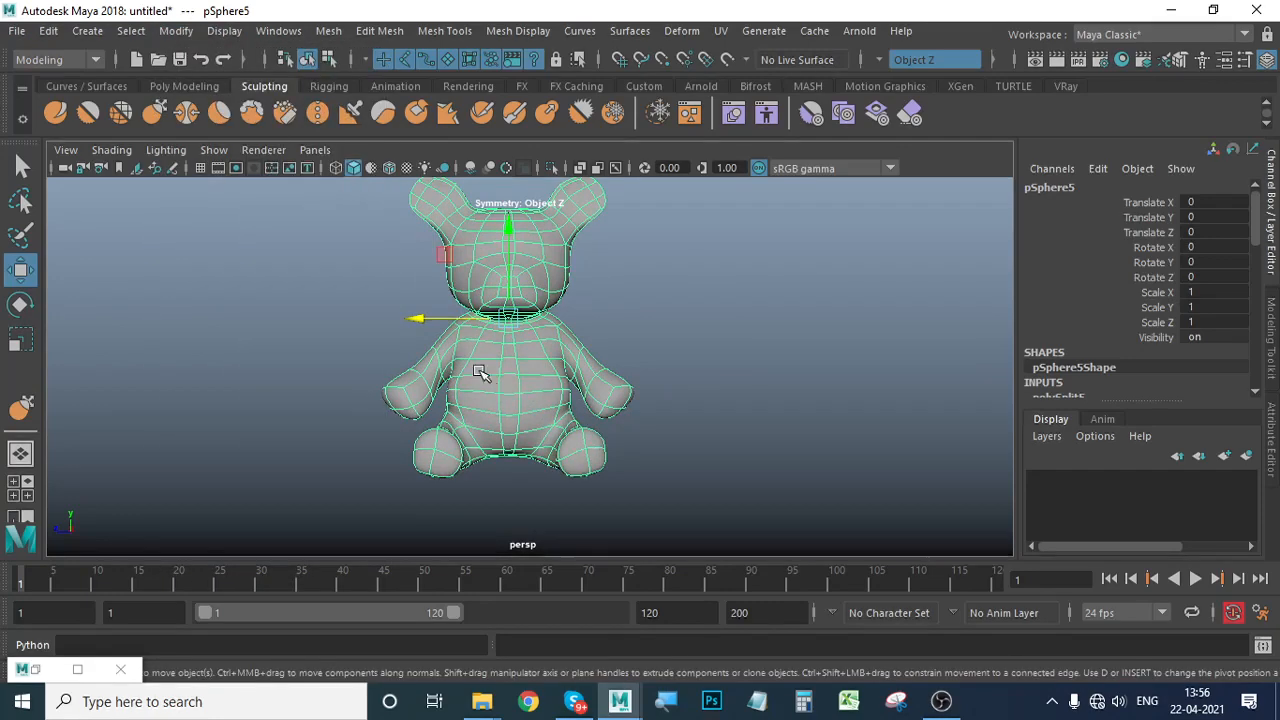
left_click_drag(505, 244, 520, 5)
Turn off symmetry and display the grid in the viewport.
left_click(880, 59)
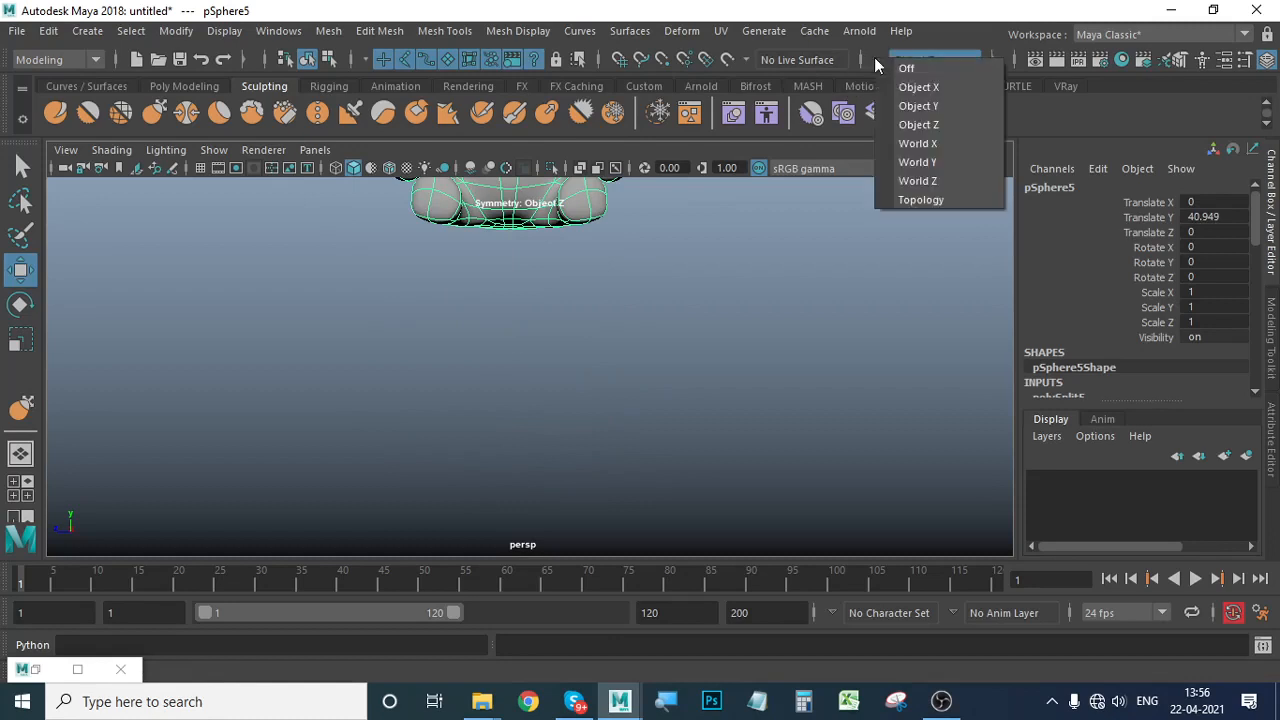
left_click(920, 69)
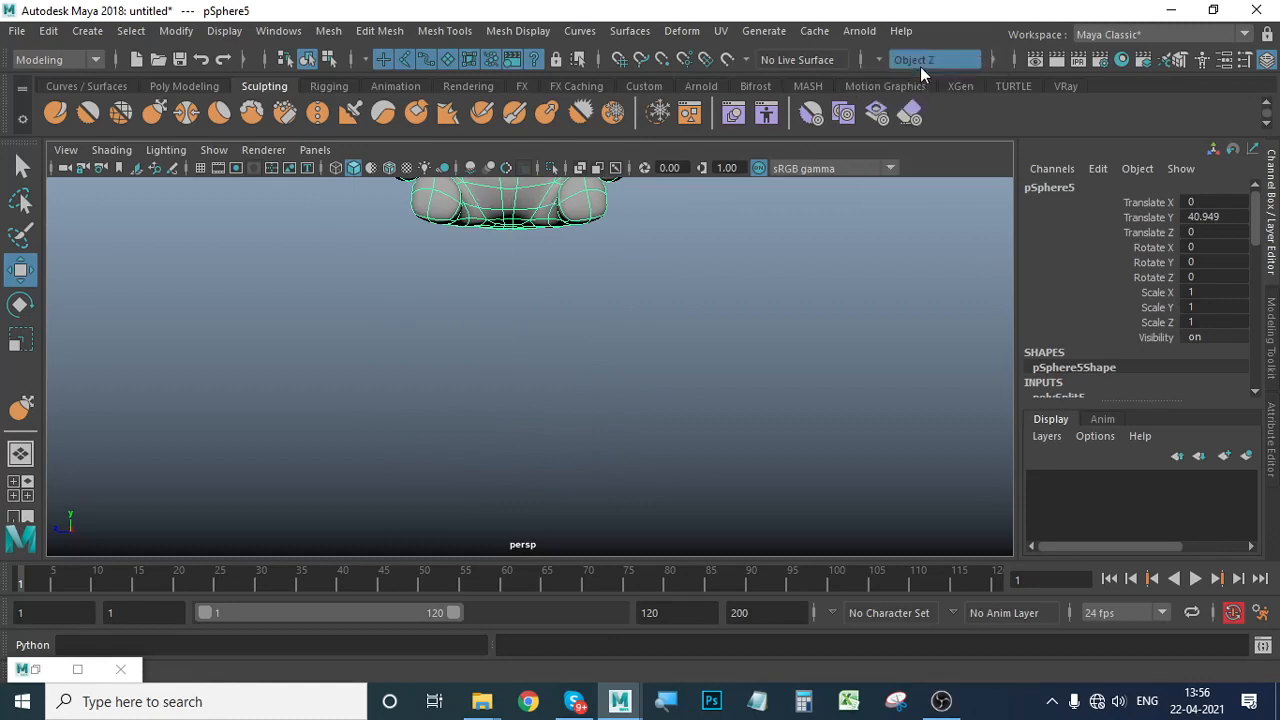
left_click(206, 182)
left_click(201, 167)
left_click_drag(574, 449, 548, 464, "alt")
middle_click_drag(548, 464, 543, 436, "alt")
Try to snap the bear to the grid center along the vertical axis, and undo the move.
left_click(514, 316)
right_click_drag(393, 438, 680, 505, "alt")
middle_click_drag(630, 500, 596, 310, "alt")
left_click_drag(512, 346, 503, 371, "alt")
right_click_drag(503, 371, 568, 340, "alt")
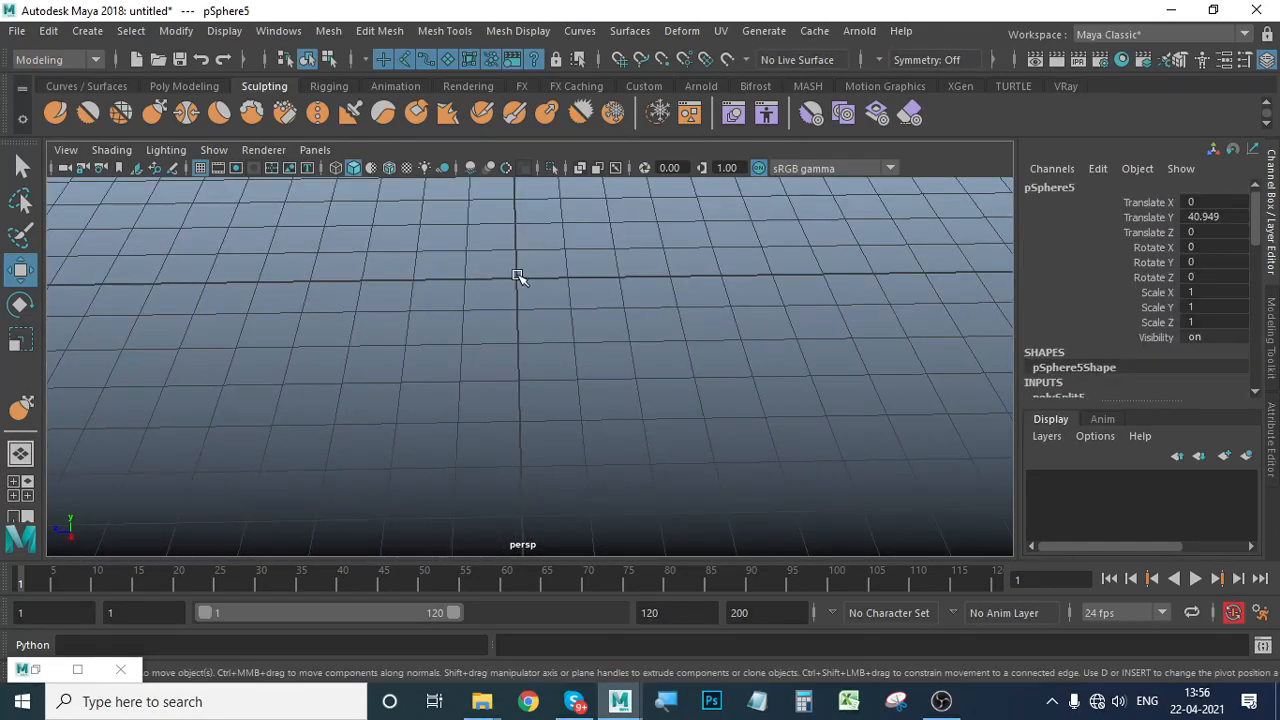
middle_click_drag(518, 276, 514, 281)
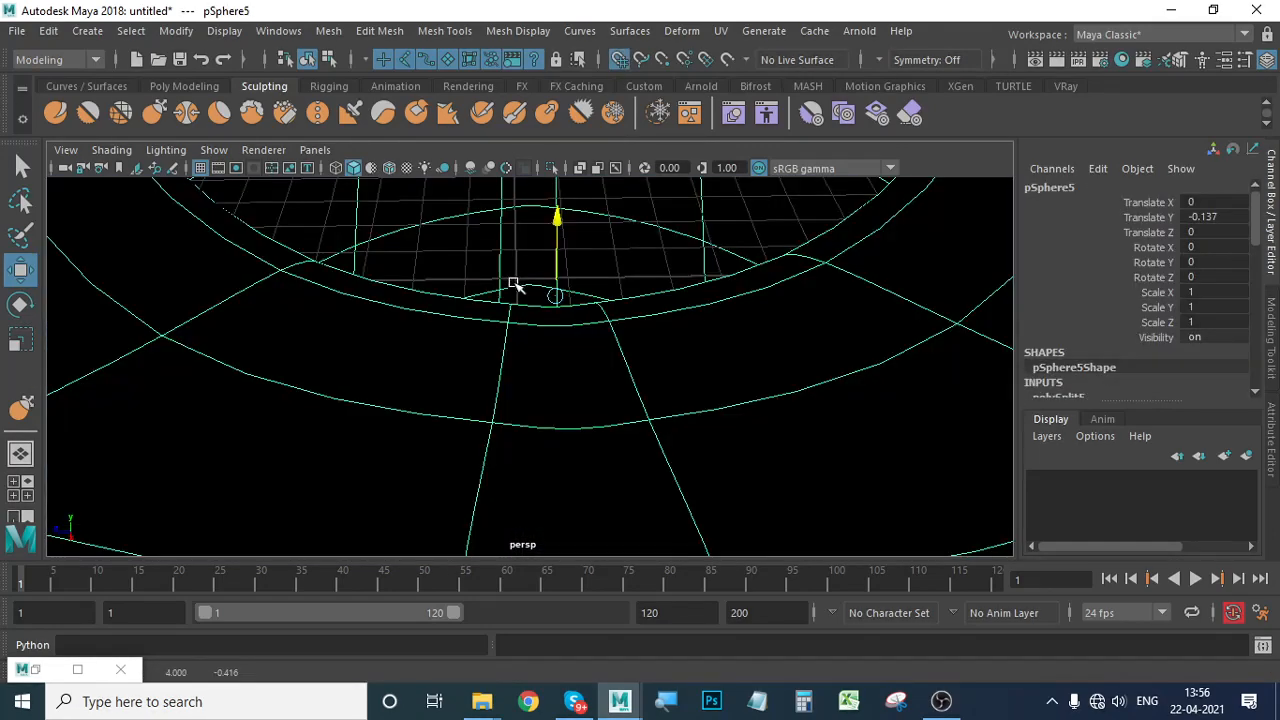
key("ctrl+z")
Grid-snap the bear's pivot to the grid center, moving it freely on all axes.
scroll(603, 340, "down", 5)
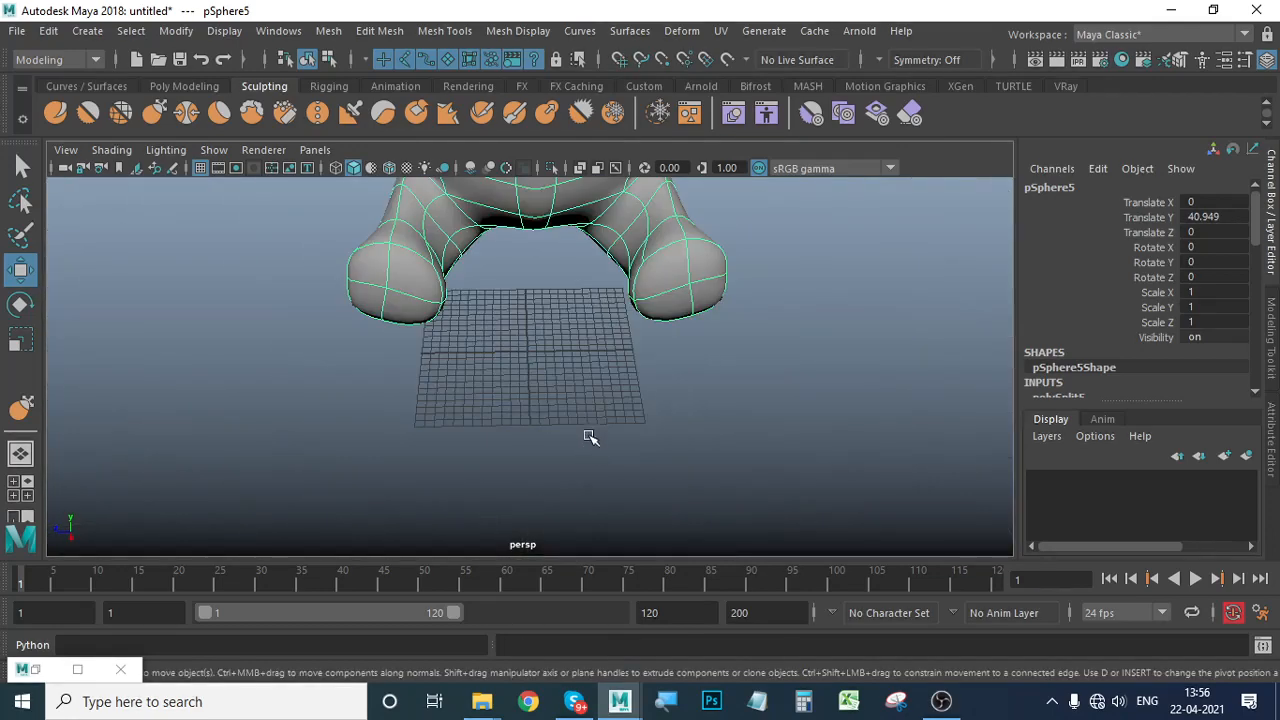
scroll(565, 380, "up", 3)
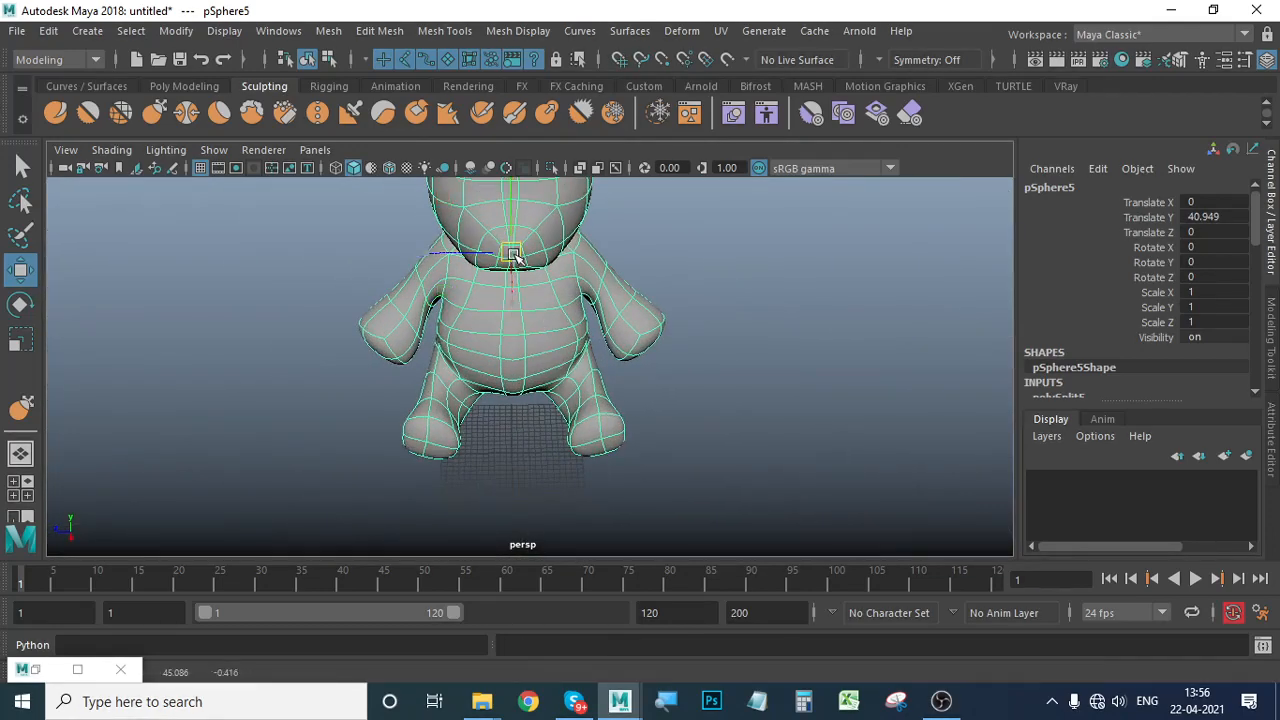
scroll(594, 451, "up", 10)
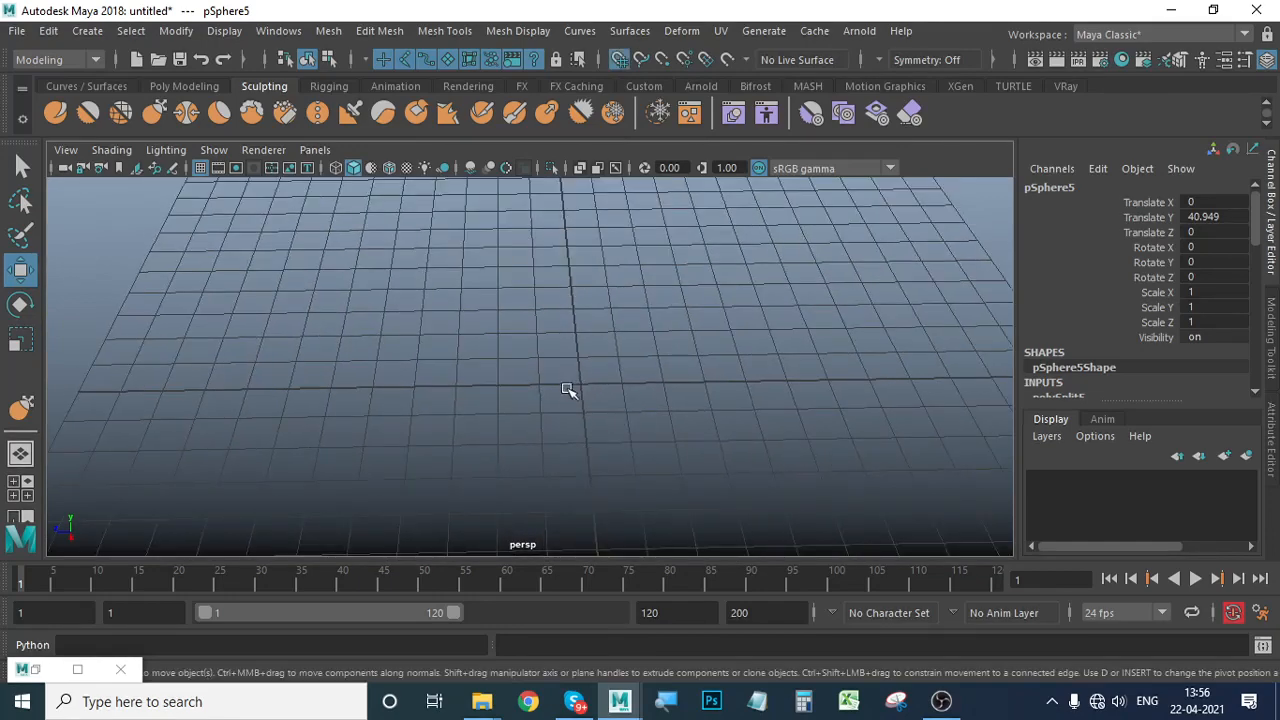
middle_click(580, 383)
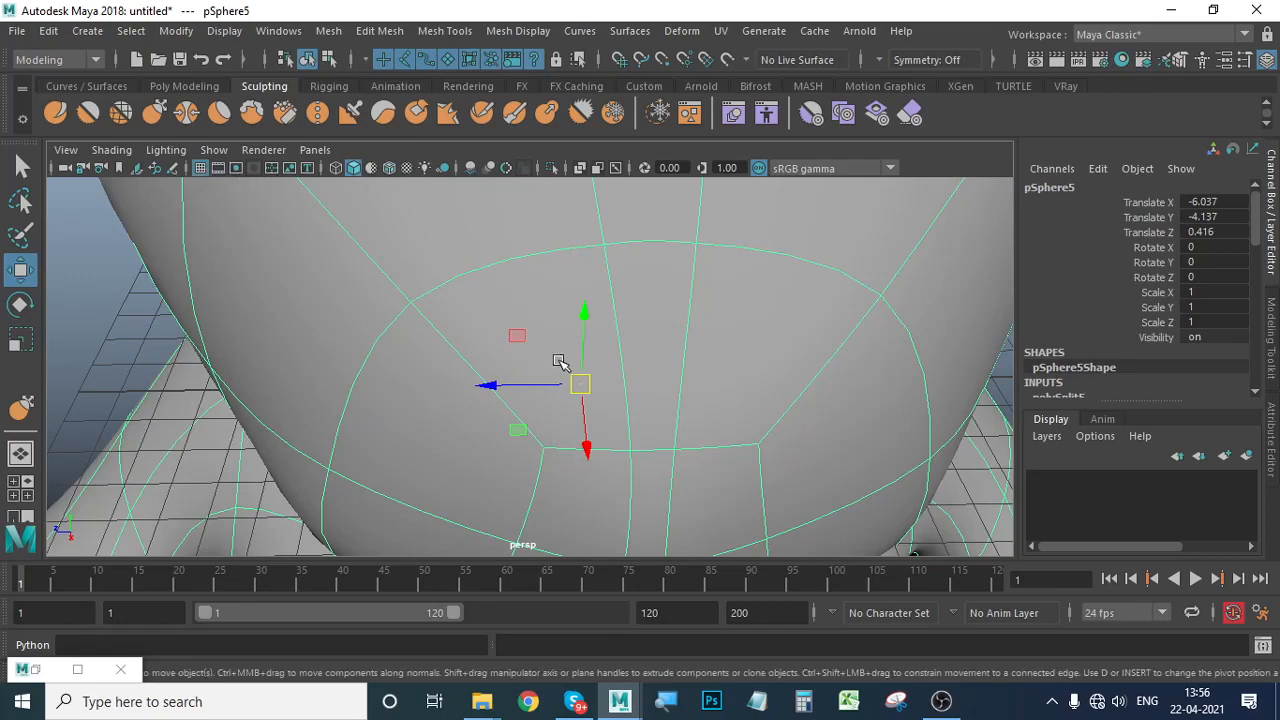
scroll(559, 357, "down", 5)
left_click_drag(553, 362, 703, 203, "alt")
Examine the bear's pivot alignment with the grid center in X-ray and wireframe display, and return to shaded display.
left_click(580, 170)
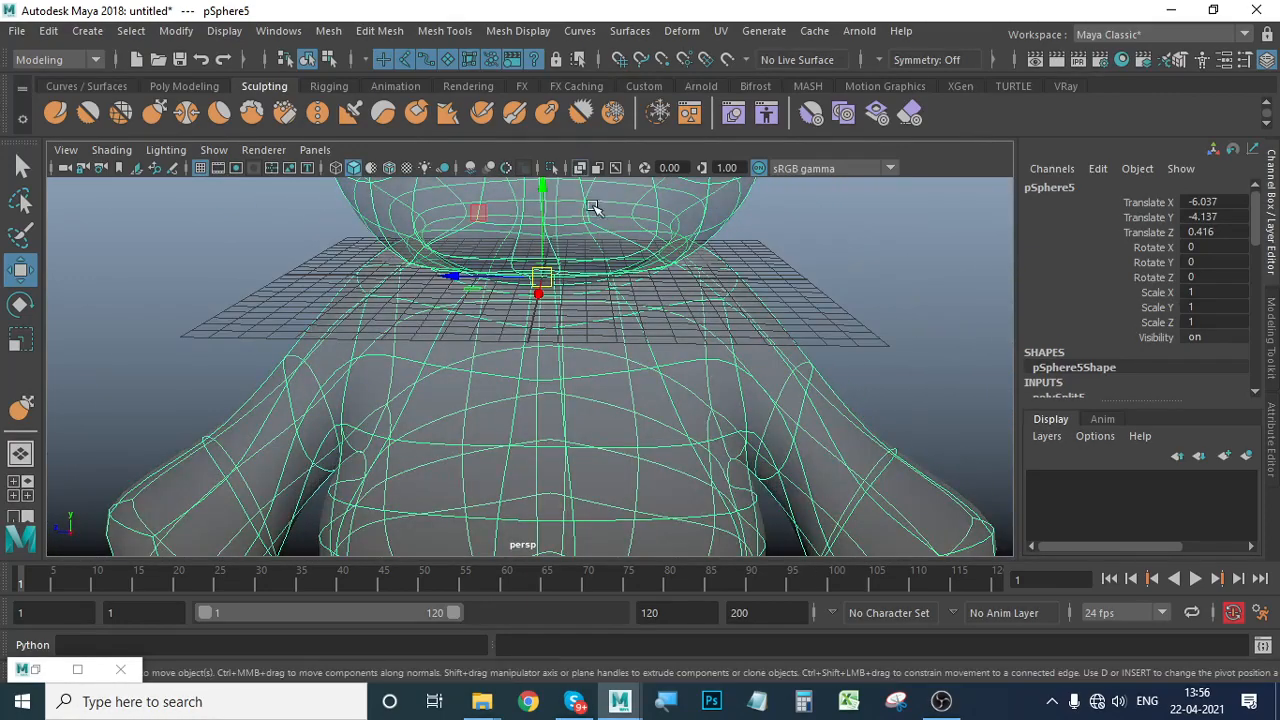
mouse_move(592, 222)
left_mouse_down("alt")
mouse_move(574, 337)
mouse_move(594, 386)
left_mouse_up("alt")
right_click_drag(594, 386, 721, 466, "alt")
left_click_drag(721, 466, 611, 354, "alt")
right_click_drag(611, 354, 547, 323, "alt")
left_click_drag(547, 323, 742, 449, "alt")
left_click(598, 170)
left_click(337, 168)
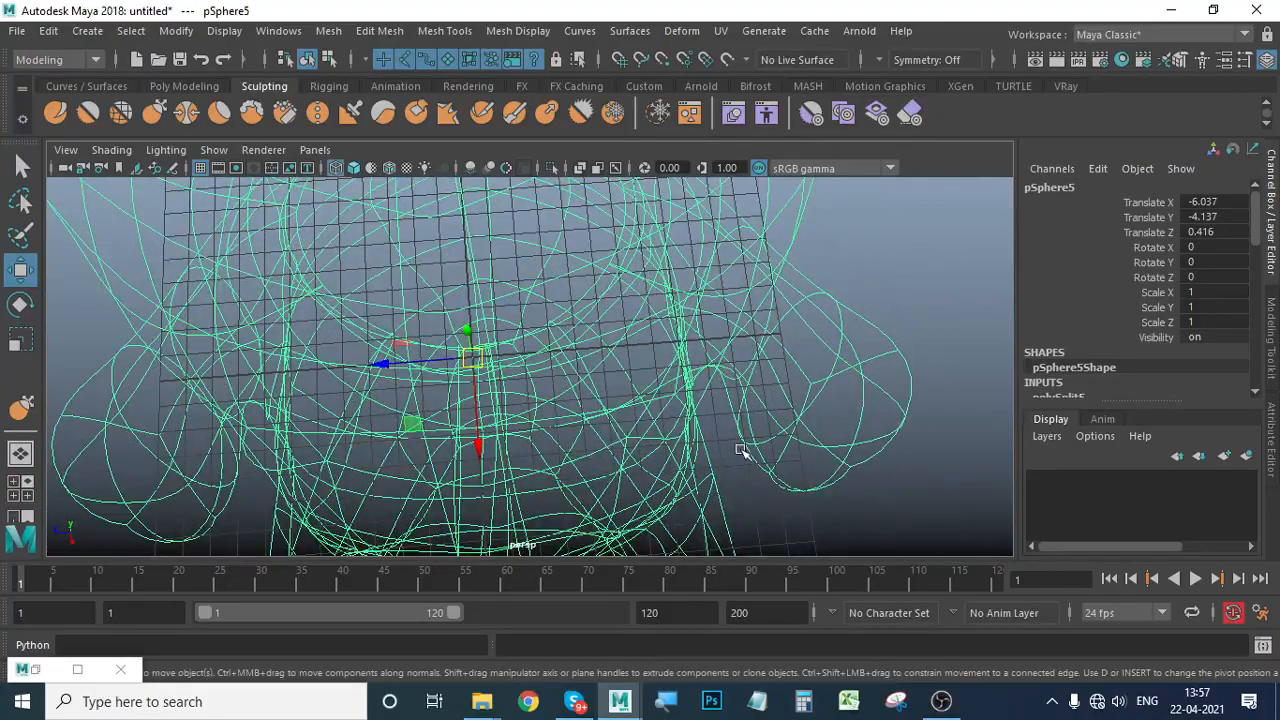
right_click_drag(742, 449, 890, 464, "alt")
left_click_drag(890, 464, 770, 410, "alt")
scroll(690, 411, "down", 4)
left_click_drag(666, 411, 538, 438, "alt")
scroll(654, 391, "up", 5)
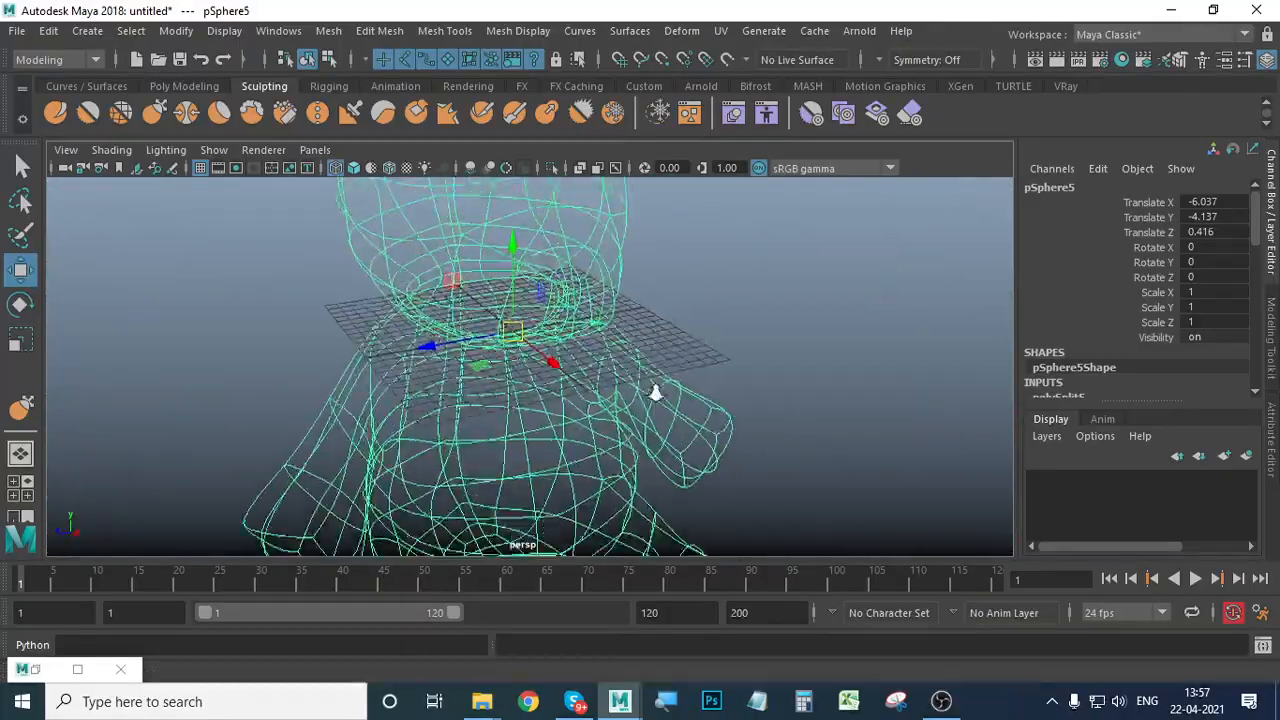
middle_click_drag(654, 391, 573, 470, "alt")
left_click_drag(573, 470, 590, 430, "alt")
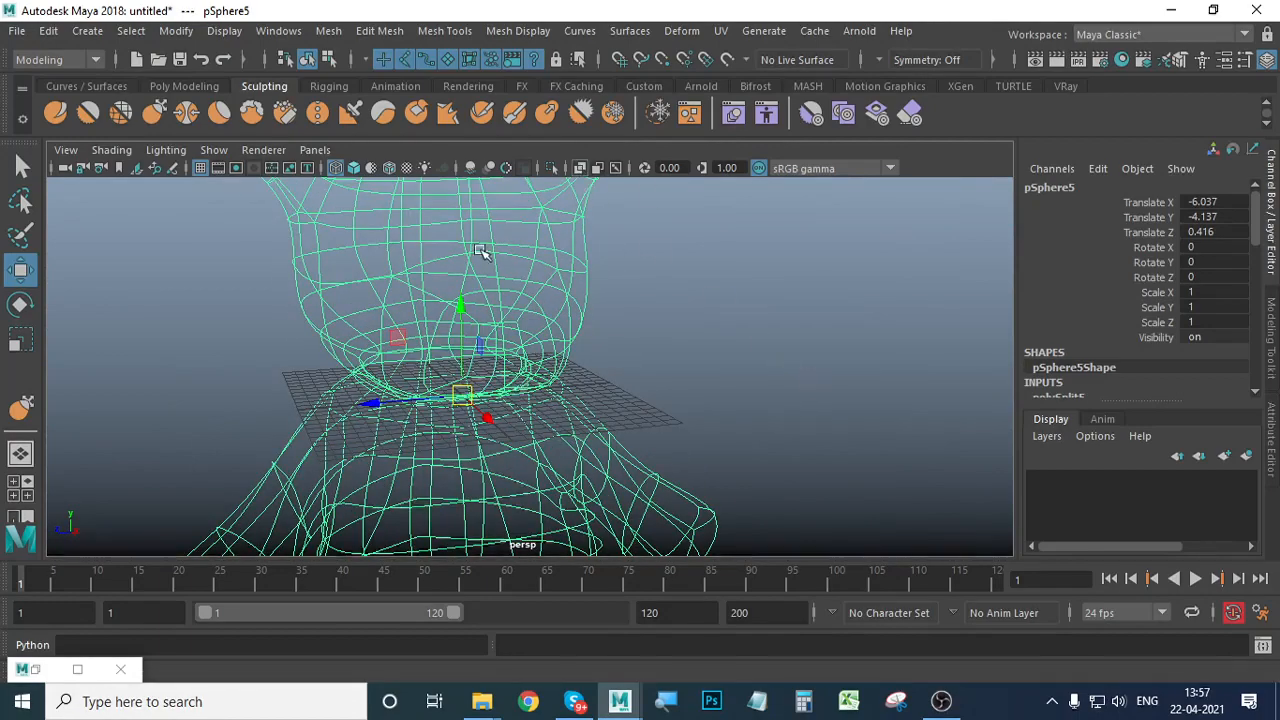
left_click(355, 168)
mouse_move(610, 380)
left_mouse_down("alt")
mouse_move(569, 420)
mouse_move(537, 417)
left_mouse_up("alt")
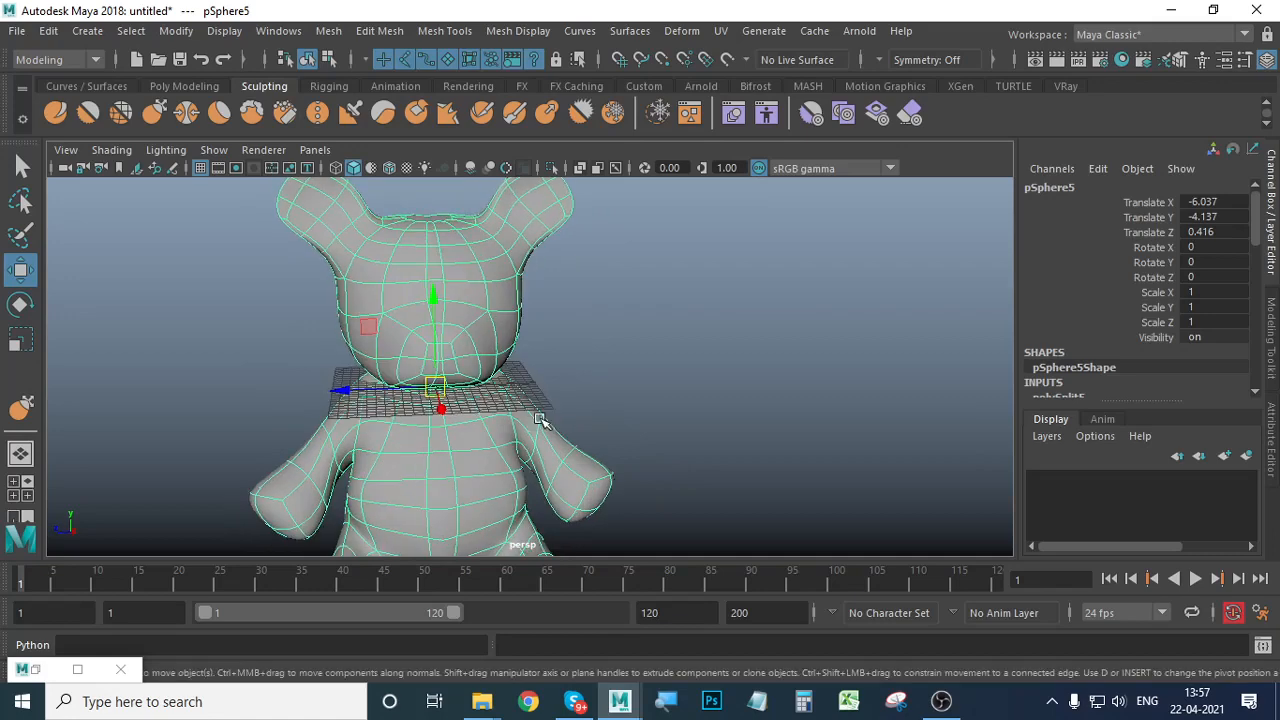
Delete the bear's construction history and freeze its transformations.
left_click(48, 30)
mouse_move(152, 251)
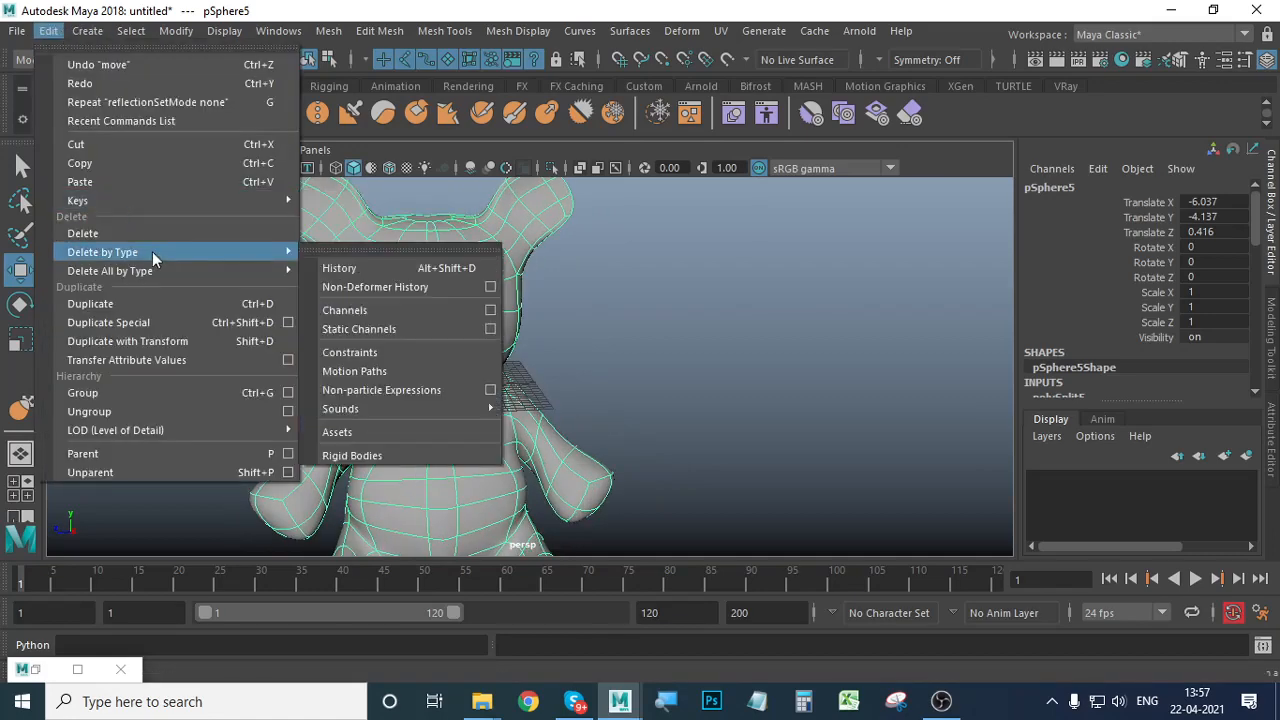
left_click(391, 271)
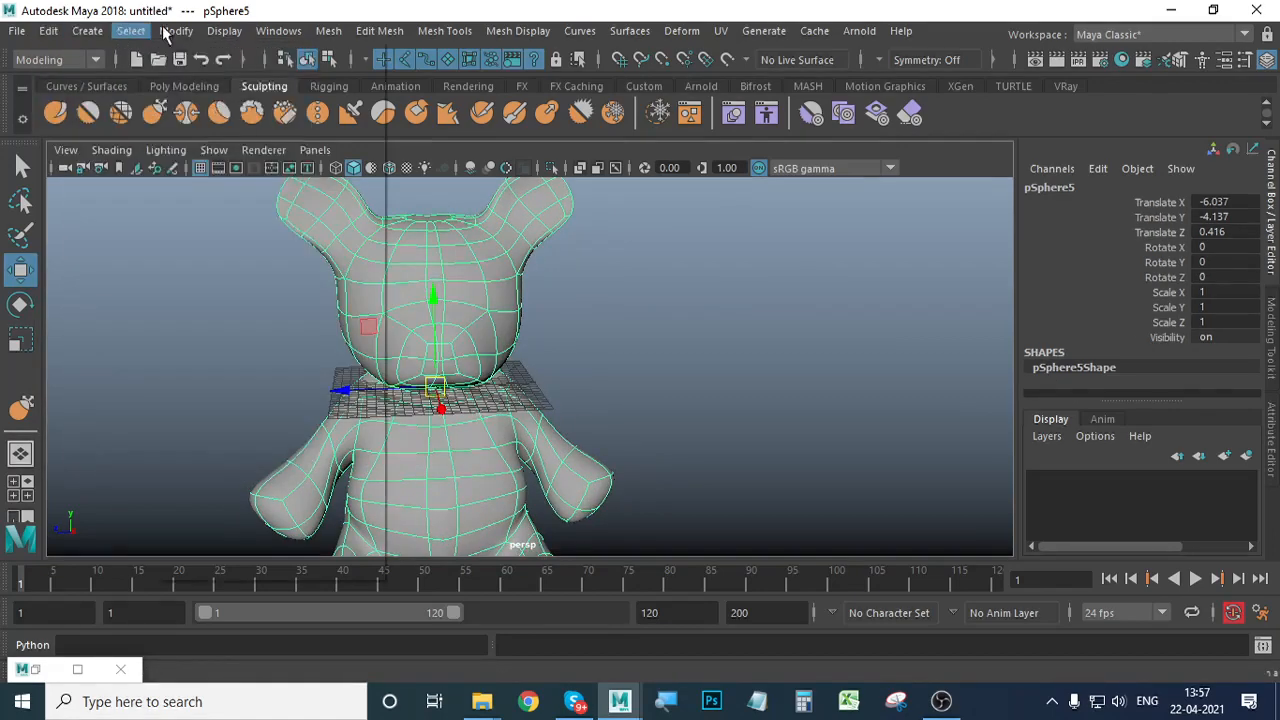
left_click(176, 30)
left_click(240, 117)
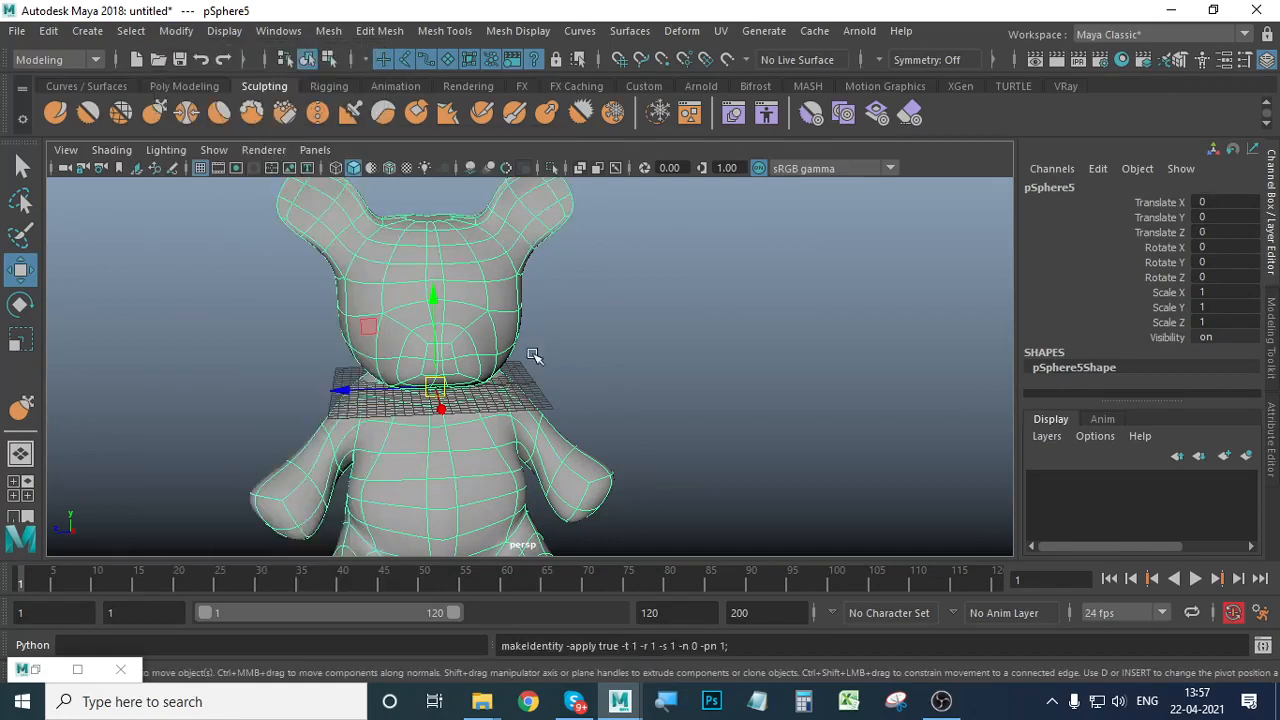
Set the modeling symmetry to Object X.
scroll(508, 393, "down", 3)
scroll(571, 349, "up", 3)
left_click(877, 60)
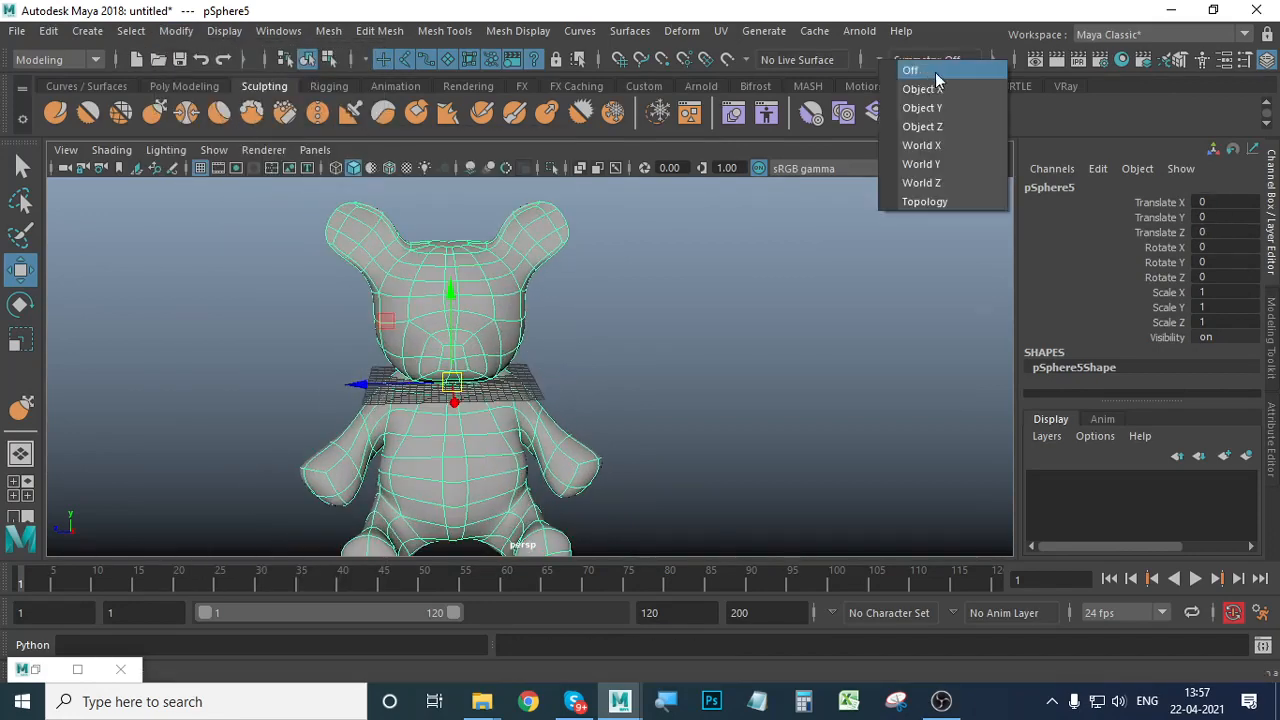
key("Down")
key("Return")
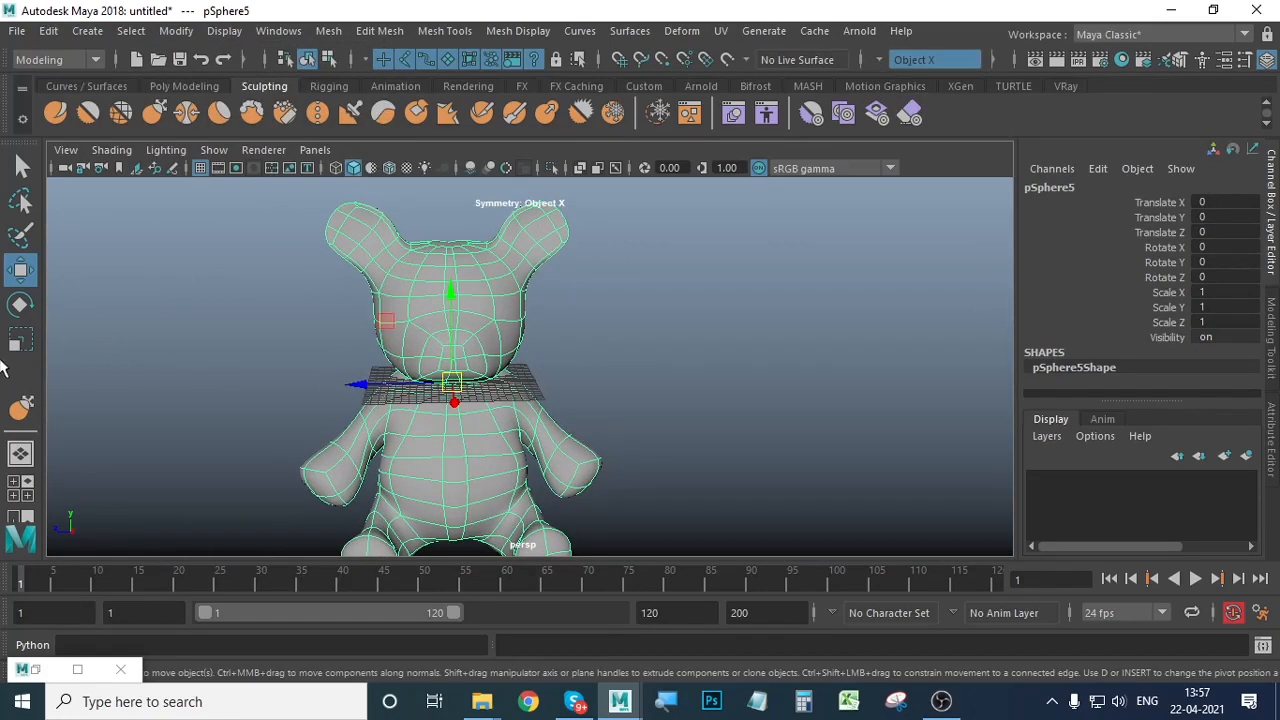
Reactivate the Grab sculpting brush and switch its symmetry to Object Z.
left_click(21, 408)
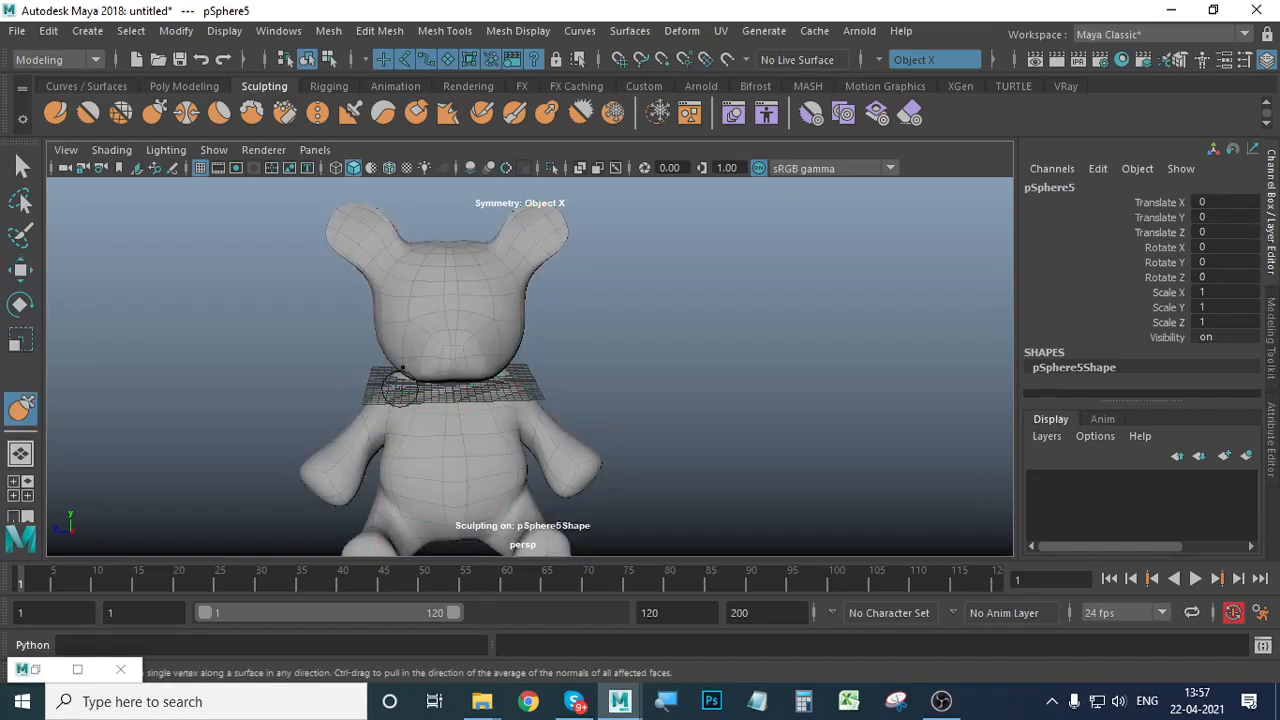
left_click(879, 59)
key("Down")
key("Down")
key("Return")
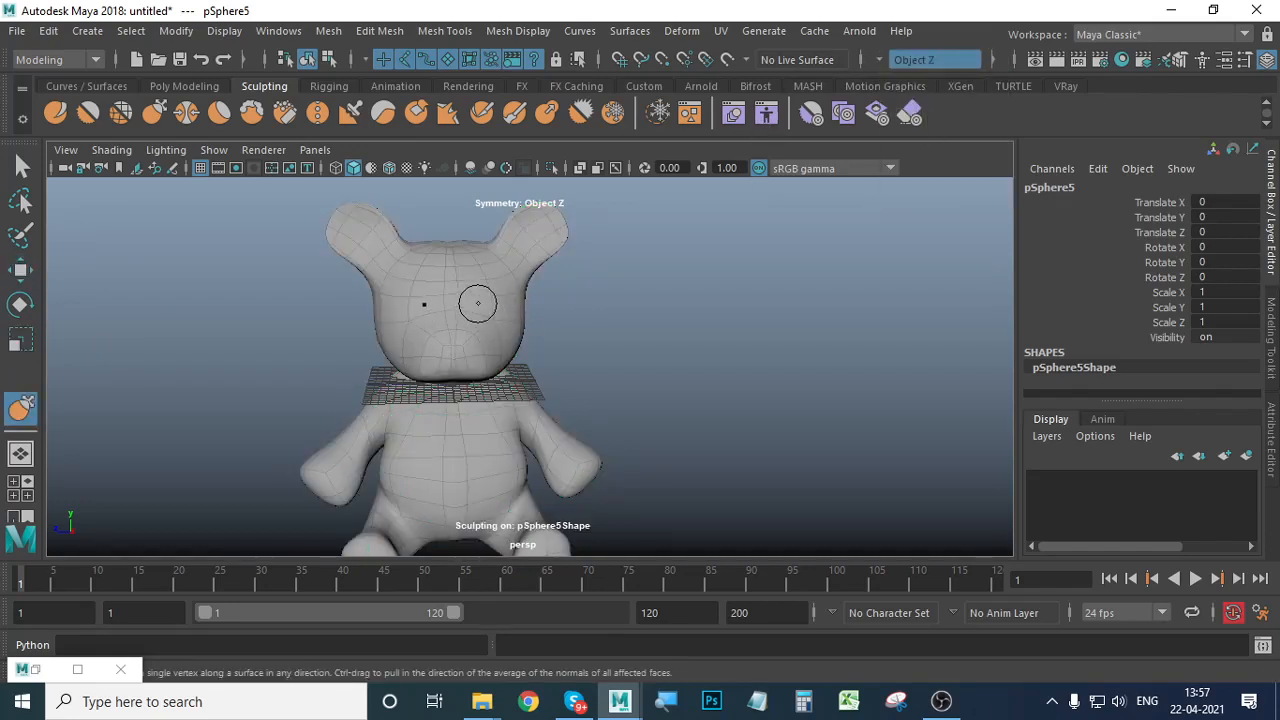
Hide the viewport grid and enlarge the Grab brush for work on the bear's lower body.
left_click_drag(492, 333, 489, 409, "alt")
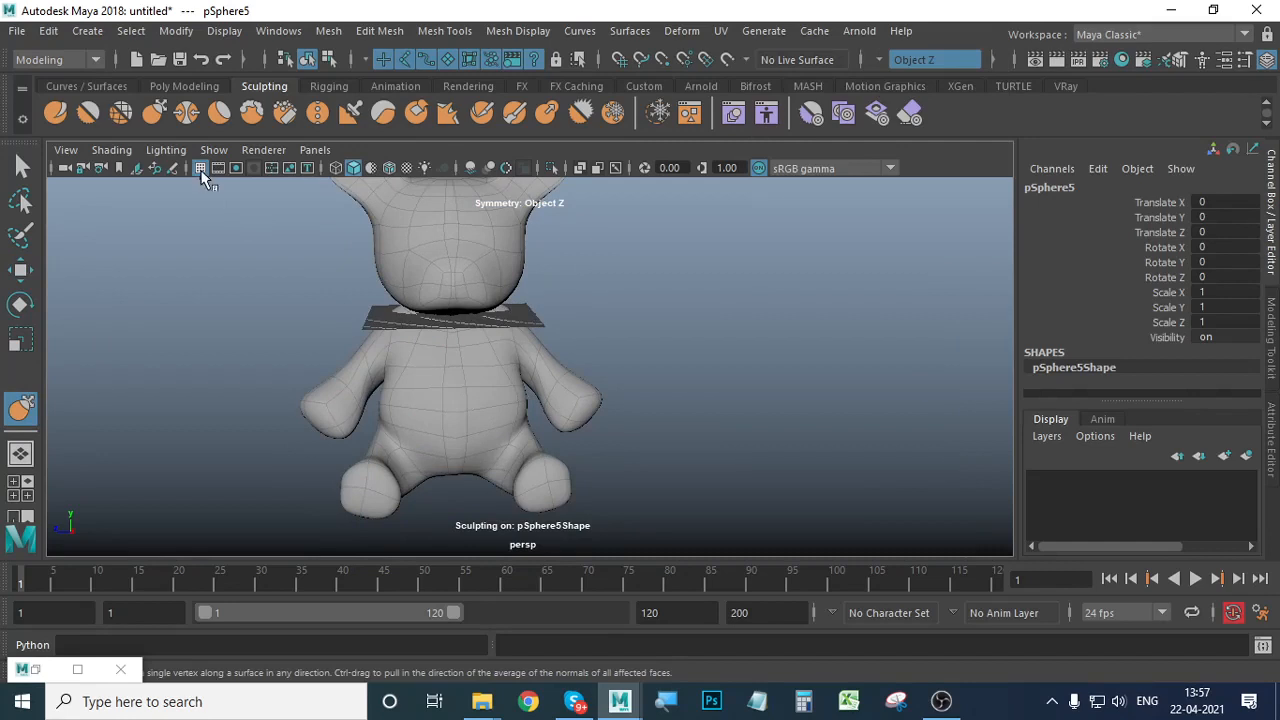
left_click(201, 171)
scroll(526, 386, "up", 4)
middle_click_drag(500, 425, 518, 386, "alt")
mouse_move(518, 386)
left_mouse_down("alt")
mouse_move(539, 436)
mouse_move(503, 419)
left_mouse_up("alt")
key("b")
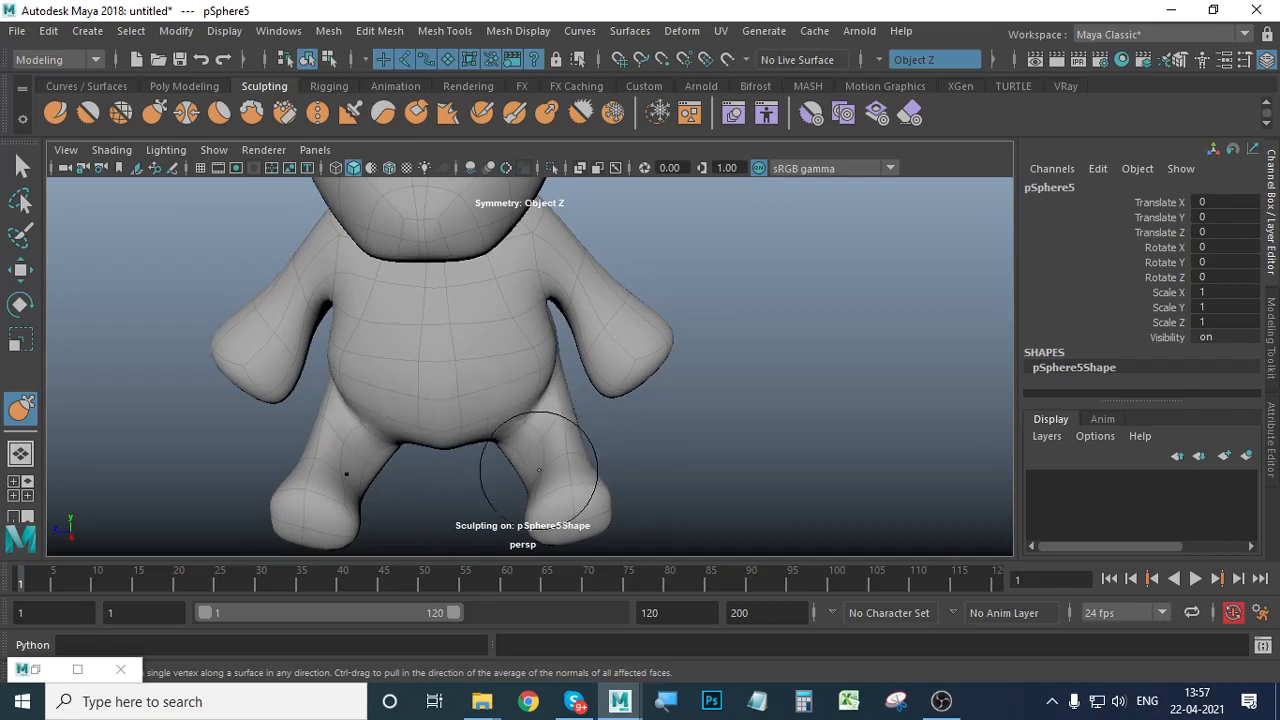
Set the Grab brush size to 2.030 in the tool's settings and minimize the settings window.
mouse_move(539, 470)
left_mouse_down("alt")
mouse_move(549, 449)
mouse_move(506, 376)
left_mouse_up("alt")
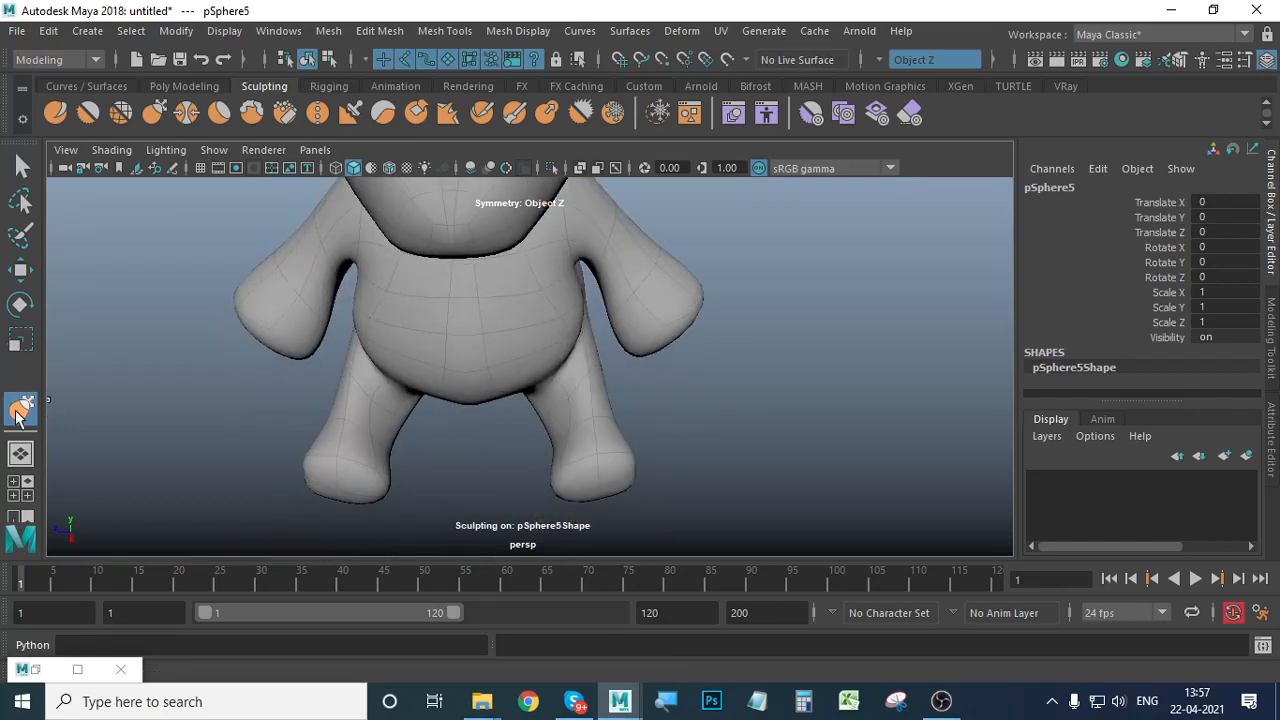
left_click(30, 678)
left_click(937, 256)
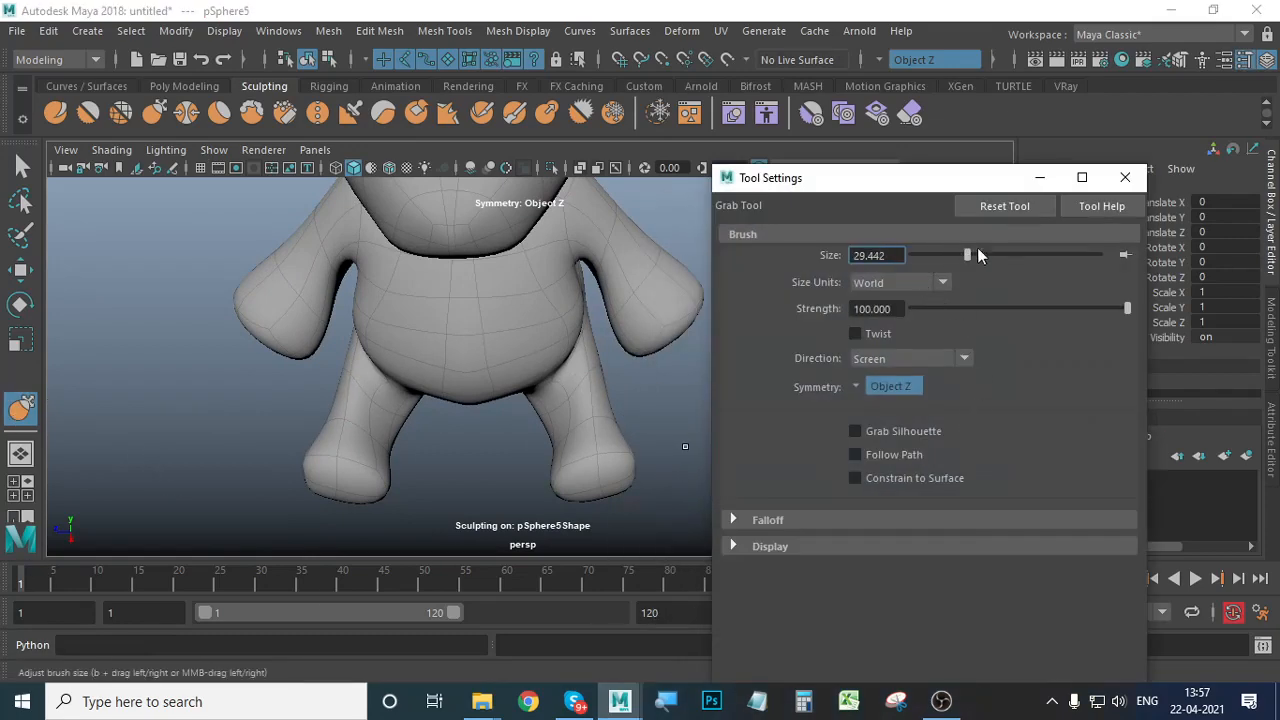
left_click(932, 256)
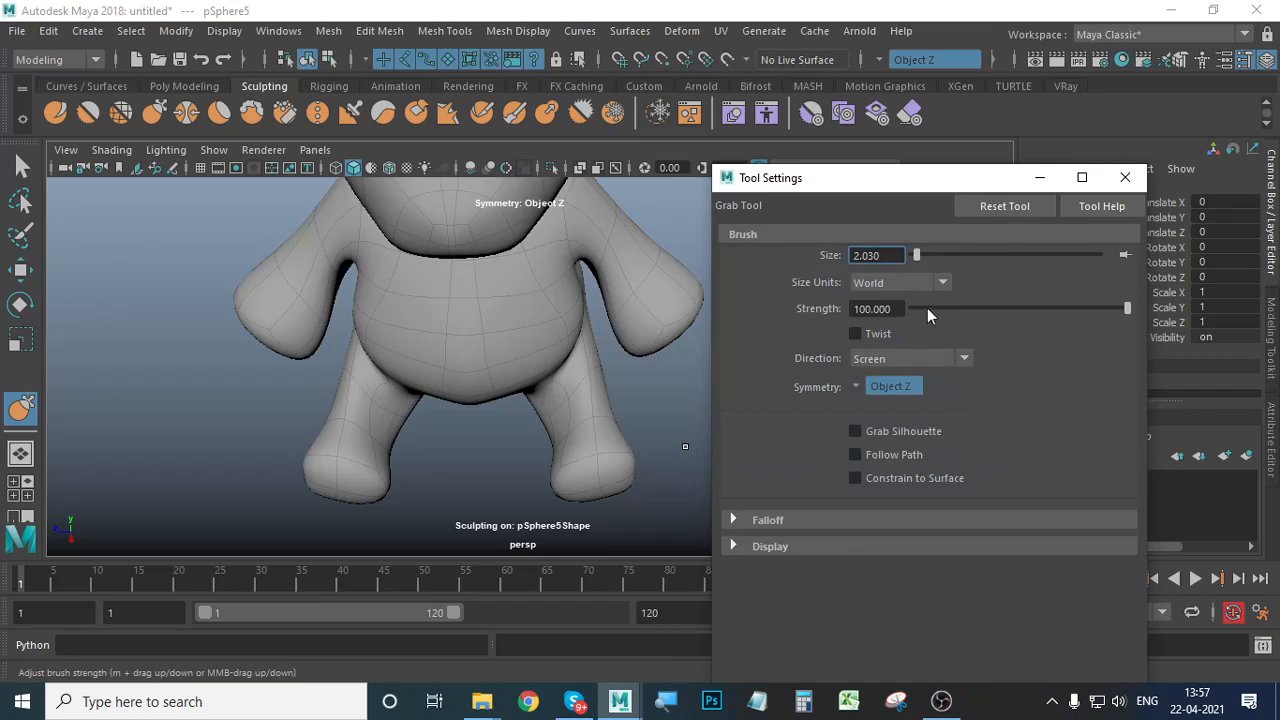
left_click(1039, 179)
Resize the Grab brush and symmetrically reshape the lower belly between the bear's legs.
middle_click_drag(612, 390, 609, 432, "alt")
left_click_drag(609, 432, 557, 414, "alt")
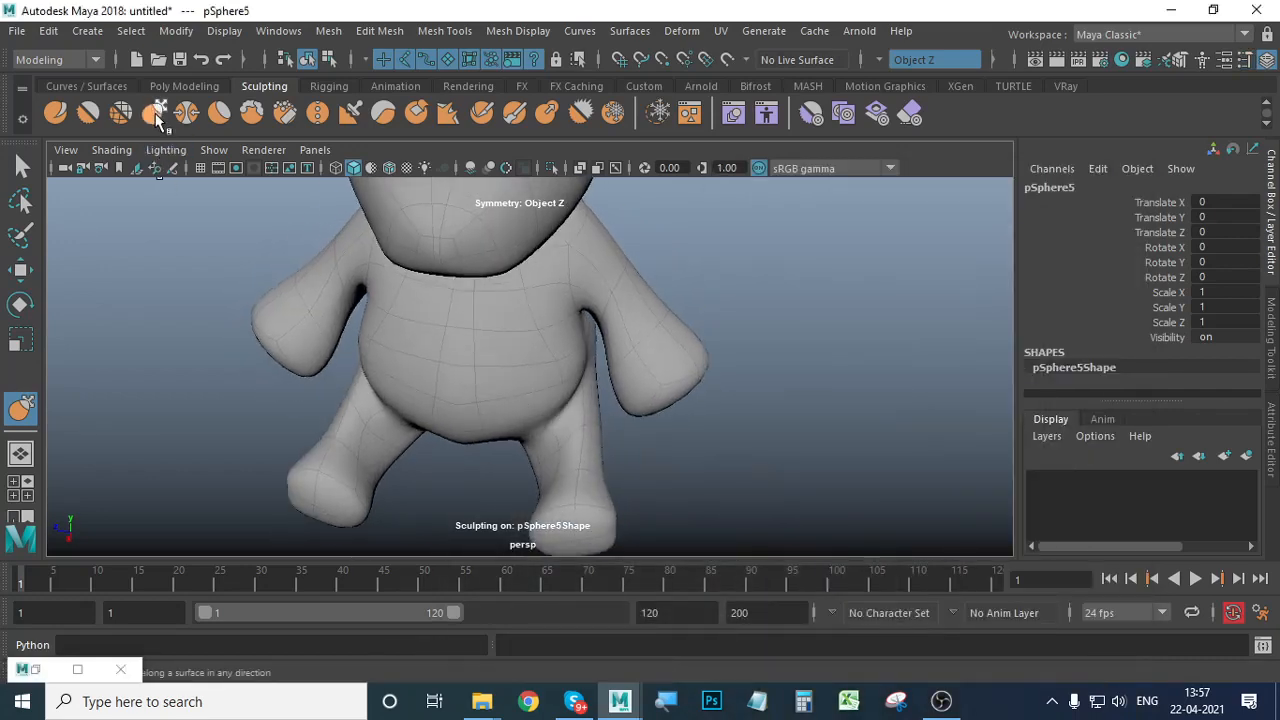
mouse_move(506, 386)
left_mouse_down("alt")
mouse_move(491, 363)
mouse_move(476, 366)
mouse_move(518, 326)
mouse_move(500, 391)
mouse_move(451, 366)
left_mouse_up("alt")
key("b")
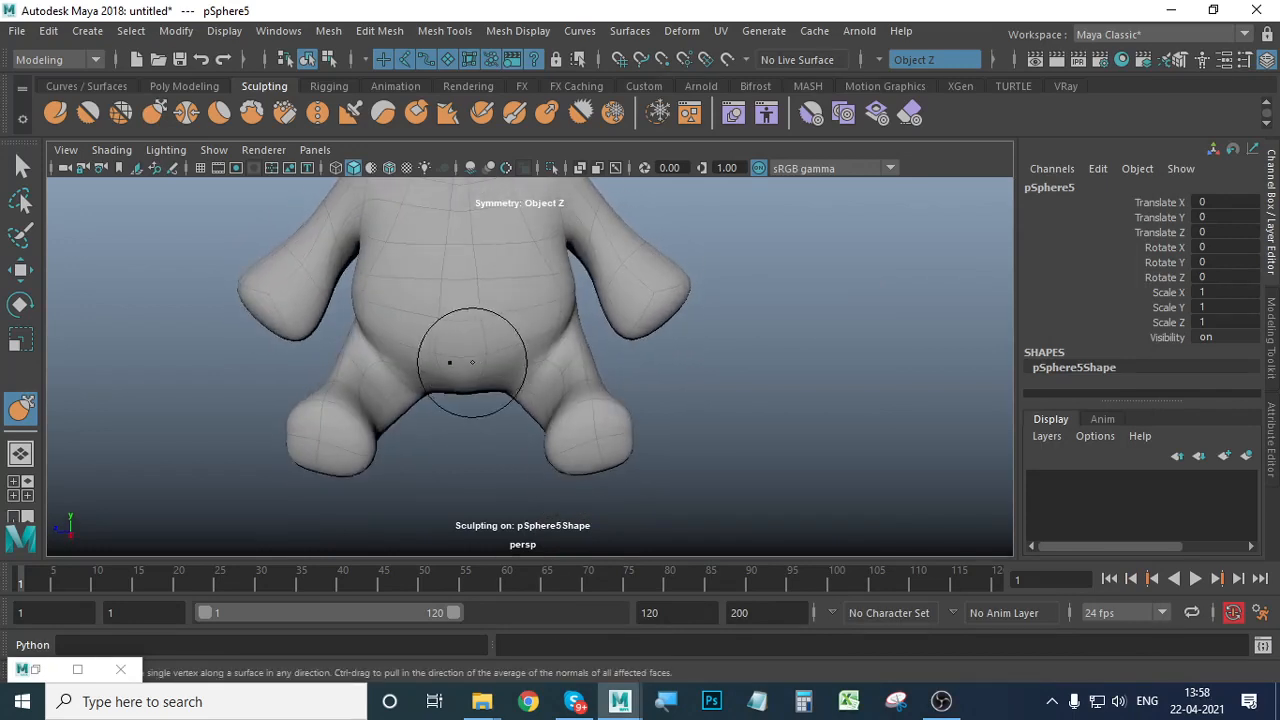
left_click_drag(531, 391, 471, 457, "alt")
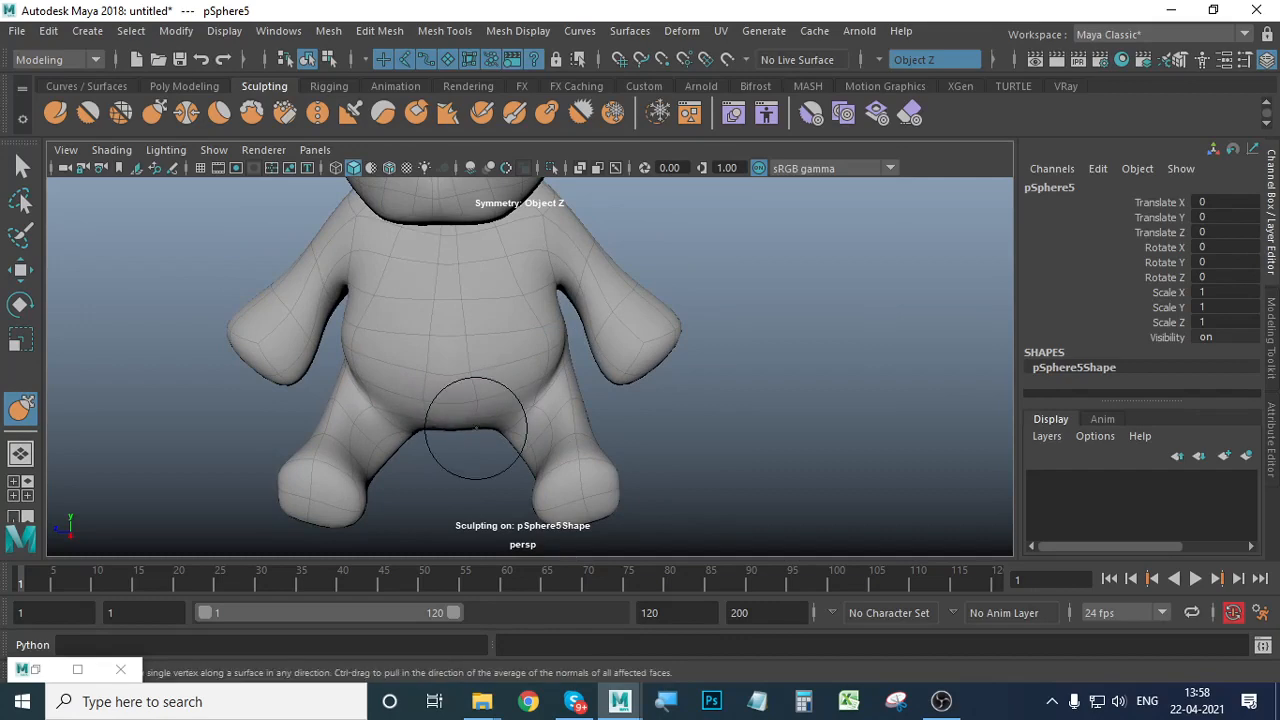
mouse_move(482, 433)
left_mouse_down("alt")
mouse_move(460, 443)
mouse_move(485, 402)
mouse_move(500, 443)
mouse_move(420, 332)
mouse_move(494, 414)
mouse_move(606, 406)
mouse_move(648, 388)
left_mouse_up("alt")
left_click_drag(533, 421, 559, 422, "alt")
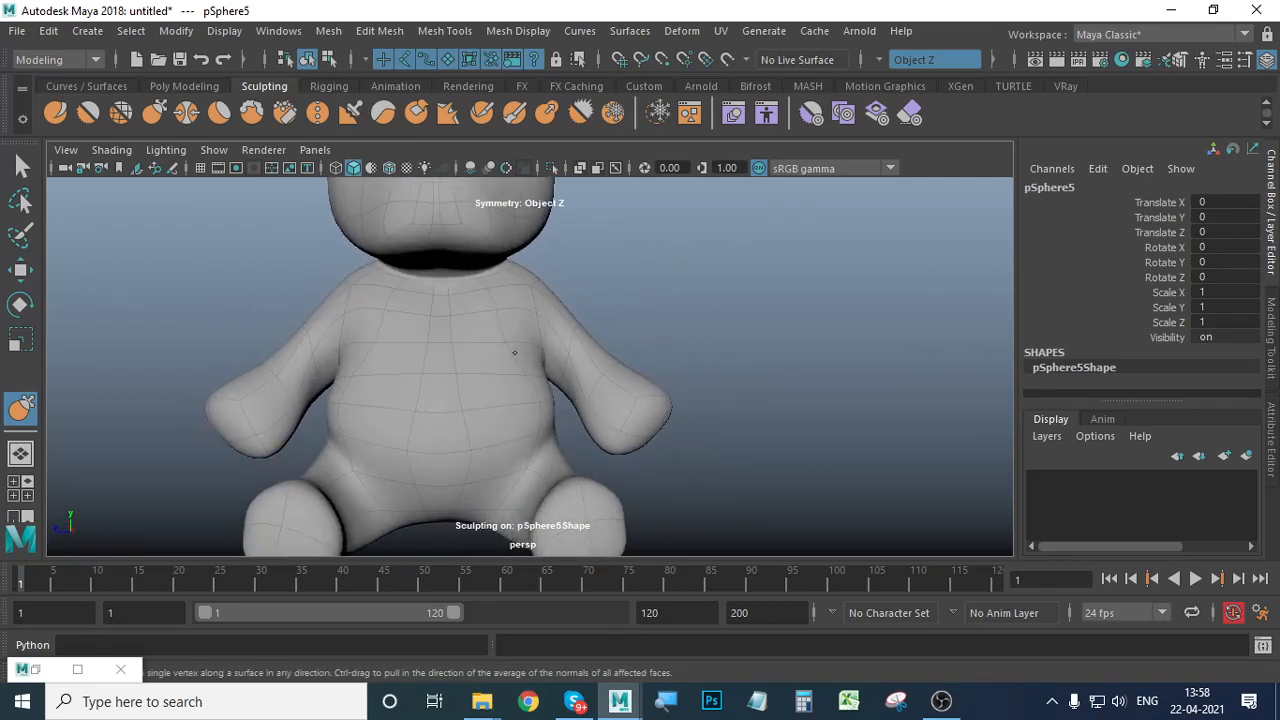
Refine the bear's belly, chest and shoulders symmetrically with the Grab brush.
mouse_move(528, 410)
left_mouse_down("alt")
mouse_move(414, 420)
mouse_move(433, 392)
left_mouse_up("alt")
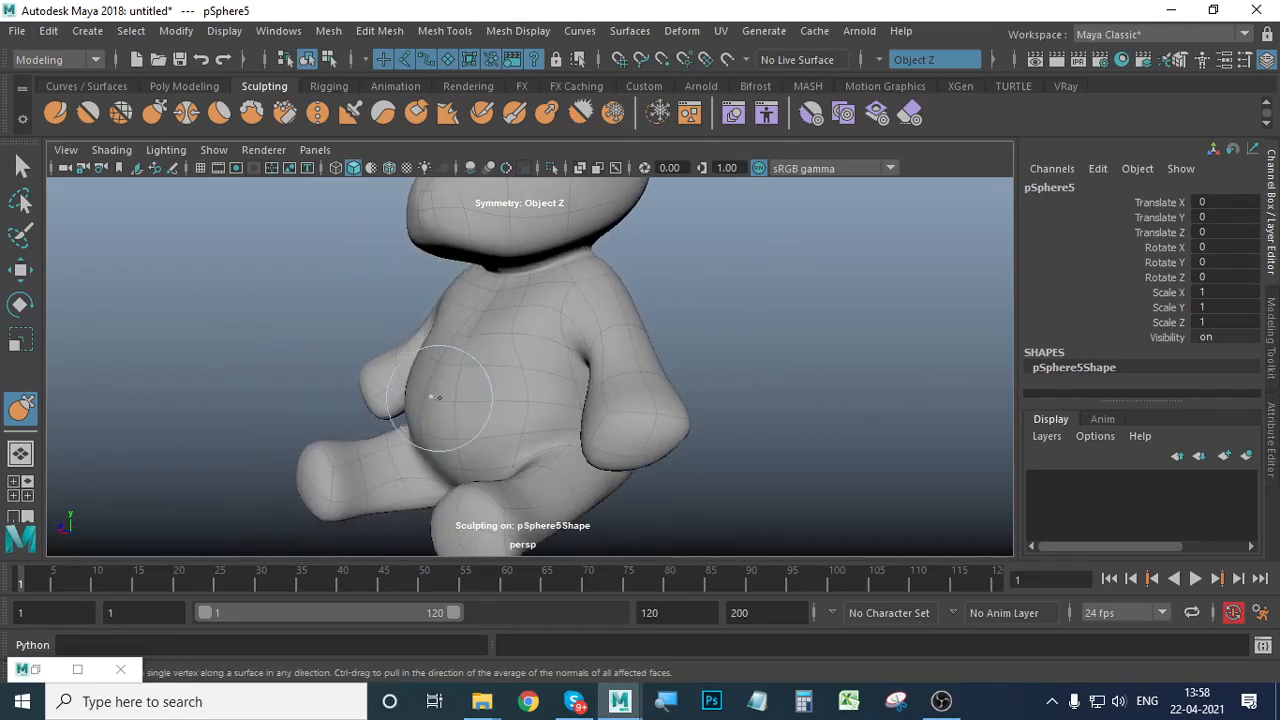
mouse_move(455, 450)
left_mouse_down("alt")
mouse_move(563, 457)
mouse_move(490, 322)
left_mouse_up("alt")
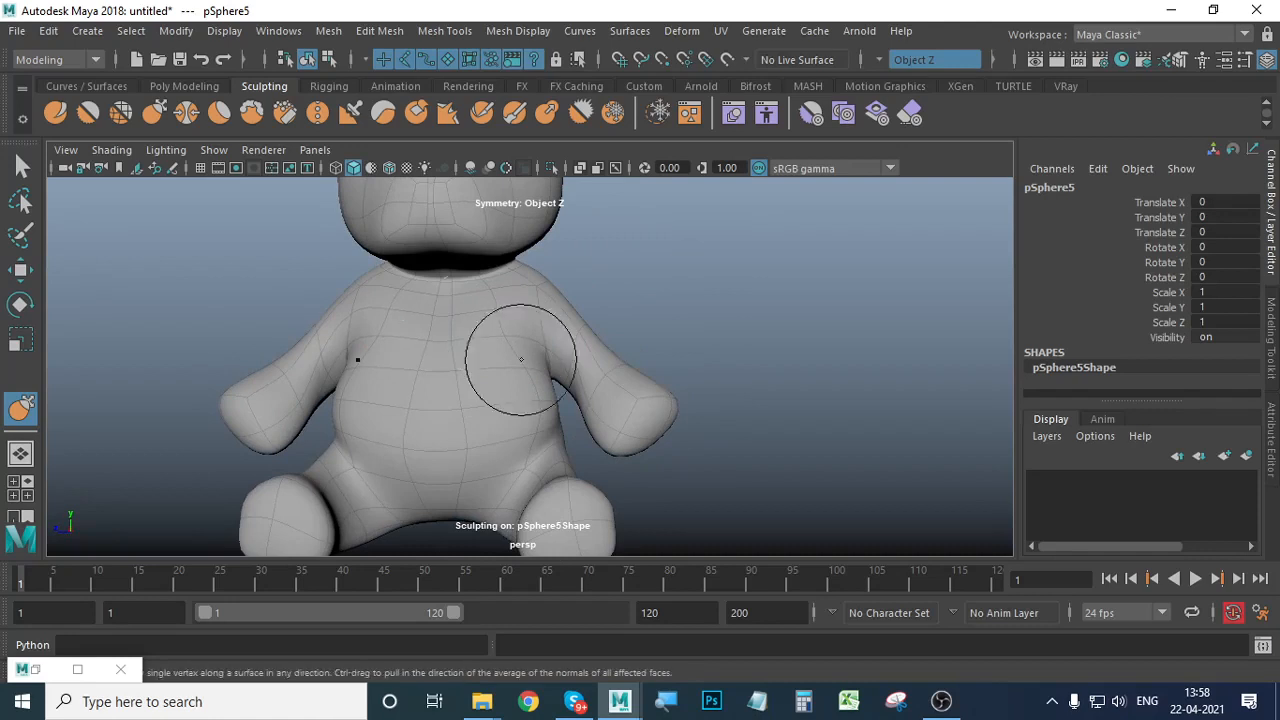
mouse_move(508, 380)
left_mouse_down("alt")
mouse_move(420, 374)
mouse_move(465, 330)
left_mouse_up("alt")
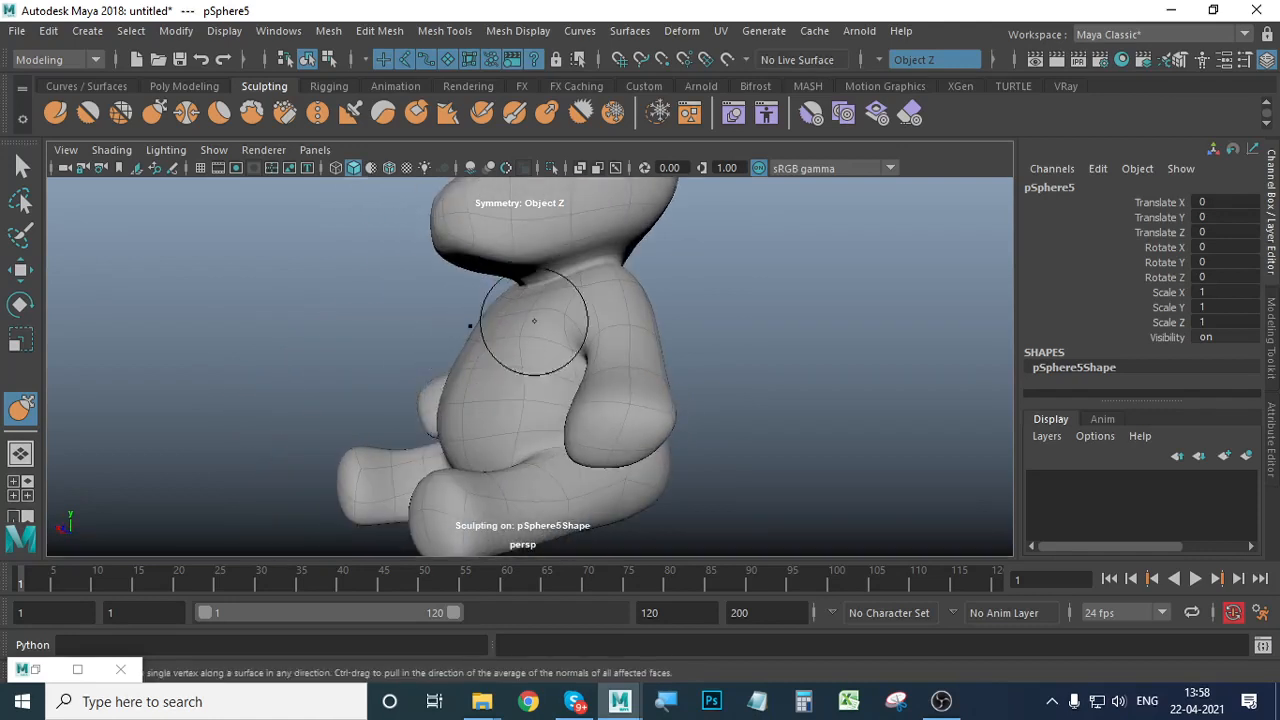
mouse_move(529, 329)
left_mouse_down("alt")
mouse_move(594, 355)
mouse_move(582, 275)
mouse_move(557, 400)
mouse_move(495, 336)
mouse_move(654, 403)
mouse_move(517, 429)
left_mouse_up("alt")
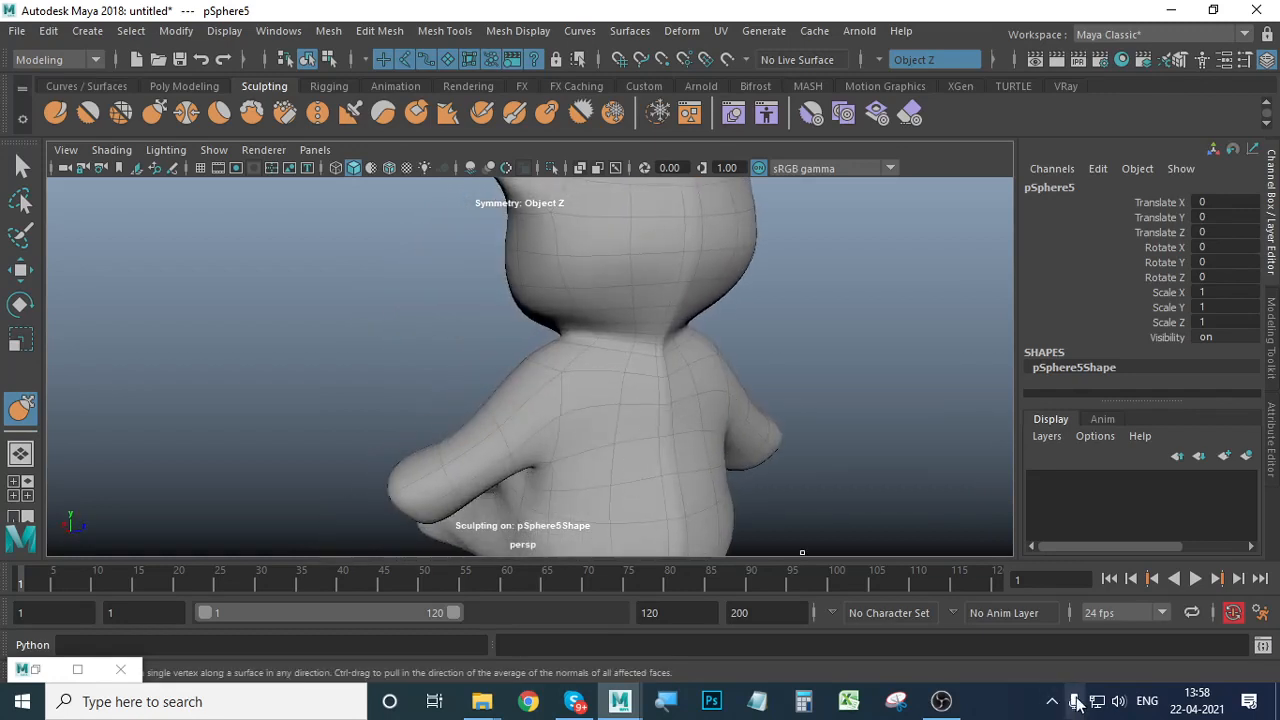
Smooth the surface of the bear's back and the upper head with symmetrical sculpting strokes.
left_click_drag(840, 545, 666, 366, "alt")
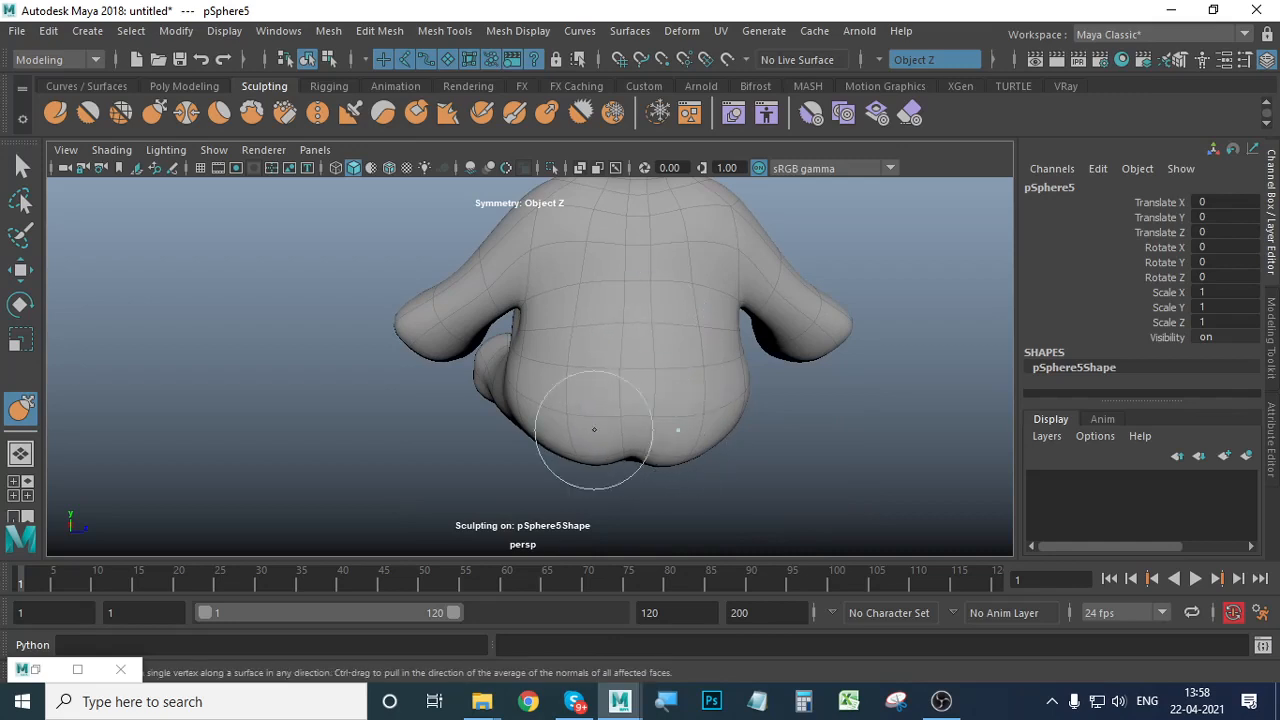
mouse_move(594, 430)
left_mouse_down("shift")
mouse_move(614, 433)
mouse_move(654, 523)
left_mouse_up("shift")
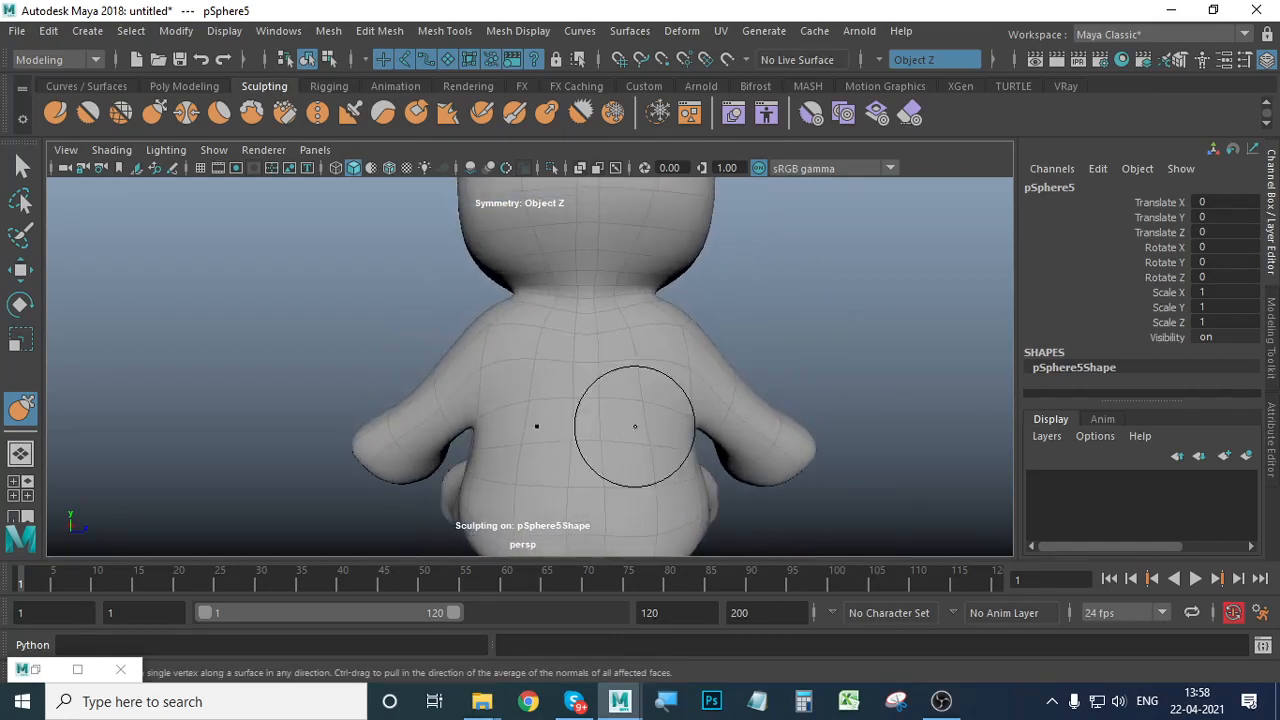
middle_click_drag(642, 277, 640, 405, "alt")
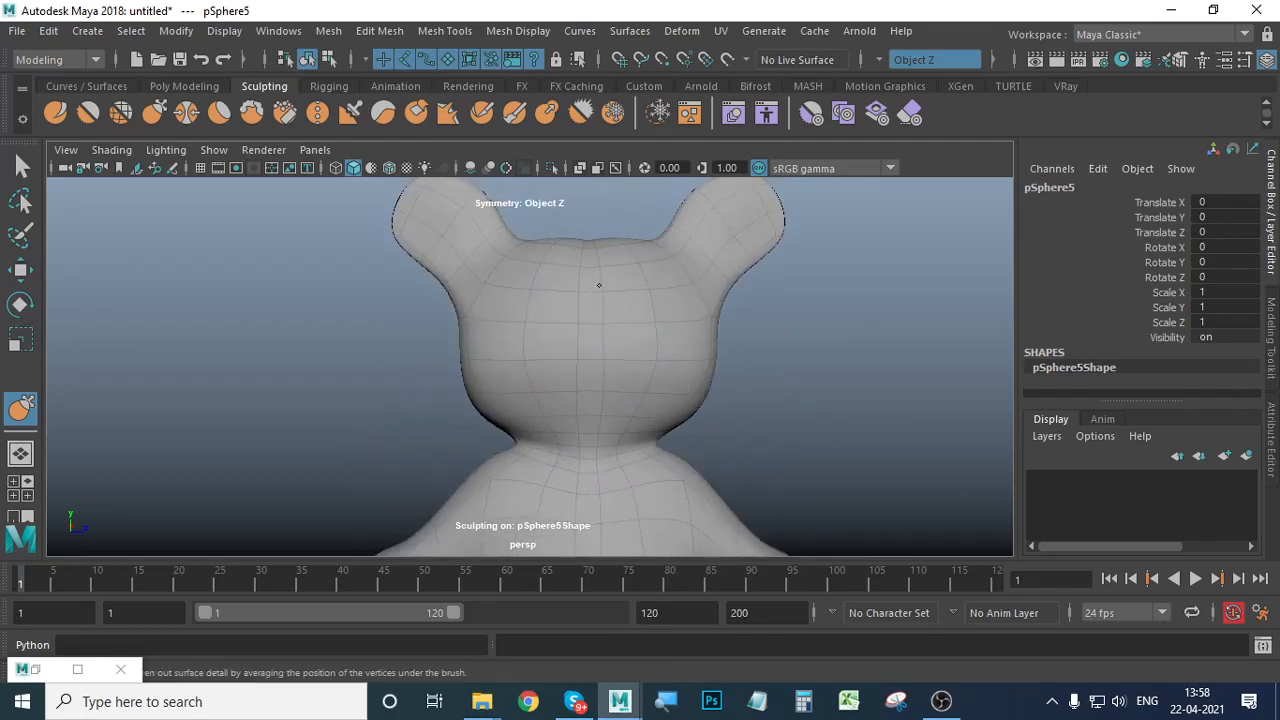
mouse_move(588, 225)
left_mouse_down("alt")
mouse_move(786, 414)
mouse_move(651, 434)
mouse_move(538, 390)
left_mouse_up("alt")
left_click_drag(469, 335, 475, 337, "shift")
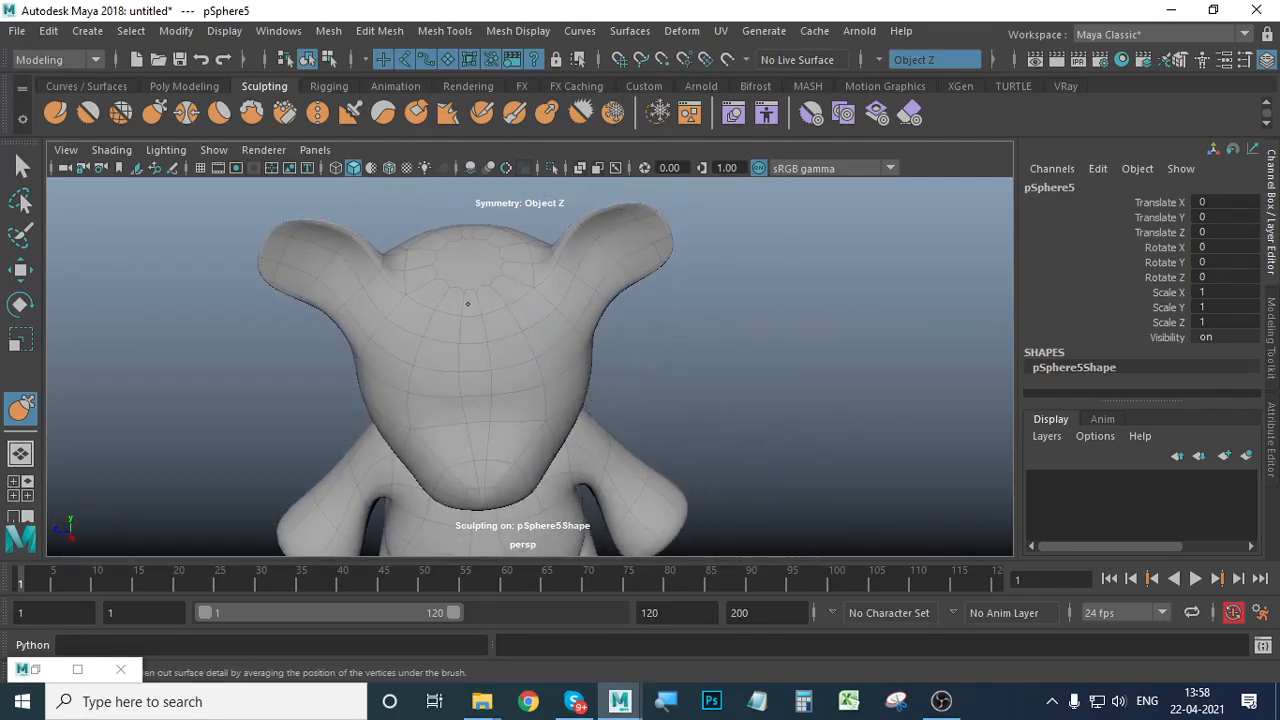
Leave sculpting, select the bear with the Move tool, and display its unsmoothed mesh at the head's top.
middle_click_drag(521, 392, 526, 437, "alt")
left_click_drag(526, 437, 531, 486, "alt")
scroll(524, 486, "up", 4)
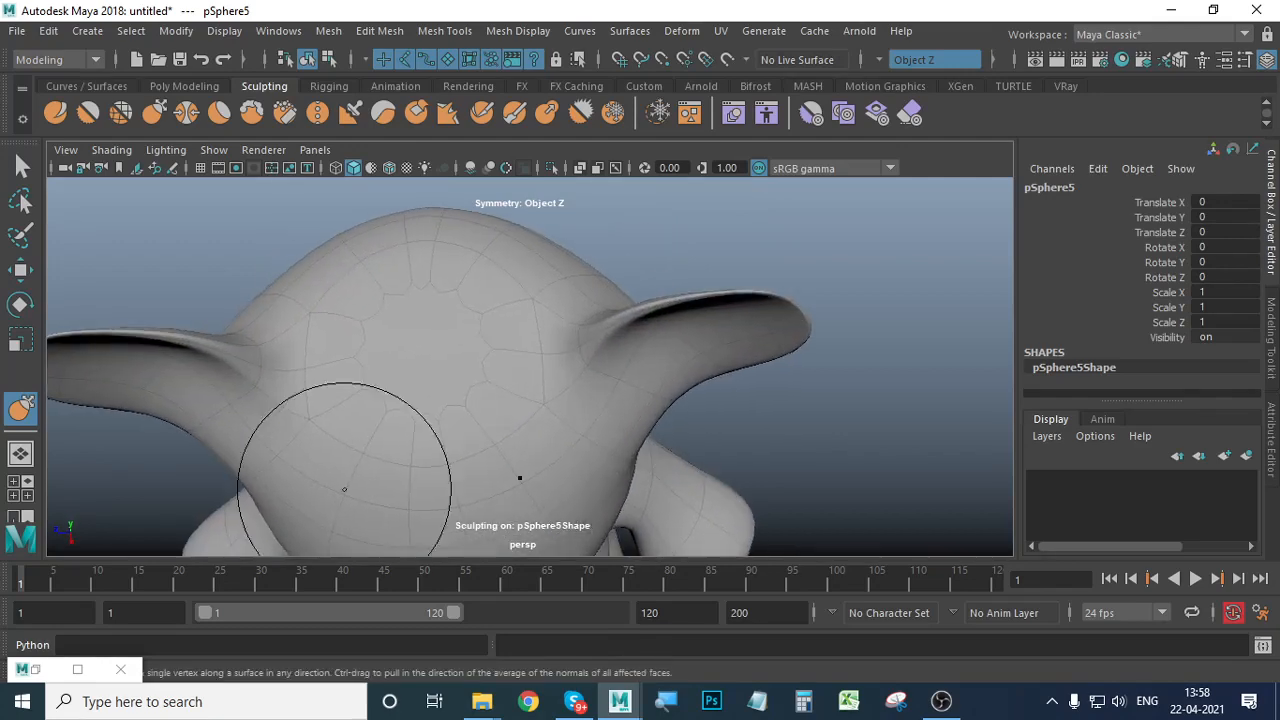
left_click(17, 268)
left_click(691, 234)
left_click(556, 300)
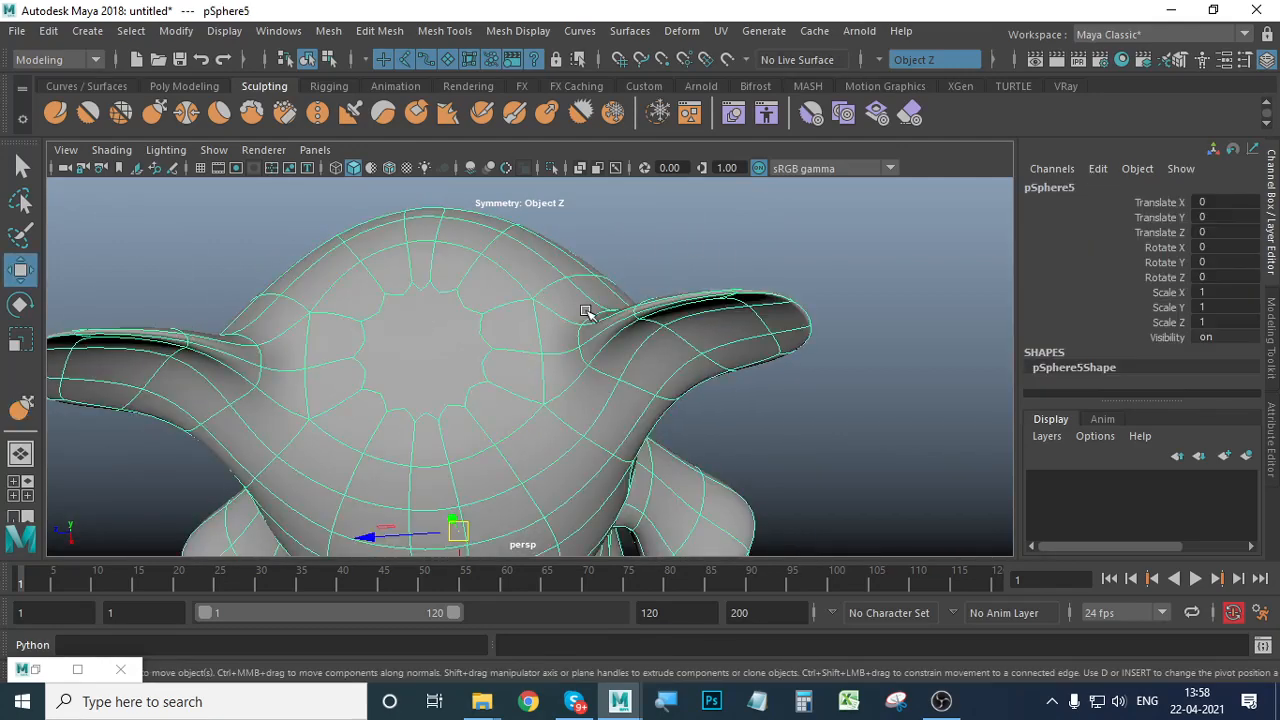
key("1")
Cut a mirrored pair of front-to-back edges across the open polygon on top of the head with Multi-Cut.
scroll(531, 342, "up", 2)
middle_click_drag(541, 340, 574, 323, "alt")
left_click_drag(574, 323, 594, 366, "alt")
scroll(600, 328, "up", 1)
right_click_drag(532, 318, 445, 285, "shift")
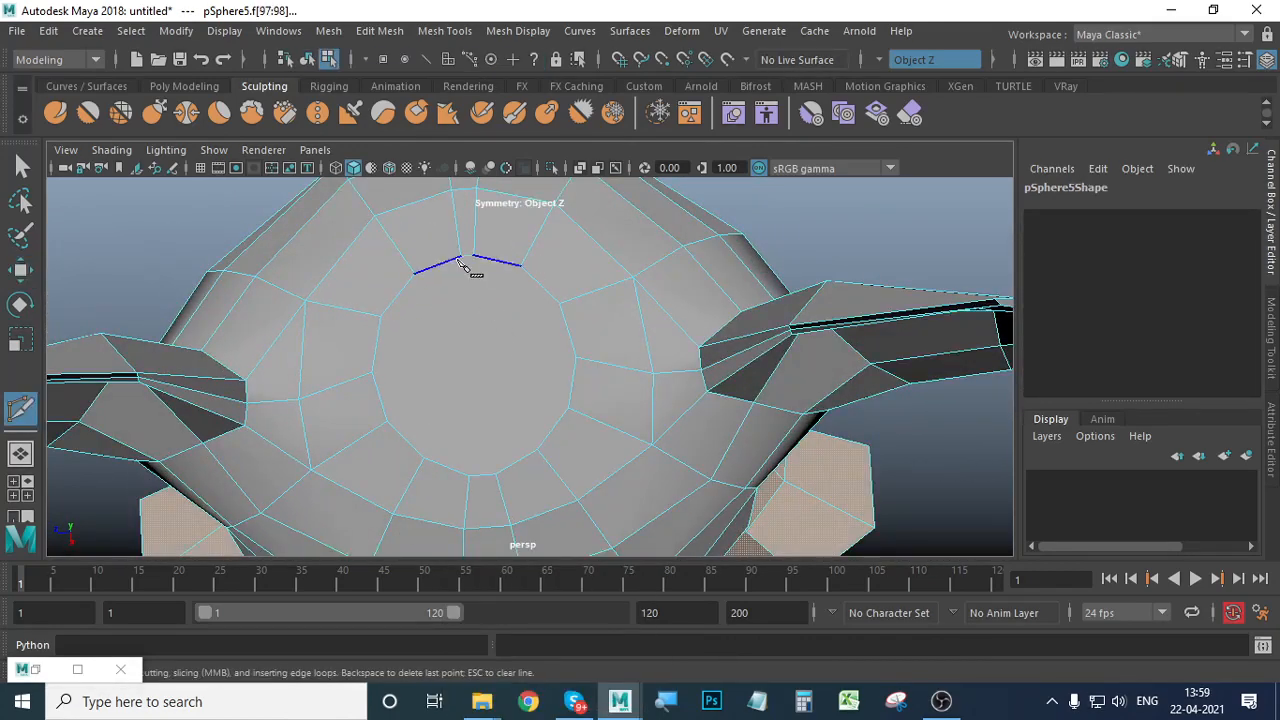
left_click(474, 257)
left_click(497, 475)
key("Return")
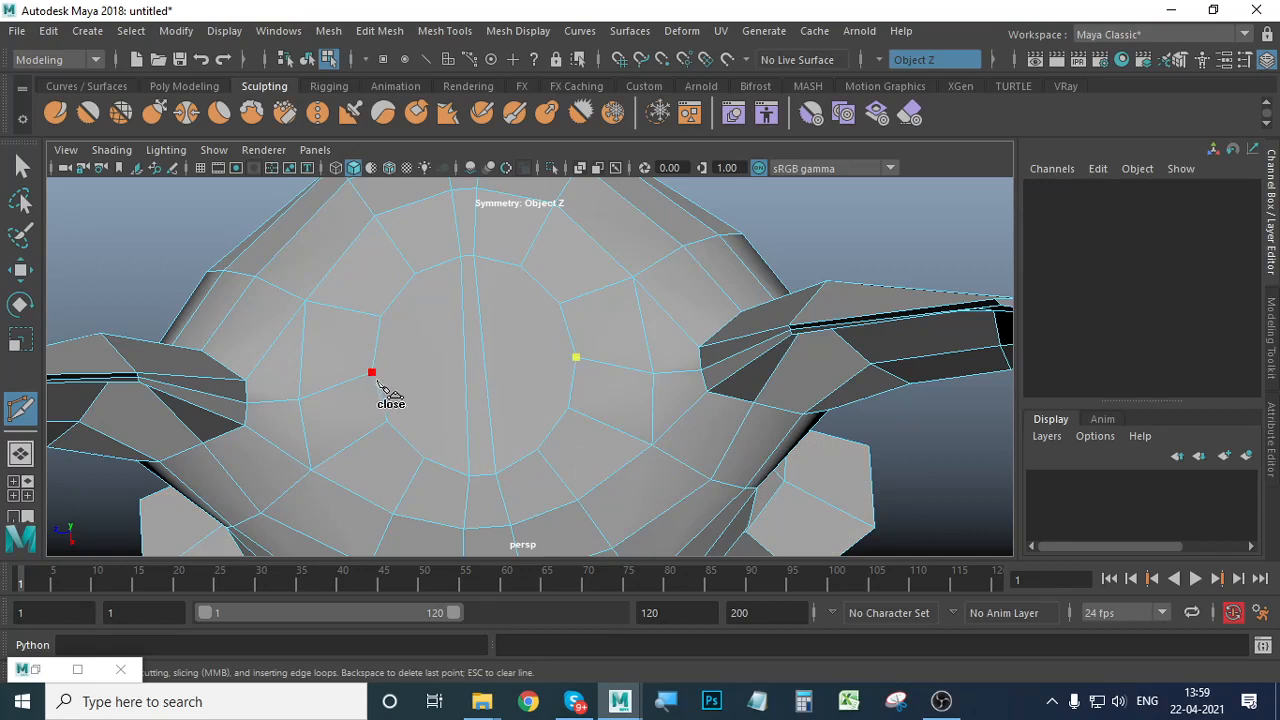
Turn symmetry off while cutting three crosswise edges through the head's top polygon, and leave Multi-Cut.
left_click(371, 373)
left_click(878, 58)
left_click(905, 63)
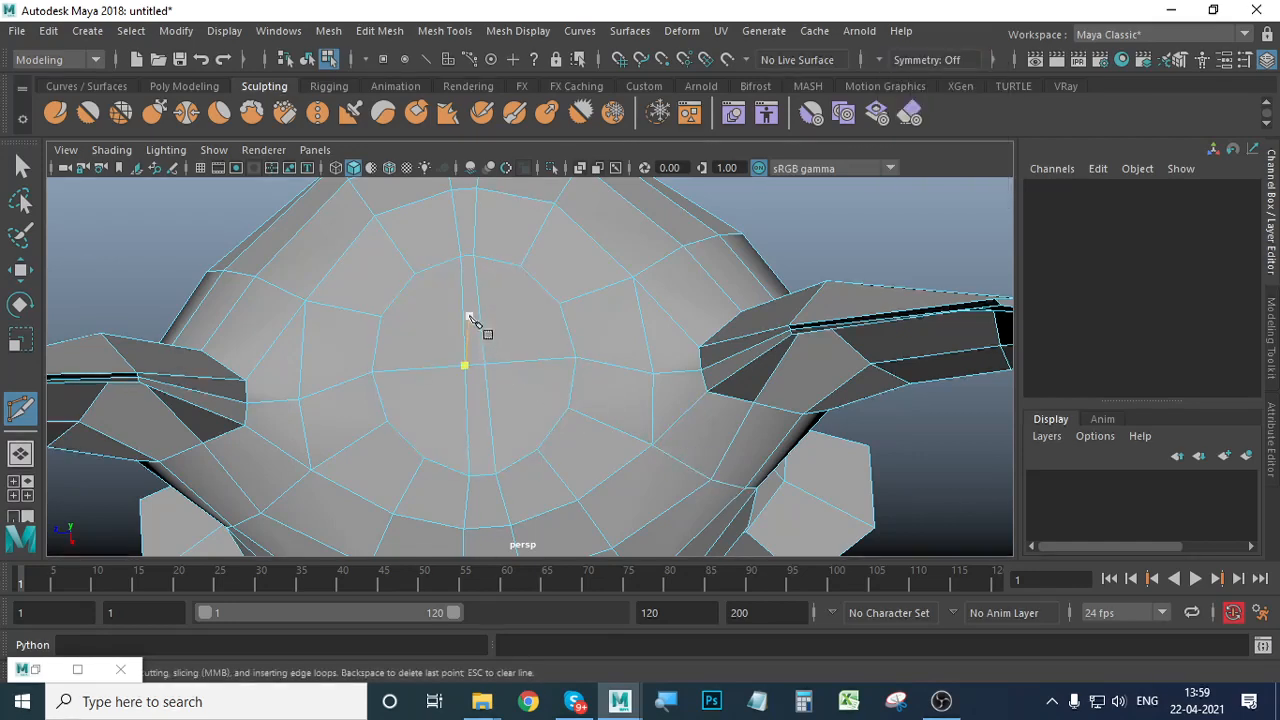
left_click(381, 317)
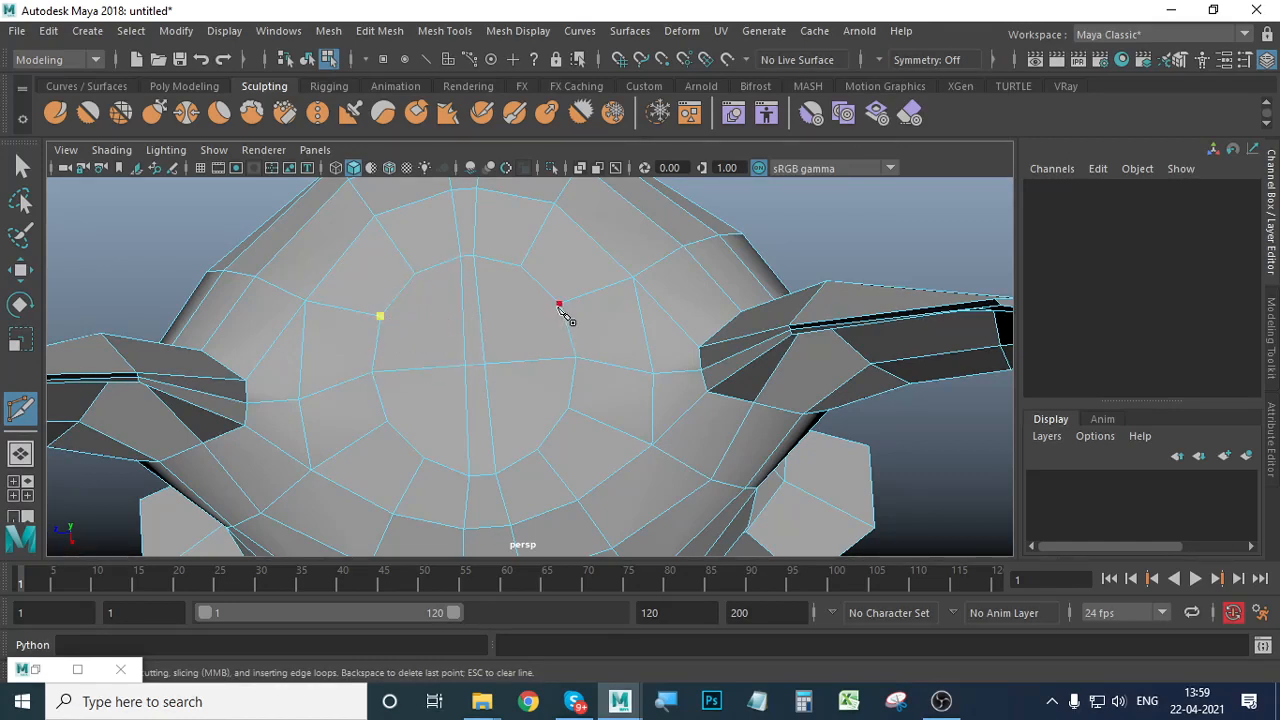
right_click(550, 440)
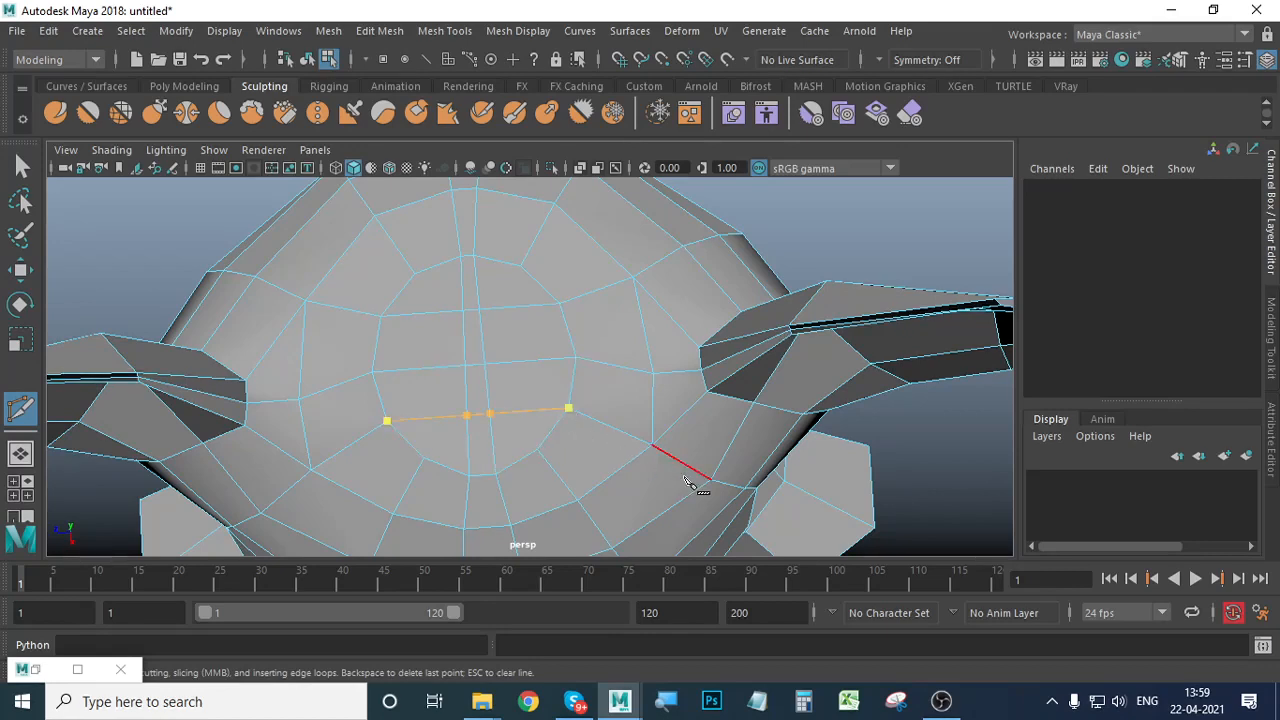
left_click(21, 271)
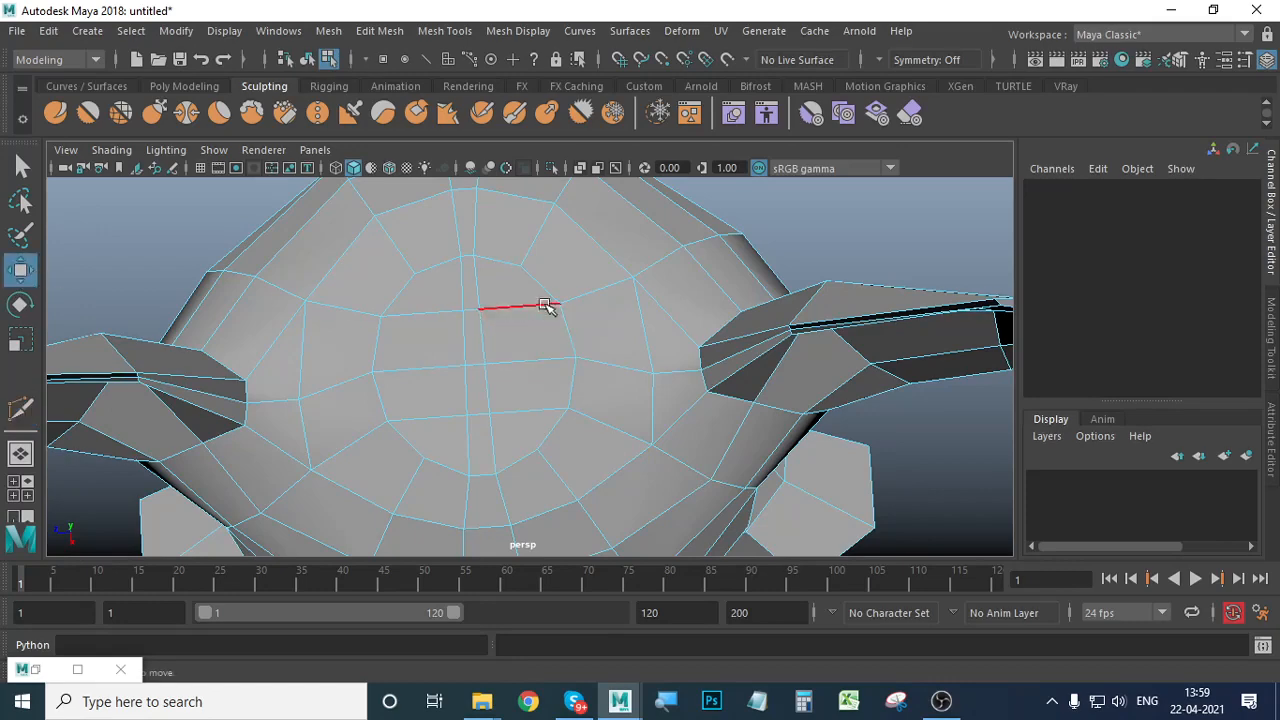
Return the bear to object mode, reactivate the Grab brush, and turn on smooth mesh preview.
right_click_drag(546, 303, 636, 178)
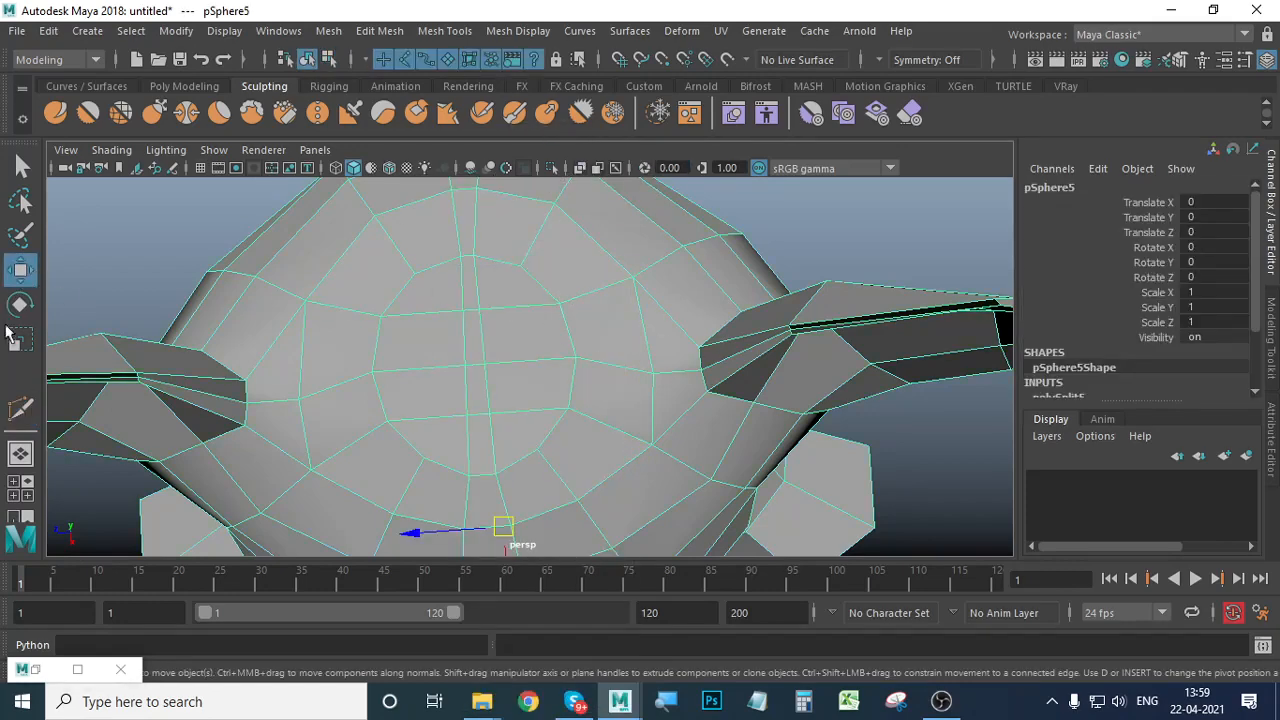
right_click_drag(543, 266, 526, 268, "shift")
left_click(153, 112)
key("3")
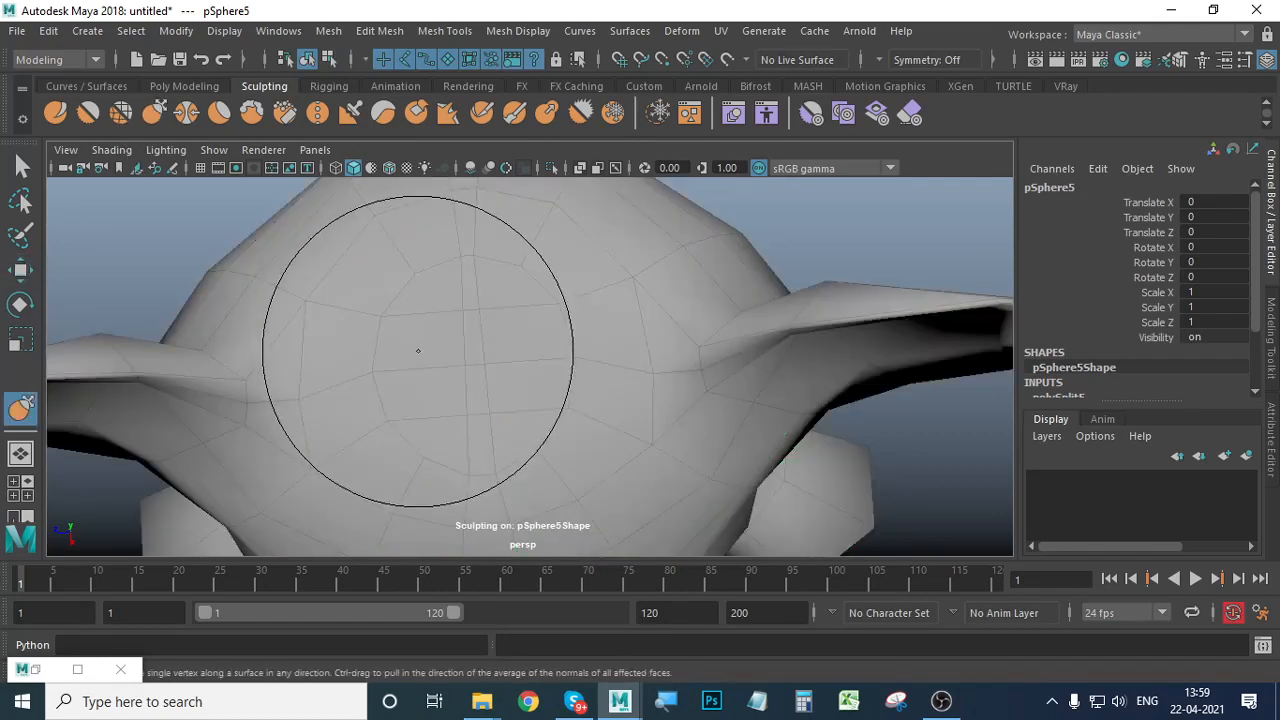
Try smoothing the head's top, undo that stroke, and set the symmetry to Object Z.
left_click_drag(434, 369, 448, 329, "shift")
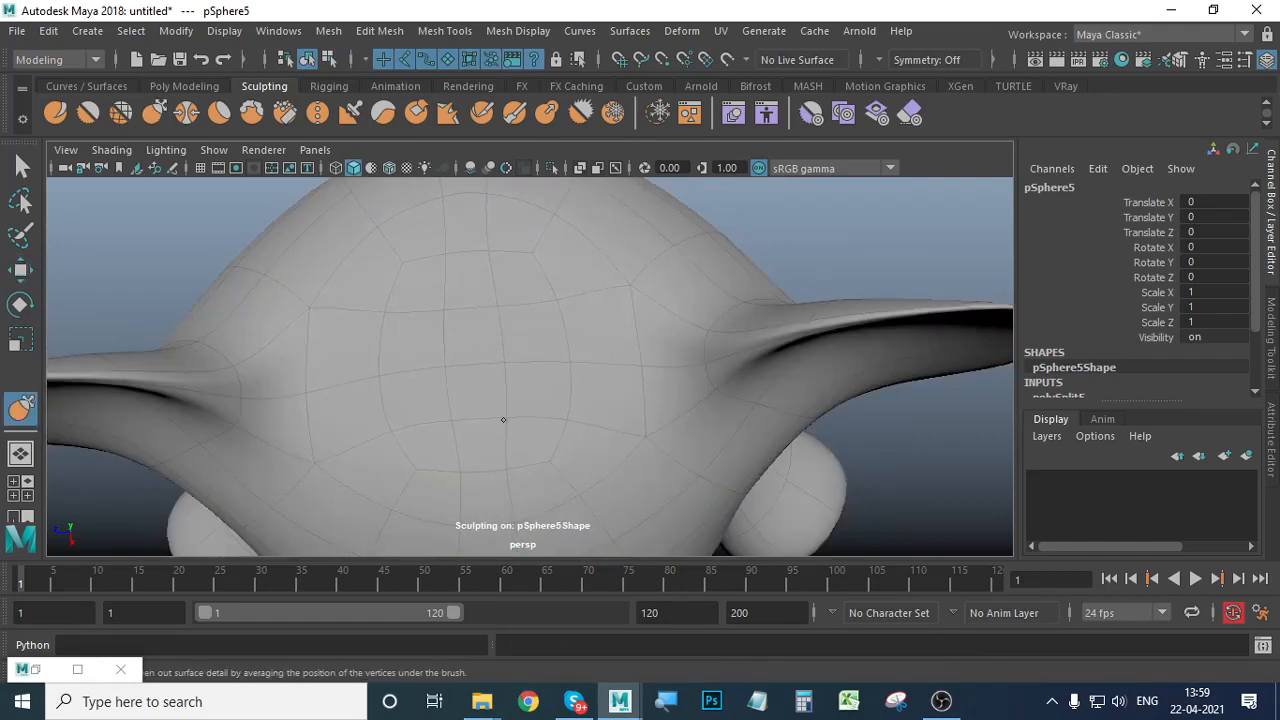
key("ctrl+z")
left_click(914, 60)
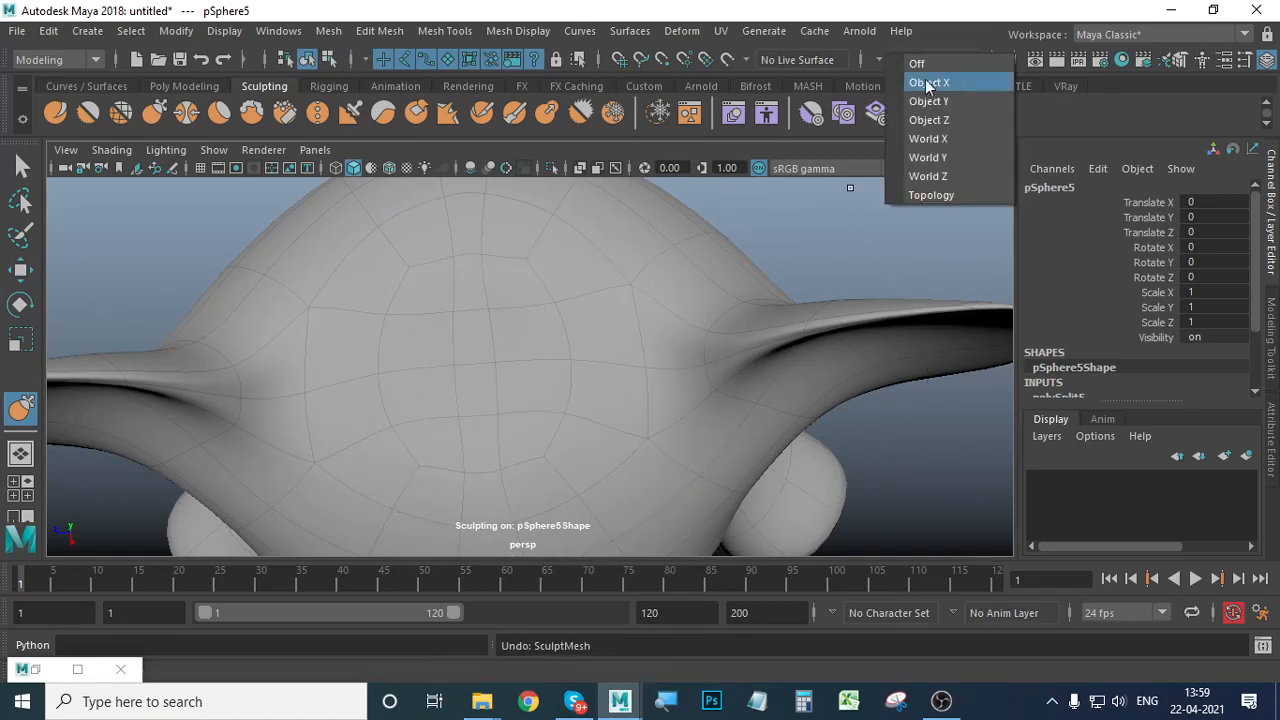
left_click(928, 120)
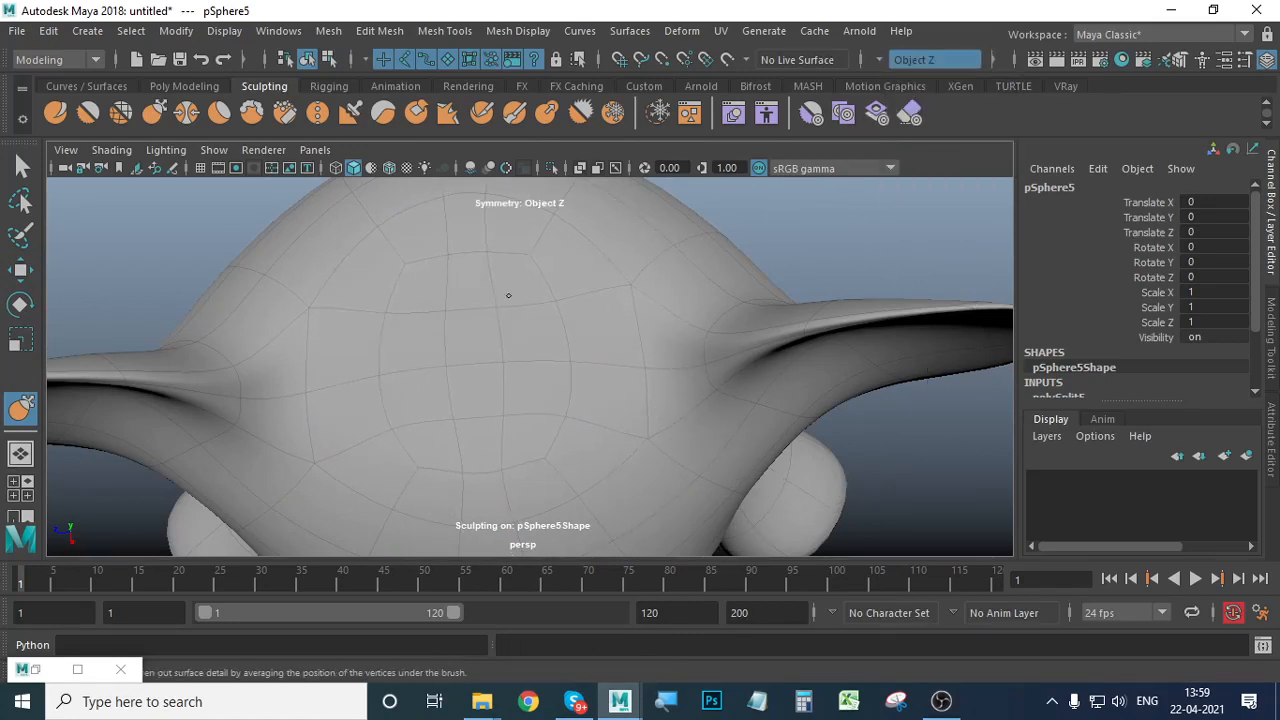
Pull the inner bases of both ears inward on top of the head with the Grab brush.
scroll(649, 457, "down", 5)
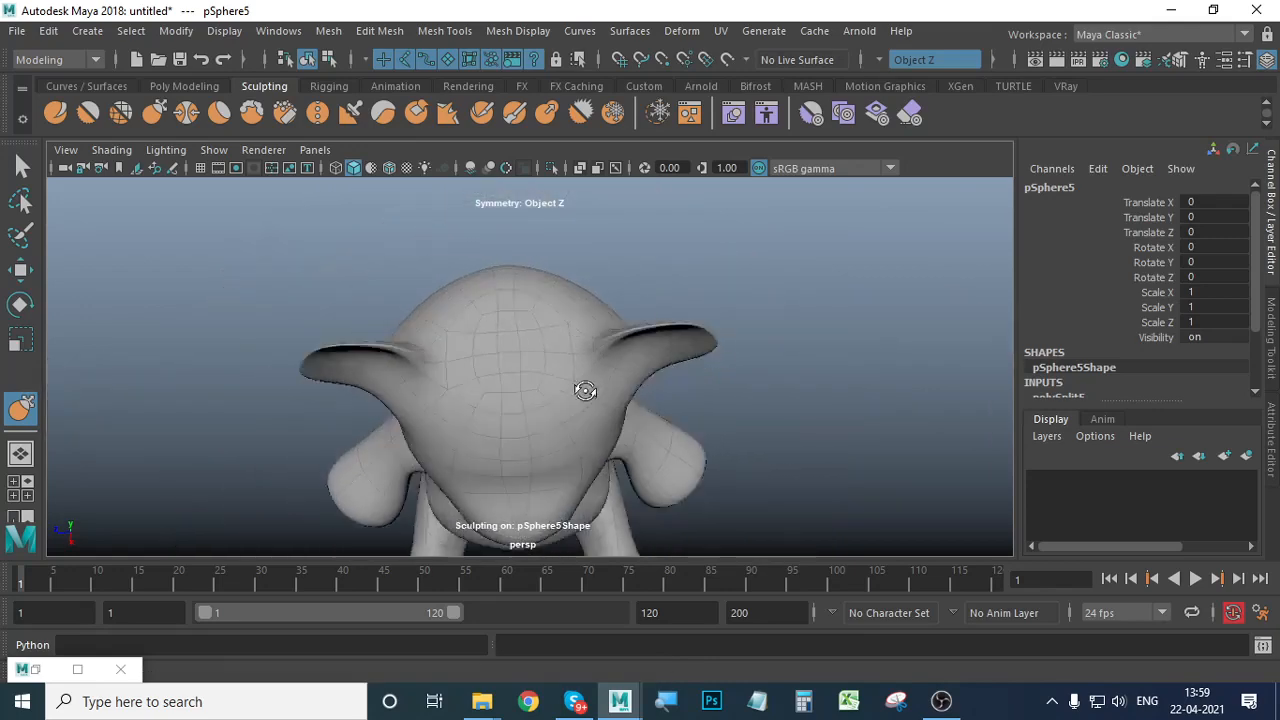
left_click_drag(586, 389, 500, 309, "alt")
scroll(502, 311, "up", 2)
middle_click_drag(580, 377, 574, 389, "alt")
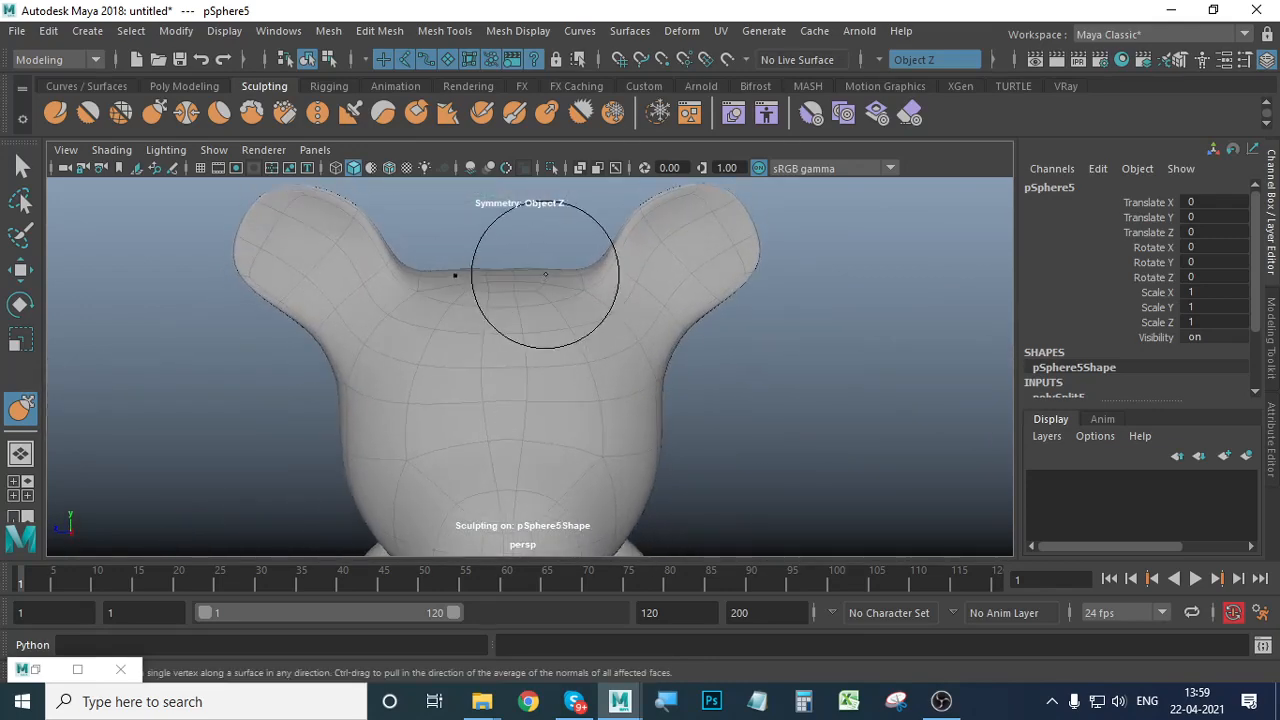
left_click_drag(594, 276, 570, 266)
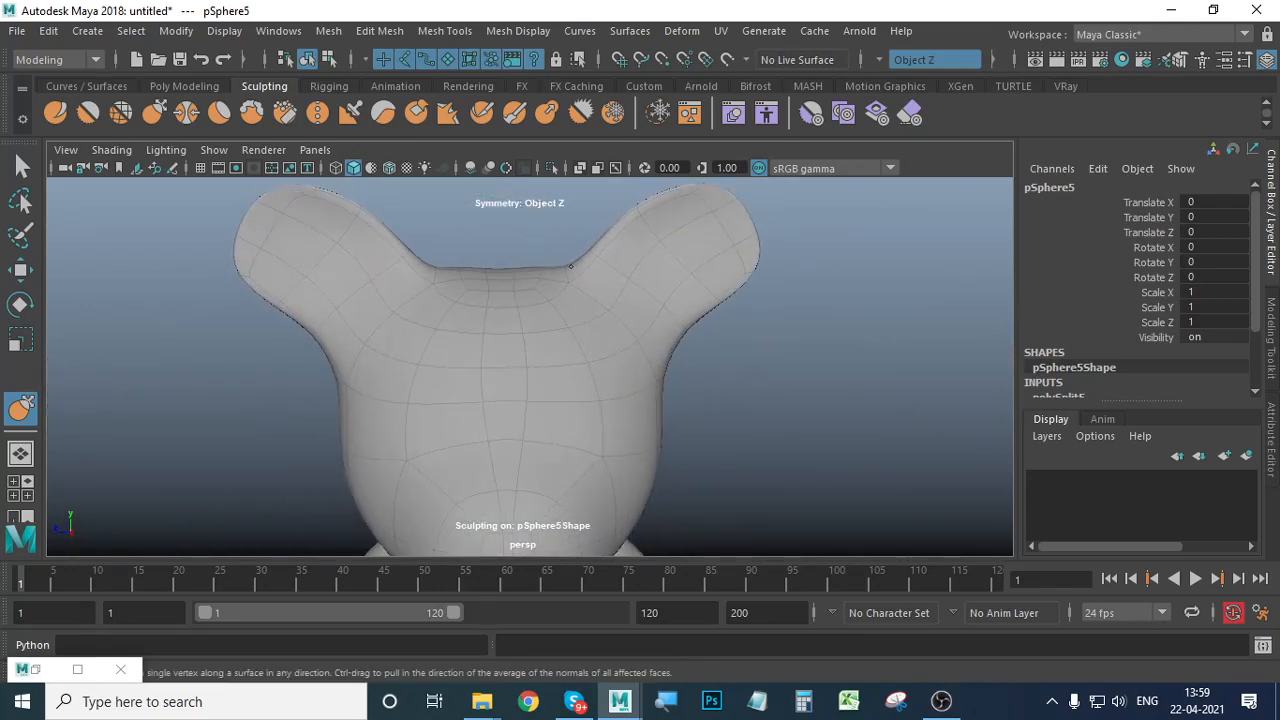
Reshape the bear's ears symmetrically with Grab strokes along their inner, outer and upper edges.
scroll(623, 294, "down", 4)
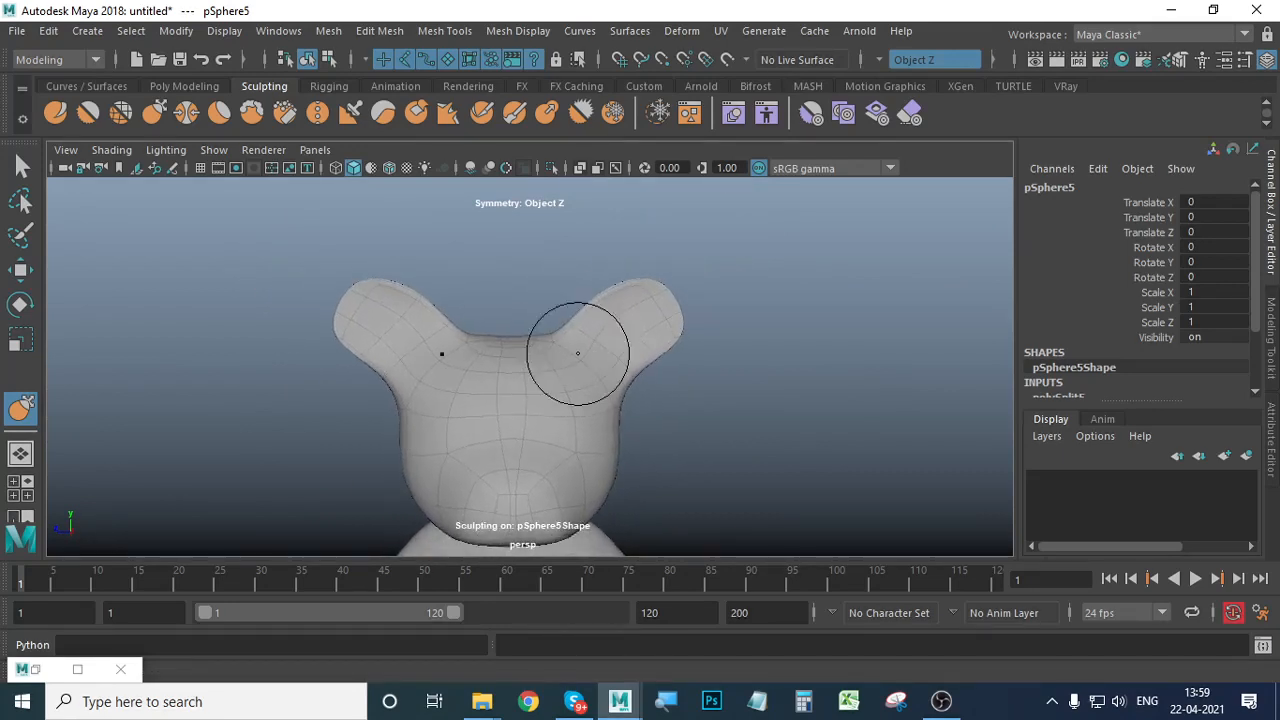
left_click_drag(594, 313, 623, 277)
left_click_drag(666, 337, 657, 351)
left_click_drag(635, 276, 641, 275)
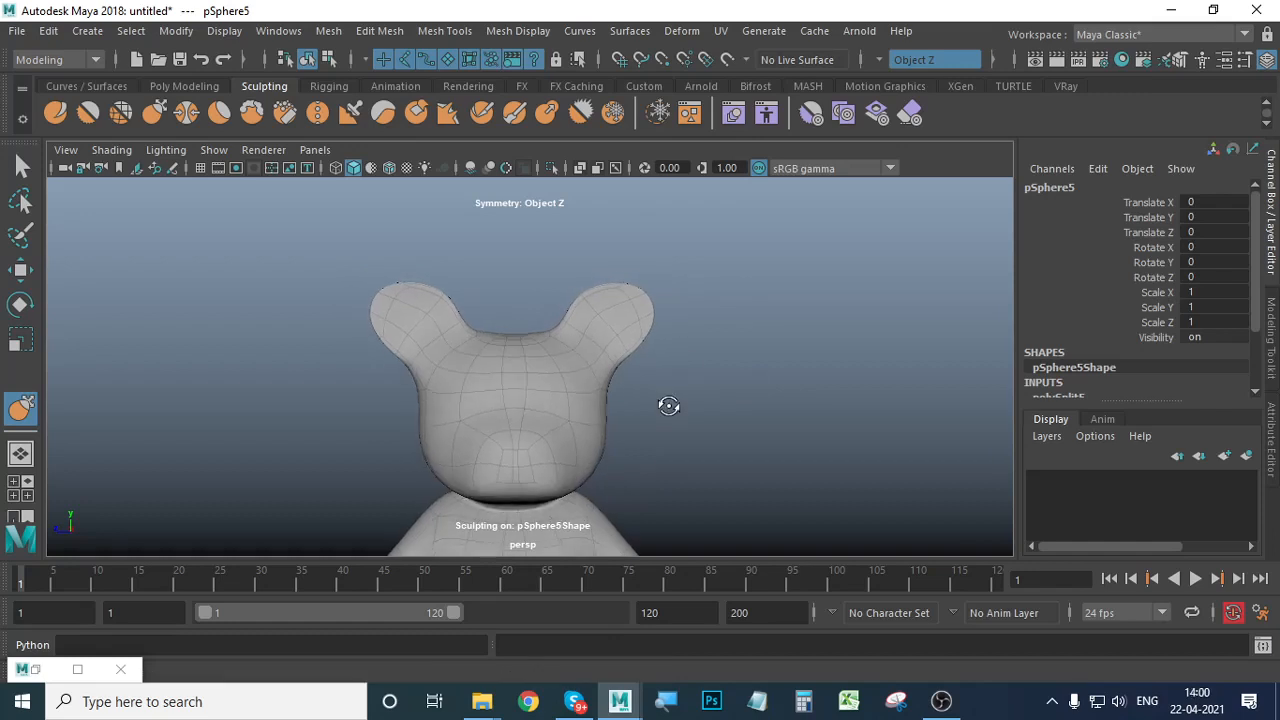
Undo the last ear stroke and adjust the near ear's base from the side with the Grab brush.
left_click_drag(708, 415, 545, 440, "alt")
key("ctrl+z")
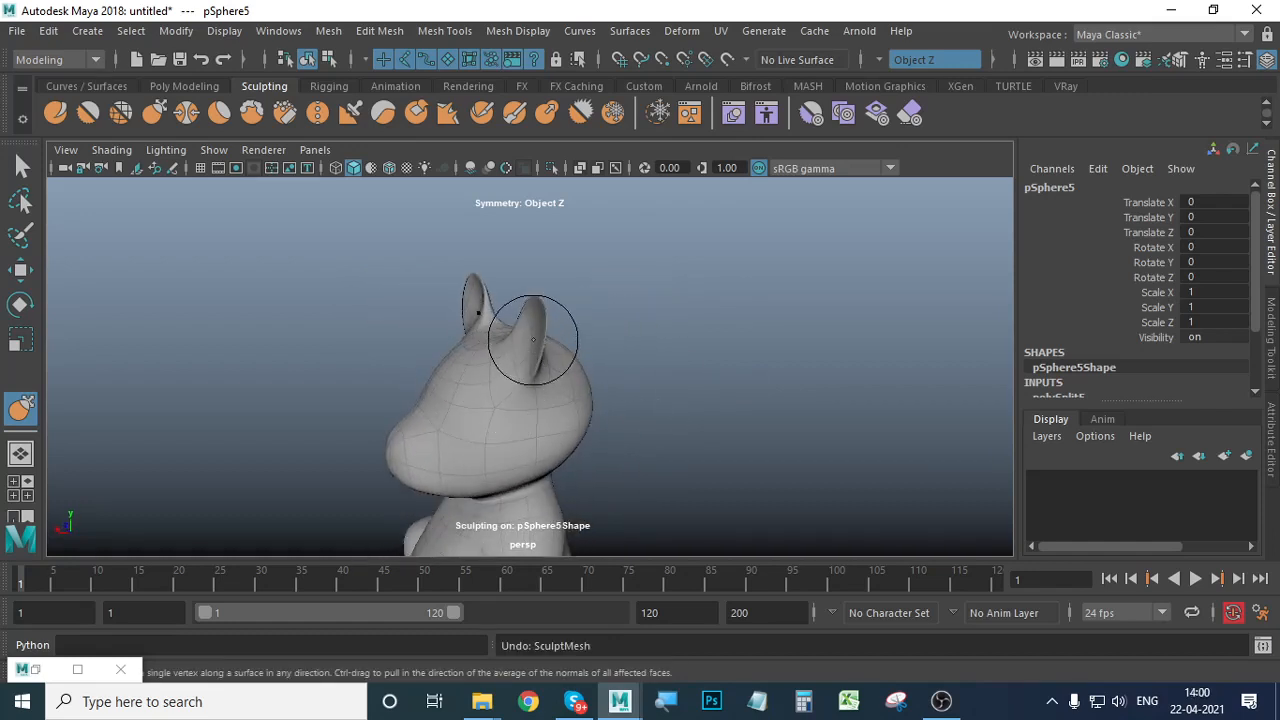
left_click_drag(526, 340, 522, 345)
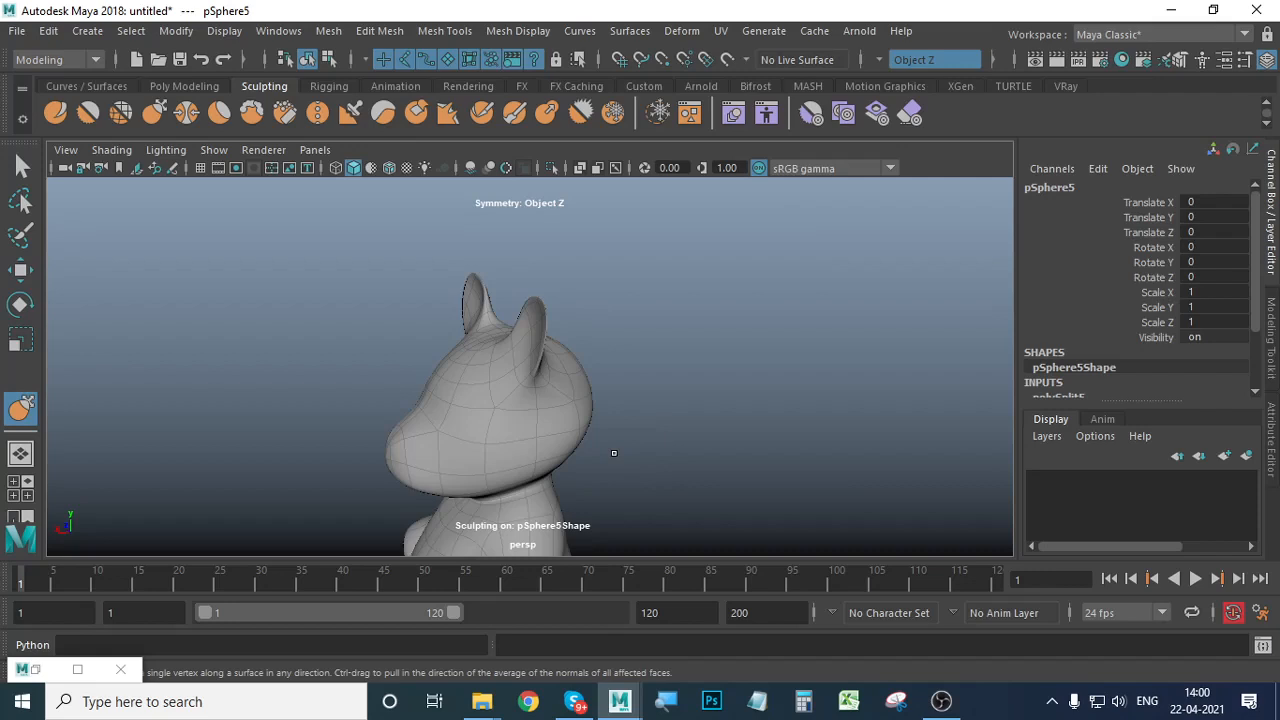
Reshape the bear's brow, cheeks and head sides symmetrically with Grab strokes.
mouse_move(614, 453)
left_mouse_down("alt")
mouse_move(551, 386)
mouse_move(500, 378)
left_mouse_up("alt")
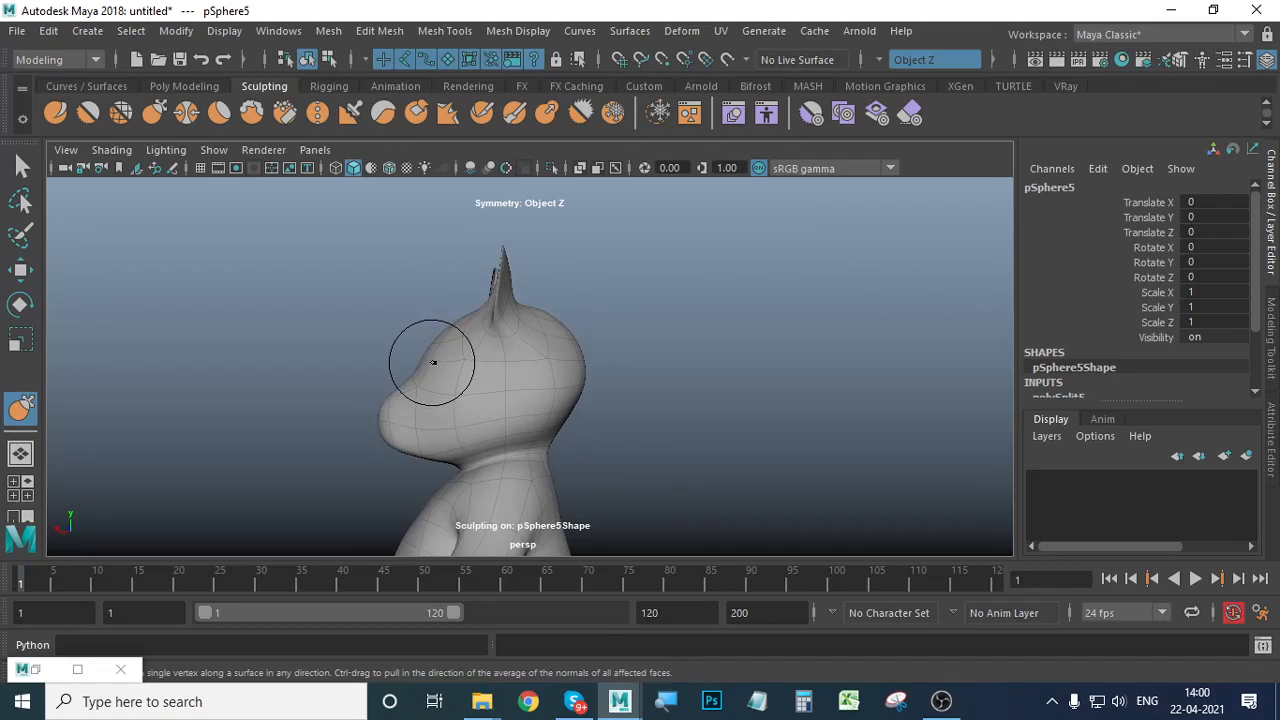
mouse_move(494, 394)
left_mouse_down("alt")
mouse_move(545, 408)
mouse_move(457, 337)
left_mouse_up("alt")
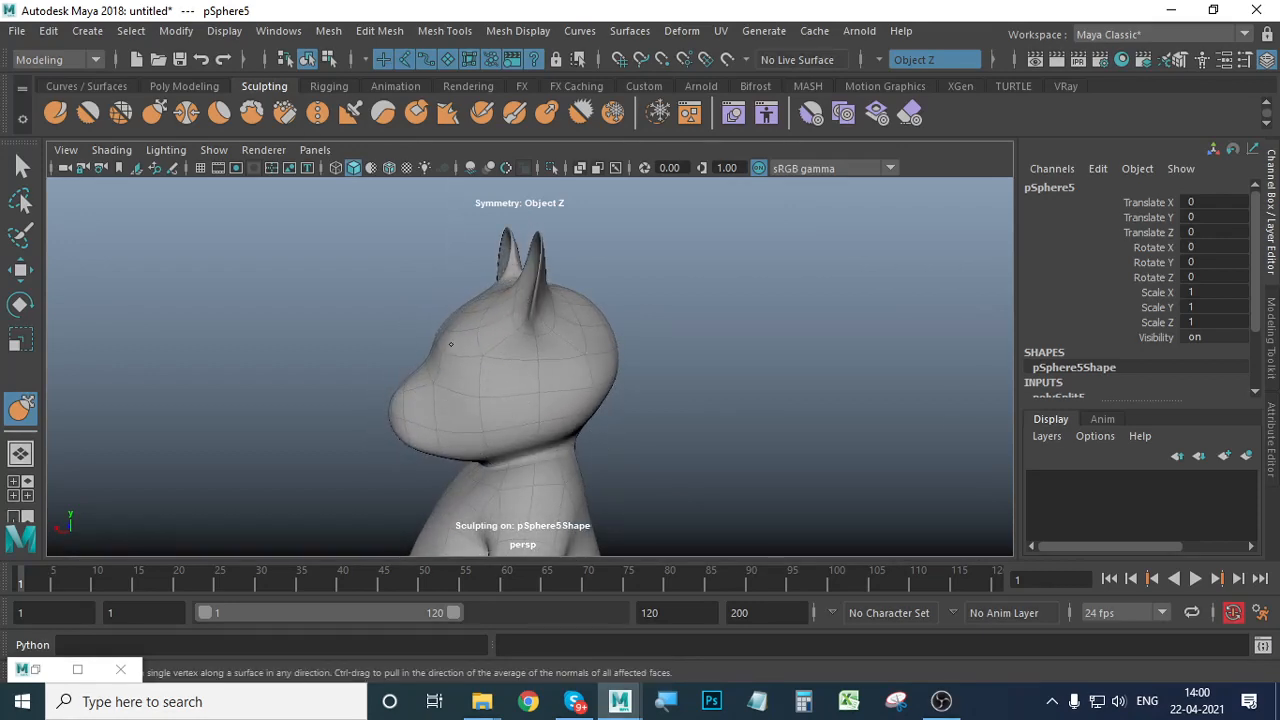
mouse_move(456, 343)
left_mouse_down("alt")
mouse_move(517, 414)
mouse_move(671, 406)
left_mouse_up("alt")
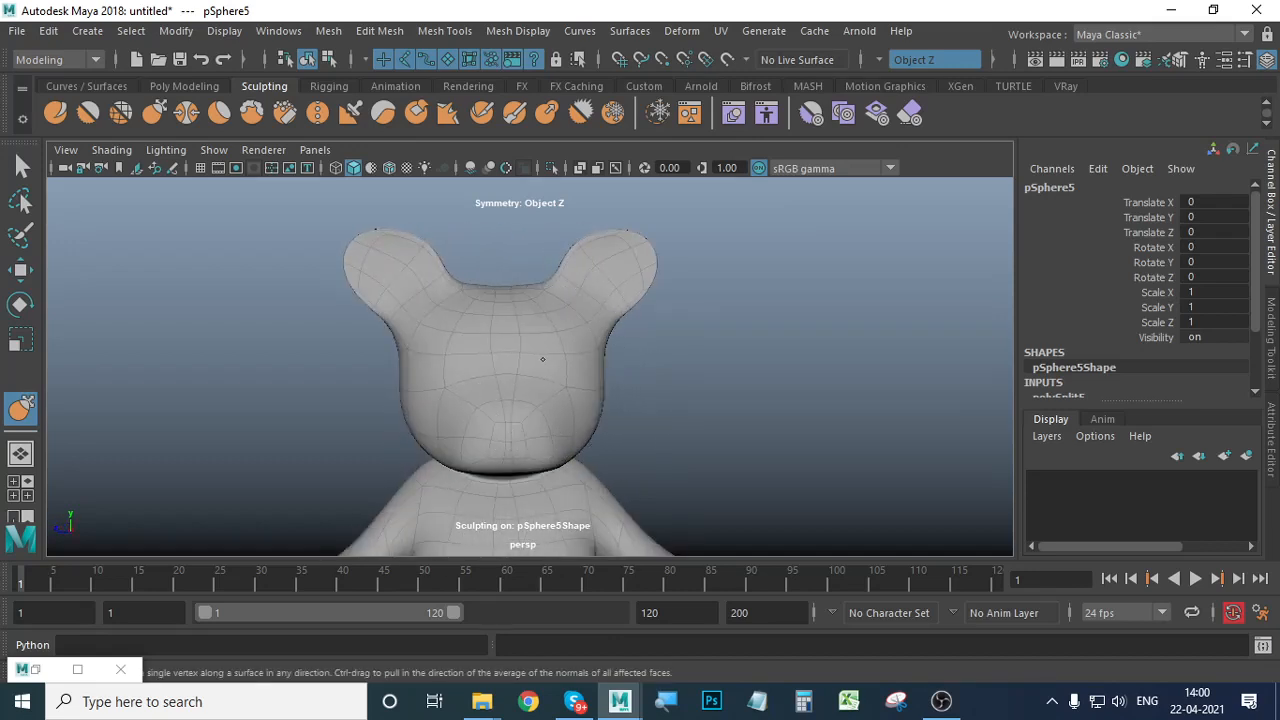
left_click_drag(603, 373, 568, 370)
left_click_drag(591, 428, 657, 466, "alt")
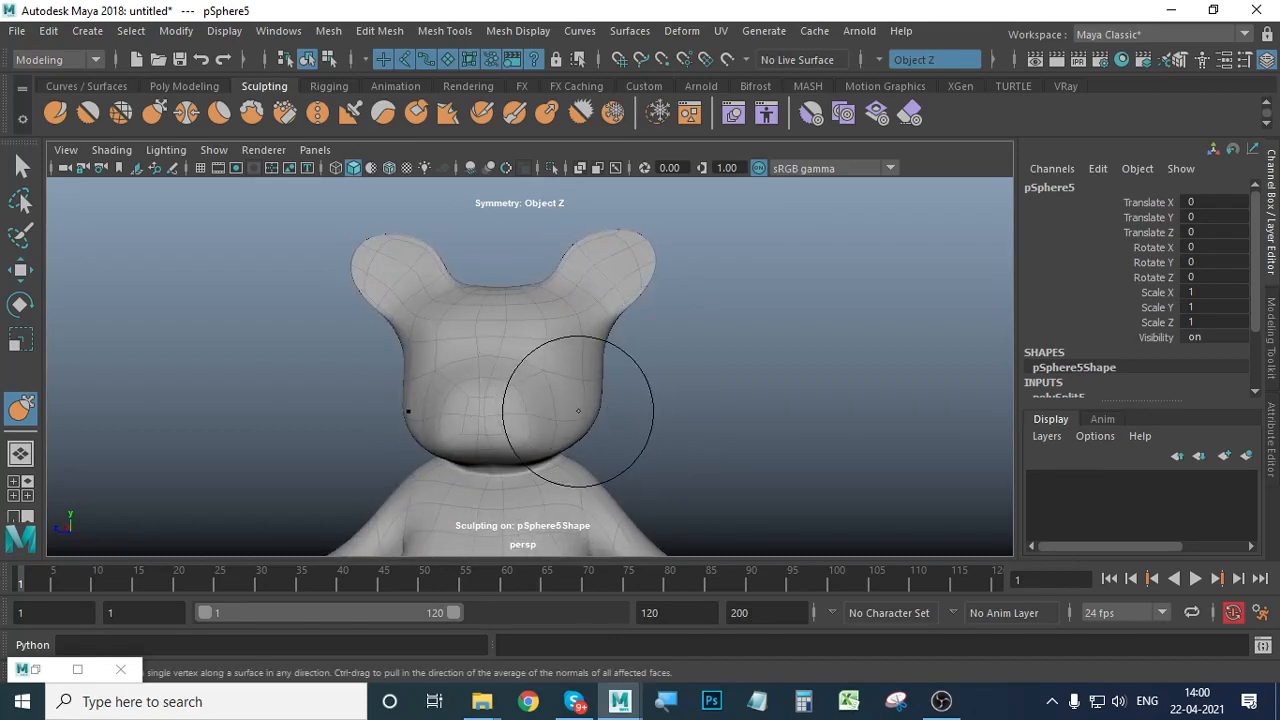
left_click_drag(575, 417, 630, 450, "alt")
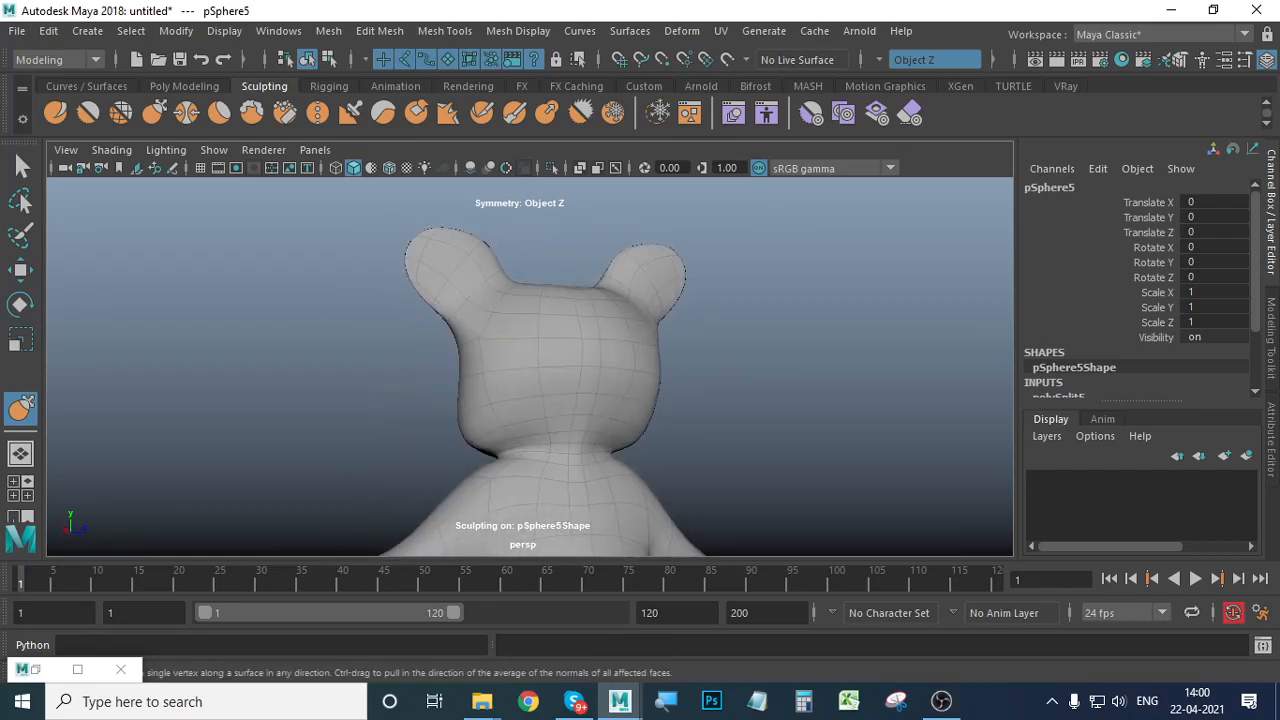
mouse_move(527, 438)
left_mouse_down("alt")
mouse_move(495, 458)
mouse_move(538, 476)
mouse_move(533, 457)
mouse_move(571, 491)
mouse_move(691, 463)
mouse_move(616, 411)
mouse_move(641, 482)
mouse_move(543, 429)
mouse_move(609, 463)
mouse_move(594, 450)
mouse_move(486, 486)
mouse_move(703, 500)
mouse_move(616, 469)
left_mouse_up("alt")
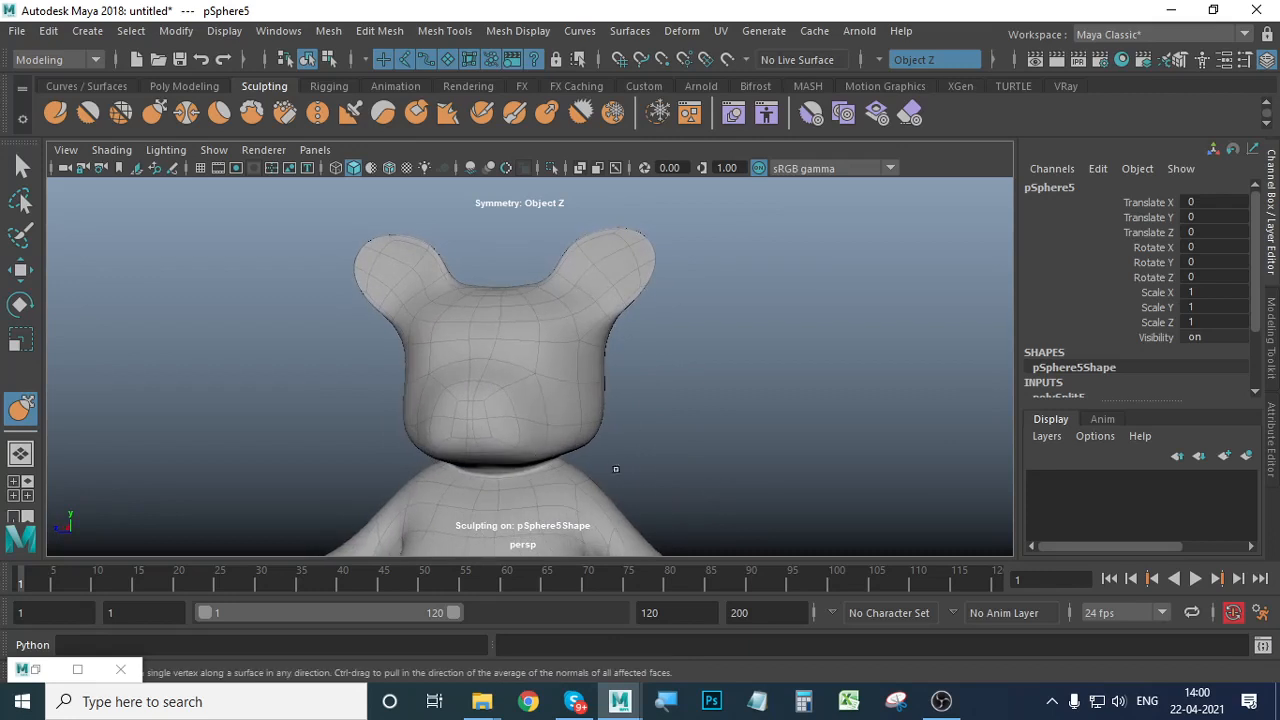
Narrow the muzzle's upper part and shape its bridge into the forehead with the Grab brush.
mouse_move(548, 445)
left_mouse_down("alt")
mouse_move(606, 486)
mouse_move(643, 486)
mouse_move(588, 468)
mouse_move(614, 466)
mouse_move(457, 451)
mouse_move(606, 466)
mouse_move(539, 439)
left_mouse_up("alt")
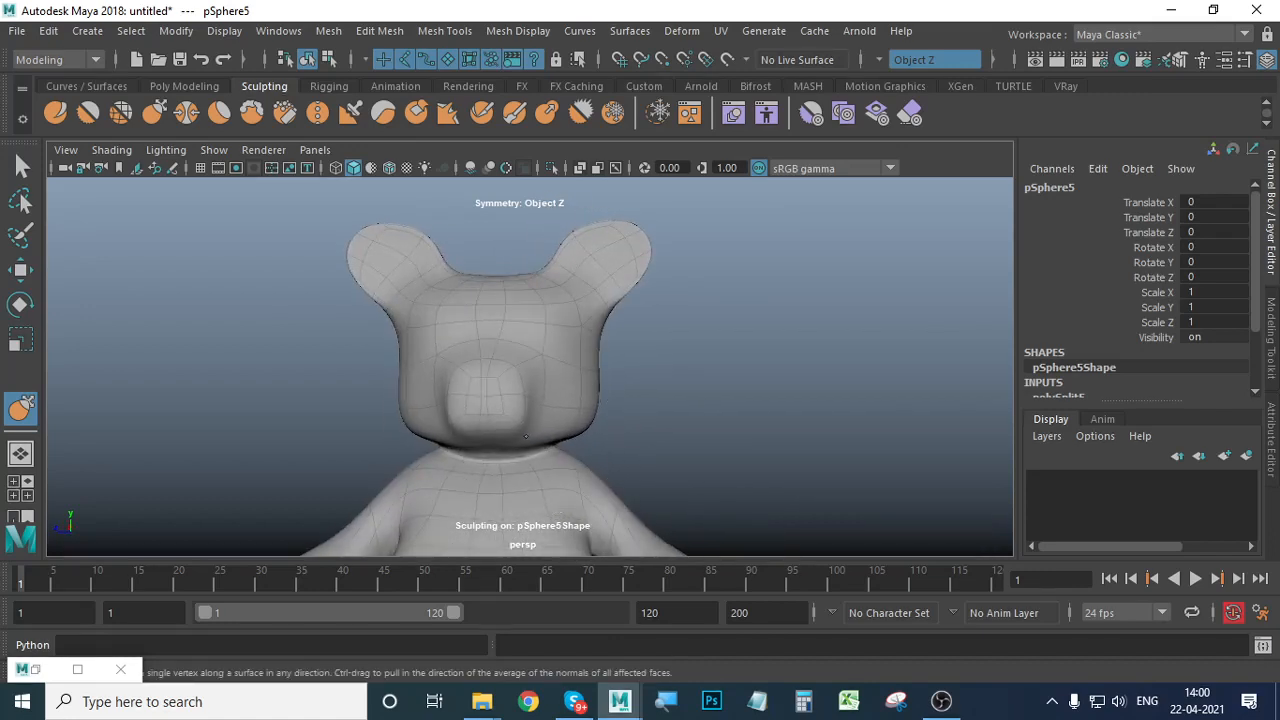
left_click_drag(535, 365, 523, 360)
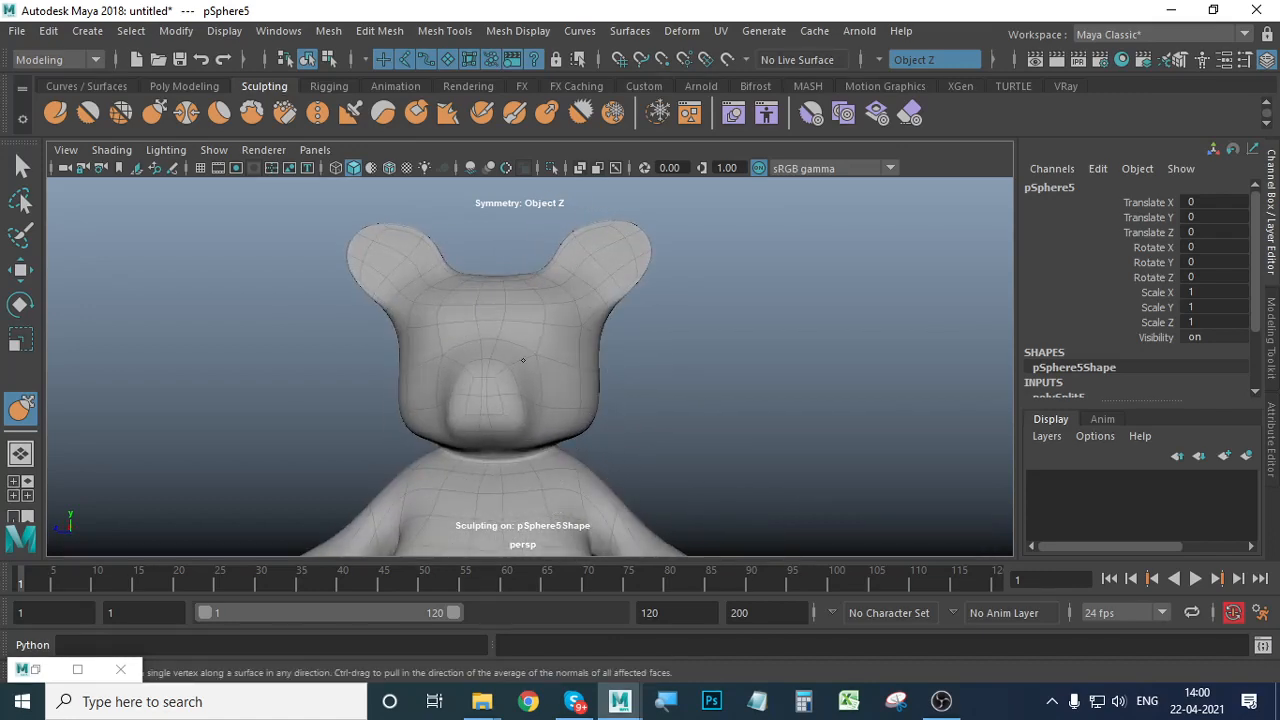
left_click_drag(593, 460, 600, 449, "alt")
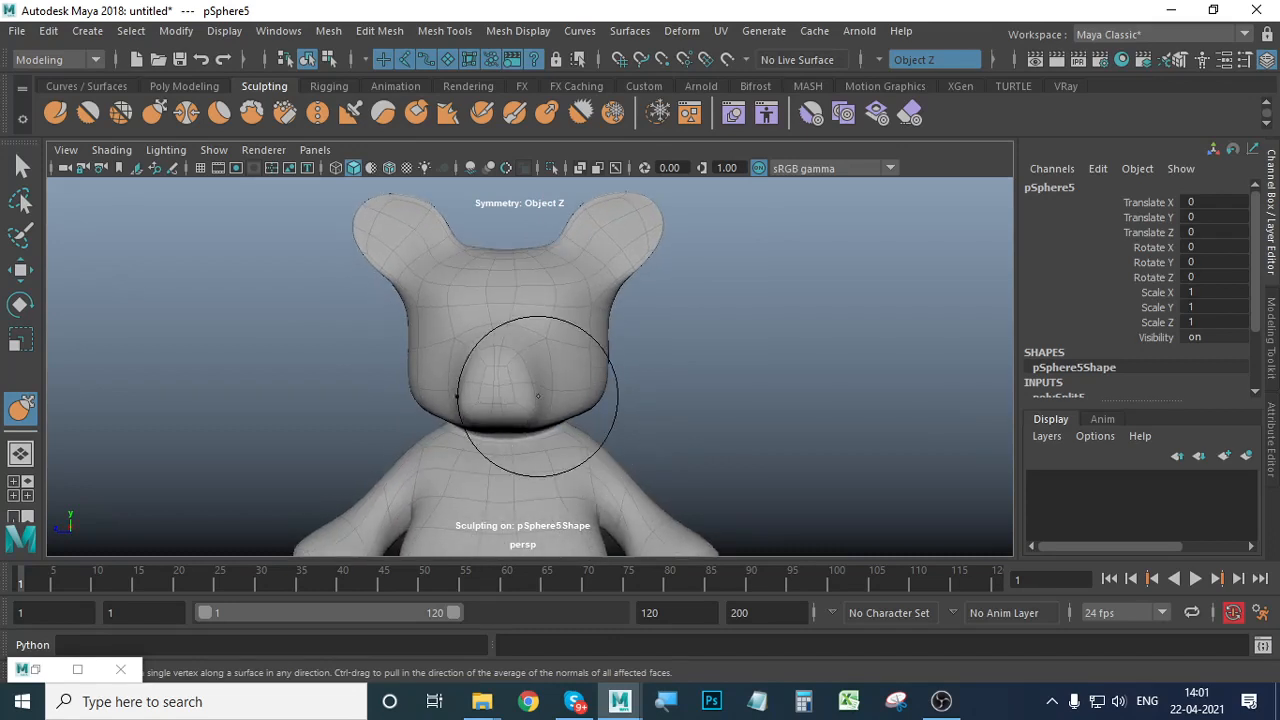
mouse_move(517, 397)
left_mouse_down("alt")
mouse_move(517, 437)
mouse_move(413, 406)
mouse_move(413, 383)
mouse_move(491, 463)
mouse_move(572, 489)
left_mouse_up("alt")
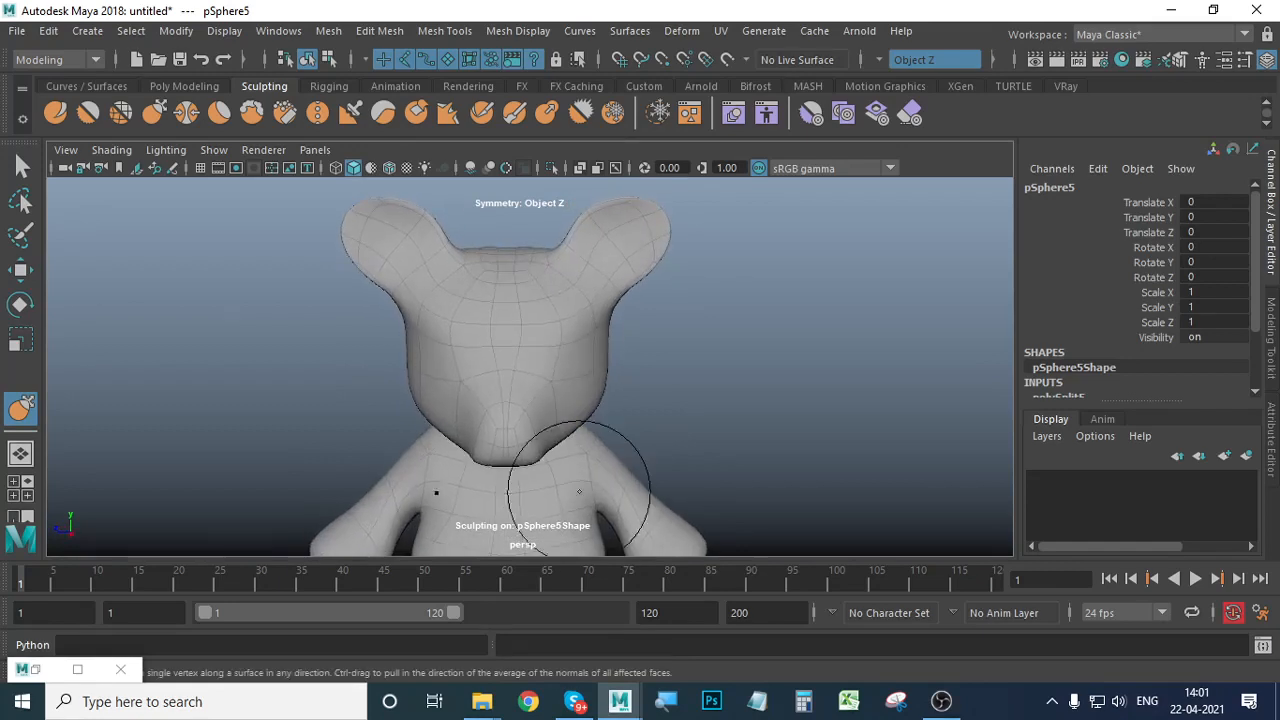
mouse_move(536, 429)
left_mouse_down()
mouse_move(643, 494)
mouse_move(614, 471)
mouse_move(429, 446)
left_mouse_up()
mouse_move(415, 371)
left_mouse_down()
mouse_move(424, 335)
mouse_move(449, 341)
mouse_move(440, 333)
left_mouse_up()
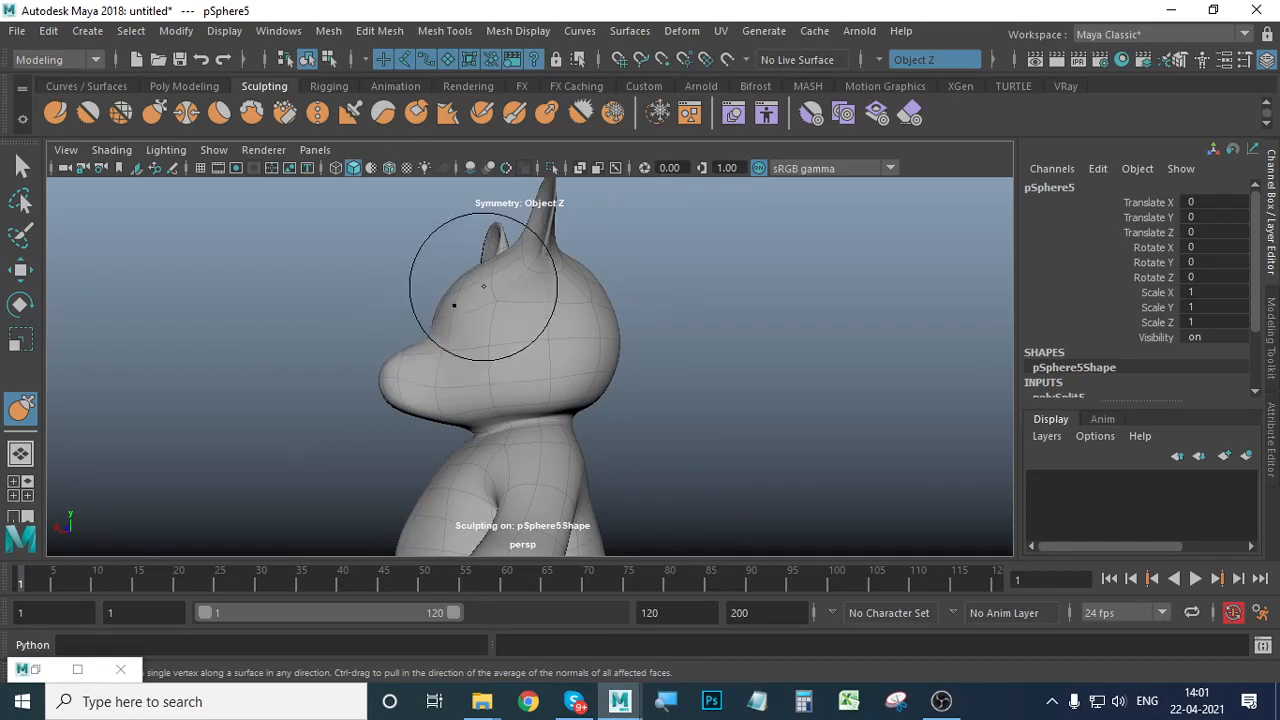
Undo the last sculpt stroke and reshape the underside of the muzzle toward the neck.
mouse_move(514, 390)
left_mouse_down("alt")
mouse_move(494, 388)
mouse_move(448, 425)
left_mouse_up("alt")
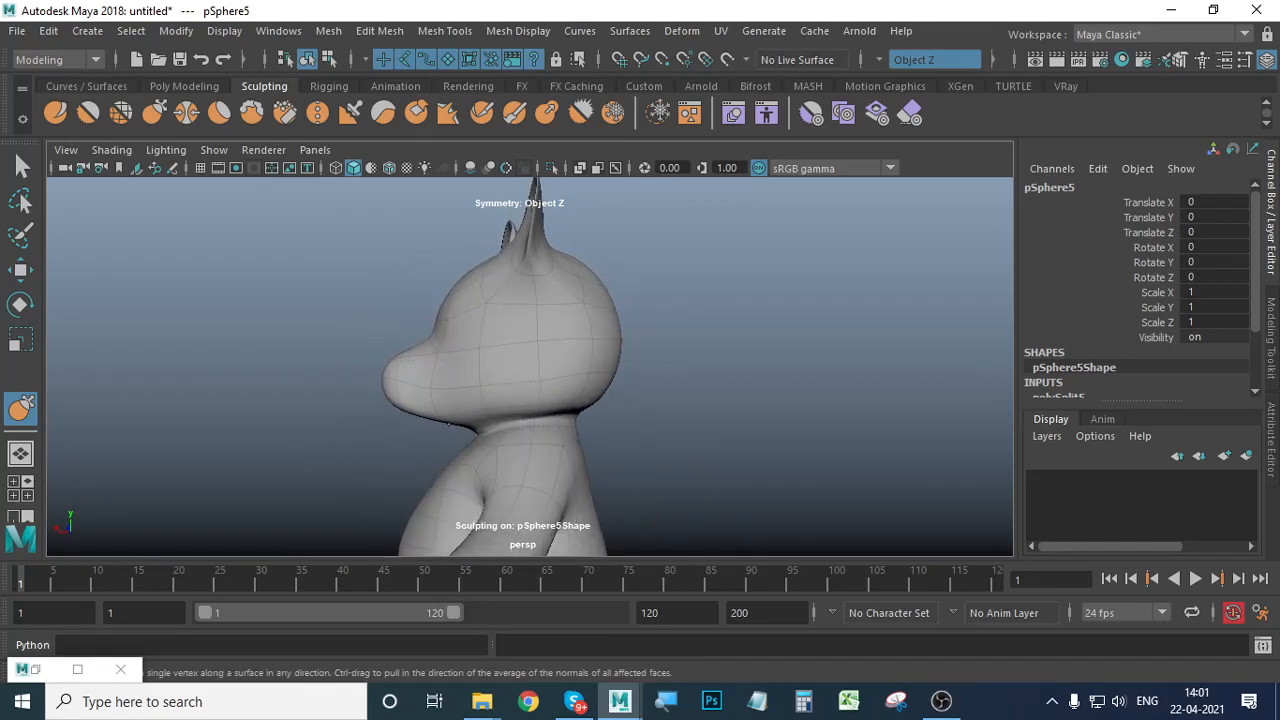
key("ctrl+z")
left_click_drag(430, 426, 462, 427)
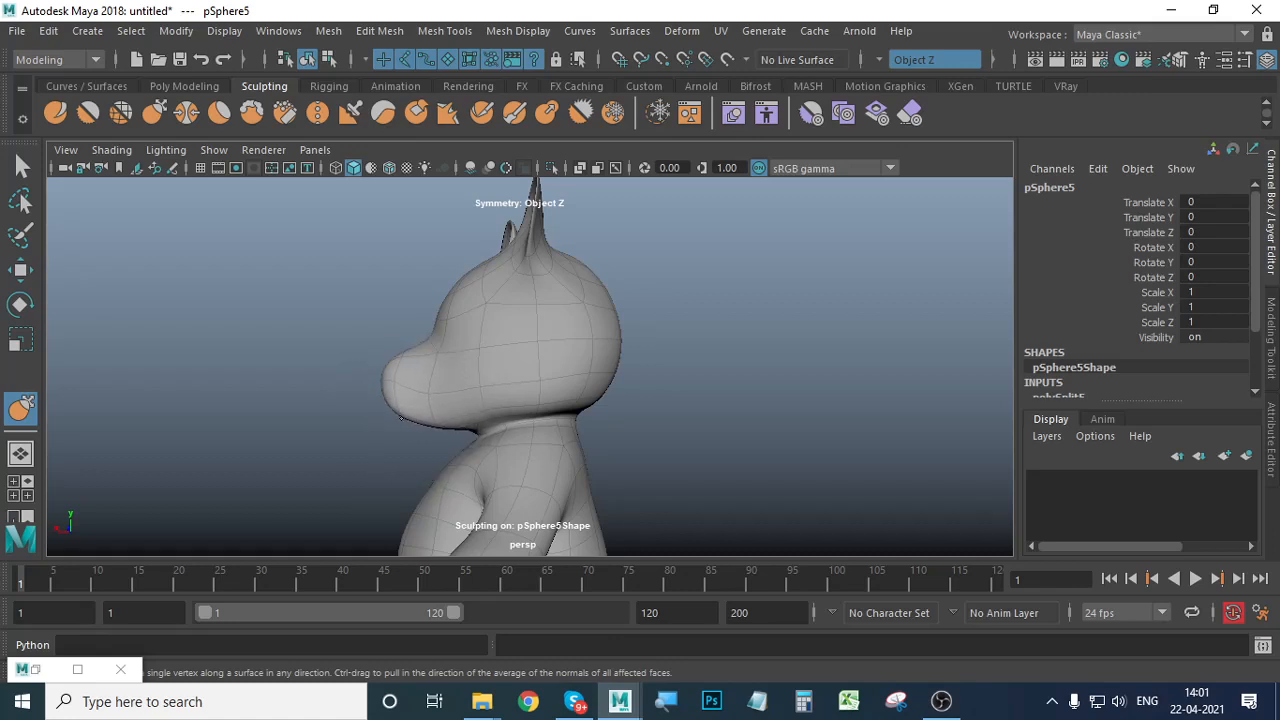
Round and smooth the muzzle's sides and refine its profile where it meets the face.
mouse_move(380, 466)
left_mouse_down("alt")
mouse_move(480, 451)
mouse_move(429, 468)
mouse_move(486, 414)
left_mouse_up("alt")
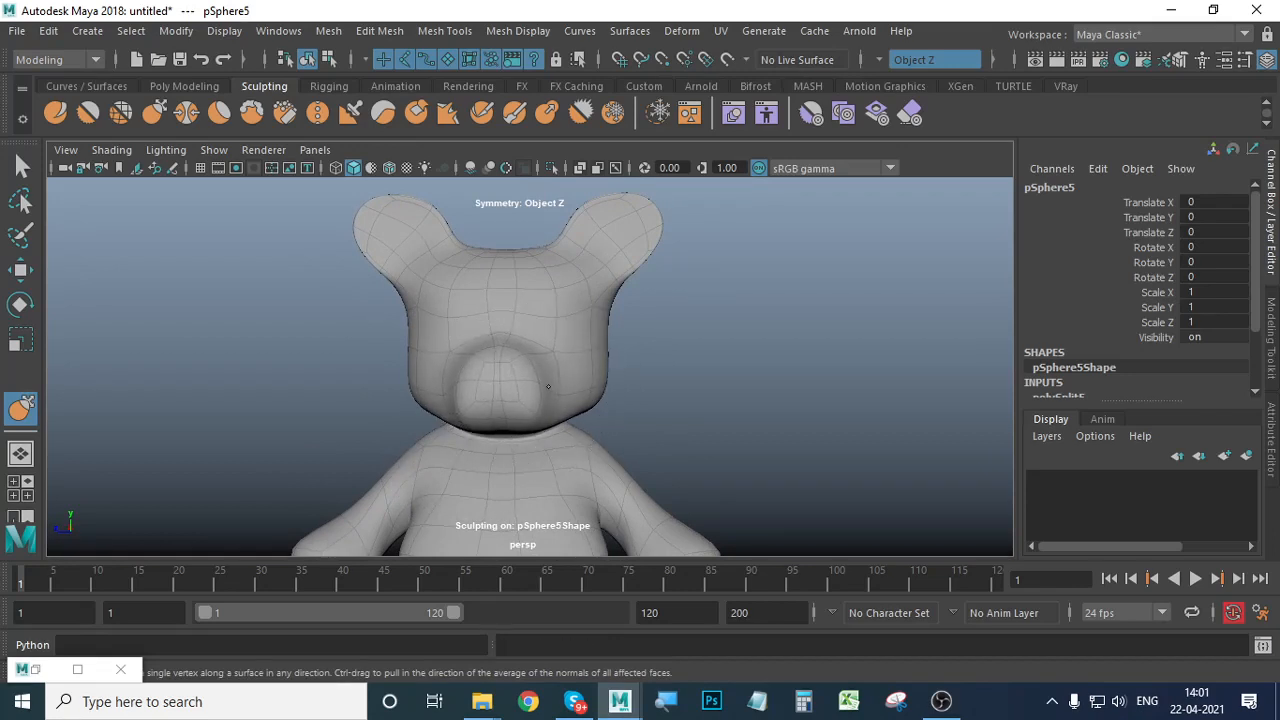
mouse_move(606, 420)
left_mouse_down("alt")
mouse_move(463, 434)
mouse_move(412, 418)
mouse_move(429, 400)
mouse_move(406, 409)
left_mouse_up("alt")
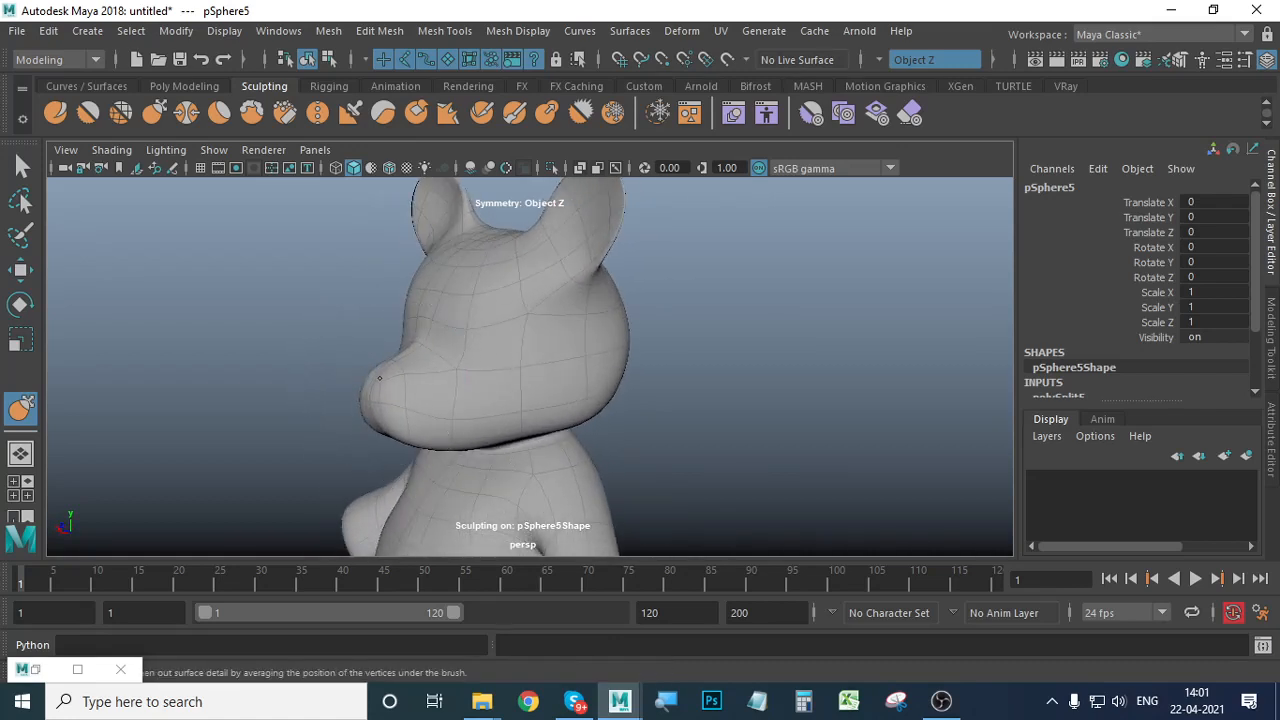
left_click_drag(400, 457, 474, 468, "alt")
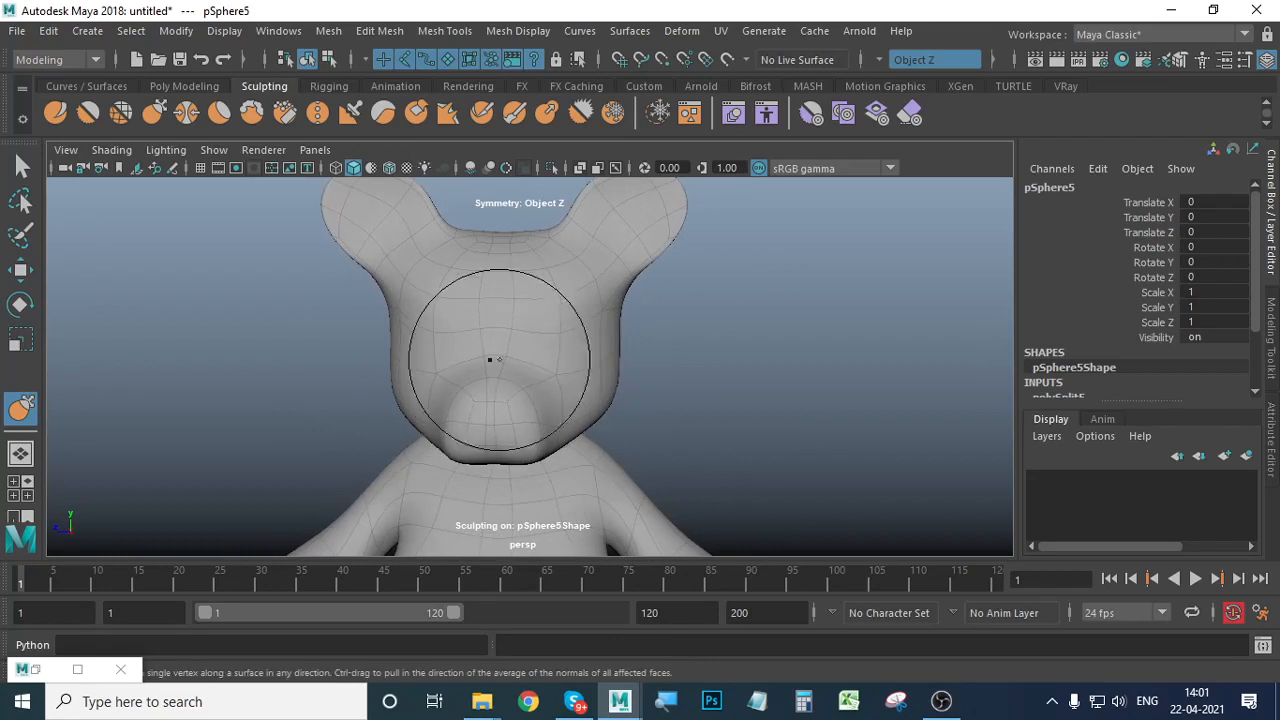
scroll(586, 431, "down", 2)
mouse_move(586, 431)
left_mouse_down("alt")
mouse_move(457, 406)
mouse_move(480, 403)
mouse_move(471, 429)
left_mouse_up("alt")
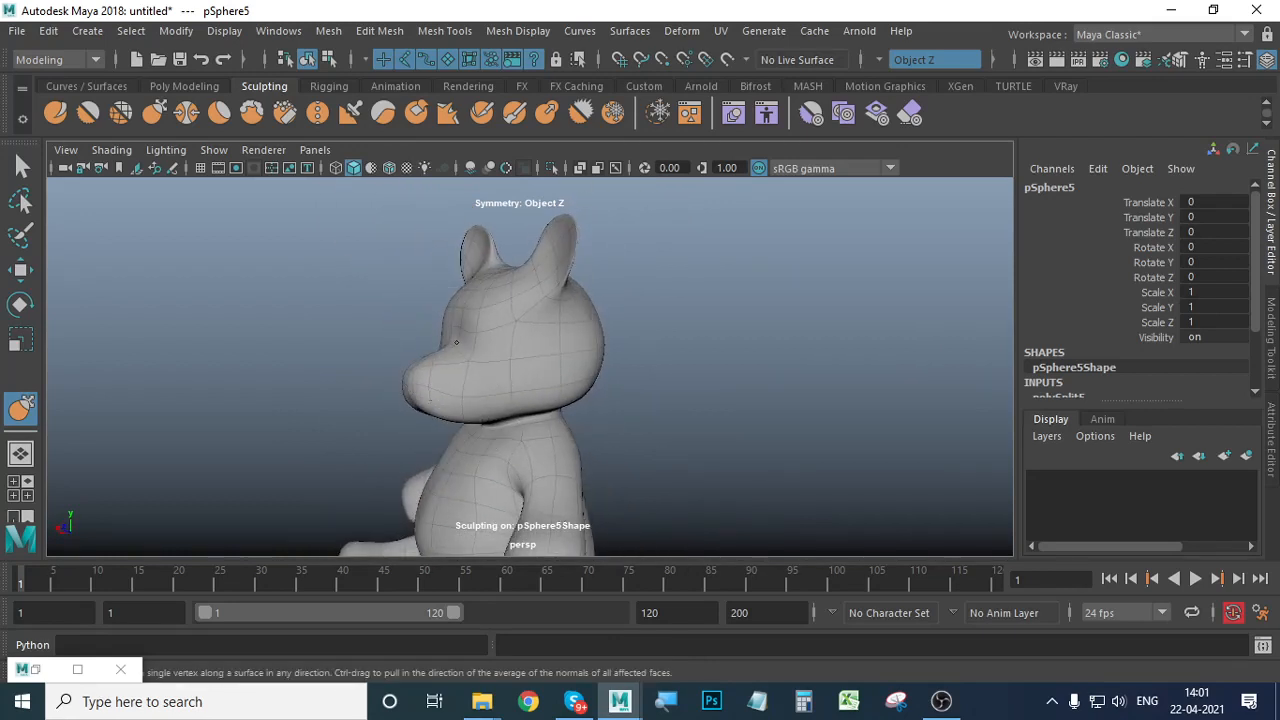
mouse_move(456, 342)
left_mouse_down("alt")
mouse_move(543, 443)
mouse_move(509, 434)
mouse_move(603, 446)
mouse_move(540, 452)
mouse_move(482, 367)
mouse_move(489, 437)
mouse_move(532, 437)
left_mouse_up("alt")
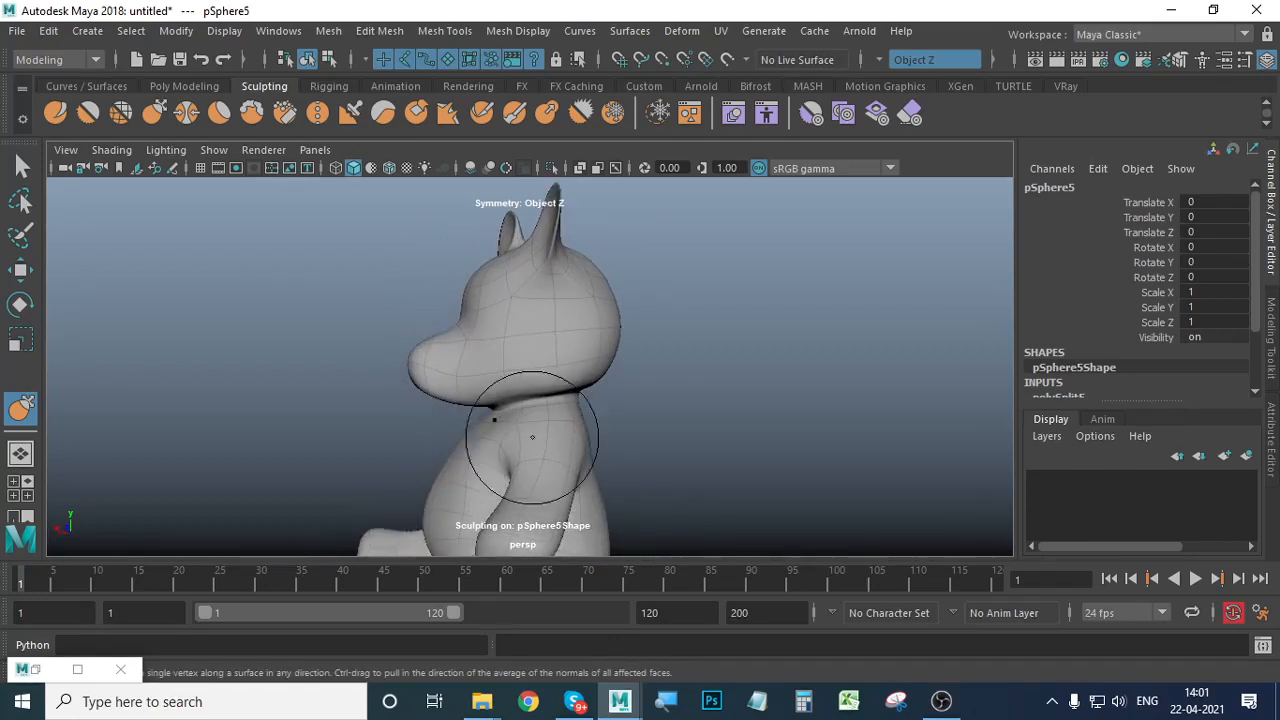
mouse_move(715, 505)
left_mouse_down("alt")
mouse_move(591, 429)
mouse_move(563, 434)
mouse_move(902, 430)
mouse_move(729, 429)
left_mouse_up("alt")
scroll(634, 413, "up", 3)
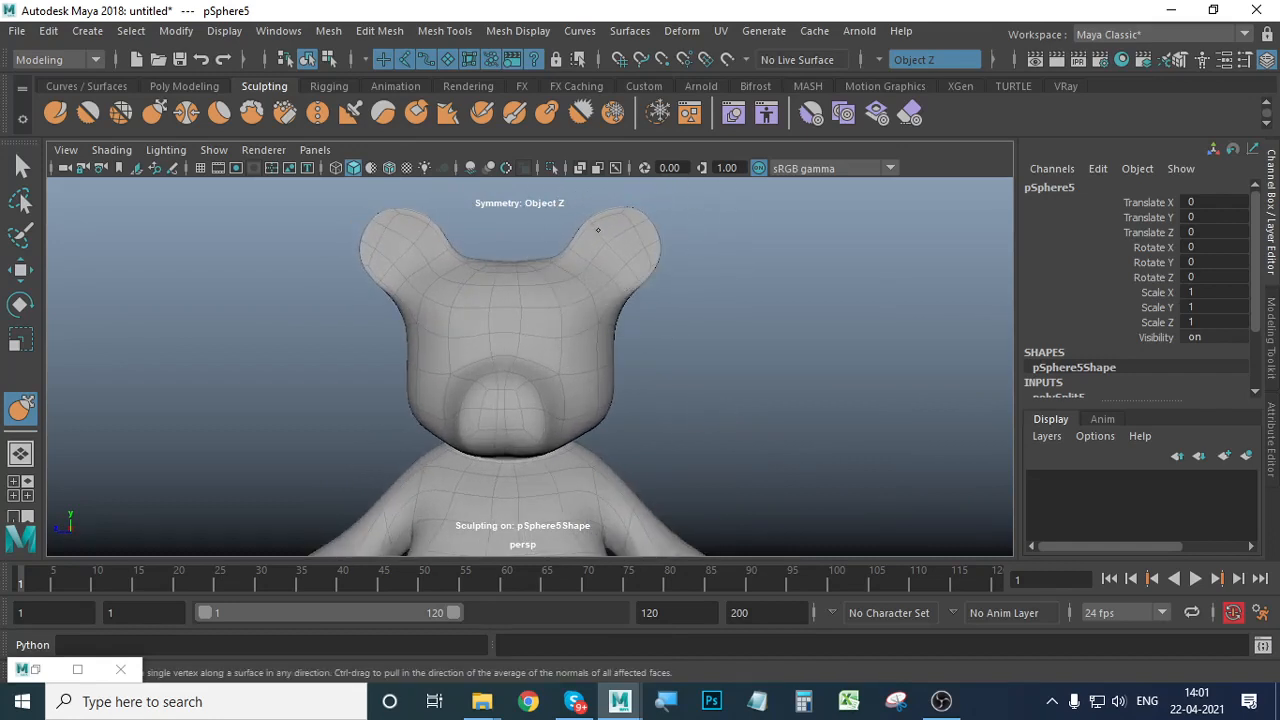
Pull the outer ear bases in toward the head and widen the ears' lower outer edges symmetrically.
mouse_move(623, 300)
left_mouse_down()
mouse_move(602, 297)
mouse_move(634, 323)
mouse_move(604, 310)
left_mouse_up()
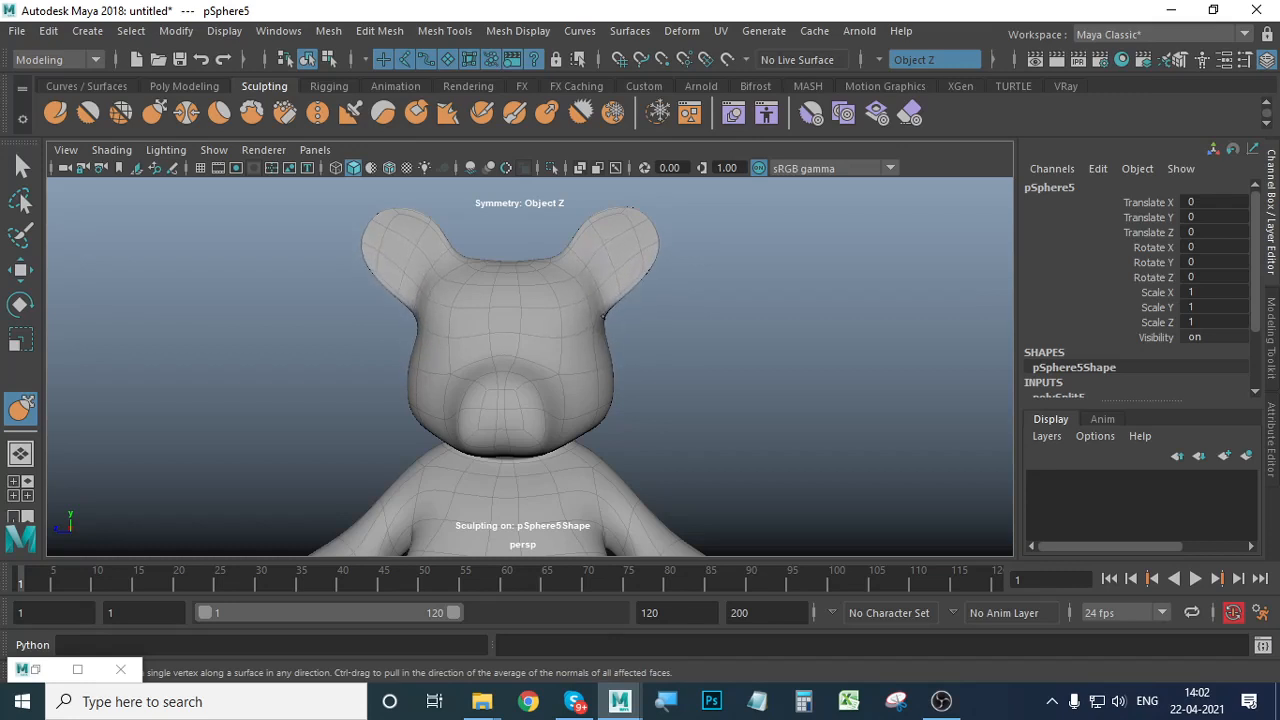
left_click_drag(652, 380, 698, 406, "alt")
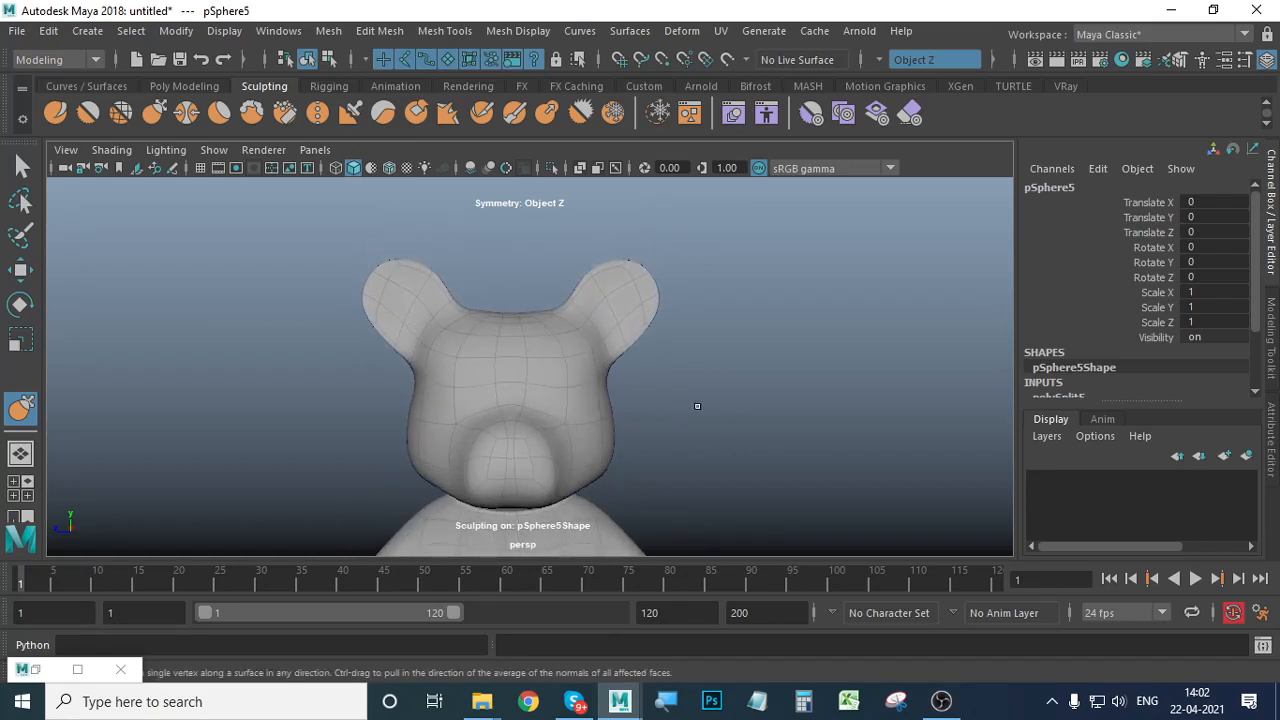
right_click_drag(656, 388, 687, 395, "alt")
left_click_drag(657, 301, 663, 314)
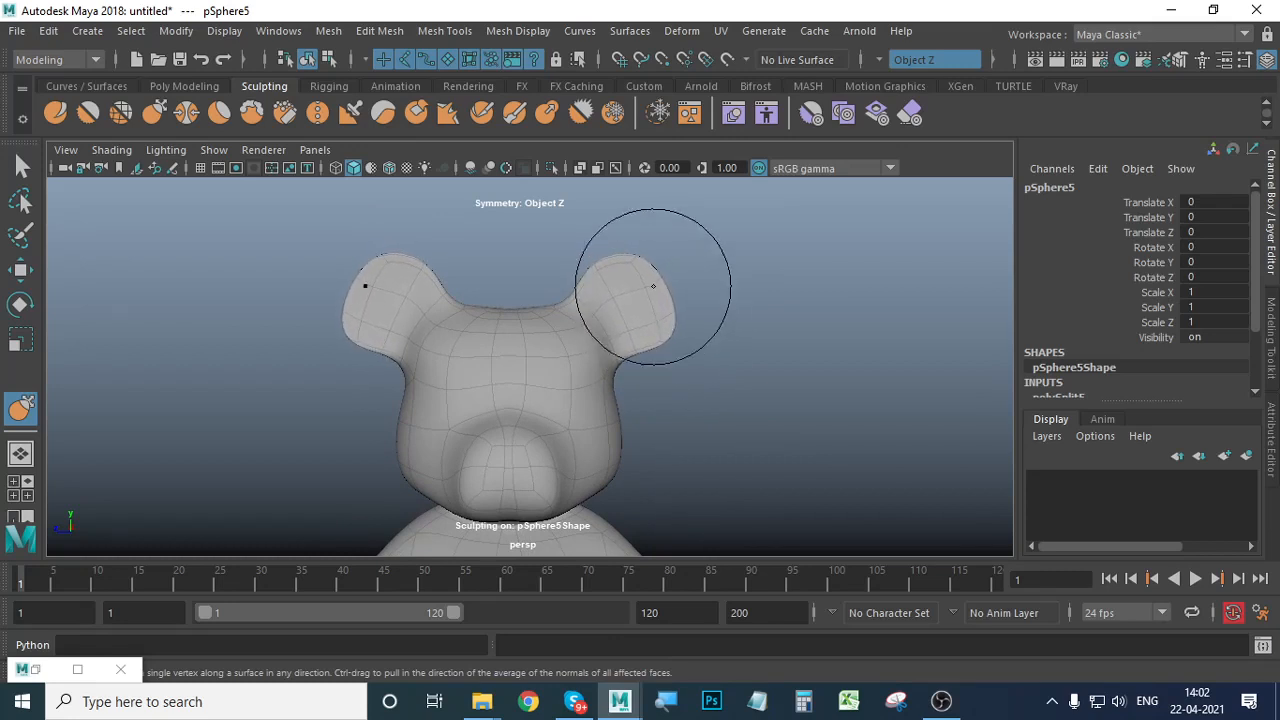
mouse_move(634, 280)
left_mouse_down()
mouse_move(671, 286)
mouse_move(654, 297)
mouse_move(591, 273)
mouse_move(630, 257)
mouse_move(609, 266)
mouse_move(666, 374)
mouse_move(574, 380)
left_mouse_up()
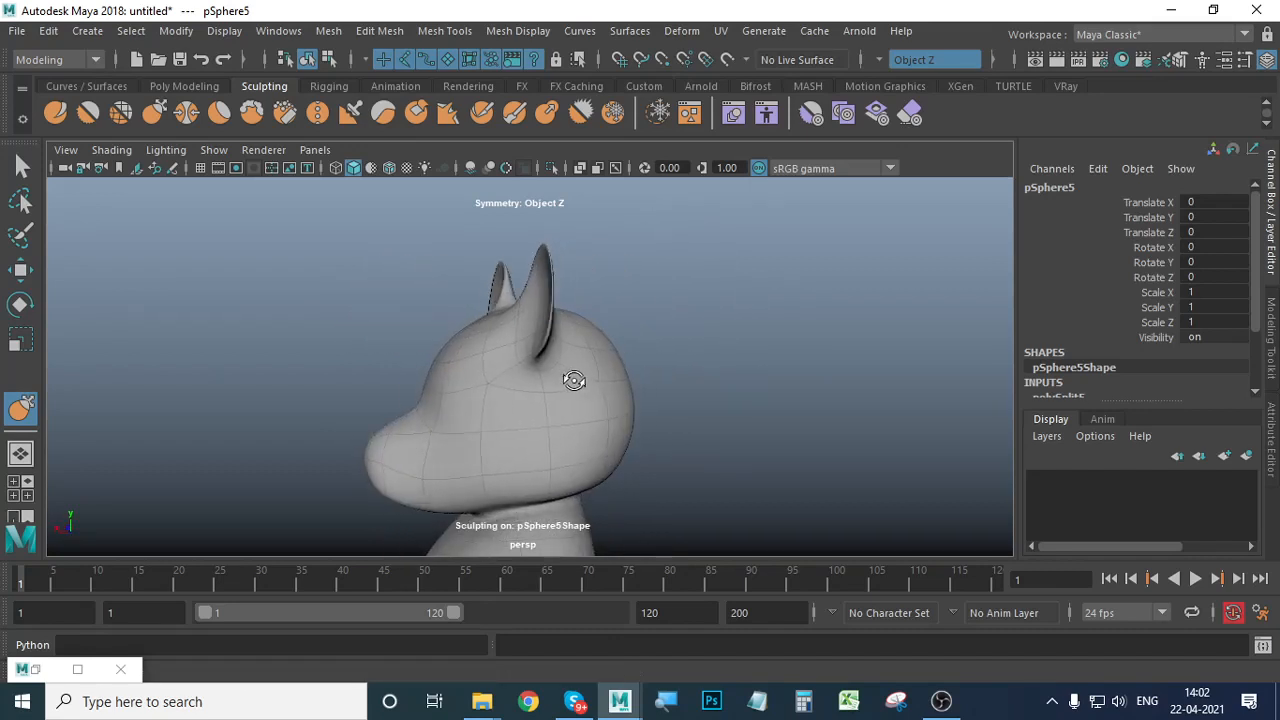
Undo the last ear stroke, then reshape and smooth the lower edges of the ears from the side.
key("ctrl+z")
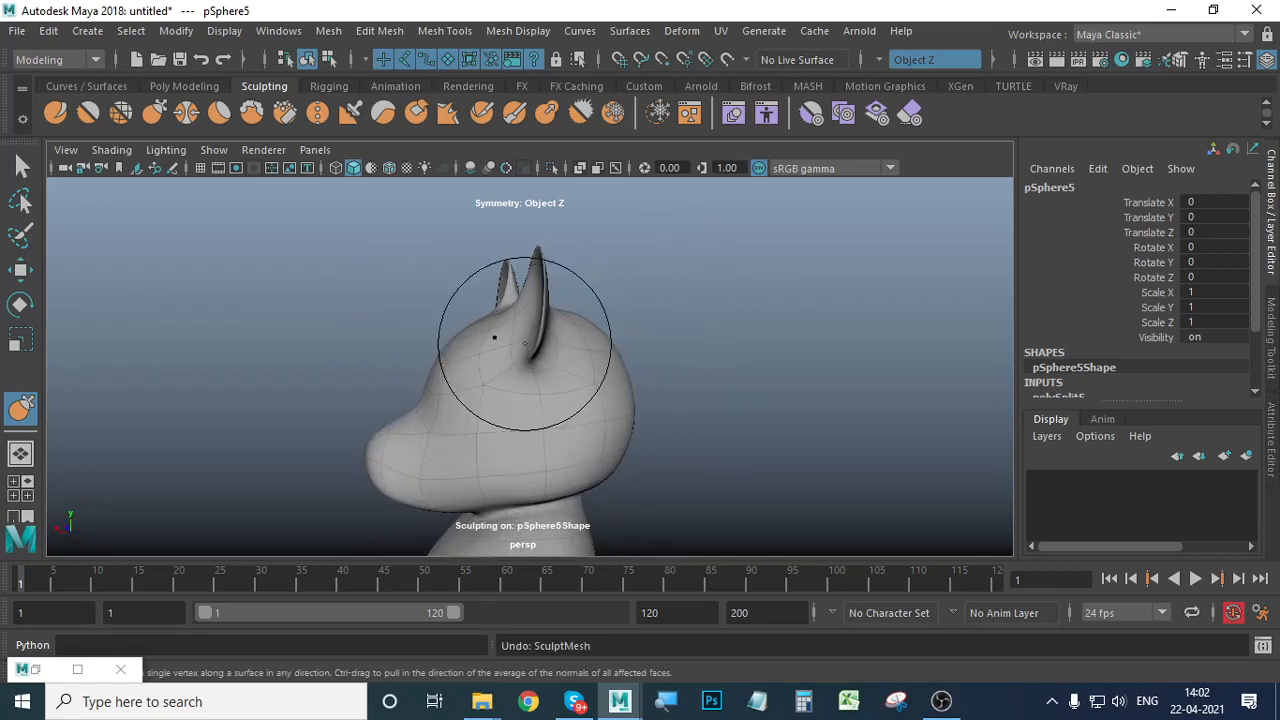
mouse_move(524, 367)
left_mouse_down()
mouse_move(508, 369)
mouse_move(543, 403)
left_mouse_up()
mouse_move(541, 330)
left_mouse_down()
mouse_move(586, 394)
mouse_move(651, 397)
mouse_move(634, 409)
left_mouse_up()
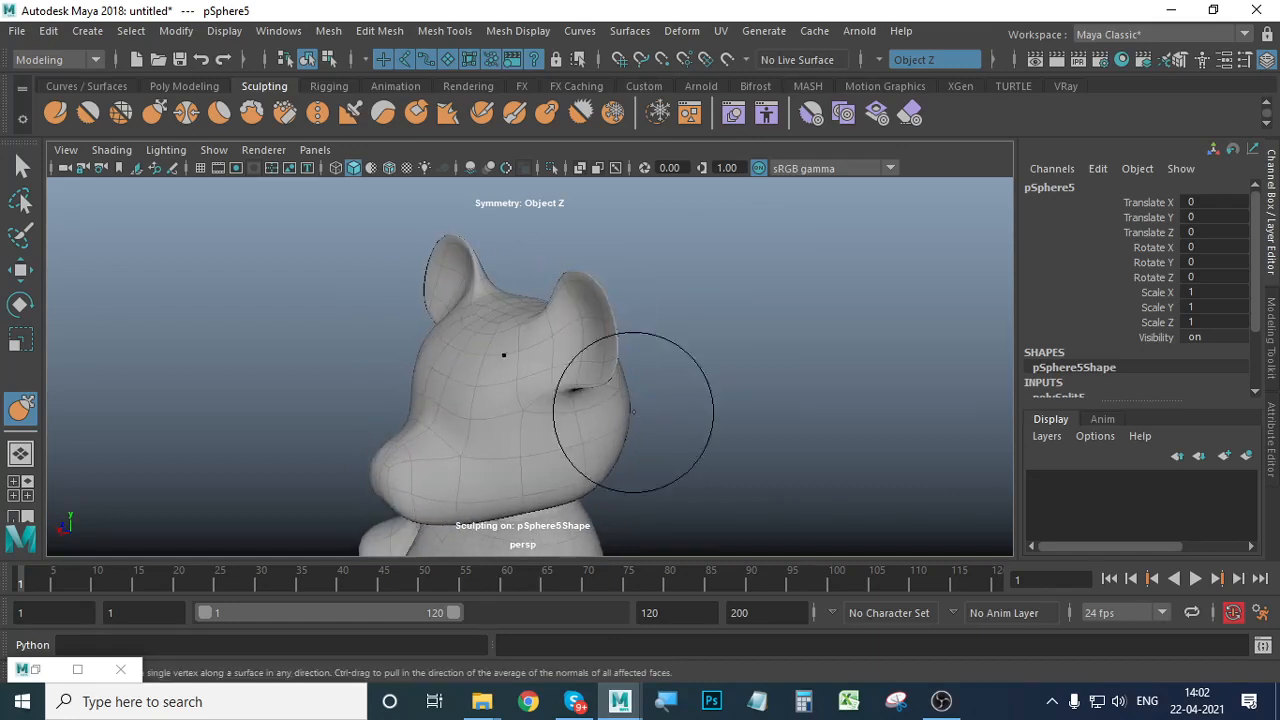
left_click_drag(541, 334, 545, 342, "shift")
left_click_drag(627, 425, 562, 407, "alt")
mouse_move(554, 387)
left_mouse_down("shift")
mouse_move(606, 378)
mouse_move(564, 340)
left_mouse_up("shift")
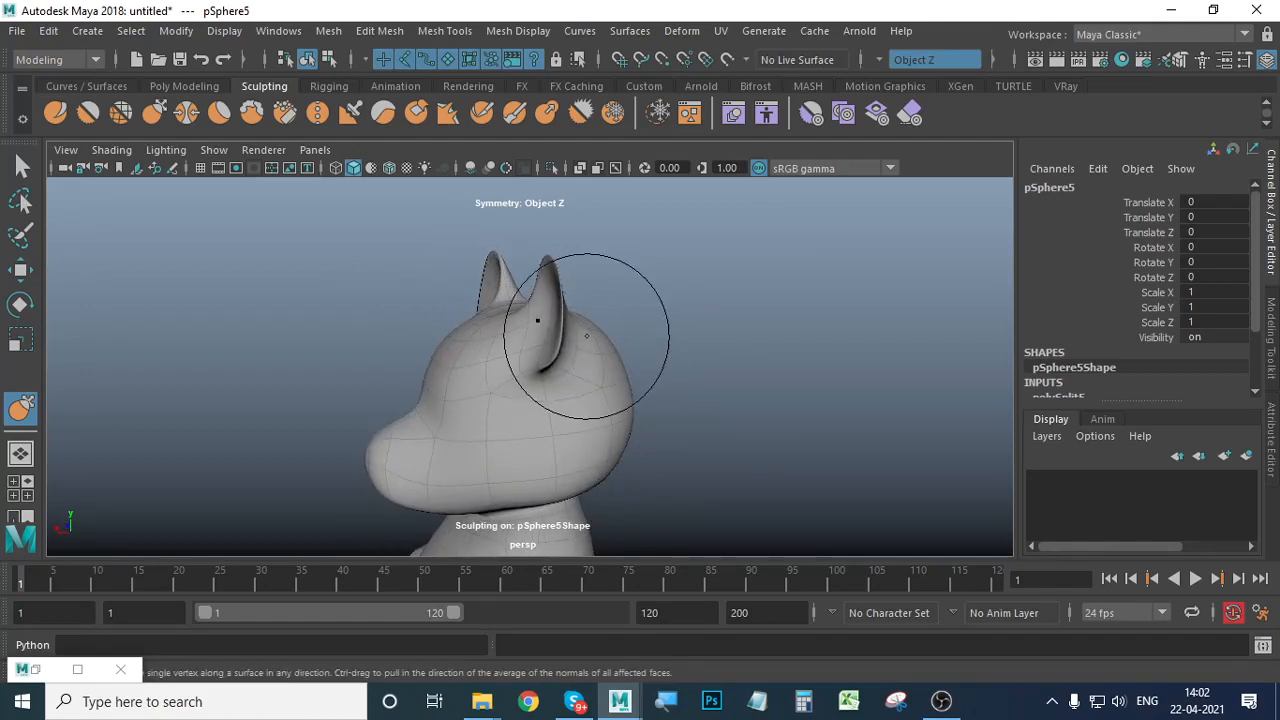
Refine the bear's shoulders and pull the sides of the torso inward below the arms with the Grab brush.
left_click_drag(491, 443, 614, 448, "alt")
middle_click_drag(614, 448, 627, 343, "alt")
left_click_drag(627, 345, 669, 369, "alt")
scroll(674, 390, "down", 2)
mouse_move(688, 460)
middle_mouse_down("alt")
mouse_move(649, 426)
mouse_move(629, 372)
middle_mouse_up("alt")
scroll(607, 384, "up", 4)
left_click_drag(578, 327, 571, 318)
left_click_drag(698, 414, 649, 417, "alt")
mouse_move(626, 323)
left_mouse_down("alt")
mouse_move(697, 386)
mouse_move(641, 405)
left_mouse_up("alt")
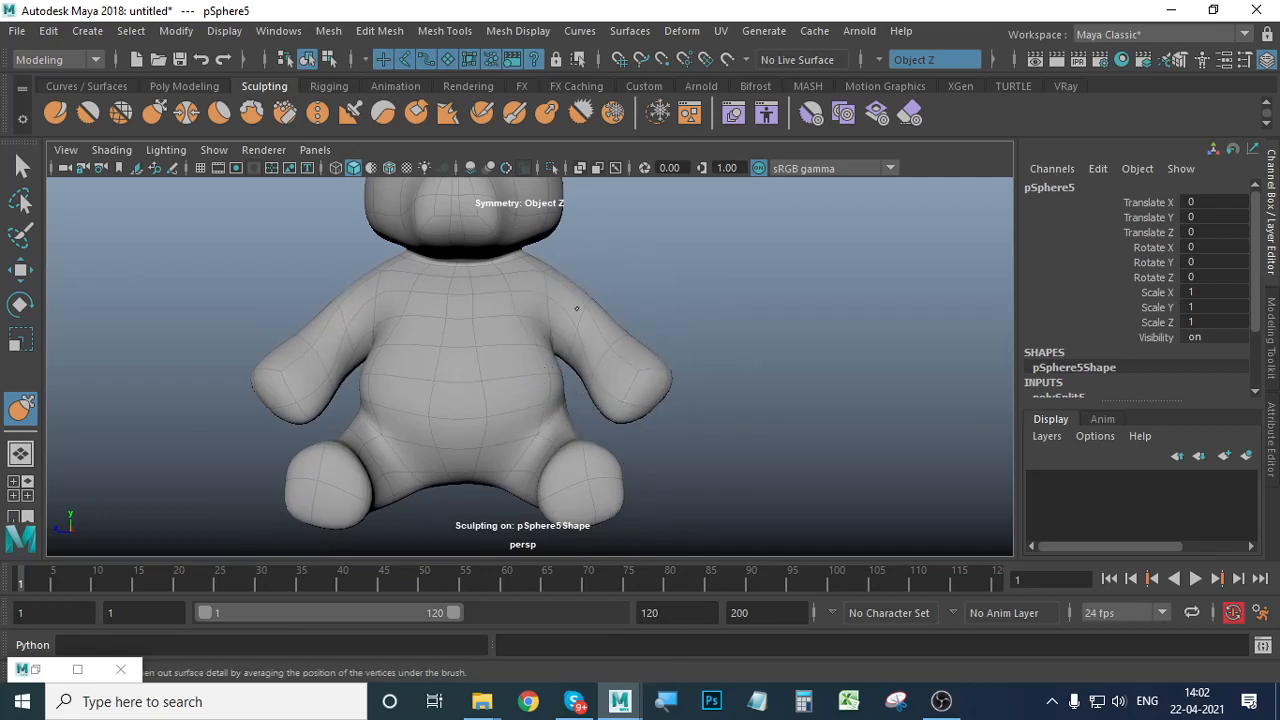
left_click_drag(596, 382, 580, 387)
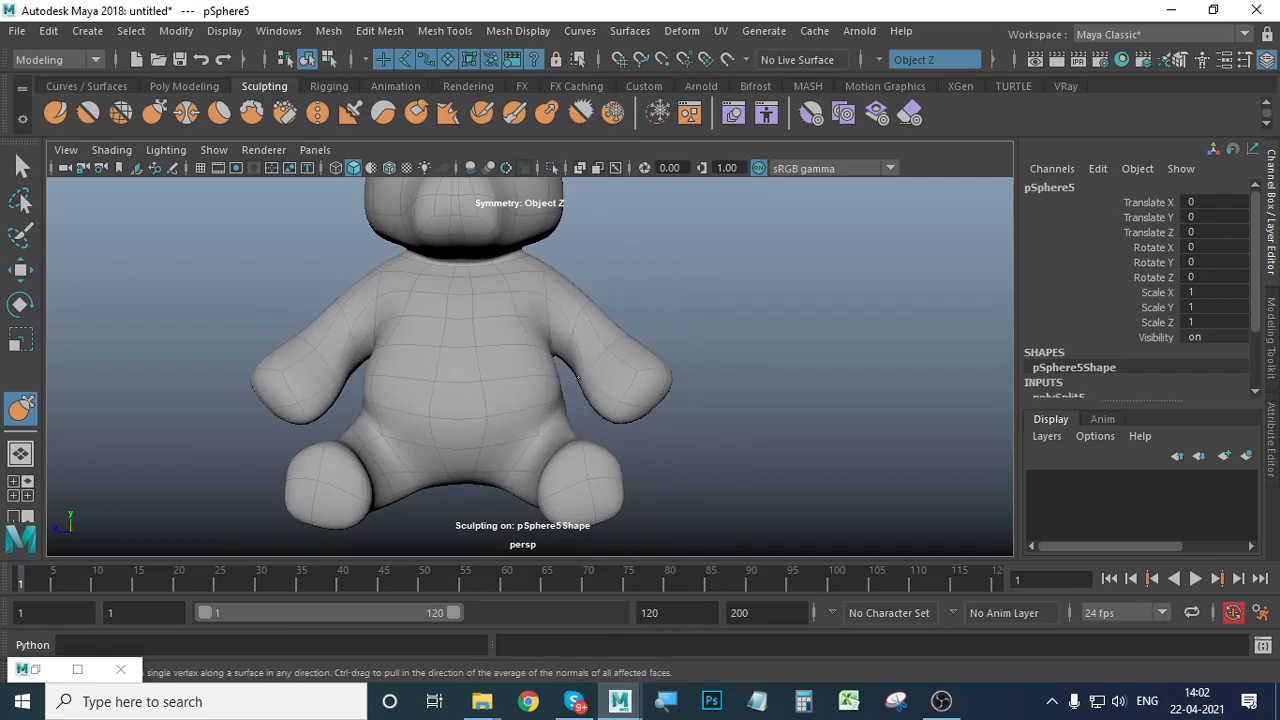
mouse_move(602, 453)
left_mouse_down("alt")
mouse_move(564, 434)
mouse_move(423, 449)
mouse_move(324, 436)
left_mouse_up("alt")
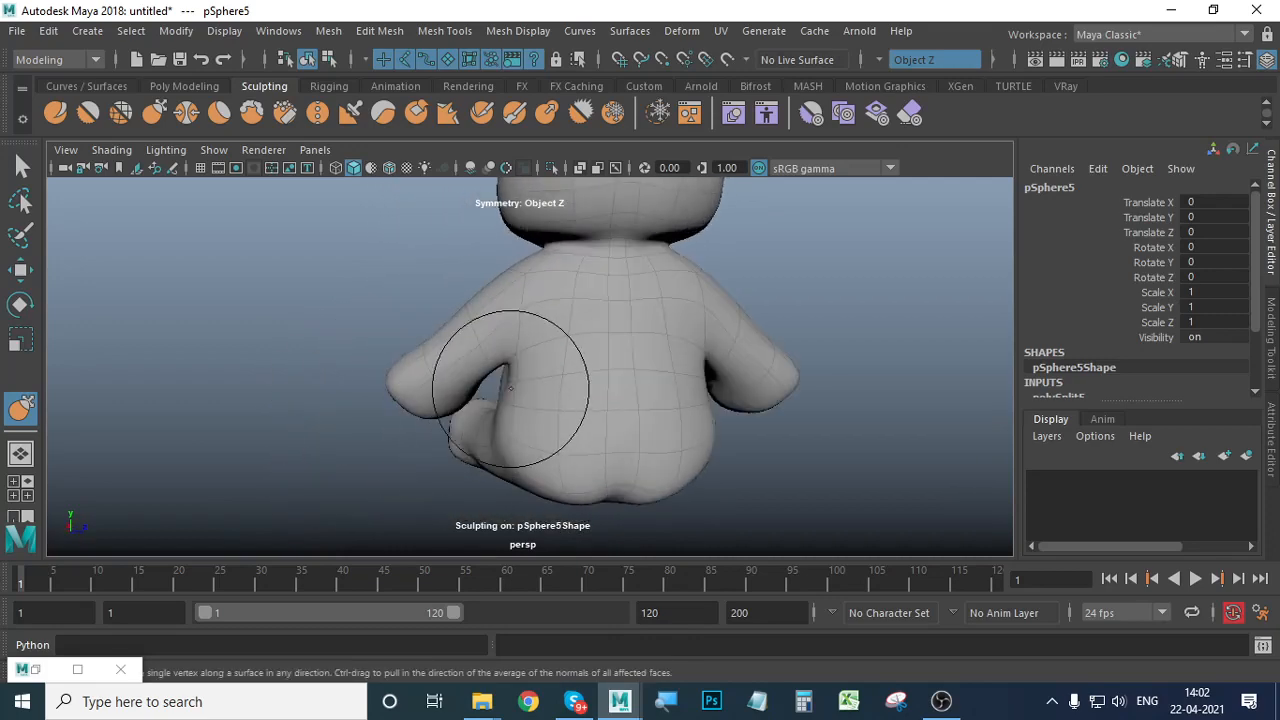
key("ctrl+z")
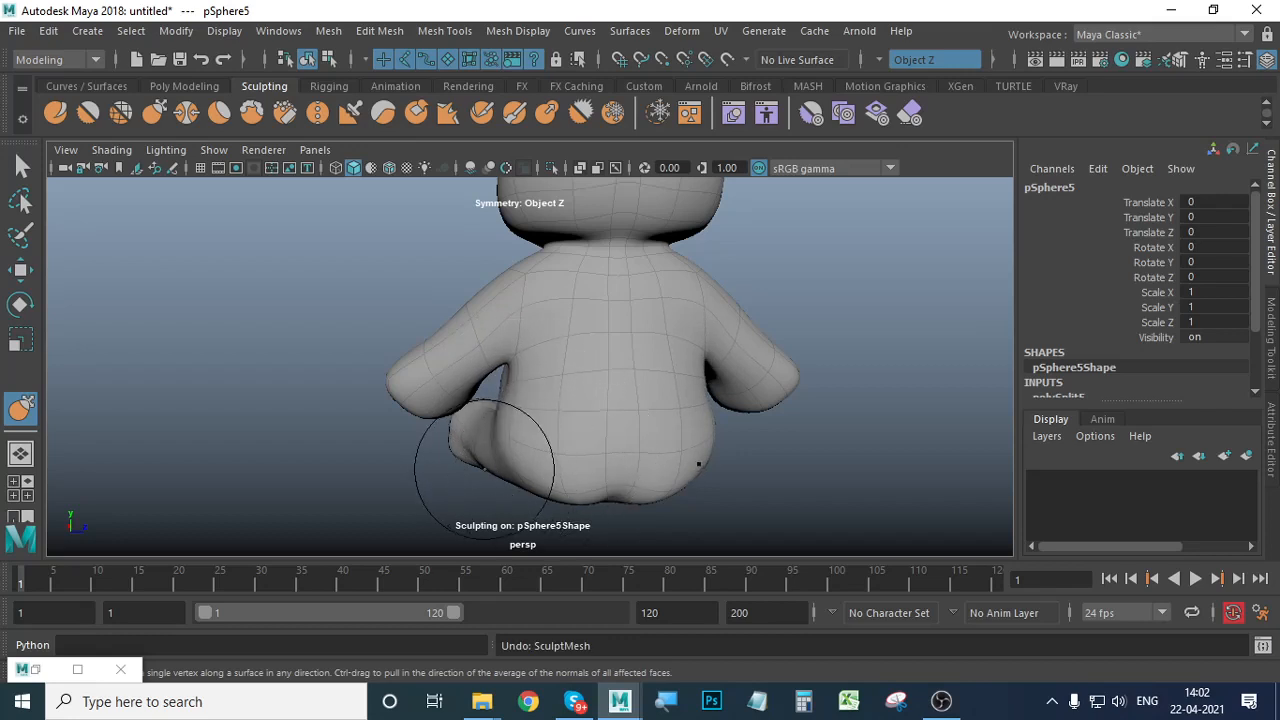
mouse_move(481, 467)
left_mouse_down("shift")
mouse_move(500, 472)
mouse_move(494, 482)
mouse_move(496, 452)
mouse_move(488, 483)
mouse_move(508, 502)
mouse_move(498, 493)
mouse_move(654, 511)
mouse_move(700, 500)
mouse_move(660, 411)
left_mouse_up("shift")
key("ctrl+z")
Pull the bear's lower back outward and smooth its curve down to the seat.
scroll(658, 415, "up", 3)
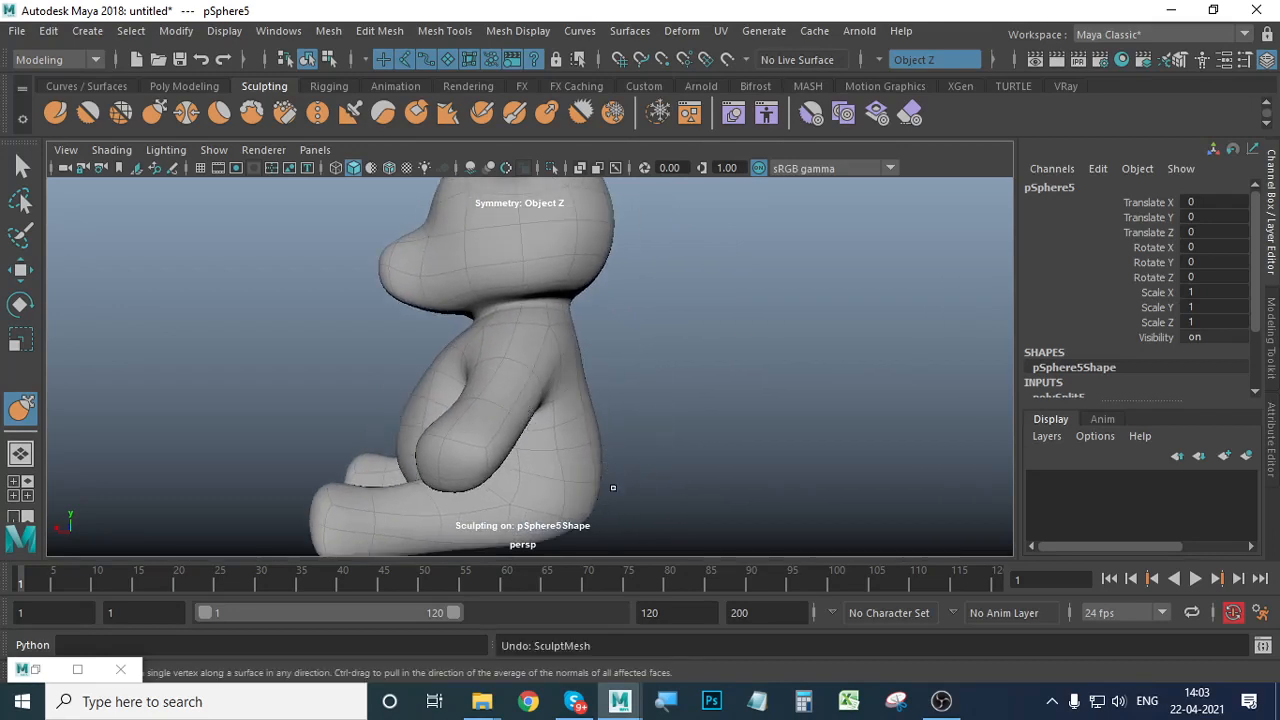
mouse_move(612, 487)
left_mouse_down("alt")
mouse_move(643, 514)
mouse_move(740, 515)
left_mouse_up("alt")
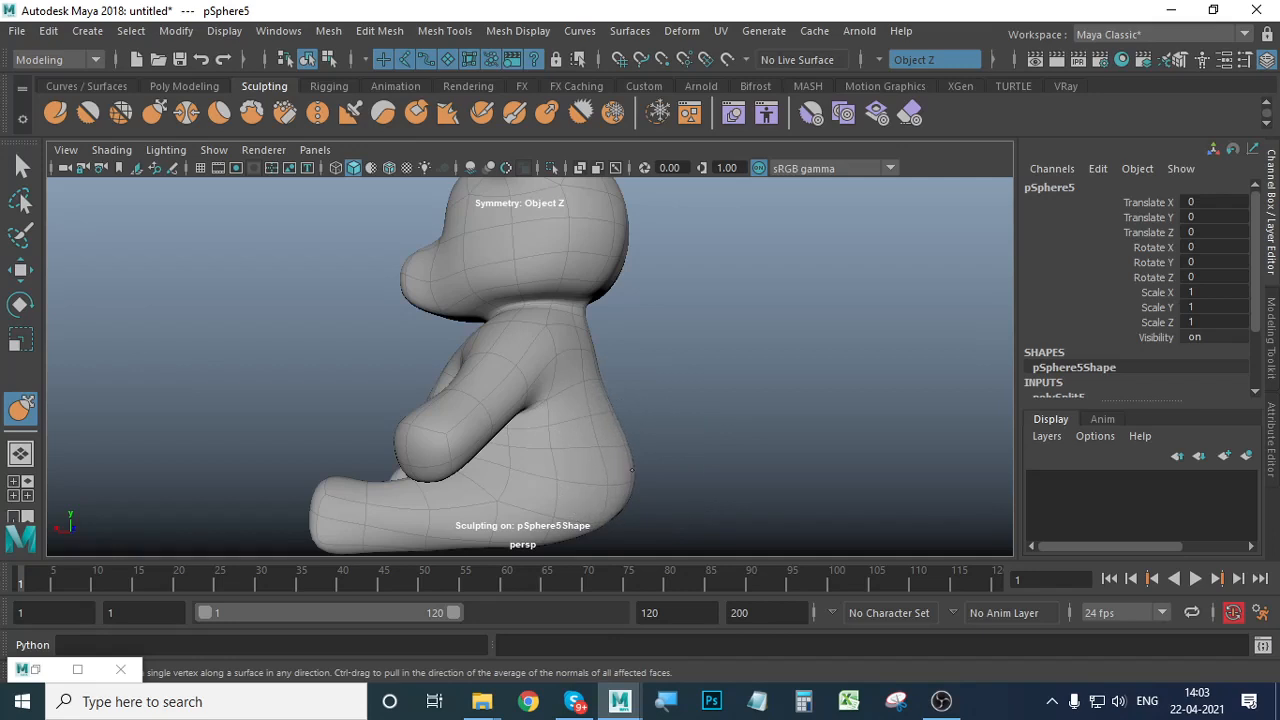
left_click_drag(628, 490, 621, 517, "shift")
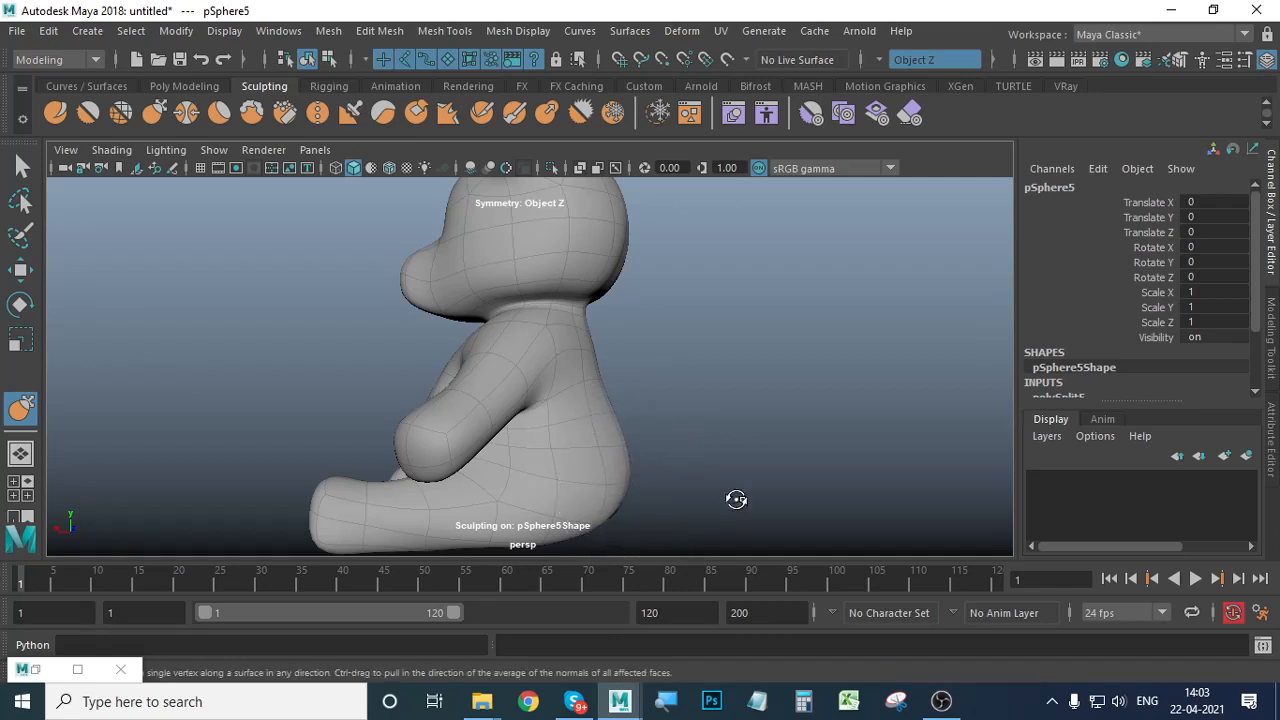
Smooth the lower rear edge of the bear's seat from behind.
left_click_drag(734, 497, 534, 506, "alt")
mouse_move(669, 503)
left_mouse_down("alt")
mouse_move(717, 537)
mouse_move(749, 514)
mouse_move(663, 457)
left_mouse_up("alt")
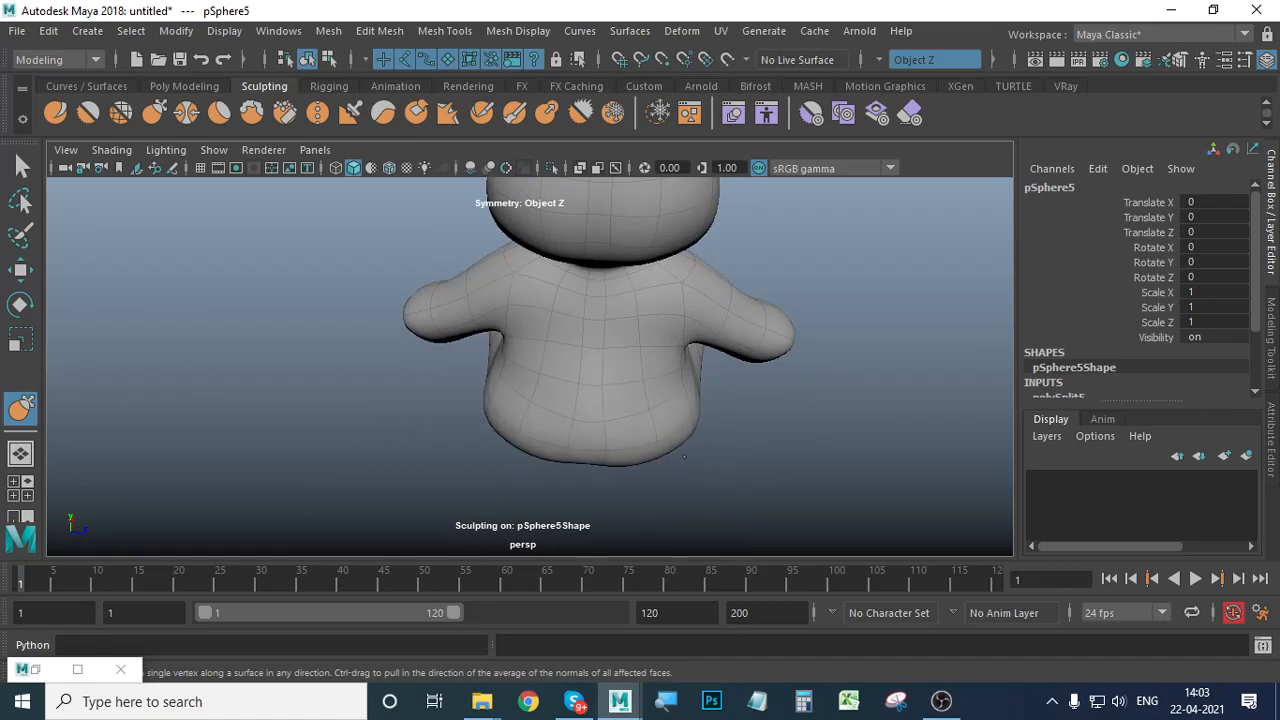
mouse_move(681, 450)
left_mouse_down("shift")
mouse_move(709, 463)
mouse_move(766, 437)
mouse_move(871, 480)
mouse_move(572, 464)
mouse_move(751, 449)
mouse_move(786, 469)
mouse_move(660, 477)
mouse_move(634, 428)
mouse_move(611, 457)
mouse_move(657, 383)
mouse_move(634, 457)
mouse_move(589, 431)
left_mouse_up("shift")
Thicken the inner sides of the bear's lower legs and round the feet outward symmetrically with the Grab brush.
scroll(589, 431, "up", 3)
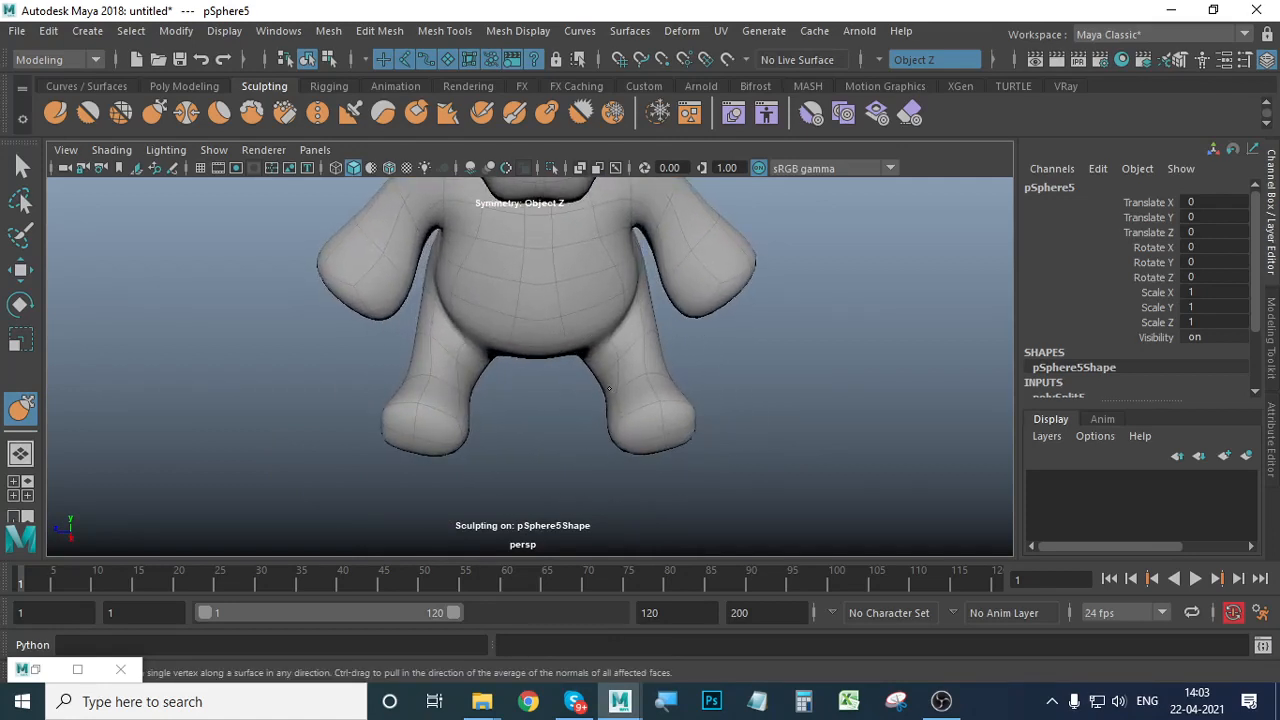
mouse_move(614, 366)
left_mouse_down()
mouse_move(609, 380)
mouse_move(600, 362)
left_mouse_up()
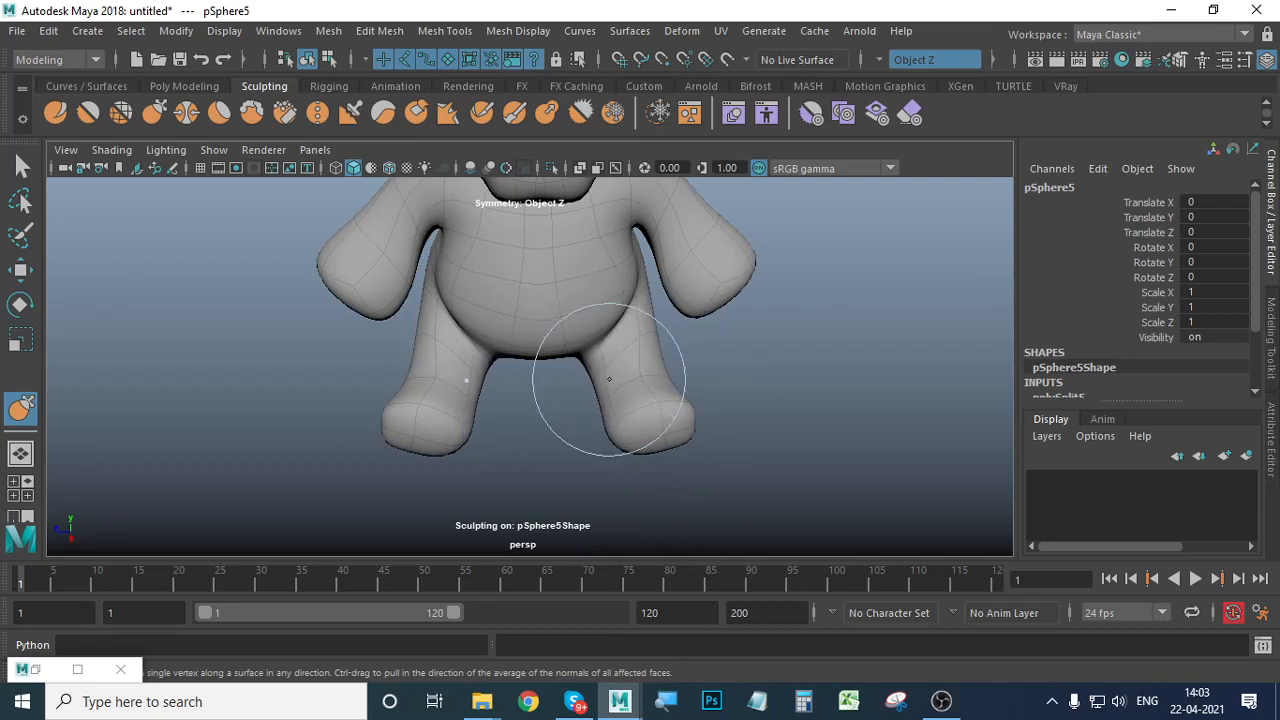
left_click_drag(655, 444, 668, 454)
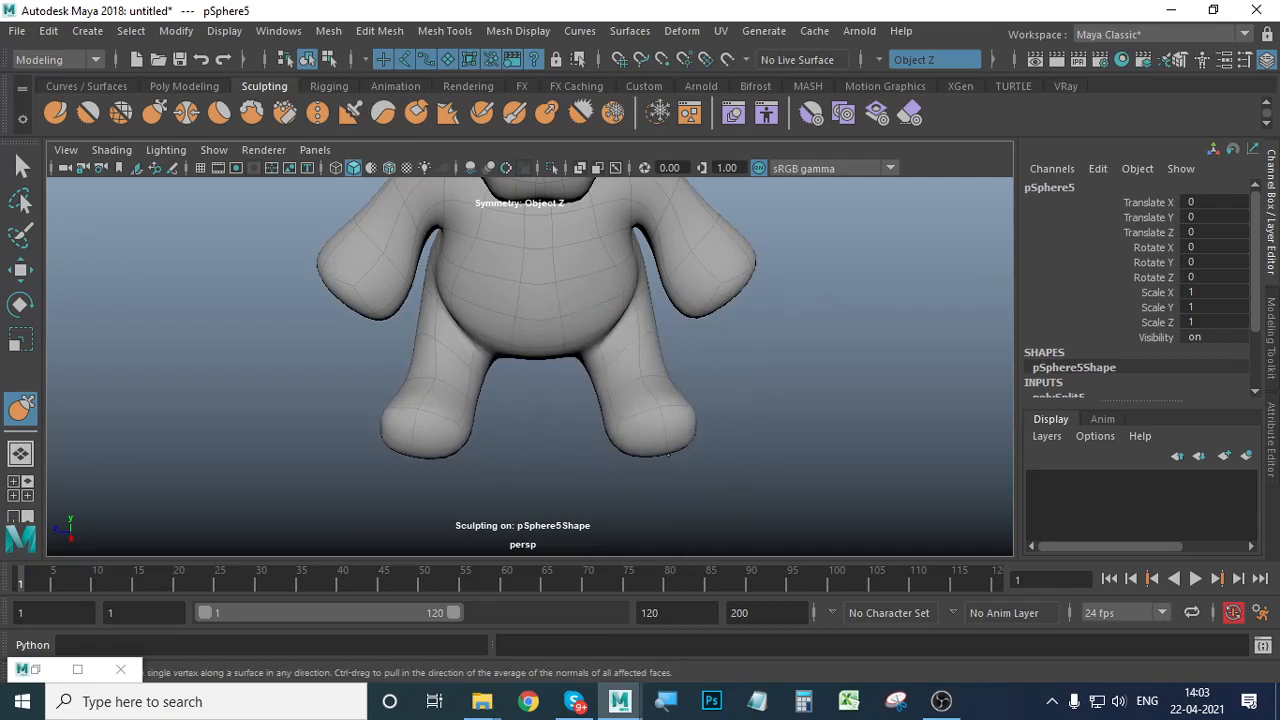
middle_click_drag(693, 466, 686, 443, "alt")
left_click_drag(686, 443, 686, 465, "alt")
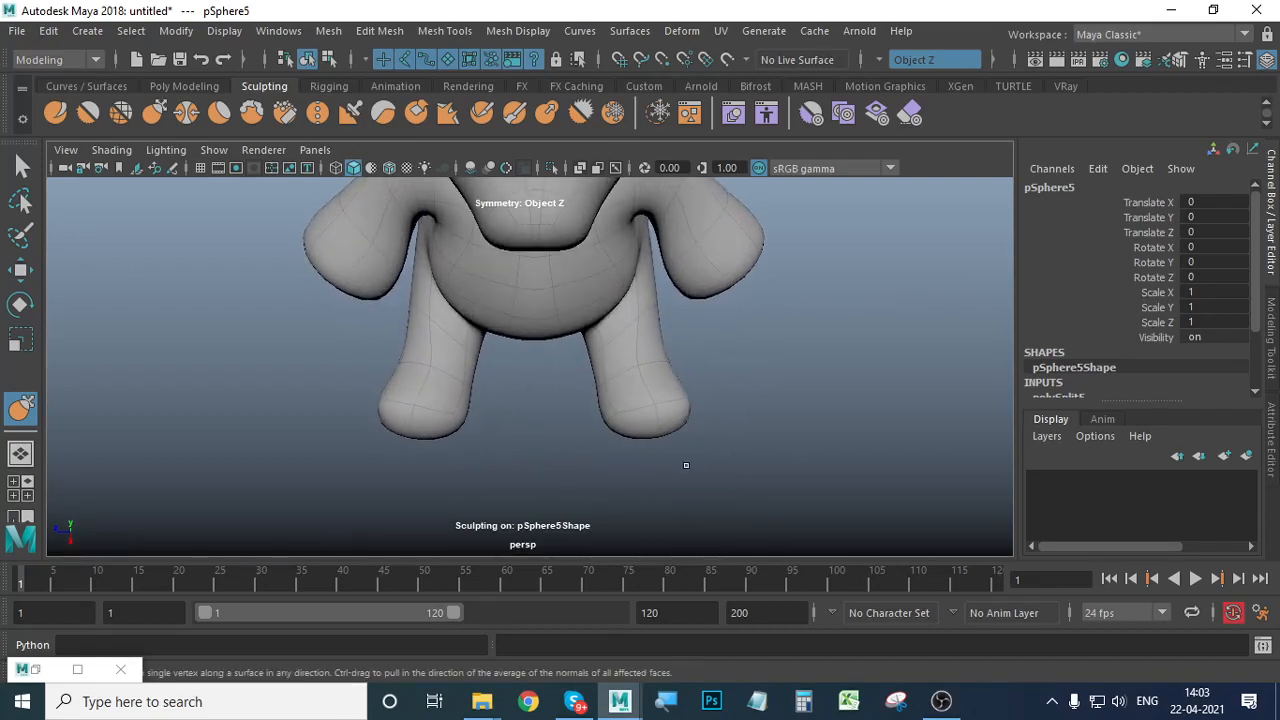
left_click_drag(684, 408, 691, 405)
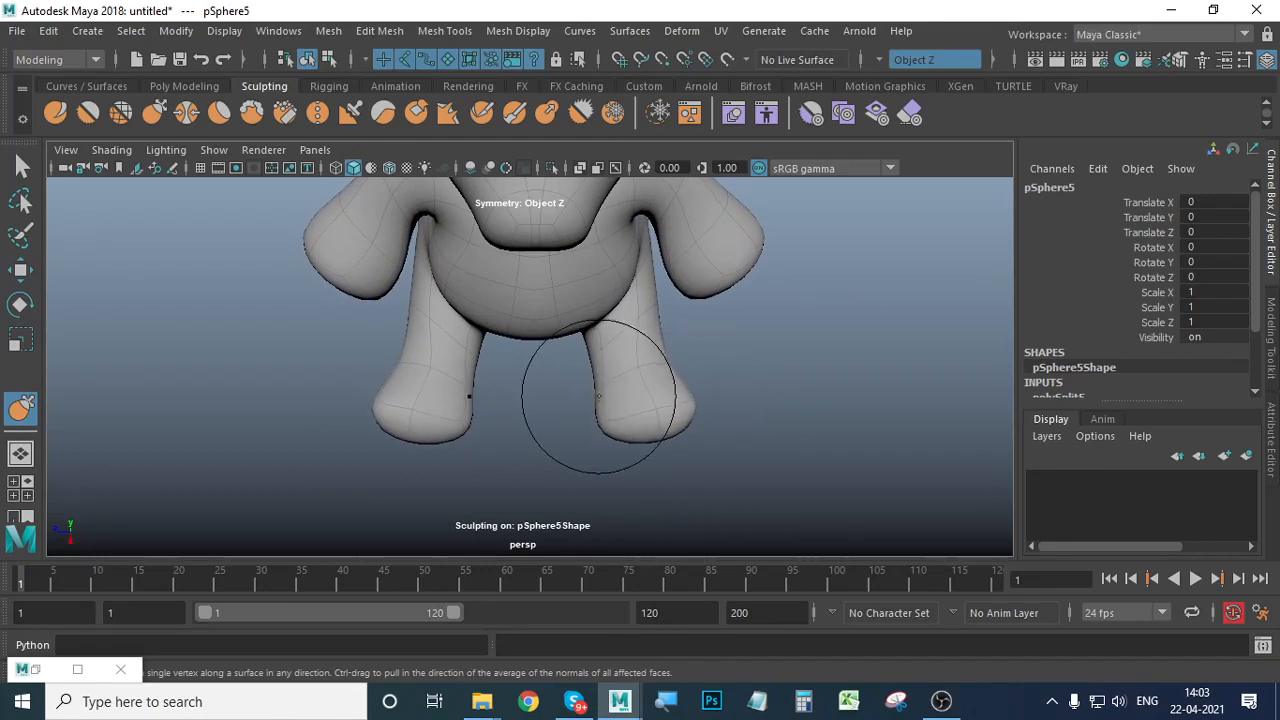
left_click_drag(630, 410, 657, 436)
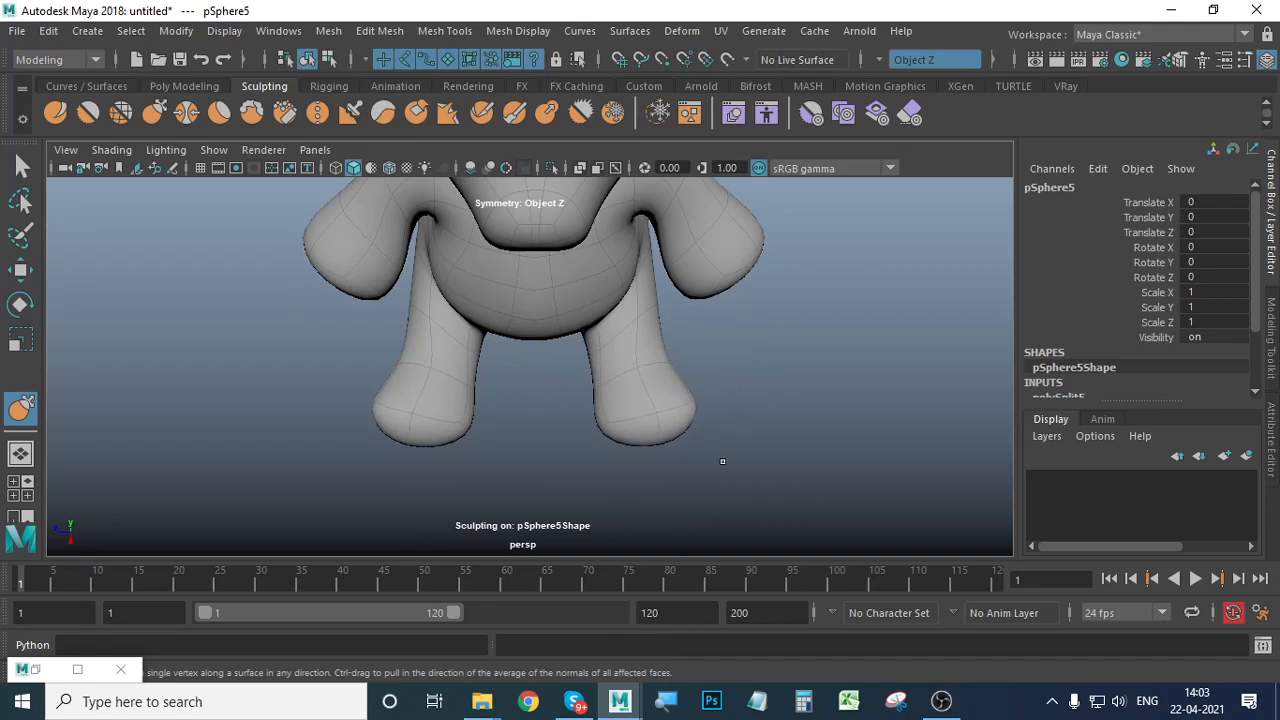
Smooth the curve of the bear's lower back and the underside of its seat from the side.
mouse_move(722, 461)
left_mouse_down("alt")
mouse_move(486, 409)
mouse_move(696, 416)
mouse_move(602, 393)
mouse_move(651, 434)
mouse_move(797, 466)
mouse_move(666, 466)
mouse_move(410, 423)
mouse_move(603, 471)
mouse_move(502, 462)
left_mouse_up("alt")
mouse_move(619, 391)
left_mouse_down("alt")
mouse_move(686, 451)
mouse_move(646, 469)
mouse_move(605, 411)
mouse_move(394, 374)
mouse_move(543, 443)
mouse_move(674, 411)
mouse_move(369, 437)
mouse_move(397, 434)
left_mouse_up("alt")
right_click_drag(397, 434, 596, 450, "alt")
middle_click_drag(596, 450, 595, 390, "alt")
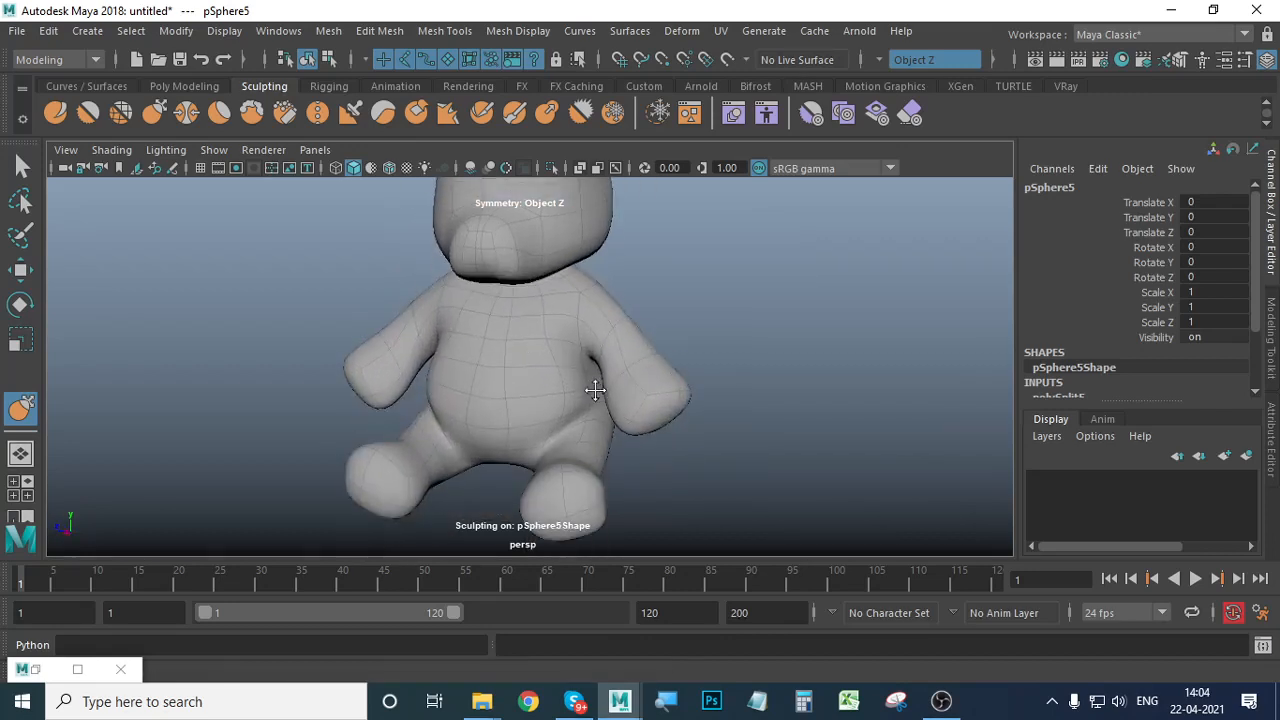
left_click_drag(595, 390, 557, 443, "alt")
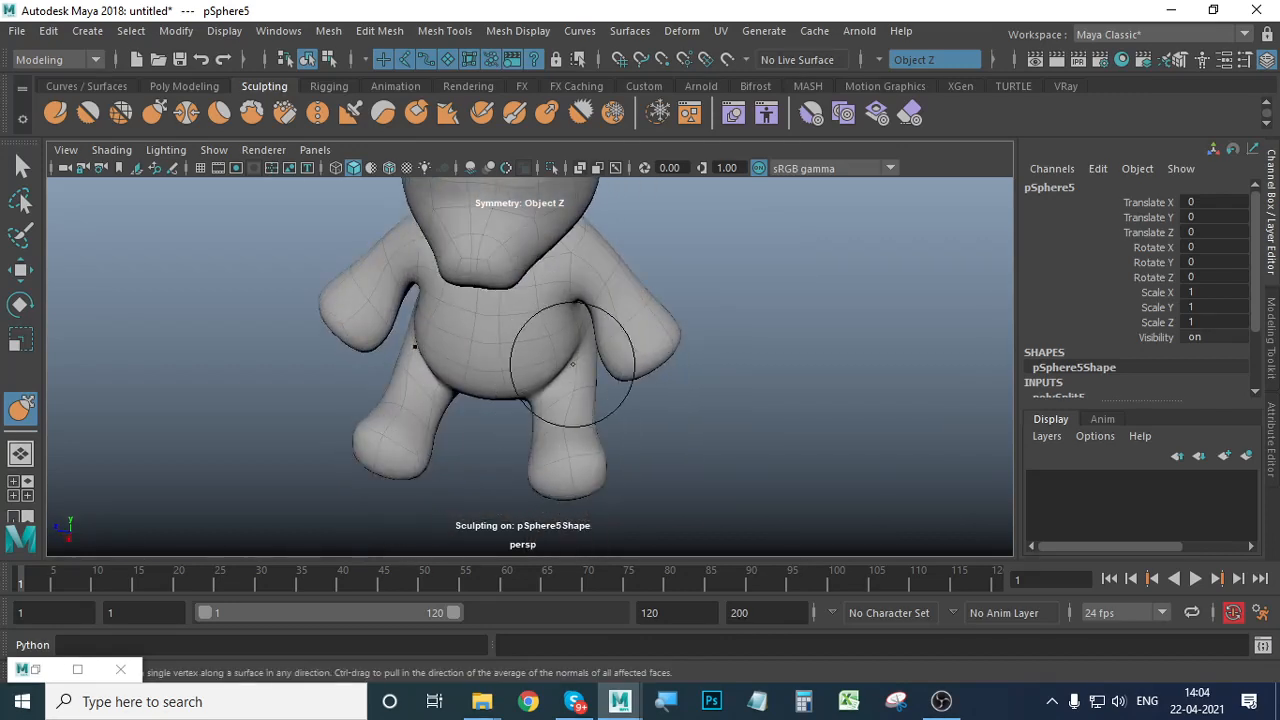
mouse_move(646, 423)
left_mouse_down("alt")
mouse_move(634, 431)
mouse_move(663, 437)
mouse_move(650, 435)
left_mouse_up("alt")
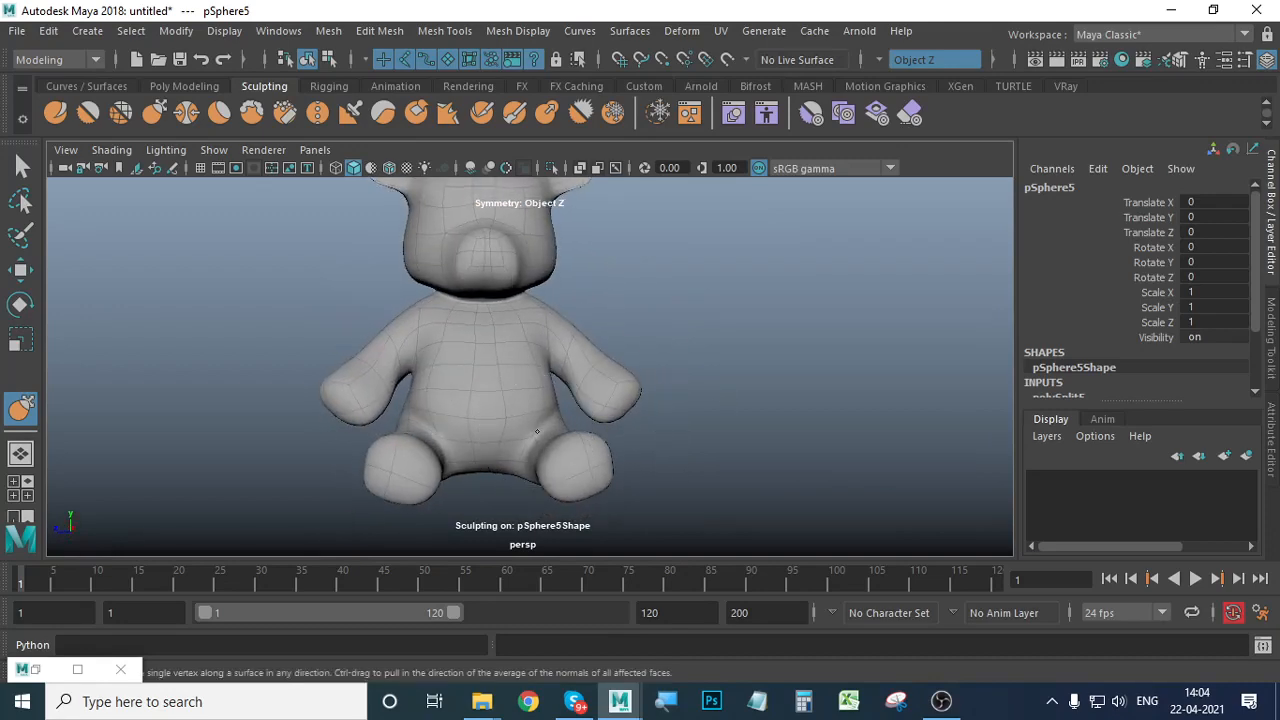
mouse_move(539, 435)
left_mouse_down("alt")
mouse_move(551, 486)
mouse_move(449, 471)
mouse_move(751, 494)
mouse_move(829, 477)
mouse_move(635, 446)
left_mouse_up("alt")
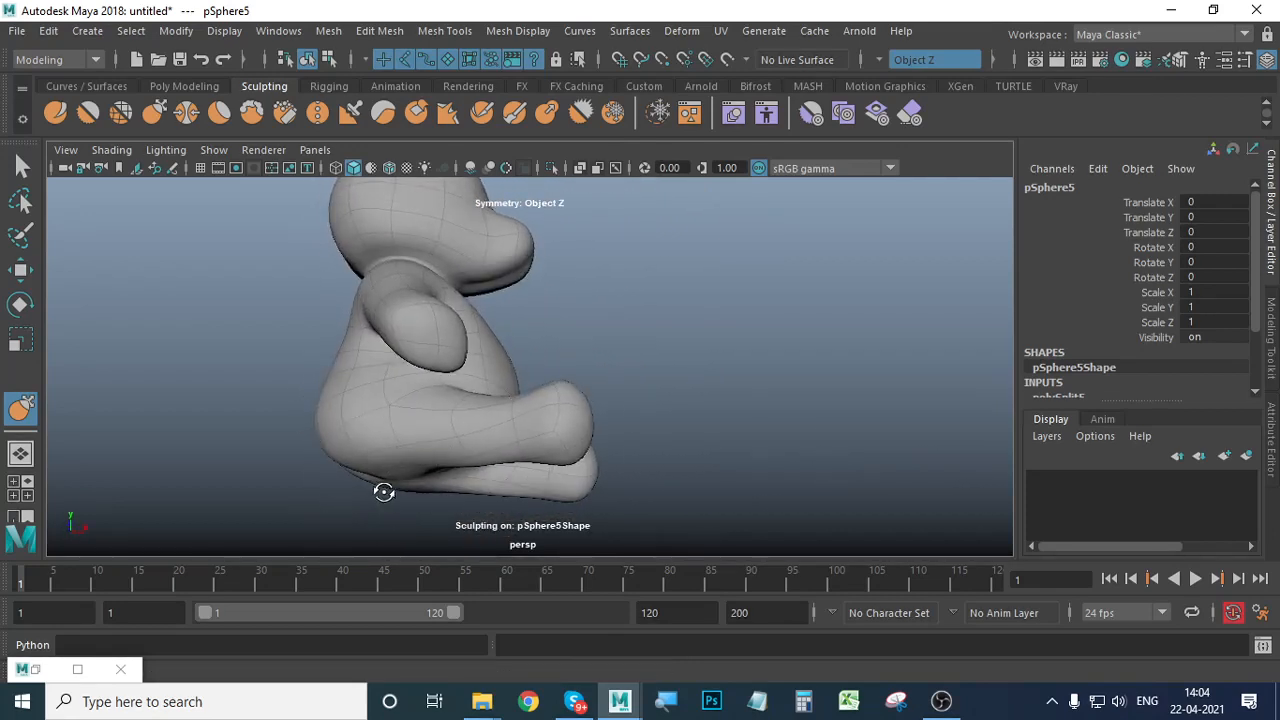
mouse_move(384, 488)
left_mouse_down("alt")
mouse_move(370, 458)
mouse_move(414, 507)
mouse_move(364, 487)
mouse_move(419, 512)
left_mouse_up("alt")
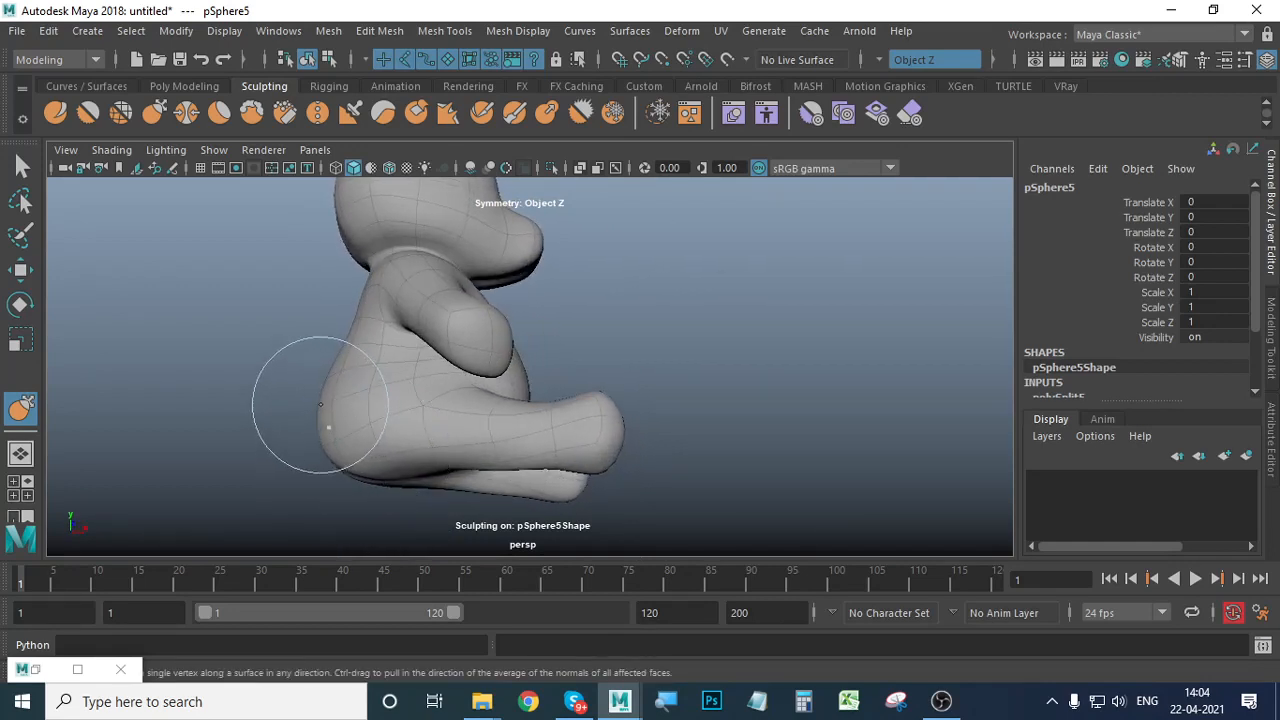
mouse_move(319, 401)
left_mouse_down("shift")
mouse_move(322, 413)
mouse_move(336, 399)
left_mouse_up("shift")
mouse_move(398, 480)
left_mouse_down("shift")
mouse_move(414, 500)
mouse_move(380, 494)
left_mouse_up("shift")
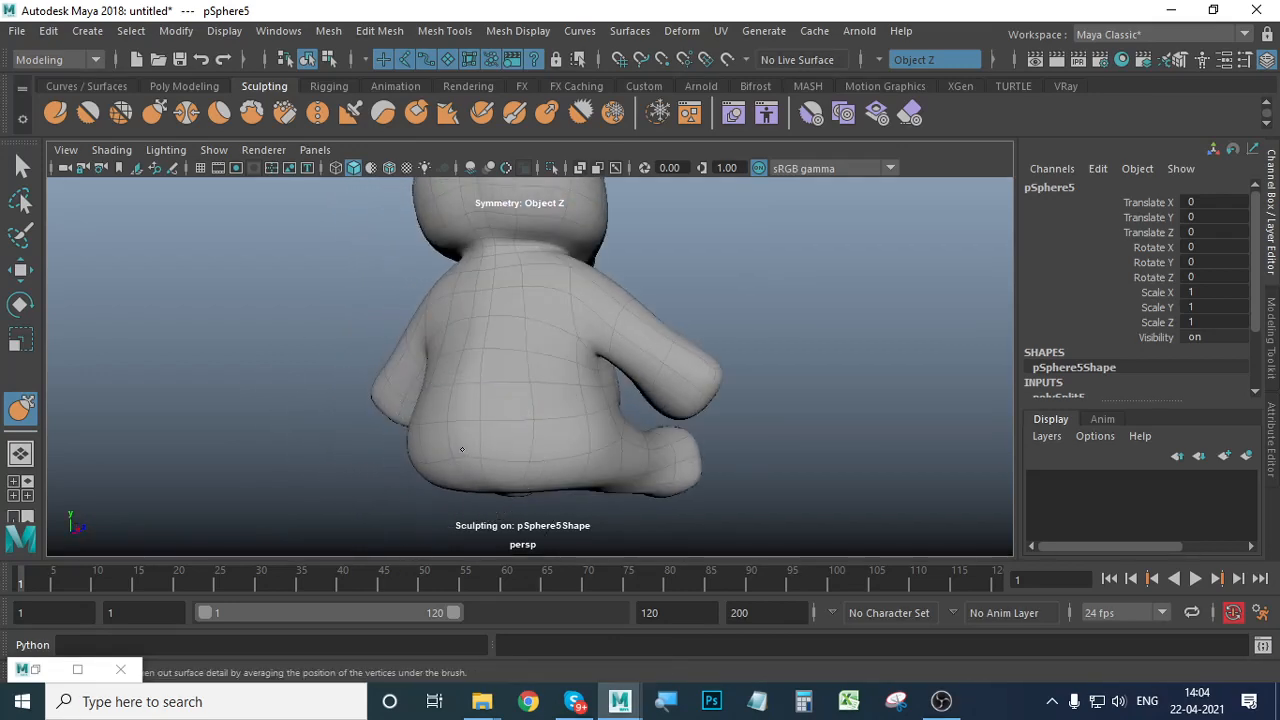
Widen and round the bear's feet symmetrically with the Grab brush.
left_click_drag(498, 436, 629, 460, "alt")
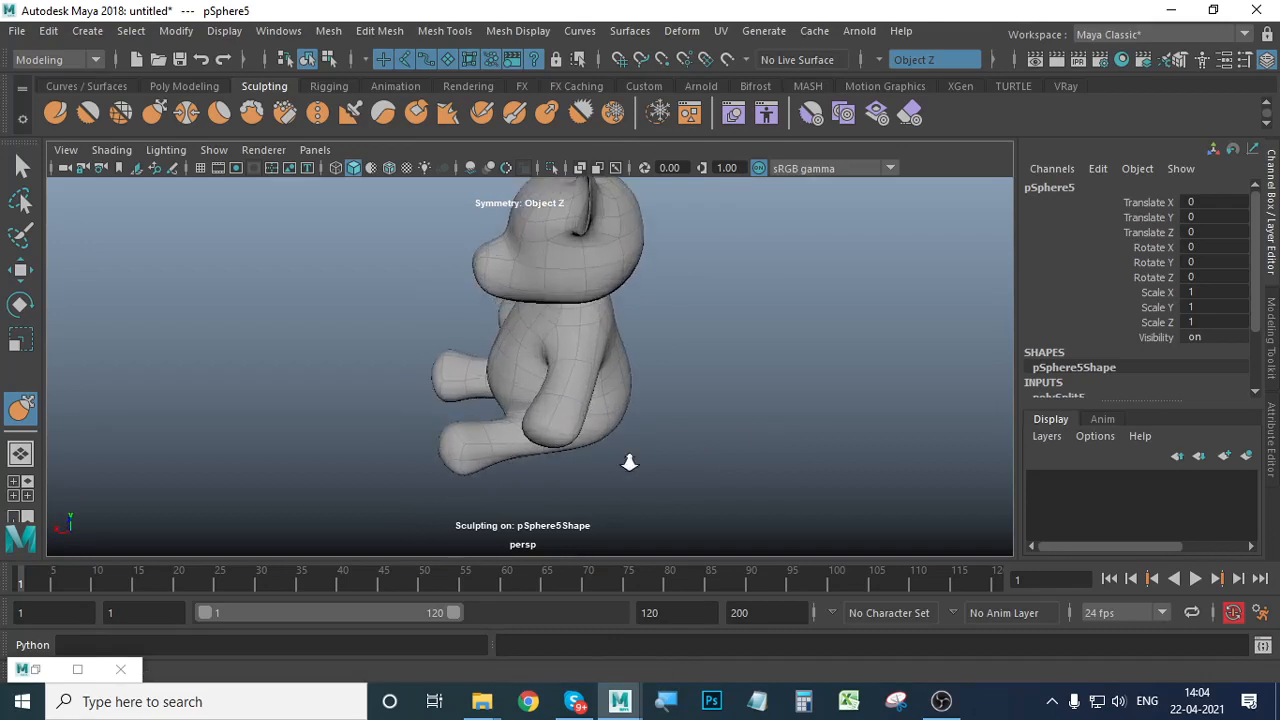
right_click_drag(629, 460, 704, 468, "alt")
mouse_move(704, 468)
left_mouse_down("alt")
mouse_move(696, 475)
mouse_move(640, 406)
left_mouse_up("alt")
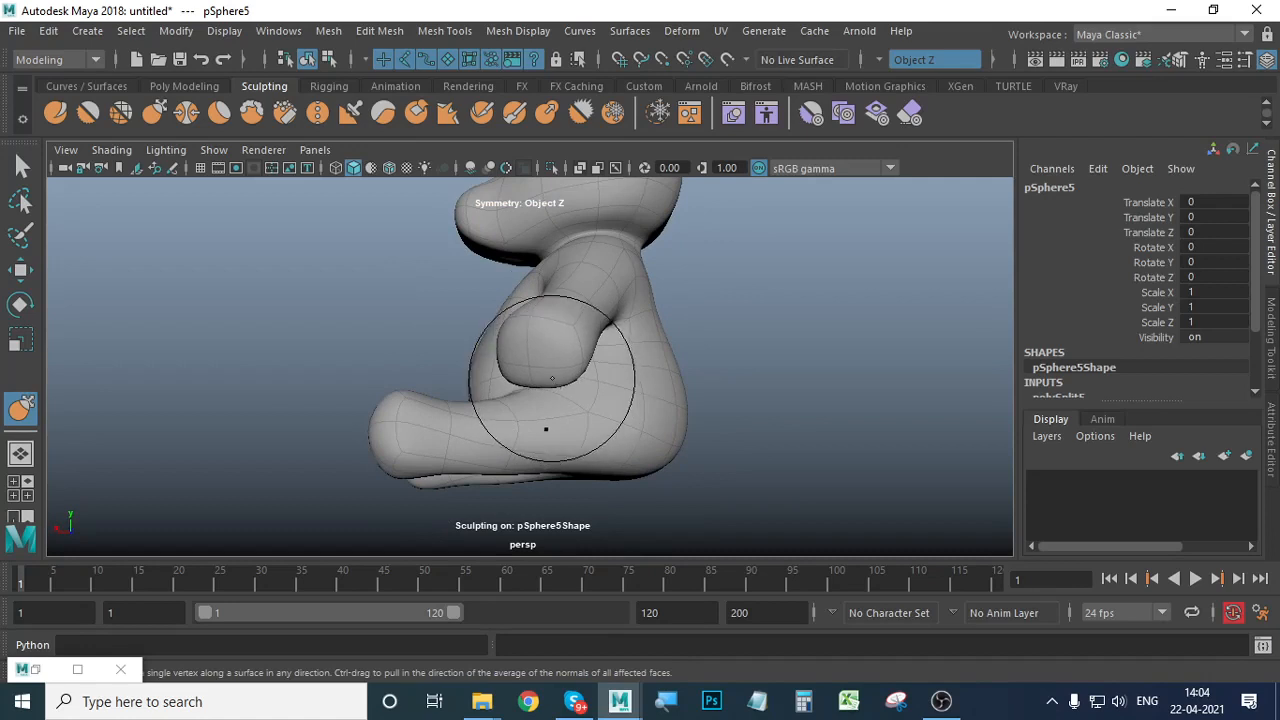
left_click_drag(553, 392, 680, 442, "alt")
right_click_drag(680, 442, 480, 434, "alt")
left_click_drag(648, 442, 620, 431, "alt")
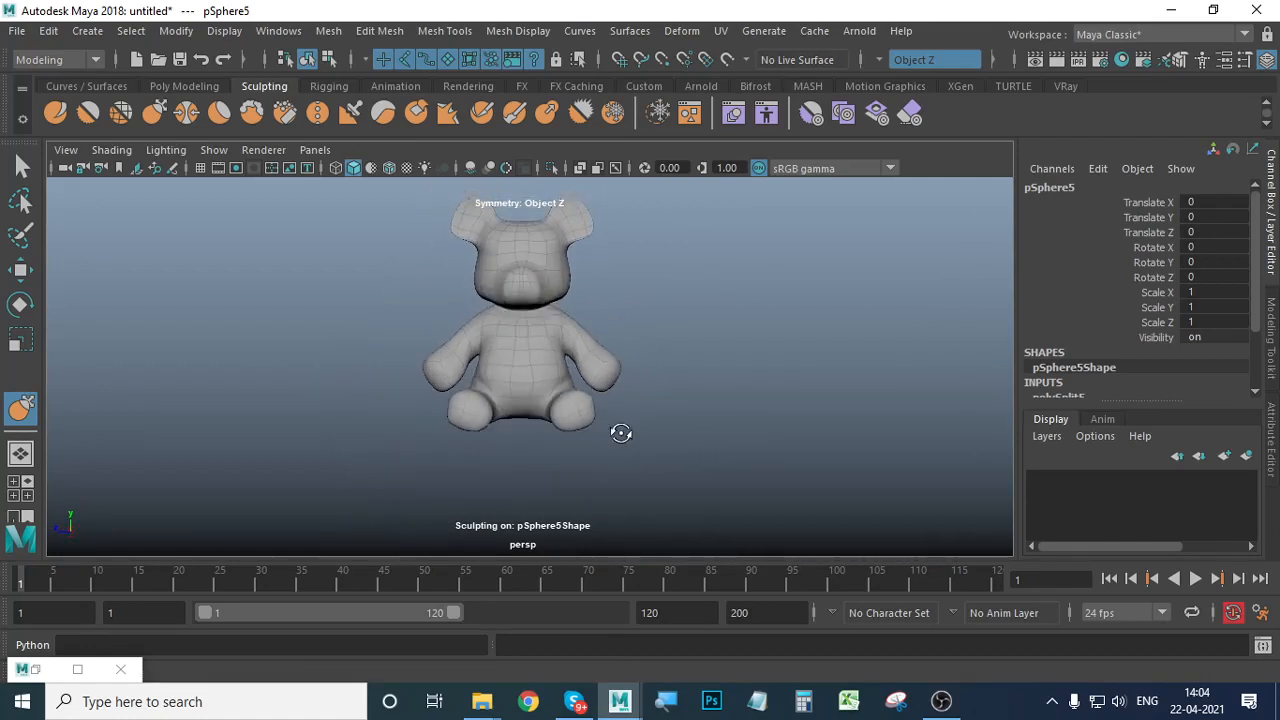
right_click_drag(620, 431, 744, 460, "alt")
middle_click_drag(744, 460, 732, 426, "alt")
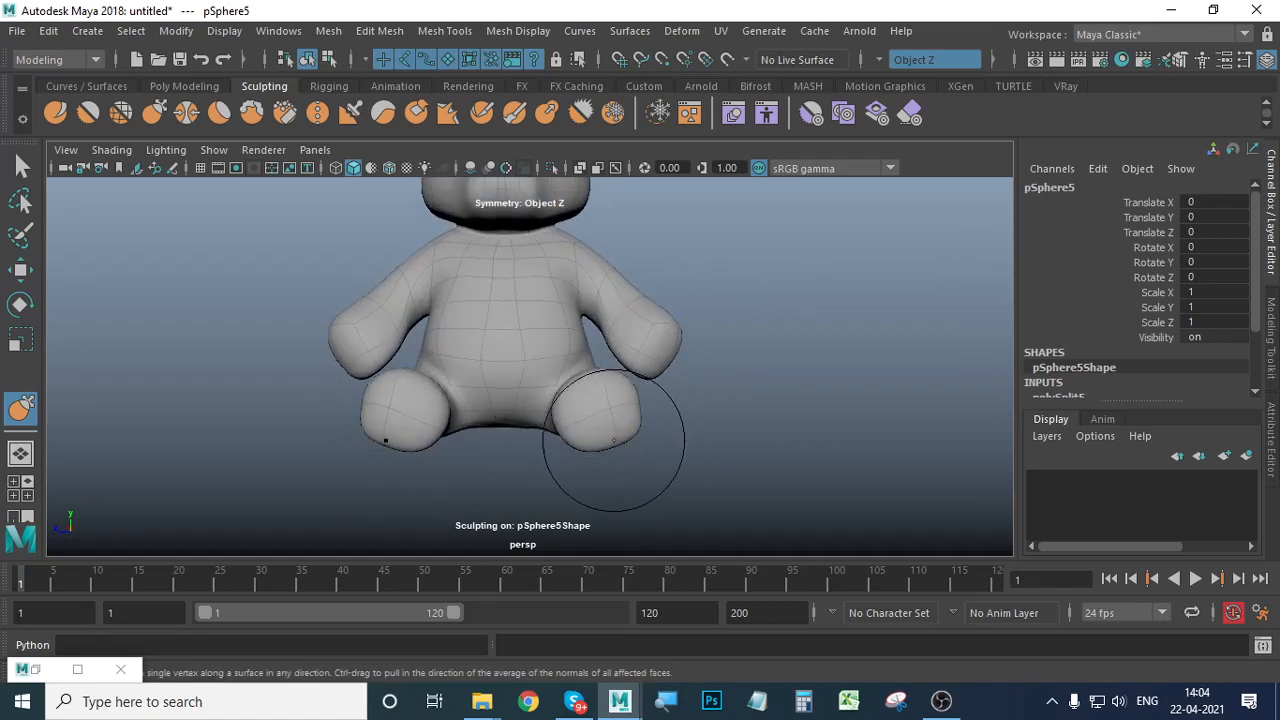
mouse_move(631, 469)
left_mouse_down("alt")
mouse_move(593, 470)
mouse_move(640, 471)
mouse_move(605, 440)
left_mouse_up("alt")
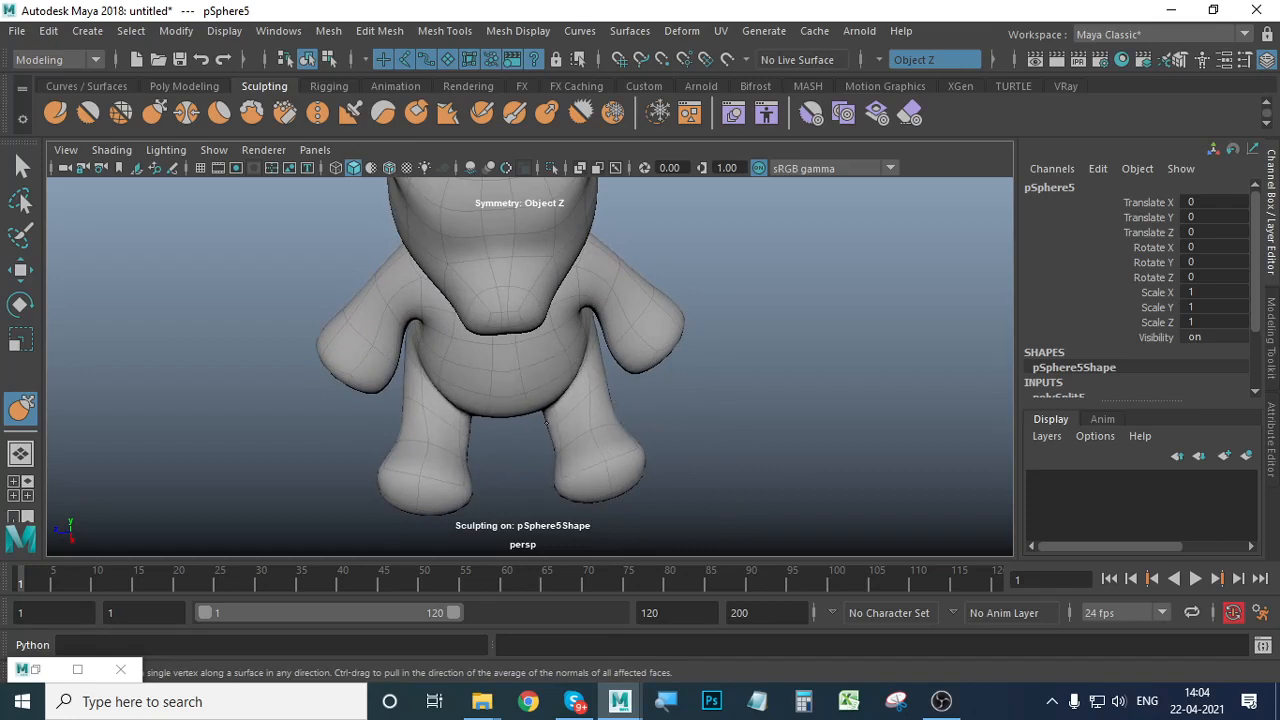
mouse_move(637, 460)
left_mouse_down("alt")
mouse_move(586, 405)
mouse_move(595, 432)
mouse_move(509, 414)
left_mouse_up("alt")
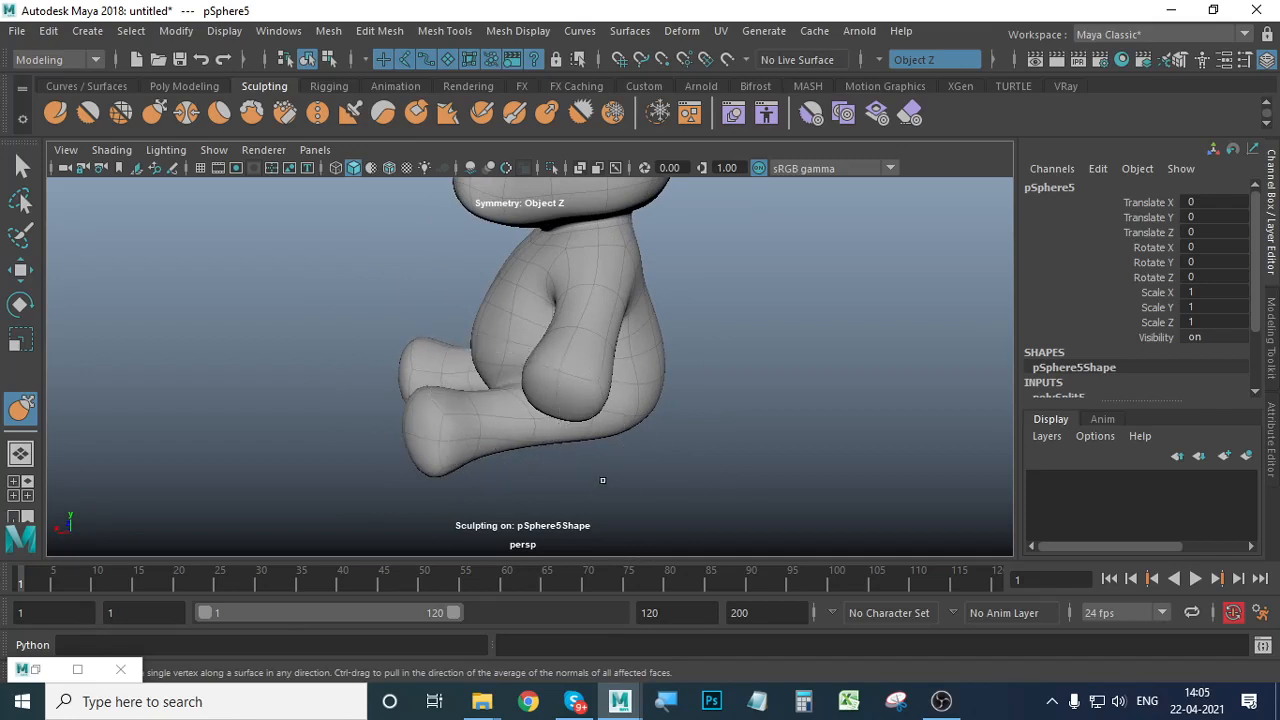
Refine the undersides and sides of the bear's legs with the Grab brush, working from the side and front.
mouse_move(602, 480)
left_mouse_down("alt")
mouse_move(571, 466)
mouse_move(640, 480)
left_mouse_up("alt")
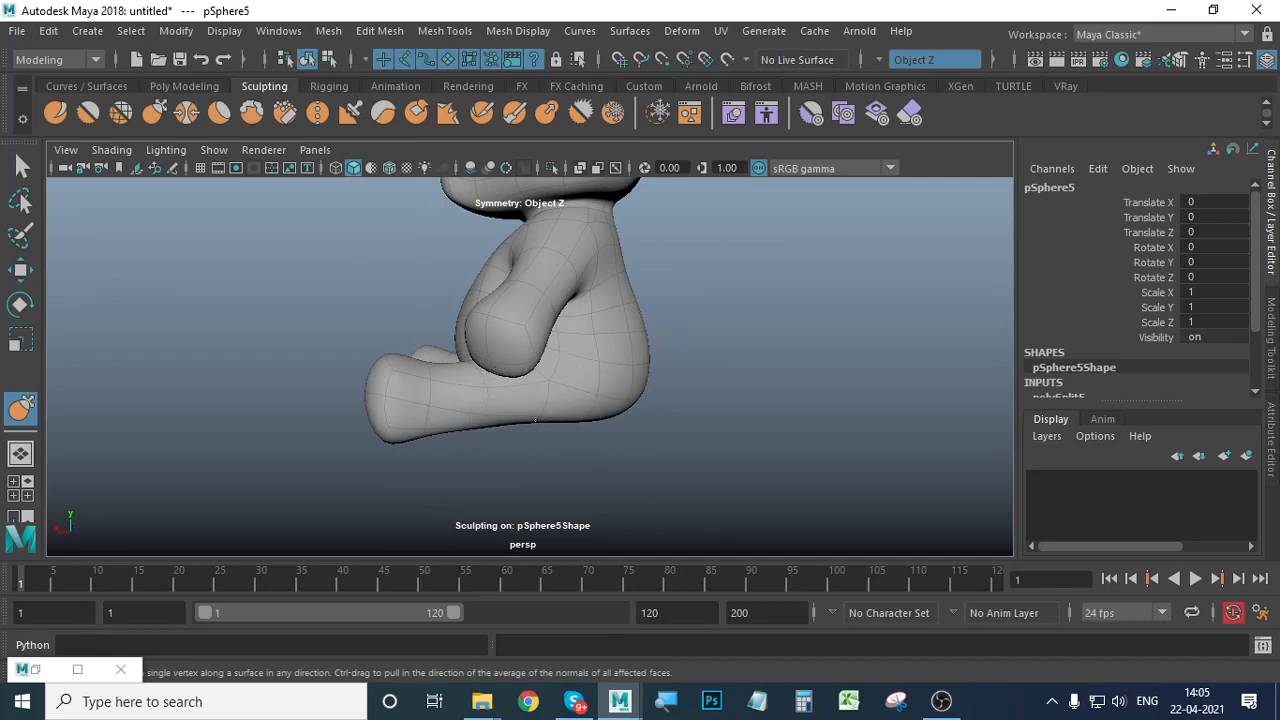
left_click_drag(535, 431, 564, 415, "alt")
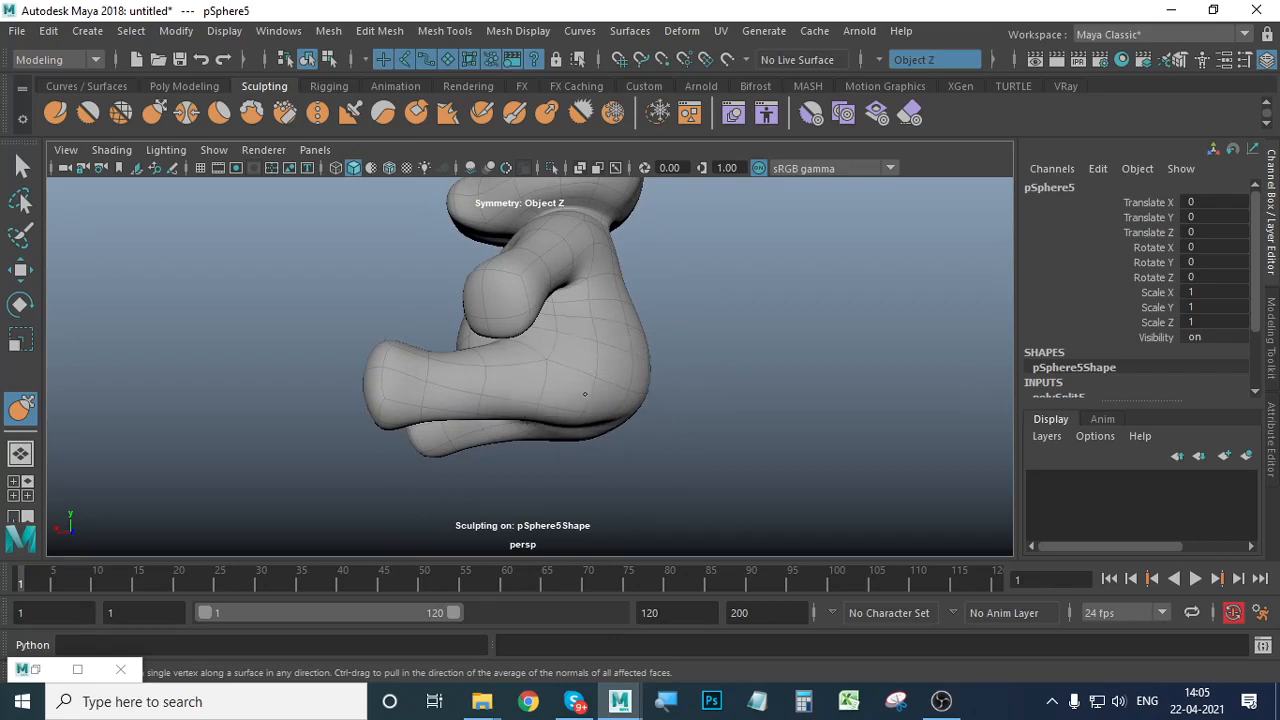
mouse_move(592, 415)
left_mouse_down("alt")
mouse_move(600, 437)
mouse_move(590, 432)
left_mouse_up("alt")
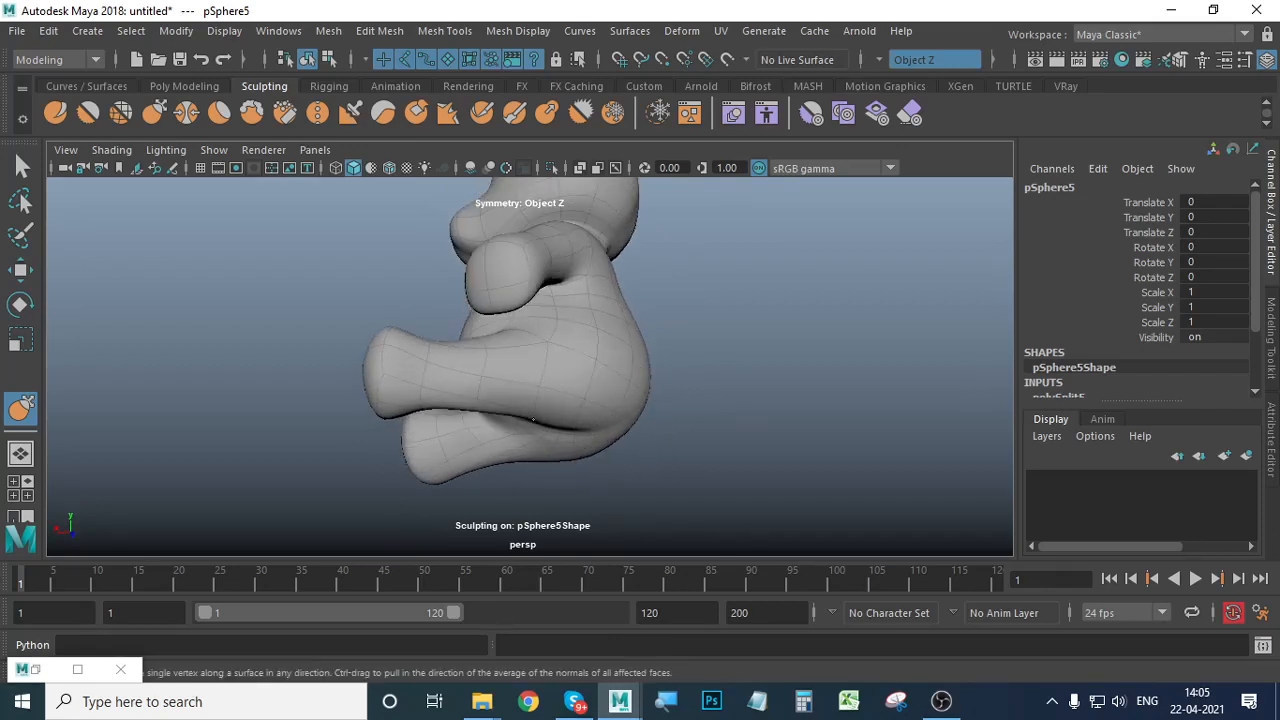
mouse_move(533, 419)
left_mouse_down("alt")
mouse_move(600, 517)
mouse_move(749, 566)
mouse_move(770, 475)
left_mouse_up("alt")
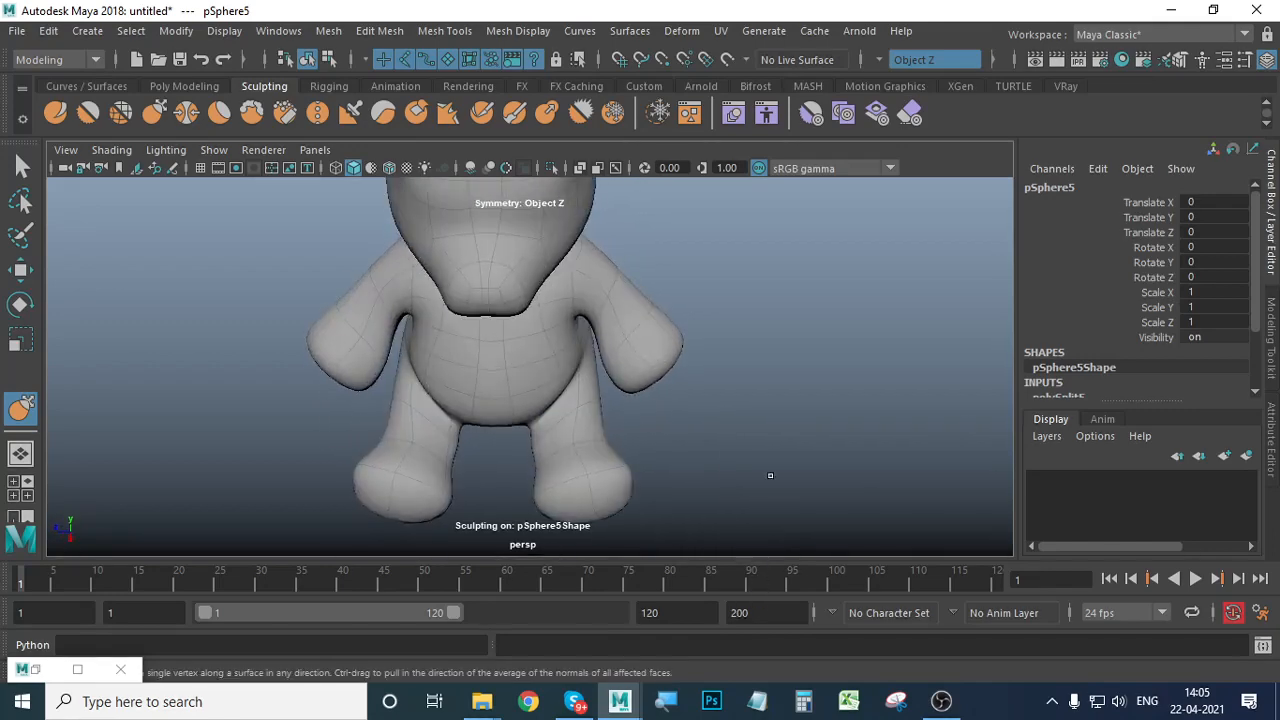
left_click_drag(571, 457, 728, 375, "alt")
right_click_drag(591, 394, 684, 432, "alt")
left_click_drag(686, 432, 566, 494, "alt")
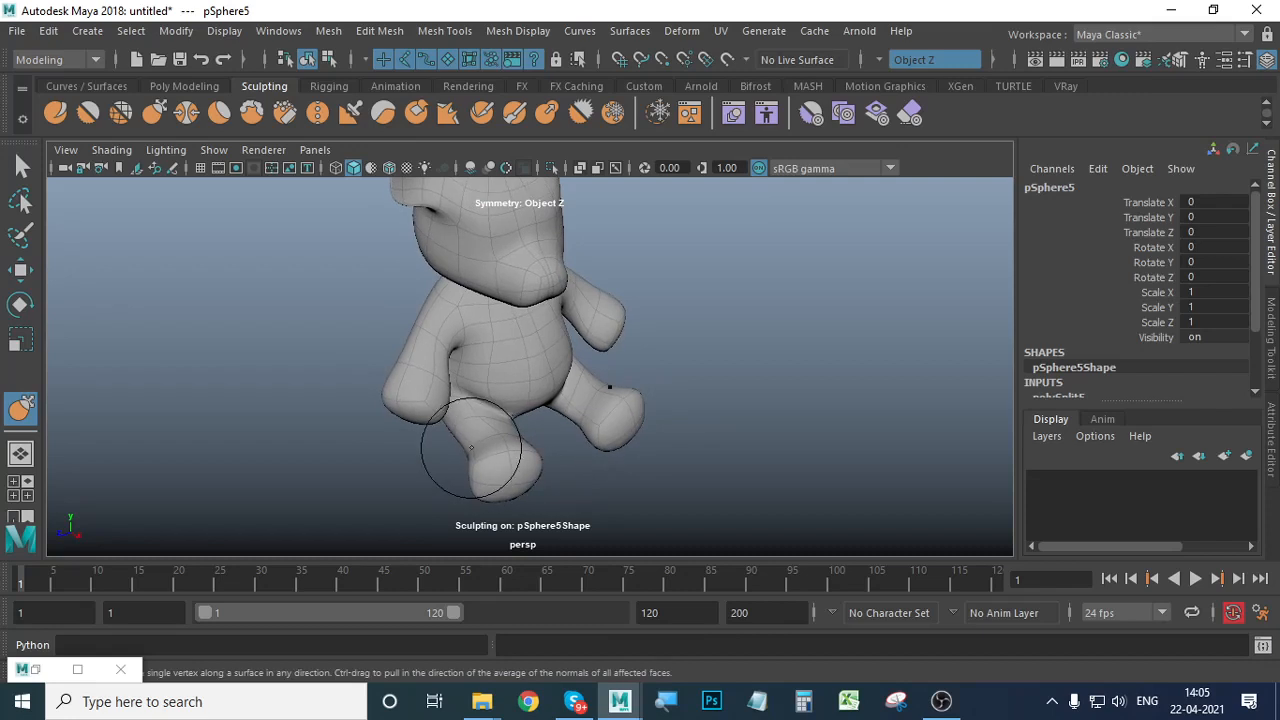
left_click_drag(470, 457, 571, 491, "alt")
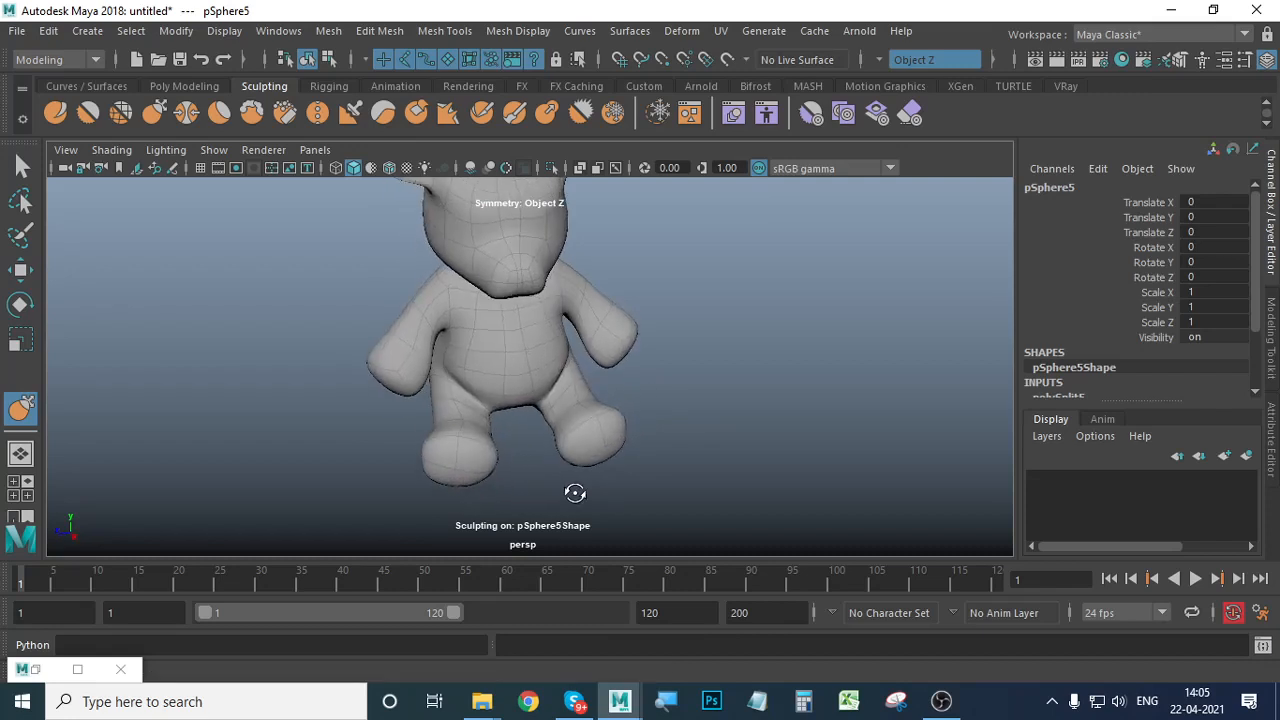
Reshape and smooth the inner thighs and the crease where the legs meet the belly.
left_click_drag(500, 428, 517, 480, "alt")
right_click_drag(517, 480, 658, 481, "alt")
middle_click_drag(560, 478, 606, 394, "alt")
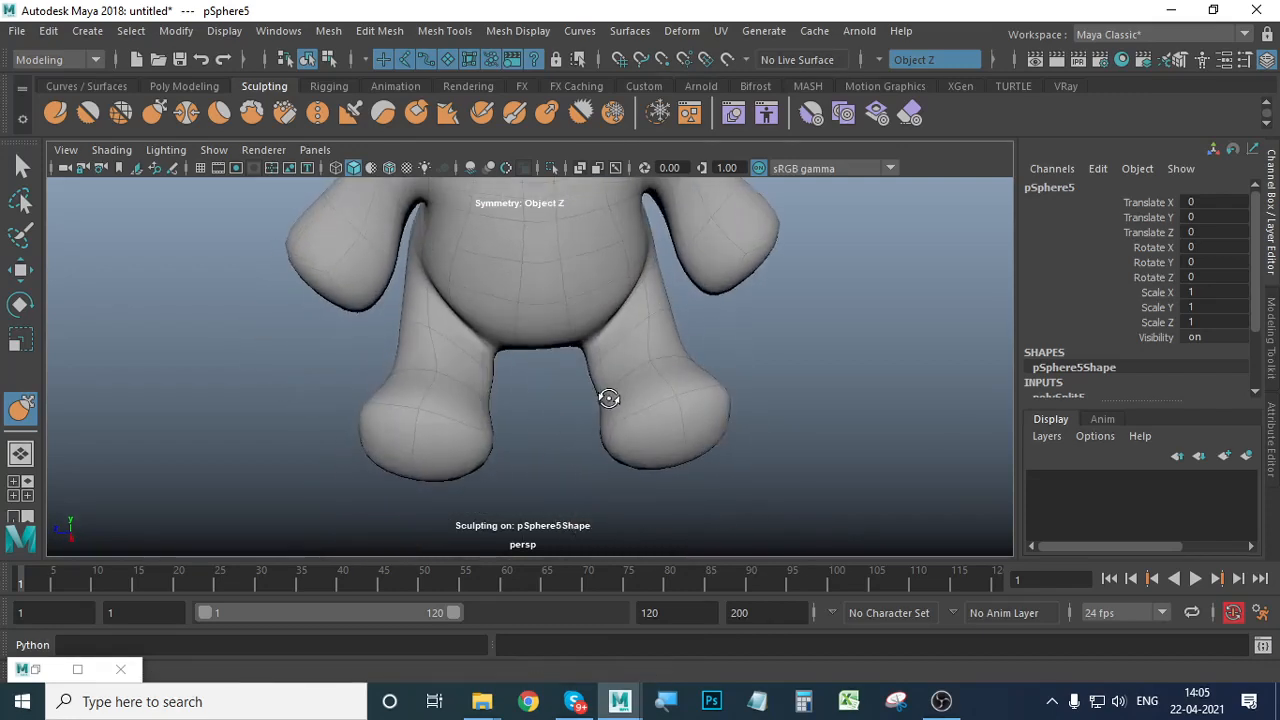
left_click_drag(514, 352, 512, 377, "alt")
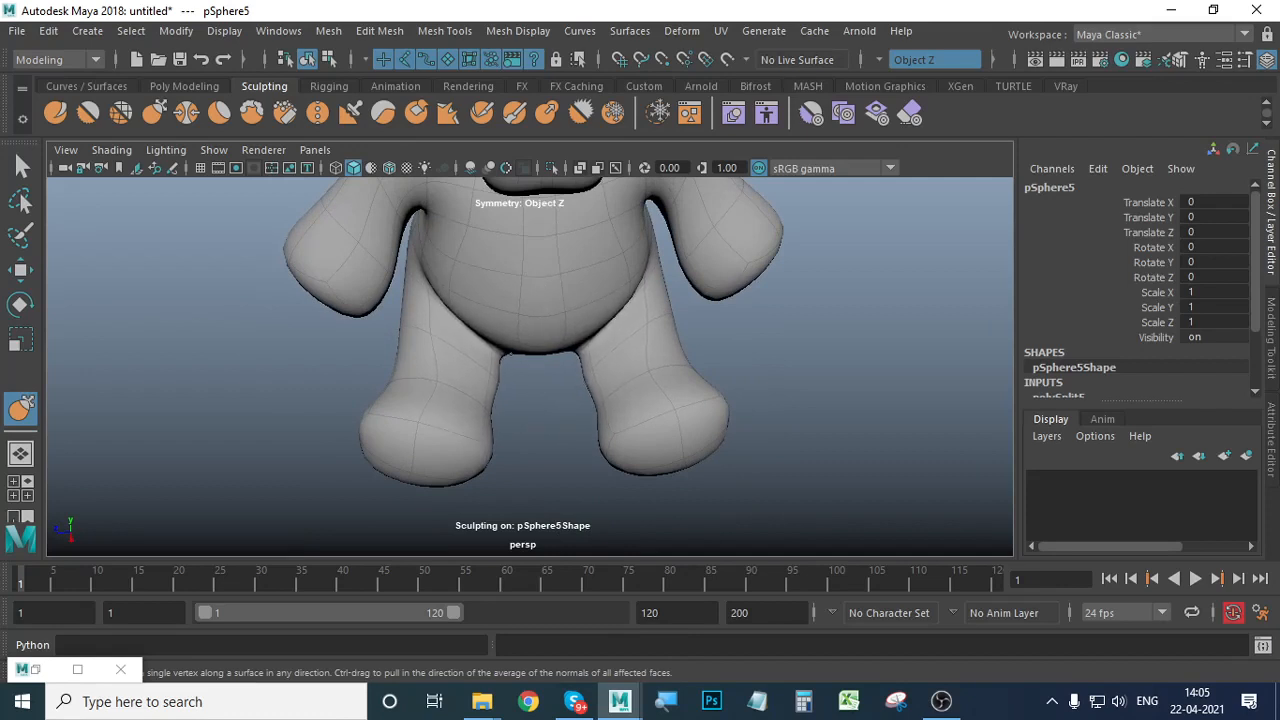
left_click_drag(491, 384, 496, 379, "shift")
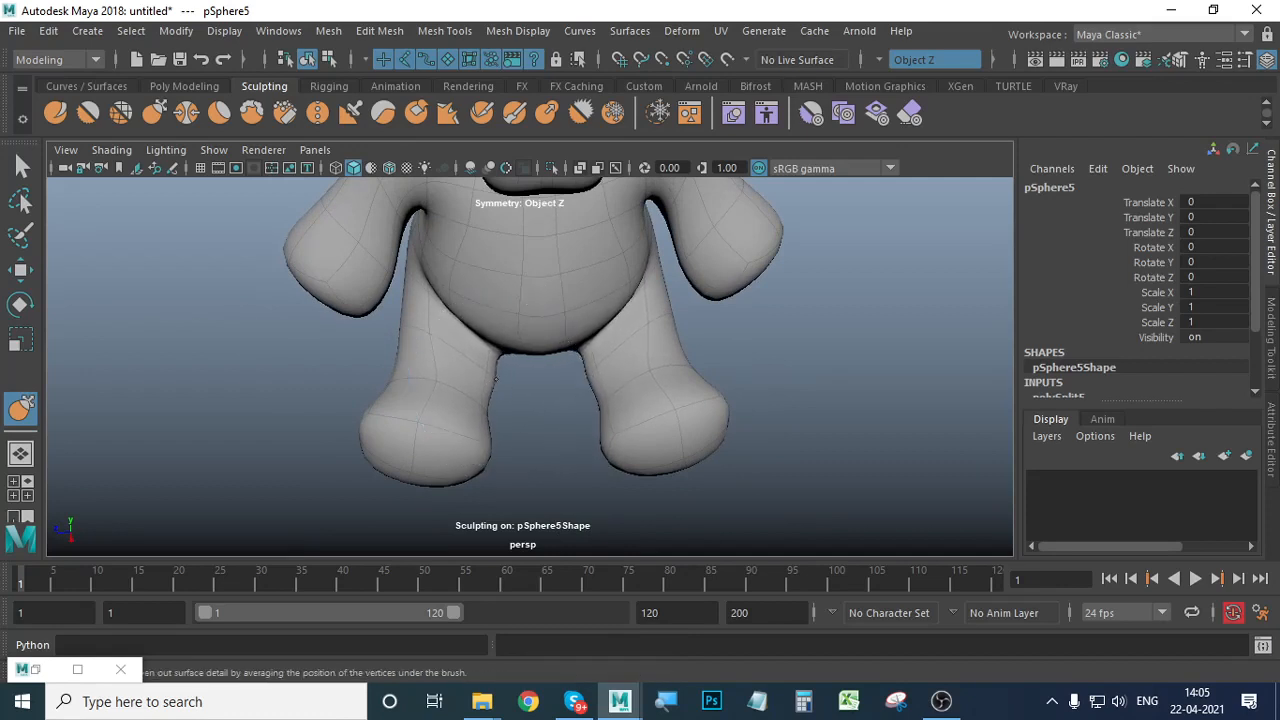
mouse_move(563, 429)
left_mouse_down("alt")
mouse_move(535, 438)
mouse_move(462, 399)
mouse_move(477, 389)
mouse_move(520, 420)
left_mouse_up("alt")
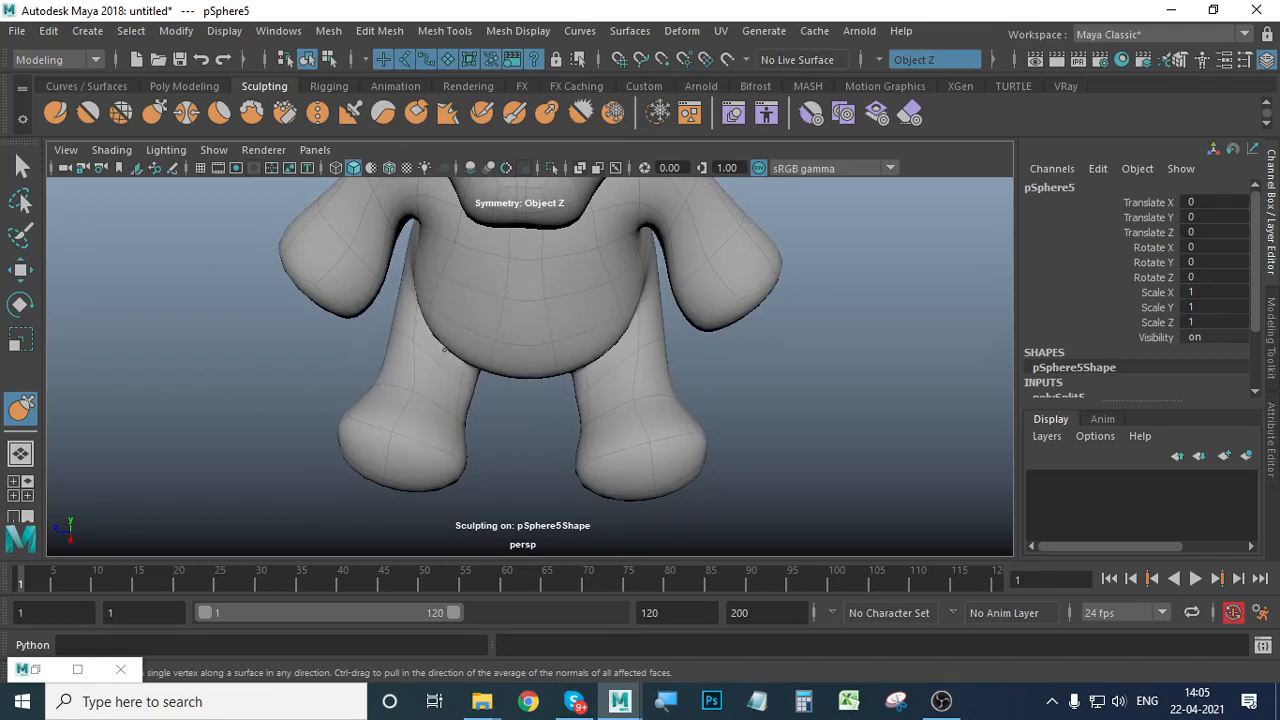
left_click_drag(521, 431, 522, 408, "alt")
left_click_drag(577, 374, 617, 317, "shift")
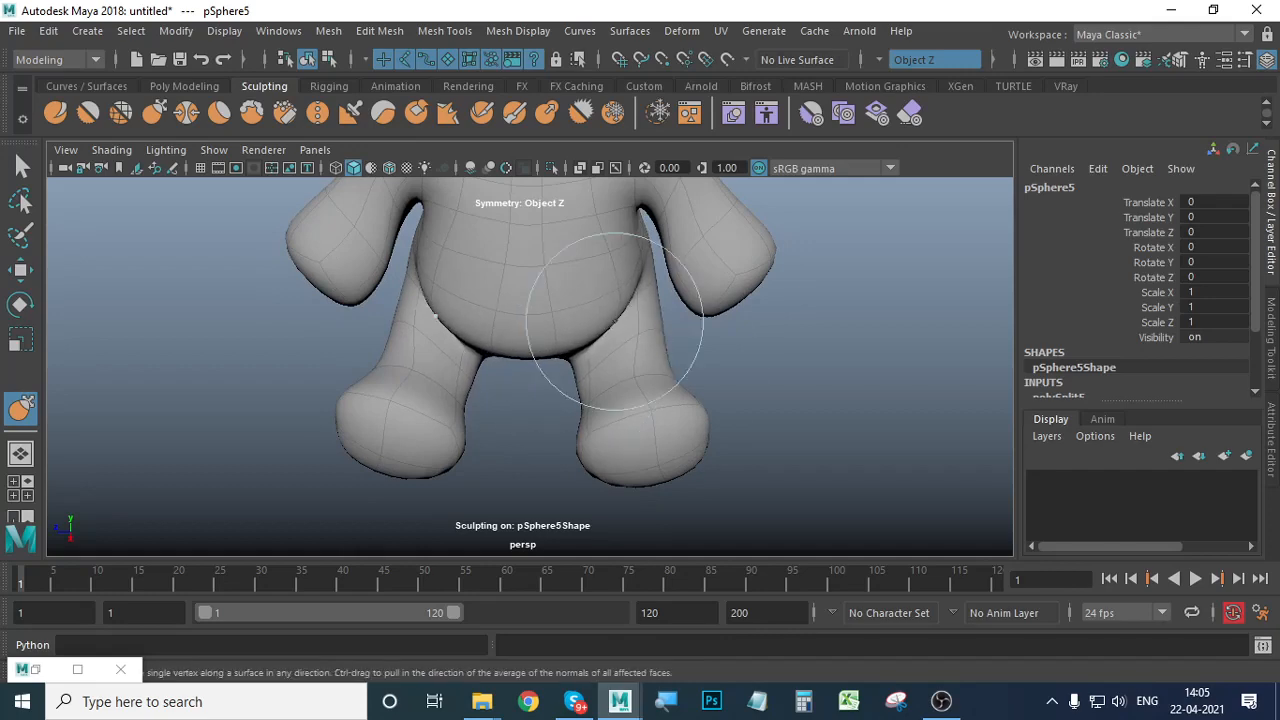
Refine and smooth the contour of the bear's chest and belly, working from the side and front.
scroll(583, 418, "down", 3)
left_click_drag(583, 420, 810, 430, "alt")
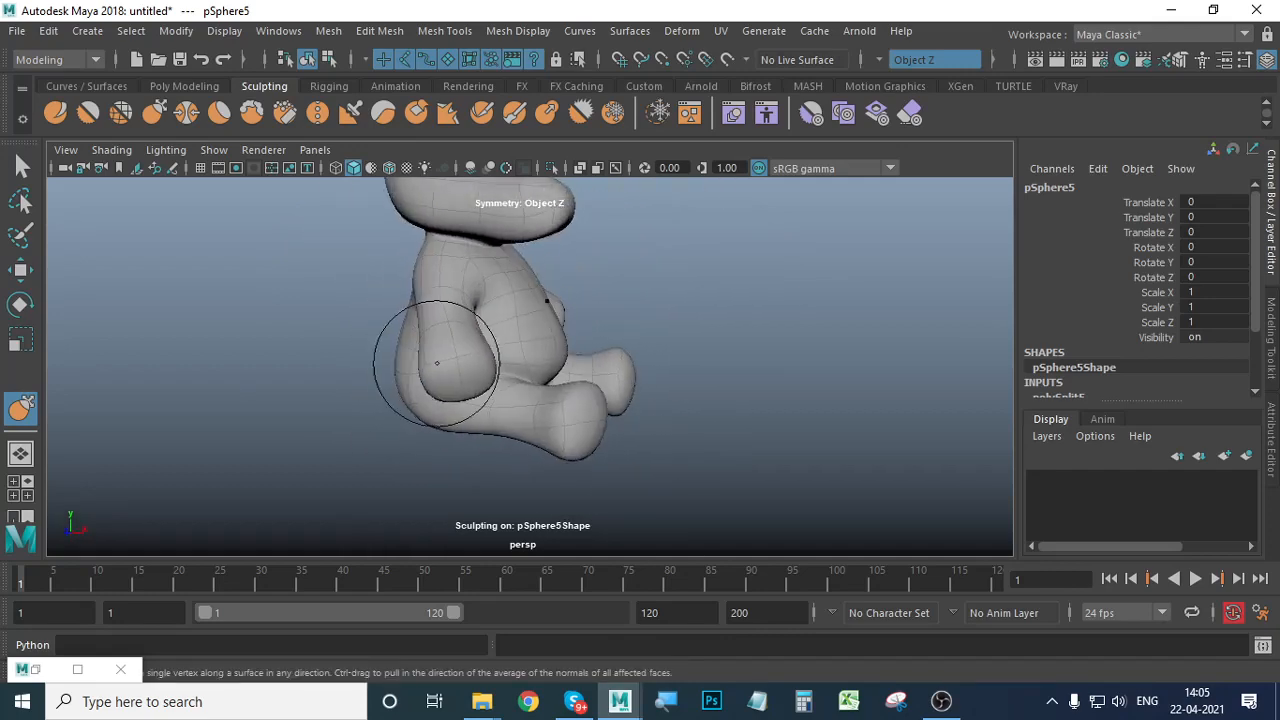
scroll(437, 363, "up", 4)
middle_click_drag(690, 405, 606, 455, "alt")
left_click_drag(606, 455, 673, 441, "alt")
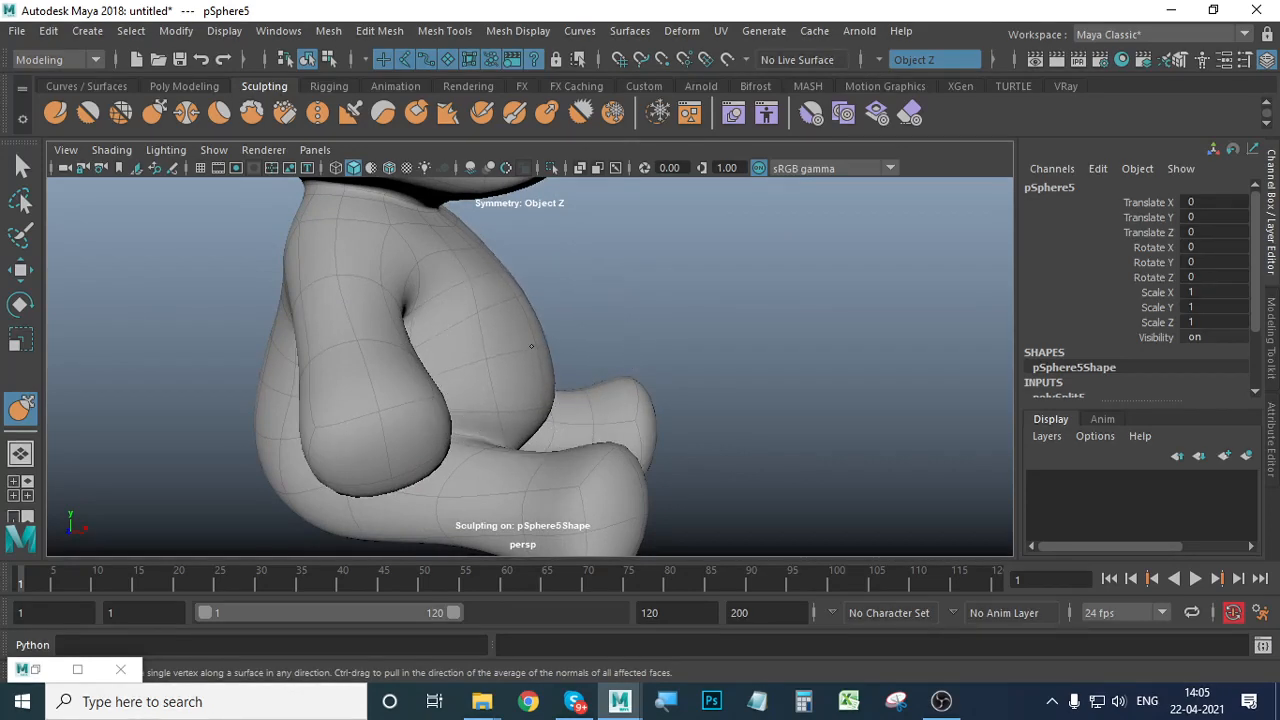
mouse_move(640, 385)
left_mouse_down("alt")
mouse_move(454, 386)
mouse_move(445, 370)
left_mouse_up("alt")
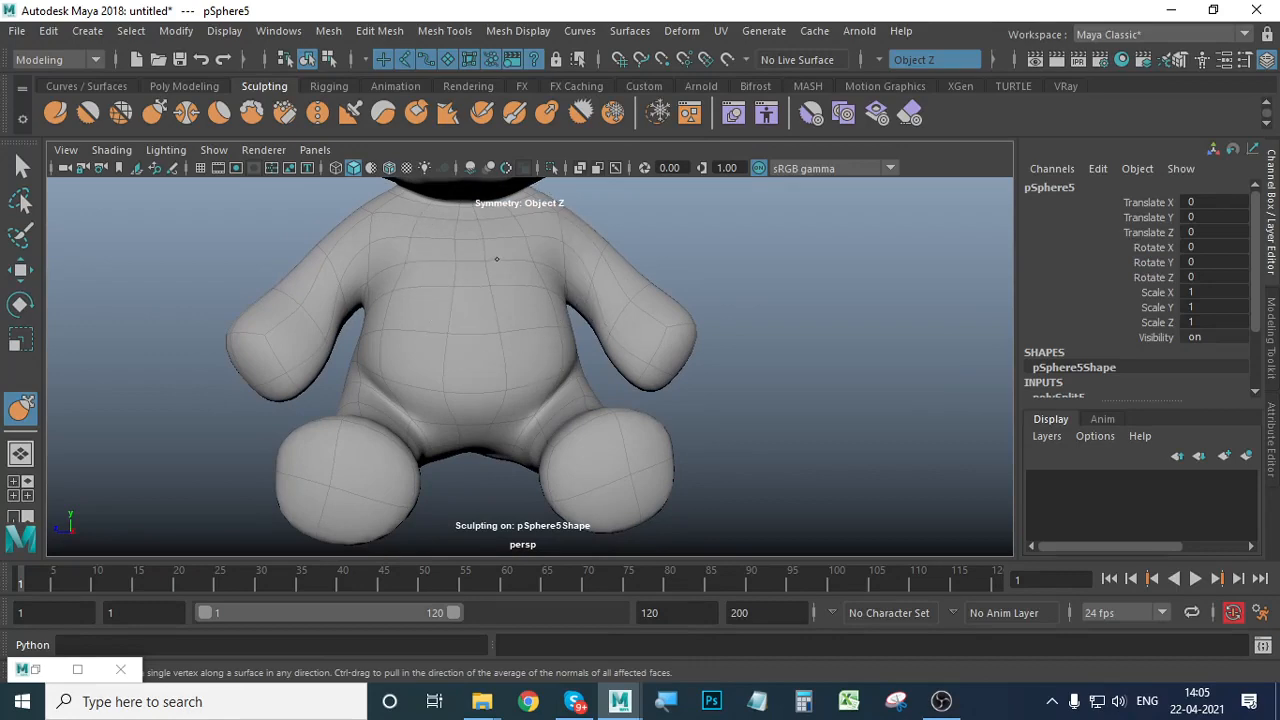
mouse_move(540, 370)
left_mouse_down("alt")
mouse_move(600, 374)
mouse_move(672, 352)
left_mouse_up("alt")
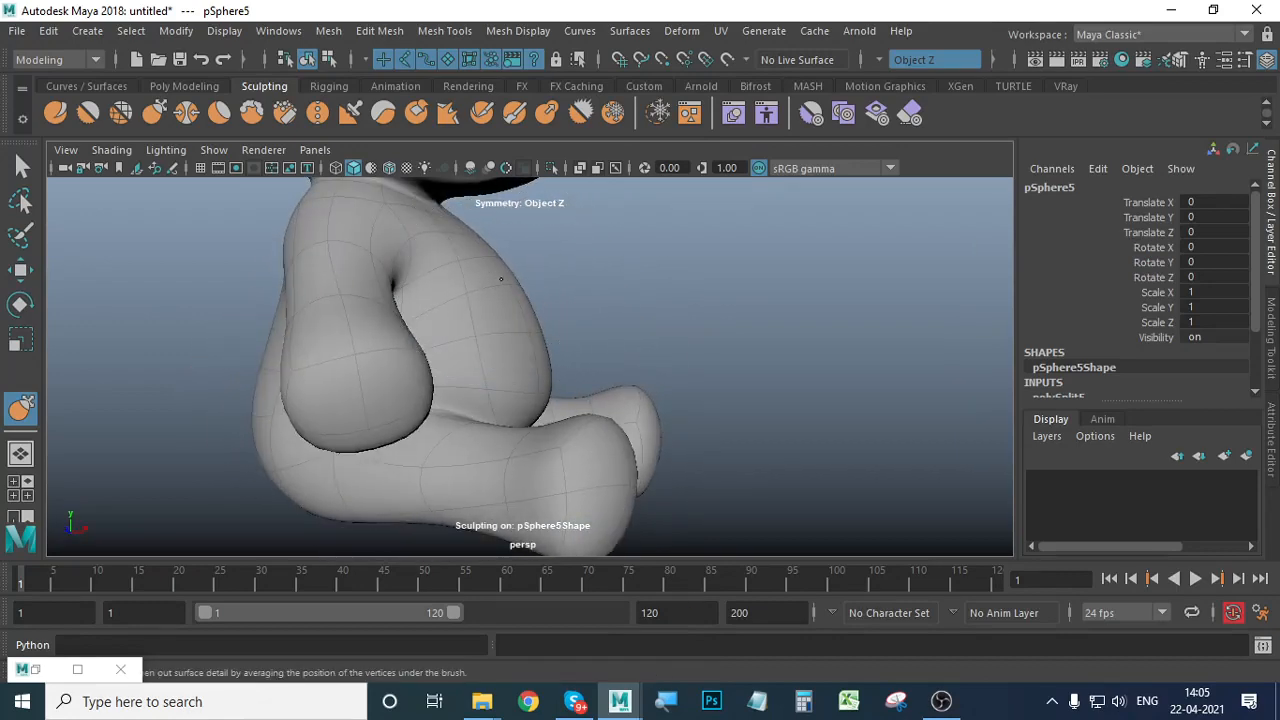
mouse_move(540, 285)
left_mouse_down("alt")
mouse_move(474, 457)
mouse_move(509, 326)
left_mouse_up("alt")
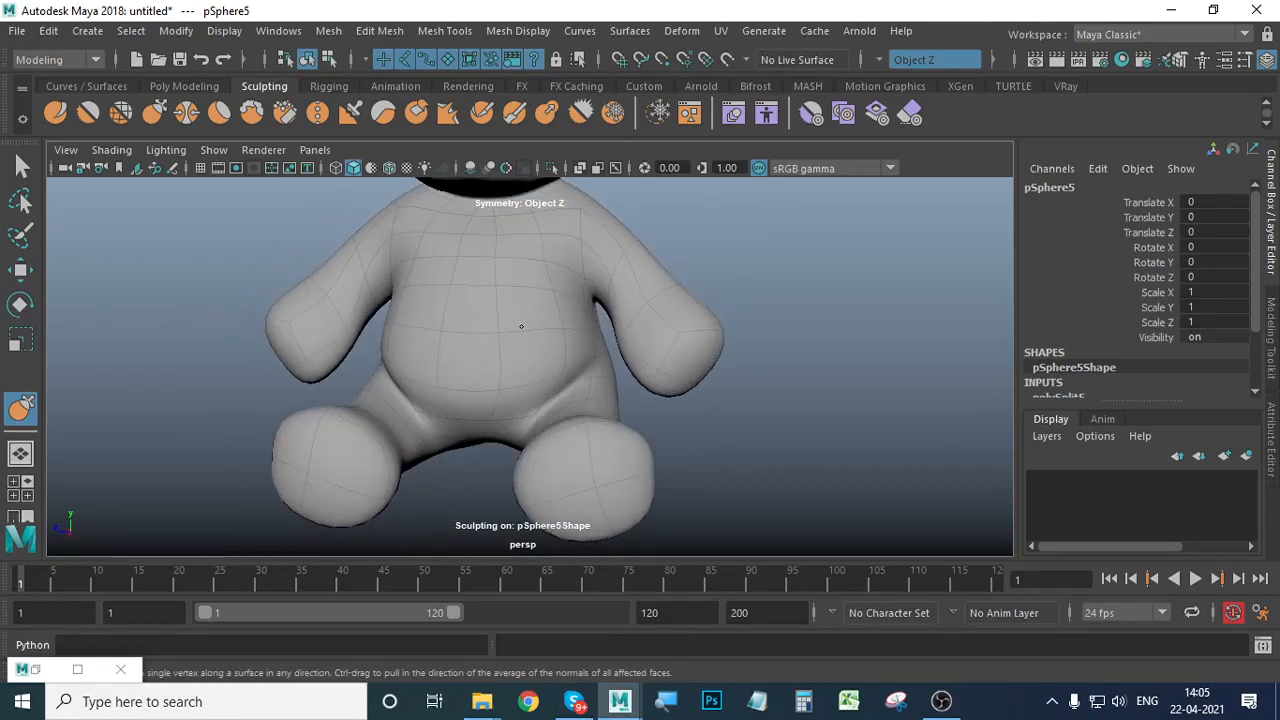
mouse_move(537, 383)
left_mouse_down("alt")
mouse_move(529, 471)
mouse_move(543, 463)
mouse_move(503, 386)
mouse_move(380, 346)
mouse_move(466, 320)
mouse_move(458, 381)
left_mouse_up("alt")
left_click_drag(477, 294, 476, 296, "shift")
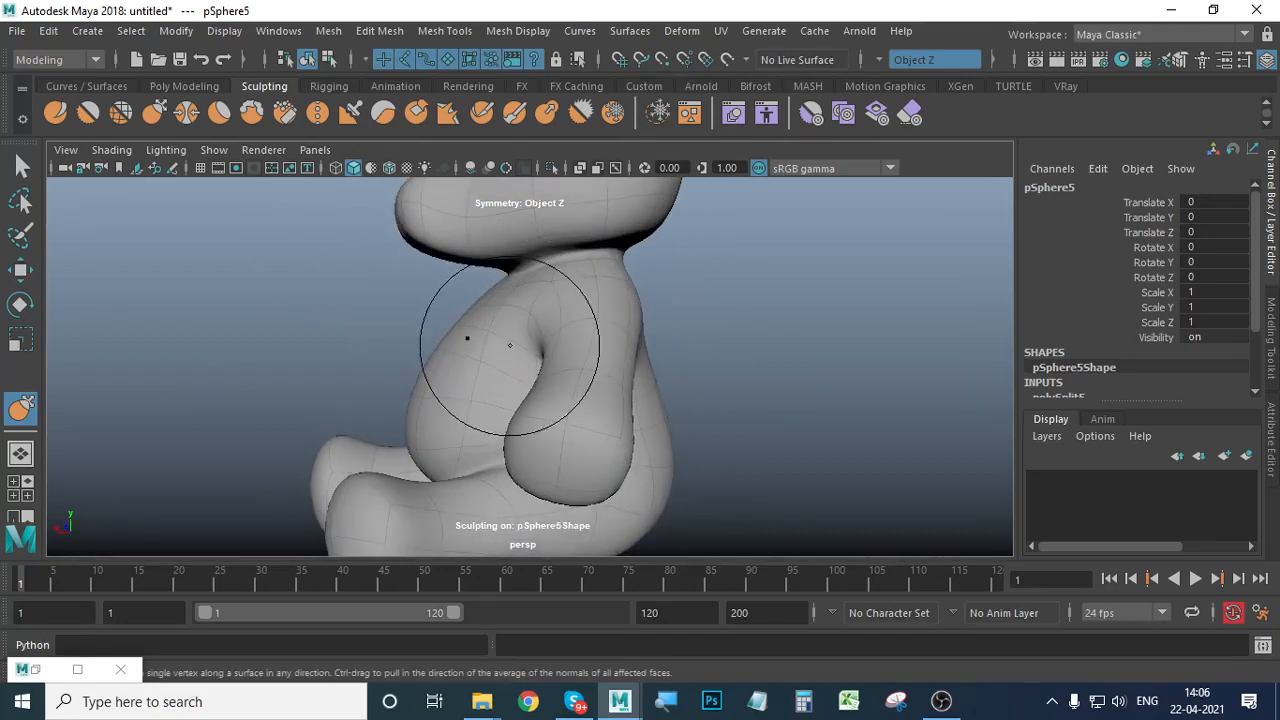
Examine the whole bear's proportions and silhouette from the front and side.
left_click_drag(508, 337, 598, 379, "alt")
scroll(598, 379, "down", 8)
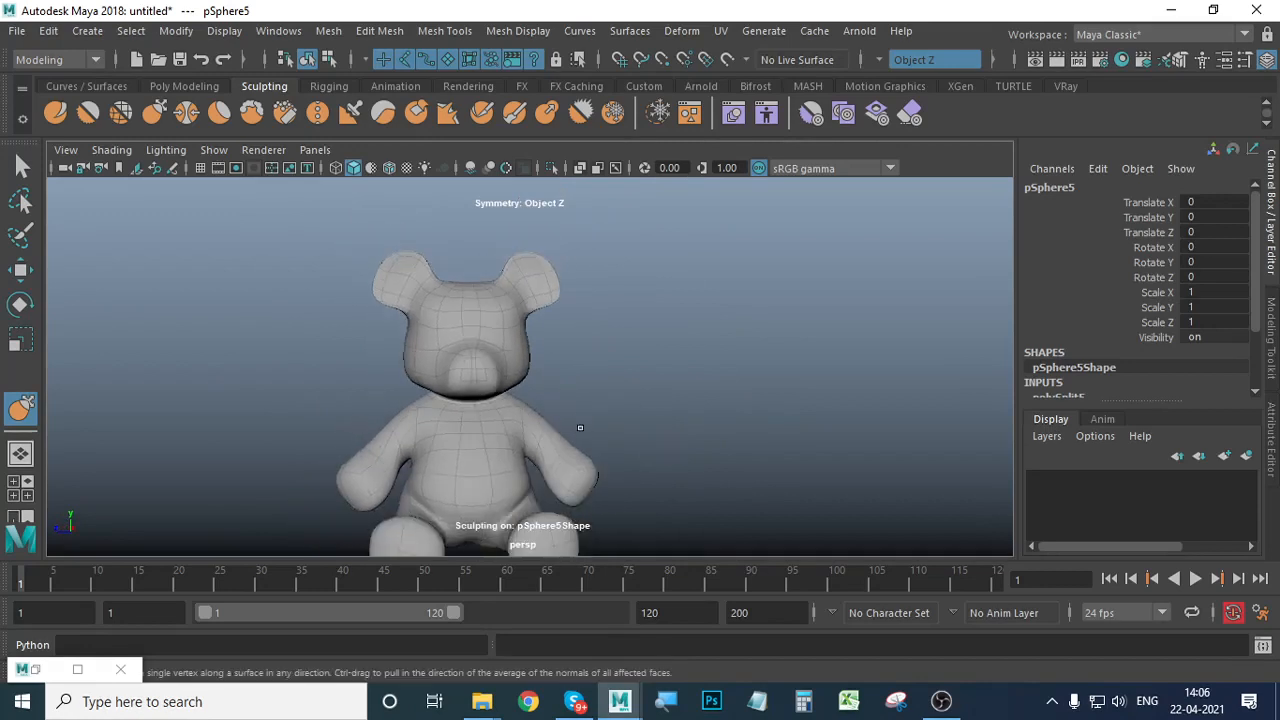
scroll(611, 429, "up", 5)
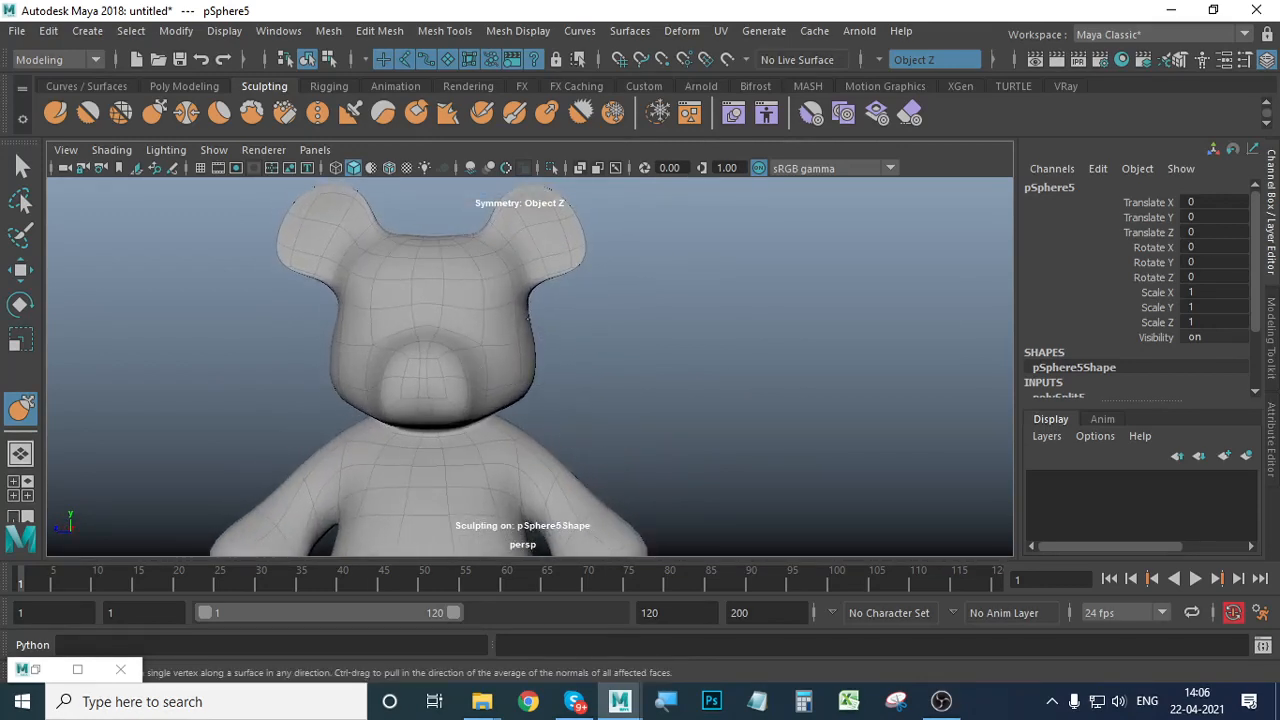
mouse_move(527, 403)
left_mouse_down("alt")
mouse_move(539, 392)
mouse_move(521, 403)
left_mouse_up("alt")
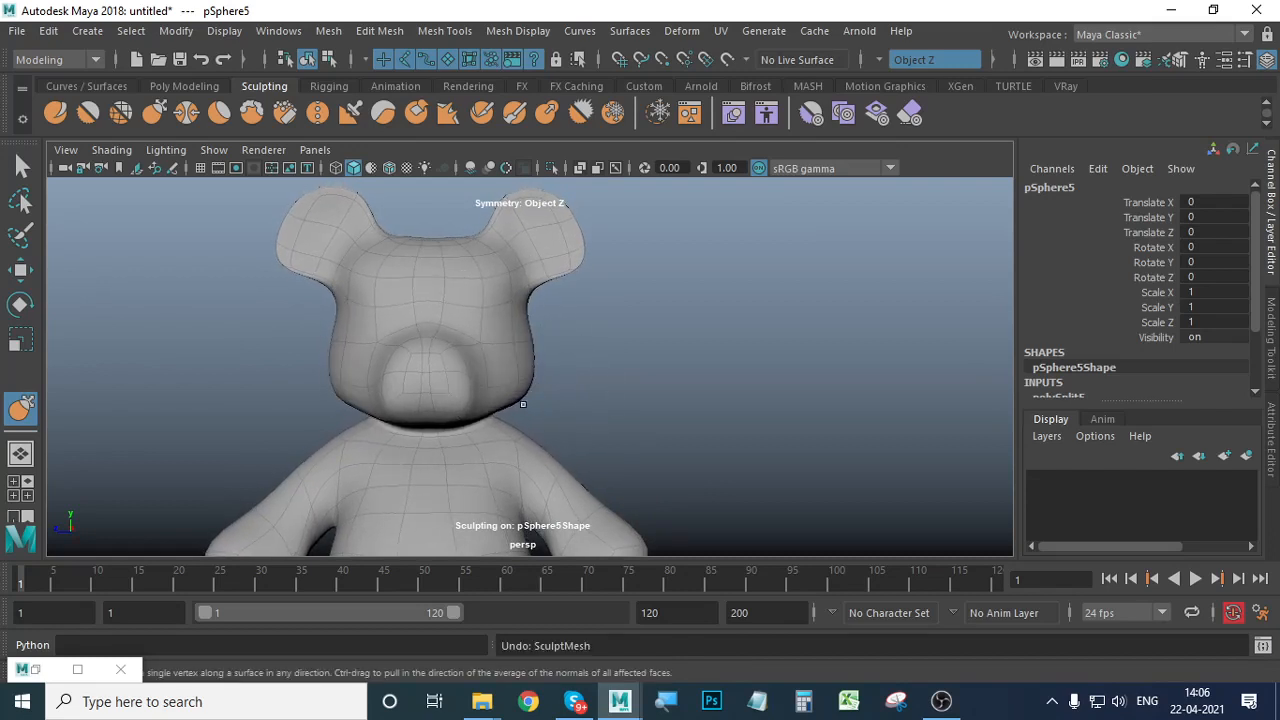
mouse_move(519, 398)
right_mouse_down("alt")
mouse_move(342, 377)
mouse_move(445, 400)
right_mouse_up("alt")
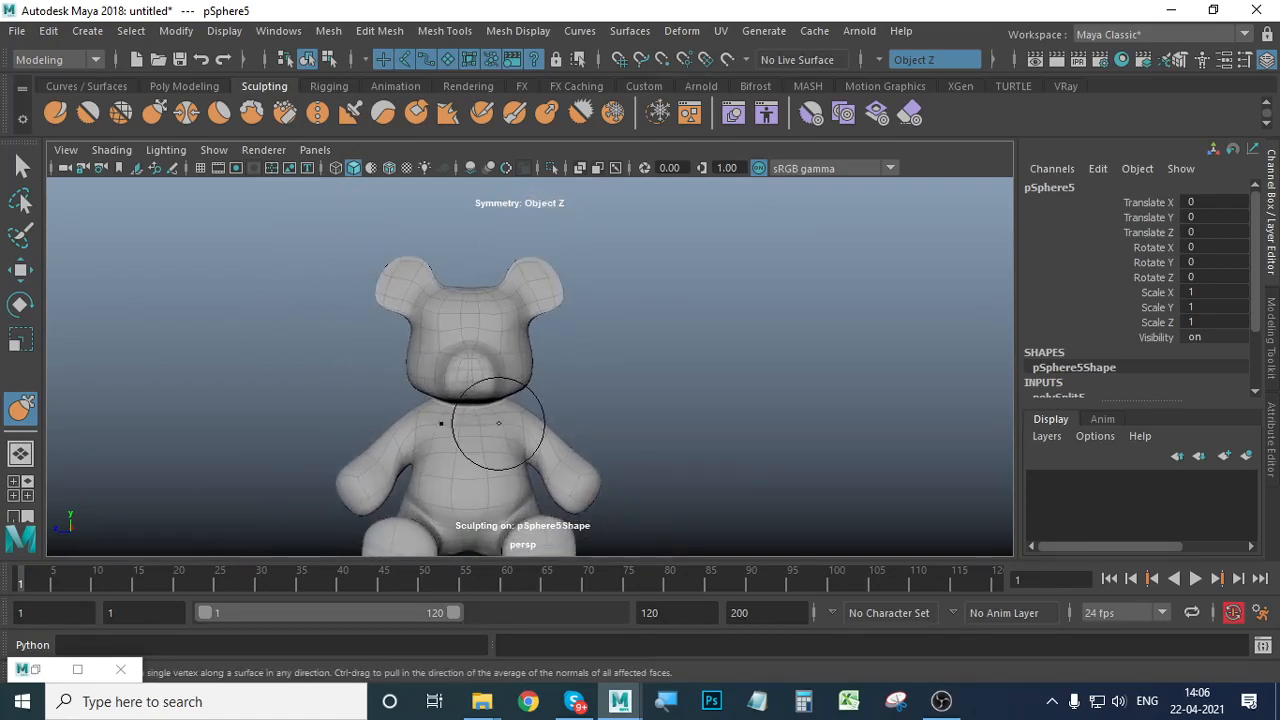
middle_click_drag(497, 423, 509, 403, "alt")
right_click_drag(509, 403, 538, 390, "alt")
right_click_drag(754, 394, 606, 397, "alt")
middle_click_drag(606, 397, 634, 374, "alt")
right_click_drag(634, 374, 537, 357, "alt")
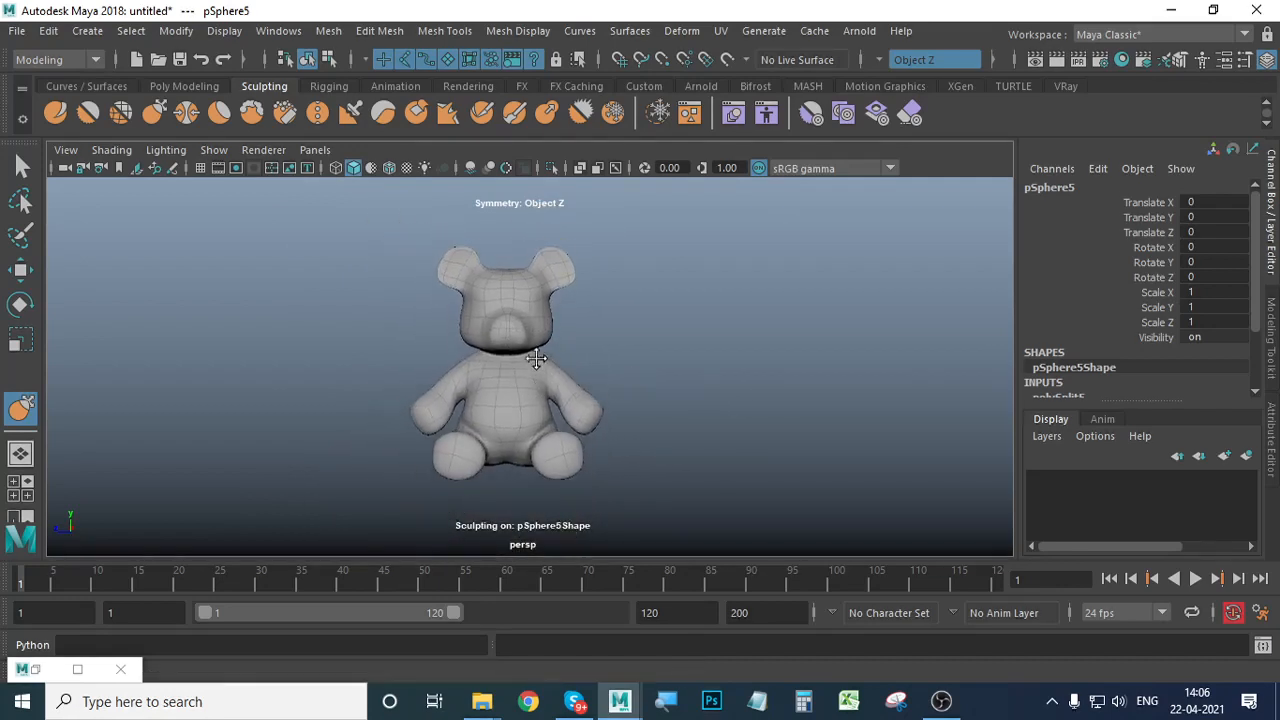
mouse_move(537, 357)
left_mouse_down("alt")
mouse_move(726, 363)
mouse_move(704, 361)
left_mouse_up("alt")
right_click_drag(452, 350, 532, 346, "alt")
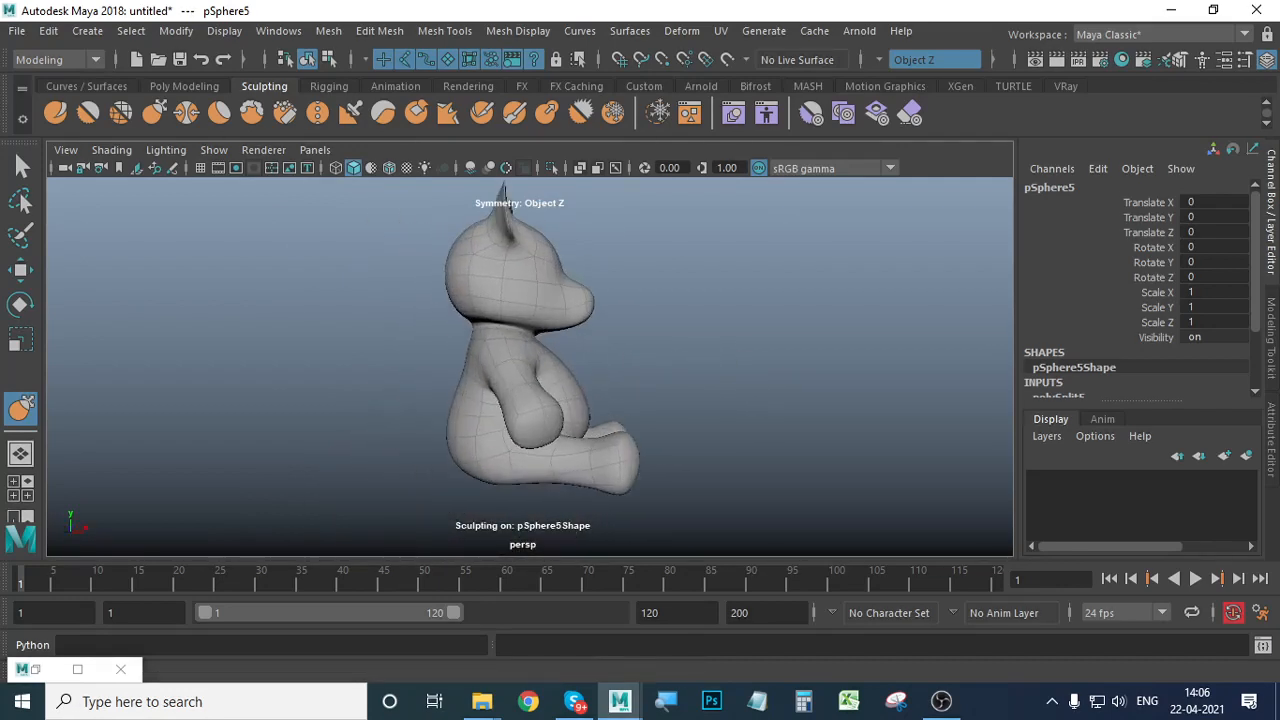
Smooth the back of the bear's neck under the head from the side.
middle_click_drag(532, 346, 510, 362, "alt")
right_click_drag(510, 362, 517, 346, "alt")
left_click_drag(463, 327, 424, 327, "shift")
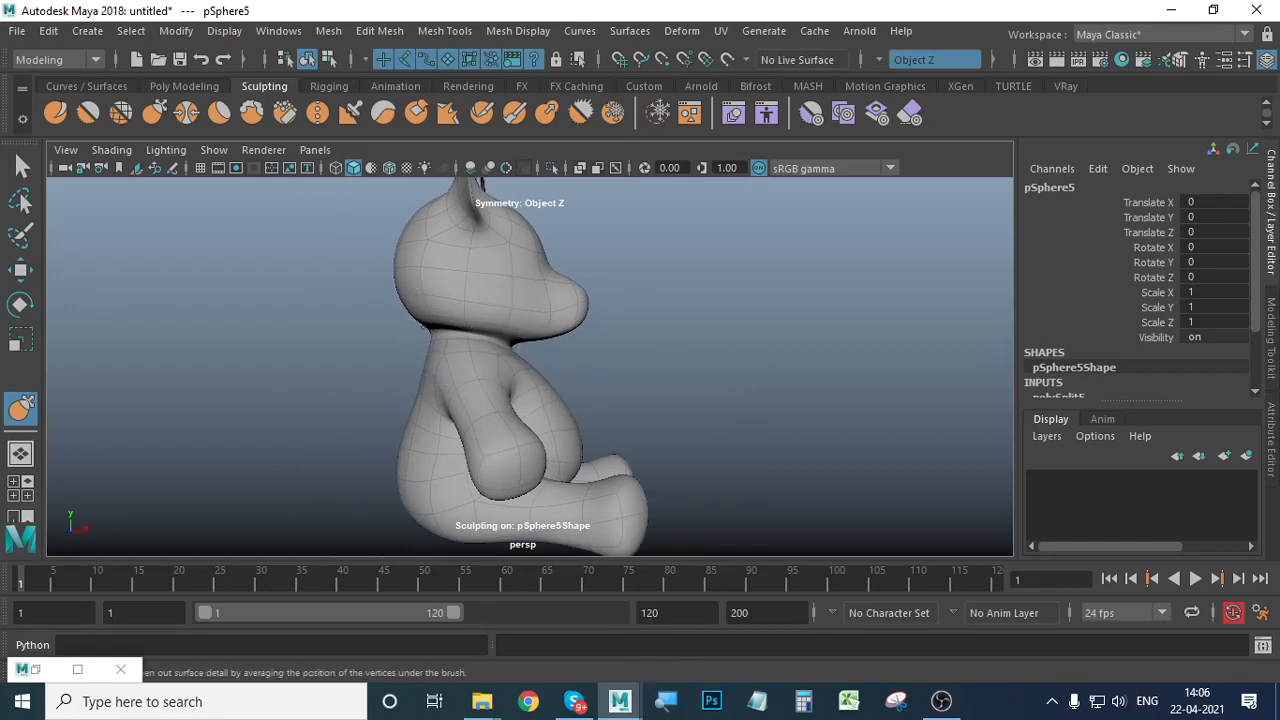
Reshape the bear's shoulders where they meet the neck with the Grab brush from the front.
mouse_move(563, 371)
left_mouse_down("alt")
mouse_move(523, 366)
mouse_move(523, 400)
mouse_move(382, 381)
left_mouse_up("alt")
right_click_drag(382, 381, 415, 362, "alt")
left_click_drag(535, 405, 486, 409, "alt")
right_click_drag(486, 409, 540, 392, "alt")
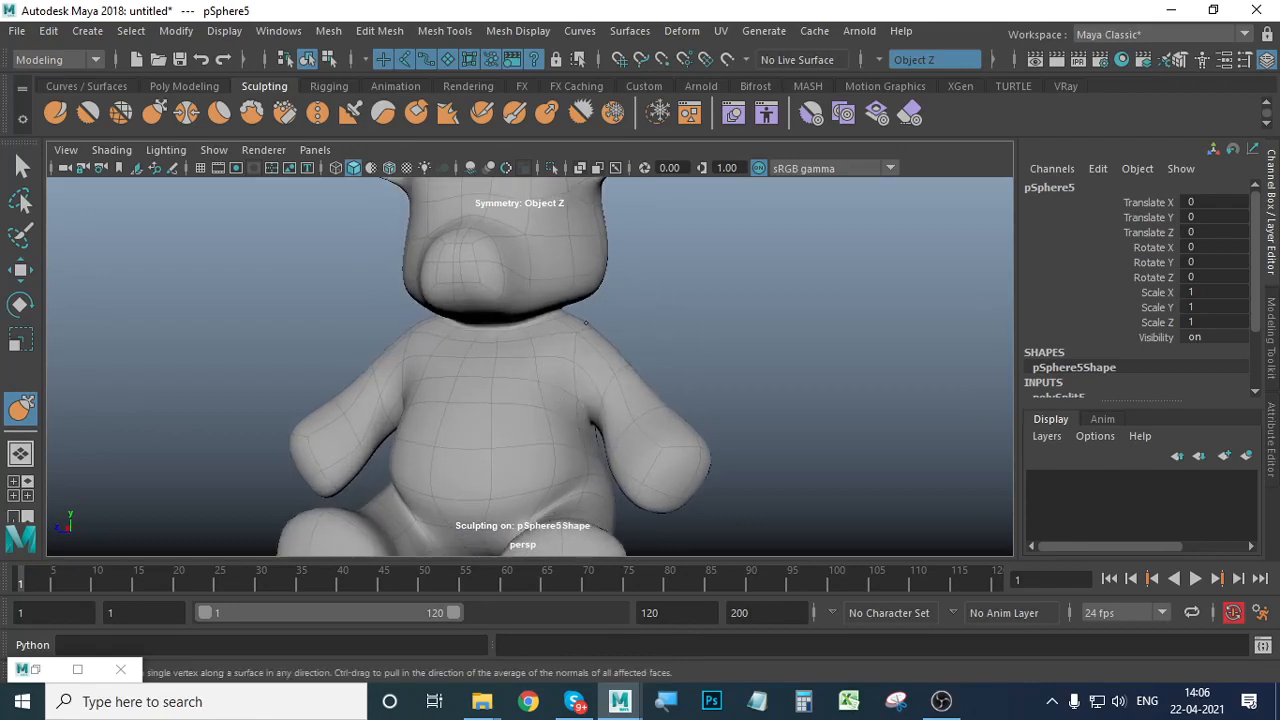
mouse_move(657, 349)
right_mouse_down("alt")
mouse_move(614, 457)
mouse_move(571, 457)
mouse_move(729, 440)
mouse_move(683, 437)
right_mouse_up("alt")
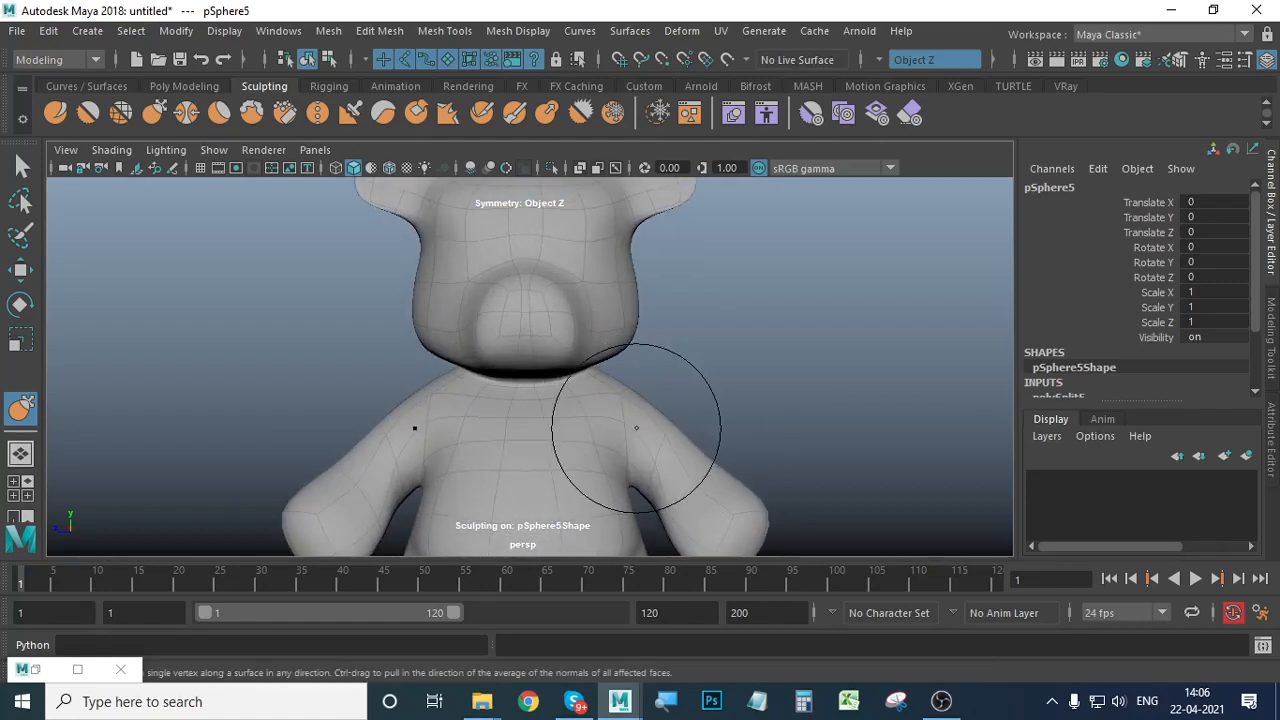
middle_click_drag(668, 427, 586, 403, "alt")
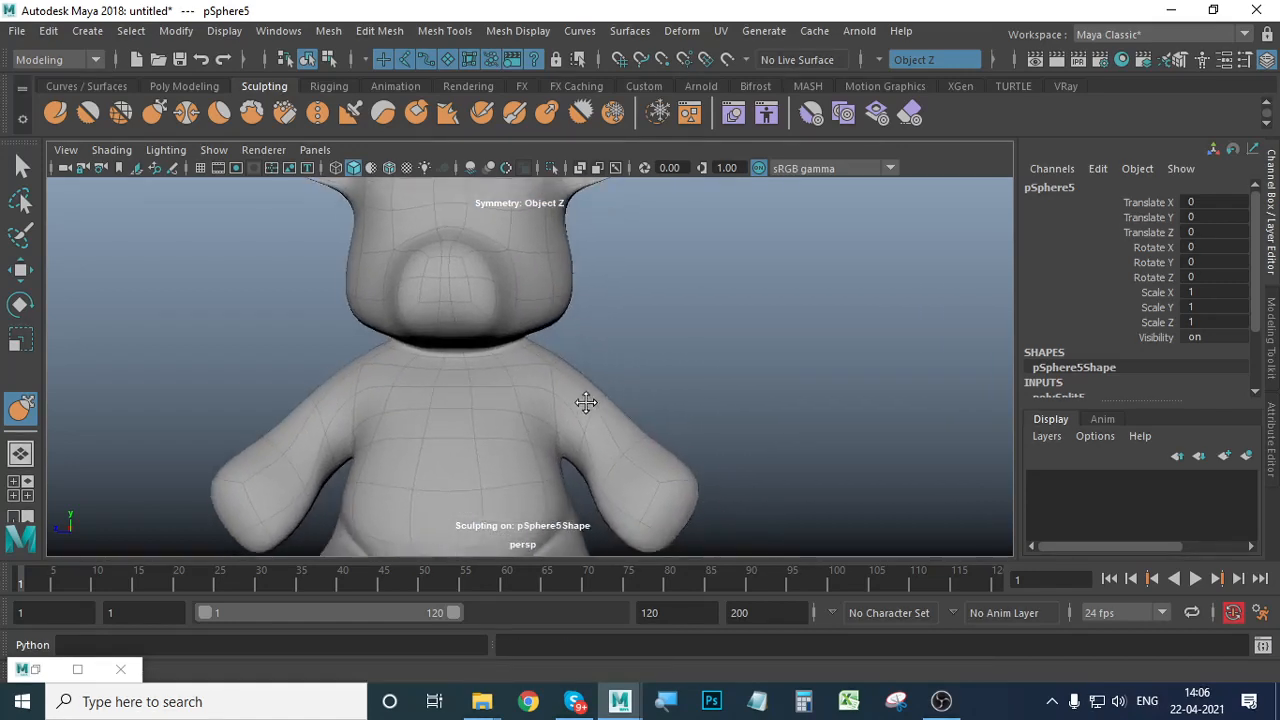
right_click_drag(586, 403, 694, 414, "alt")
left_click_drag(694, 414, 645, 408, "alt")
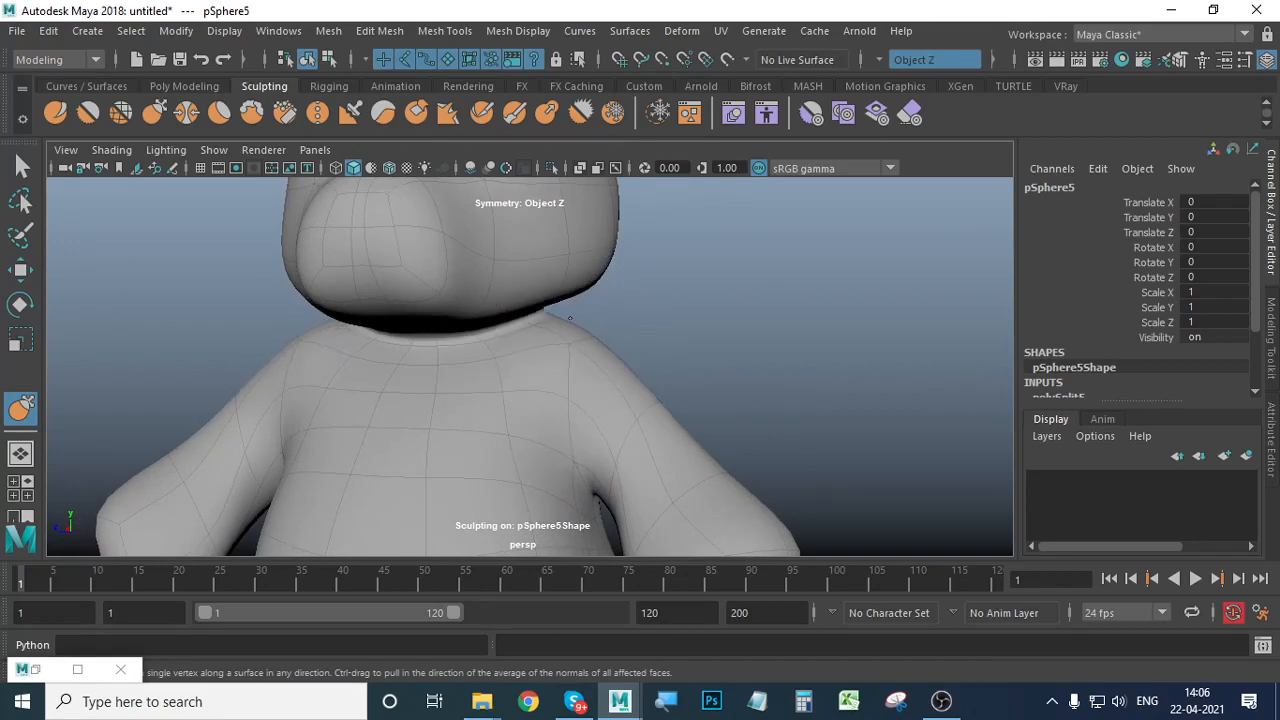
Pull the upper back and shoulder tops up and outward at the neck symmetrically from behind.
mouse_move(702, 399)
left_mouse_down("alt")
mouse_move(531, 397)
mouse_move(789, 409)
mouse_move(660, 423)
mouse_move(679, 378)
left_mouse_up("alt")
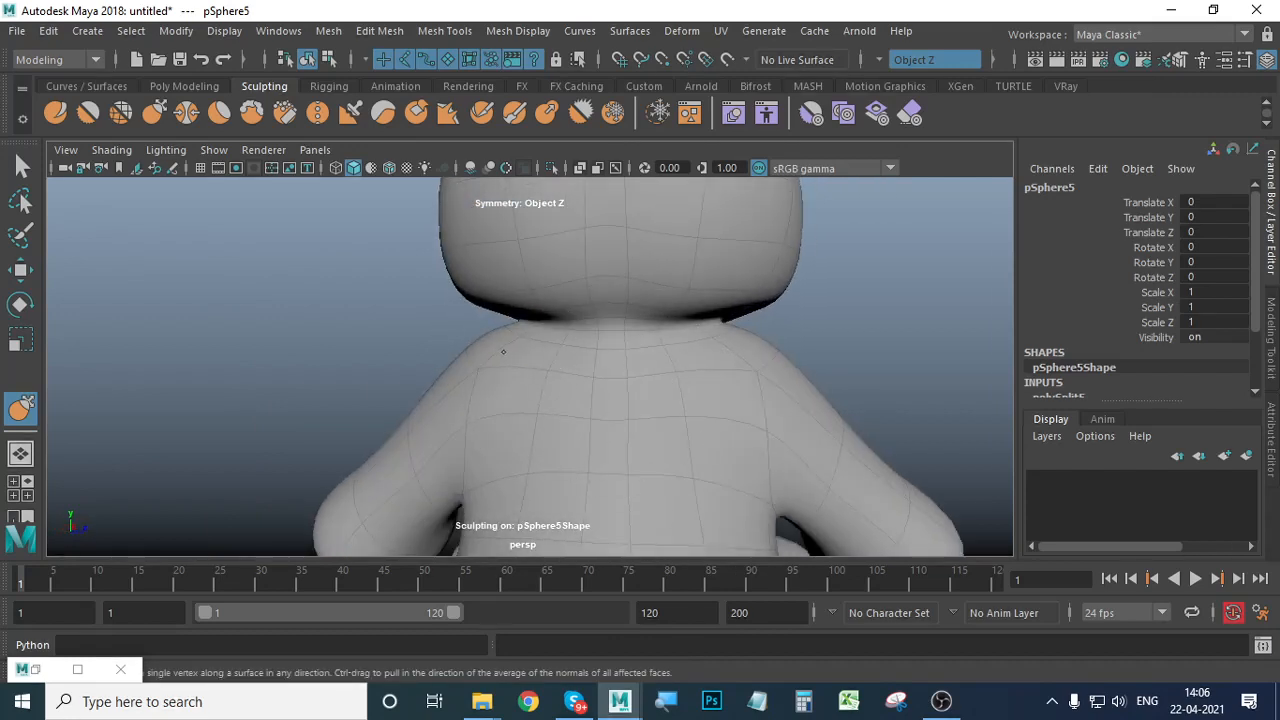
left_click_drag(532, 347, 517, 331)
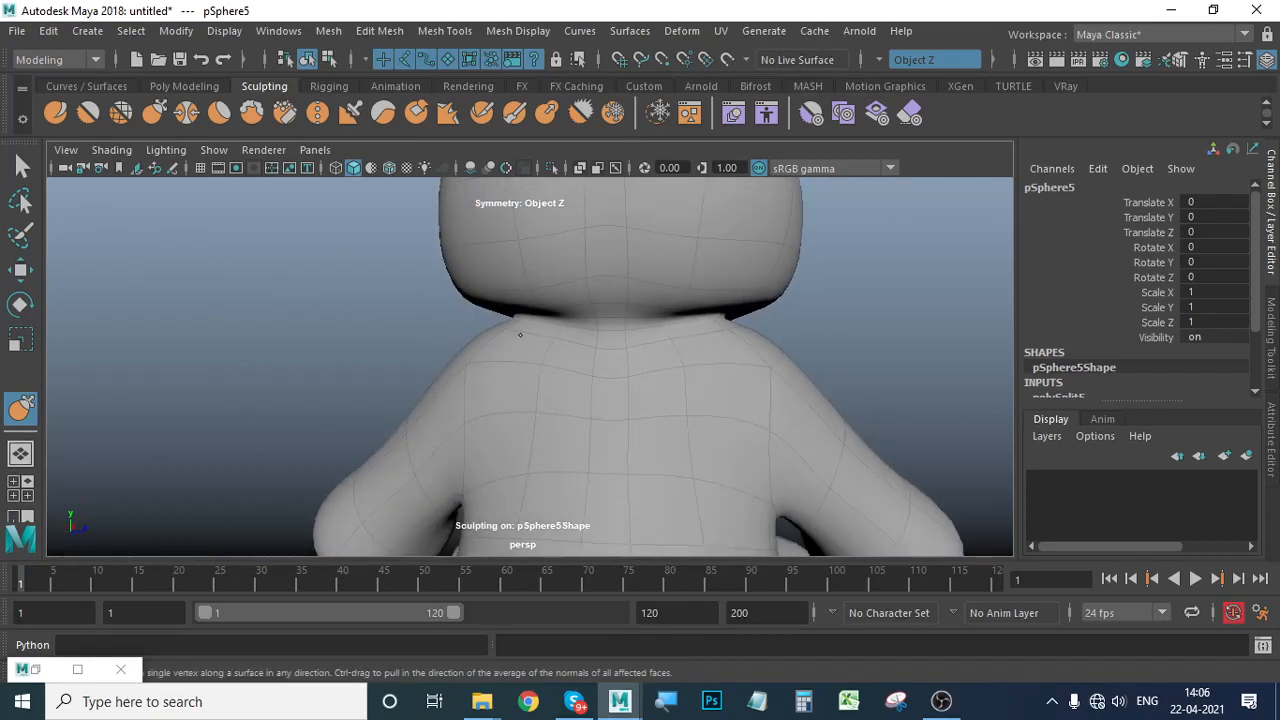
left_click_drag(600, 341, 590, 343)
mouse_move(683, 380)
left_mouse_down("alt")
mouse_move(514, 343)
mouse_move(686, 331)
mouse_move(651, 369)
mouse_move(690, 374)
left_mouse_up("alt")
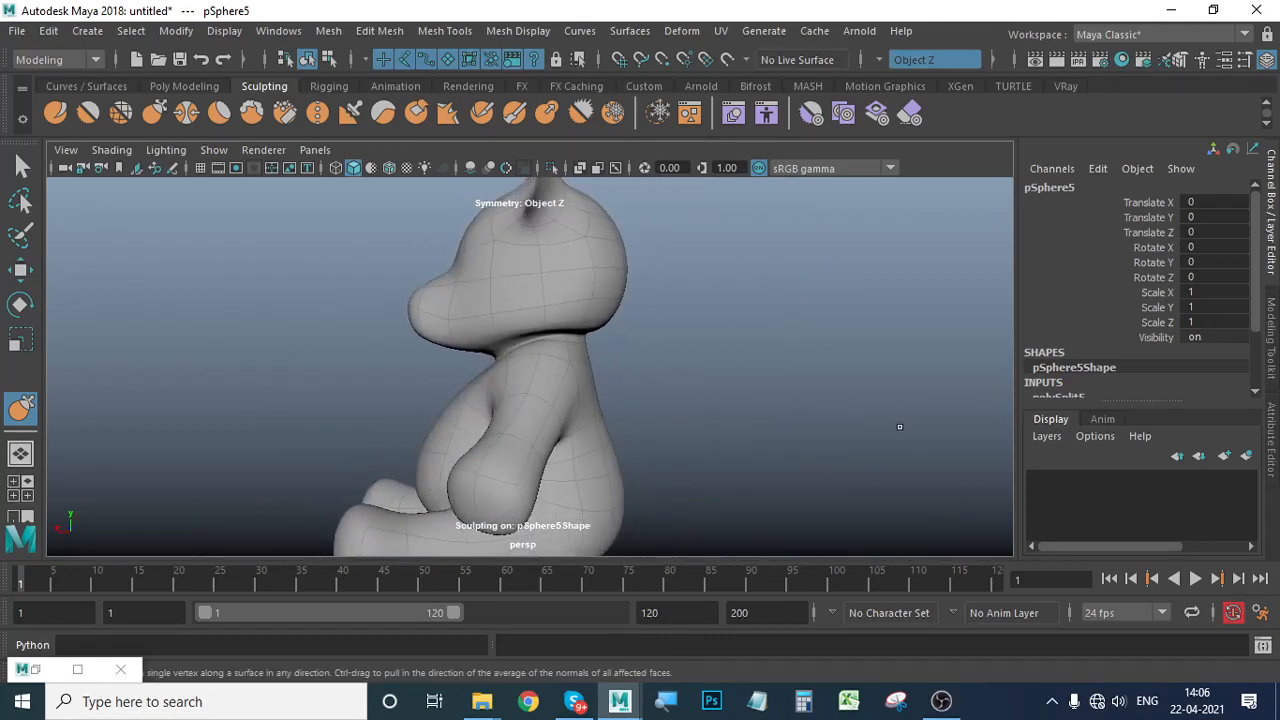
Round the slope of the shoulders from behind and in front, and smooth the area beside the neck.
mouse_move(611, 379)
left_mouse_down("alt")
mouse_move(757, 369)
mouse_move(680, 400)
mouse_move(700, 394)
left_mouse_up("alt")
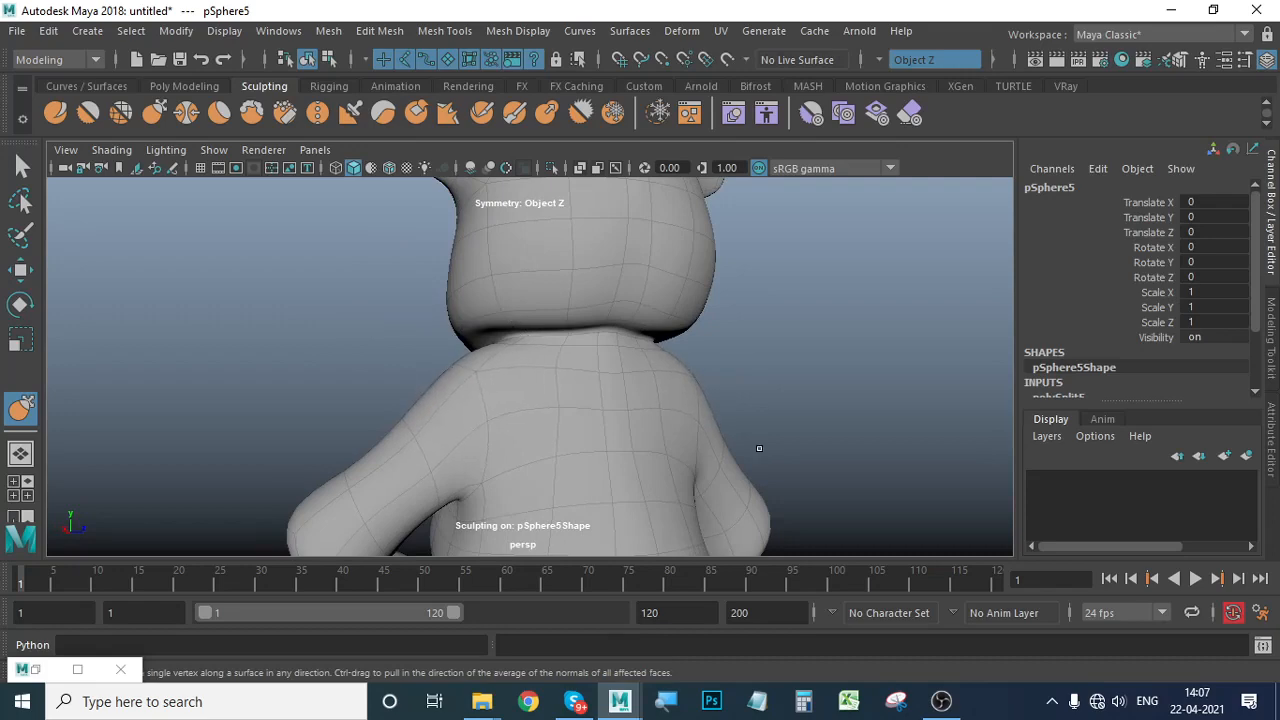
left_click_drag(759, 448, 663, 409, "alt")
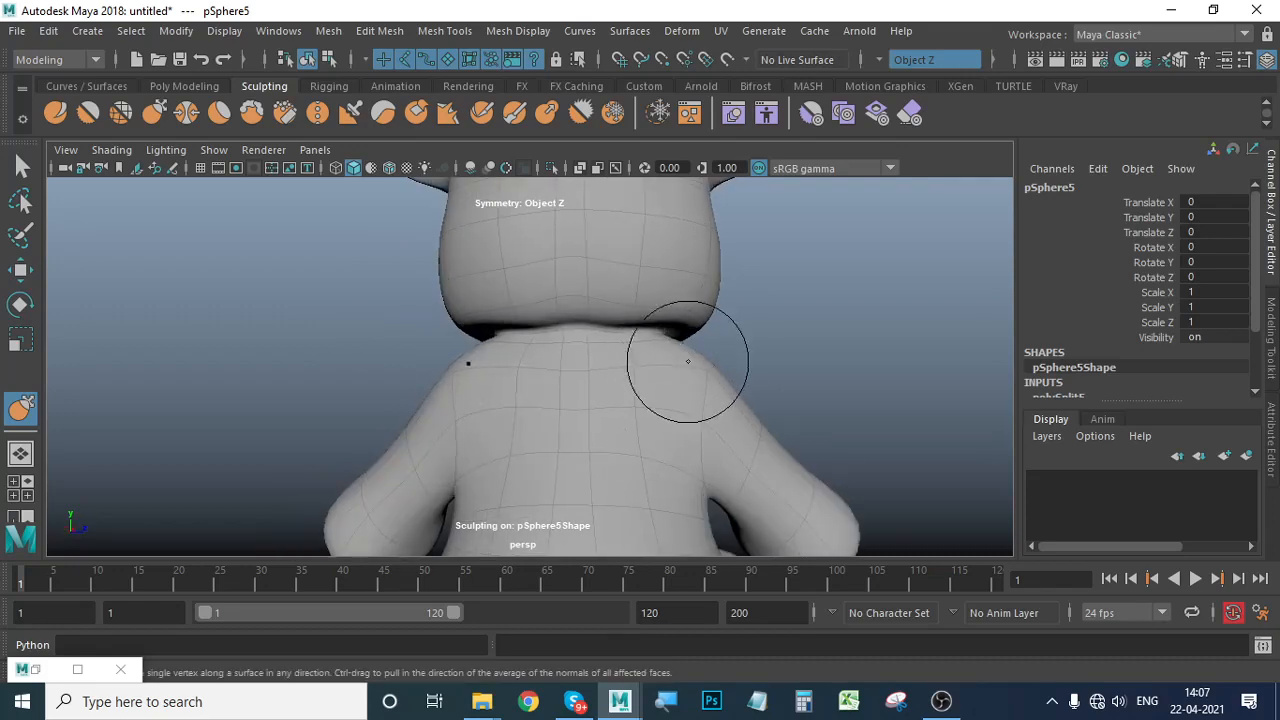
mouse_move(705, 350)
left_mouse_down("alt")
mouse_move(749, 400)
mouse_move(663, 409)
mouse_move(602, 380)
left_mouse_up("alt")
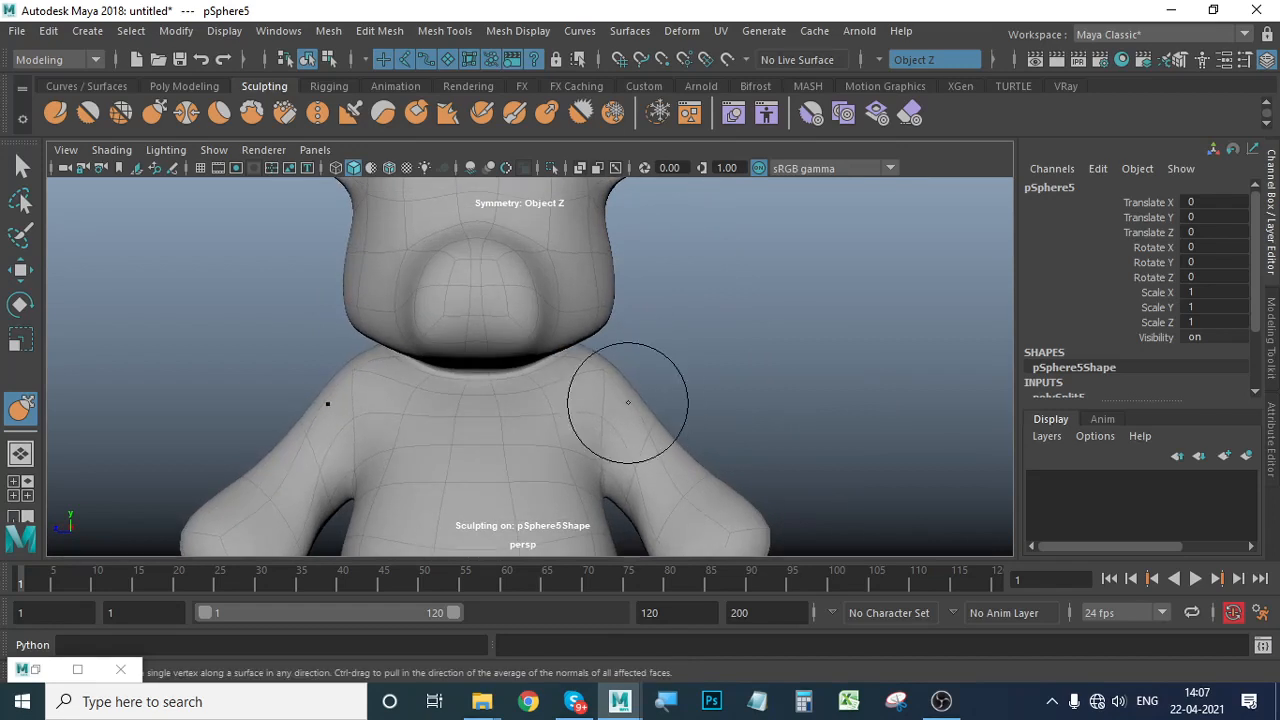
mouse_move(642, 397)
right_mouse_down("alt")
mouse_move(509, 378)
mouse_move(620, 403)
mouse_move(614, 417)
mouse_move(635, 403)
mouse_move(577, 368)
right_mouse_up("alt")
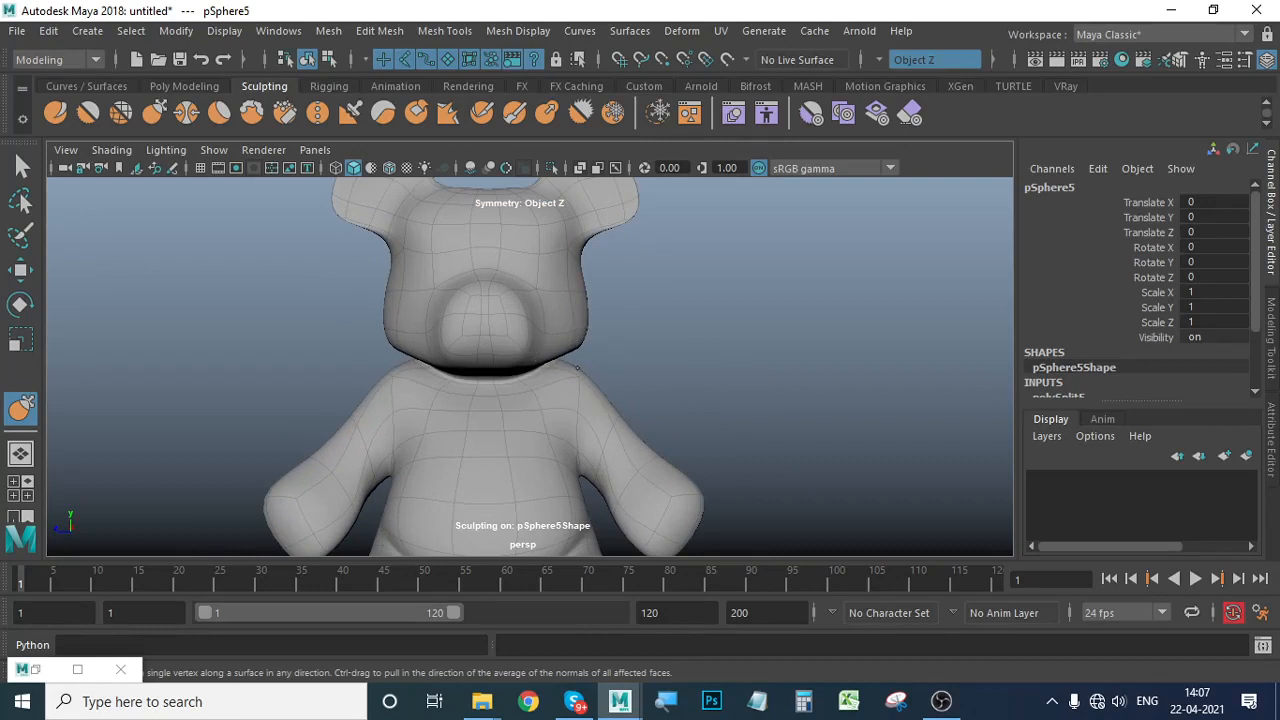
key("shift")
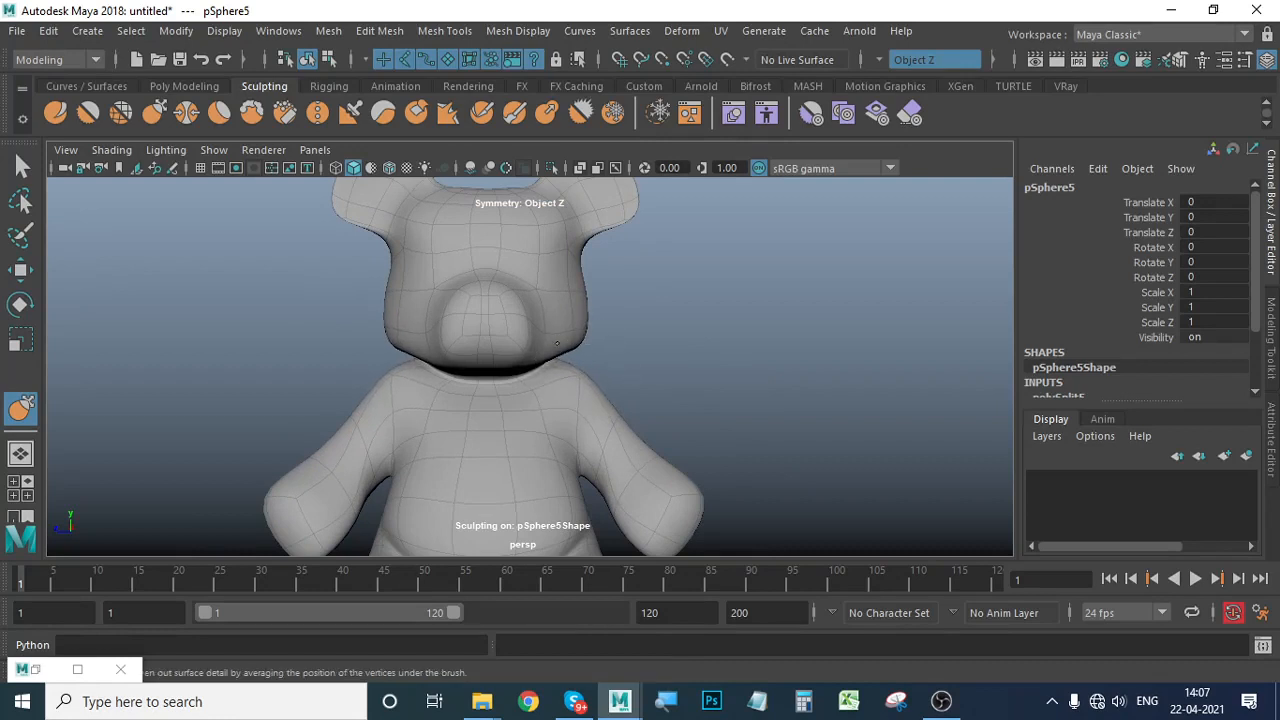
left_click_drag(583, 343, 563, 378, "alt")
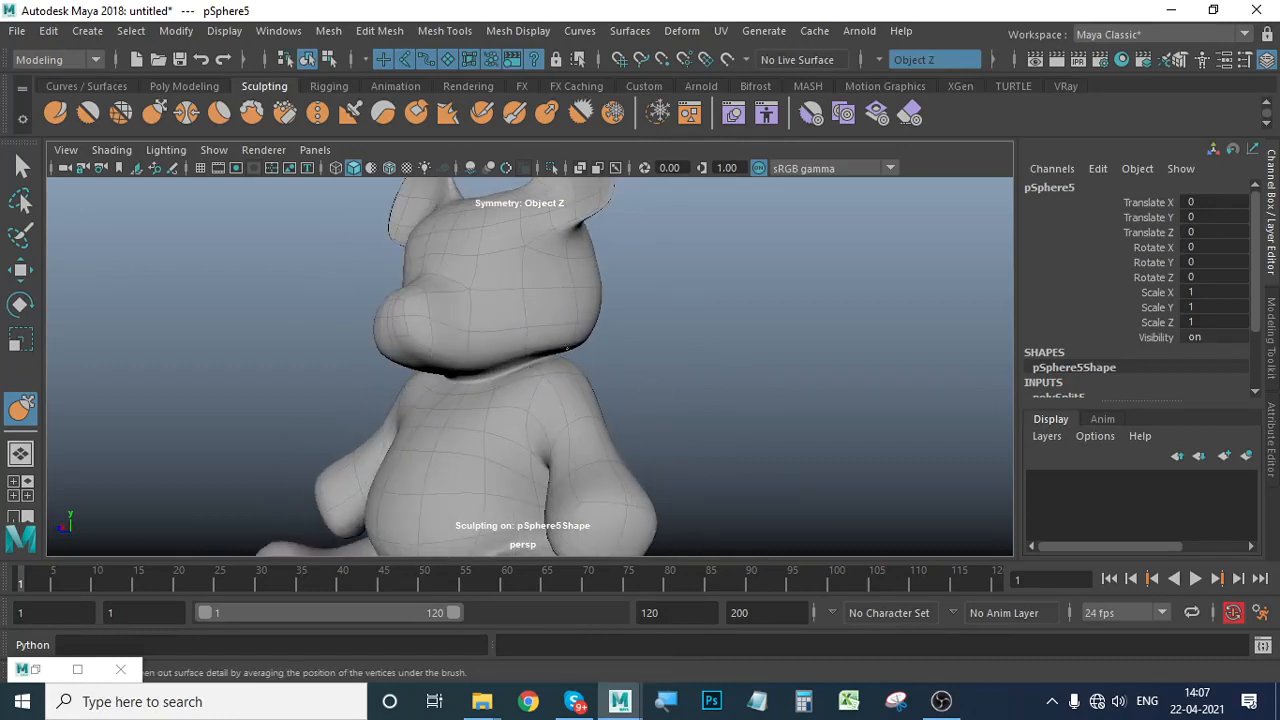
Adjust the shape of the bear's ankles and upper legs symmetrically with the Grab brush.
mouse_move(697, 397)
left_mouse_down("alt")
mouse_move(486, 409)
mouse_move(514, 377)
mouse_move(684, 401)
left_mouse_up("alt")
scroll(586, 371, "down", 3)
scroll(684, 401, "down", 5)
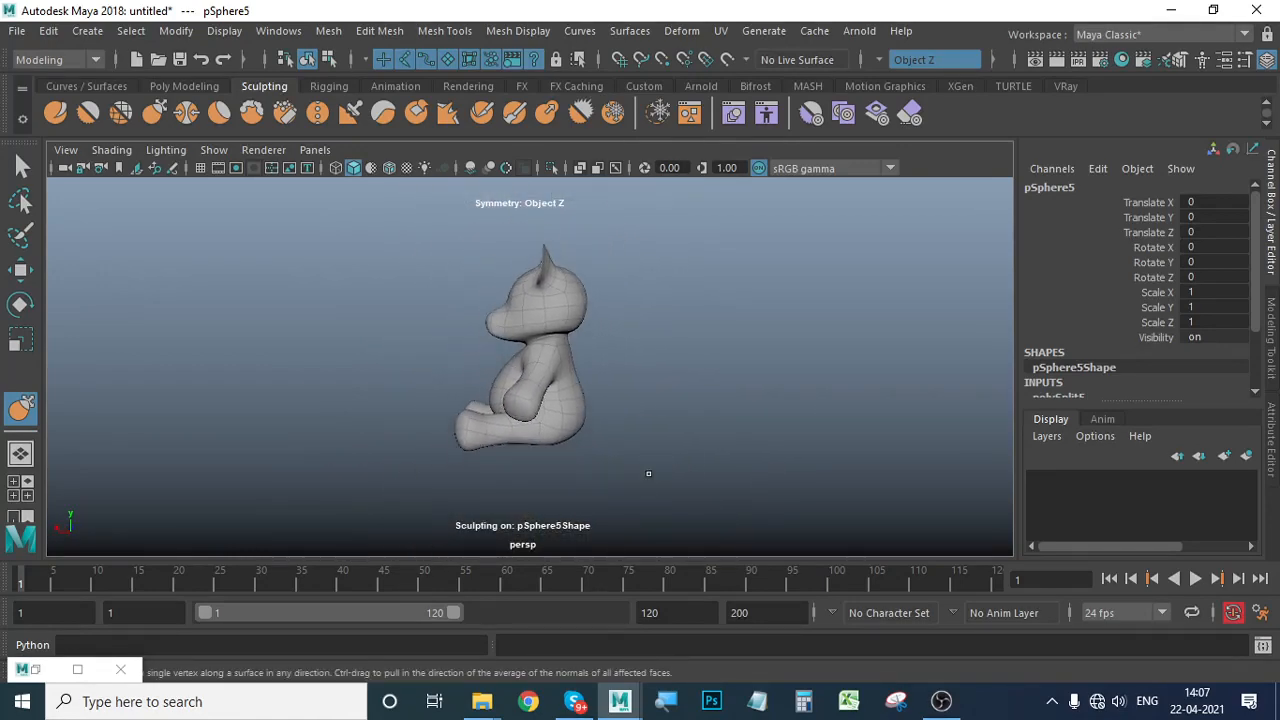
left_click_drag(572, 405, 651, 491, "alt")
scroll(626, 415, "up", 4)
left_click_drag(600, 445, 622, 457)
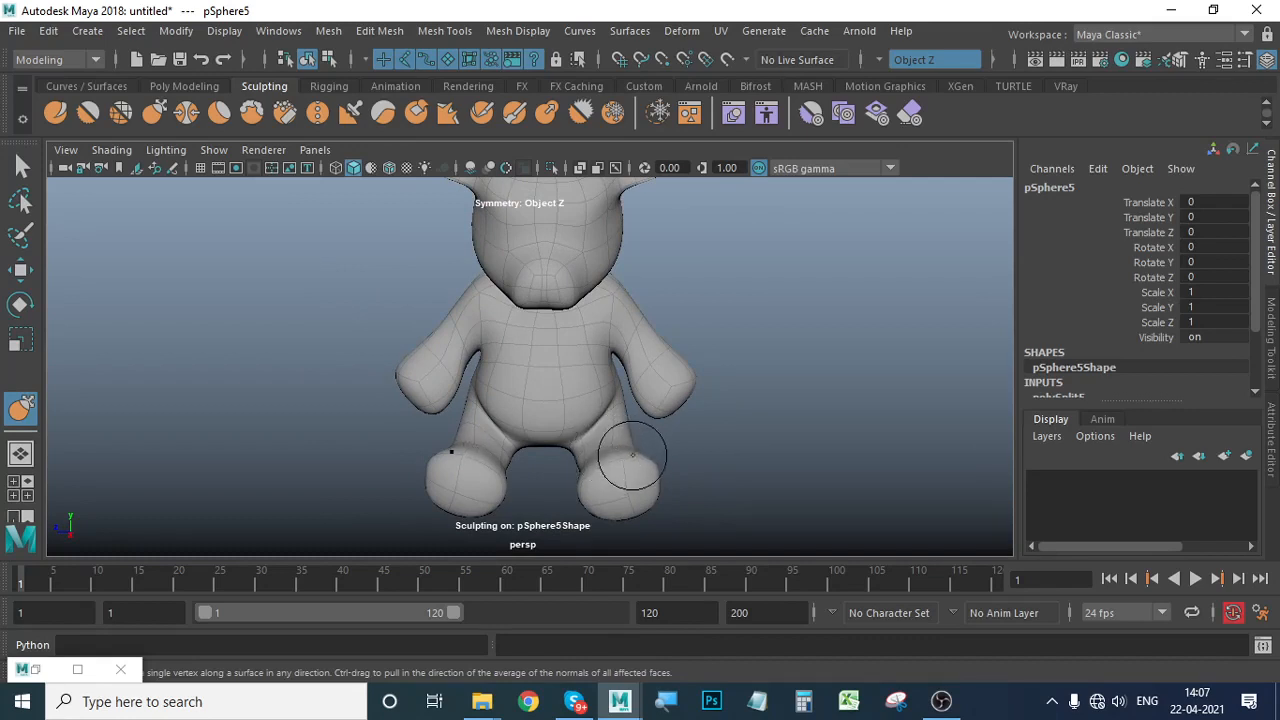
left_click_drag(615, 454, 606, 455)
middle_click_drag(606, 455, 631, 428, "alt")
right_click_drag(631, 428, 678, 438, "alt")
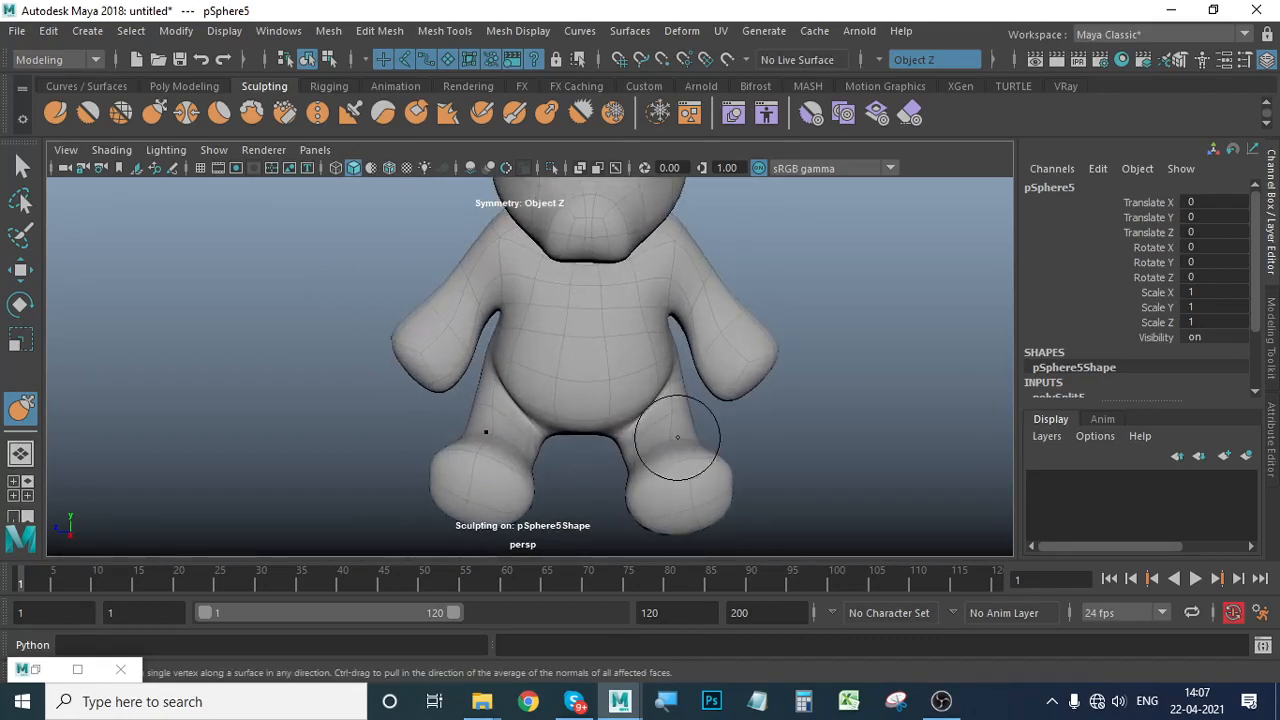
left_click_drag(661, 405, 668, 410)
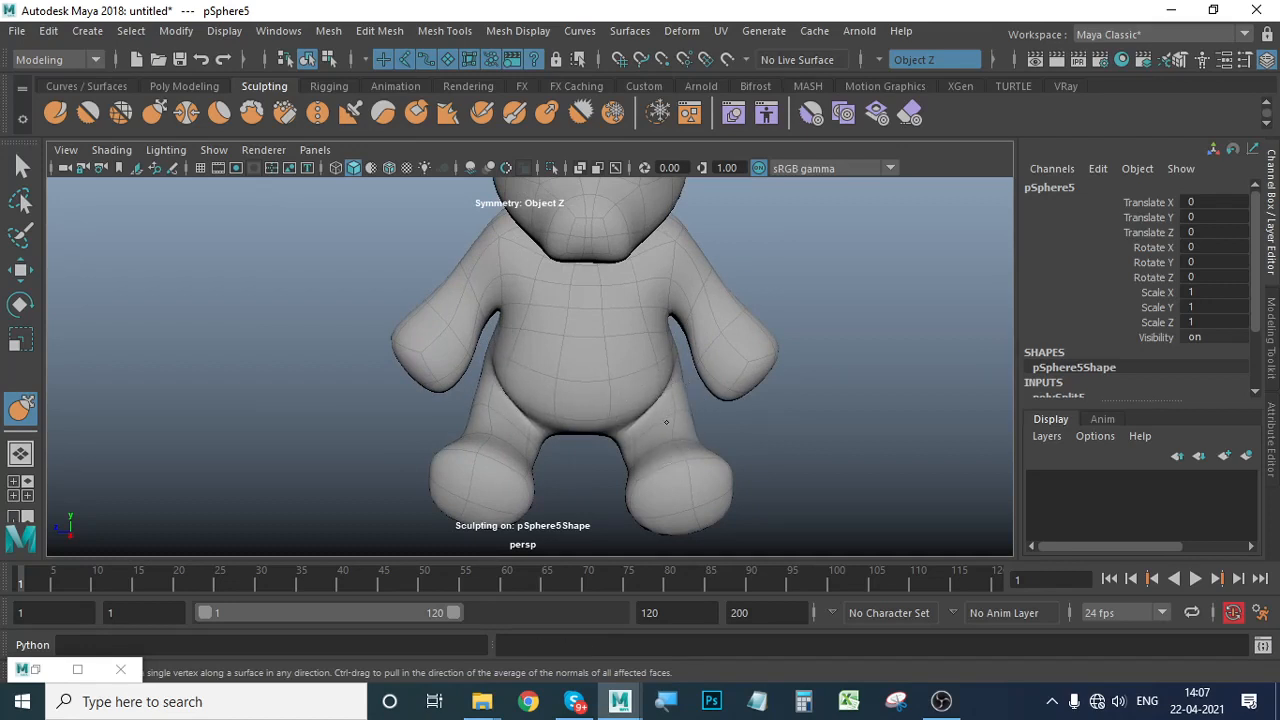
Reshape and smooth the sides of the lower belly where they meet the thighs.
left_click_drag(671, 423, 741, 450, "alt")
right_click_drag(741, 450, 709, 423, "alt")
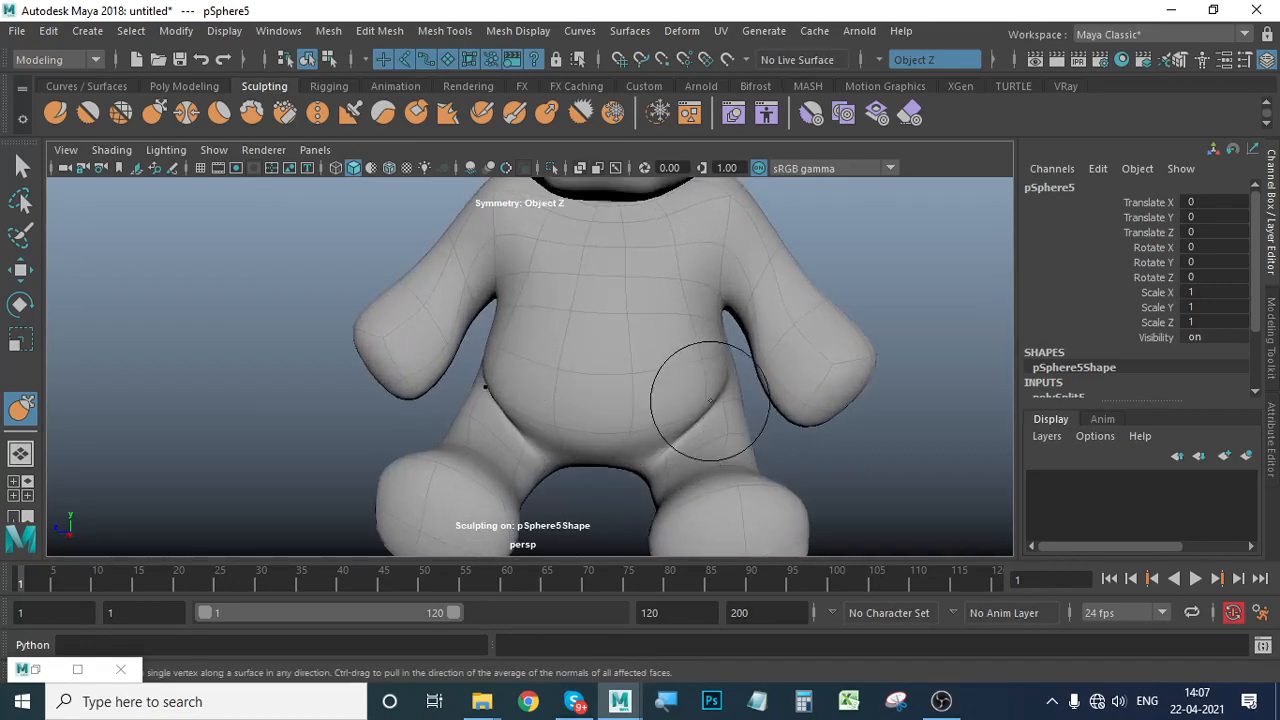
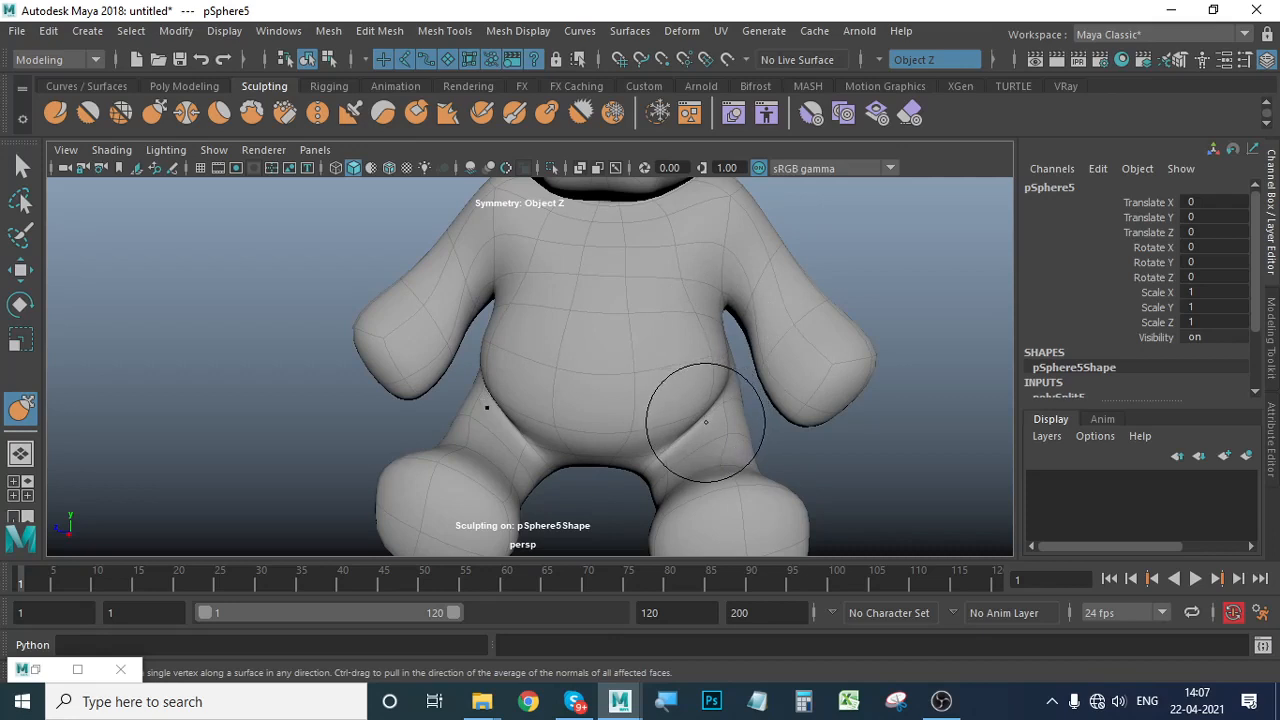
left_click_drag(725, 396, 725, 371, "shift")
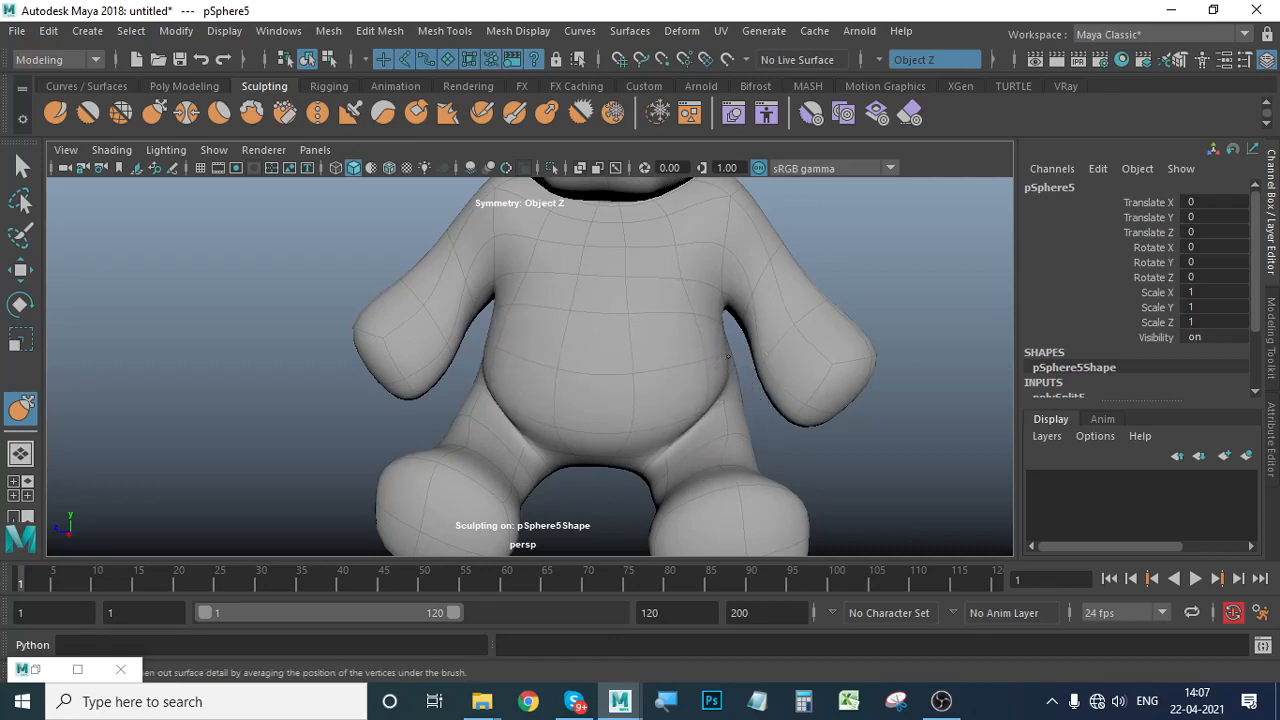
middle_click_drag(733, 423, 708, 443, "alt")
right_click_drag(708, 443, 748, 451, "alt")
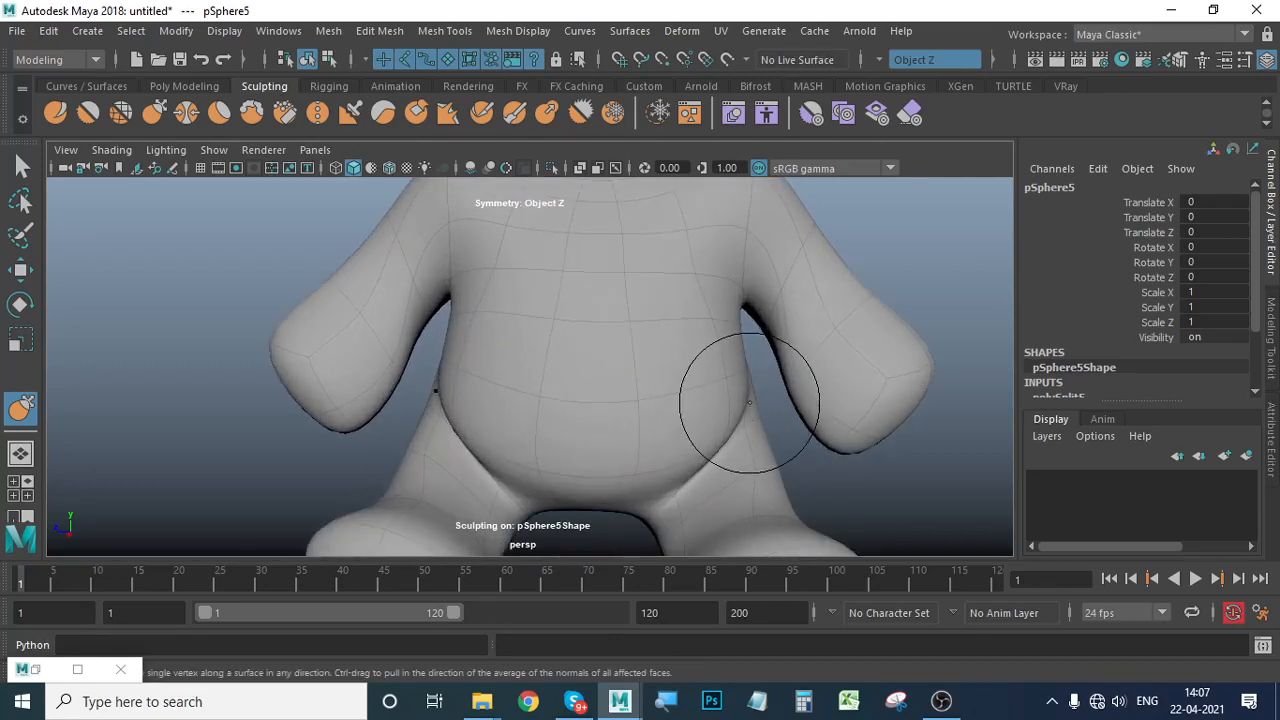
mouse_move(749, 402)
left_mouse_down("shift")
mouse_move(754, 393)
mouse_move(750, 423)
left_mouse_up("shift")
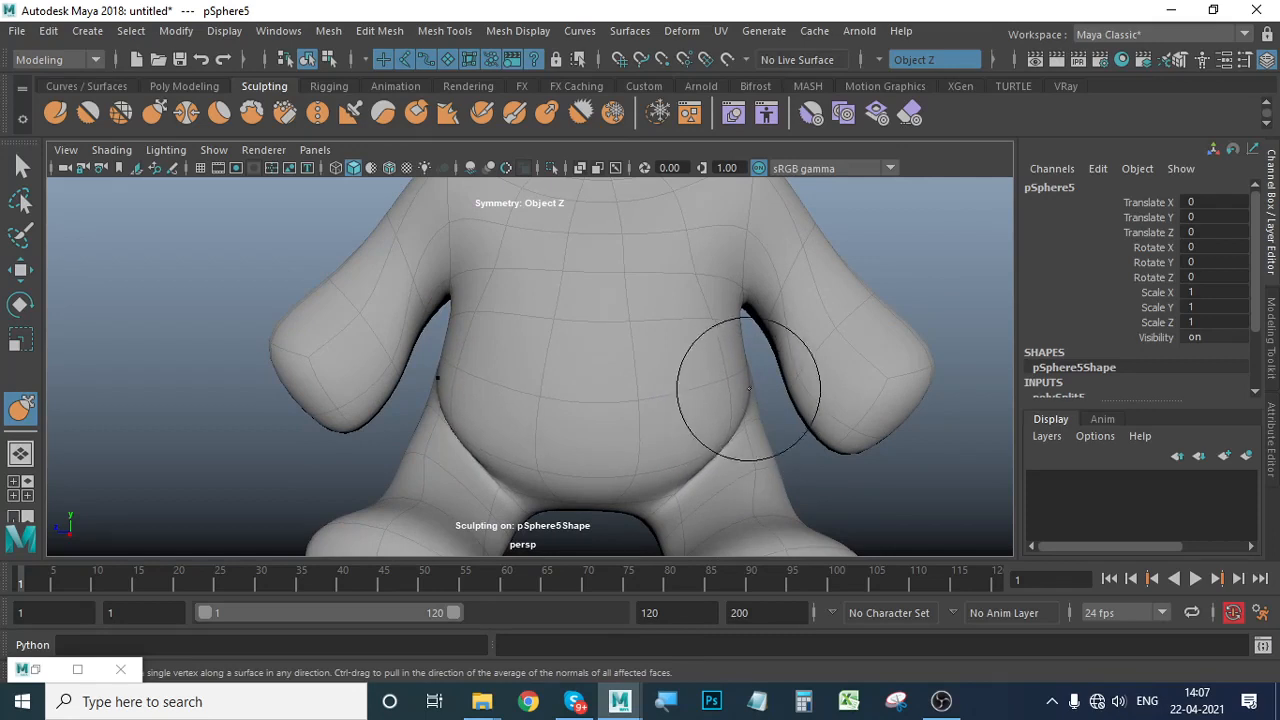
Nudge the sides of the lower belly slightly and symmetrically with the Grab brush.
left_click_drag(741, 357, 742, 357)
right_click_drag(753, 352, 577, 380, "alt")
left_click_drag(705, 424, 552, 424, "alt")
right_click_drag(552, 424, 574, 414, "alt")
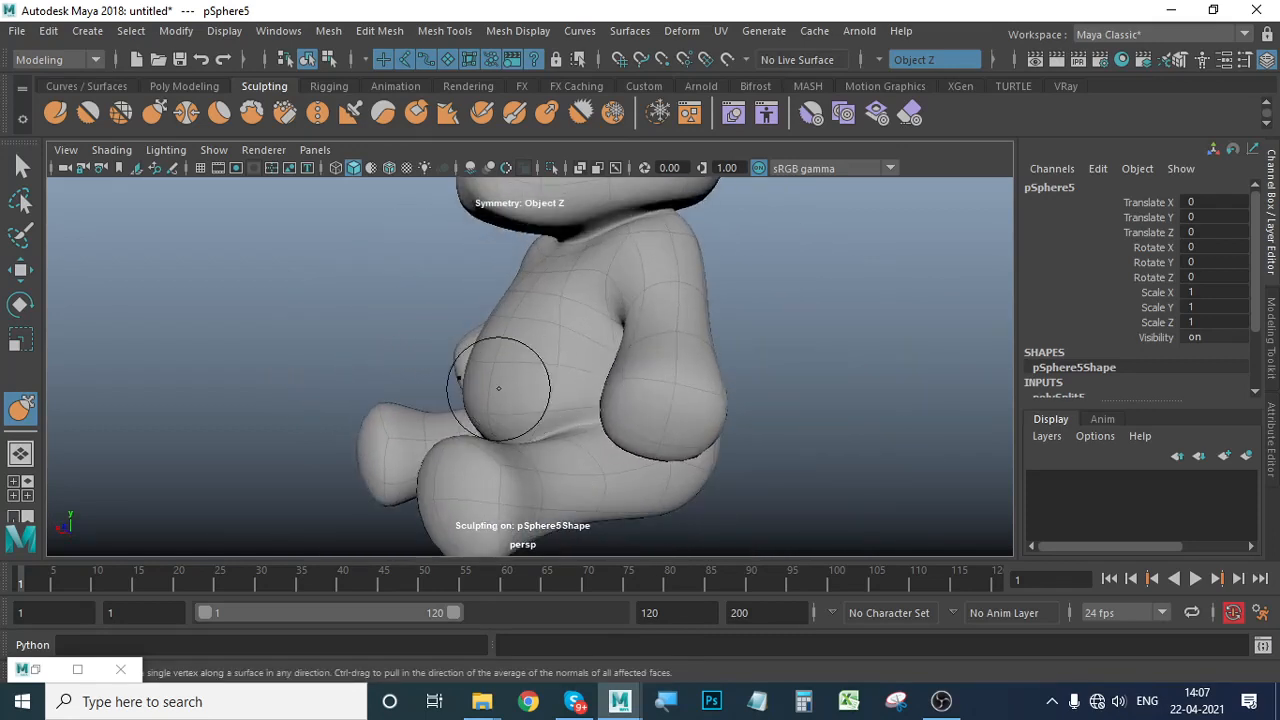
Examine the bear's belly, arms, legs and back in profile and from other angles.
right_click_drag(483, 388, 514, 429, "alt")
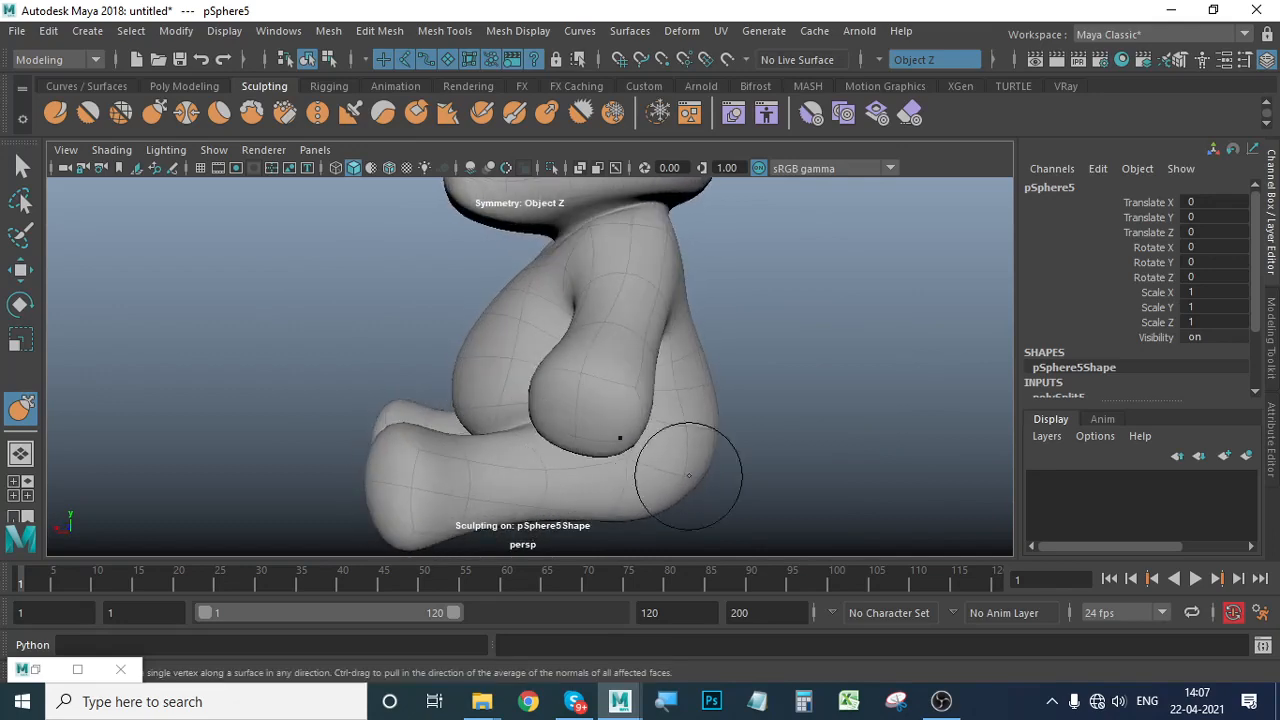
mouse_move(686, 466)
right_mouse_down("alt")
mouse_move(430, 445)
mouse_move(560, 446)
right_mouse_up("alt")
left_click_drag(516, 463, 586, 474, "alt")
right_click_drag(586, 474, 612, 485, "alt")
left_click_drag(560, 480, 592, 532, "alt")
middle_click_drag(592, 532, 594, 457, "alt")
mouse_move(594, 457)
left_mouse_down("alt")
mouse_move(586, 468)
mouse_move(520, 420)
mouse_move(589, 386)
mouse_move(674, 403)
mouse_move(586, 409)
mouse_move(514, 437)
mouse_move(841, 420)
mouse_move(596, 427)
mouse_move(597, 398)
left_mouse_up("alt")
Enlarge the sculpting brush and smooth the back of the bear's head above the neck.
key("b")
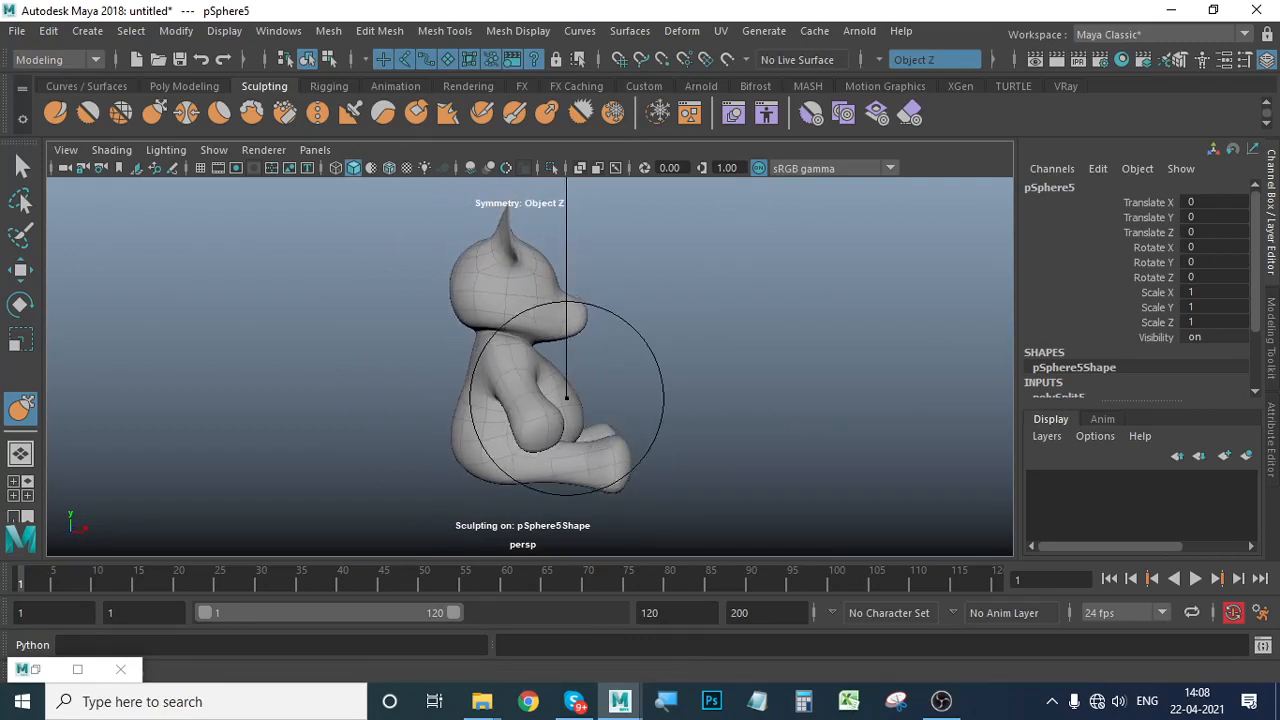
right_click_drag(514, 408, 594, 386, "alt")
middle_click_drag(546, 366, 597, 437, "alt")
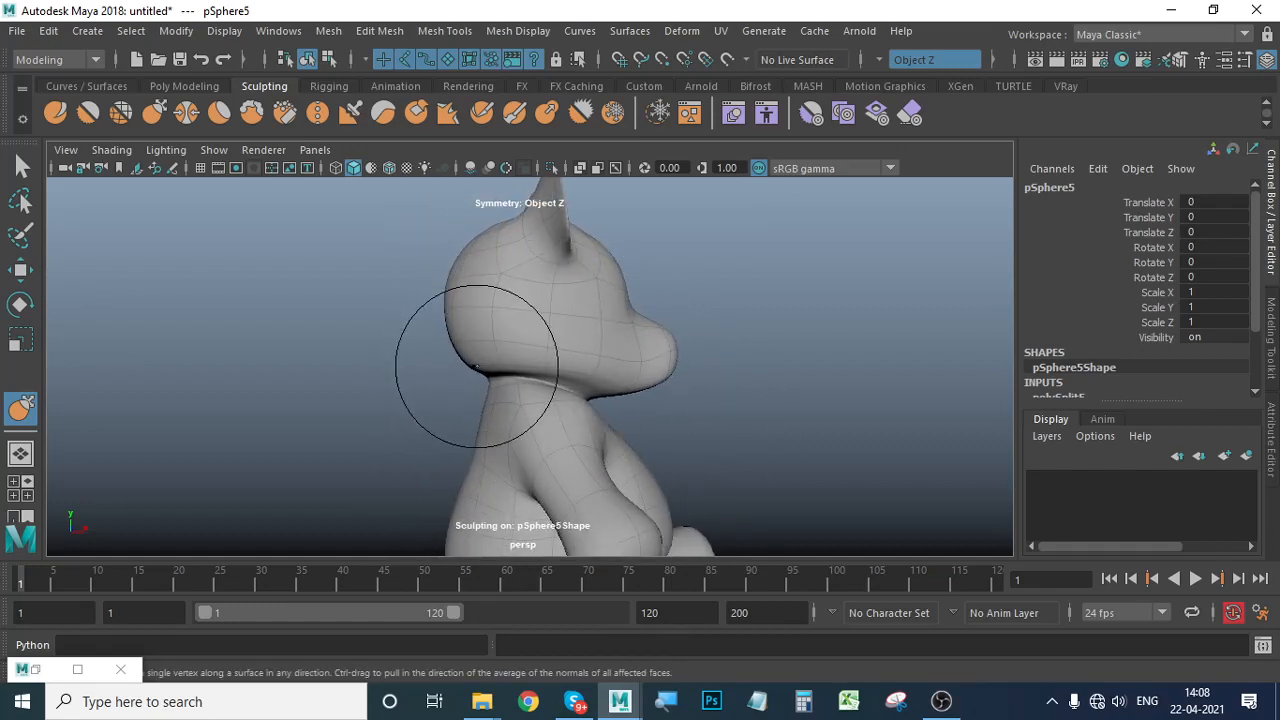
key("shift")
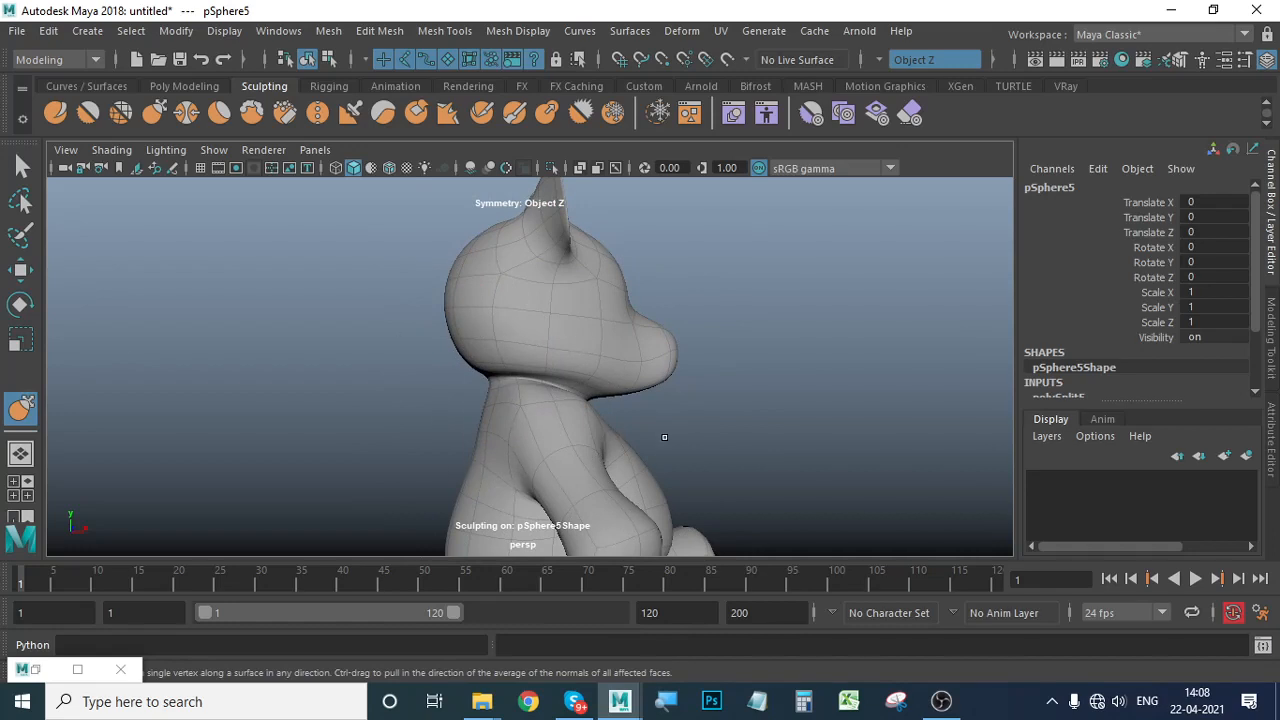
scroll(588, 427, "down", 4)
left_click_drag(629, 432, 575, 428, "alt")
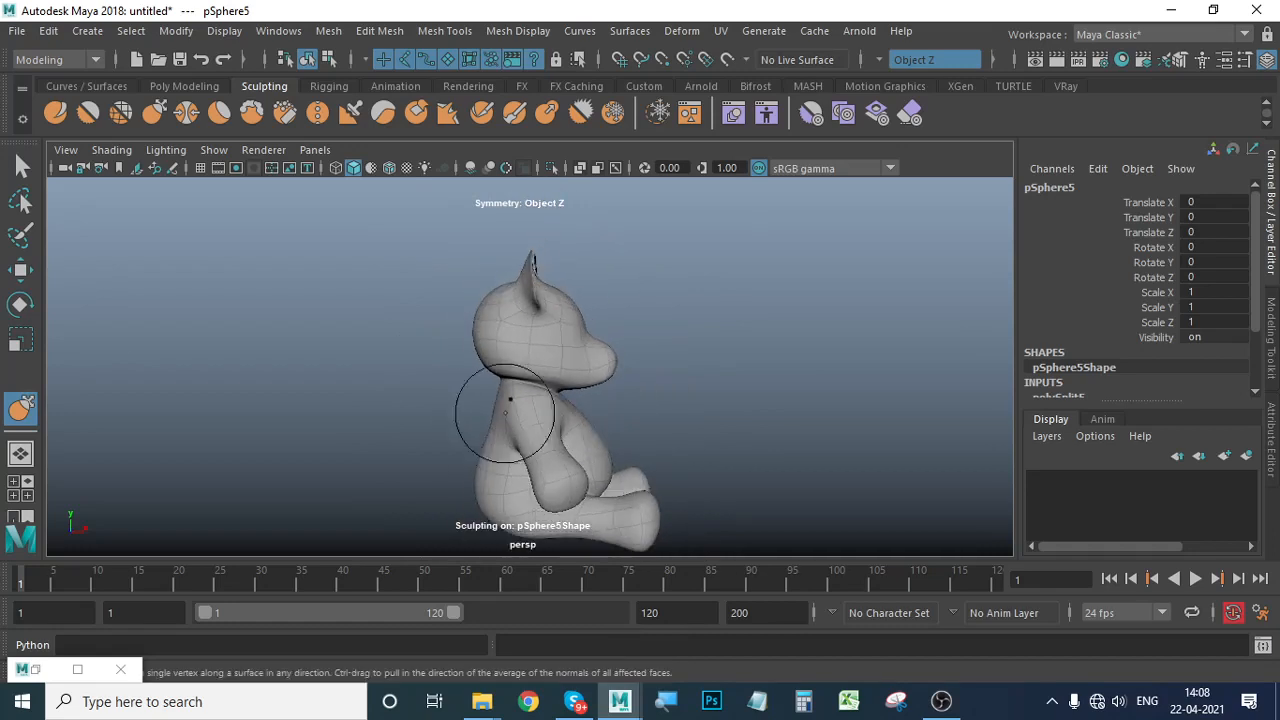
scroll(520, 415, "up", 4)
middle_click_drag(558, 388, 563, 451, "alt")
left_click_drag(563, 451, 630, 446, "alt")
mouse_move(484, 368)
left_mouse_down("alt")
mouse_move(557, 449)
mouse_move(623, 366)
left_mouse_up("alt")
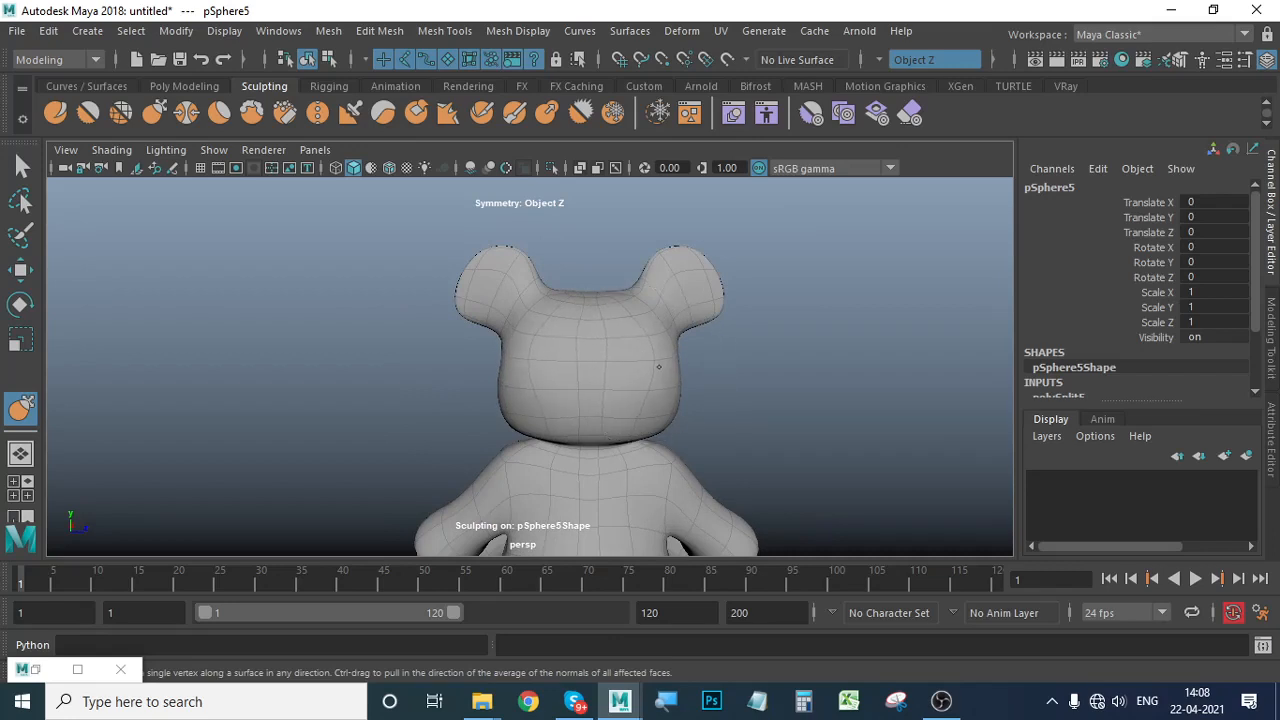
mouse_move(652, 336)
left_mouse_down("alt")
mouse_move(680, 415)
mouse_move(543, 386)
left_mouse_up("alt")
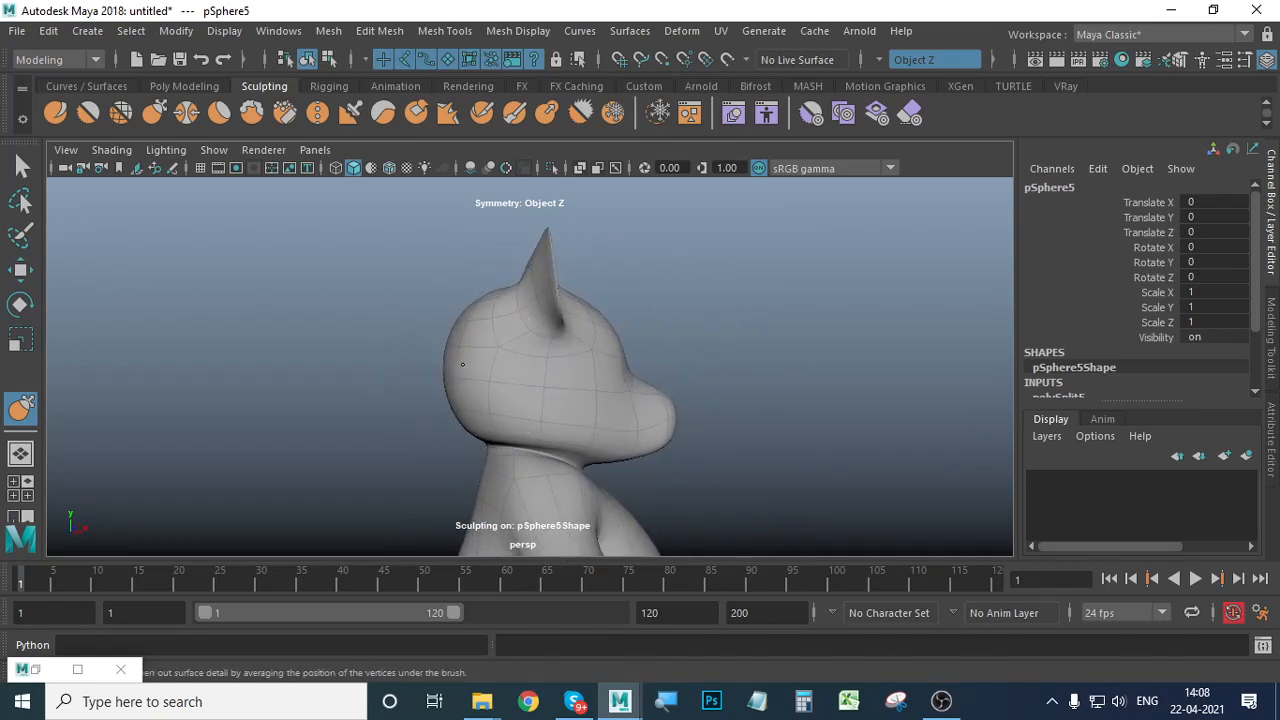
left_click_drag(686, 457, 517, 451, "alt")
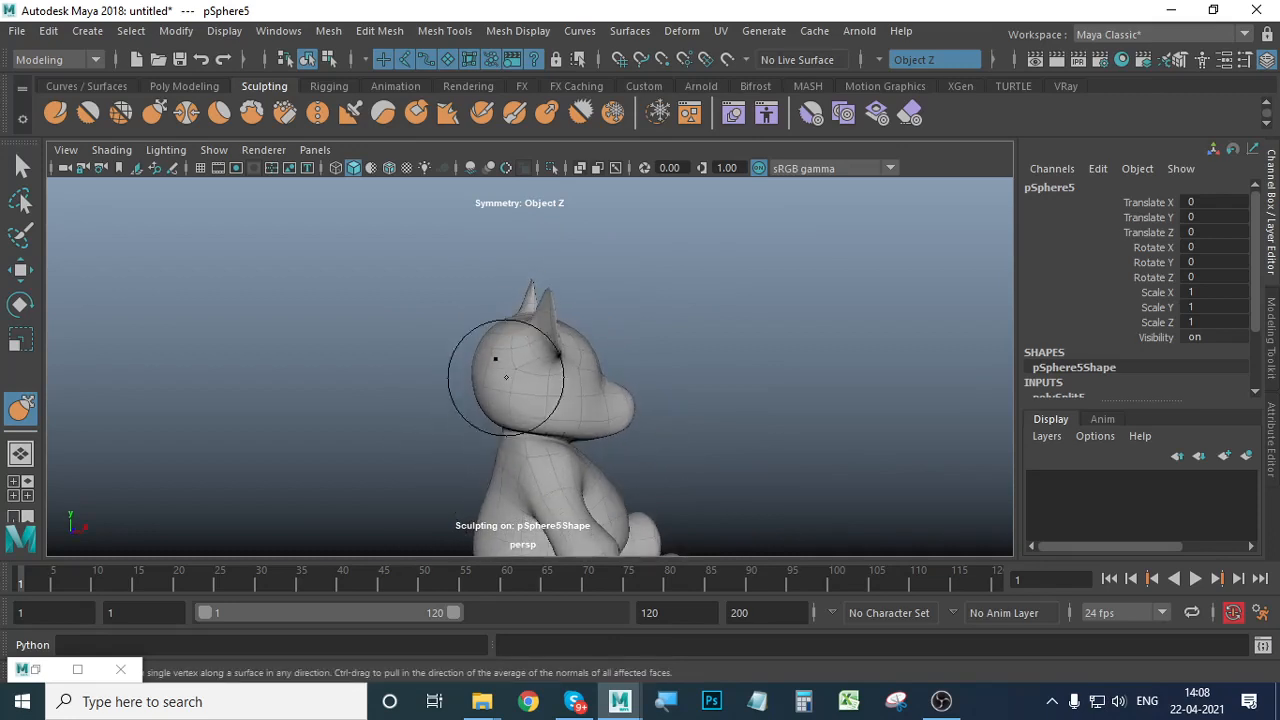
Leave the sculpting brush for the Move tool, deselect the bear and check the whole figure from the front.
left_click_drag(704, 462, 686, 450, "alt")
right_click_drag(746, 470, 699, 472, "alt")
left_click_drag(699, 472, 676, 453, "alt")
mouse_move(477, 493)
left_mouse_down("alt")
mouse_move(423, 471)
mouse_move(543, 457)
mouse_move(689, 491)
mouse_move(609, 467)
mouse_move(480, 458)
left_mouse_up("alt")
right_click_drag(480, 458, 580, 480, "alt")
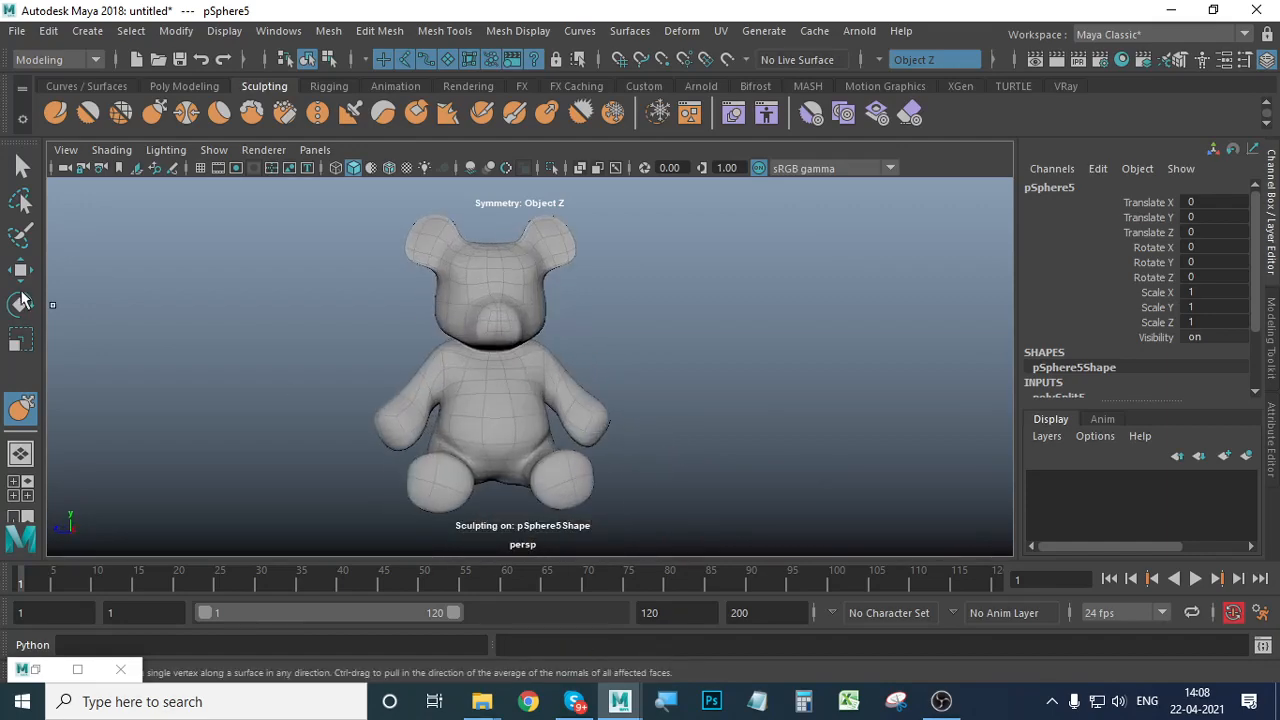
left_click(21, 271)
left_click(547, 321)
scroll(590, 345, "down", 2)
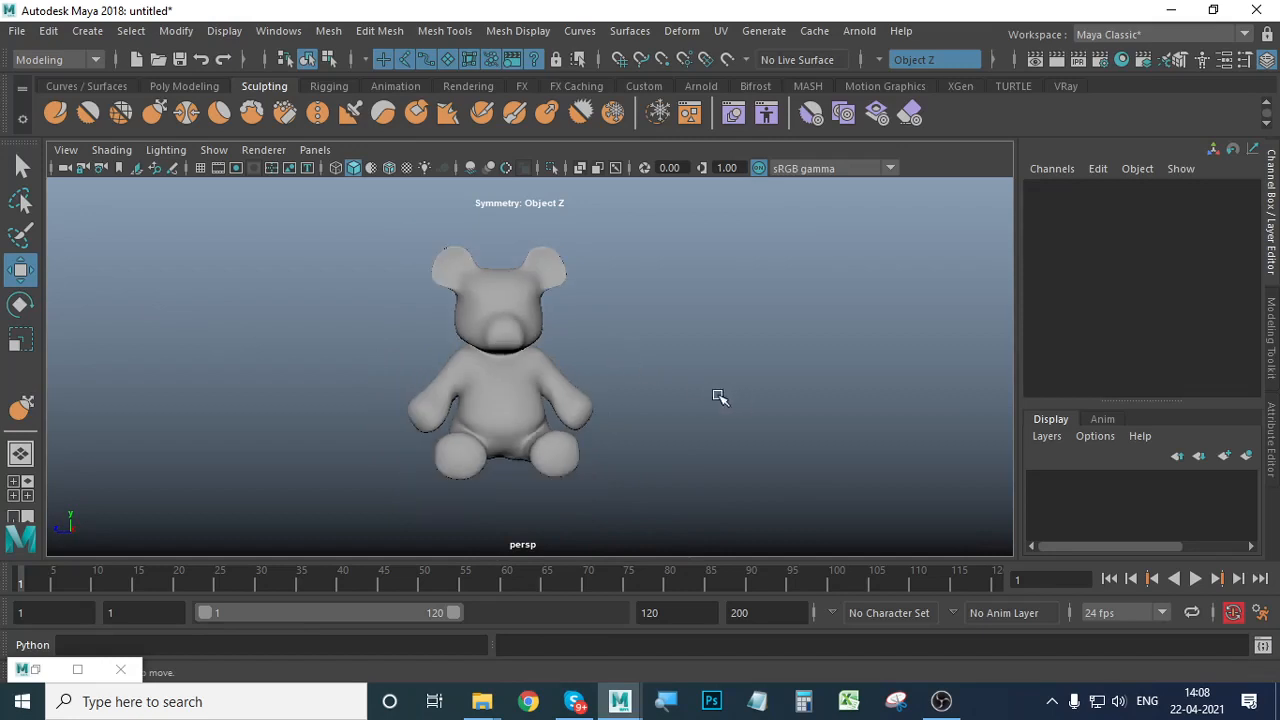
left_click_drag(557, 449, 466, 417, "alt")
right_click_drag(466, 417, 597, 460, "alt")
left_click_drag(597, 460, 562, 455, "alt")
Save the scene as the Maya Binary file teddymodelling in the personal folder linked from the Desktop.
key("ctrl+s")
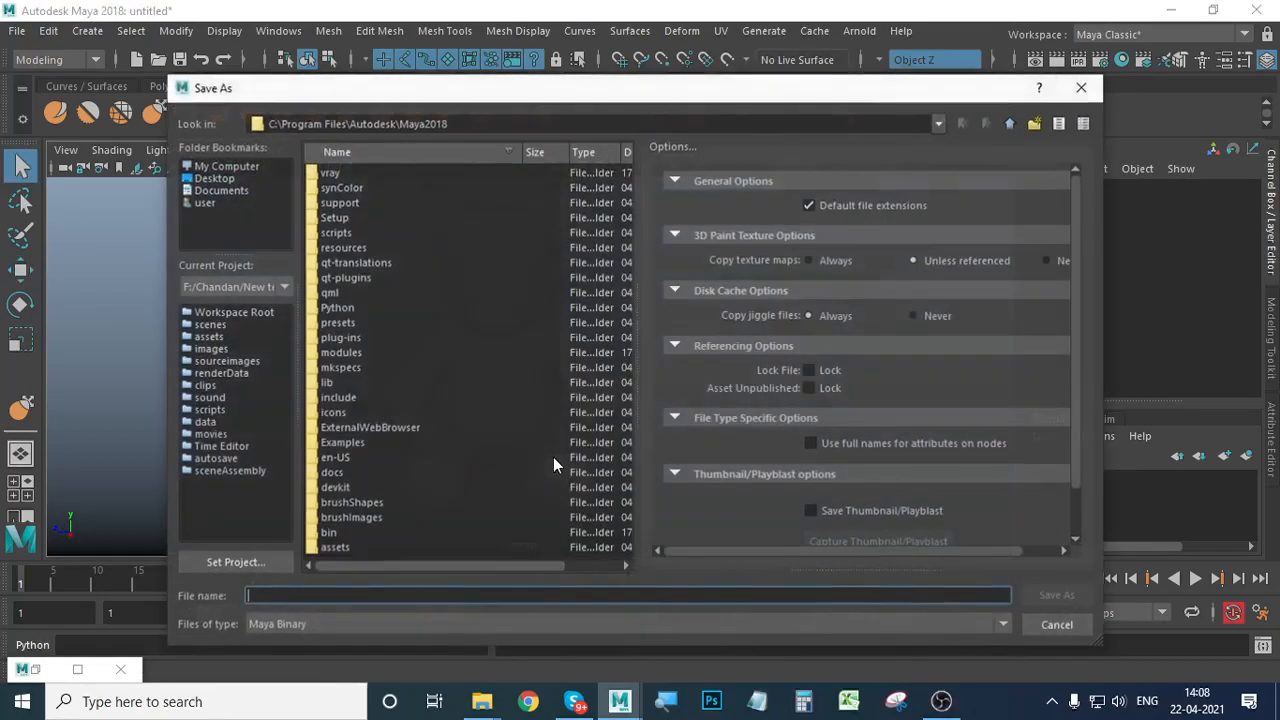
left_click(214, 179)
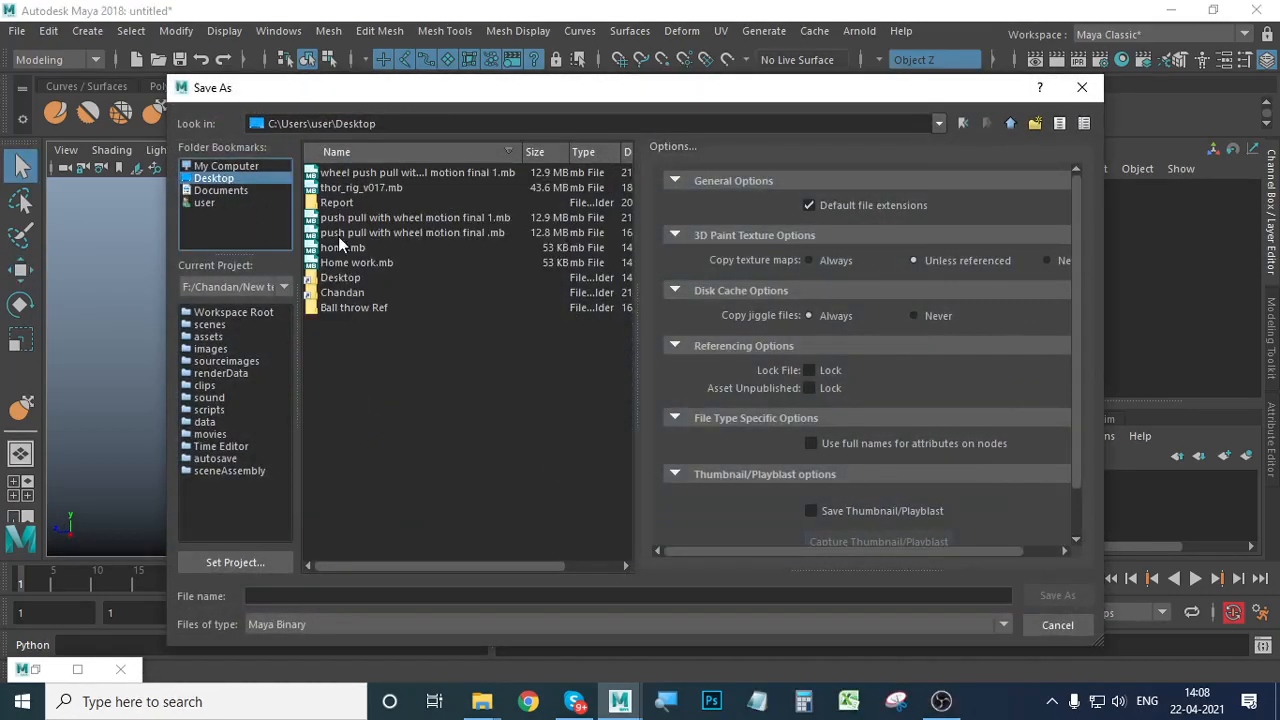
double_click(353, 290)
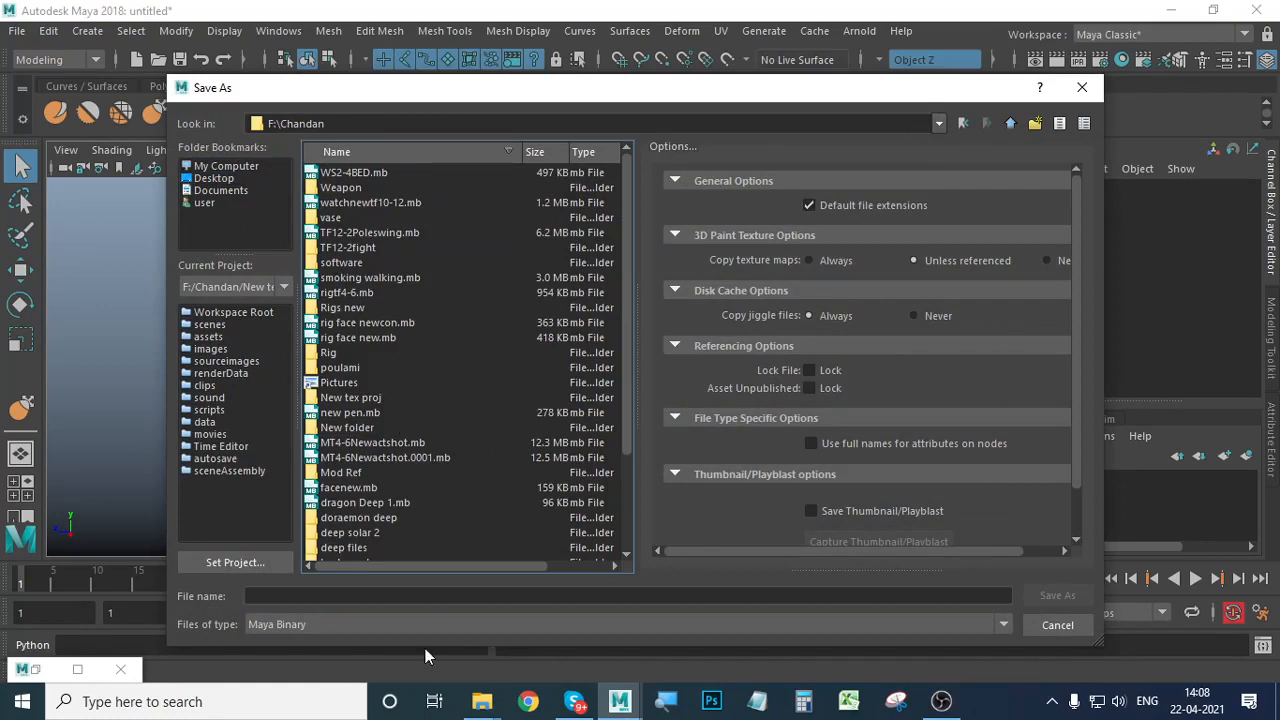
left_click(438, 597)
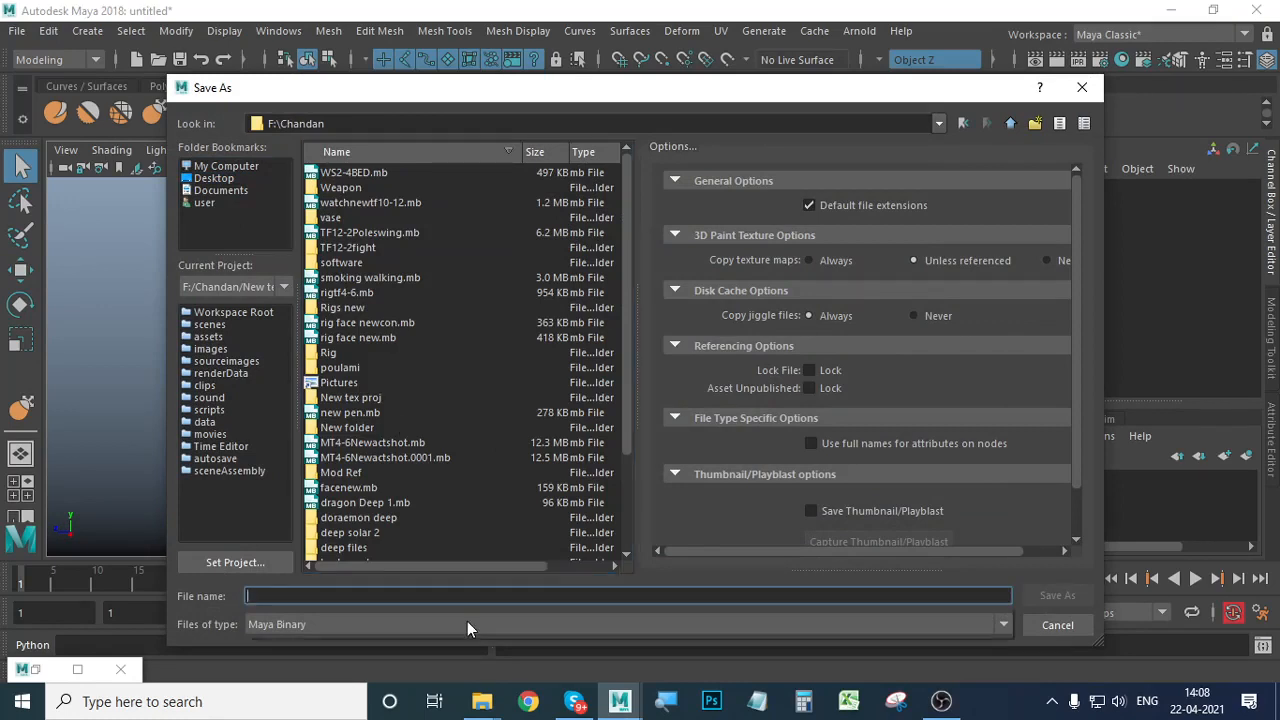
type("teddy")
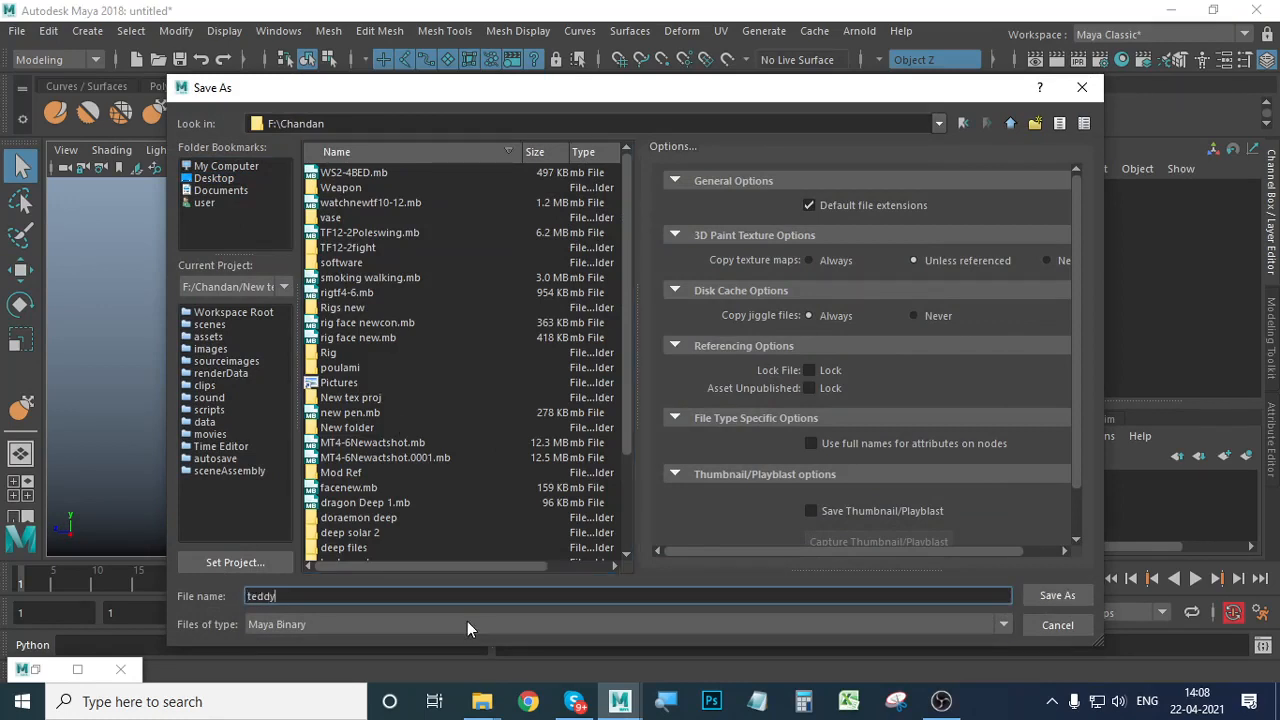
type("modelling")
left_click(1066, 596)
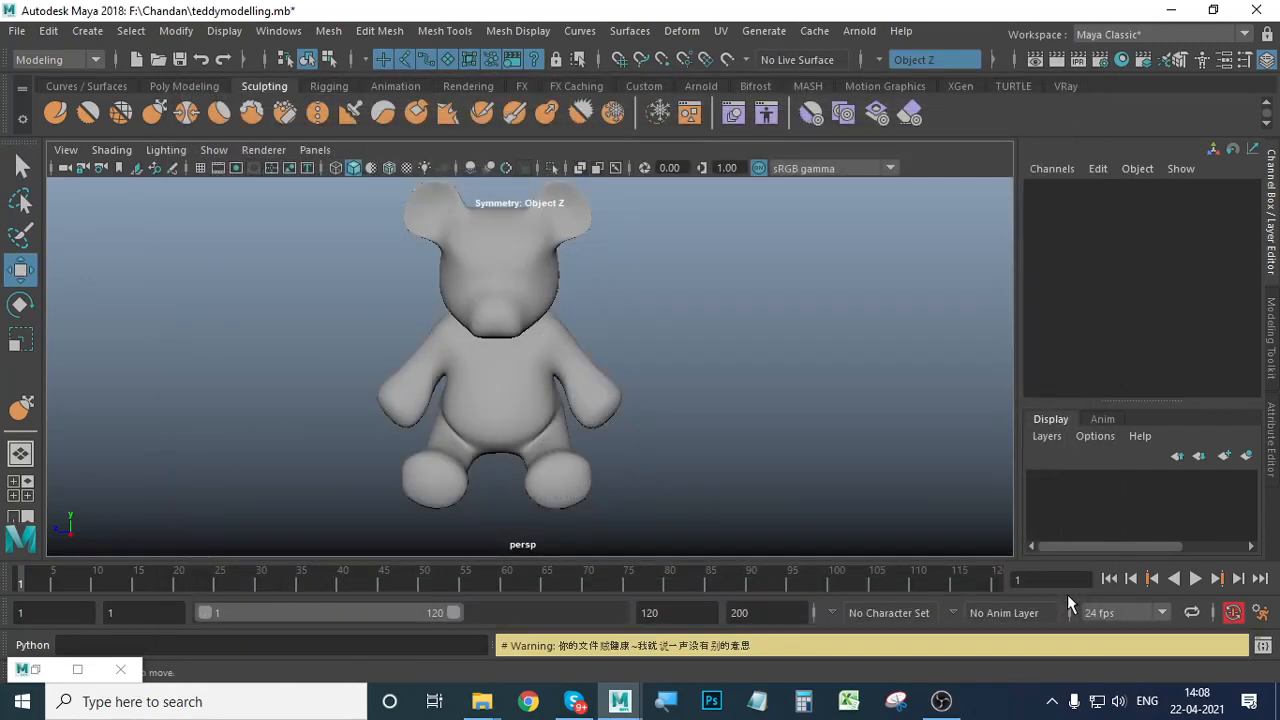
key("ctrl+s")
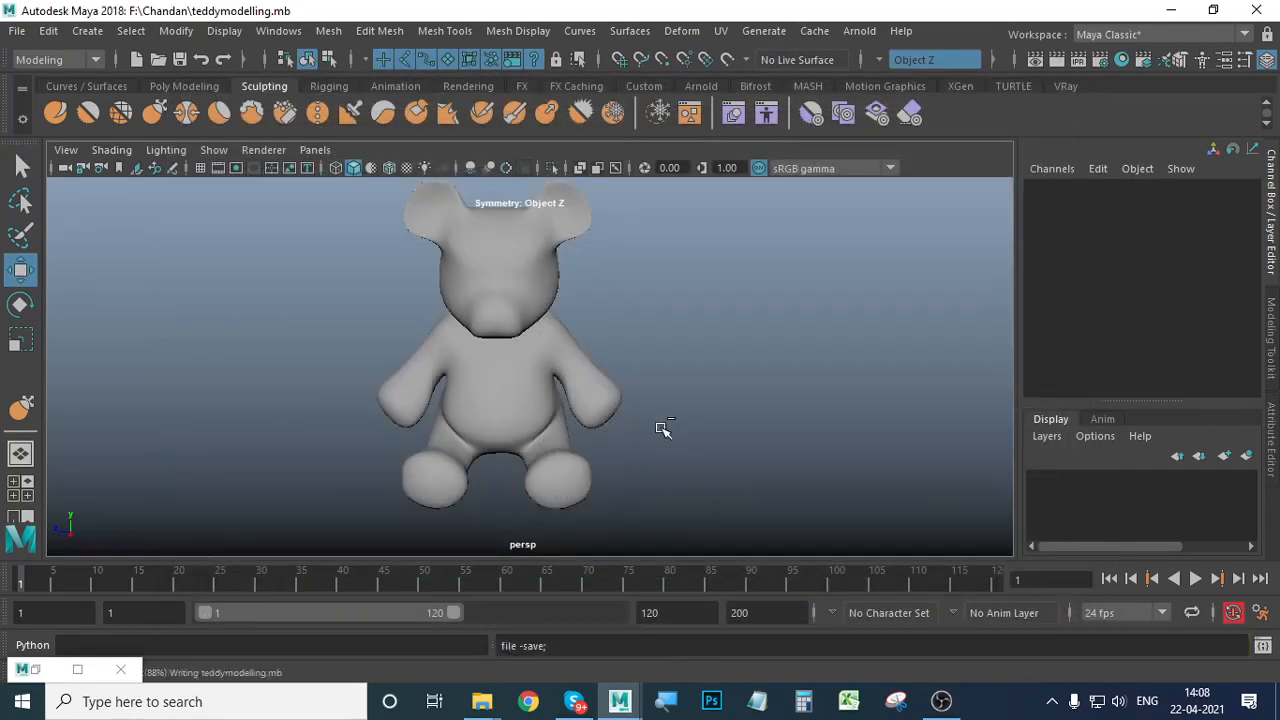
left_click(936, 704)
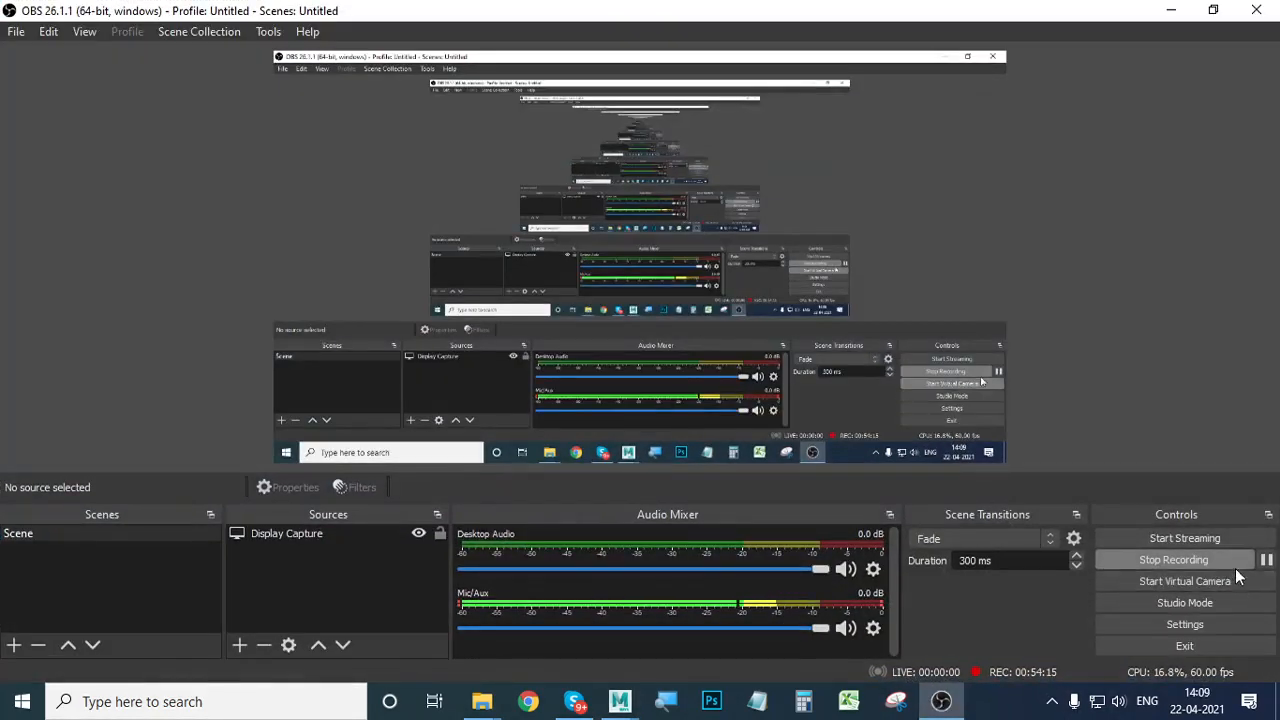